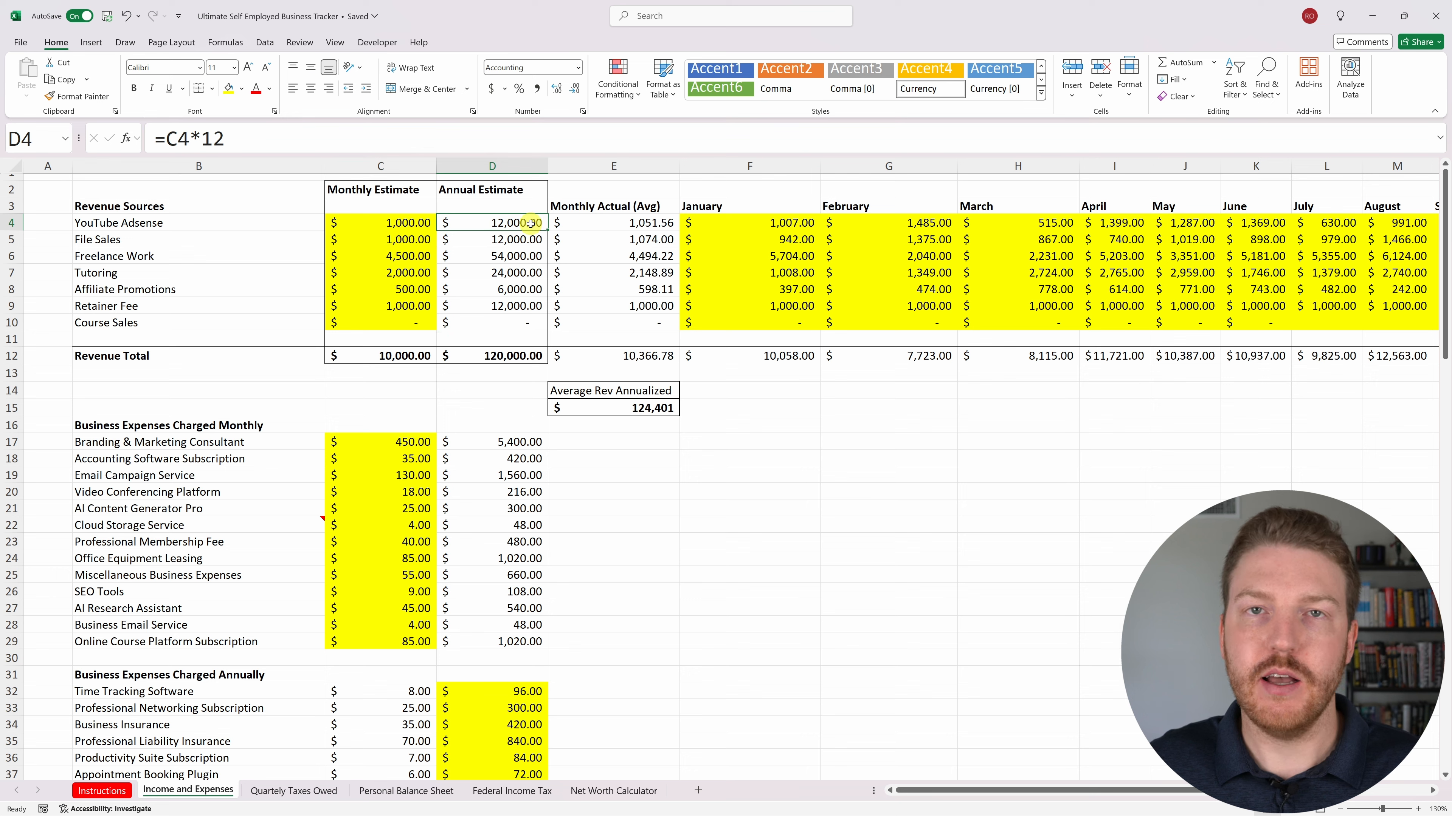
Inspect the formula behind the YouTube Adsense annual estimate, and highlight the monthly and annual estimates for all revenue sources.
click(454, 141)
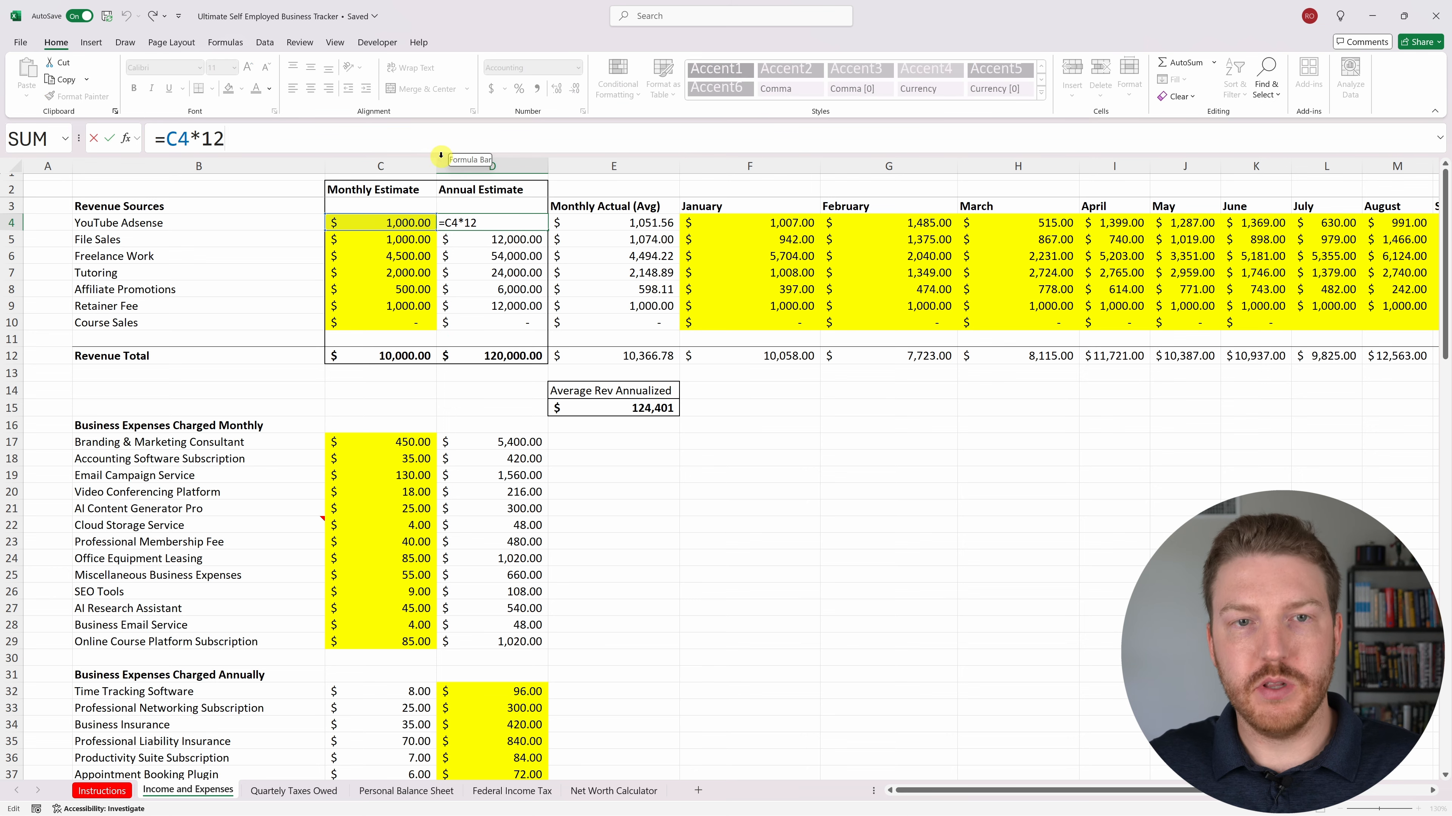
key(Escape)
drag(400, 224, 400, 323)
drag(524, 223, 531, 324)
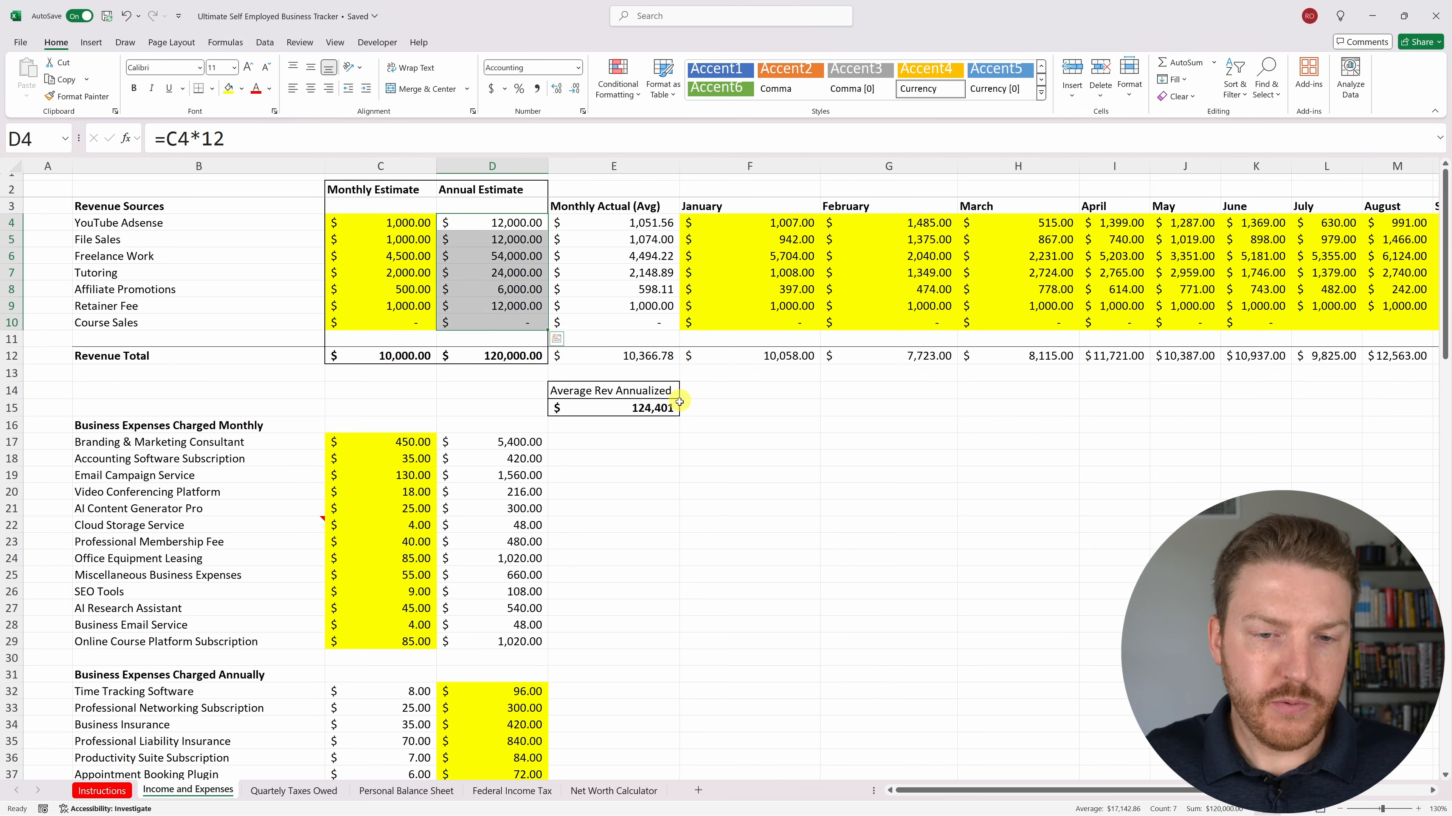
click(702, 485)
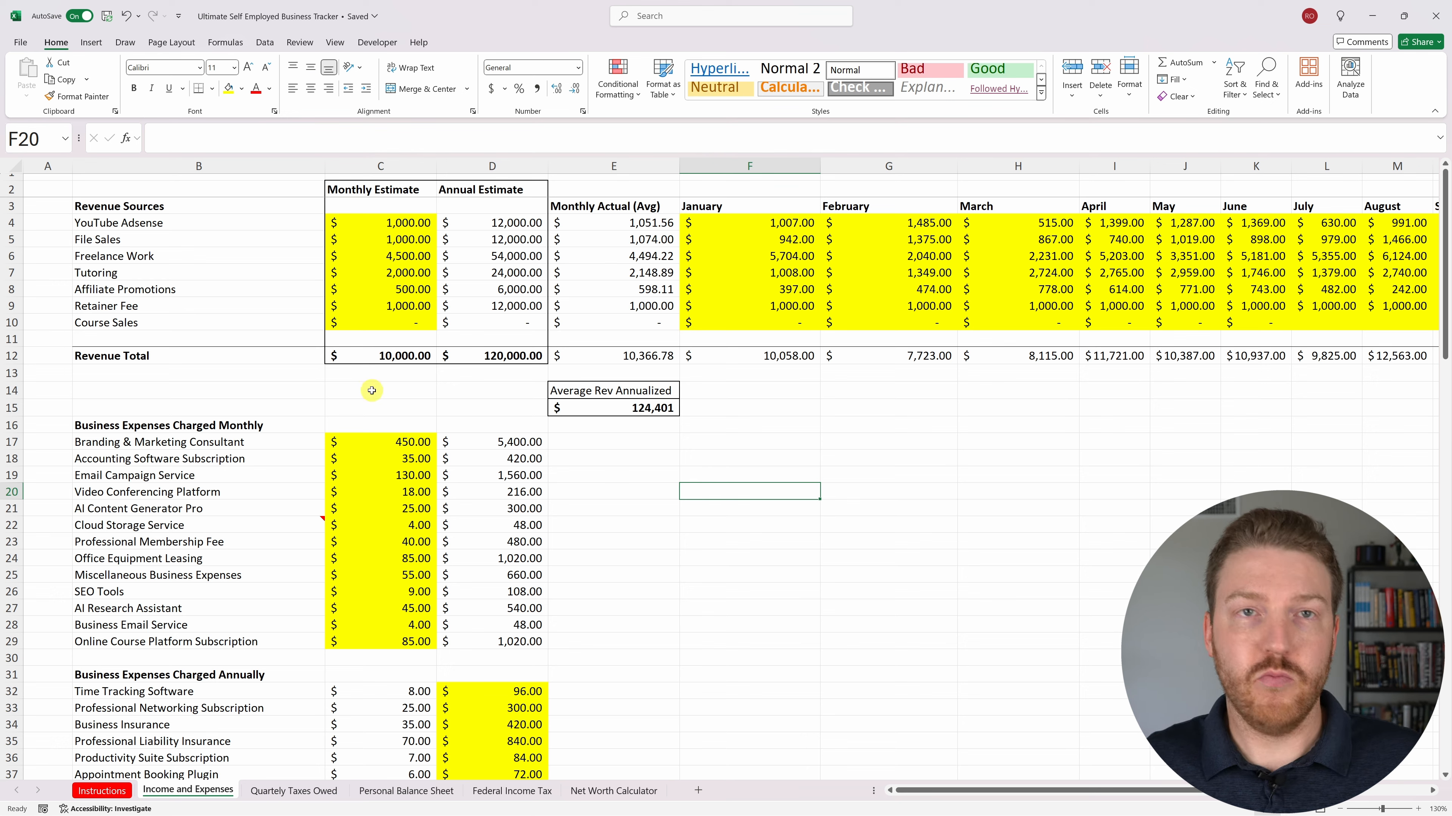
Highlight the whole revenue block in rows 3 to 12, and its monthly and annual Revenue Total cells.
drag(12, 206, 27, 357)
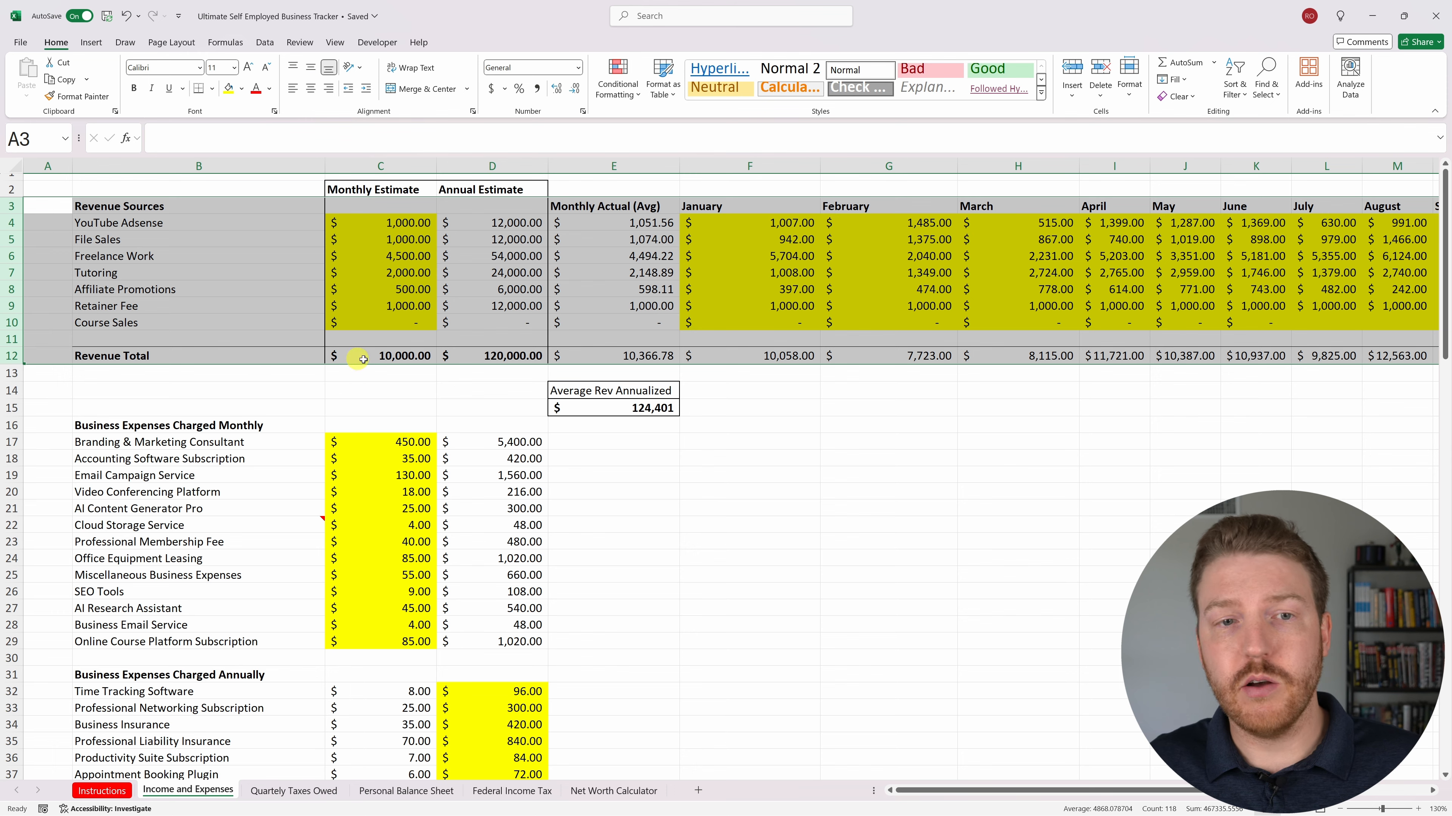
drag(411, 362, 514, 356)
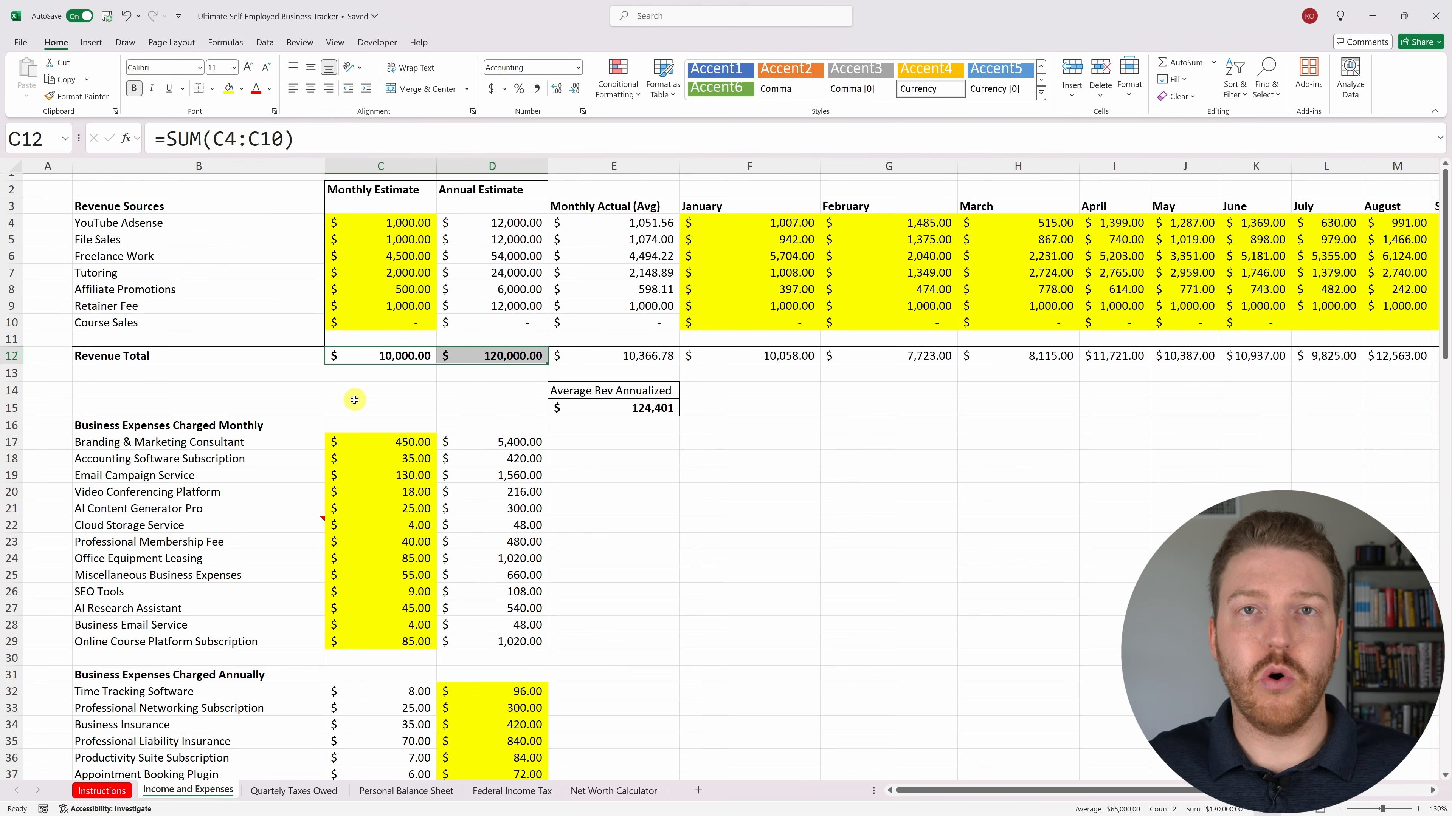
click(272, 371)
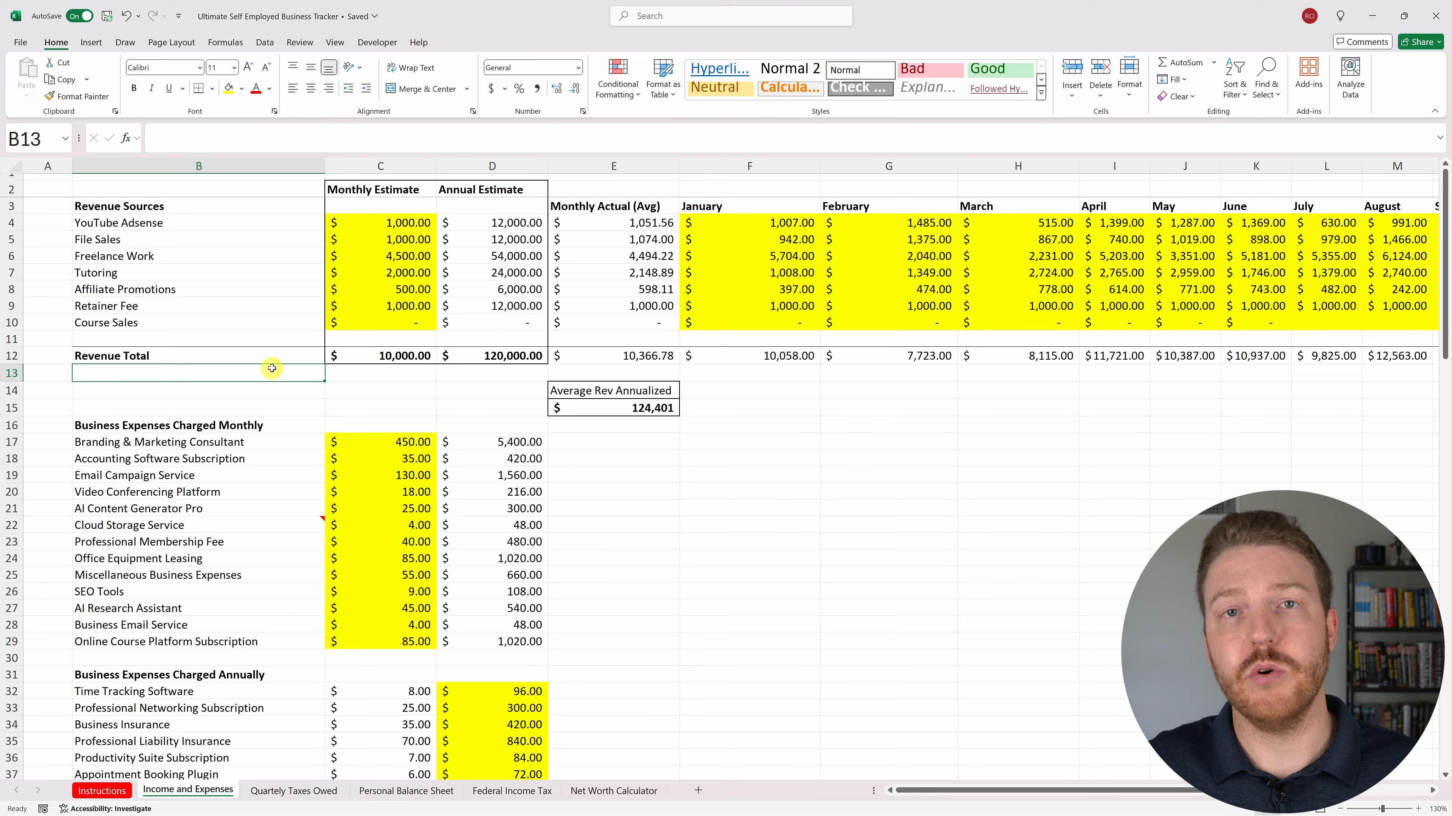
Review the monthly and annual business expense lists, highlighting the Business Expenses Total and Business Revenue After Business Expenses figures.
scroll(272, 368, down, 2)
scroll(254, 352, down, 2)
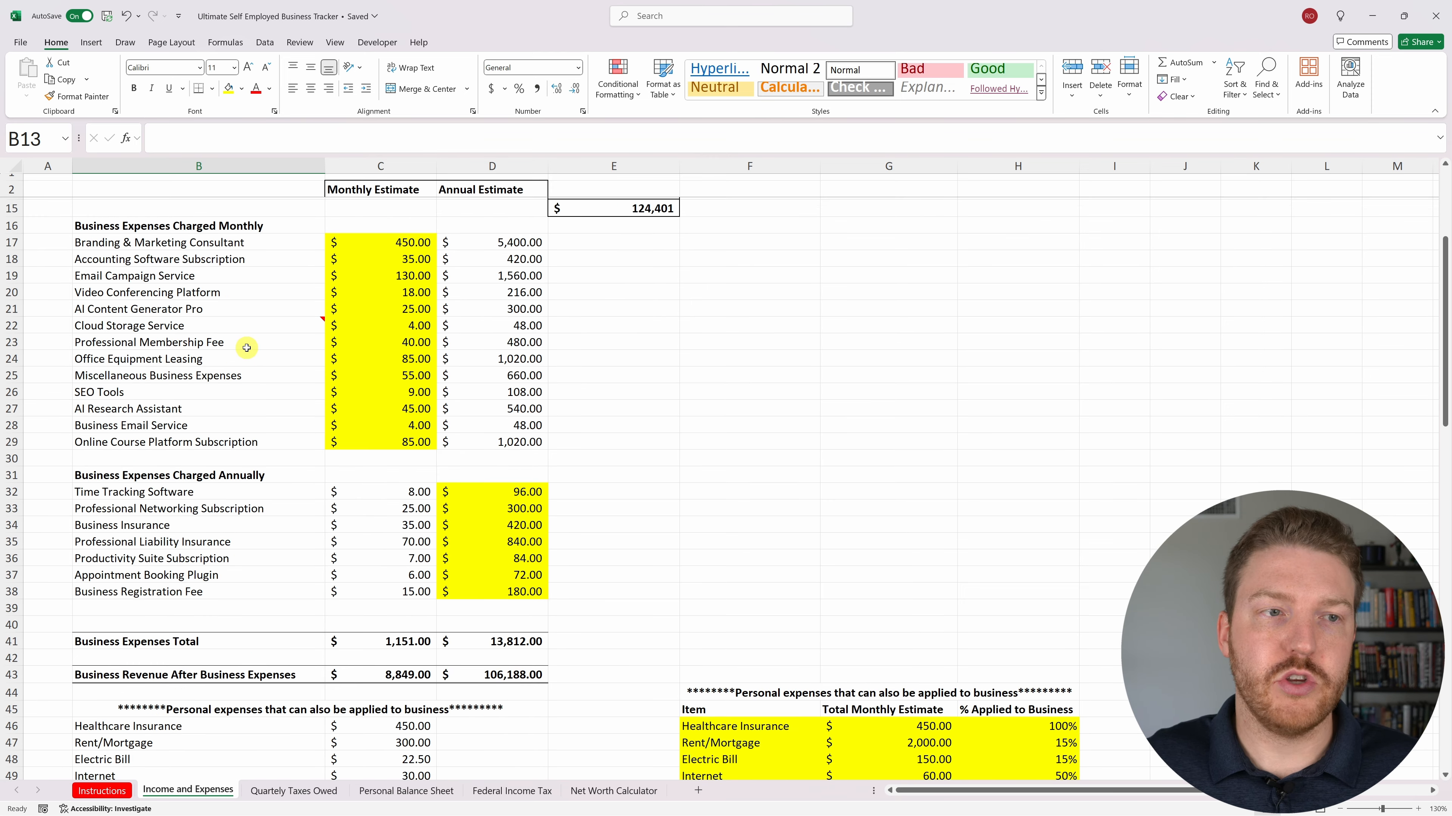
drag(3, 223, 50, 641)
click(200, 573)
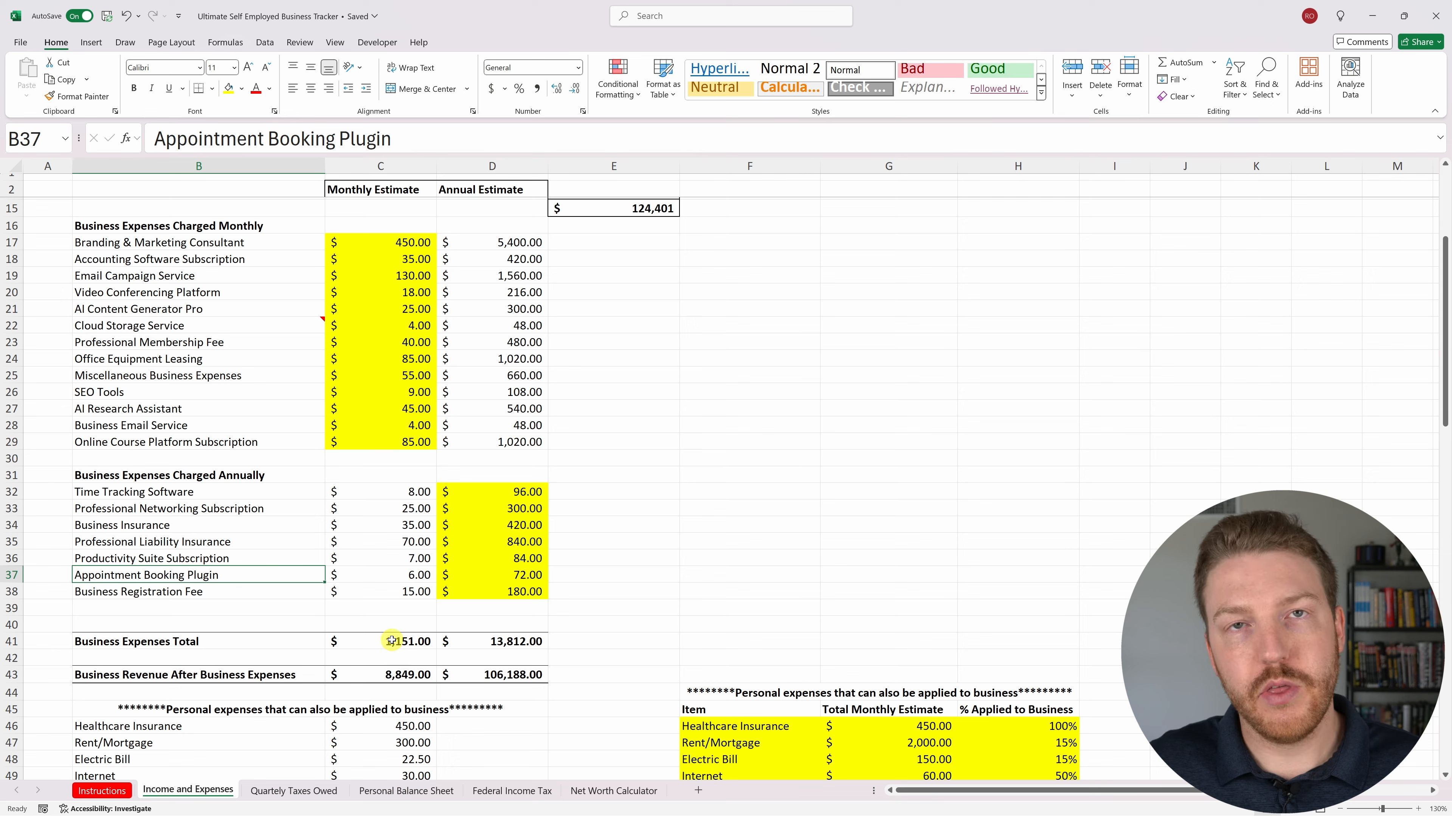
drag(387, 639, 515, 642)
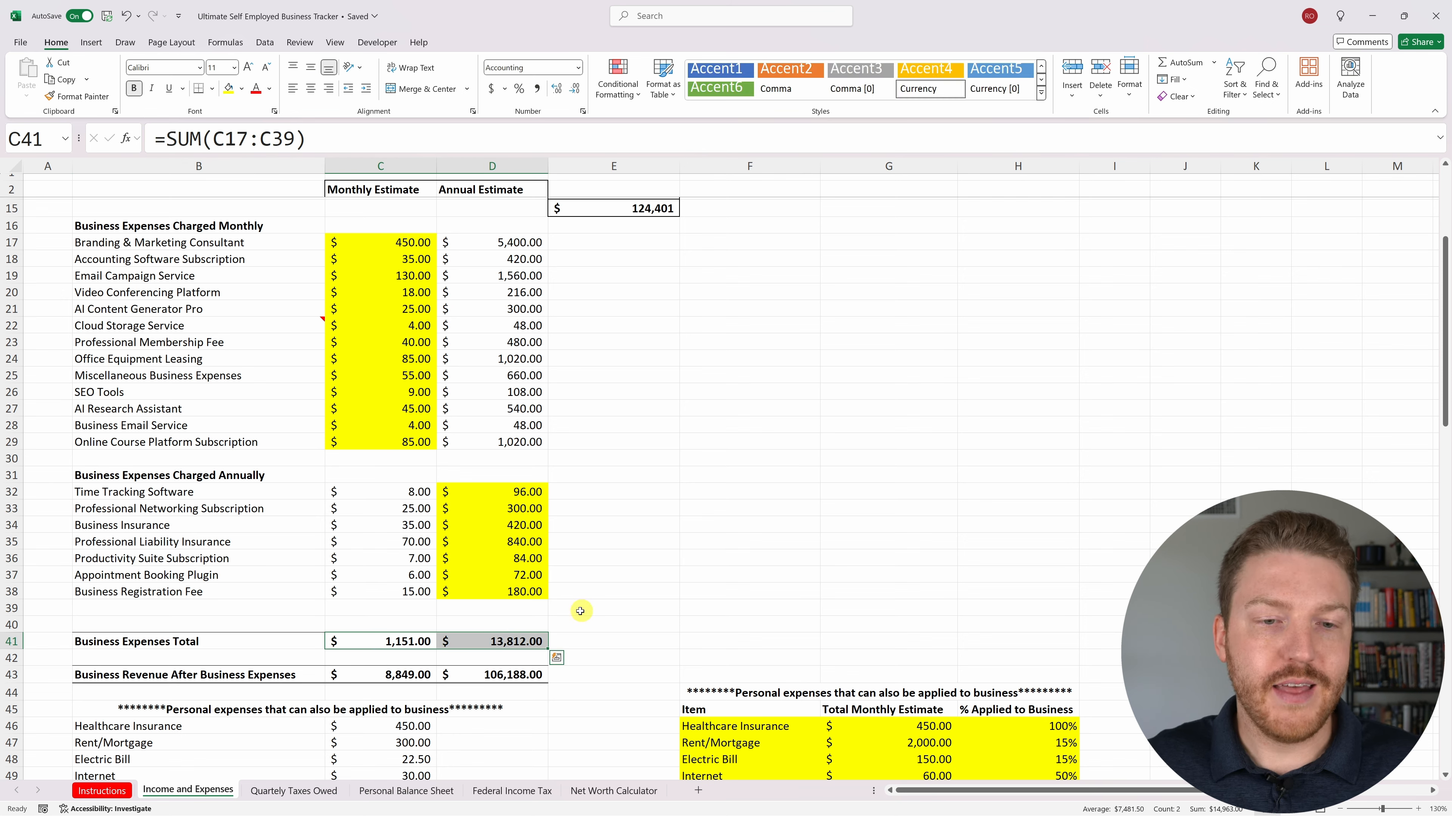
drag(200, 674, 480, 674)
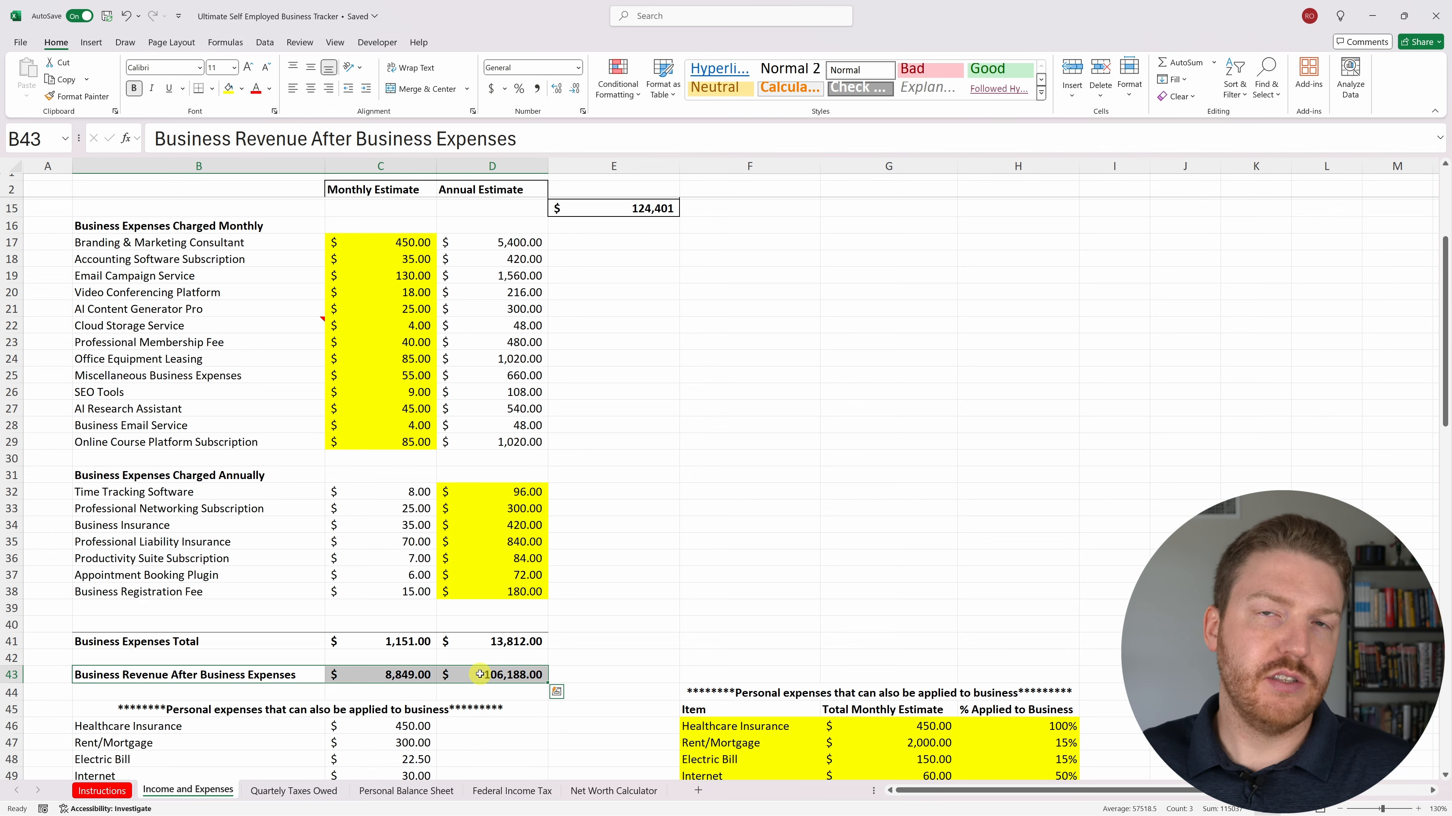
click(172, 675)
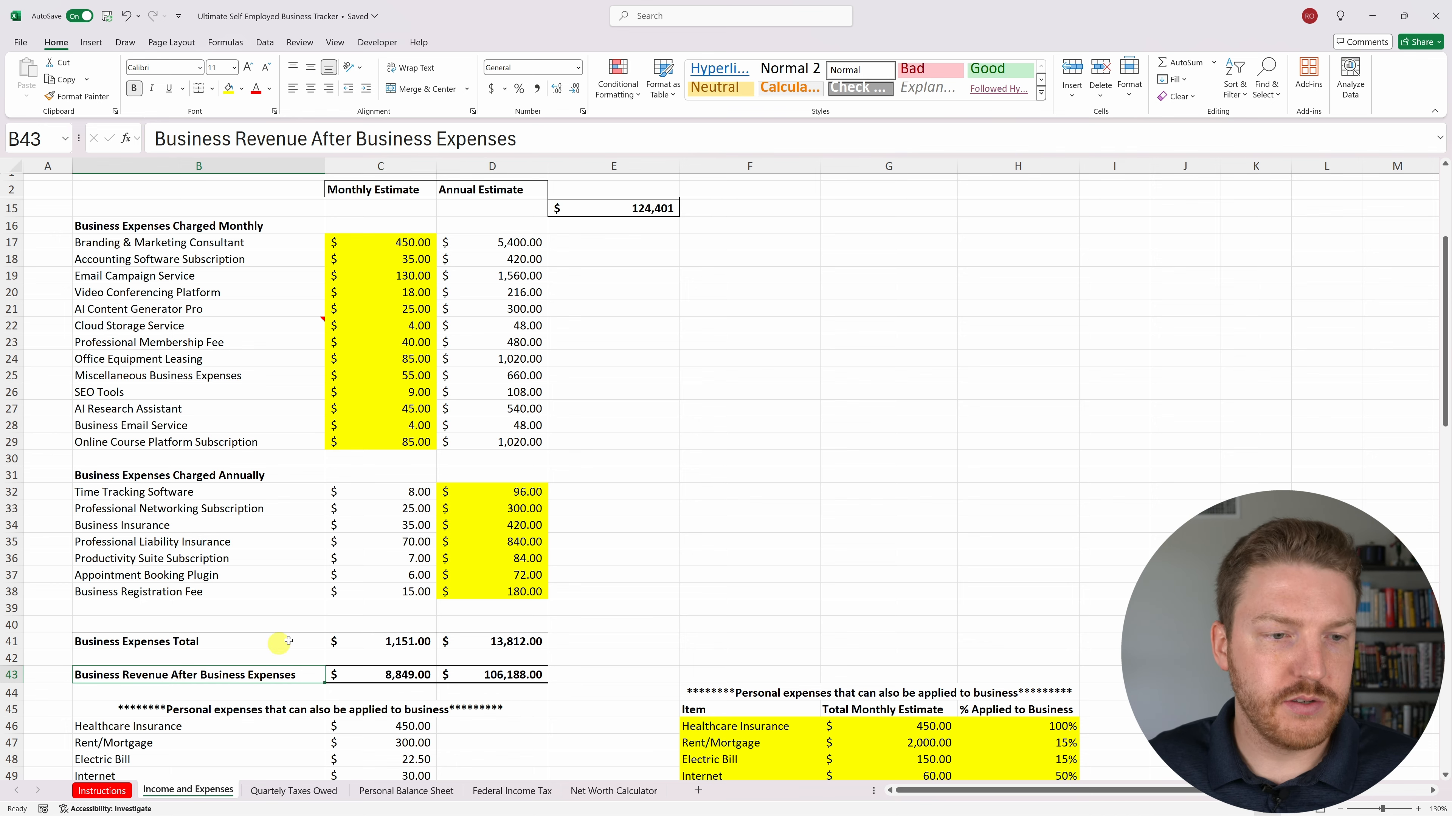
Examine the Rent/Mortgage share applied to business, and highlight the self-employment tax and Business Net Income rows.
scroll(415, 575, down, 3)
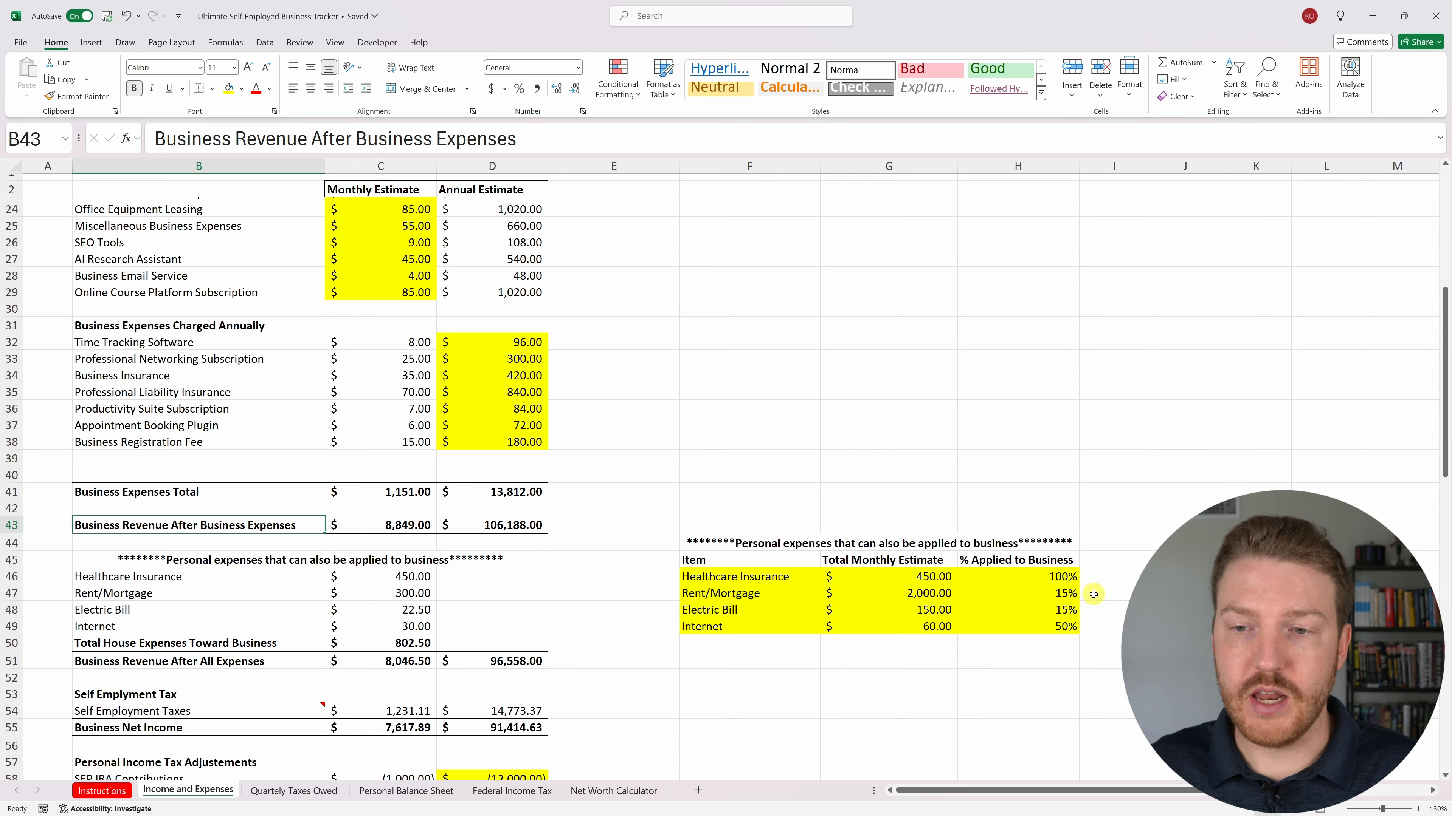
drag(1094, 593, 689, 588)
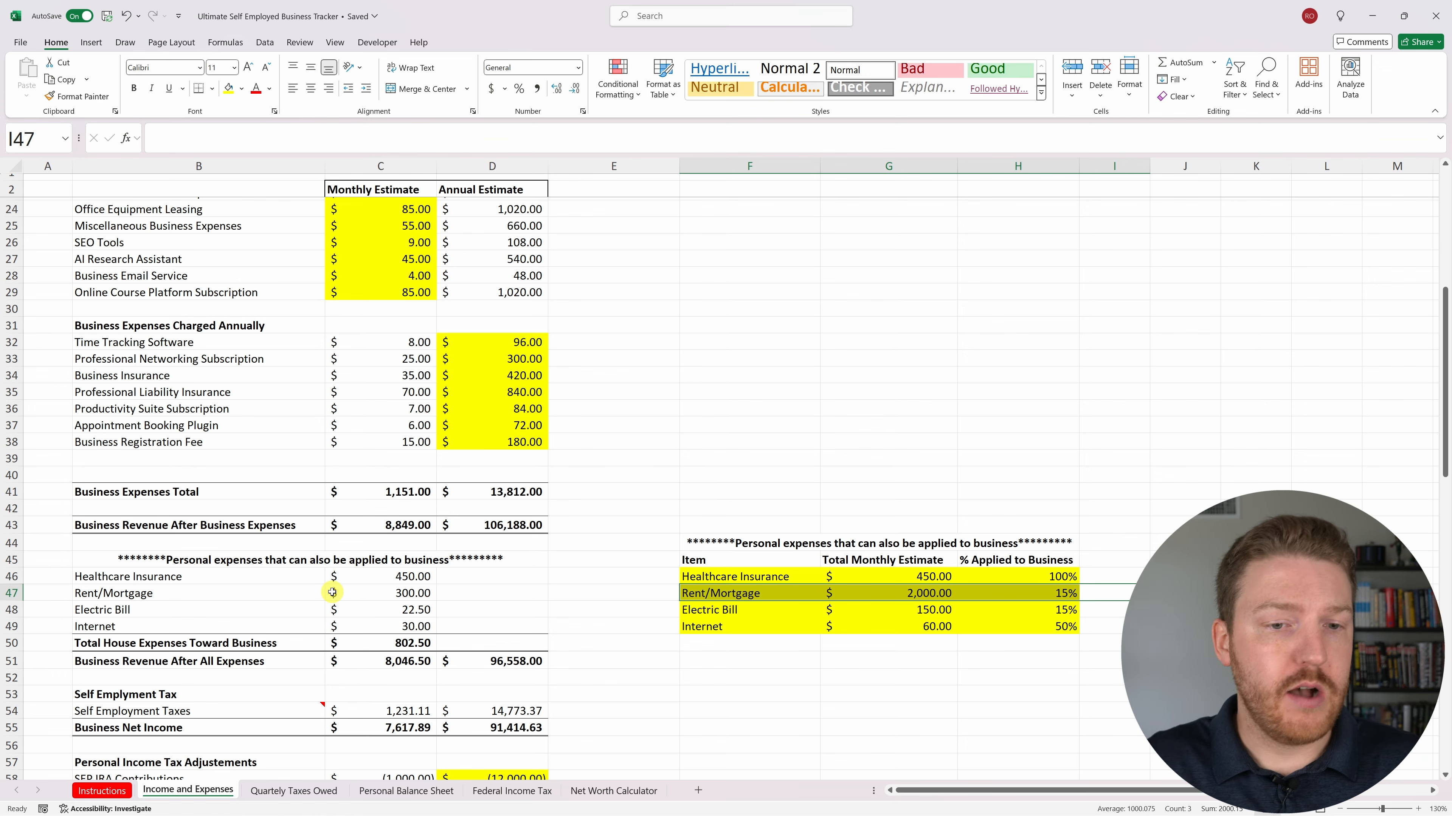
scroll(332, 593, down, 2)
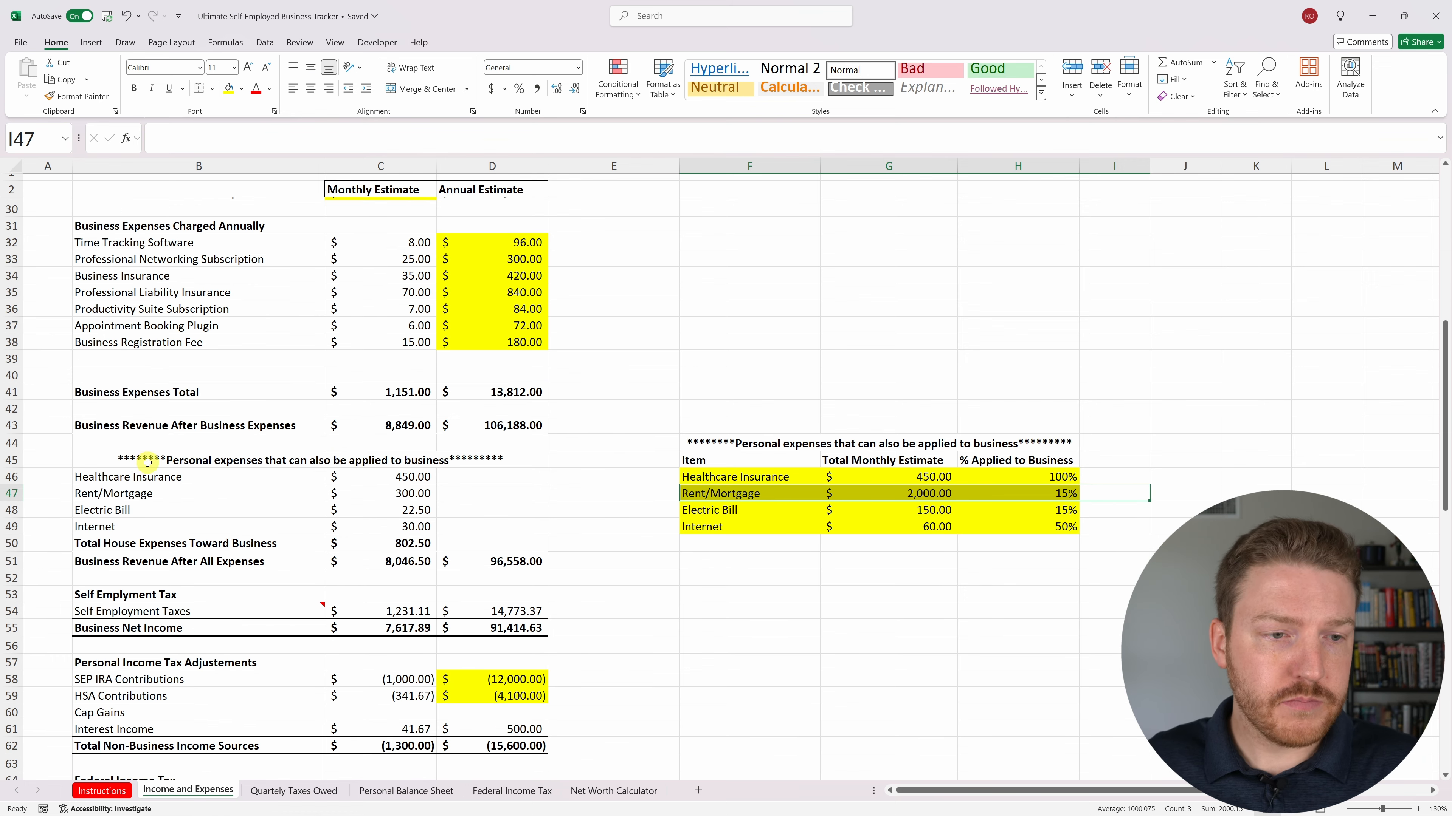
scroll(156, 469, down, 1)
scroll(156, 469, down, 2)
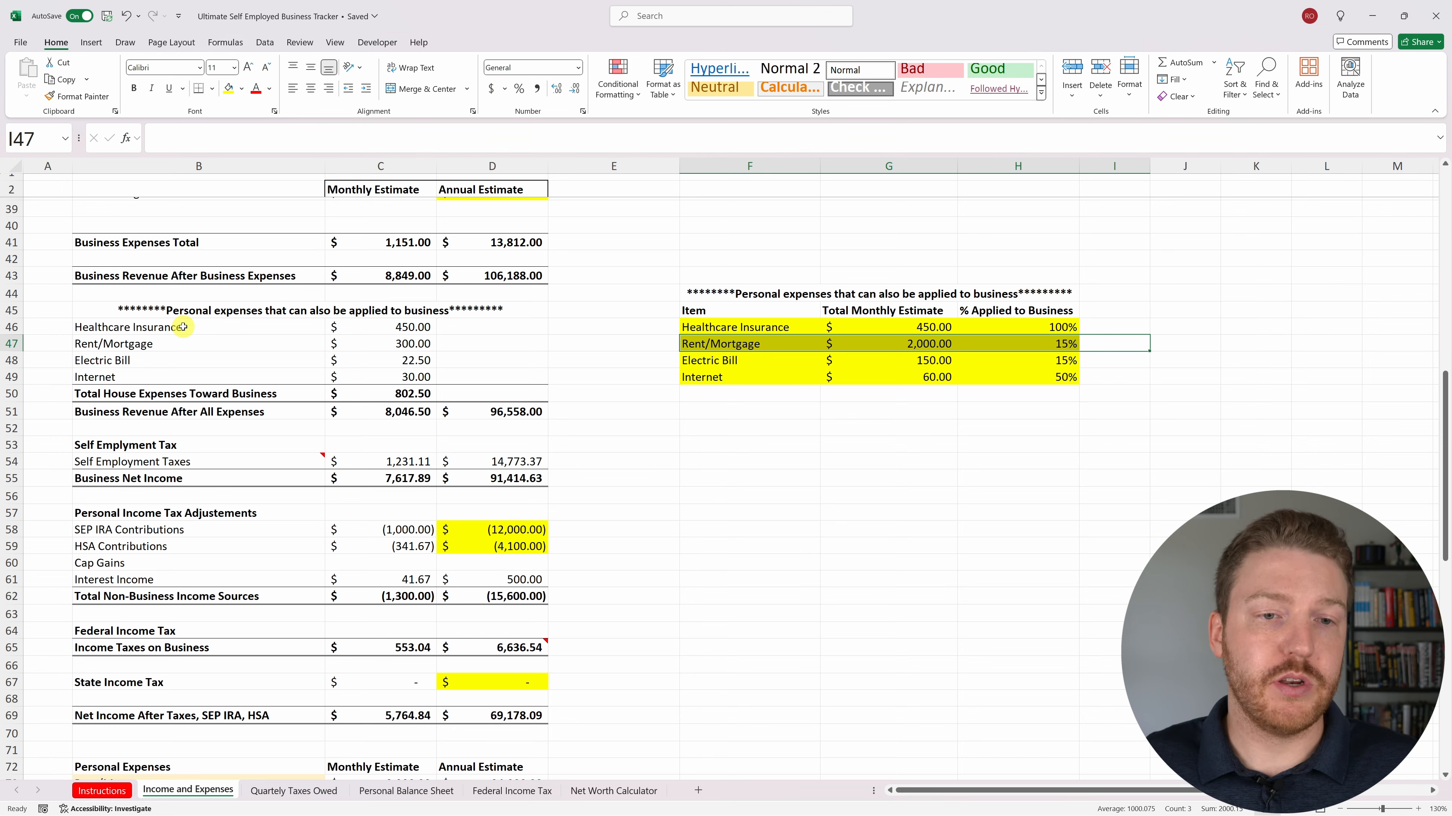
drag(162, 448, 521, 479)
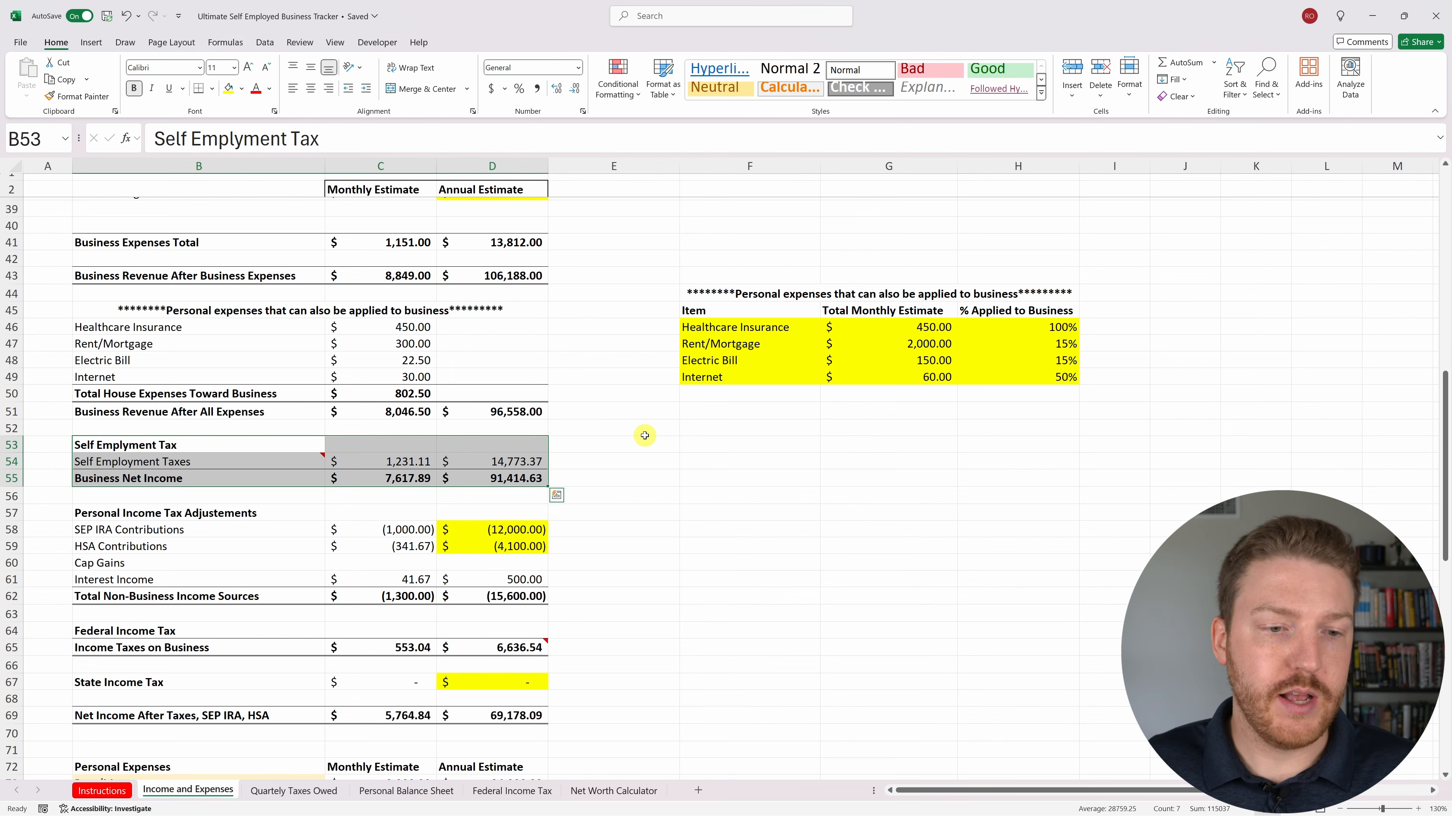
click(612, 506)
Select Married as the filing status on the Quartely Taxes Owed sheet and highlight the Total to Pay column.
click(325, 789)
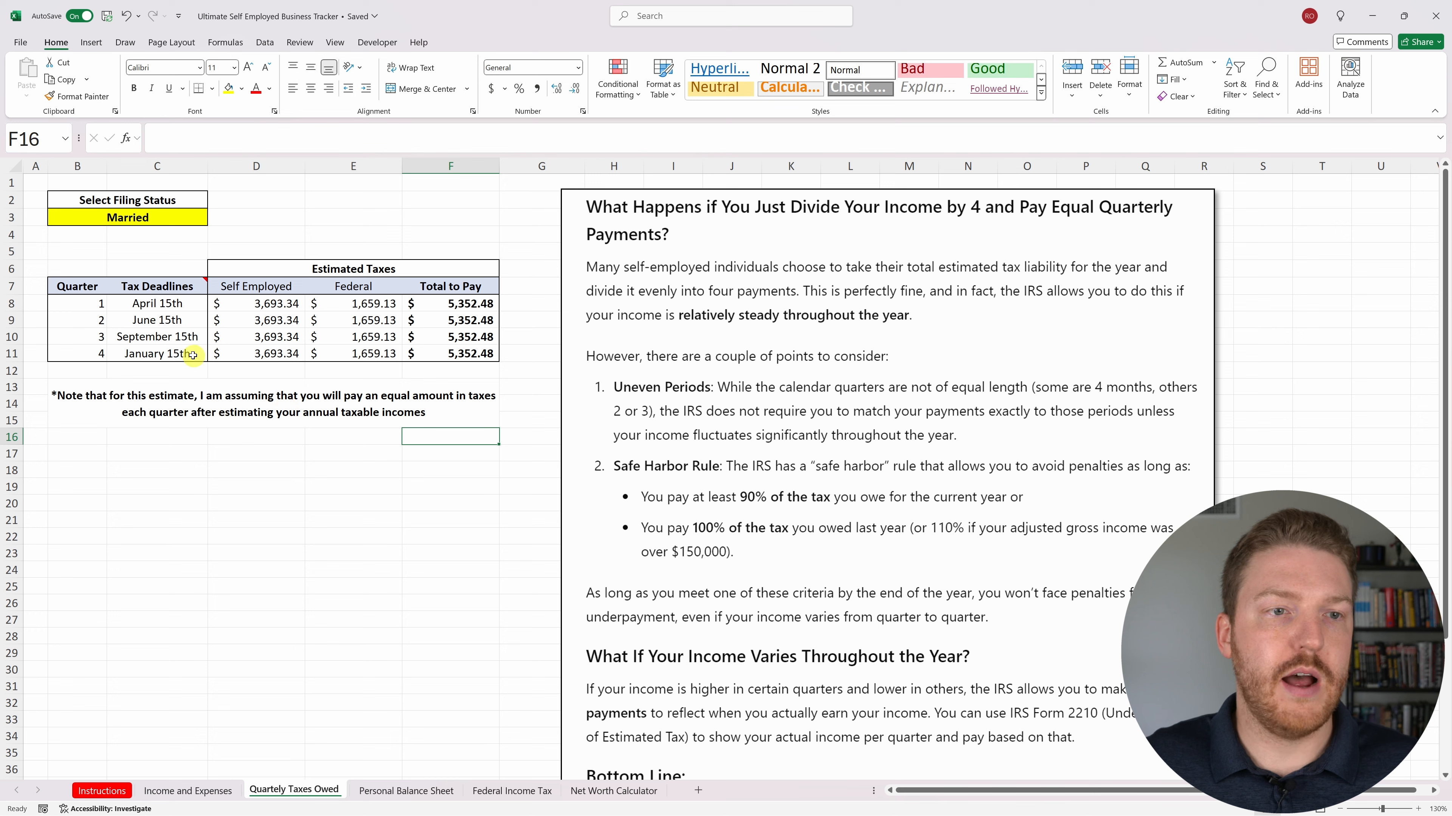
click(150, 218)
click(214, 220)
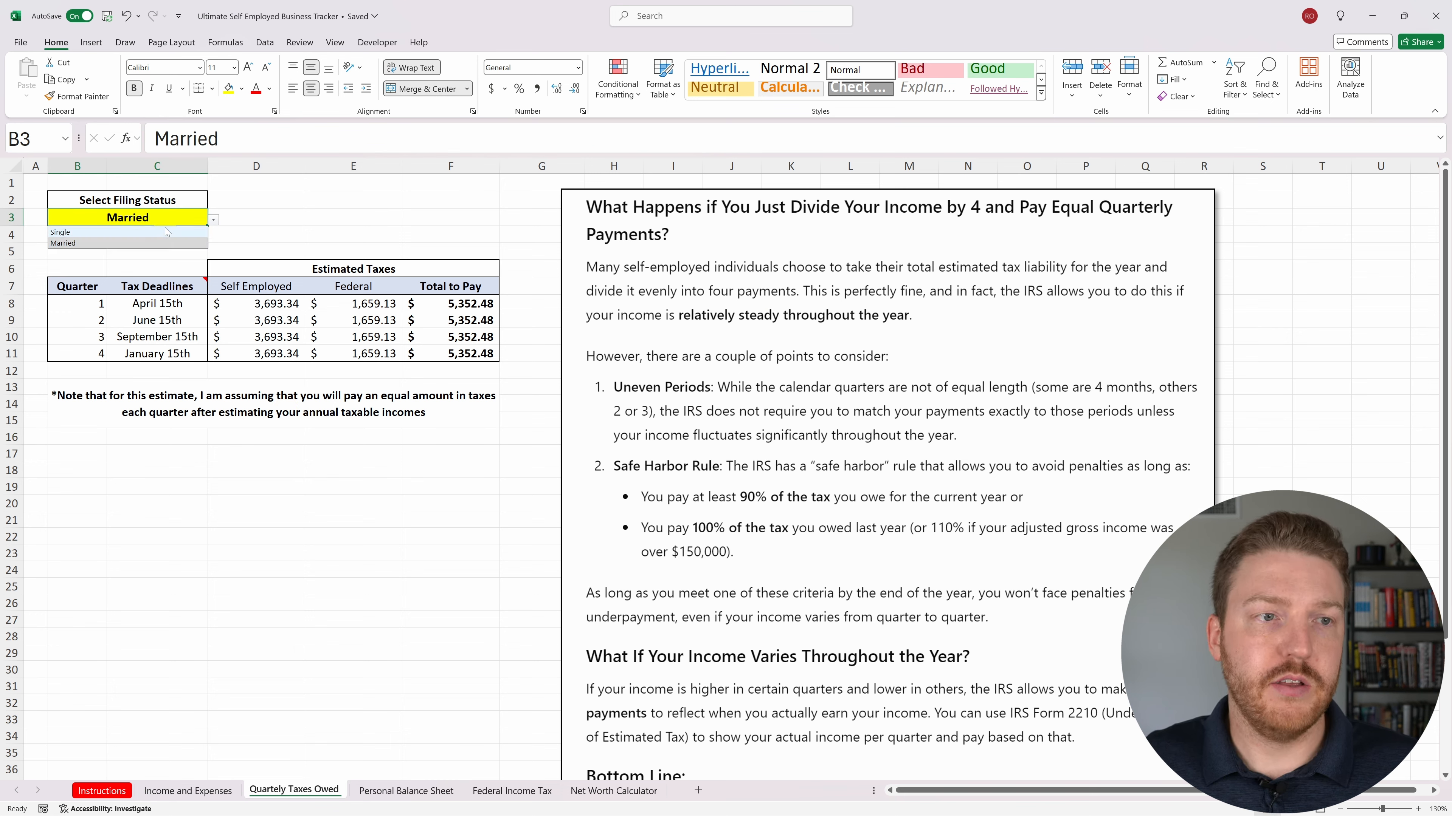
click(164, 243)
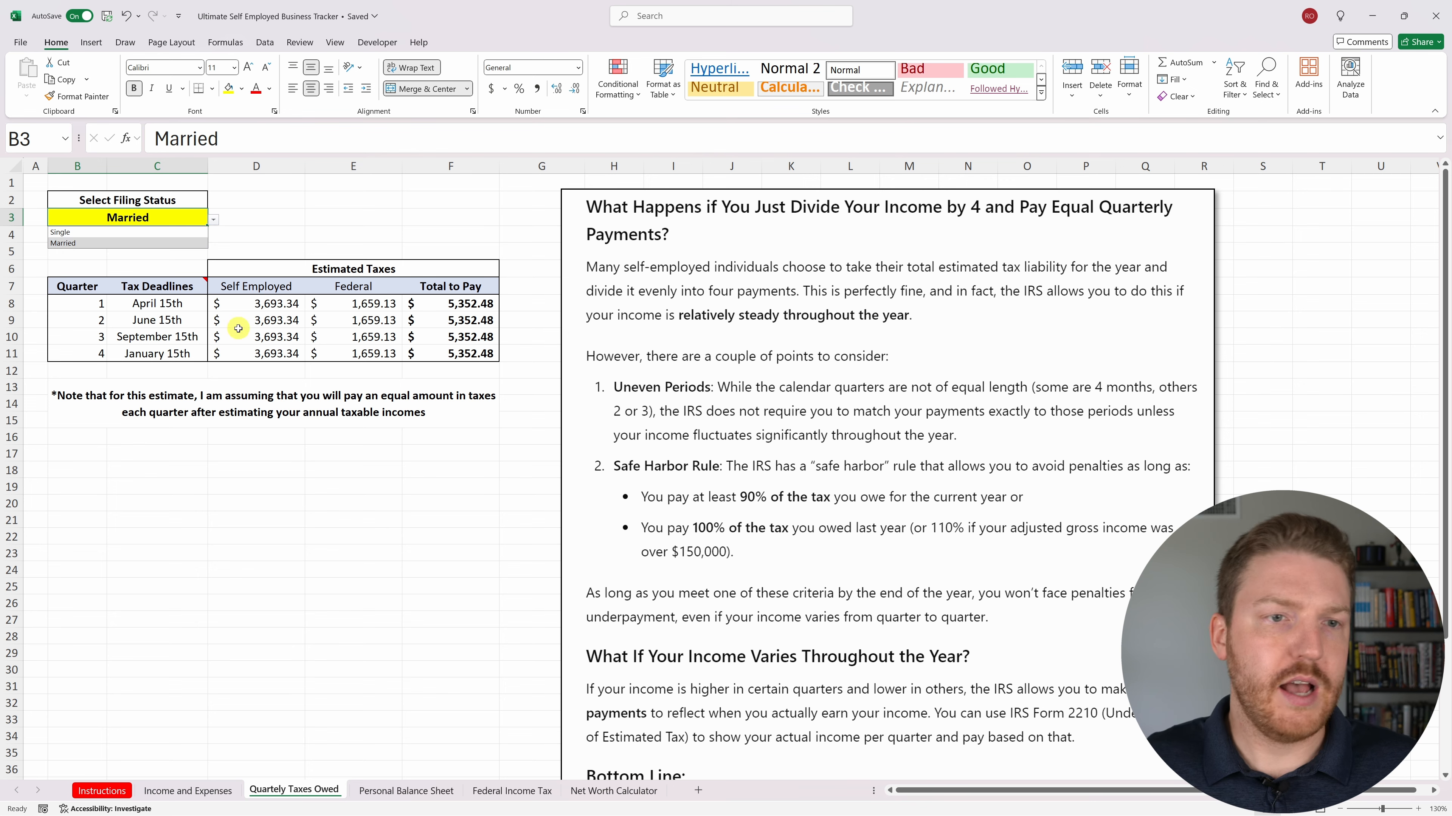
click(454, 240)
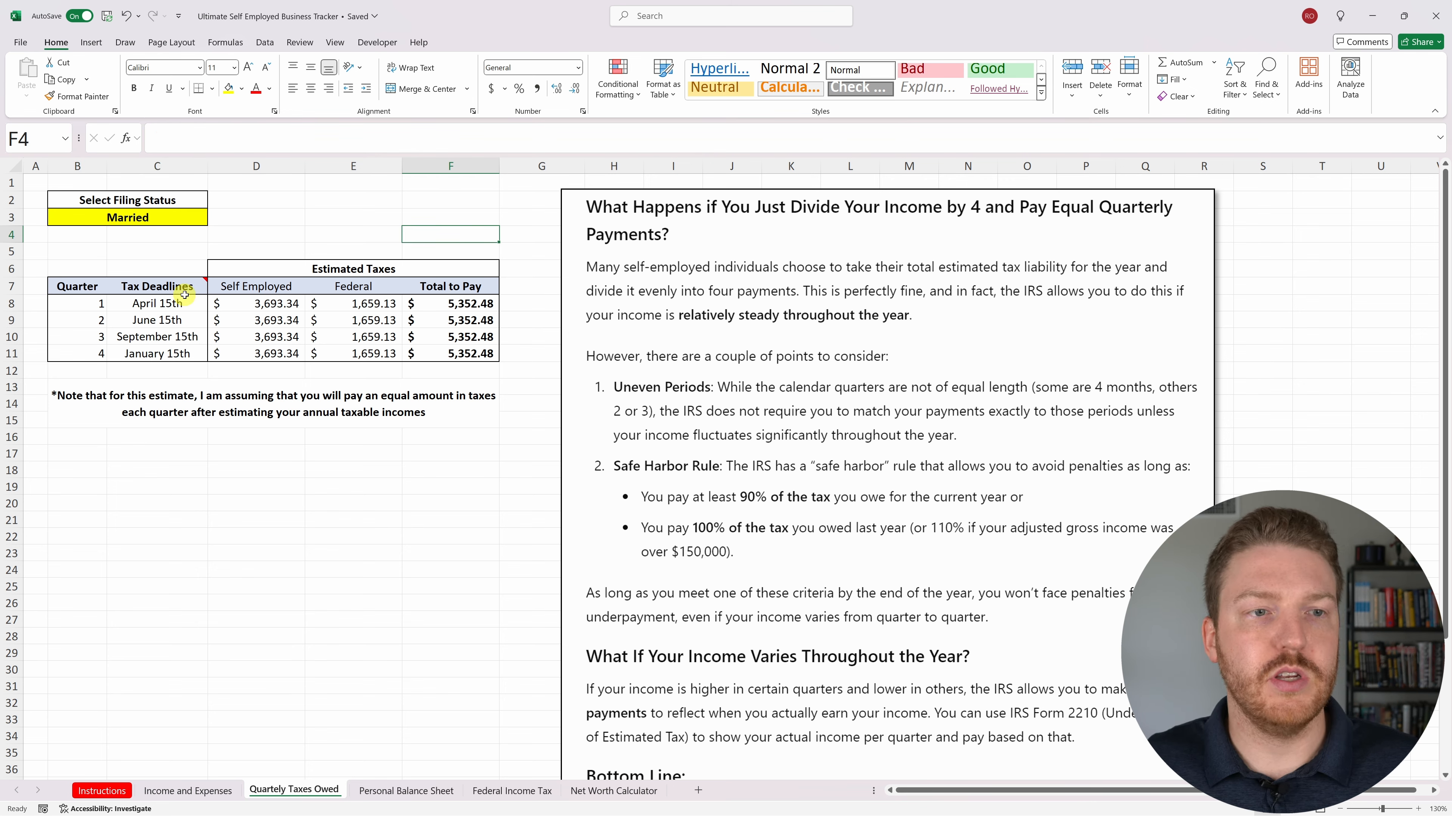
drag(454, 288, 455, 349)
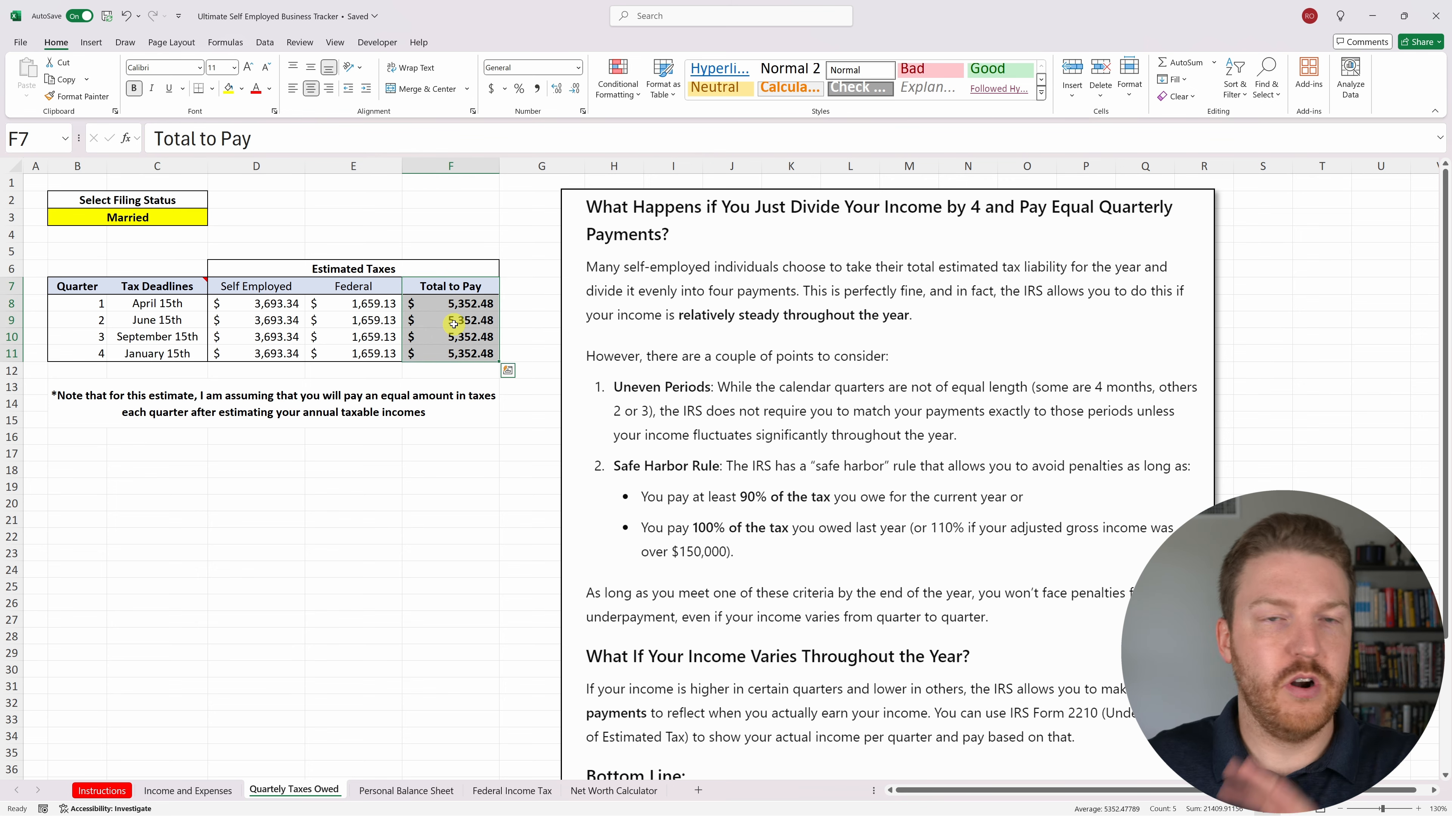
click(369, 590)
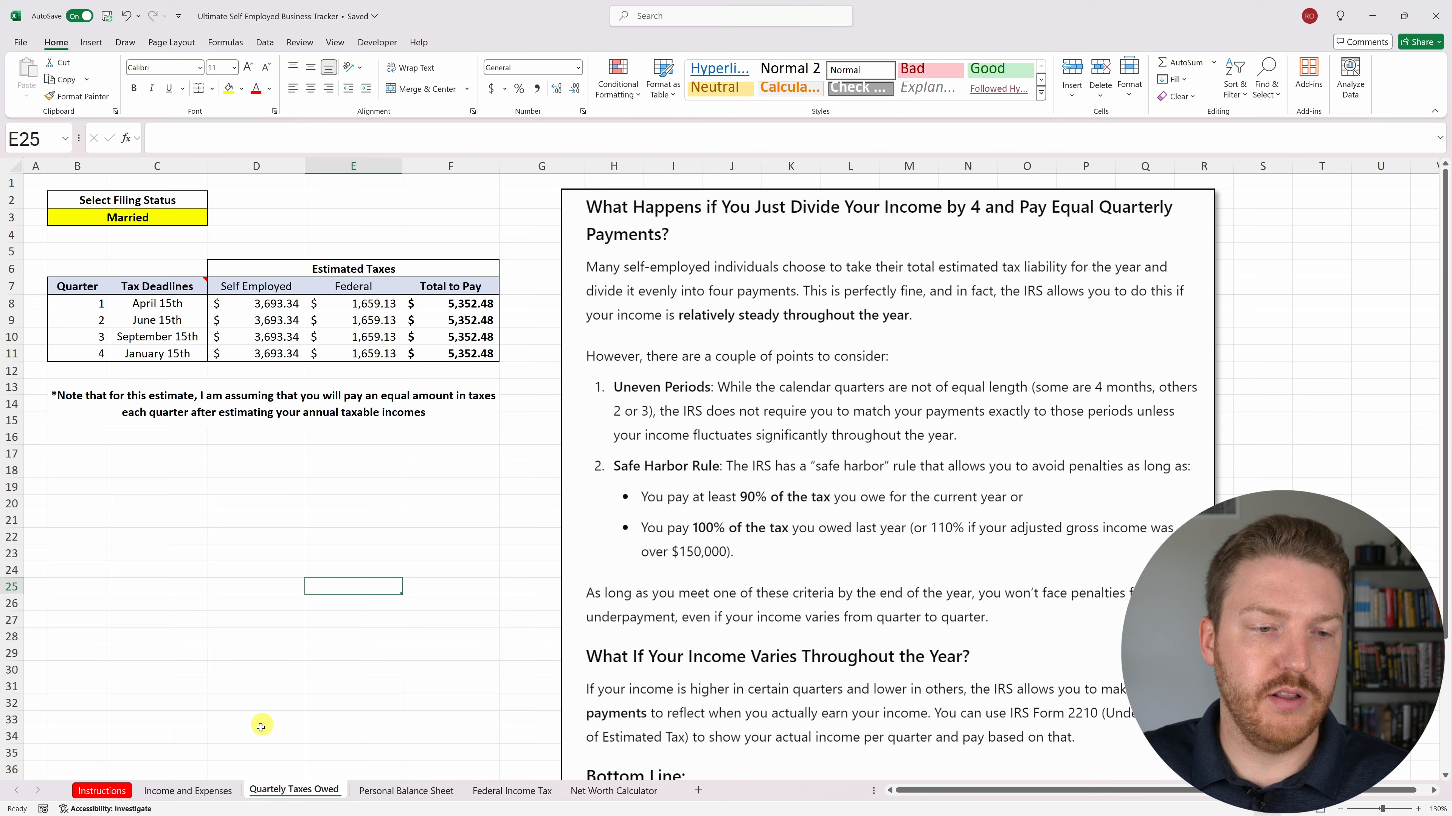
Return to the Income and Expenses sheet and highlight the Cap Gains, Interest Income and Federal Income Tax rows.
click(209, 791)
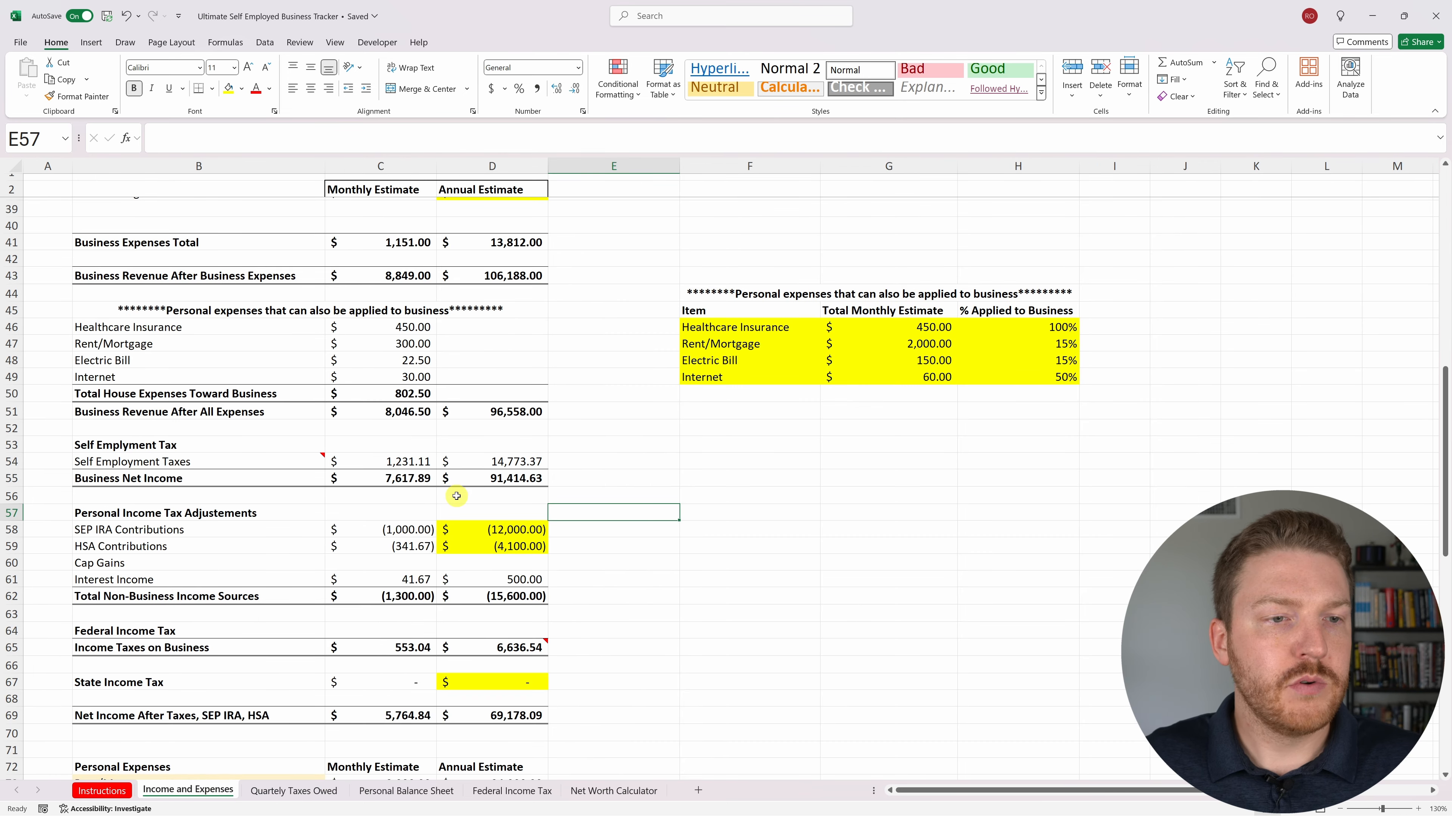
scroll(635, 509, down, 2)
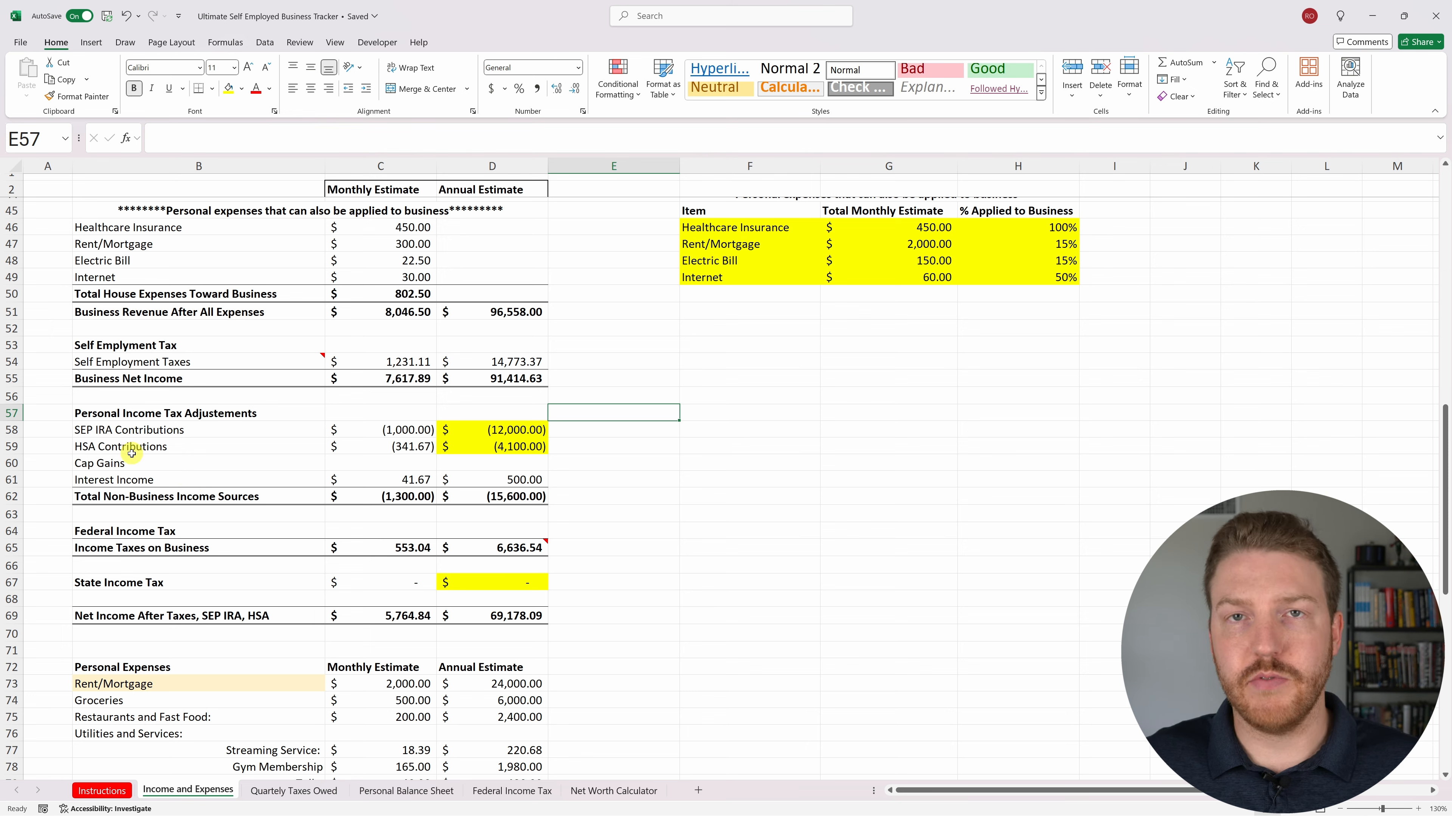
drag(98, 463, 544, 479)
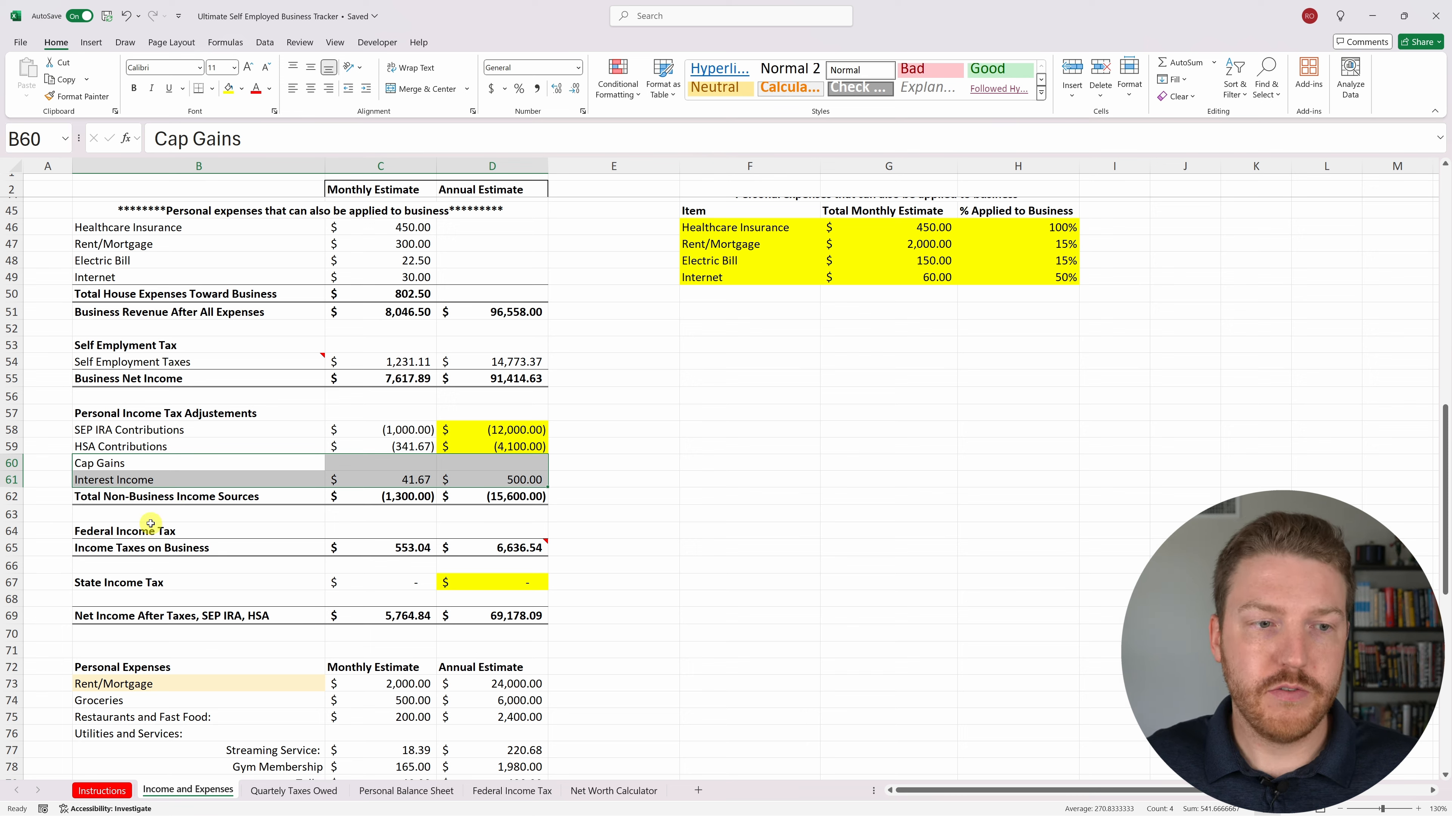
drag(123, 532, 460, 544)
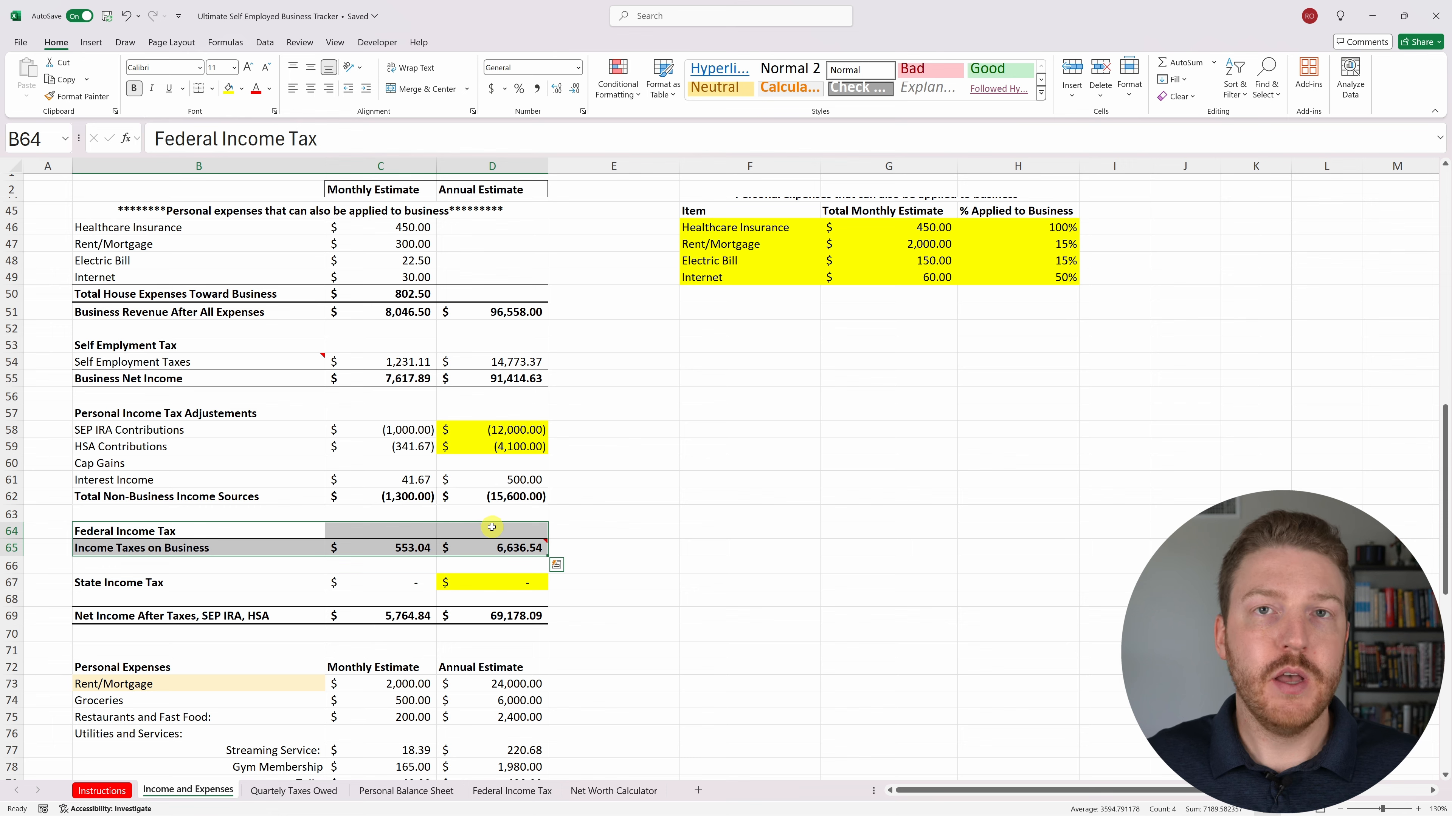
click(825, 539)
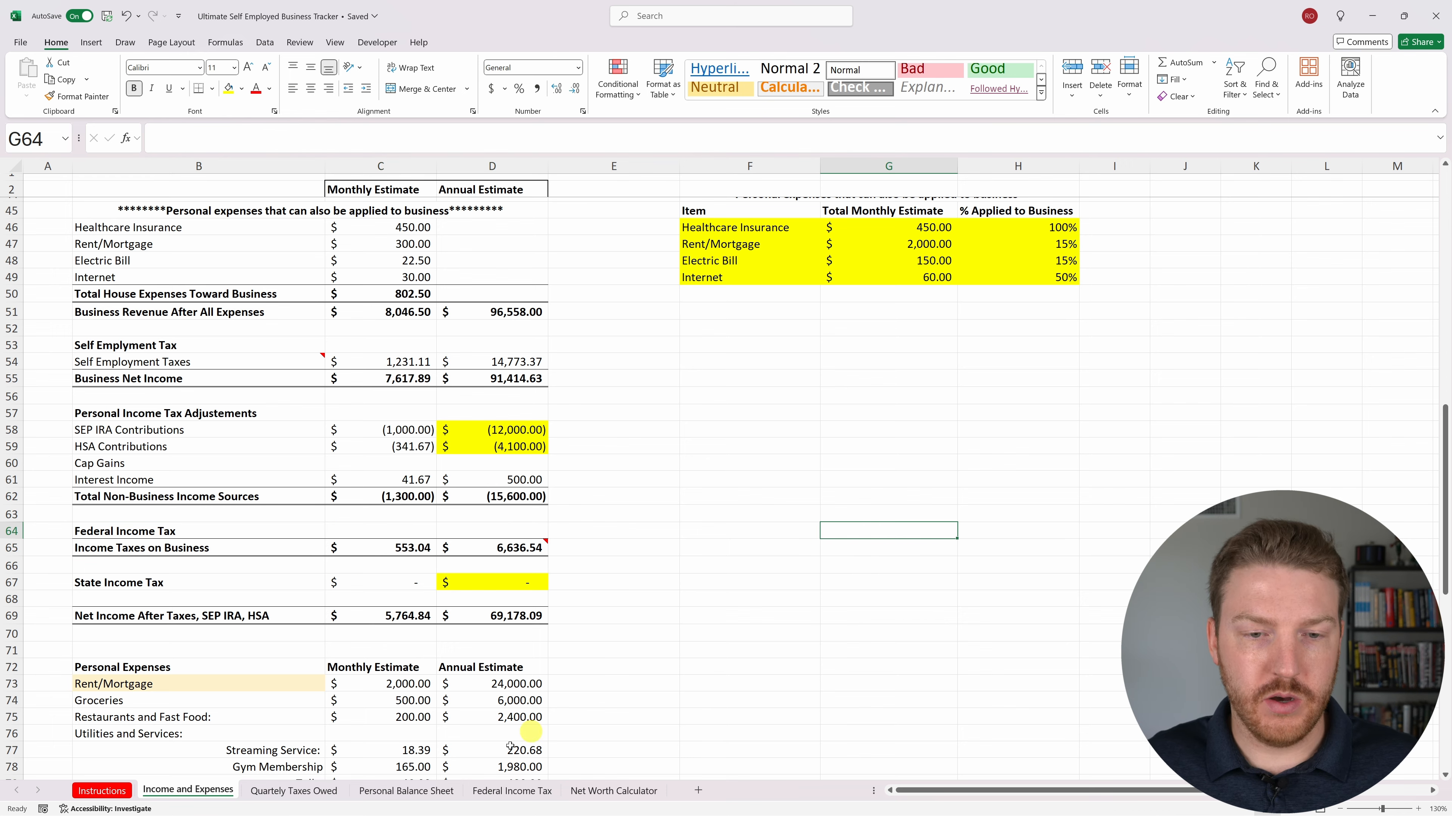
Examine the Single and Married bracket tables on the Federal Income Tax sheet, including the Single table's Tax in Category amounts.
click(519, 792)
click(701, 462)
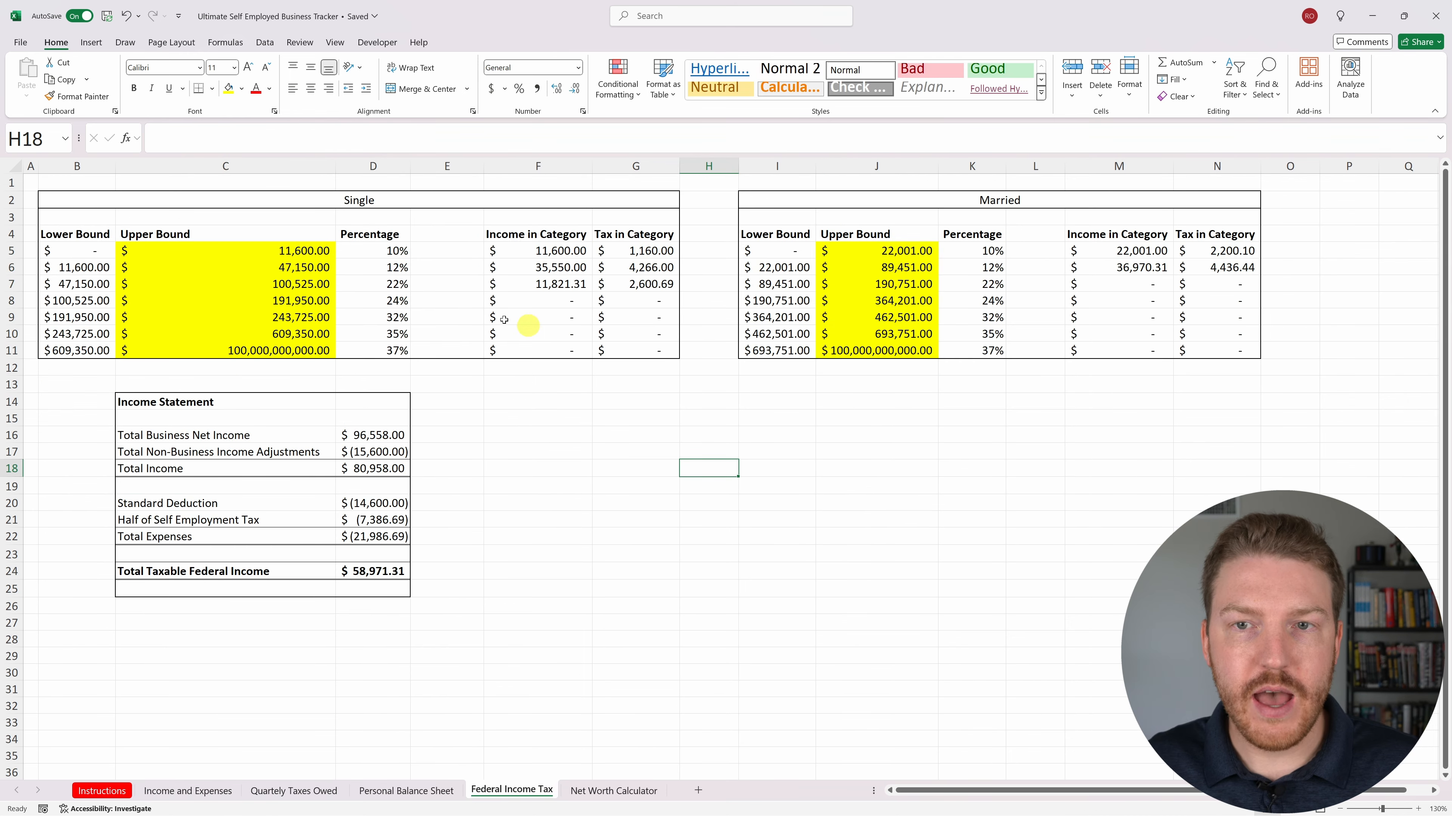
drag(118, 203, 503, 349)
drag(914, 201, 964, 349)
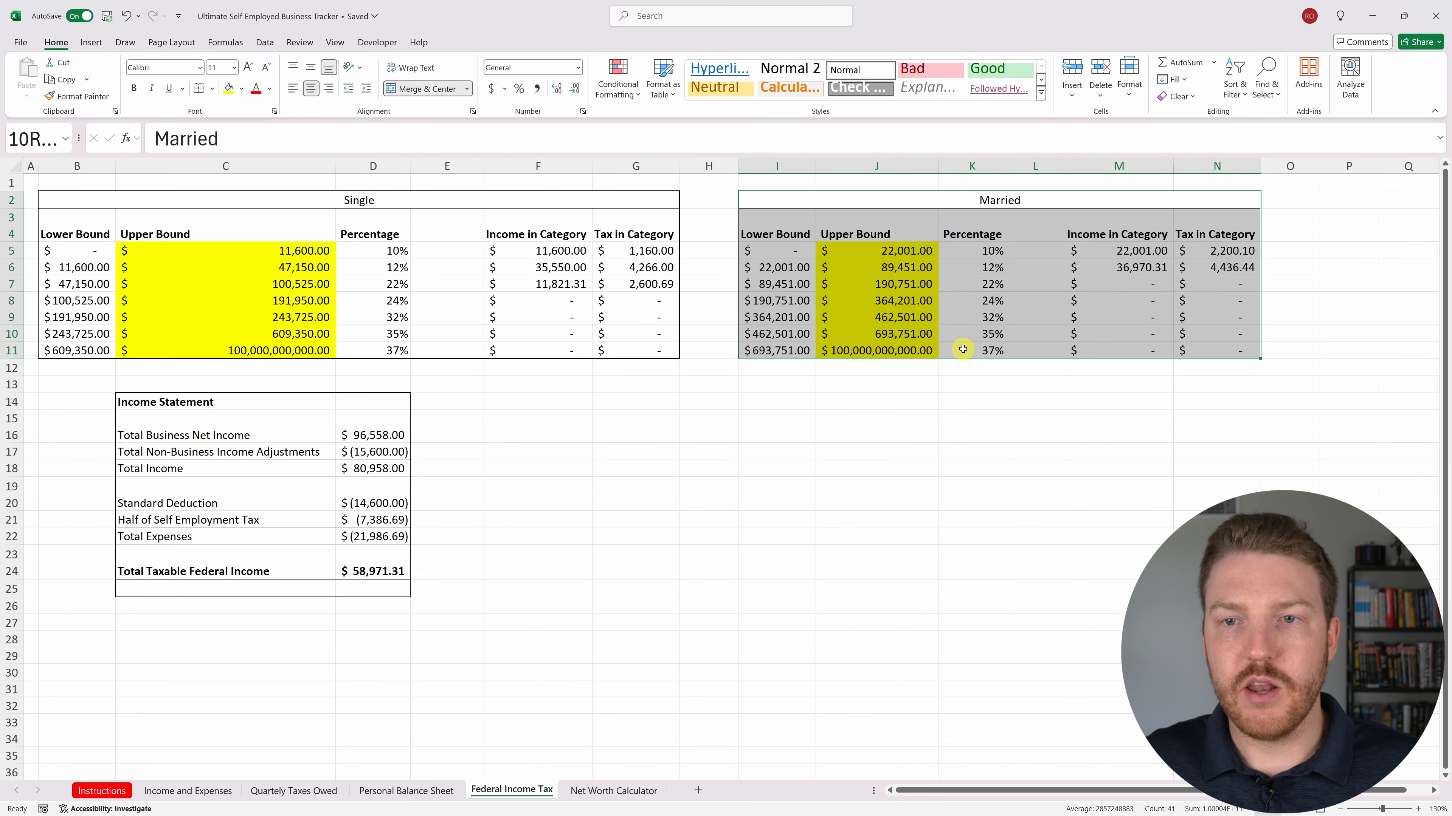
drag(633, 252, 674, 284)
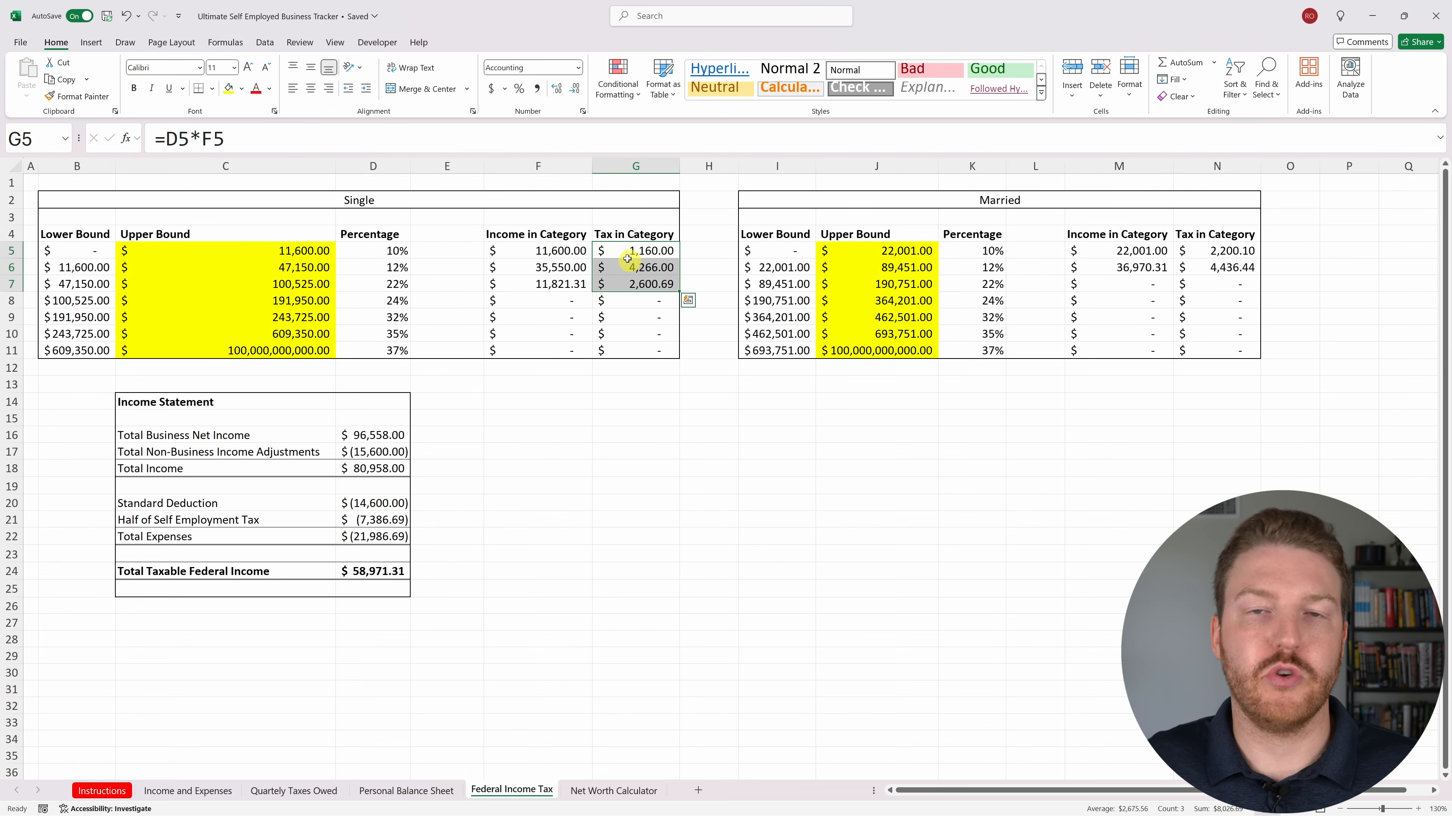
Inspect the monthly and annual Net Income After Taxes, SEP IRA, HSA formulas on the Income and Expenses sheet.
click(203, 790)
scroll(593, 621, down, 2)
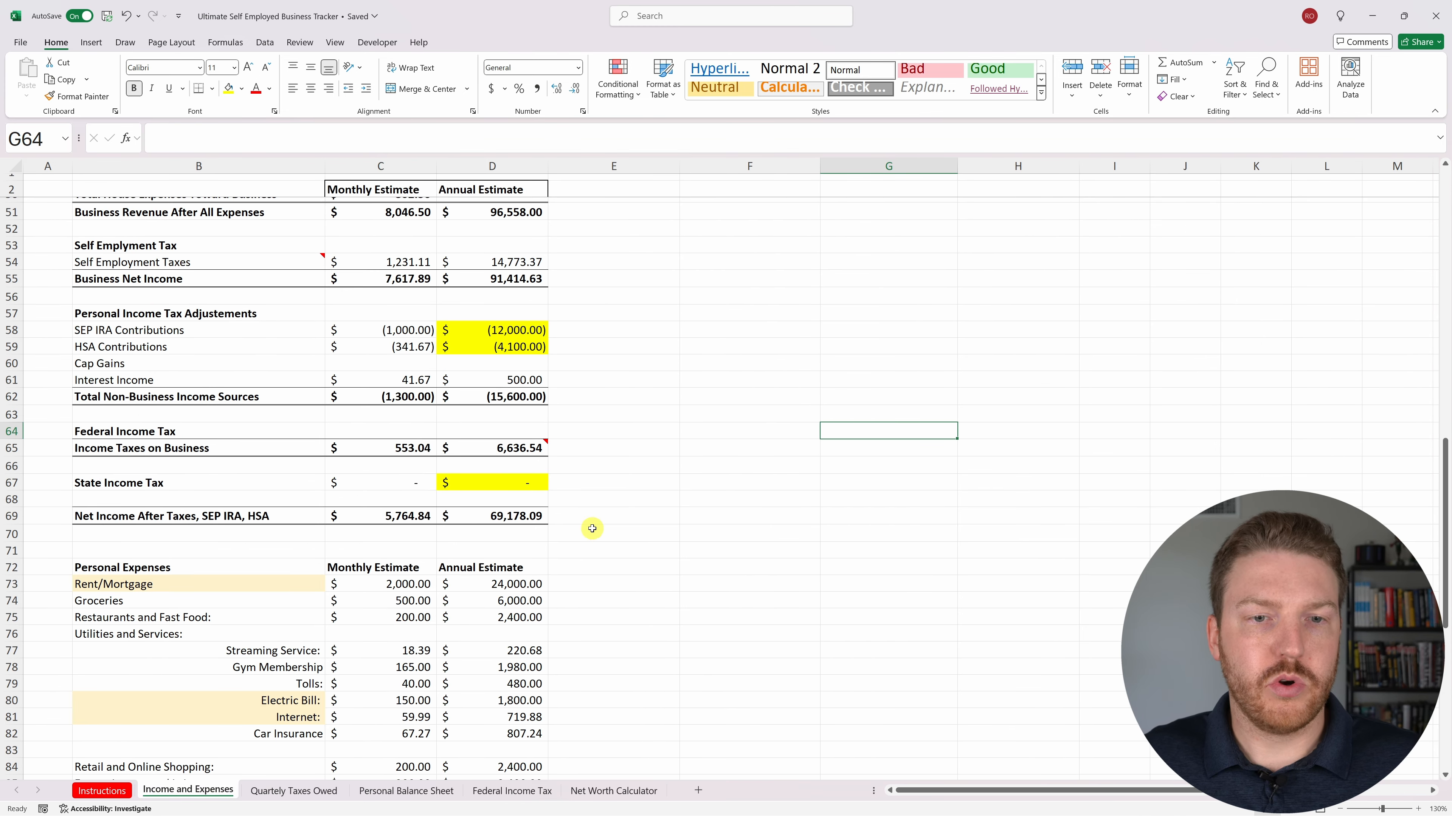
click(217, 515)
click(402, 528)
click(403, 512)
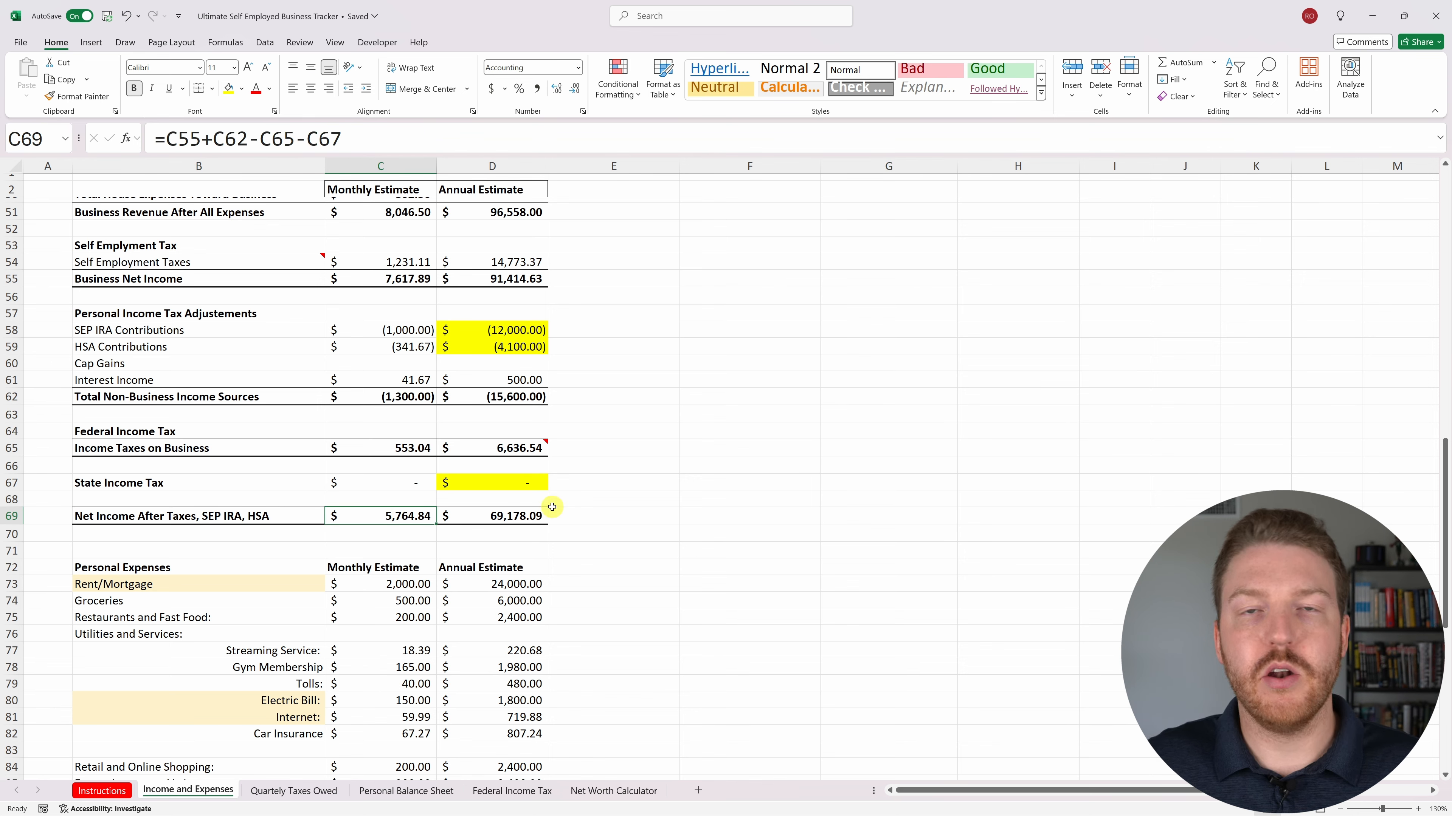
click(525, 517)
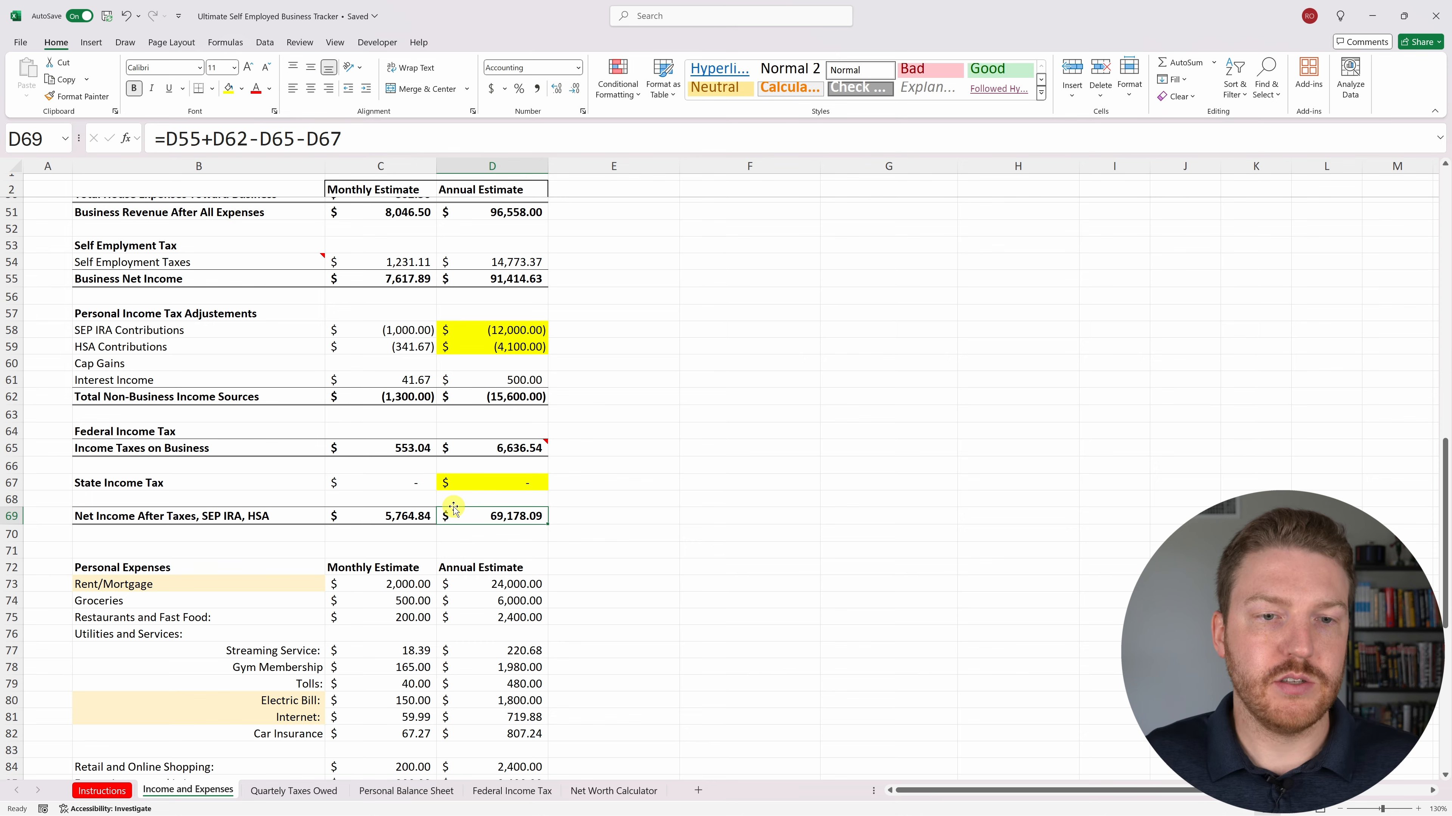
Highlight the Personal Expenses categories with their monthly estimates, then the annual estimates, from the header through Healthcare Insurance.
scroll(451, 502, down, 5)
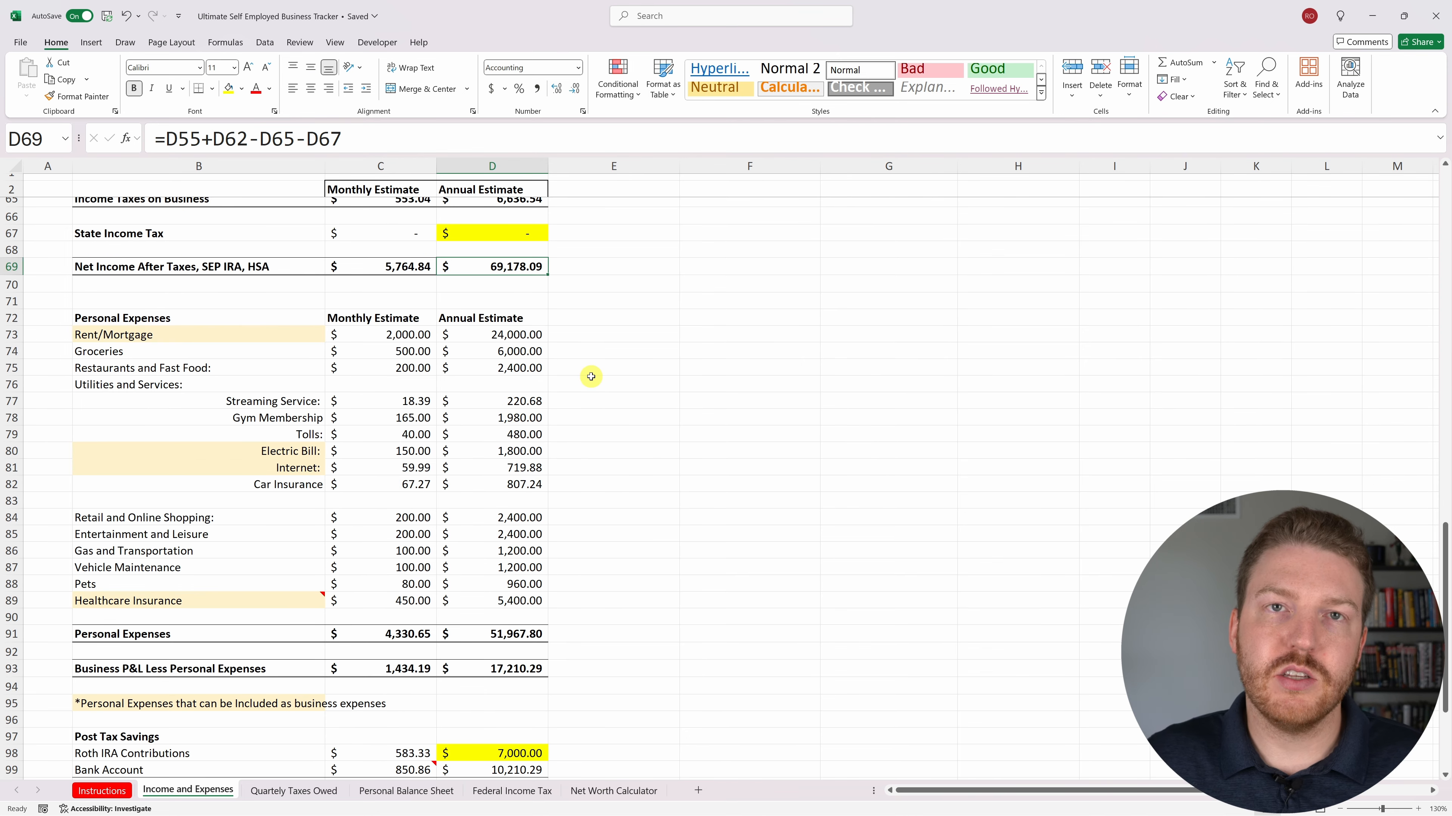
drag(150, 318, 380, 599)
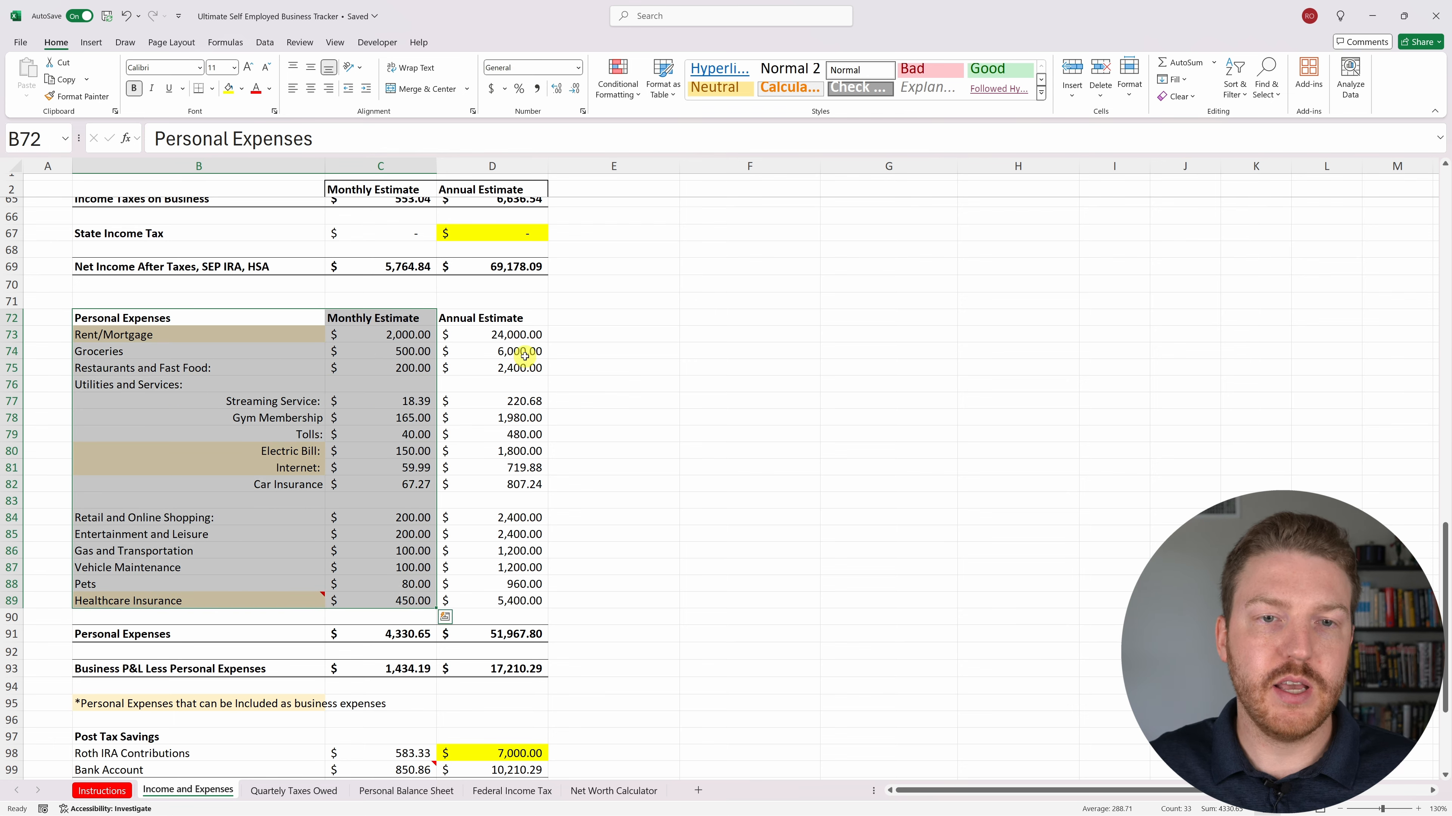
drag(514, 319, 528, 595)
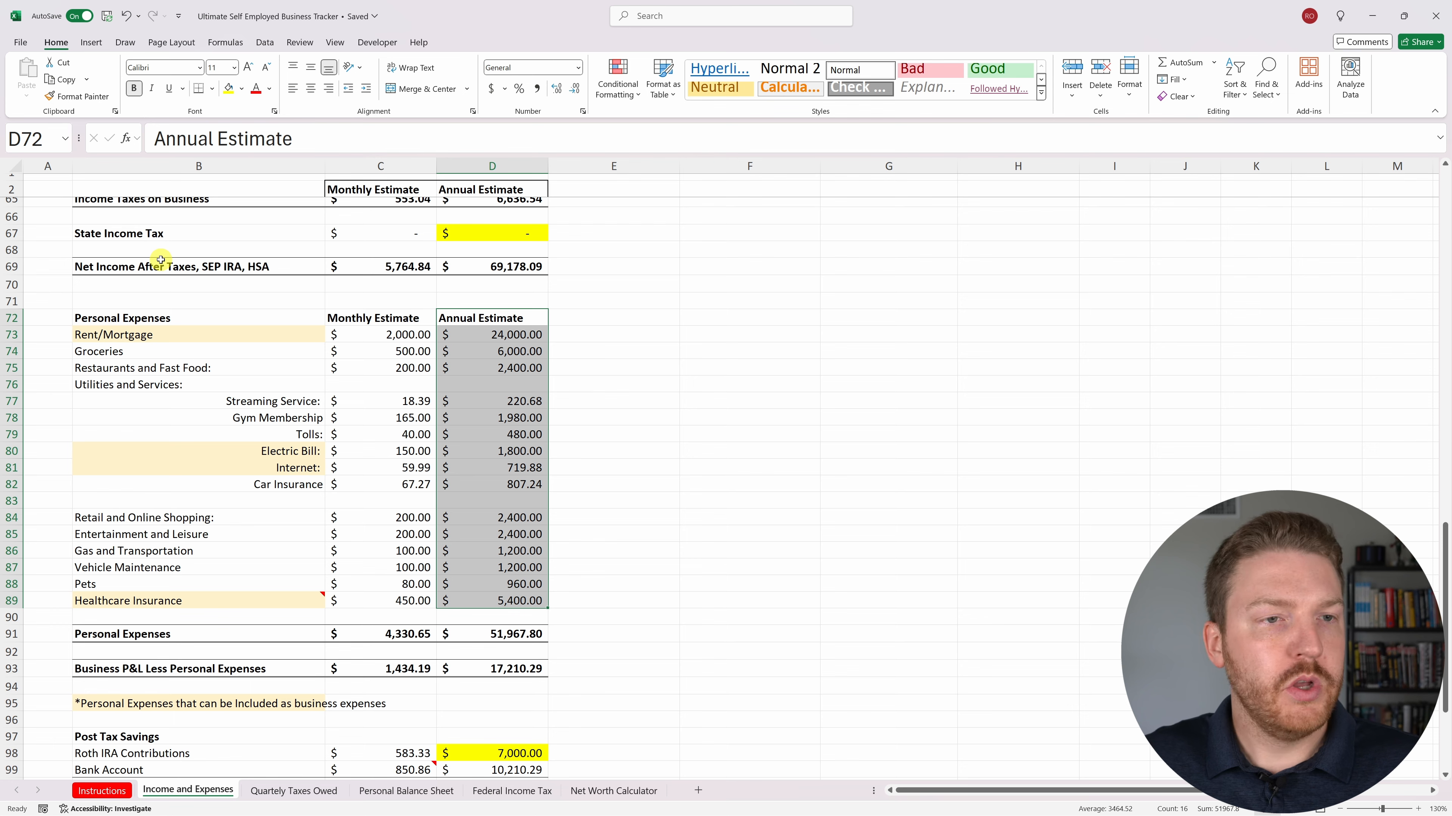
Compare the monthly Net Income After Taxes, SEP IRA, HSA with the monthly Personal Expenses total and inspect their formulas.
click(149, 267)
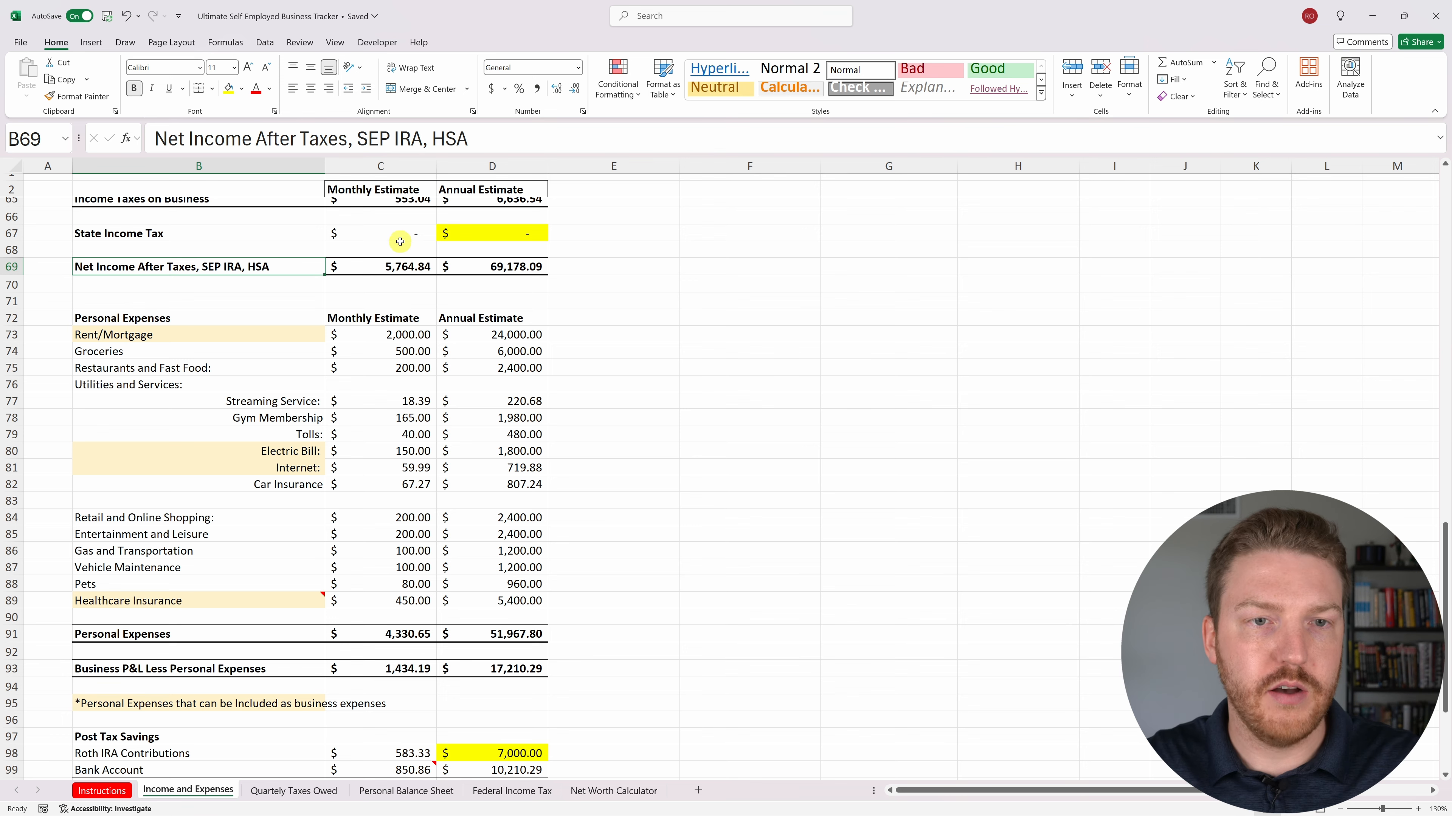
click(386, 263)
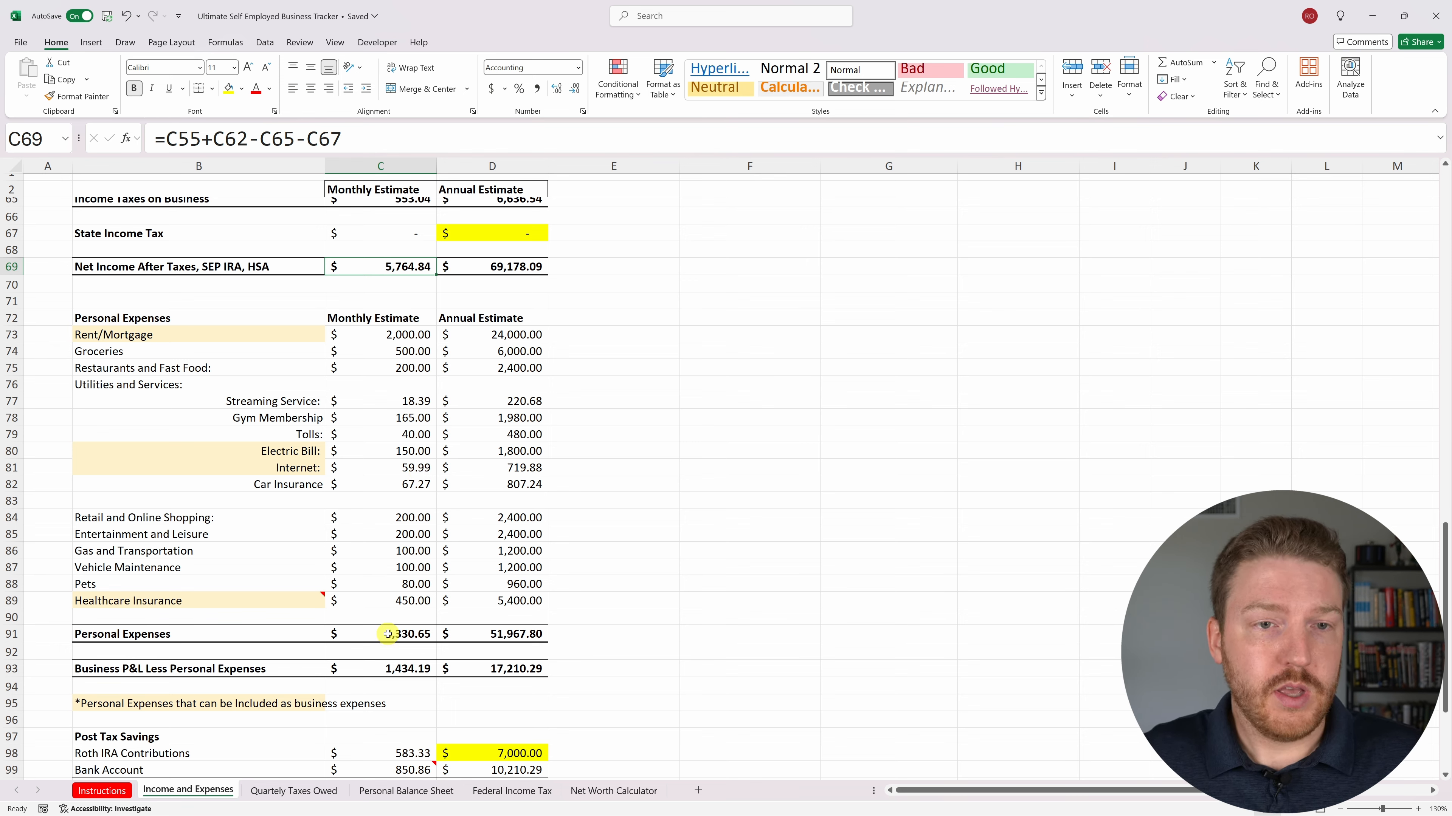
drag(161, 634, 424, 642)
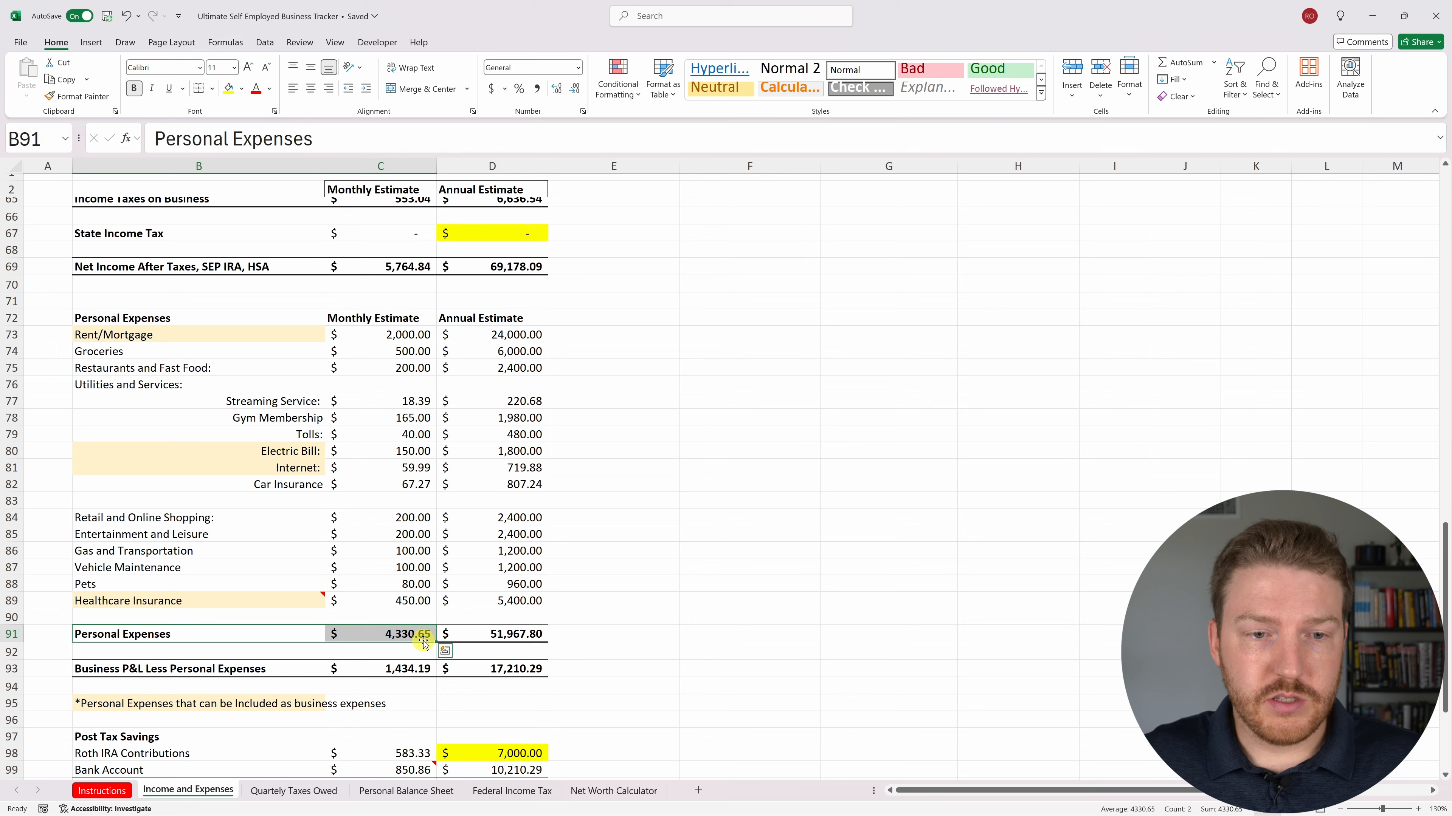
click(424, 638)
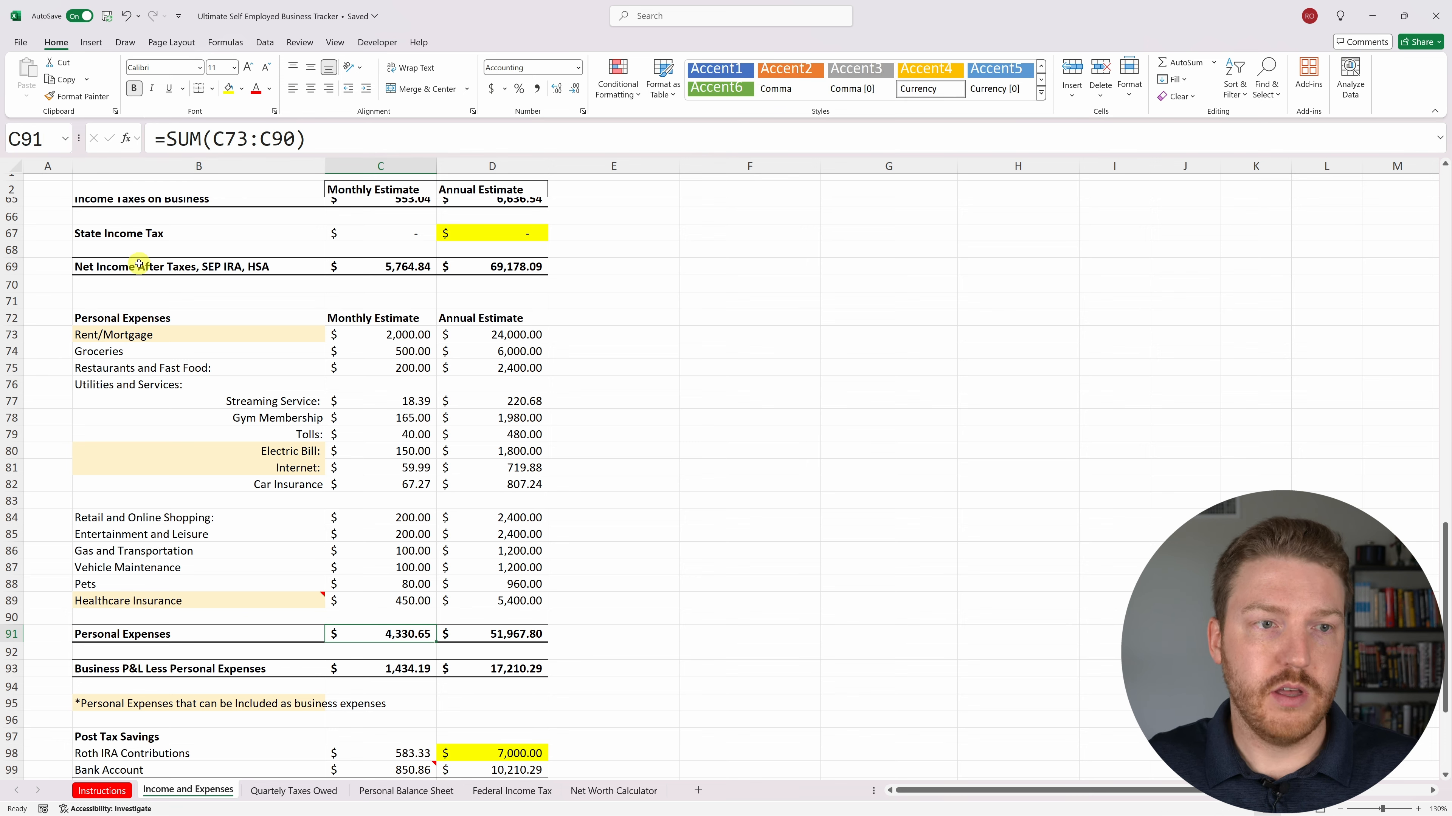
drag(139, 264, 359, 262)
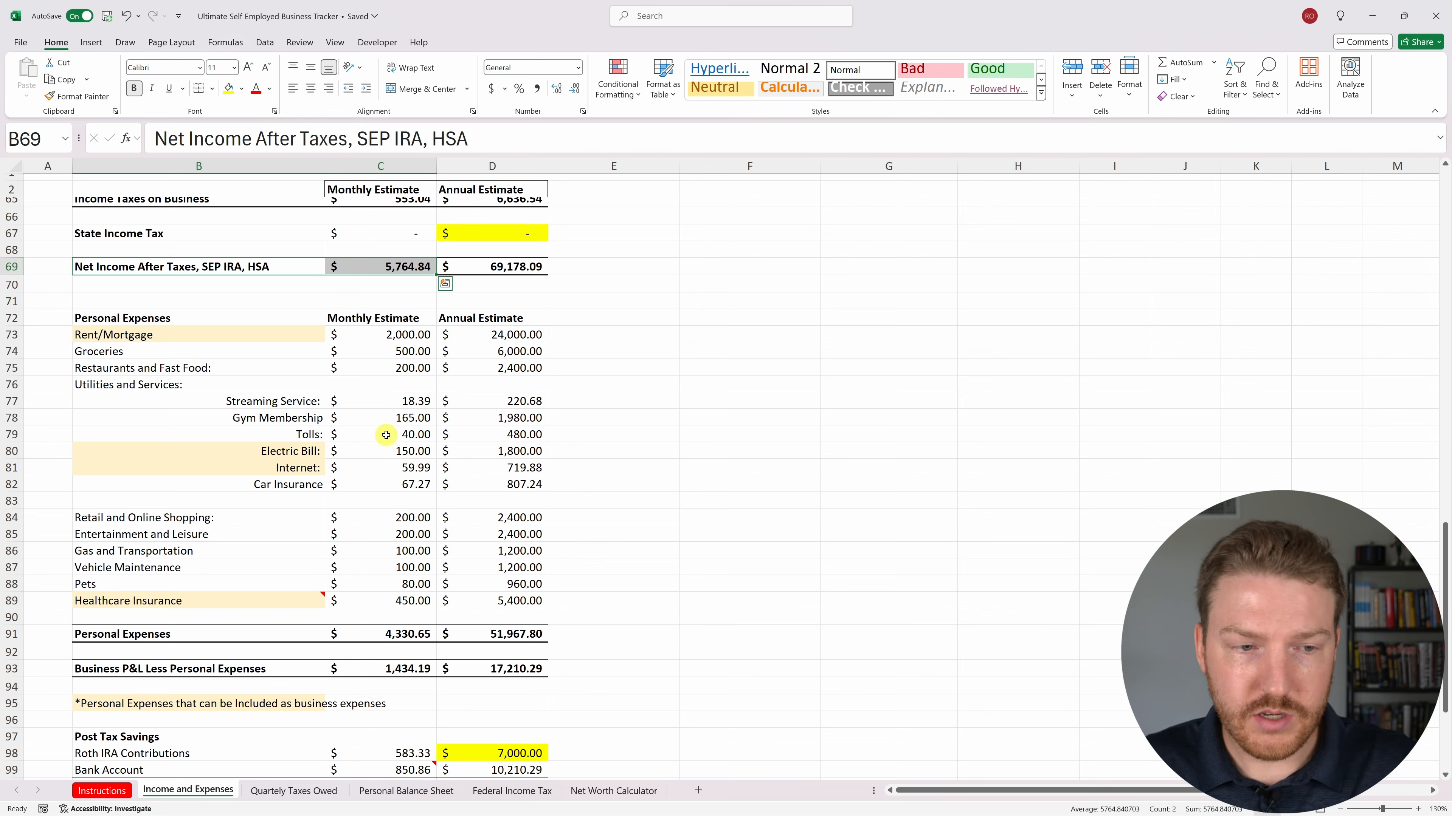
Highlight the Business P&L Less Personal Expenses row and inspect its monthly formula.
drag(238, 667, 160, 682)
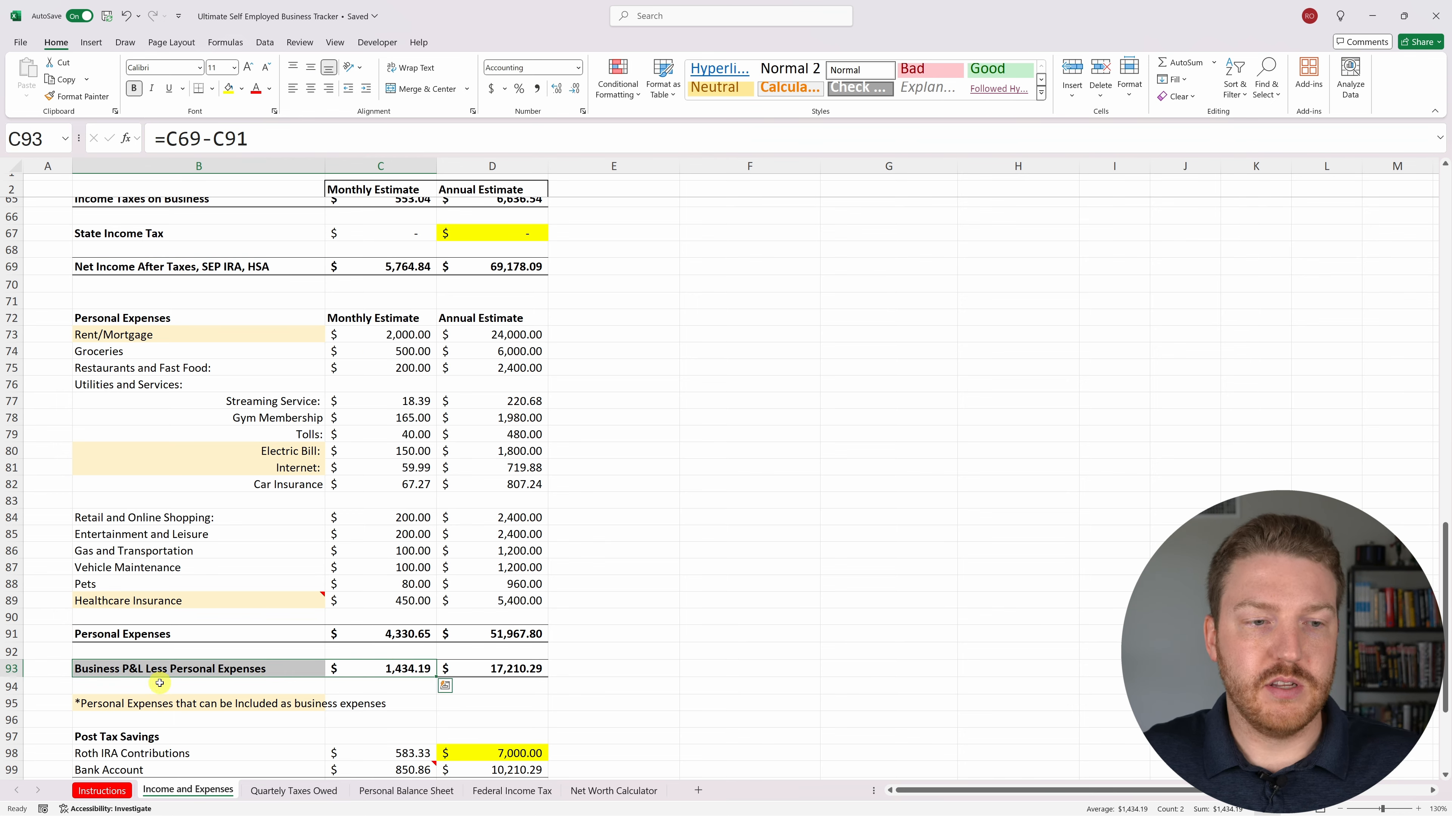
click(162, 667)
click(378, 675)
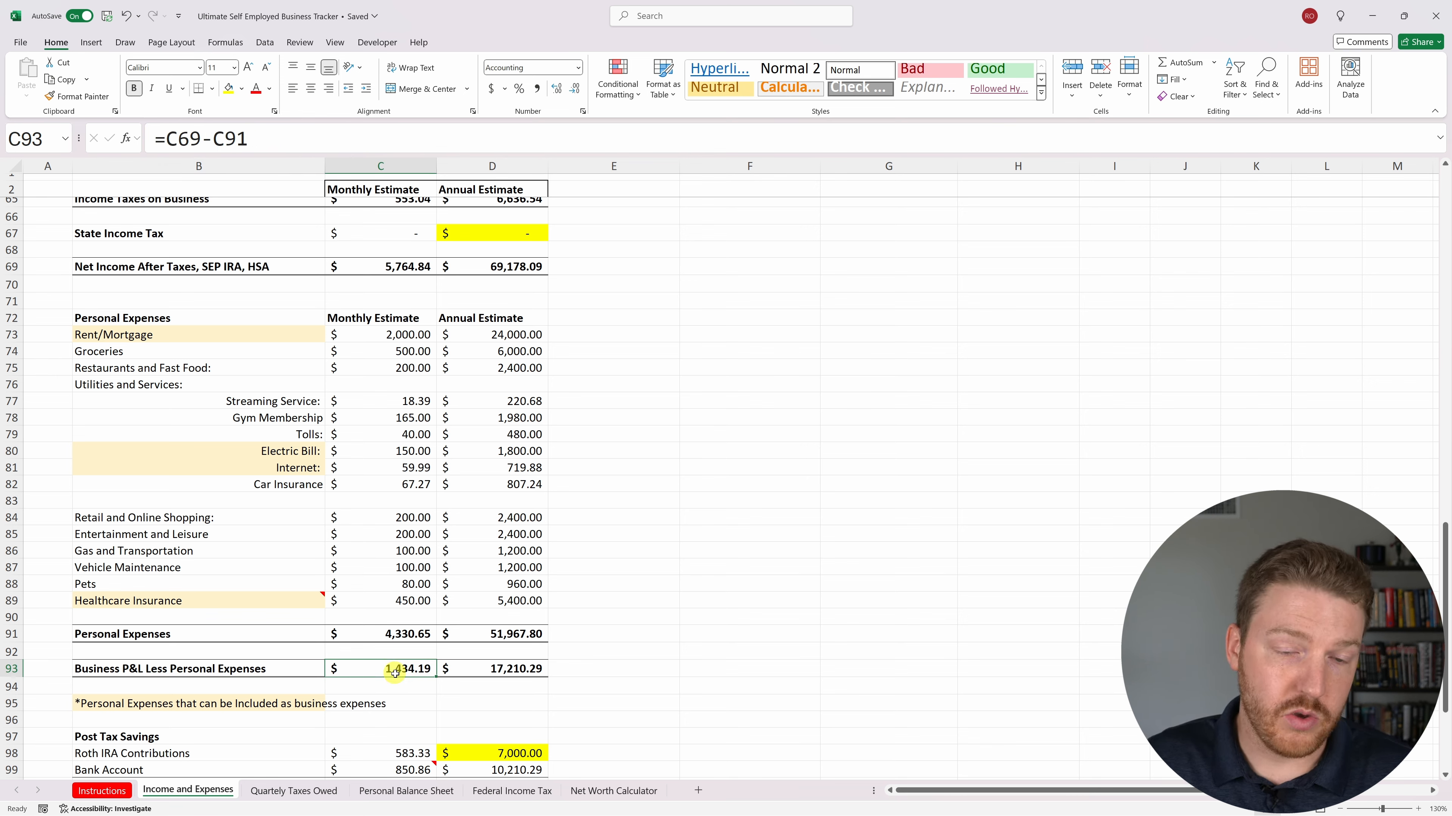
drag(405, 686, 405, 667)
click(405, 666)
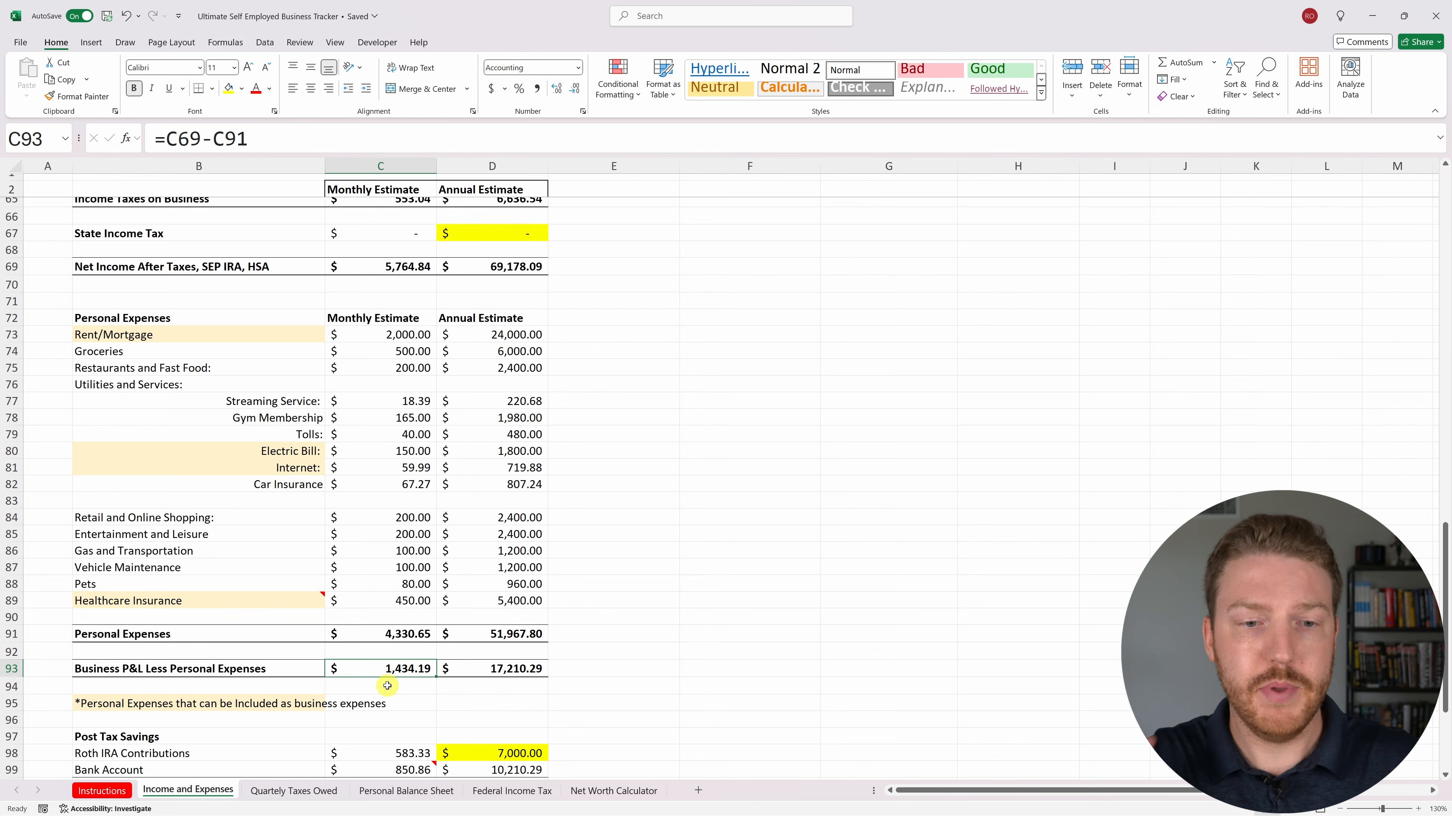
Review the Roth IRA Contributions and Bank Account rows under Post Tax Savings against the monthly Business P&L Less Personal Expenses.
scroll(349, 562, down, 1)
scroll(349, 562, down, 4)
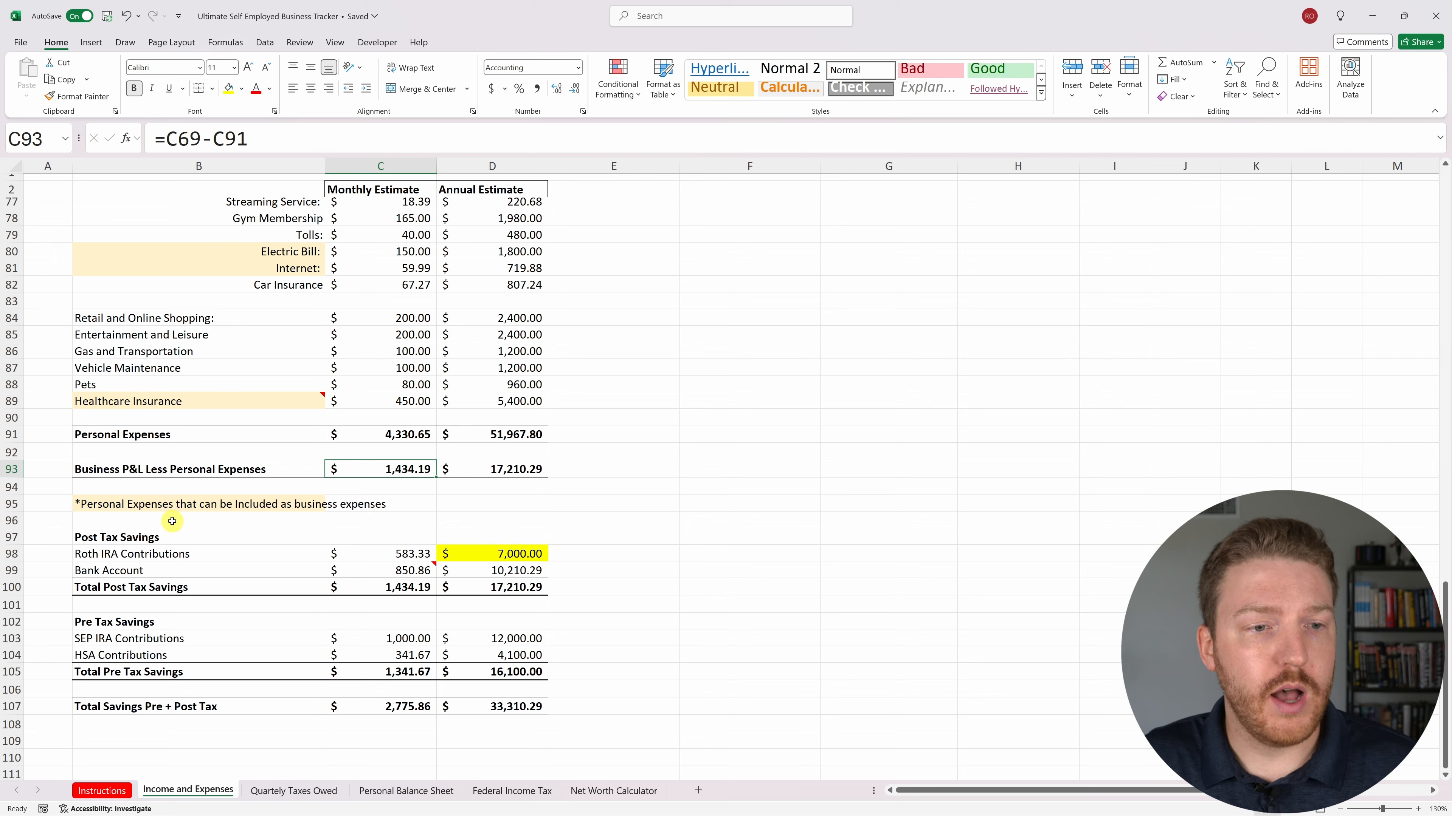
click(164, 555)
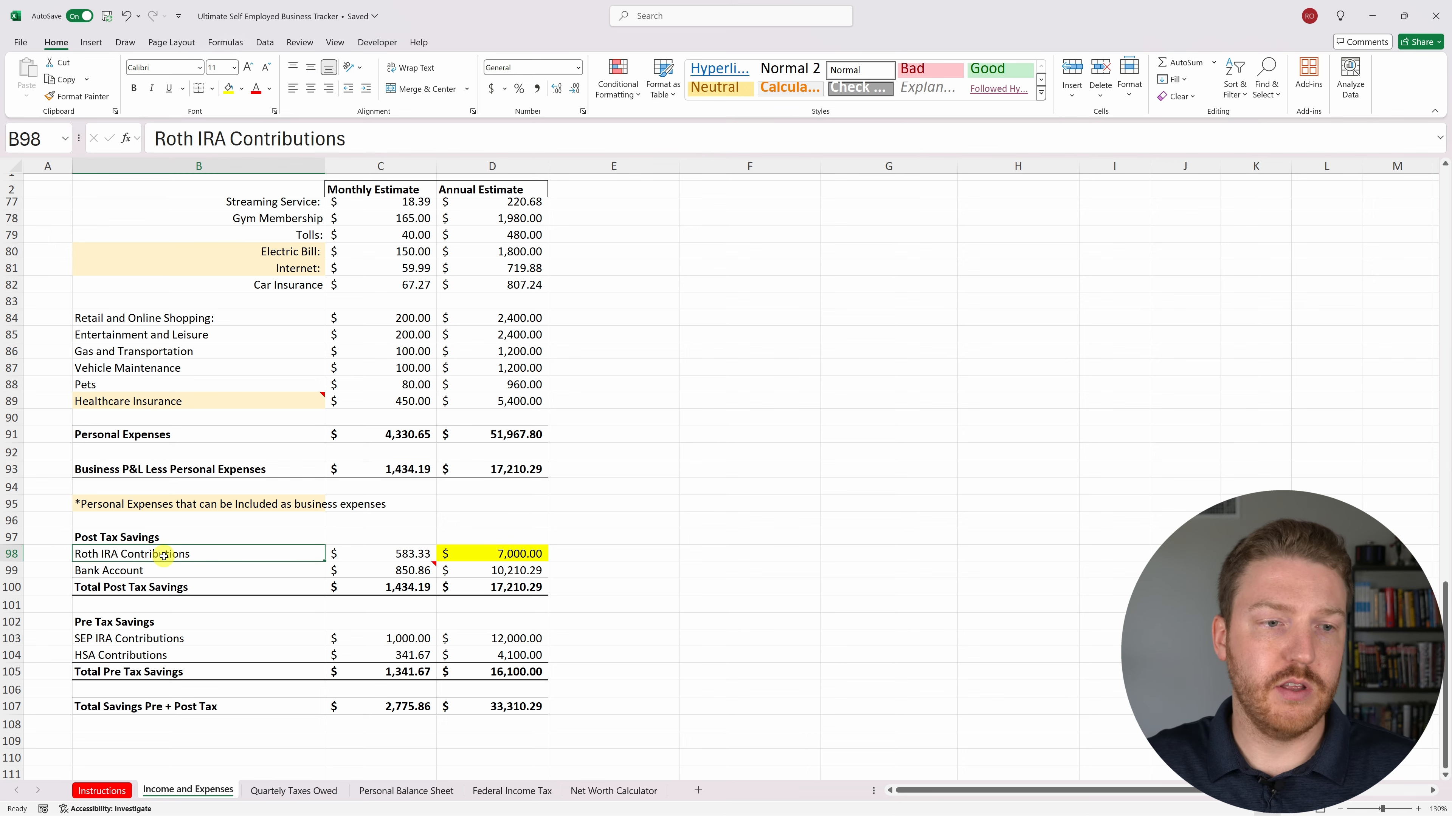
click(492, 554)
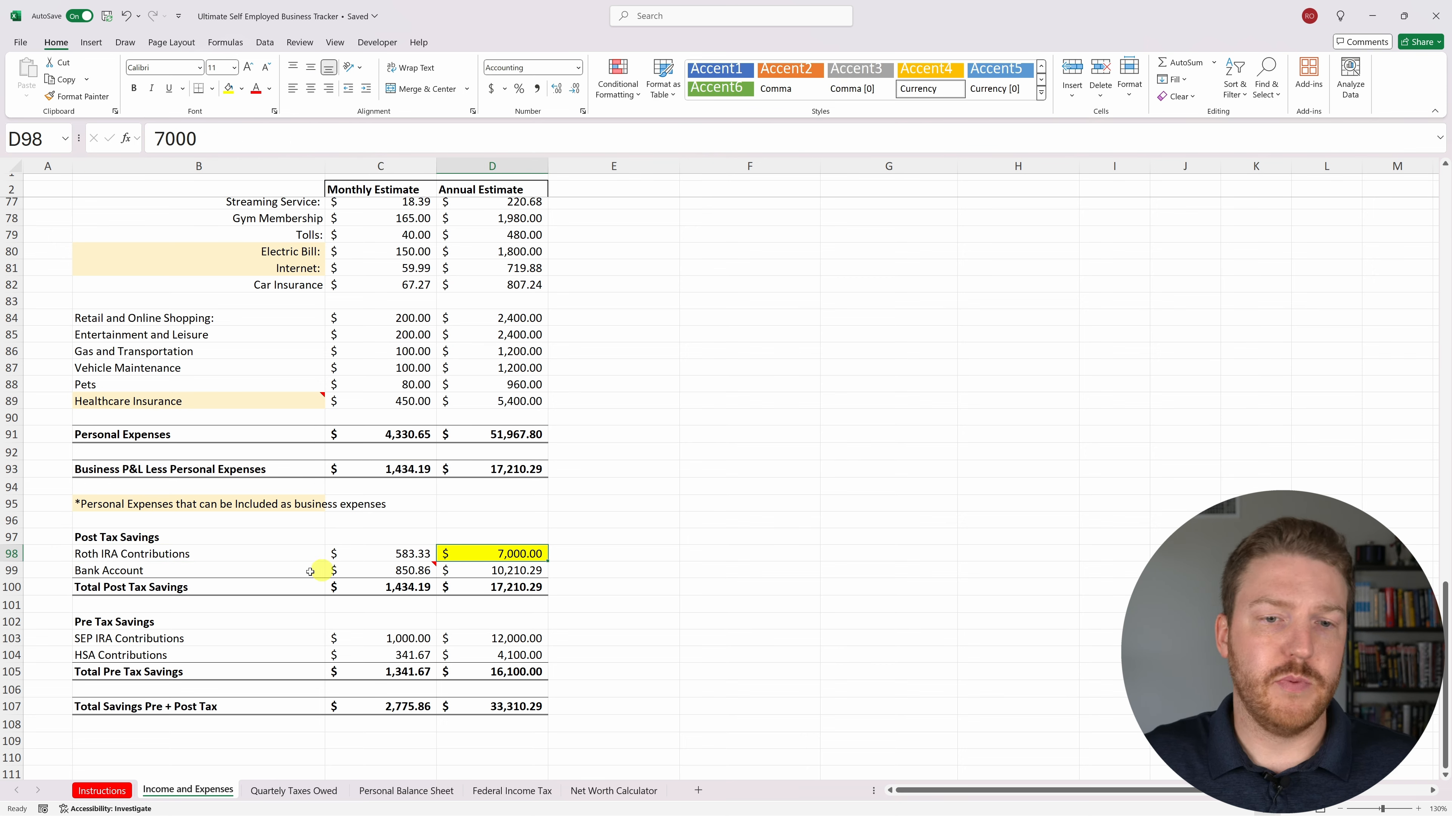
click(237, 572)
click(523, 573)
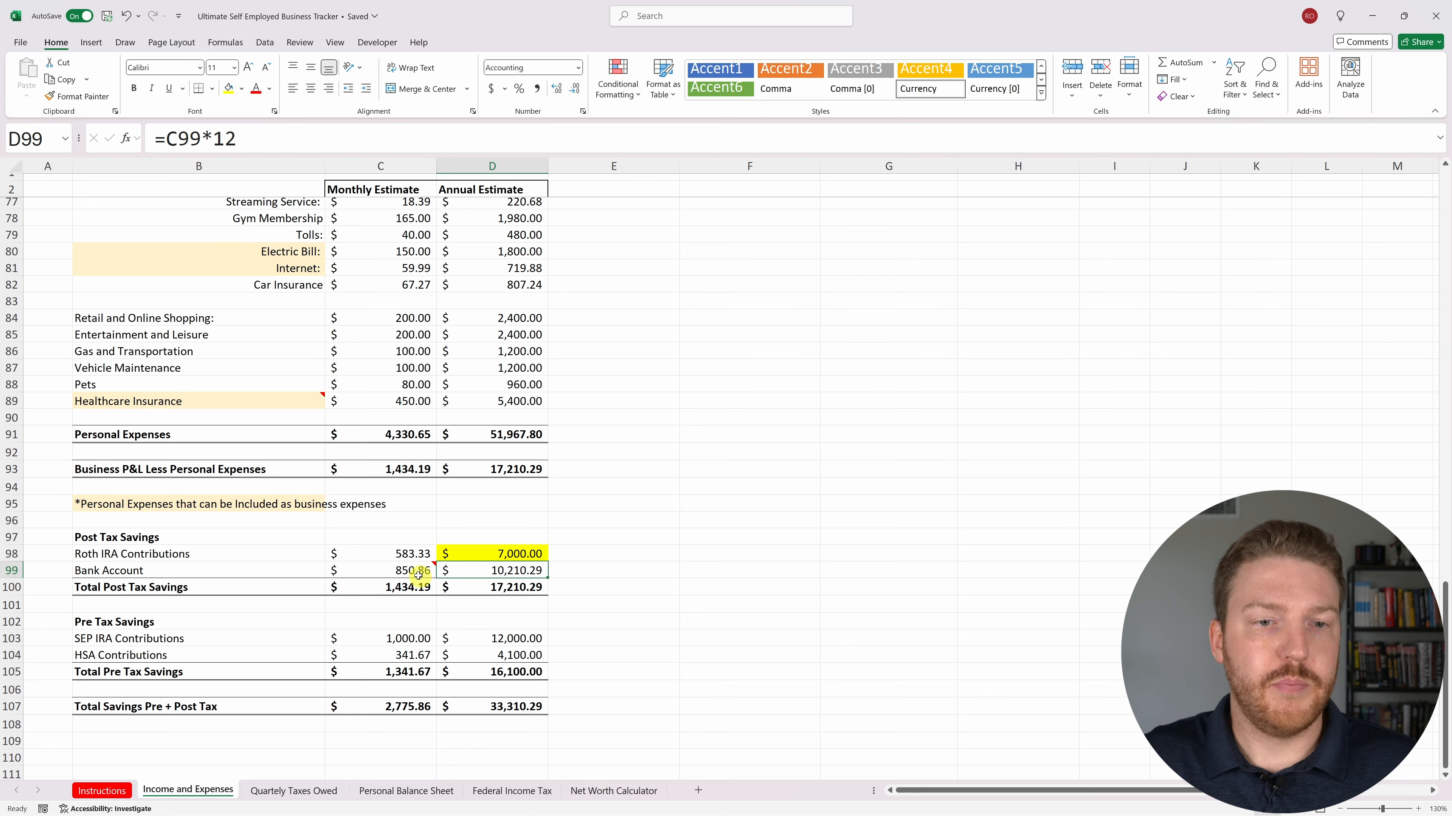
mouse_move(409, 576)
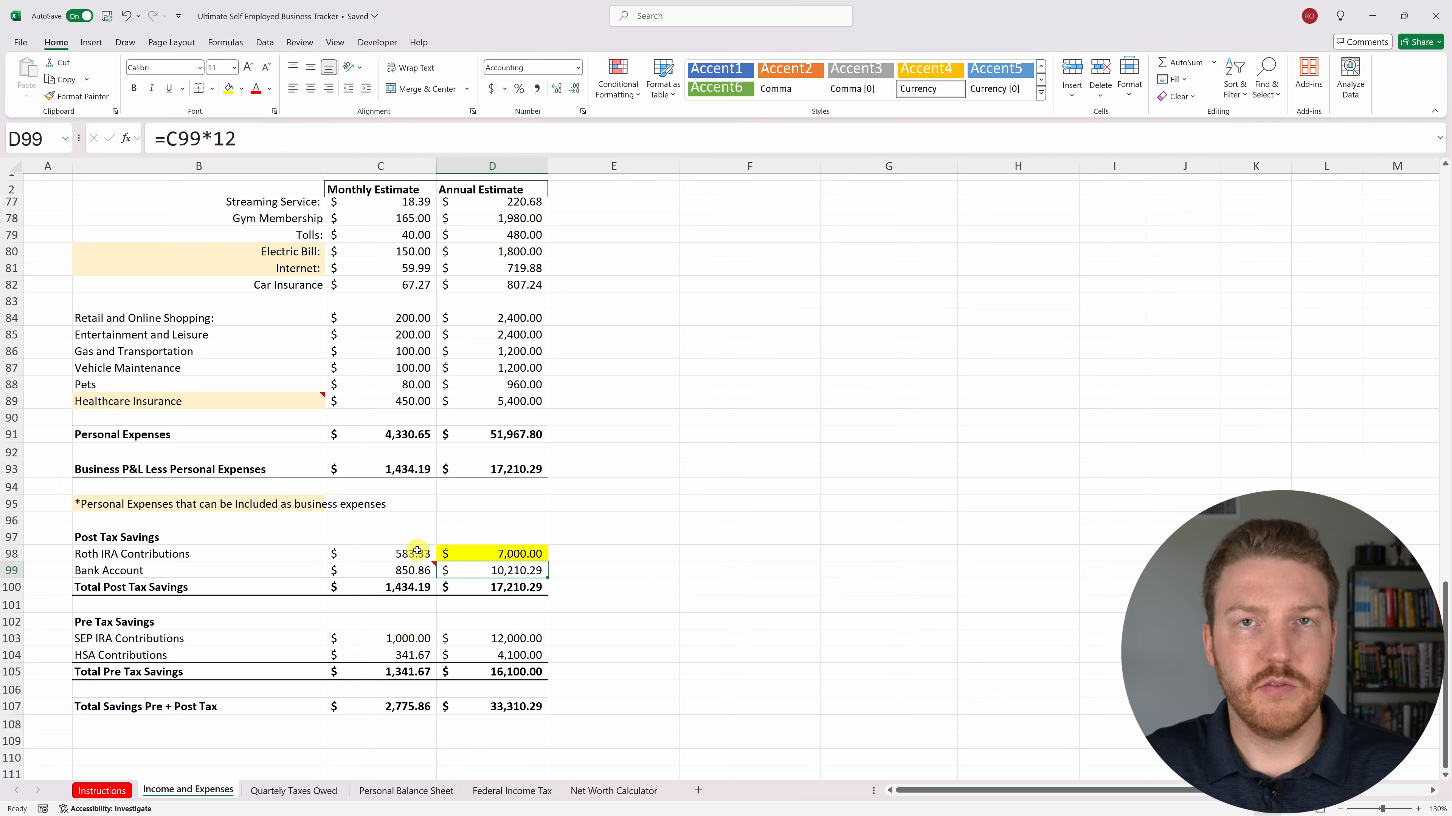
click(390, 467)
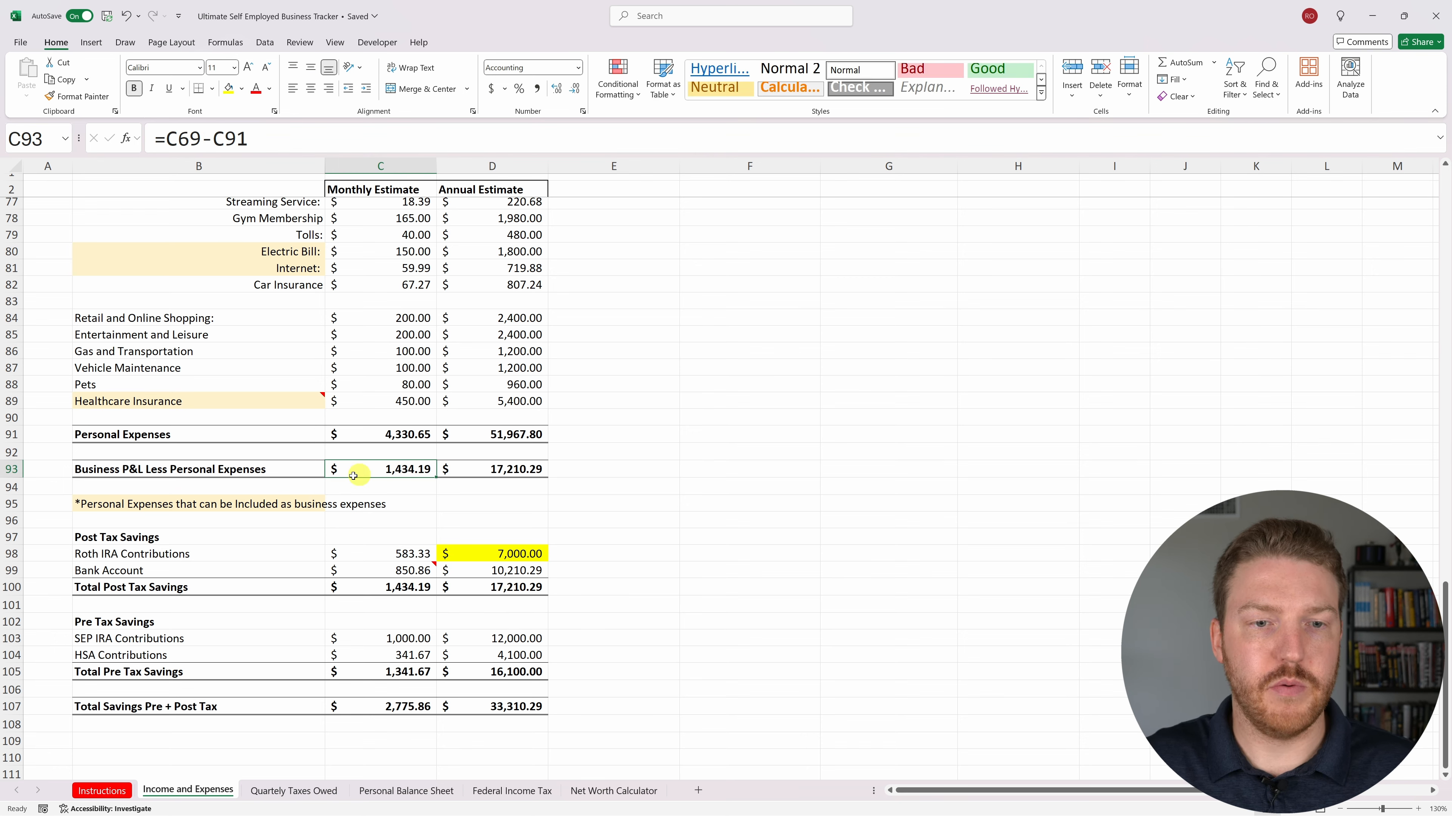
click(398, 553)
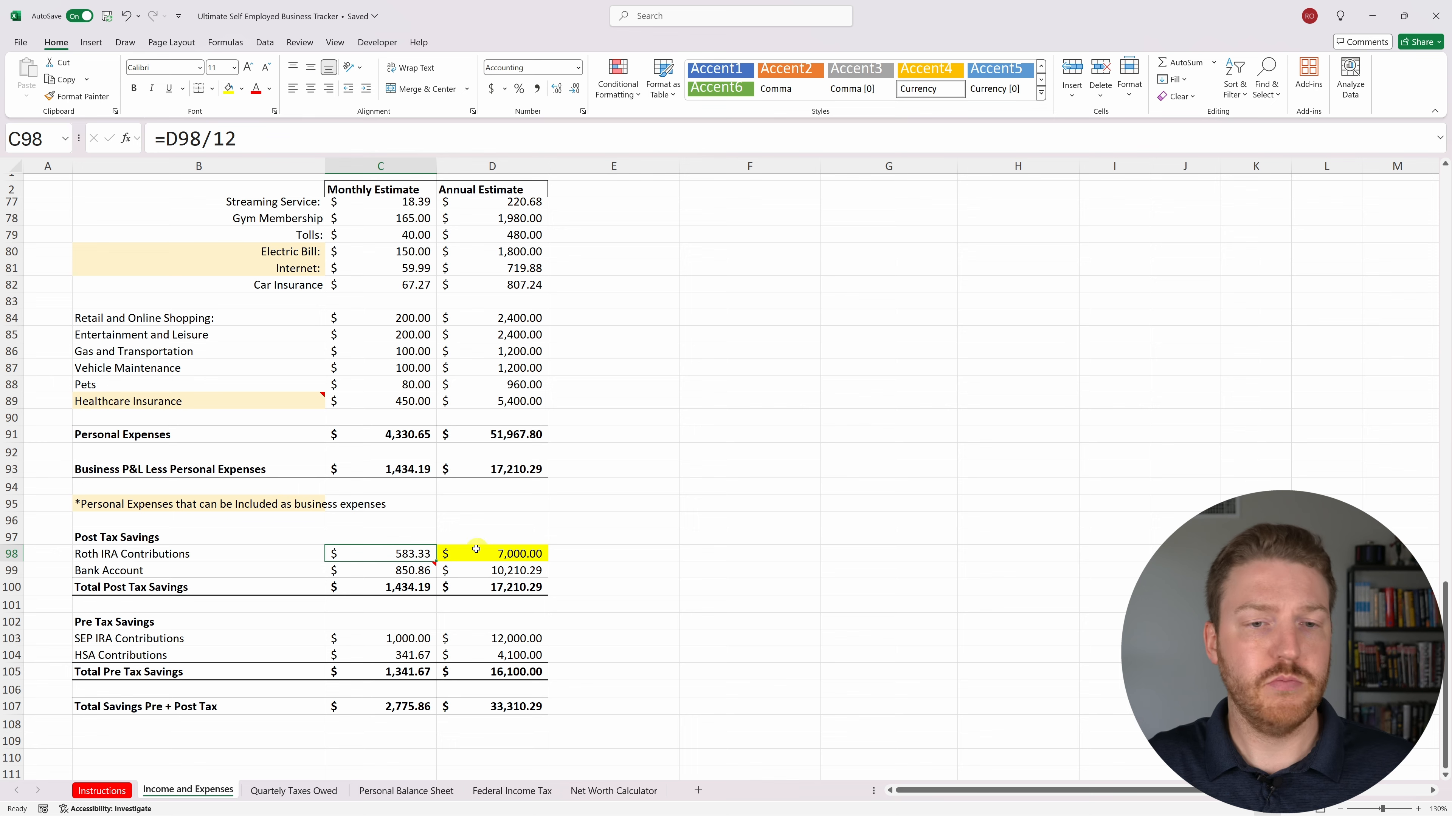
click(504, 570)
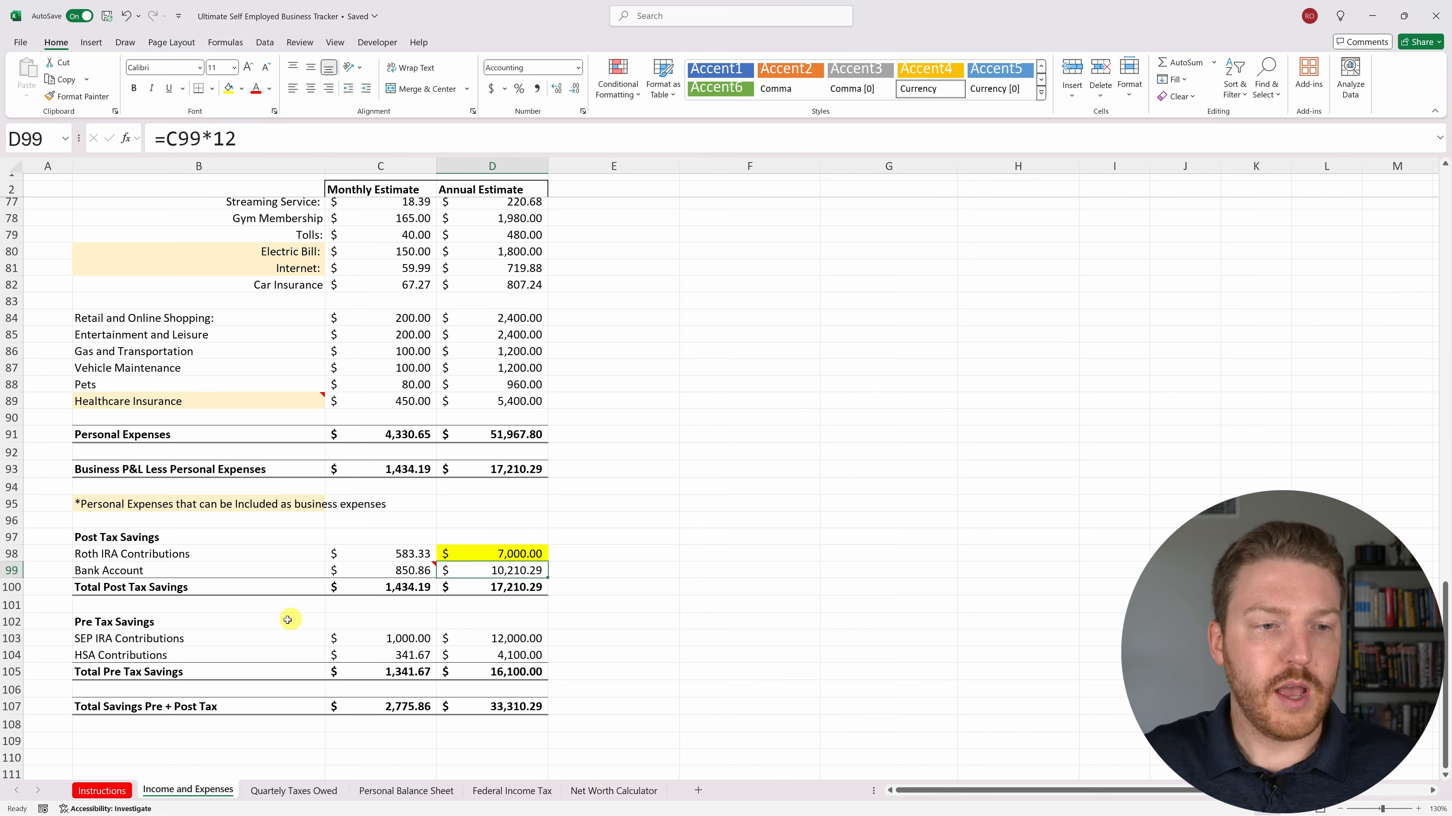
Review the annual SEP IRA and HSA amounts under Pre Tax Savings and the annual Total Savings Pre + Post Tax formula.
click(95, 637)
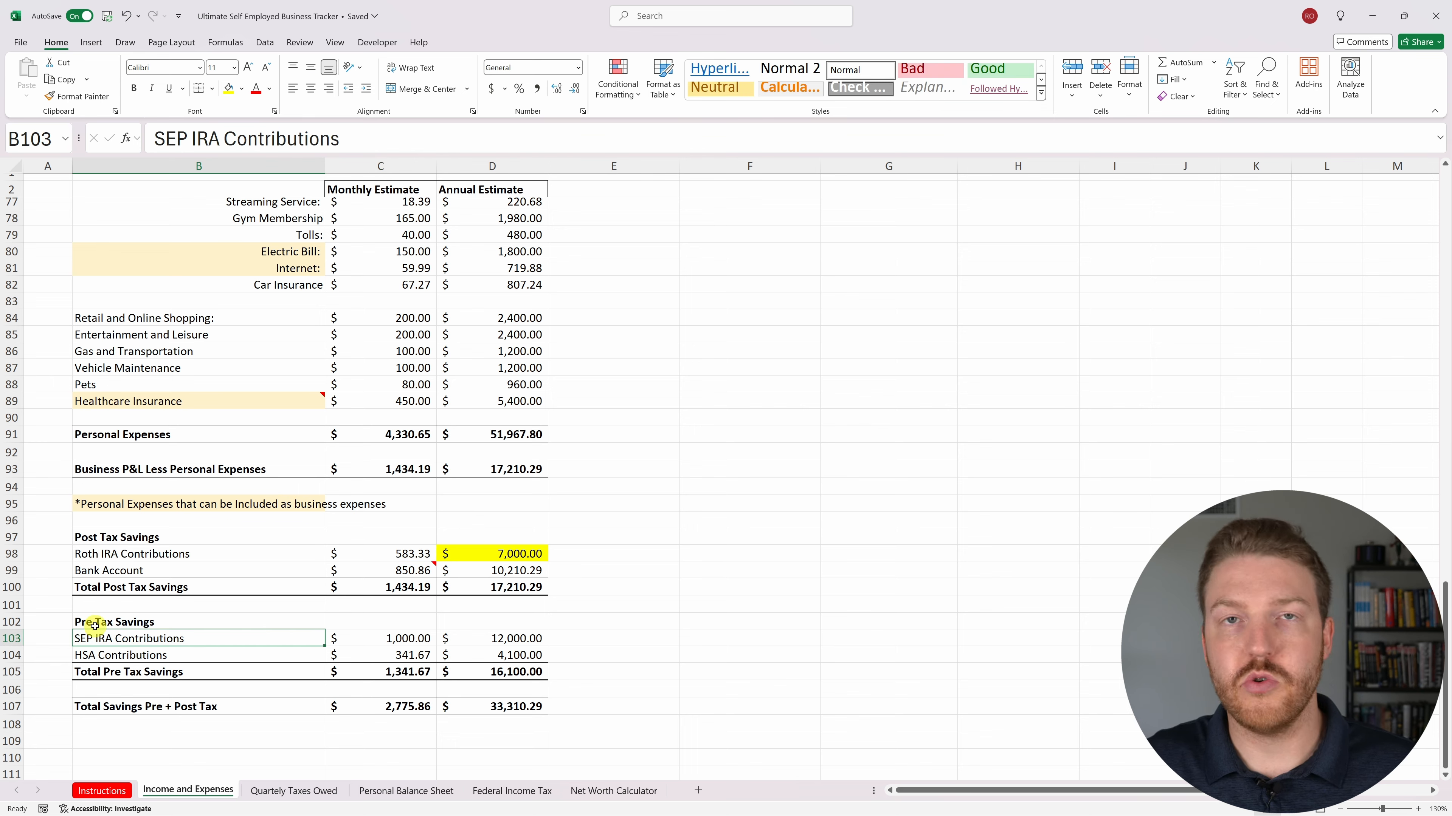
click(544, 638)
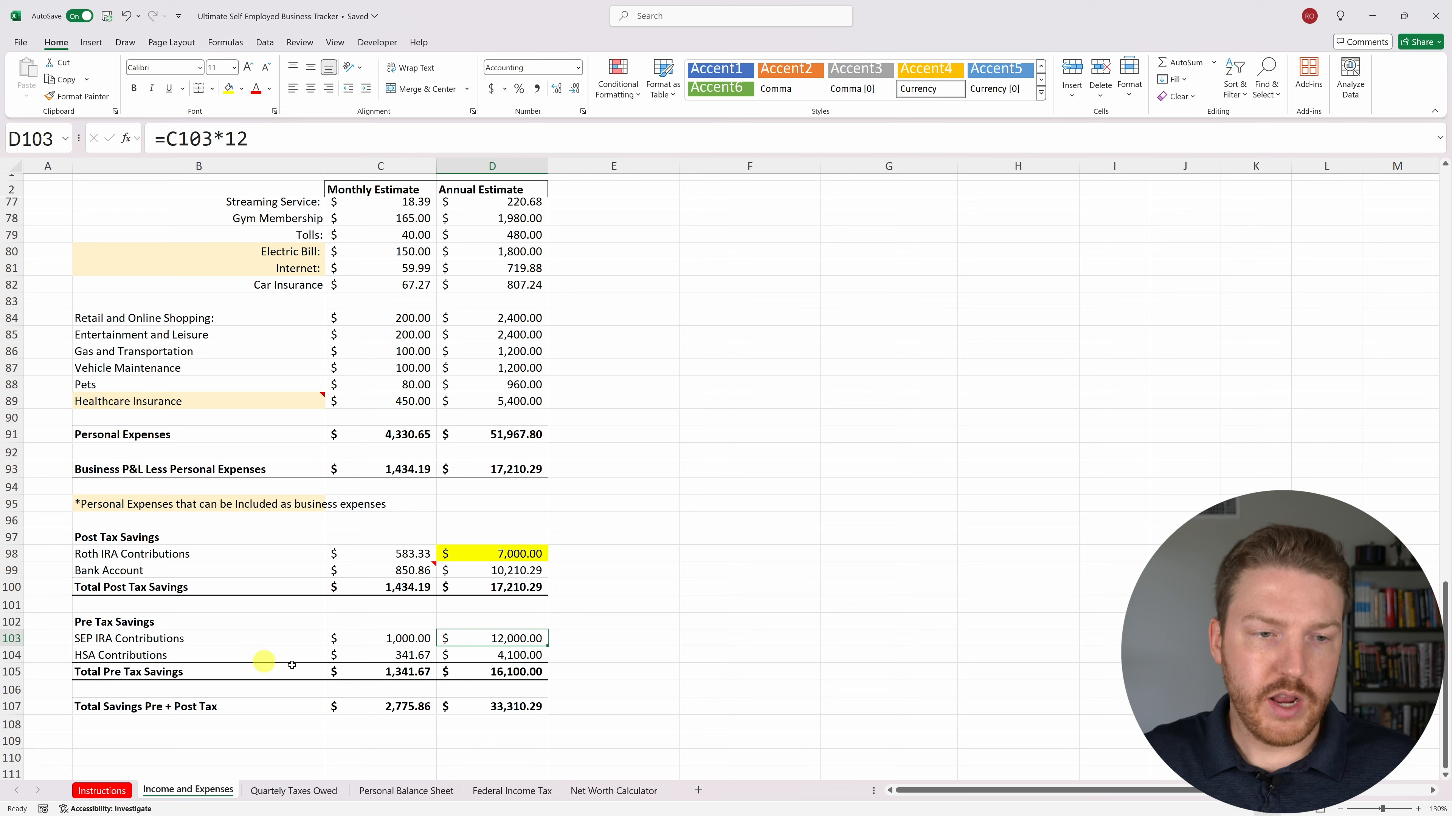
click(542, 658)
click(514, 678)
click(517, 708)
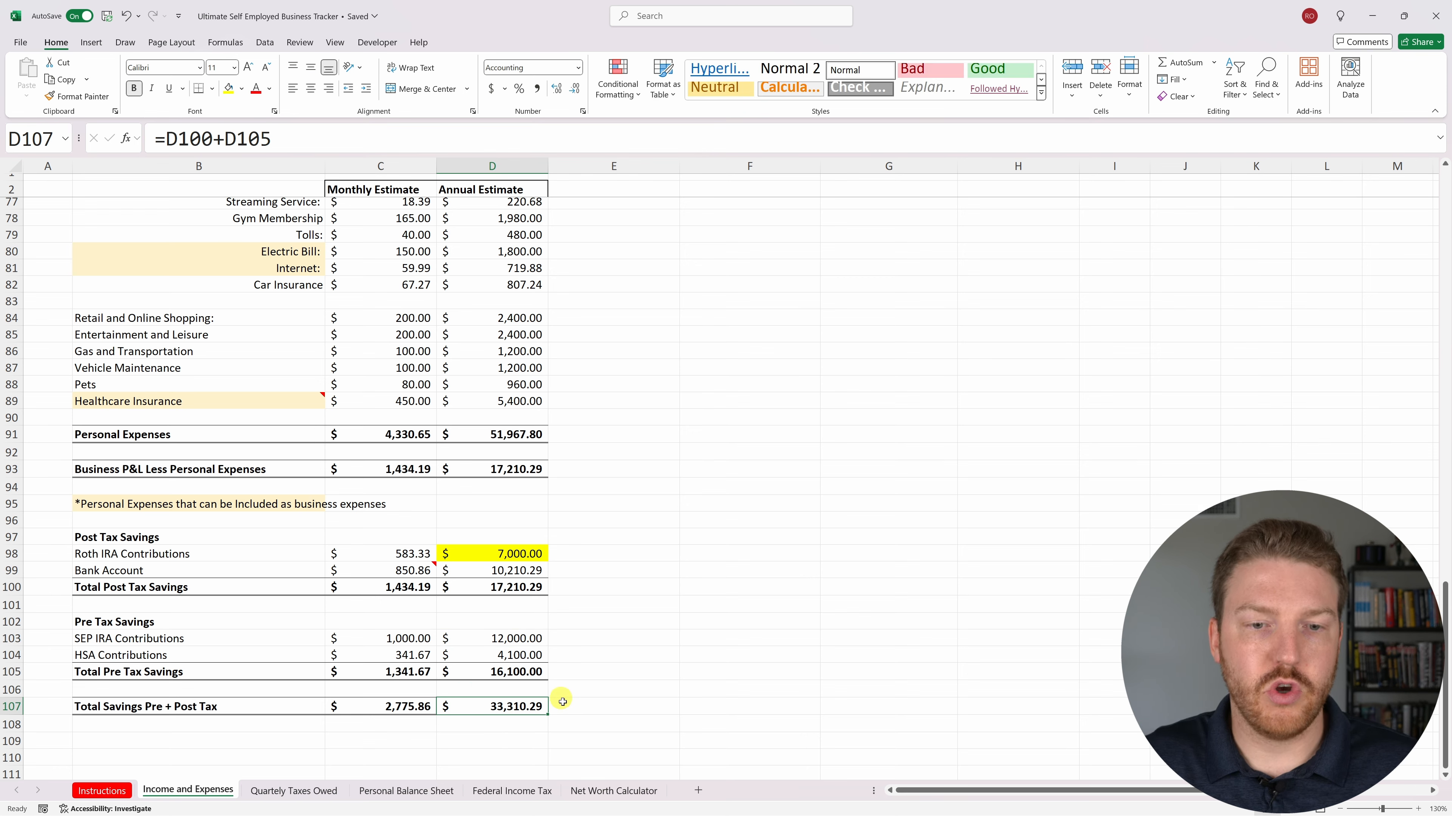
drag(519, 724, 538, 708)
click(536, 706)
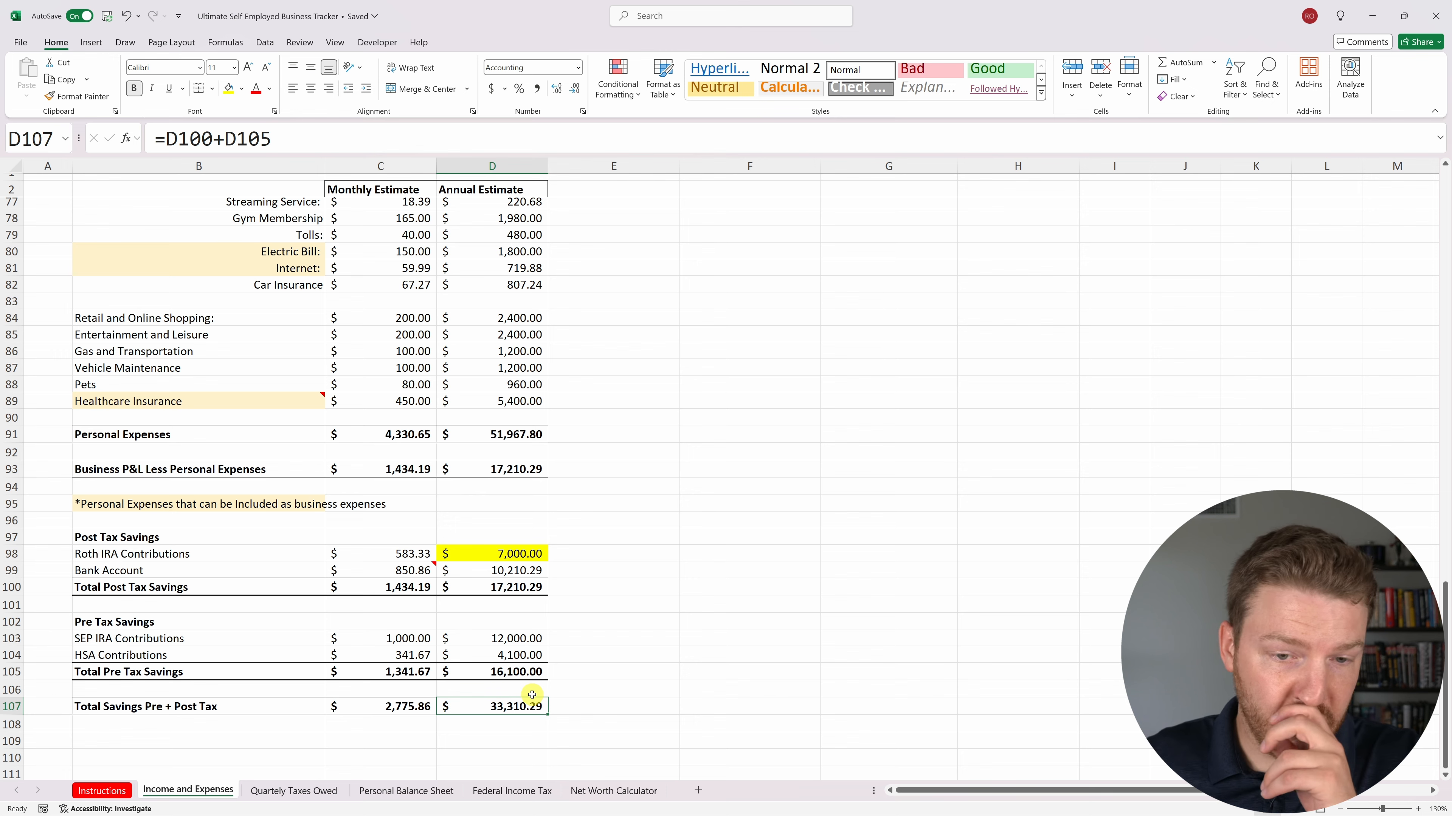
On the Personal Balance Sheet, highlight the asset and liability tables and inspect the Total Assets and Net Worth value formulas.
click(440, 792)
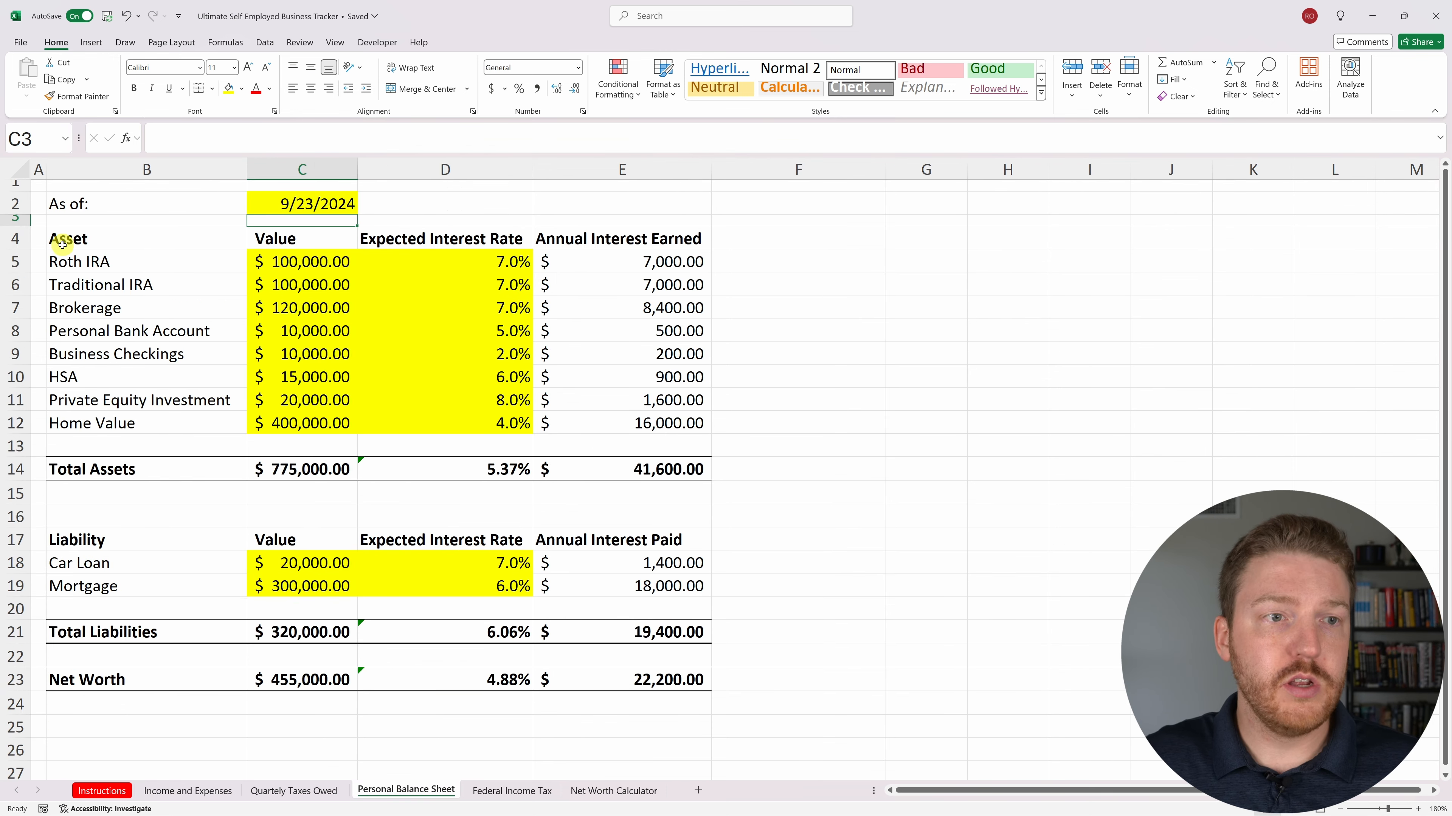
drag(63, 244, 618, 460)
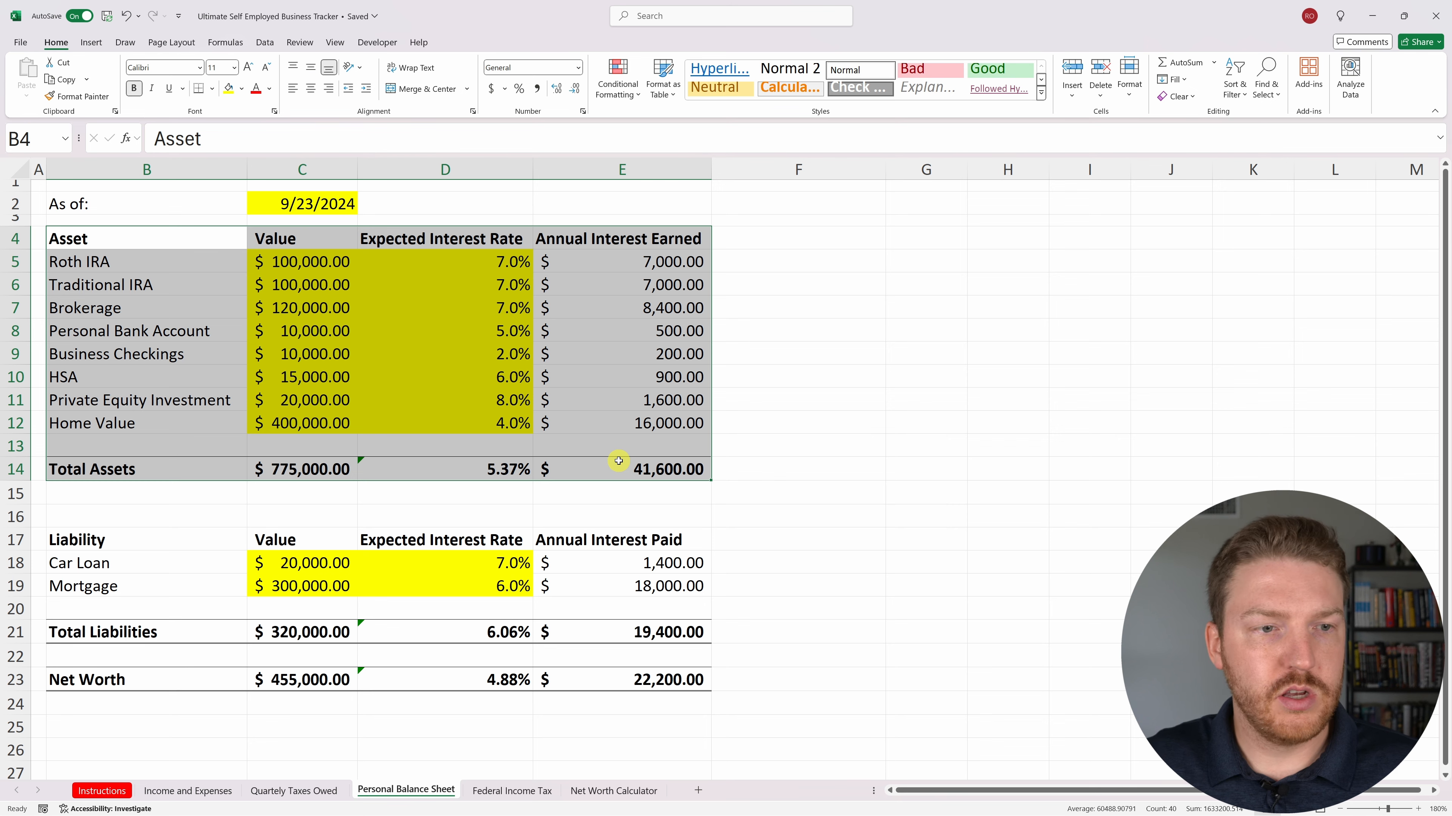
drag(81, 540, 633, 632)
click(144, 679)
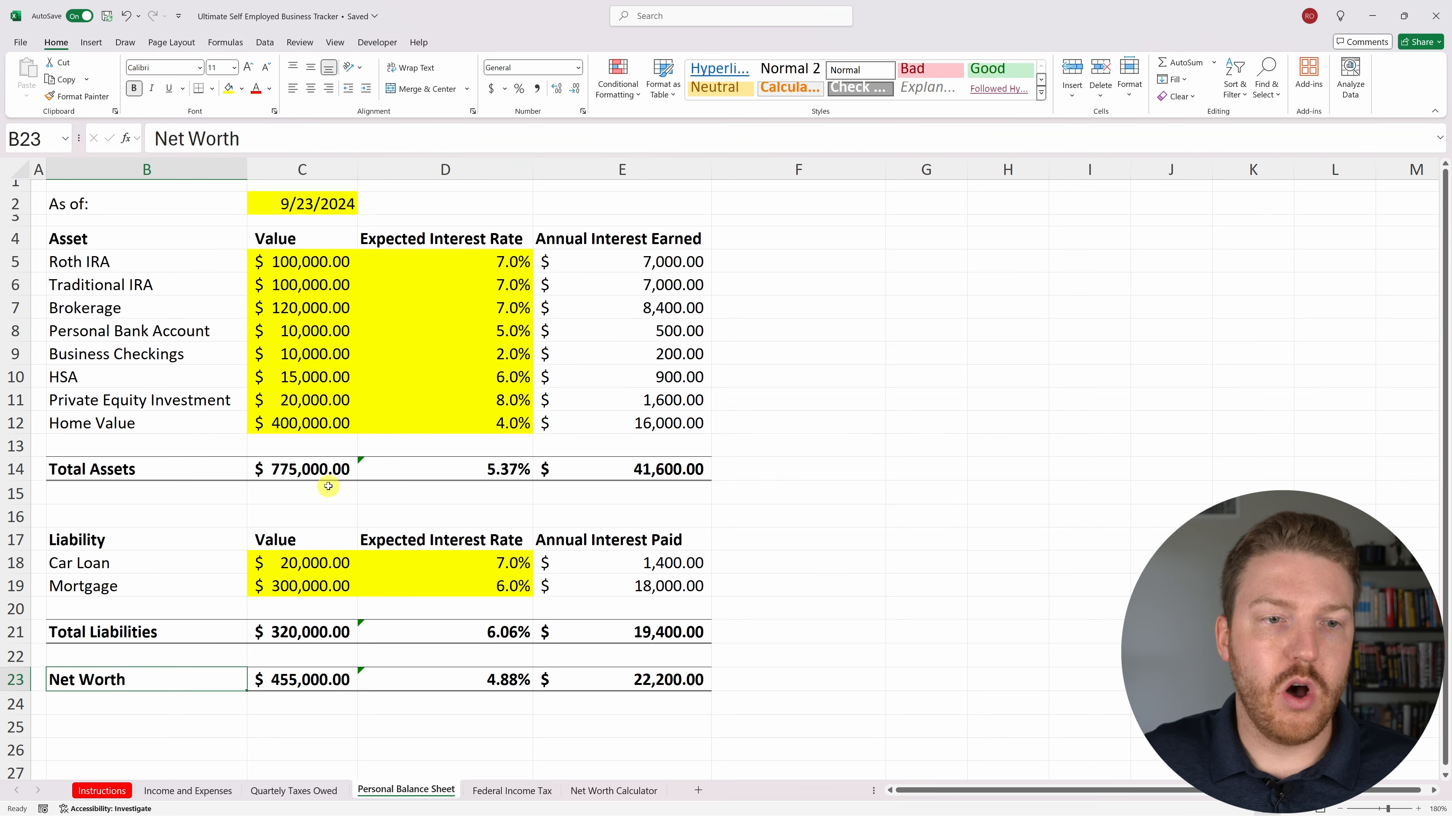
click(316, 469)
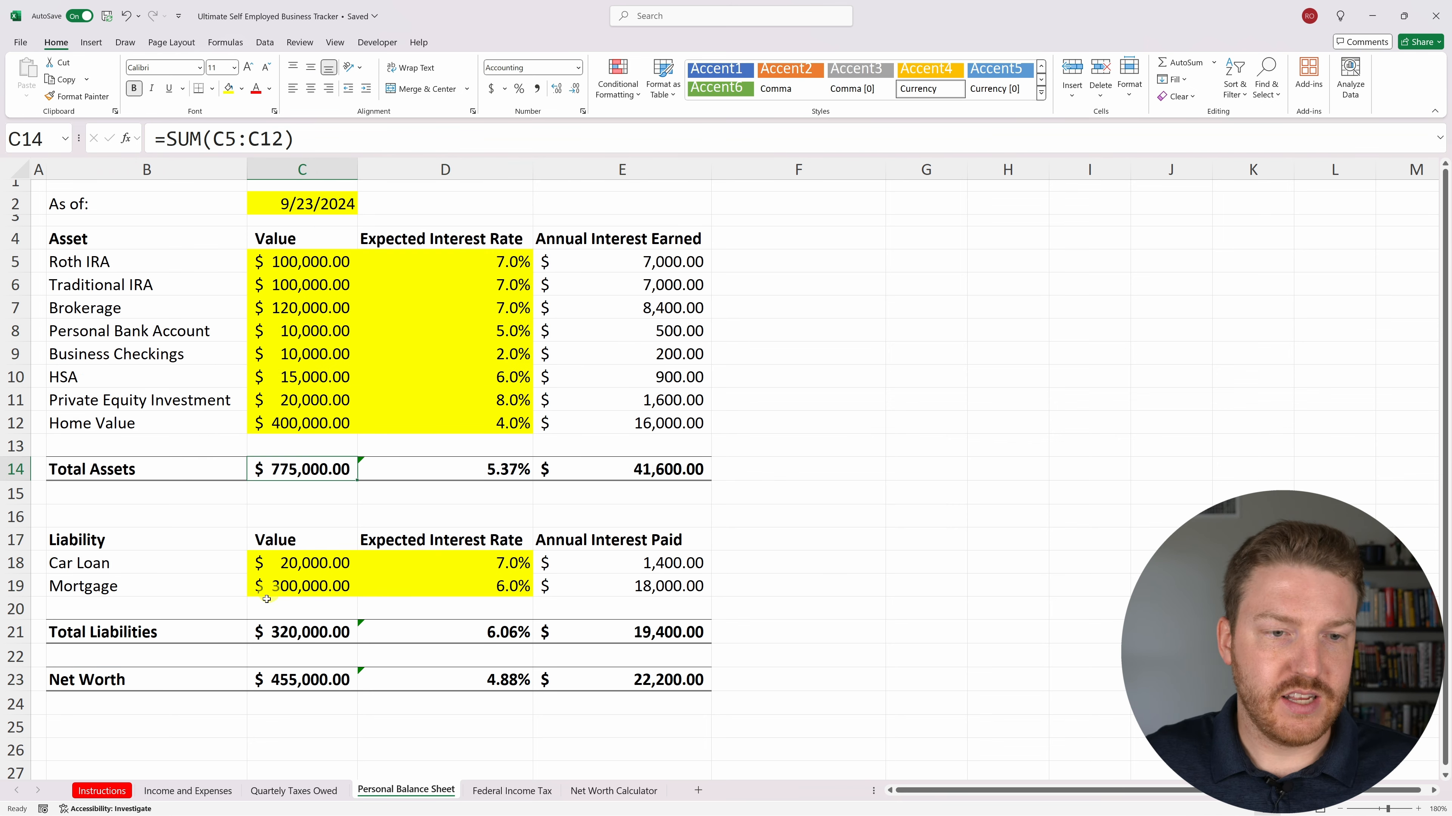
click(287, 682)
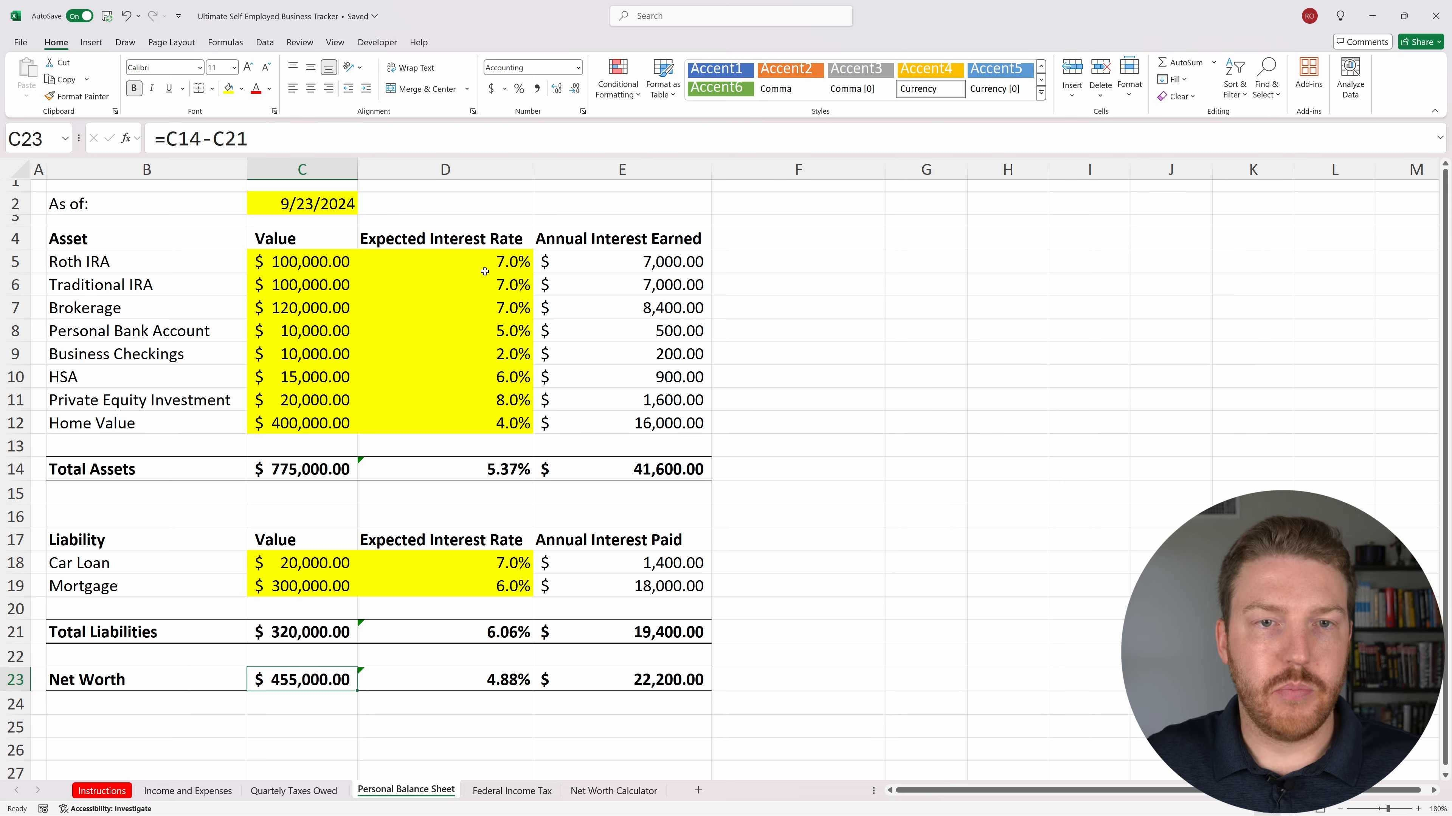
Highlight the Expected Interest Rate columns for assets and liabilities, and inspect the Net Worth row's rate and value formulas.
drag(461, 237, 474, 470)
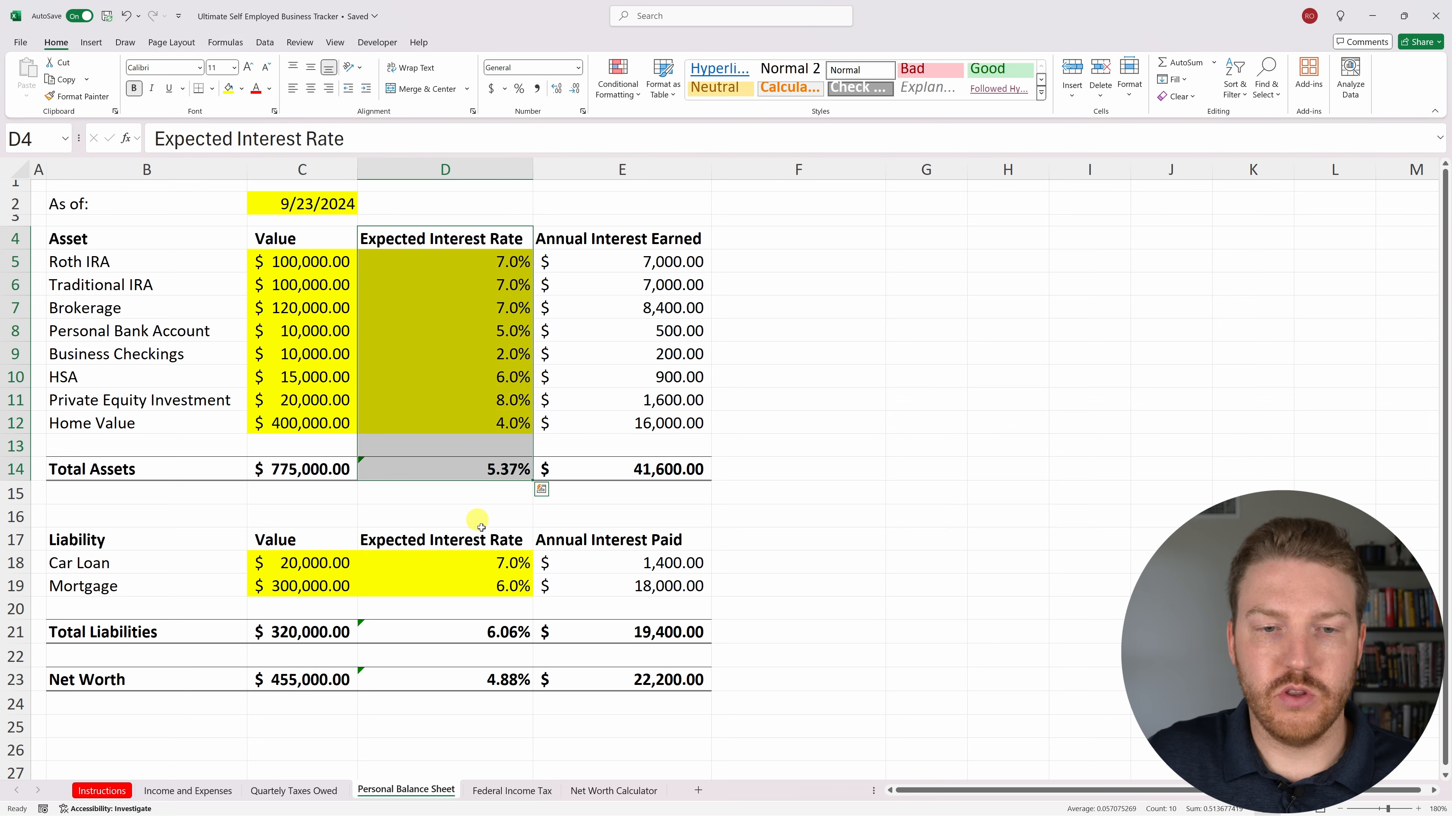
drag(480, 541, 480, 632)
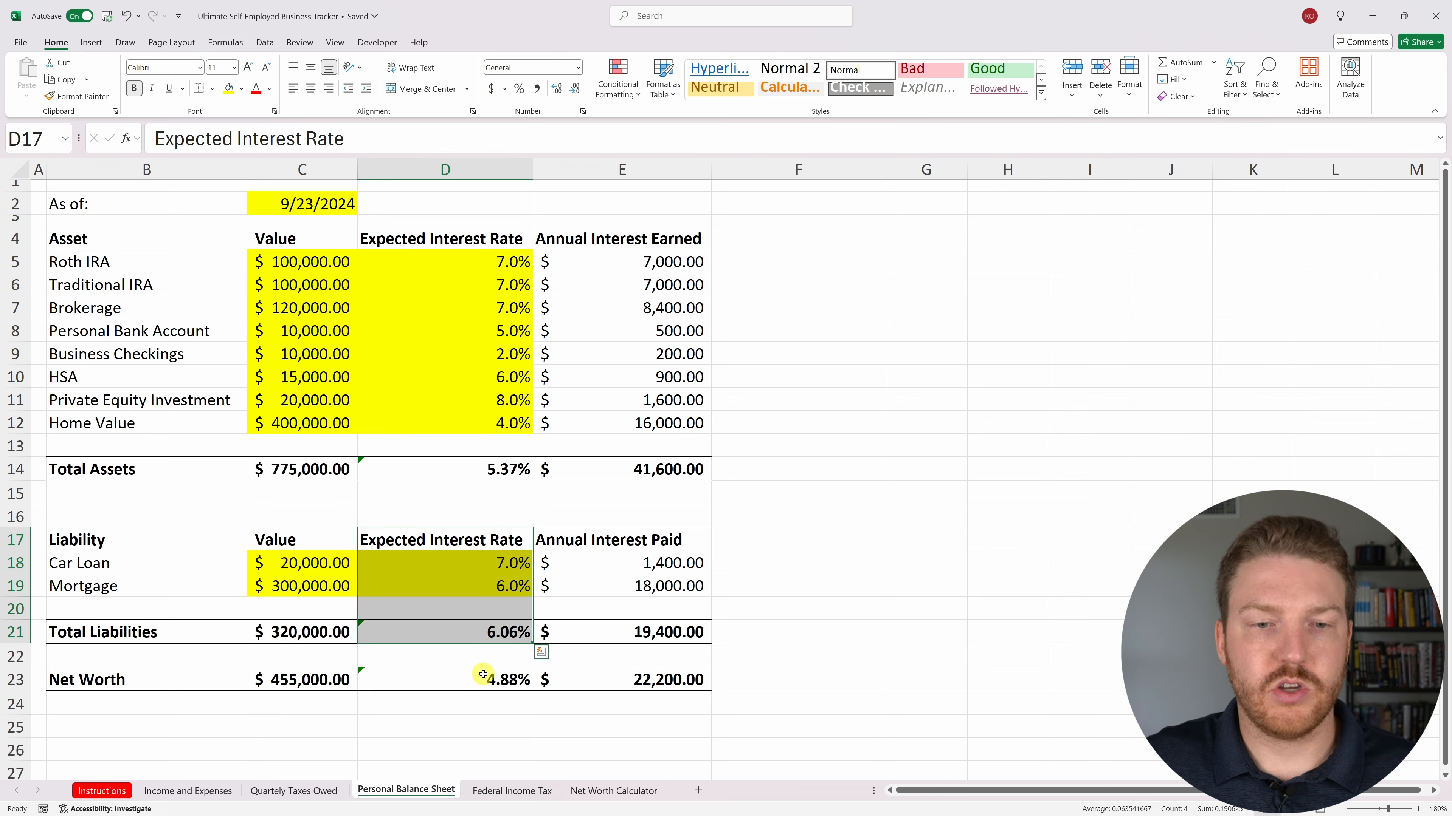
click(503, 681)
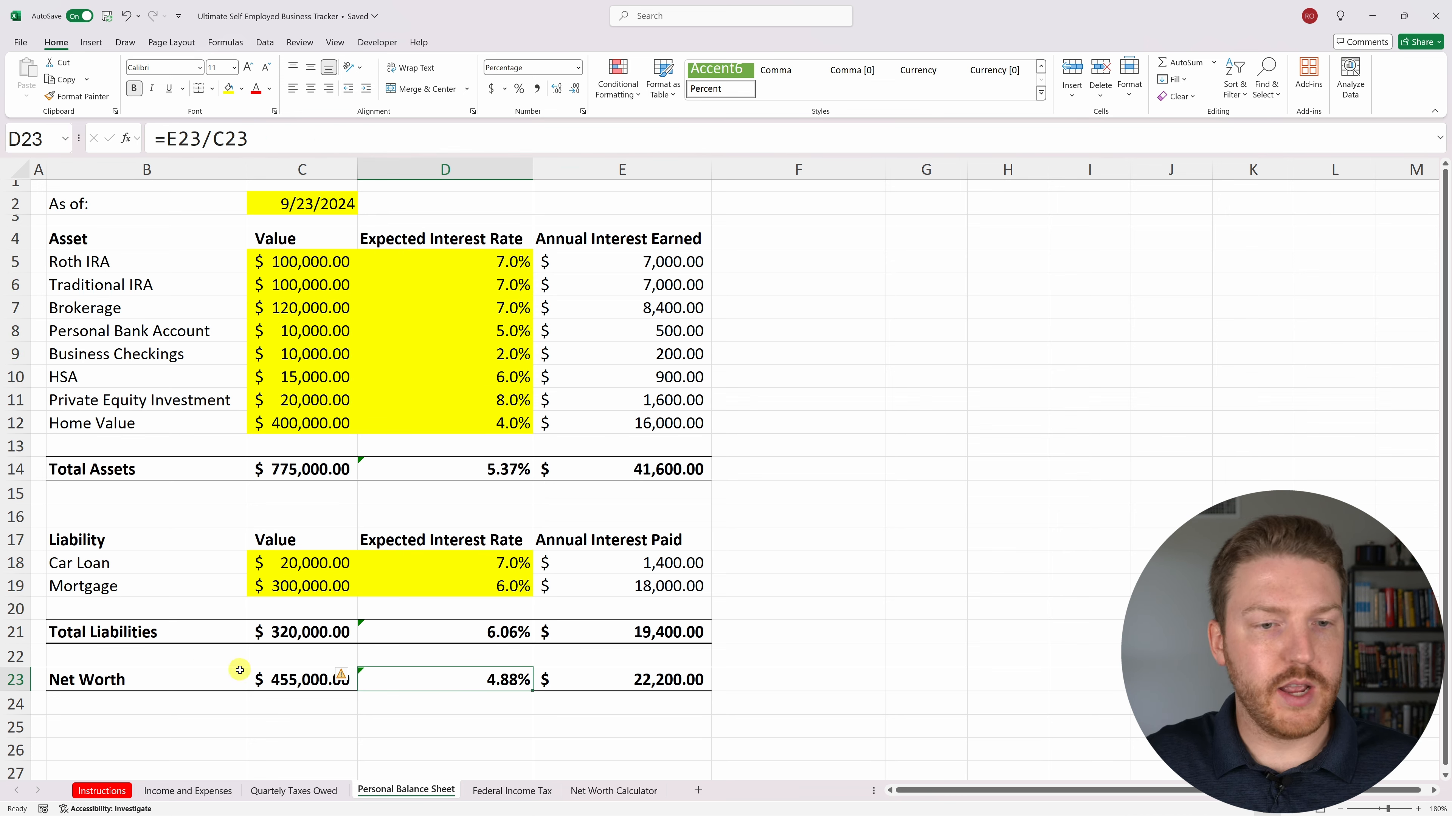
click(264, 681)
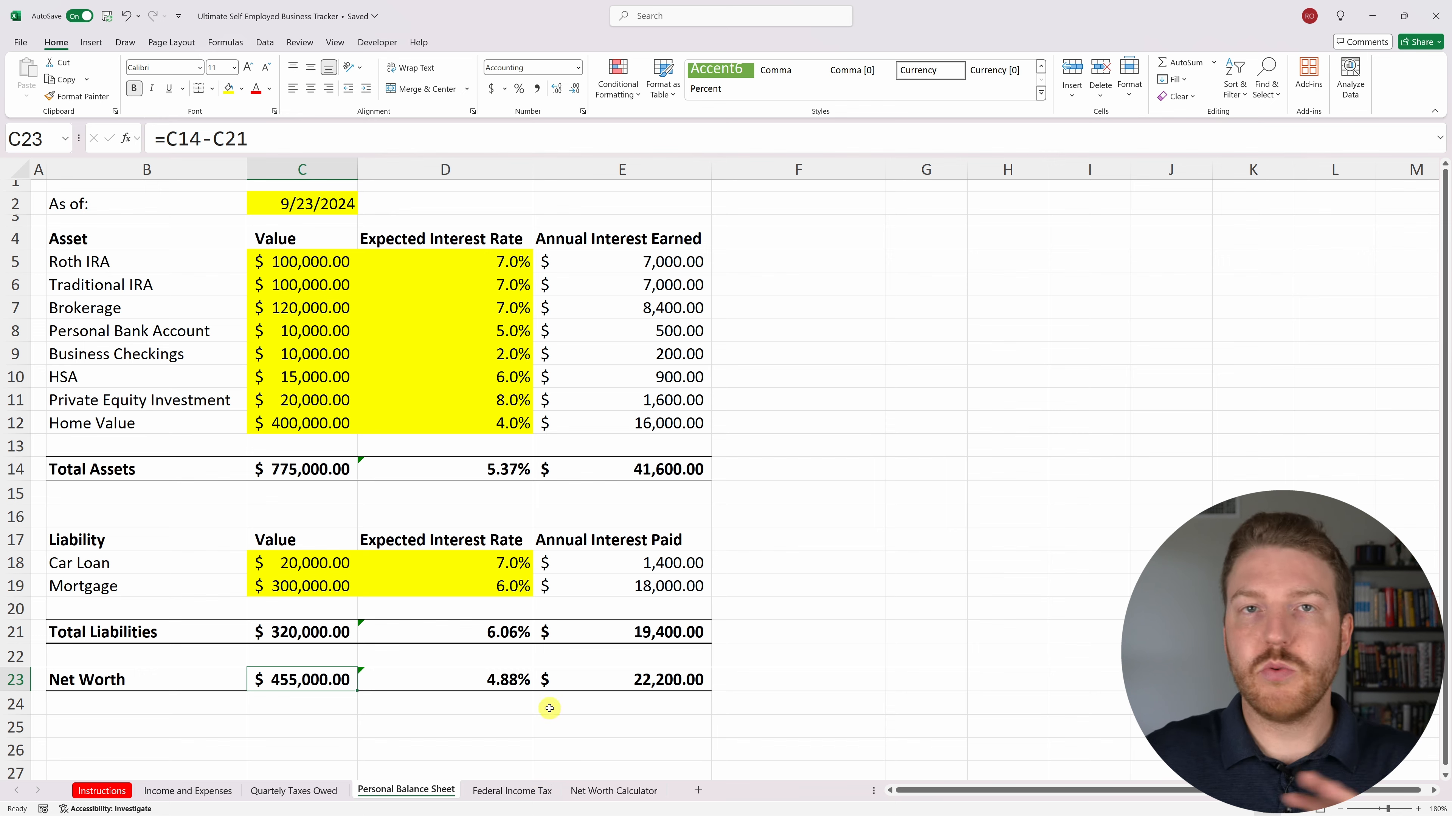
Revisit the total savings on the Income and Expenses sheet, then show the Net Worth Calculator sheet at 130% zoom.
click(174, 791)
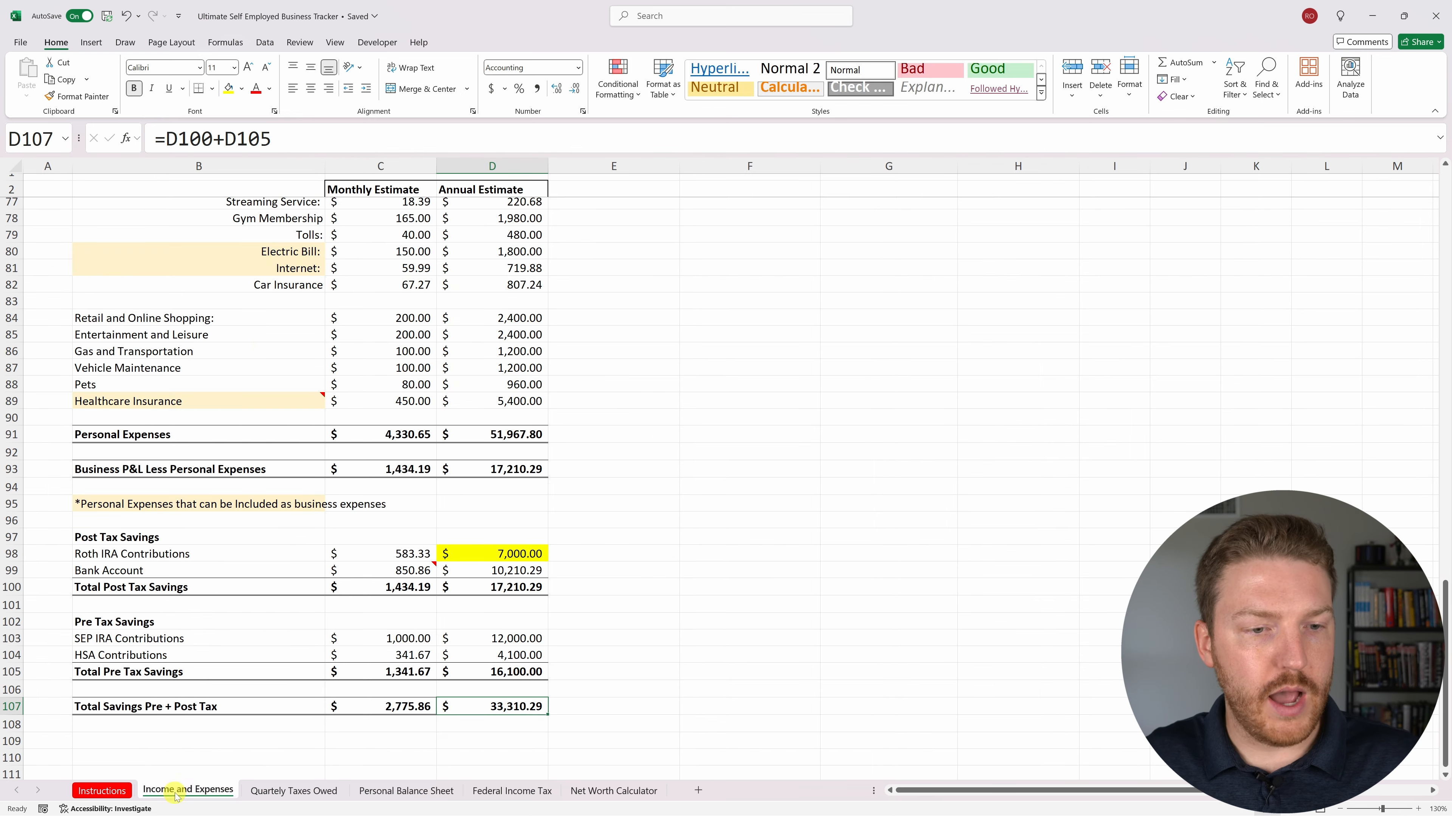
click(636, 788)
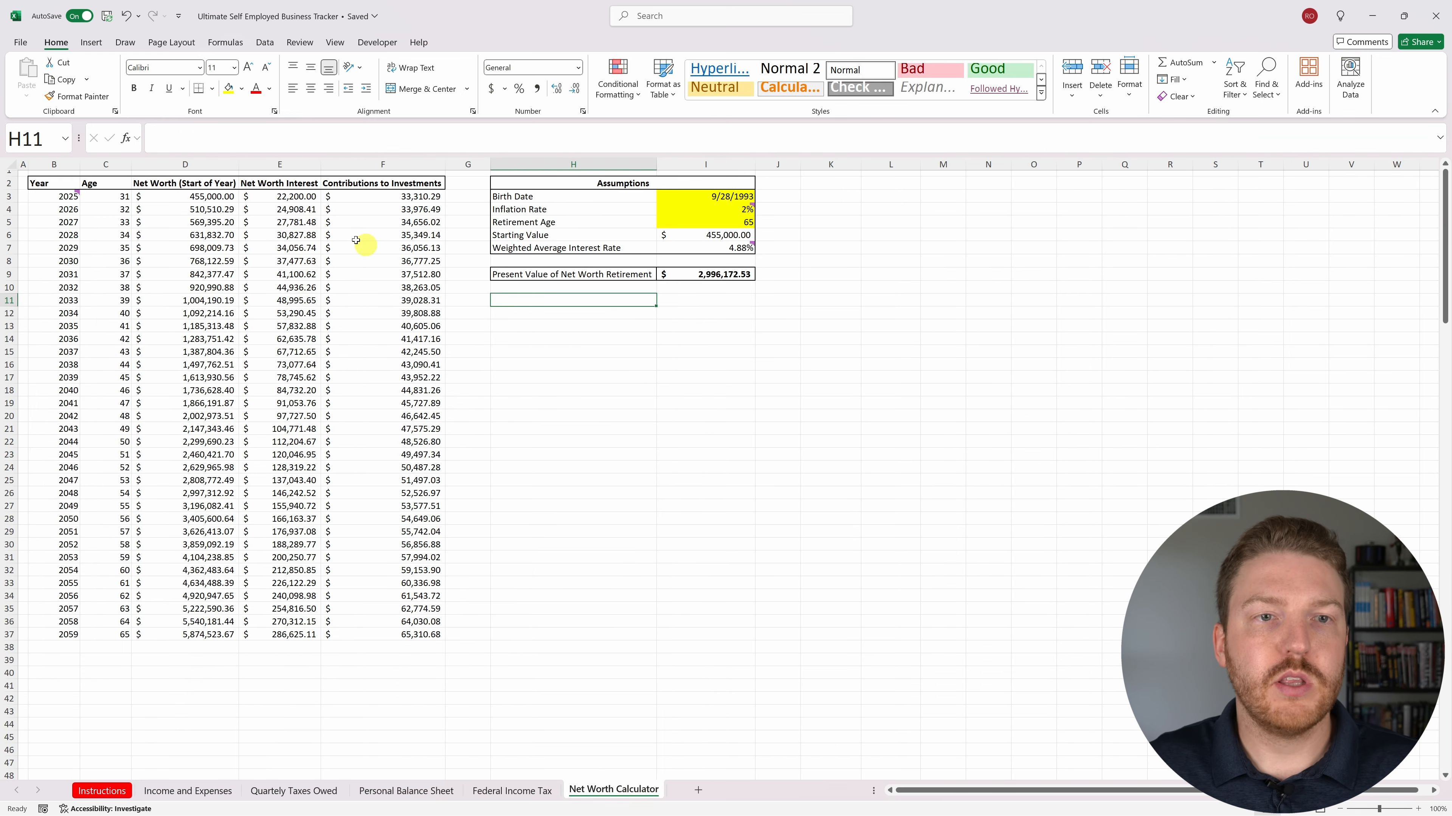
click(1418, 808)
click(1418, 809)
click(1418, 808)
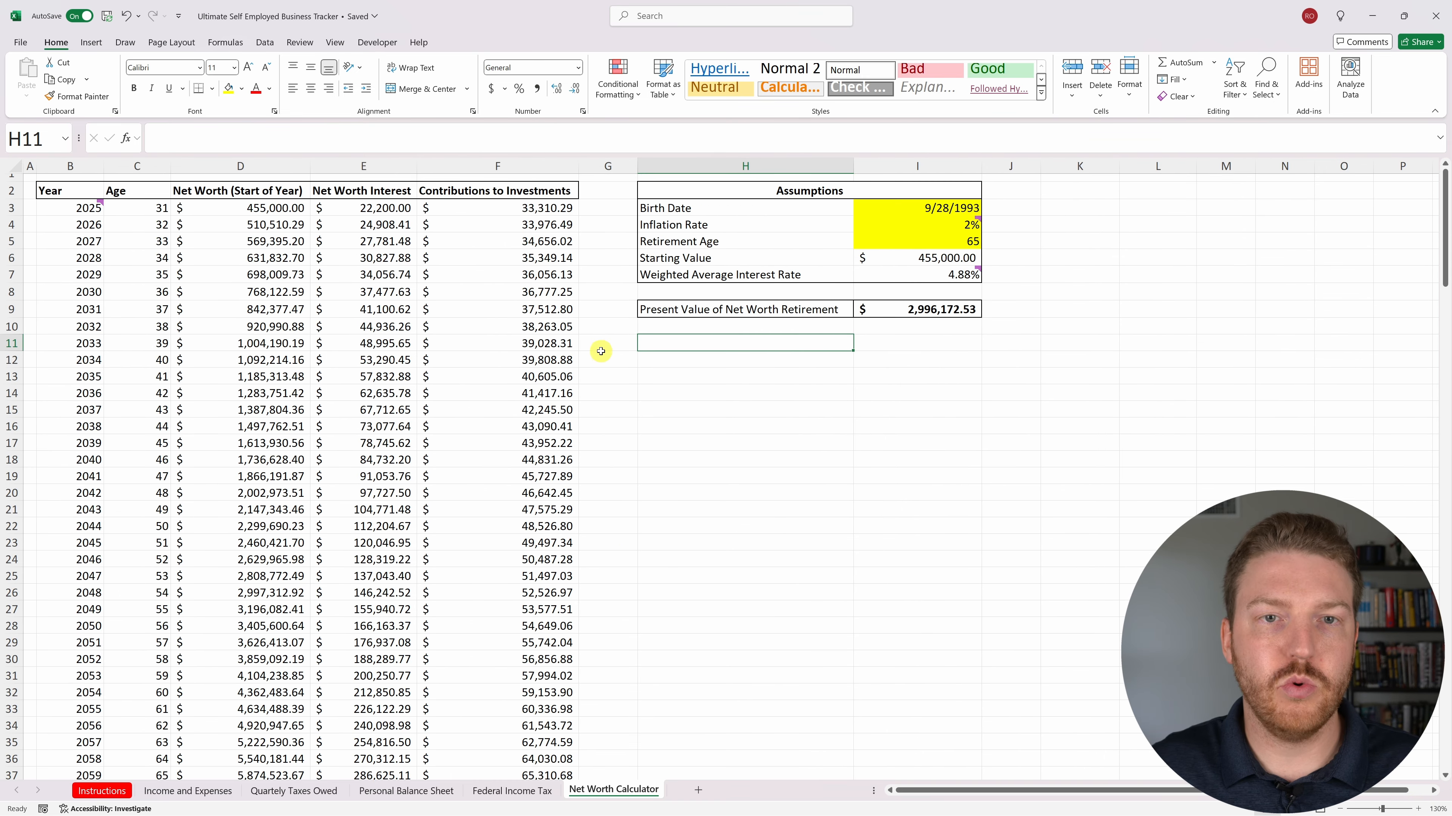
On the Net Worth Calculator, inspect the Birth Date, Inflation Rate and Retirement Age assumptions and the first-year Age formula.
click(731, 393)
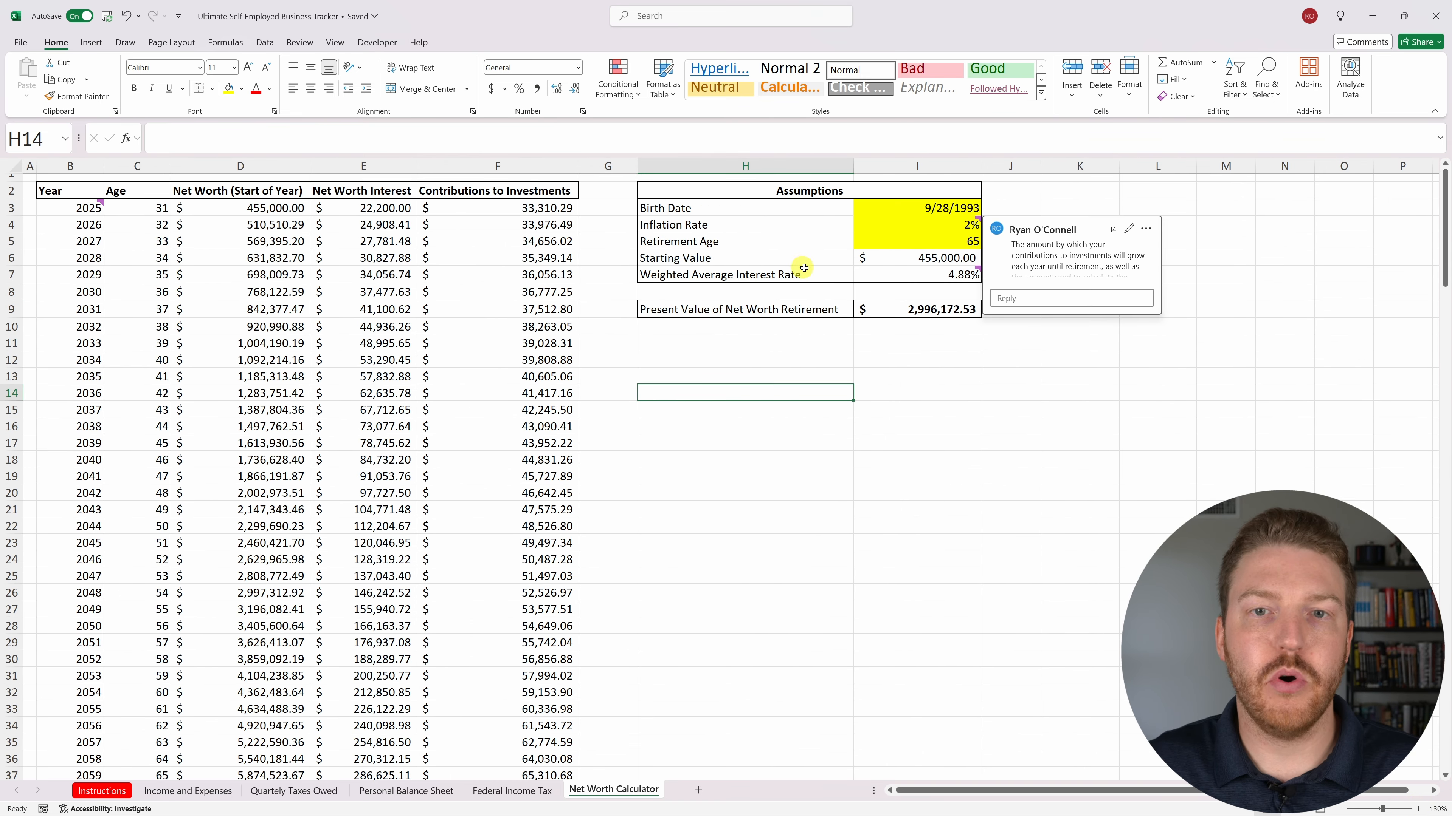
click(948, 206)
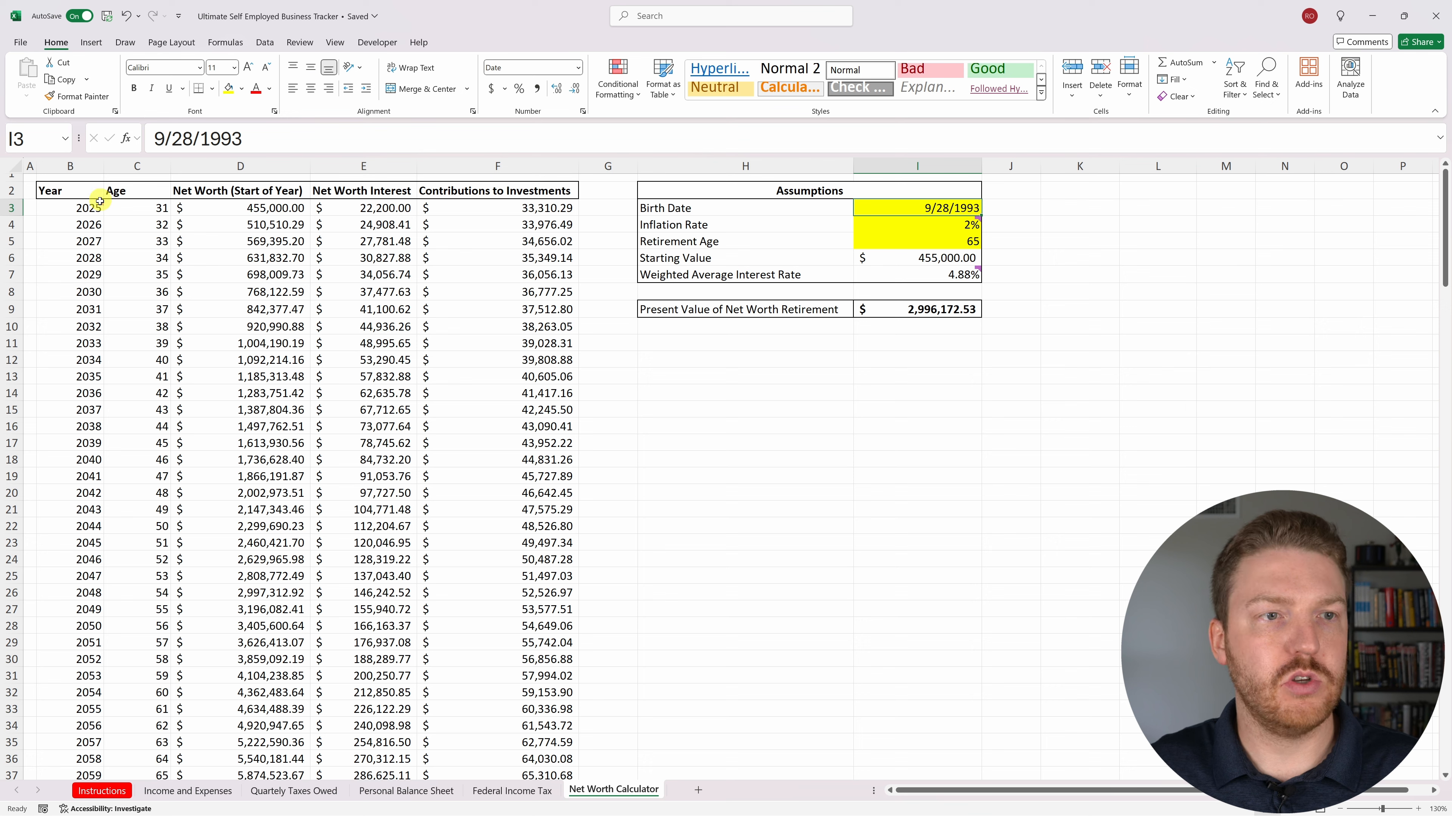
click(52, 168)
click(138, 207)
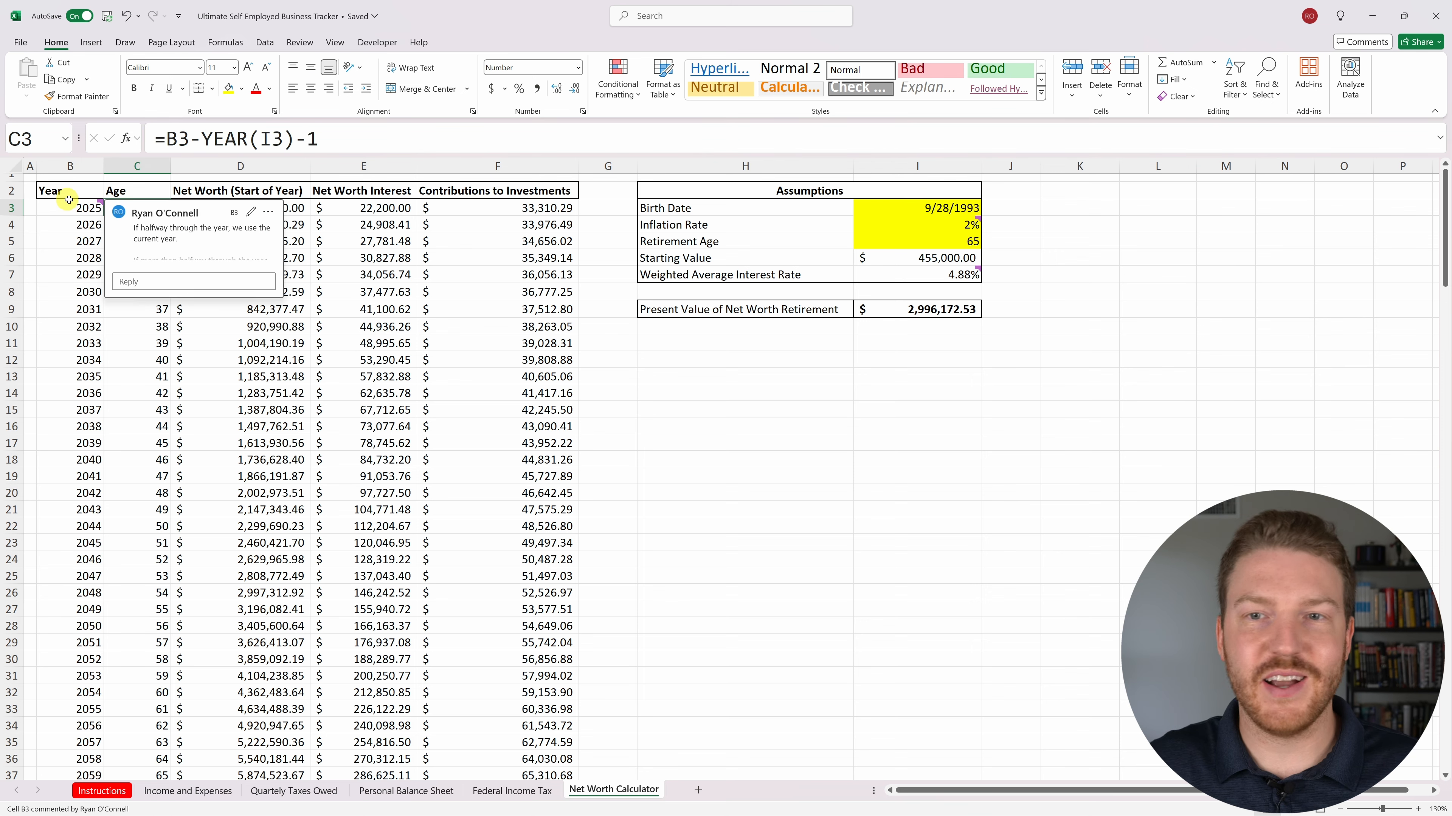
click(951, 225)
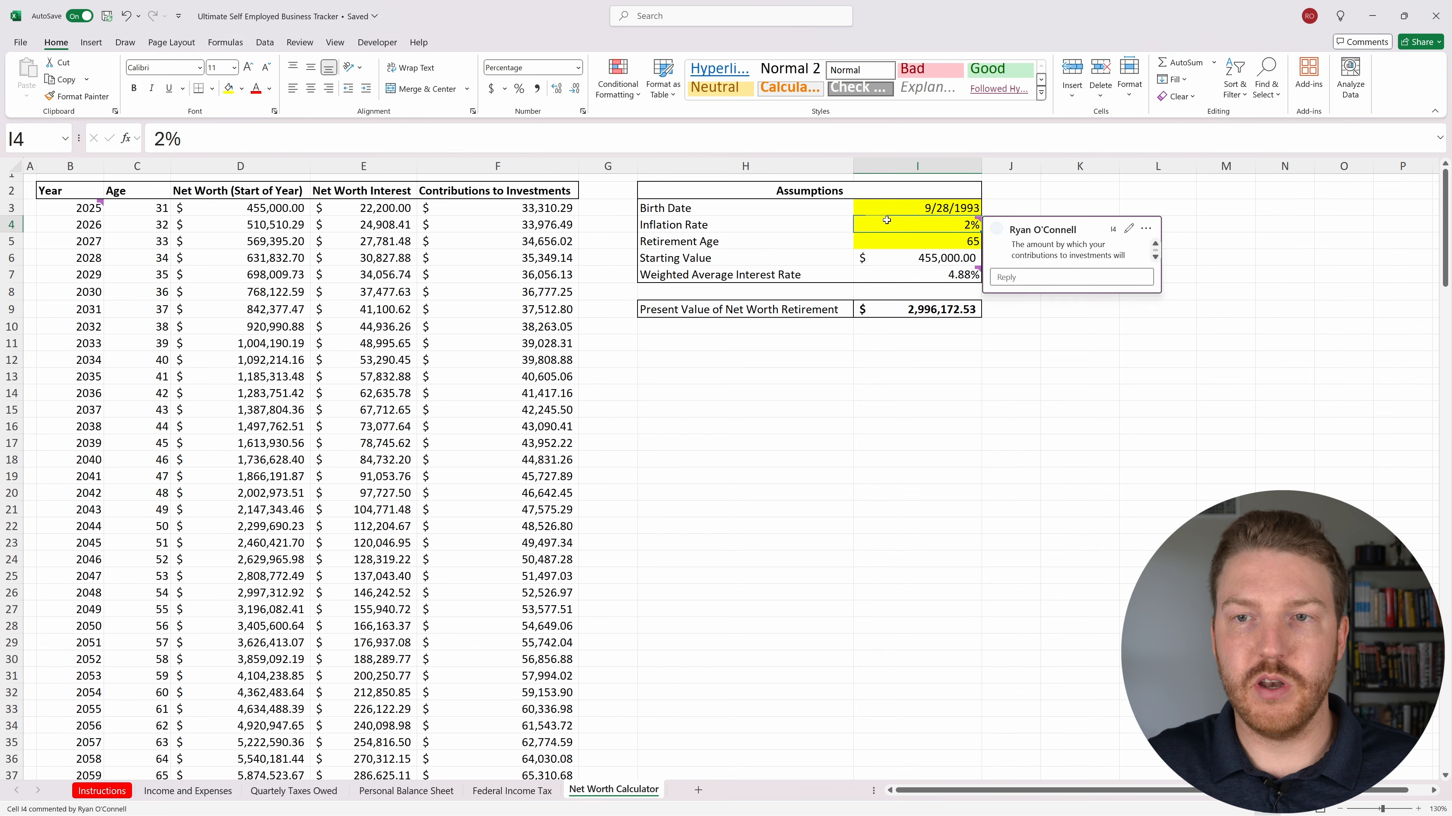
click(956, 244)
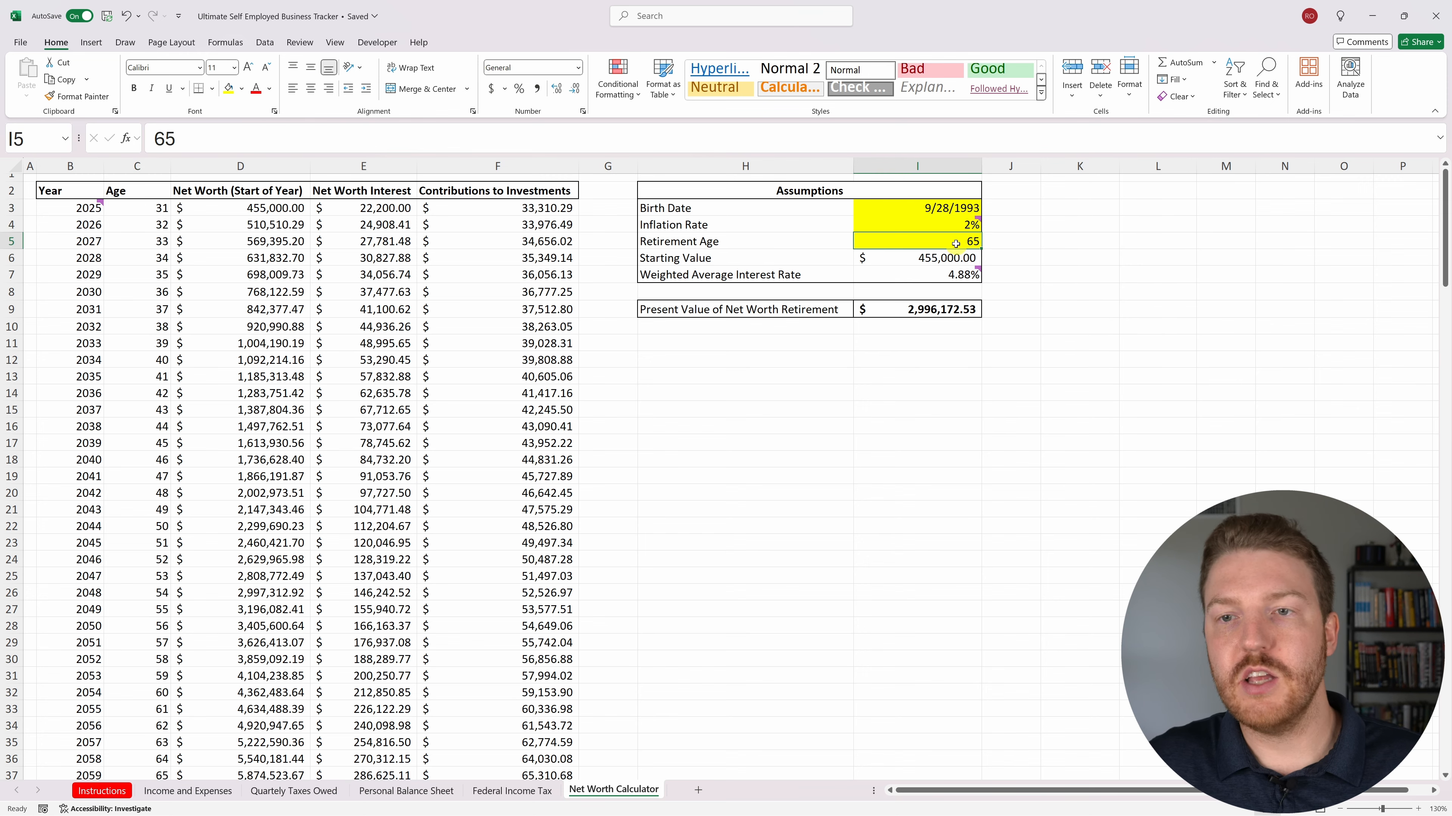
Inspect the Starting Value formula and highlight its source Net Worth row on the Personal Balance Sheet, then return to the Net Worth Calculator.
click(940, 257)
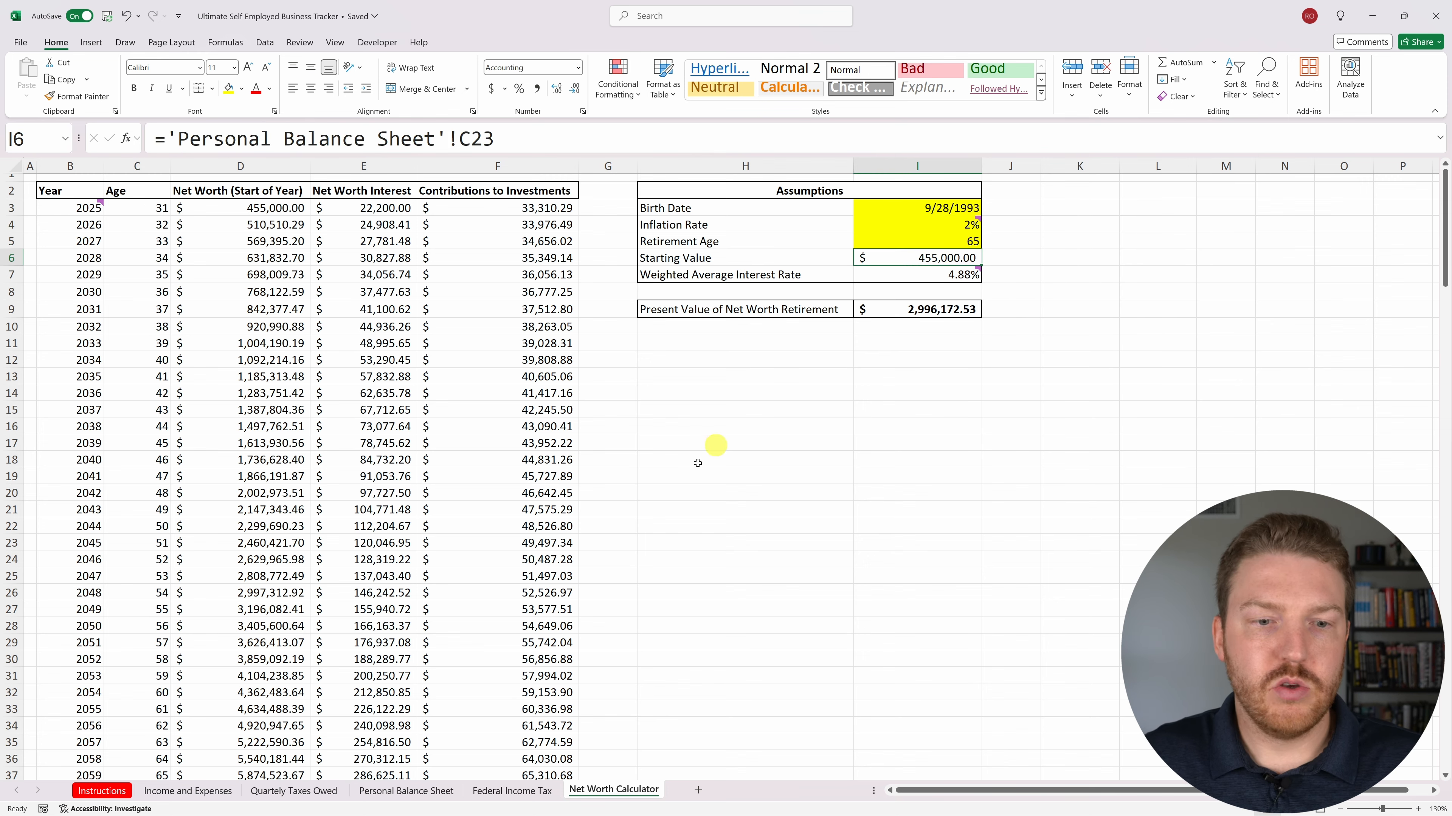
click(420, 797)
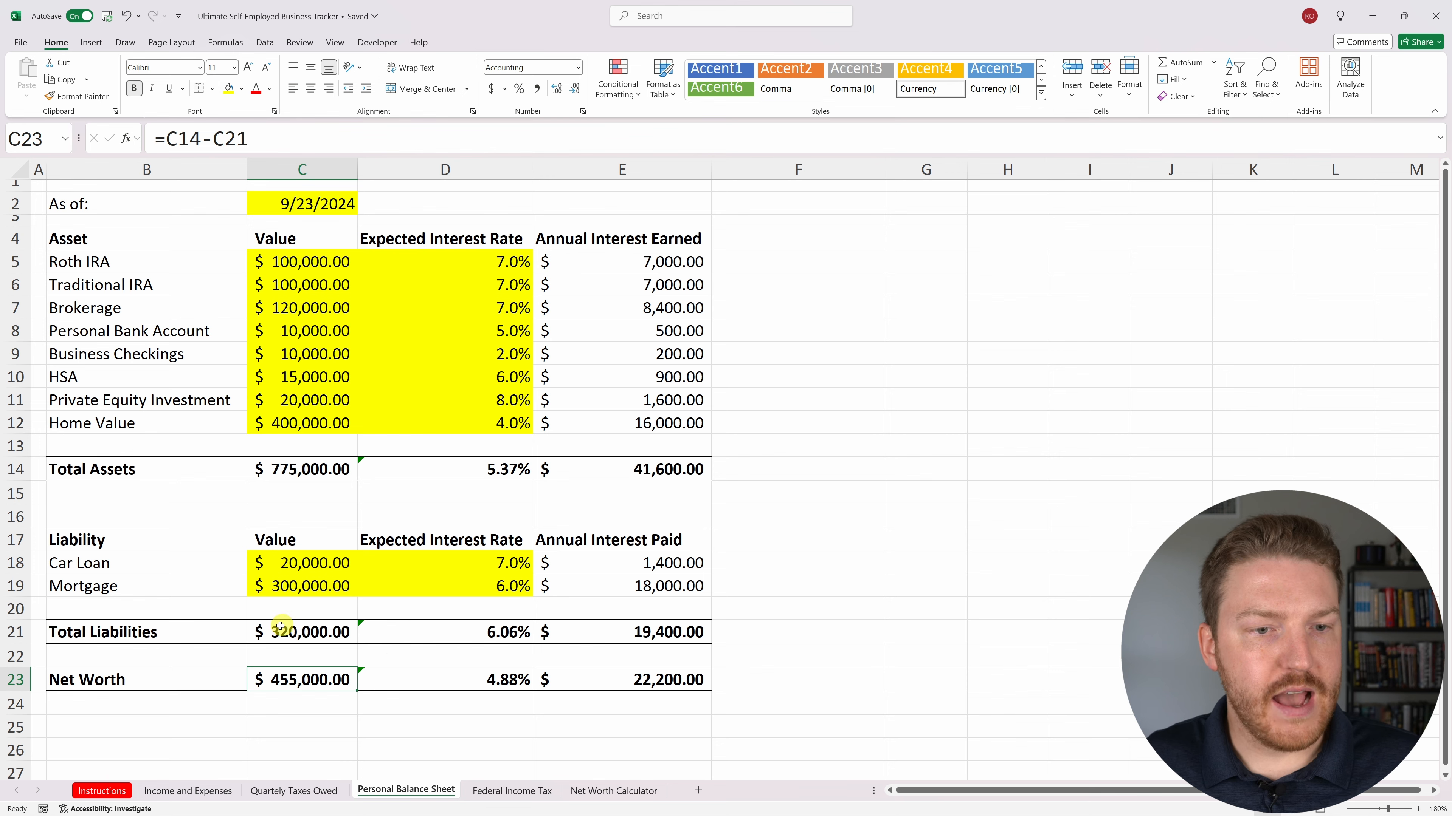
drag(162, 680, 619, 681)
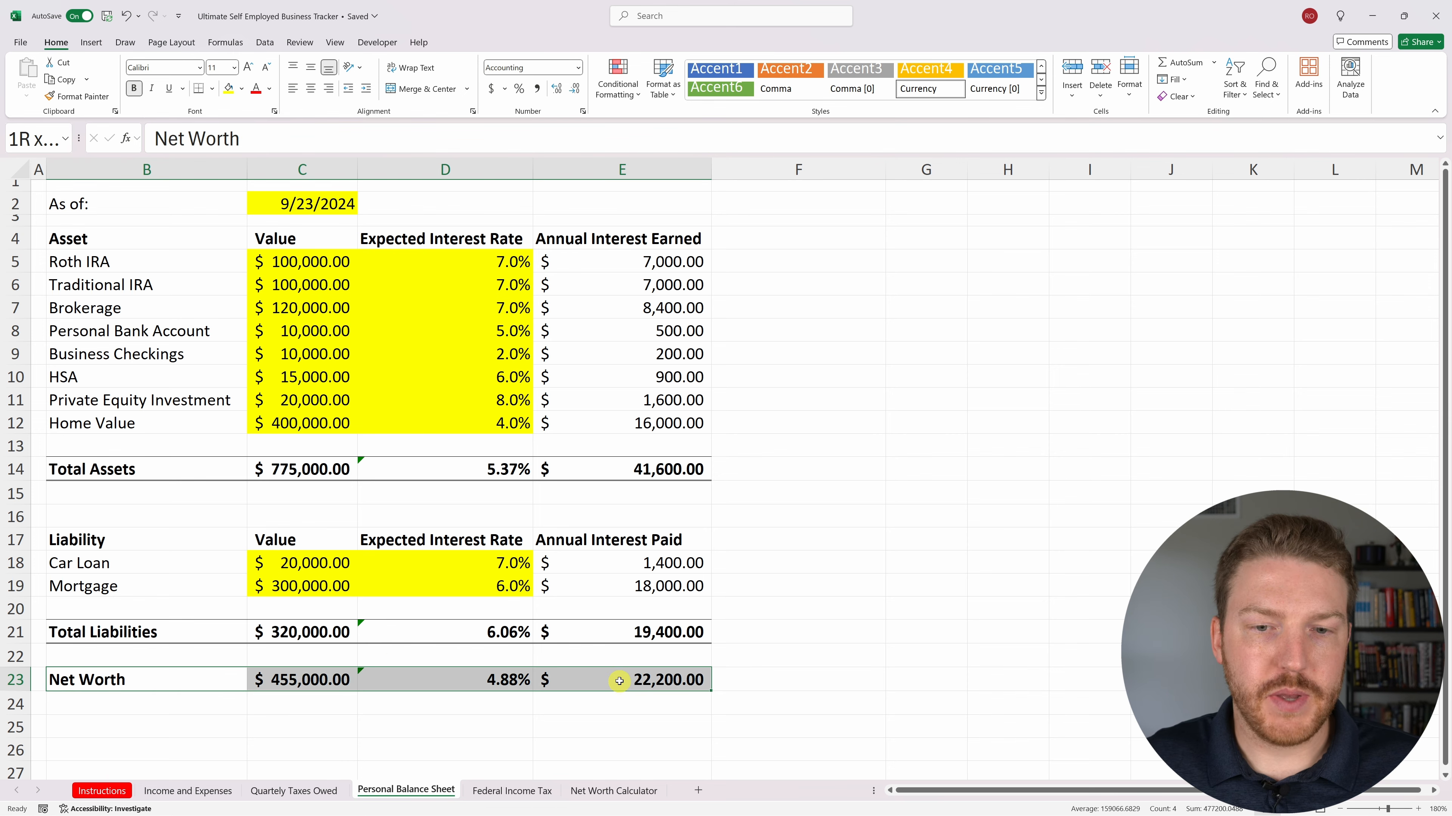
click(612, 791)
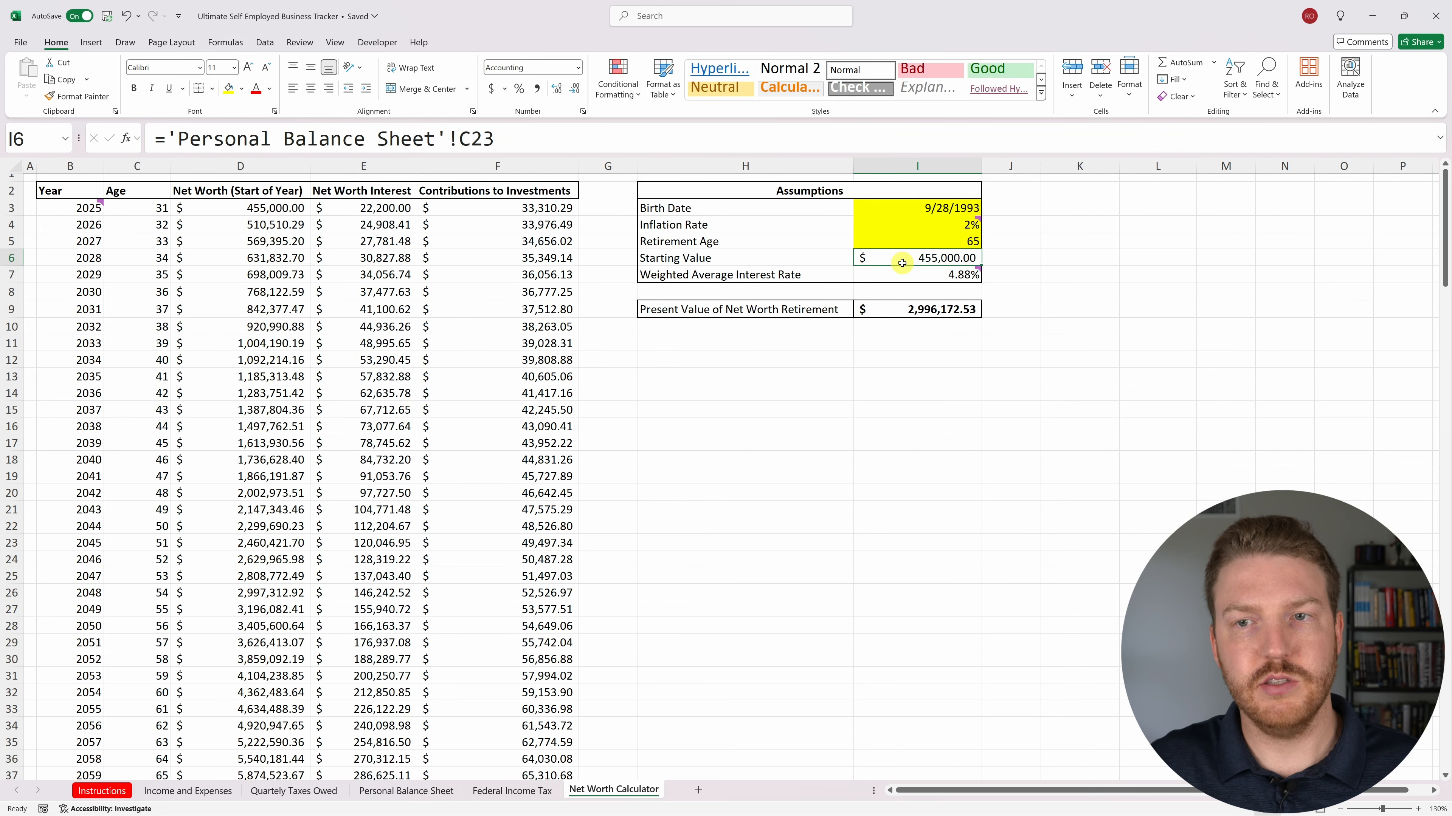
Highlight the Post Tax and Pre Tax Savings blocks on the Income and Expenses sheet, then return to the Net Worth Calculator.
click(207, 792)
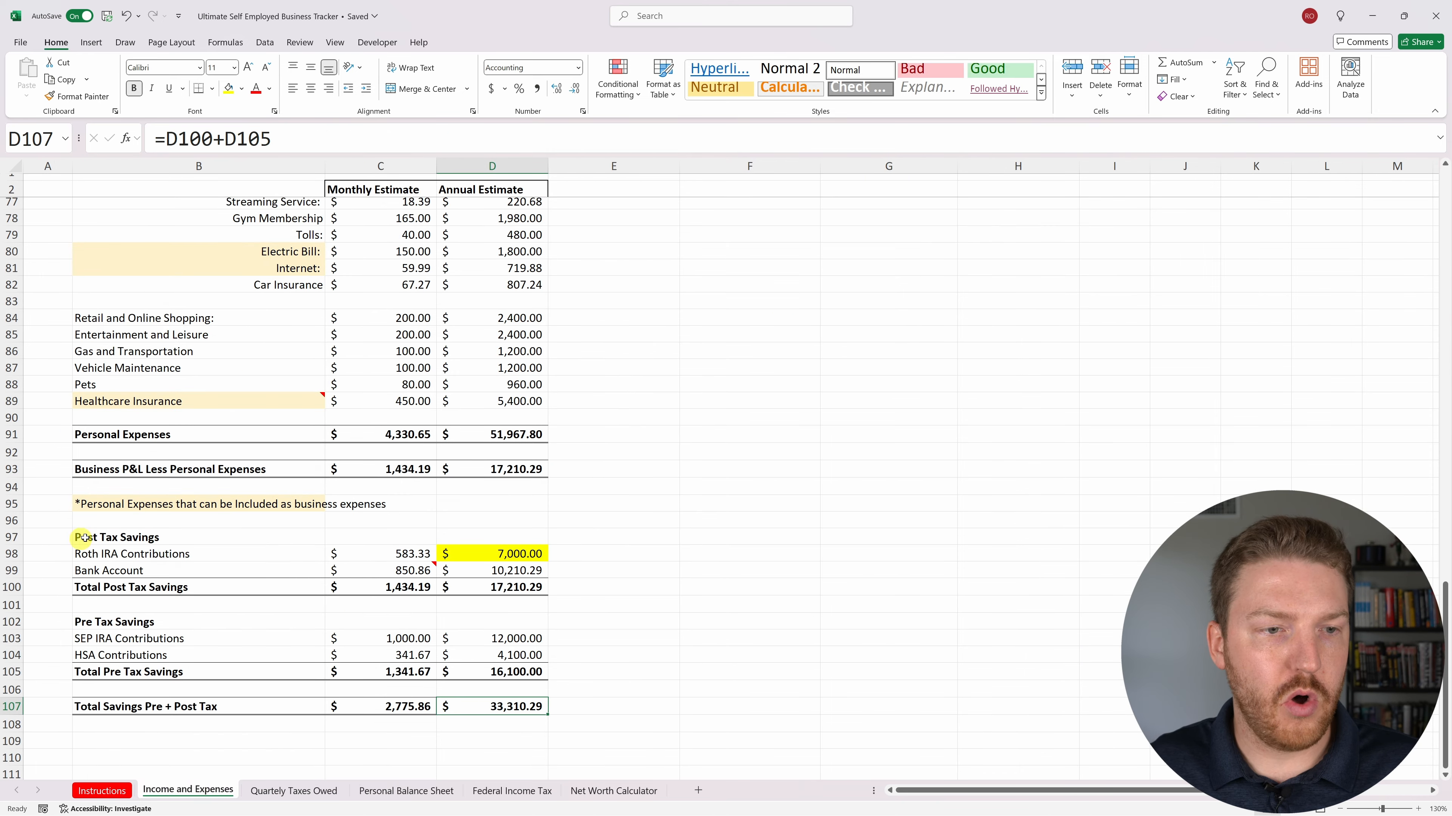
drag(80, 538, 514, 673)
click(606, 790)
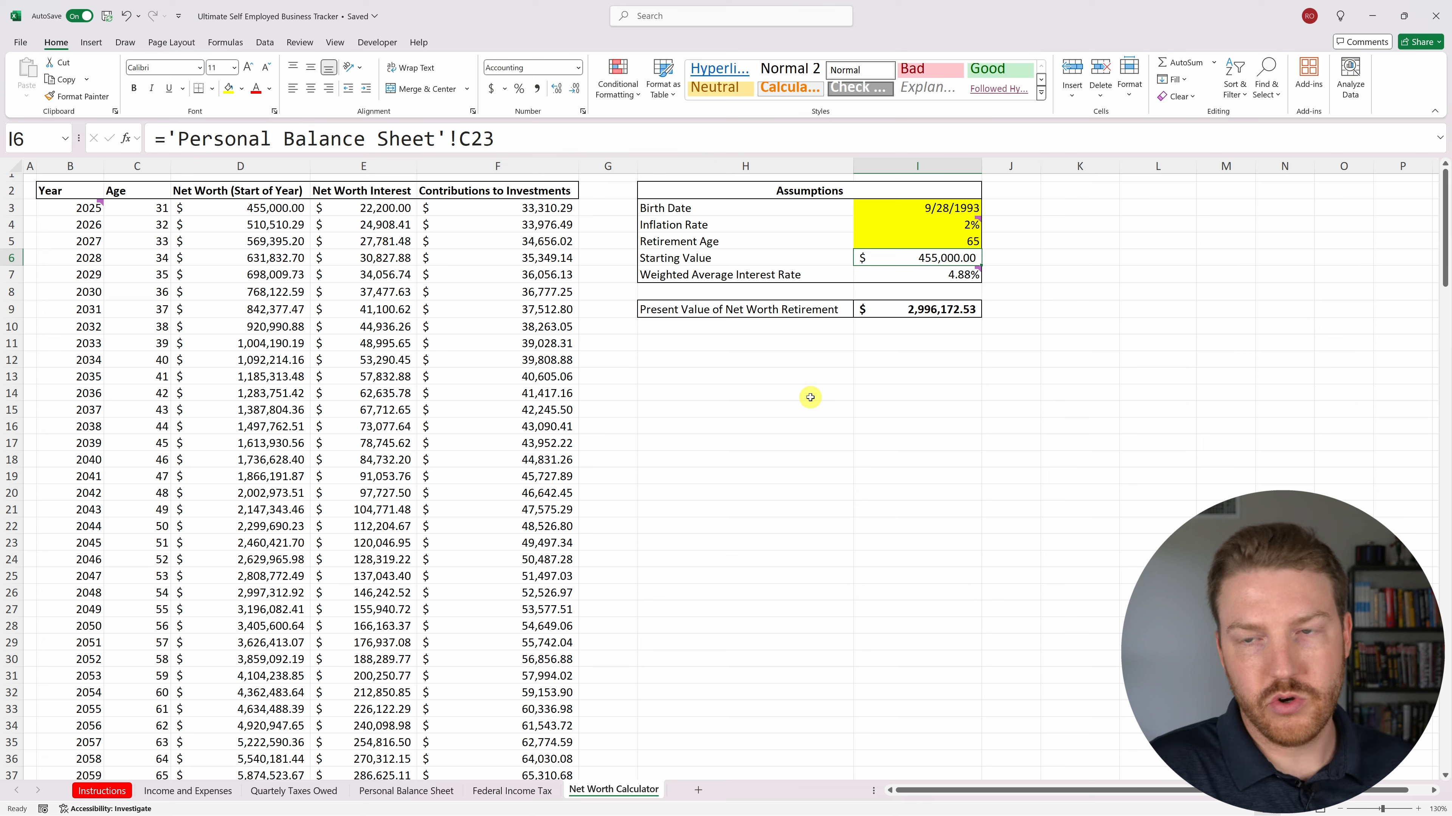
Highlight the Retirement Age assumption and inspect the Present Value of Net Worth Retirement result.
click(923, 237)
drag(1021, 240, 860, 251)
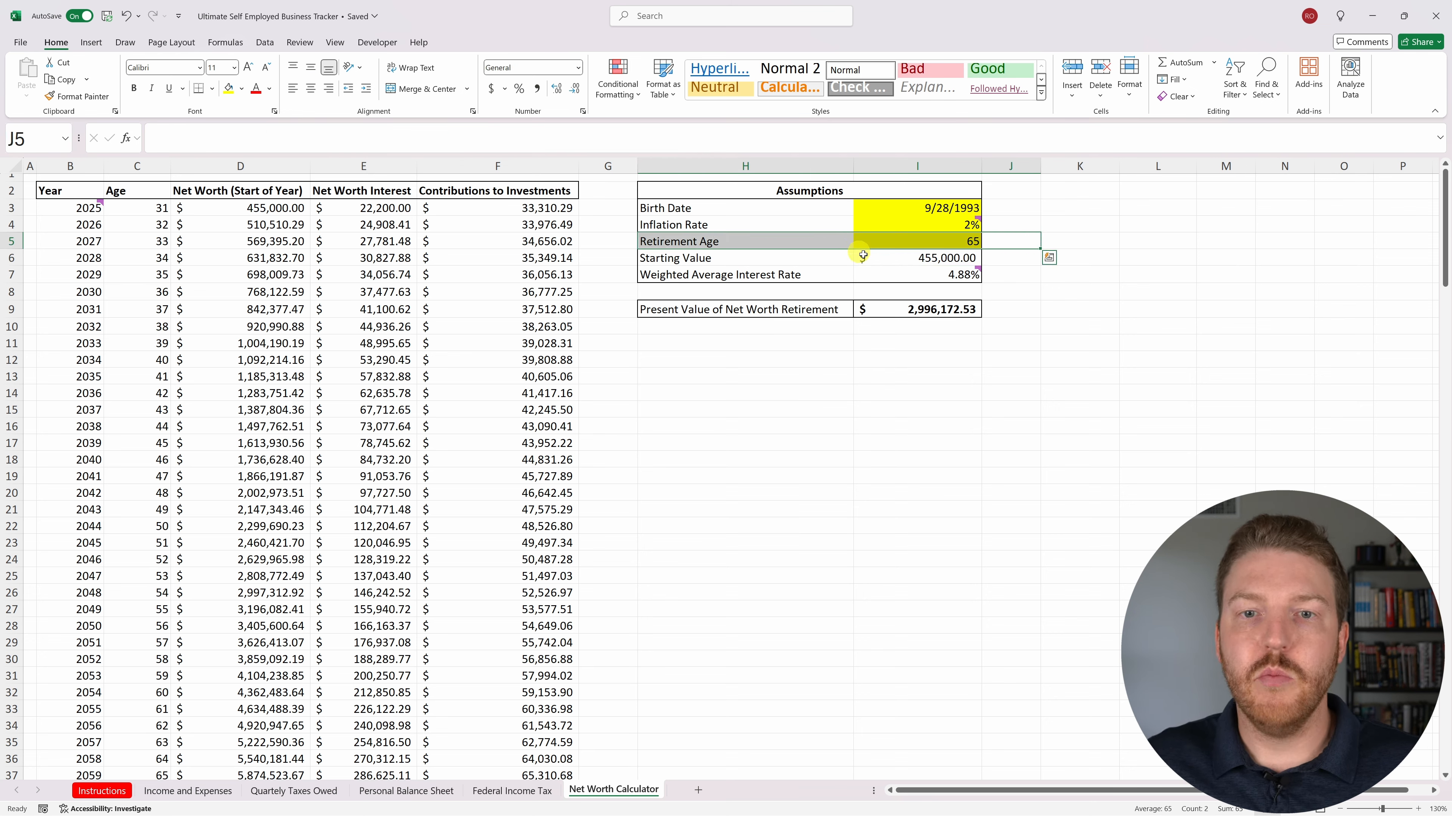
click(910, 307)
click(999, 315)
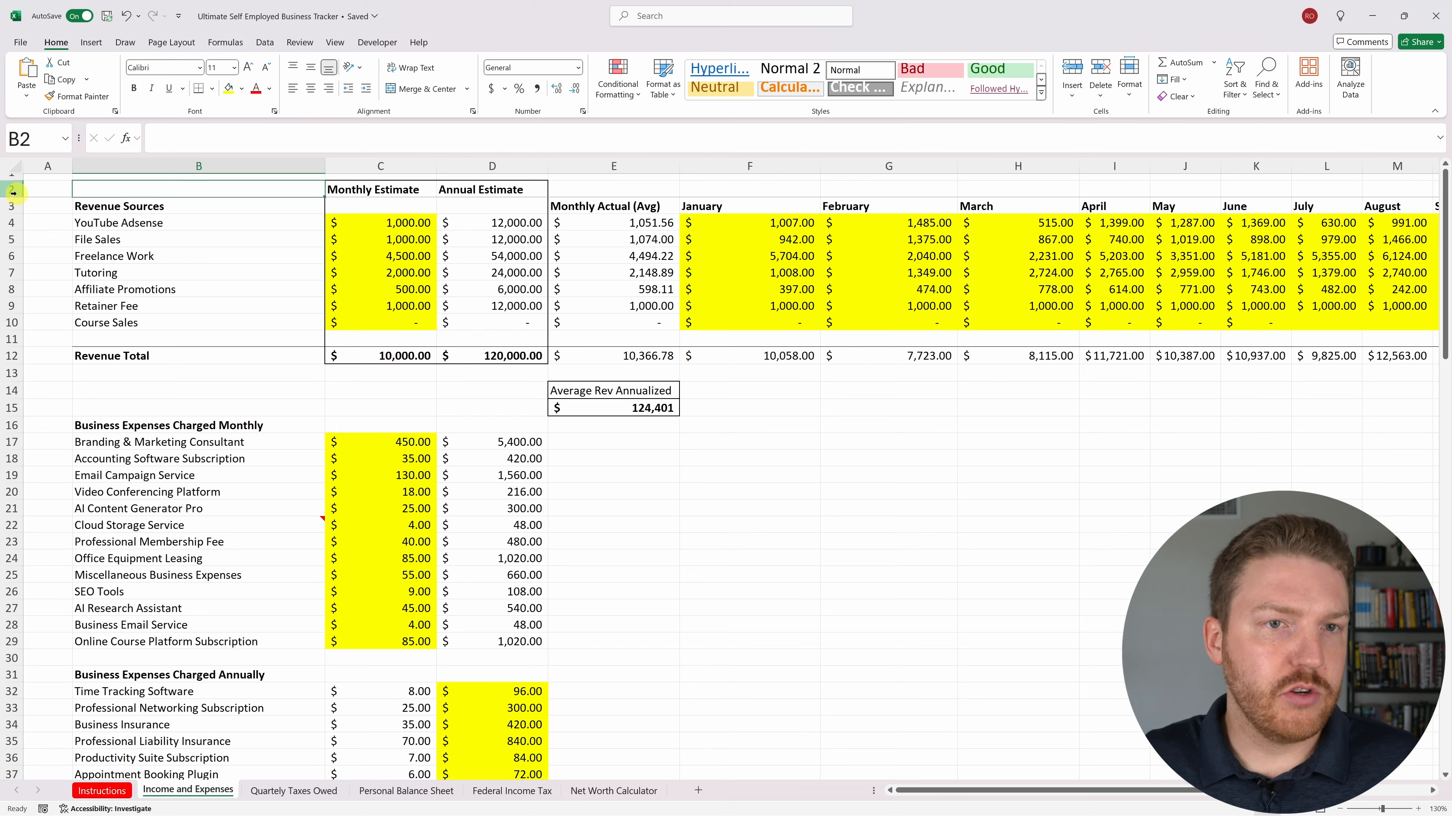
On the Income and Expenses sheet, highlight the Revenue Sources section in rows 3 to 12 and its Monthly Estimate column.
drag(11, 207, 8, 357)
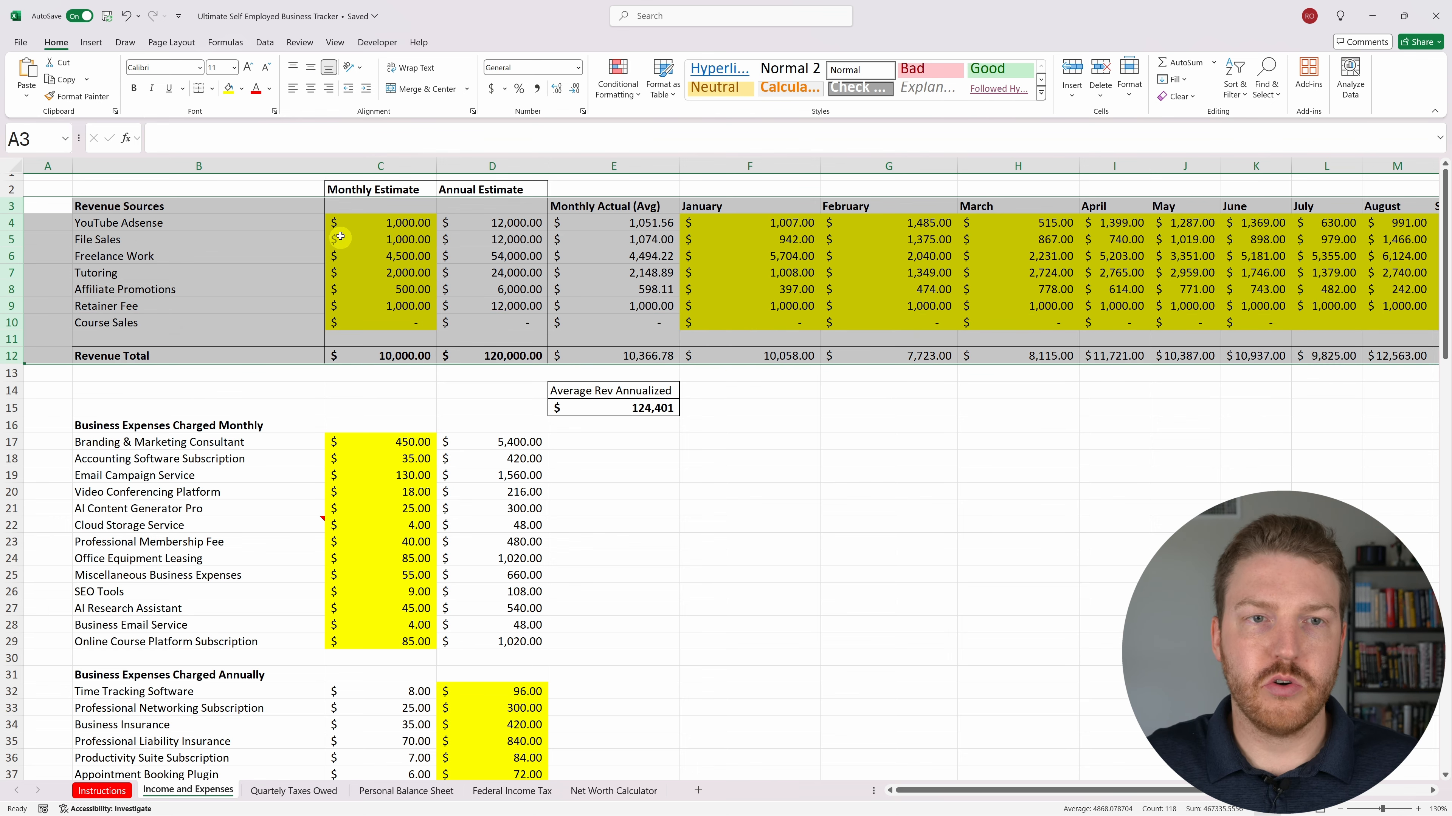
click(354, 224)
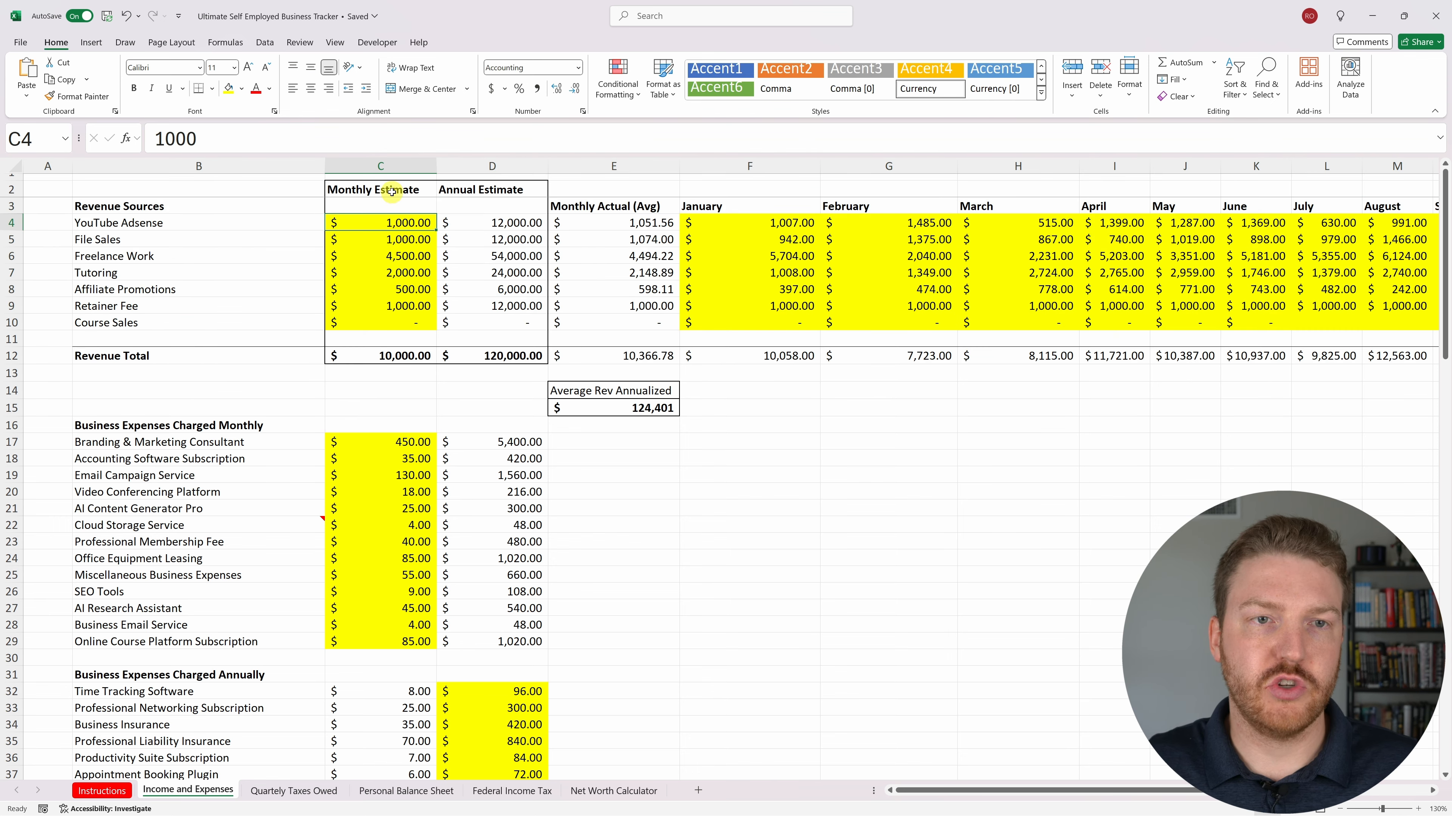
drag(394, 190, 387, 355)
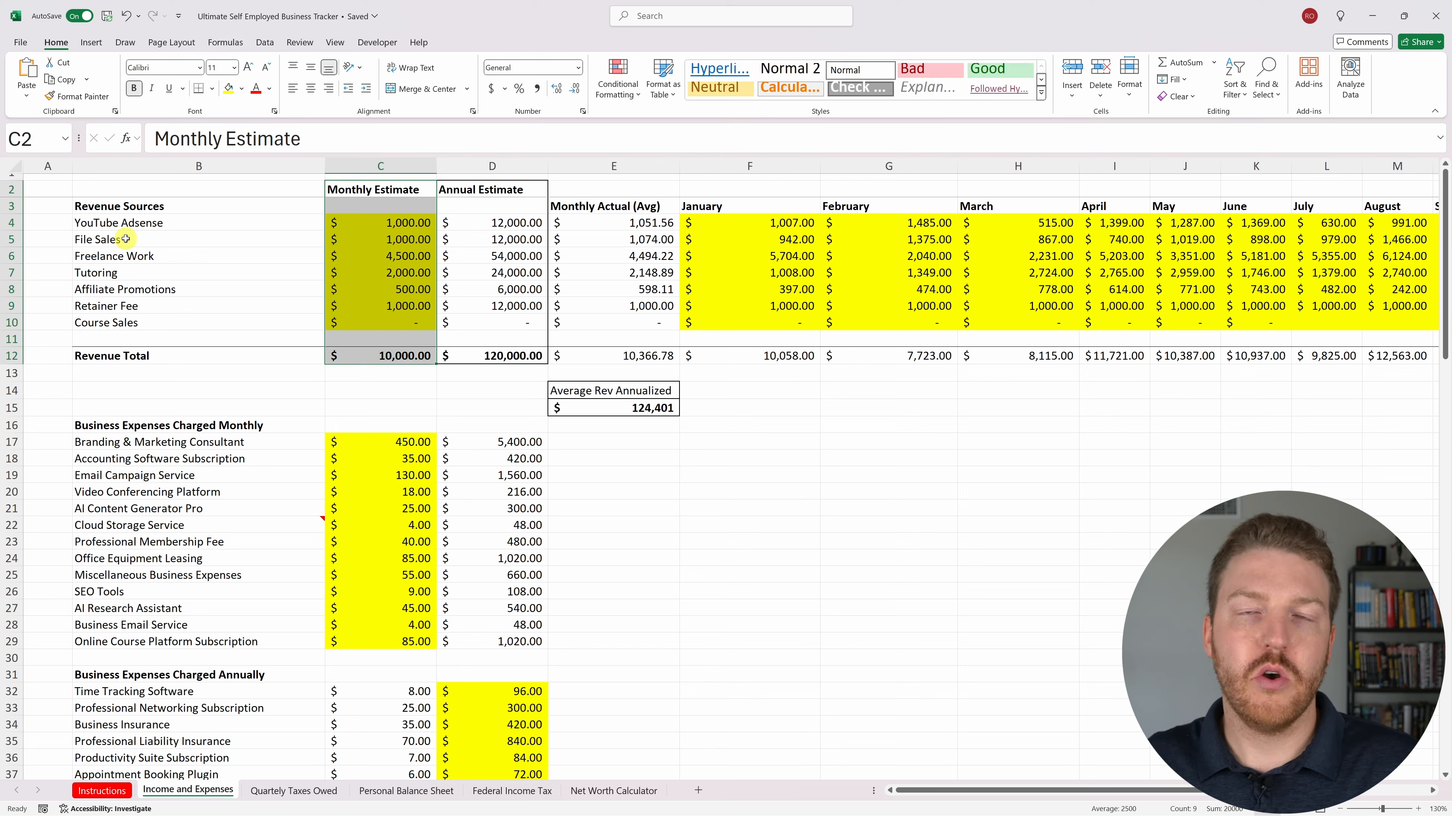
Highlight the YouTube Adsense, File Sales and Freelance Work revenue rows one at a time.
click(17, 224)
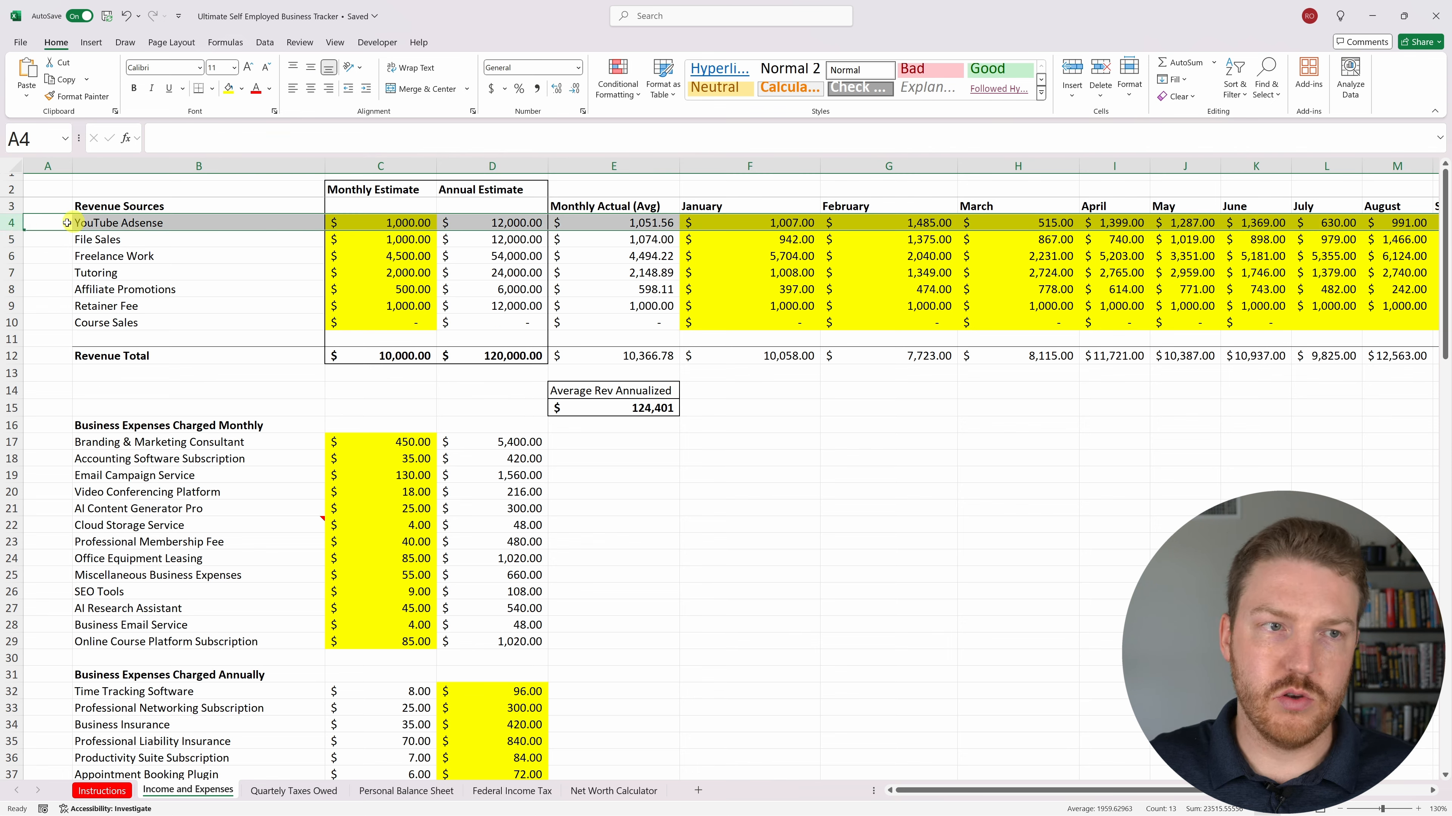
click(10, 241)
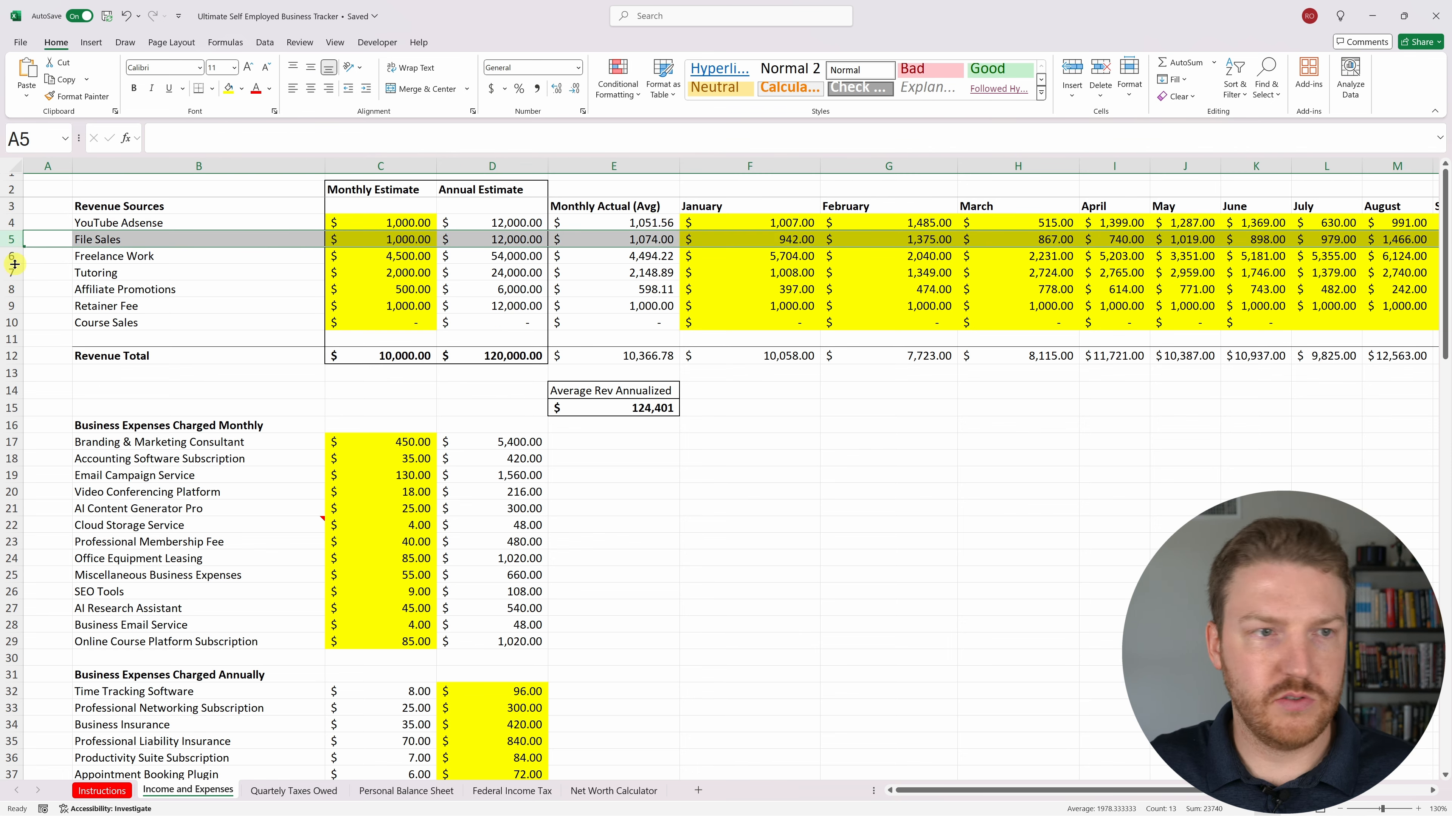
click(12, 256)
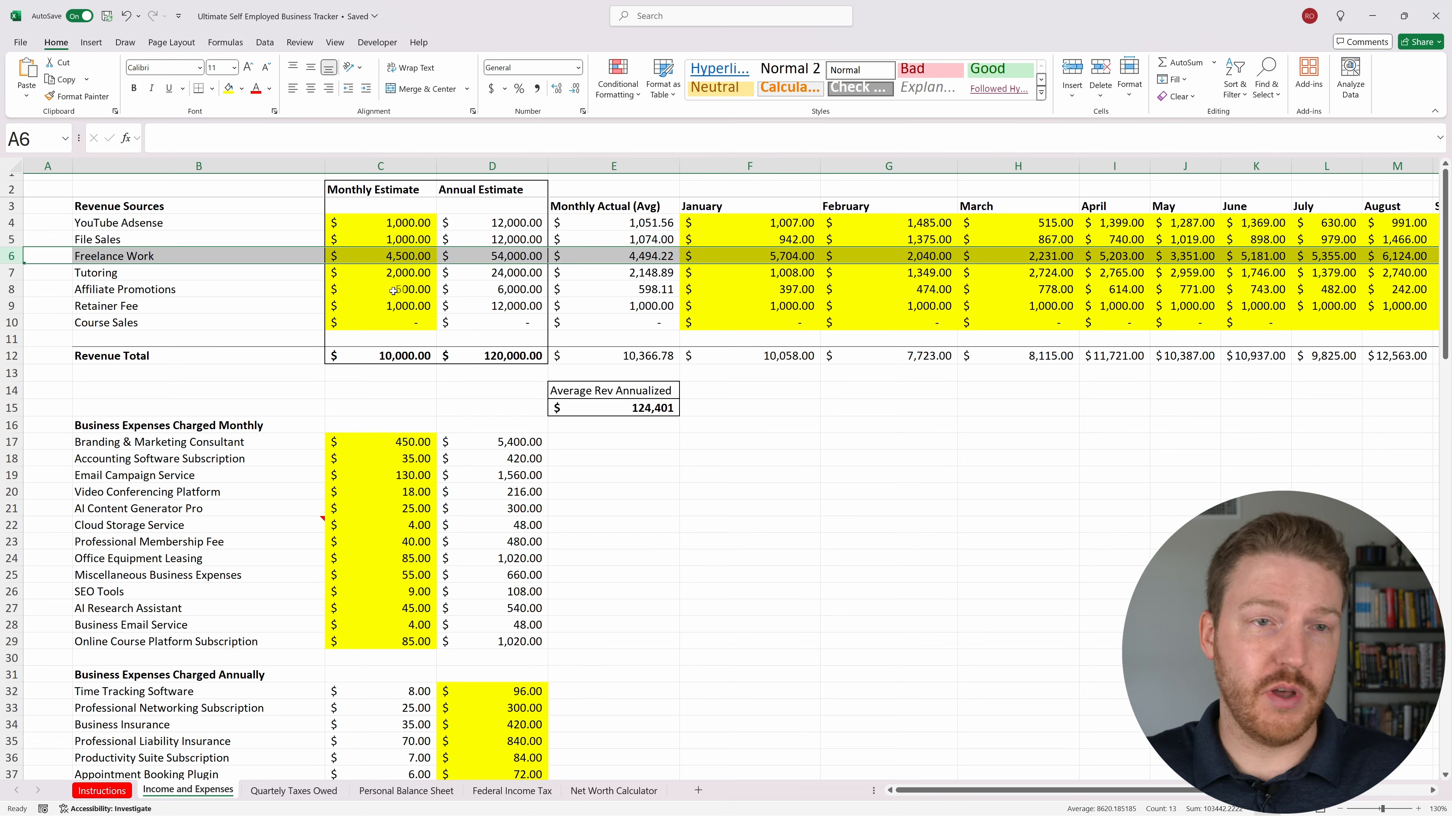
Review the monthly revenue estimates from YouTube Adsense through Retainer Fee, highlighting the YouTube Adsense and File Sales rows again.
click(390, 239)
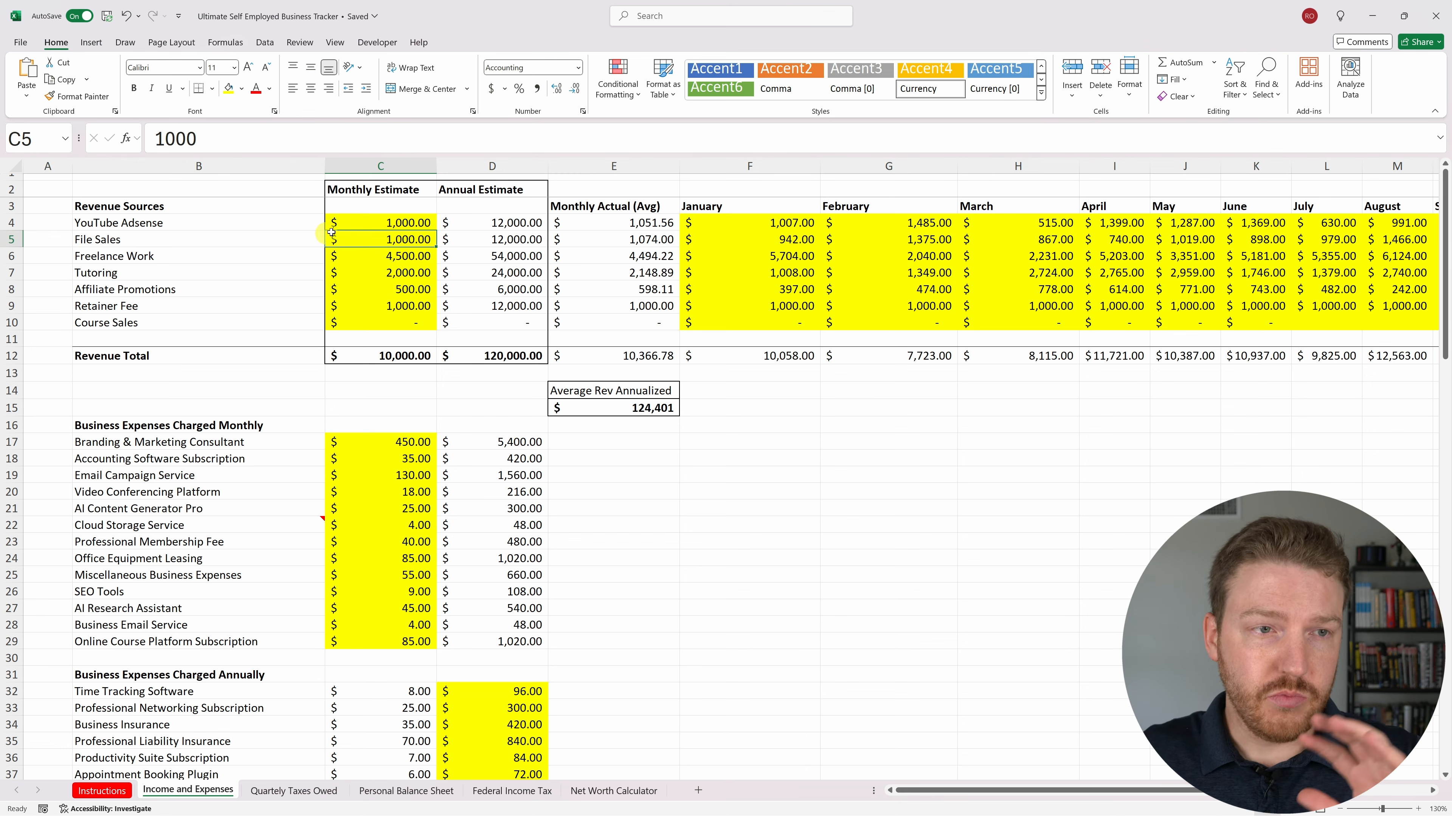
click(10, 222)
click(10, 239)
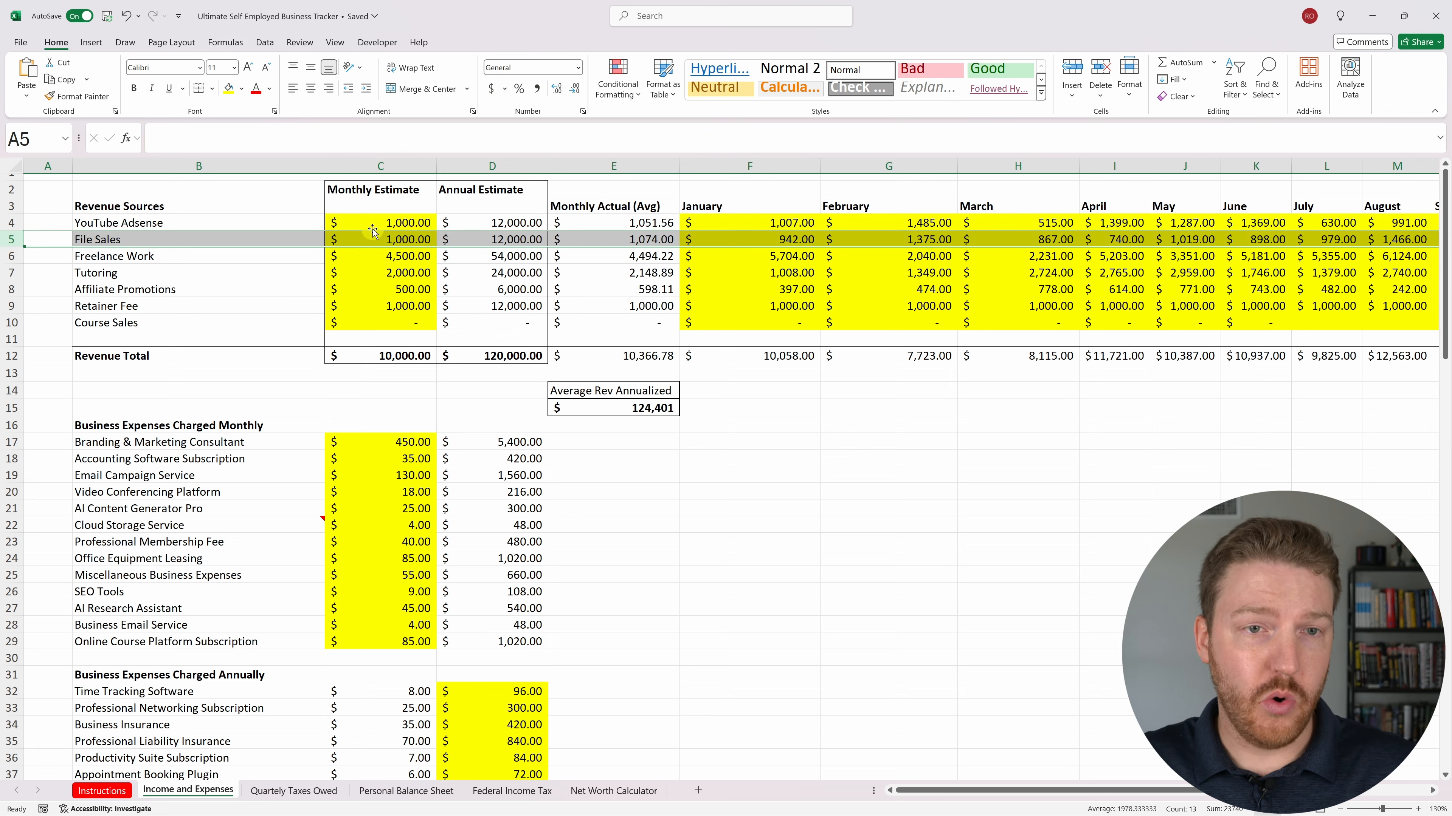
click(382, 220)
click(394, 243)
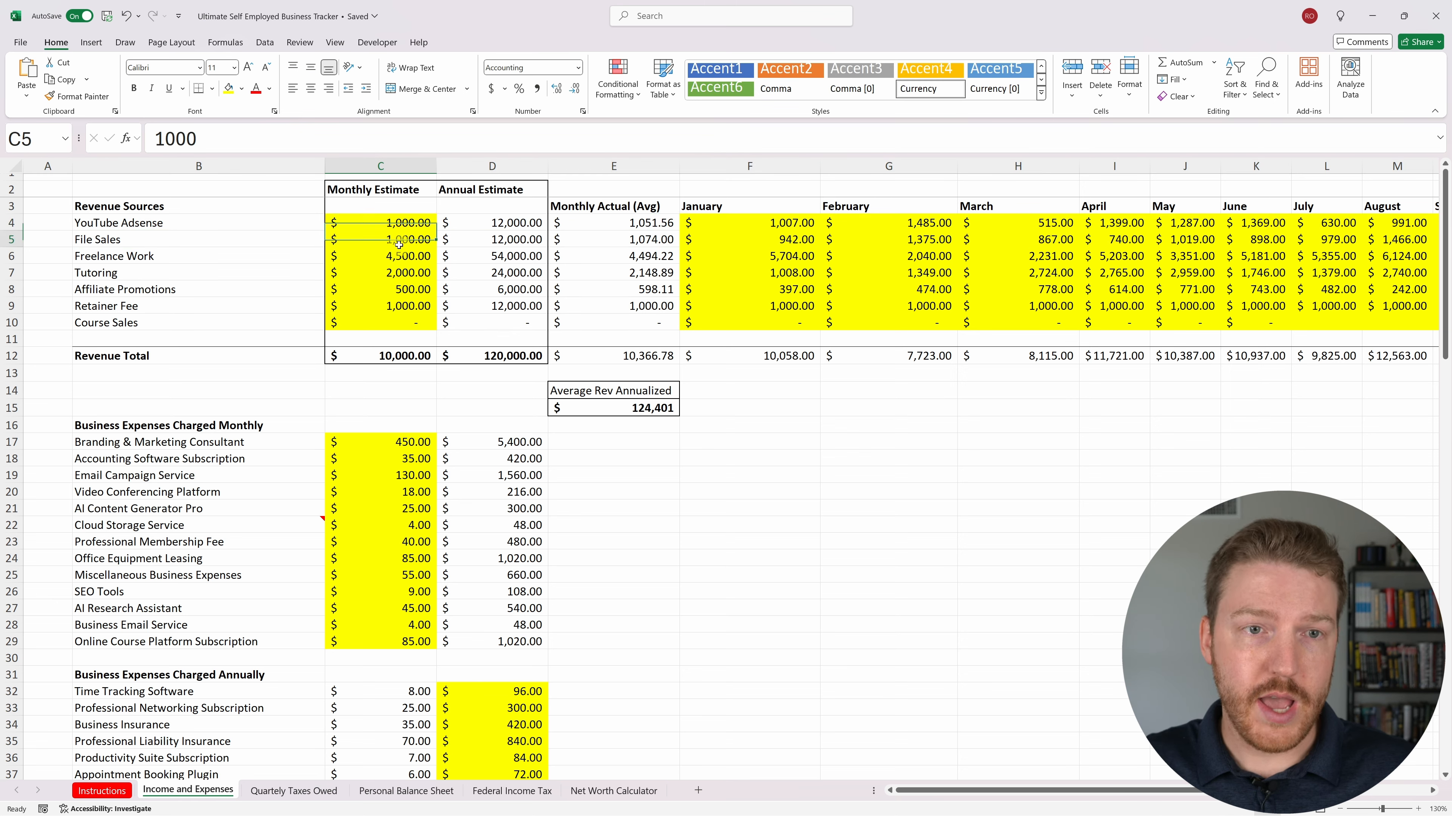
click(395, 261)
click(383, 289)
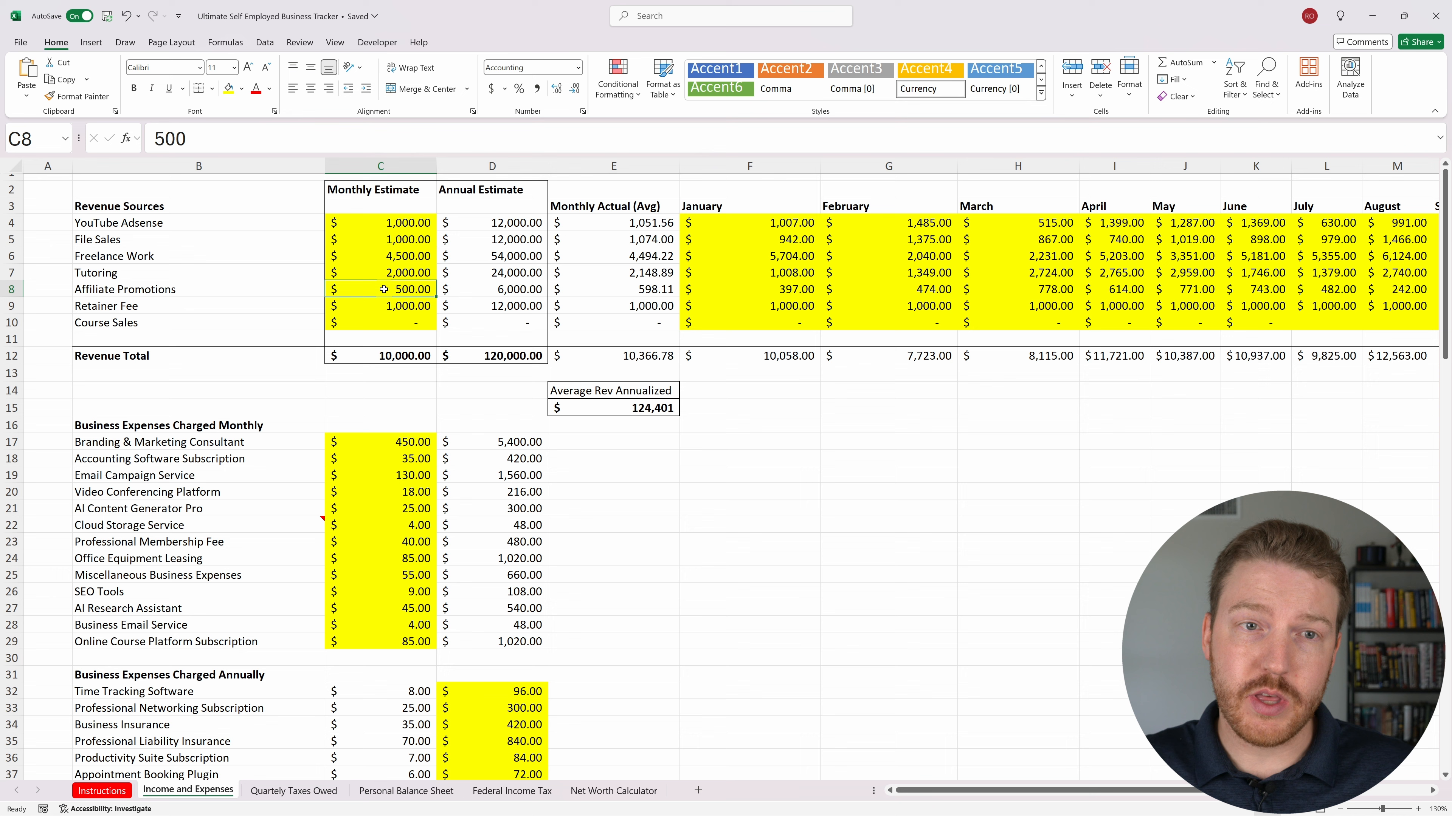
click(383, 312)
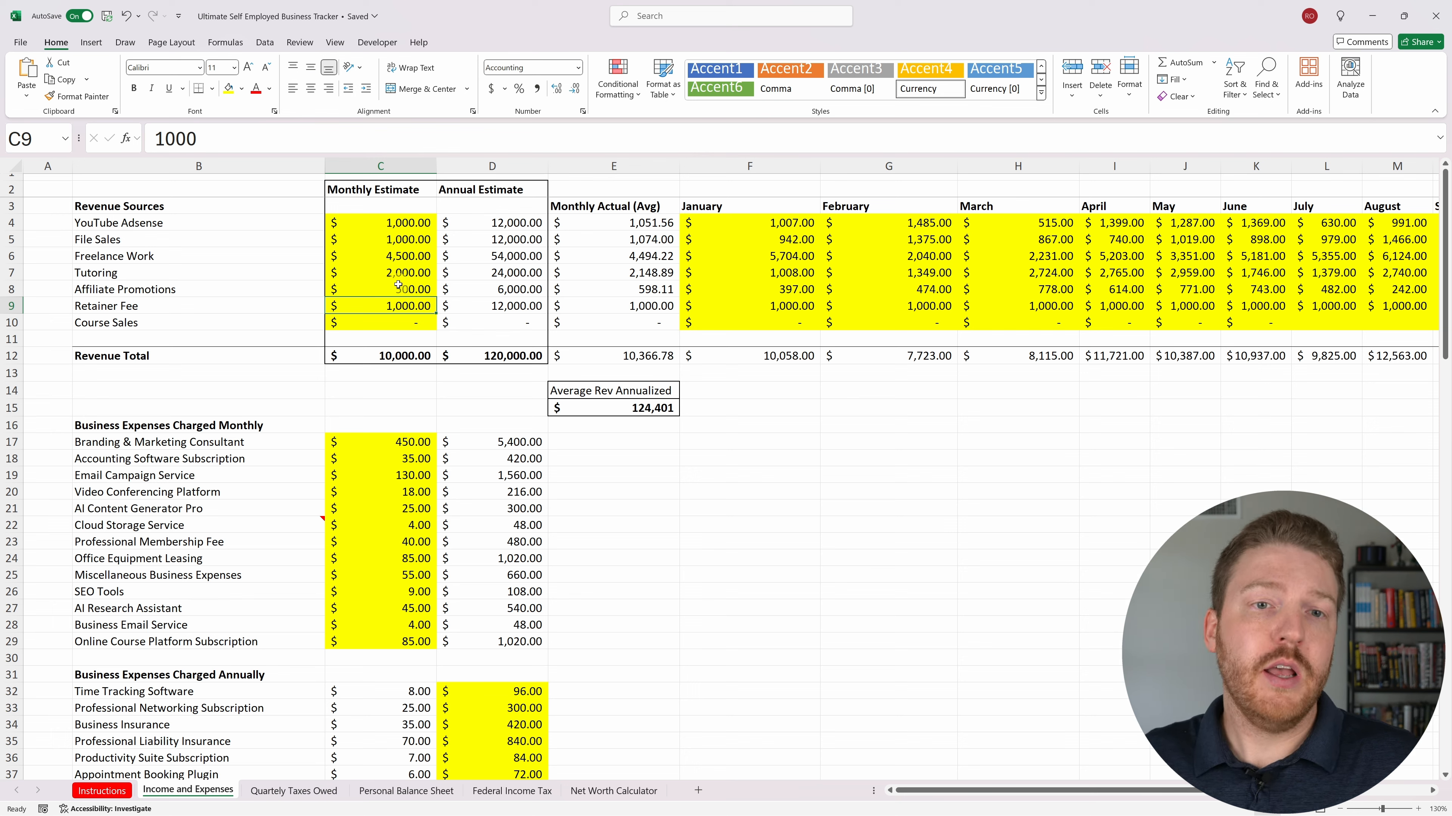
Highlight the January actual revenue column and review its entries from YouTube Adsense through Affiliate Promotions.
click(769, 211)
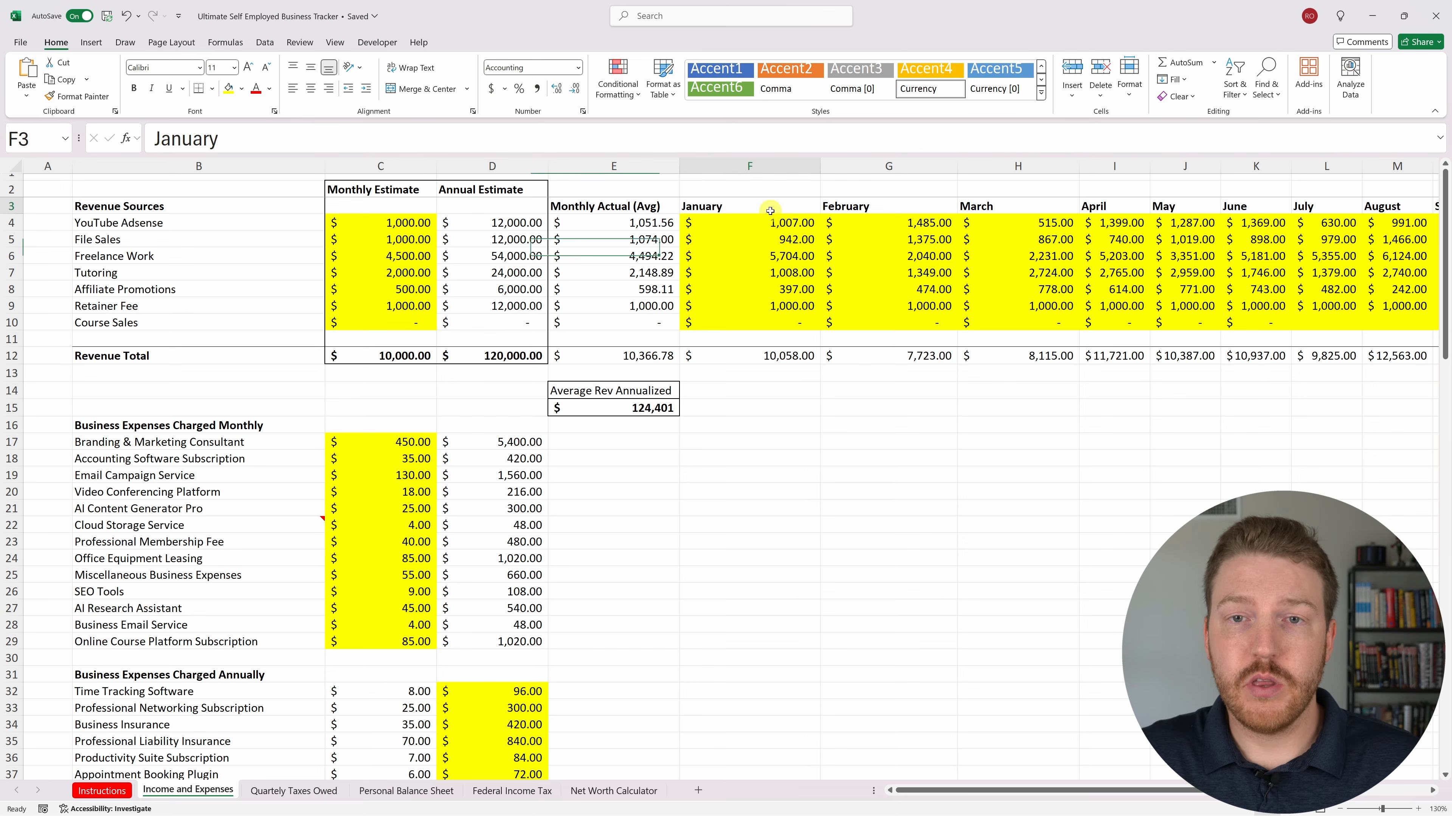
click(730, 221)
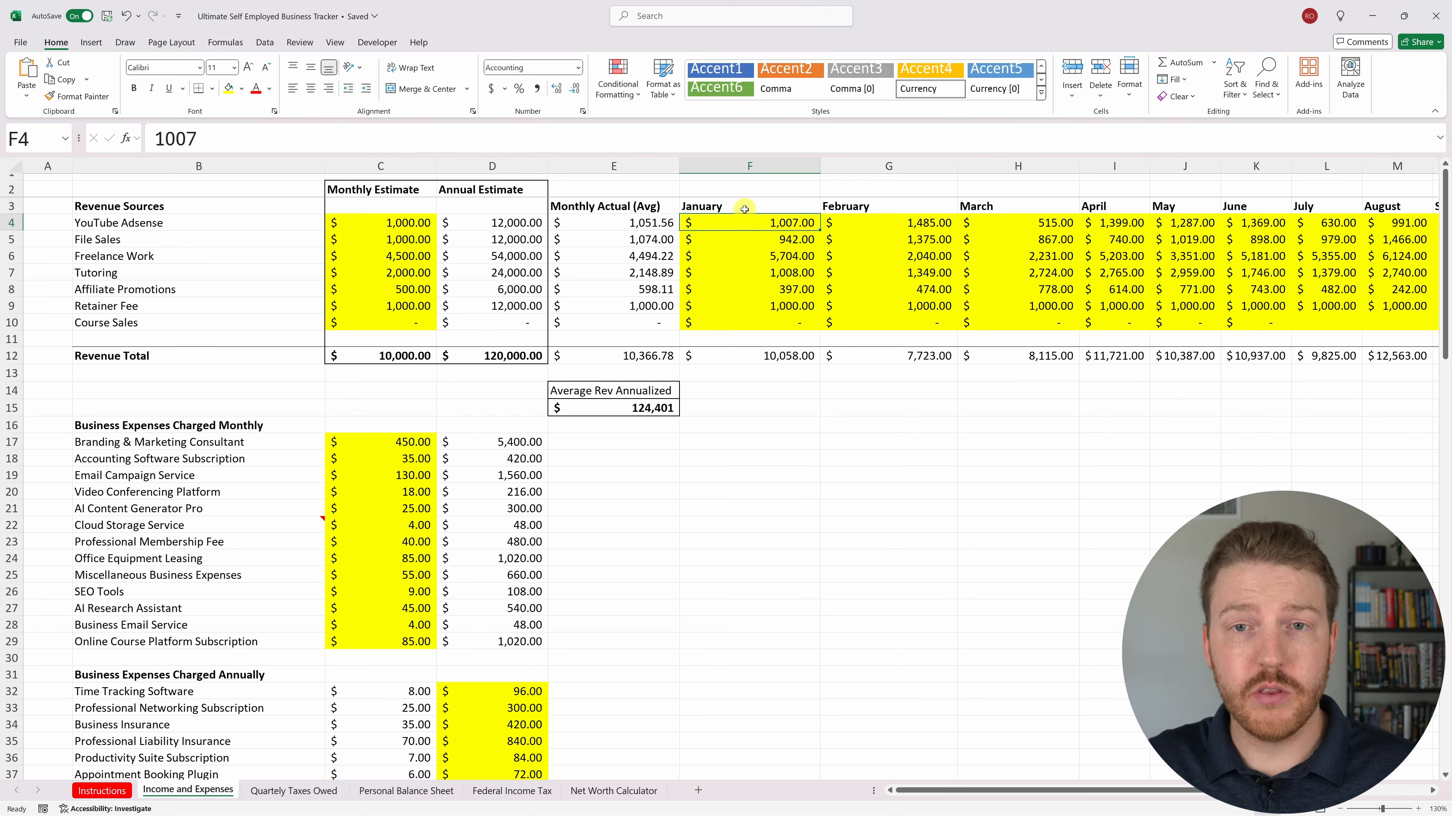
drag(744, 210, 752, 321)
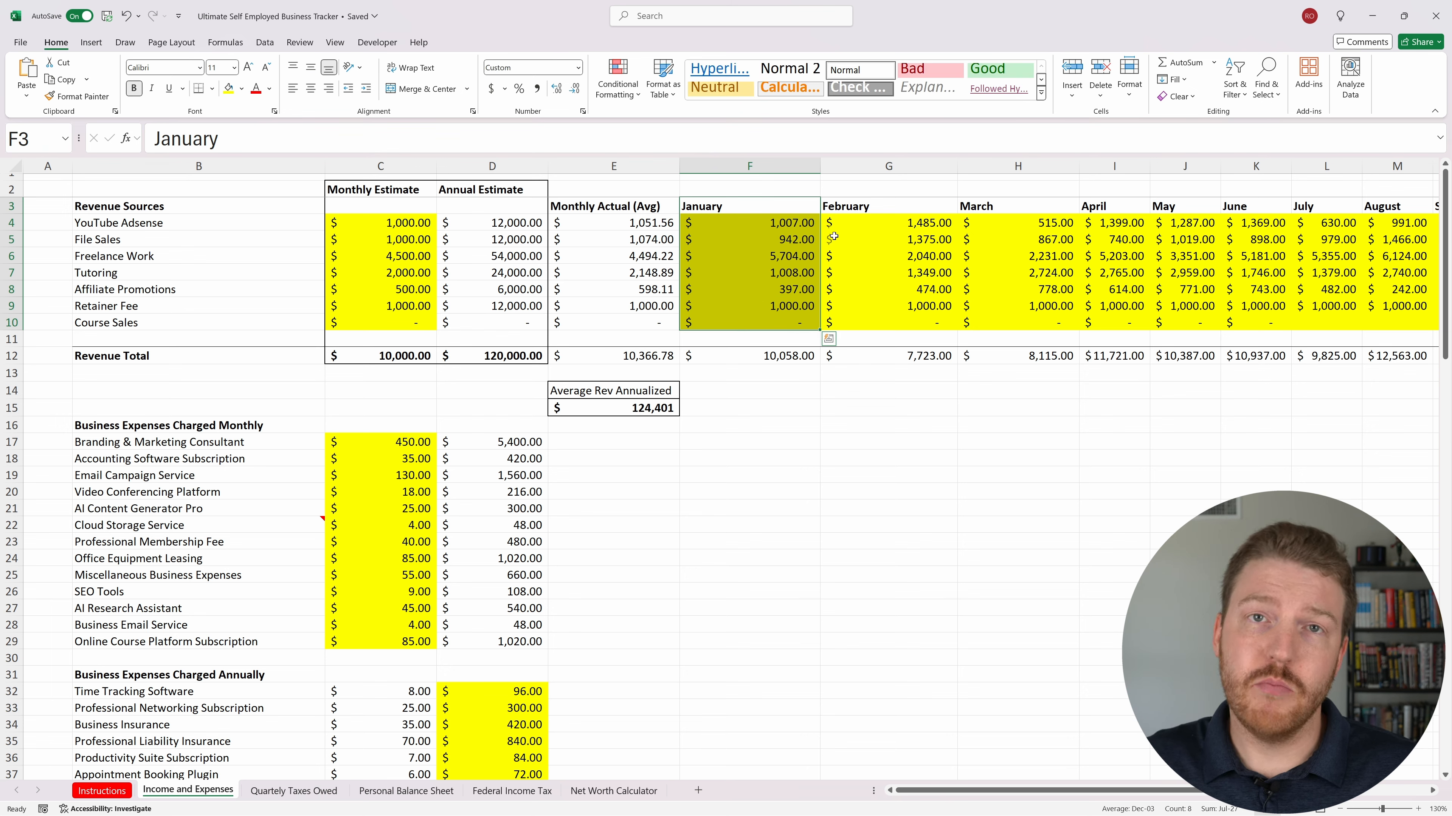
click(779, 227)
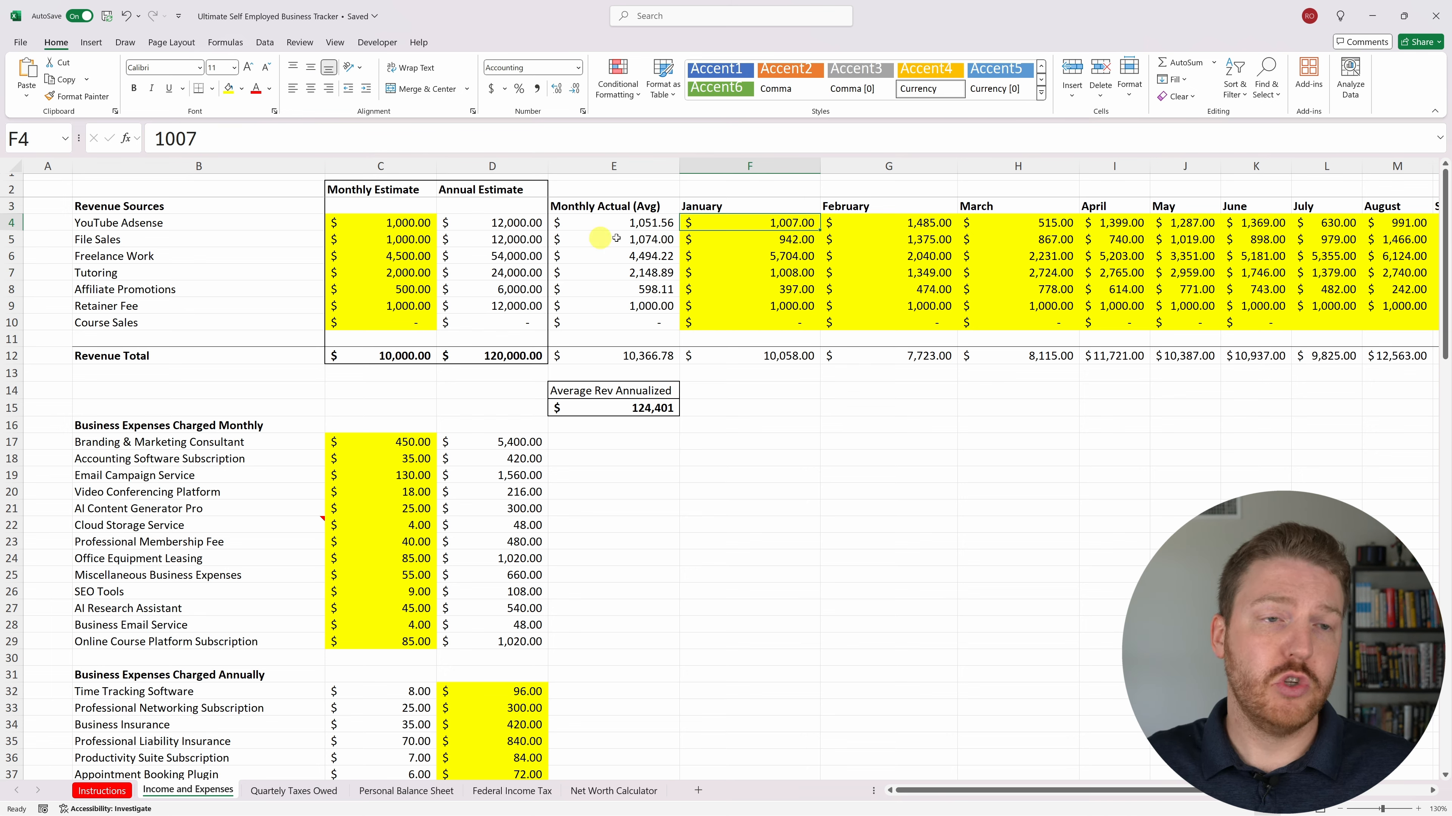
click(761, 239)
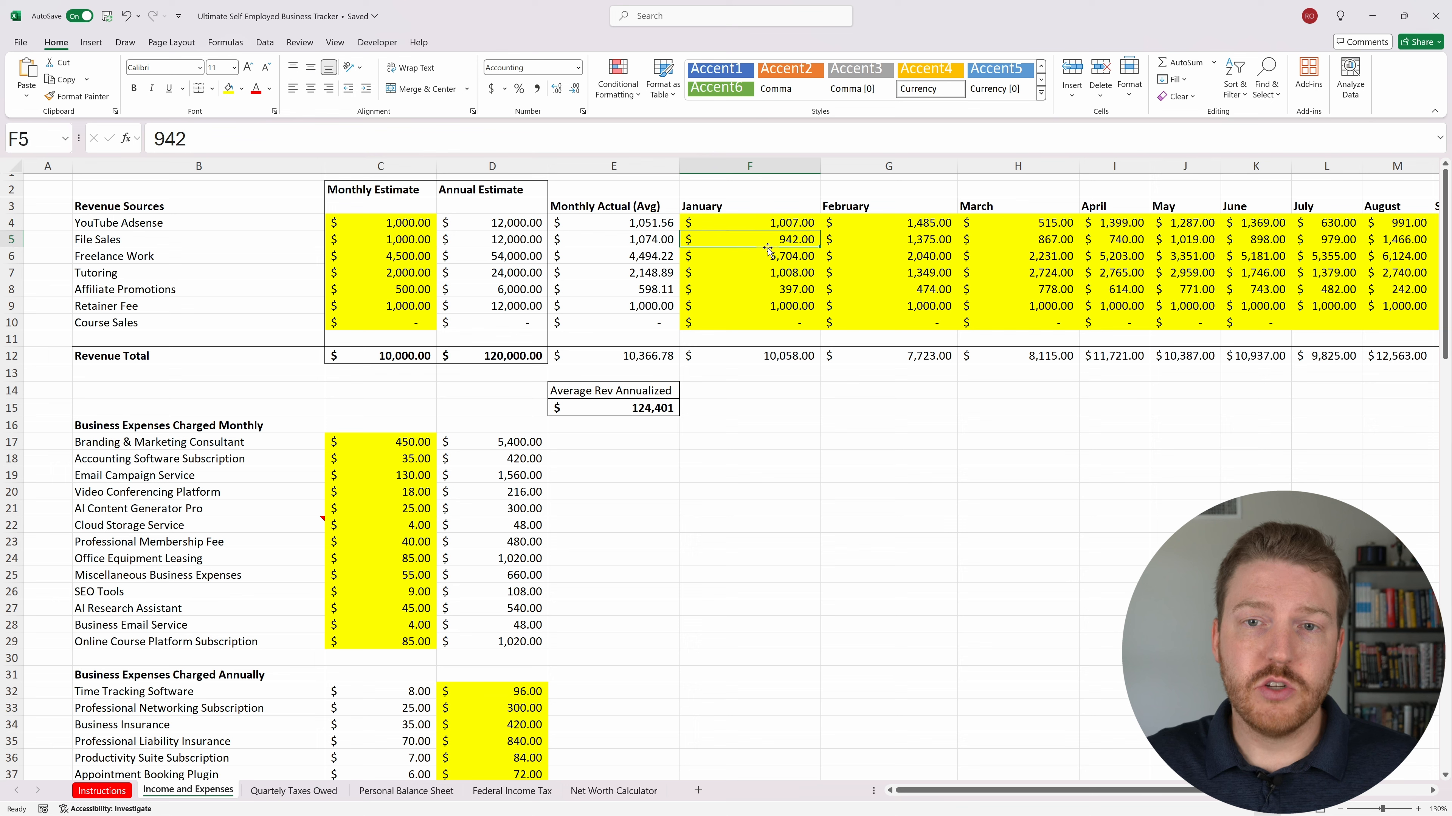
click(763, 255)
click(765, 272)
click(764, 287)
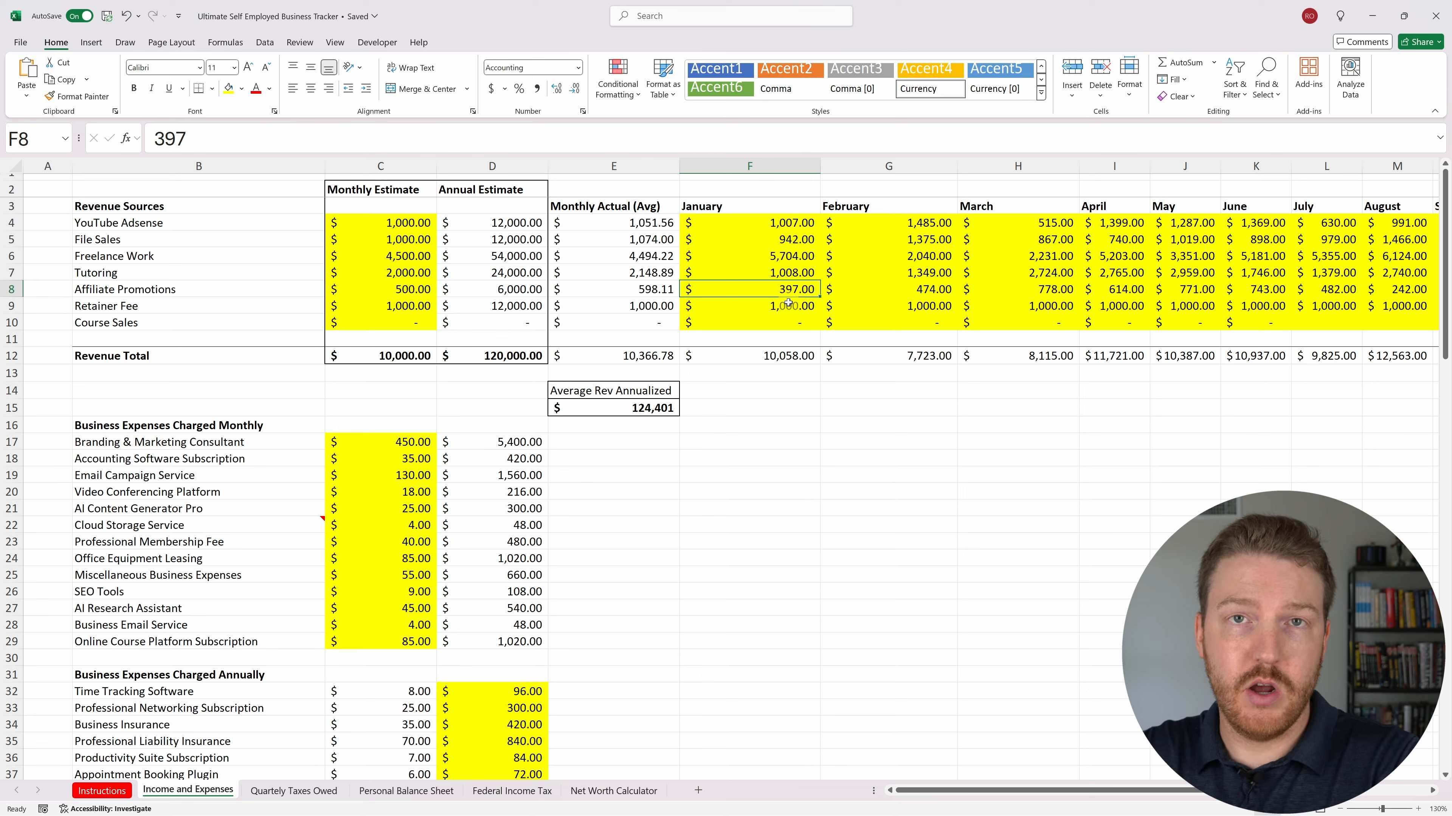
Inspect the SUM formulas of the January and February revenue totals and highlight the February column down to its total.
click(794, 351)
click(399, 135)
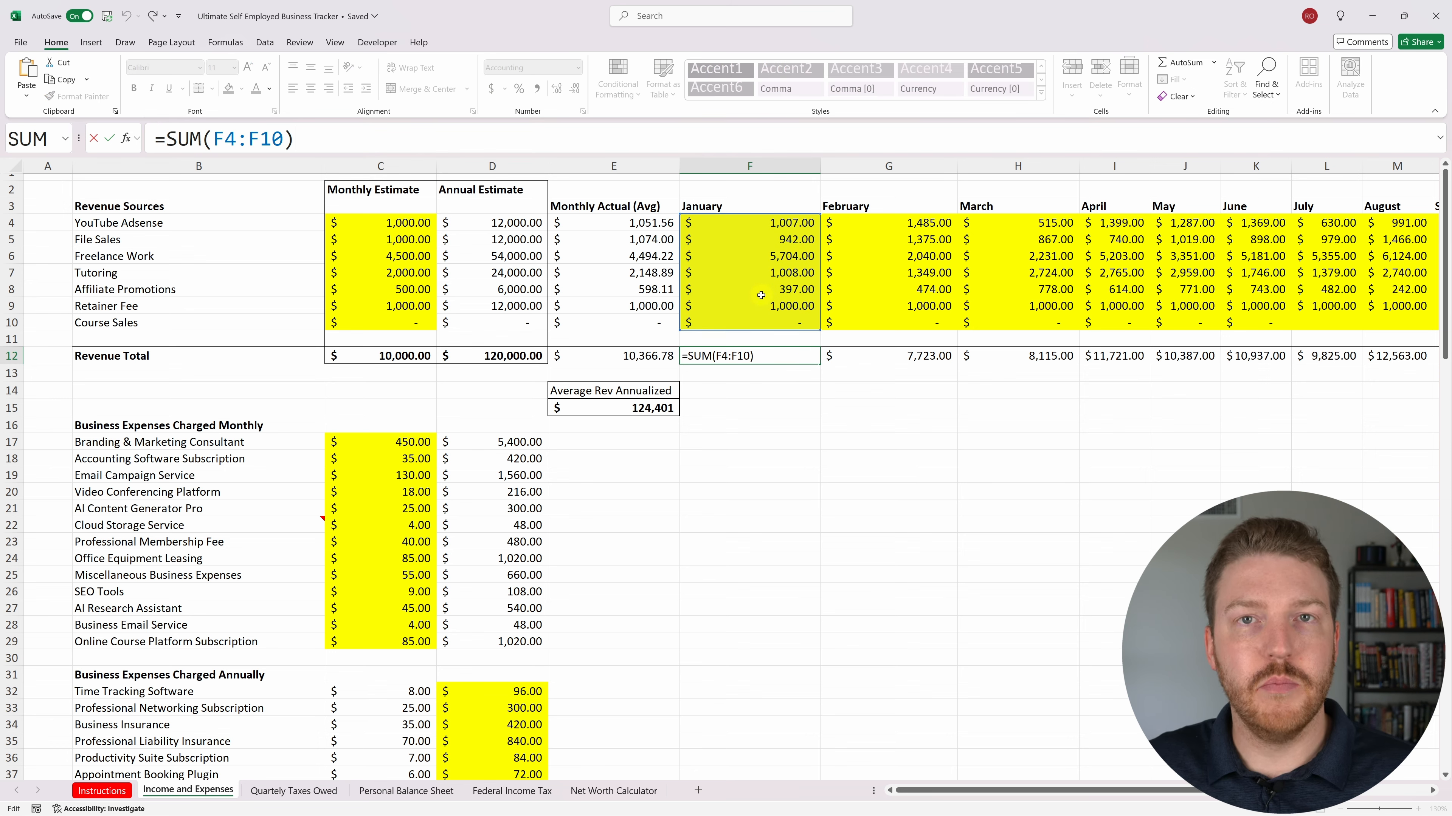
key(Return)
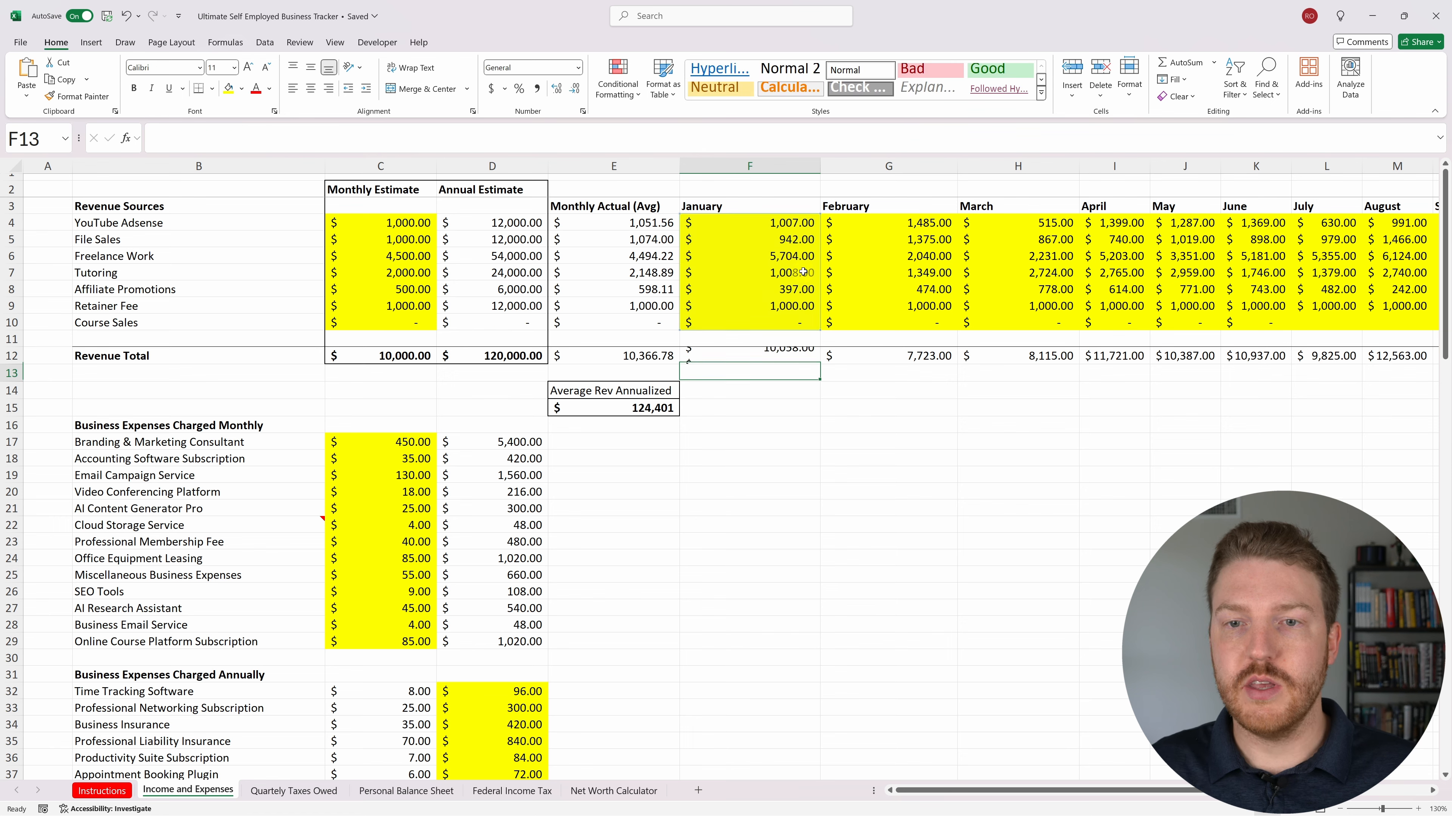
click(794, 357)
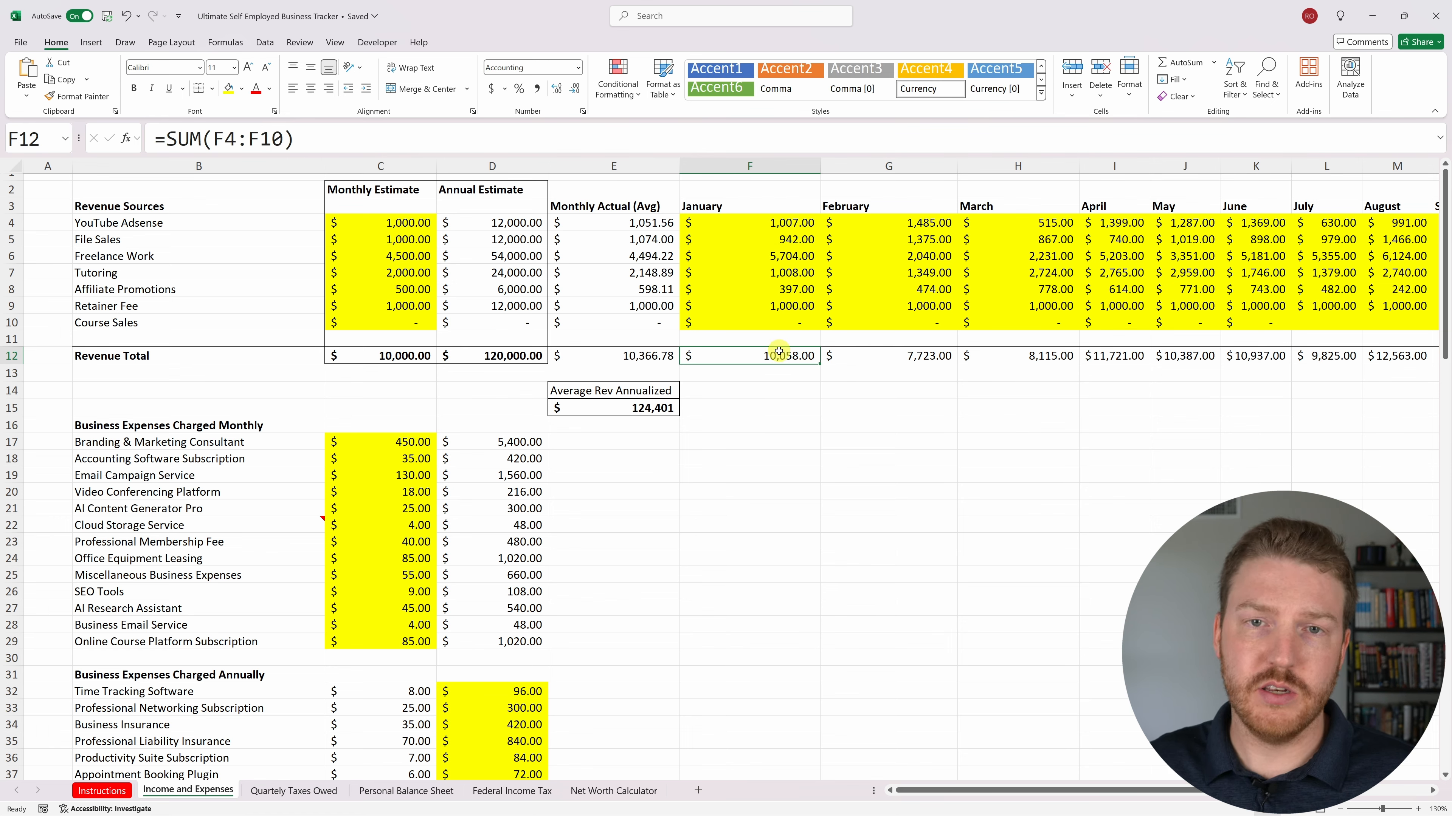
click(908, 358)
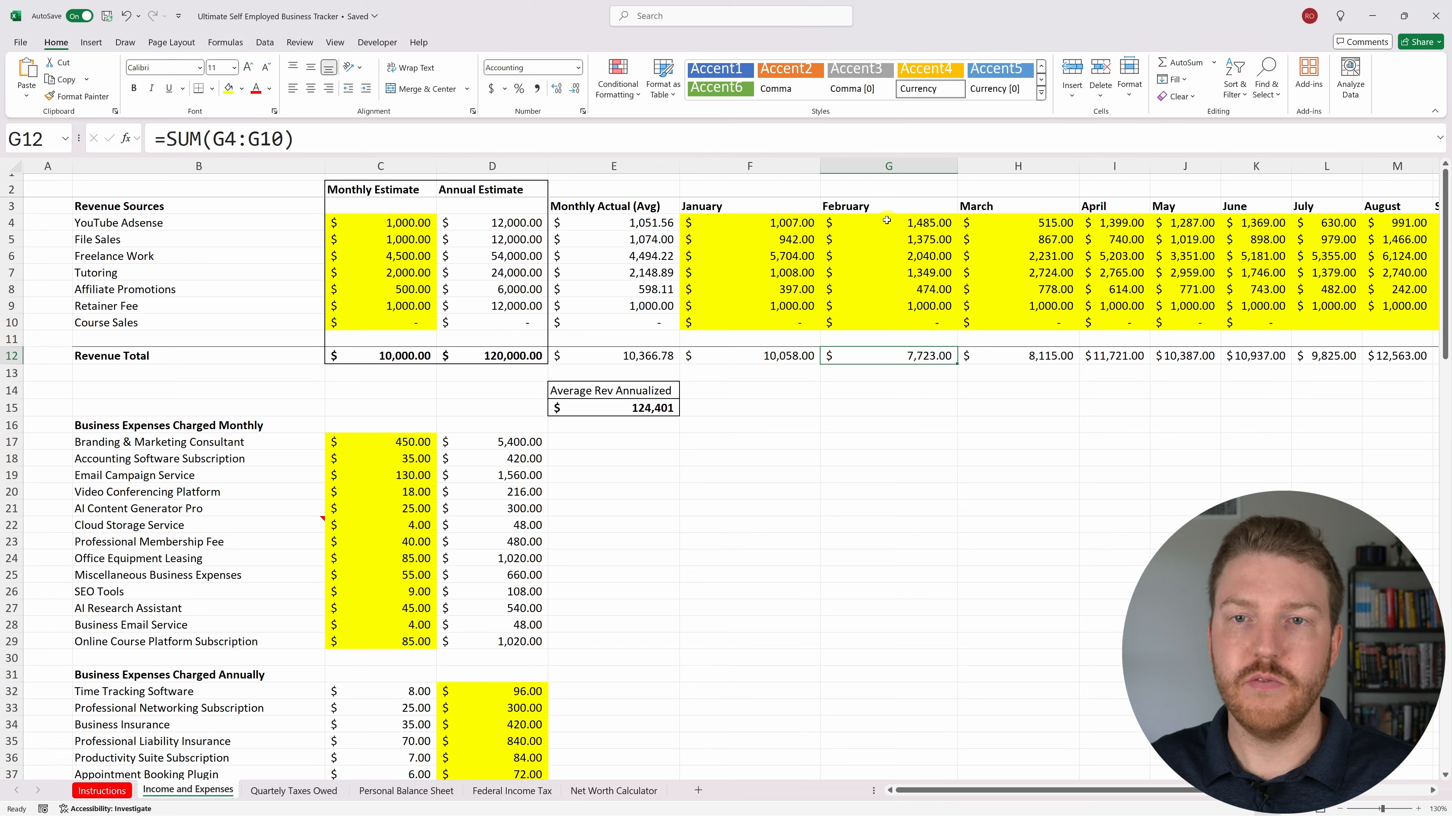
drag(889, 206, 909, 358)
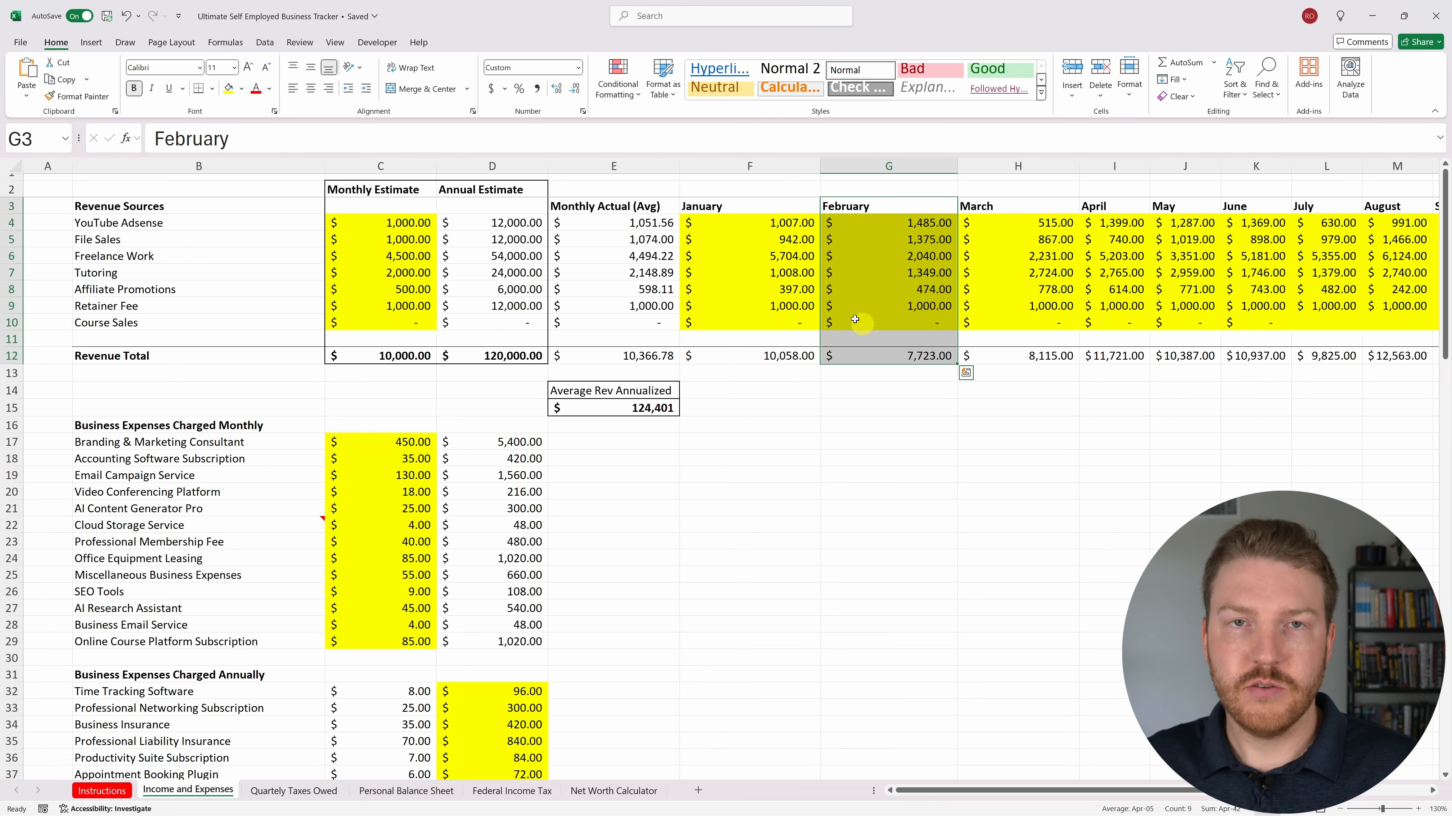
Inspect the YouTube Adsense monthly actual AVERAGE formula and the January through December range it covers.
click(637, 224)
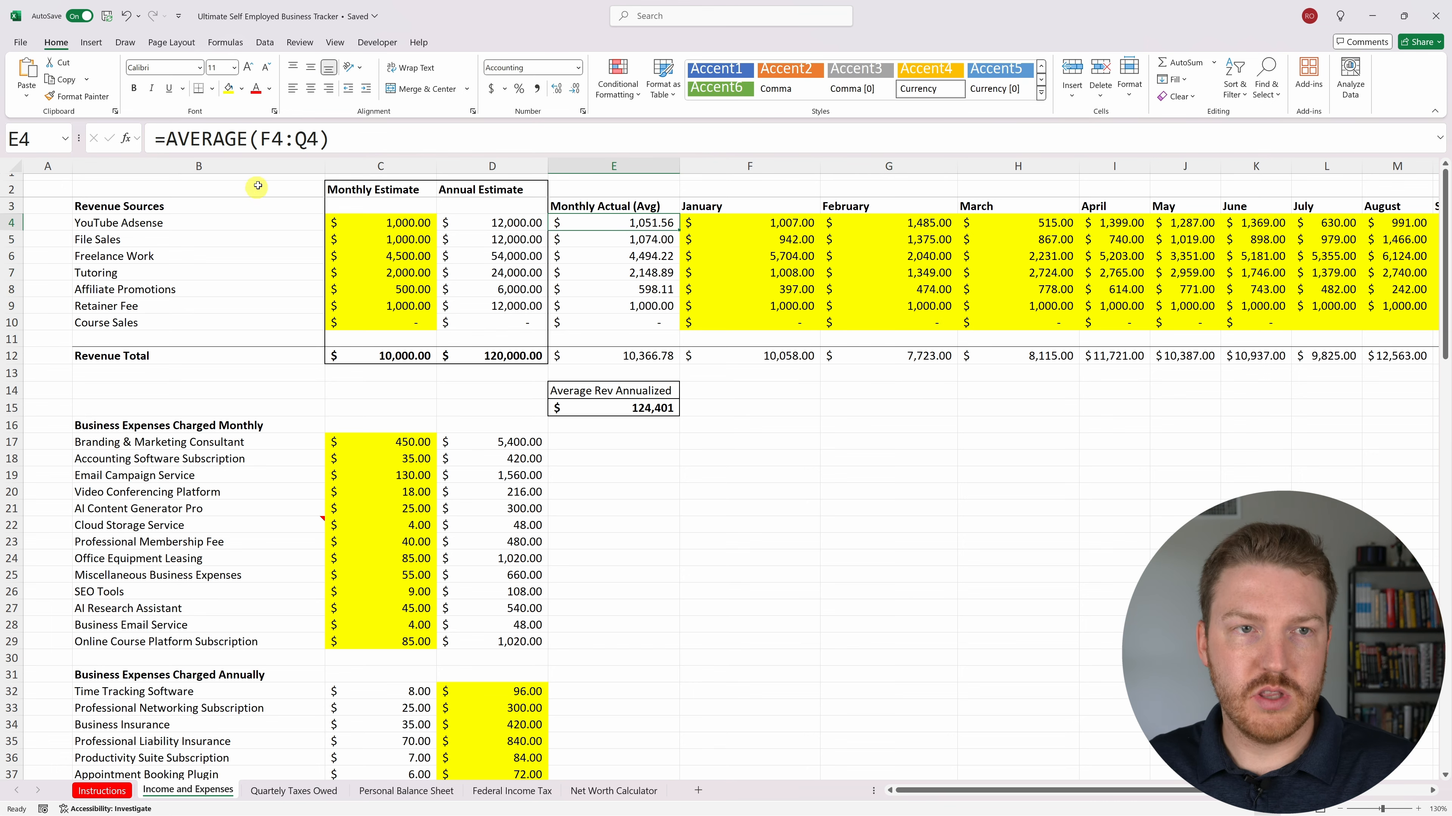
click(379, 143)
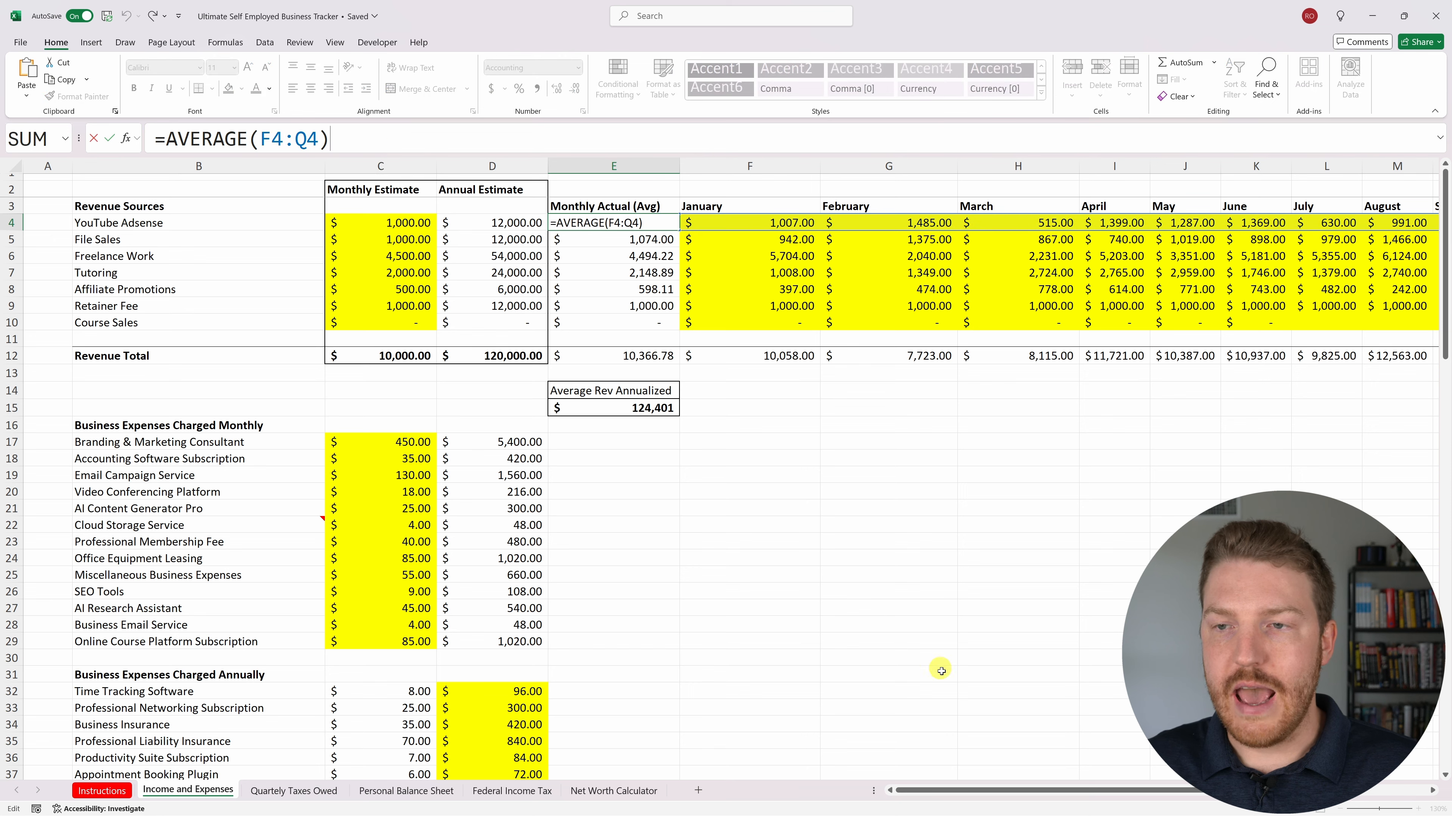
drag(1038, 795, 1138, 789)
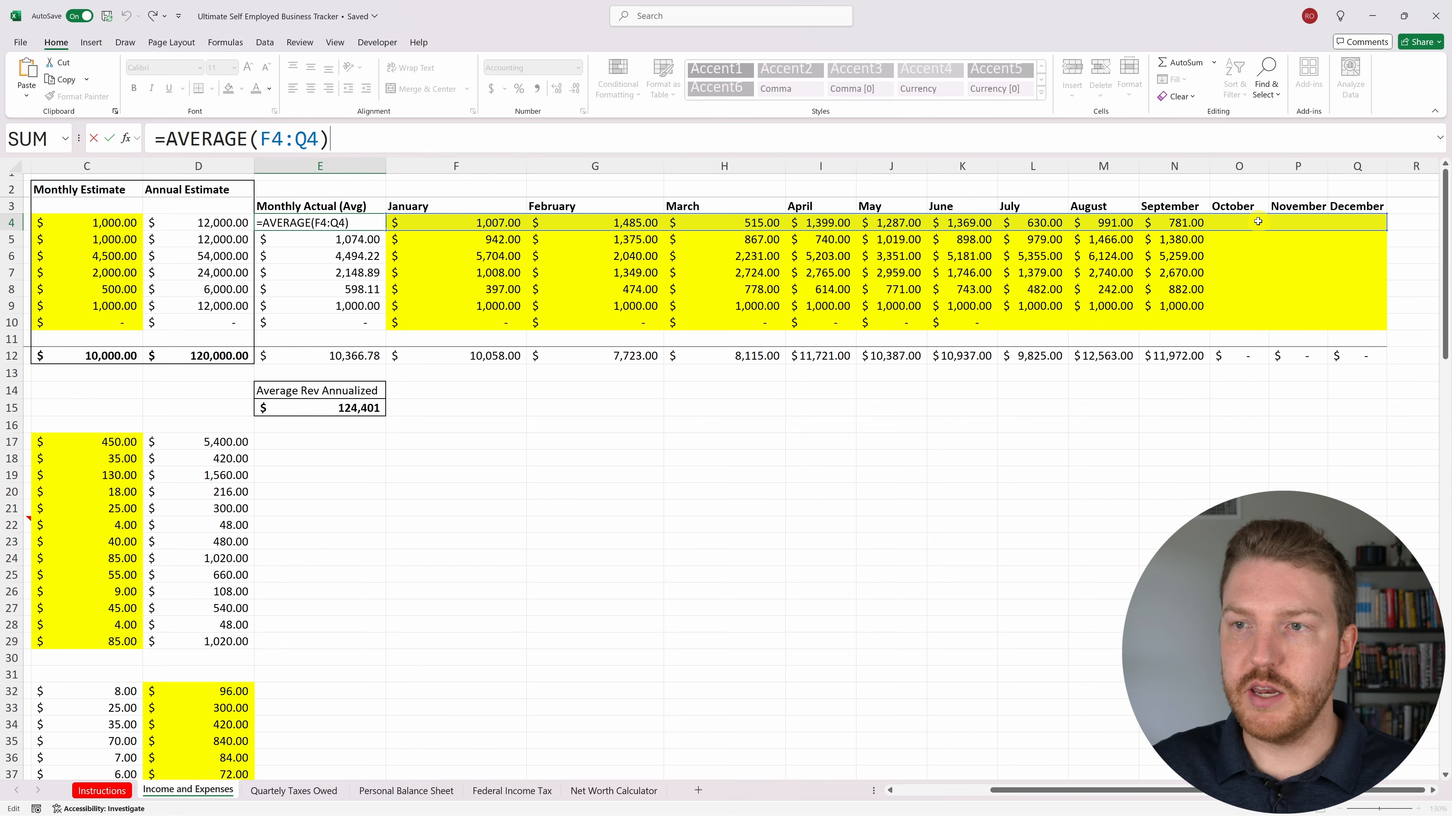
key(Return)
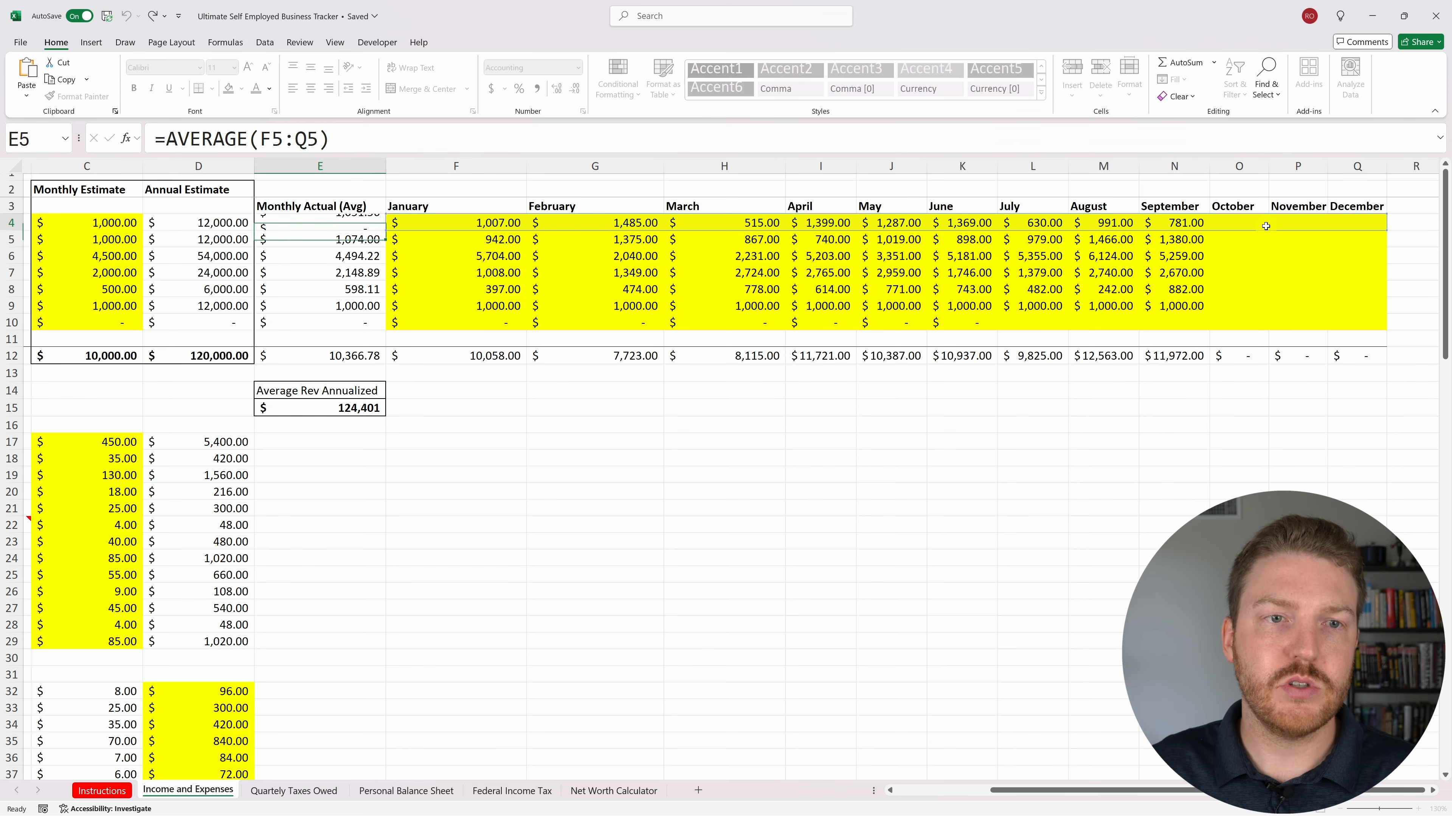
drag(1079, 789, 972, 781)
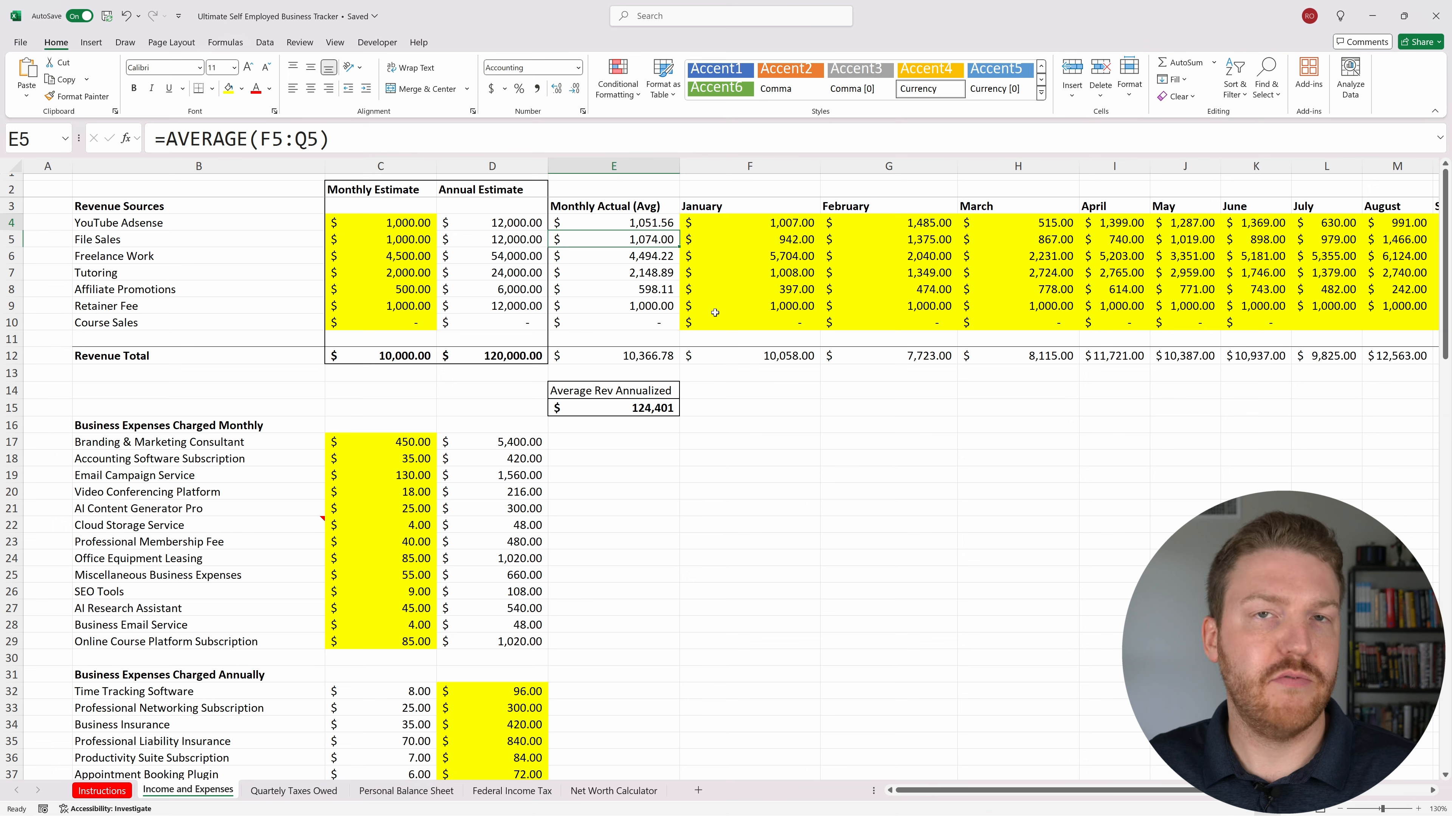
Examine the AVERAGEIF formula of the monthly actual revenue total and its referenced totals through December.
click(626, 356)
click(553, 139)
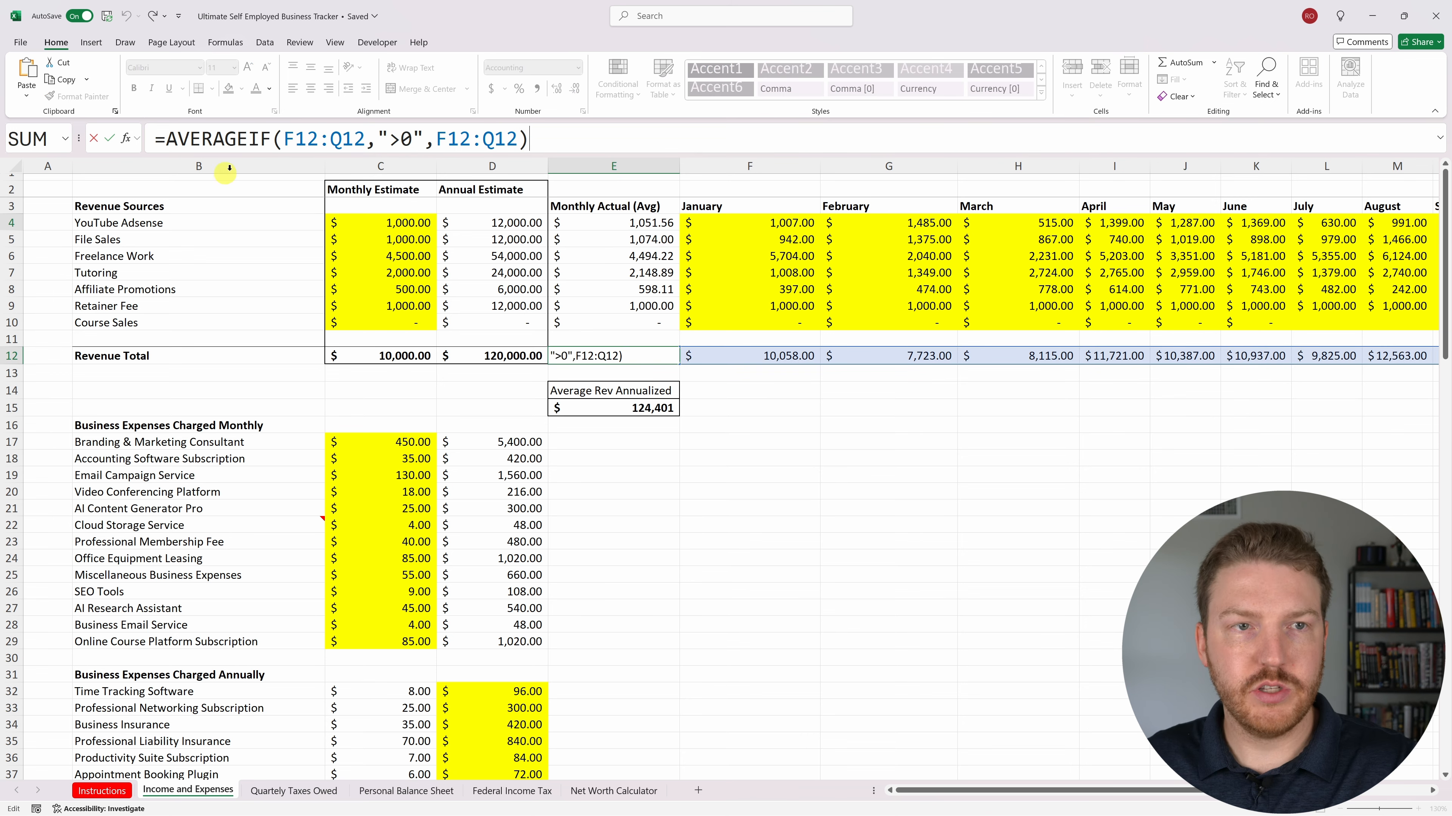
click(281, 139)
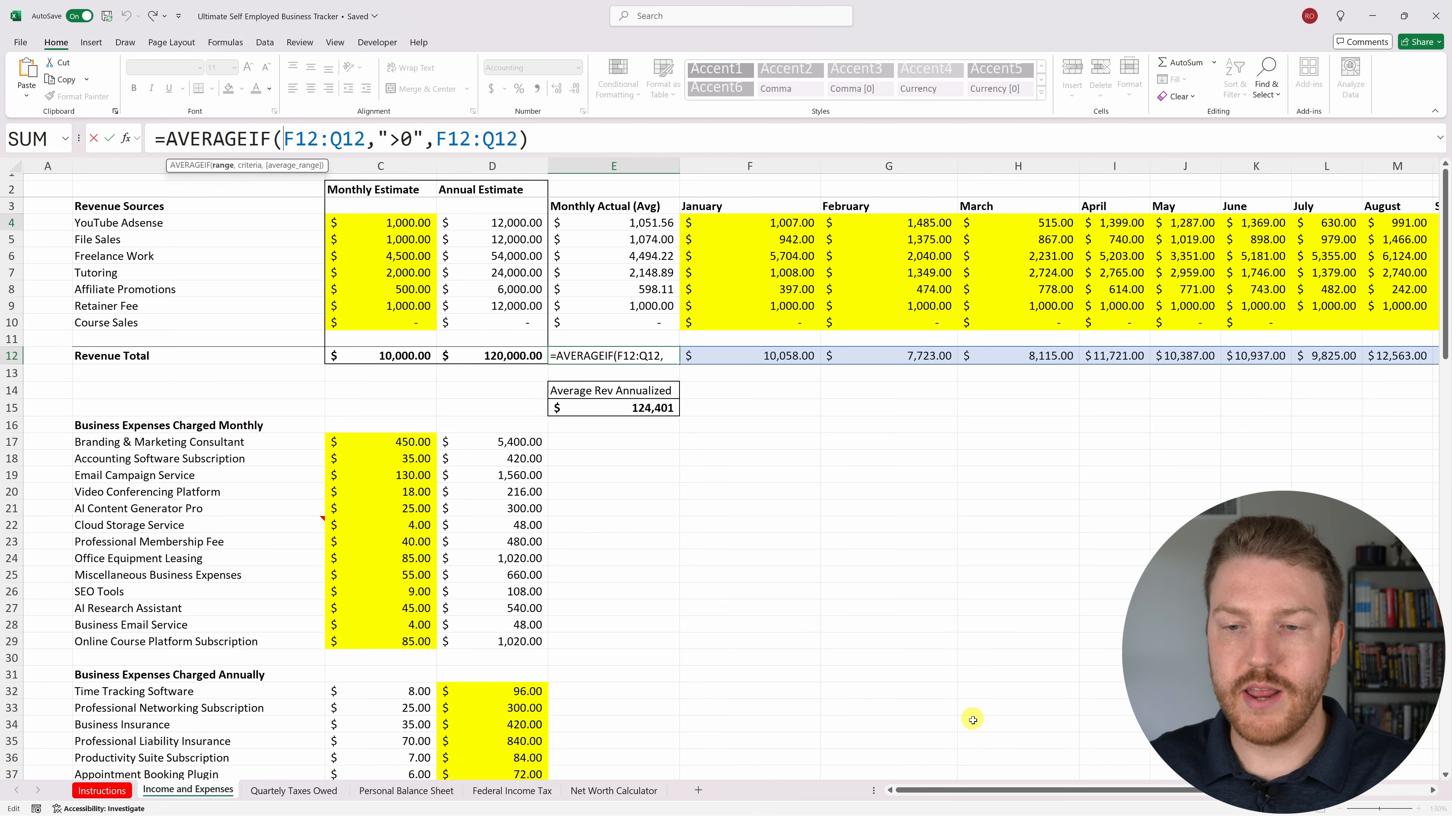
drag(1002, 795, 1099, 798)
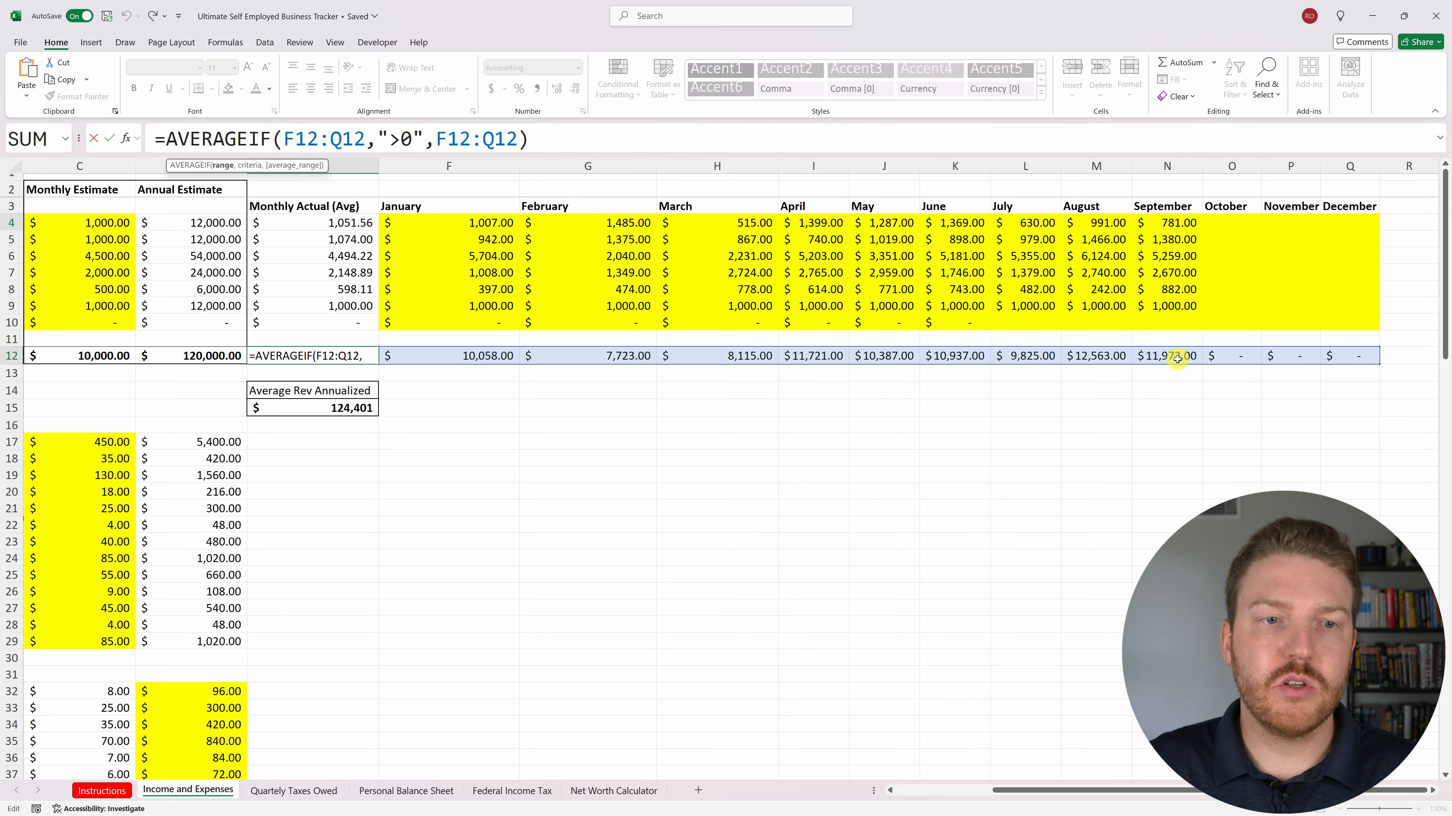
key(Return)
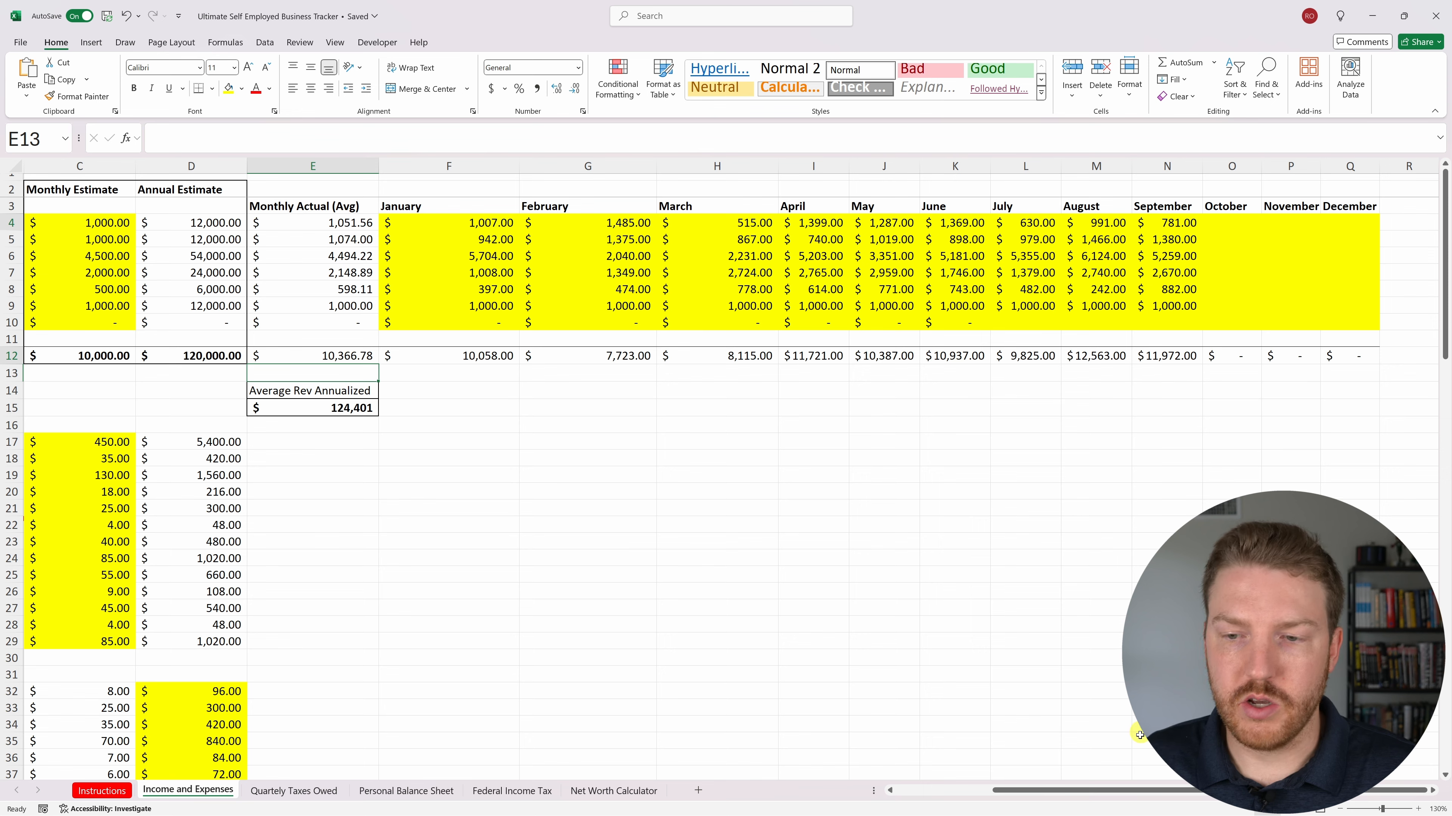
drag(1136, 795, 1038, 794)
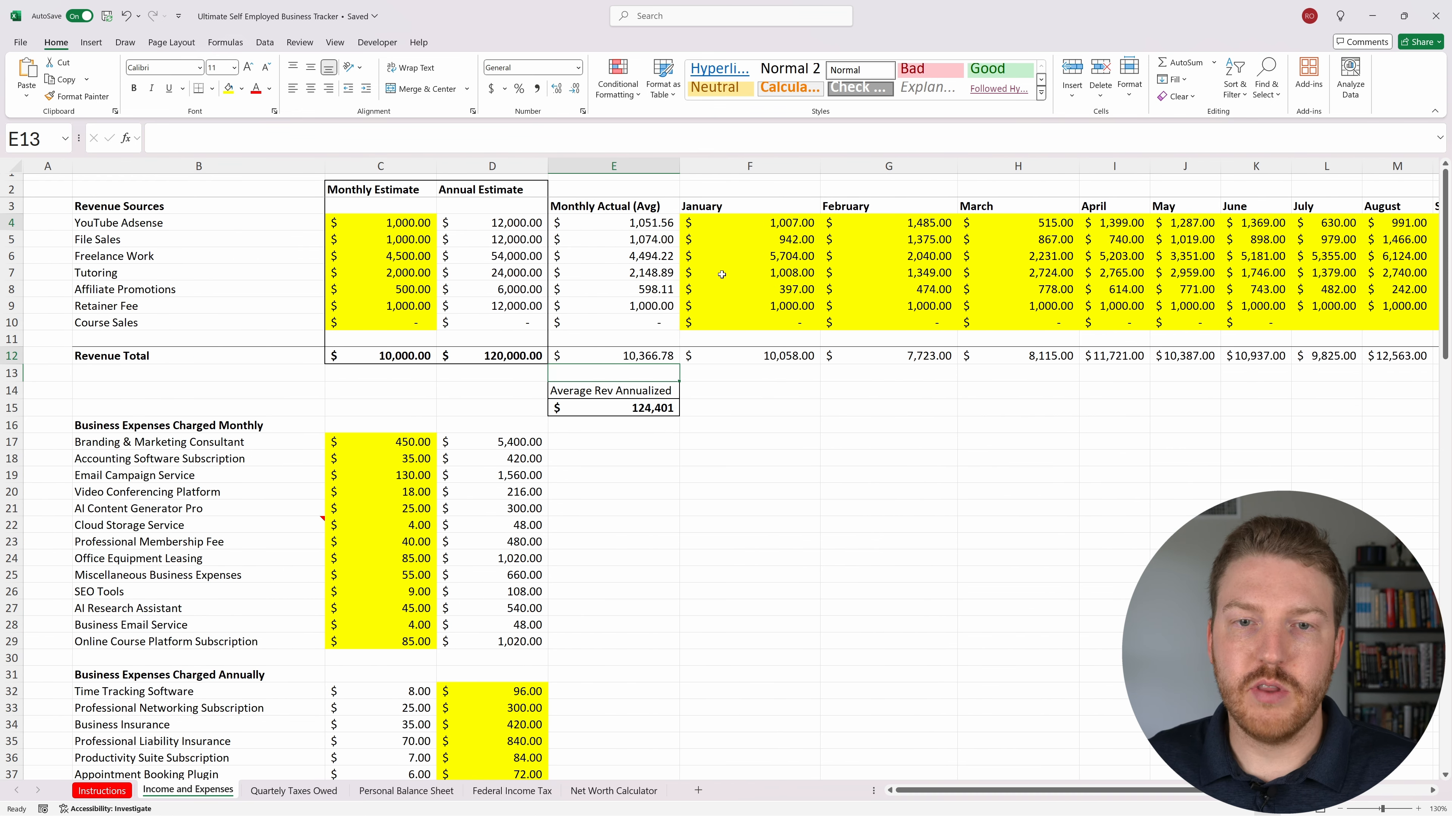
Compare the revenue section's Monthly Estimate and Monthly Actual (Avg) columns by highlighting each down to the Revenue Total.
click(633, 350)
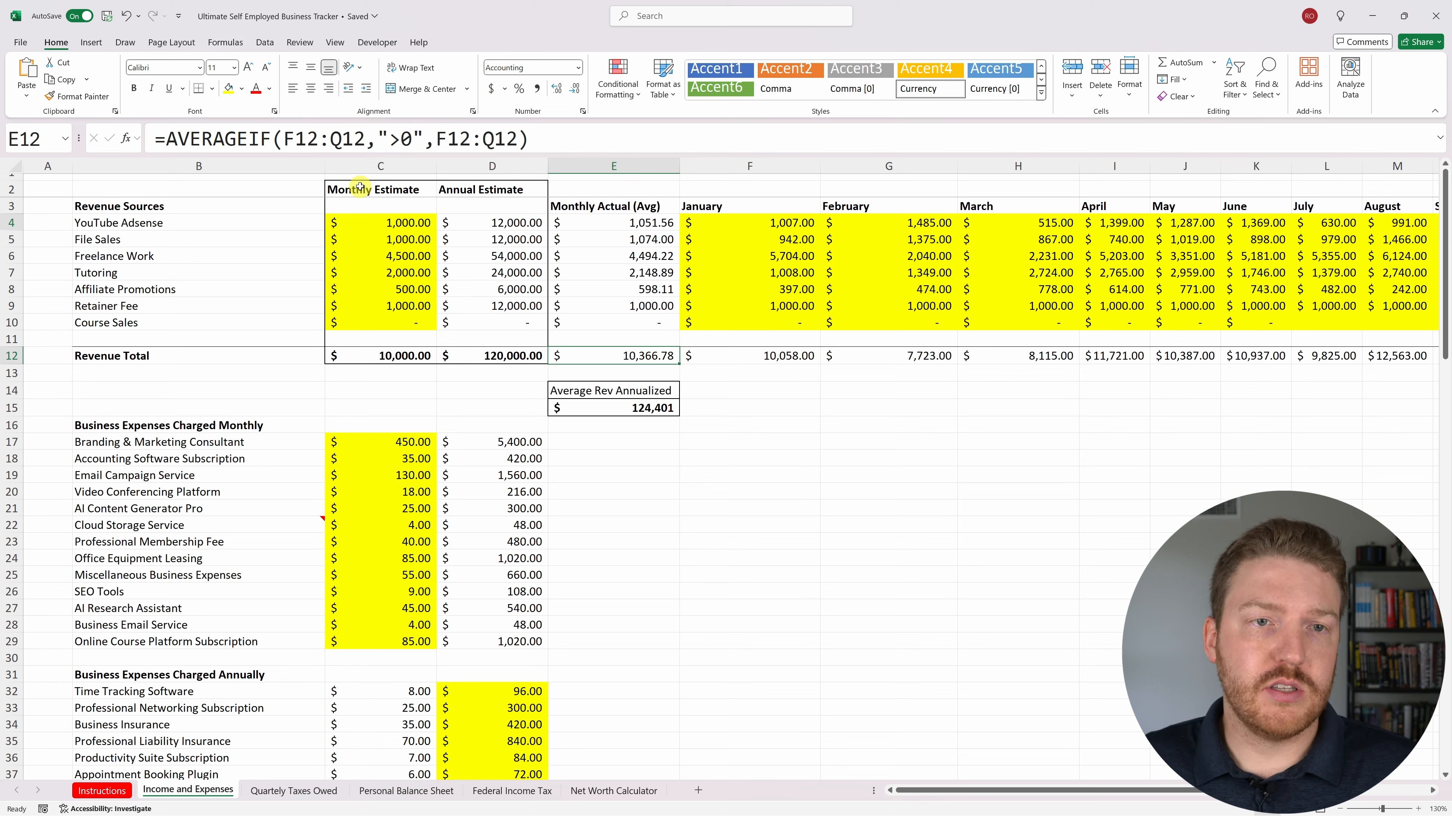
drag(361, 185, 387, 352)
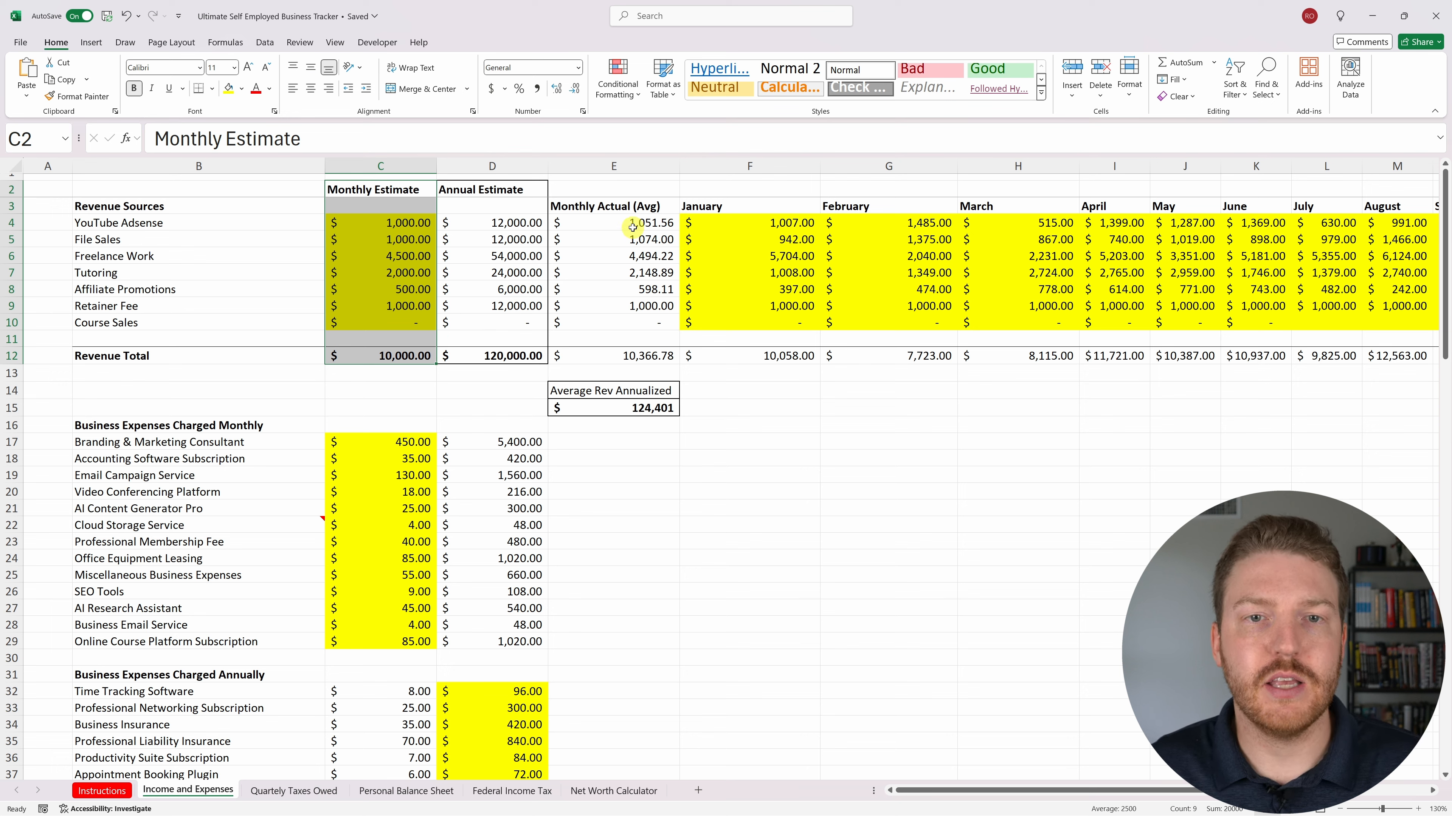
drag(634, 227, 655, 359)
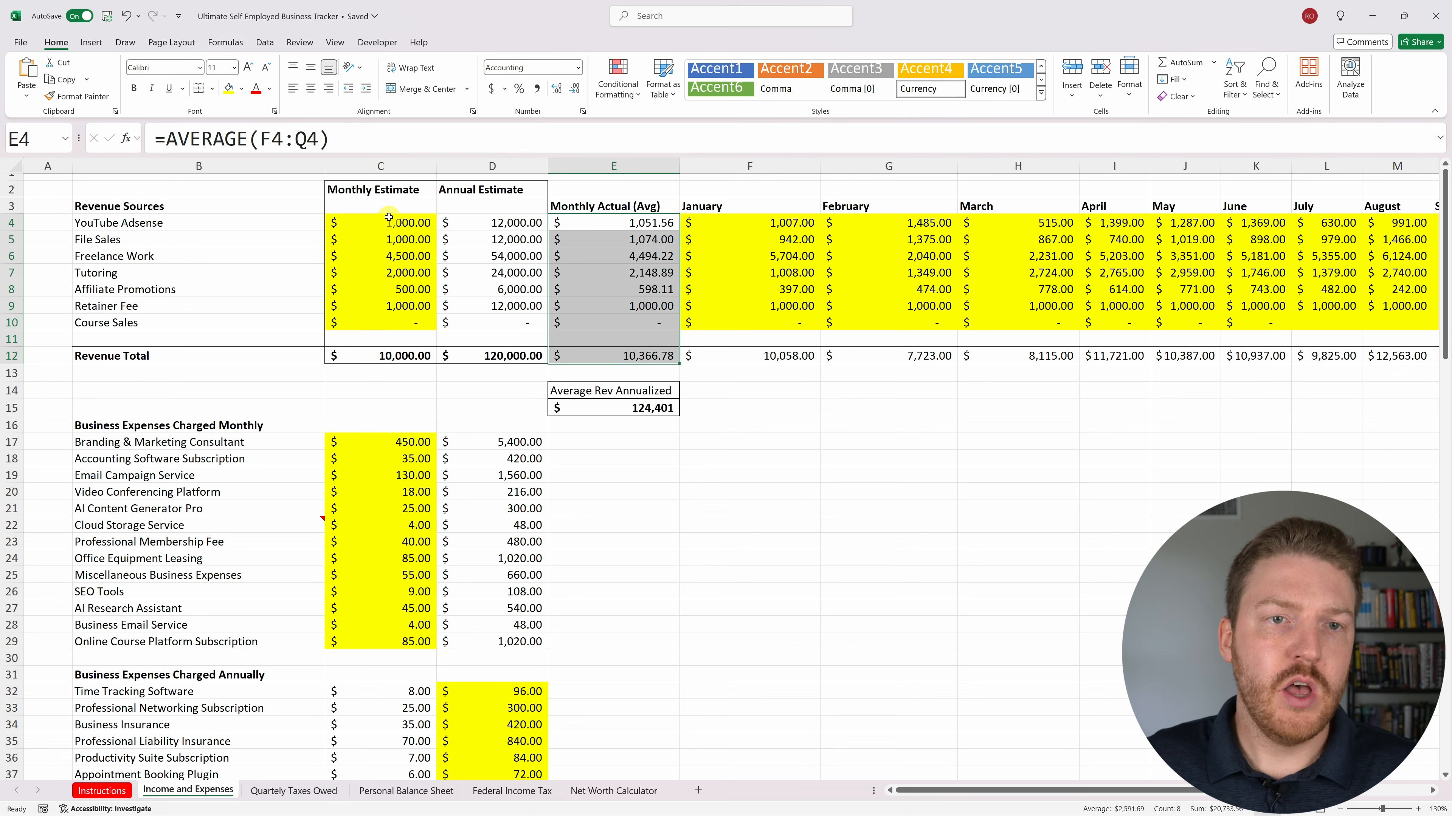
Remove the yellow fill from the revenue monthly estimates in C4:C10.
drag(389, 223, 390, 322)
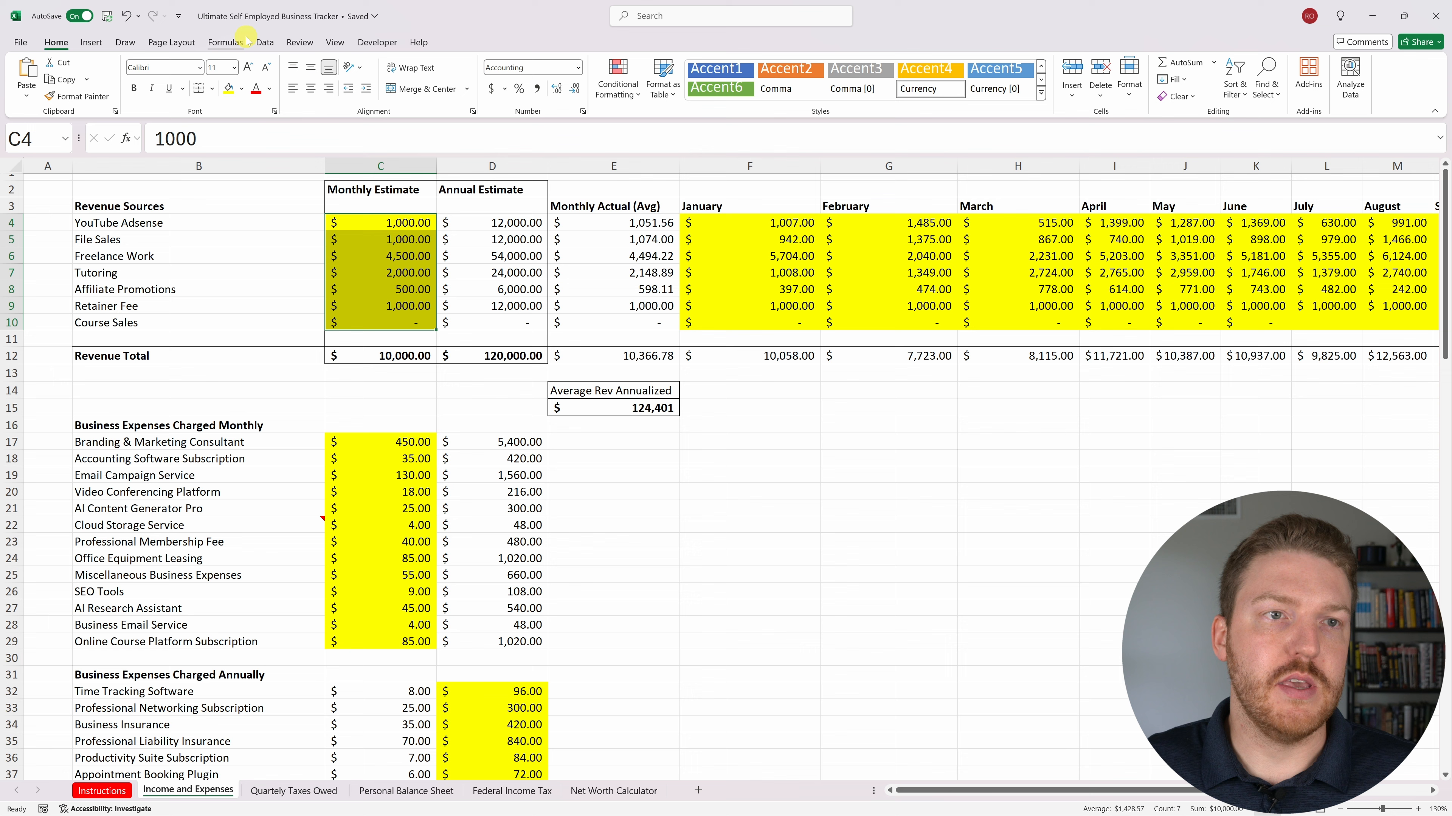
click(242, 88)
click(255, 239)
Link the YouTube Adsense monthly estimate to its actual average with =E4, and copy the formula down through Course Sales.
click(383, 223)
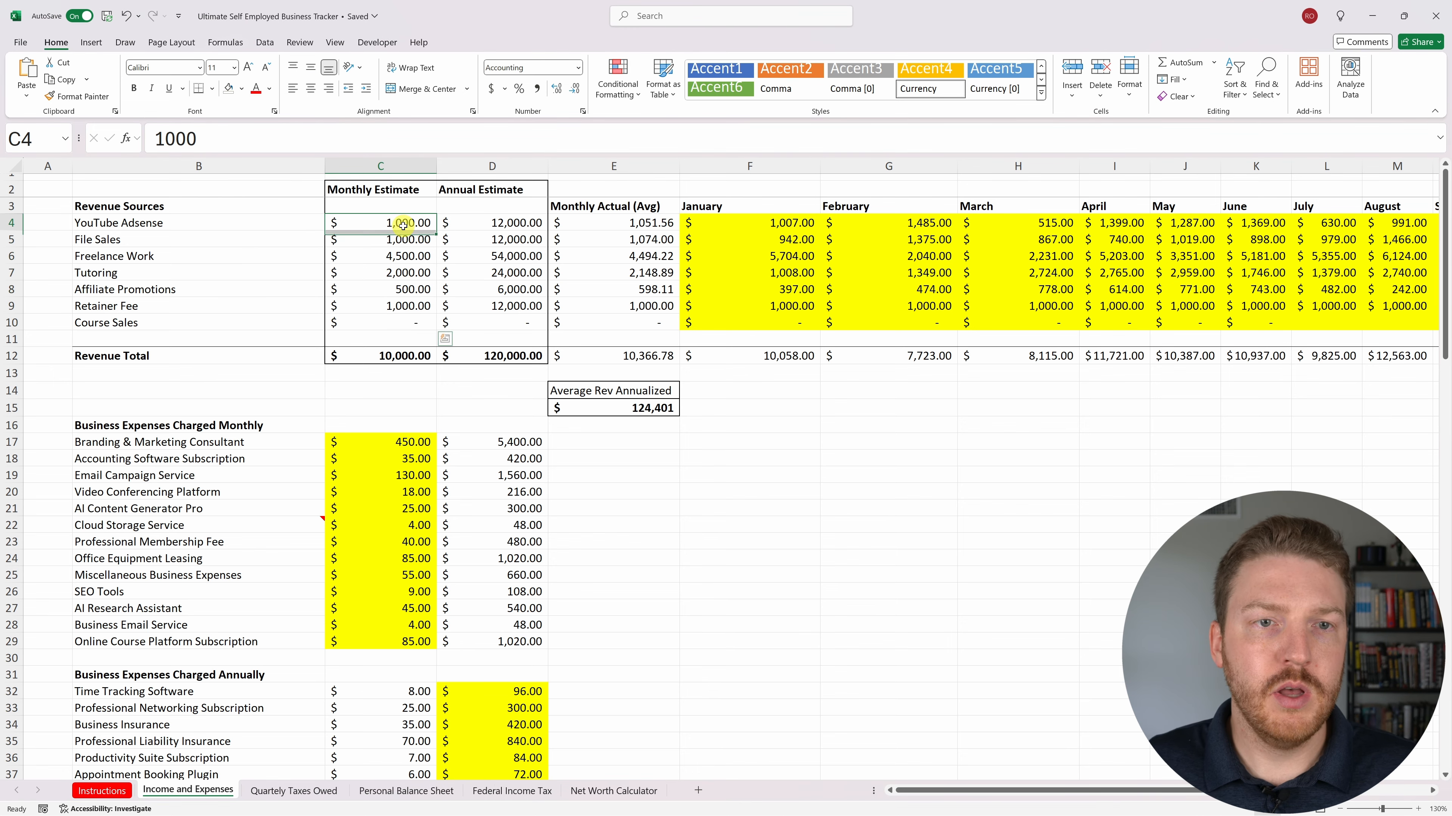
text(=)
click(641, 222)
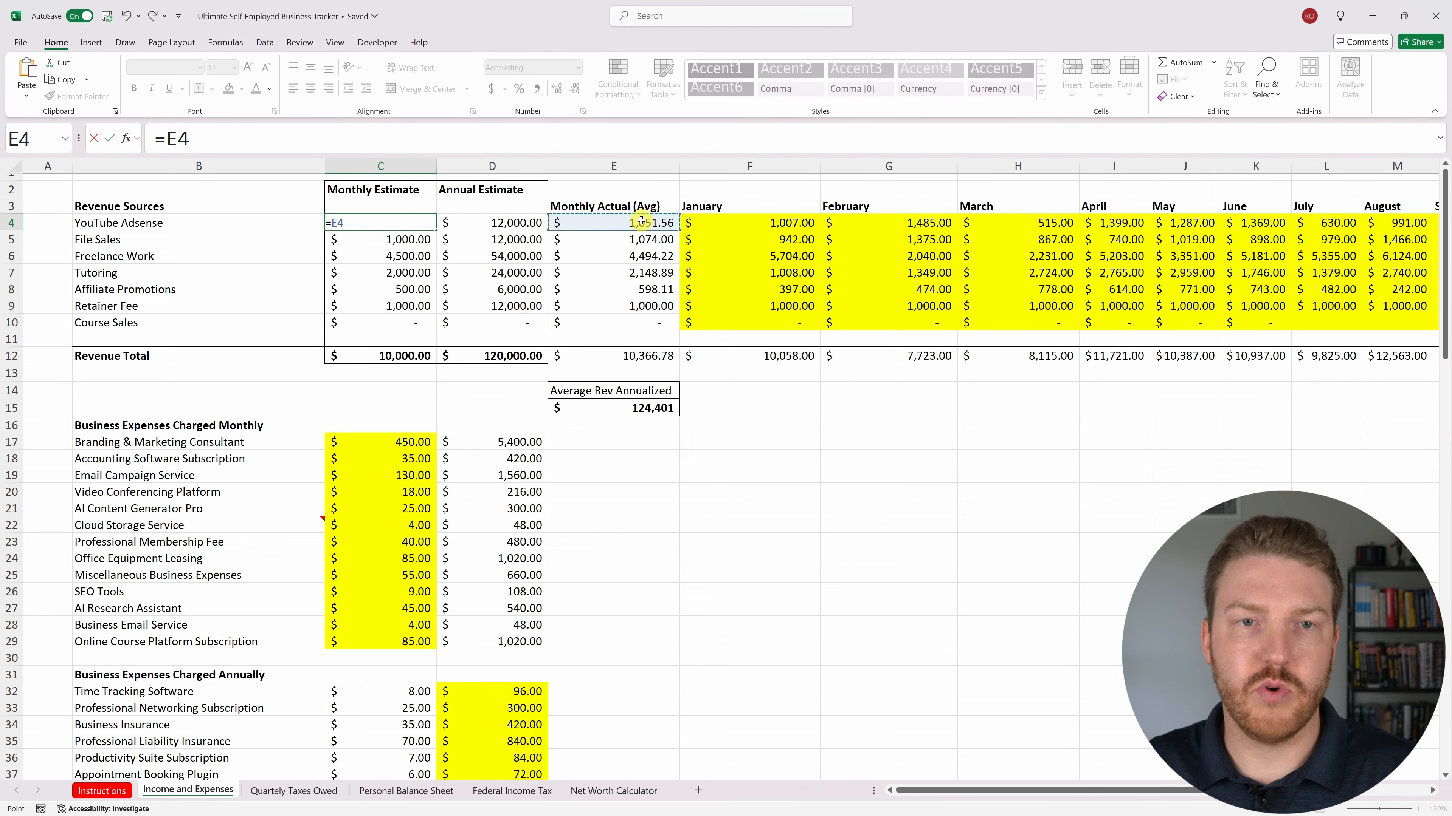
key(Return)
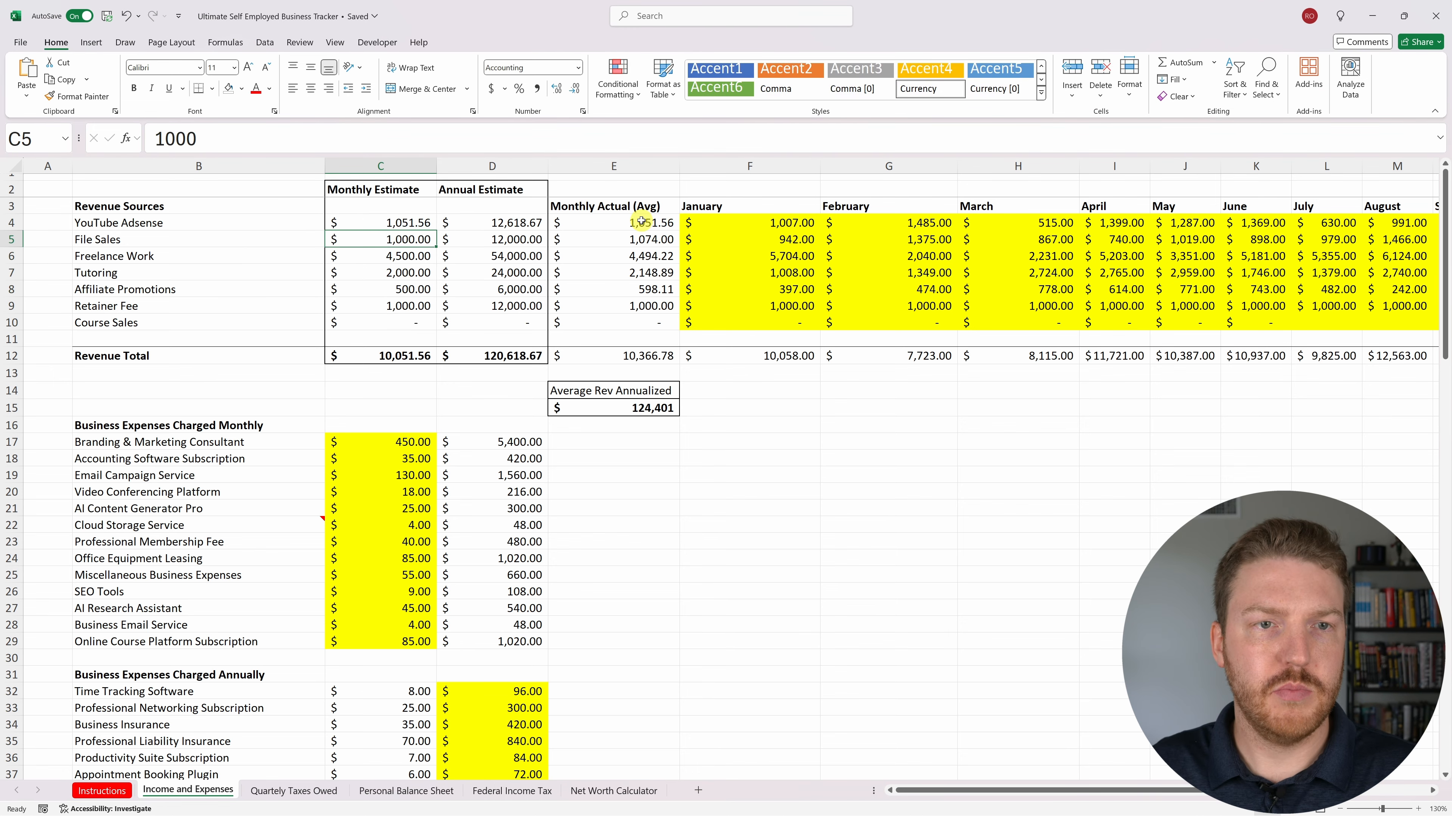
click(425, 224)
drag(436, 240, 426, 330)
click(410, 260)
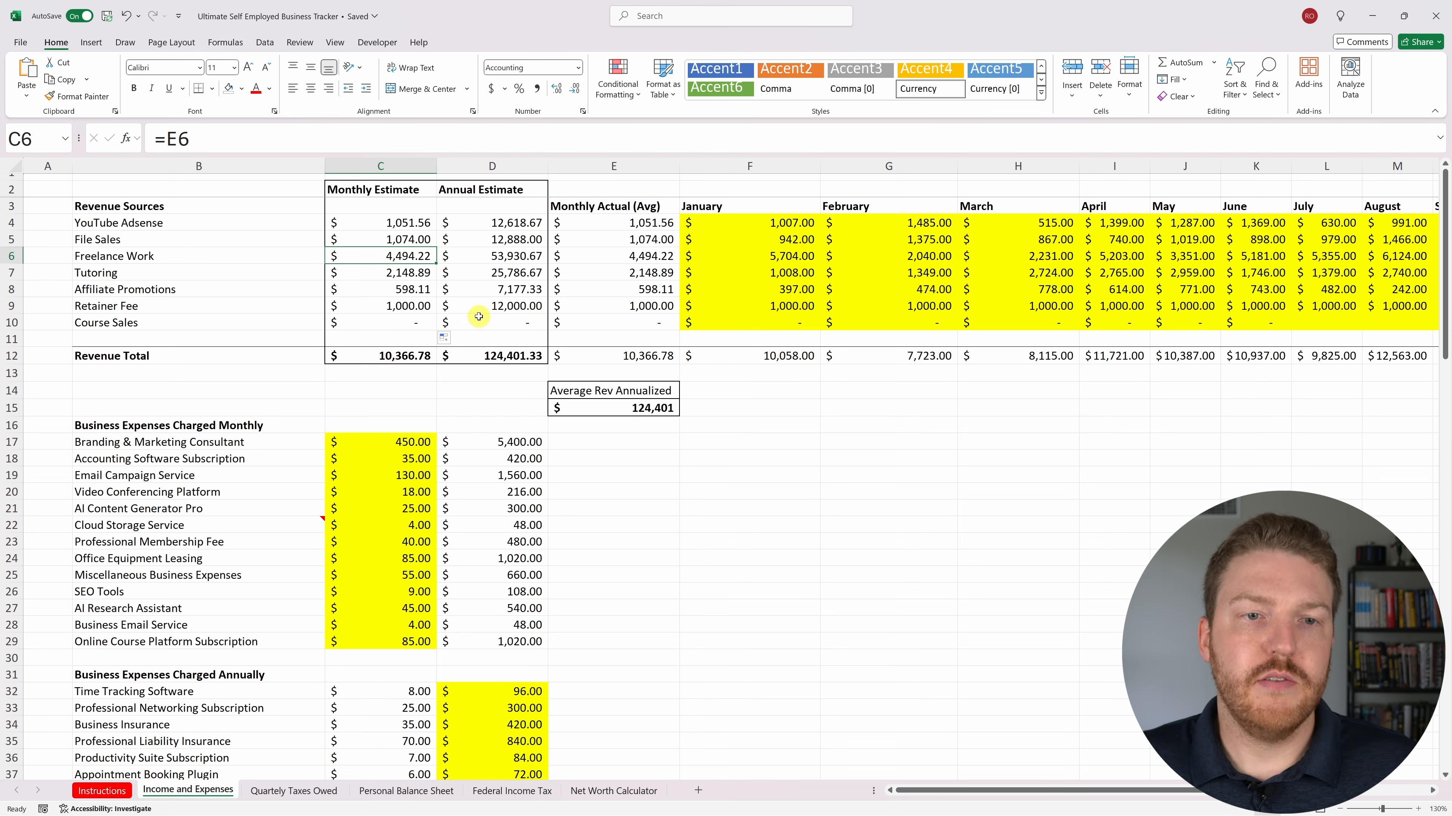
Undo the linked estimate formulas and the fill removal in C4:C10.
key(ctrl+z)
key(ctrl+z)
key(ctrl+z)
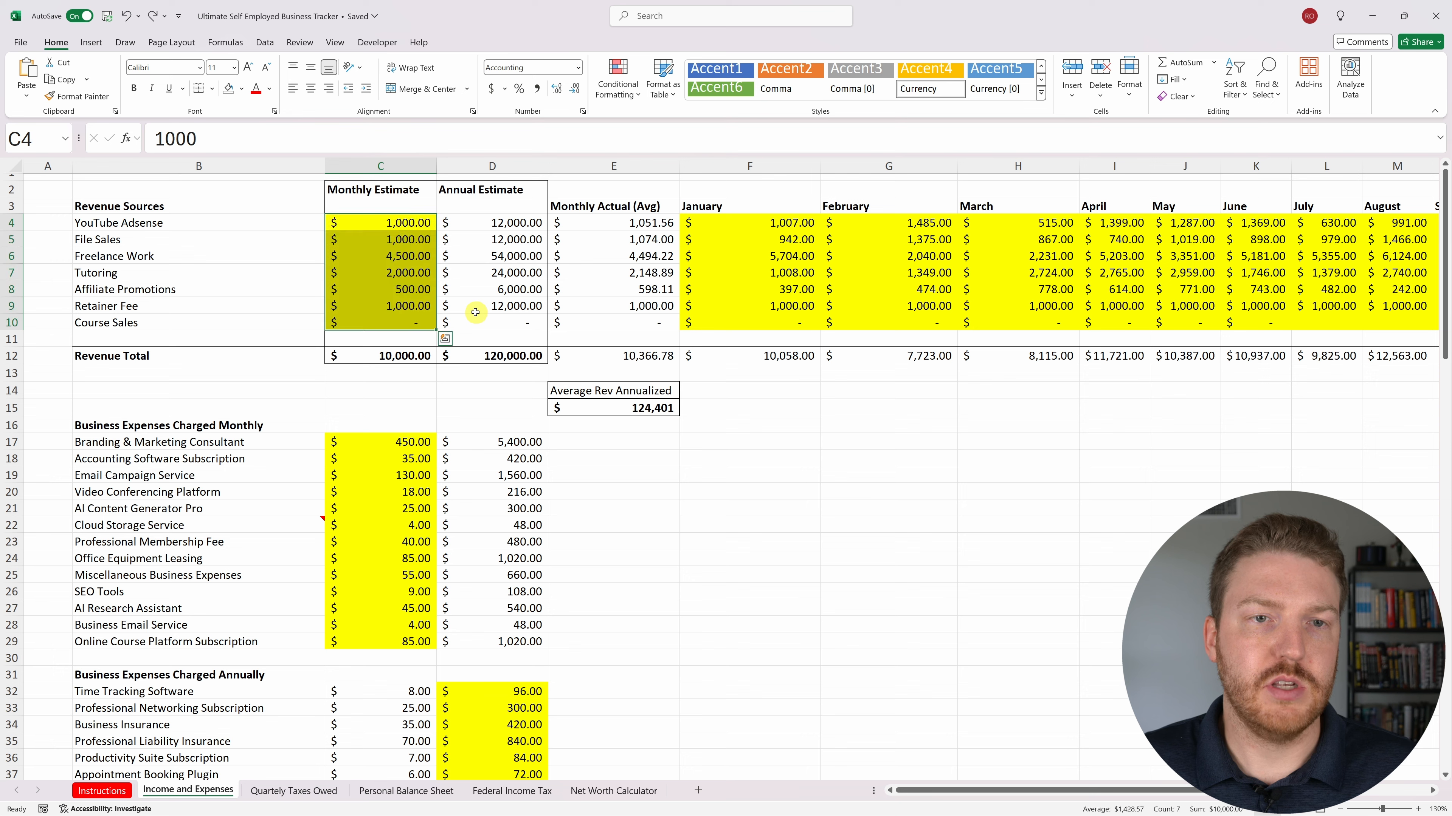
Highlight the revenue Annual Estimate column and inspect the YouTube Adsense annual estimate formula.
click(475, 216)
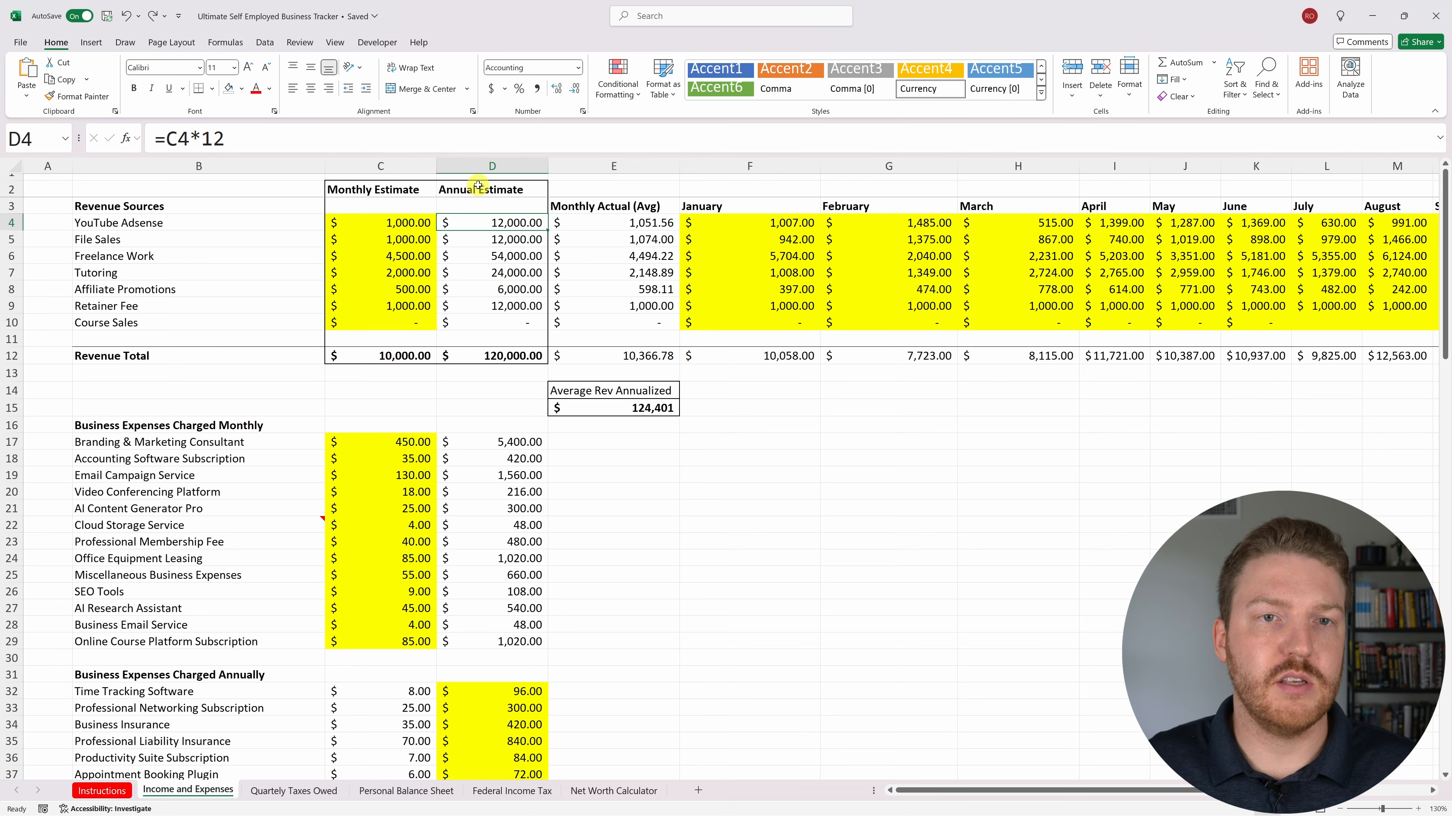
drag(479, 187, 495, 340)
click(502, 222)
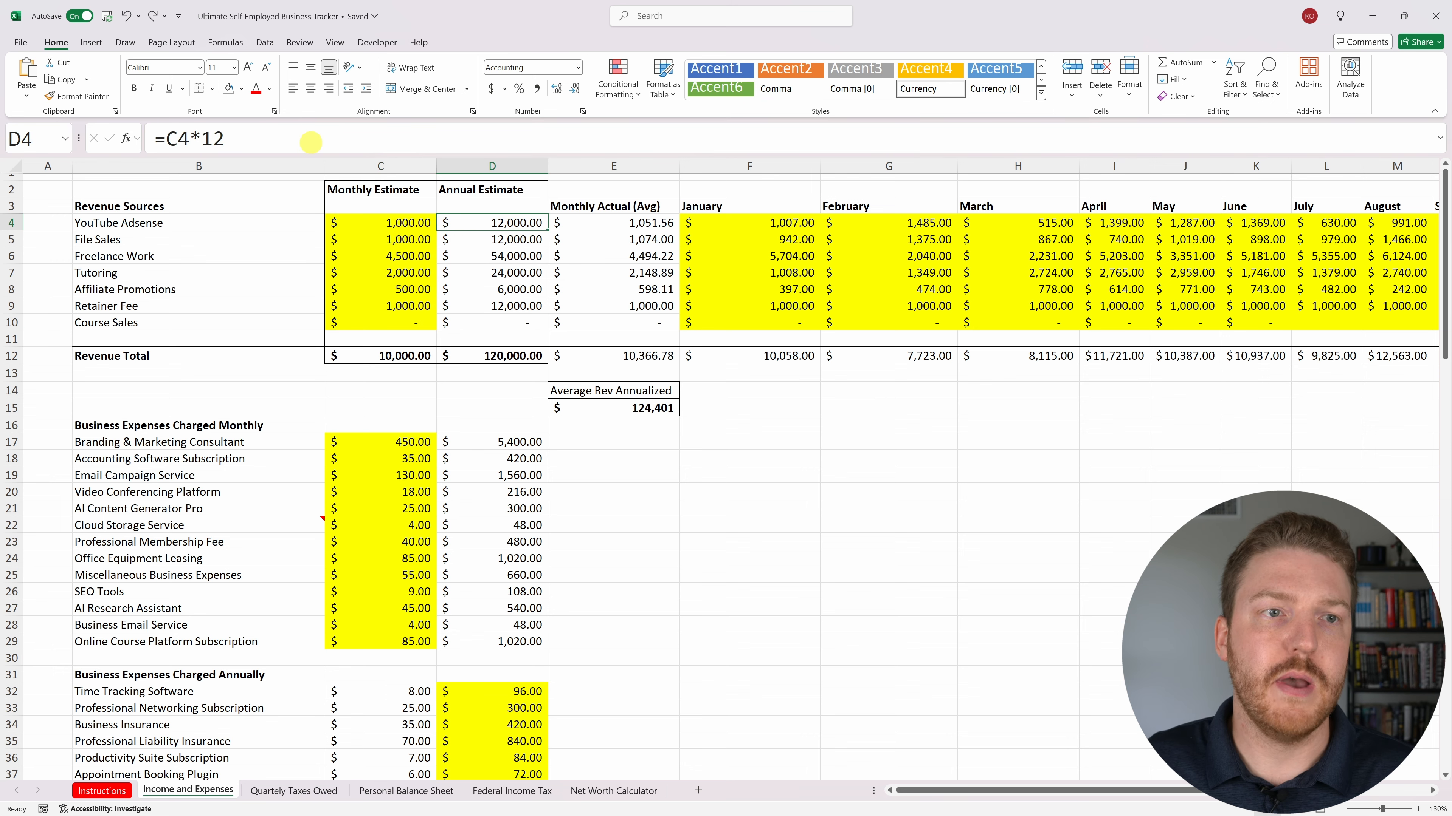
click(311, 142)
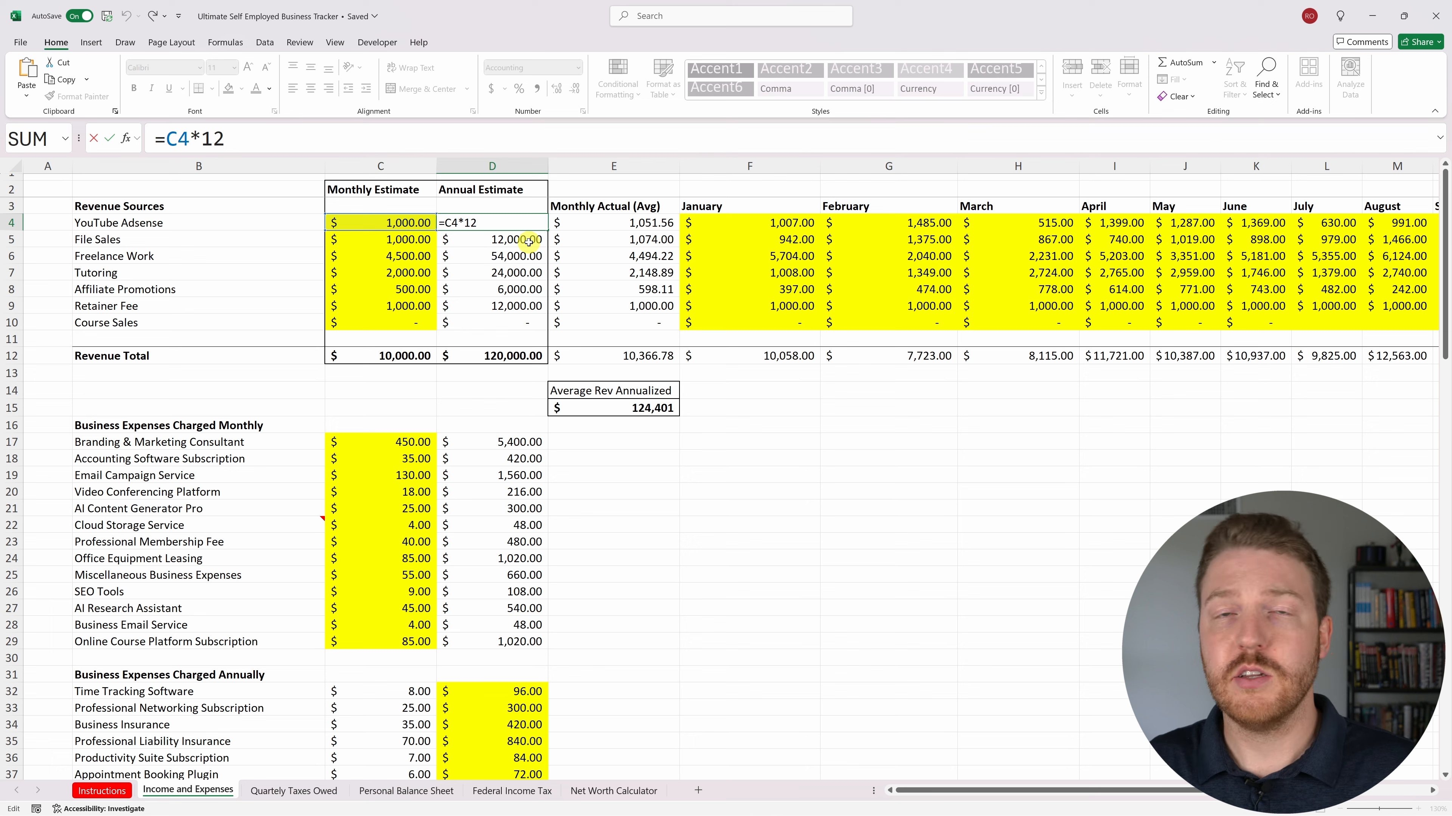
key(Return)
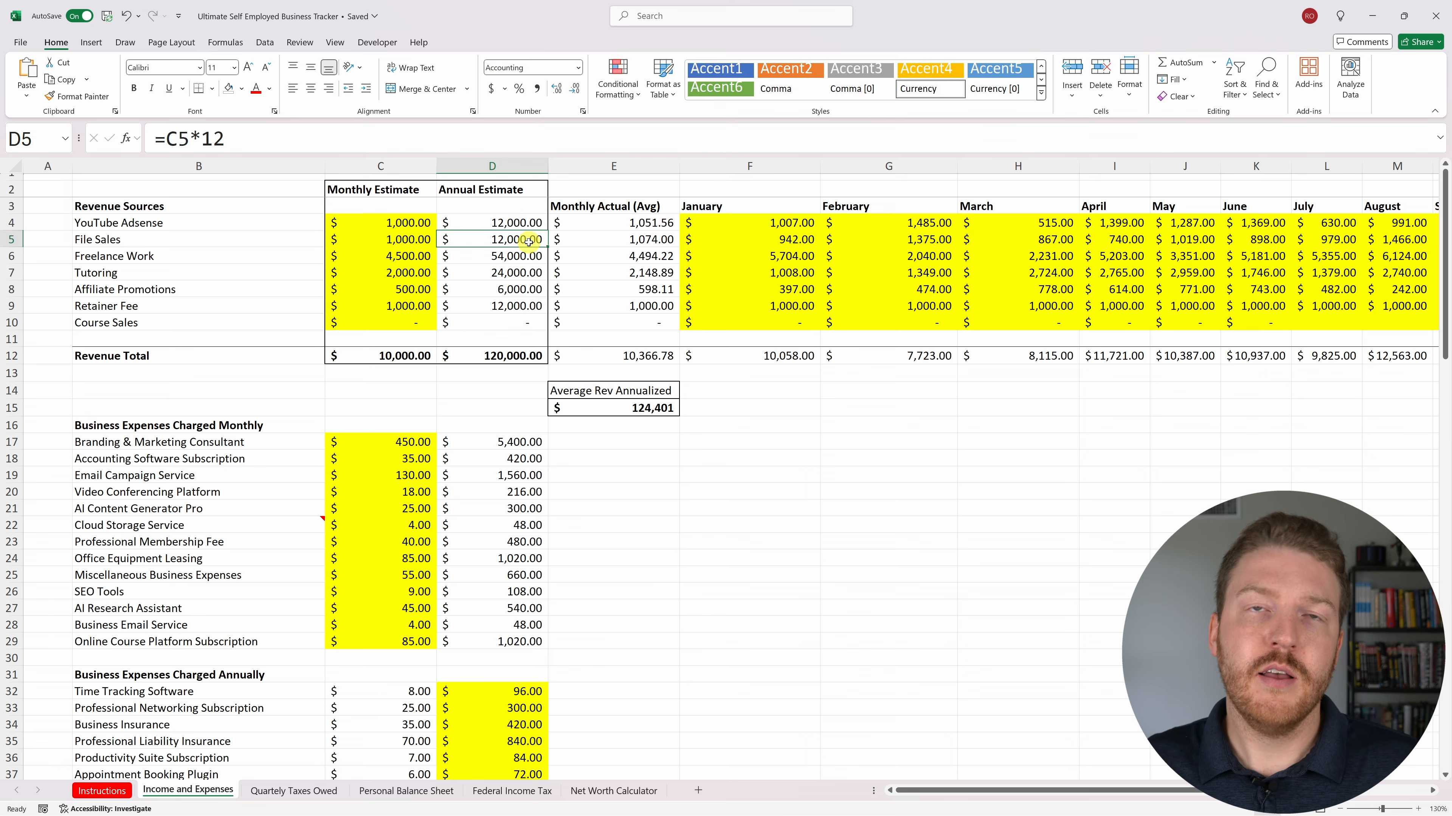
Highlight the Course Sales row, its label, and its cells from Monthly Estimate through January.
click(17, 321)
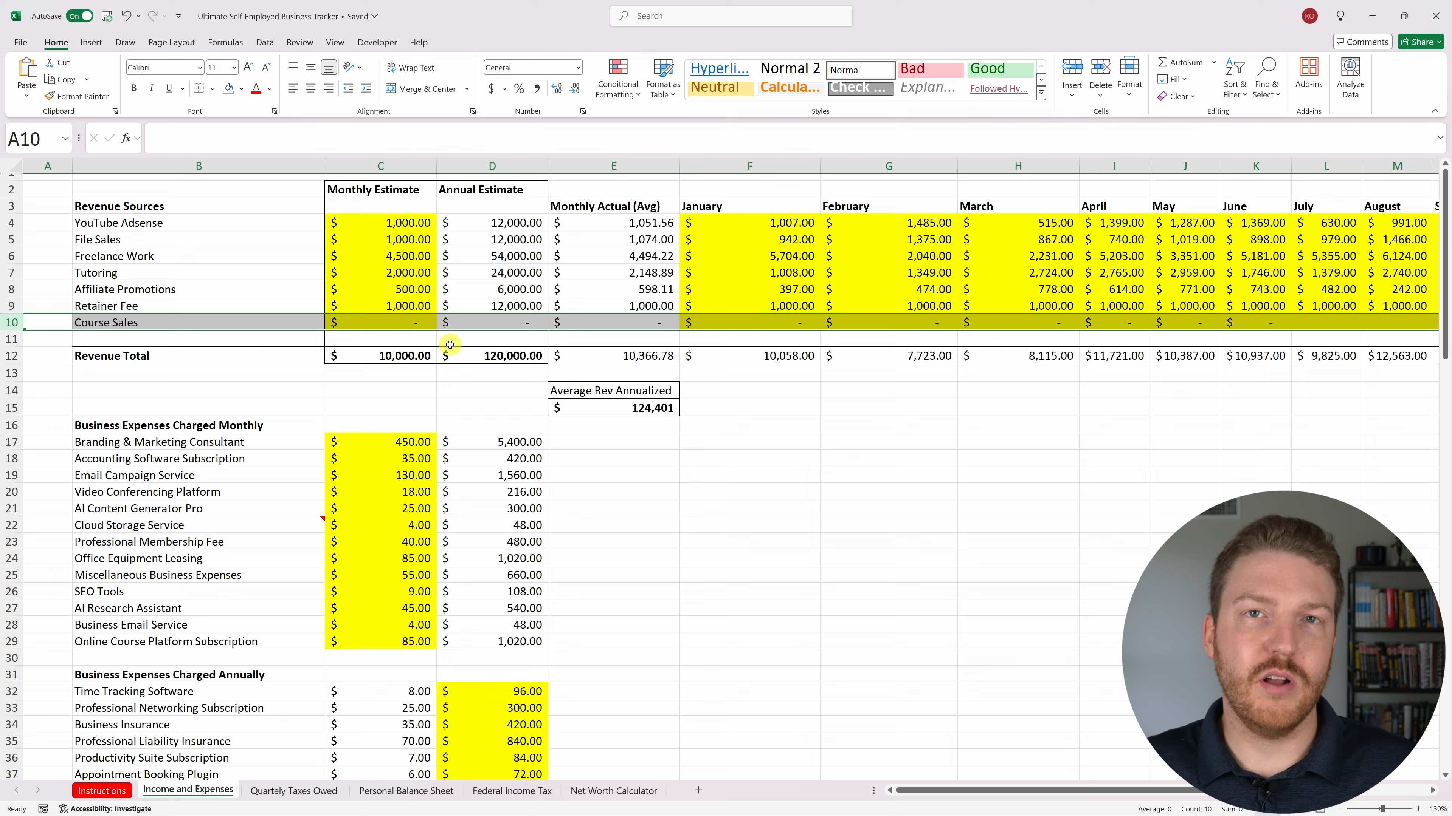
click(228, 317)
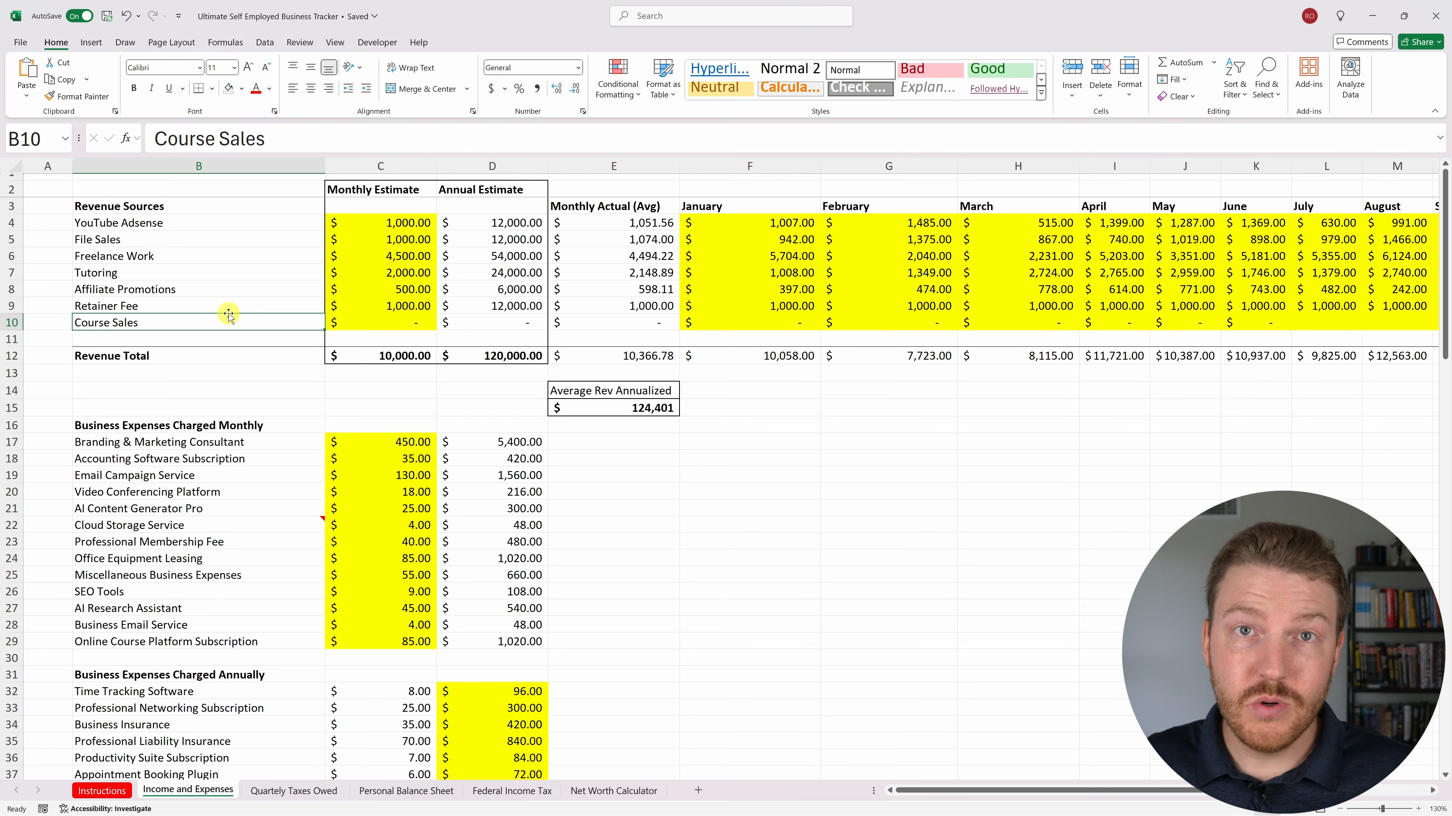
drag(423, 325, 794, 327)
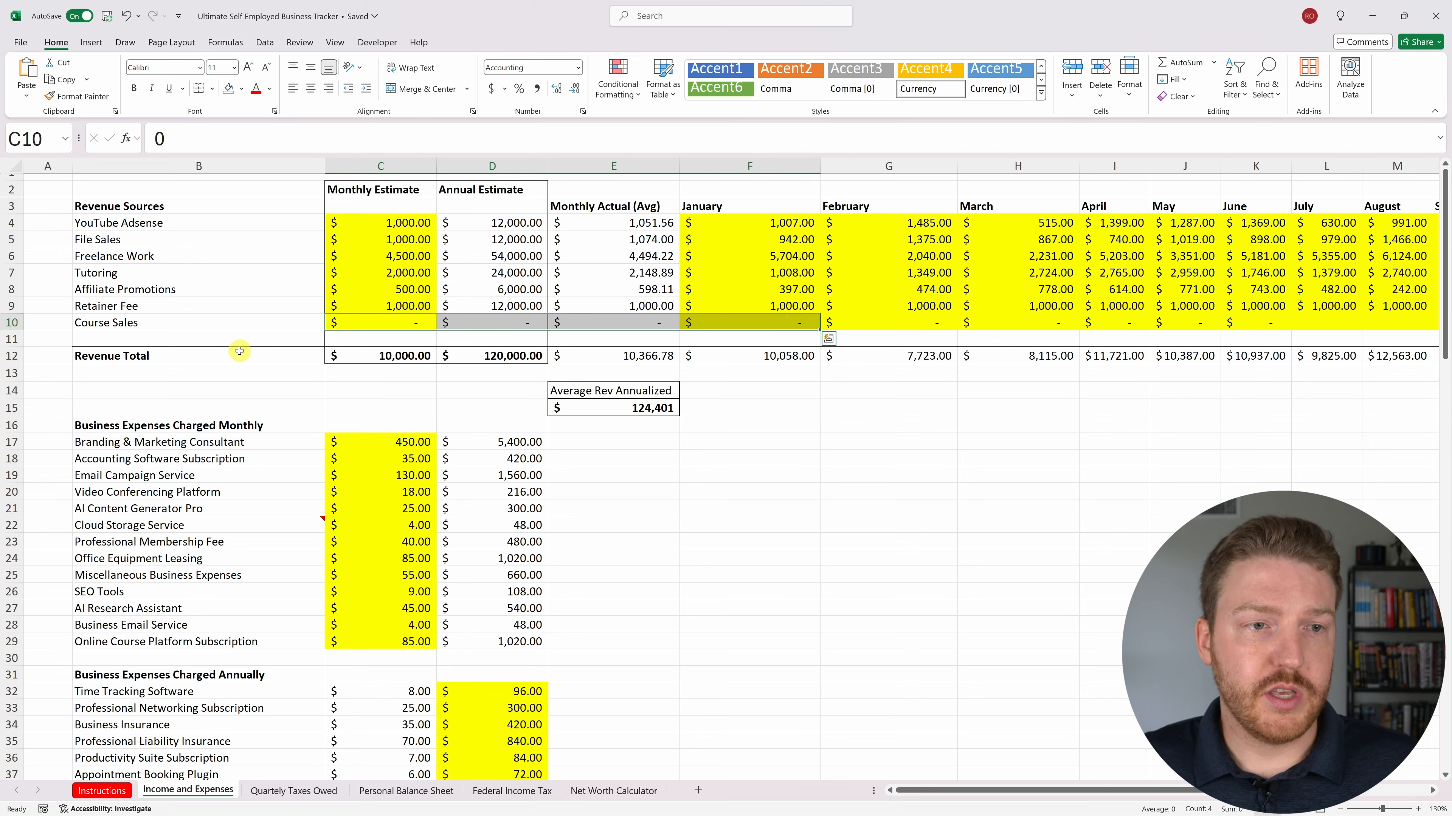
Inspect the SUM formula of the monthly estimate's Revenue Total and highlight the actual revenue block from Monthly Actual (Avg) through July.
drag(240, 352, 417, 359)
click(413, 352)
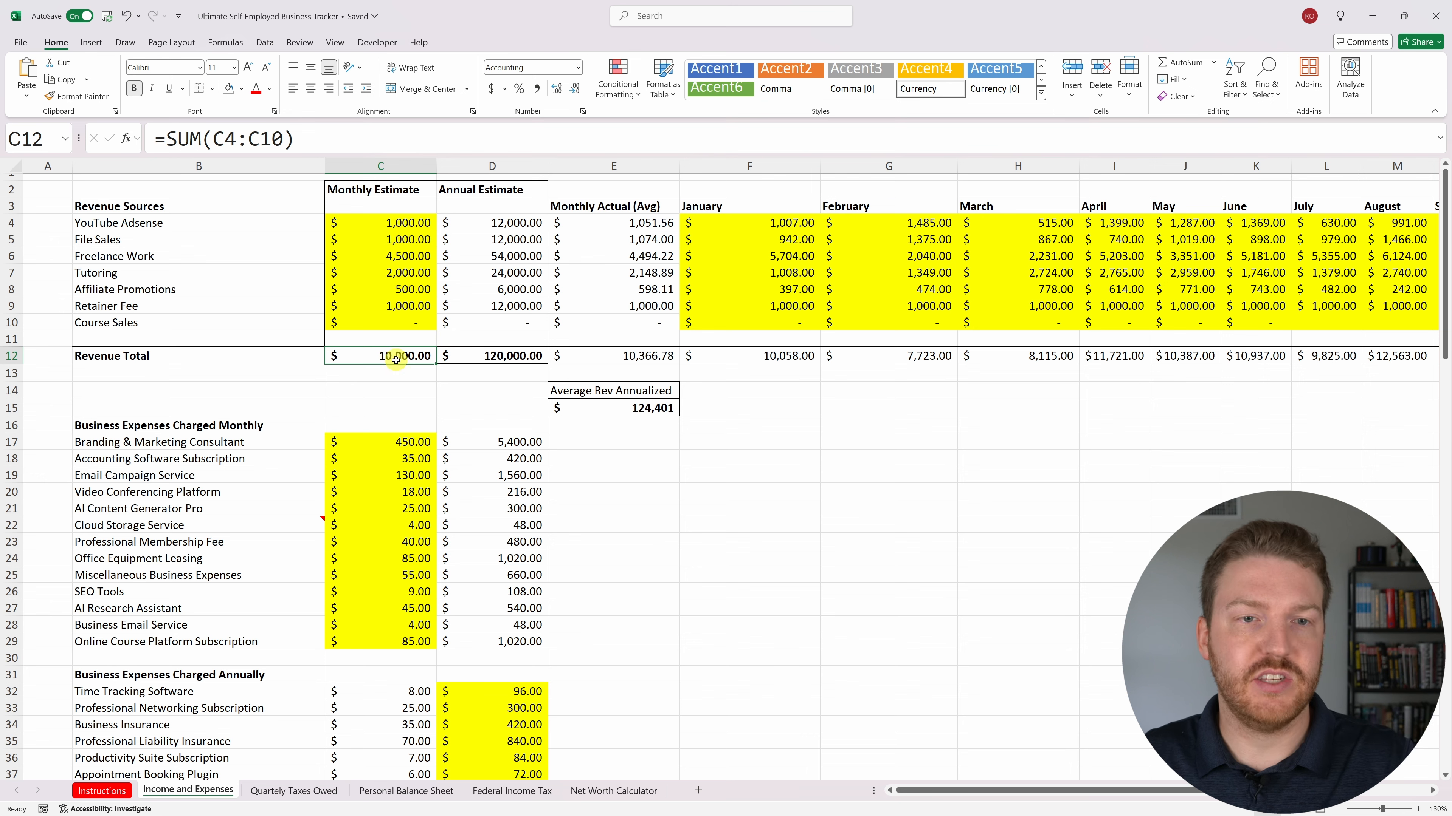
click(326, 135)
key(Escape)
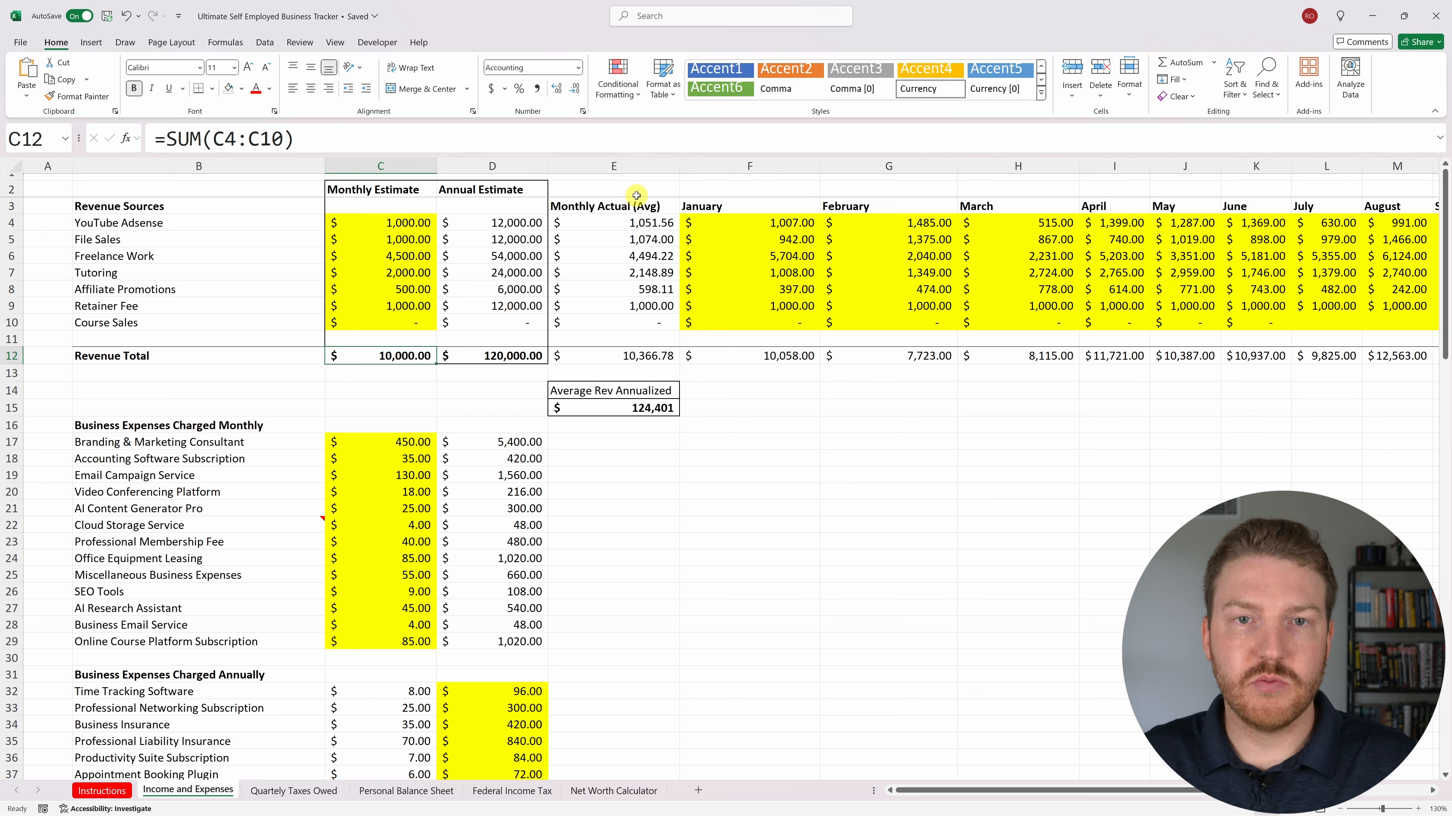
drag(634, 205, 1338, 411)
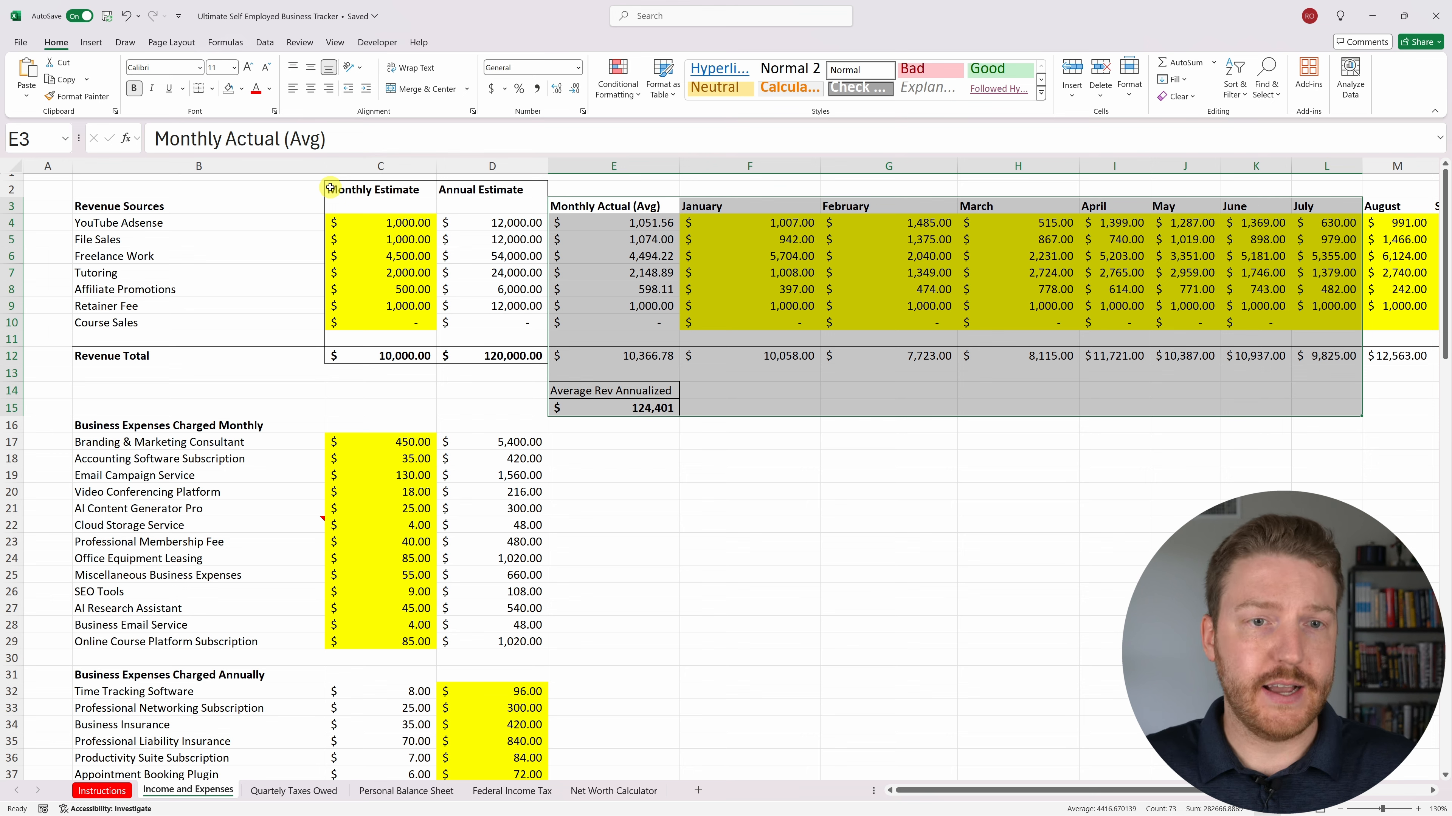
click(393, 358)
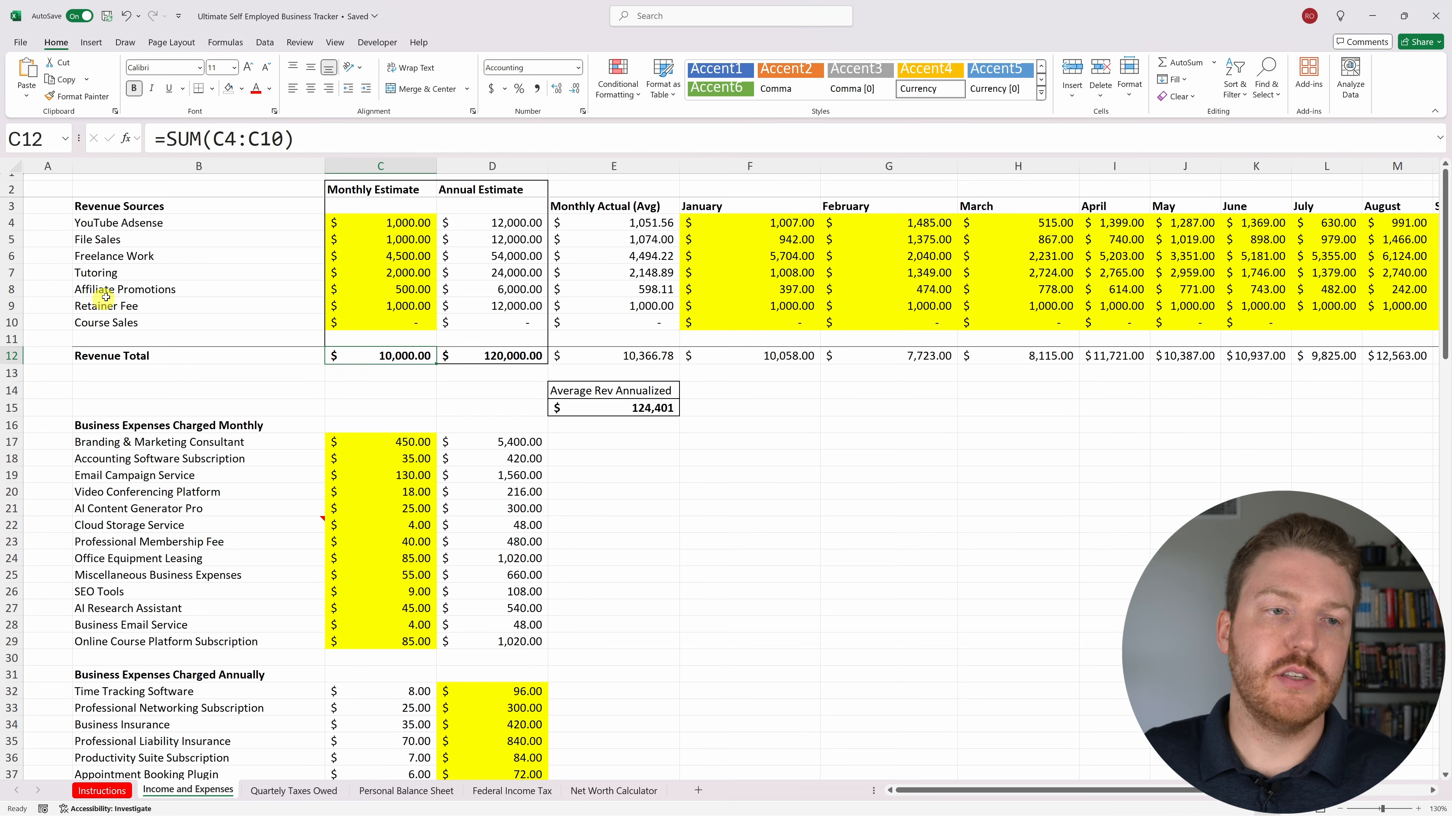
Inspect the Average Rev Annualized formula and its source average, highlighting the January through August revenue entries behind it.
click(623, 412)
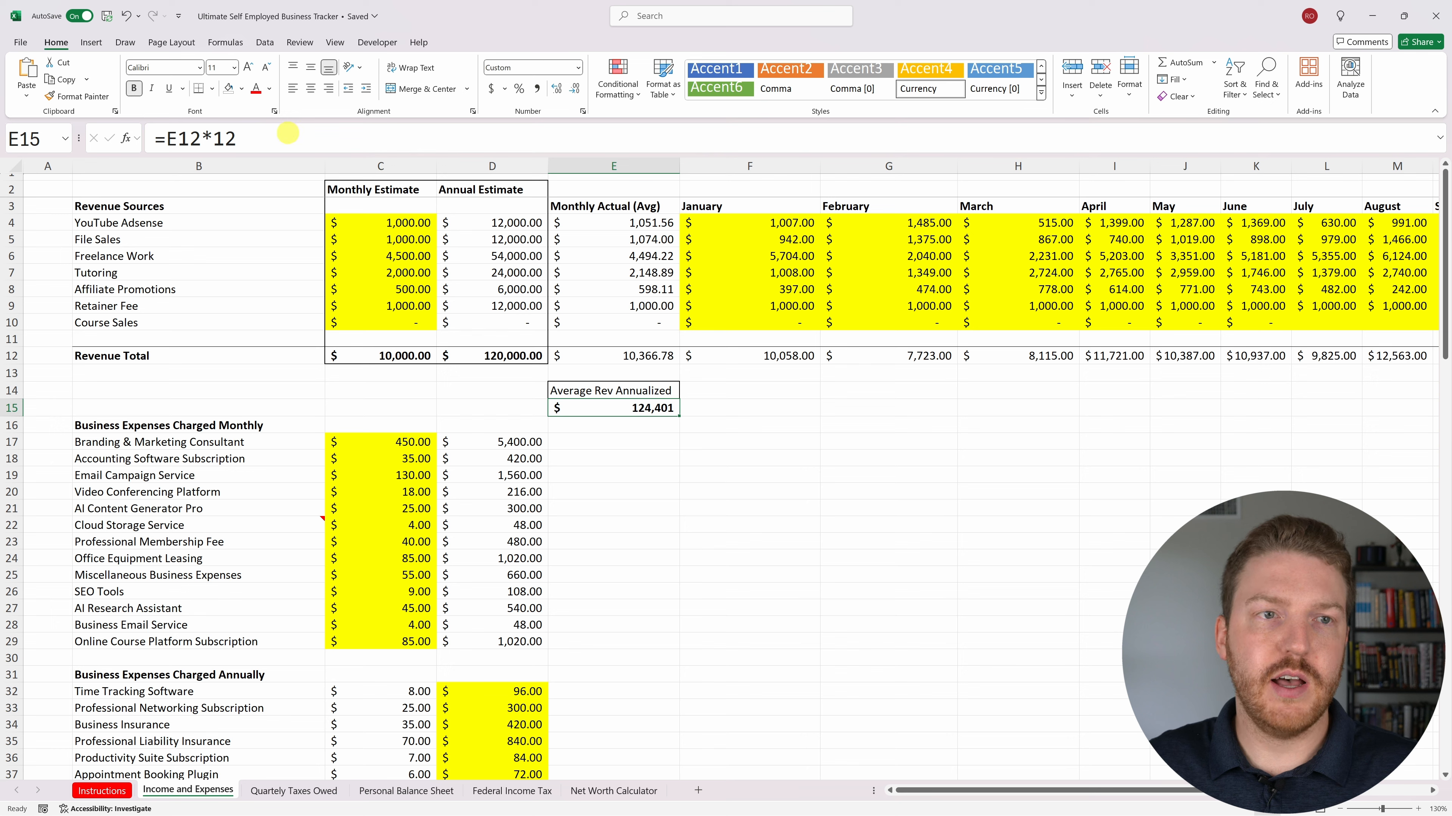
click(634, 355)
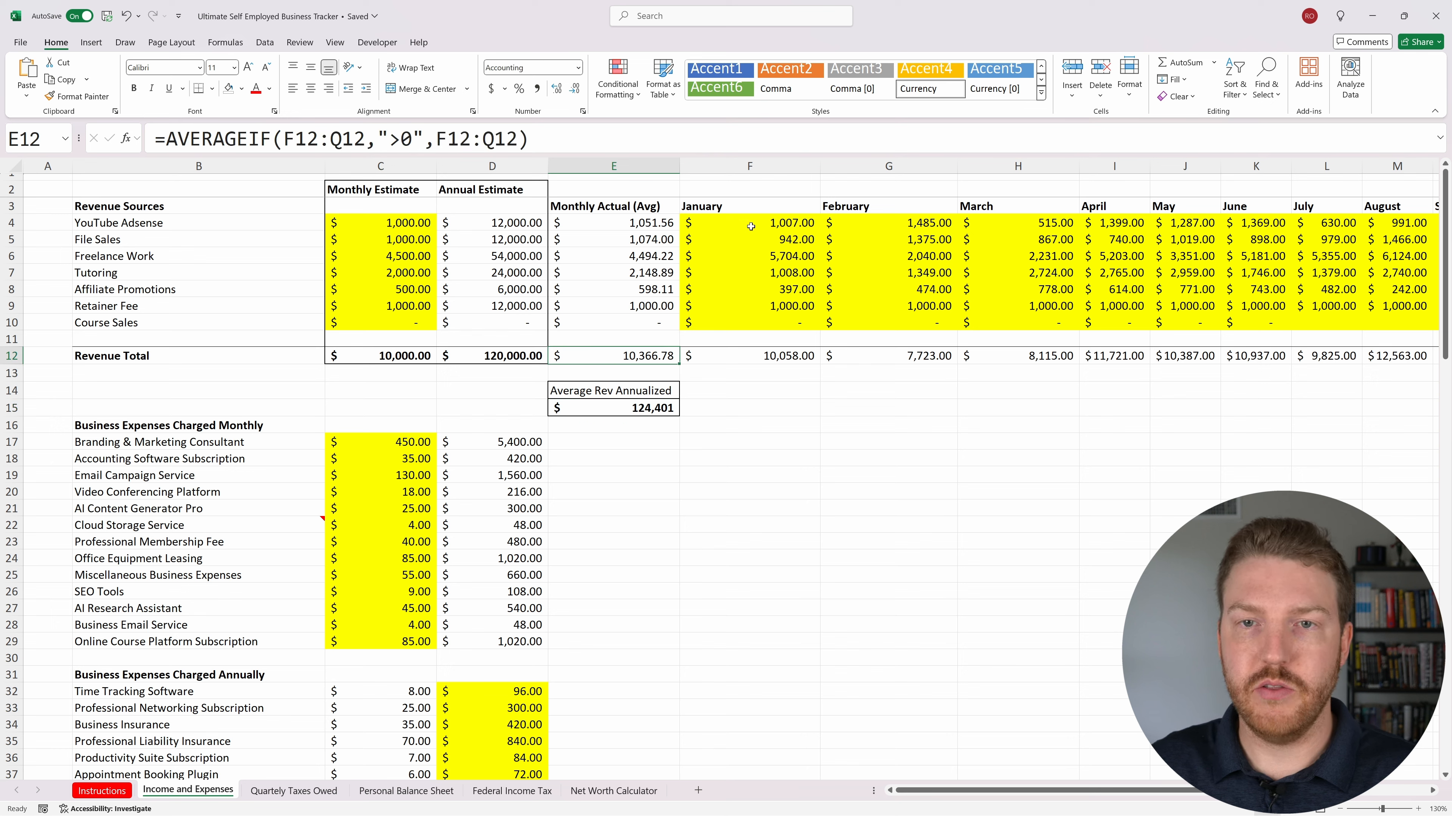
mouse_move(750, 227)
mouse_down()
mouse_move(1017, 258)
mouse_move(1404, 340)
mouse_move(1405, 308)
mouse_up()
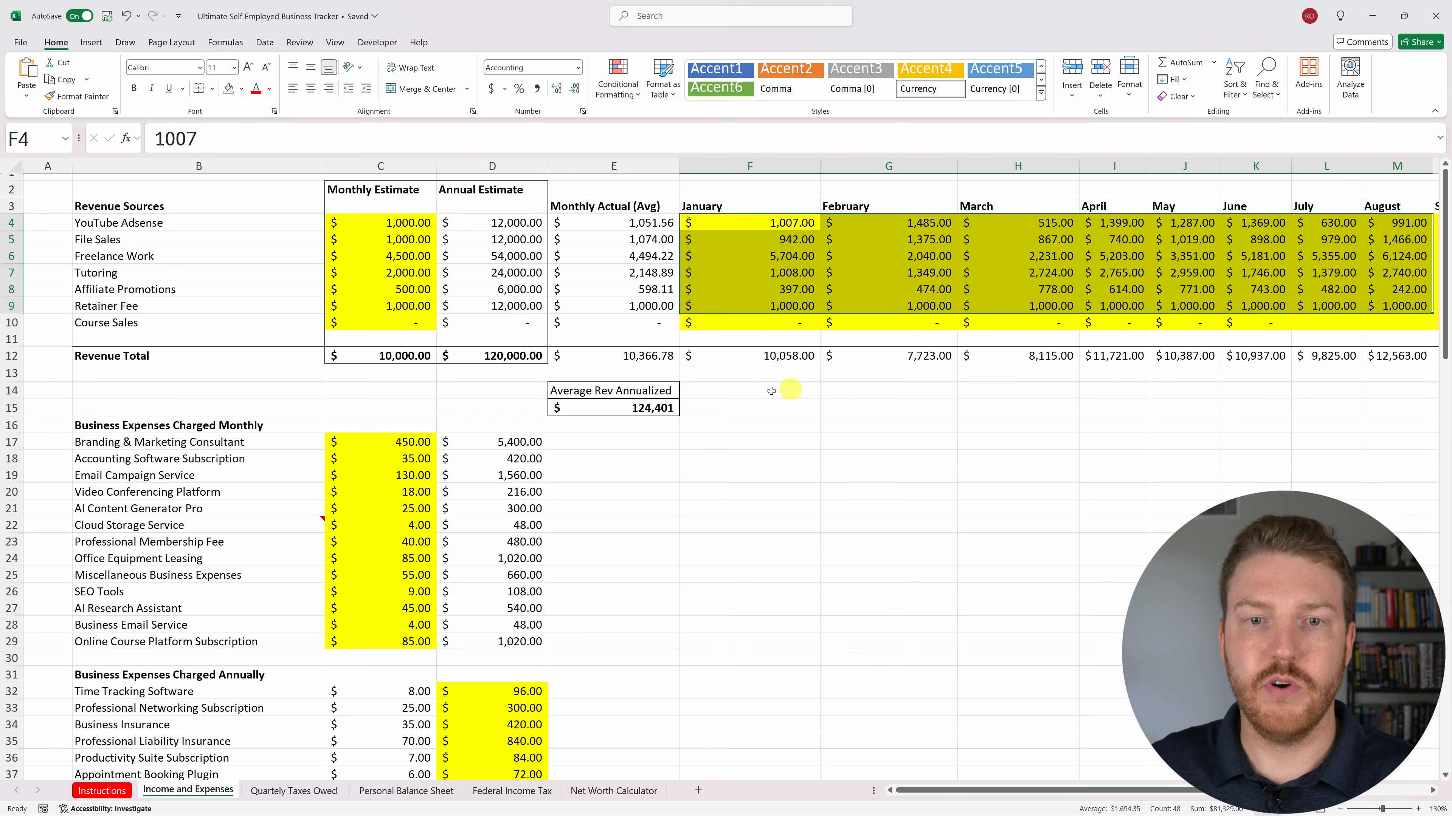
click(629, 407)
click(300, 138)
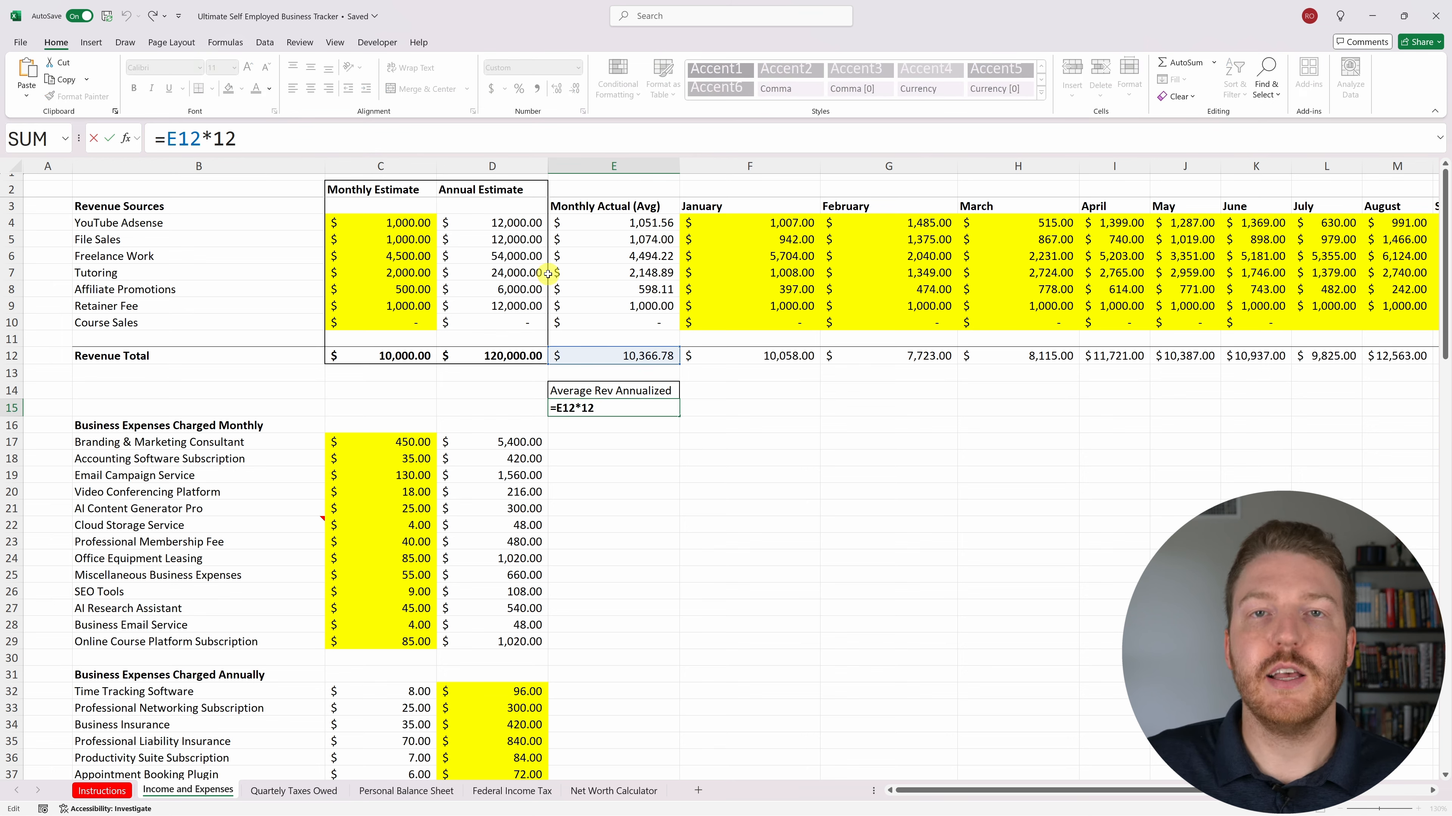
key(Return)
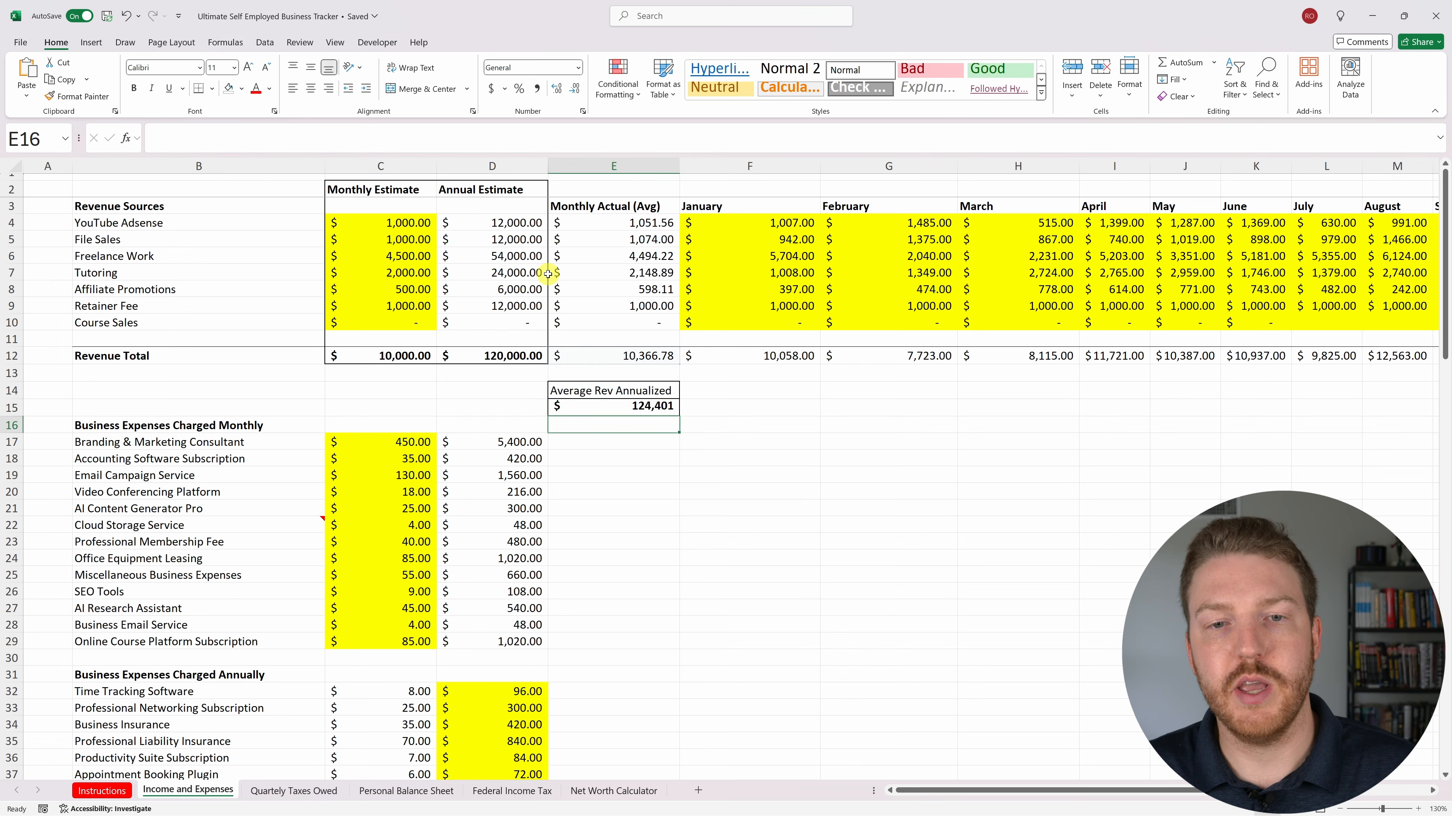
Highlight the Business Expenses Charged Monthly heading, its item names and their Monthly Estimate amounts.
click(651, 407)
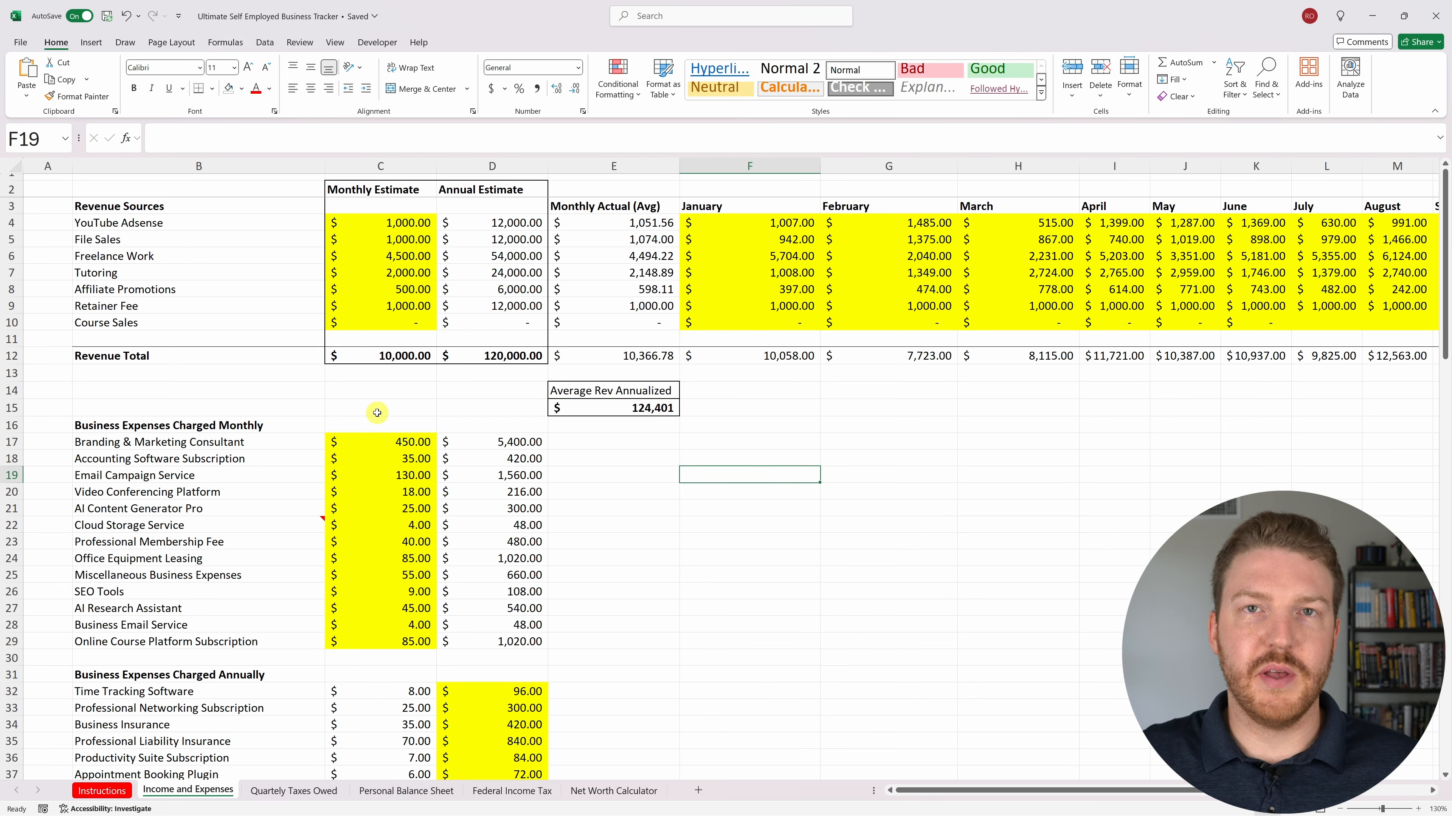
scroll(376, 412, down, 3)
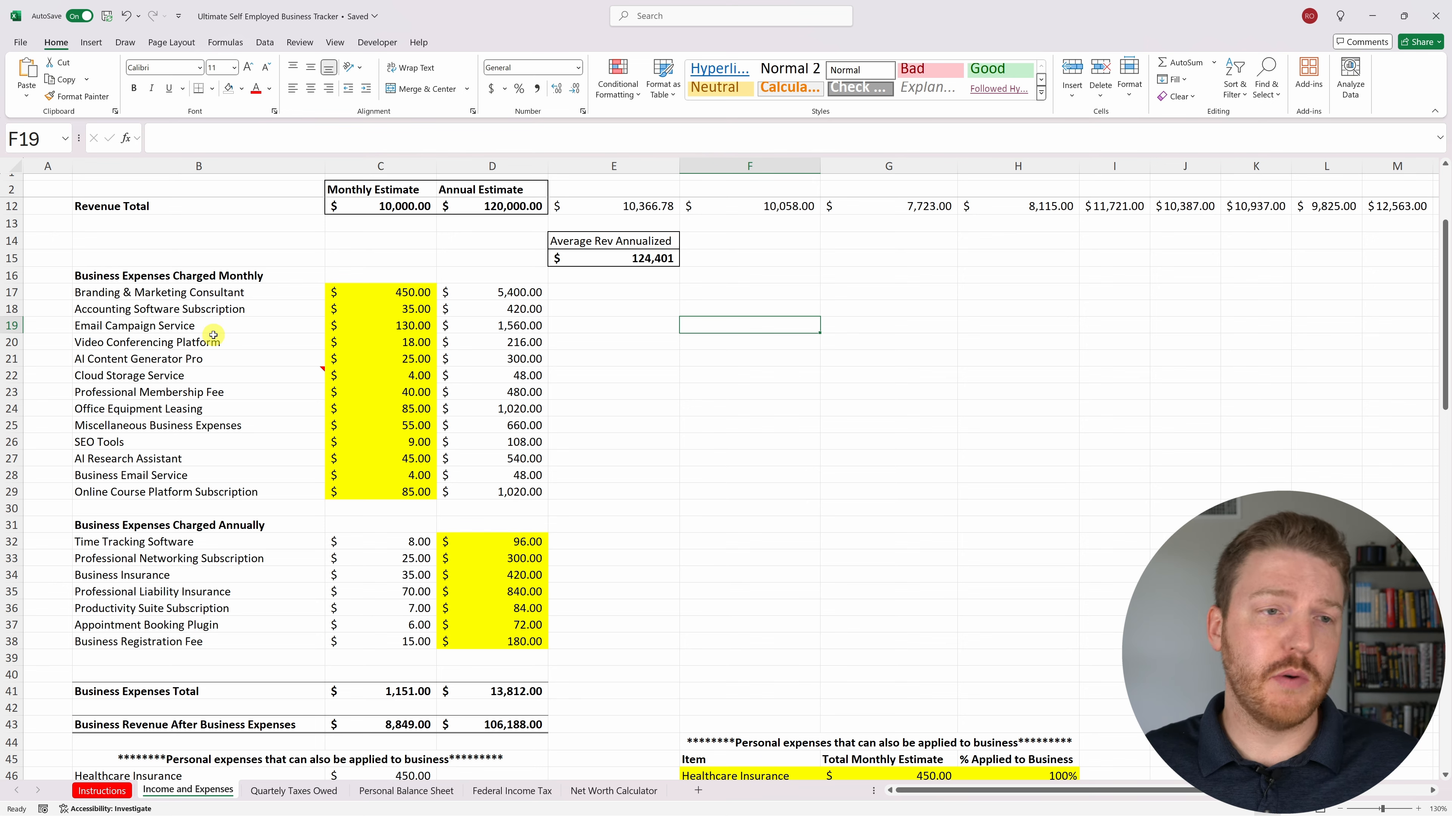
click(253, 275)
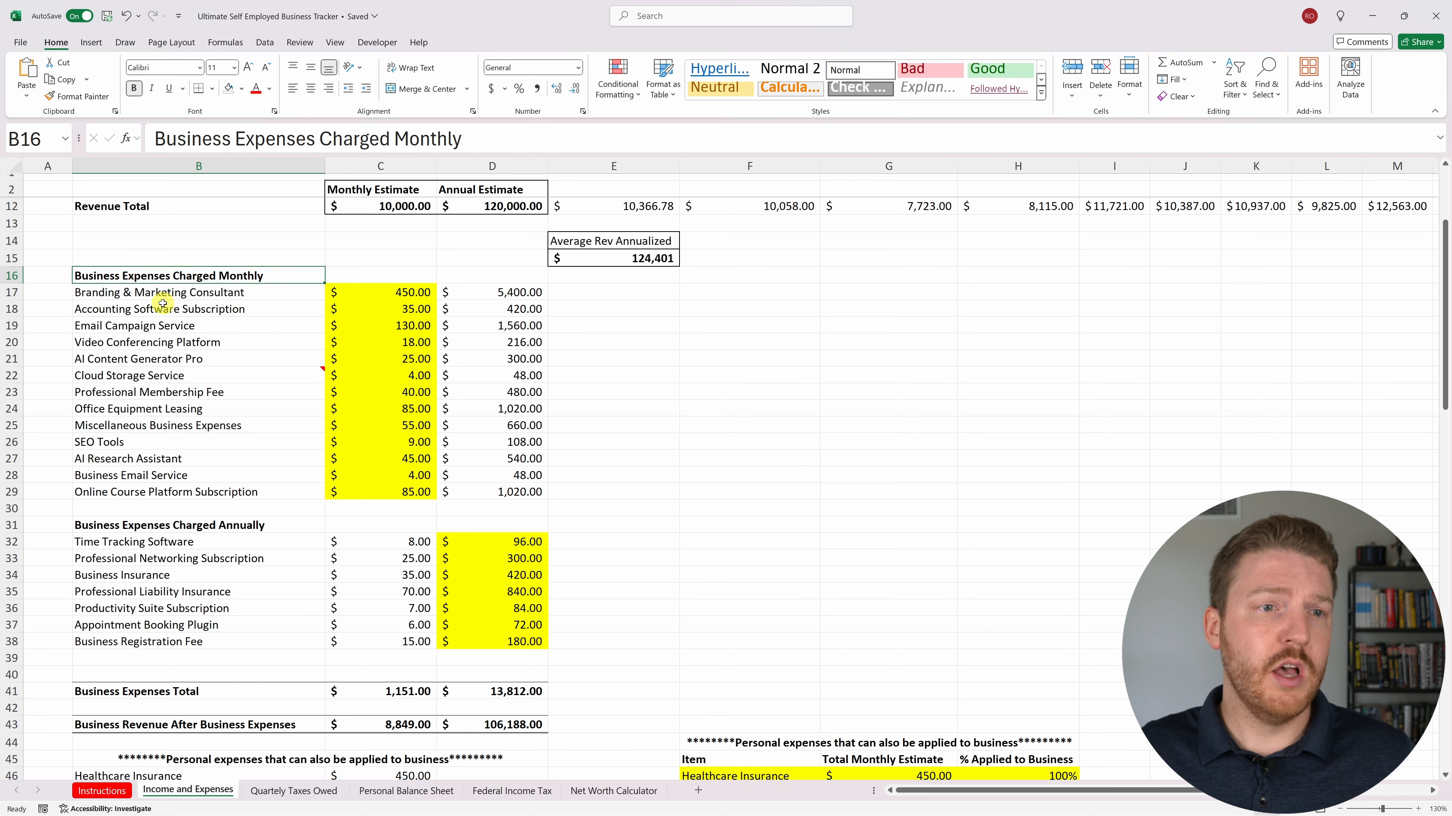
click(121, 289)
drag(121, 289, 358, 488)
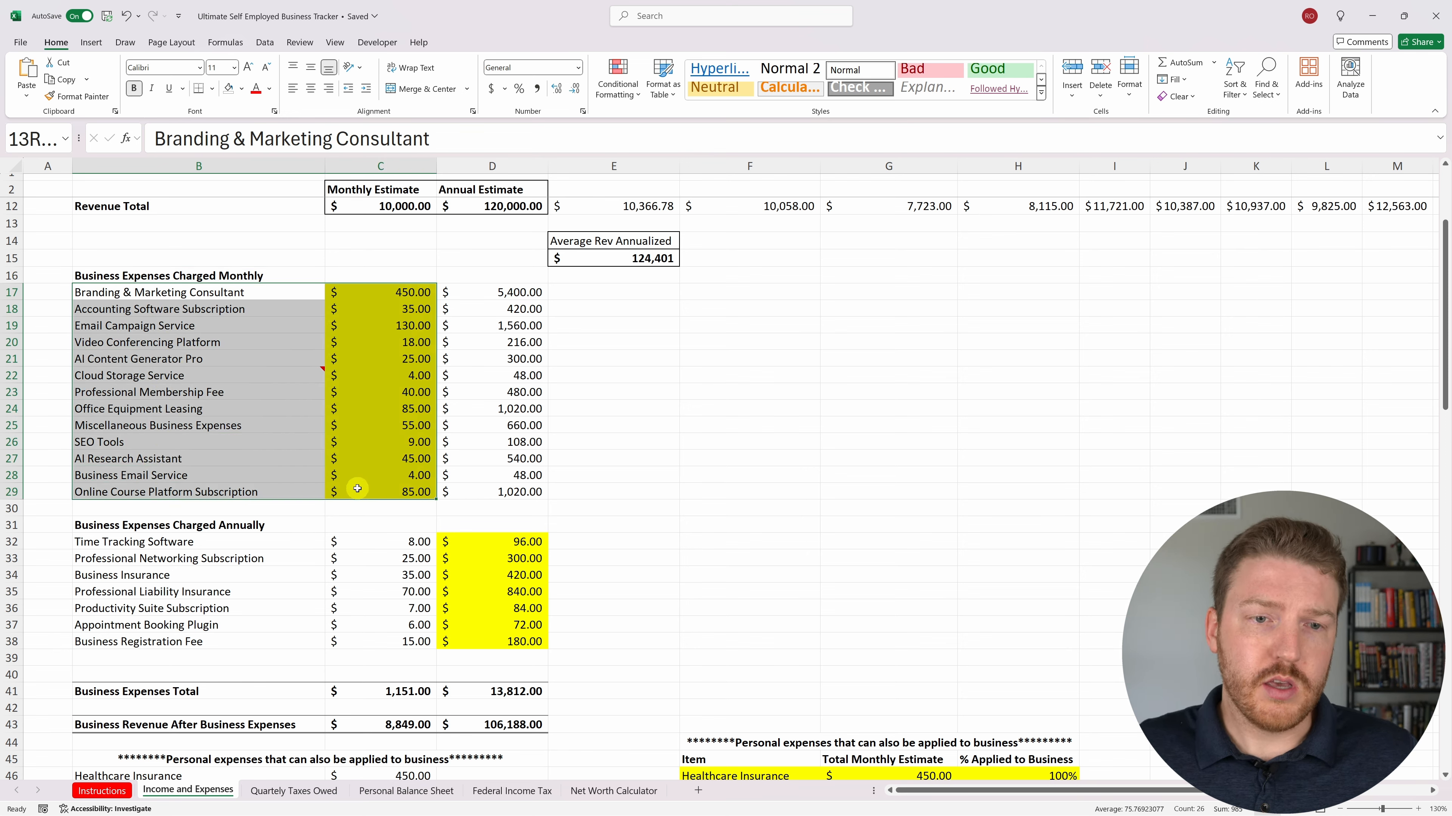
Check individual Monthly Estimate entries in the monthly-charged expenses, from Branding & Marketing Consultant through Office Equipment Leasing.
click(371, 292)
click(371, 308)
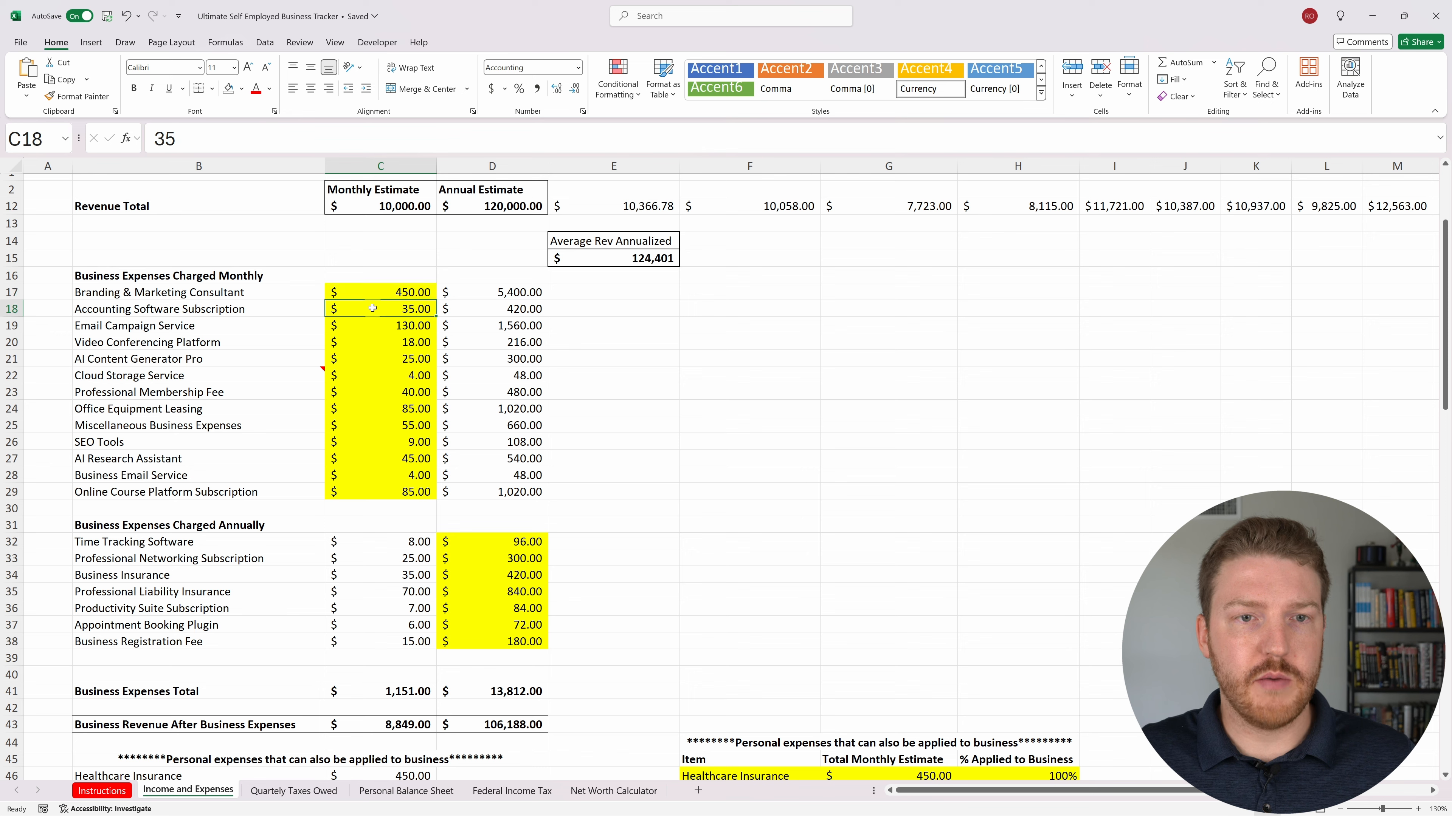
click(382, 336)
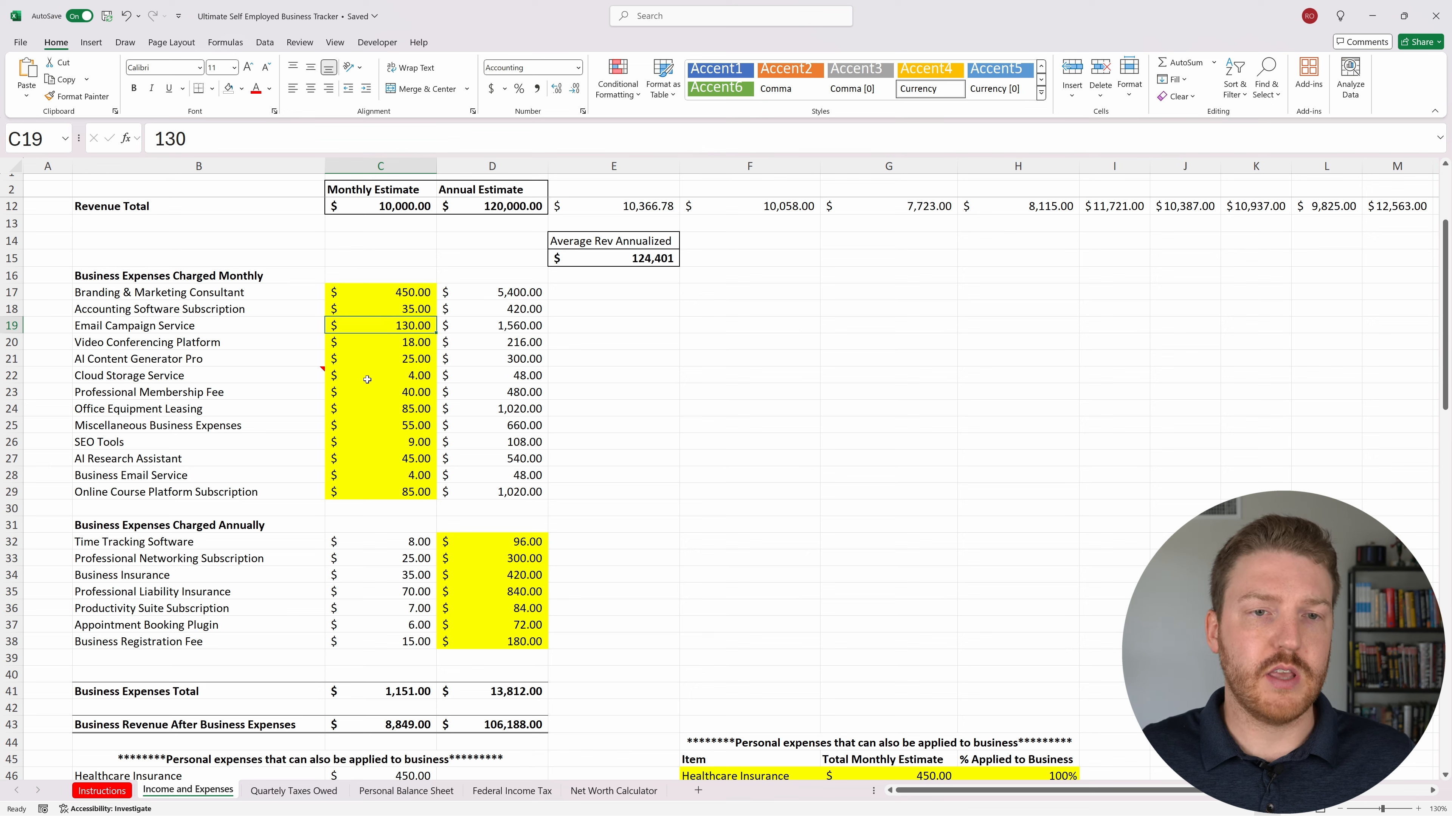
click(383, 375)
click(384, 392)
click(385, 403)
Review the =C17*12 annual estimate formula for Branding & Marketing Consultant and fill it down through Online Course Platform Subscription.
click(497, 292)
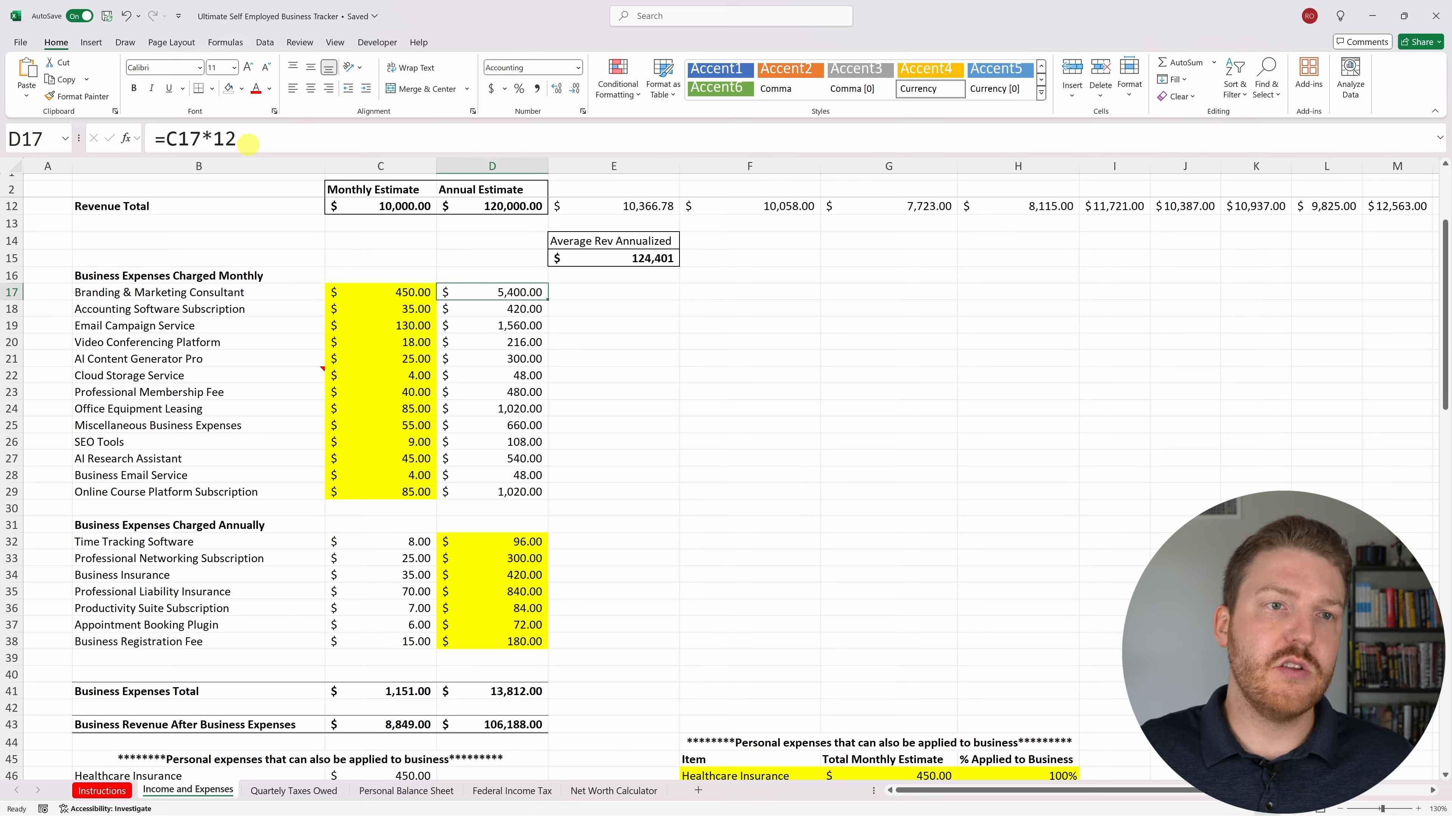
click(261, 137)
key(Return)
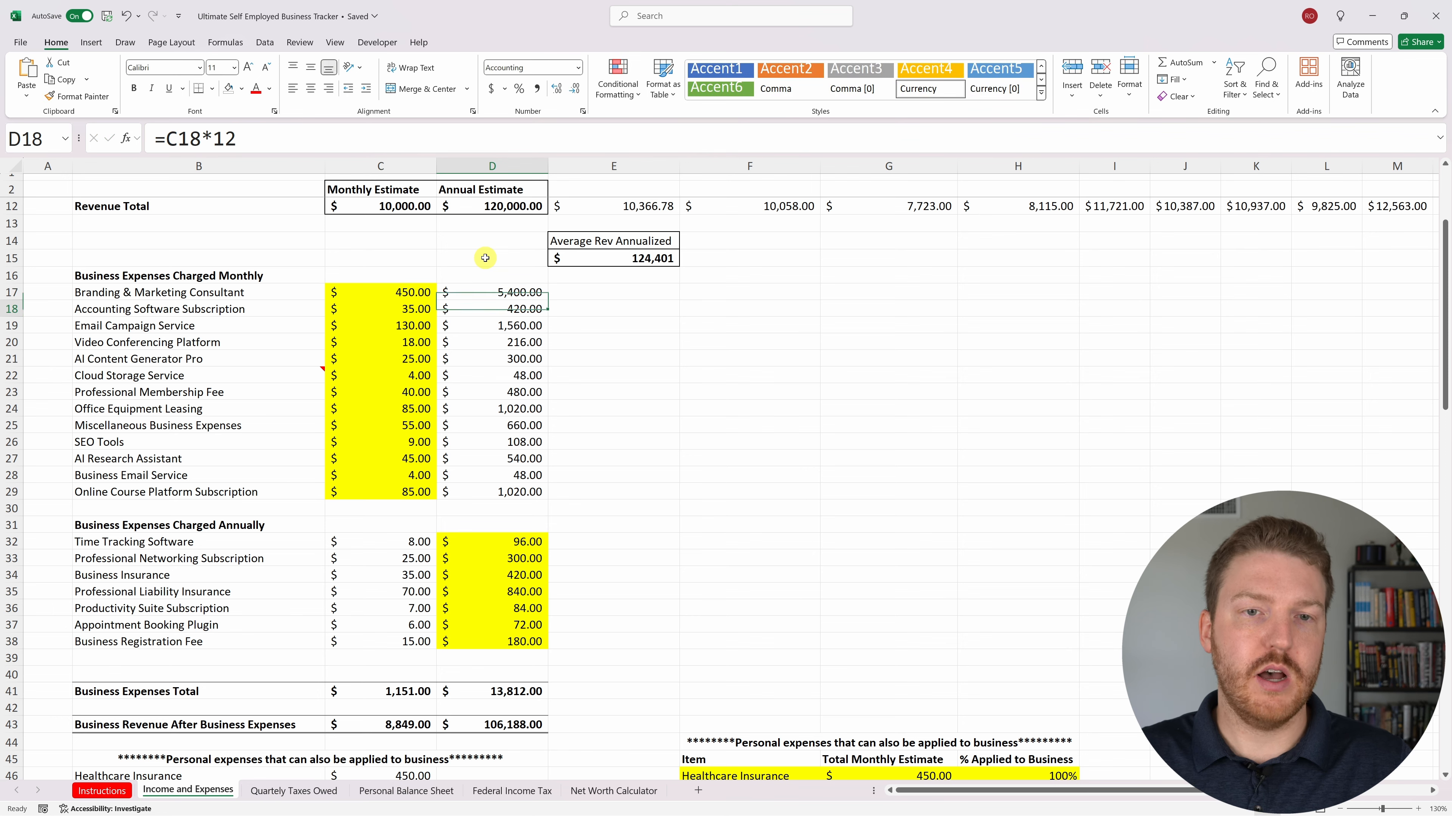
click(544, 296)
drag(547, 299, 546, 493)
click(337, 437)
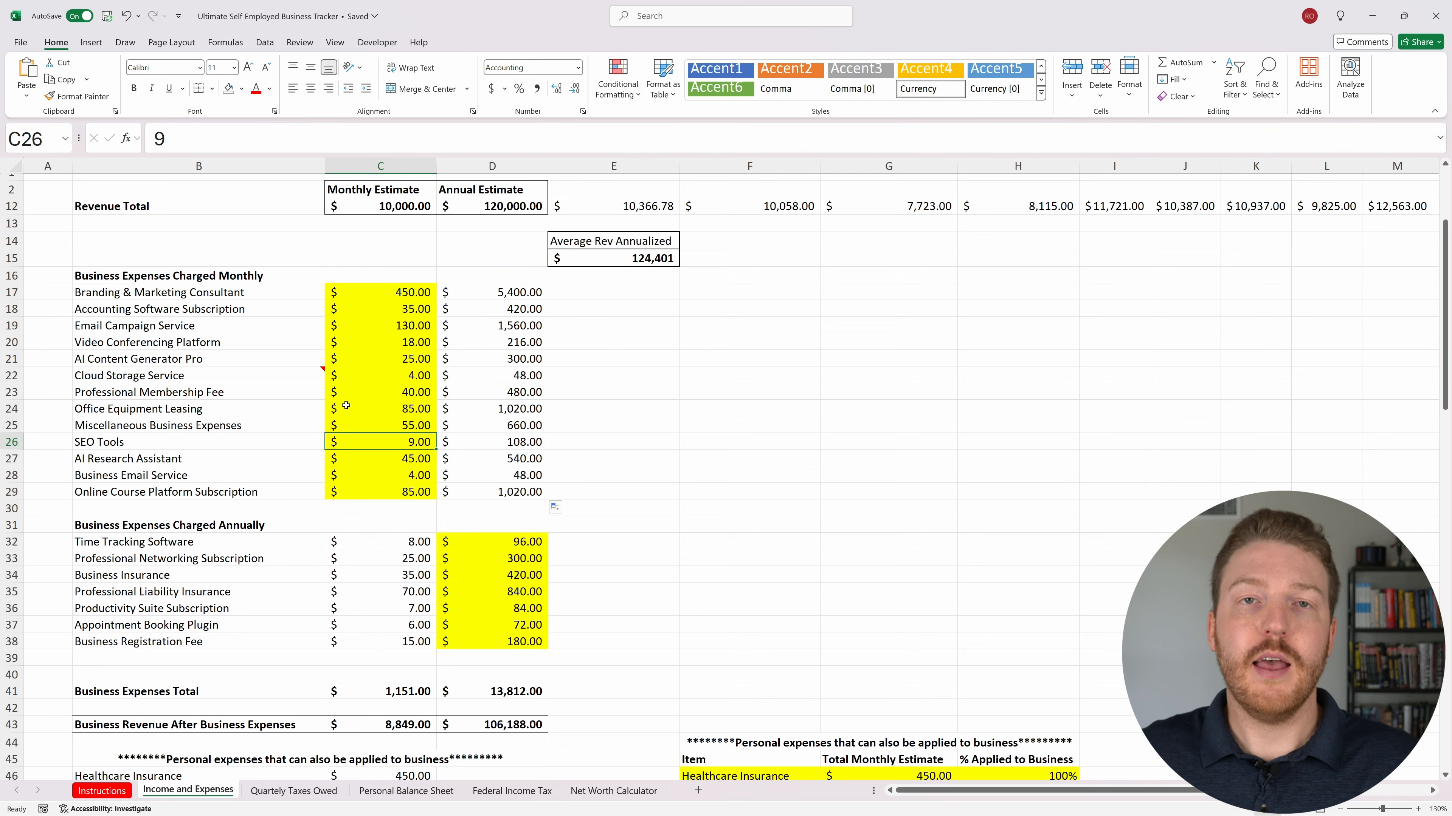
Highlight the Business Expenses Charged Annually heading and its Annual Estimate entries, checking Professional Networking Subscription and Professional Liability Insurance.
click(162, 529)
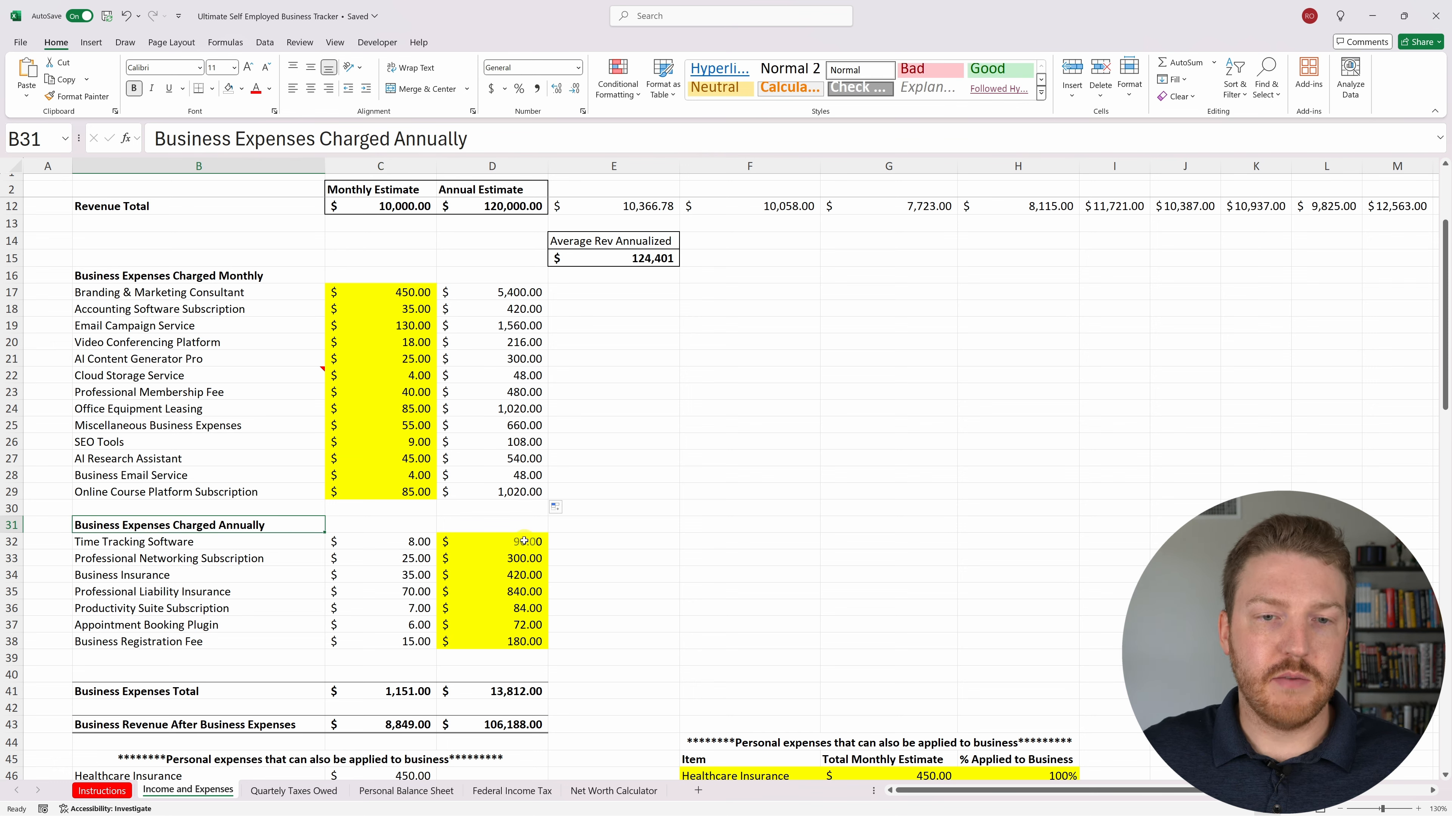
drag(524, 541, 524, 641)
click(524, 591)
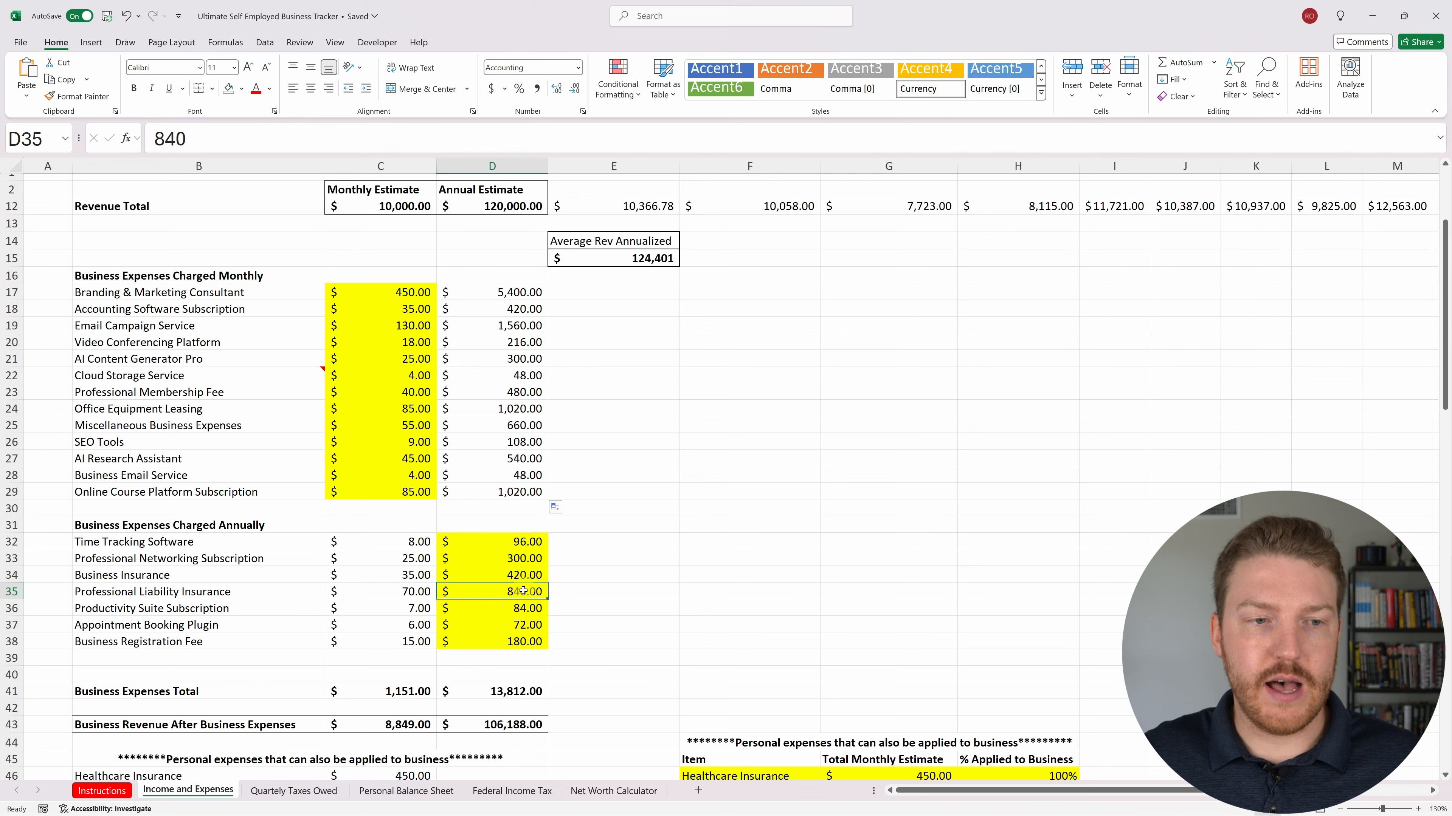
click(518, 559)
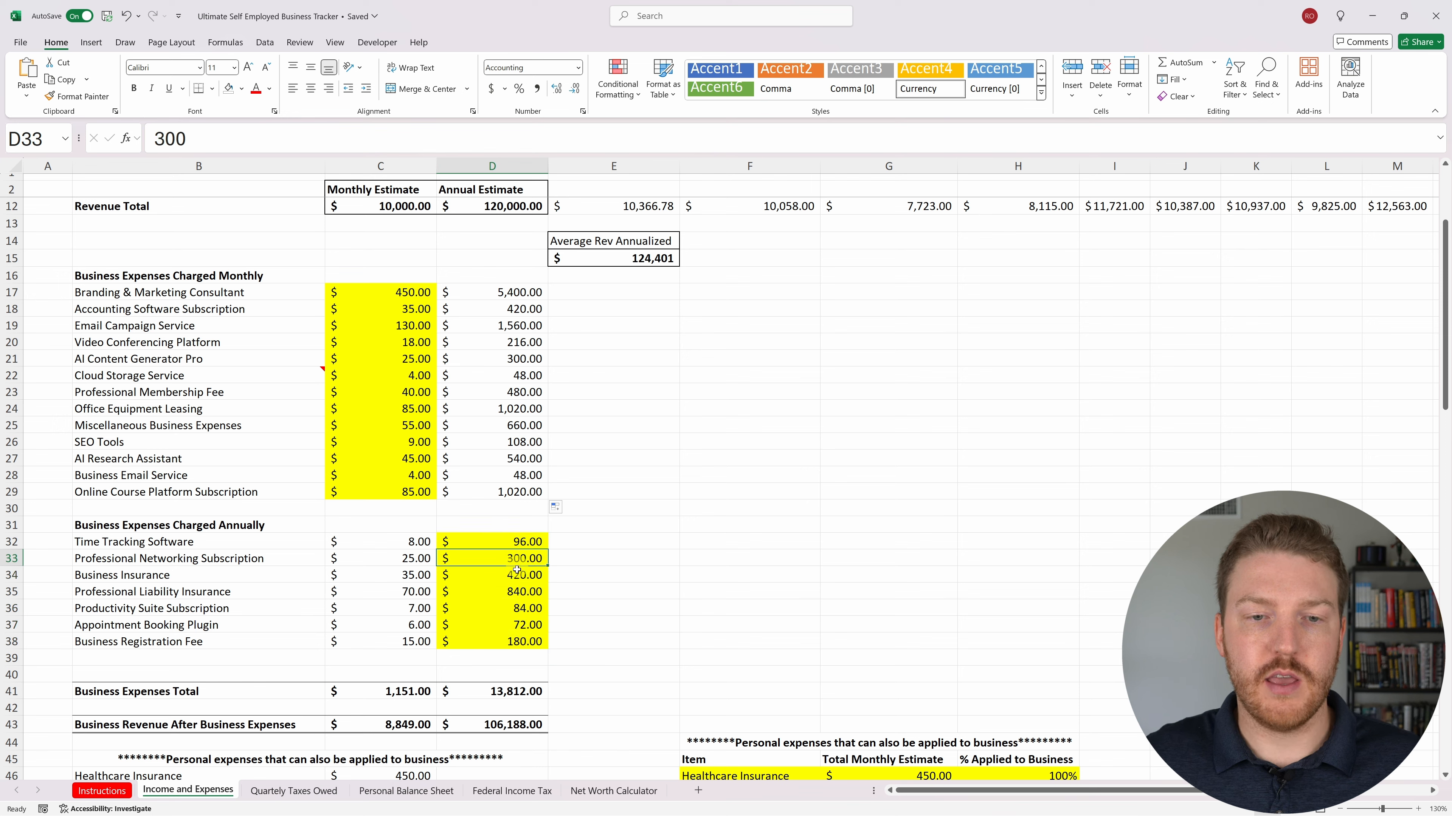
click(517, 591)
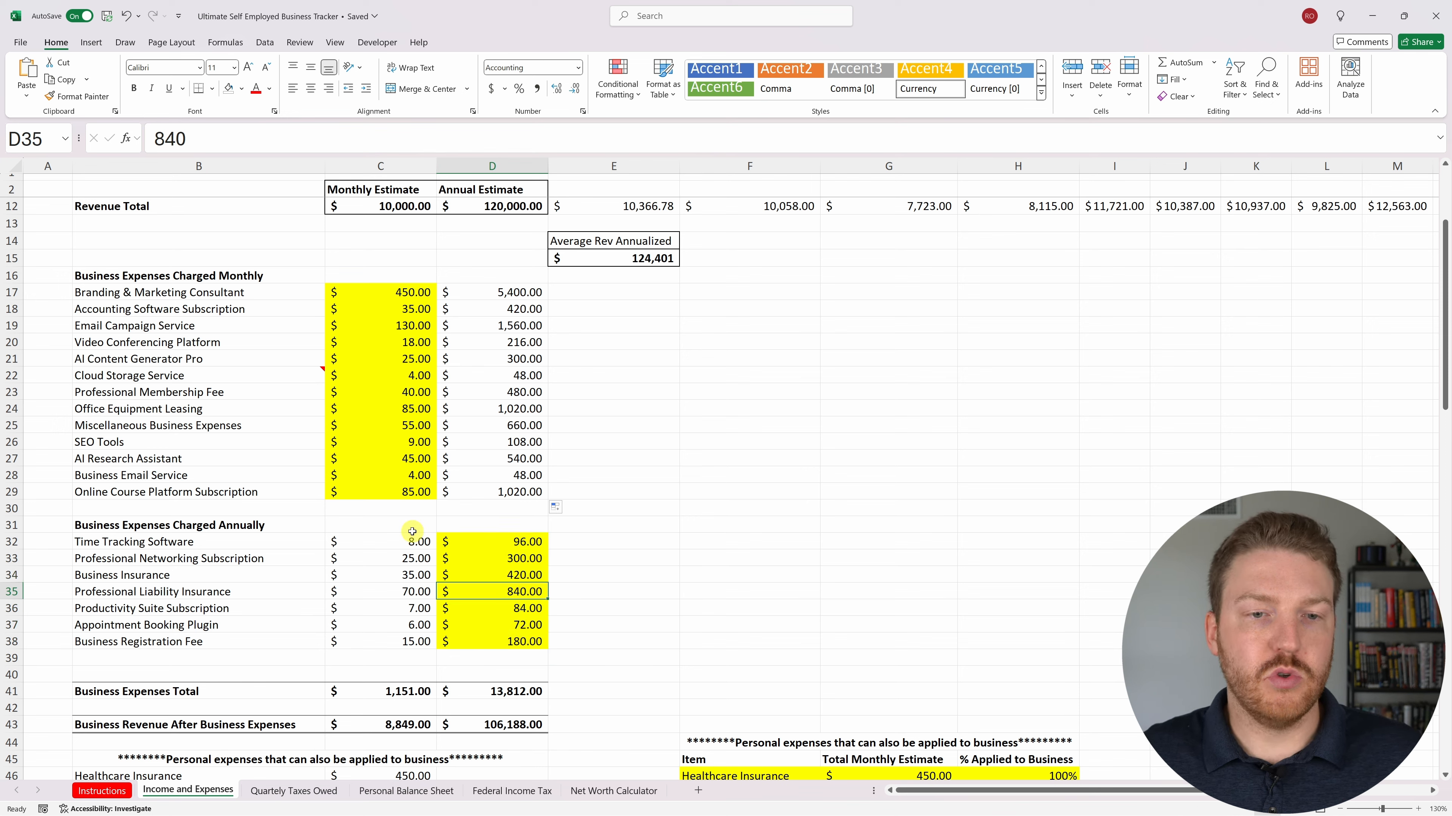
Inspect the formula behind the Time Tracking Software monthly estimate.
click(412, 536)
click(269, 143)
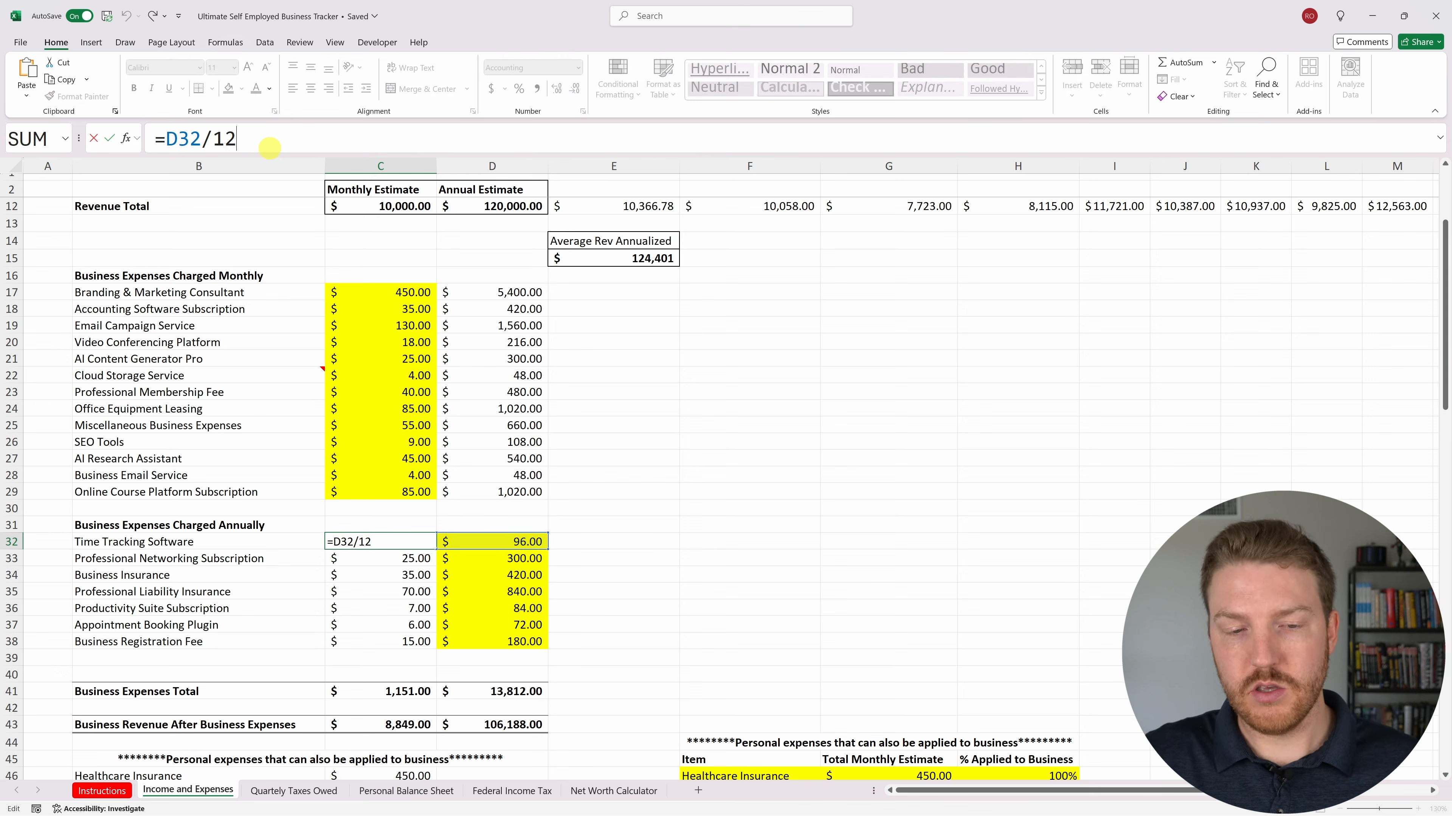
key(Return)
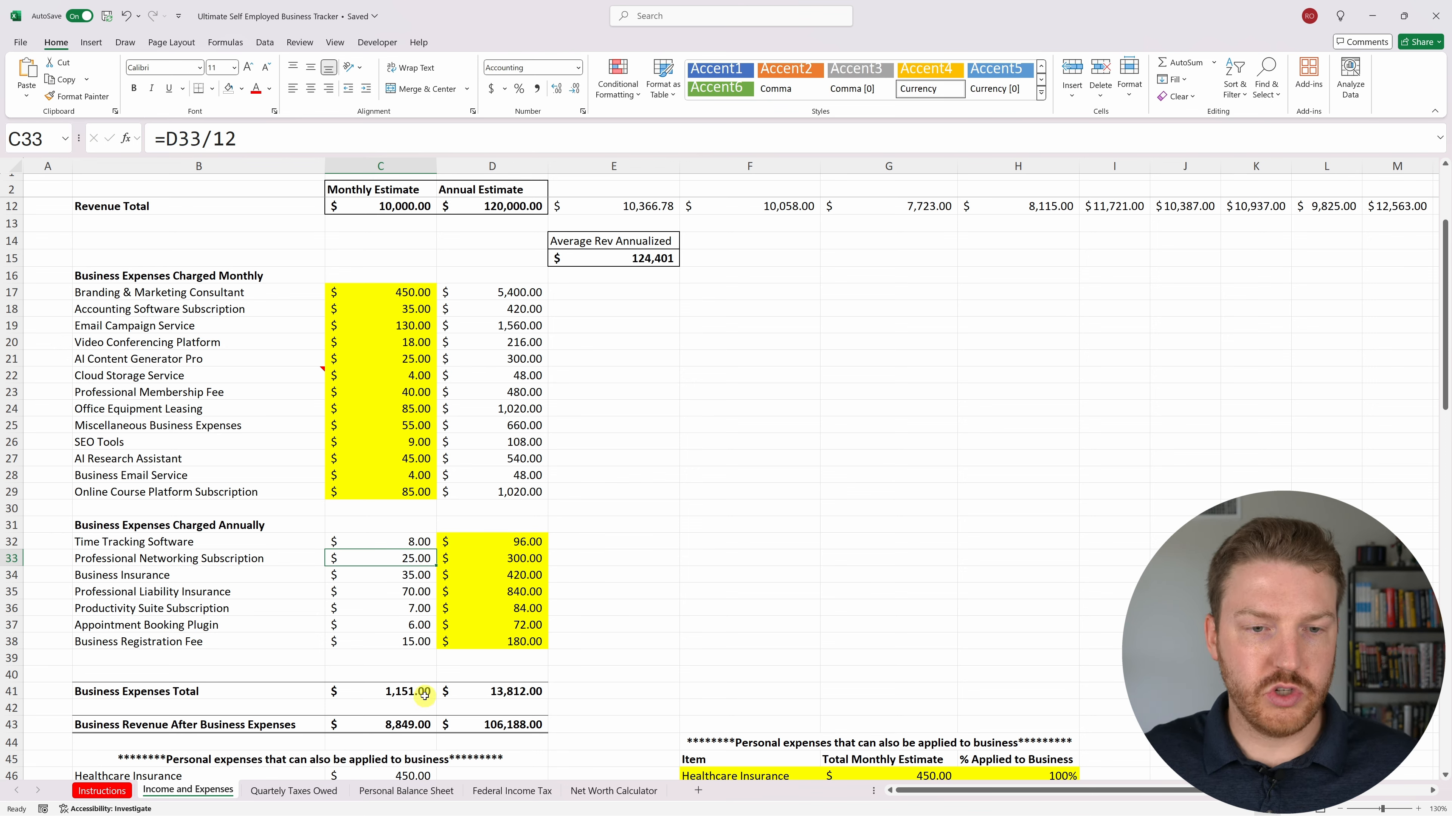
Inspect the Business Expenses Total formulas in the Monthly Estimate and Annual Estimate columns.
click(425, 694)
click(334, 138)
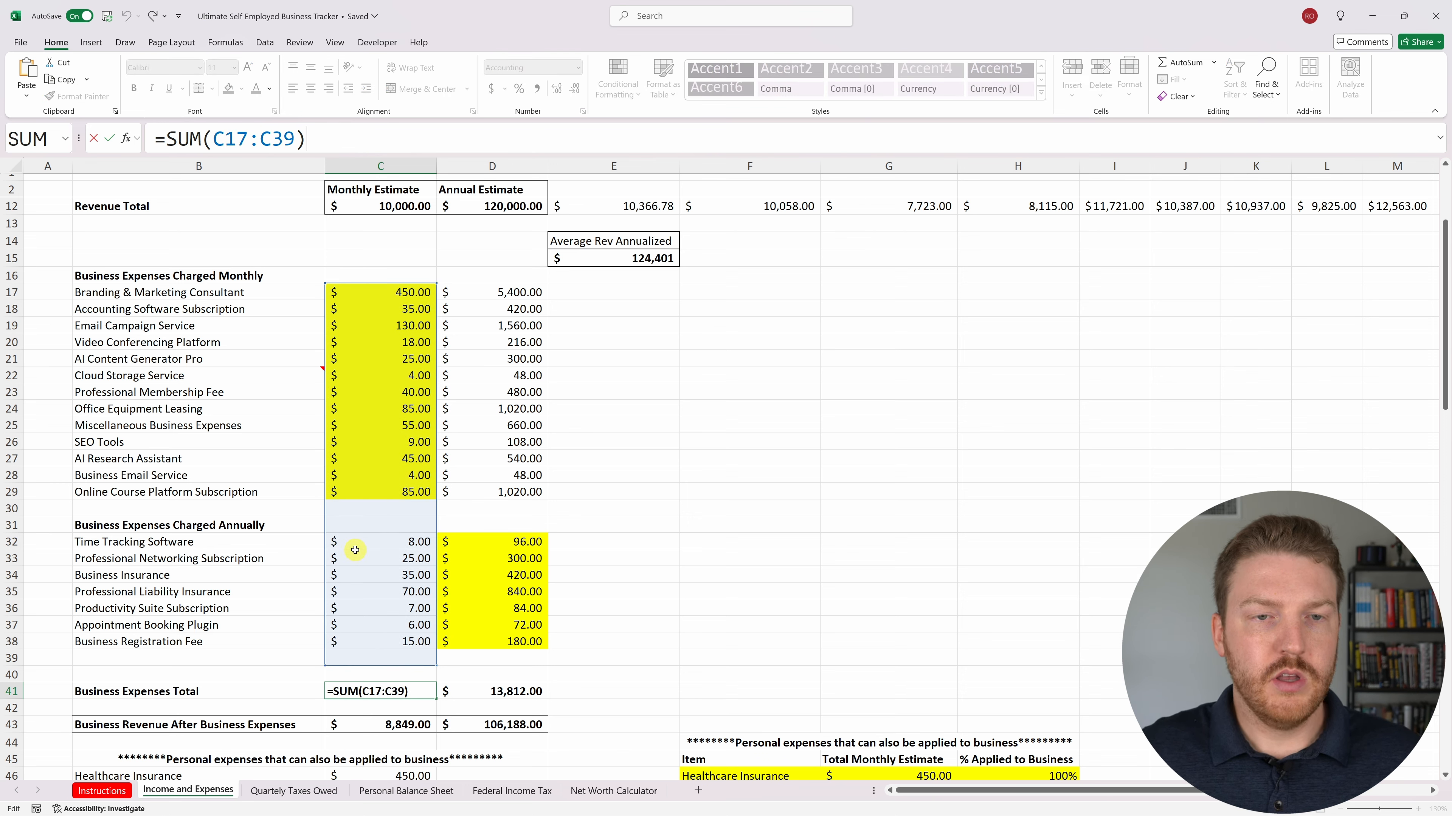
key(Return)
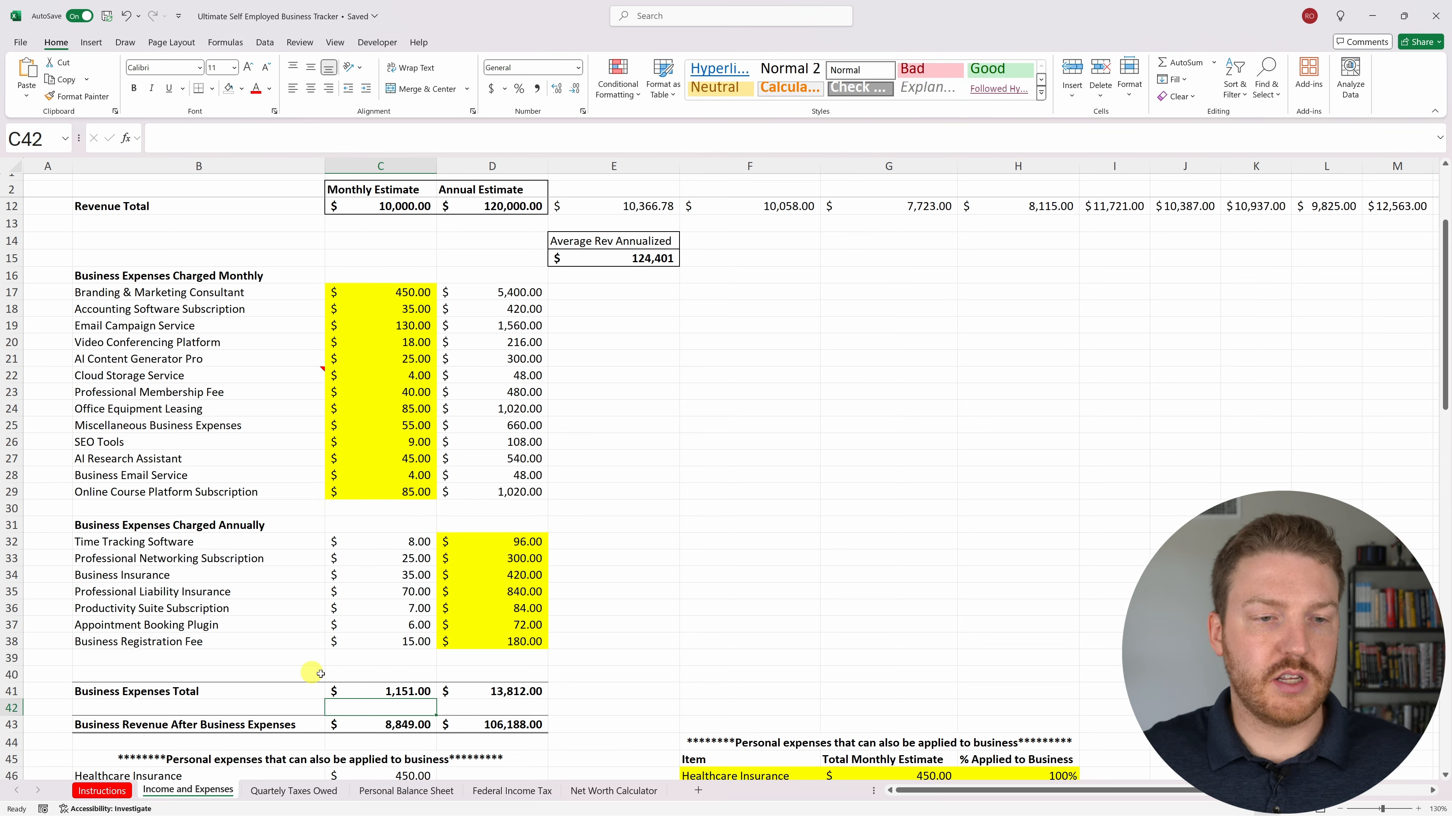
click(389, 686)
click(471, 690)
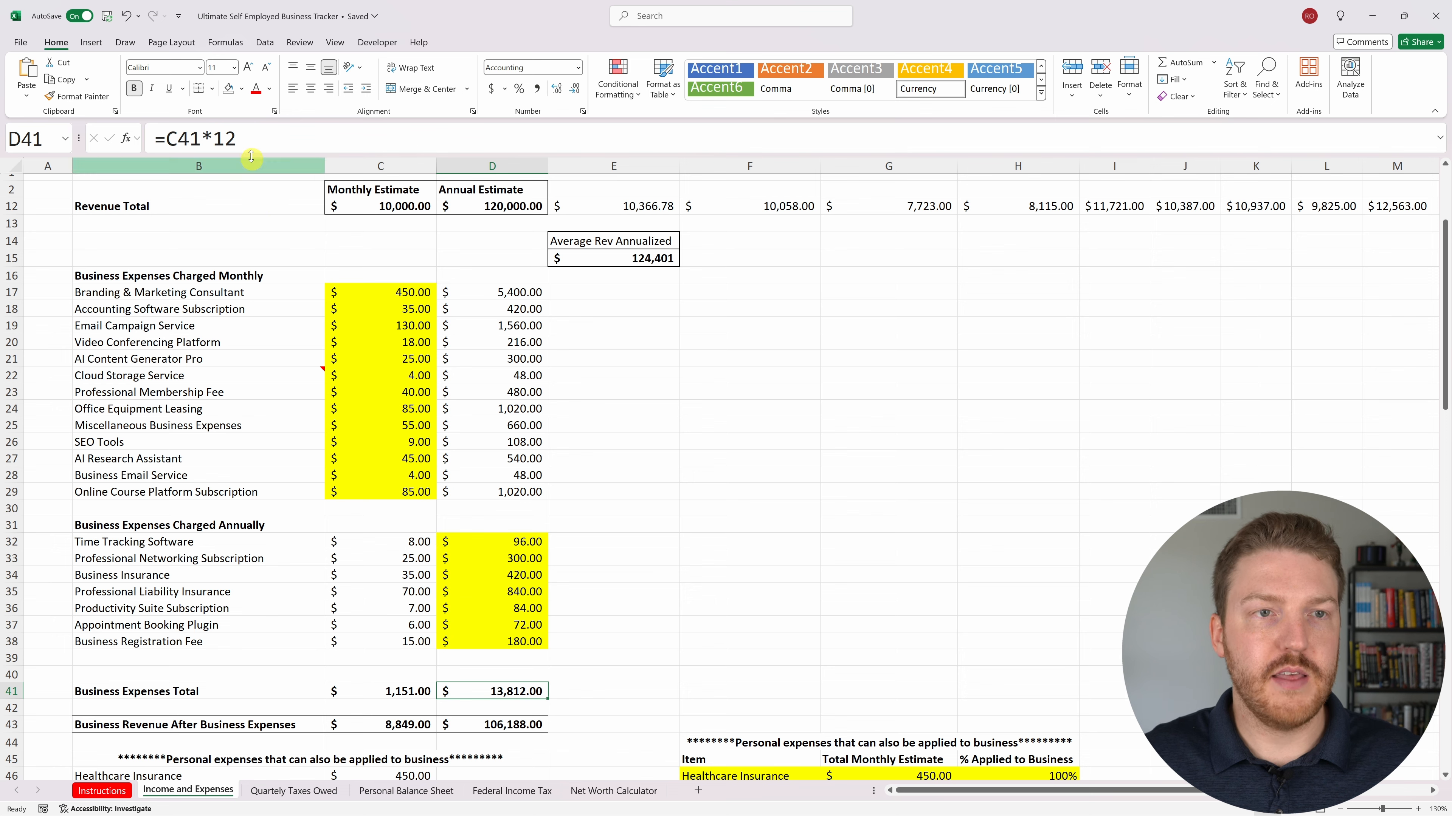
key(F2)
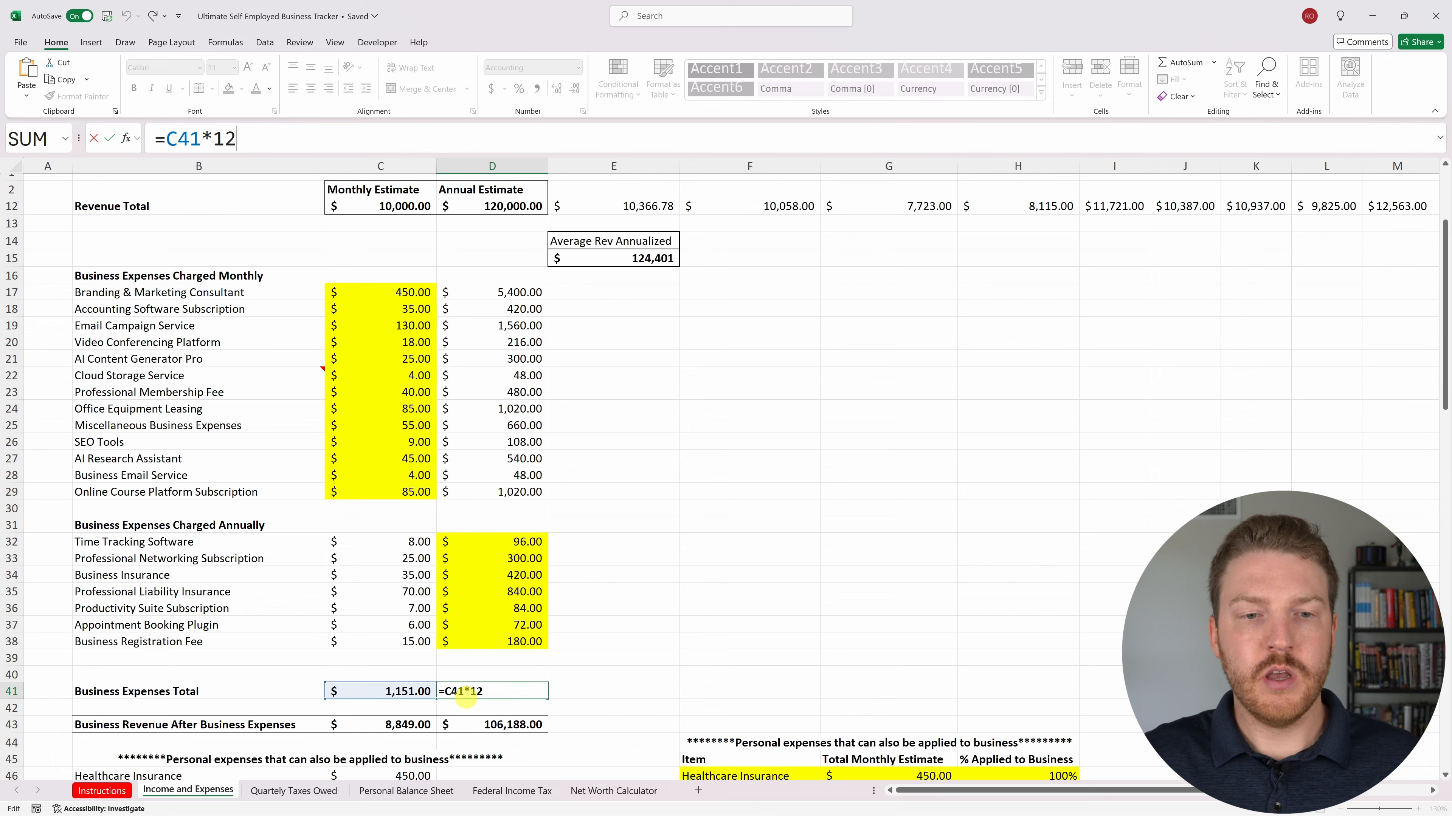
key(Return)
Compare the monthly estimate's Revenue Total with its Business Expenses Total.
scroll(402, 540, up, 1)
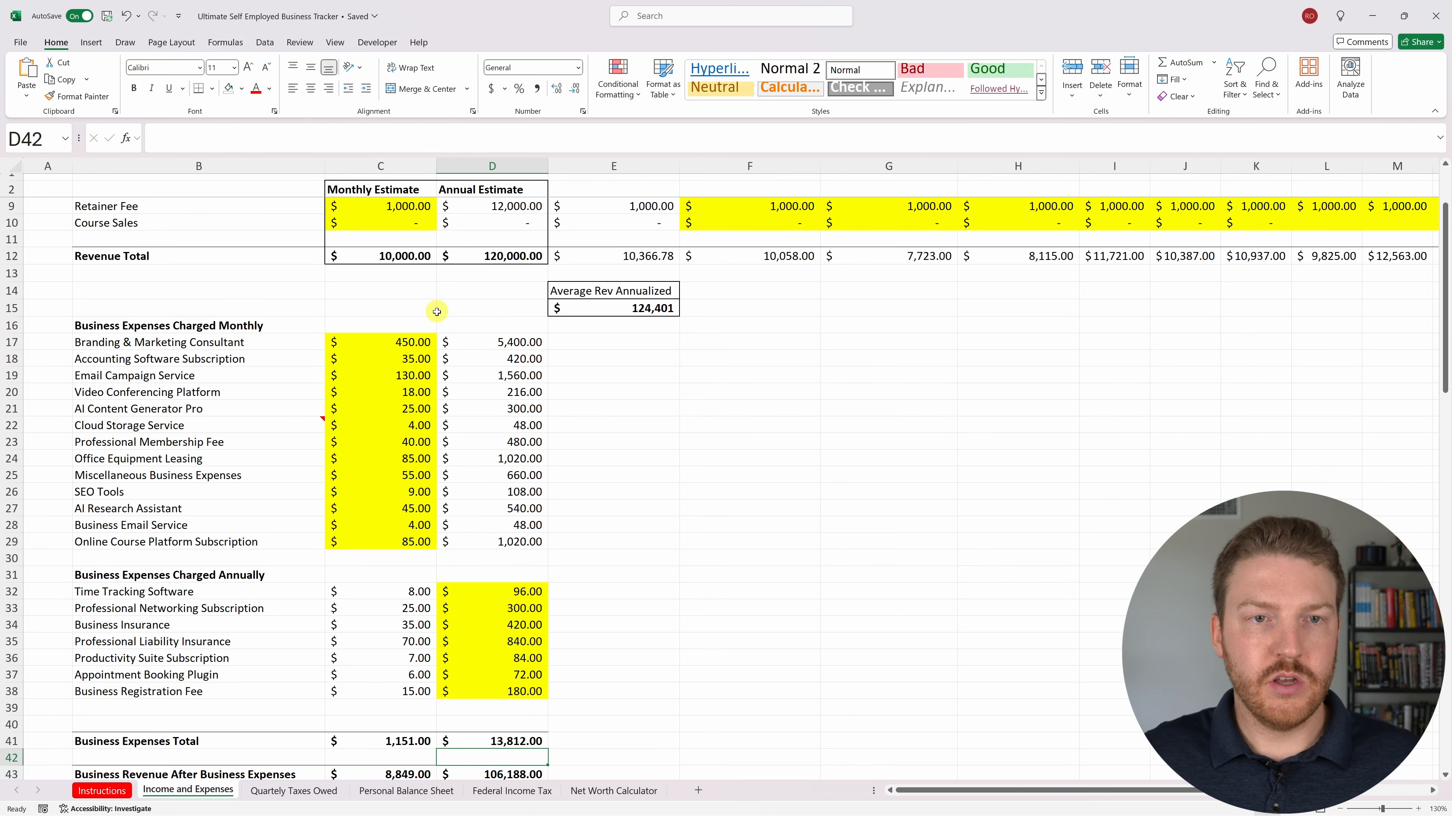
scroll(437, 311, up, 2)
click(403, 356)
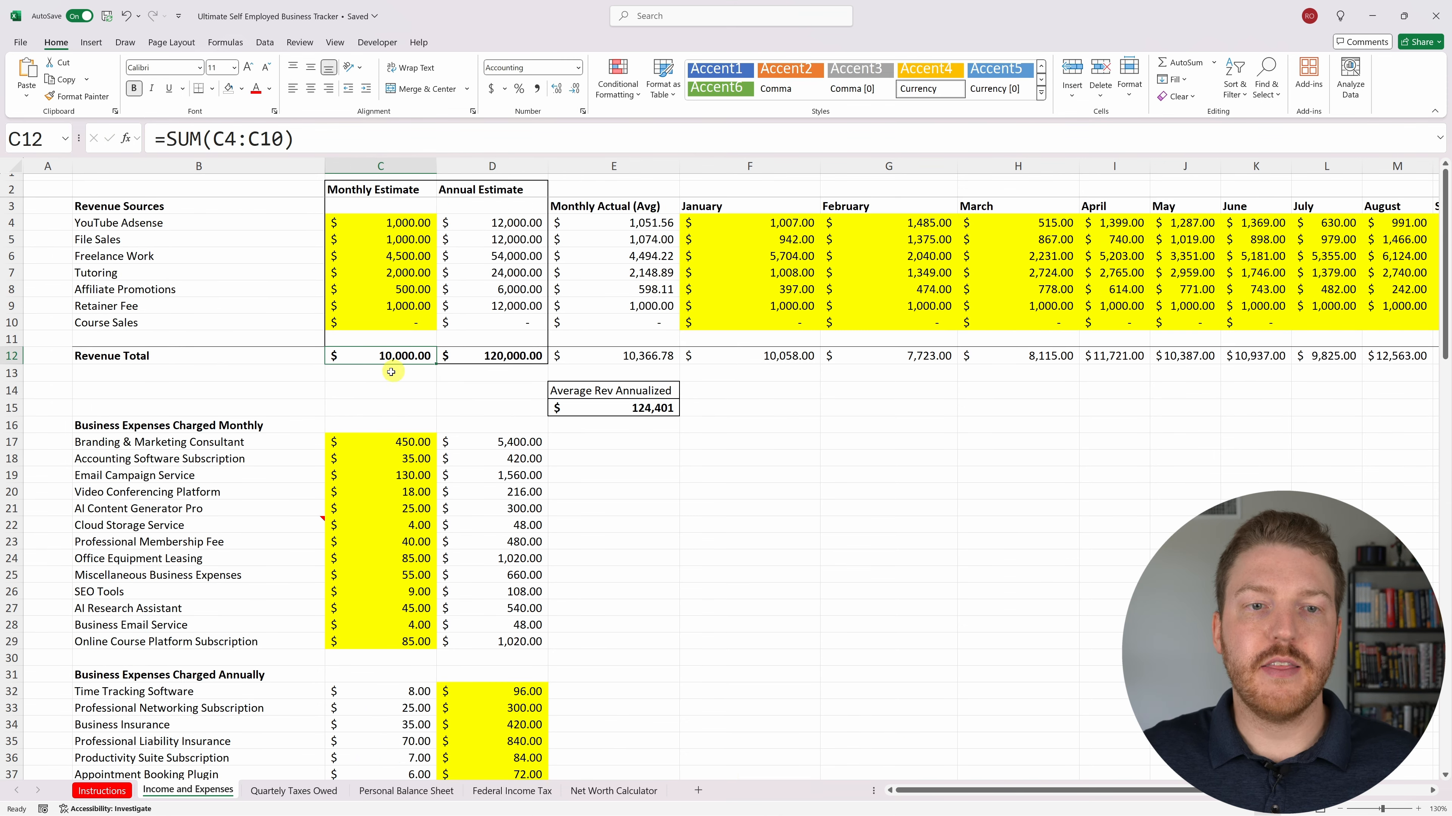
scroll(416, 349, down, 4)
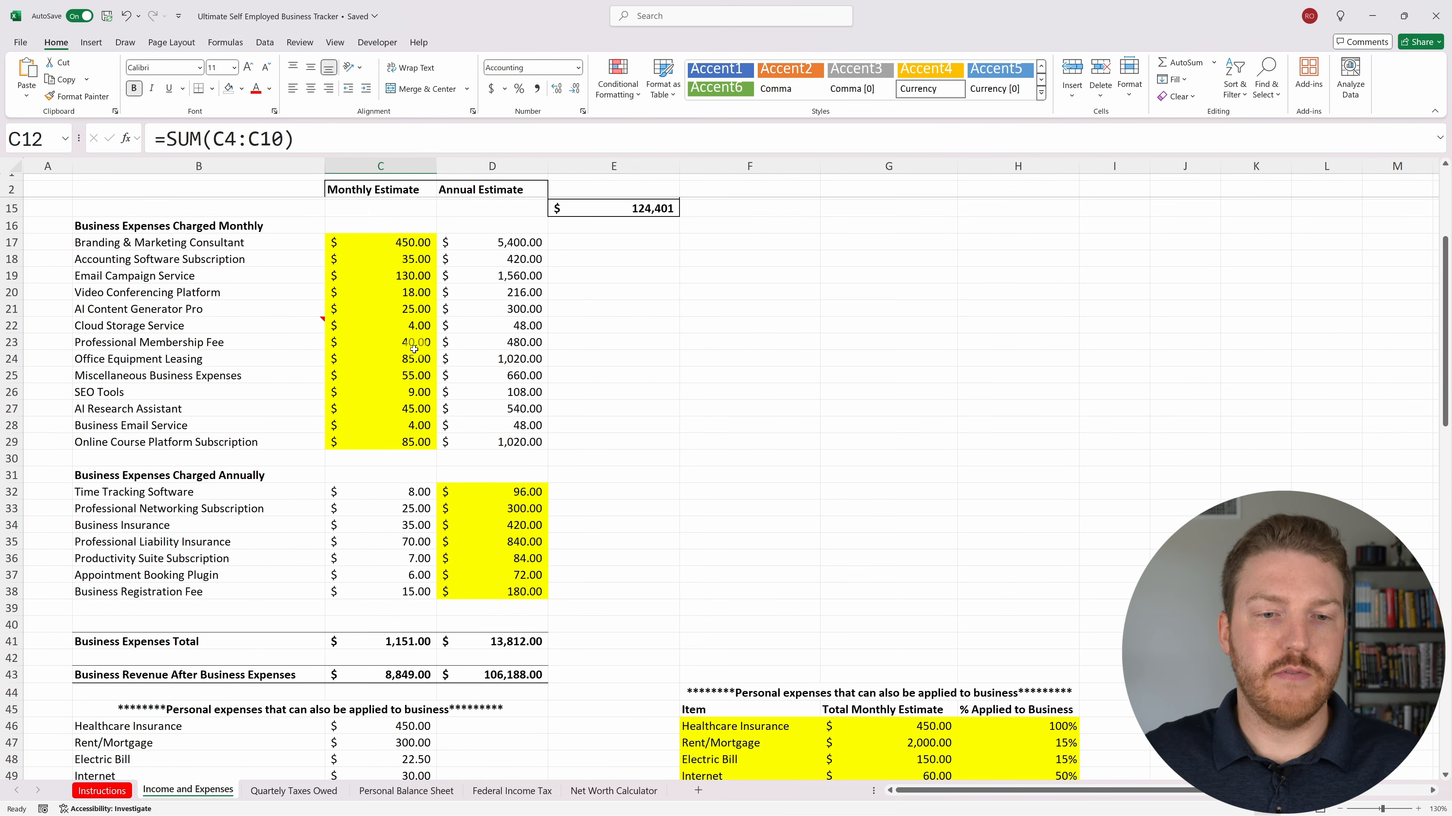
click(392, 647)
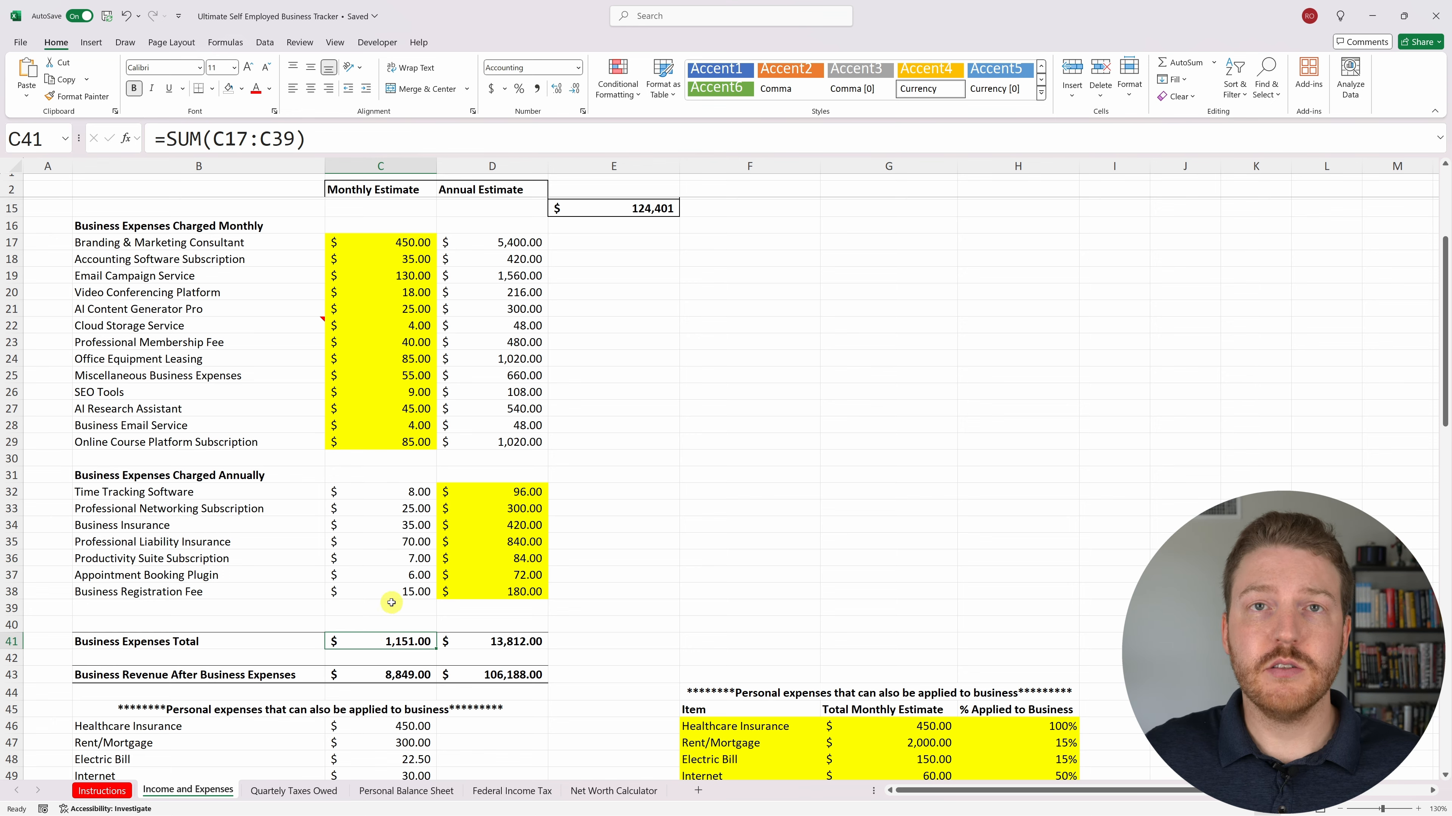
Inspect the monthly Business Revenue After Business Expenses formula and trace its references to the revenue and expense totals.
scroll(388, 575, down, 3)
scroll(368, 483, down, 2)
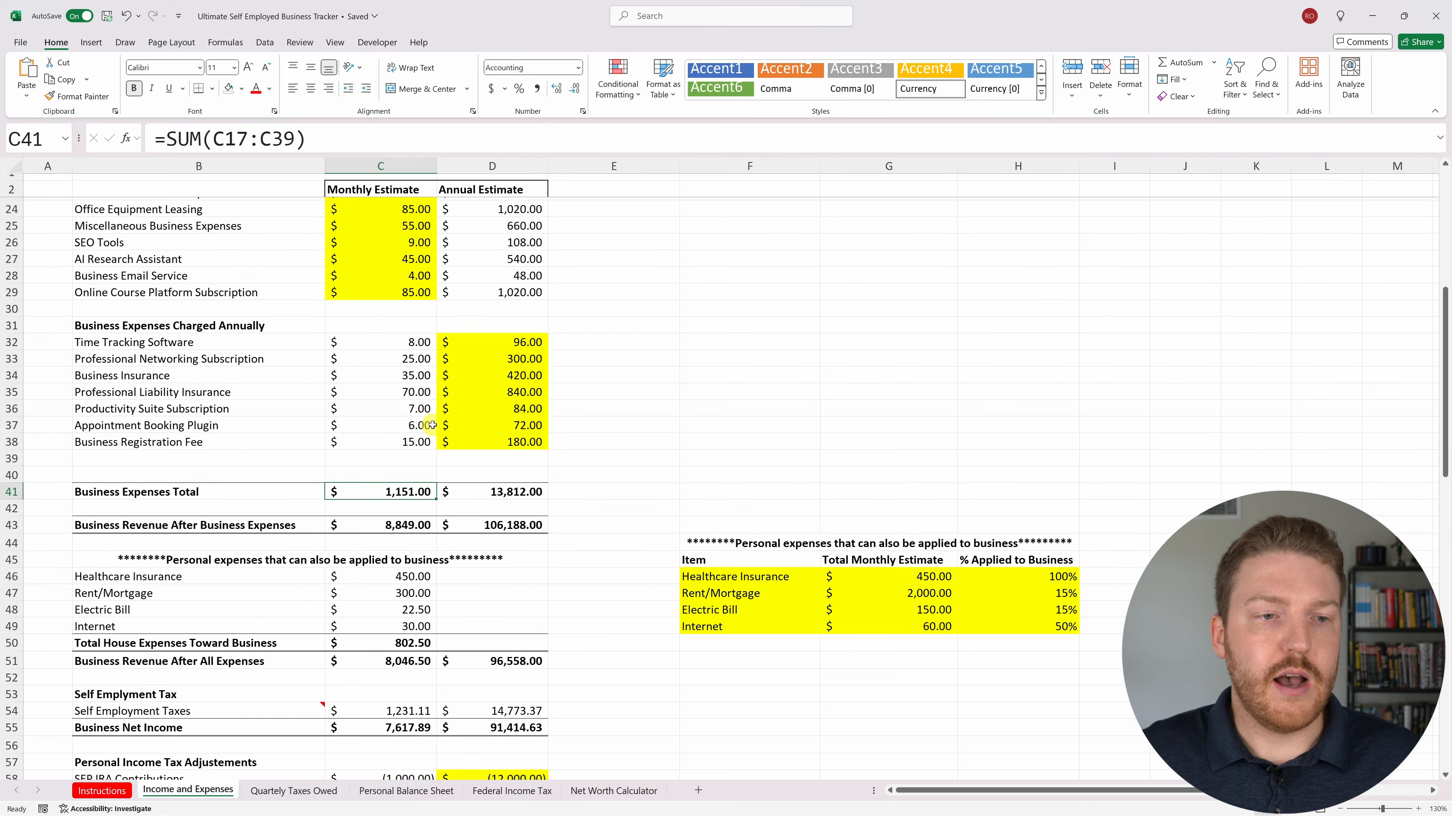
scroll(396, 436, up, 1)
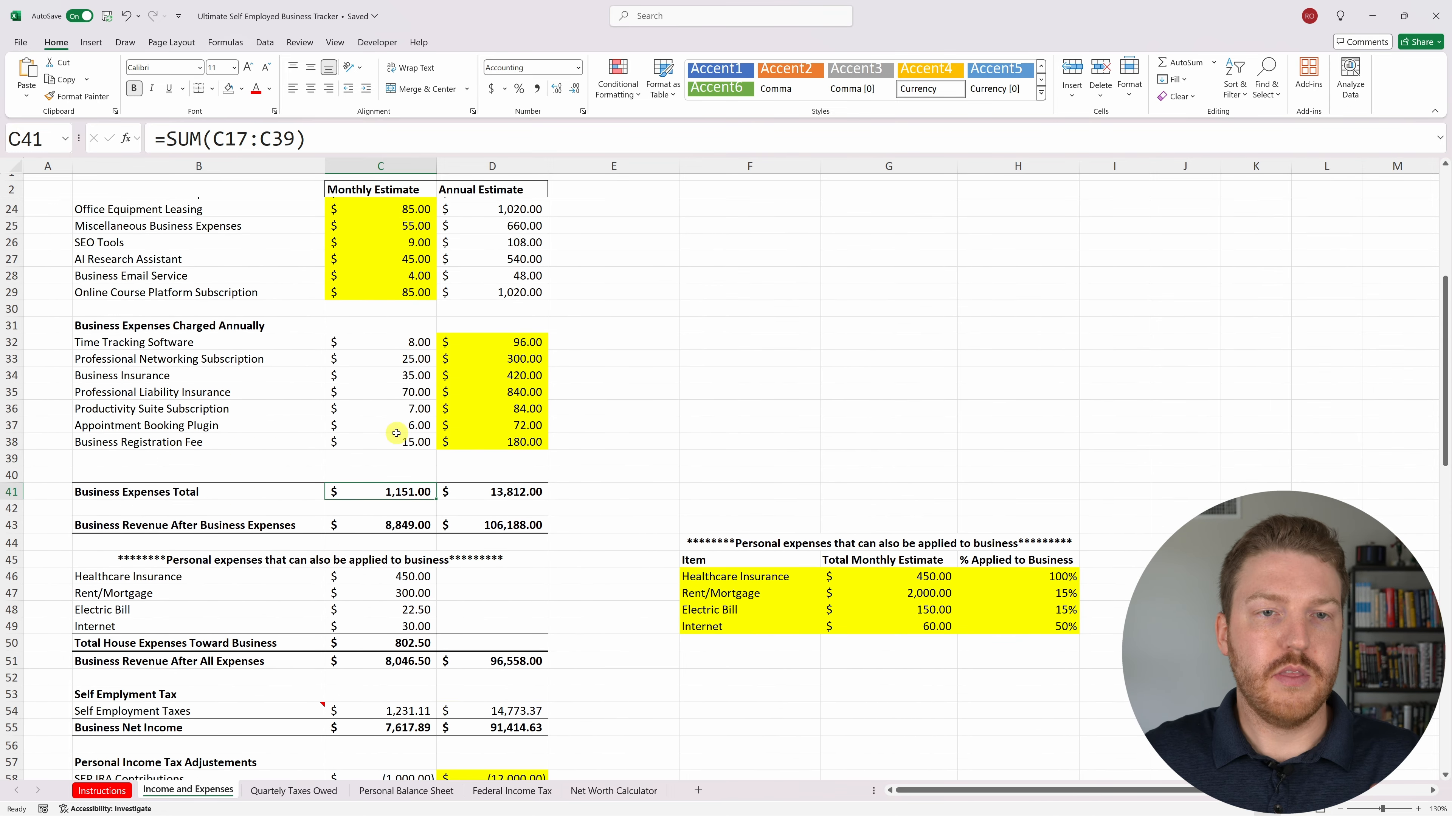
scroll(343, 458, down, 1)
click(222, 477)
click(410, 473)
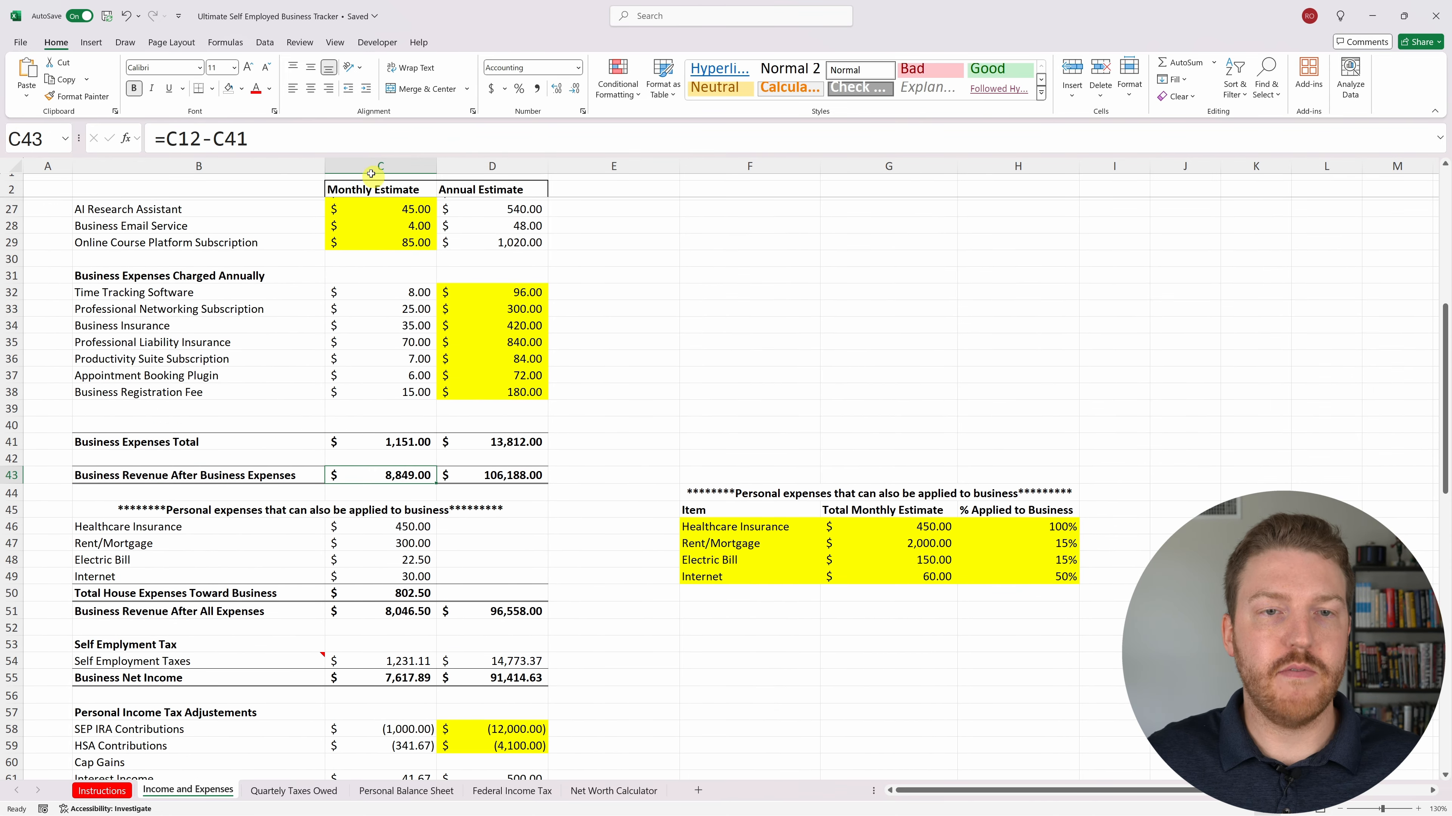
key(F2)
scroll(432, 425, up, 3)
scroll(431, 425, up, 4)
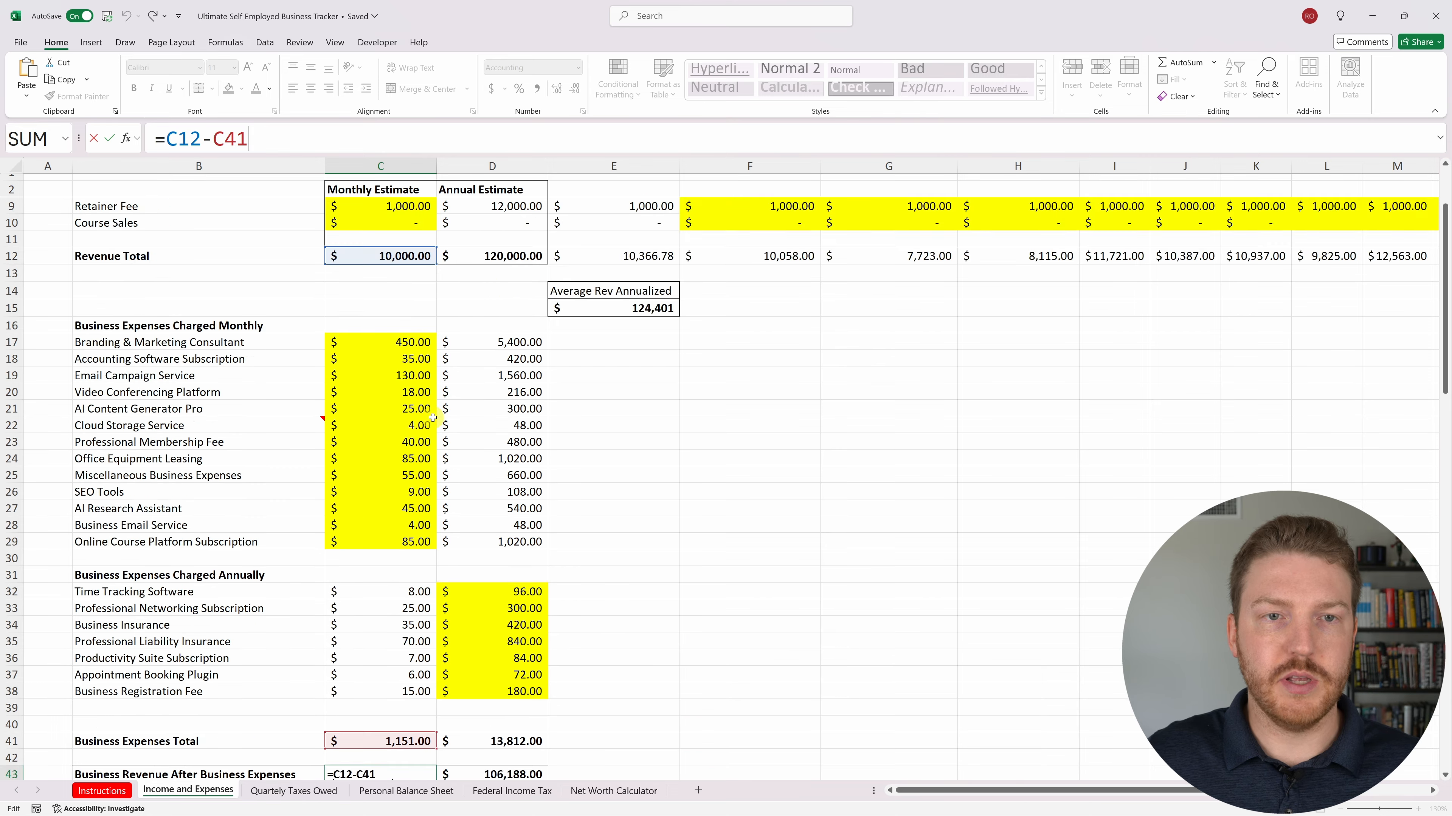
scroll(391, 311, down, 5)
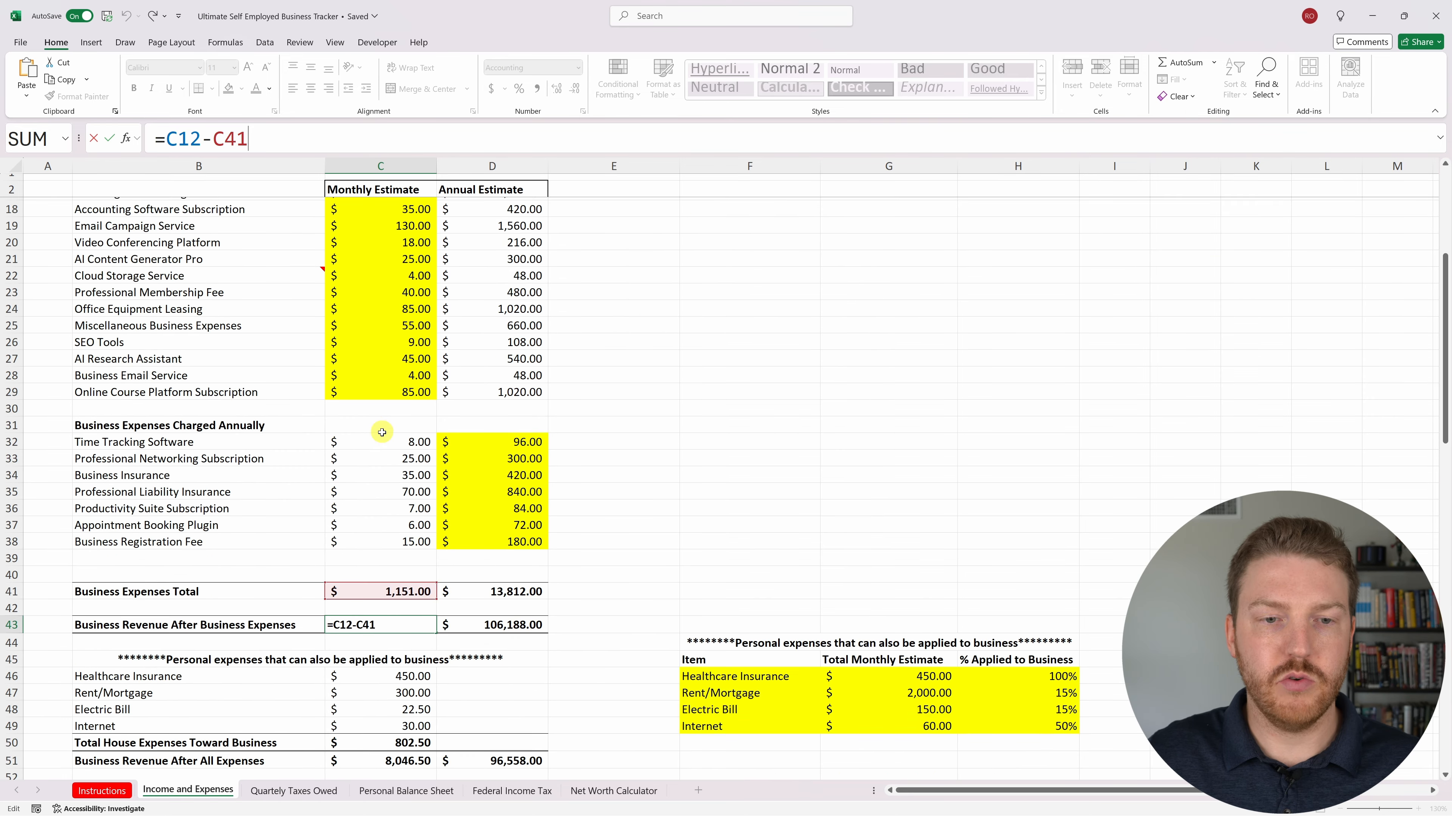
key(Return)
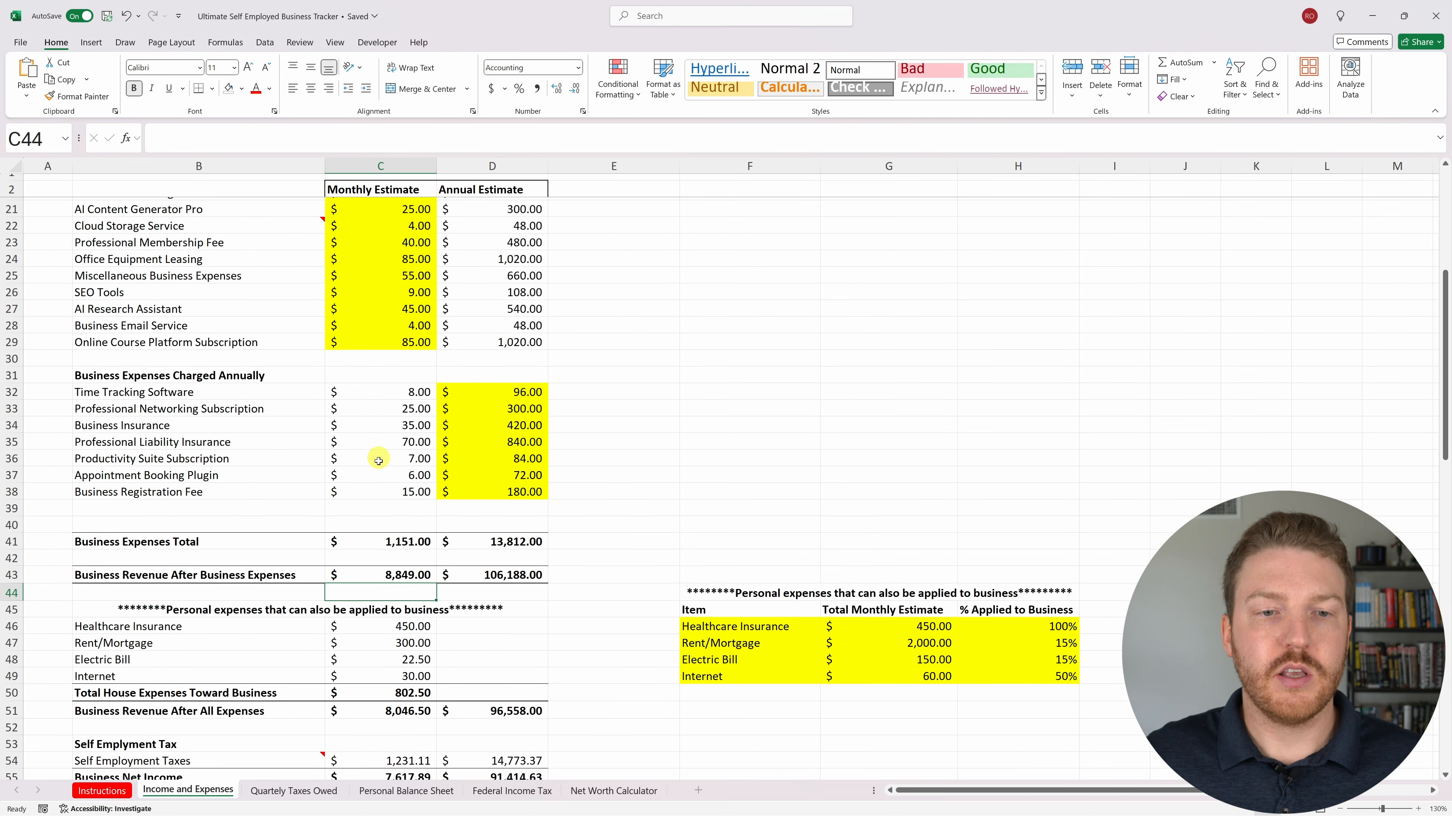
Check the monthly and annual Business Revenue After Business Expenses formulas, and point out the Self Employment Taxes row.
click(411, 575)
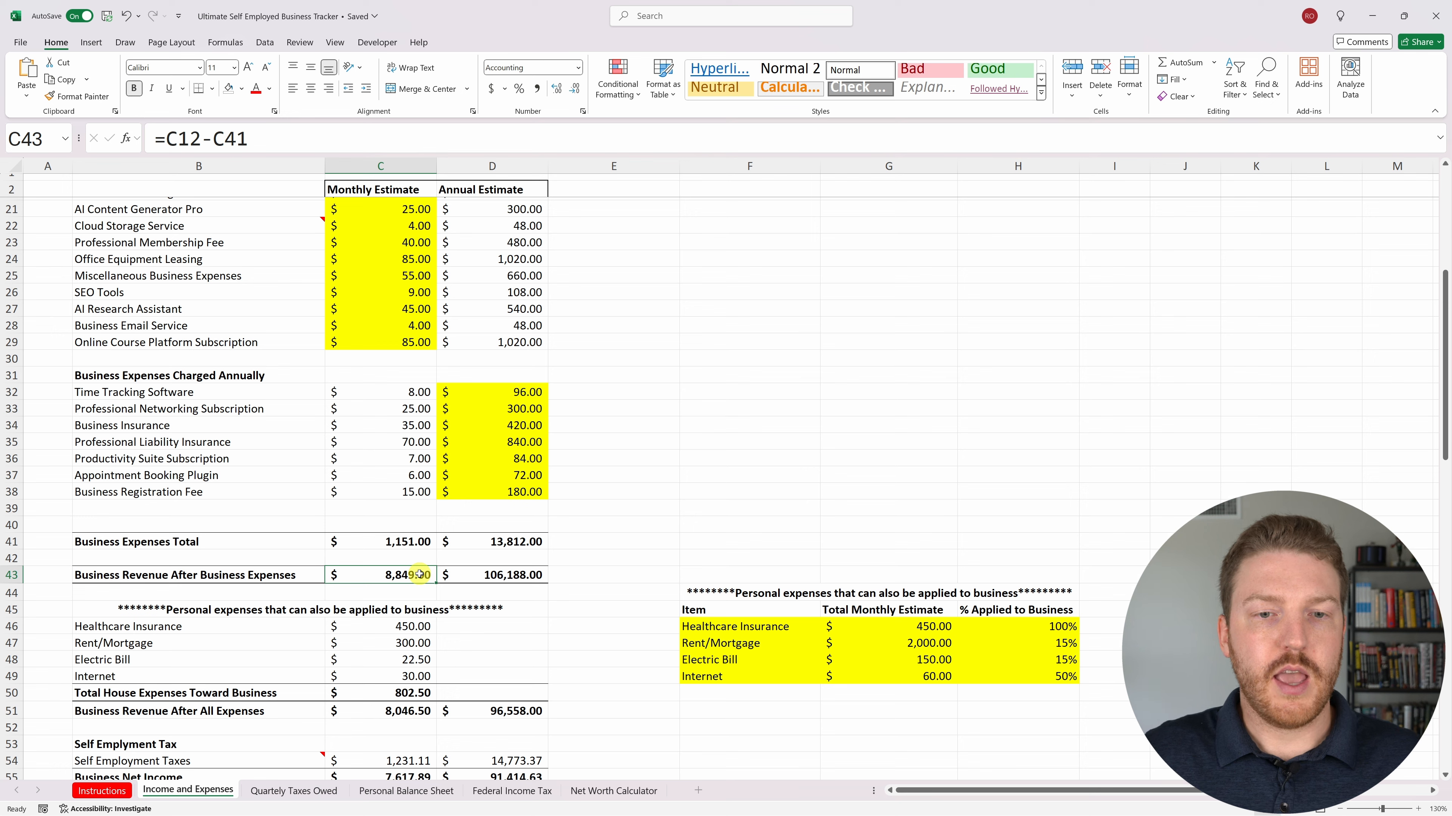
click(502, 577)
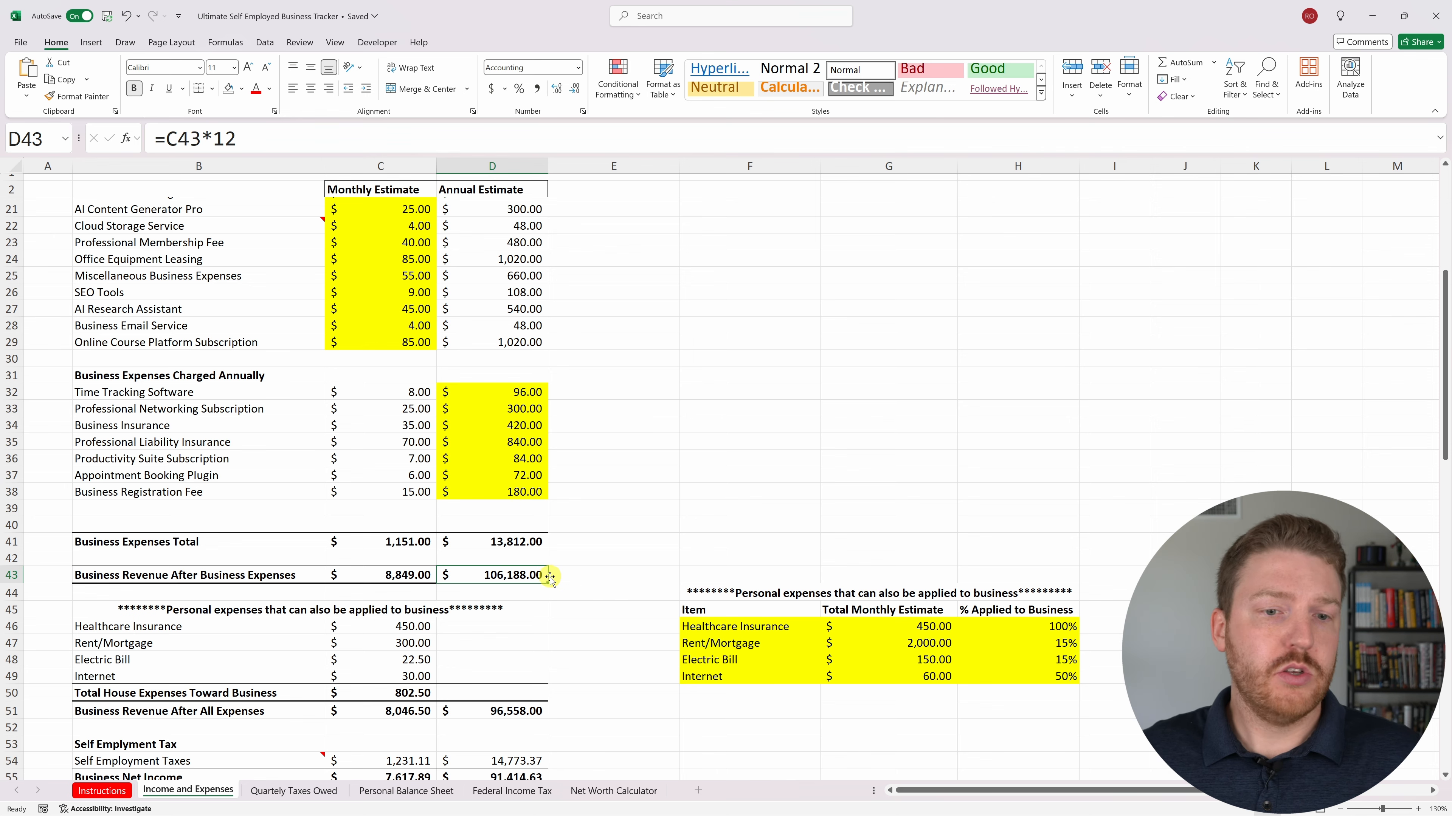
scroll(550, 578, down, 2)
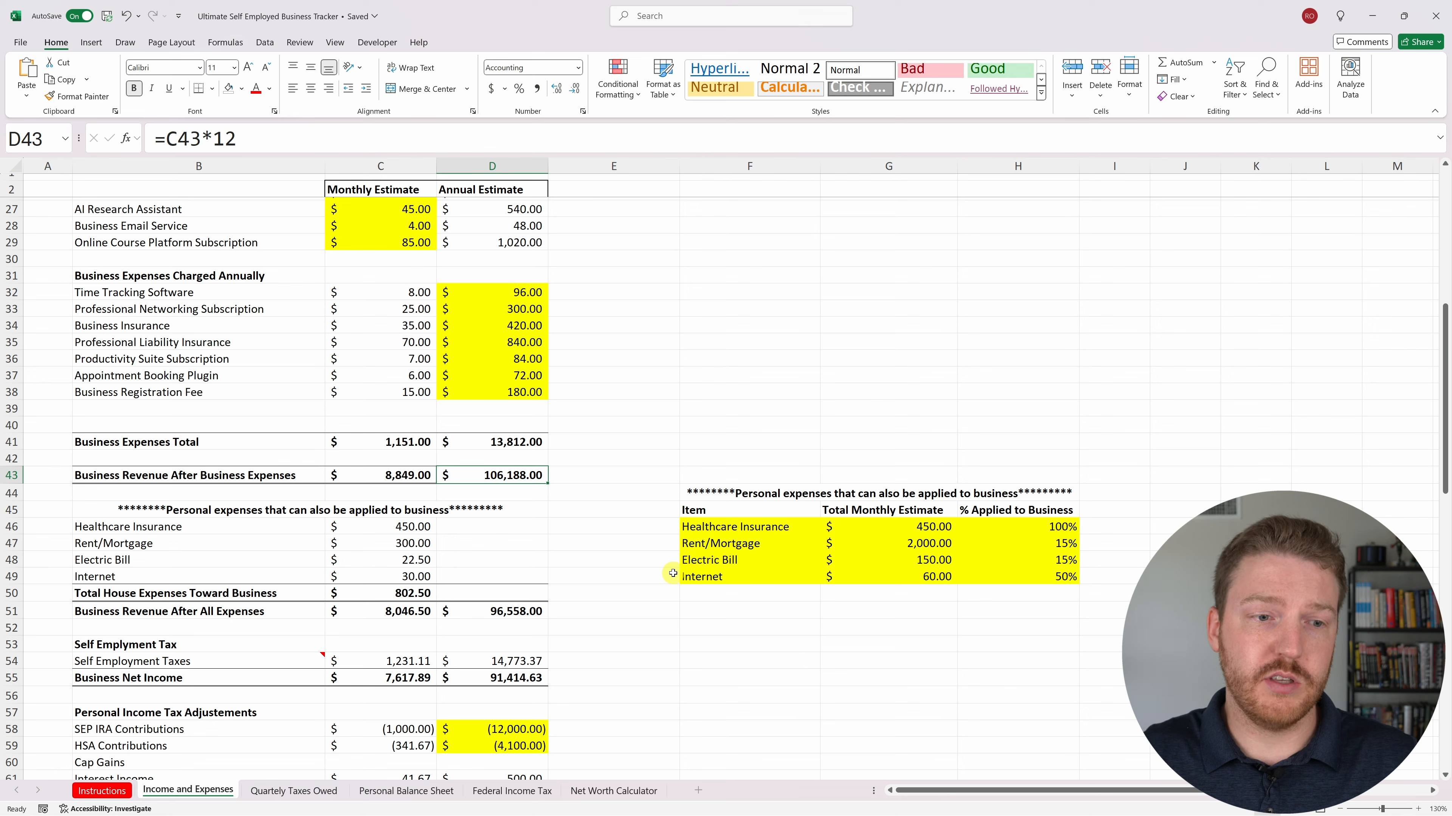
click(300, 656)
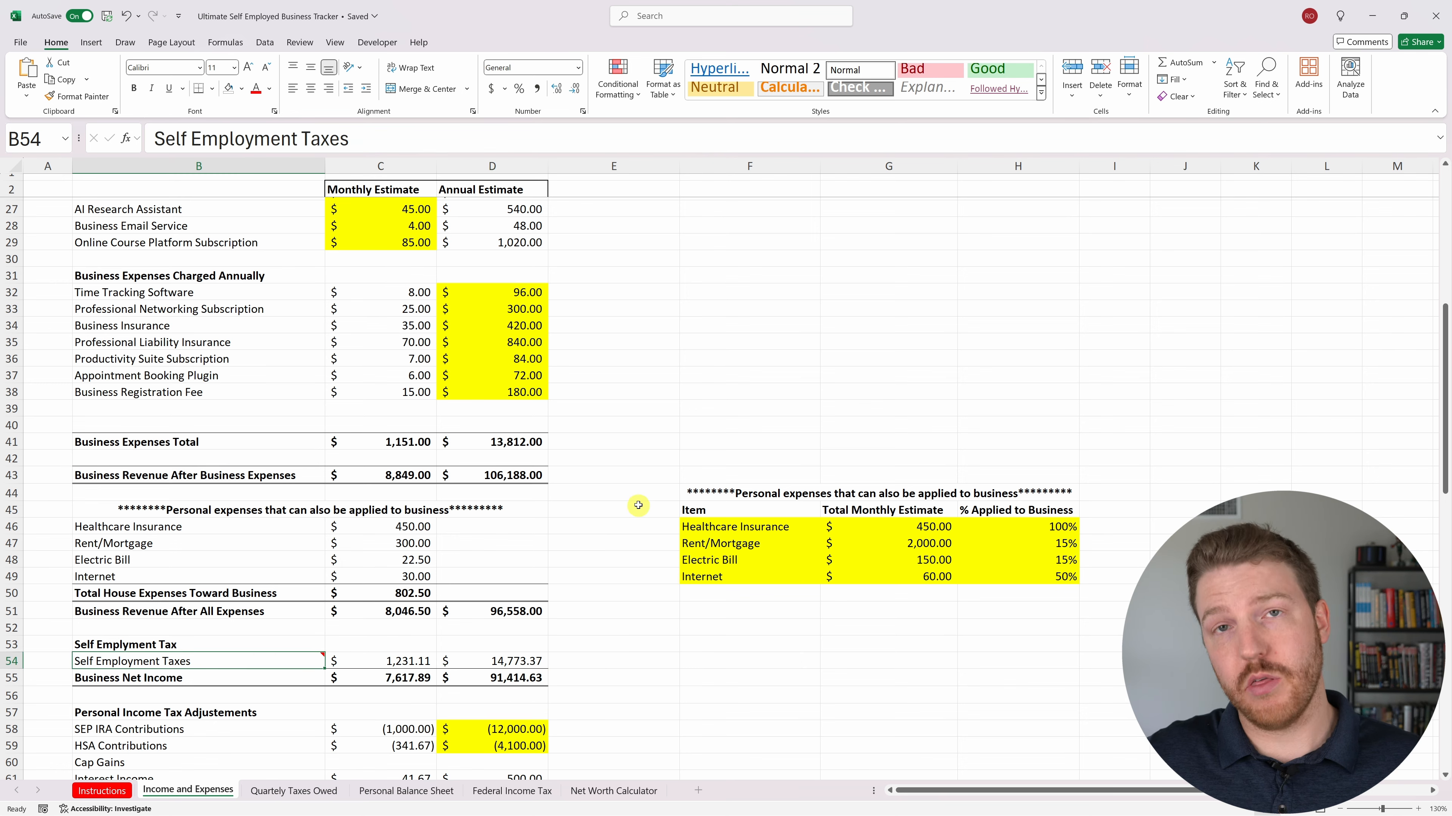
click(634, 442)
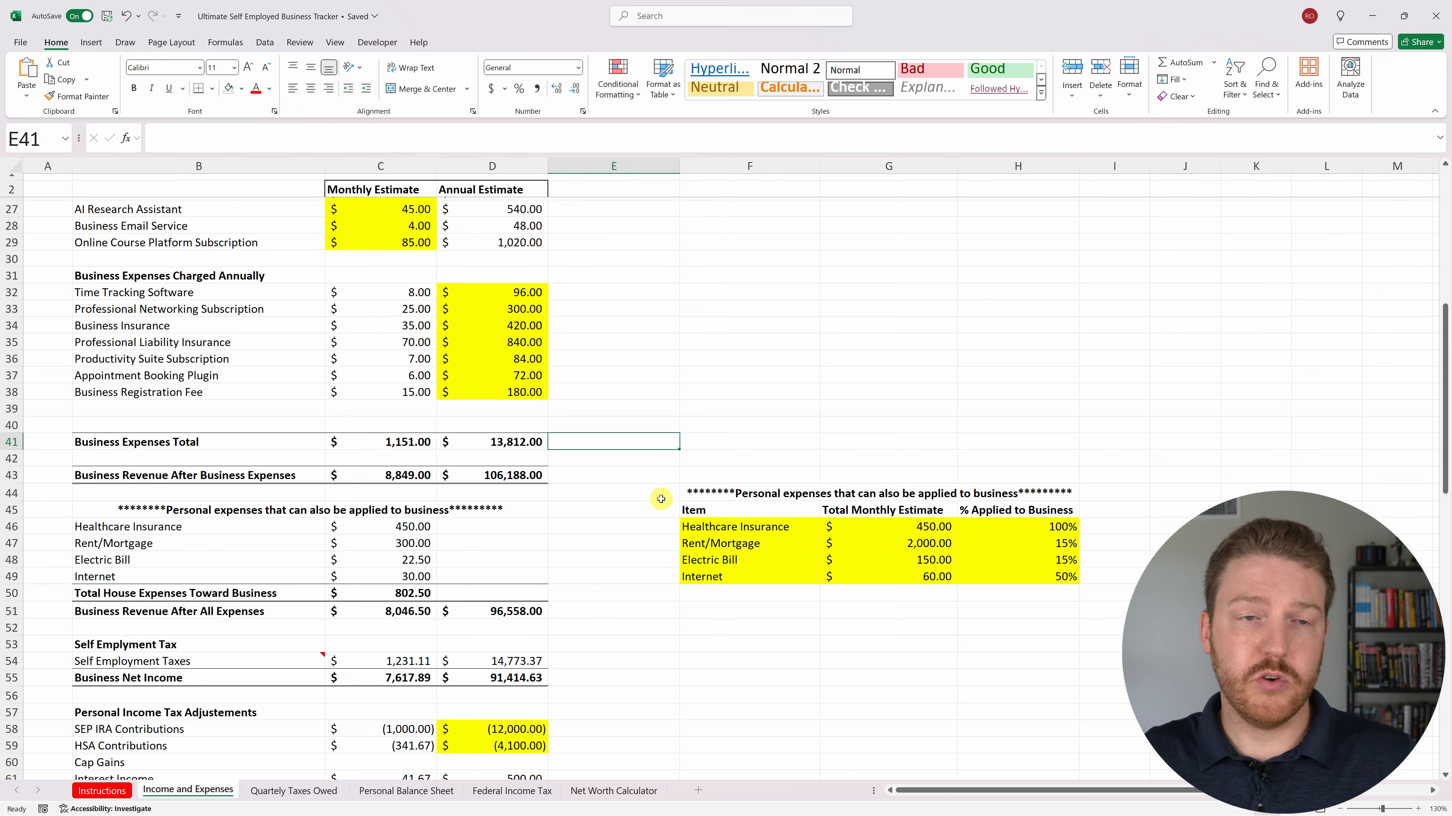
Highlight the monthly and annual business expense sections together, from Business Expenses Charged Monthly through Business Registration Fee, and view the personal expenses table.
scroll(546, 370, up, 6)
drag(159, 325, 532, 692)
scroll(675, 647, down, 4)
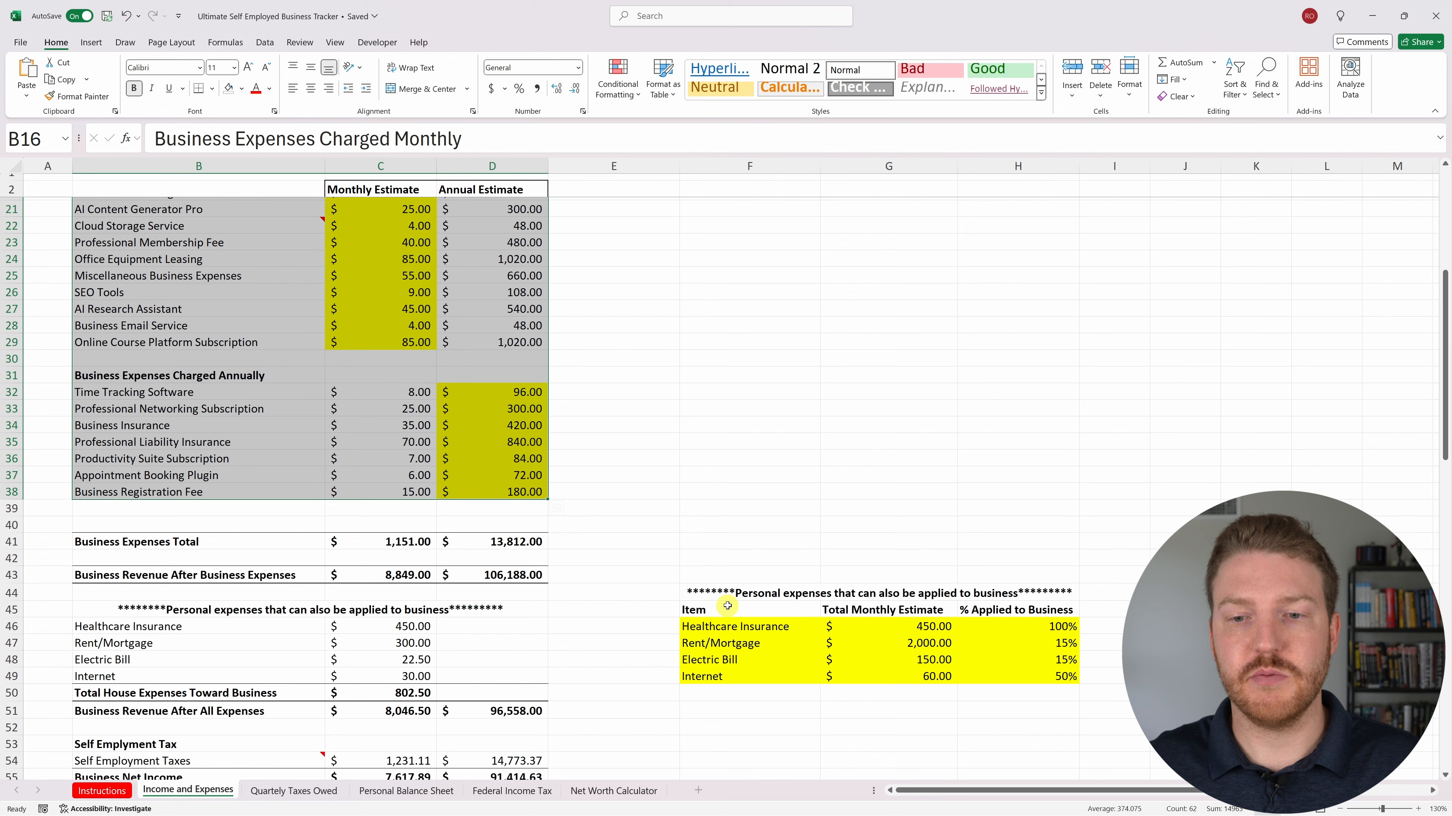
Review the Healthcare Insurance and Rent/Mortgage rows of the personal expenses table, including total monthly estimate and % Applied to Business.
click(674, 570)
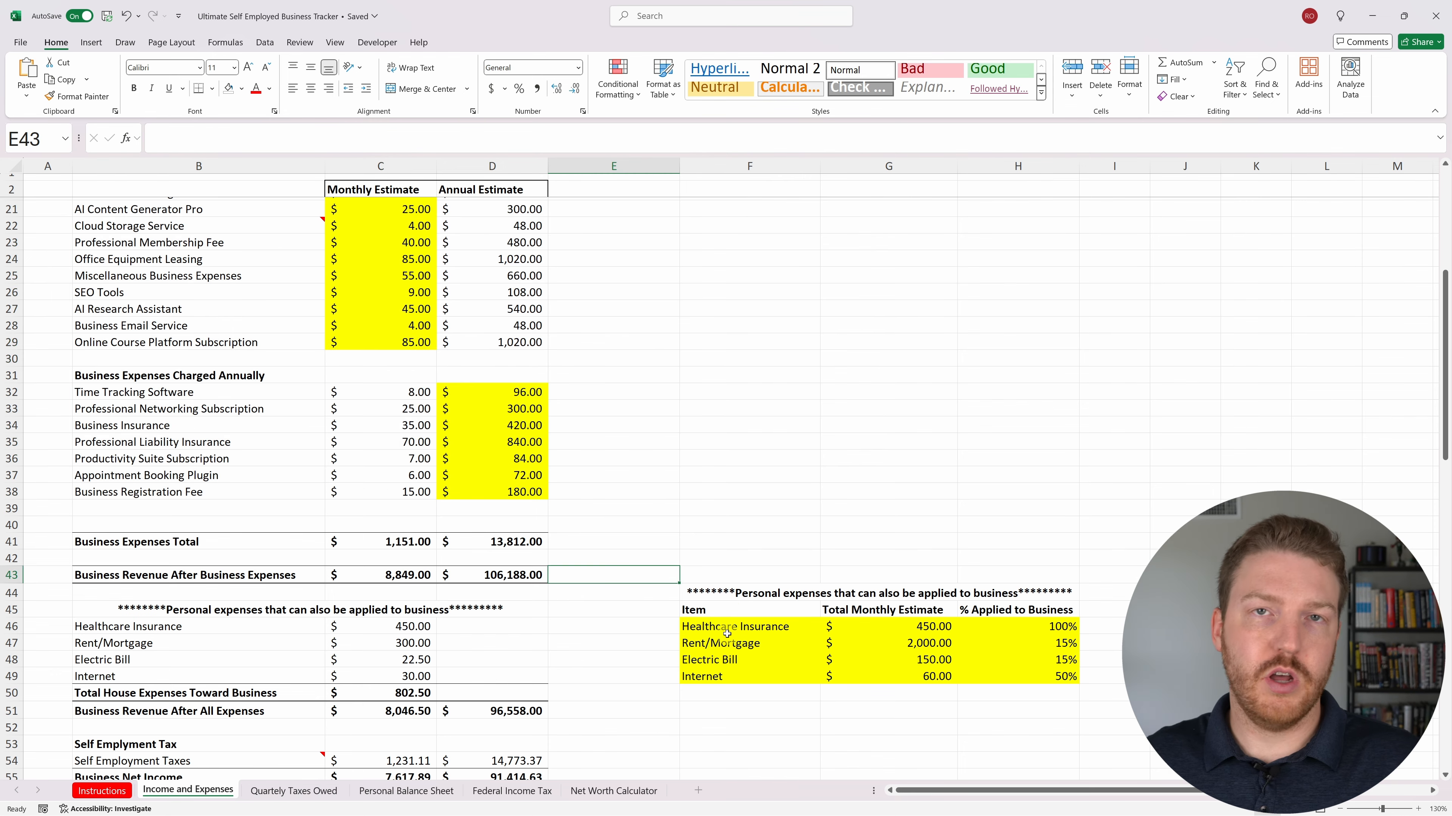
scroll(725, 633, down, 2)
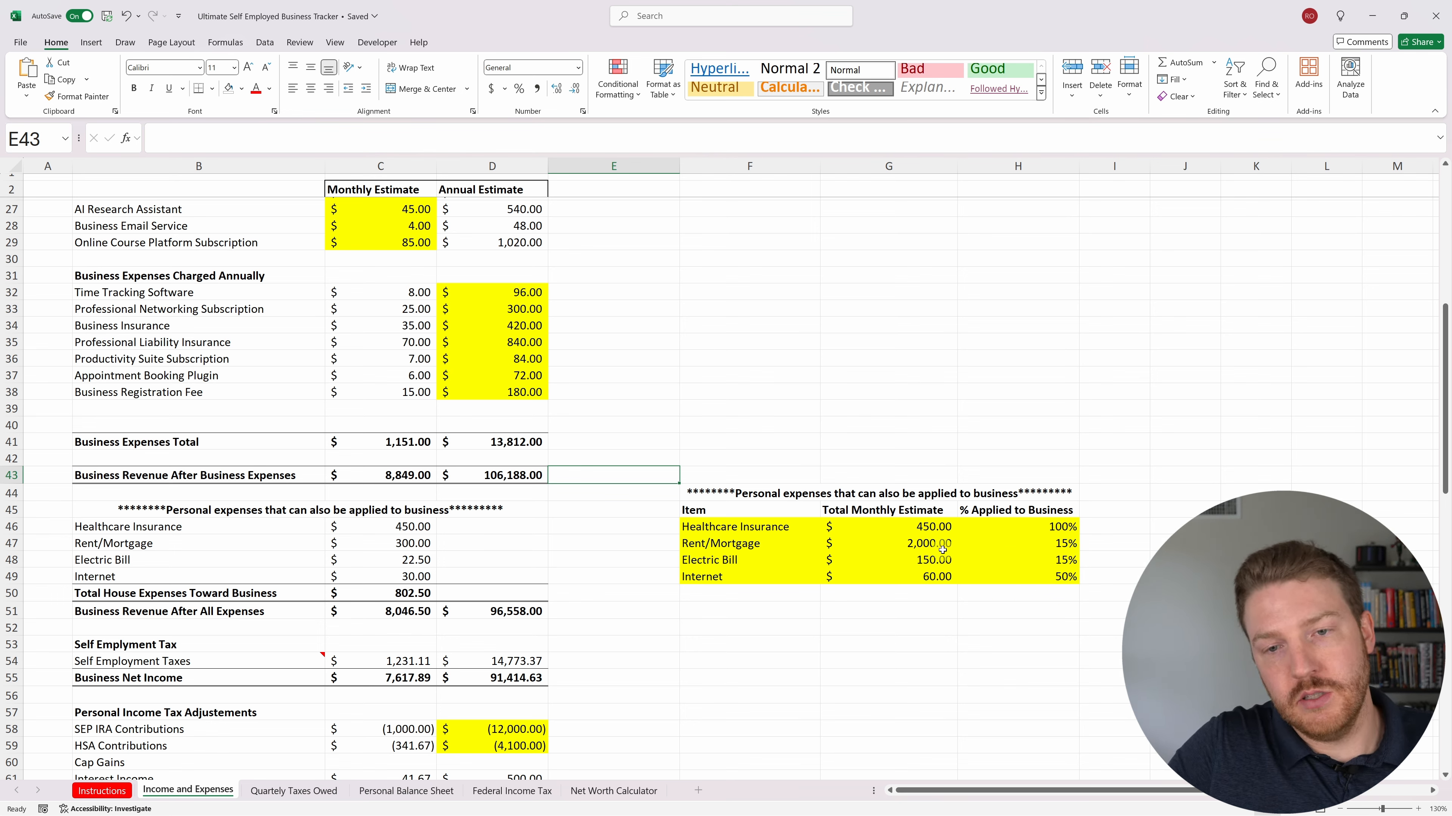
mouse_move(760, 526)
mouse_down()
mouse_move(1111, 523)
mouse_move(915, 525)
mouse_move(1068, 521)
mouse_up()
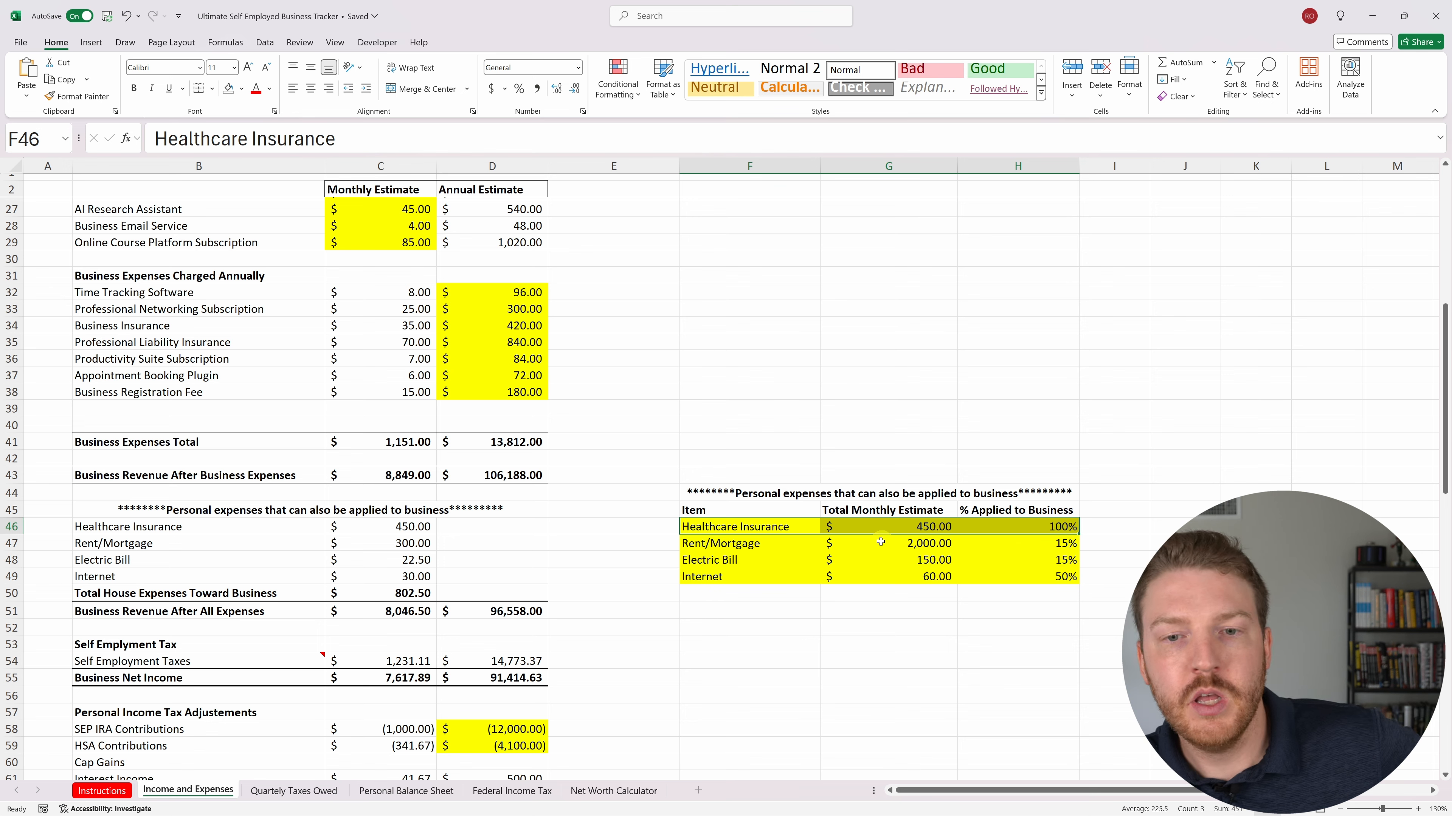
click(801, 541)
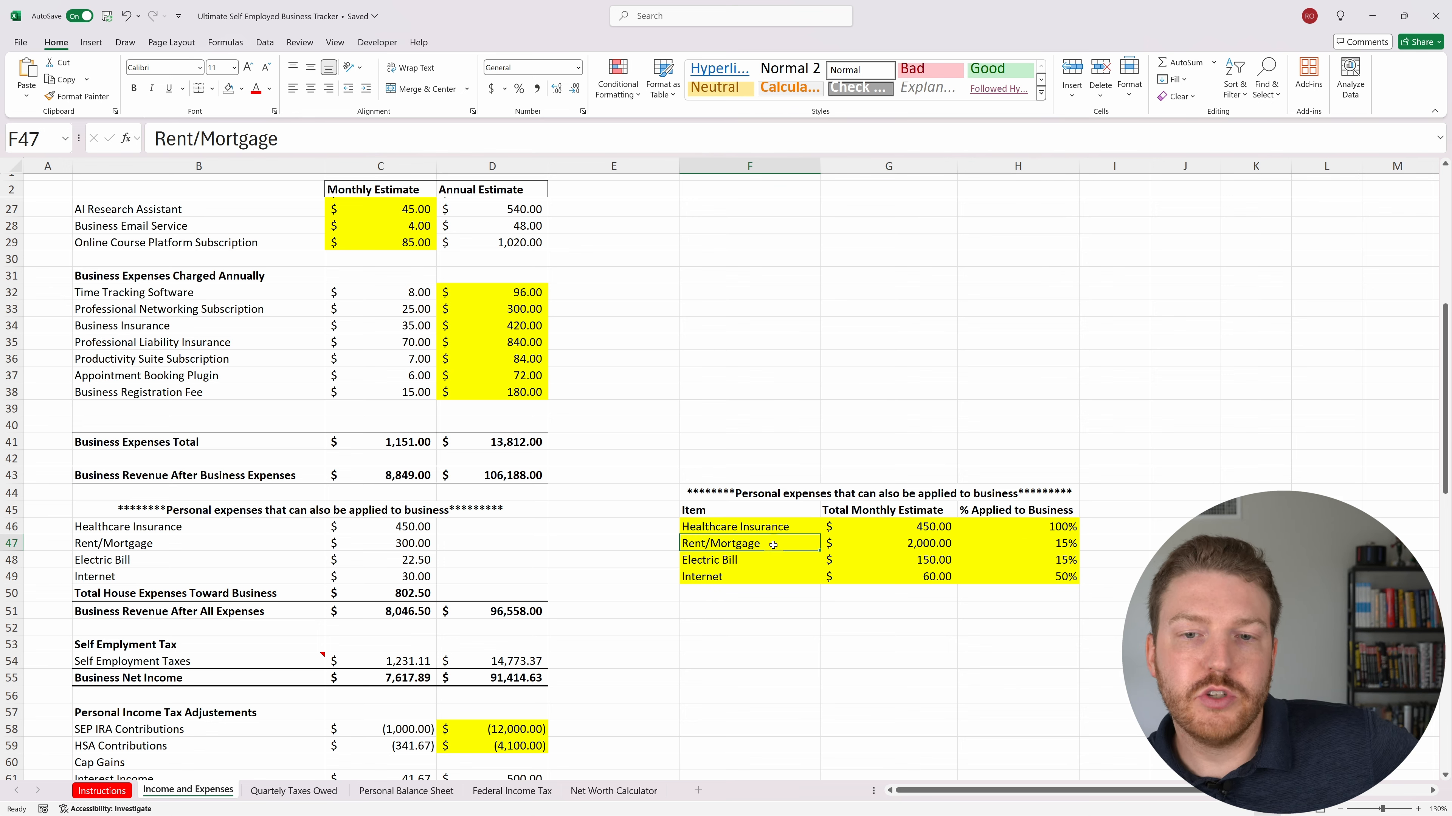
click(909, 549)
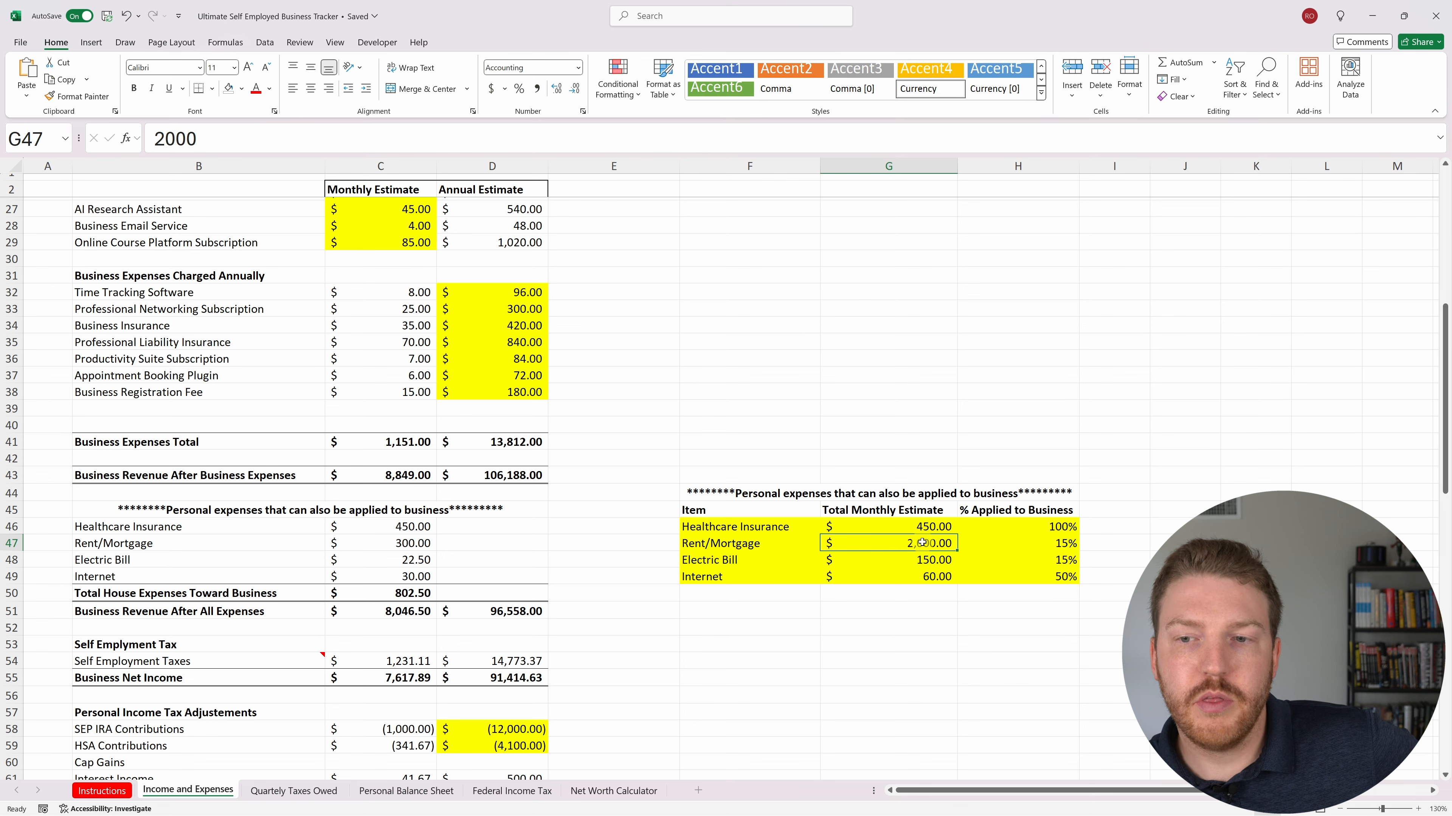
click(1068, 543)
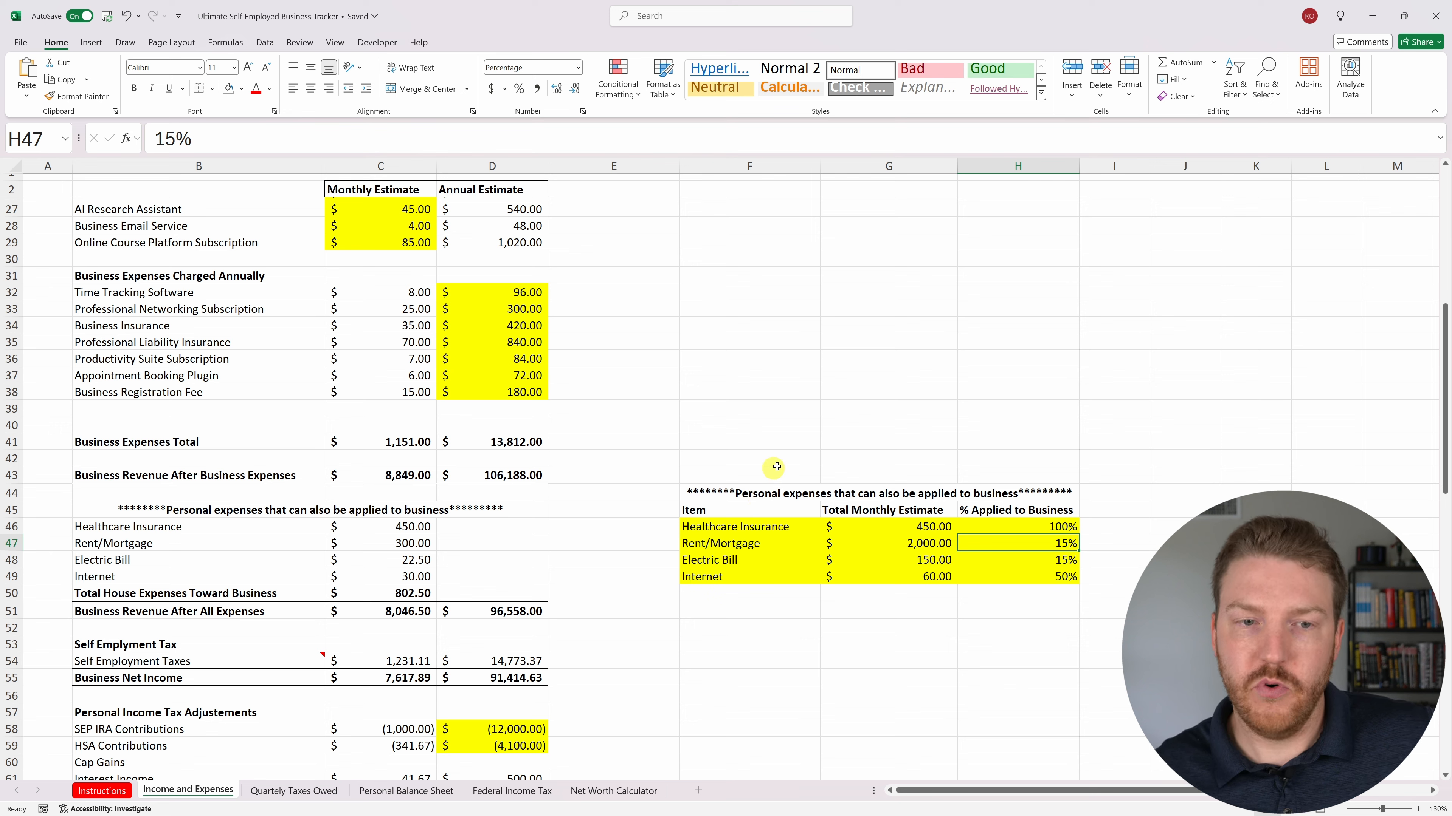
Review the Electric Bill and Internet rows of the personal expenses table, including monthly estimate and % Applied to Business.
click(938, 563)
click(1001, 561)
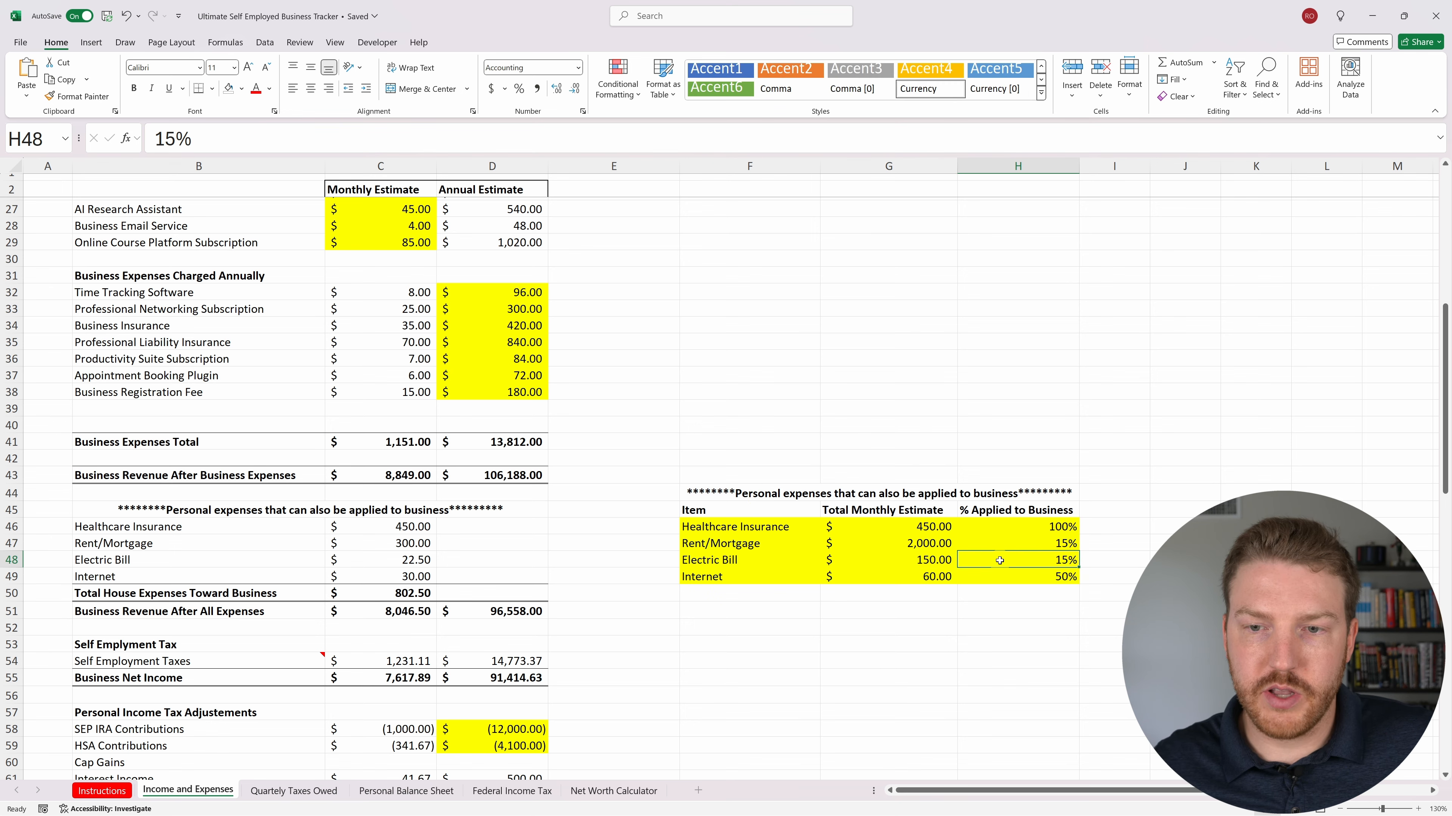
click(767, 559)
click(904, 562)
click(1033, 566)
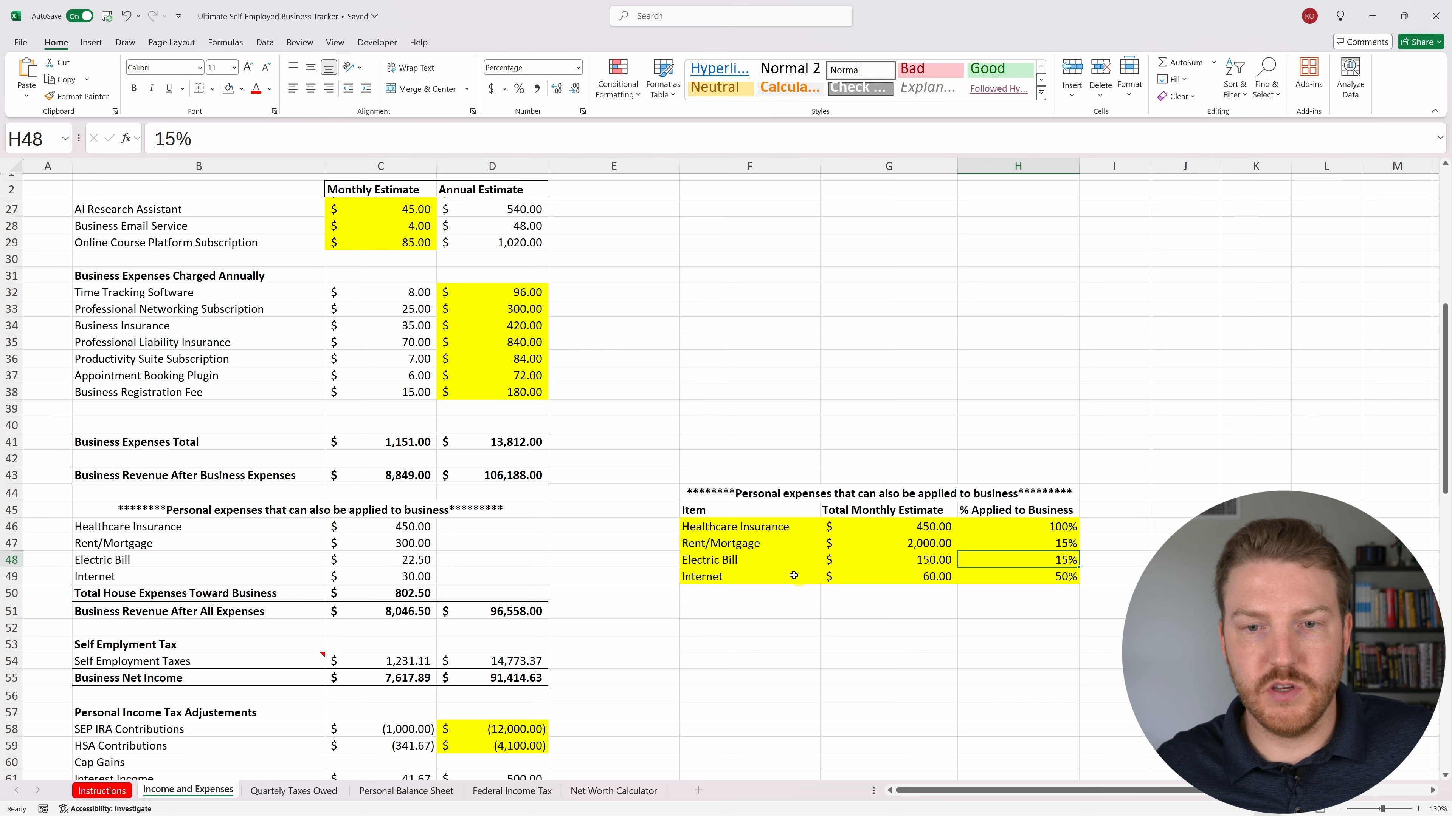
click(766, 576)
click(900, 578)
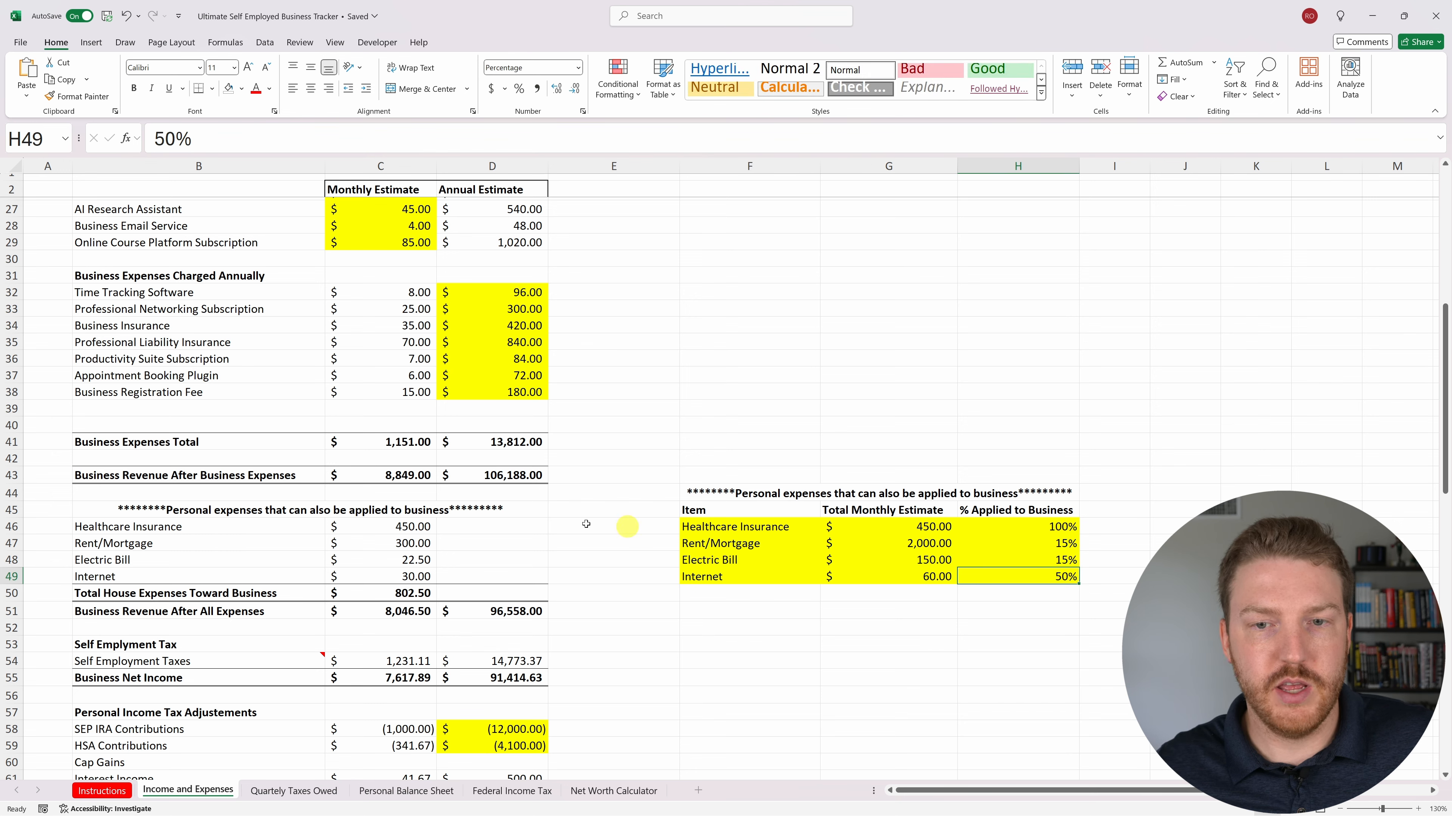
Inspect the monthly Healthcare Insurance formula and trace its references to the total monthly estimate and % Applied to Business.
click(193, 511)
click(186, 527)
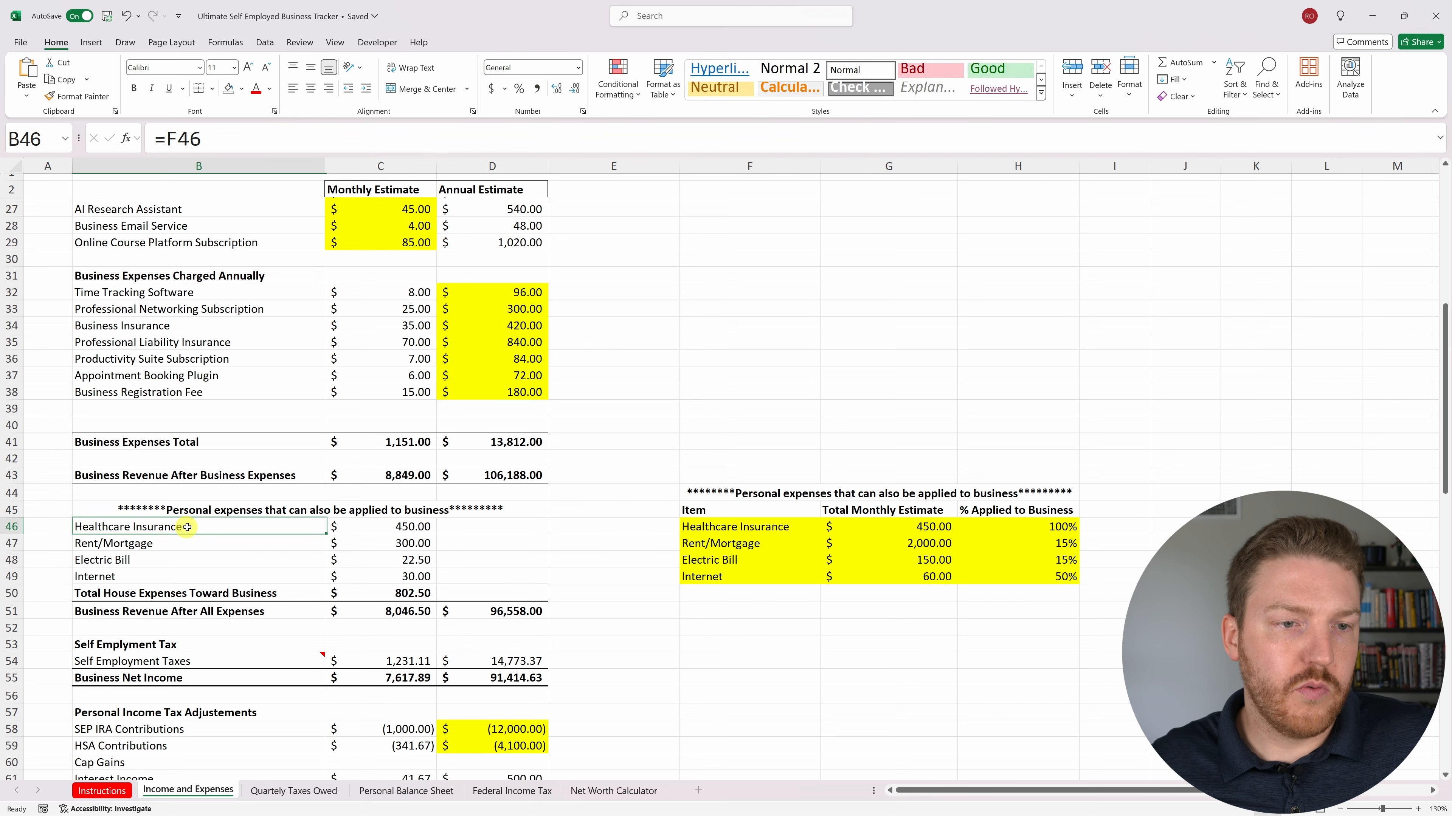
click(381, 525)
click(276, 139)
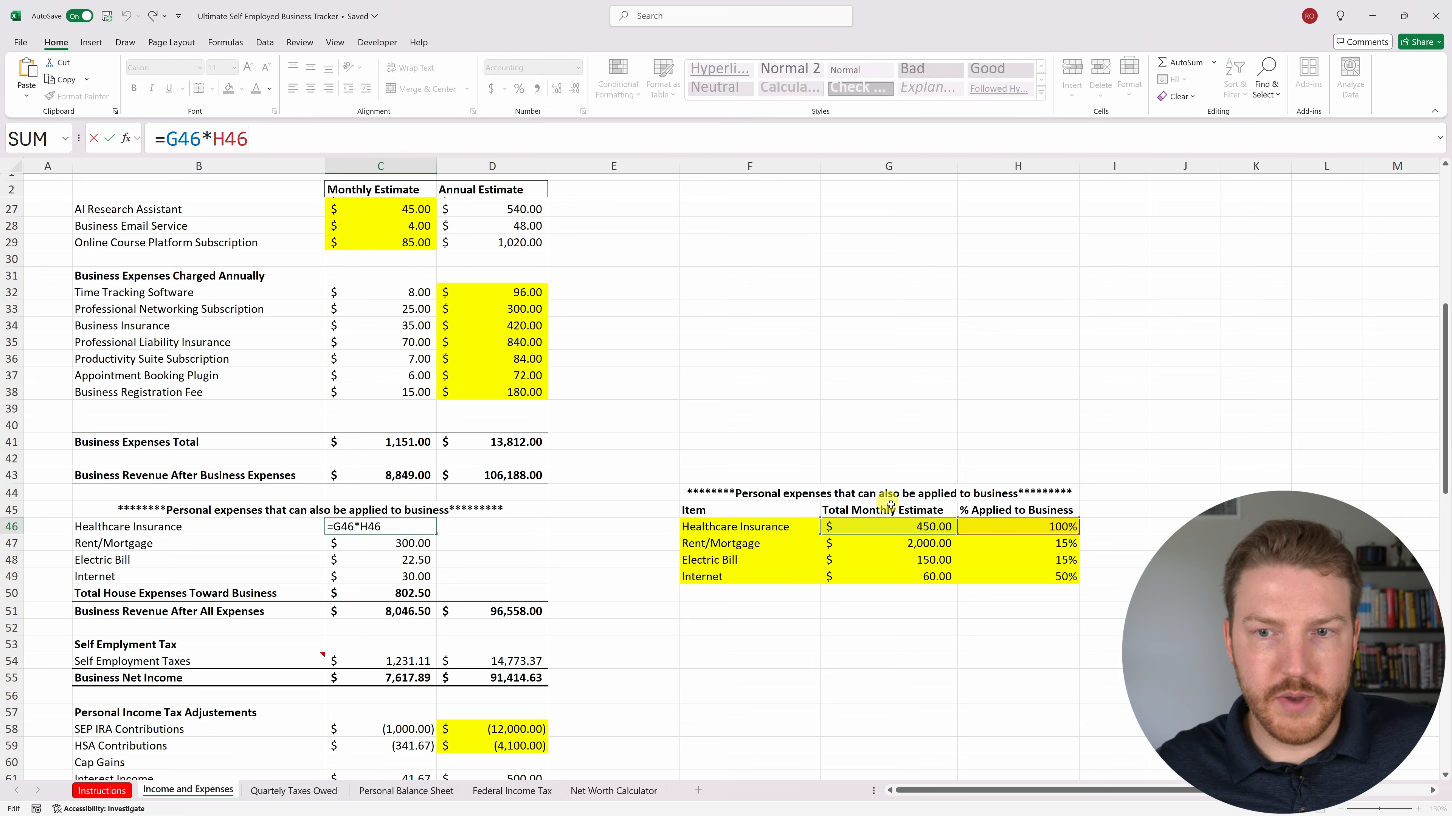
key(Return)
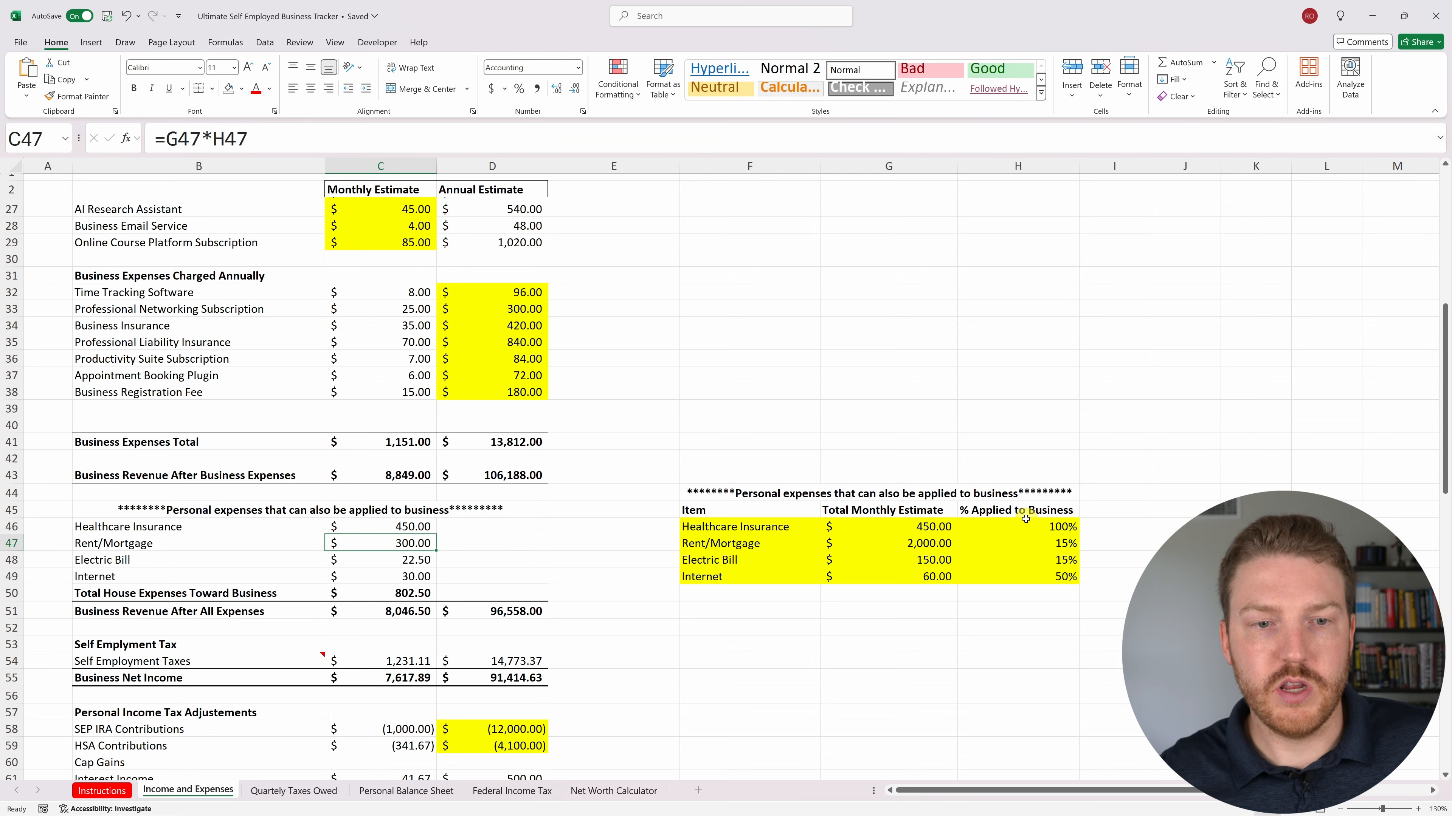
Fill the monthly Healthcare Insurance formula down through the Rent/Mortgage, Electric Bill and Internet rows.
click(429, 529)
drag(434, 536, 435, 578)
click(480, 566)
Check the Total House Expenses Toward Business formula and the monthly and annual Business Revenue After All Expenses formulas.
click(420, 593)
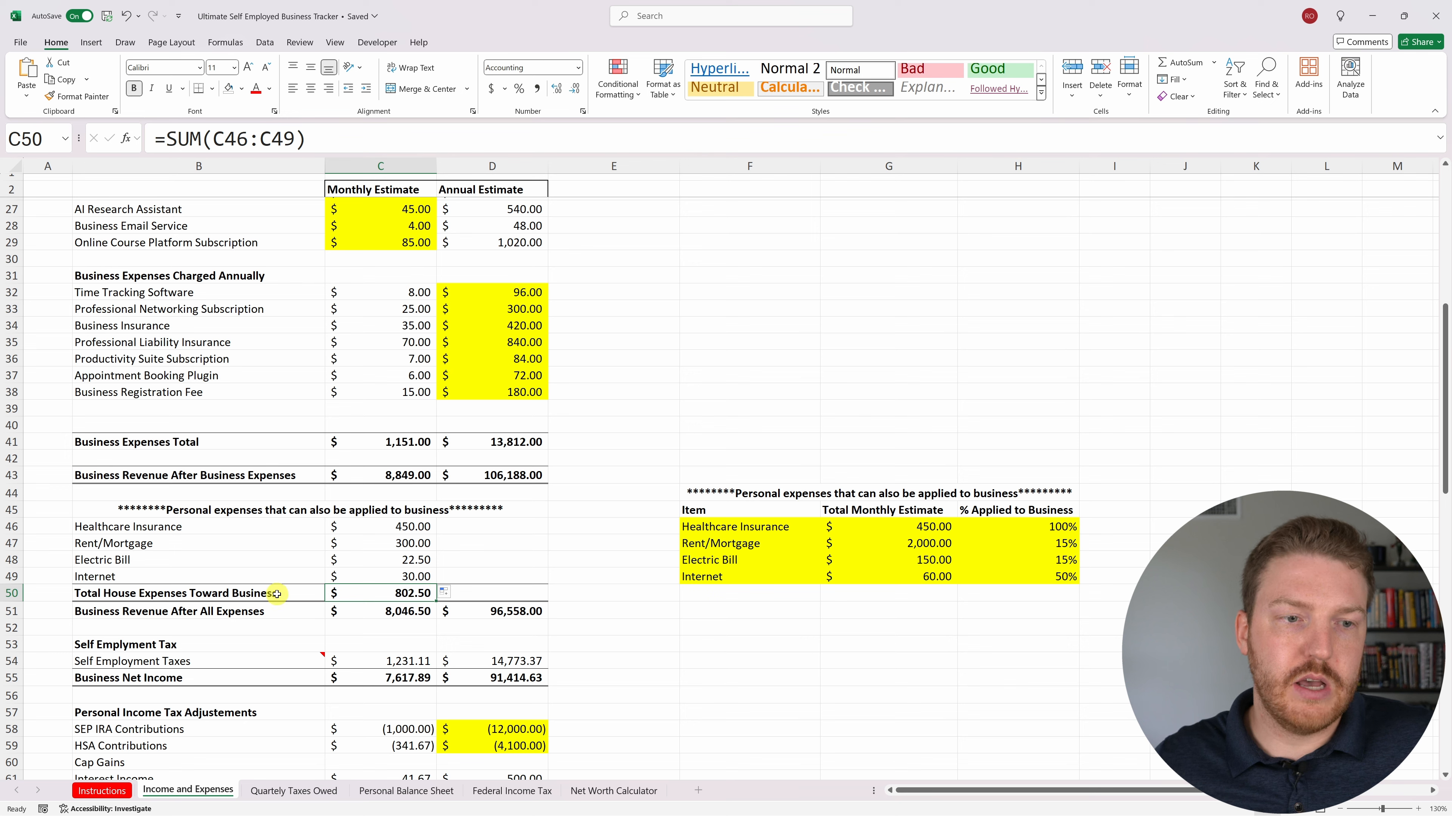
drag(285, 593, 388, 593)
click(400, 593)
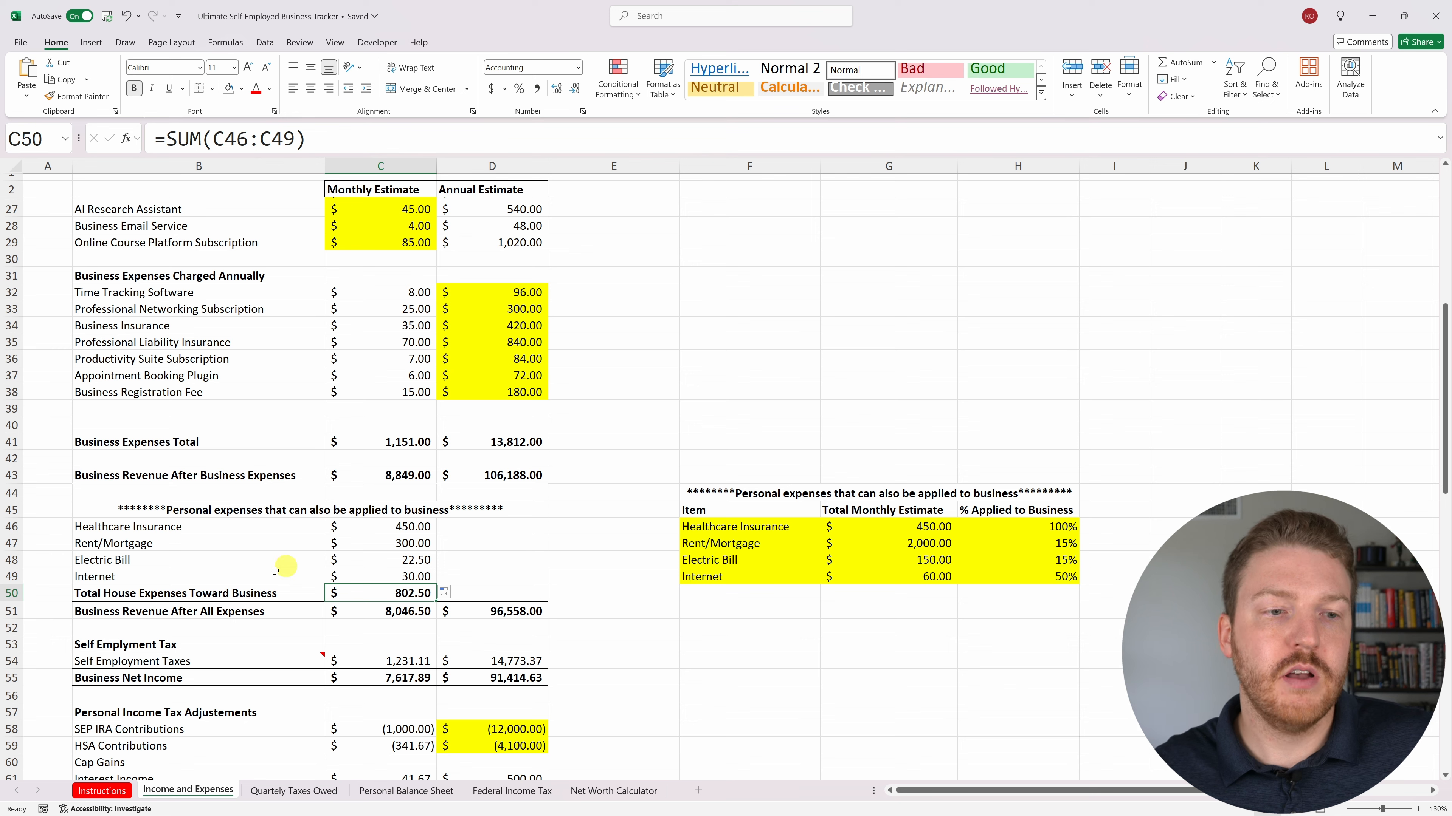
click(232, 610)
click(403, 611)
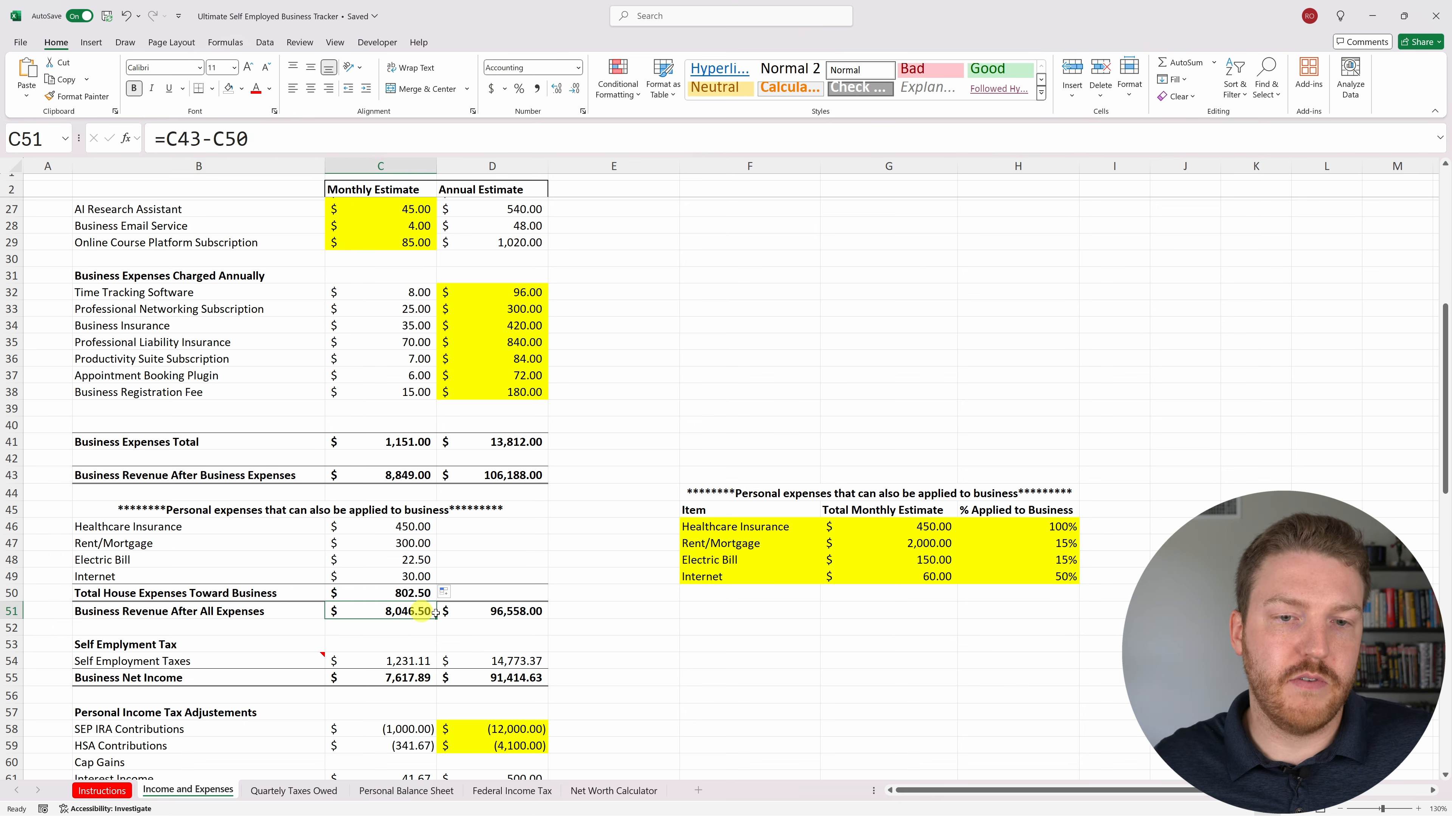
click(498, 611)
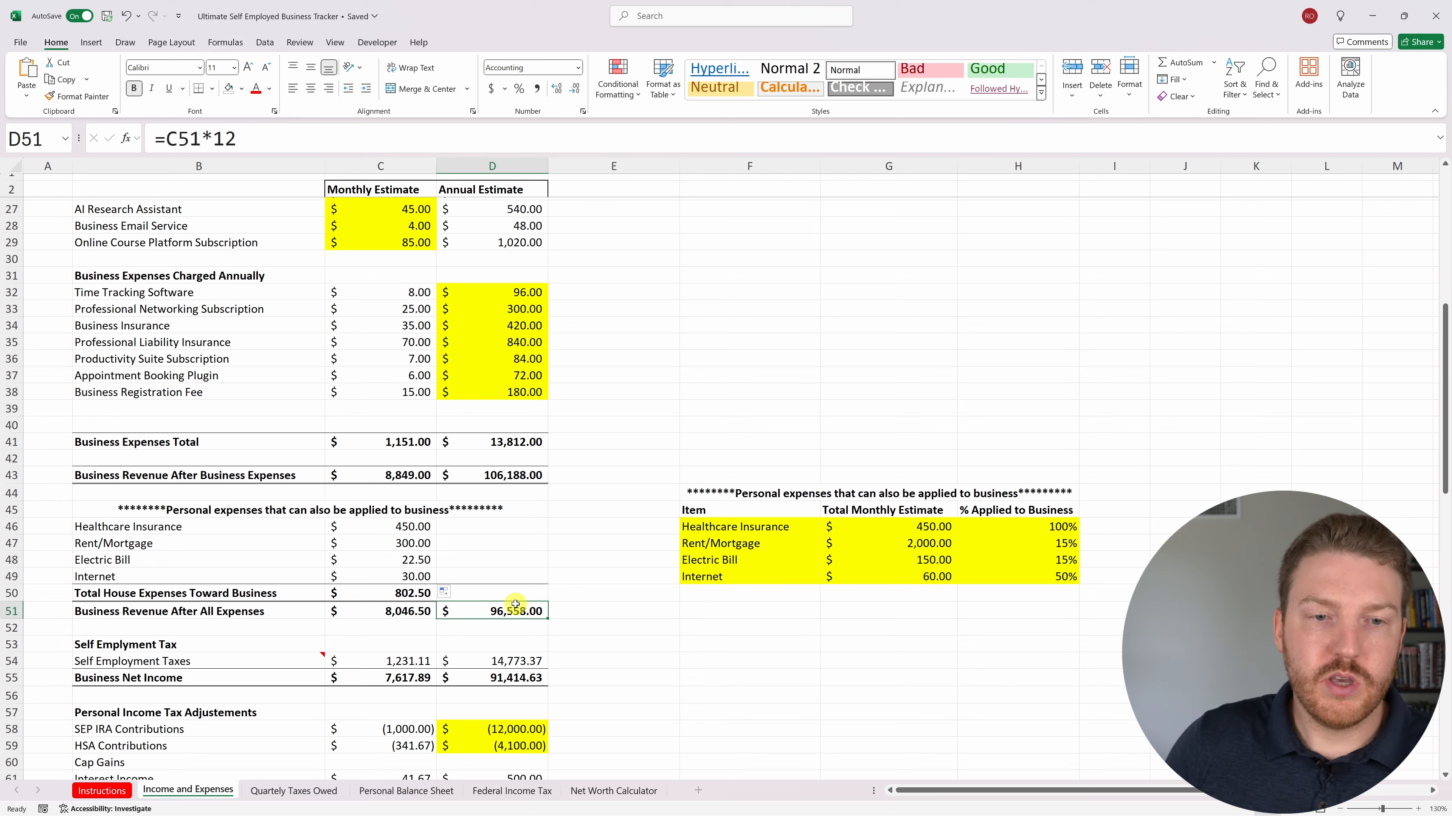
Inspect the monthly Self Employment Taxes formula and trace its reference to Business Revenue After All Expenses.
click(425, 655)
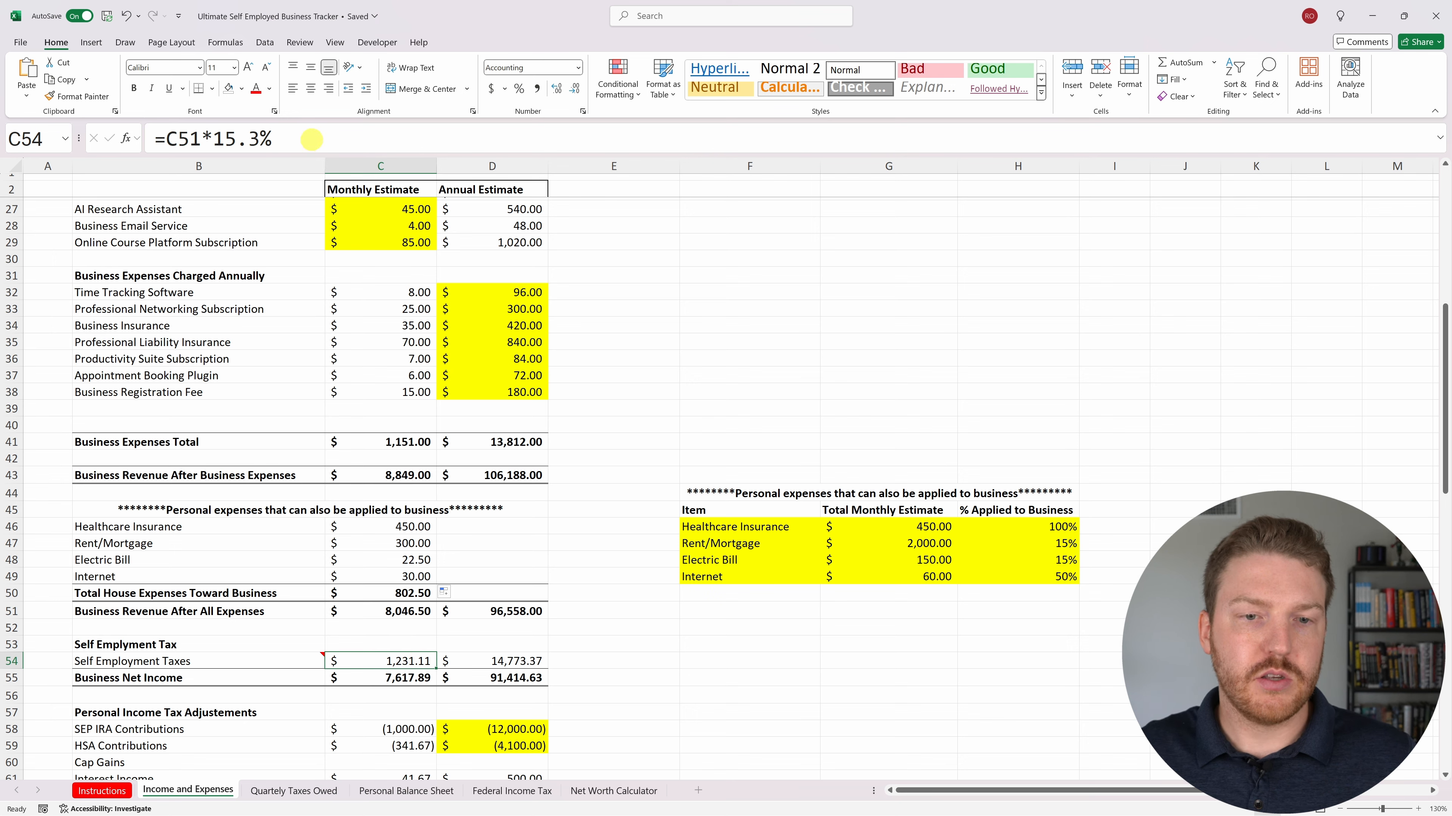
click(312, 139)
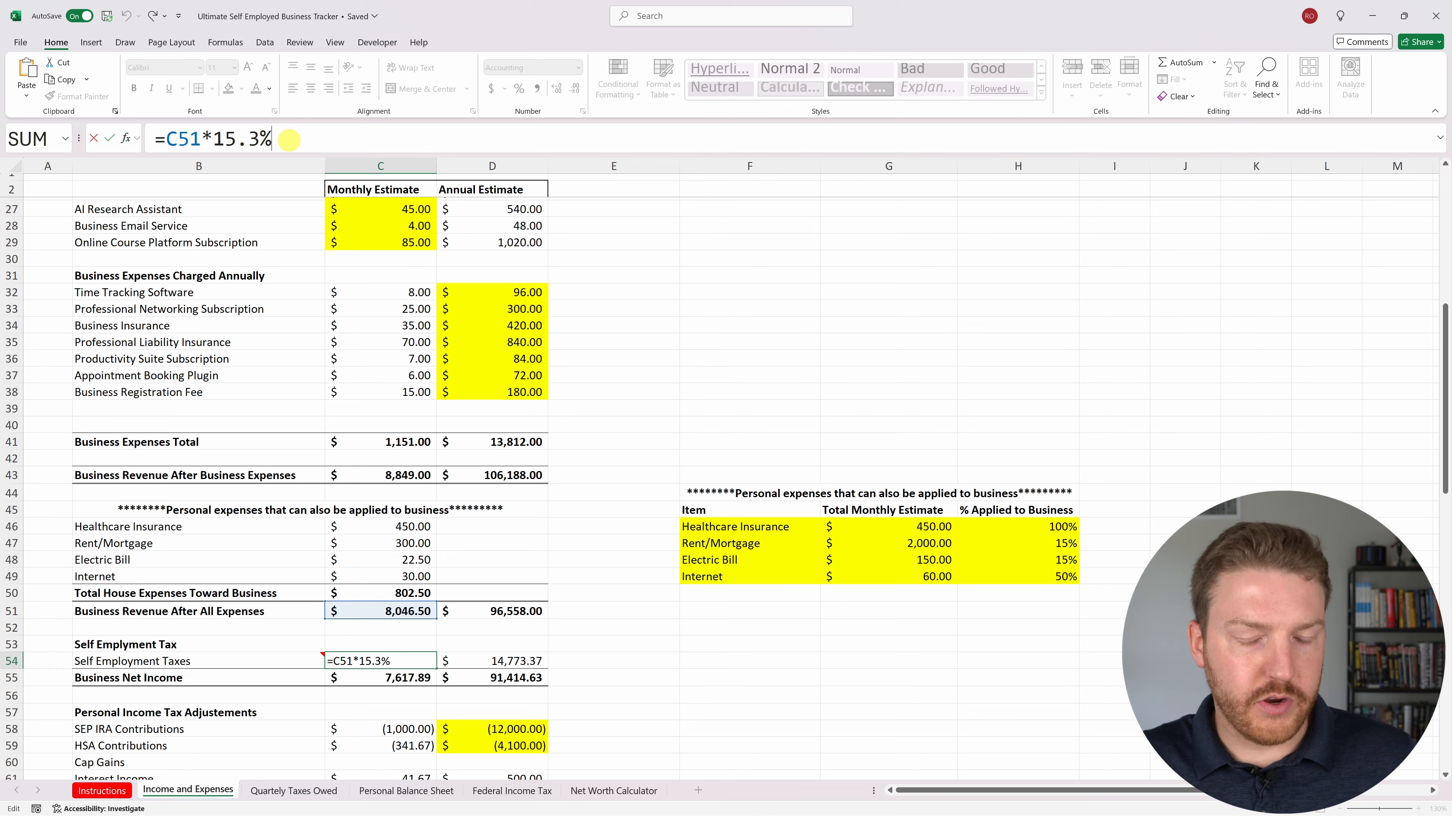
key(Return)
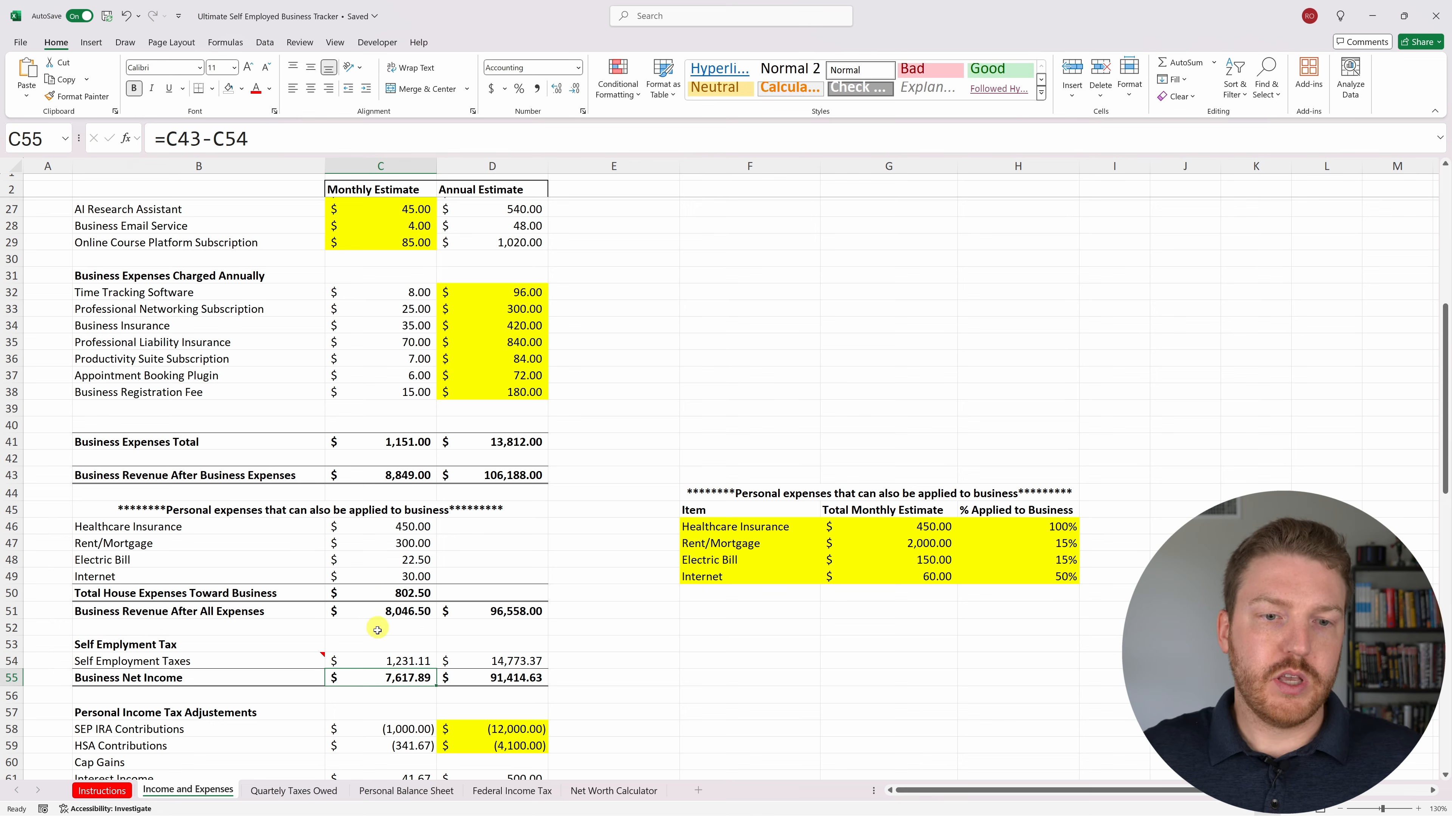
click(424, 661)
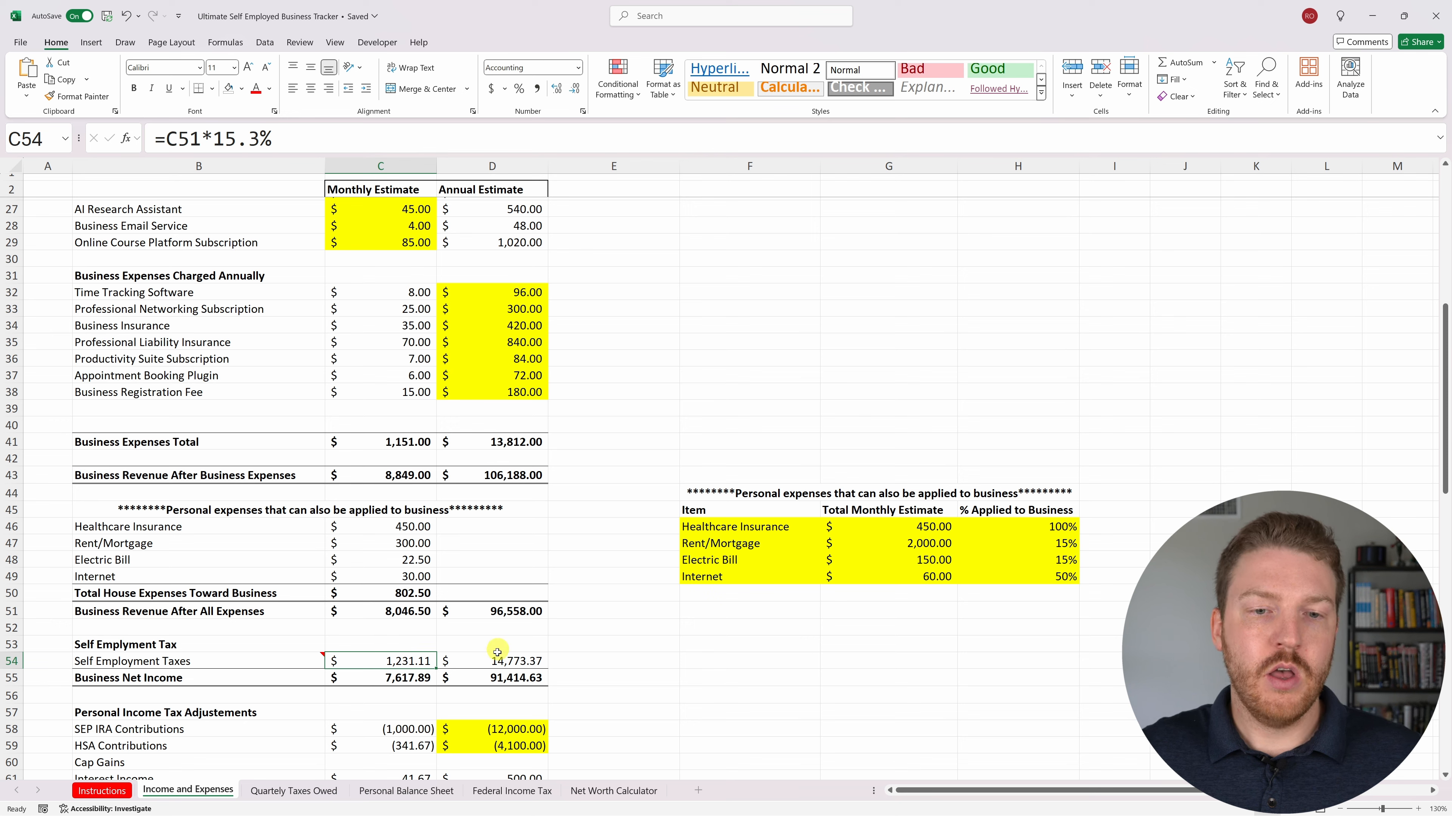
Inspect the annual Self Employment Taxes formula and trace its reference to the monthly tax amount.
click(497, 660)
double_click(497, 660)
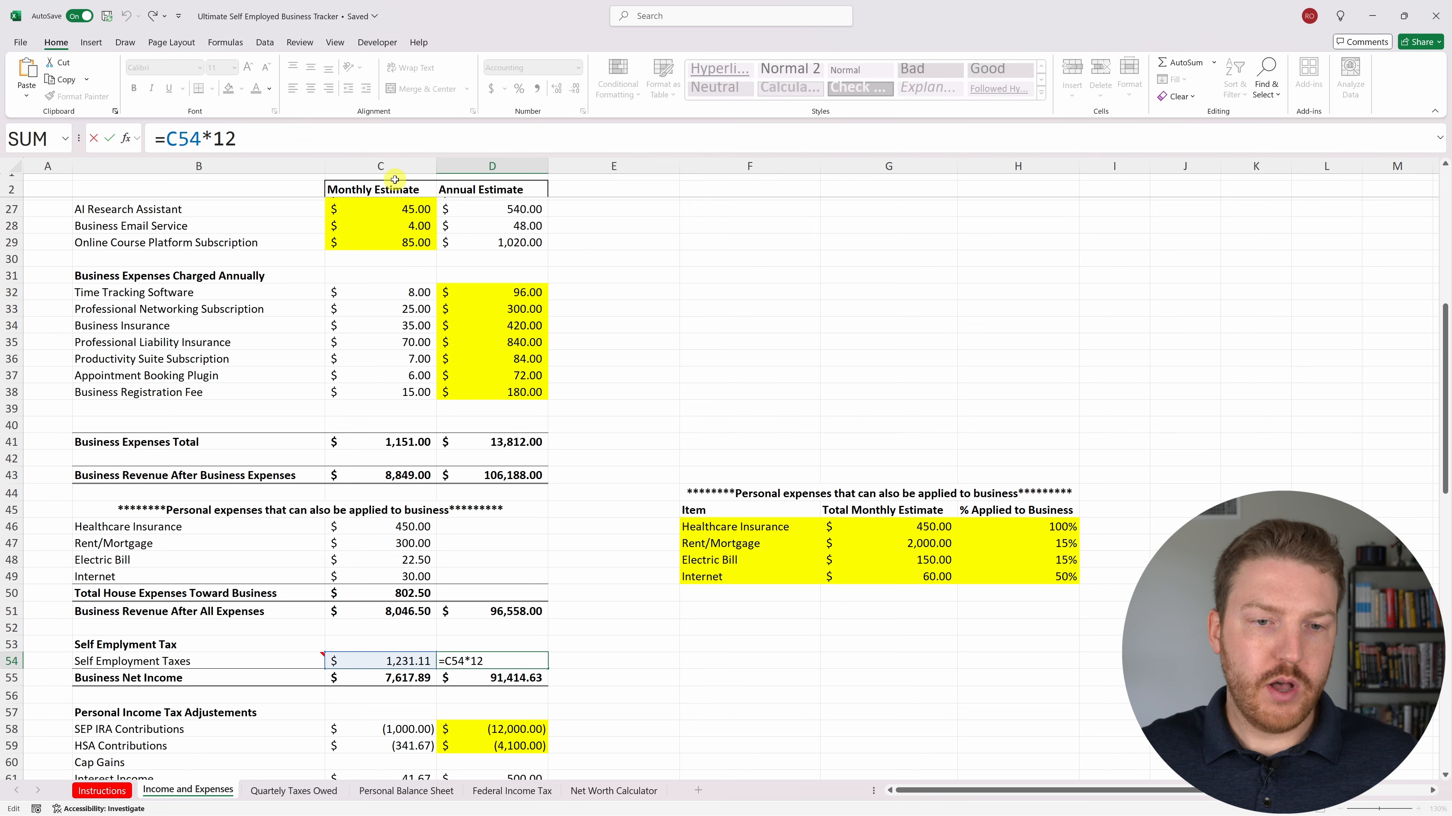
key(Return)
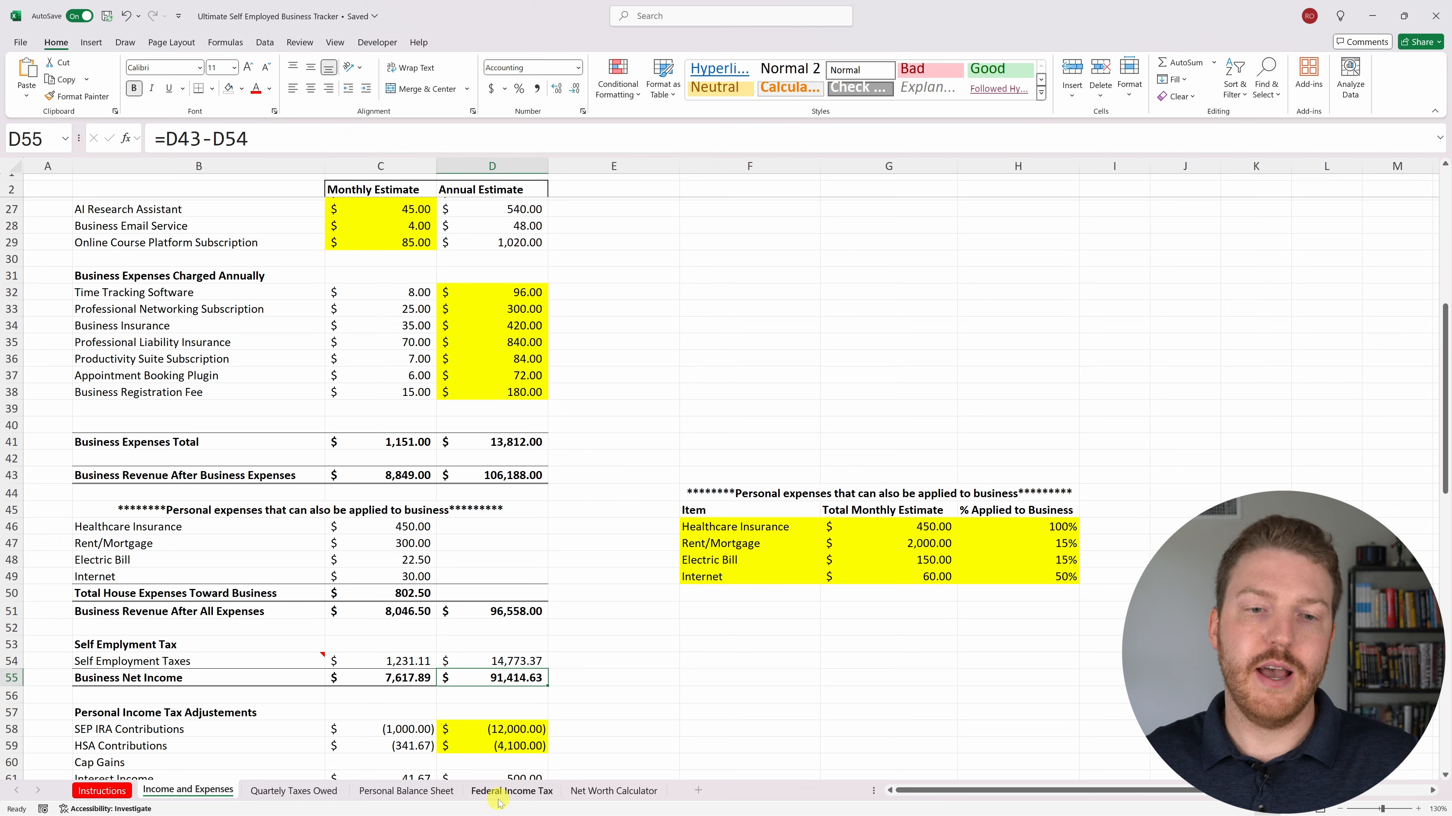
click(501, 661)
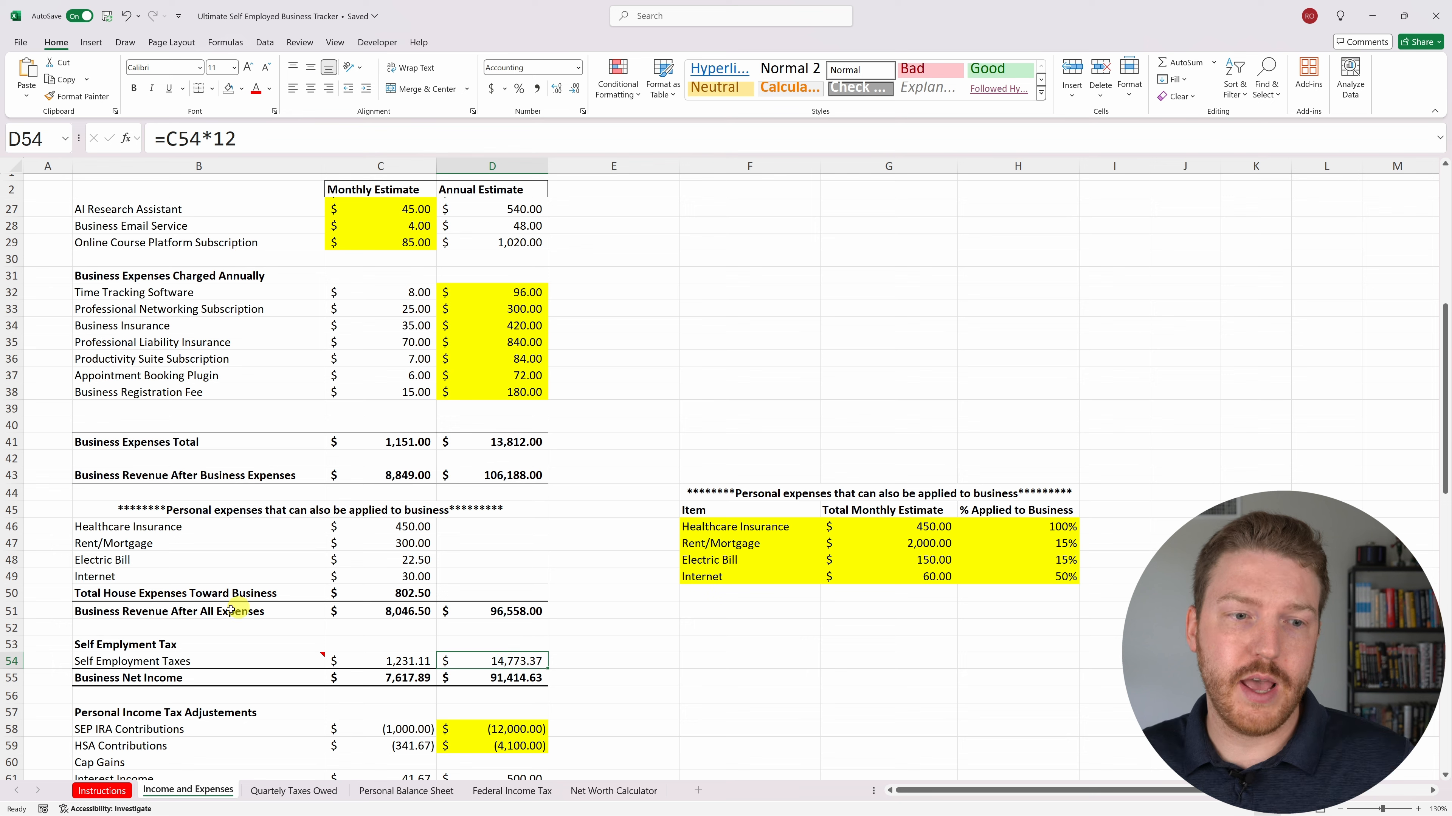
Read the note attached to the Self Employment Taxes label and check the monthly Business Revenue After All Expenses formula.
click(214, 660)
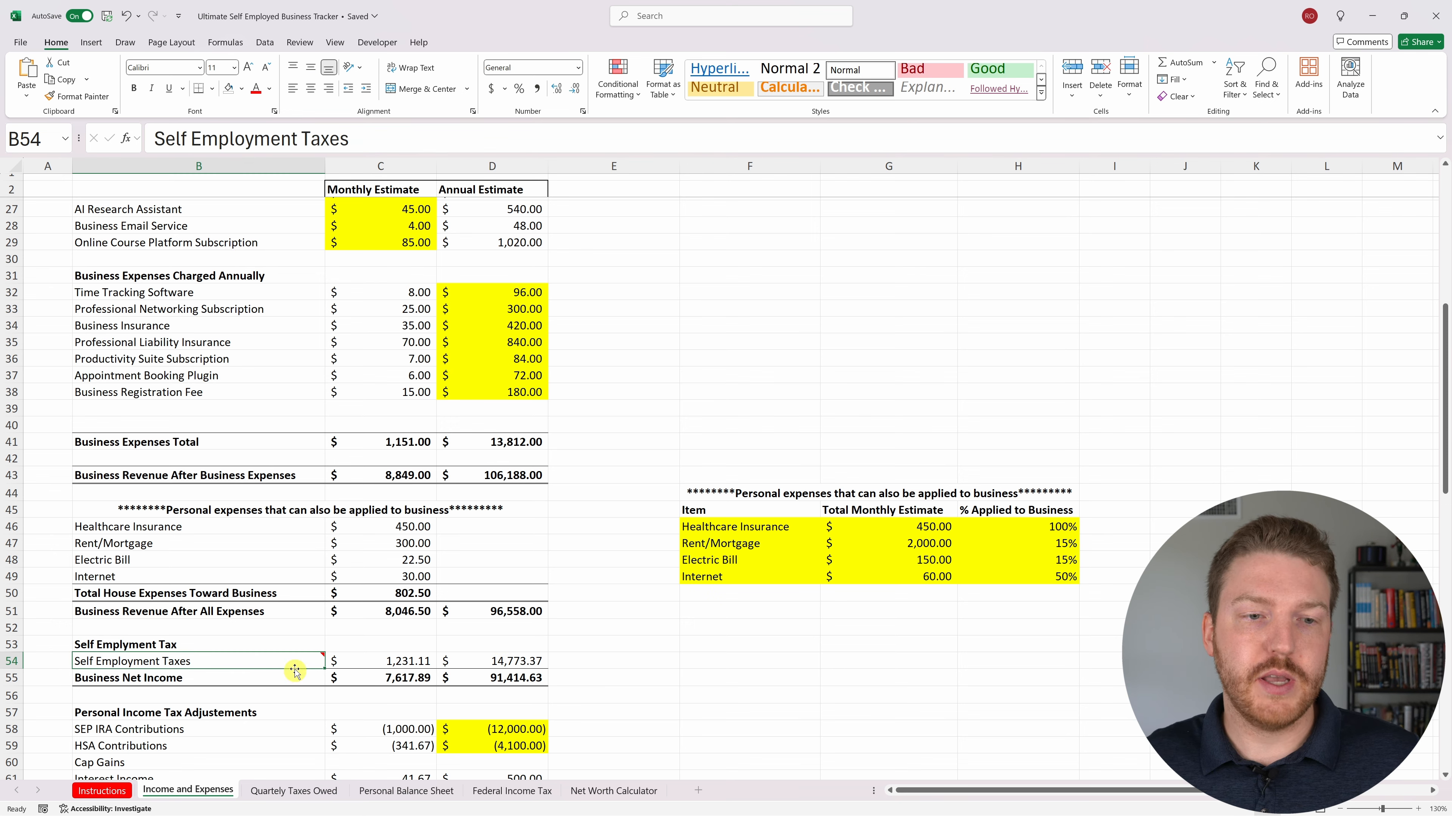
mouse_move(296, 660)
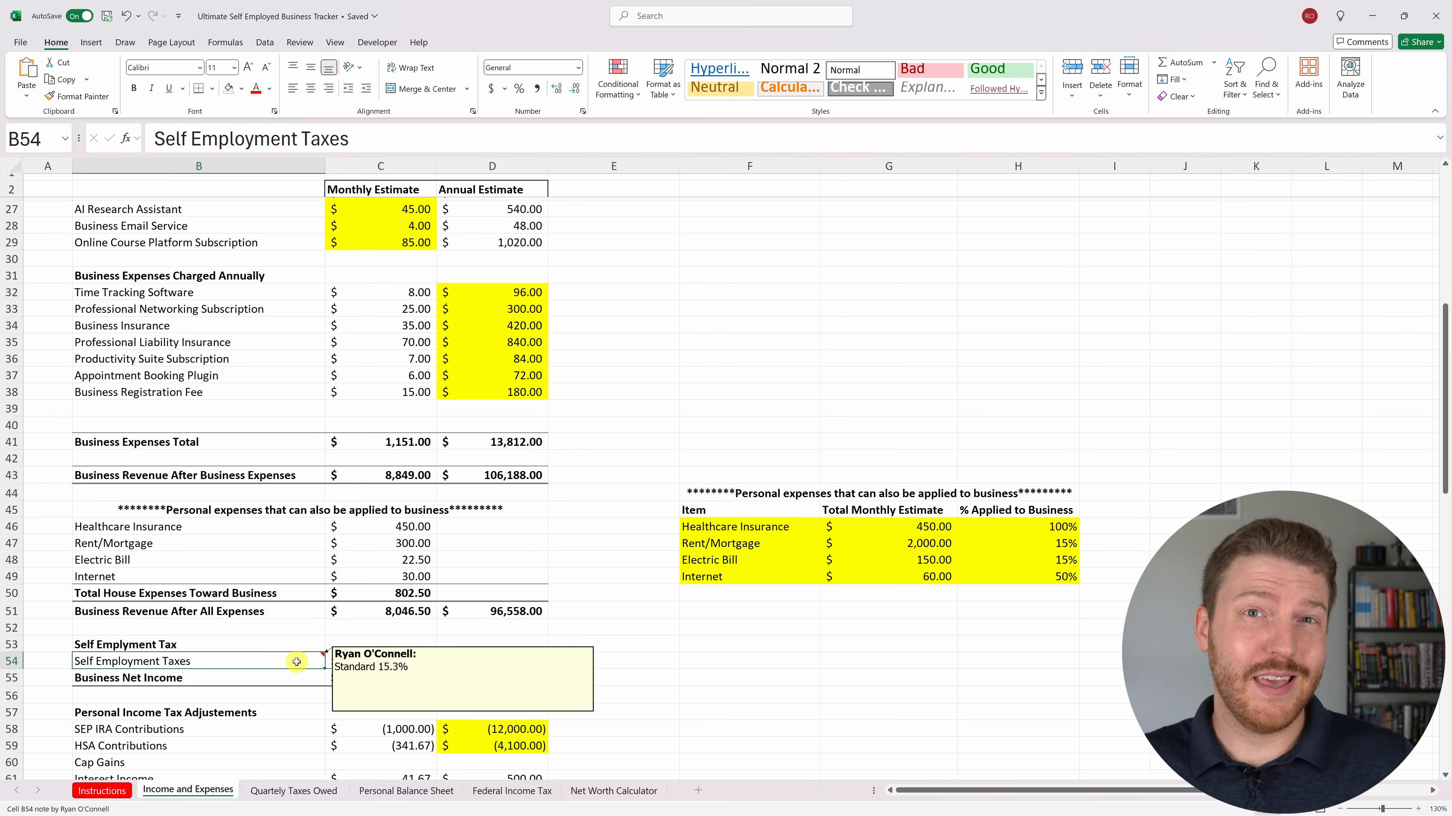
click(354, 610)
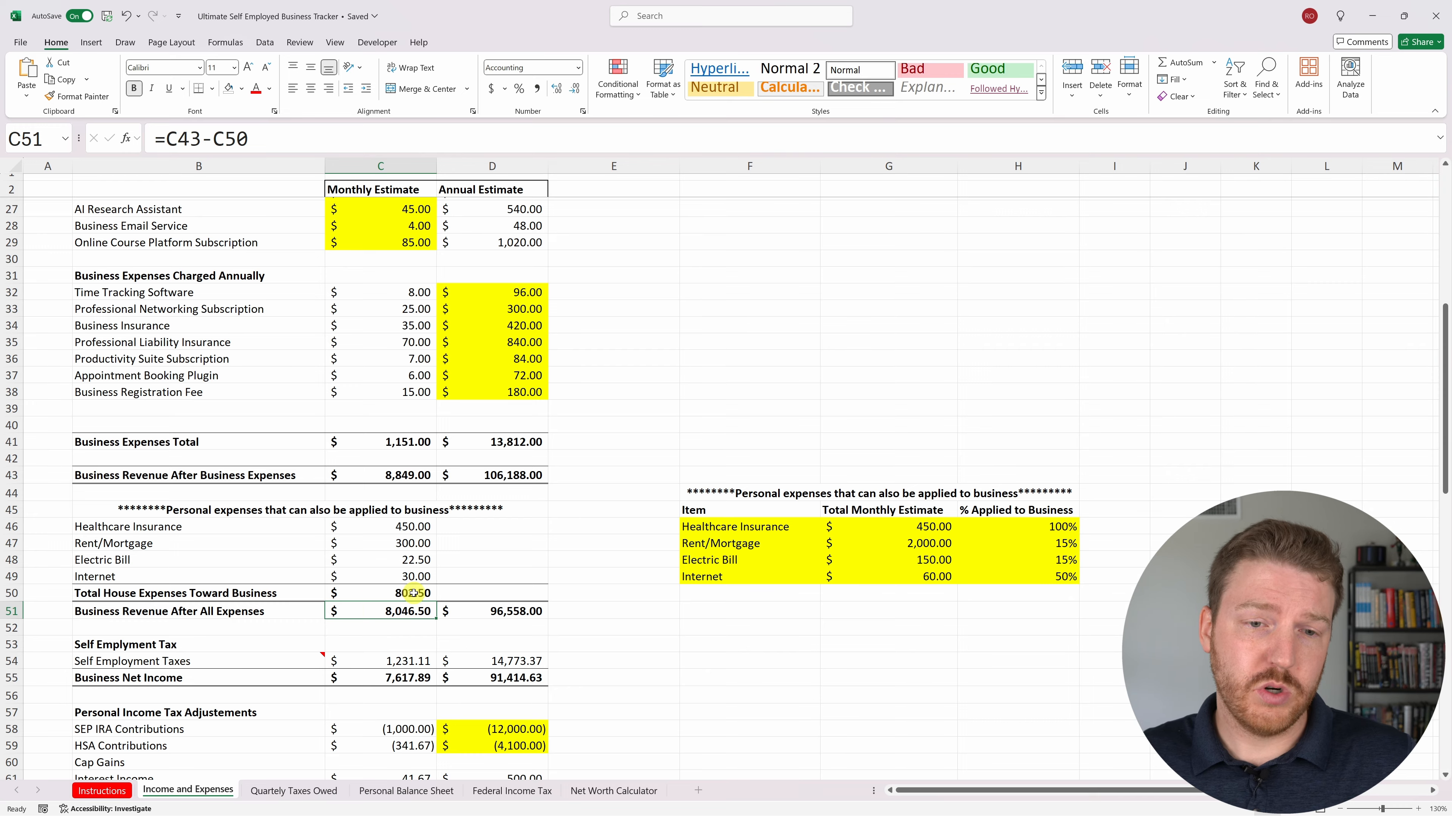
Inspect the monthly Business Net Income formula, trace its references, and check the annual Business Net Income formula.
scroll(414, 593, down, 1)
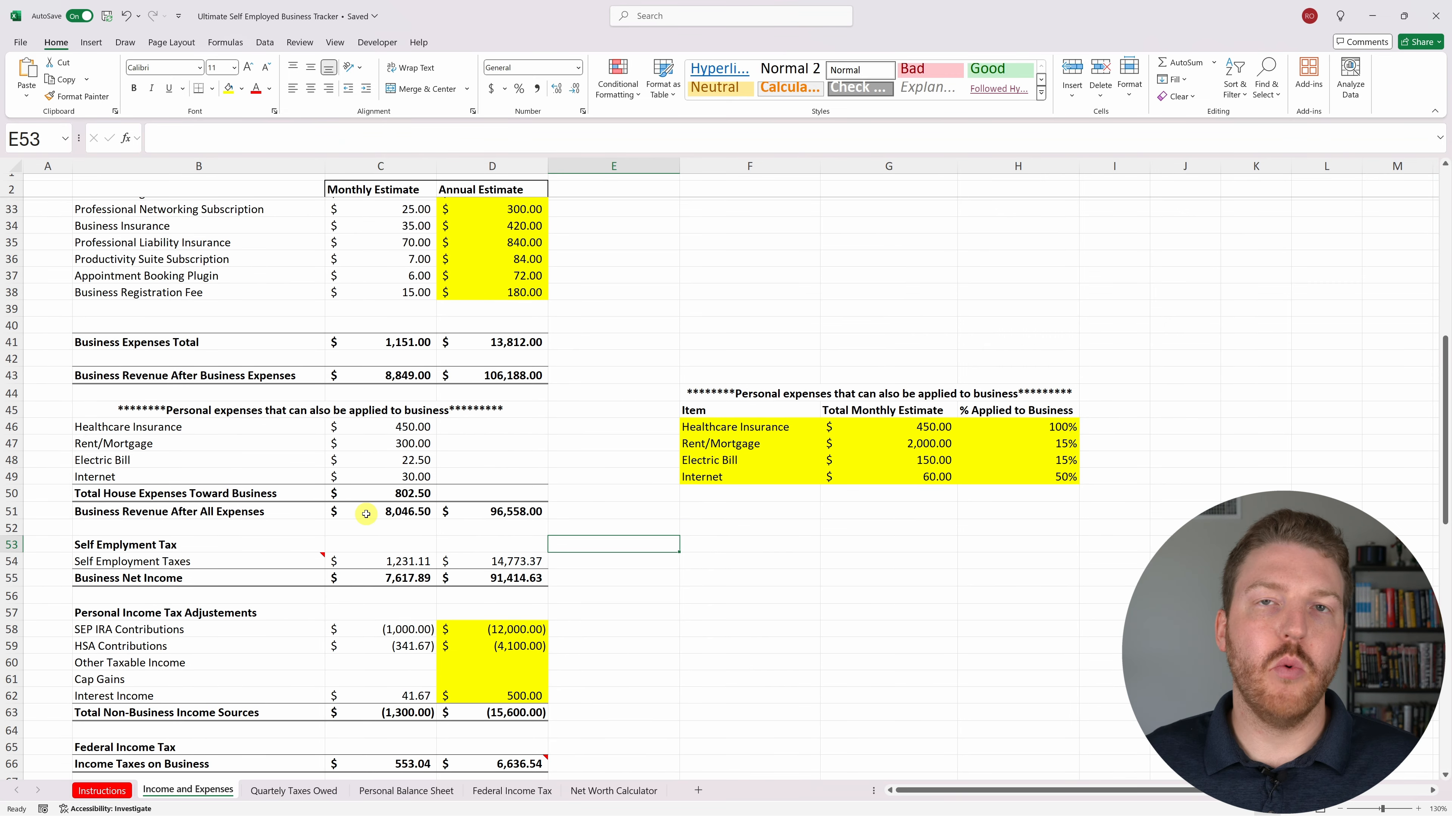
click(407, 578)
click(259, 139)
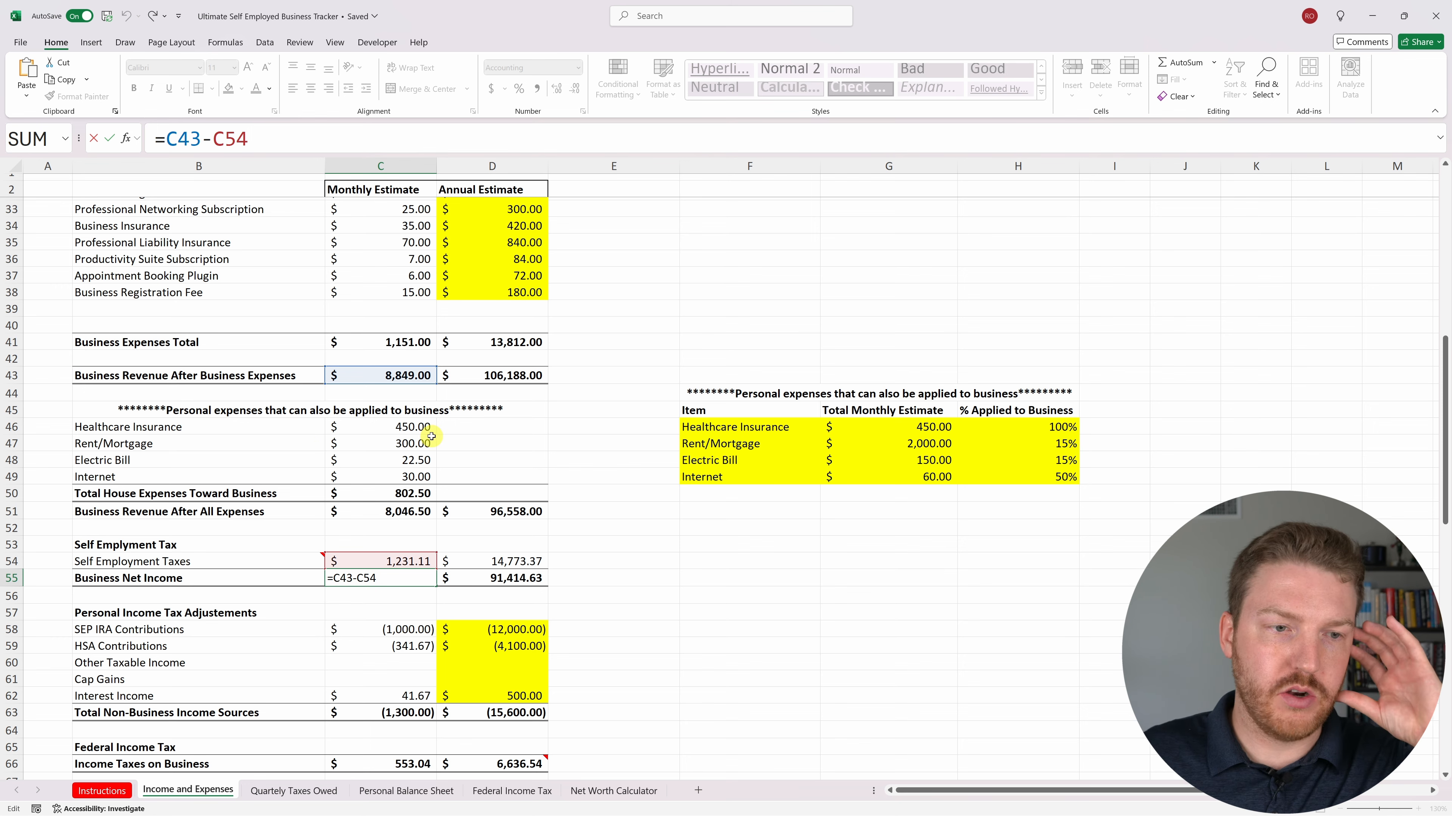
key(Return)
click(409, 573)
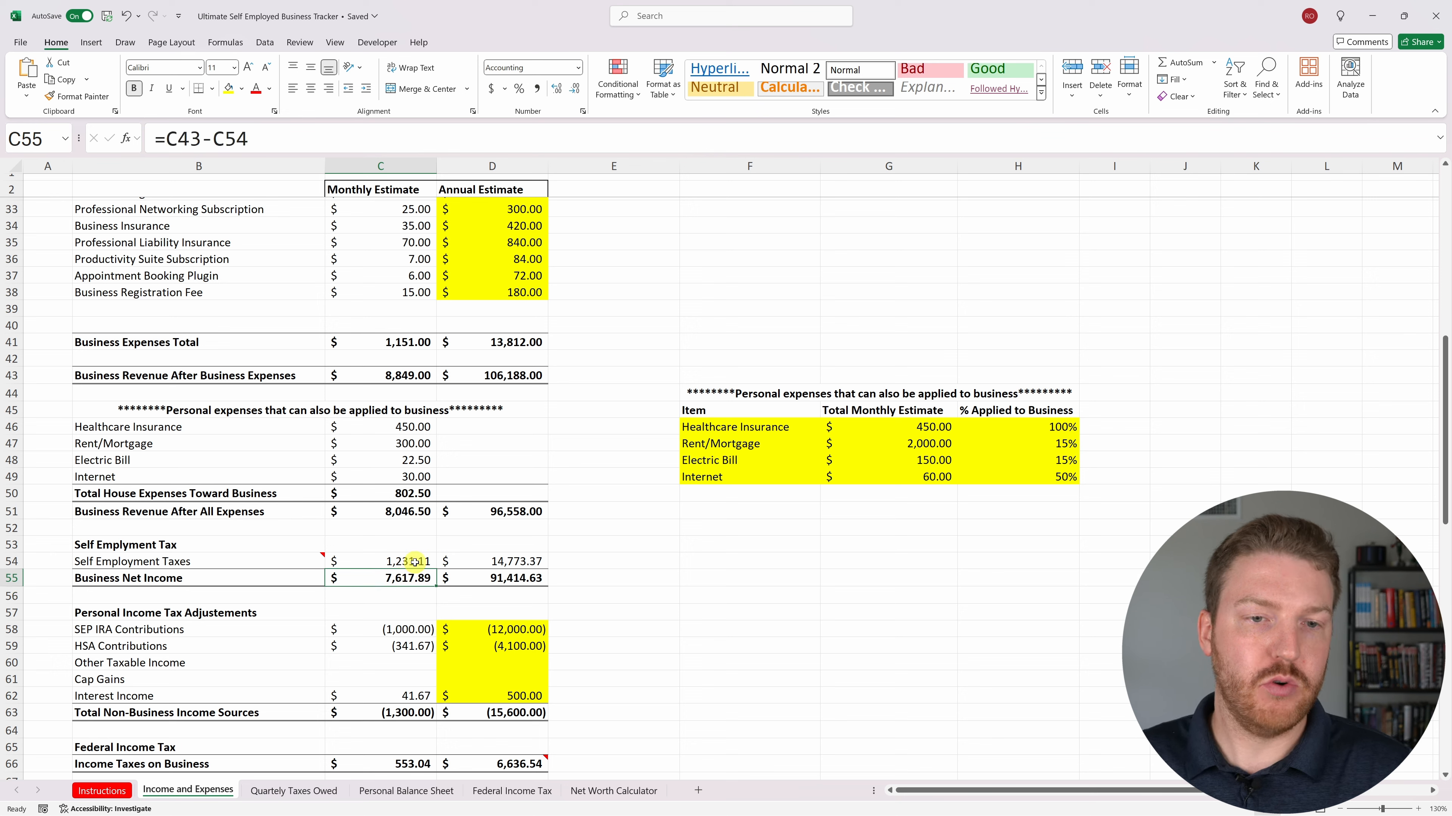
click(527, 579)
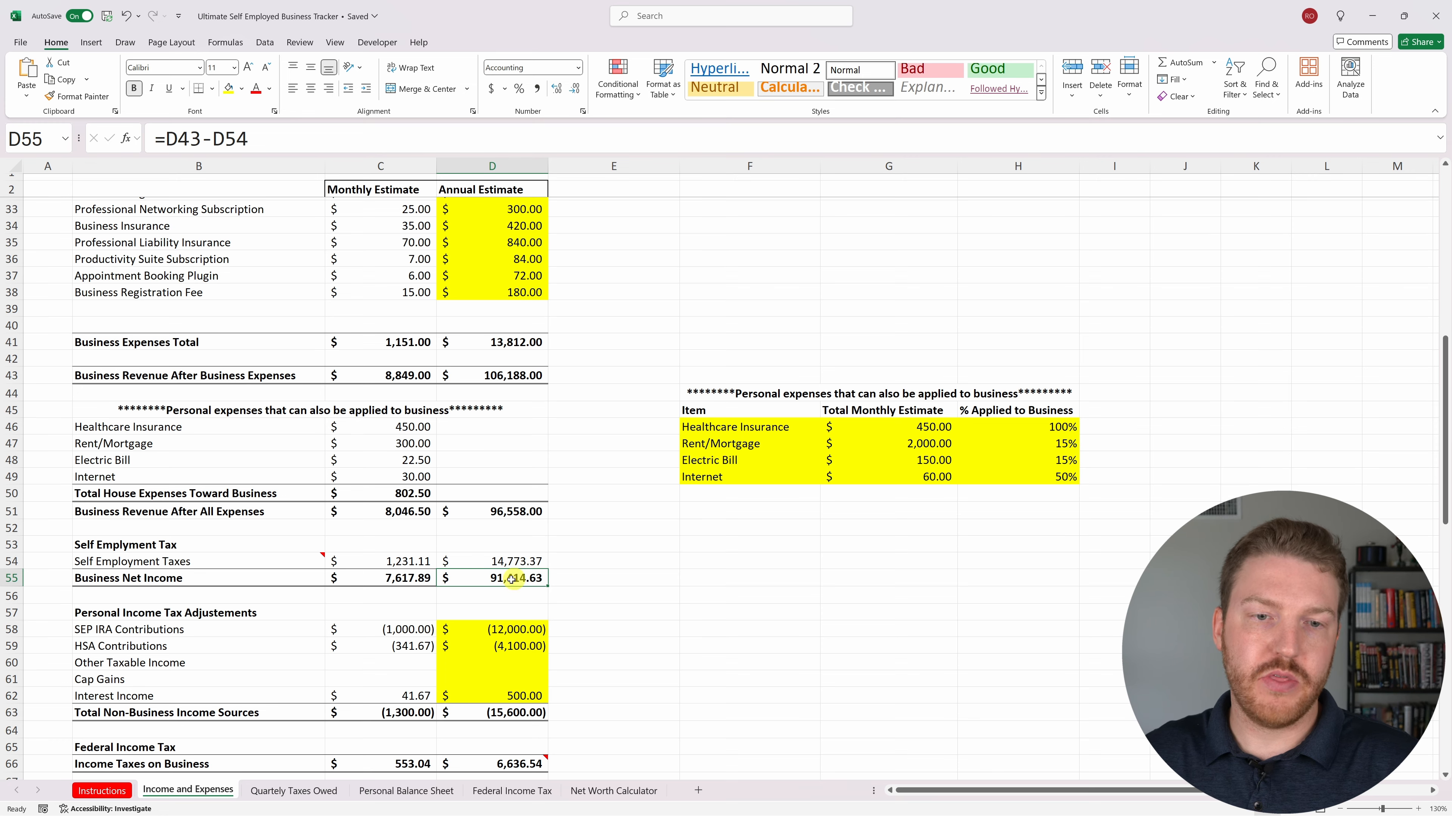
Return to the revenue section and check the annual estimate's Revenue Total for comparison with Business Net Income.
scroll(515, 572, up, 6)
scroll(515, 550, up, 4)
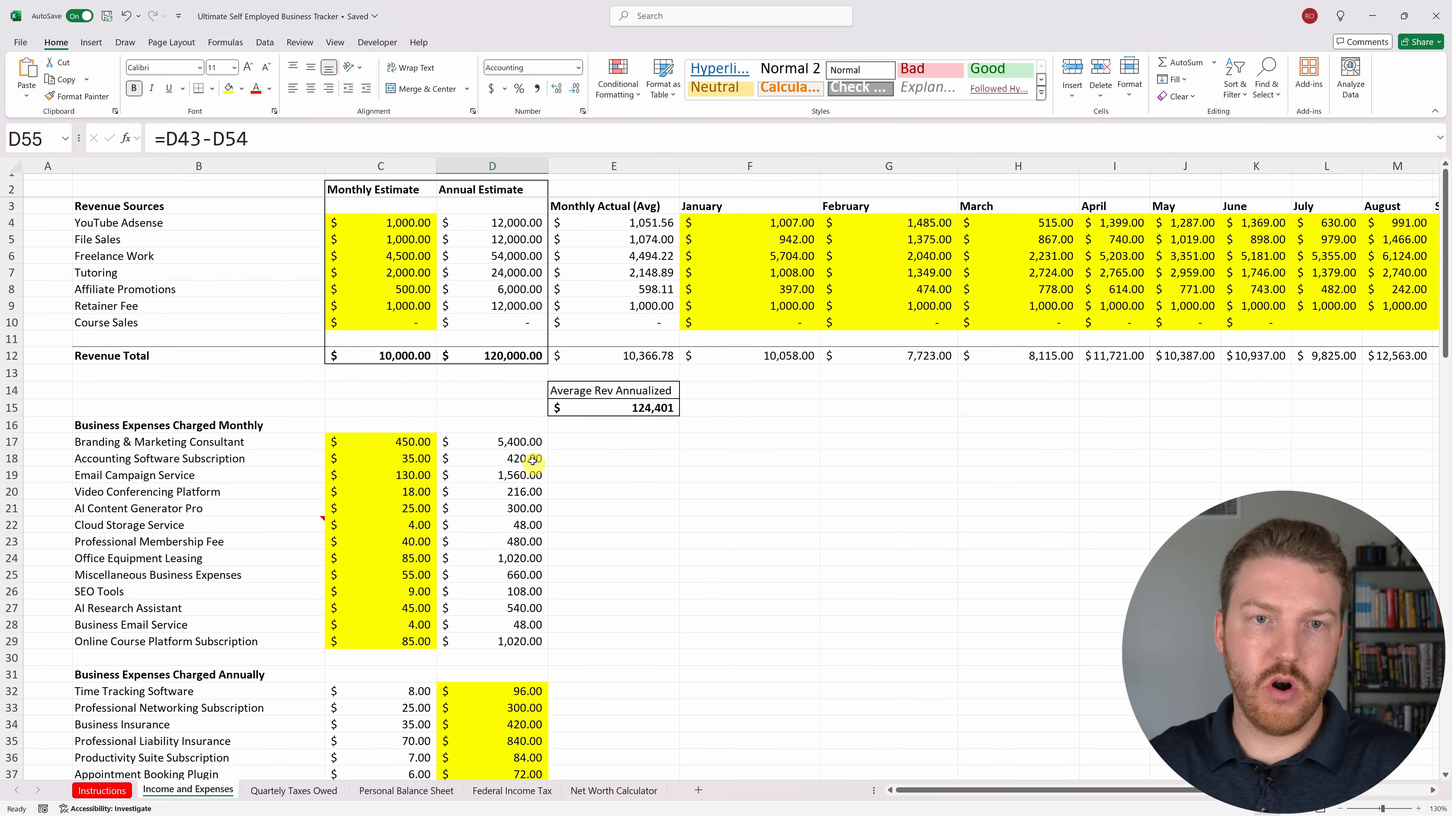
click(503, 355)
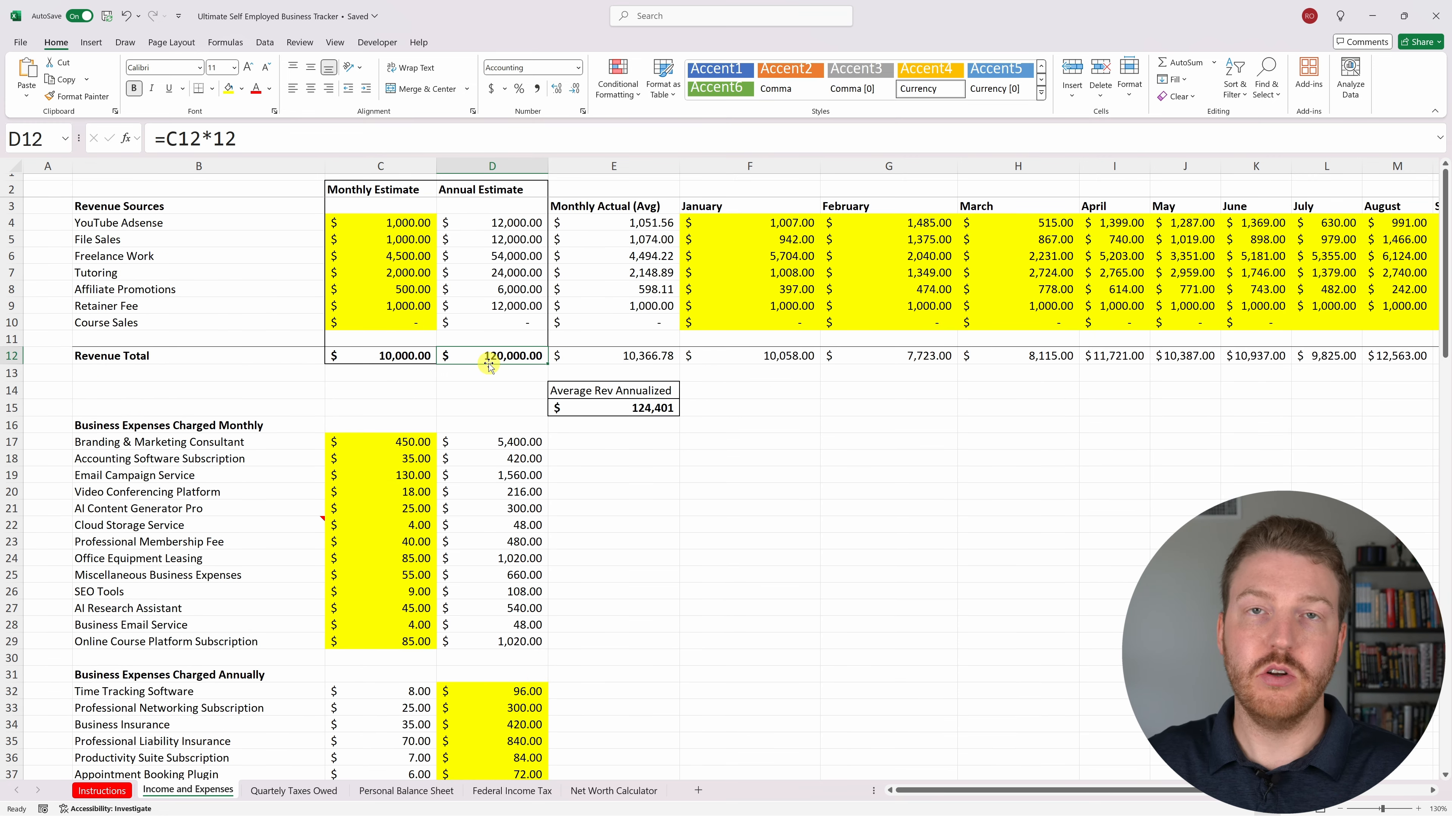
Highlight the Personal Income Tax Adjustements section through Total Non-Business Income Sources, including the monthly and annual amounts.
scroll(489, 364, down, 13)
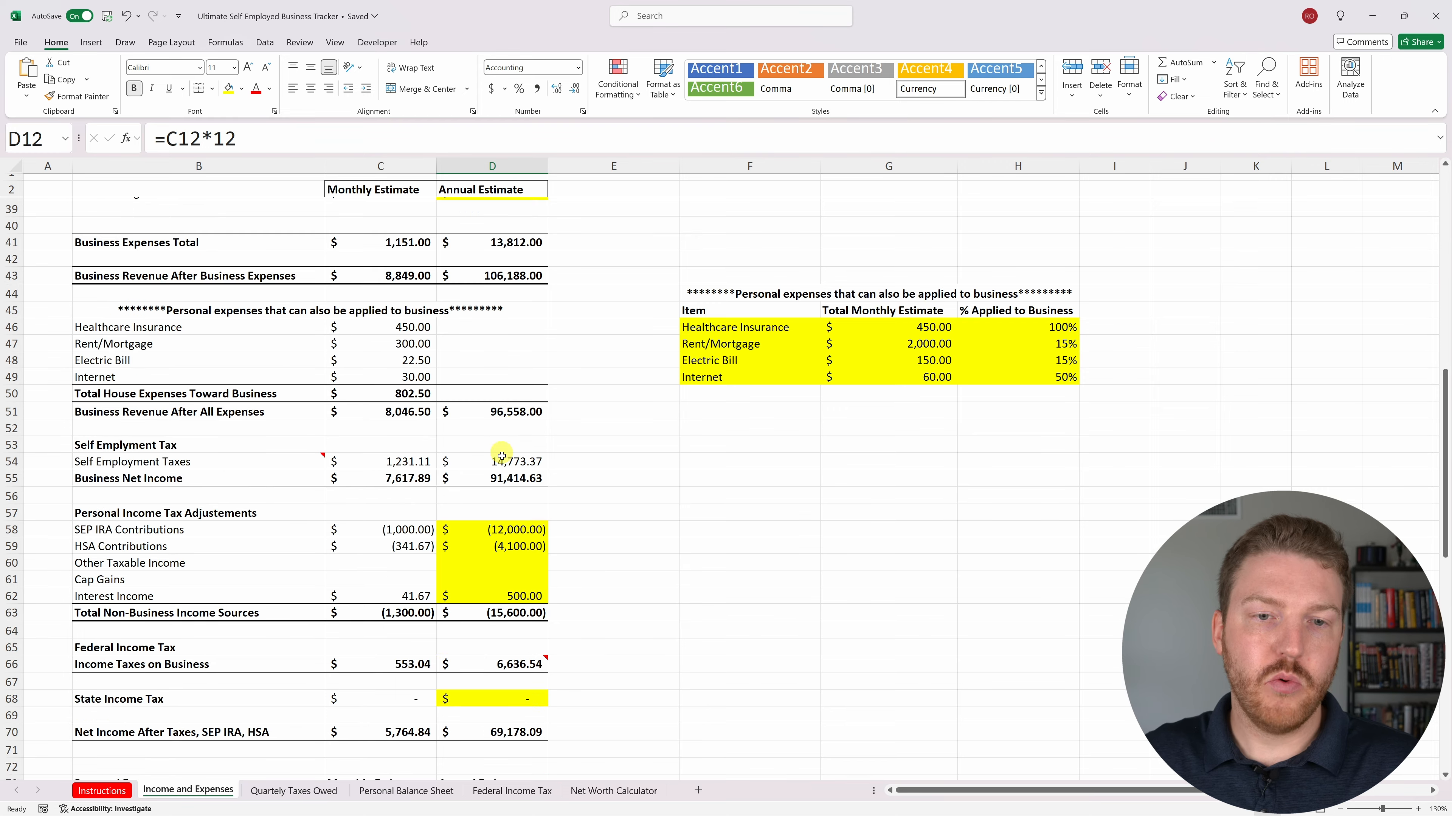
drag(509, 436, 315, 422)
drag(220, 463, 522, 563)
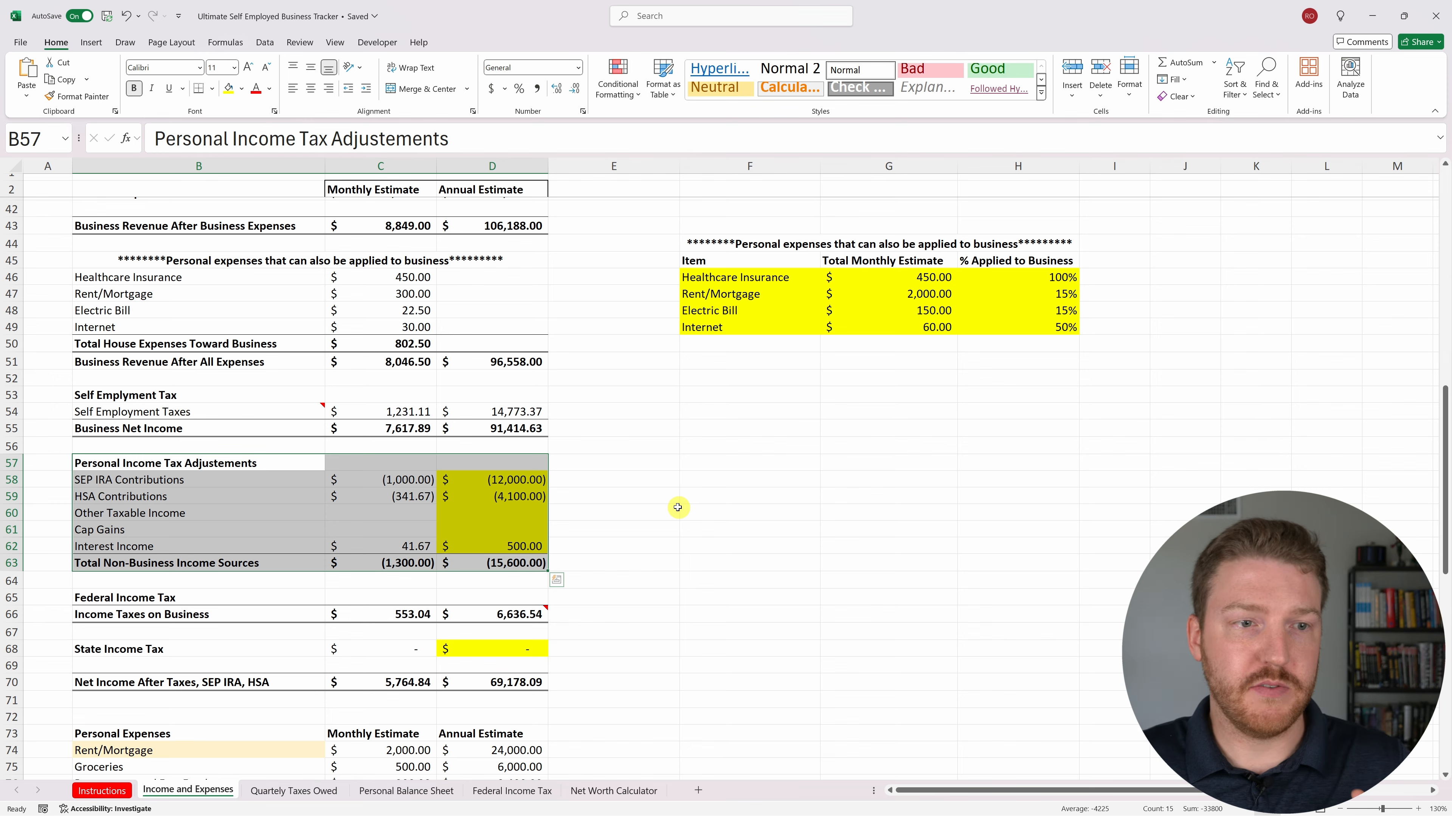
scroll(186, 389, up, 3)
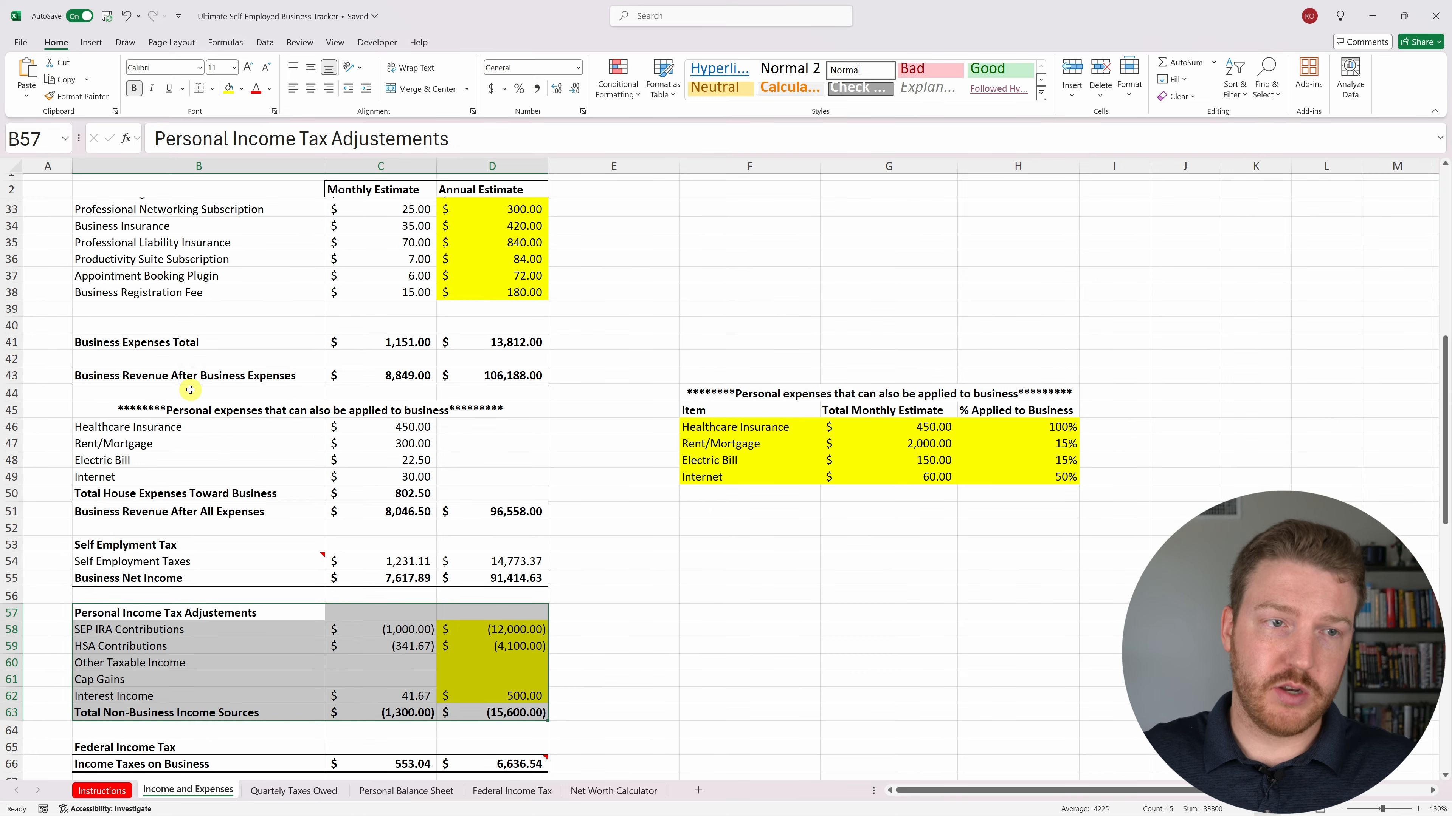
Highlight the labels from Business Net Income up to Rent/Mortgage and review the SEP IRA and HSA Contributions rows with the monthly HSA amount.
drag(140, 573, 289, 449)
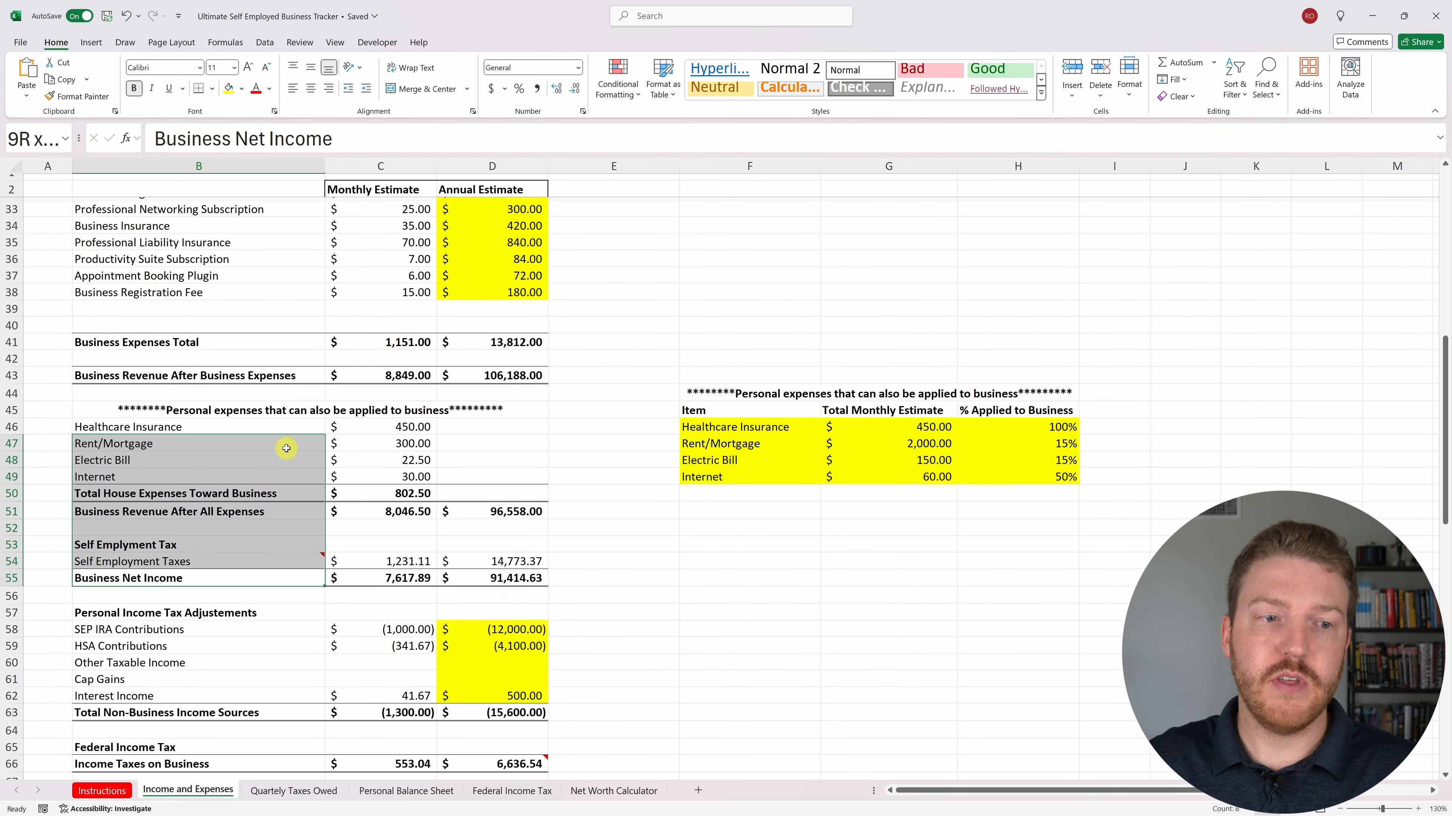
scroll(593, 493, down, 3)
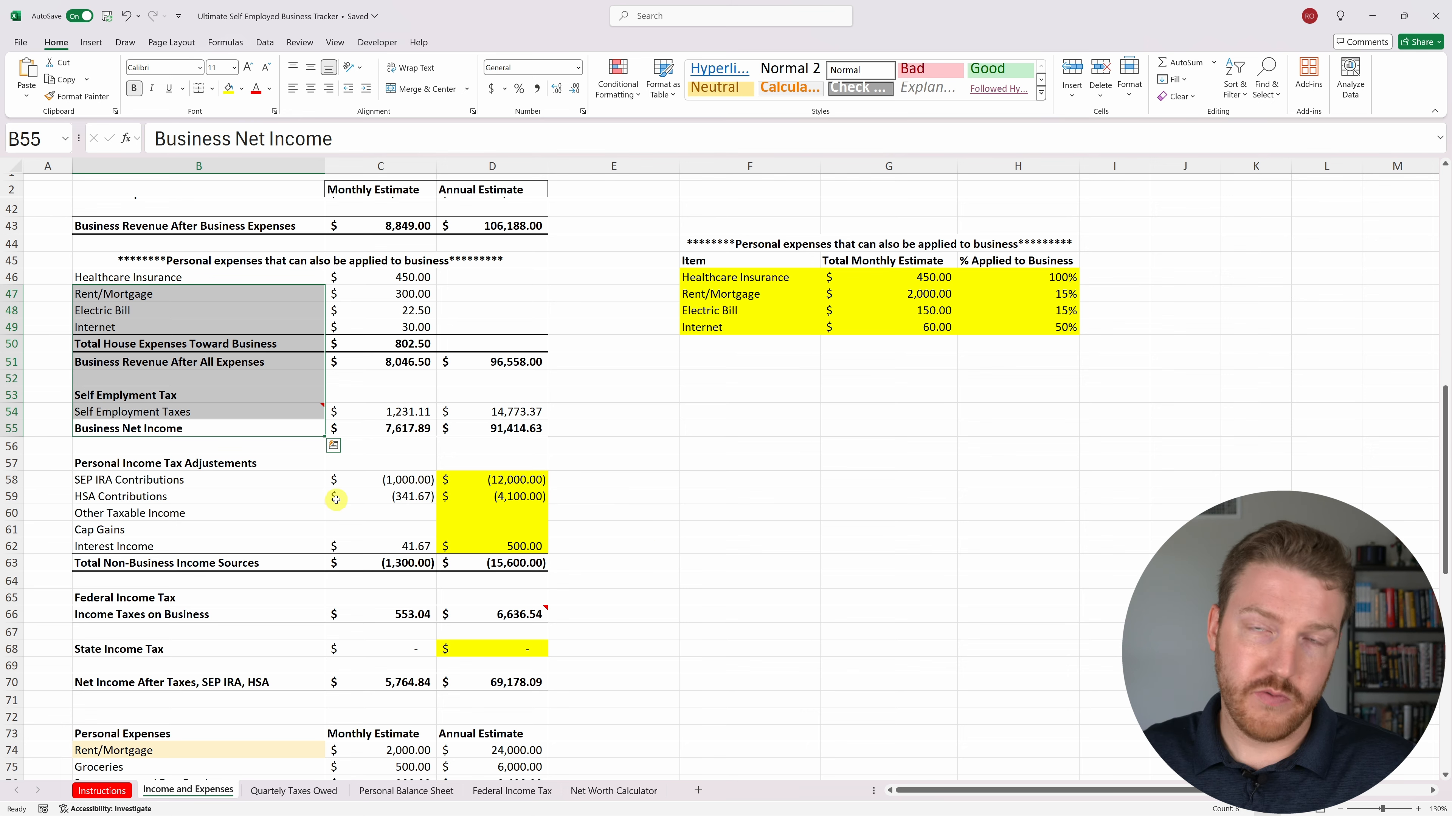
click(167, 493)
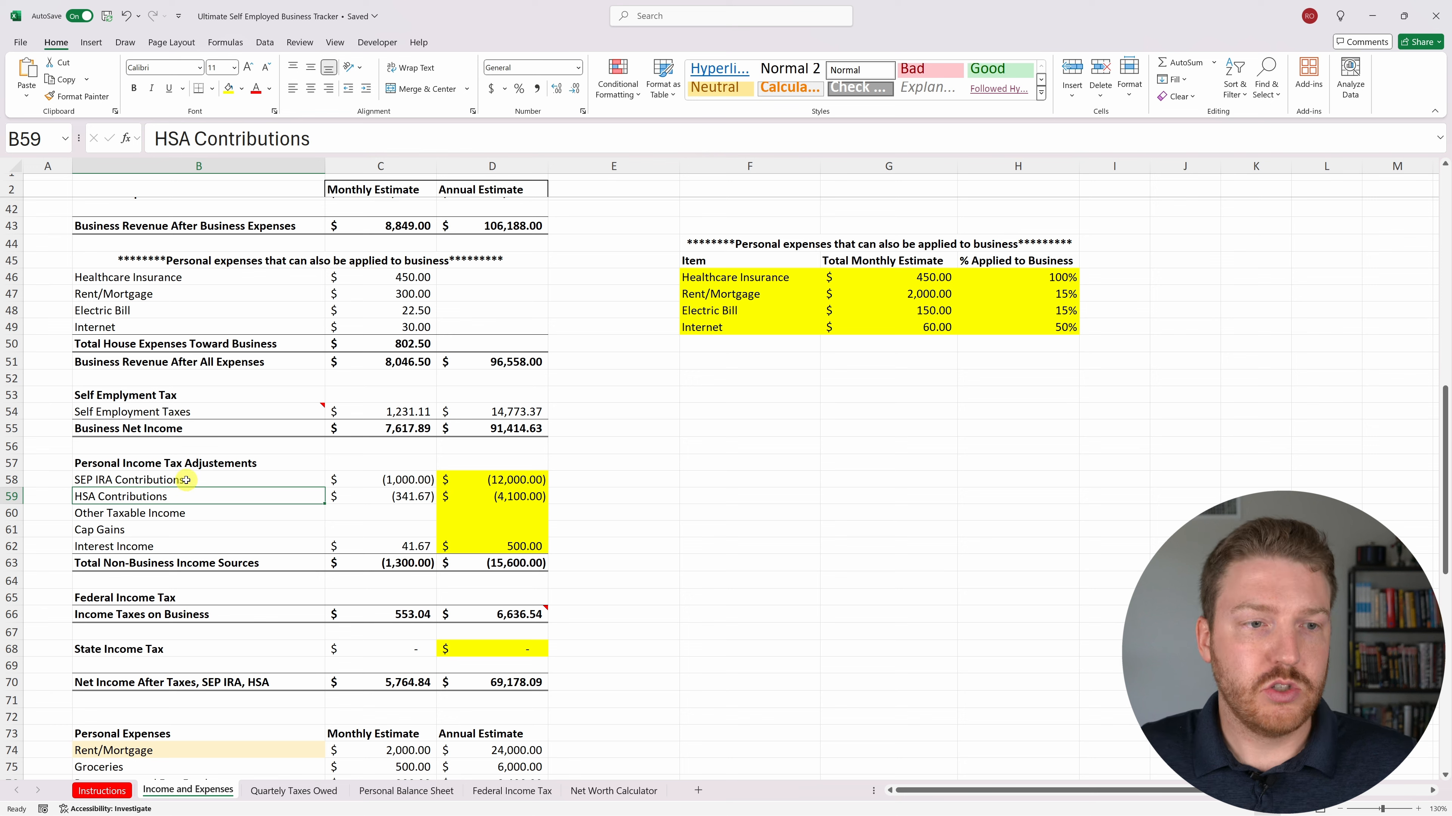
click(168, 481)
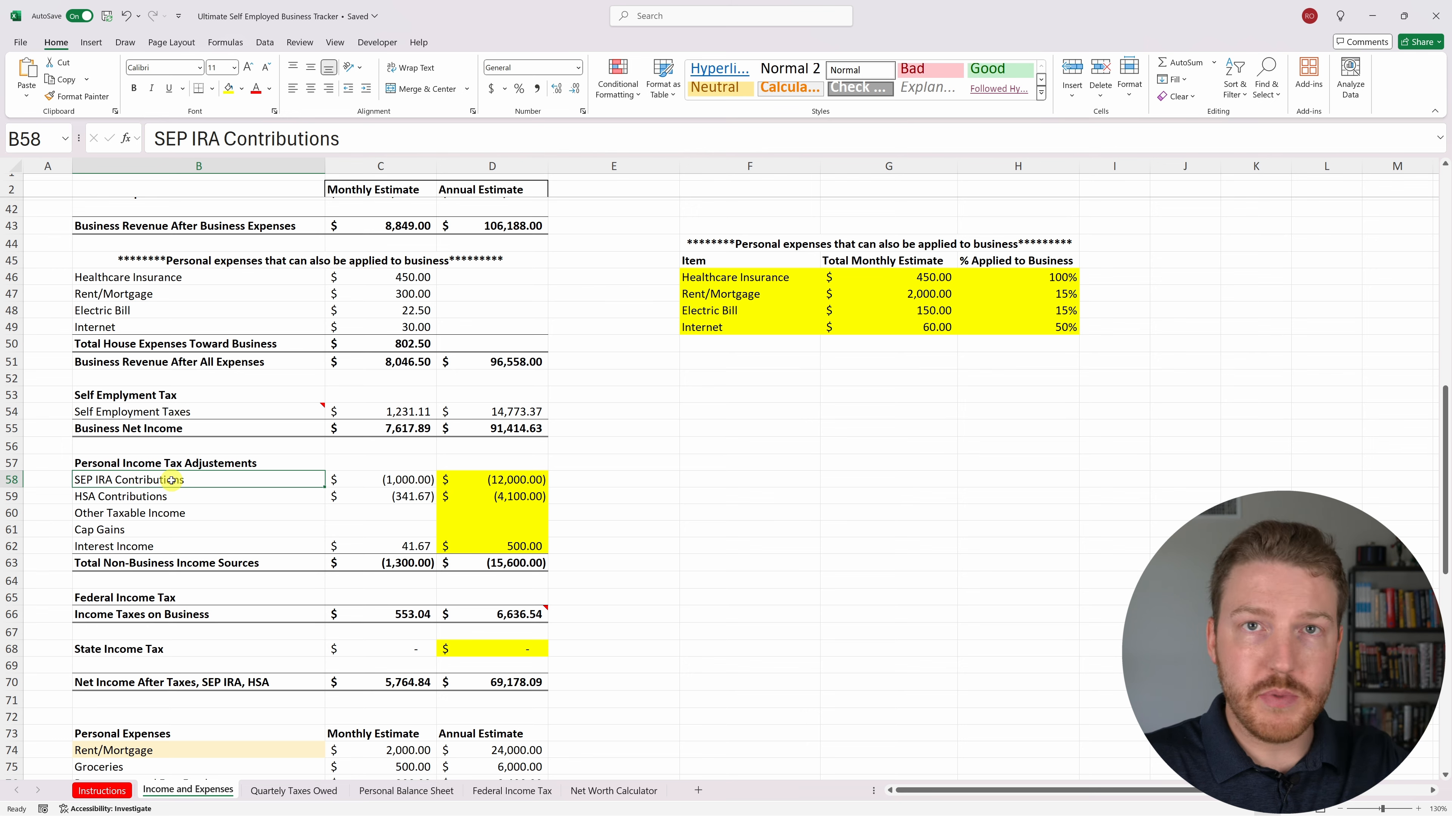
click(184, 496)
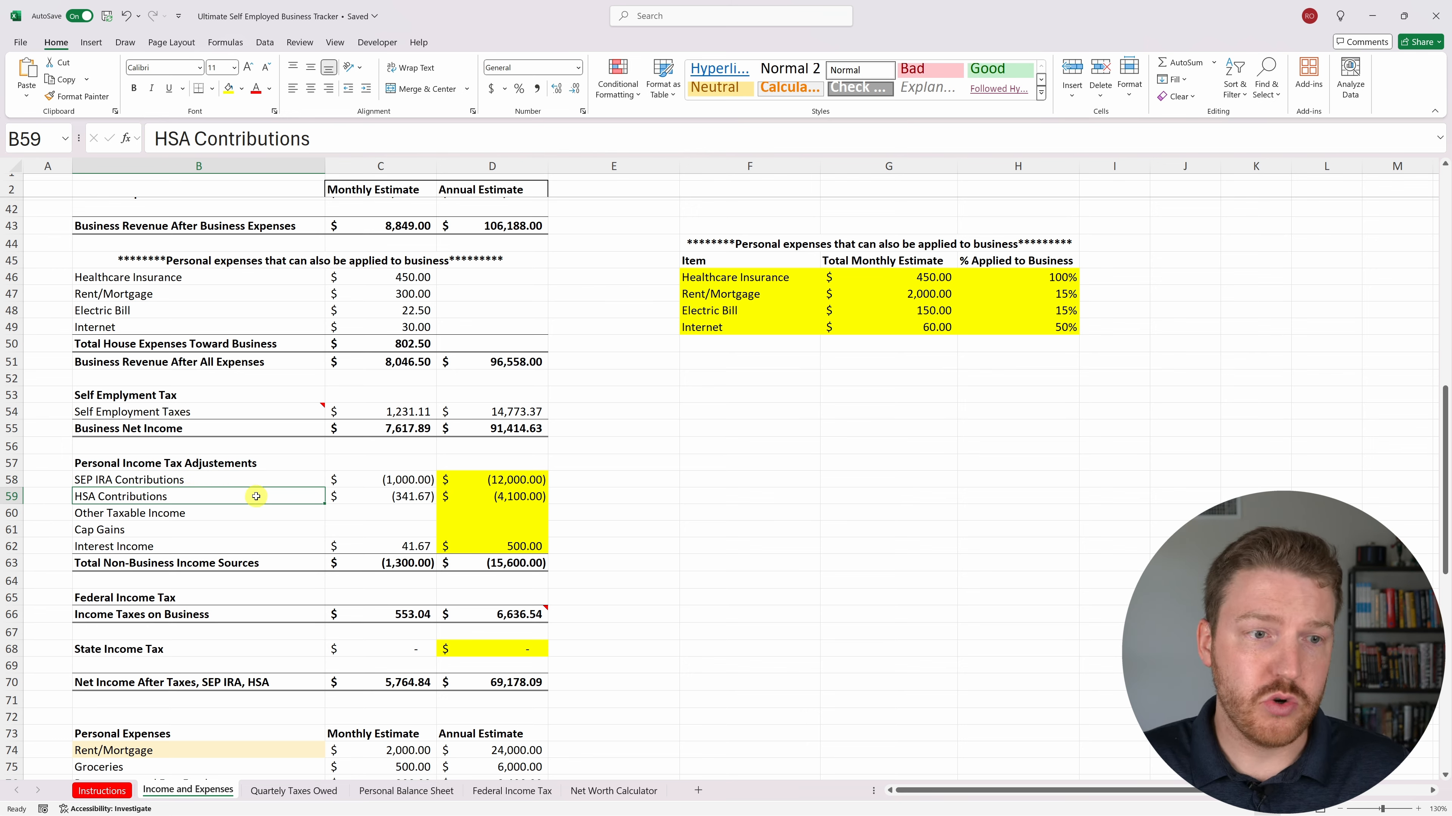
drag(243, 496, 354, 493)
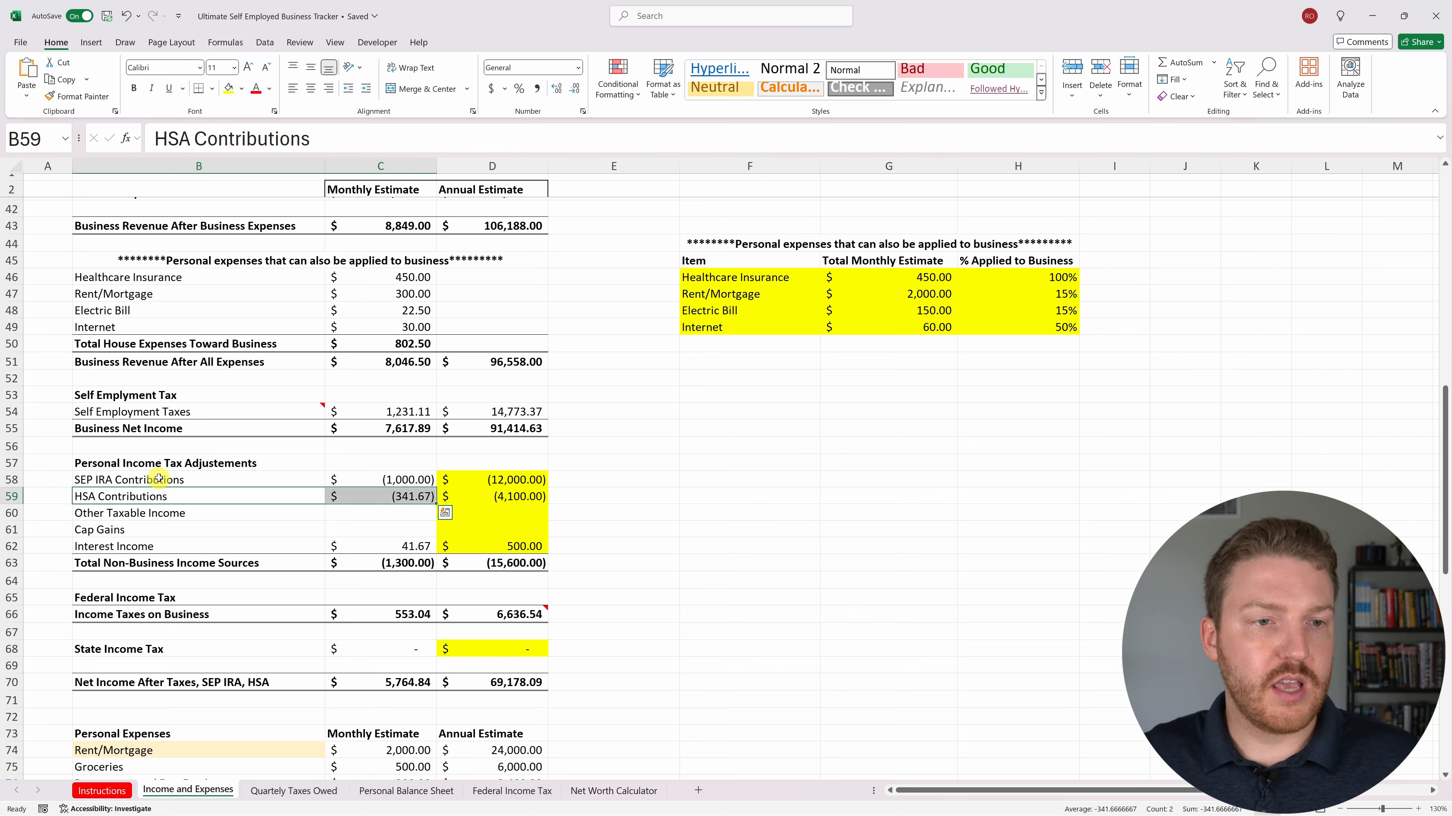
Highlight the adjustment rows from SEP IRA Contributions to Interest Income, then single out Cap Gains and the Interest Income amounts.
drag(143, 480, 508, 541)
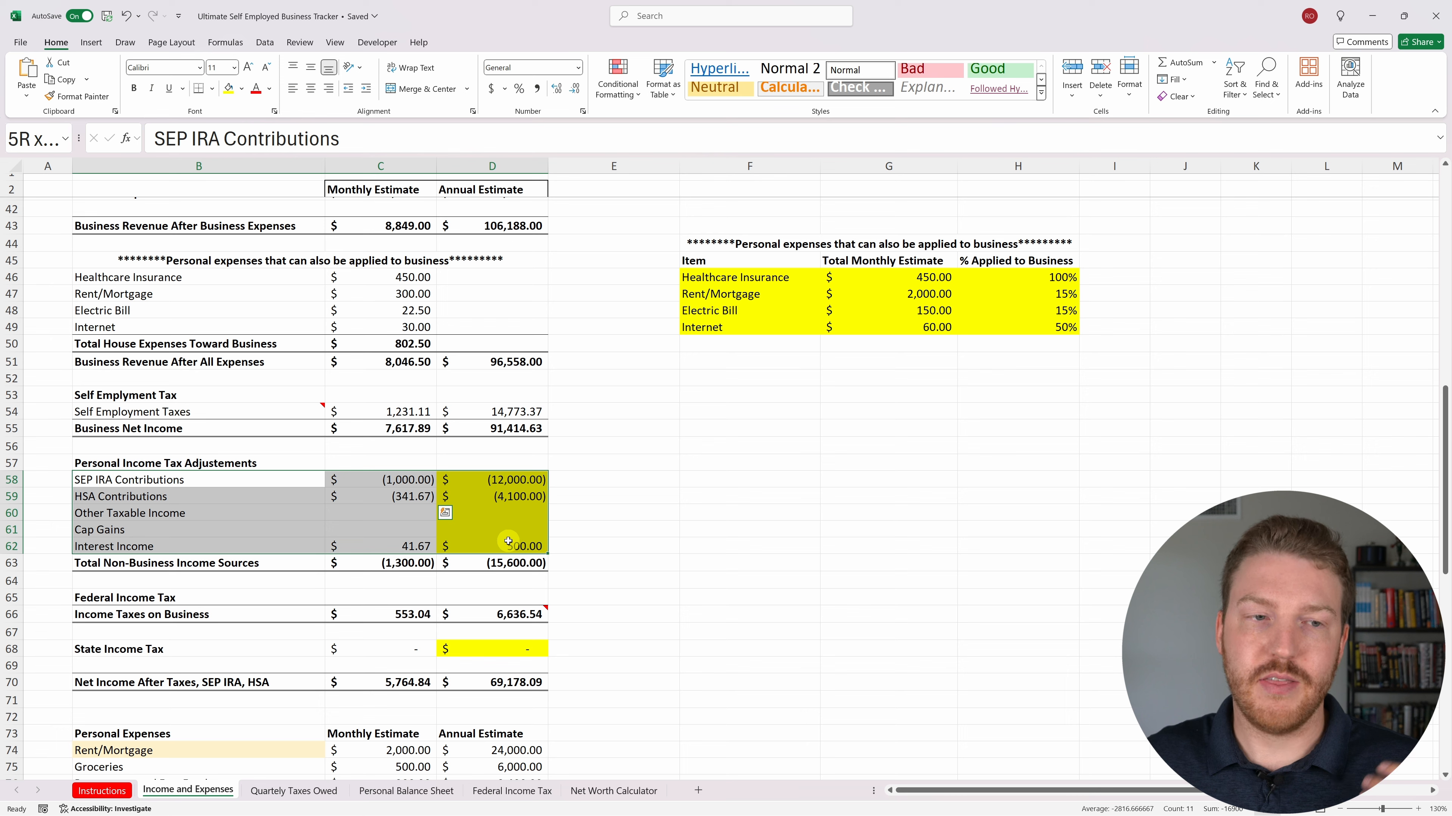
click(202, 530)
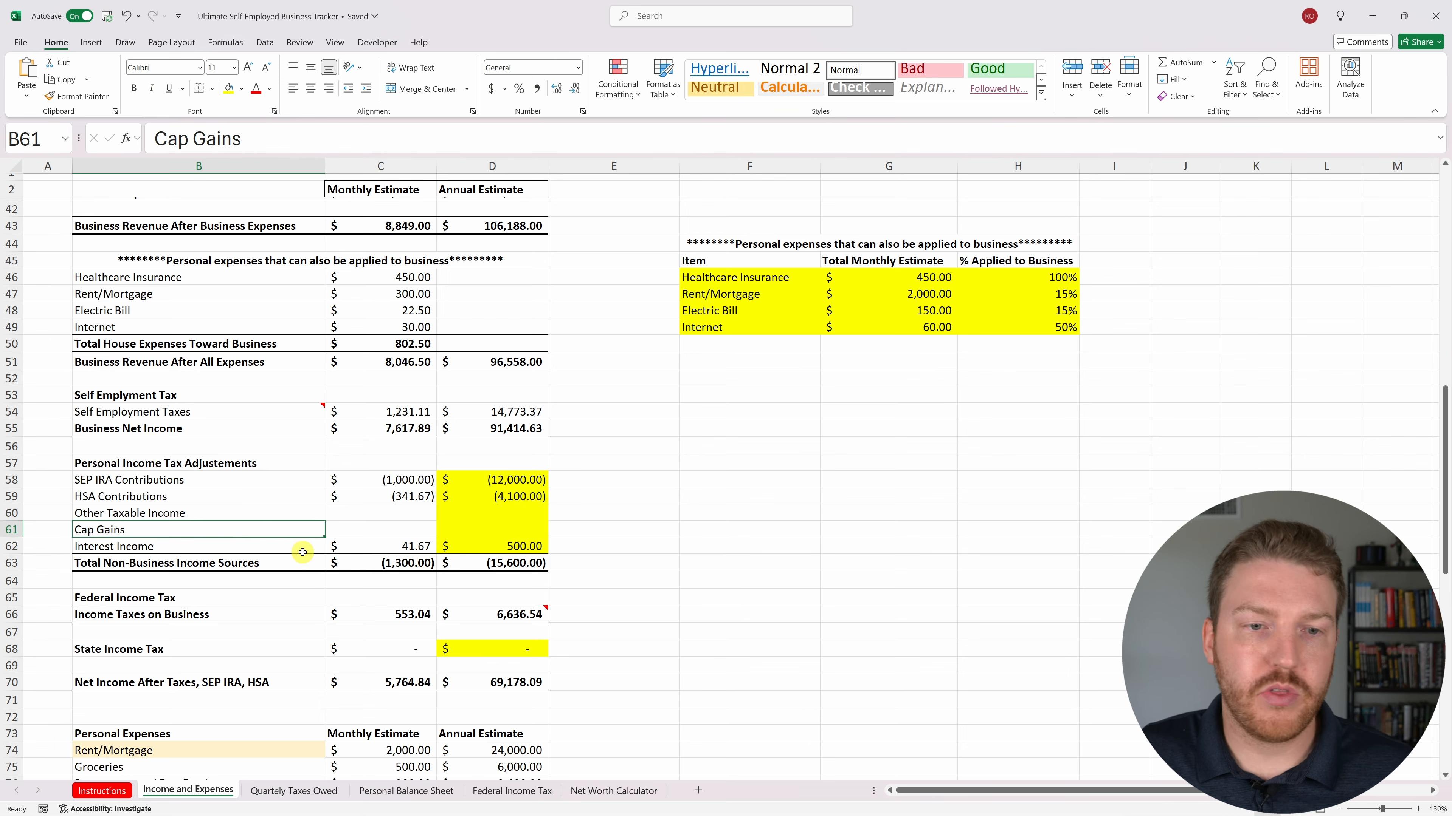
click(220, 546)
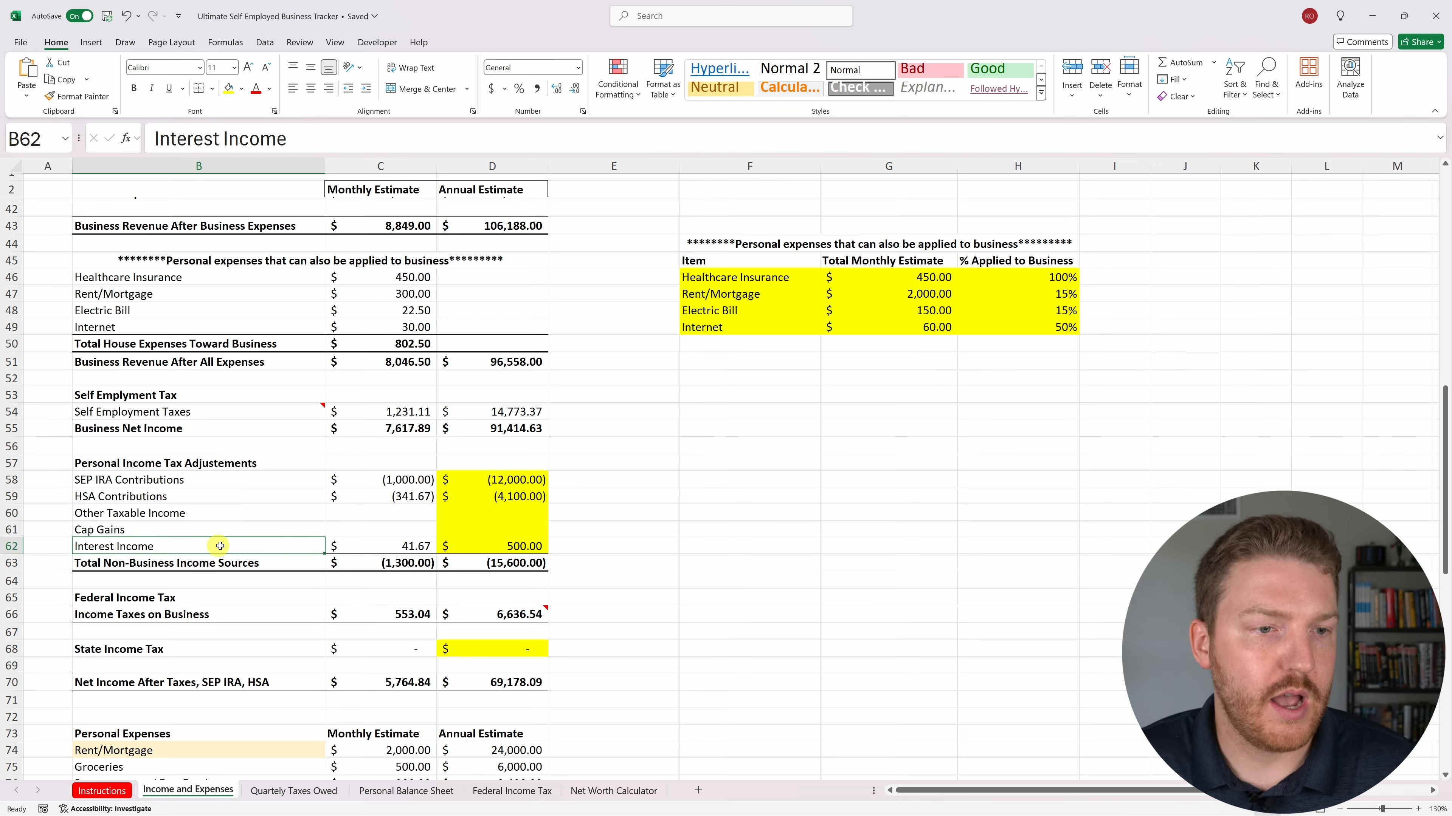
drag(220, 547, 487, 547)
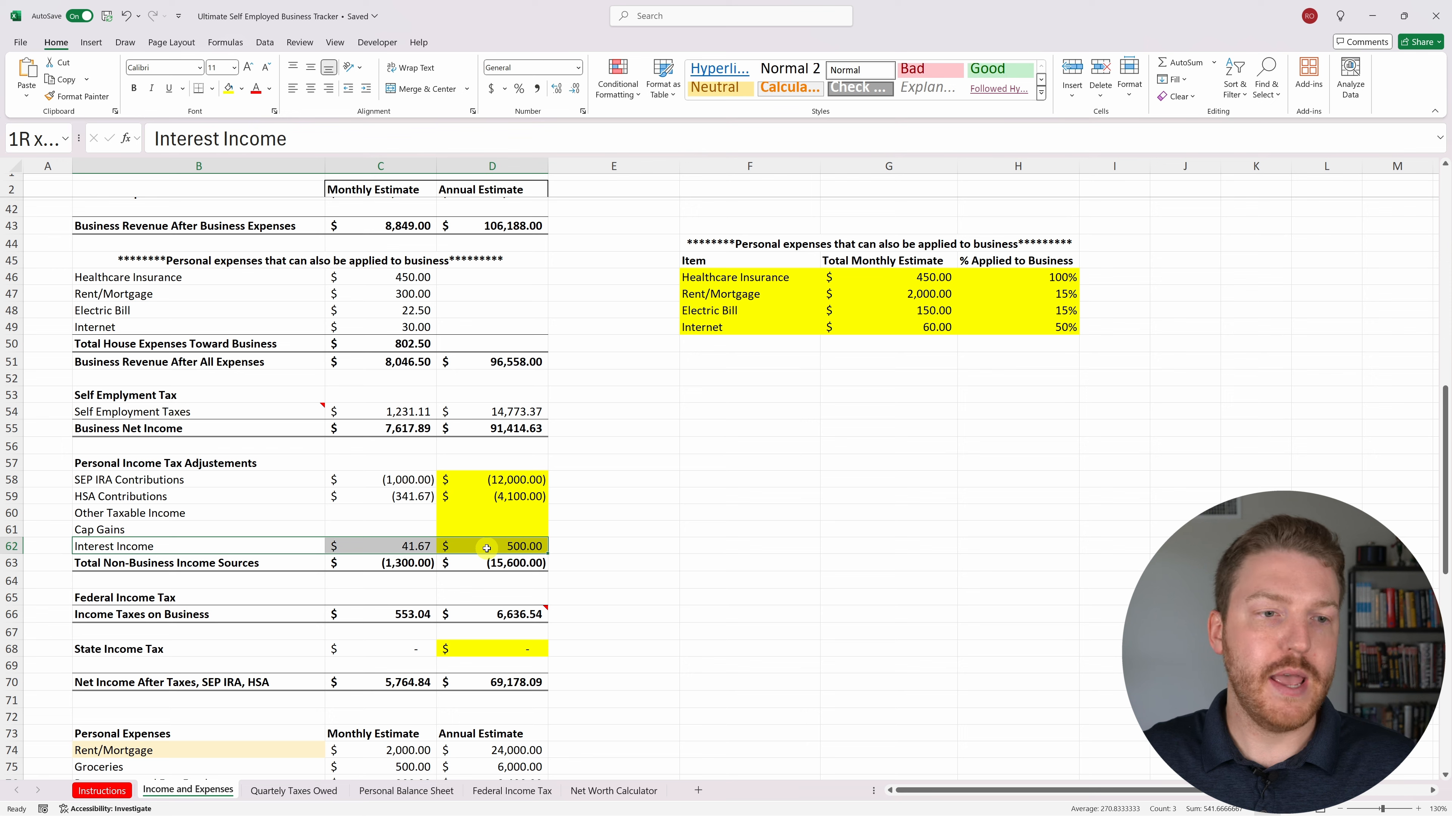
click(600, 530)
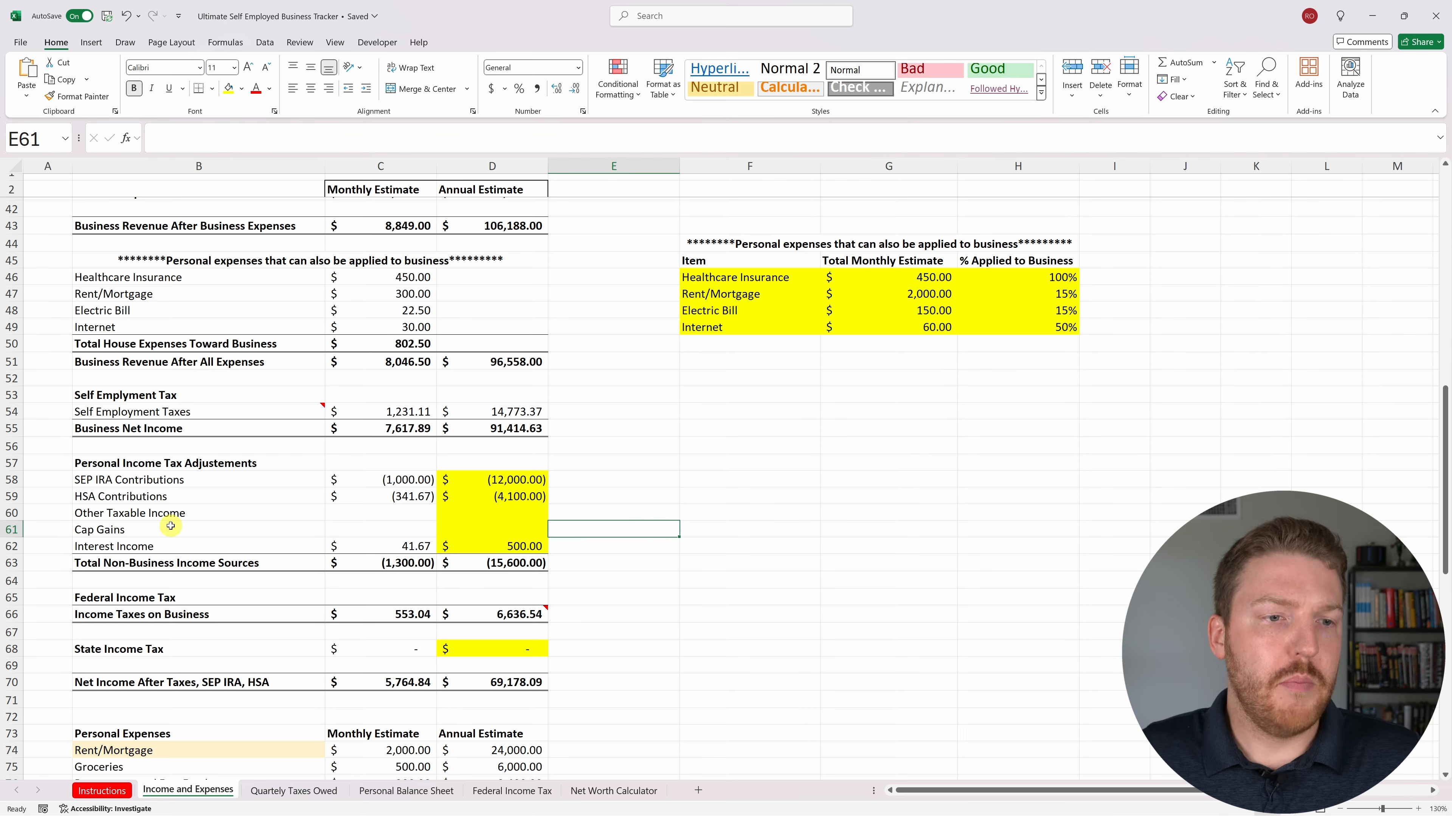
Highlight the Cap Gains and Other Taxable Income rows, including their annual estimate cells and the full sheet rows 60 and 61.
drag(89, 530, 515, 529)
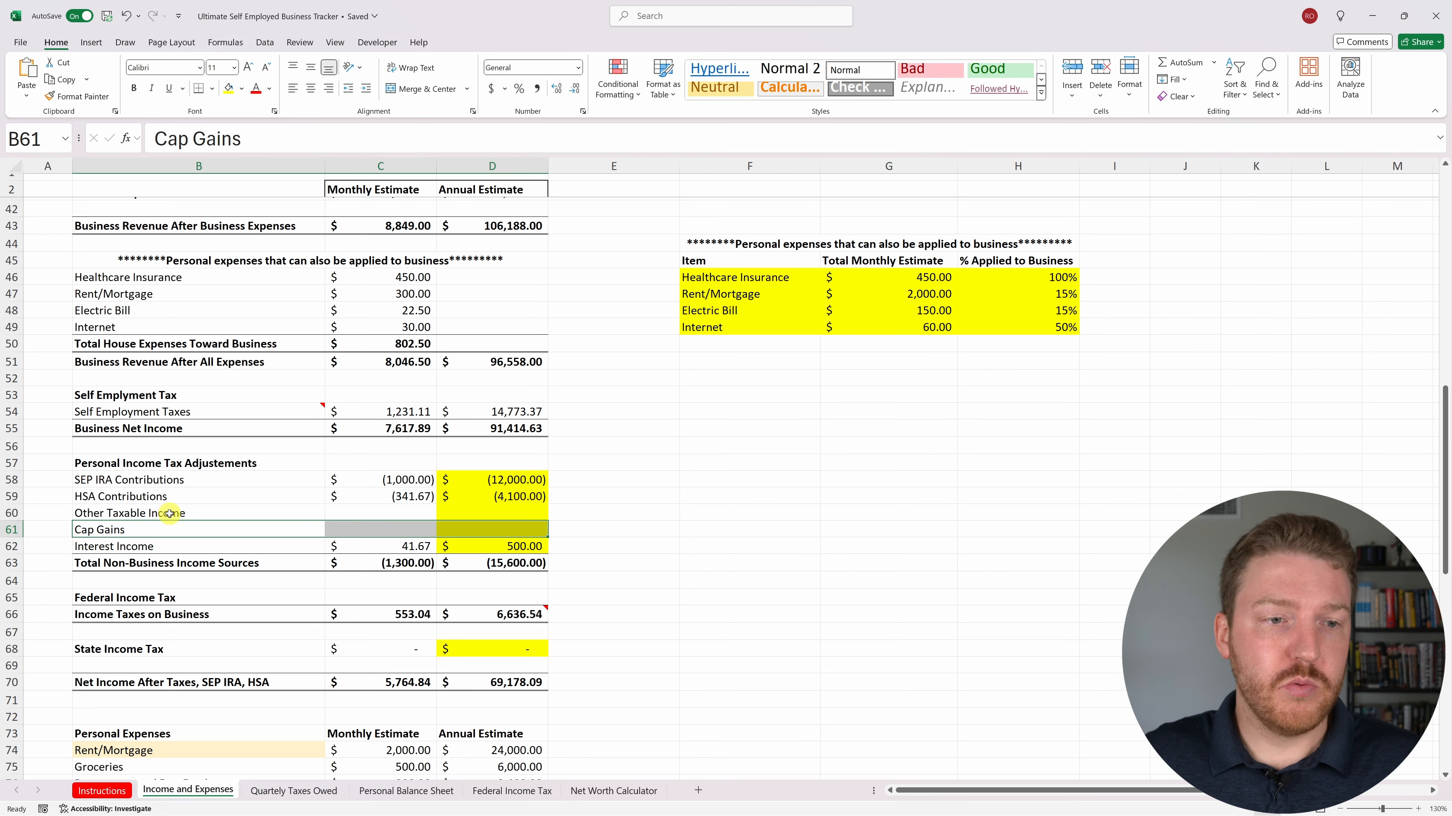
drag(163, 516, 507, 513)
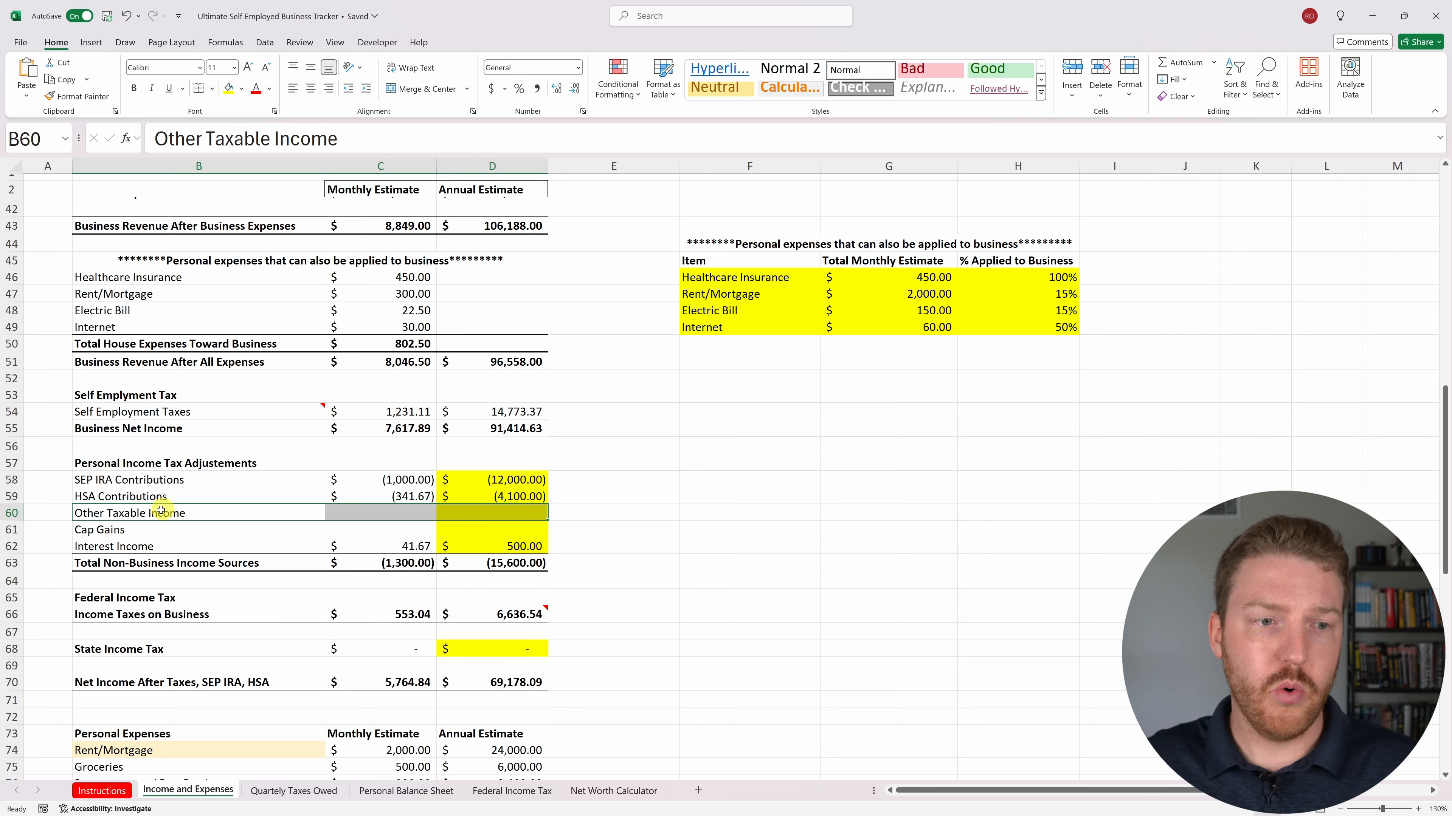
click(150, 515)
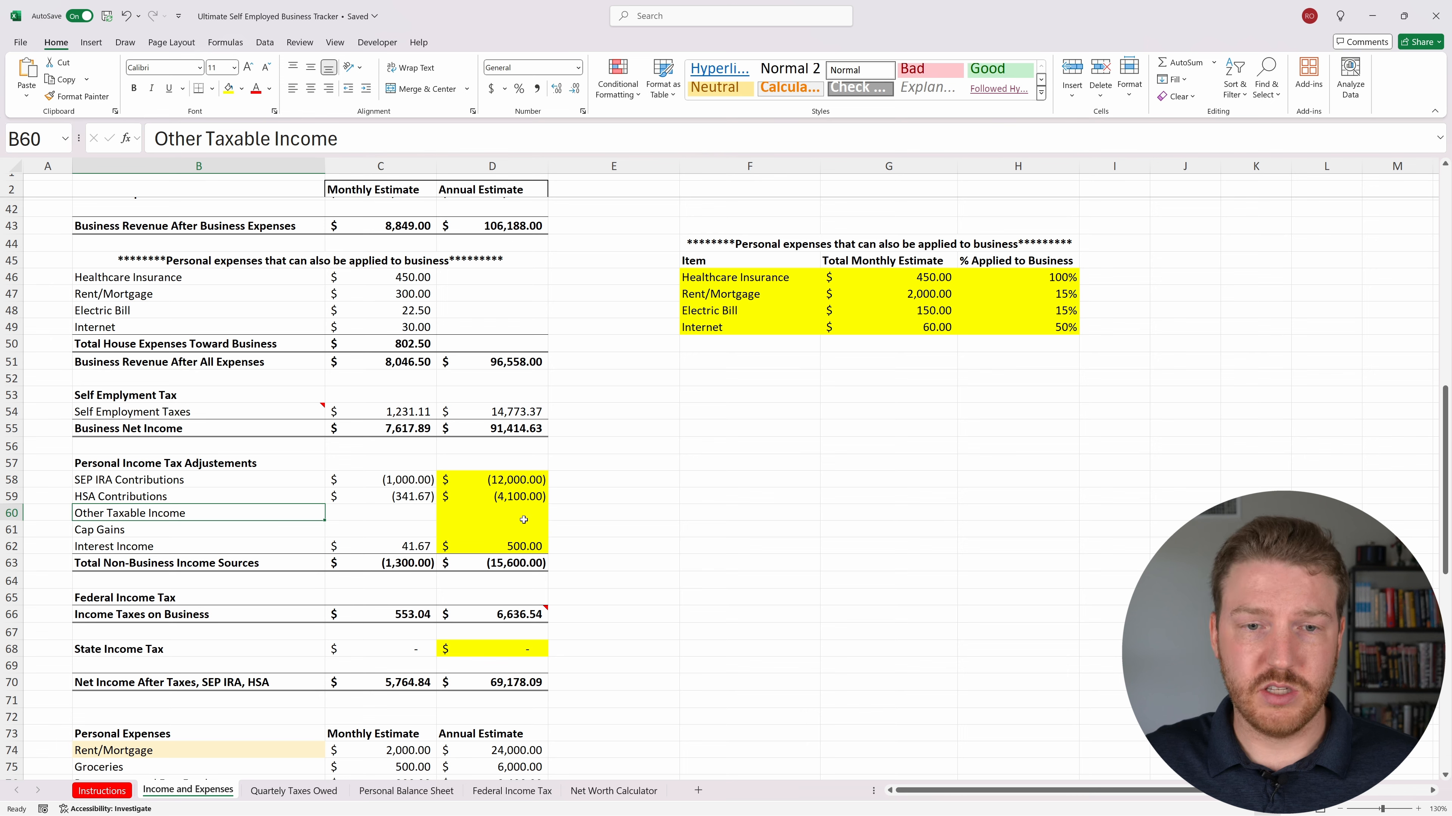
drag(524, 519, 251, 546)
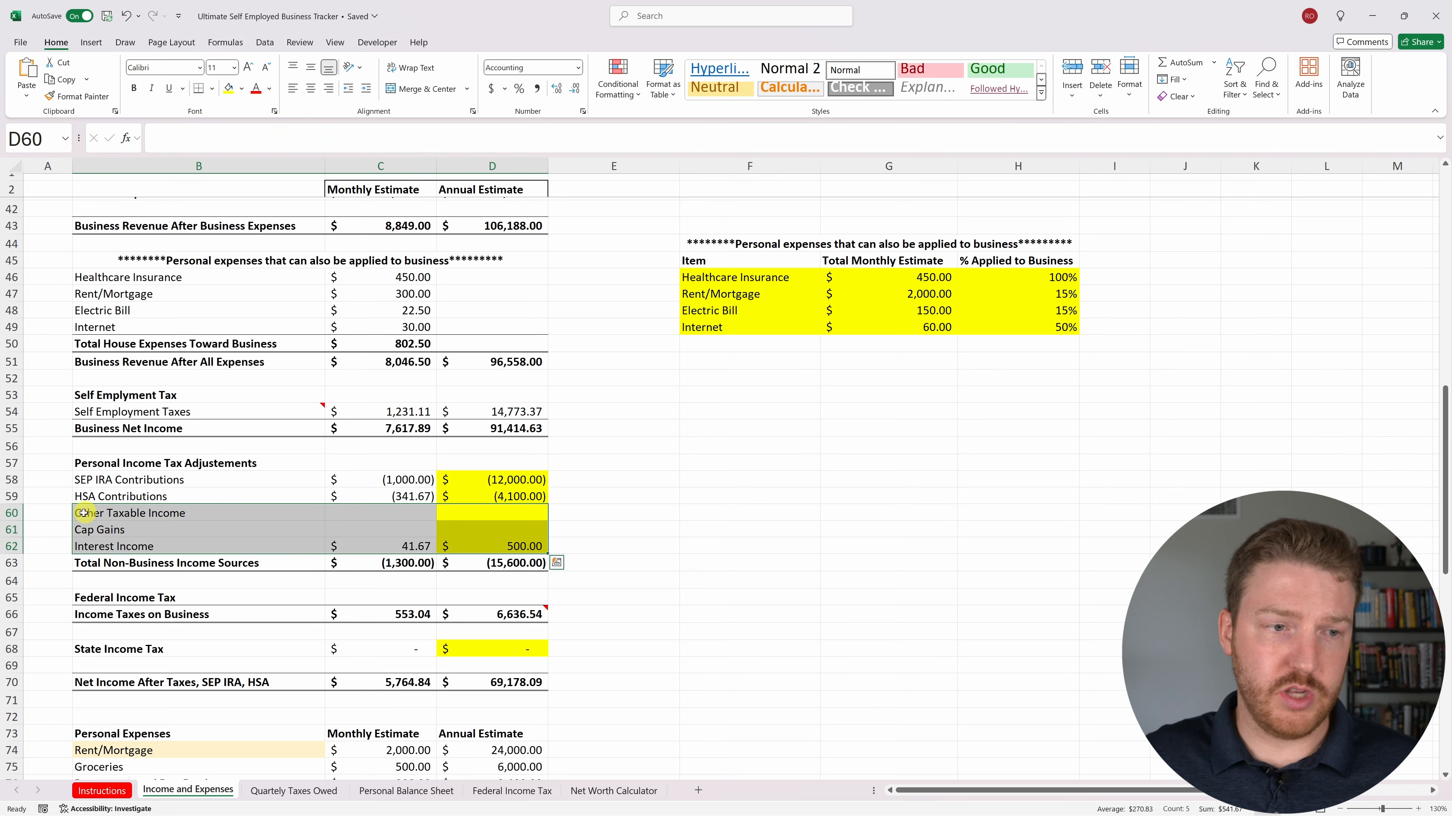
mouse_move(11, 513)
mouse_down()
mouse_move(17, 549)
mouse_move(32, 522)
mouse_up()
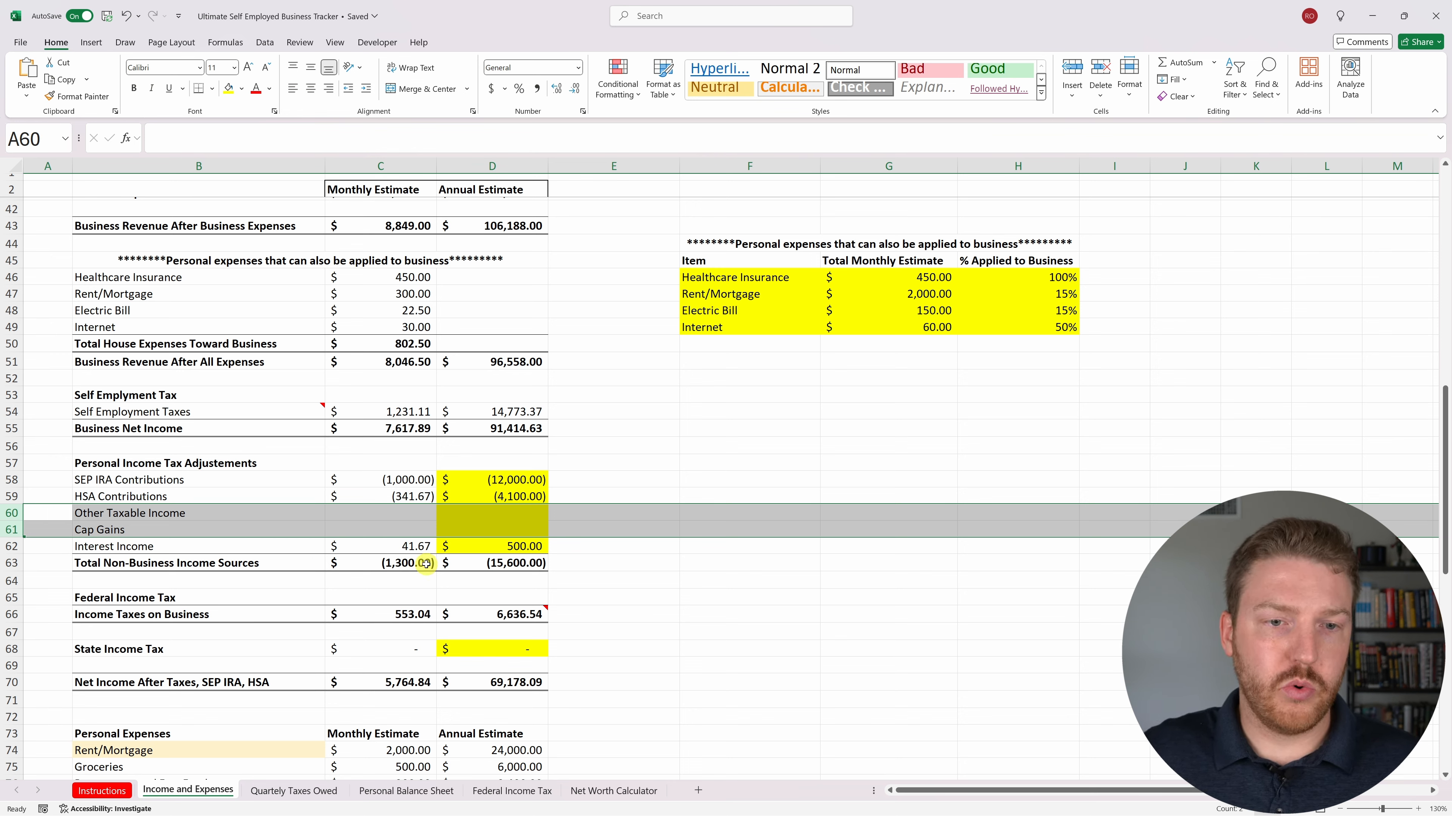
Check the monthly formulas for SEP IRA Contributions, Interest Income and Total Non-Business Income Sources.
click(409, 480)
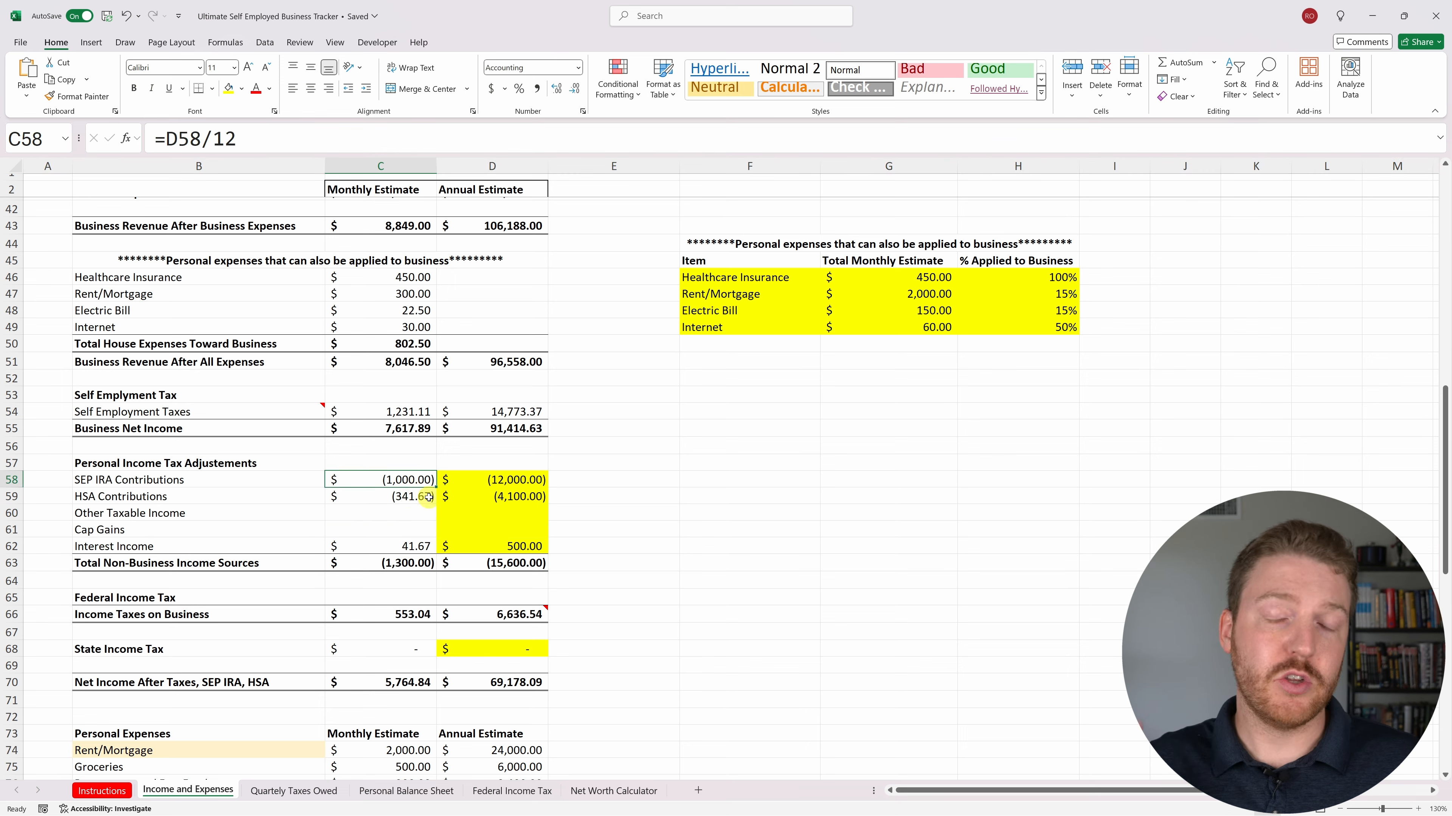
click(409, 549)
click(391, 564)
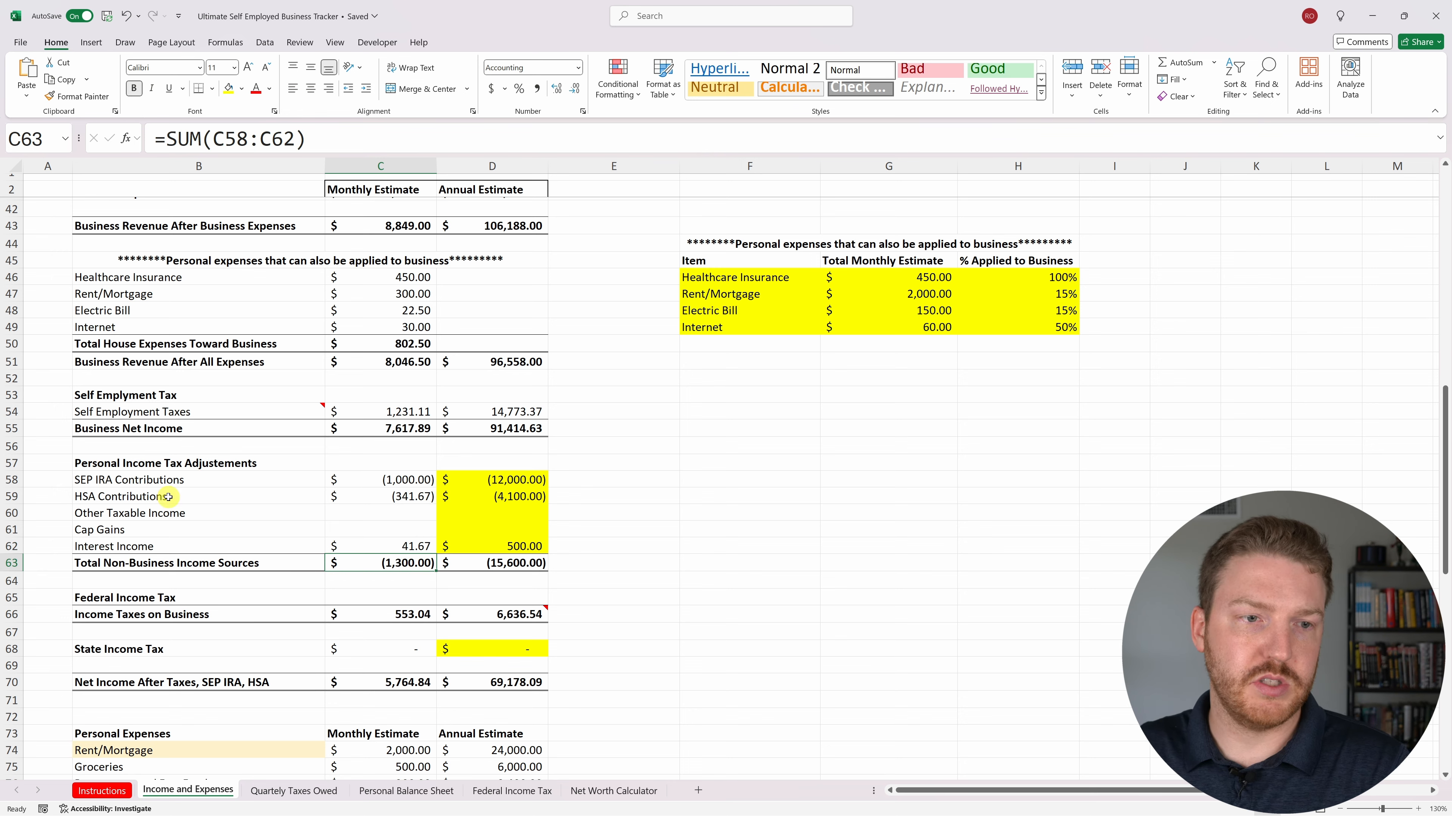
Highlight the monthly SEP IRA and HSA Contributions, and check the monthly and annual Total Non-Business Income Sources formulas.
click(372, 477)
drag(371, 476, 376, 497)
drag(201, 481, 338, 479)
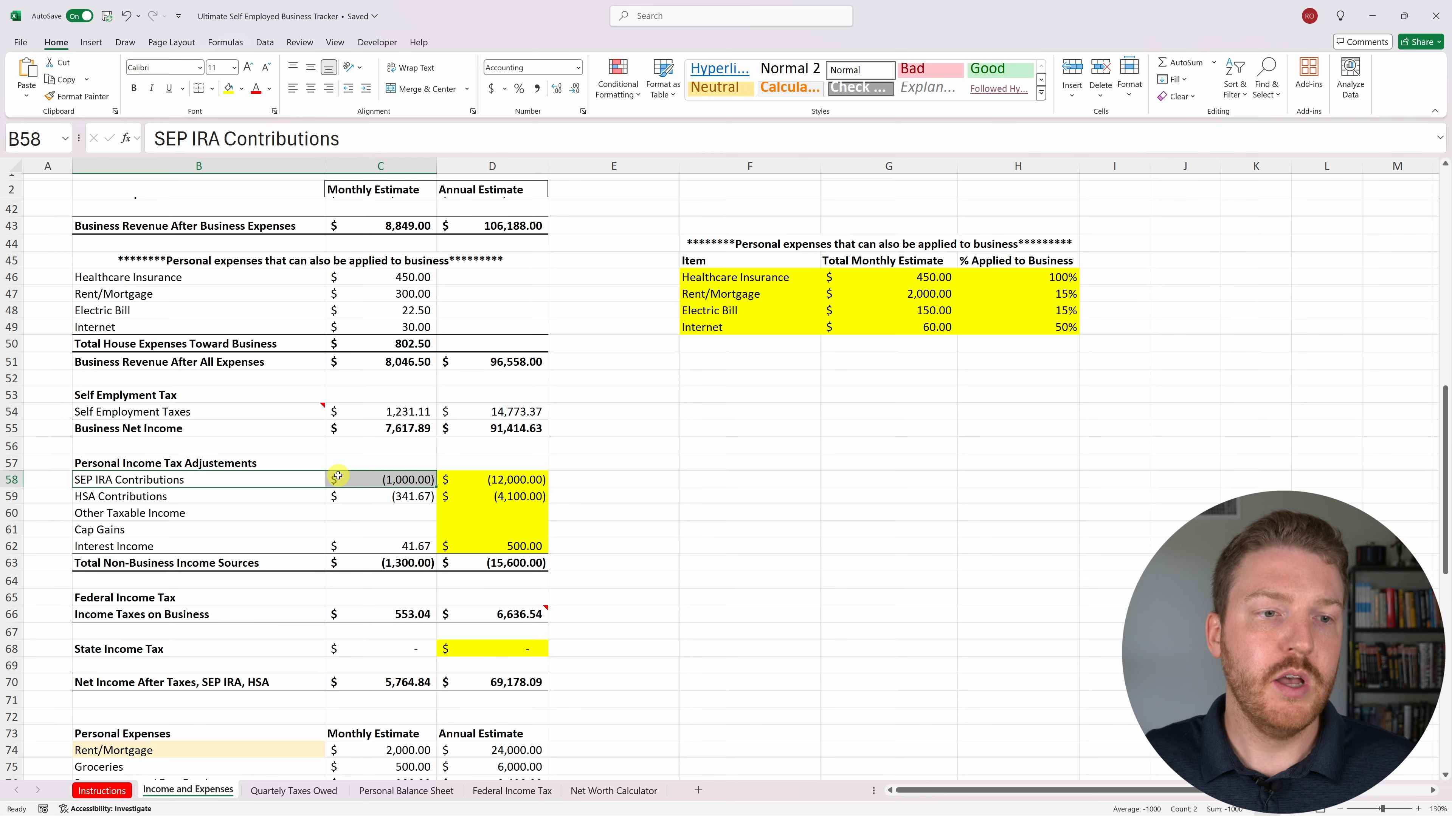
drag(224, 498, 375, 499)
click(380, 557)
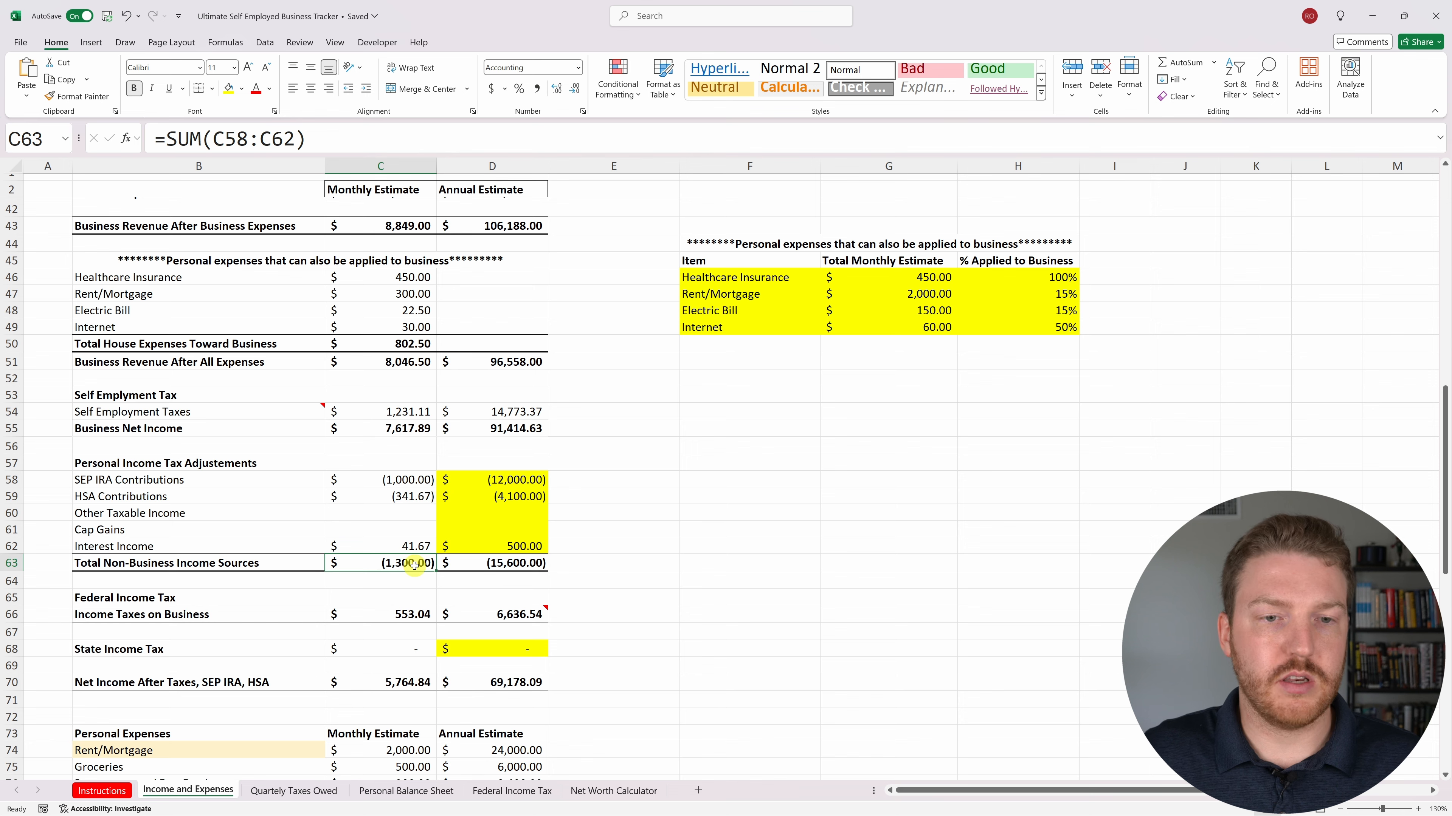
click(513, 563)
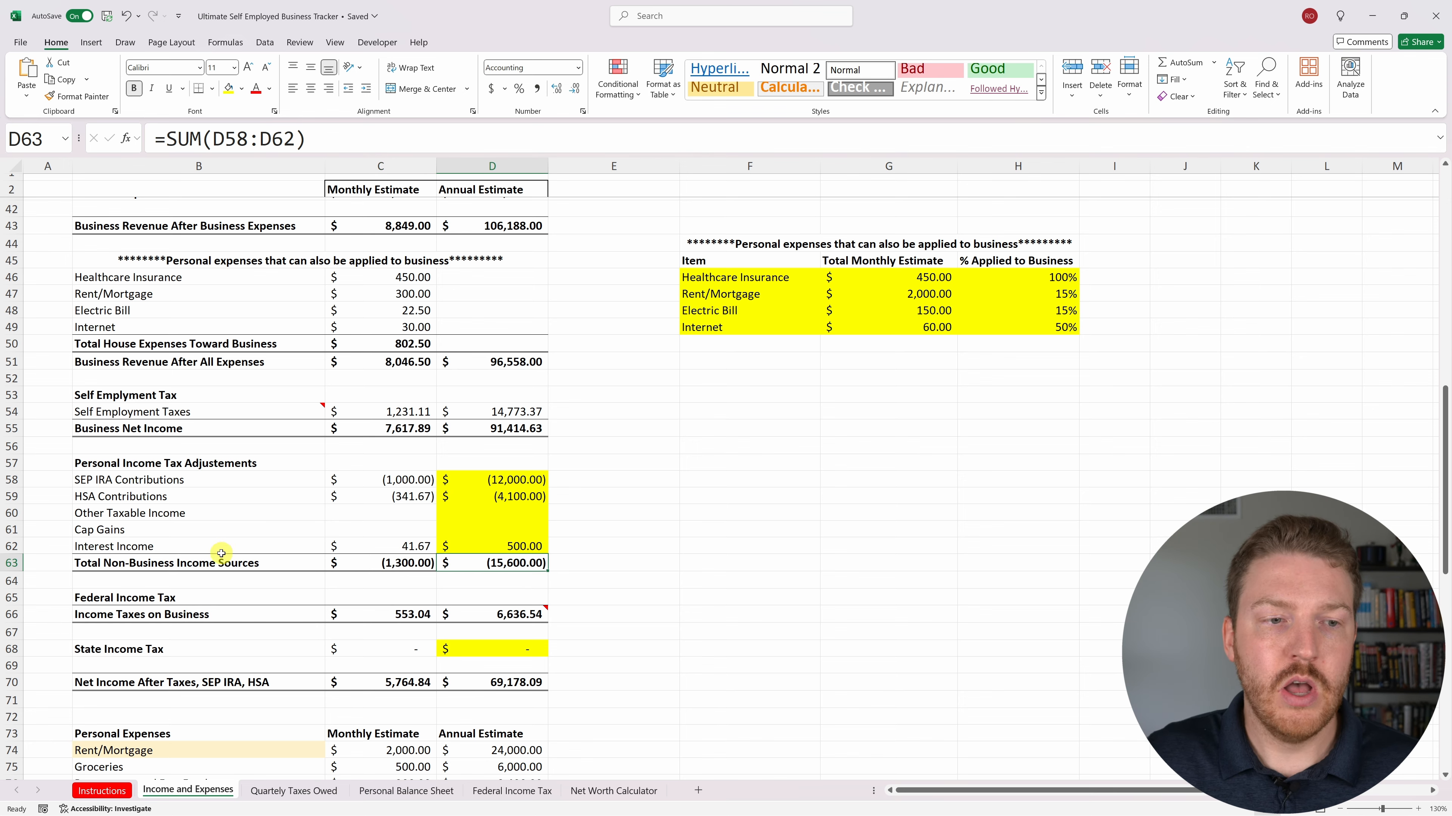
Highlight the Federal Income Tax section with the monthly and annual Income Taxes on Business.
scroll(221, 555, down, 1)
click(131, 546)
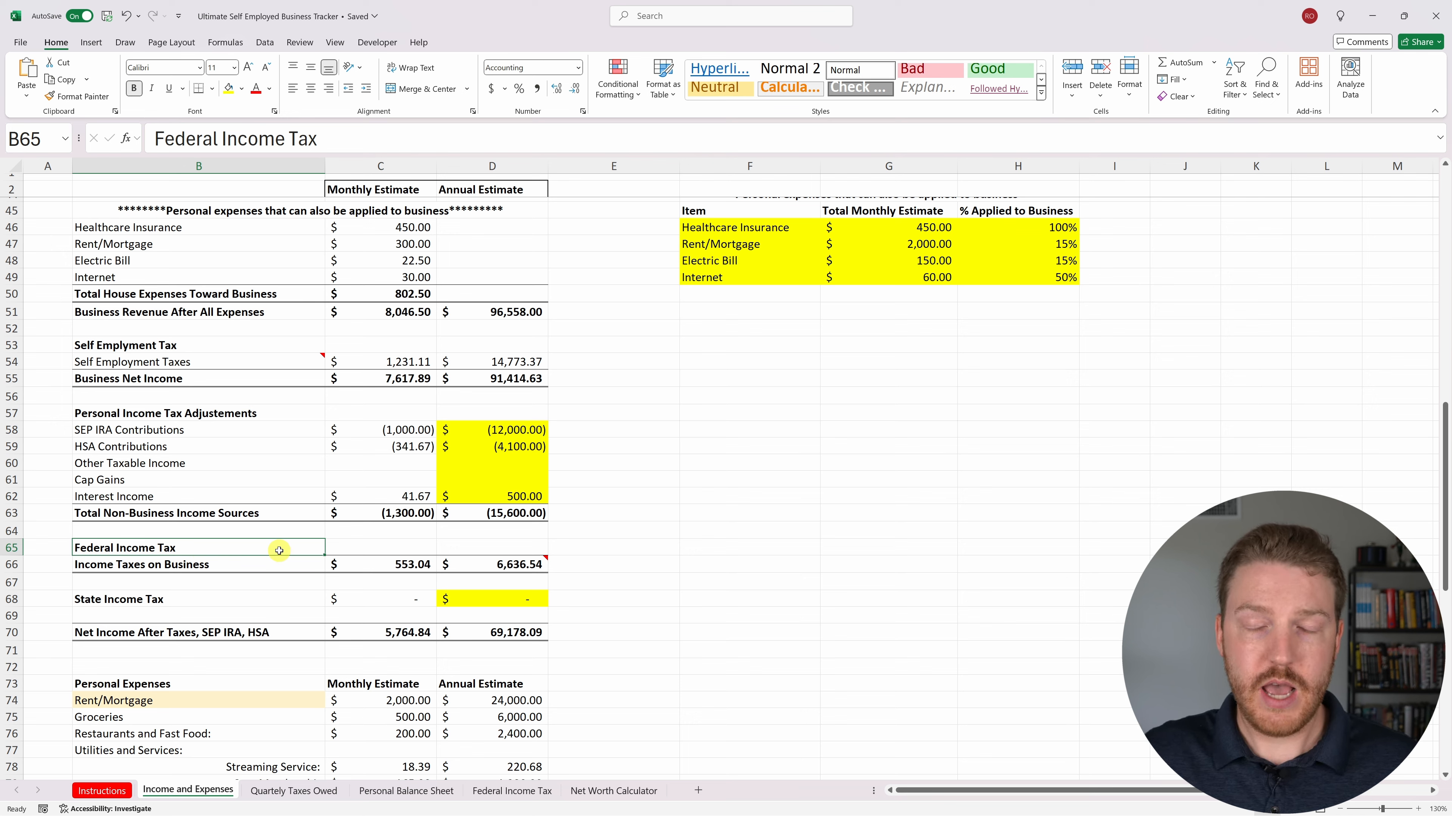
drag(279, 549, 460, 566)
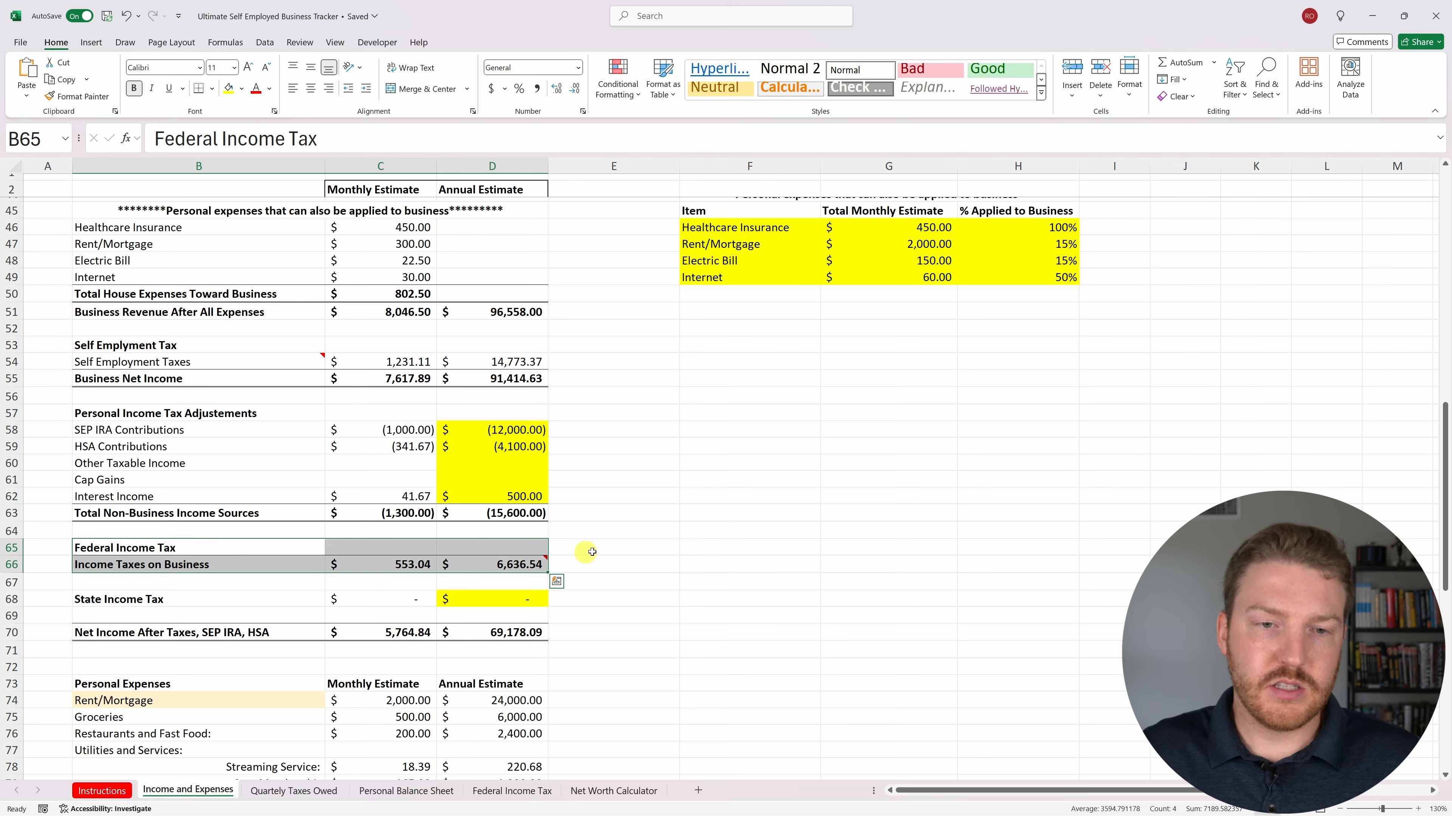
Open the Federal Income Tax sheet and highlight the Upper Bound values in the Single table.
click(515, 790)
click(641, 542)
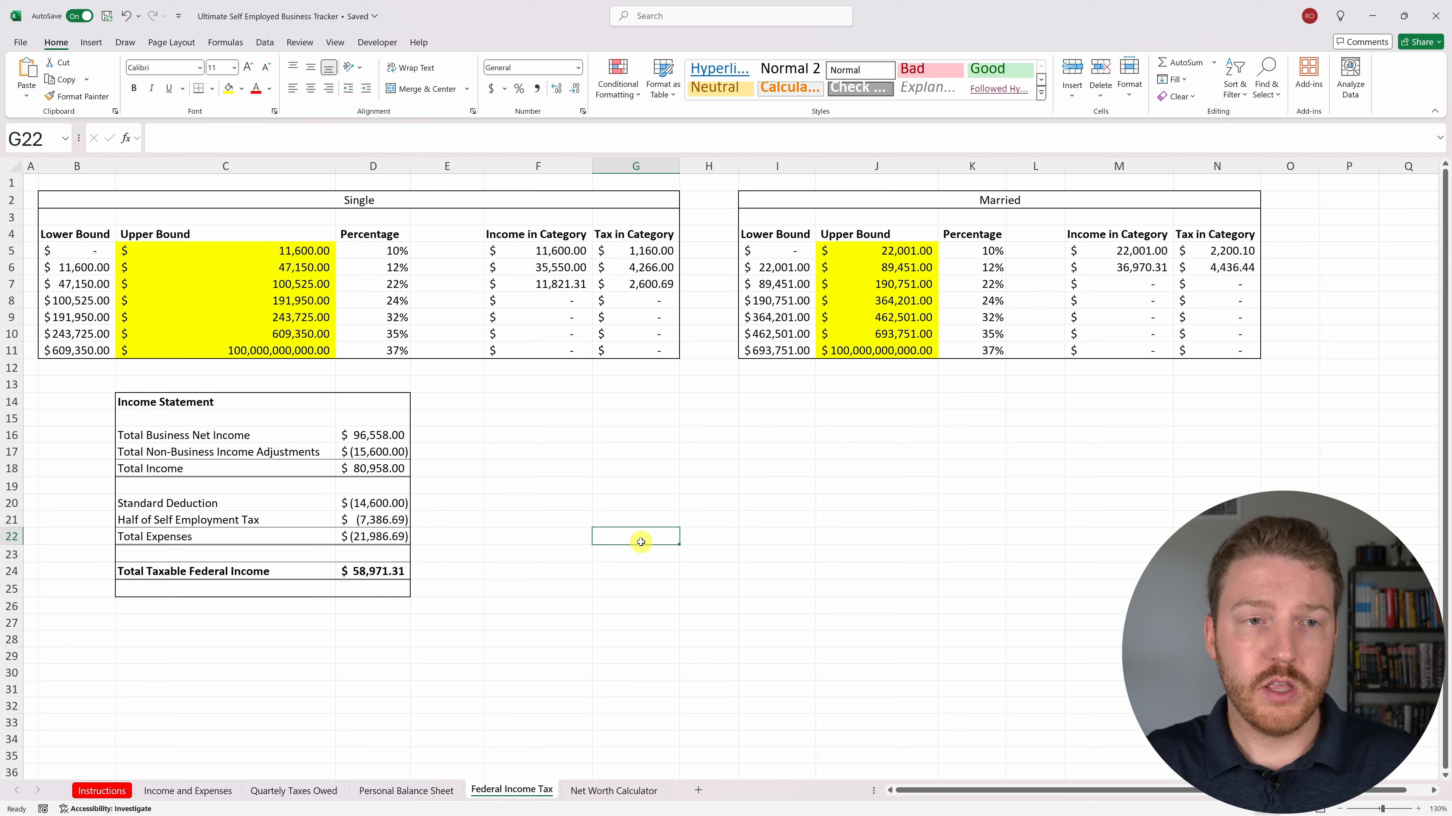
drag(235, 248, 244, 345)
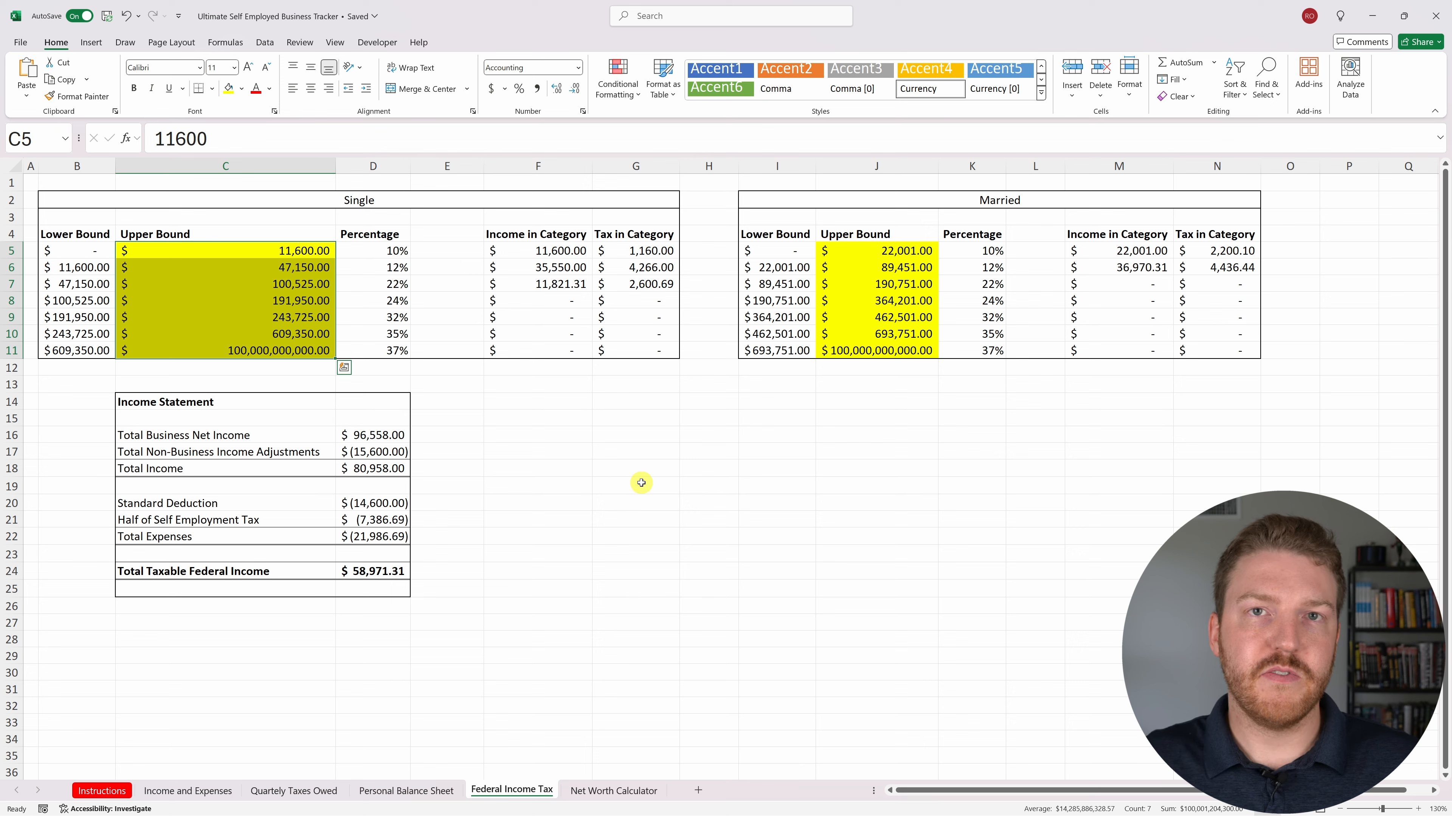
Switch to Google in the browser, search for "irs federal income tax brackets 2024" and open the IRS page Federal income tax rates and brackets.
click(778, 403)
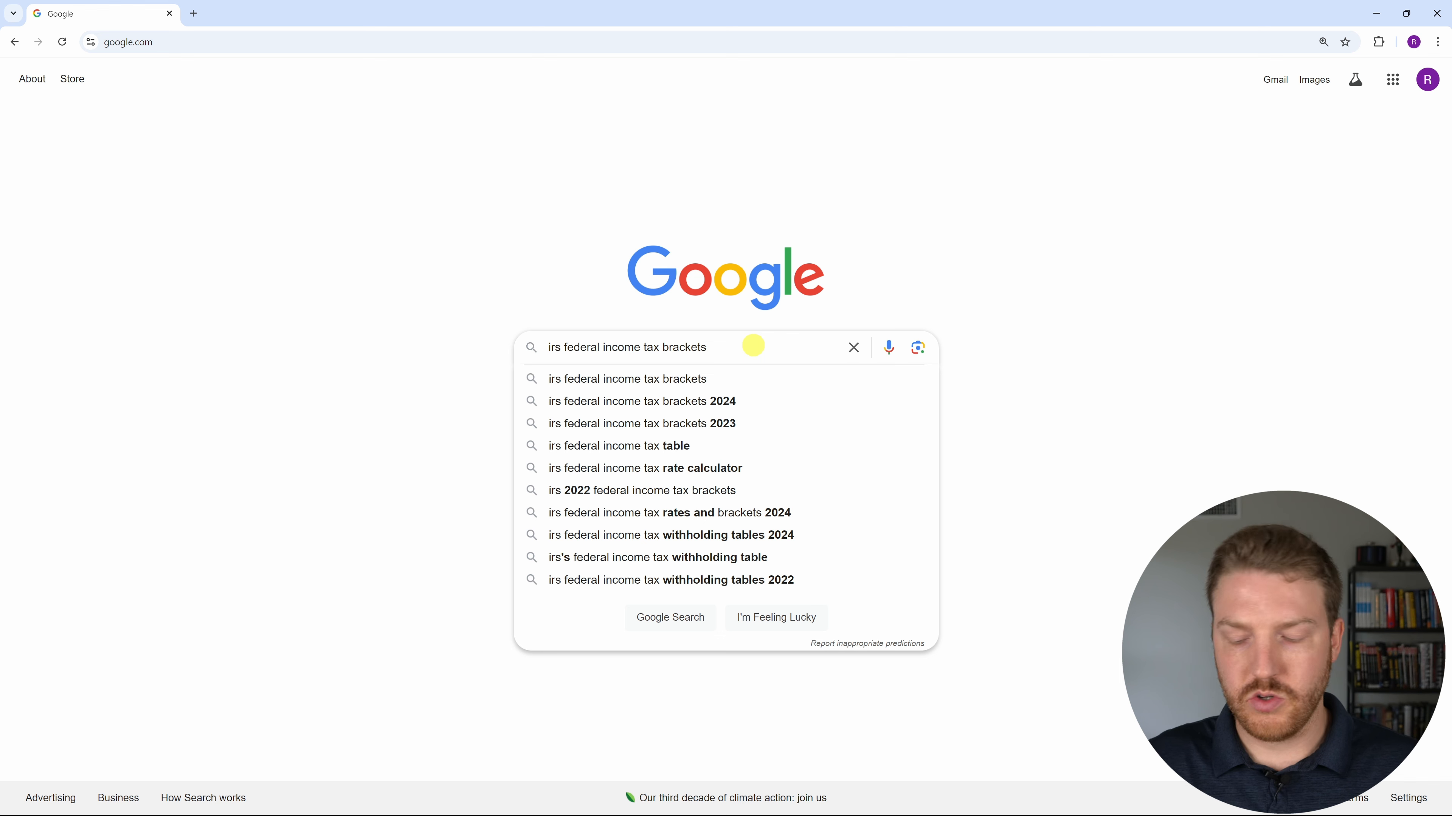
text(2024)
key(Return)
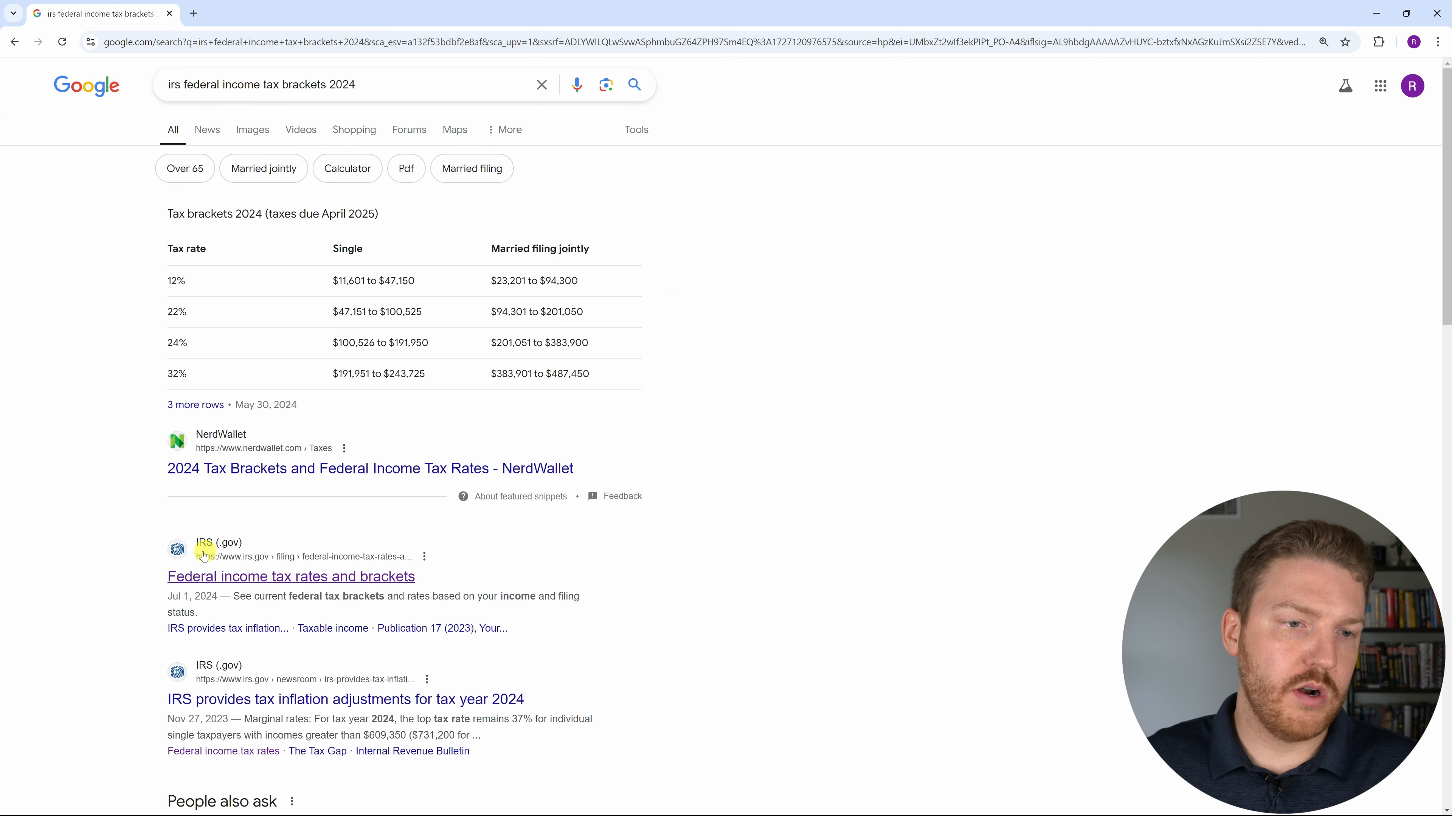
click(227, 581)
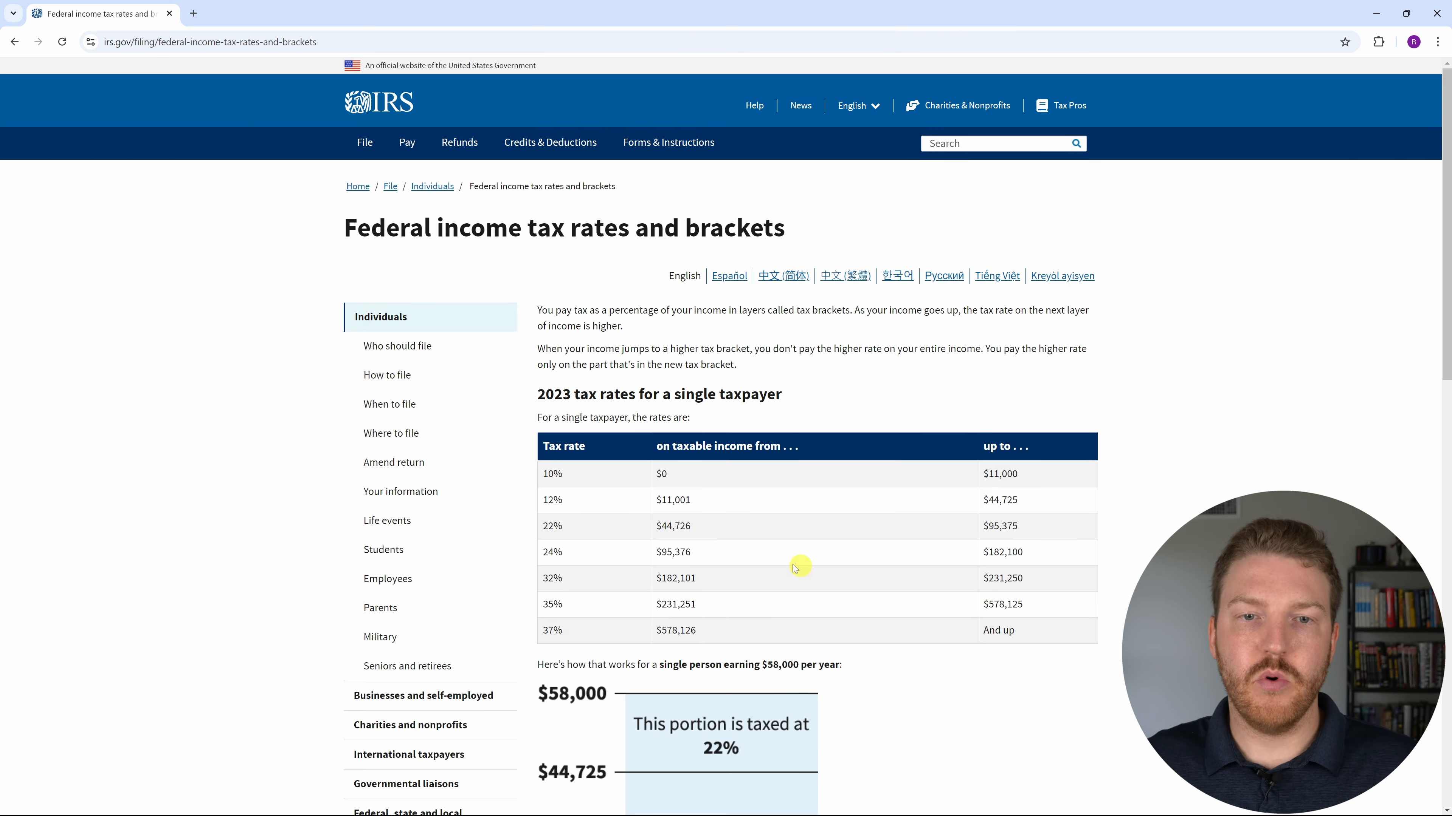
Look through the IRS rates page and highlight the heading "2023 tax rates for a single taxpayer".
scroll(922, 445, down, 10)
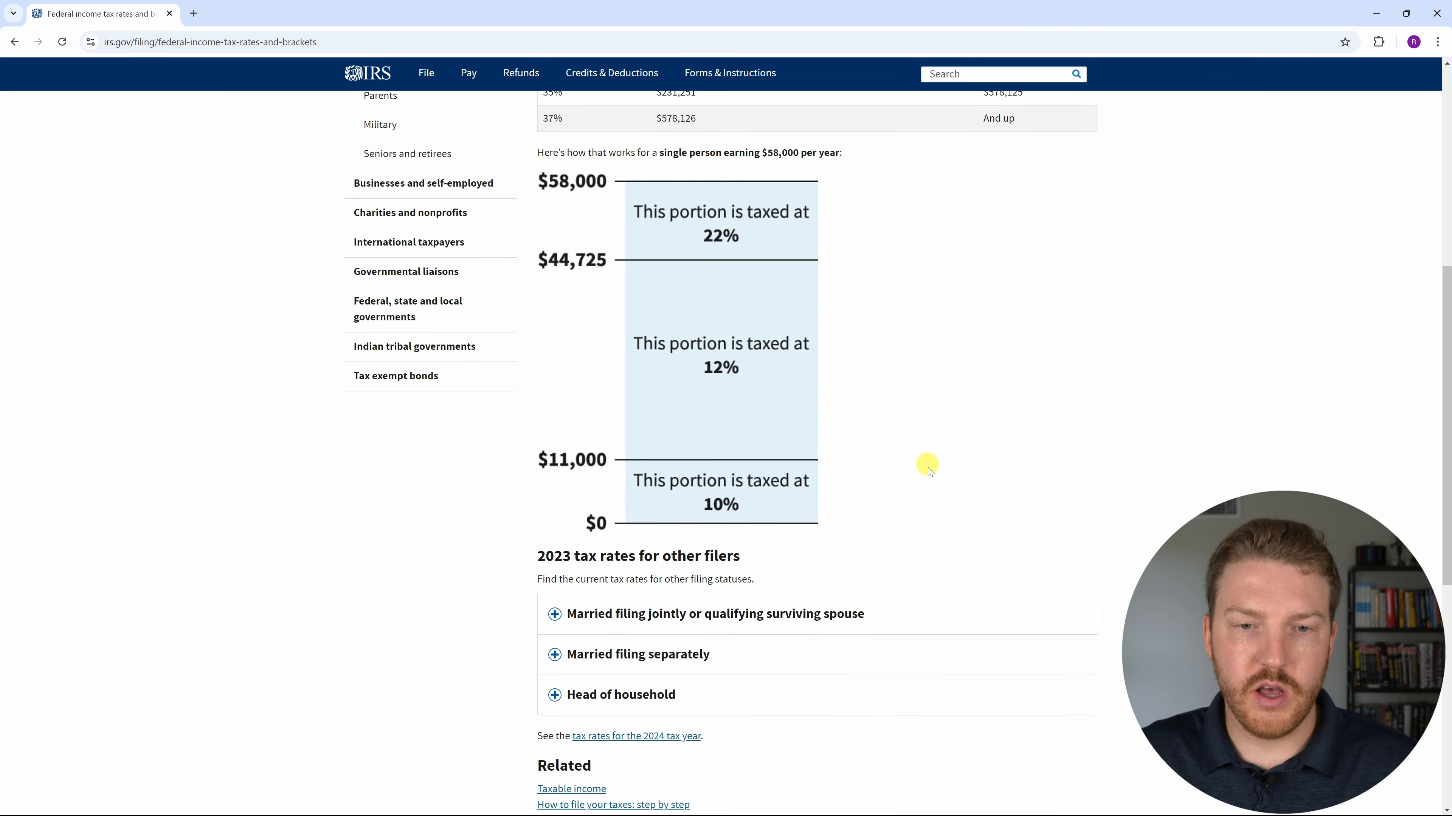
scroll(937, 474, up, 10)
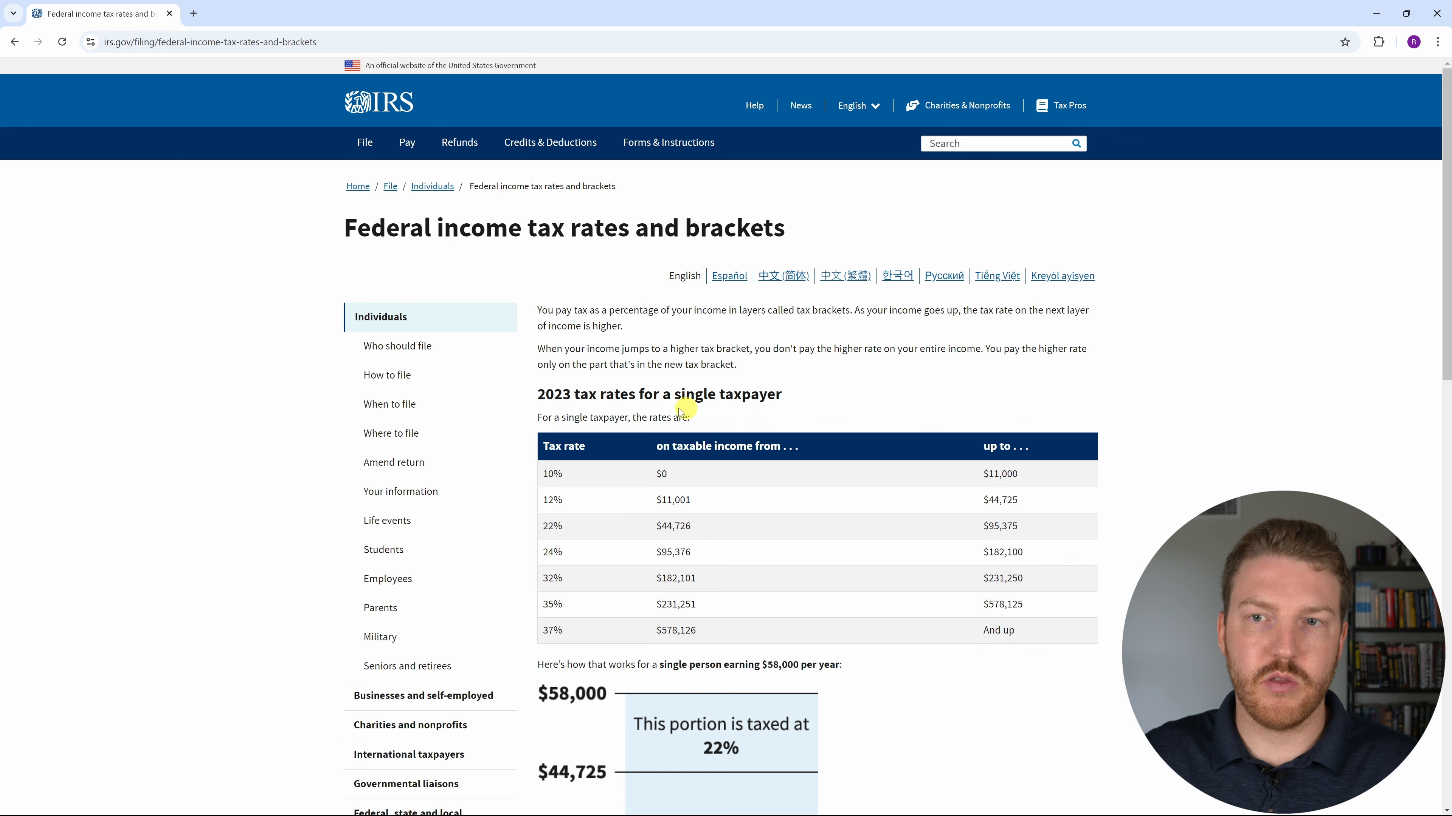
drag(532, 395, 804, 395)
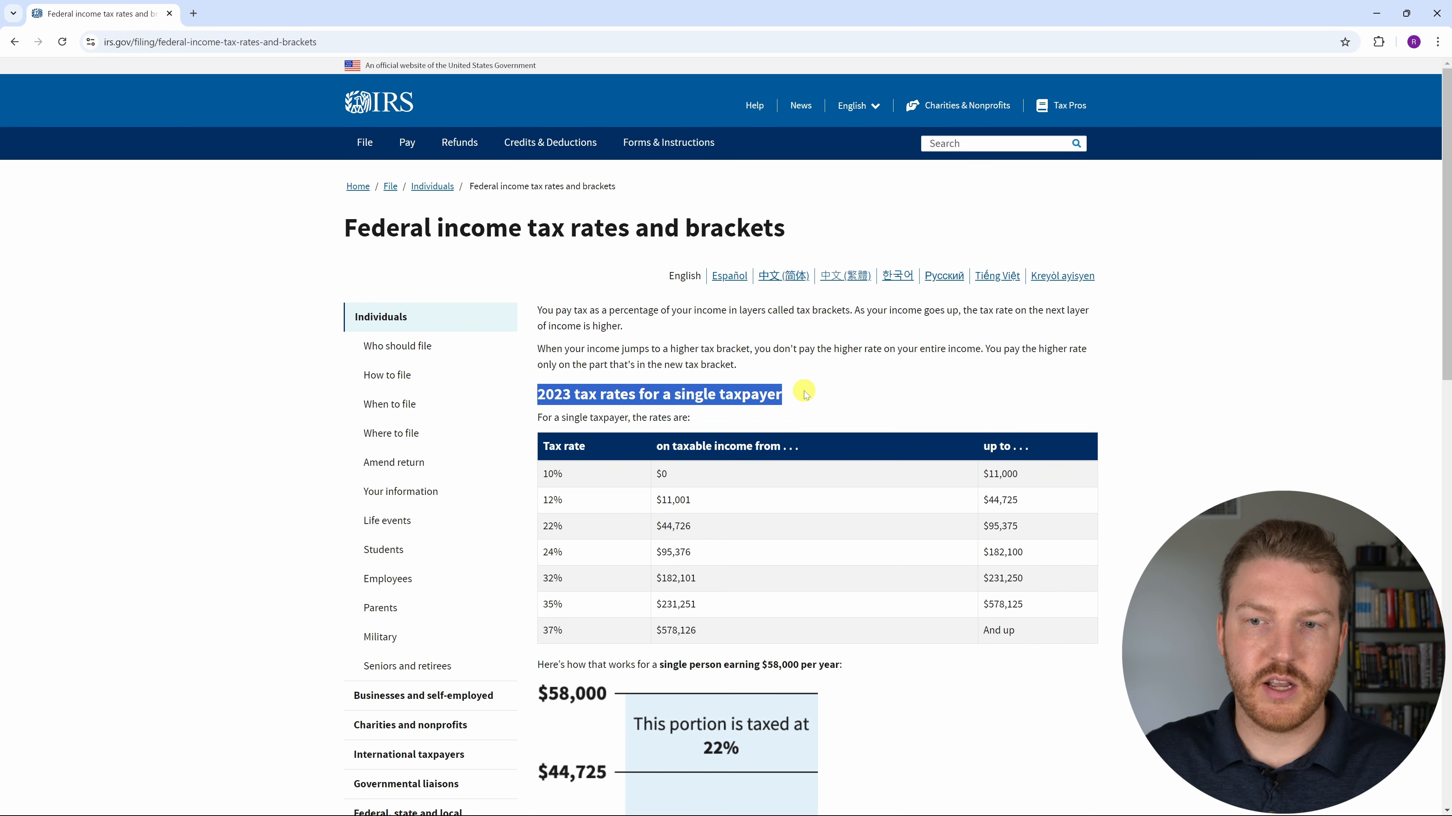
Expand the Married filing jointly or qualifying surviving spouse section and view its tax rate table.
scroll(806, 396, down, 10)
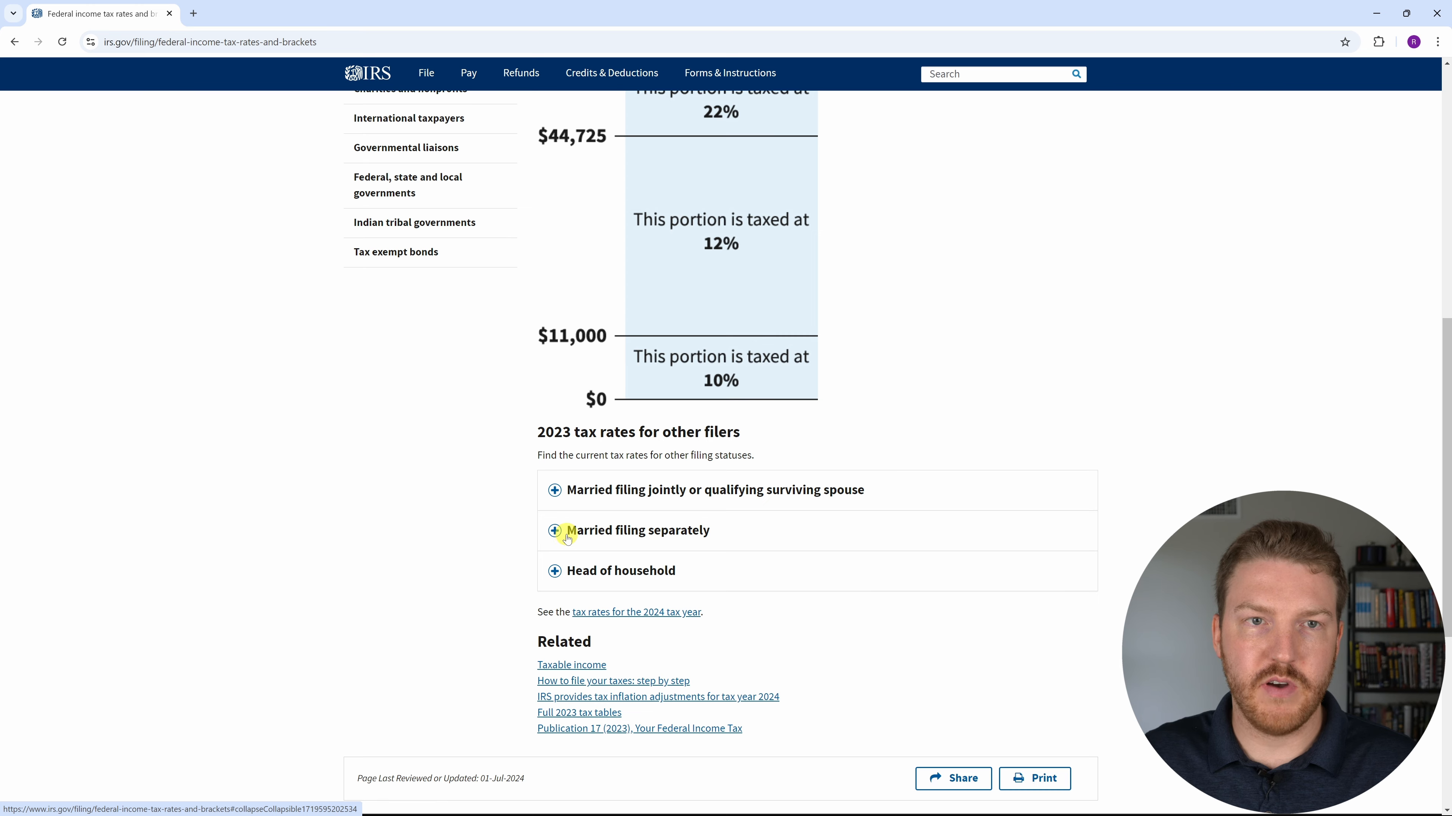
click(552, 493)
scroll(587, 438, down, 5)
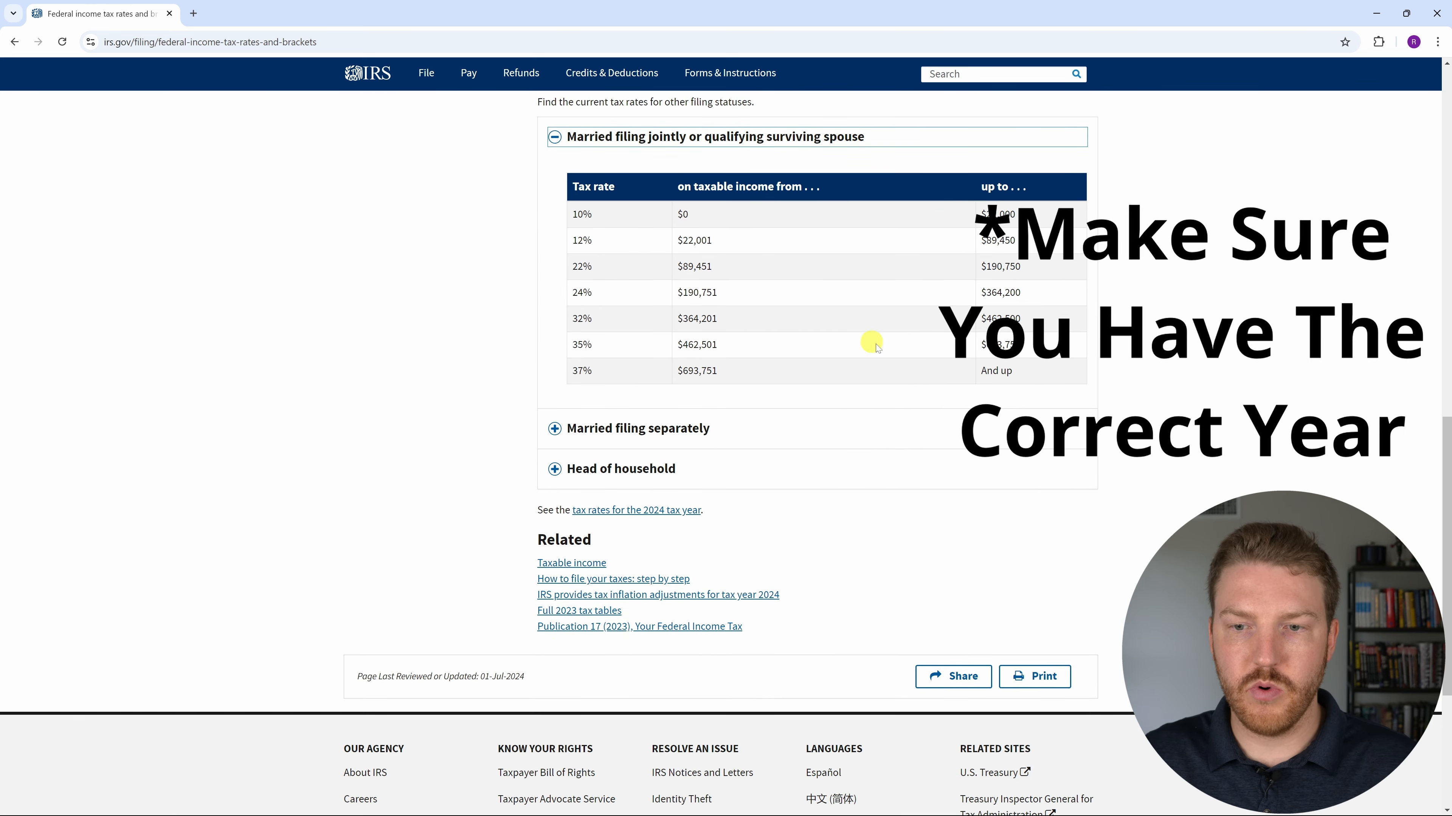
Review the 10% and 12% rows of the single taxpayer table, highlighting their rates and income limits.
scroll(878, 347, up, 10)
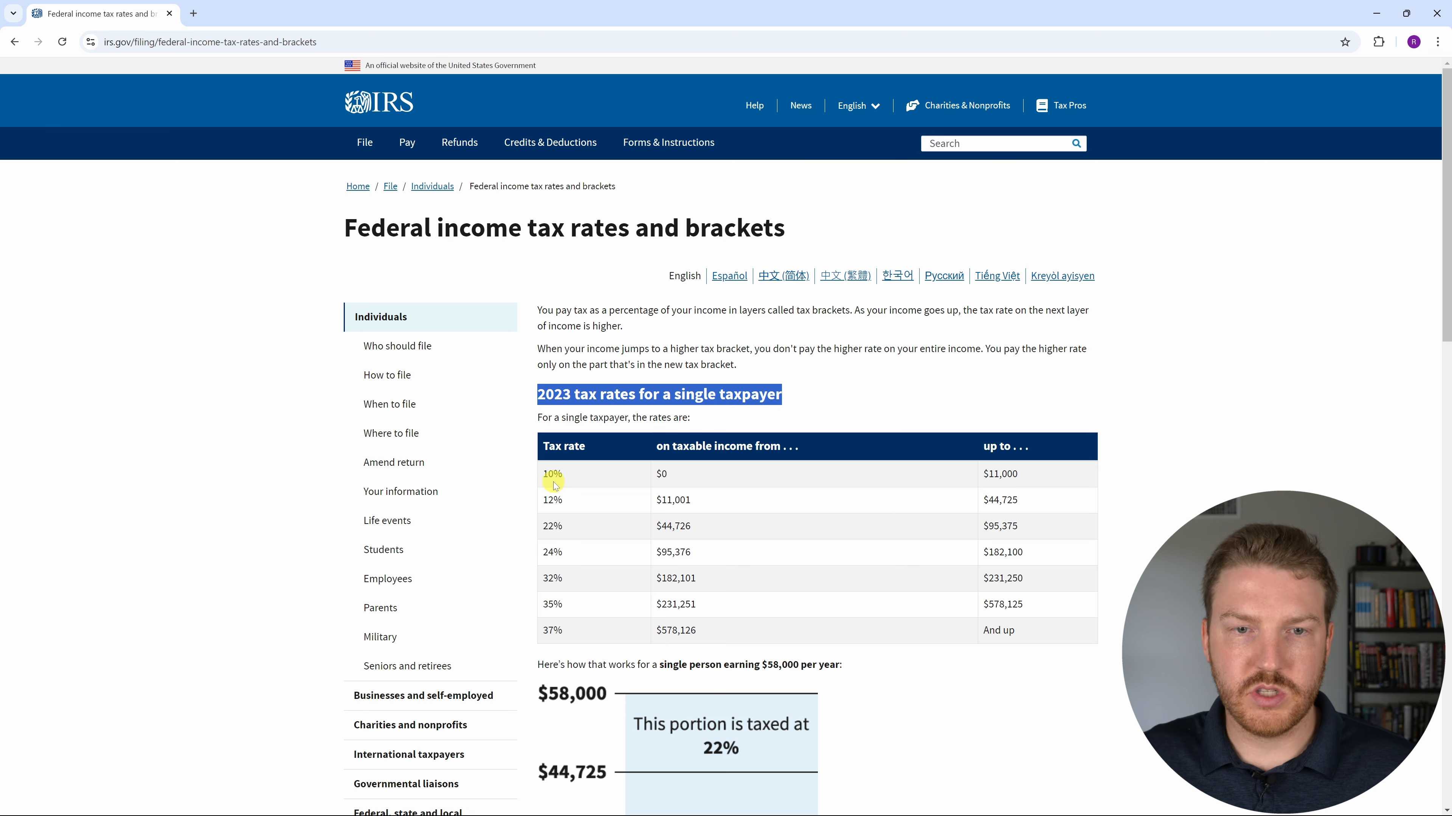
mouse_move(558, 476)
mouse_down()
mouse_move(537, 481)
mouse_move(551, 474)
mouse_up()
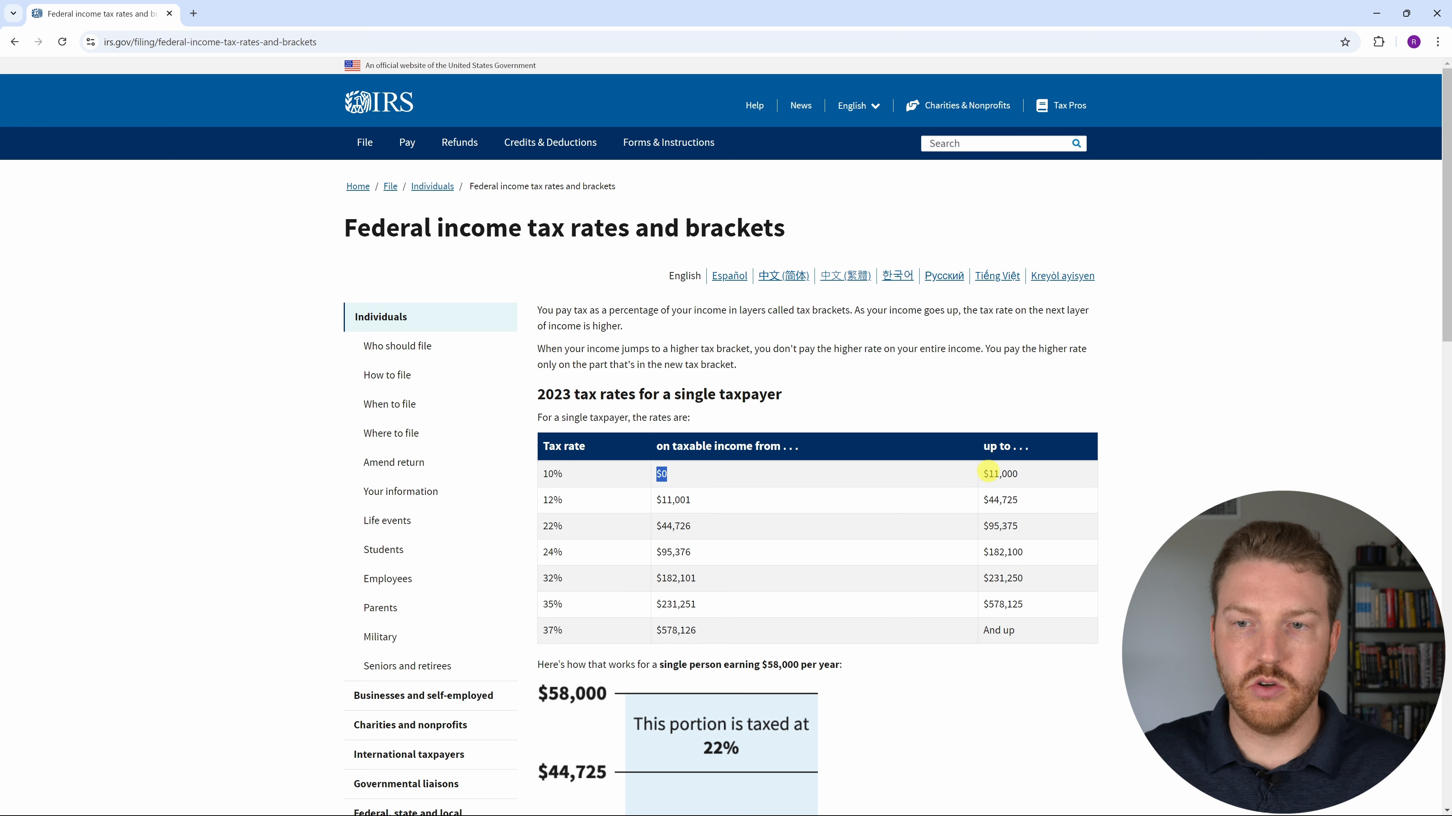
drag(984, 474, 1022, 476)
click(1022, 476)
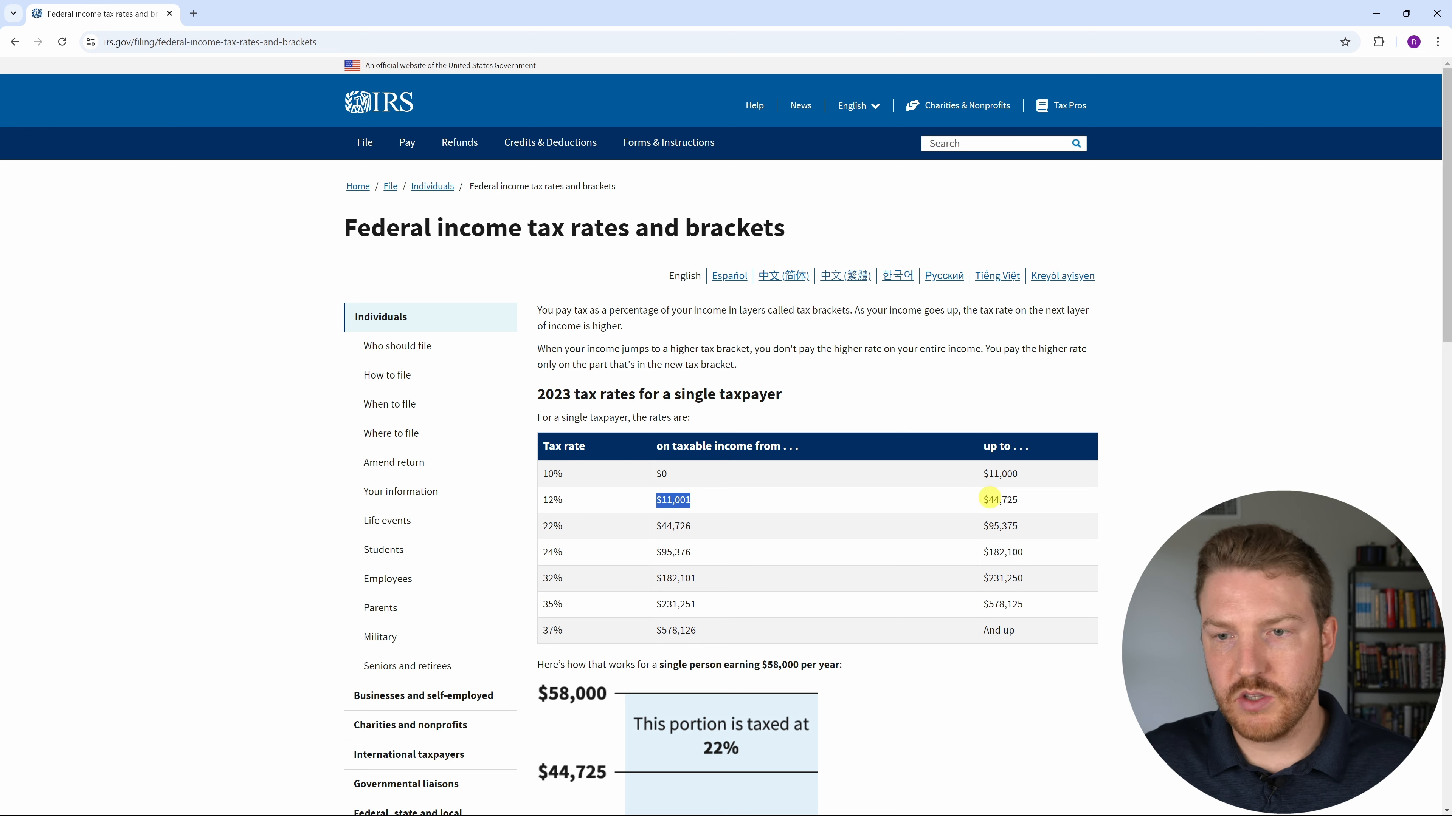
drag(981, 501, 1019, 501)
drag(565, 500, 547, 501)
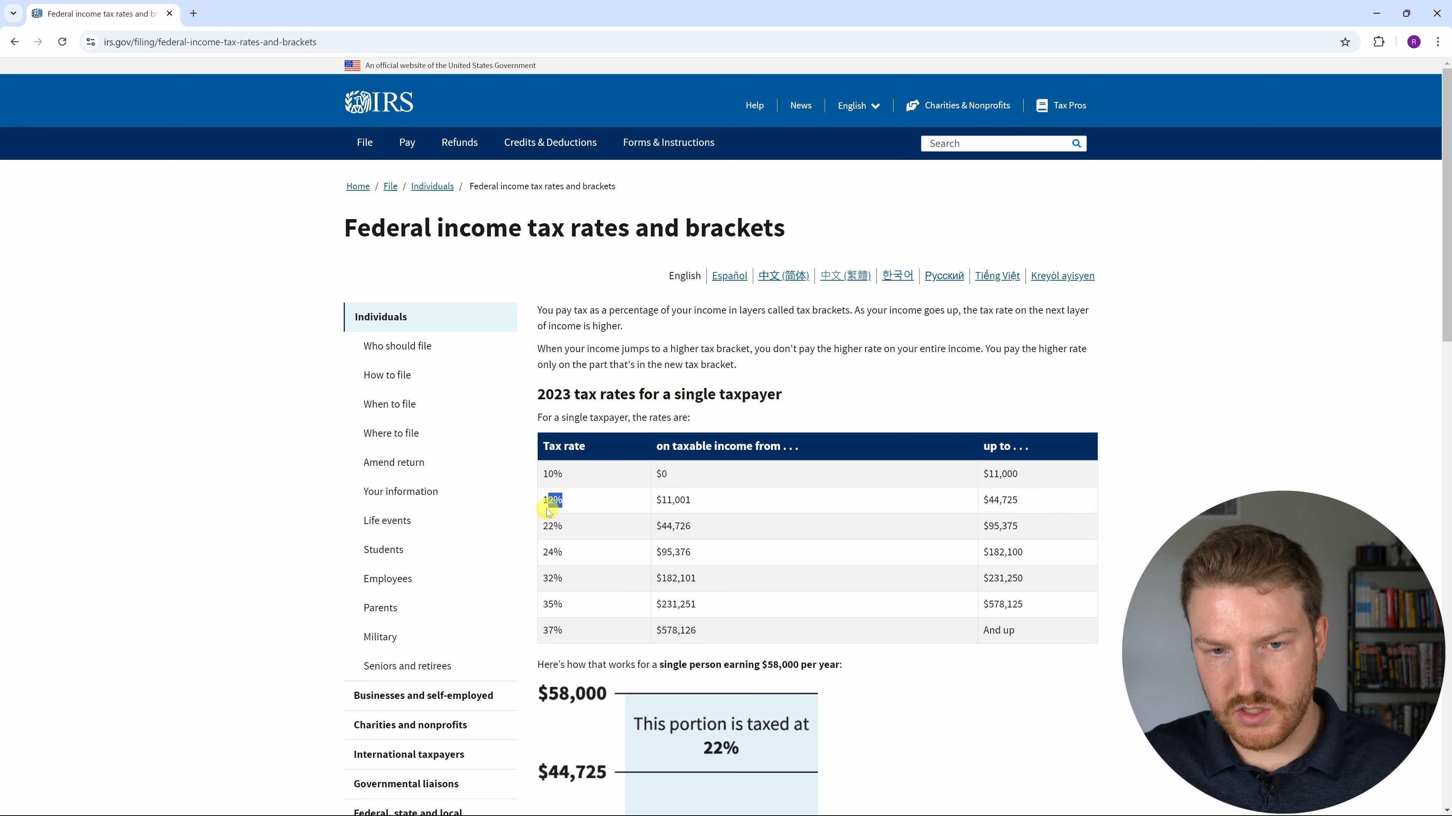
Switch back to the Excel workbook and highlight the Upper Bound values of the Single table, including the first two brackets.
click(1376, 13)
click(531, 483)
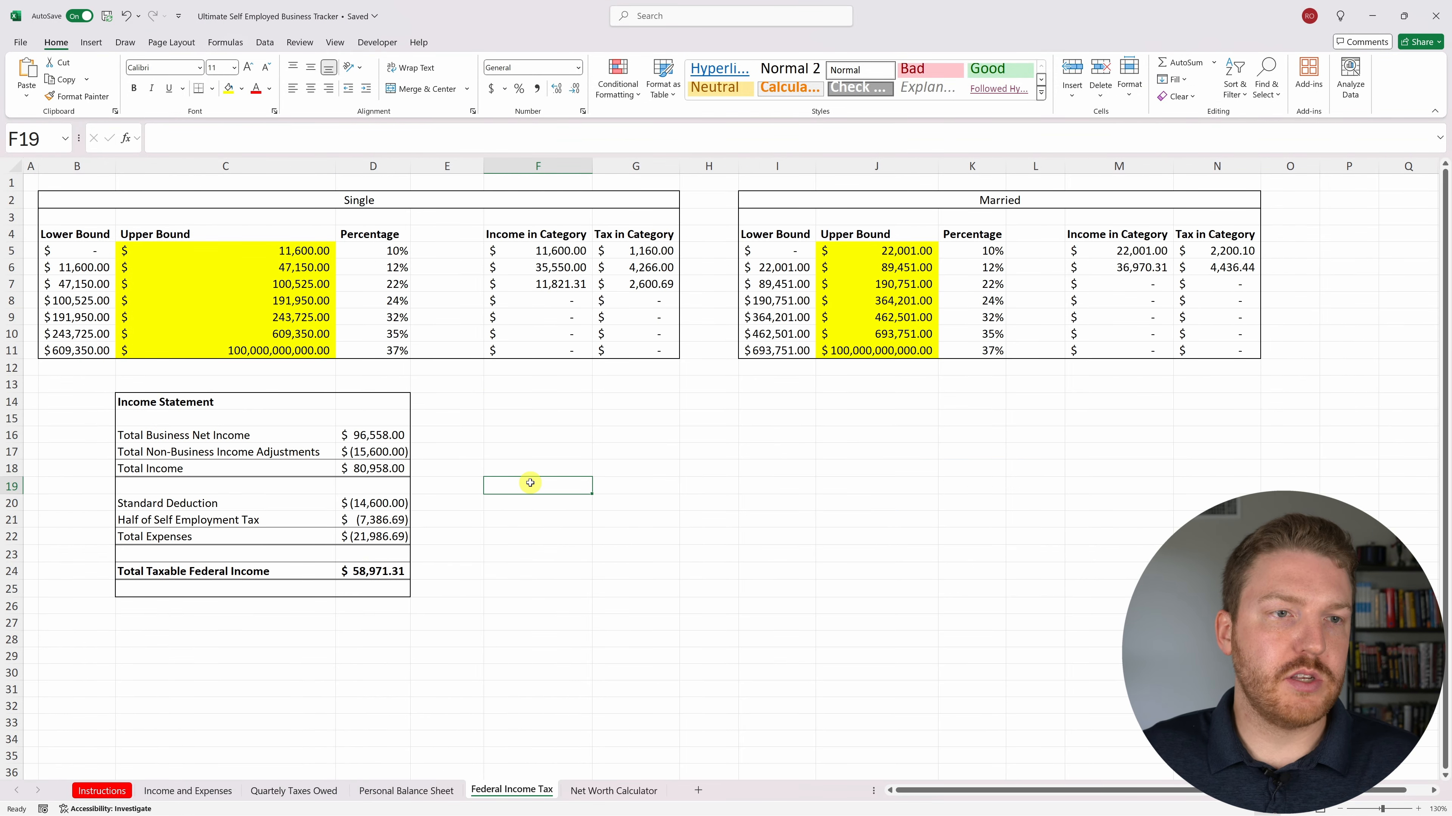
drag(226, 245, 229, 346)
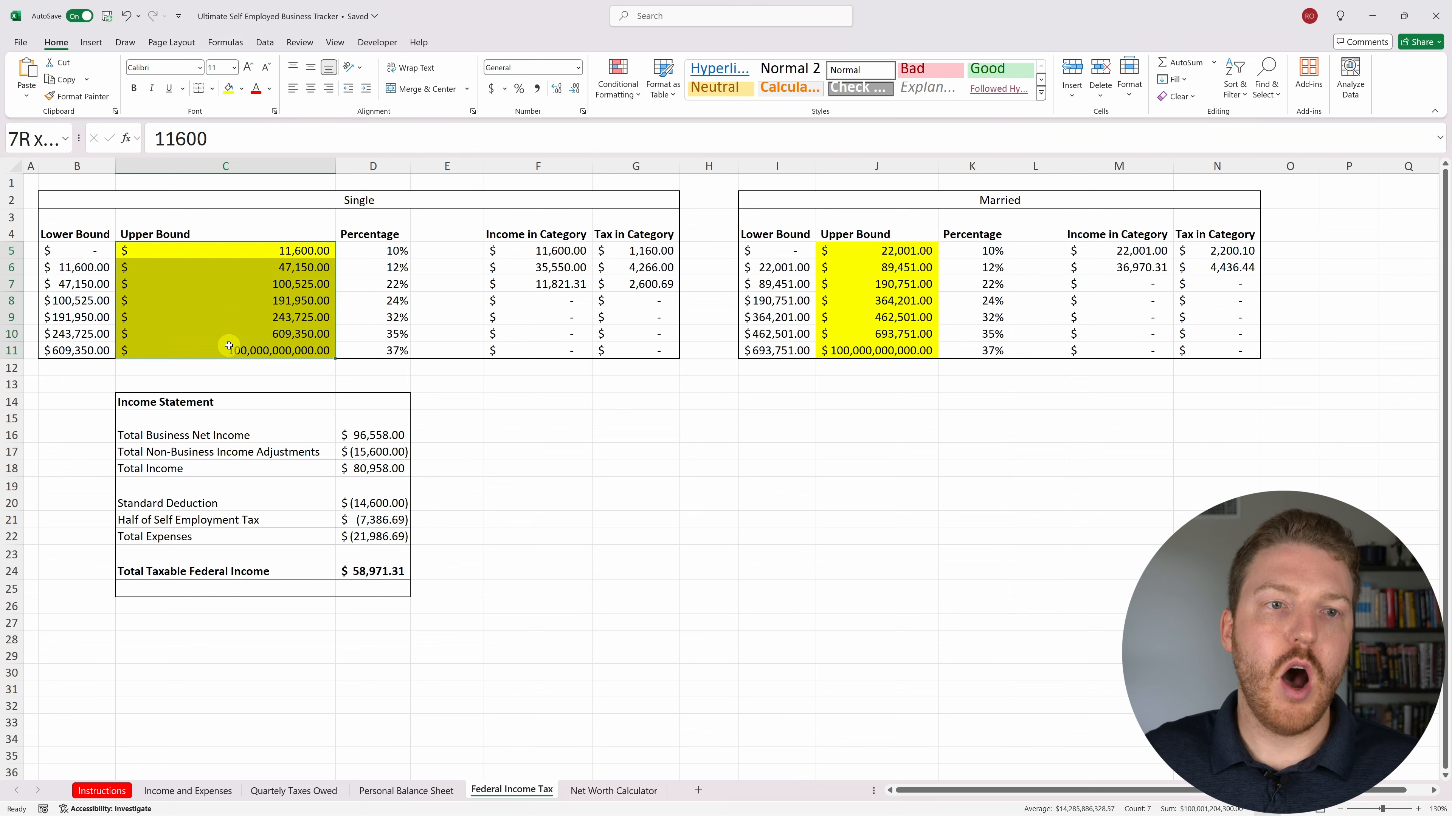
click(281, 255)
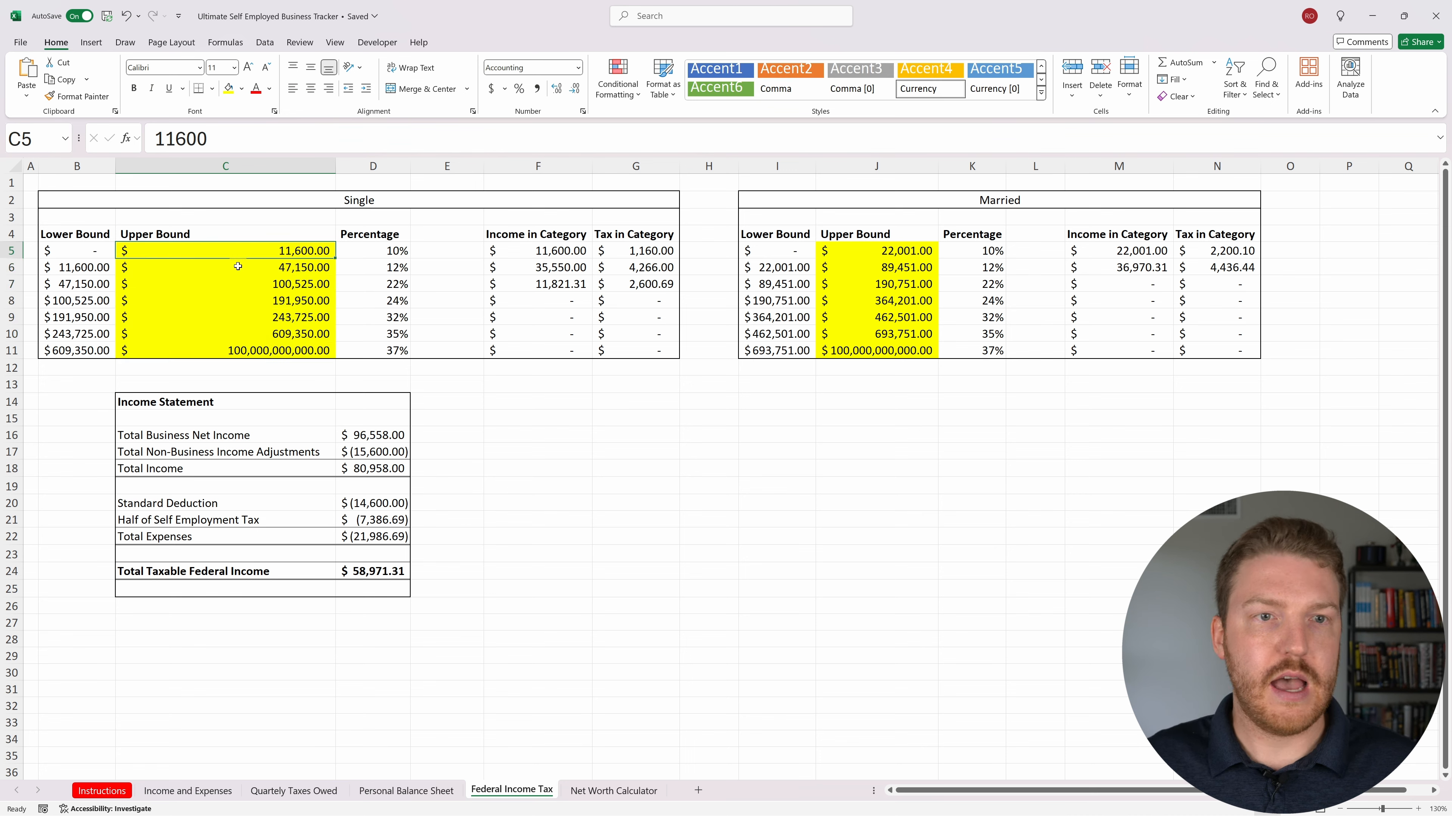
click(273, 265)
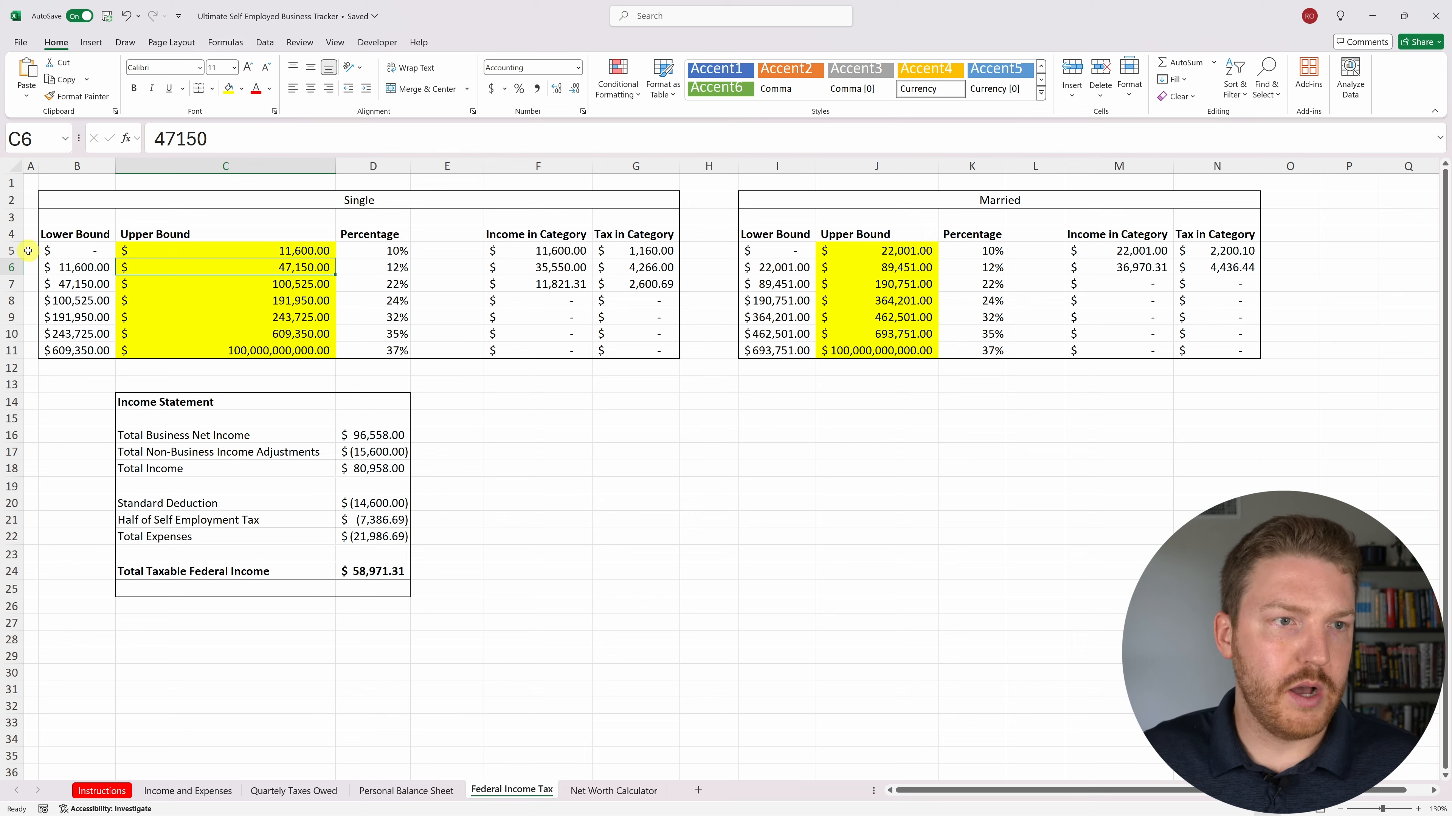
Review the Single table's Lower Bound formula =C5 in B6 and fill it down through B11.
click(87, 251)
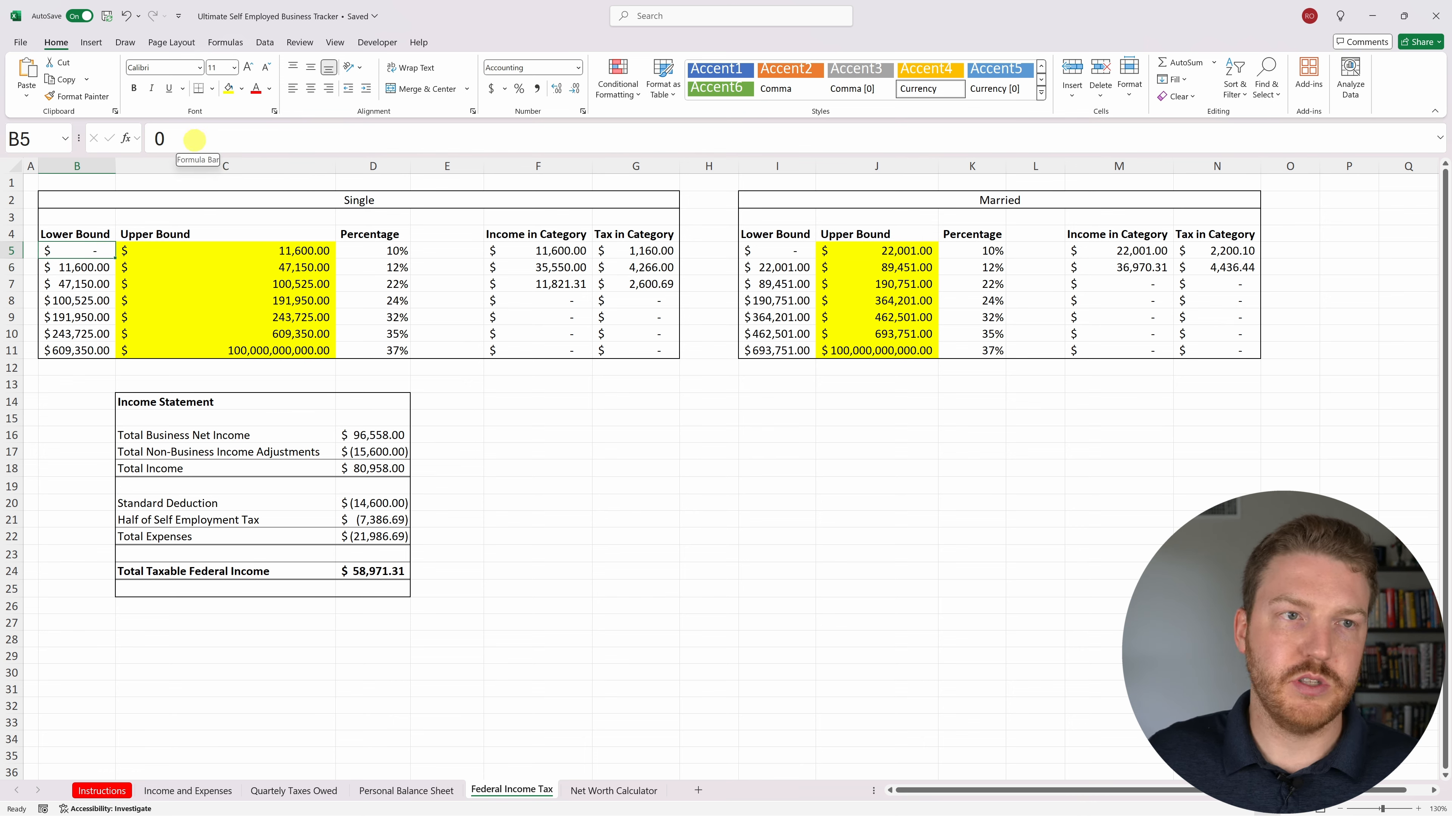
click(74, 267)
text(=C5)
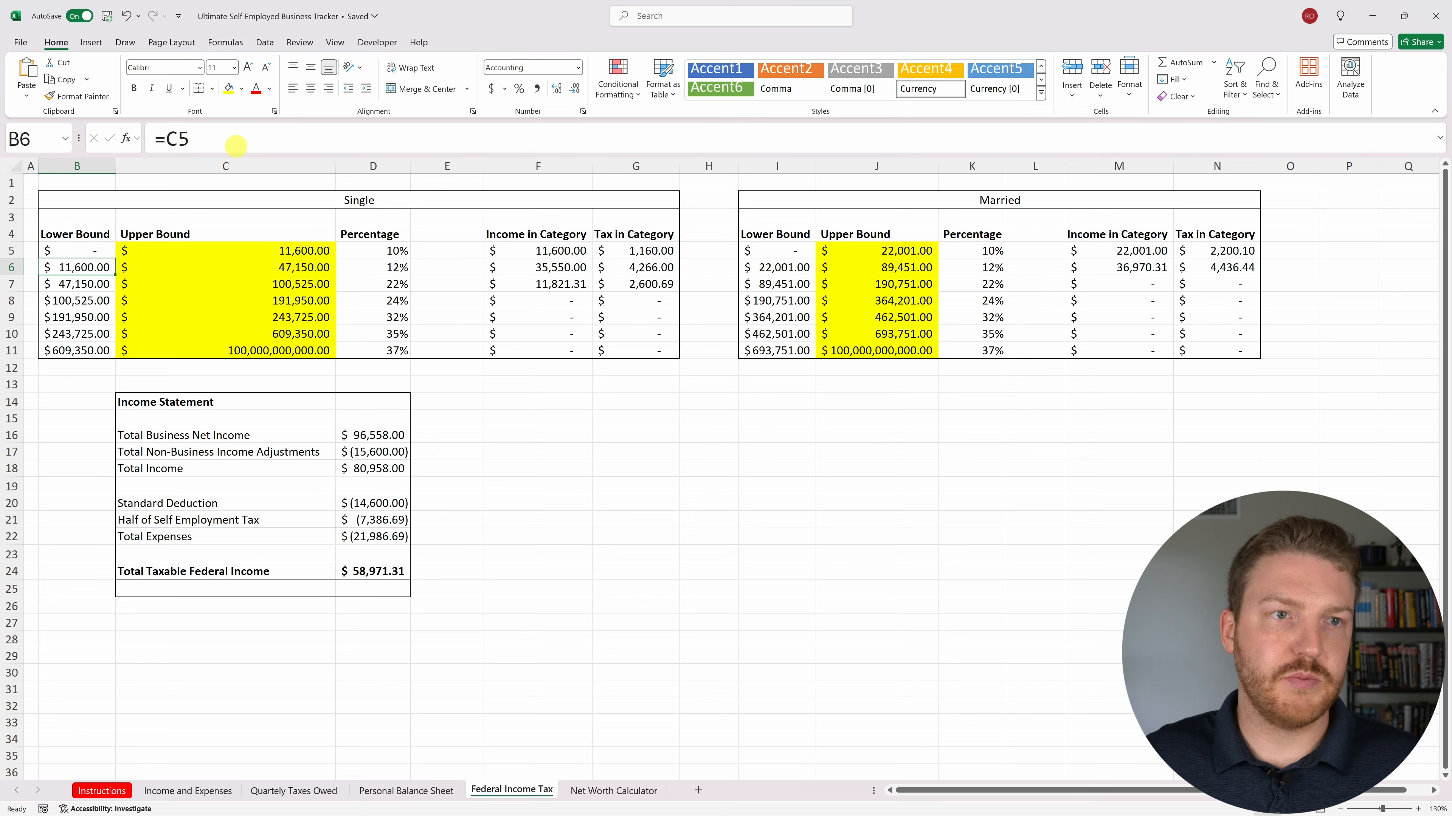
click(229, 138)
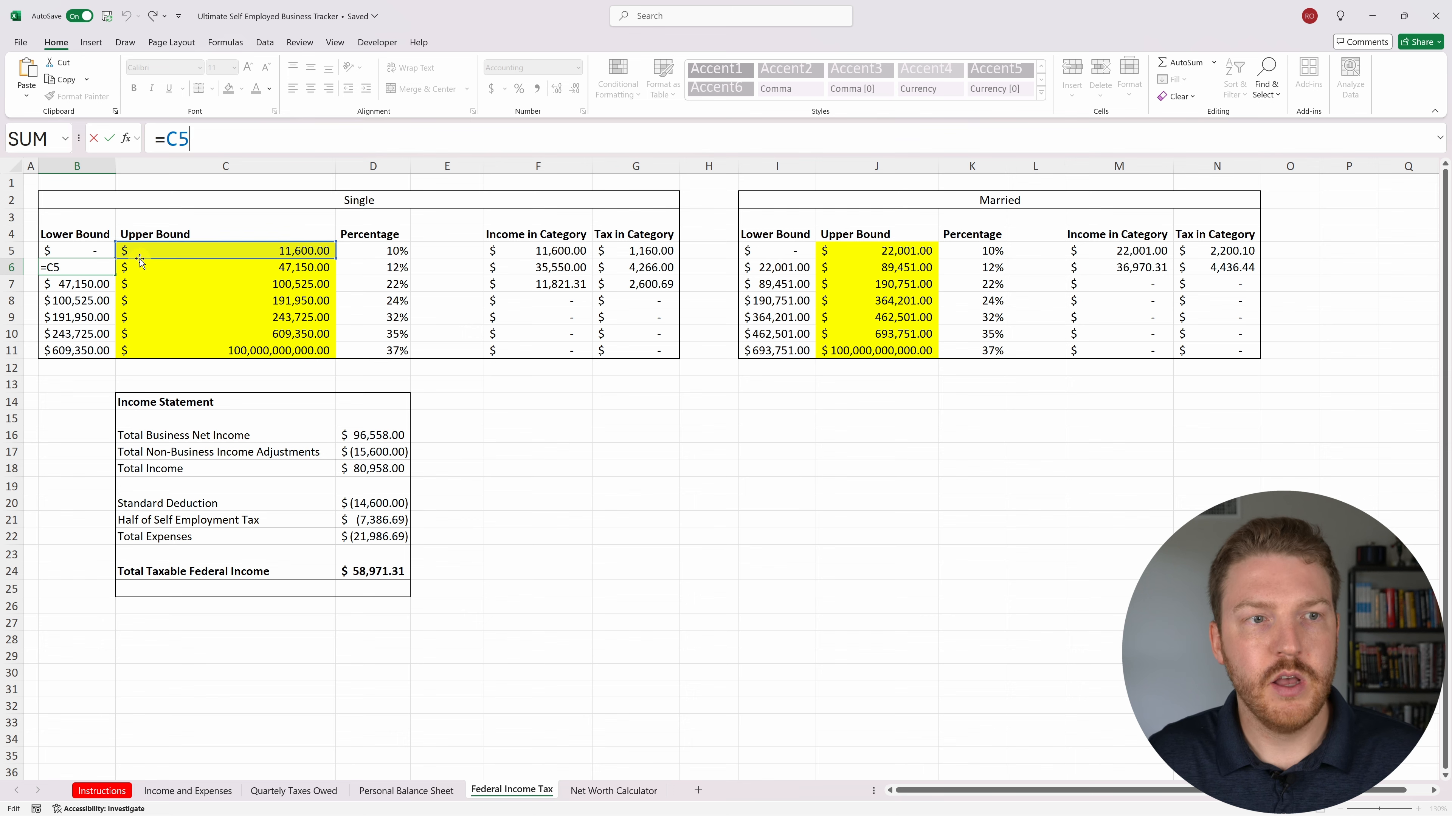
key(Escape)
key(Return)
click(112, 268)
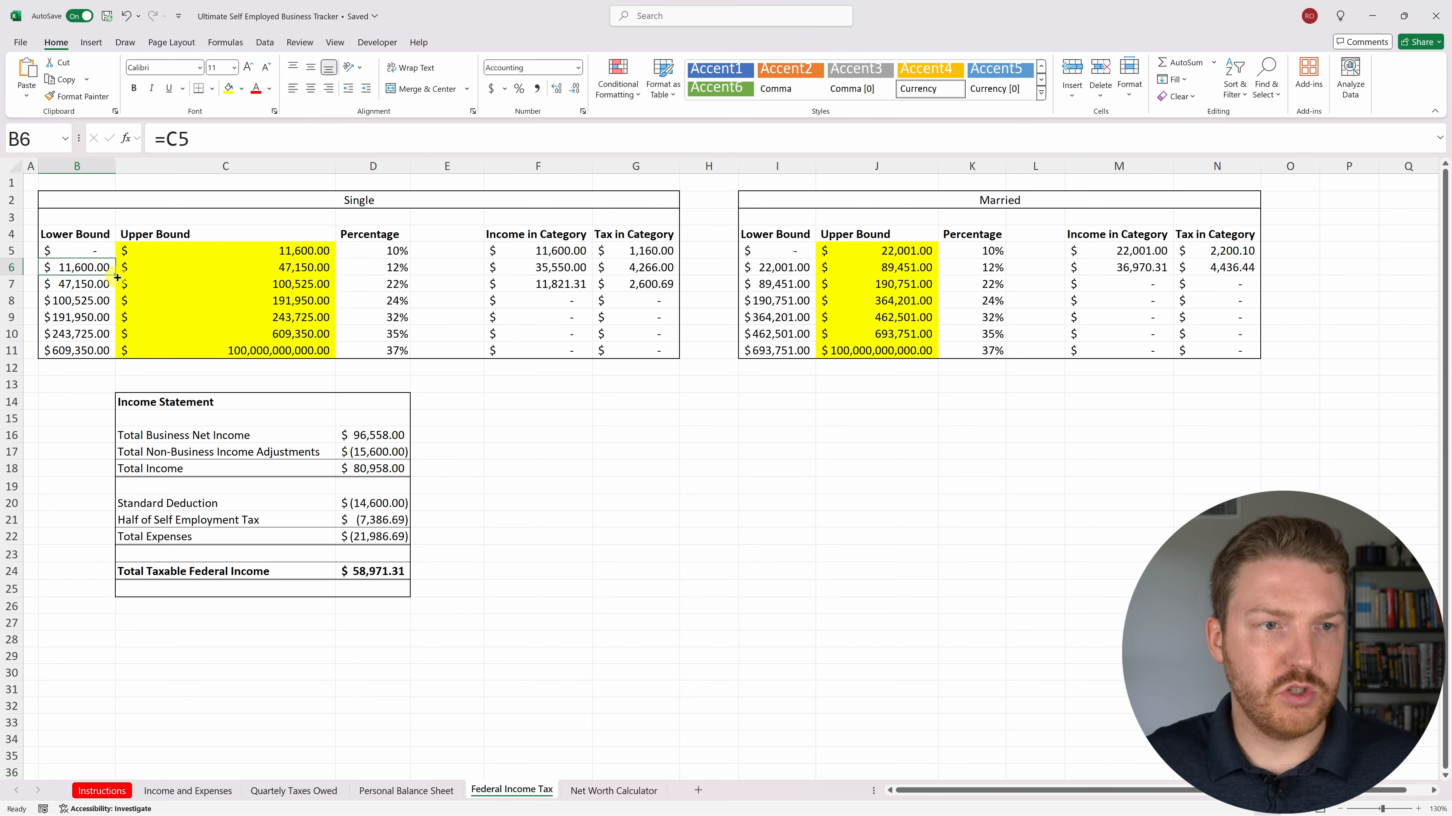
drag(118, 278, 117, 354)
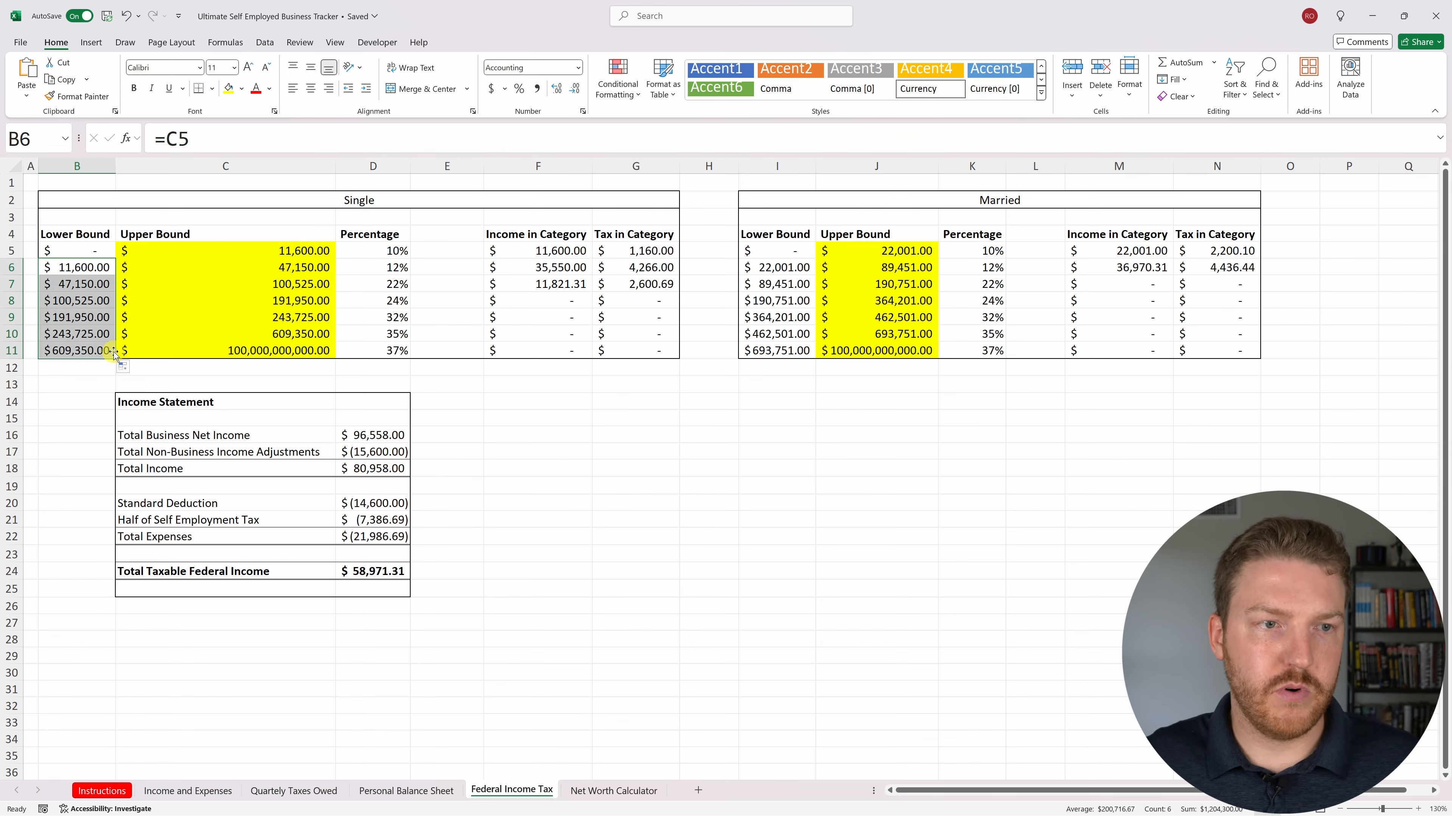
click(212, 312)
click(287, 352)
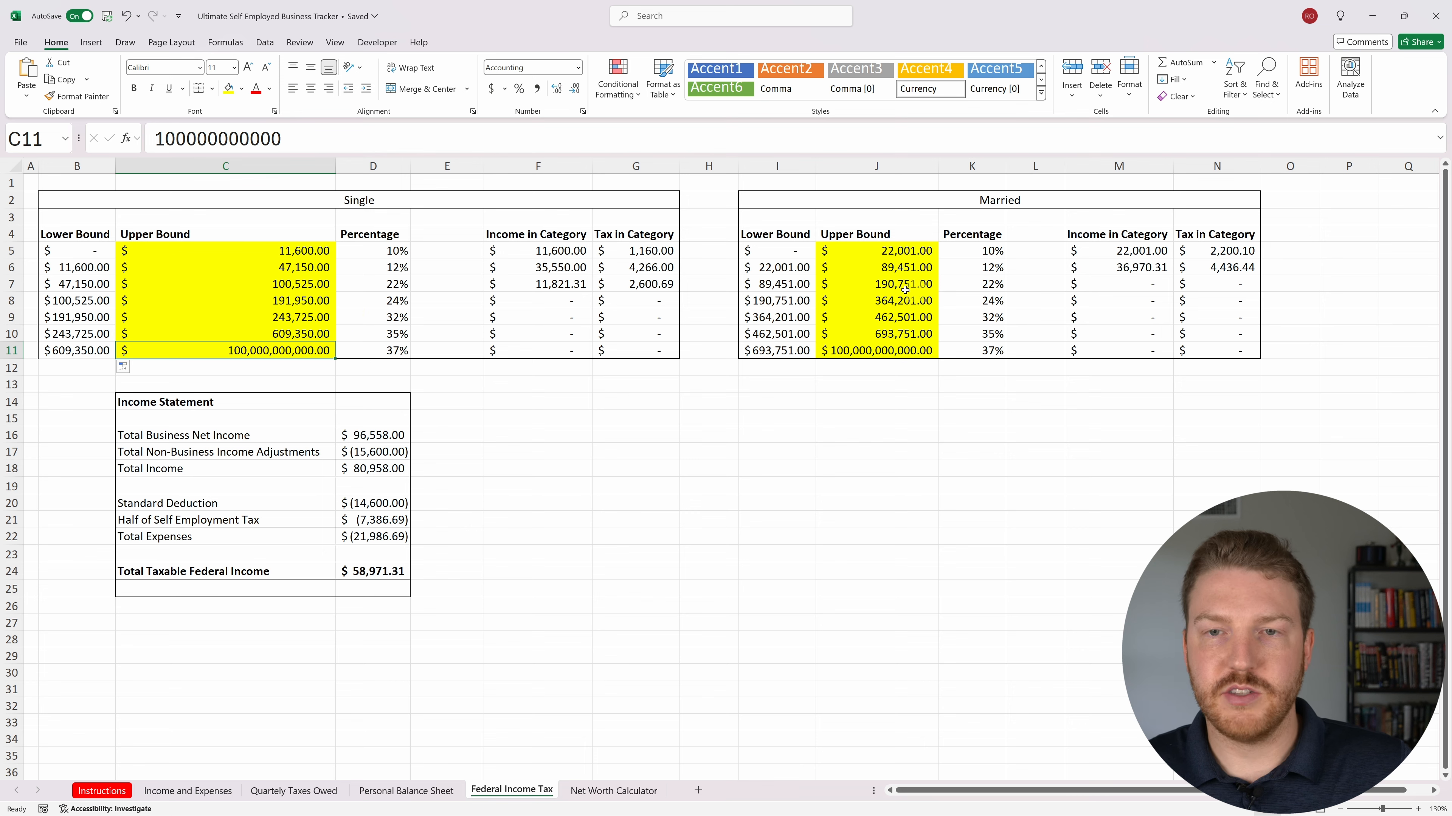
click(307, 136)
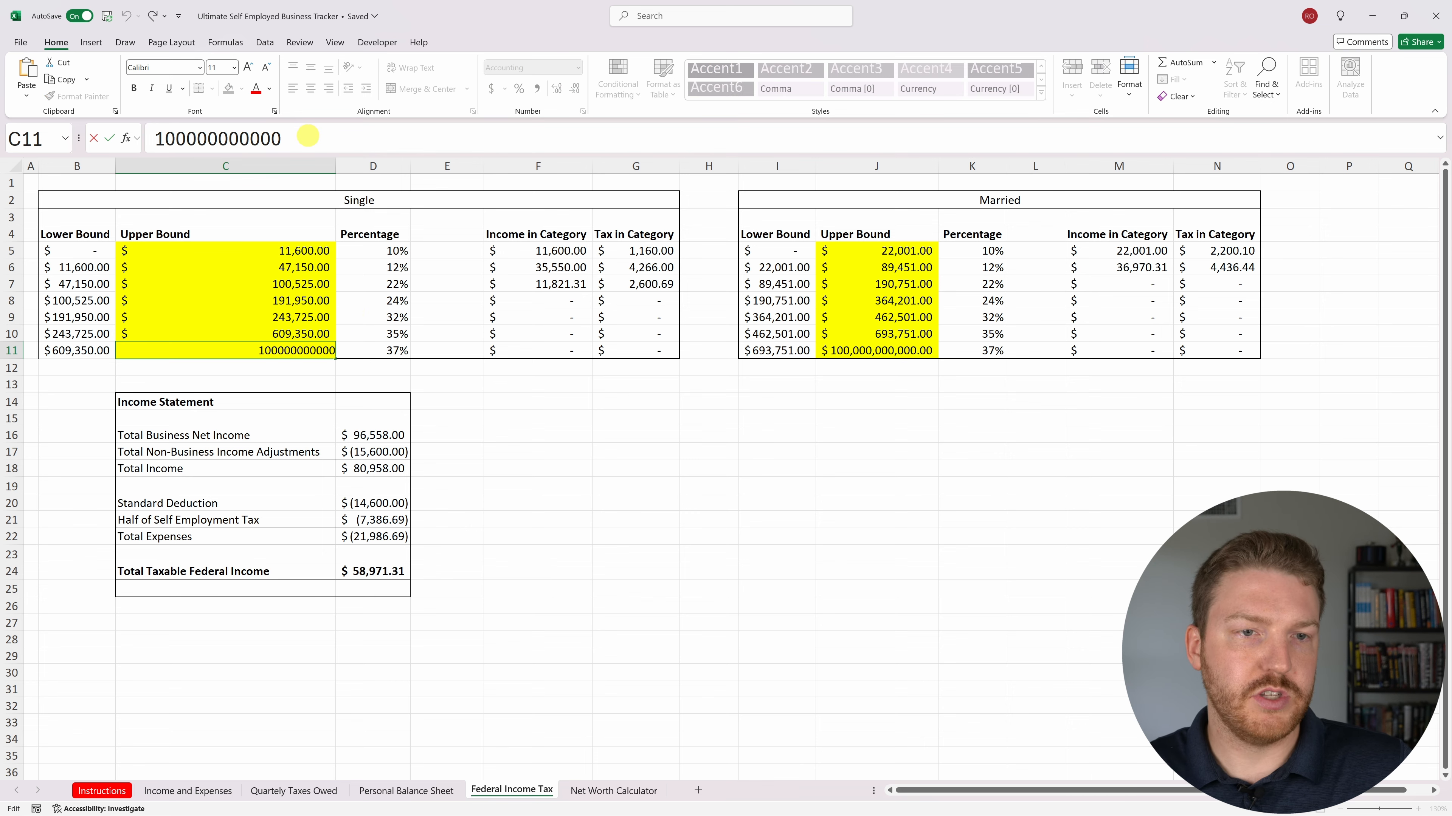
text(0)
key(Return)
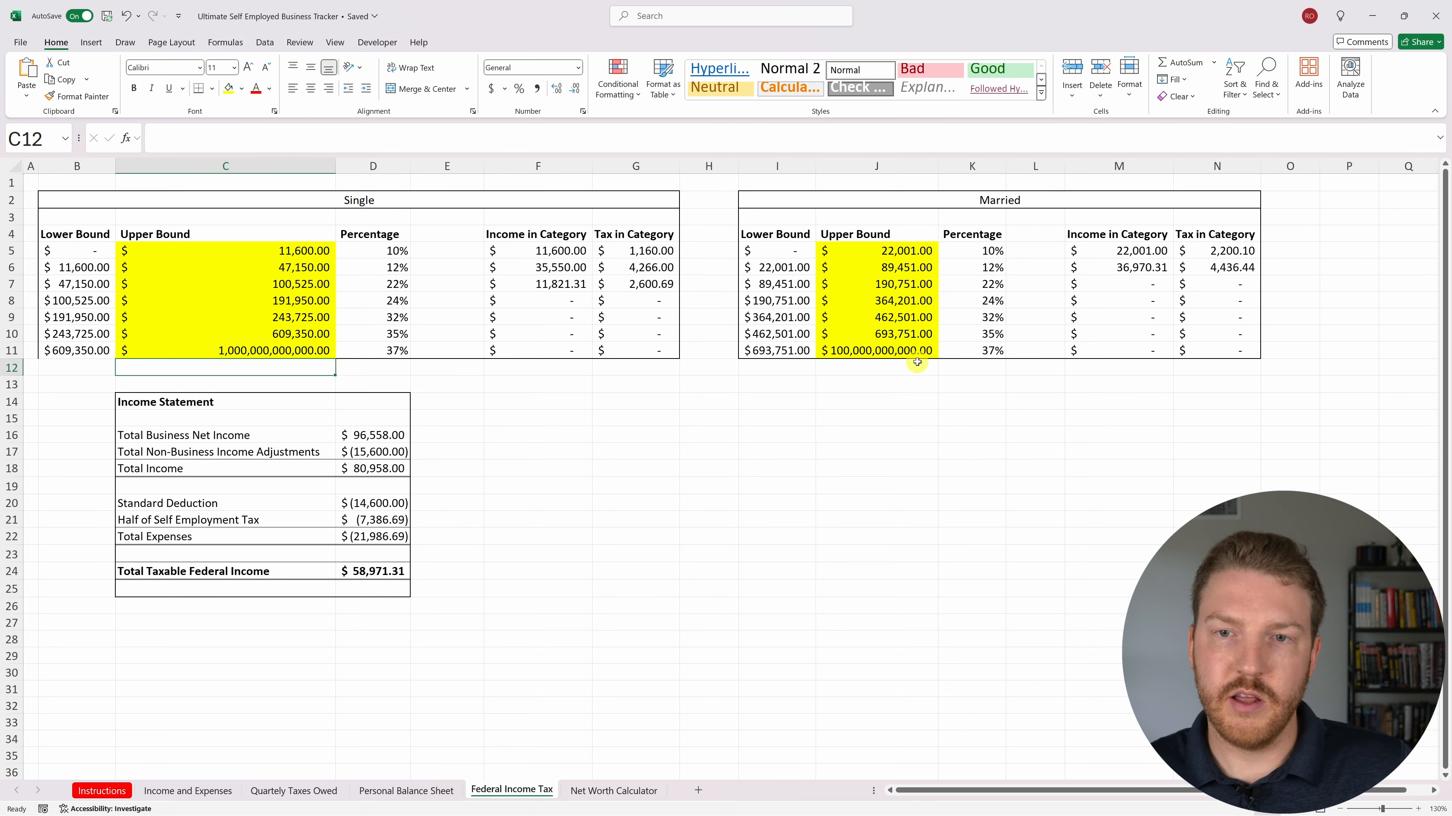
click(895, 350)
click(325, 140)
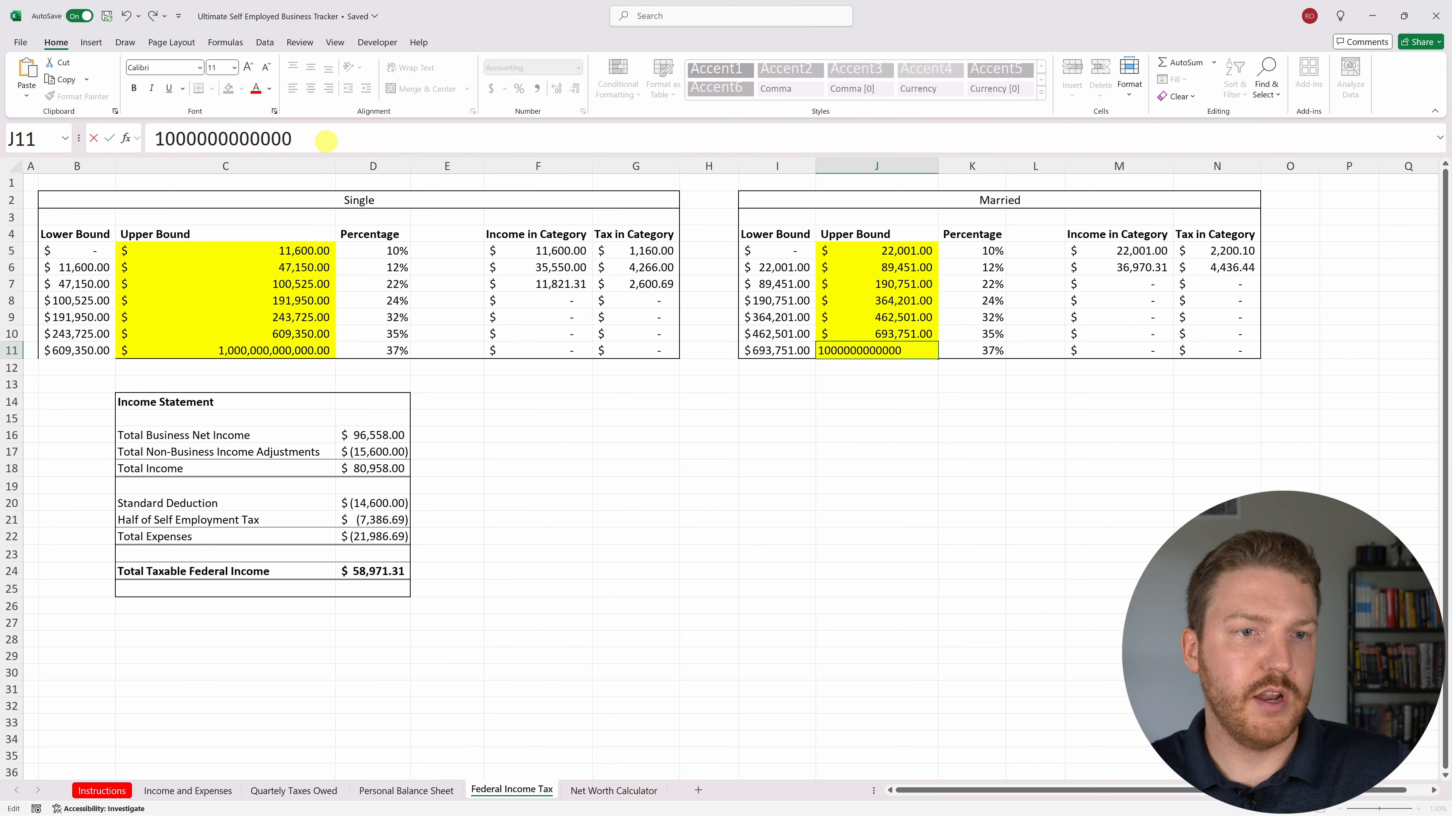
text(0)
key(Return)
click(837, 395)
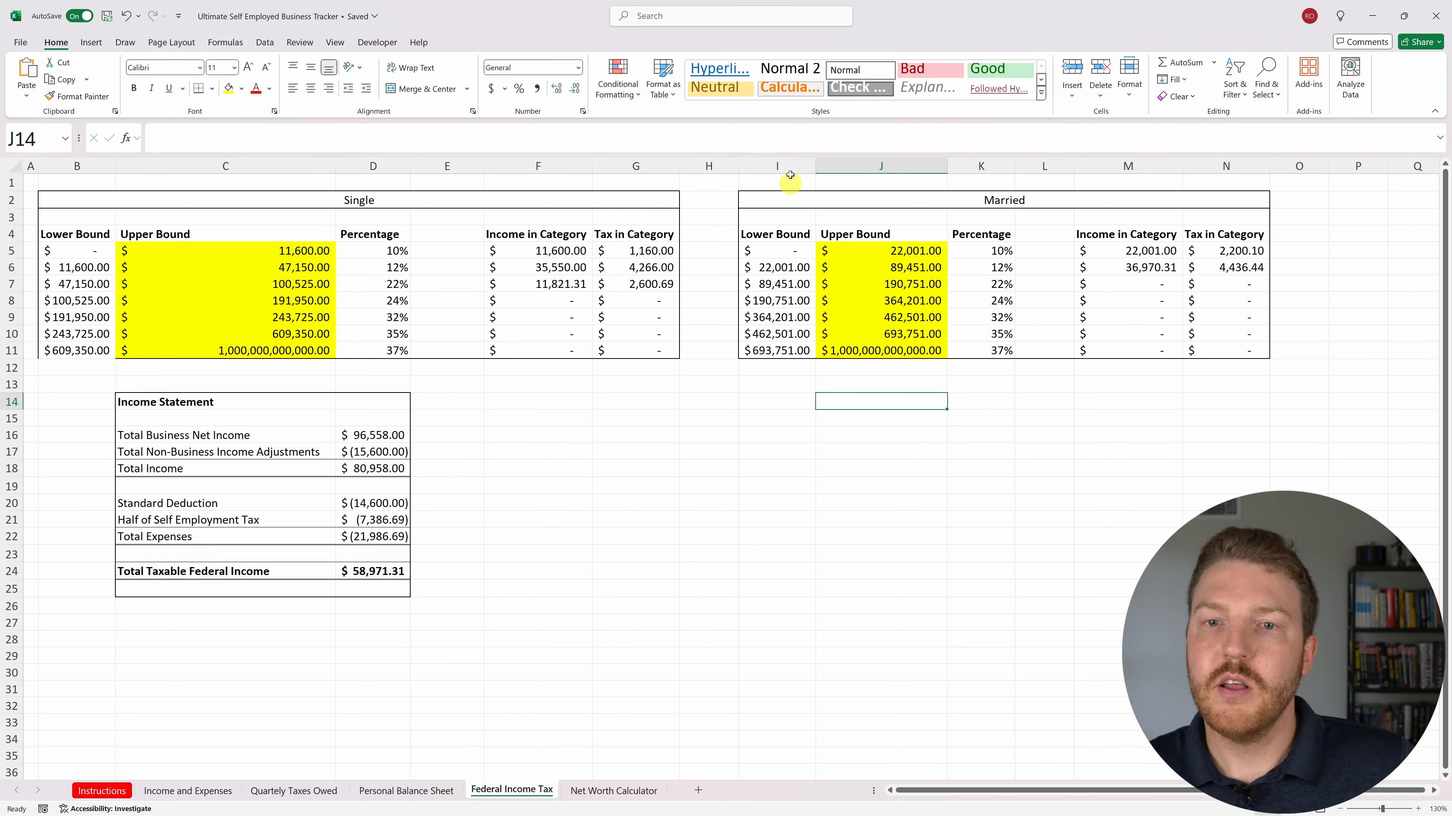
Highlight the Upper Bound values of the Married table from J5 to J11, then clear the selection.
click(789, 252)
drag(902, 252, 902, 352)
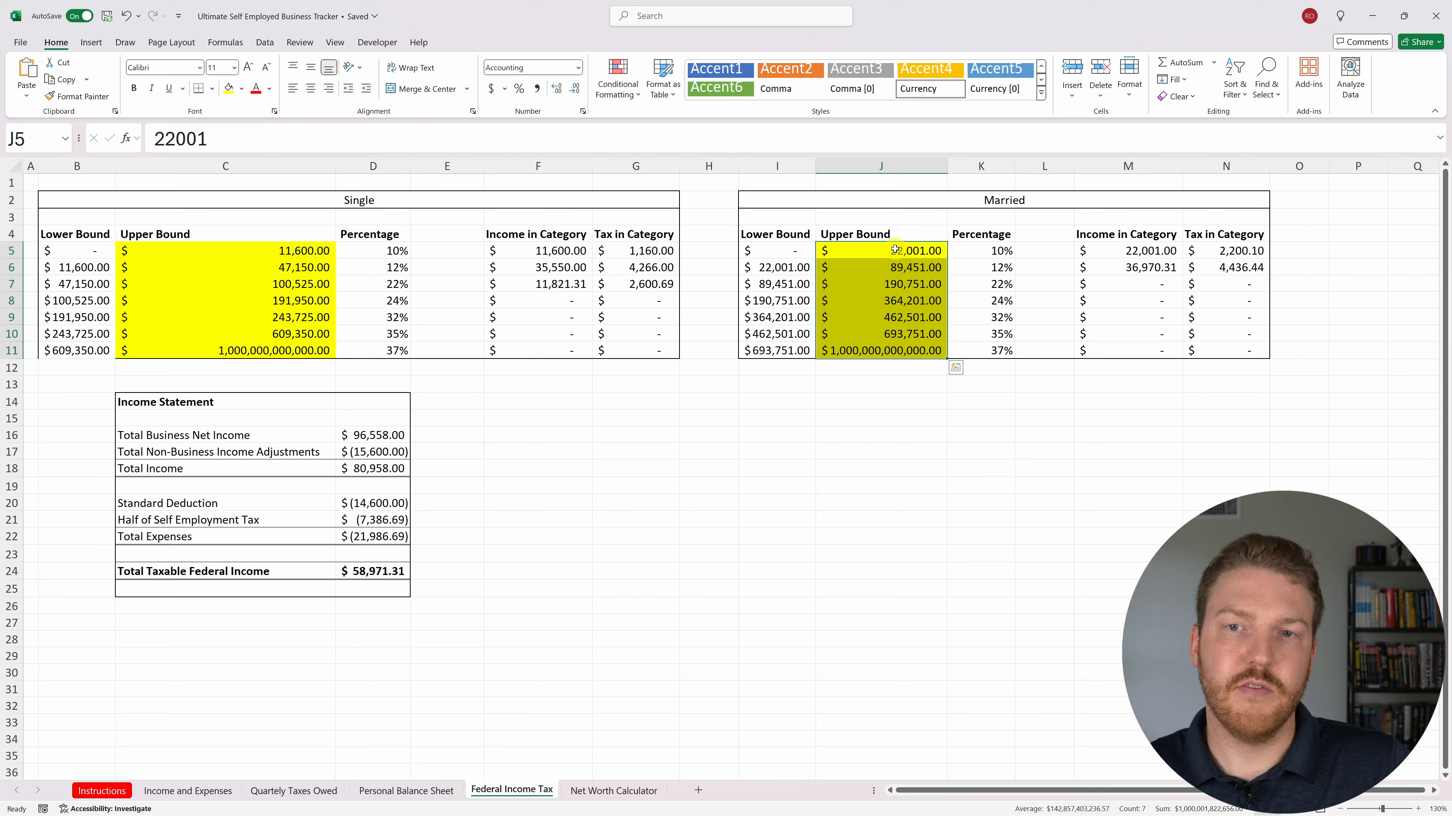
drag(895, 250, 909, 347)
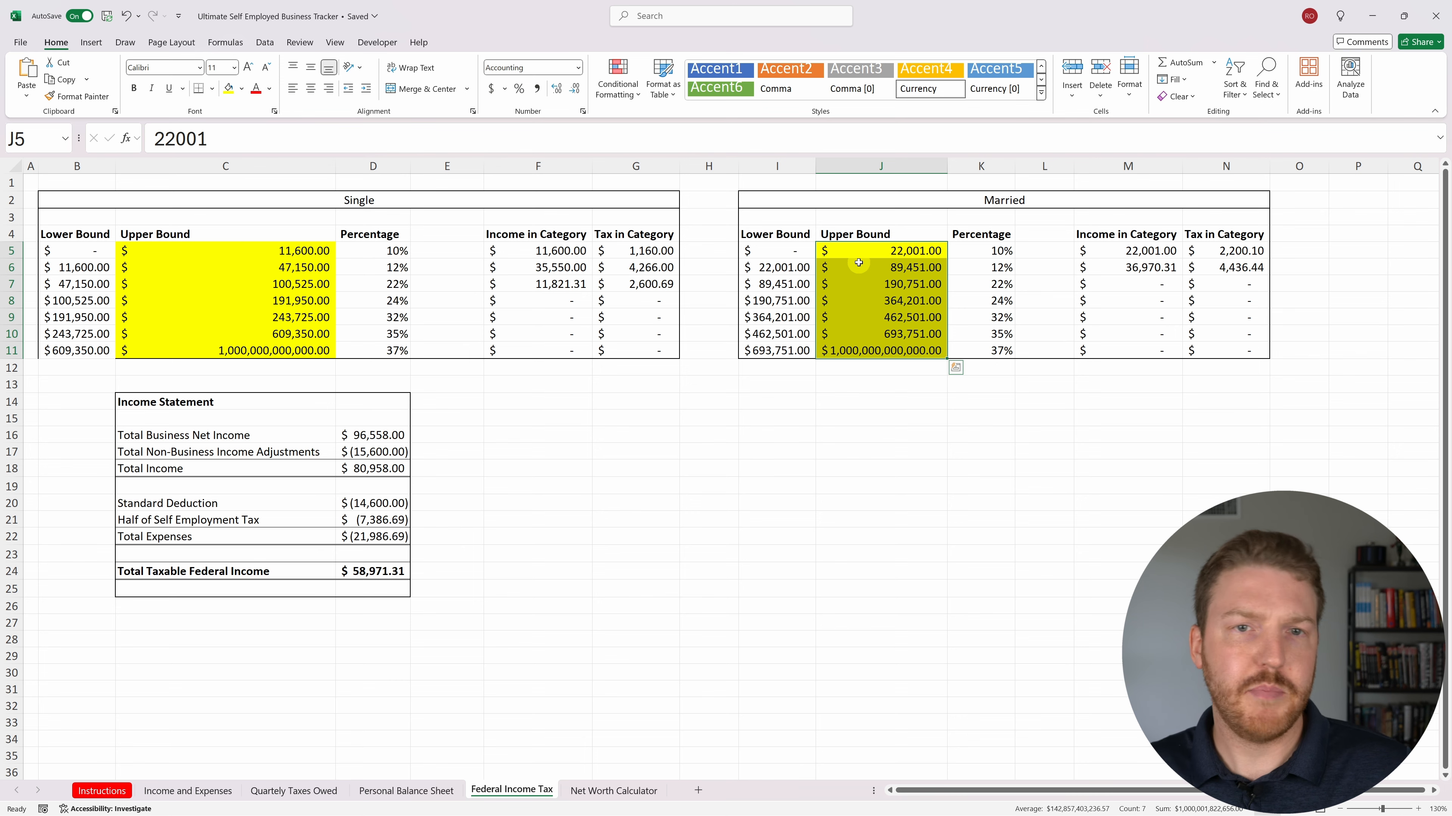
click(741, 423)
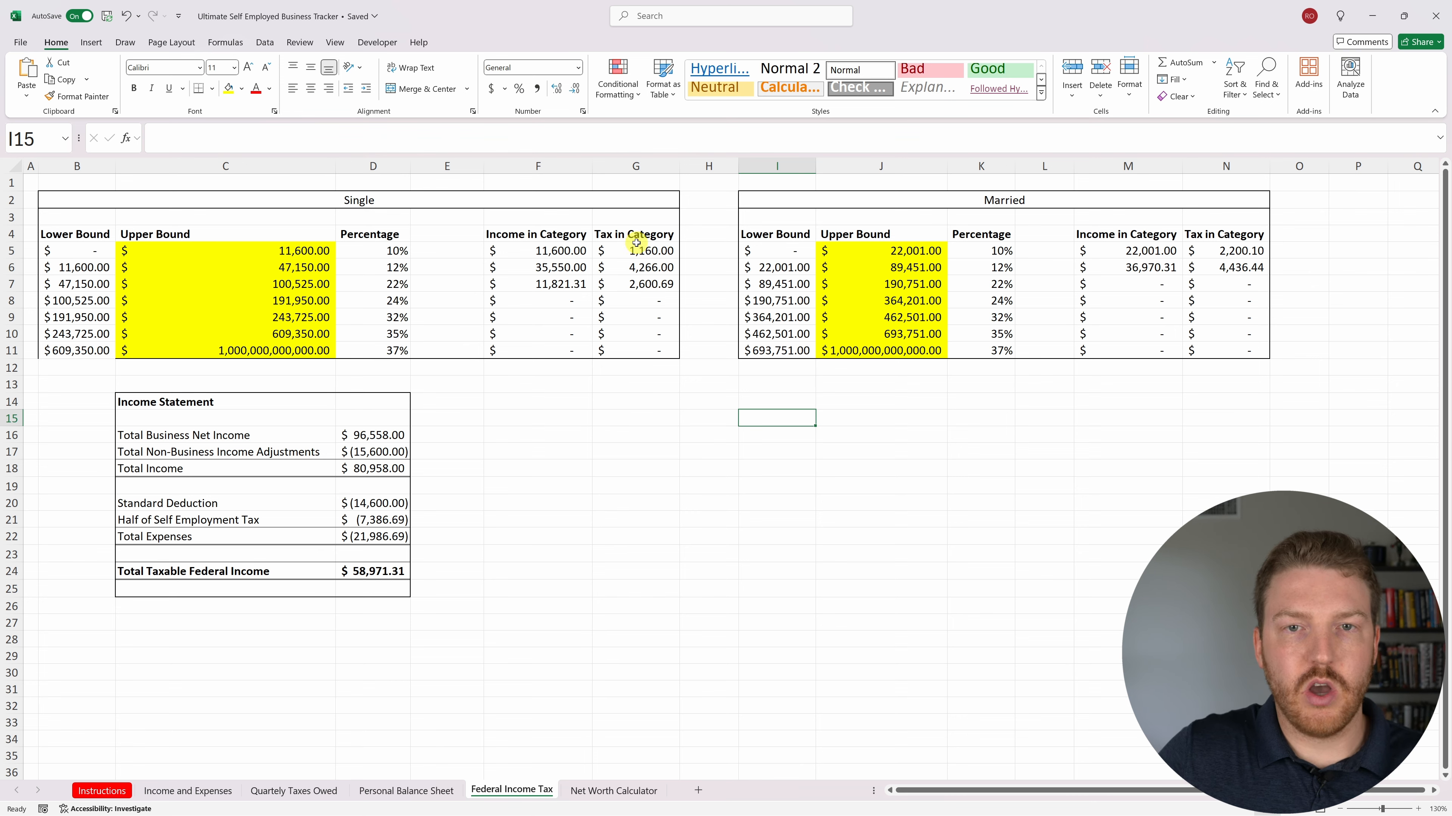
Highlight the Income Statement block and inspect the formula behind Total Business Net Income in D16.
click(213, 404)
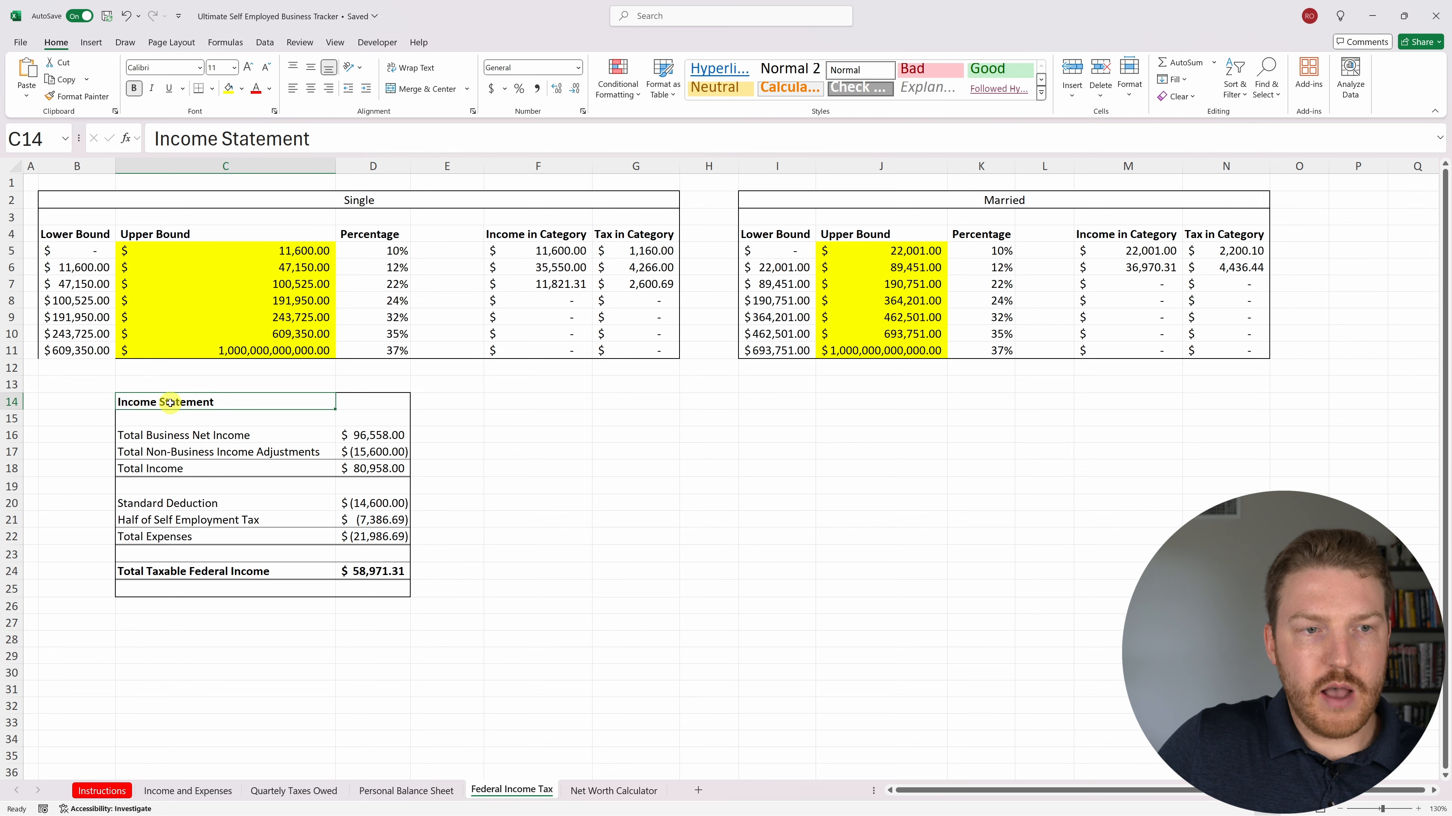
drag(169, 403, 371, 589)
click(201, 435)
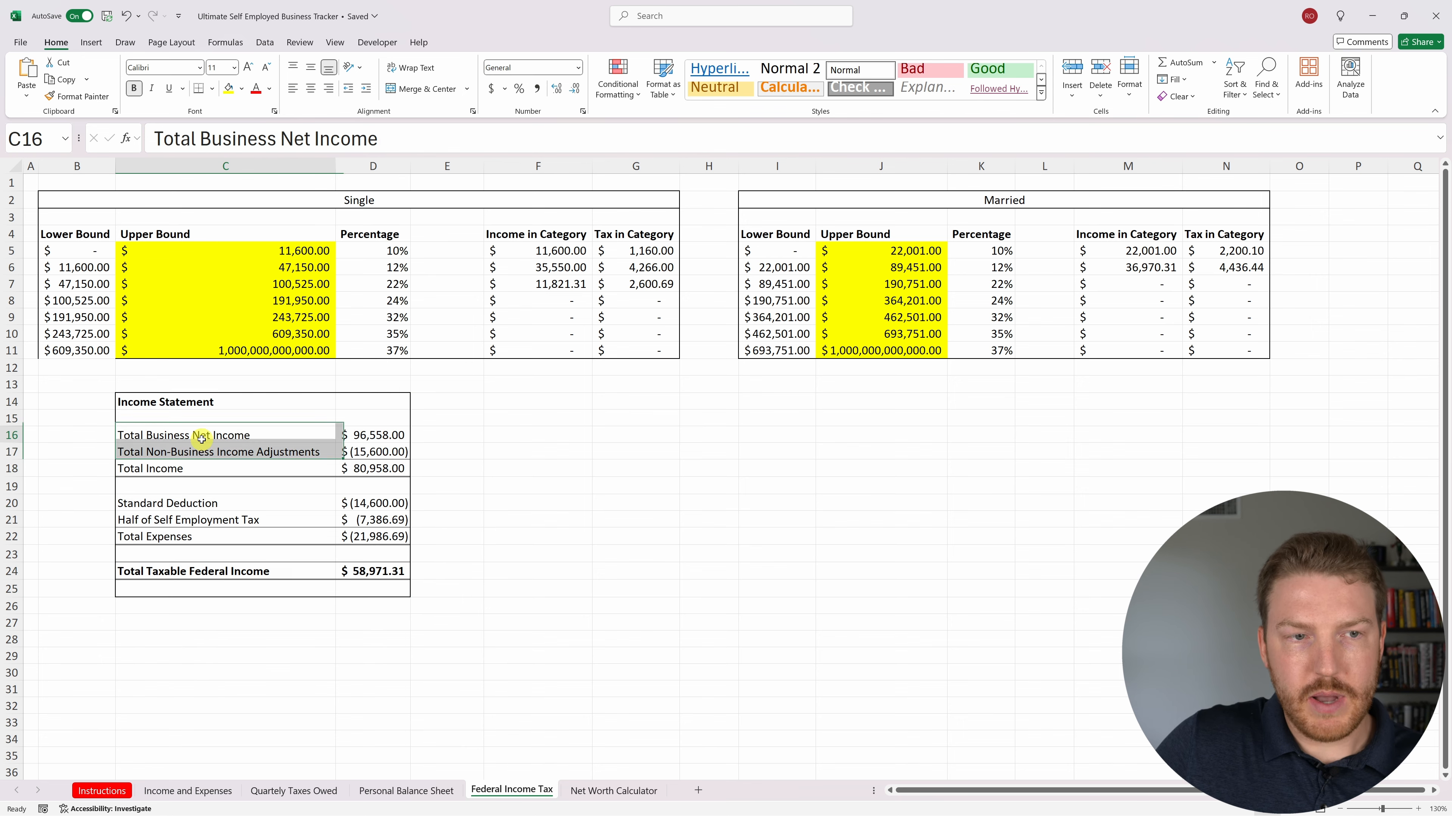
click(362, 439)
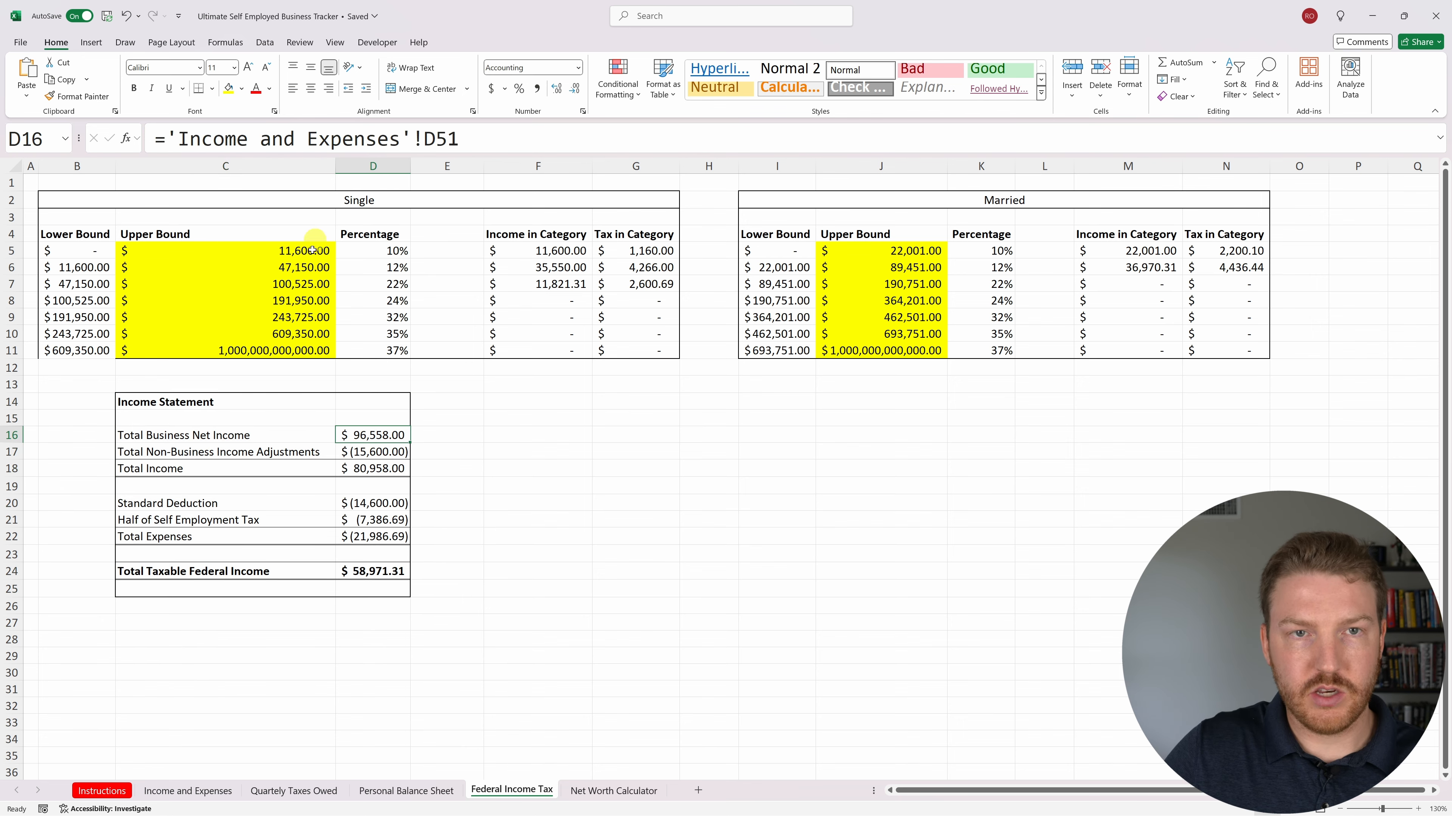
Open the Income and Expenses sheet and inspect the annual Business Revenue After All Expenses in D51.
click(200, 791)
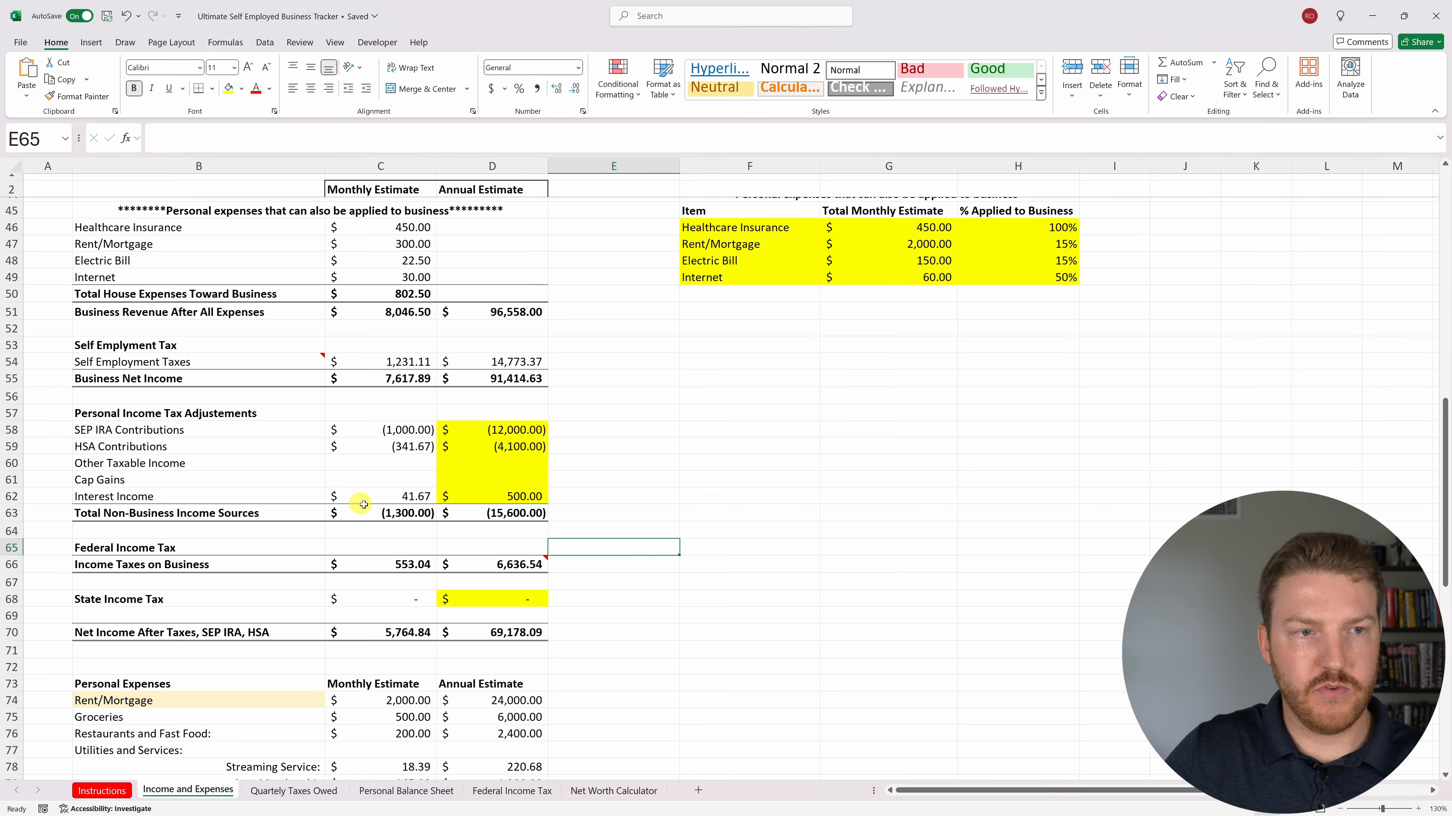
scroll(624, 506, up, 3)
click(531, 461)
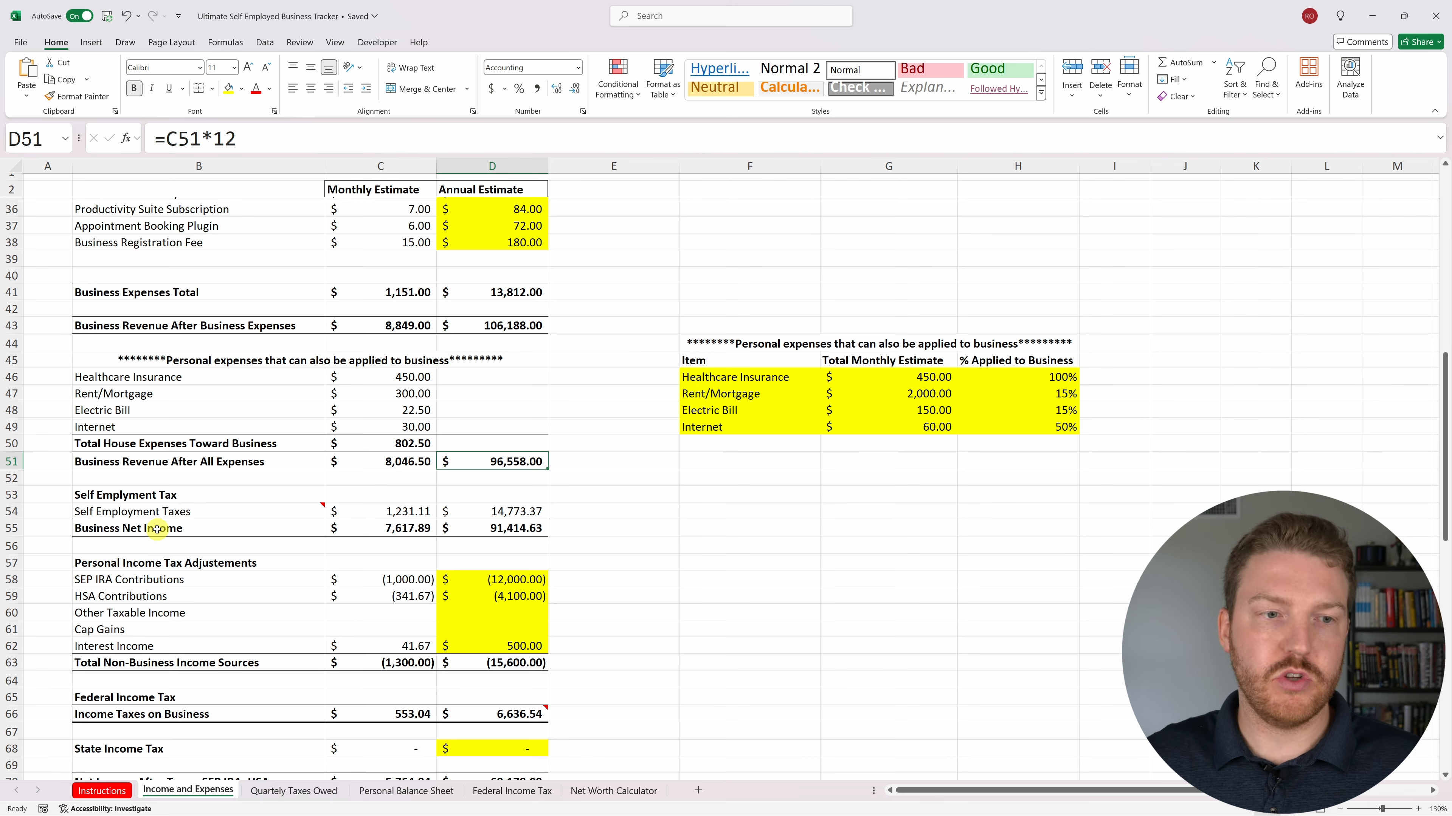
Examine the Business Net Income label and highlight the Self Employment Taxes row across its monthly and annual estimates.
click(140, 529)
mouse_move(148, 513)
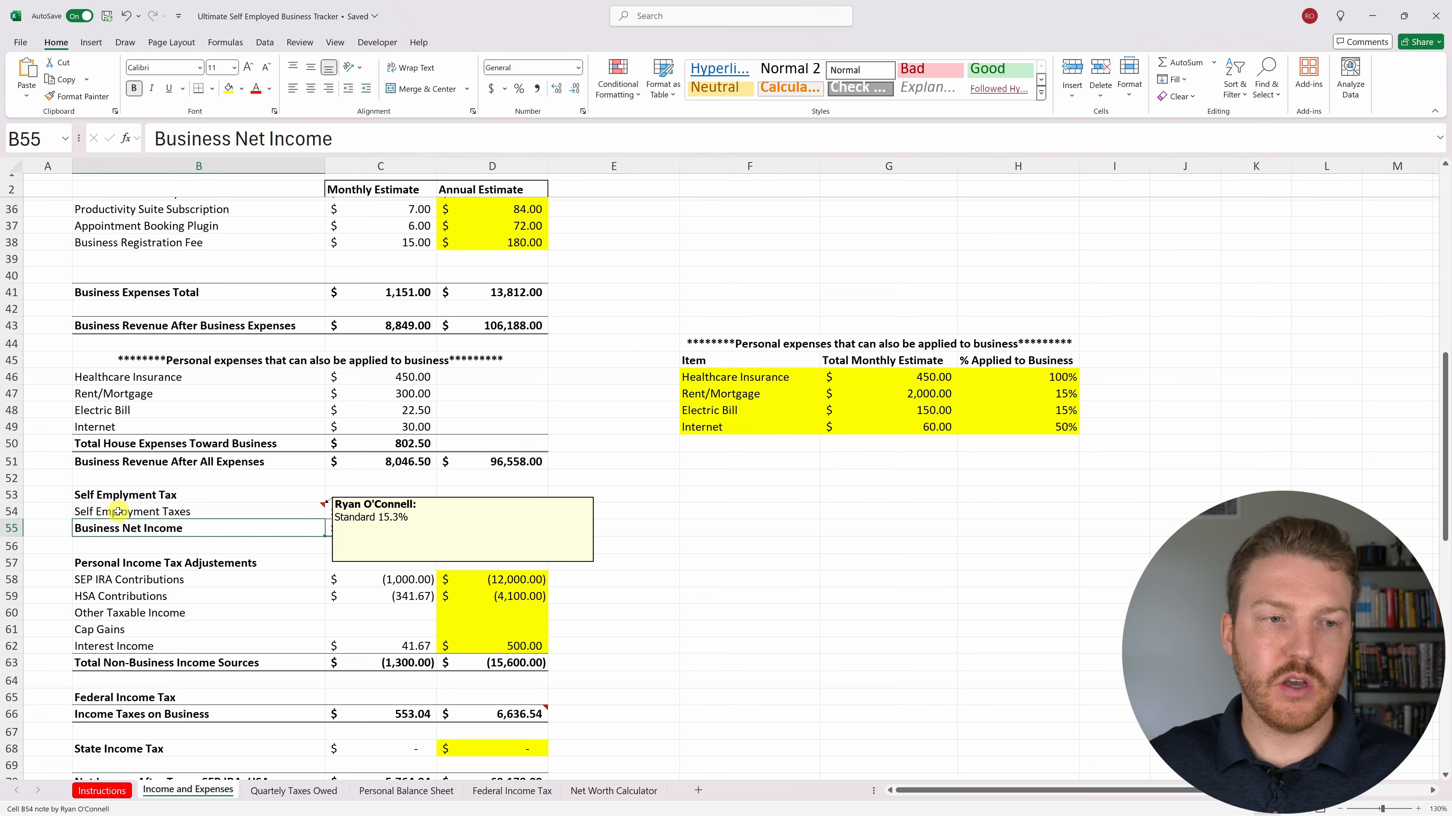
drag(147, 513, 532, 511)
click(657, 482)
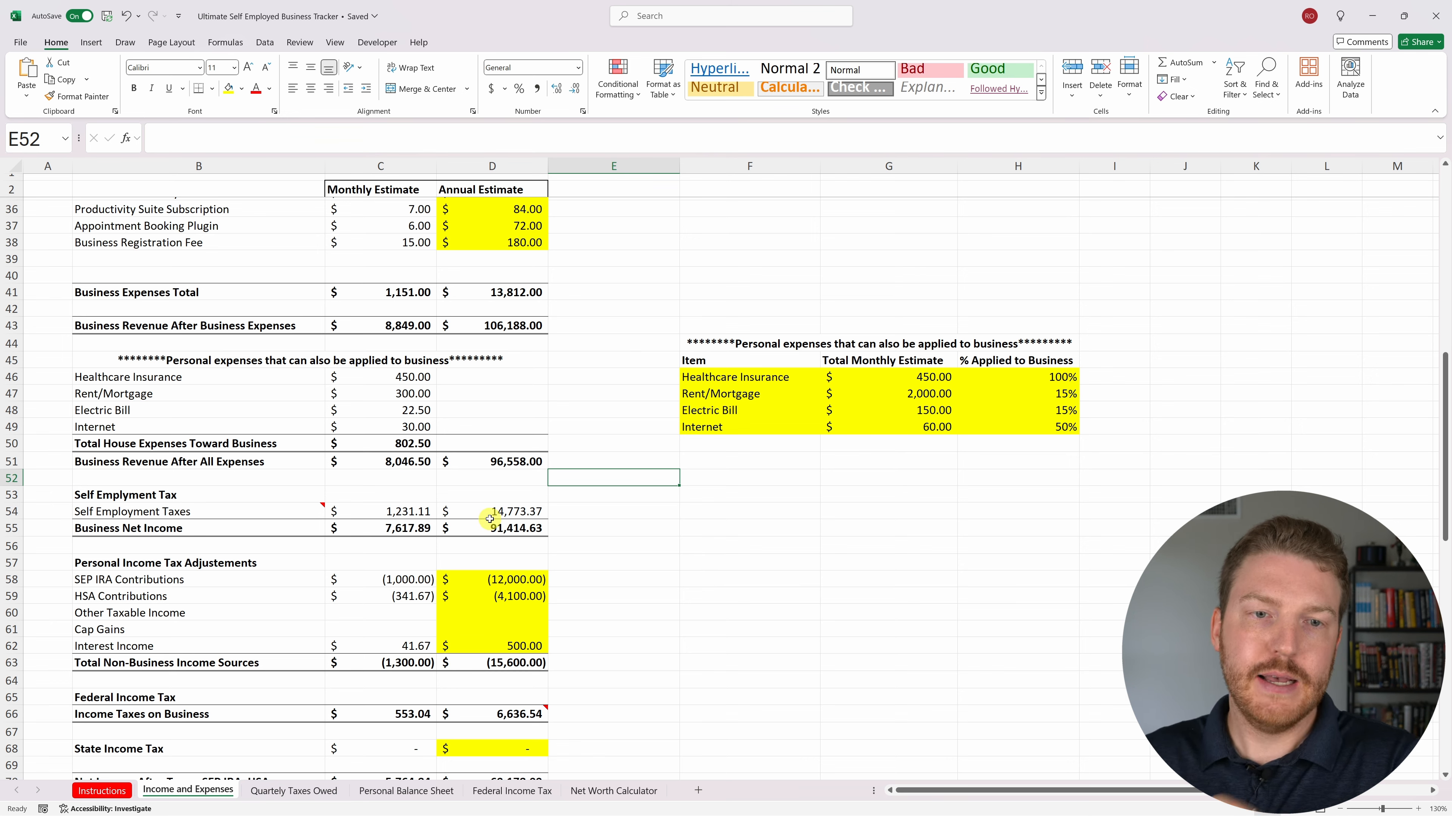
click(244, 508)
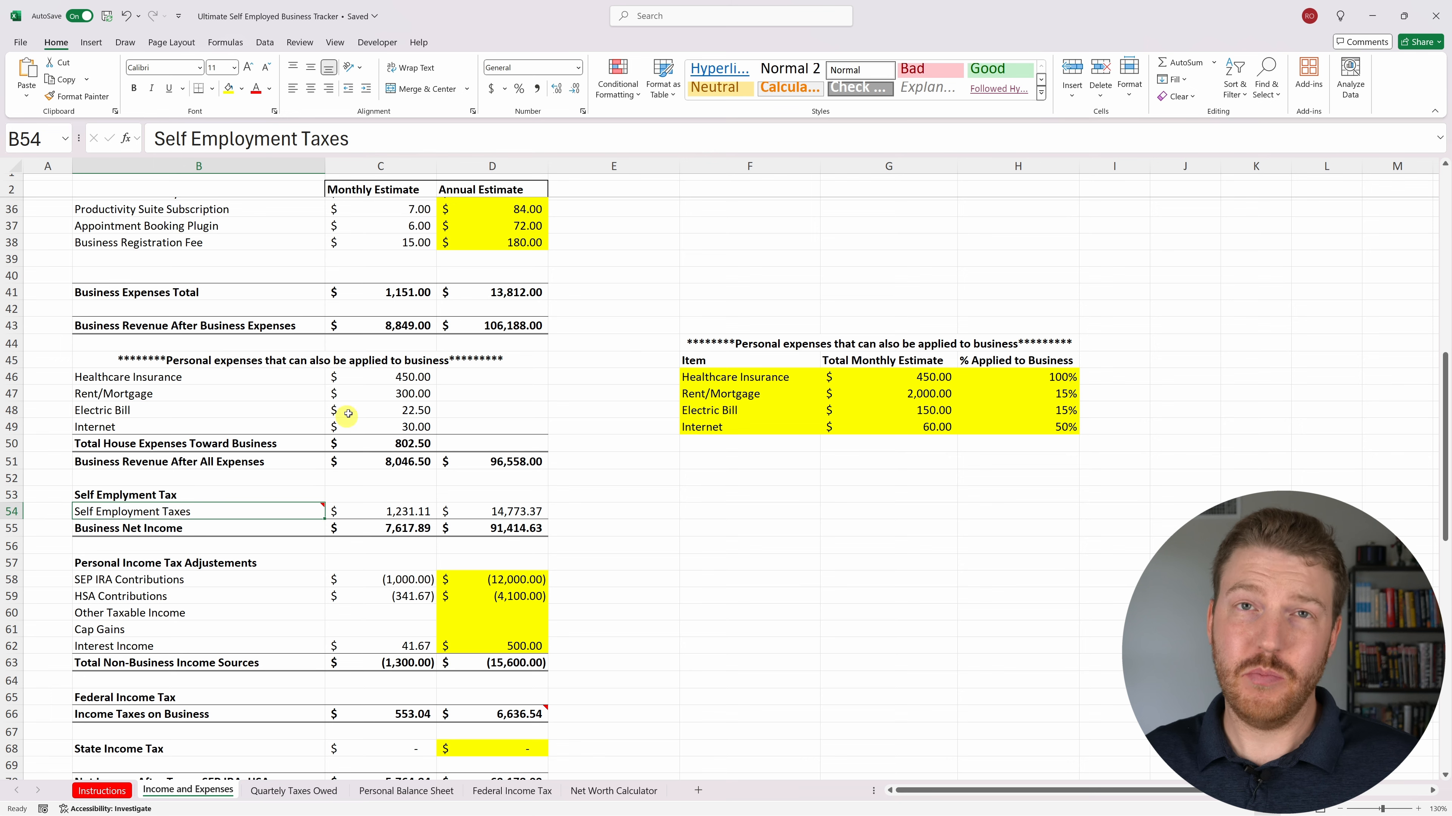
Highlight the personal expenses applied to business in B46:H49, and select the annual Business Revenue After All Expenses.
click(496, 457)
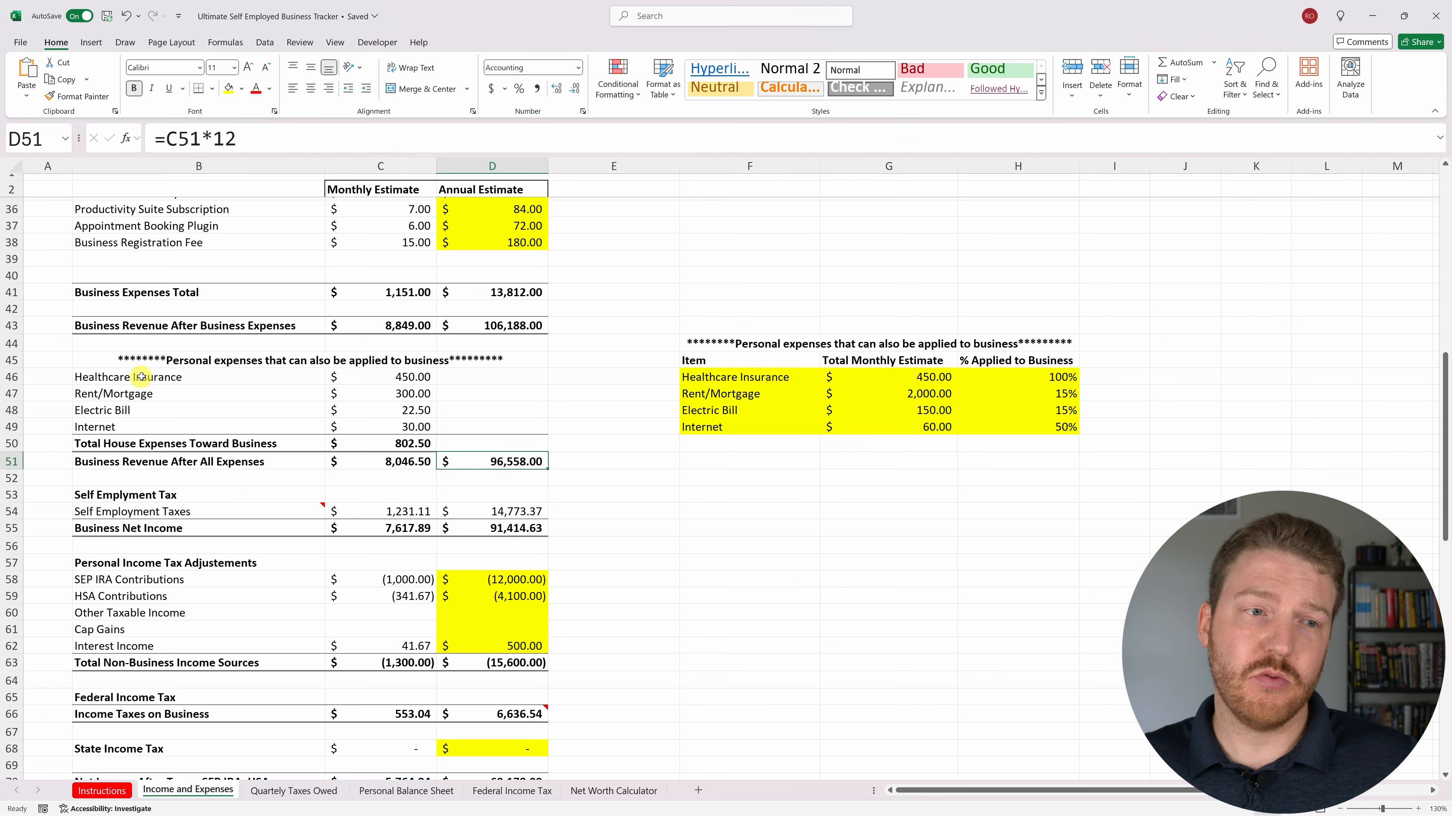
drag(141, 377, 1036, 424)
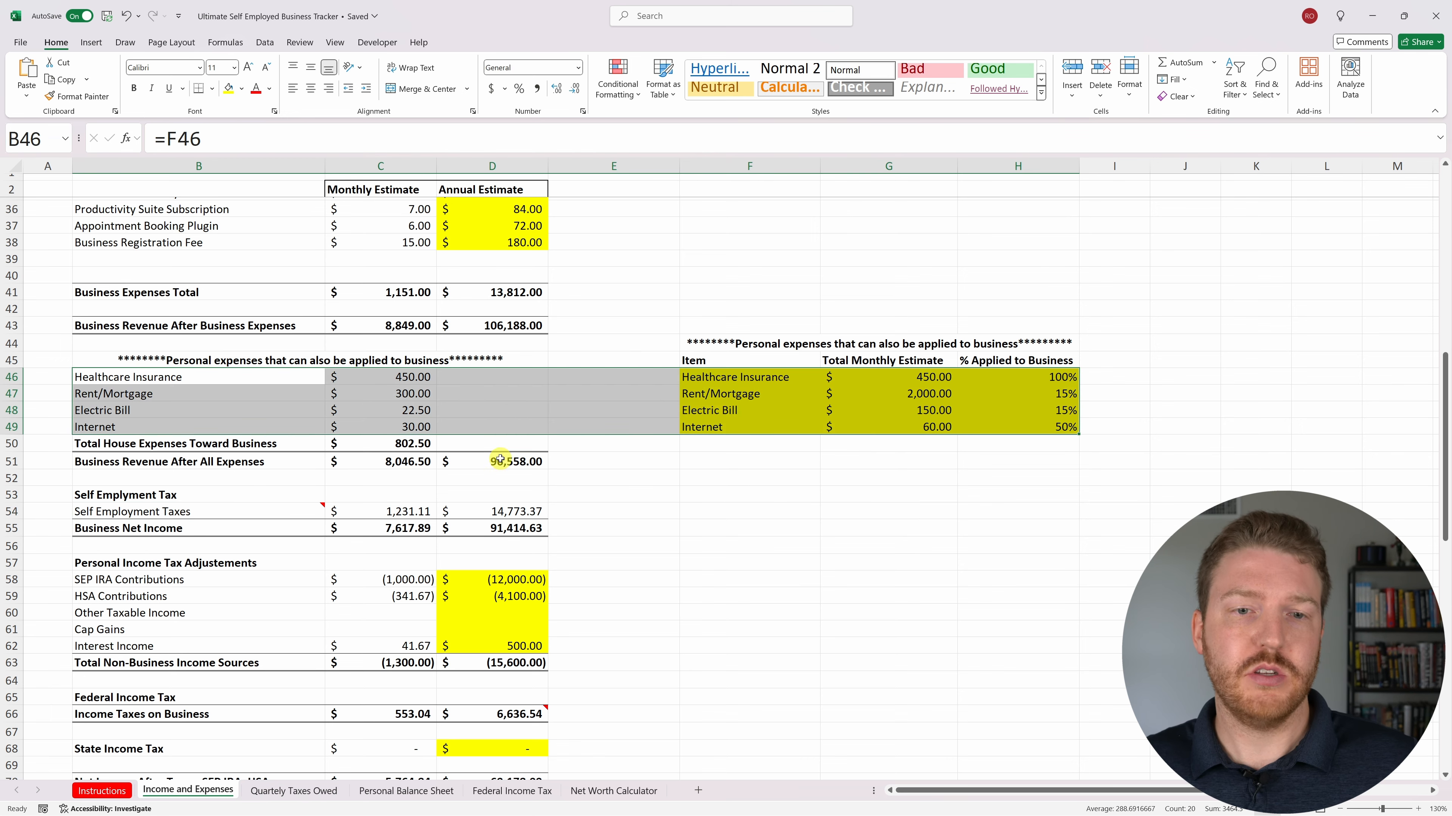
click(500, 460)
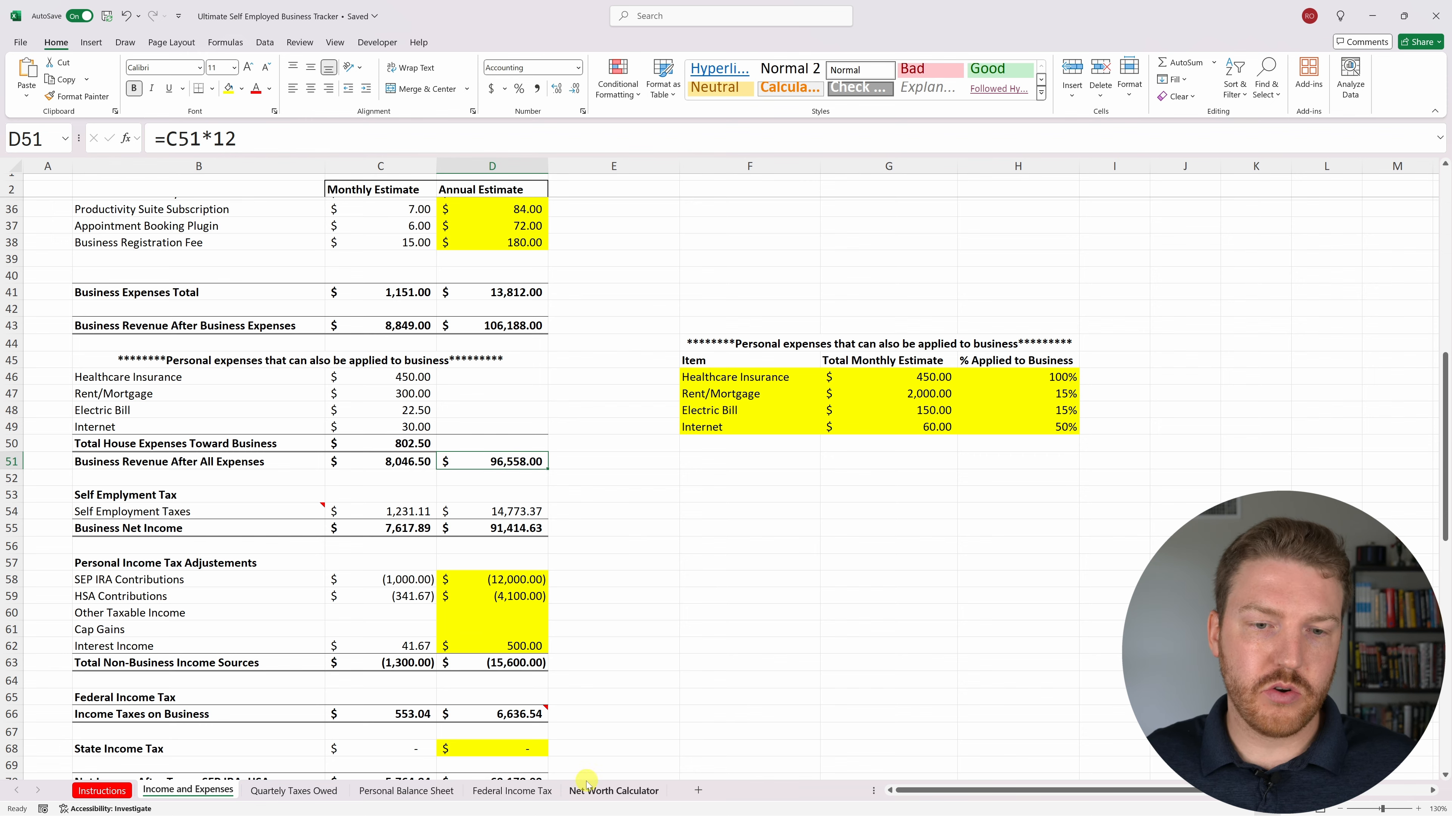
Return to the Federal Income Tax sheet and inspect the formulas for Total Business Net Income in D16 and Total Non-Business Income Adjustments in D17.
click(521, 791)
click(370, 438)
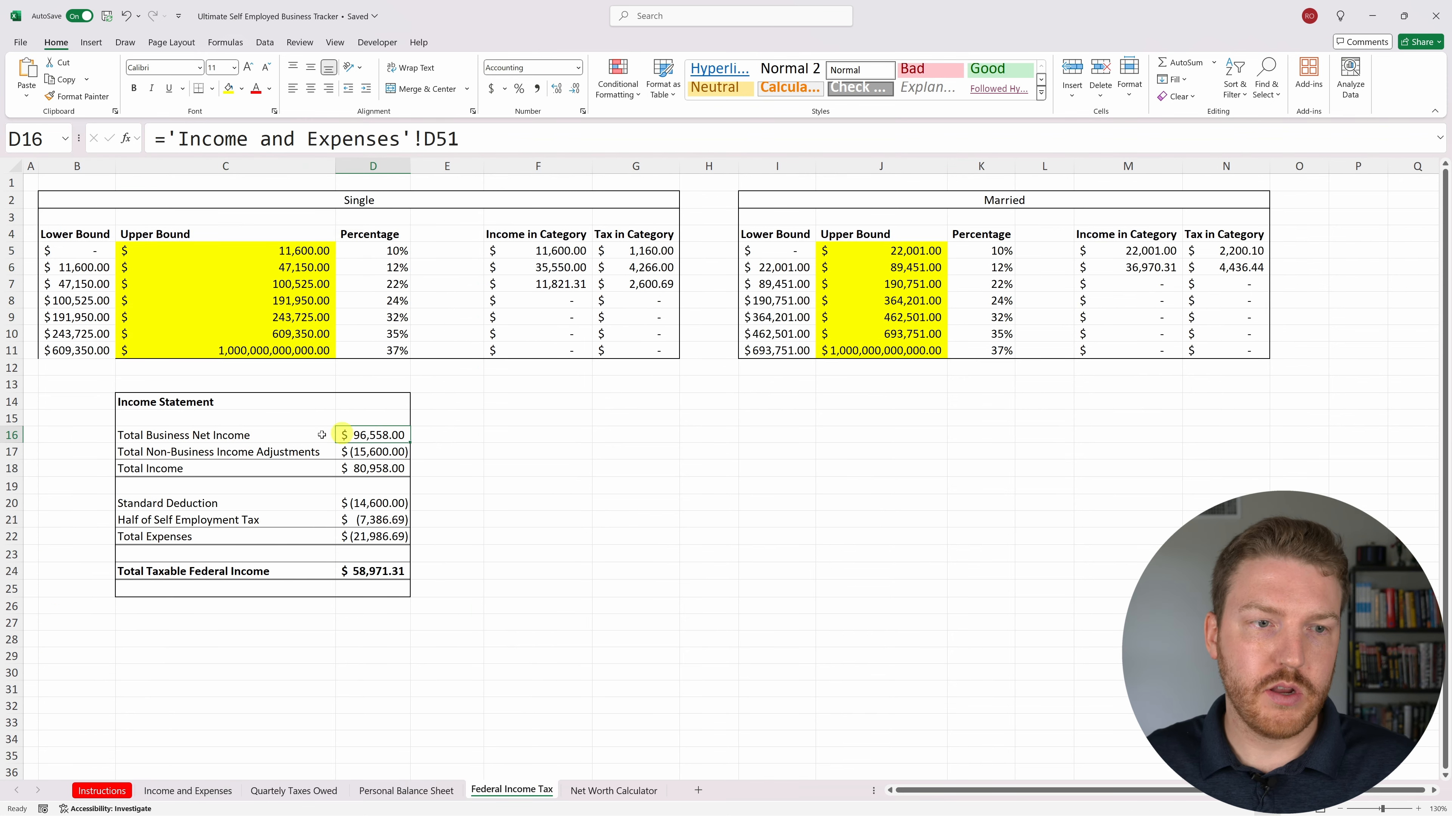
click(210, 458)
click(355, 452)
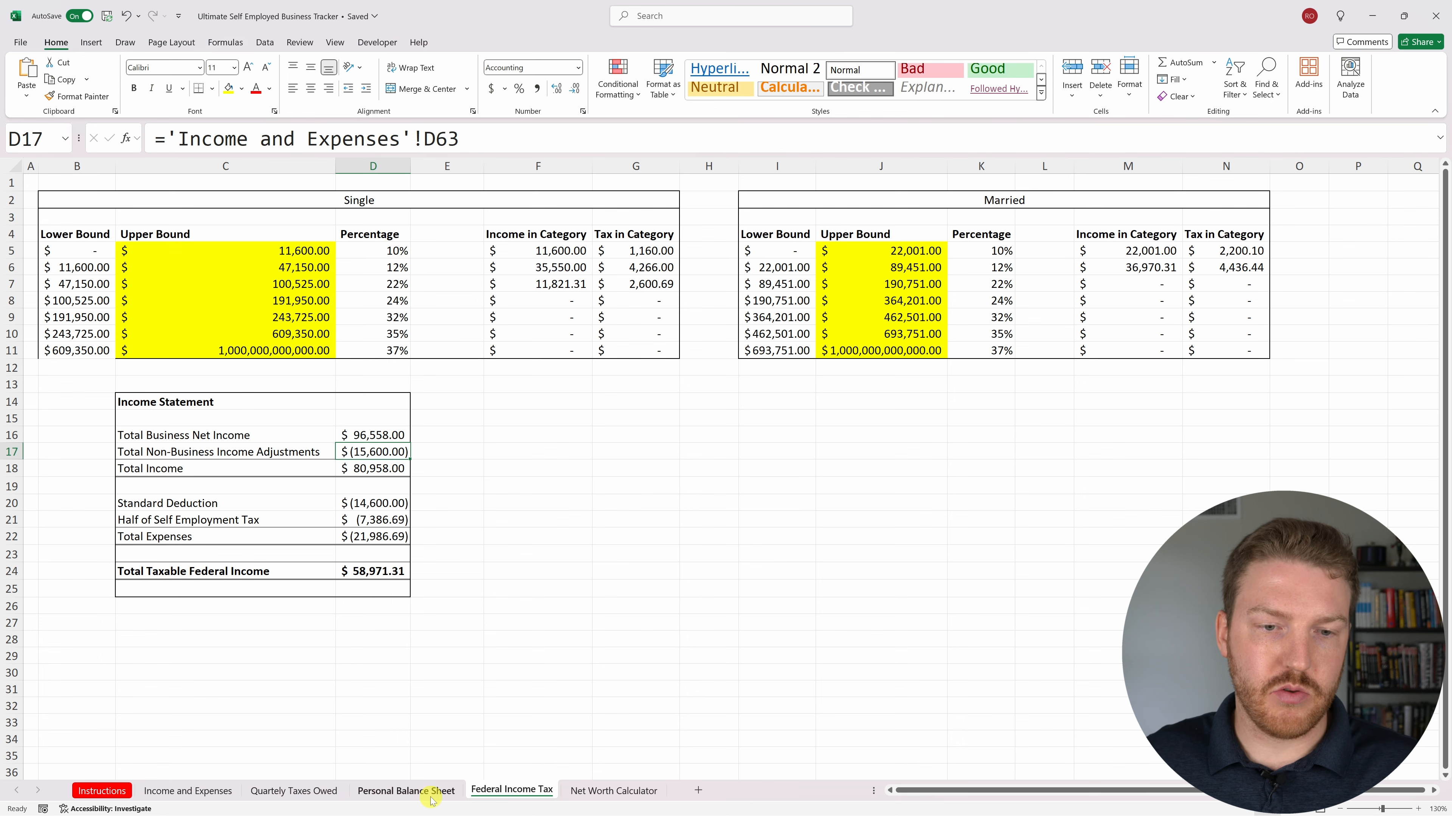
Open the Income and Expenses sheet and examine the Total Non-Business Income Sources row, including its monthly and annual estimates.
click(203, 791)
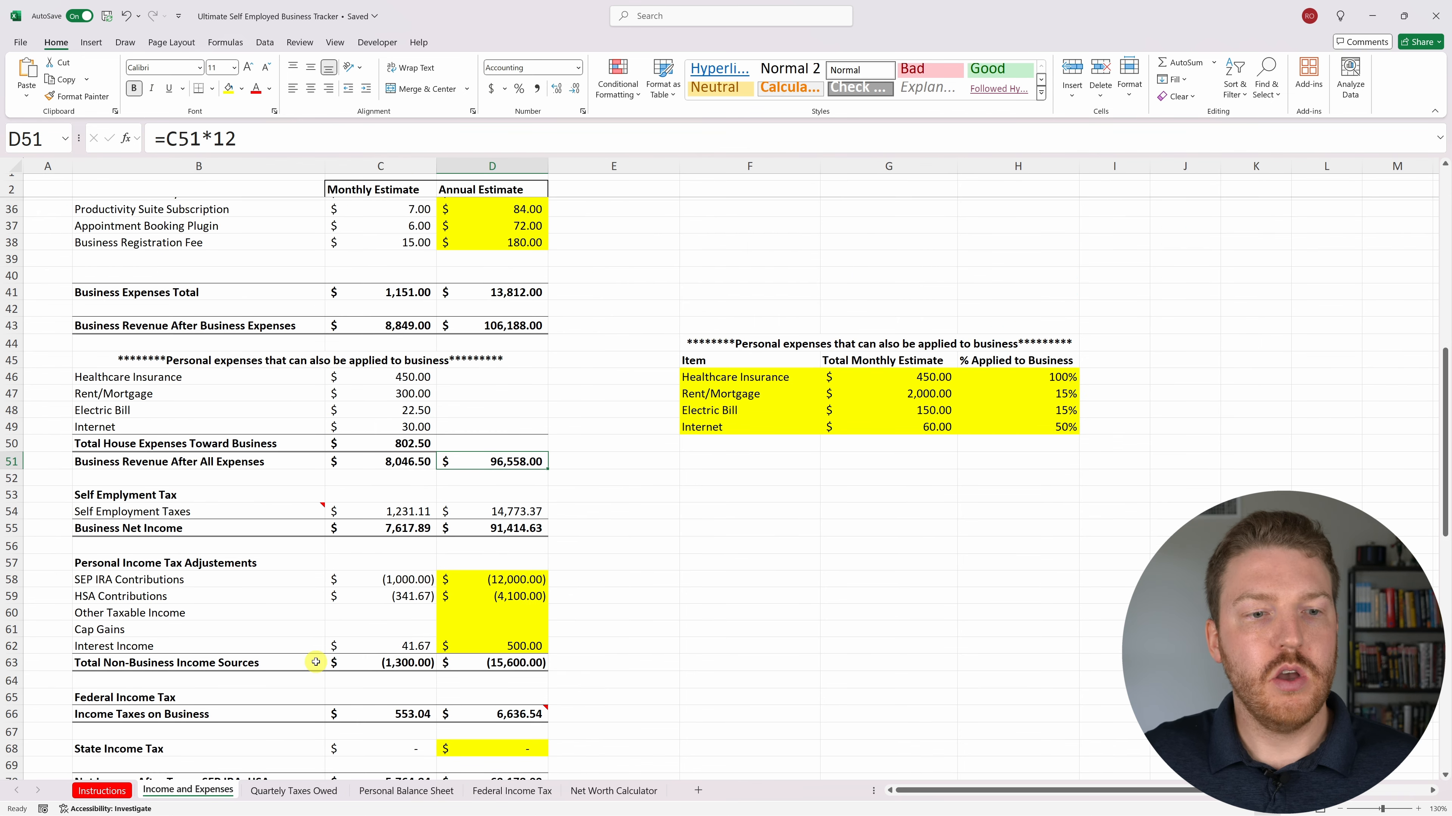
click(237, 663)
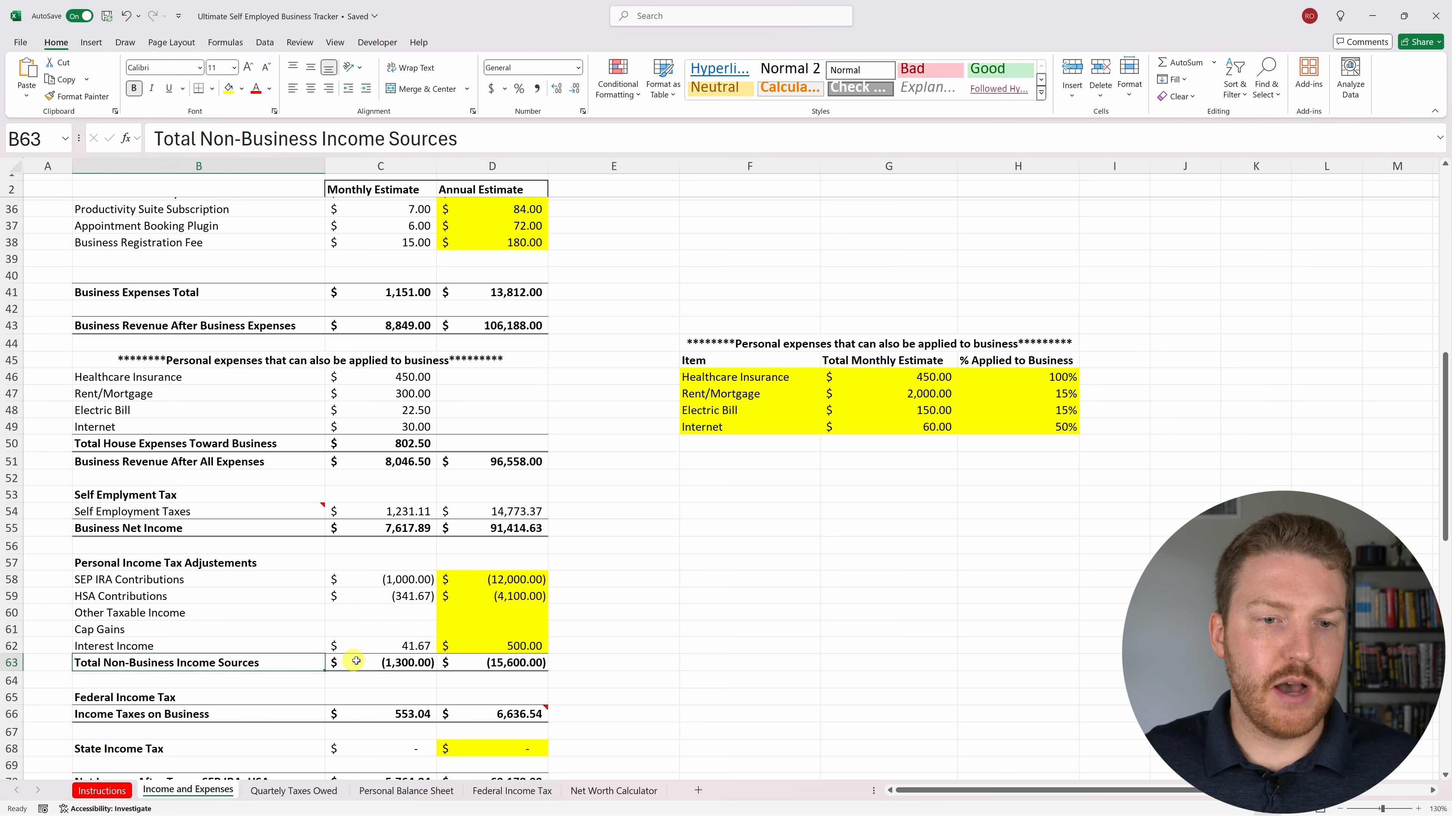
click(388, 664)
click(480, 664)
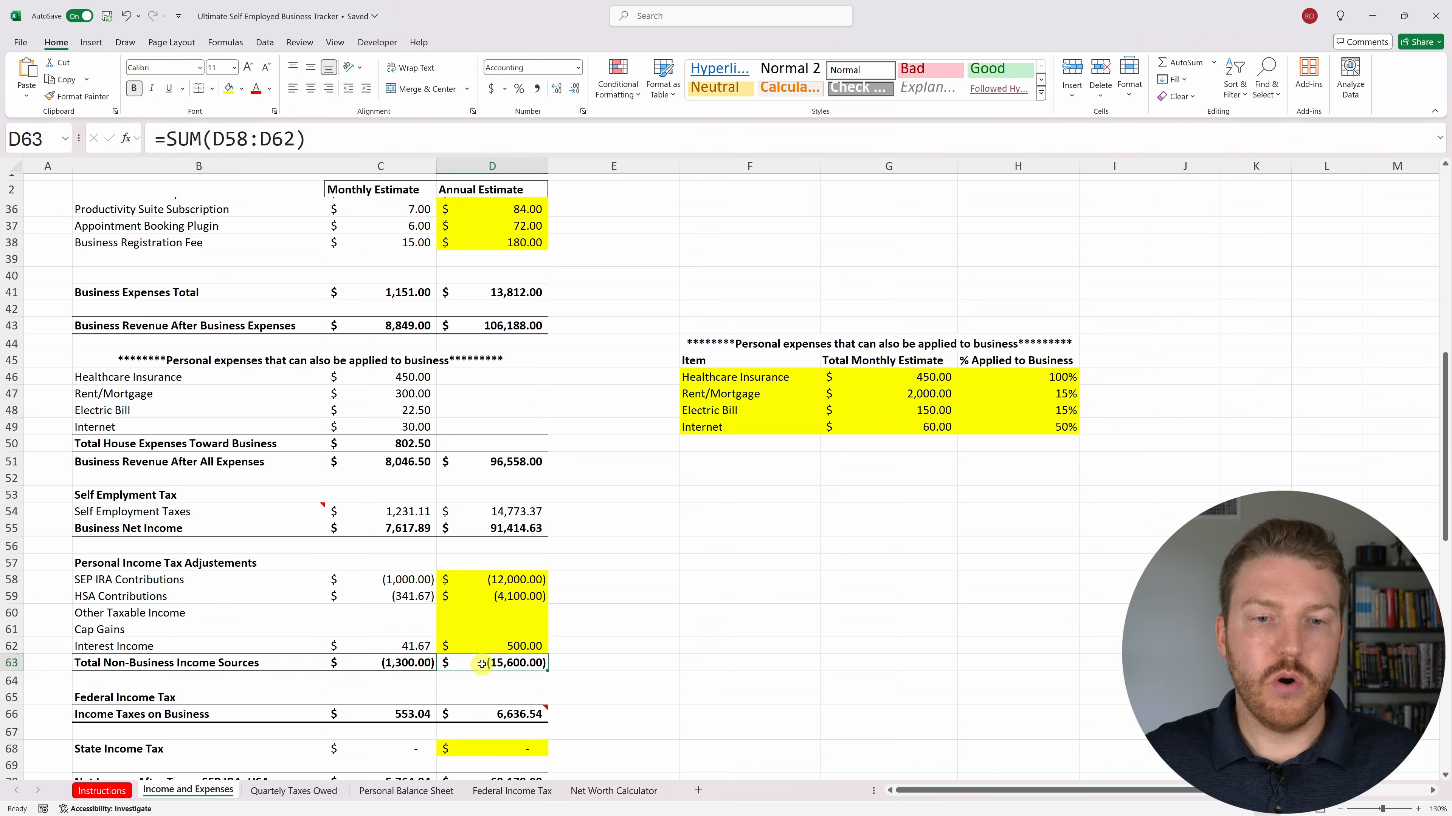
Go through the SEP IRA and HSA contributions, highlight Other Taxable Income and Cap Gains in B60:D61, and select the annual total in D63.
click(218, 578)
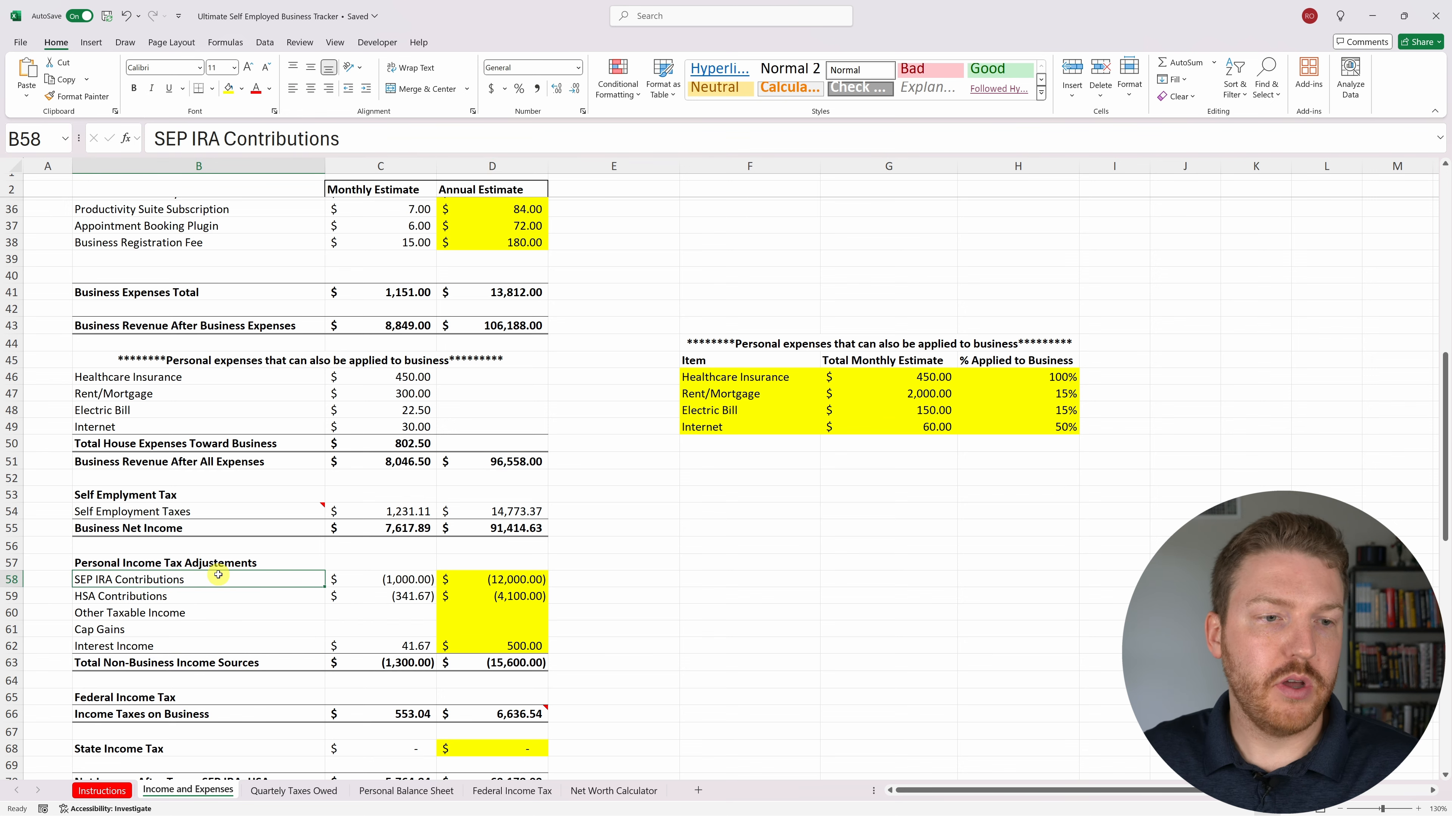
click(184, 593)
click(165, 610)
key(shift+Right)
key(shift+Right)
key(shift+Down)
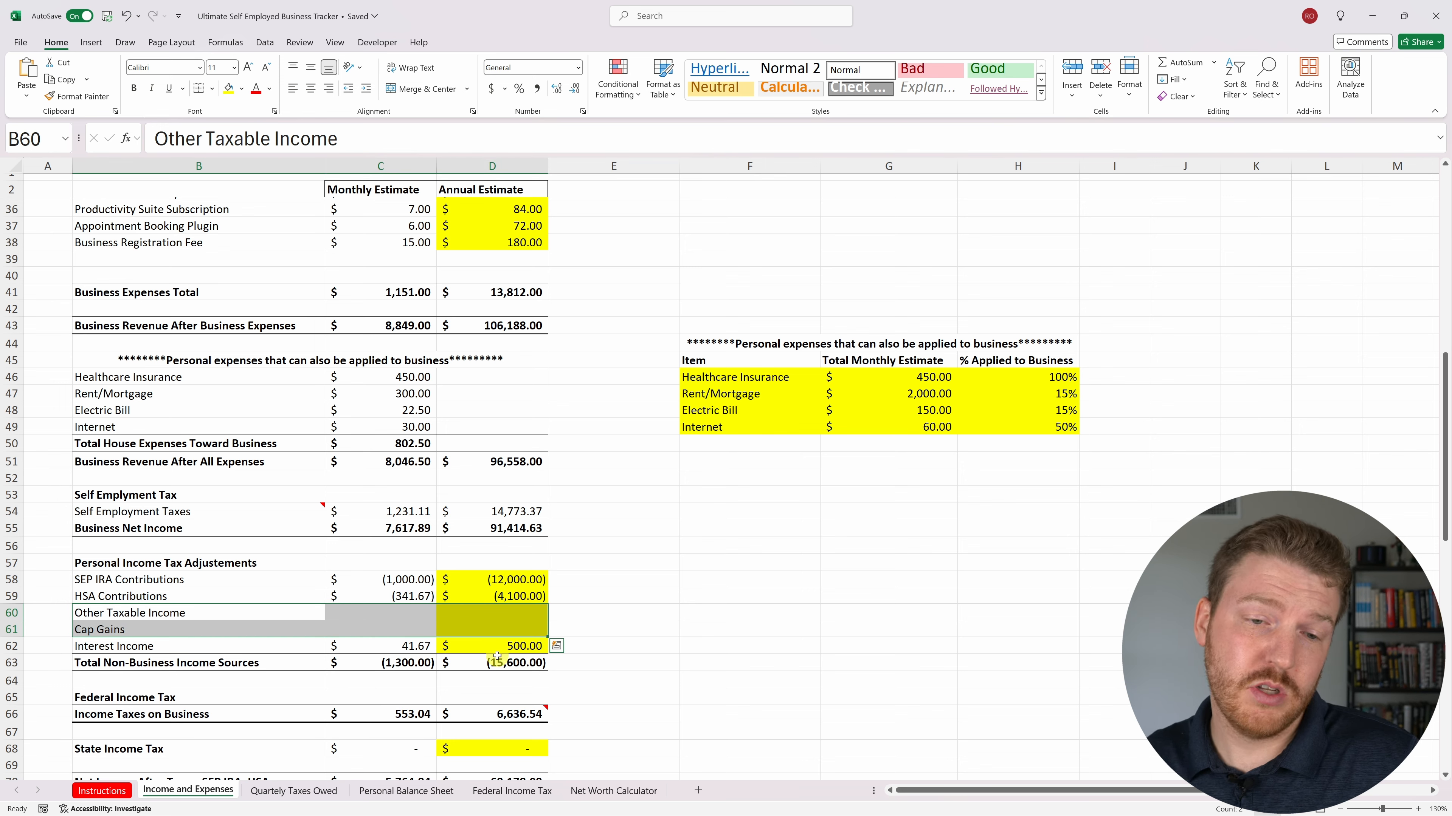
click(483, 661)
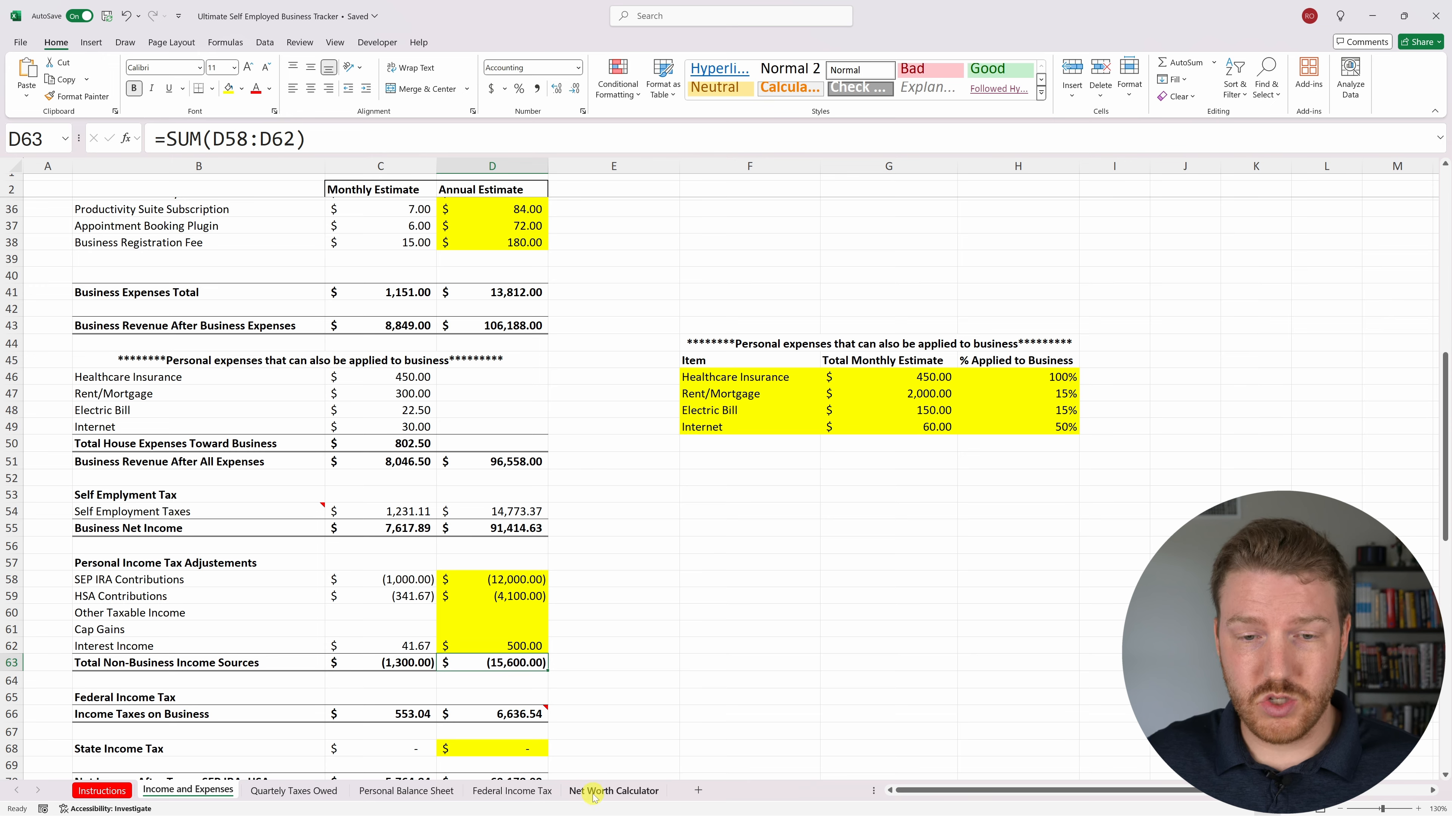
Return to the Federal Income Tax sheet, inspect the Total Income formula in D18, and highlight the Total Income row in C18:D18.
click(512, 791)
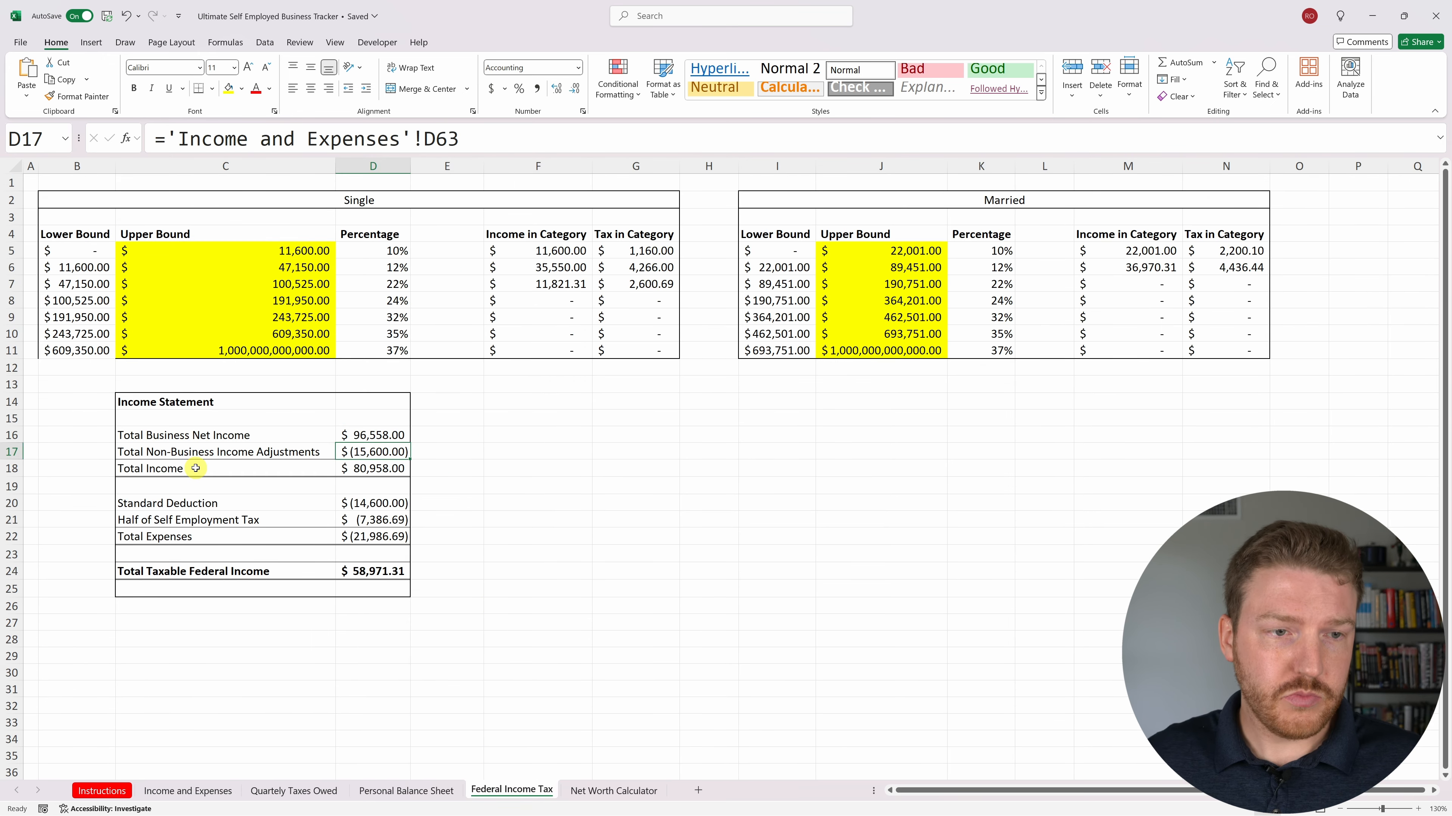
drag(195, 468, 357, 468)
click(375, 473)
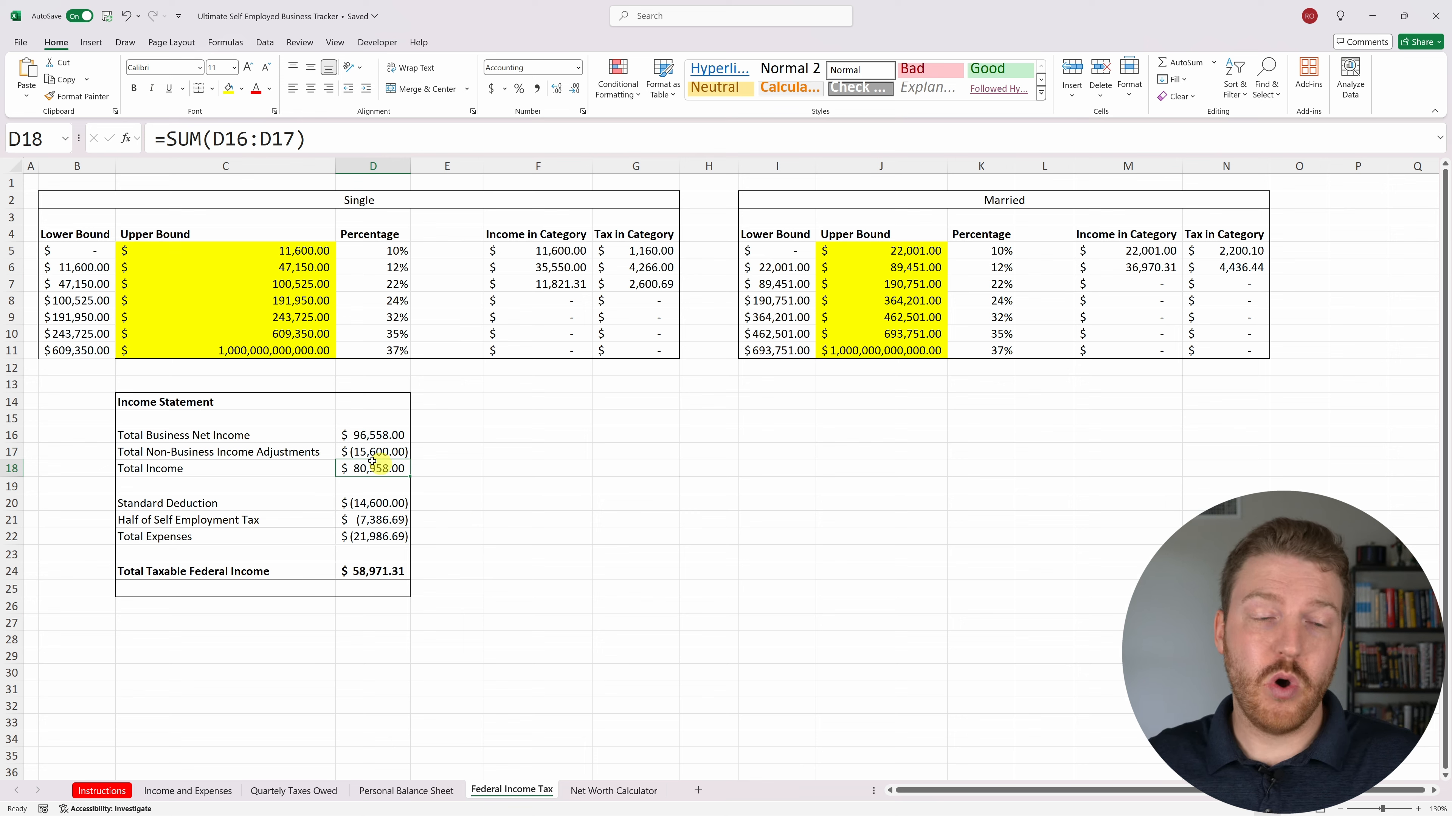
drag(246, 468, 347, 471)
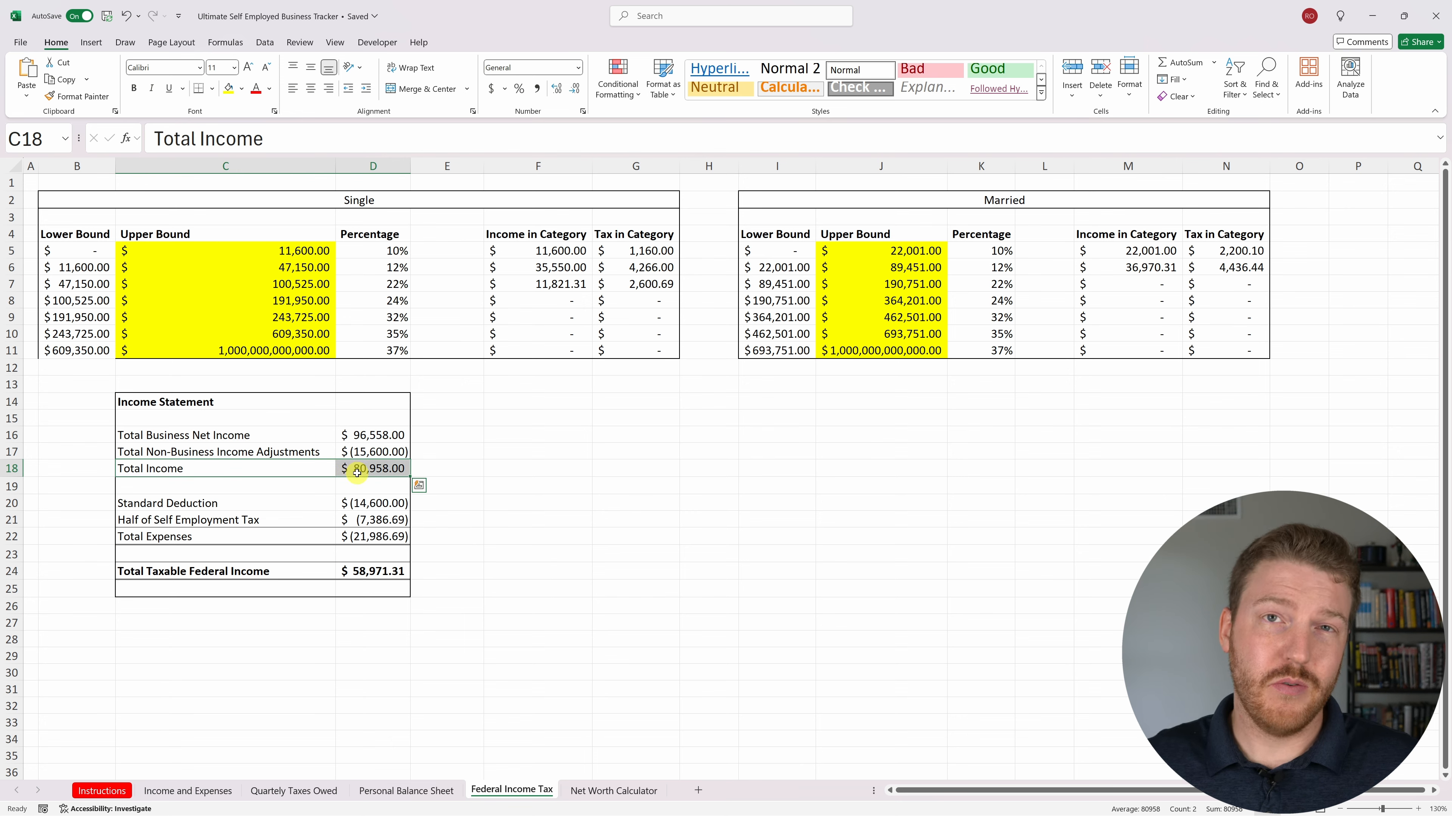
Fill the Standard Deduction amount in D20 with yellow.
click(320, 486)
click(310, 503)
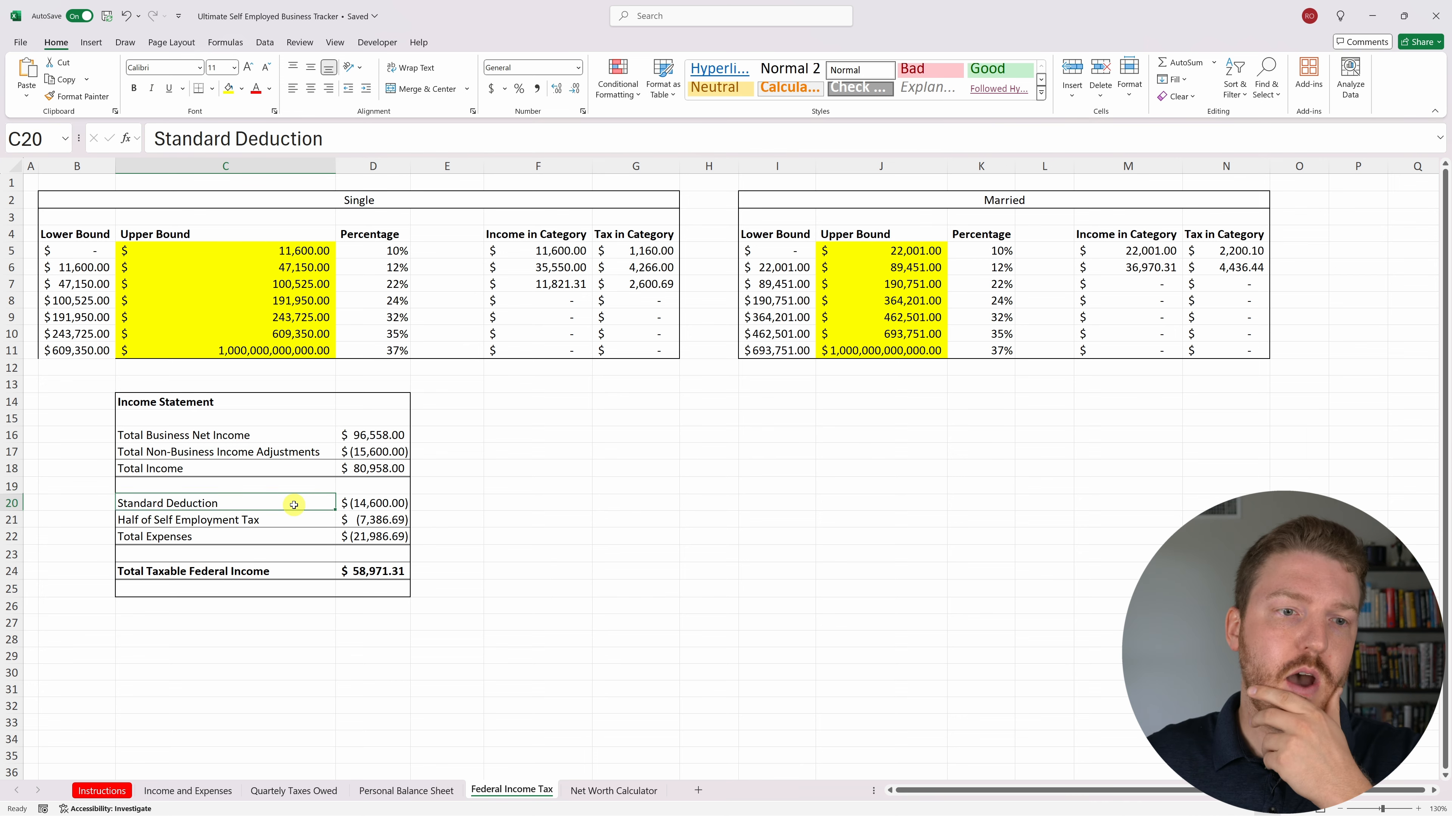
click(359, 503)
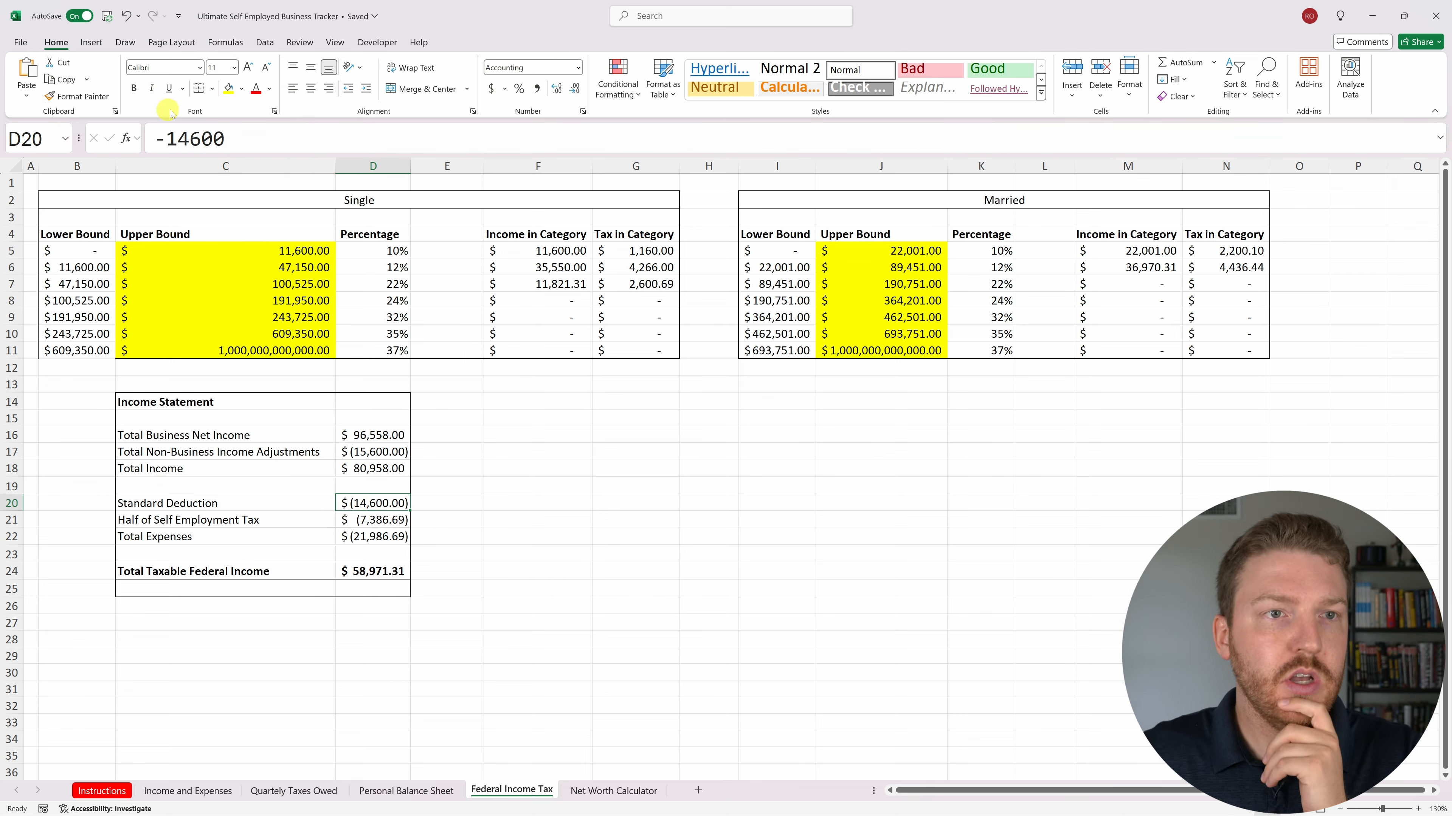
click(229, 88)
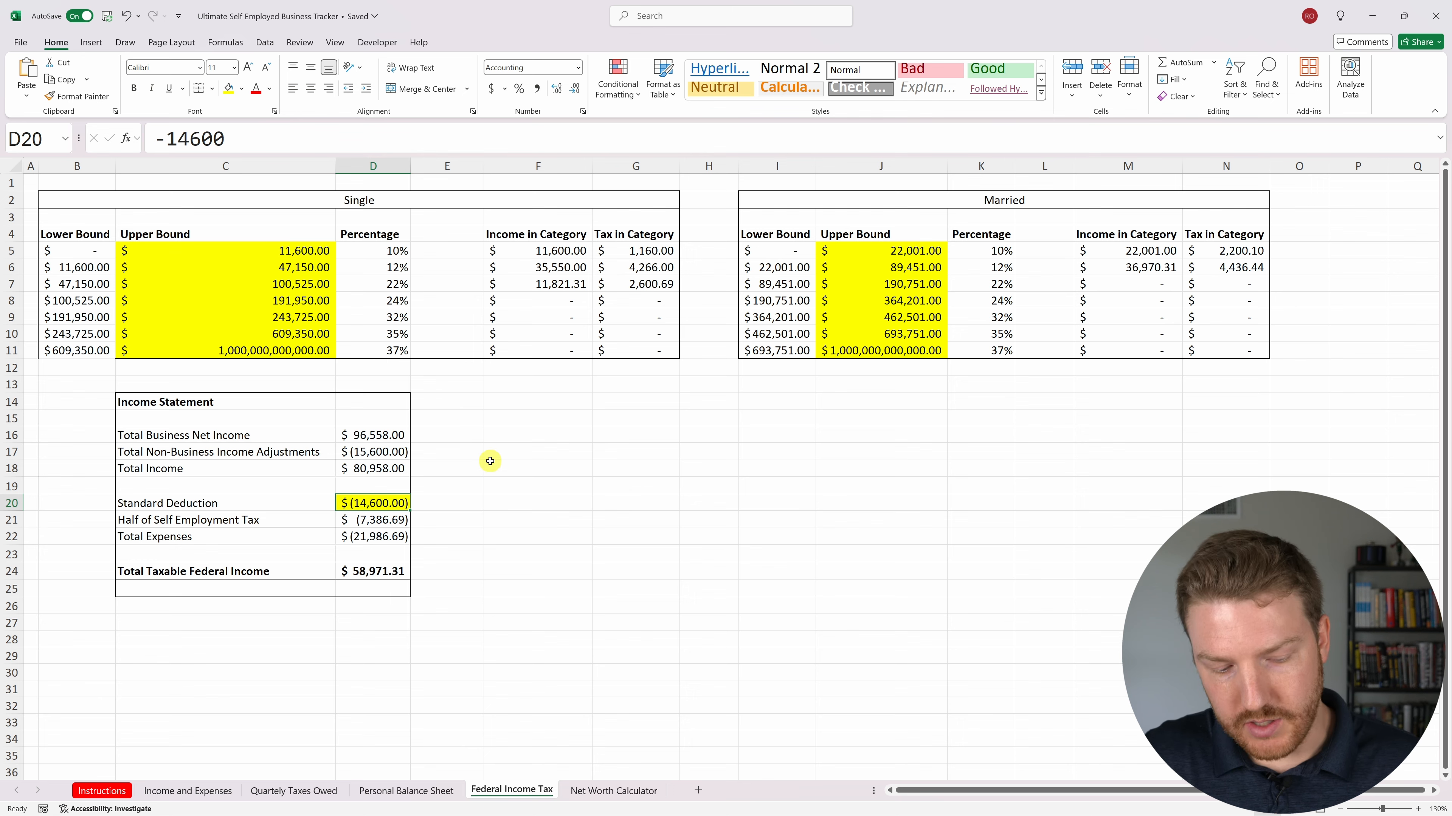
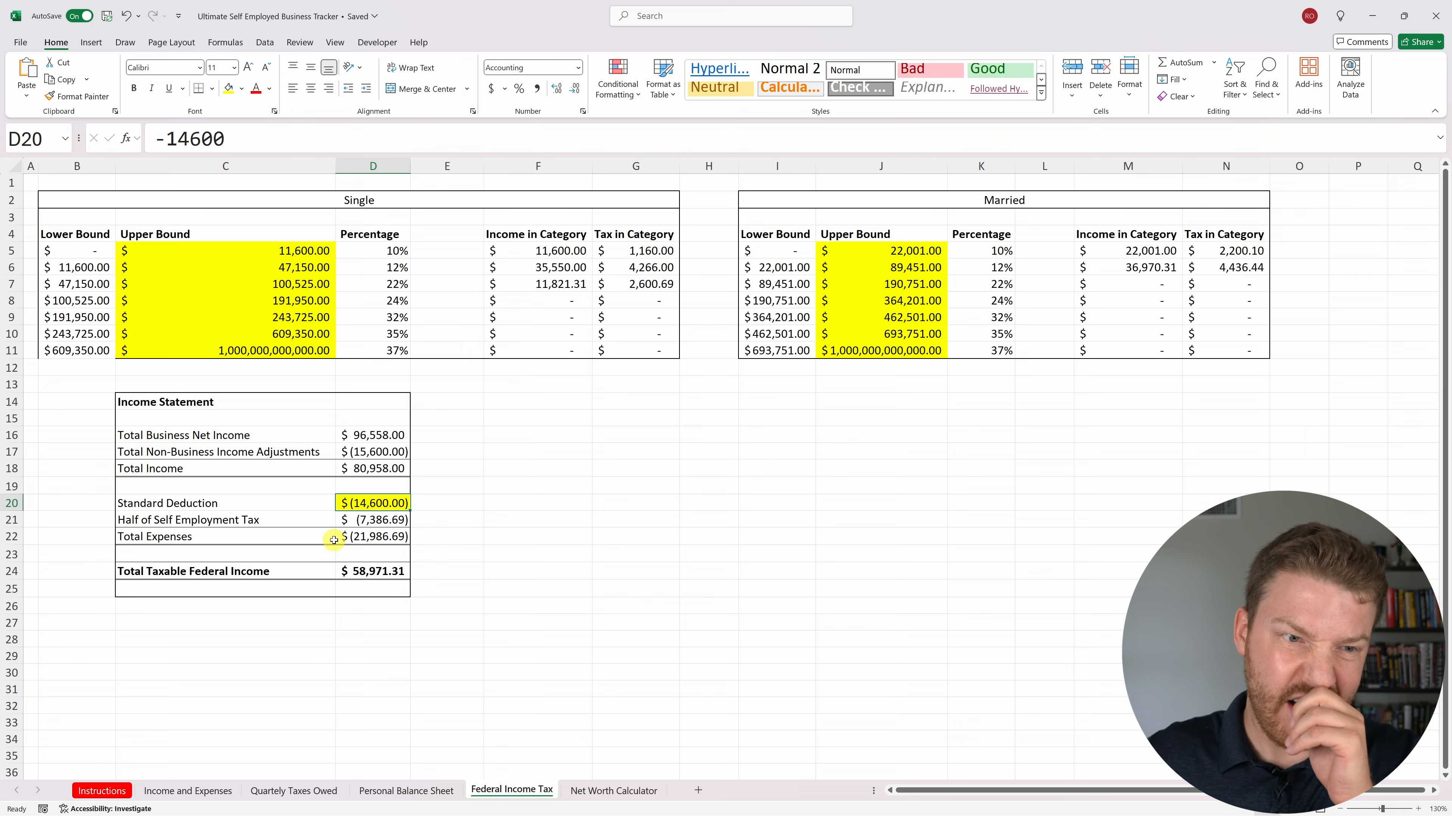
Examine the Half of Self Employment Tax row and inspect the annual Self Employment Taxes in D54 on the Income and Expenses sheet.
click(365, 520)
click(264, 518)
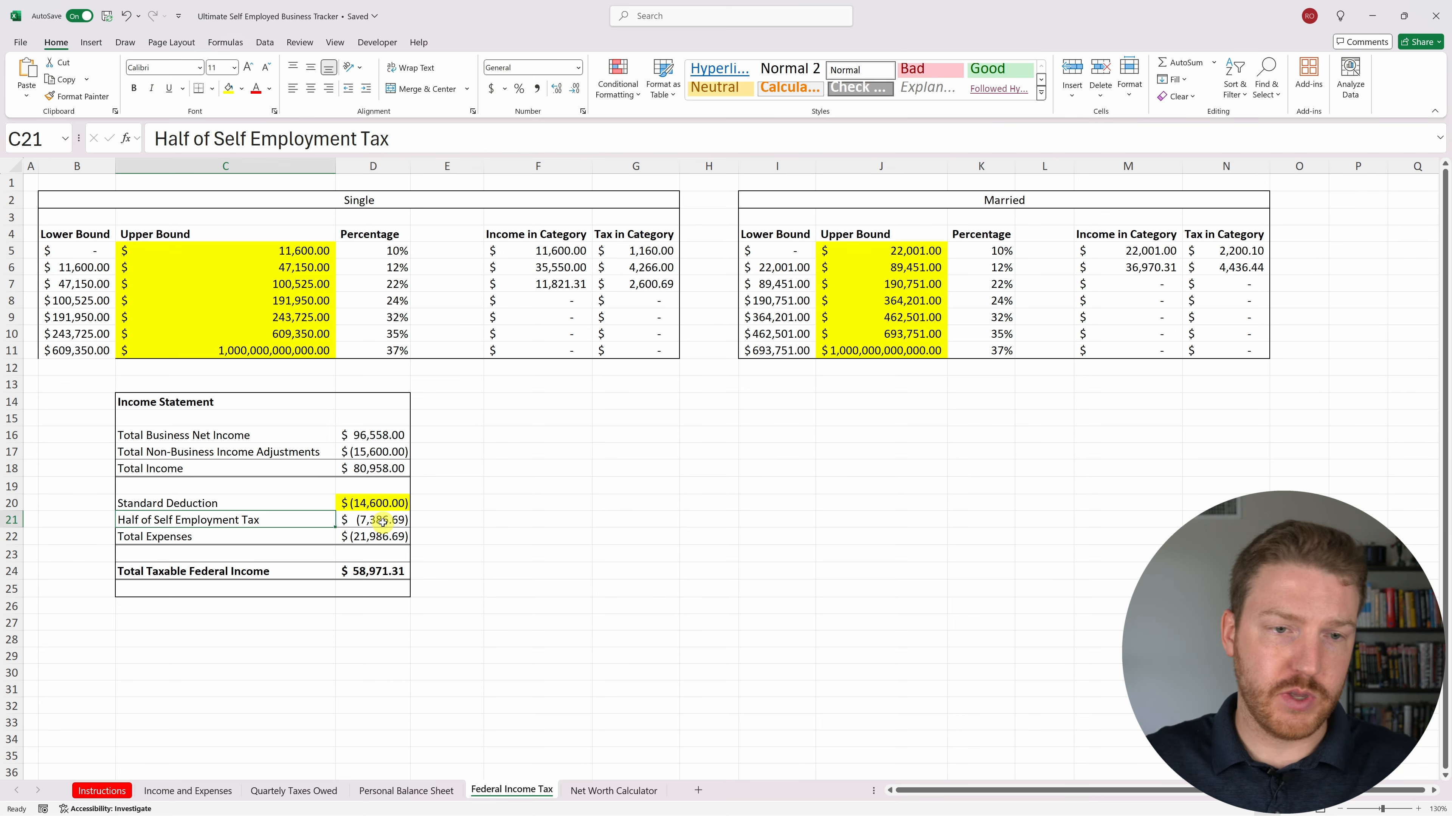
click(226, 791)
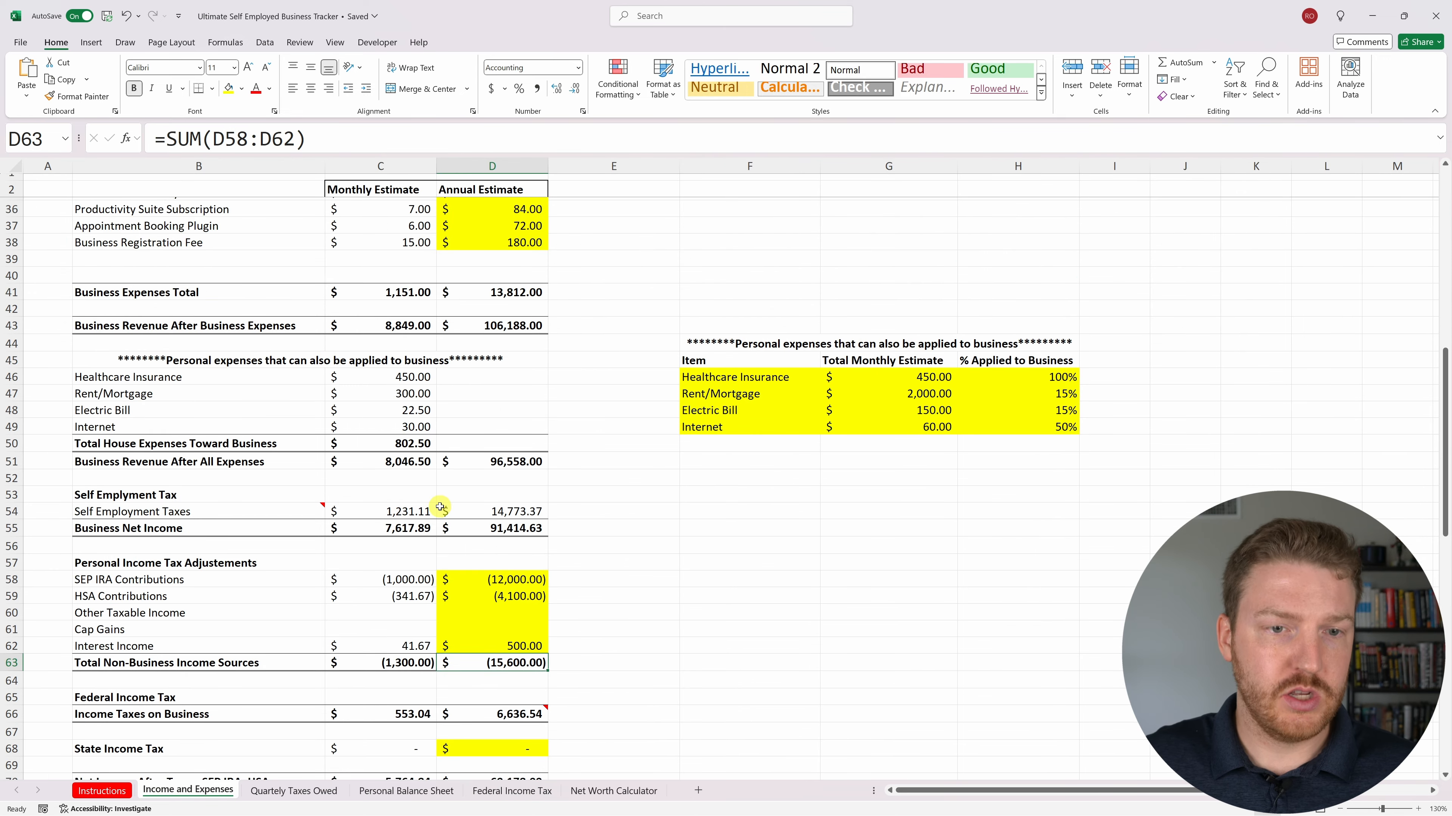
click(486, 511)
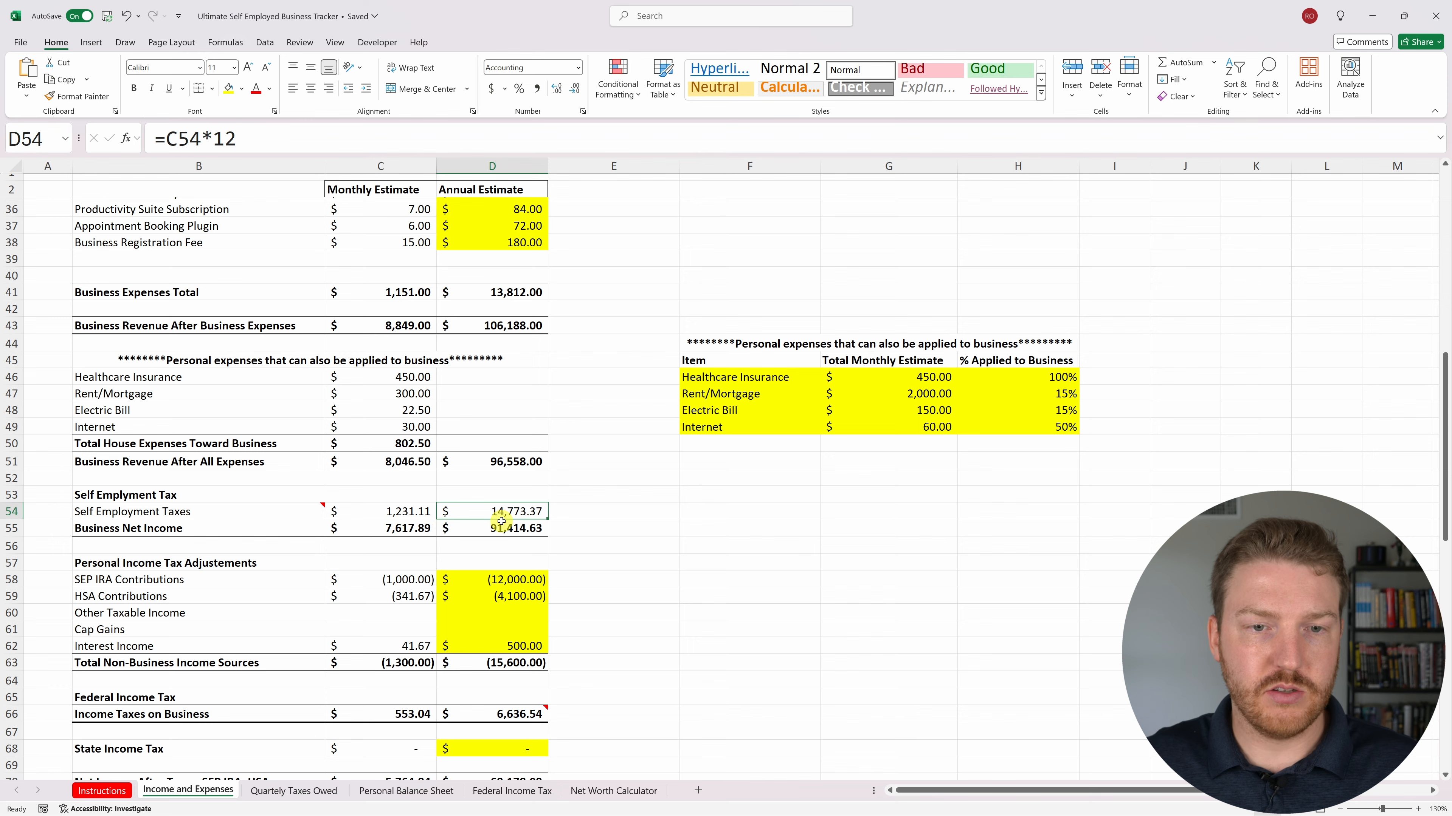
Return to the Federal Income Tax sheet and examine the formula in D21 that halves the annual self-employment tax.
click(507, 792)
click(372, 519)
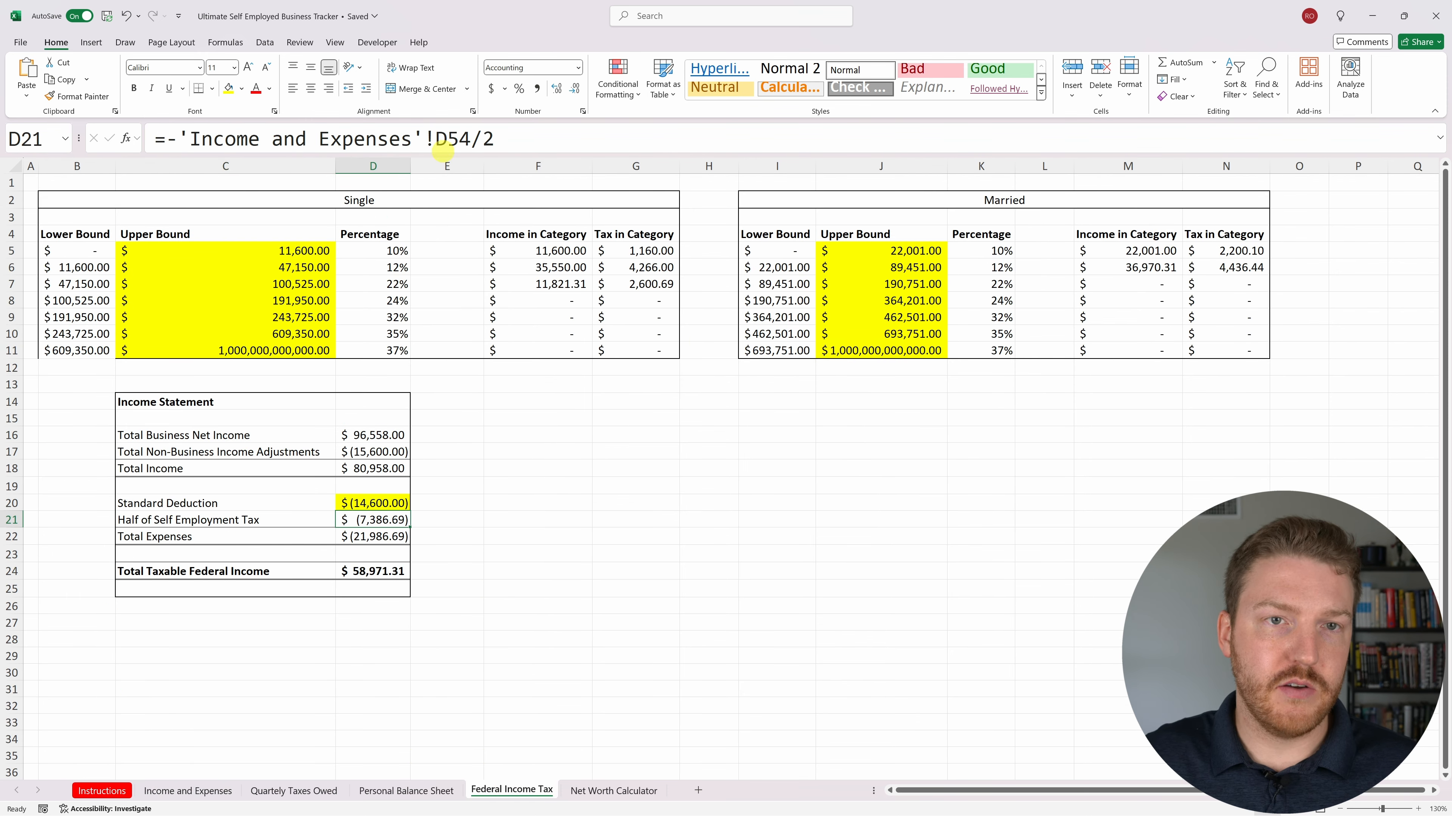
click(504, 137)
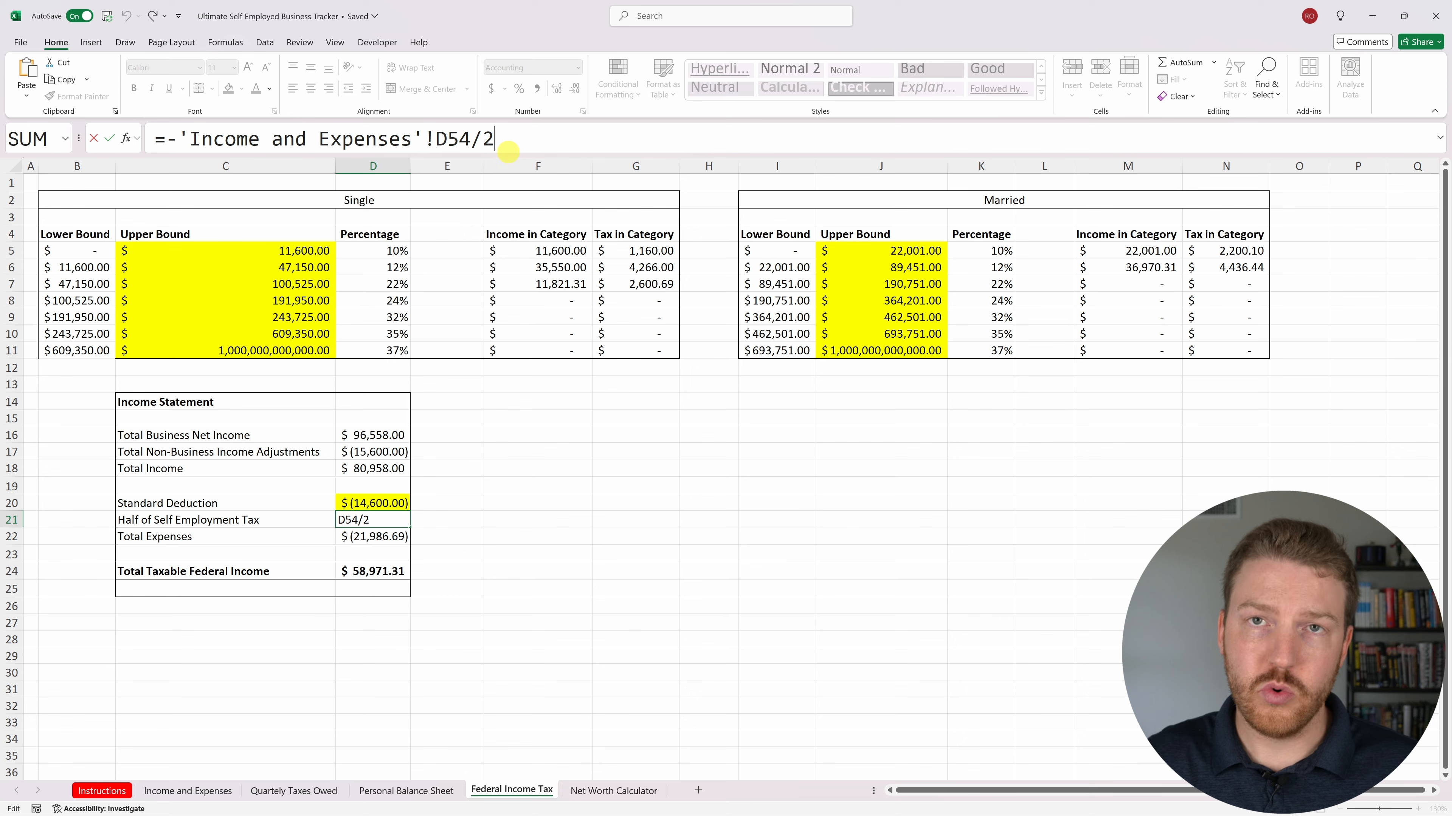
key(Return)
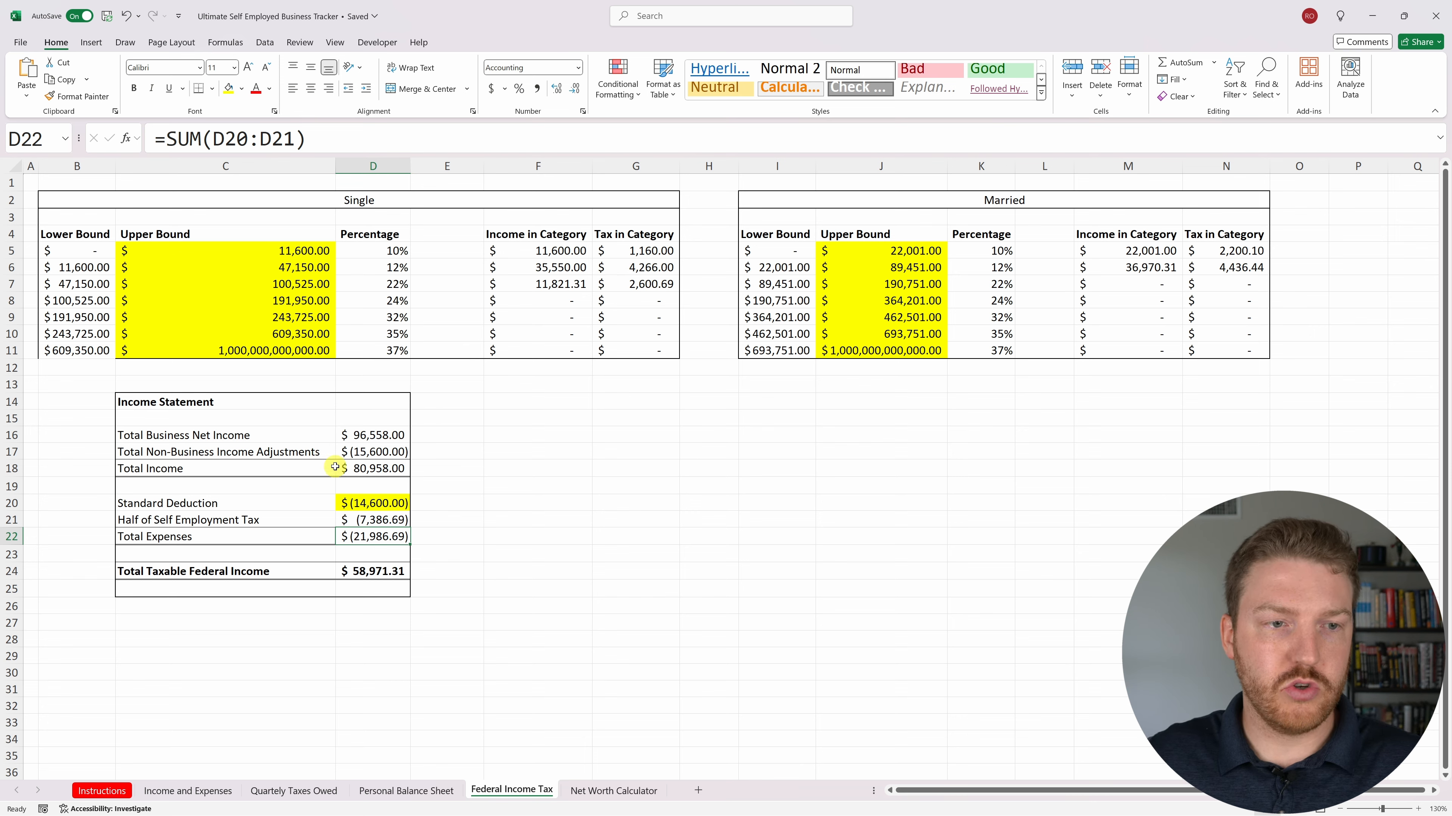
Examine the Total Expenses formula in D22 and the Total Taxable Federal Income formula in D24.
key(F2)
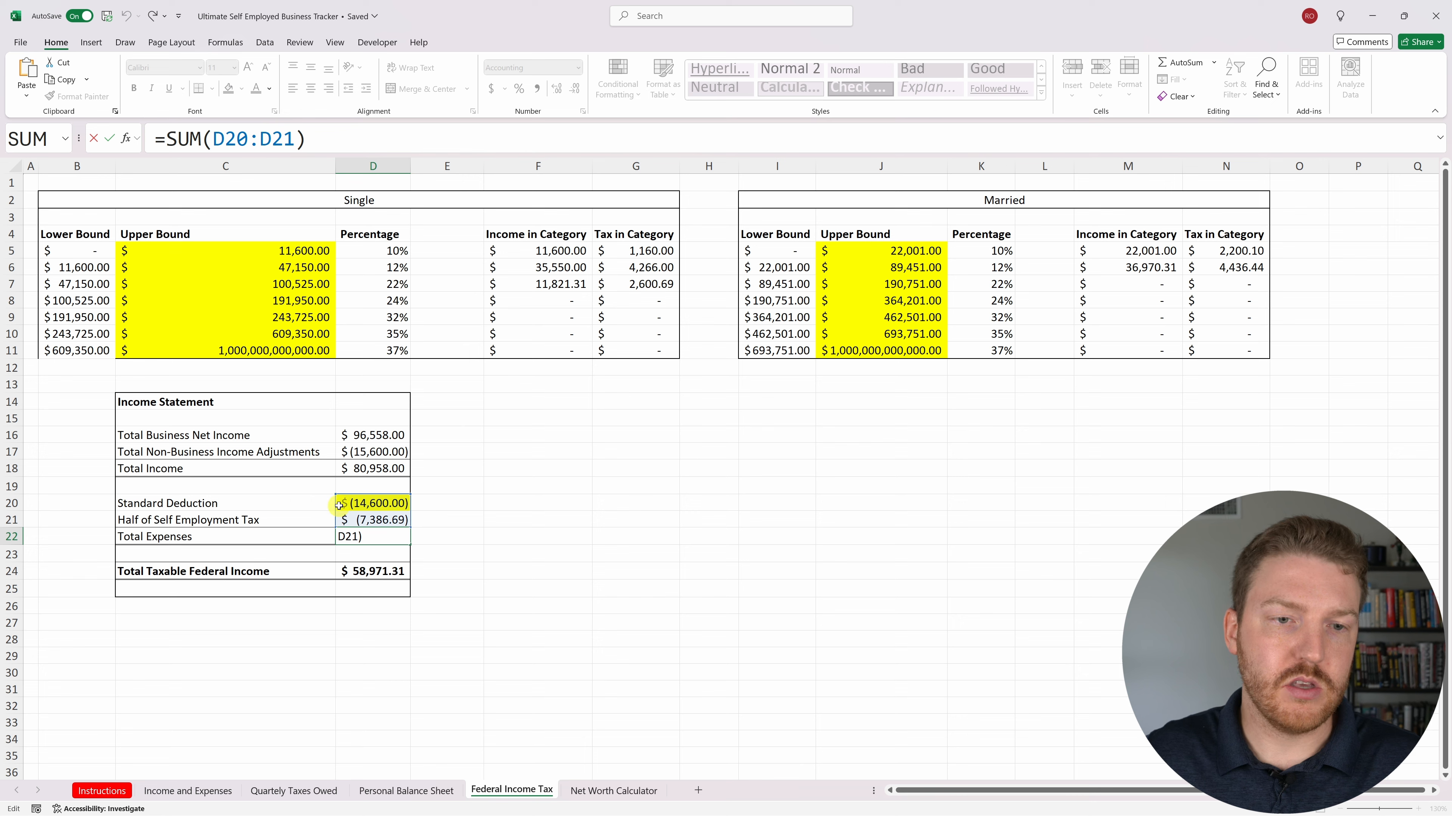
key(Return)
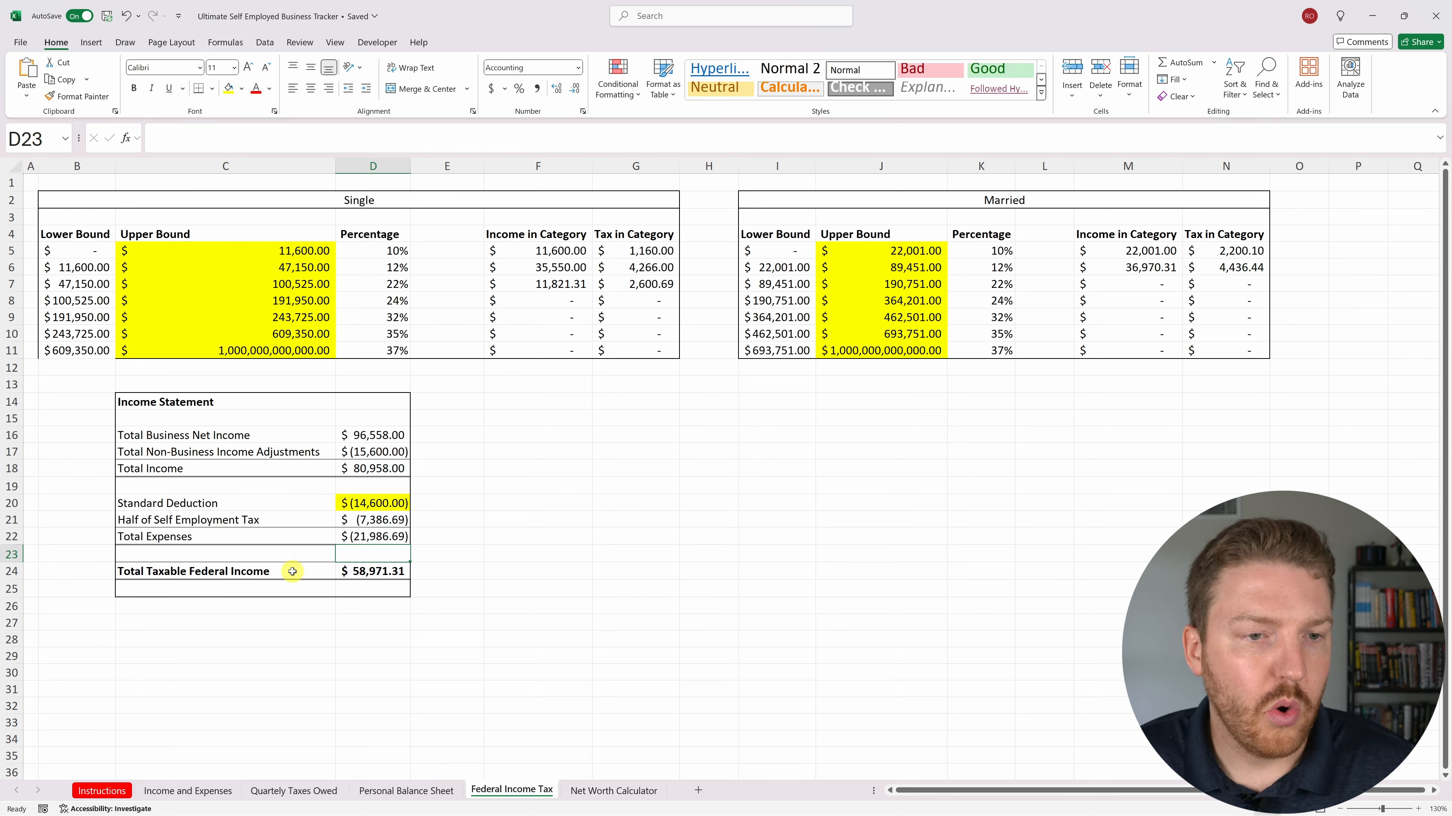
click(377, 572)
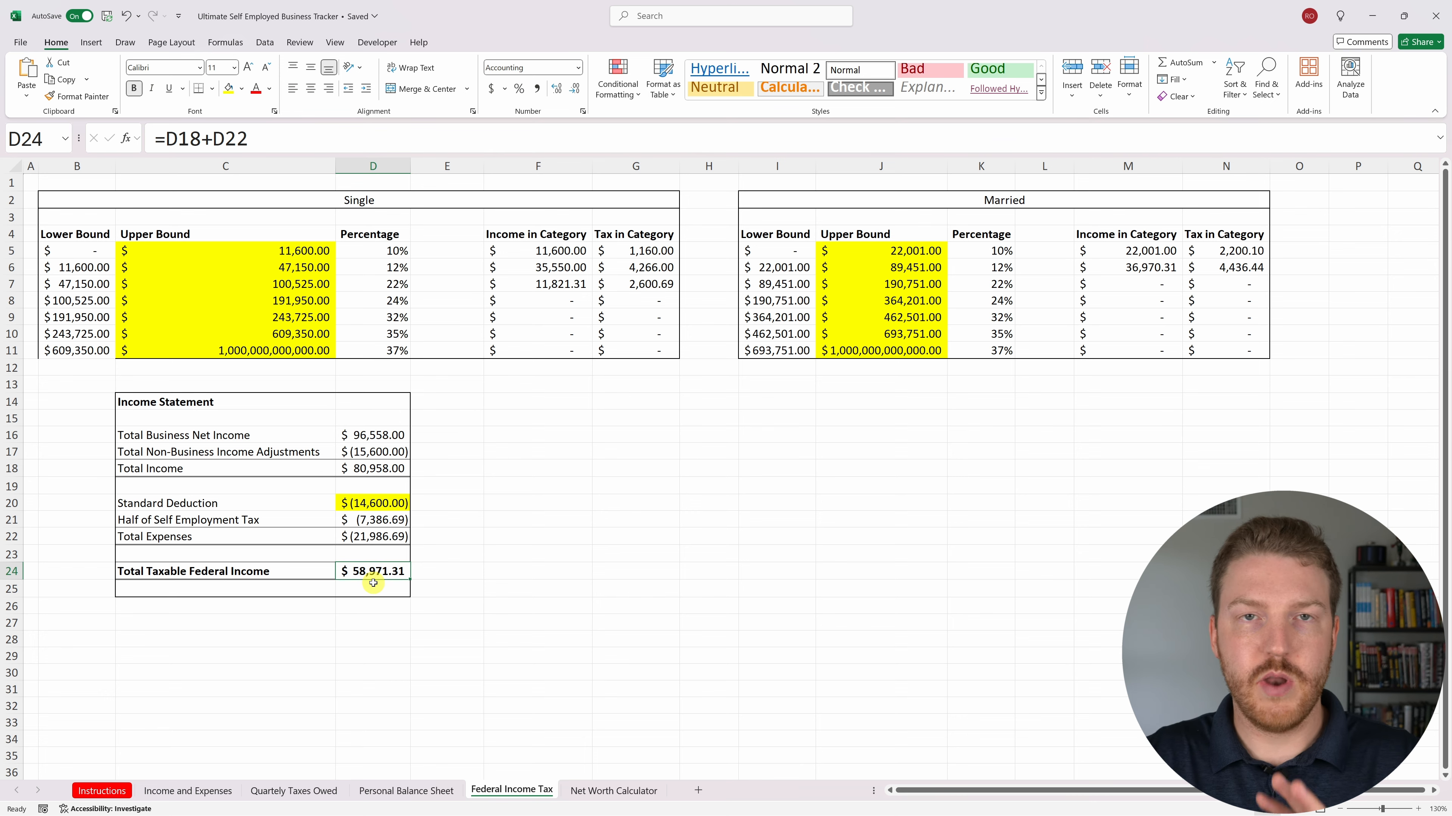
drag(376, 592, 393, 568)
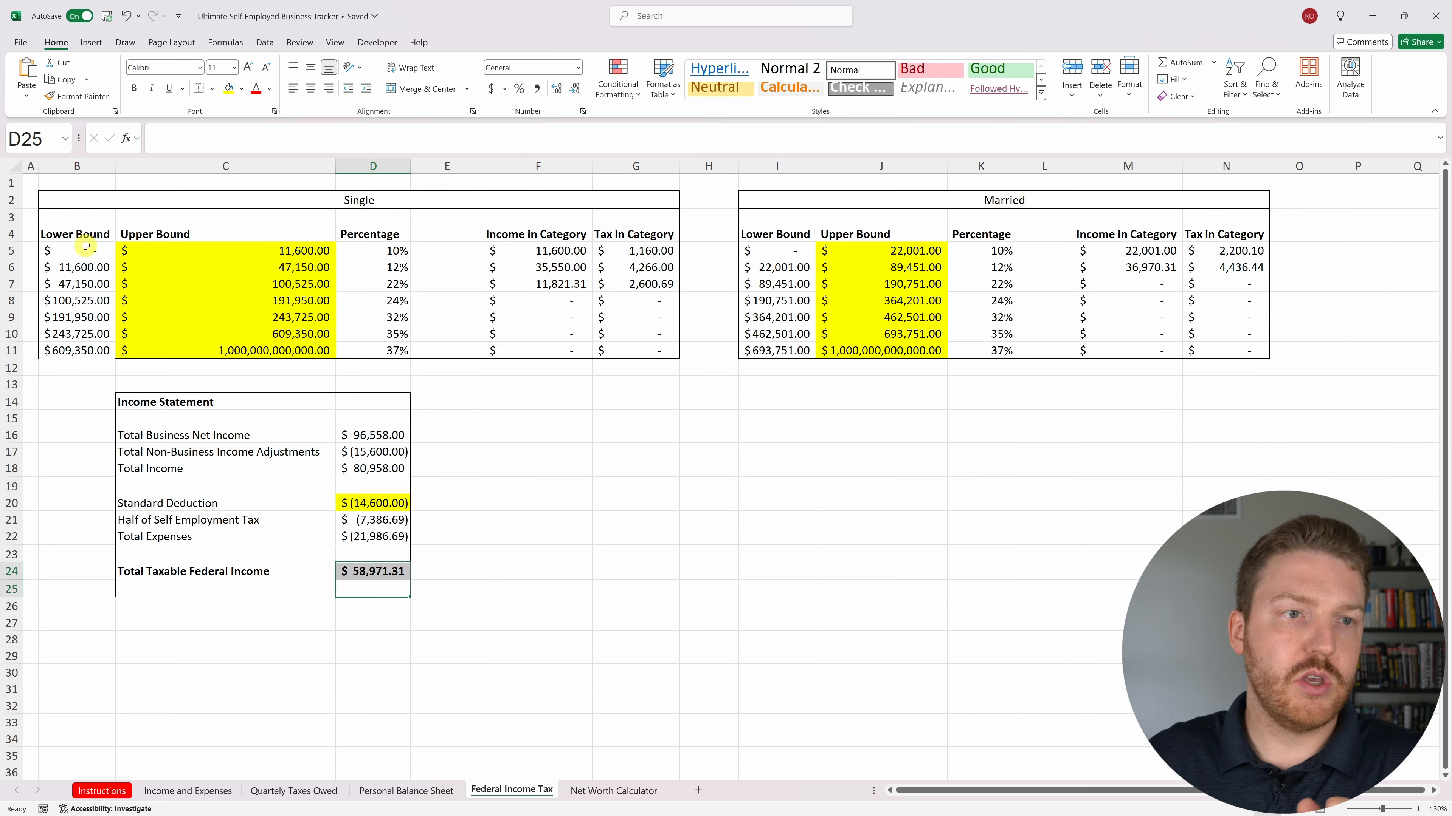
Highlight the Single tax bracket rows and examine each argument of the IF formula for the 10% bracket's Income in Category in F5.
drag(86, 246, 395, 350)
click(529, 255)
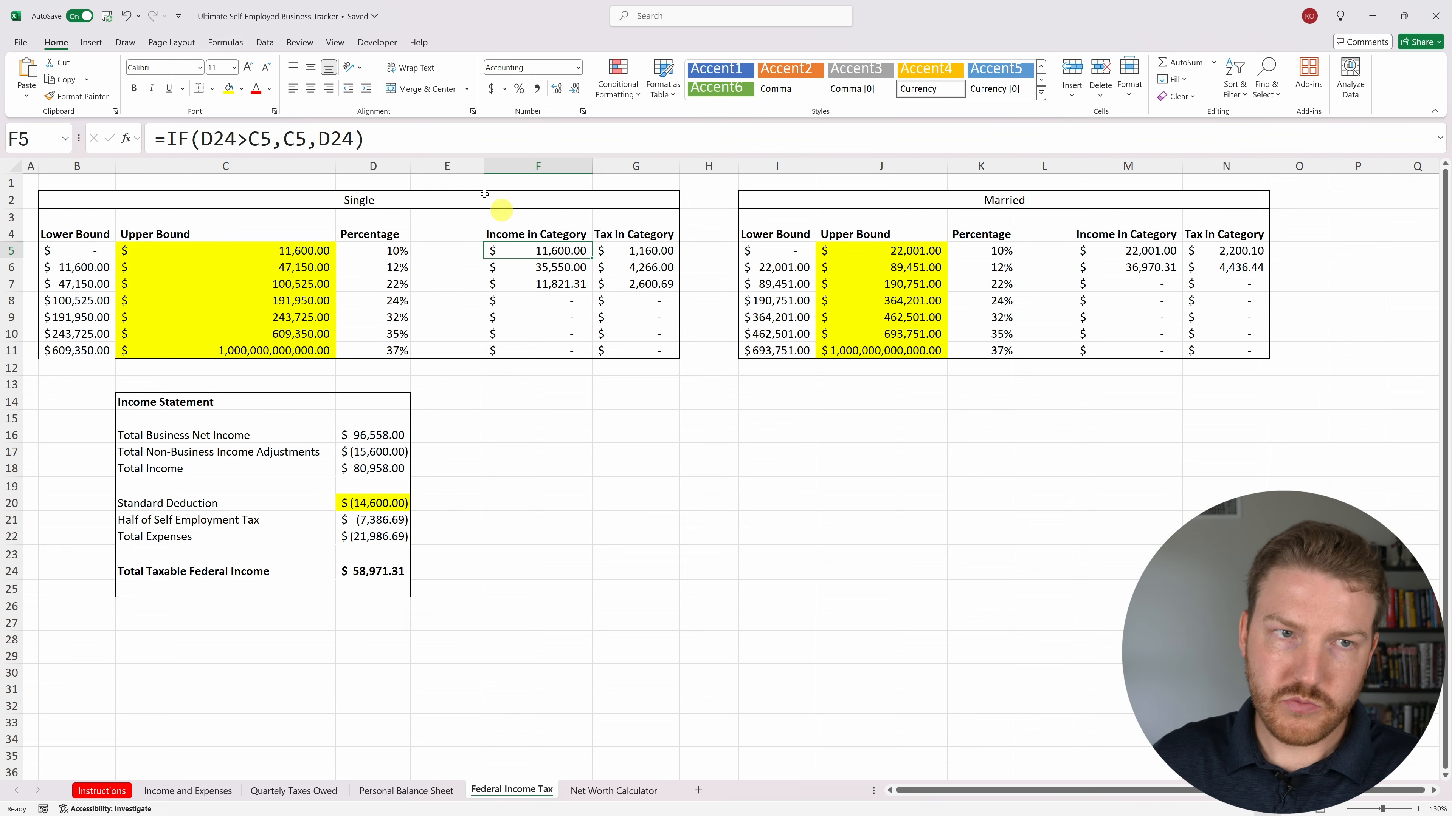
click(395, 138)
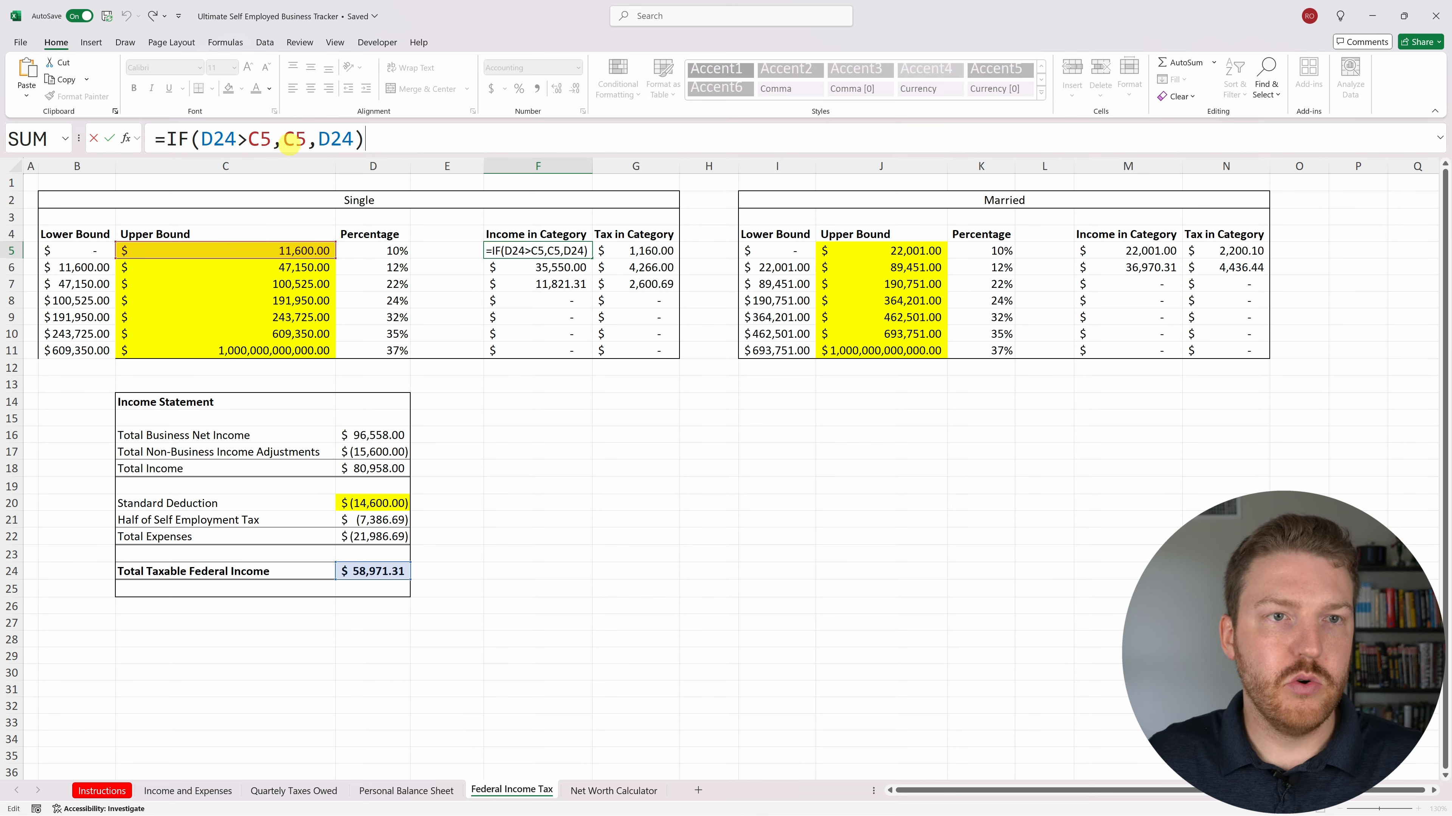
click(293, 139)
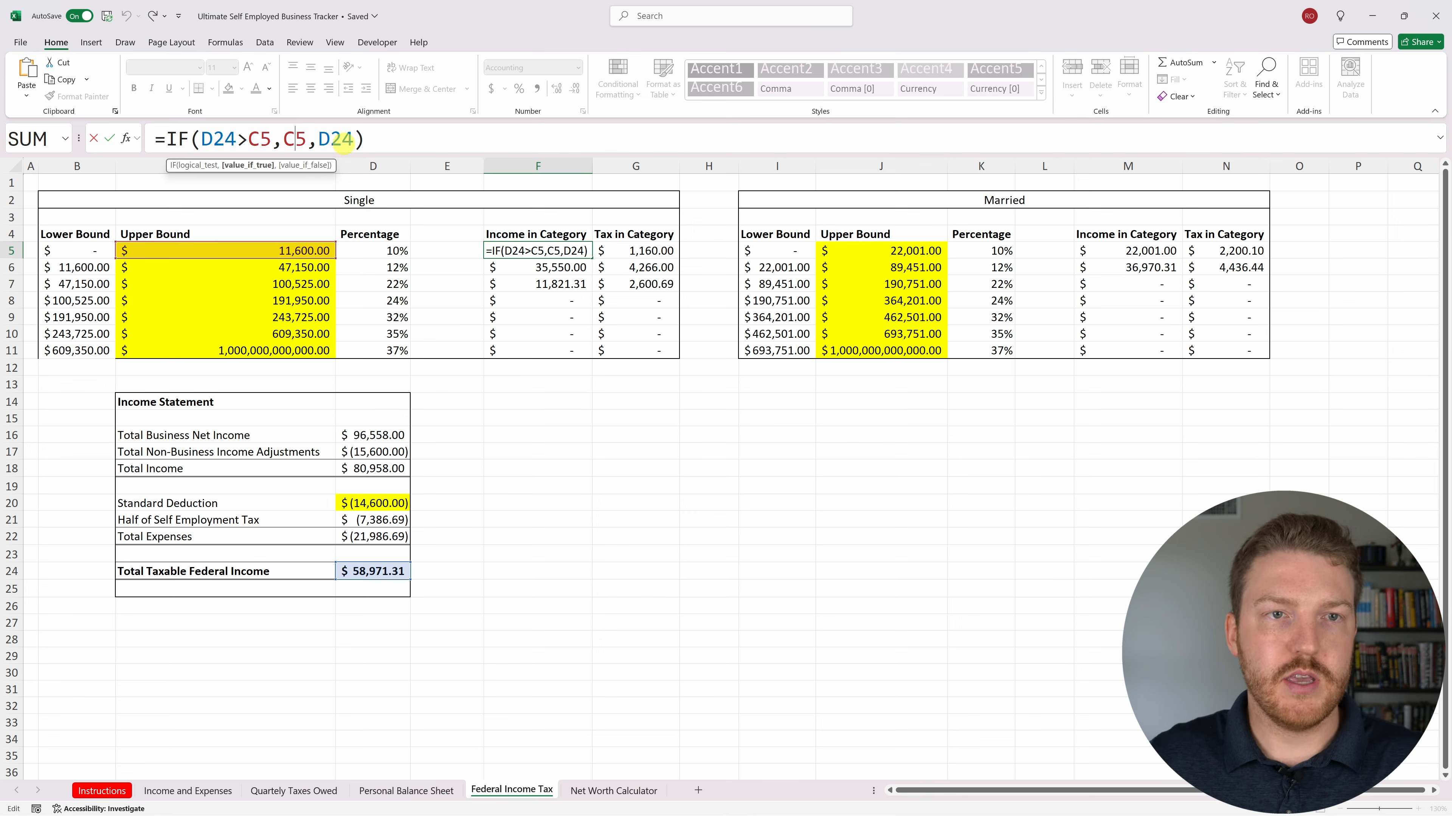
click(343, 140)
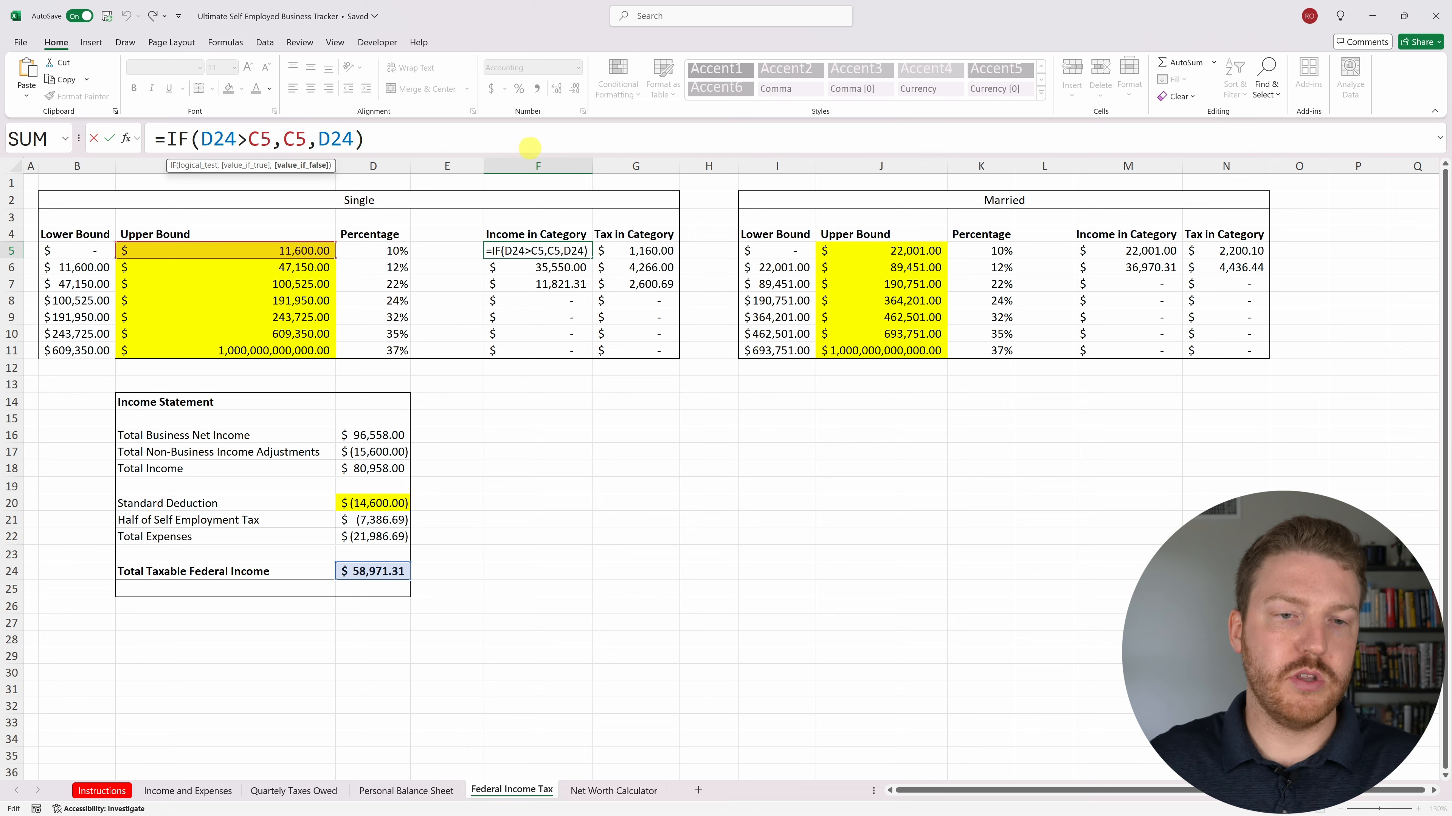
click(294, 139)
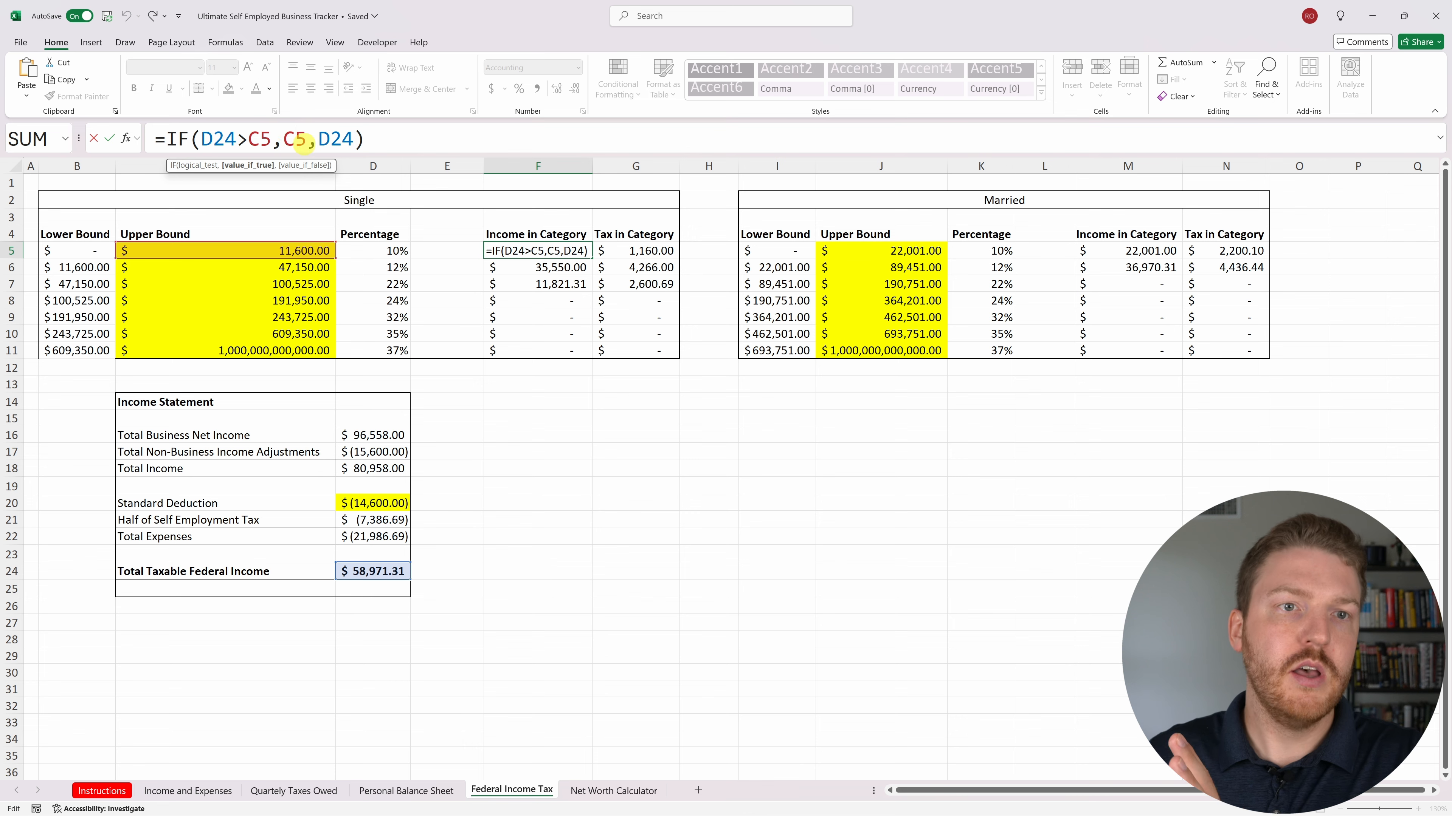
click(327, 139)
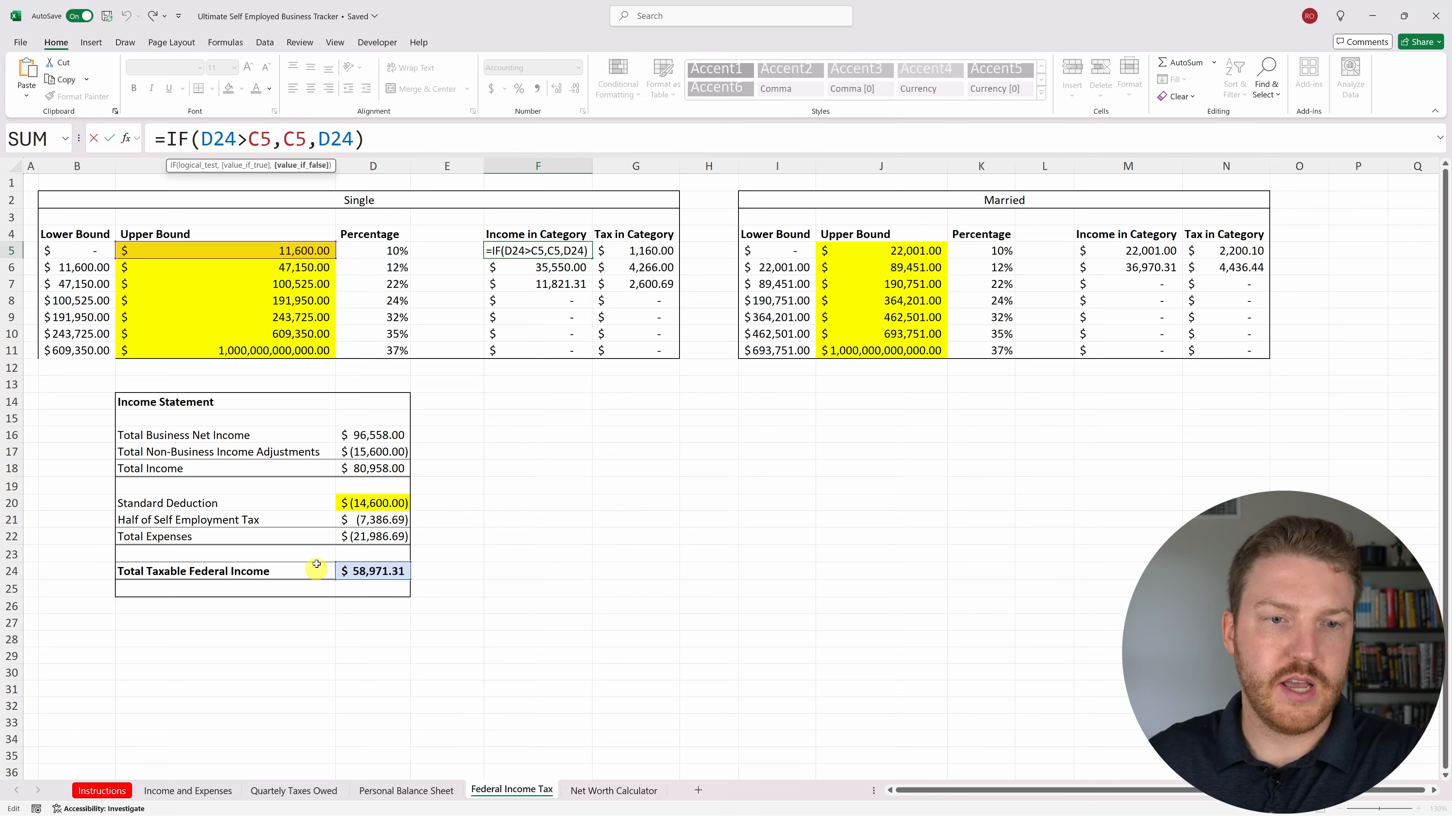
key(Return)
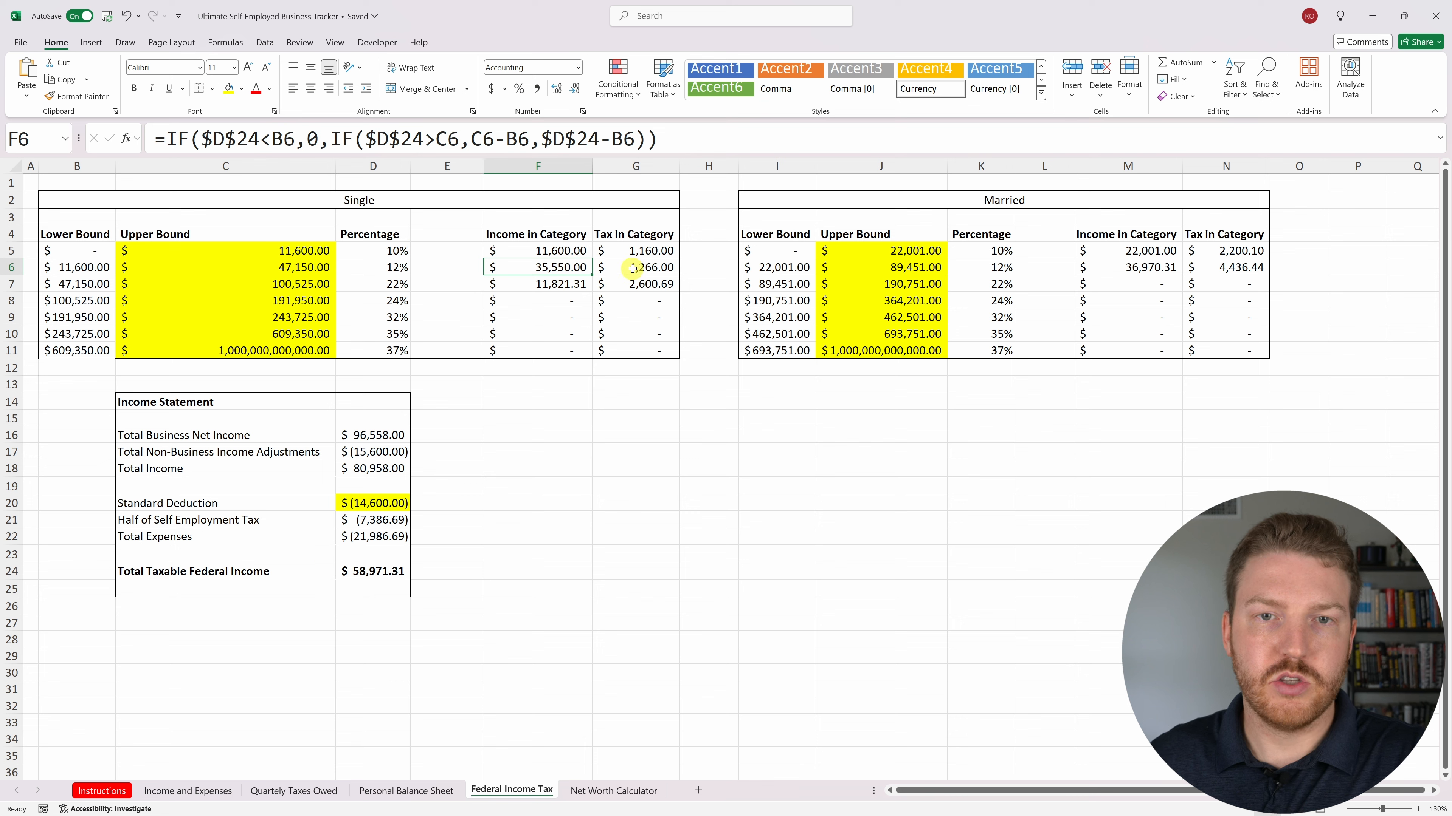
Compare the 10% bracket's Income in Category in F5 with the Total Taxable Federal Income in D24.
click(561, 253)
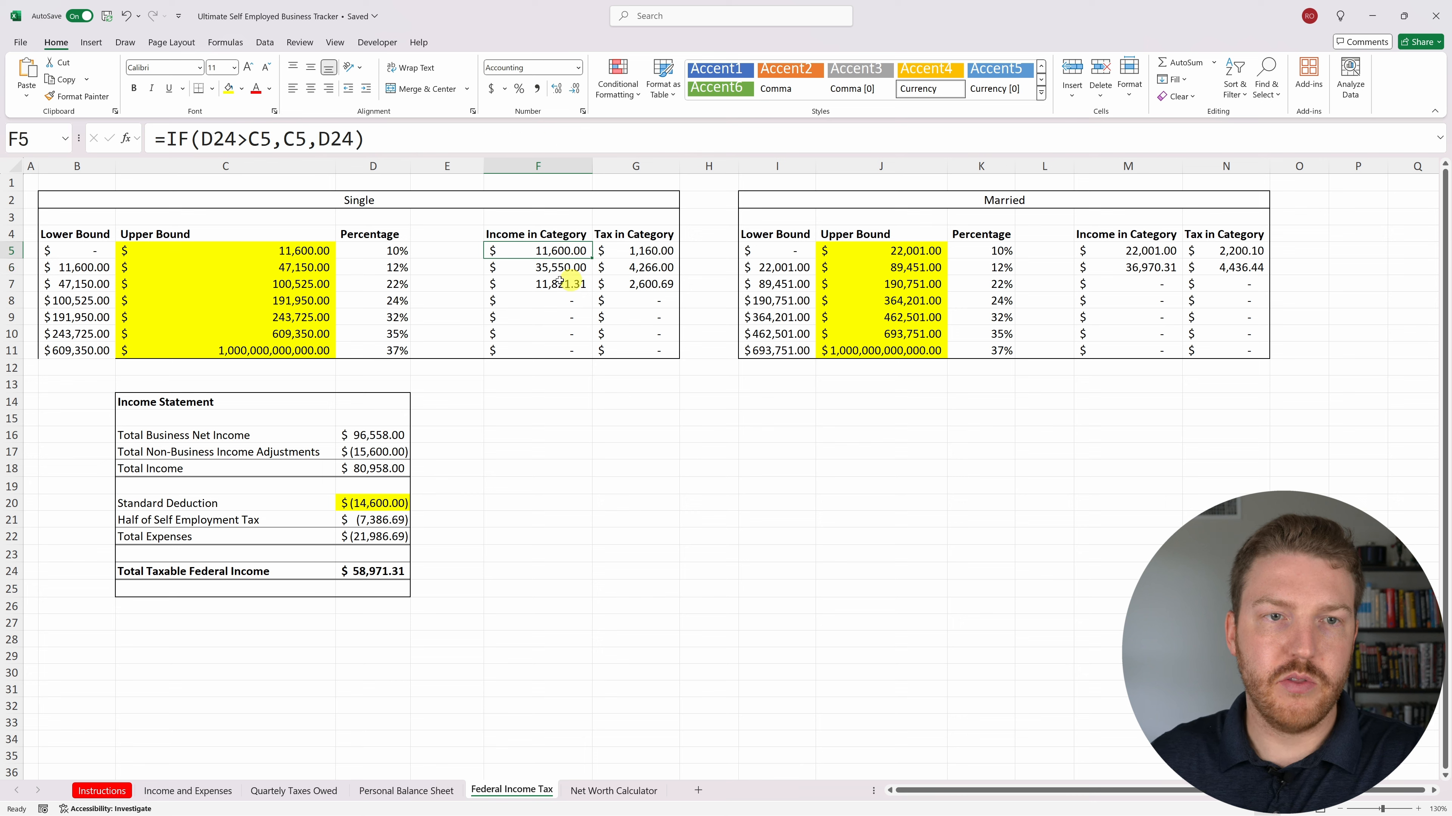
click(366, 569)
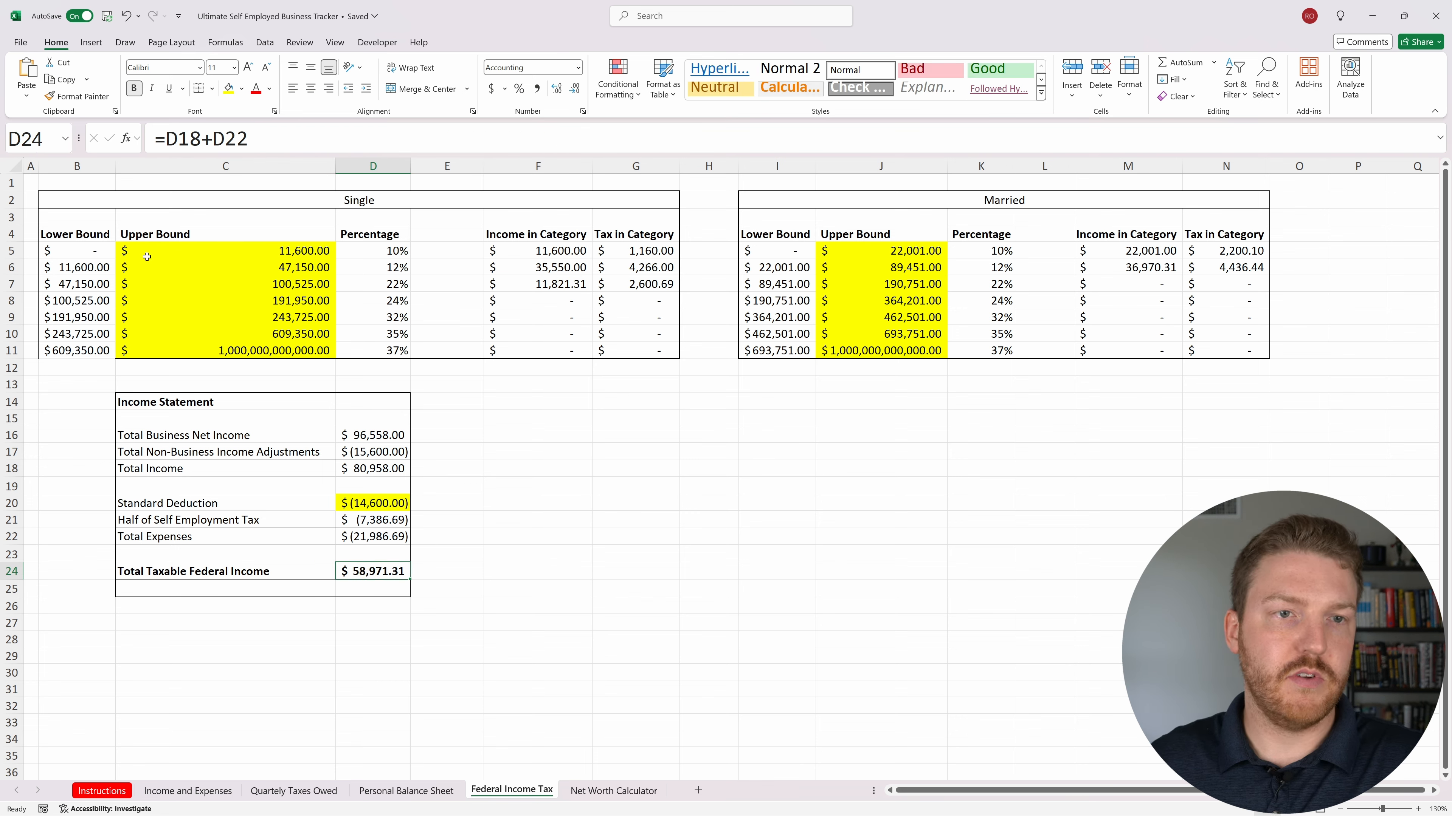
click(553, 252)
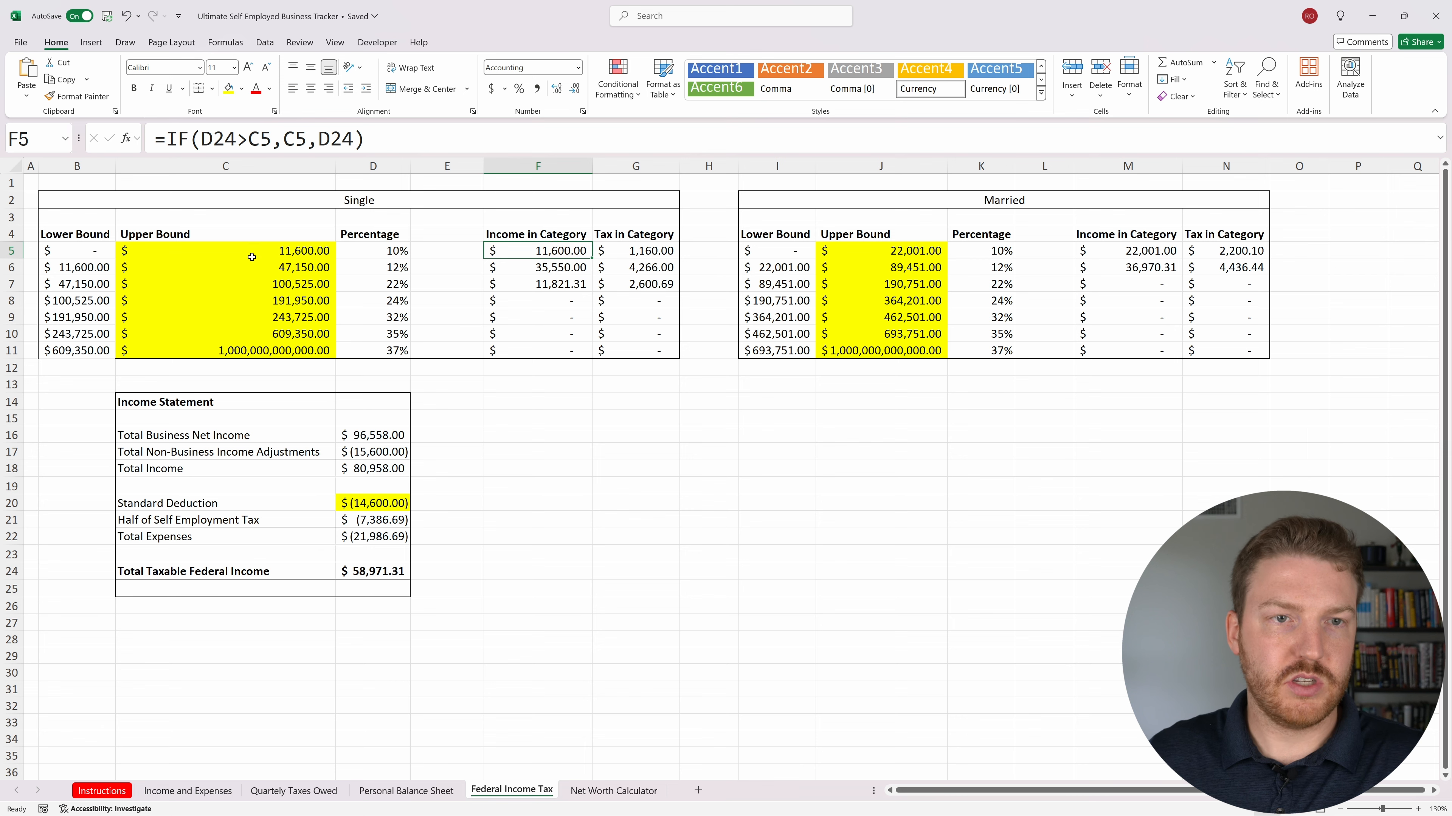
Highlight the Single 10% bracket's bounds and rate, and examine its Tax in Category formula in G5.
drag(93, 247, 363, 248)
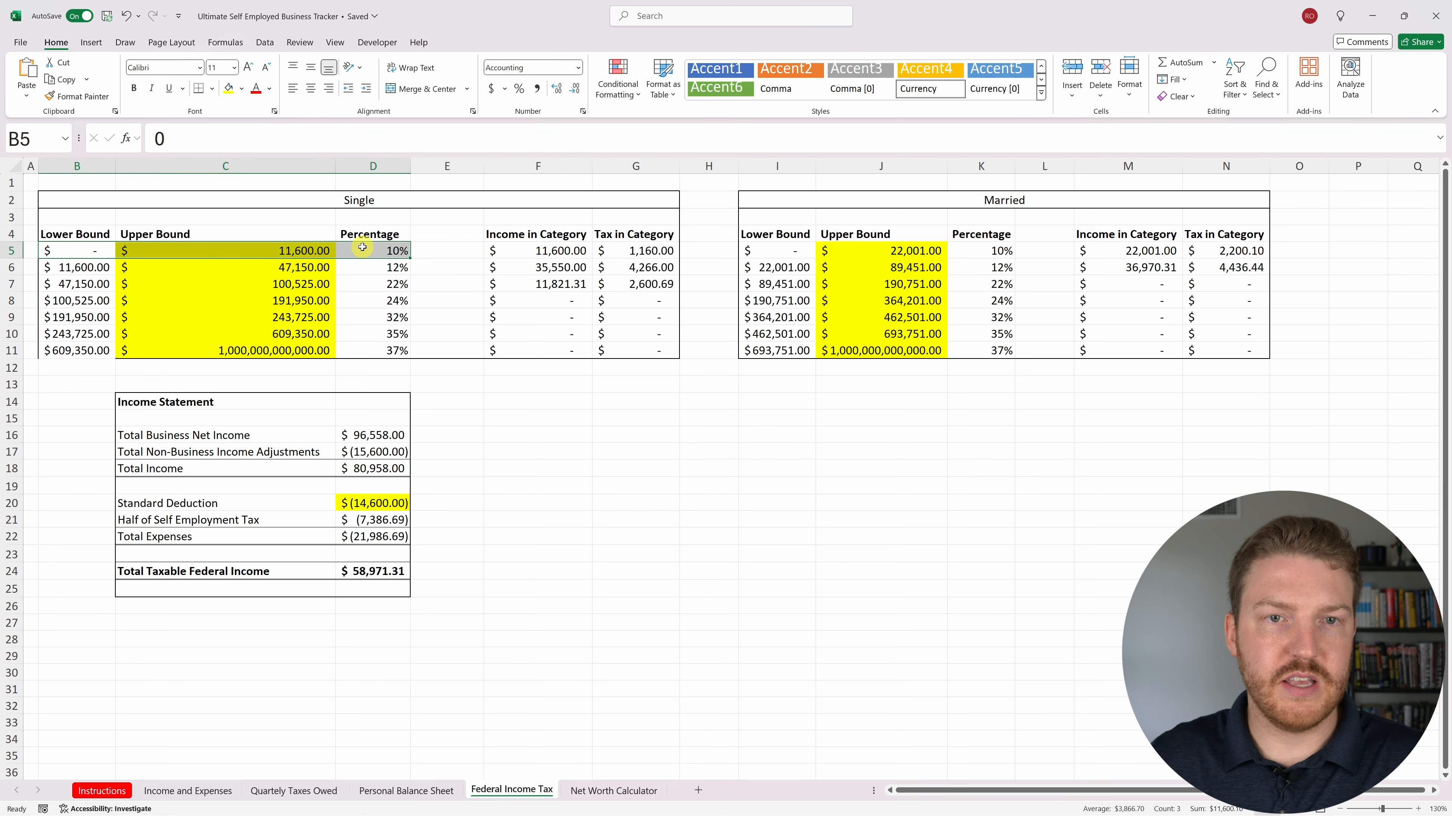
click(631, 244)
click(301, 137)
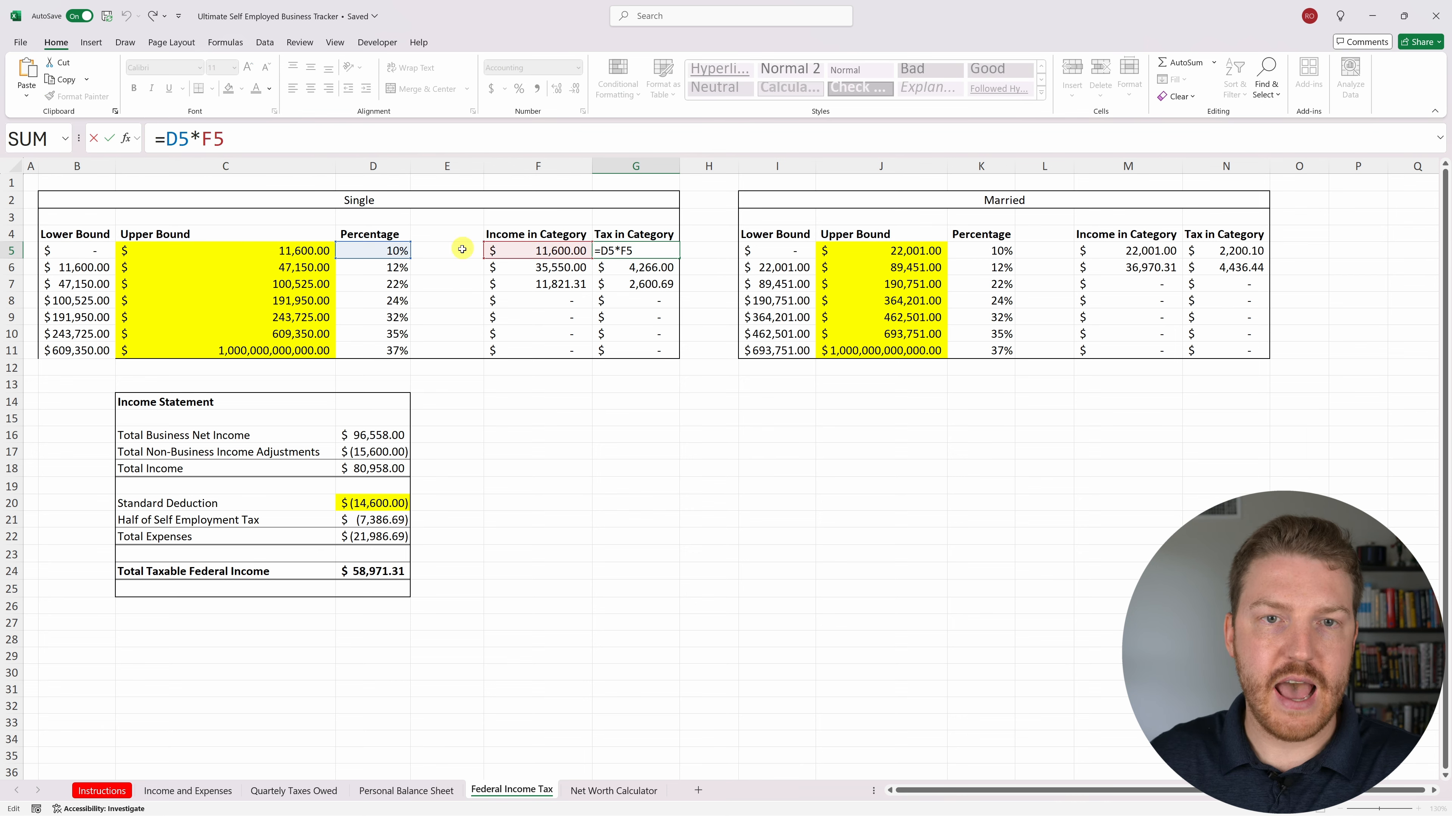
key(Return)
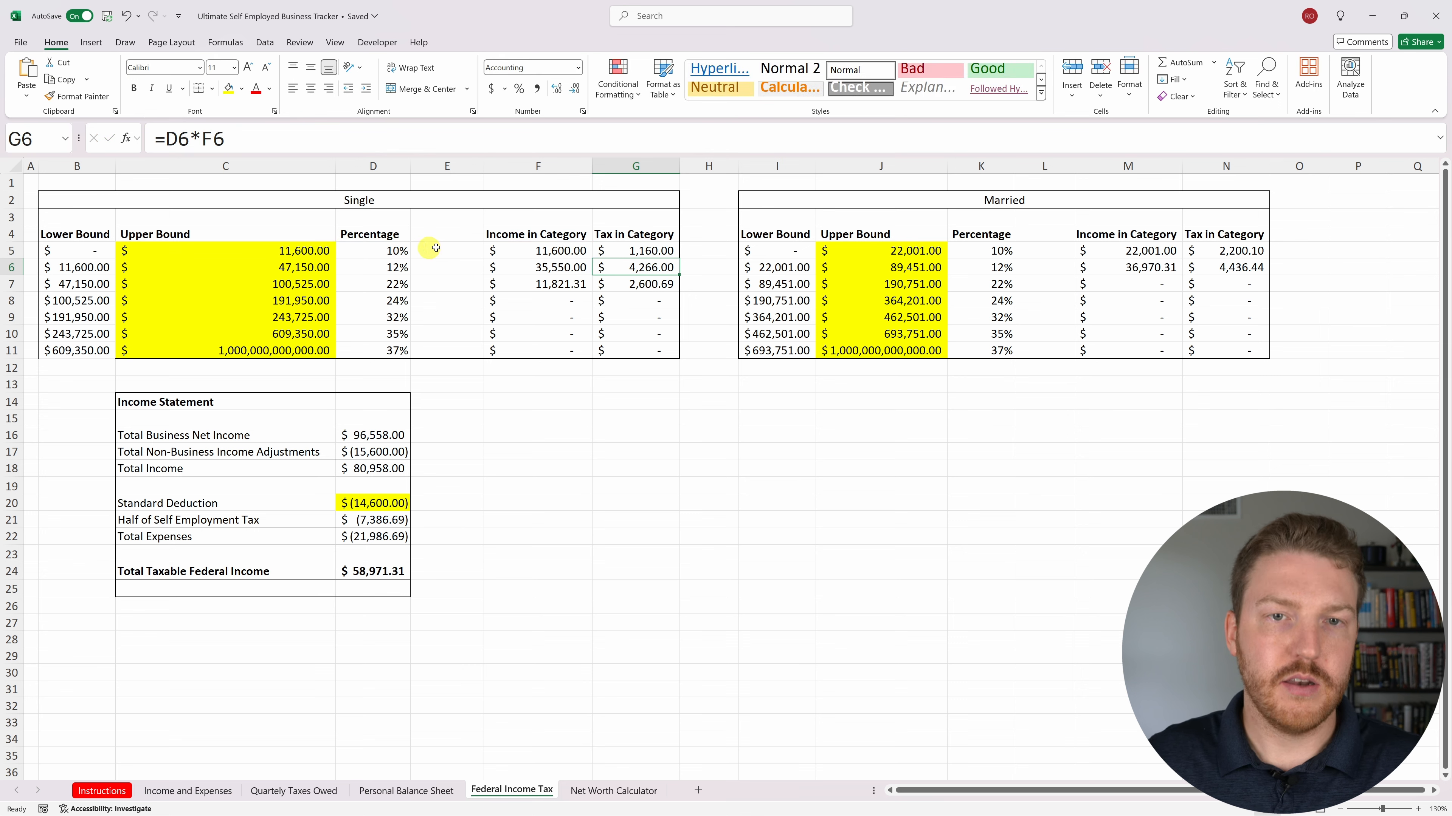
Examine the 12% bracket's Income in Category formula in F6, comparing the lower bound in B6 with the Total Taxable Federal Income in D24.
key(Left)
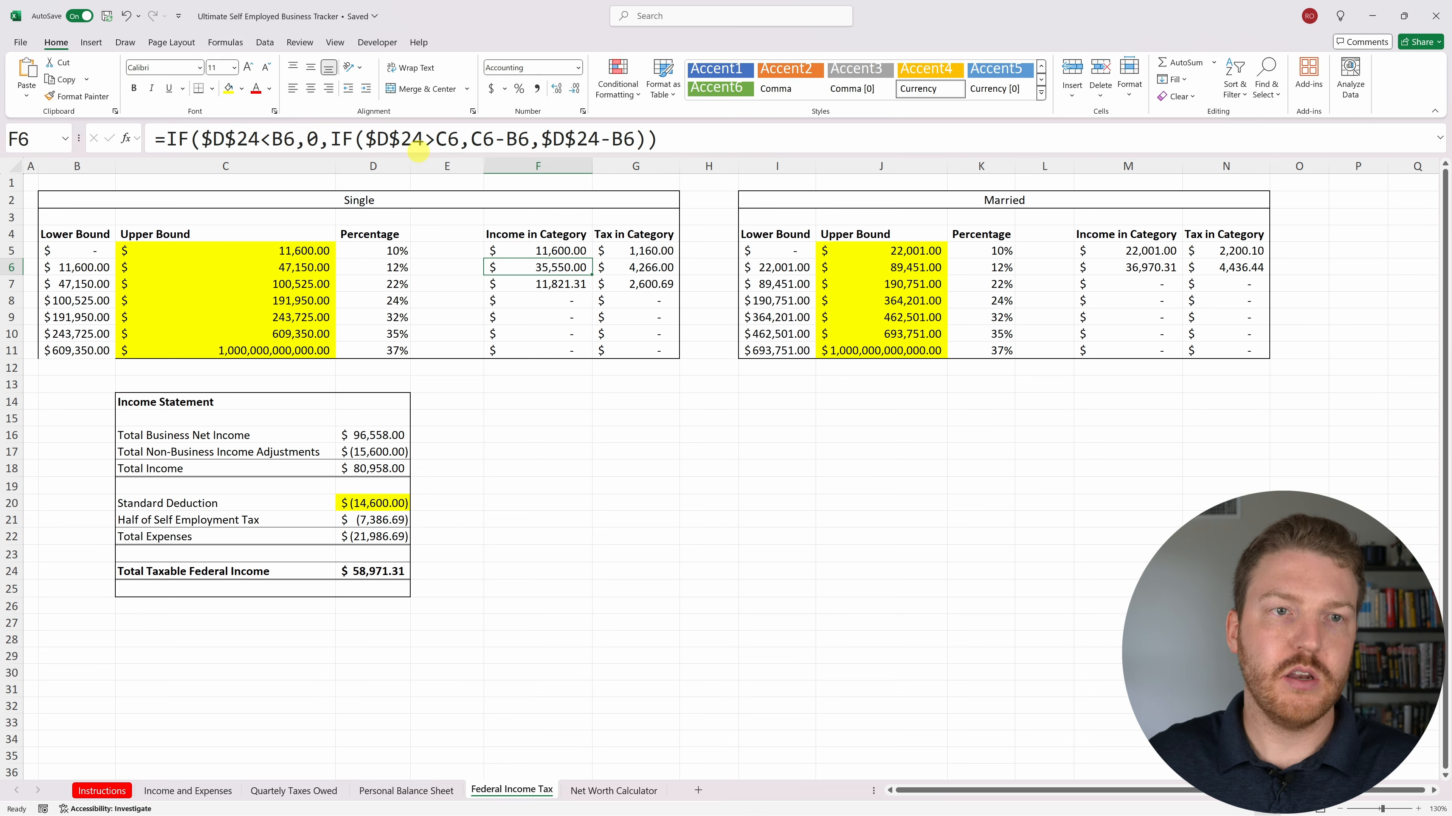
click(676, 134)
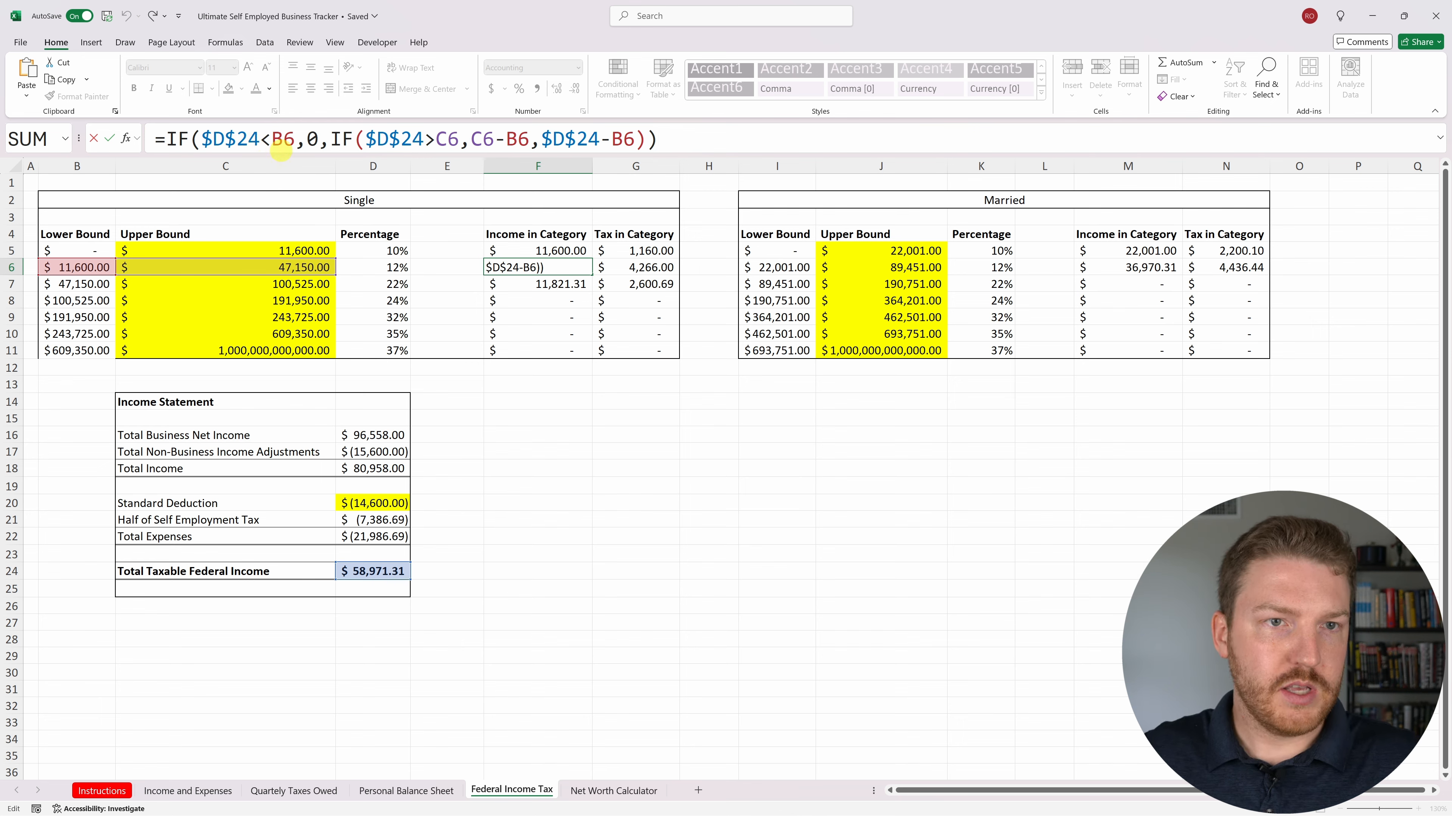
click(83, 272)
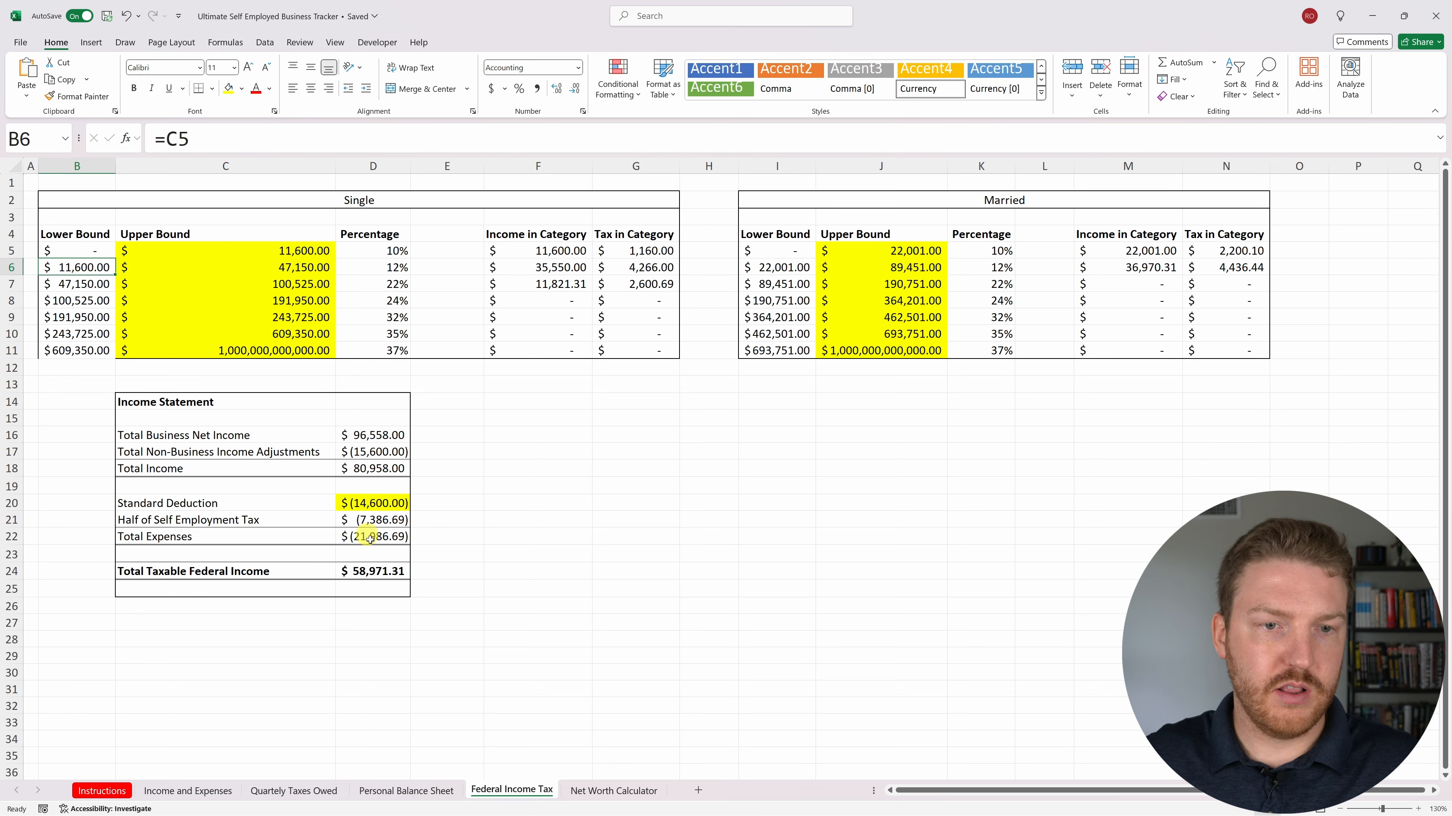
click(376, 569)
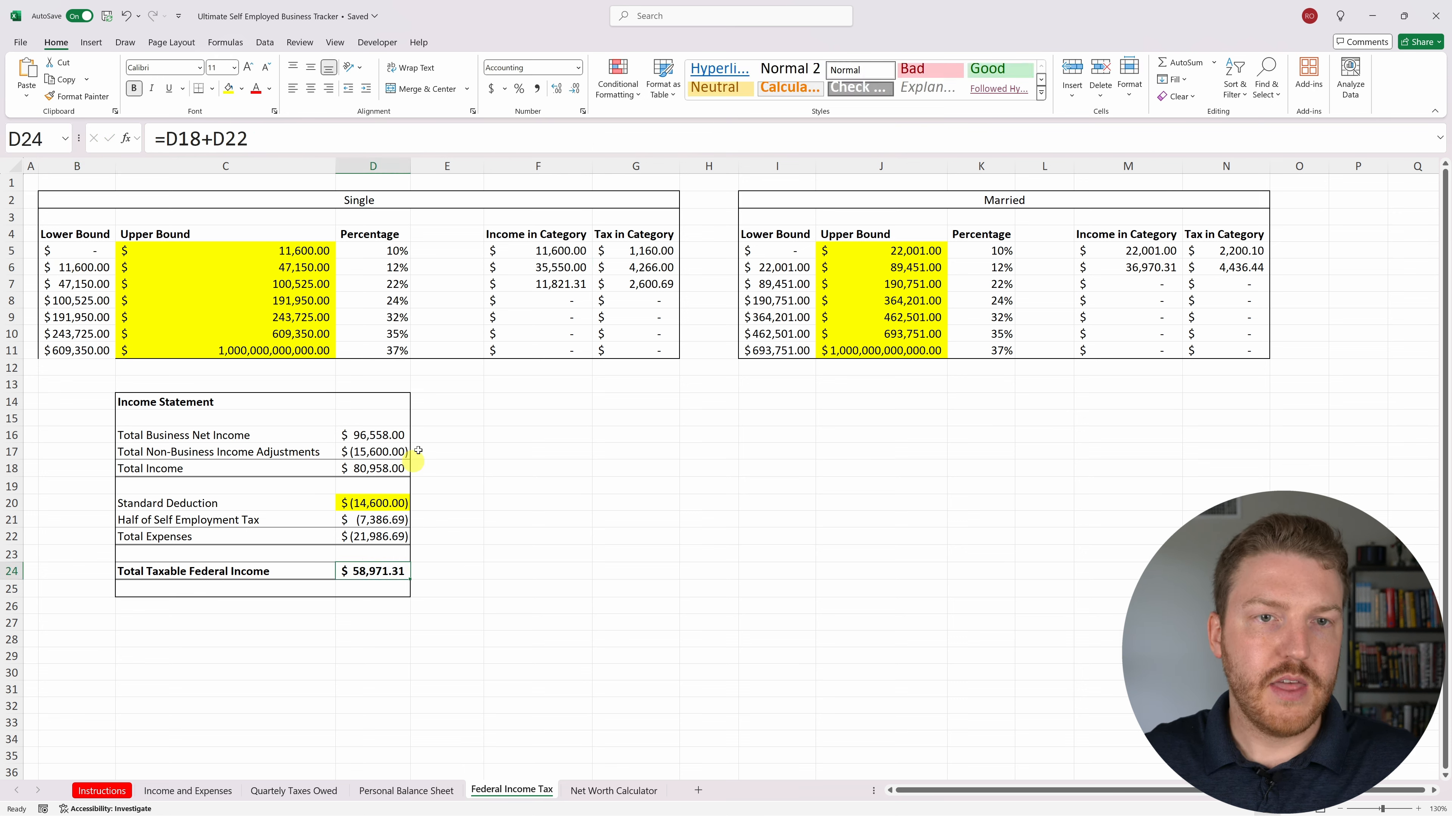
Examine F6's zero result and each argument of its nested IF, including the C6-B6 and $D$24-B6 results, leaving the formula as is.
click(546, 272)
double_click(546, 269)
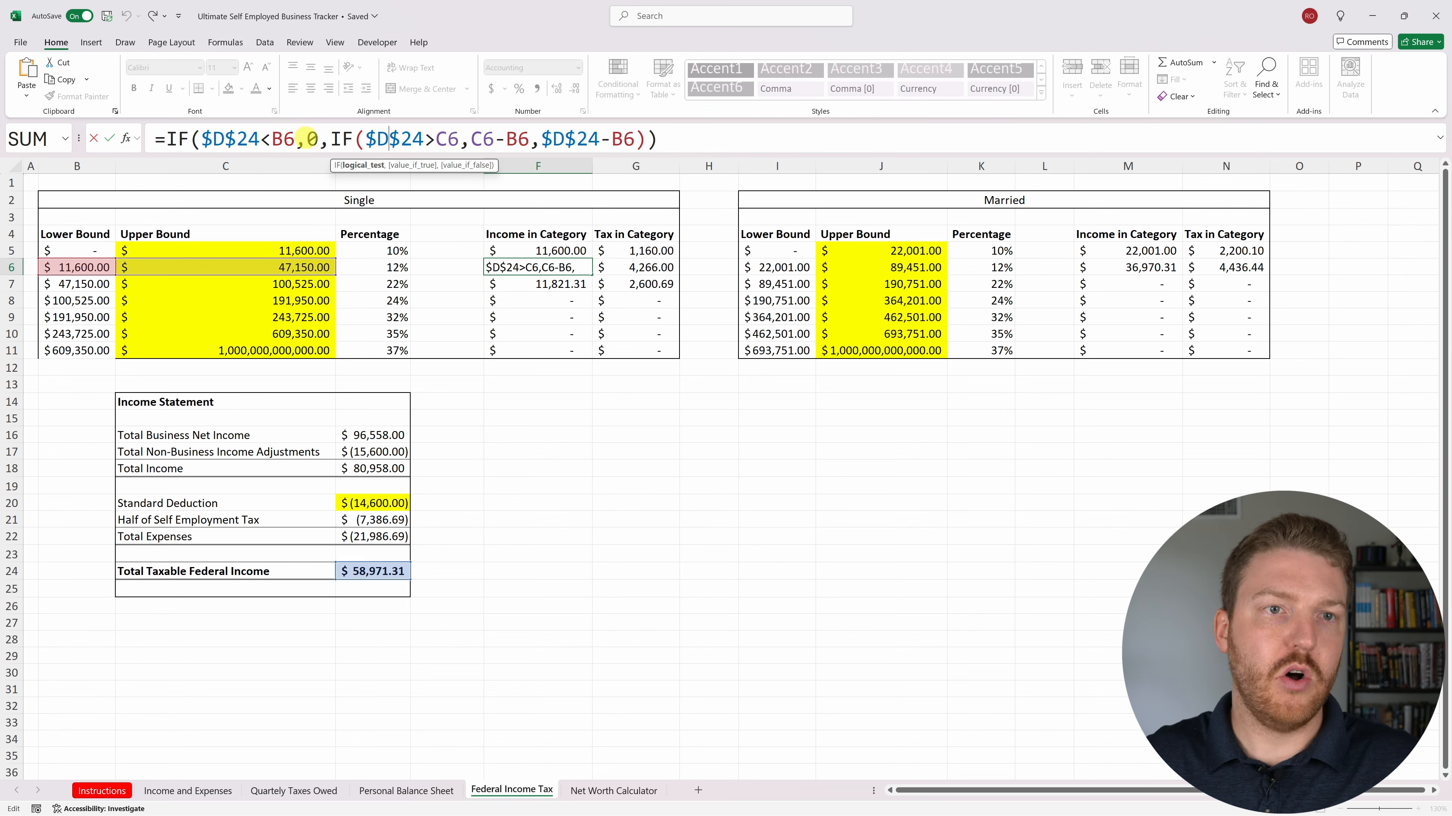
click(313, 139)
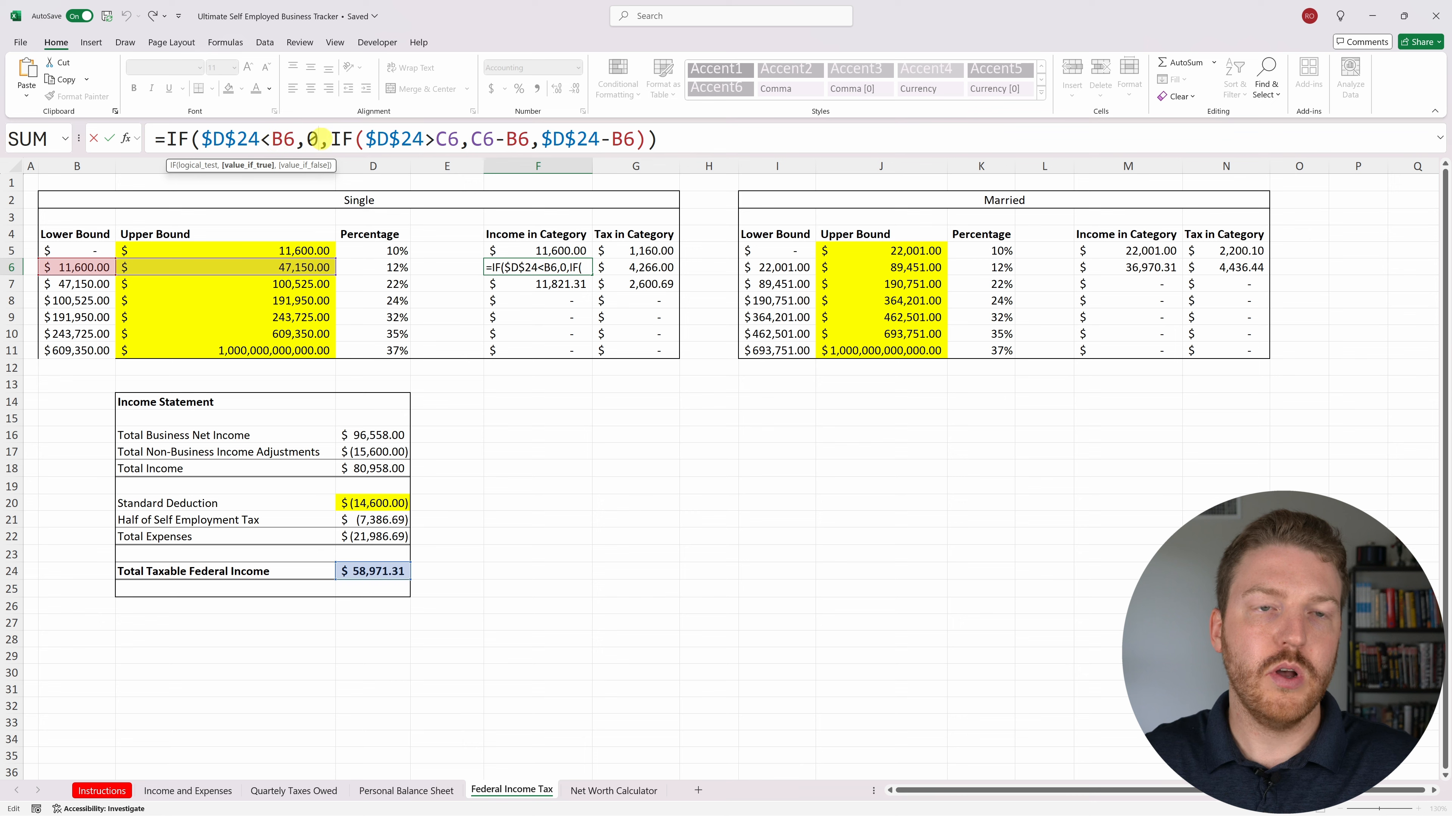
click(365, 139)
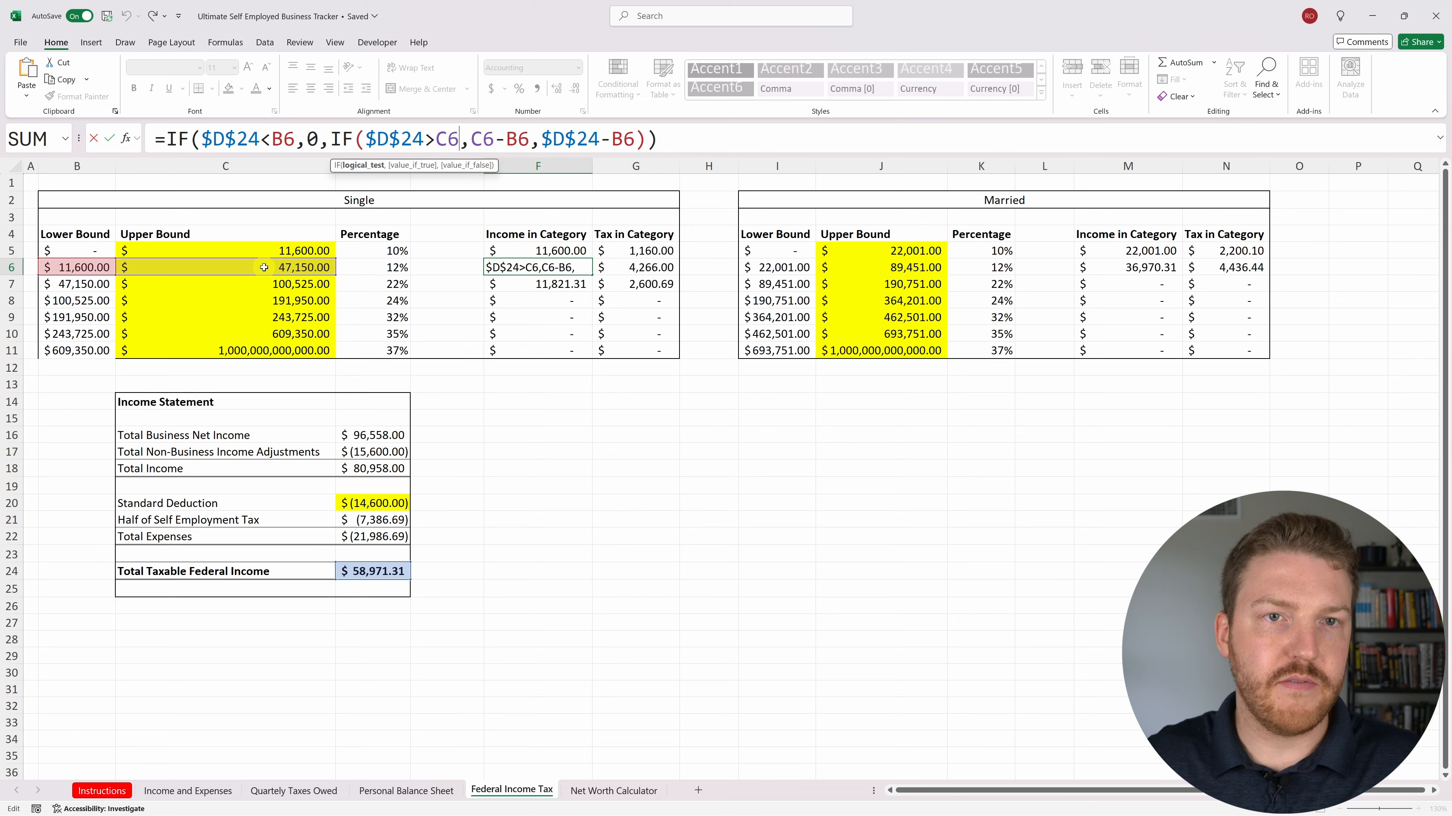
drag(471, 138, 529, 139)
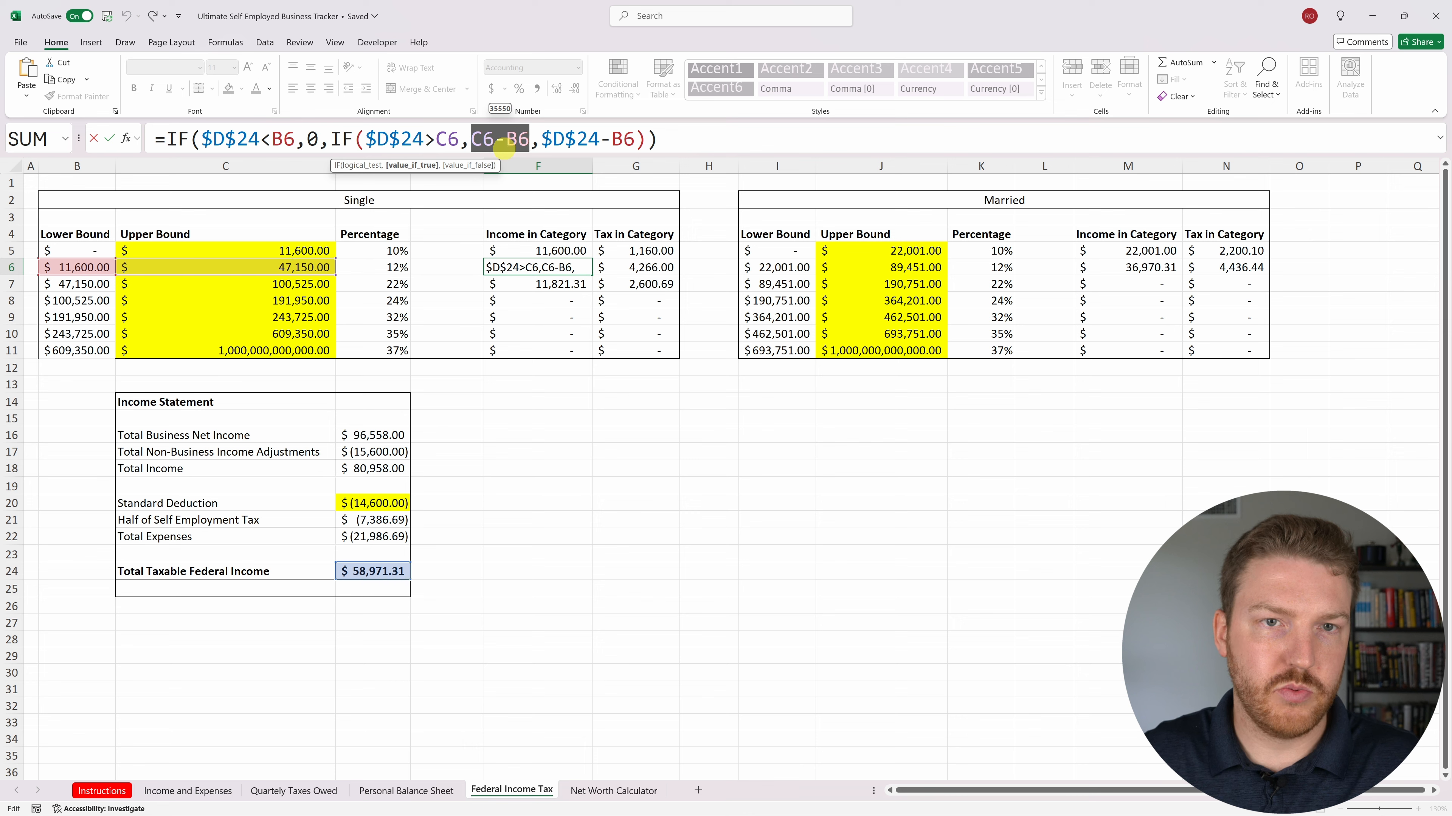
click(493, 141)
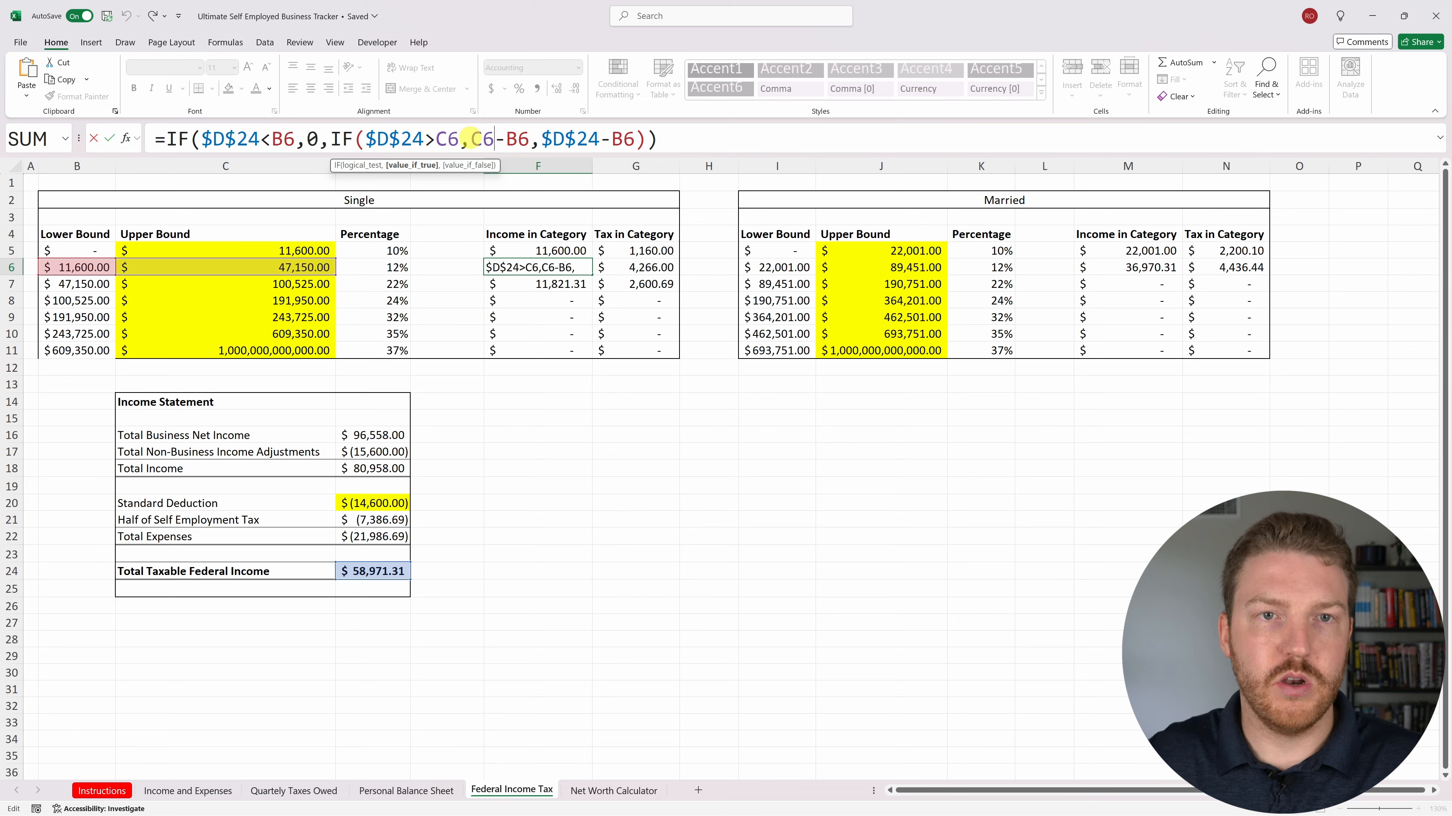
drag(472, 140, 514, 140)
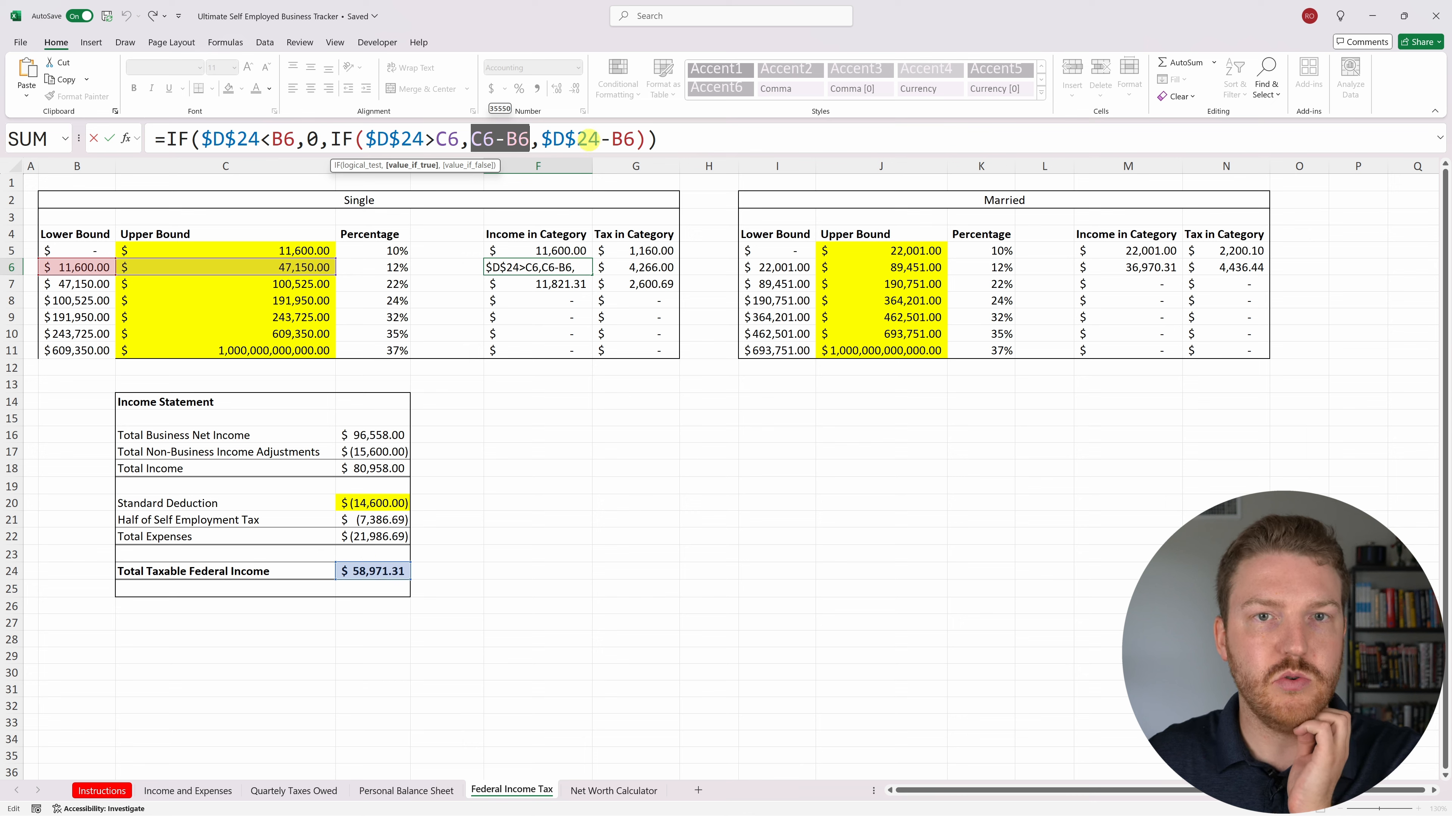
click(587, 139)
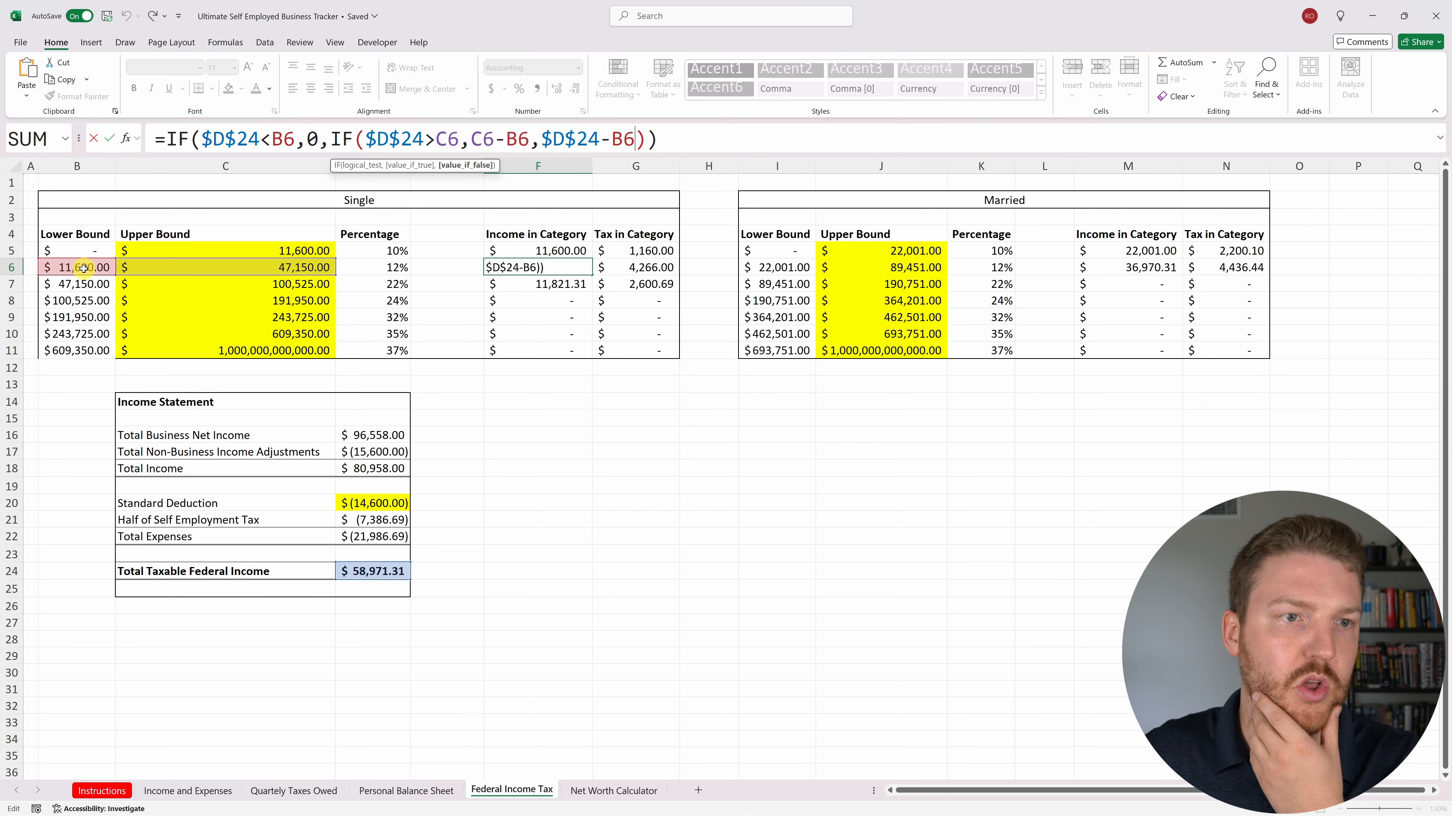
key(Return)
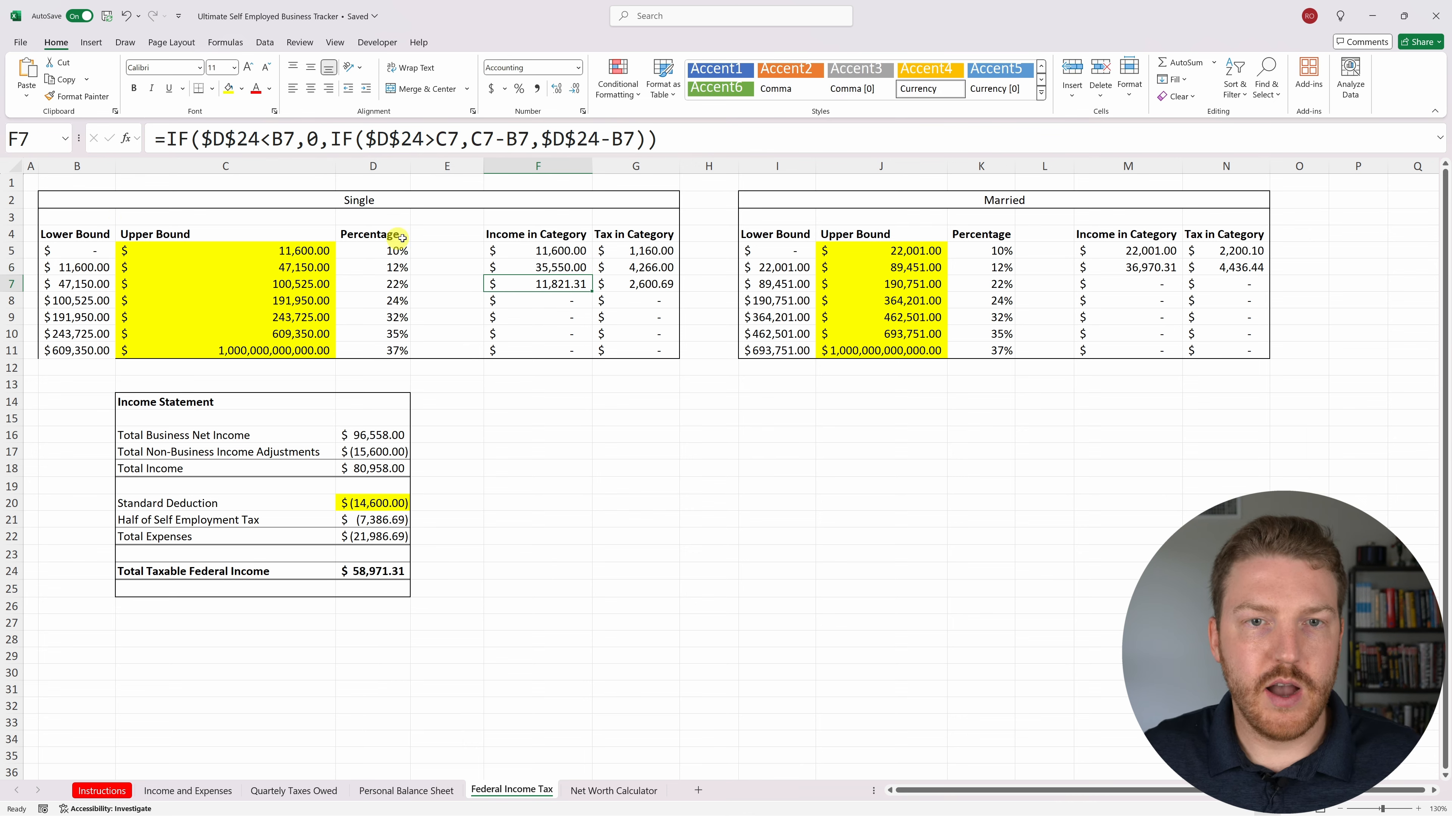
Examine the Income in Category and Tax in Category formulas of the Single table's 12% bracket and the cells they reference.
click(569, 268)
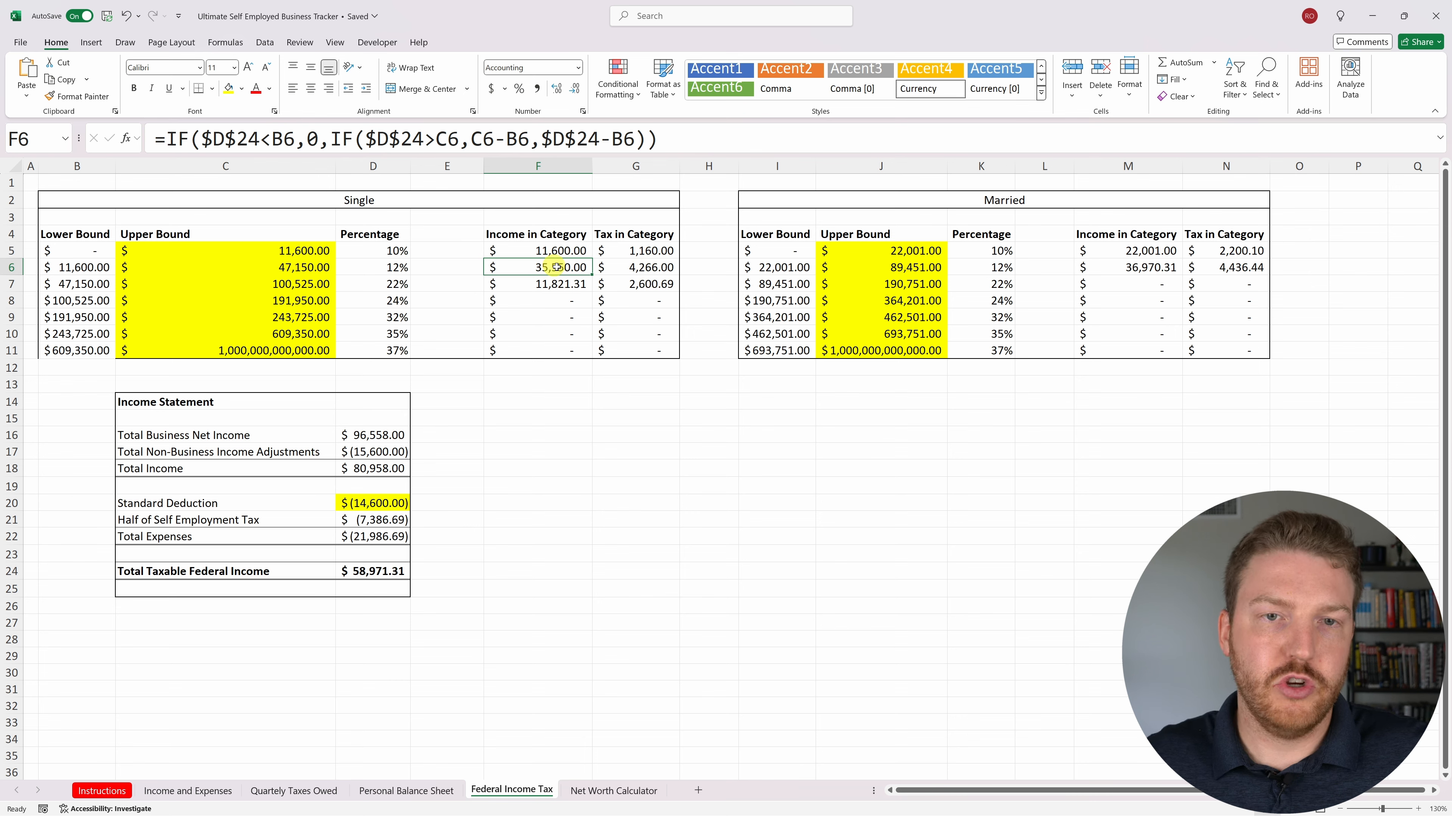
click(635, 271)
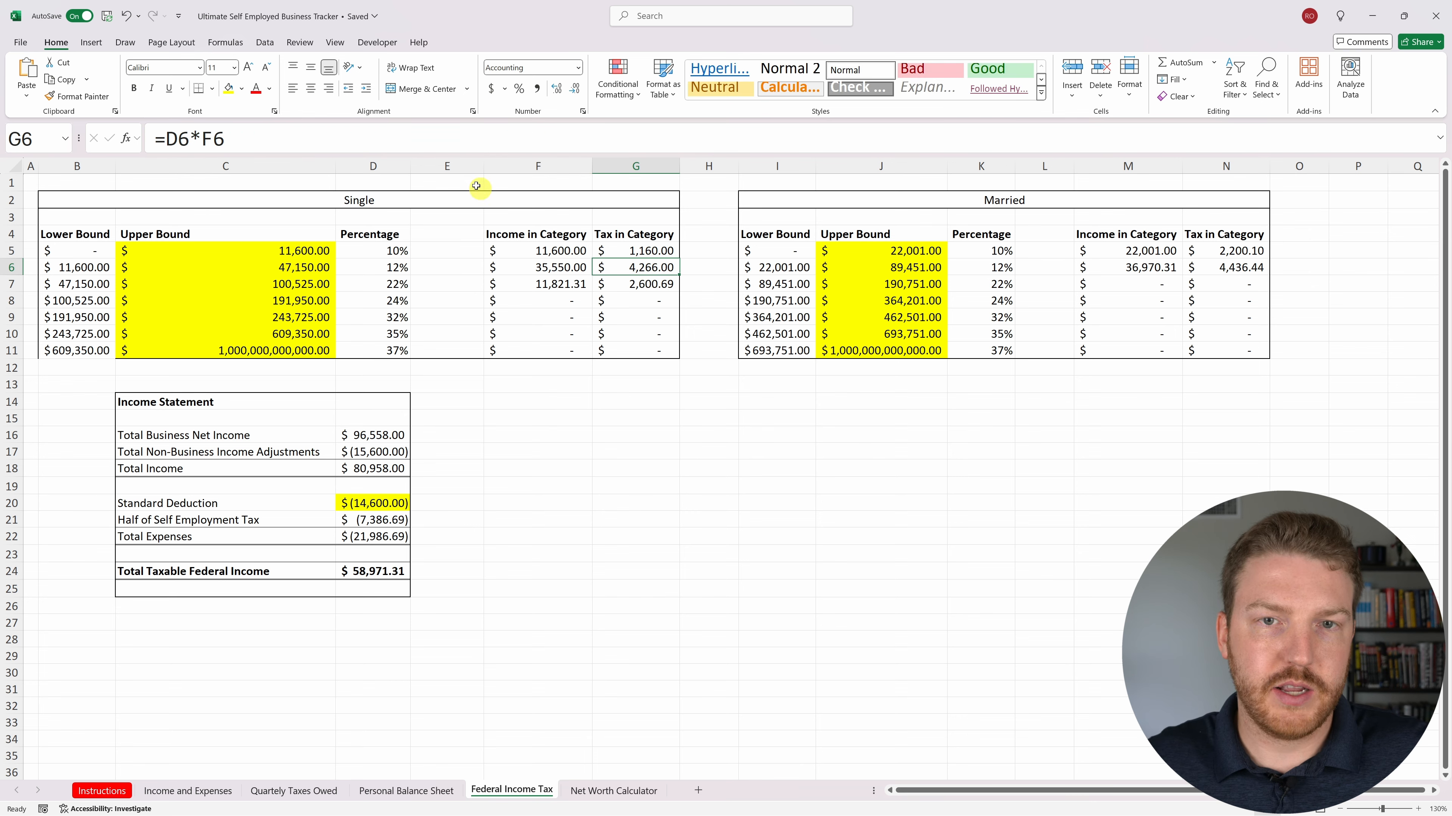
click(288, 139)
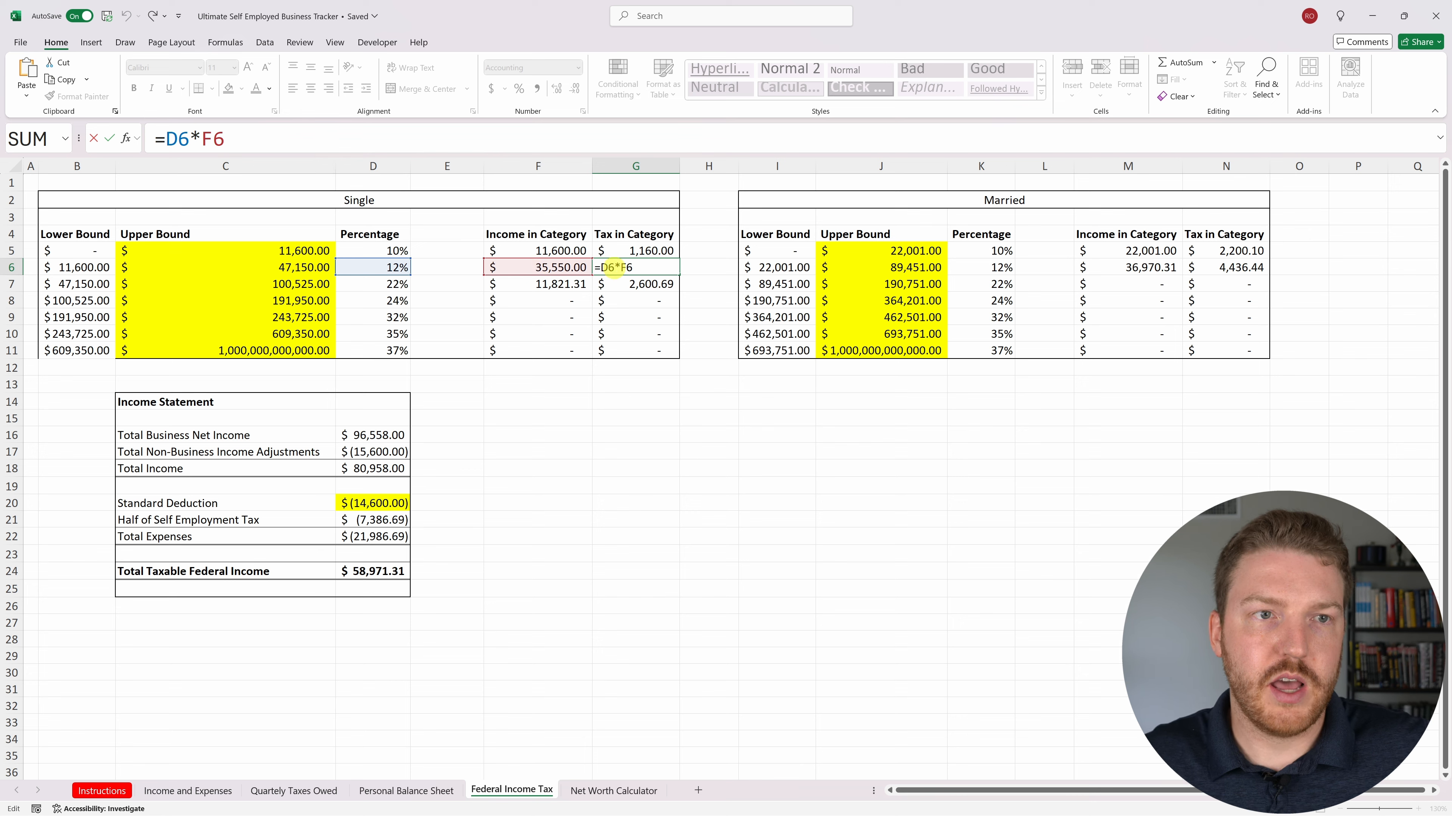
key(Return)
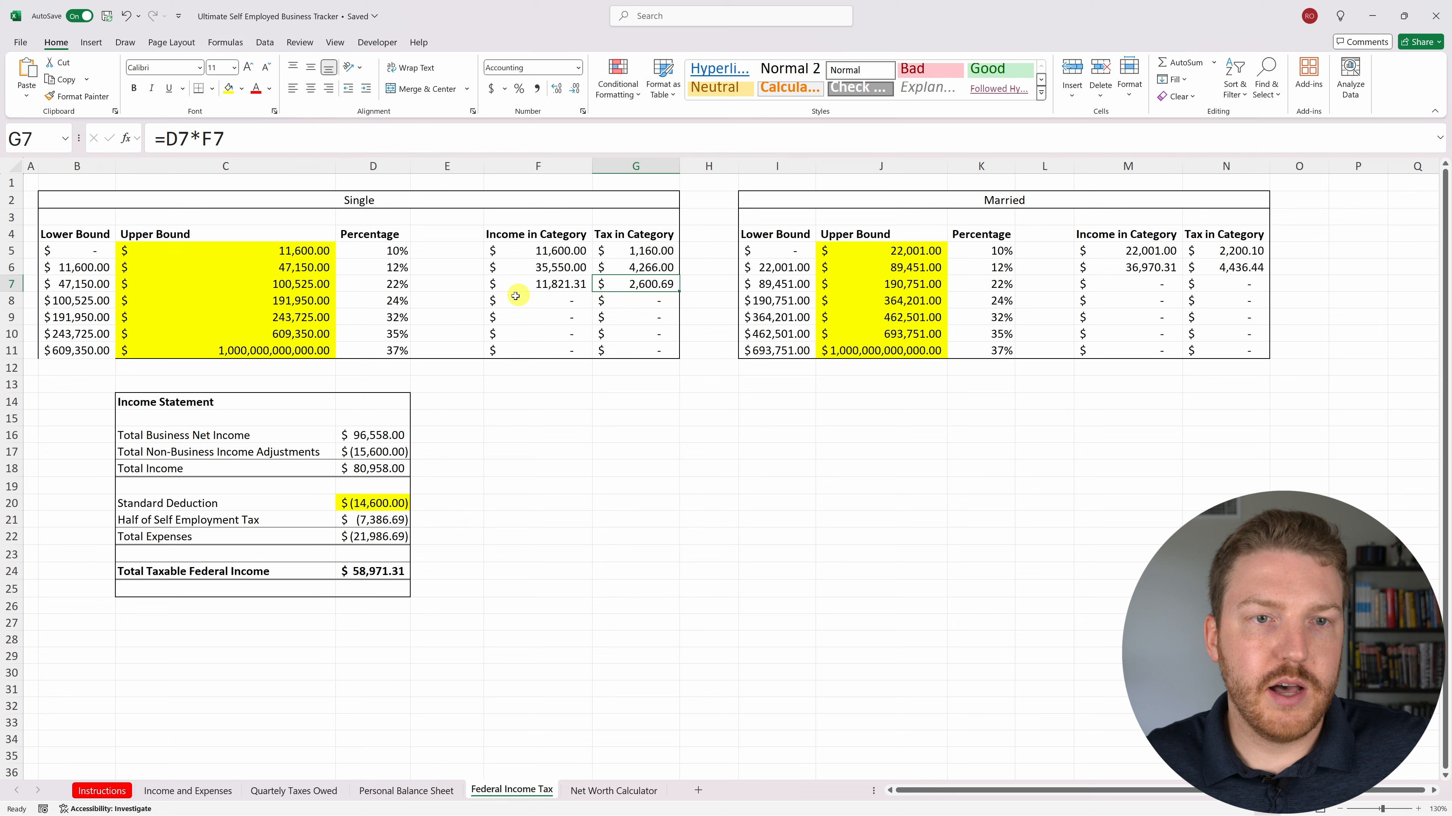
Fill the Single table's Income in Category and Tax in Category formulas down through row 11.
click(381, 283)
drag(548, 264, 680, 354)
click(592, 296)
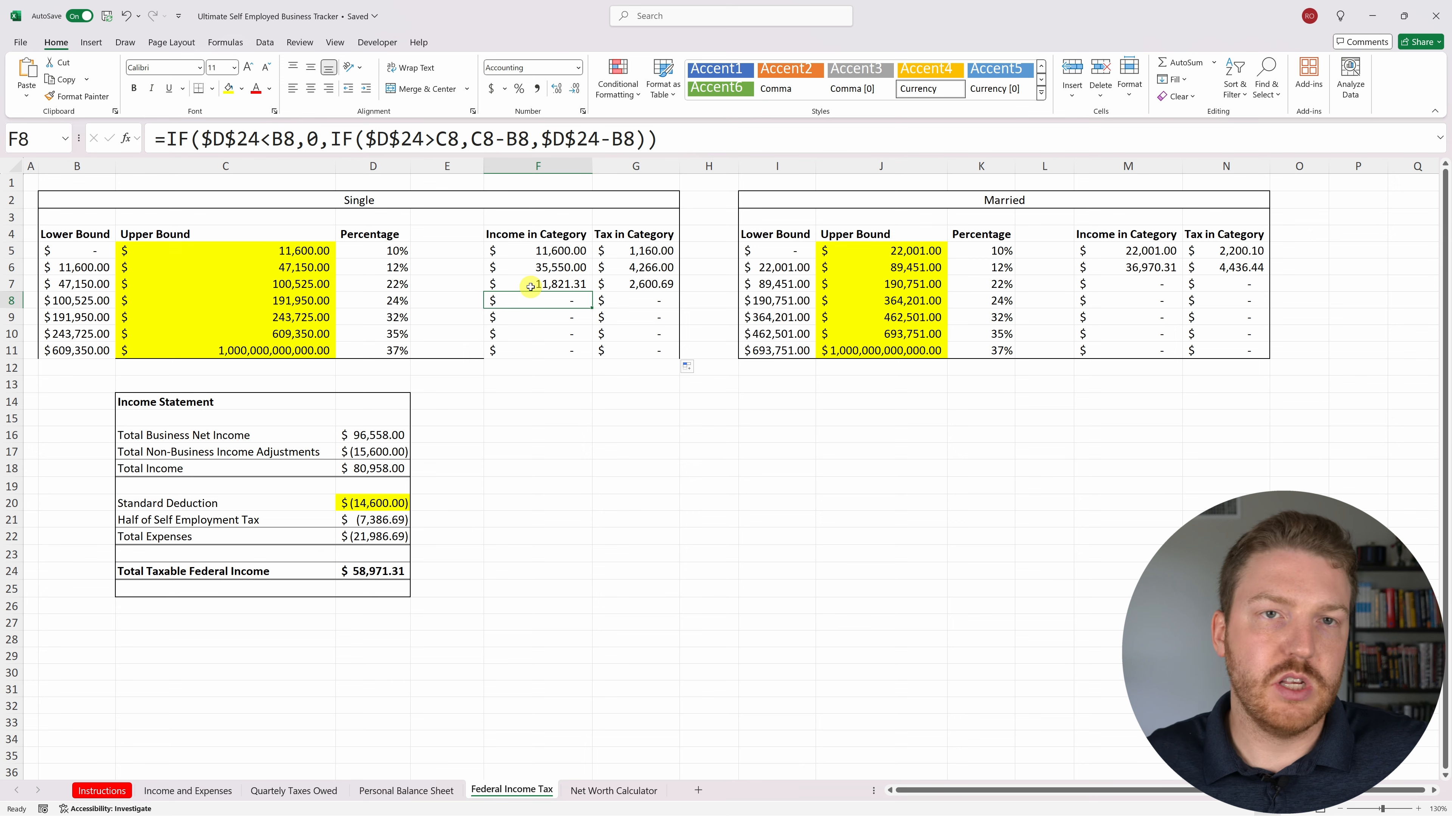
Trace how the Single table's 22% bracket derives its income and tax from the bracket bounds, percentage and total taxable federal income.
click(548, 284)
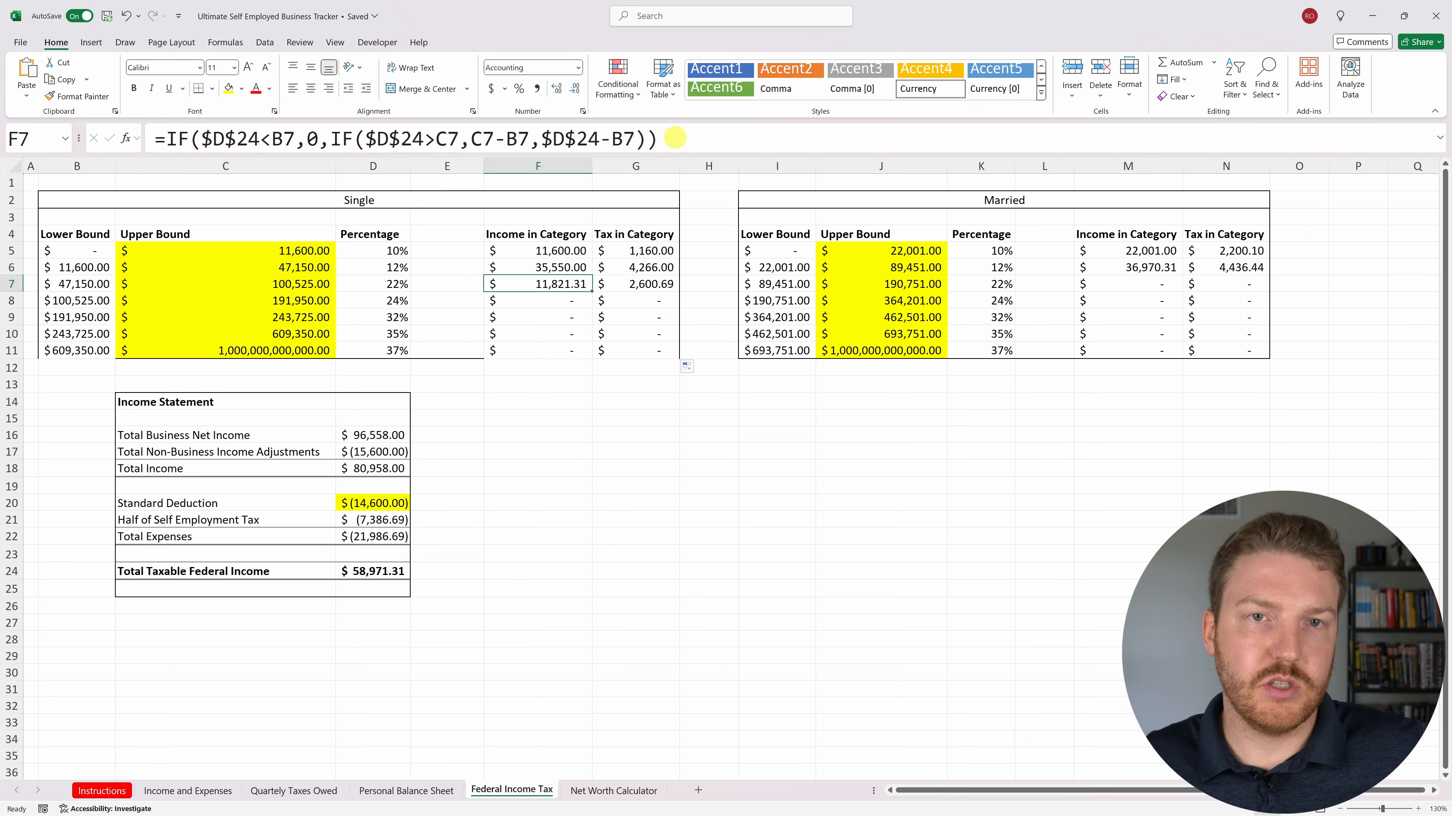
key(F2)
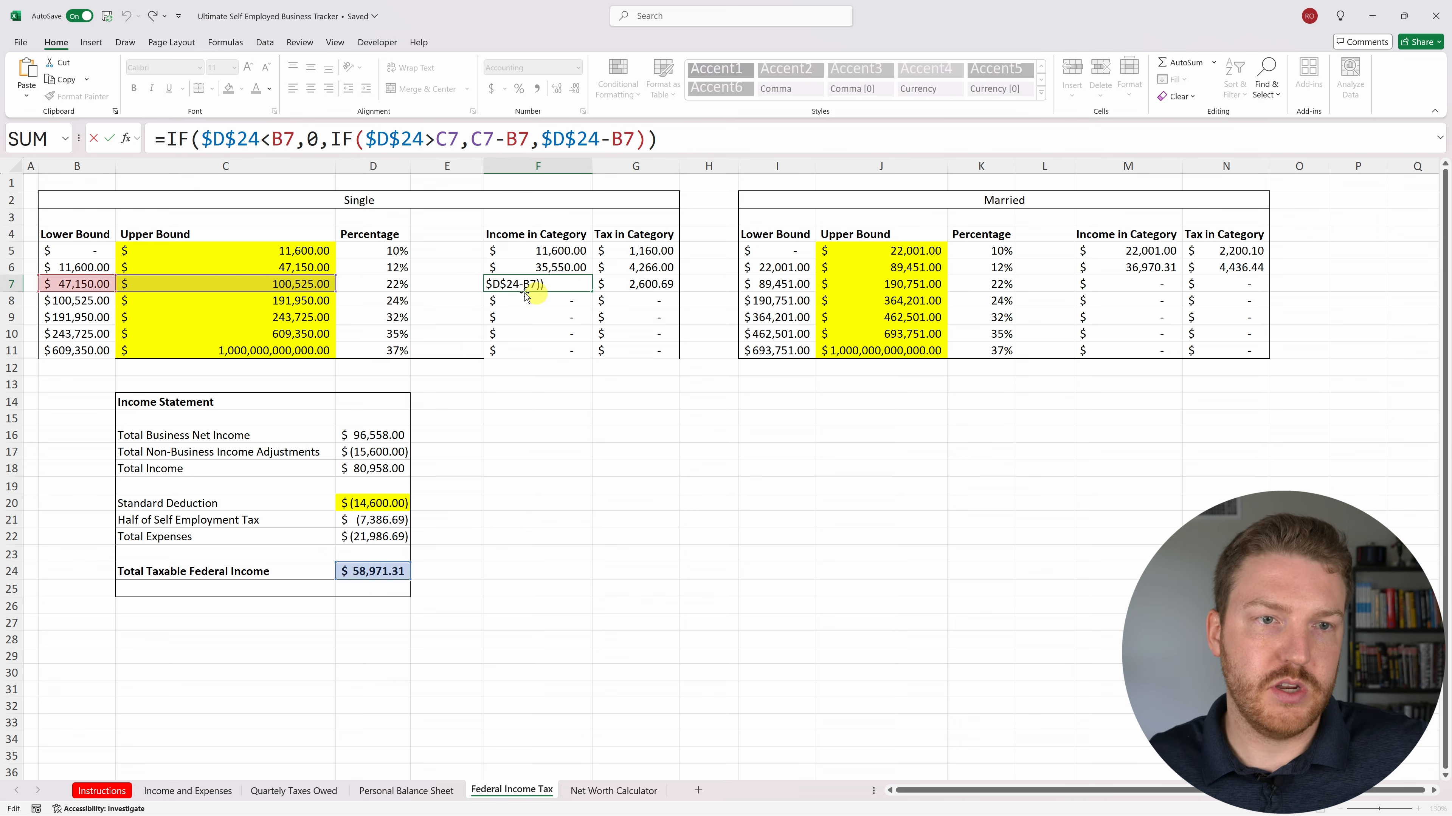
key(Return)
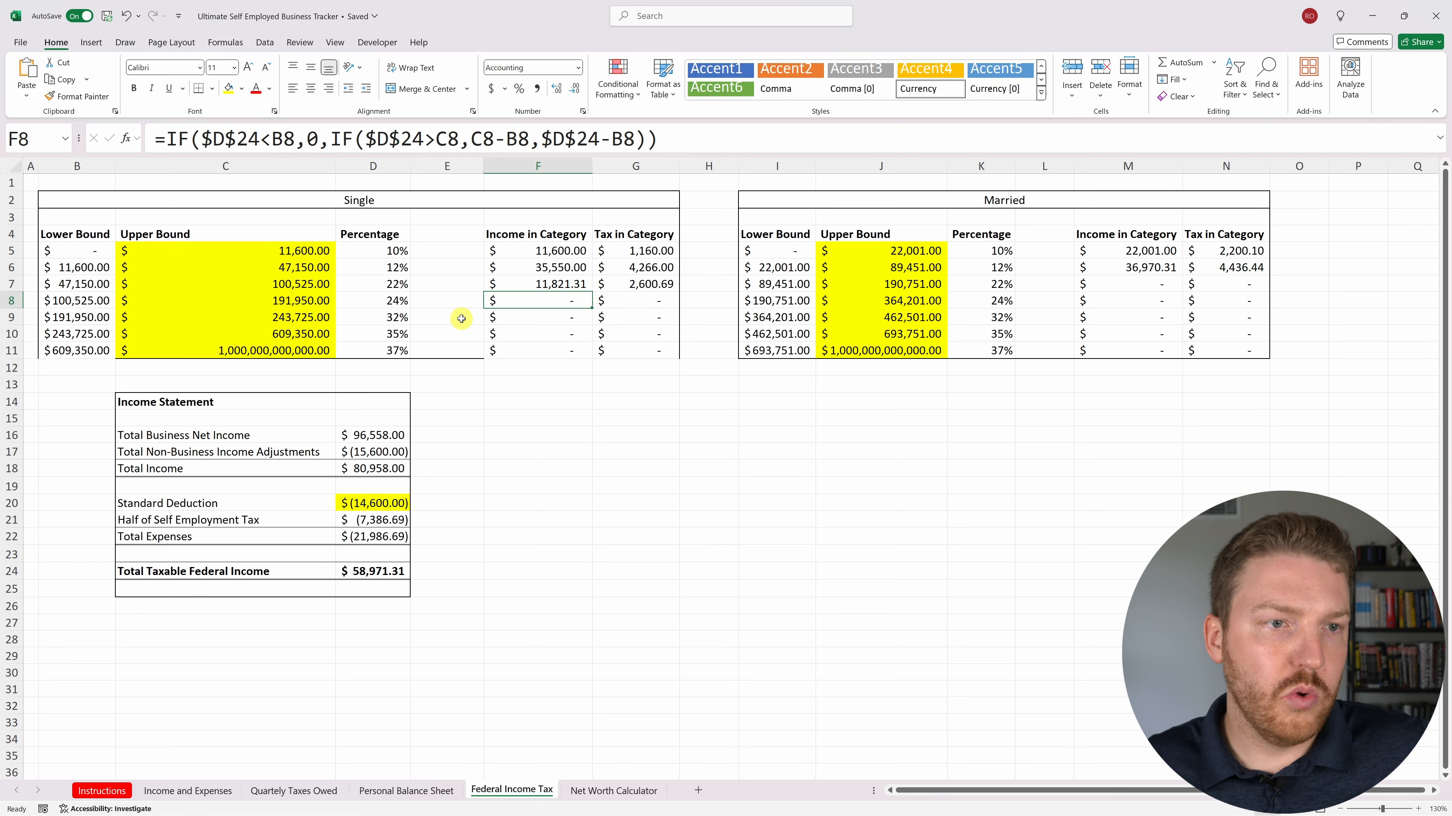
click(371, 572)
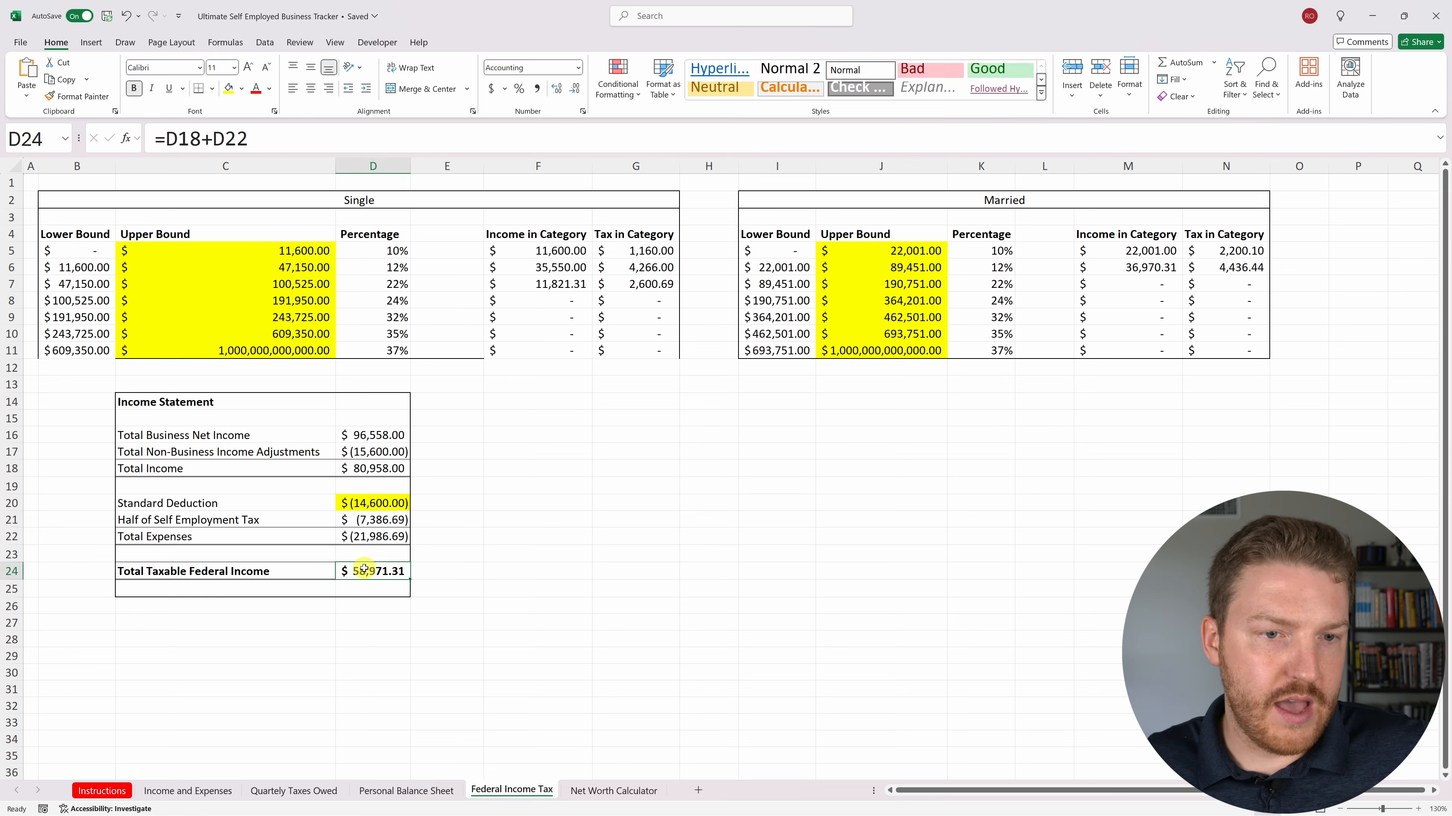
click(87, 286)
click(563, 283)
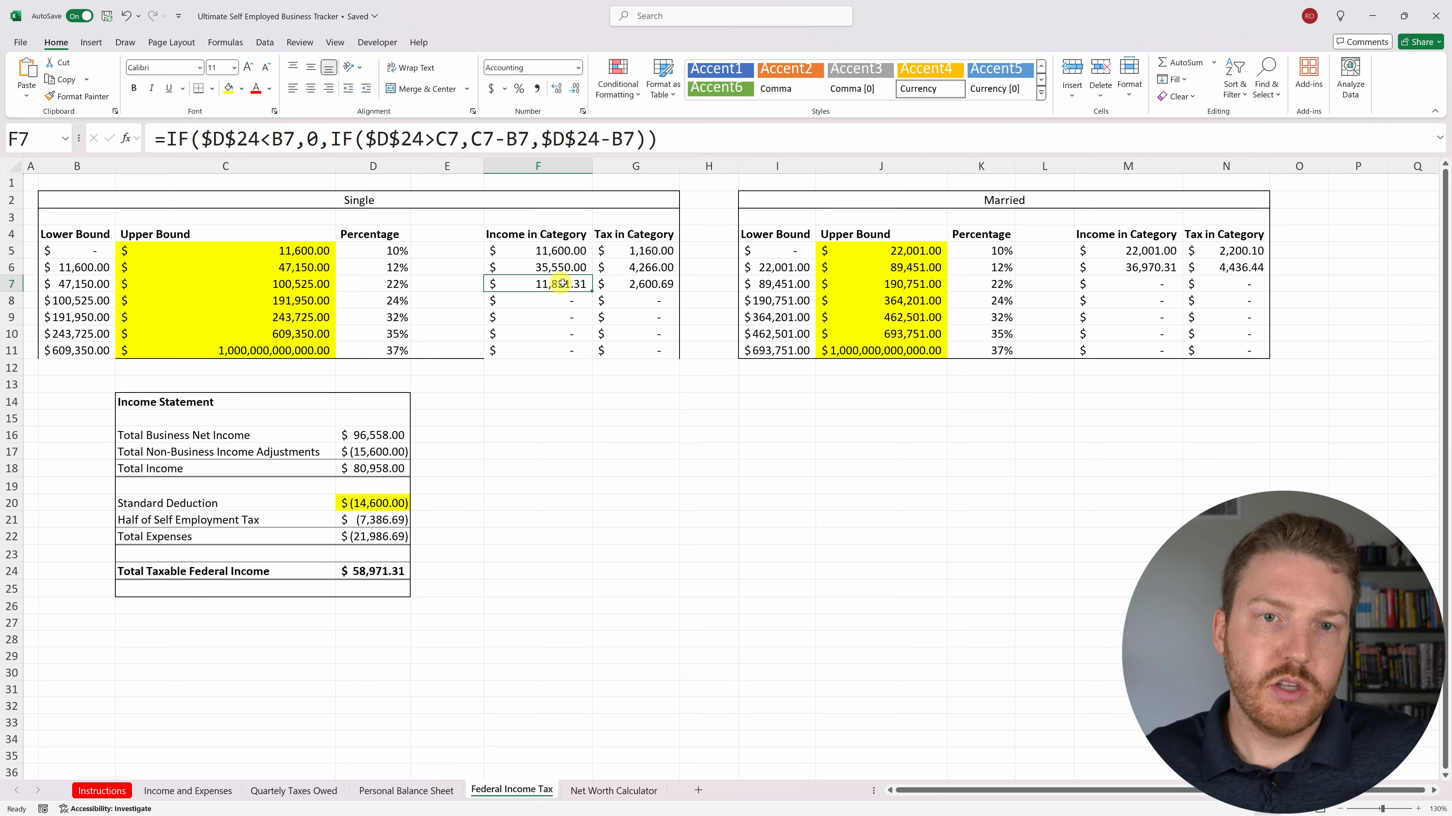
click(388, 288)
click(607, 282)
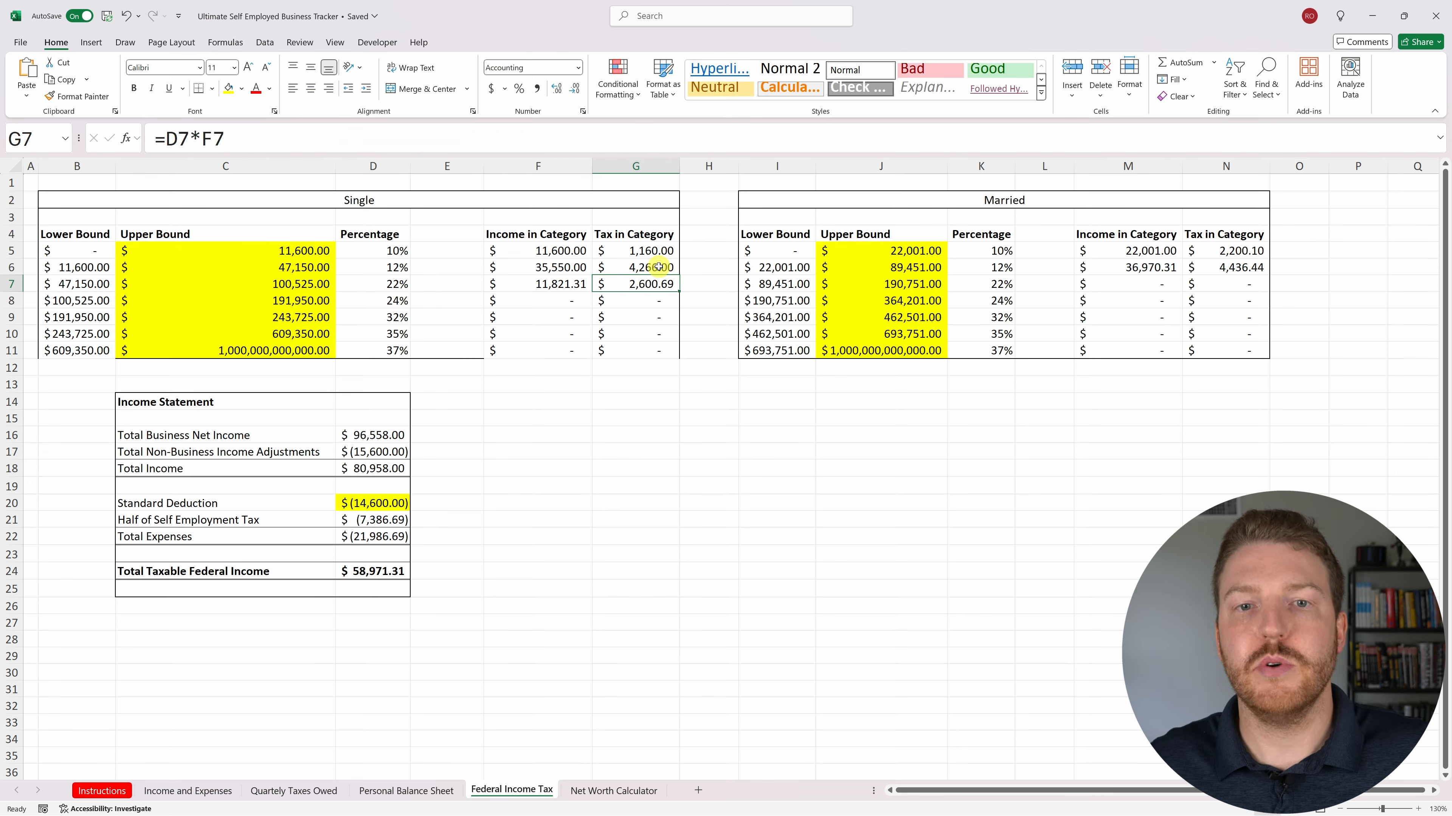
Apply an outside border around the whole Single tax table, B2:G11.
mouse_move(109, 201)
mouse_down()
mouse_move(365, 235)
mouse_move(618, 353)
mouse_up()
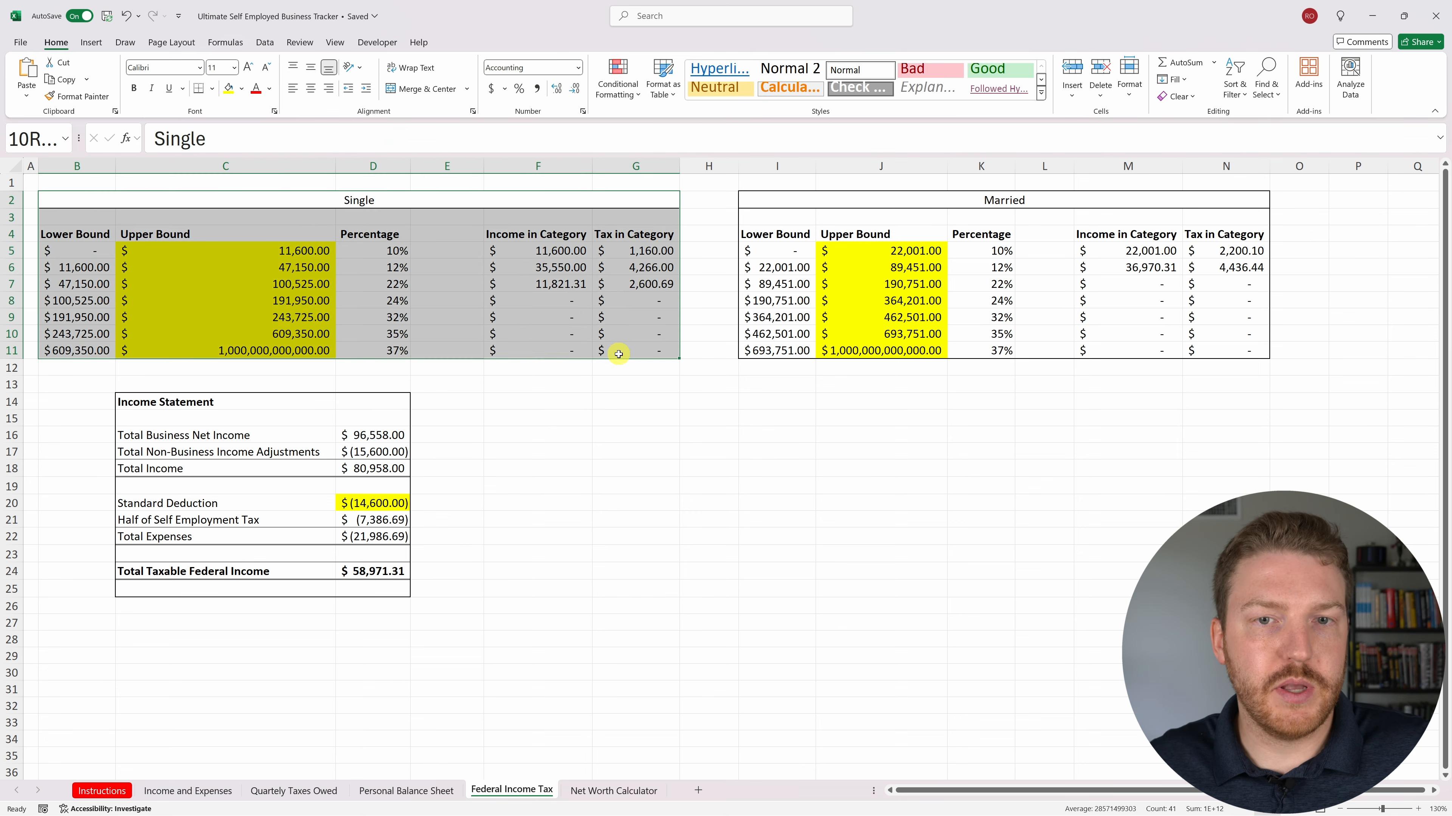
click(212, 88)
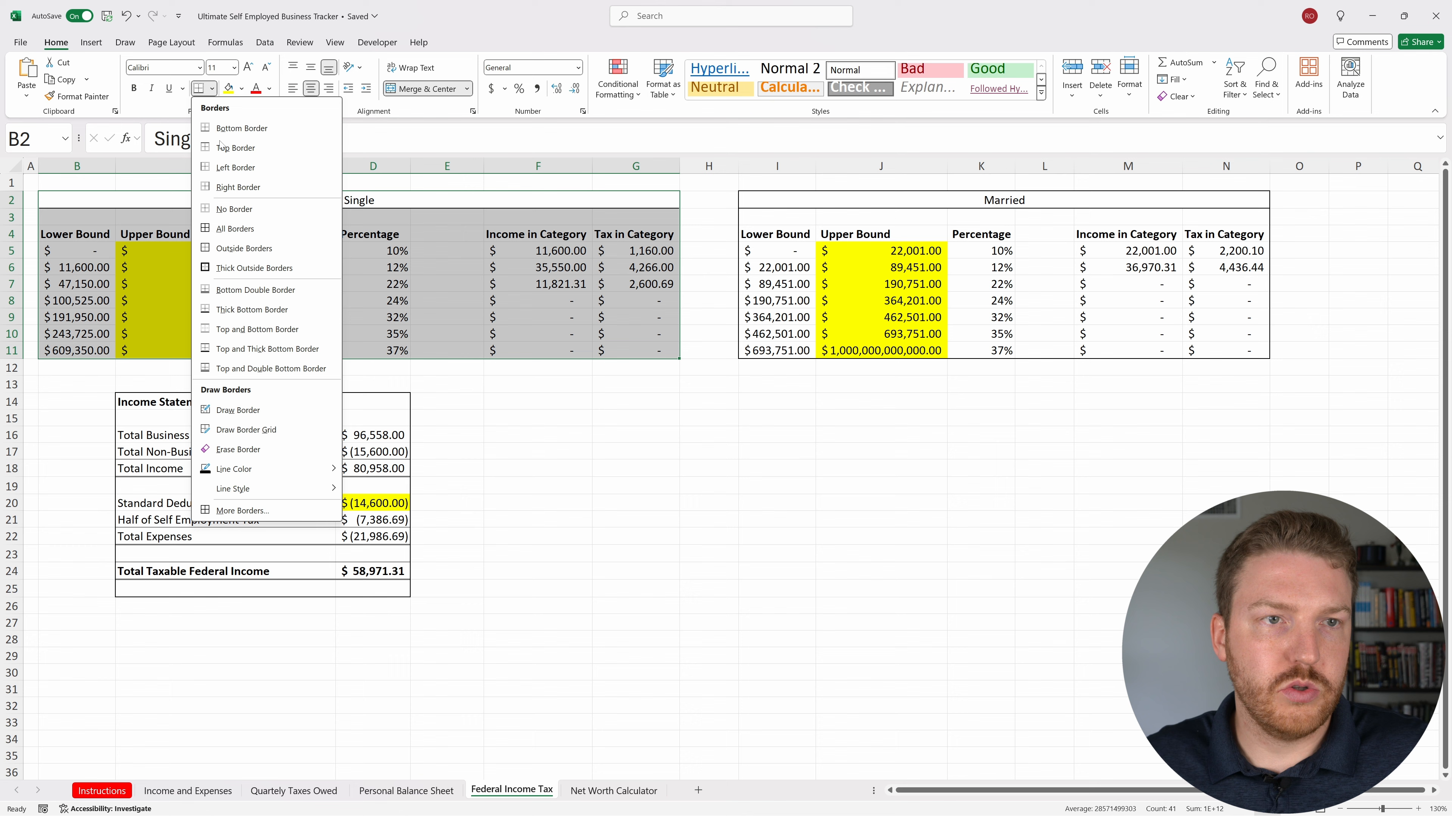
click(236, 273)
Review the Single table's Tax in Category column and the Married table's Upper Bound and Tax in Category columns.
drag(646, 255, 665, 351)
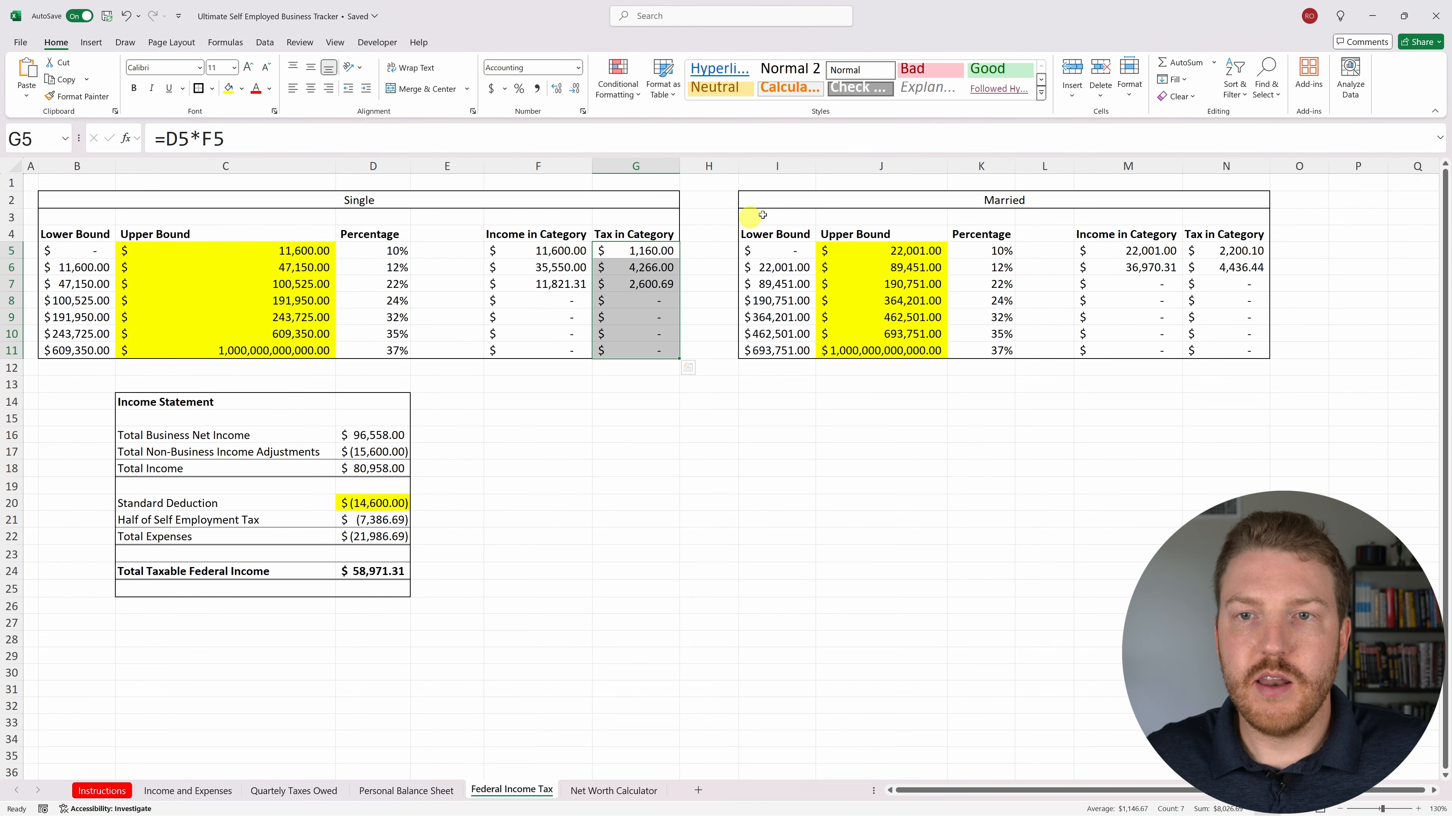
drag(853, 249, 909, 348)
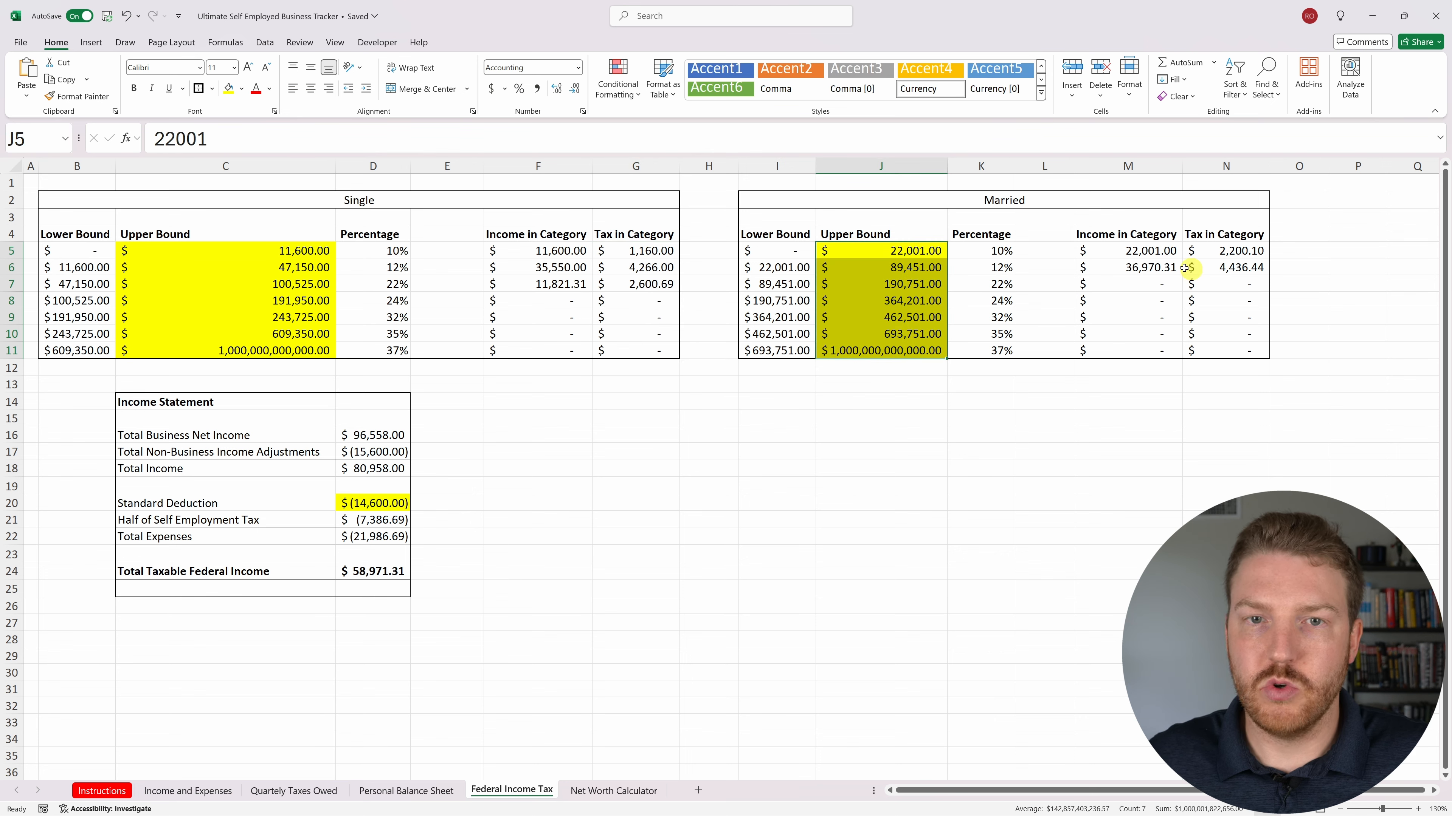
drag(1226, 250, 1235, 350)
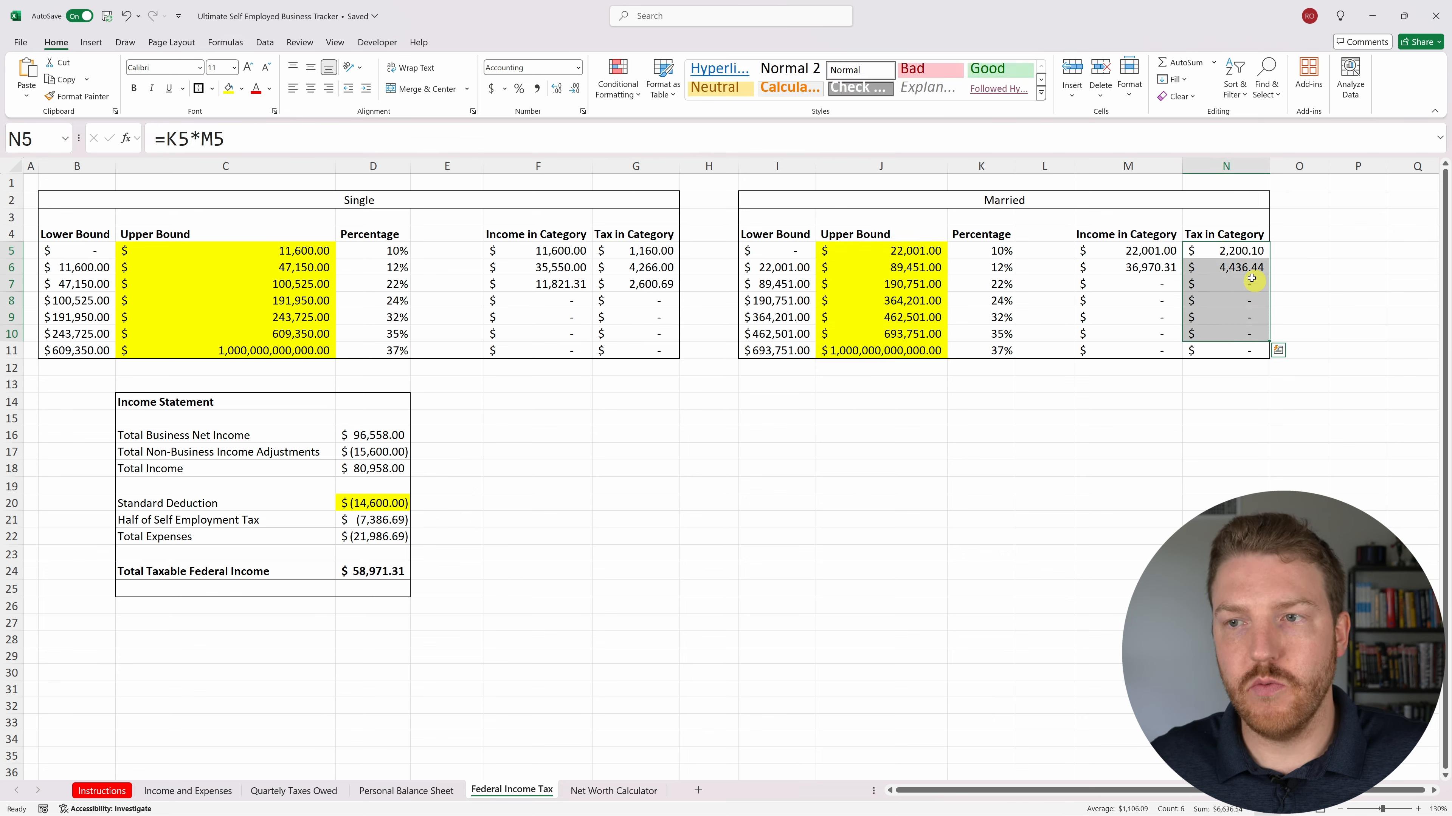
click(1240, 265)
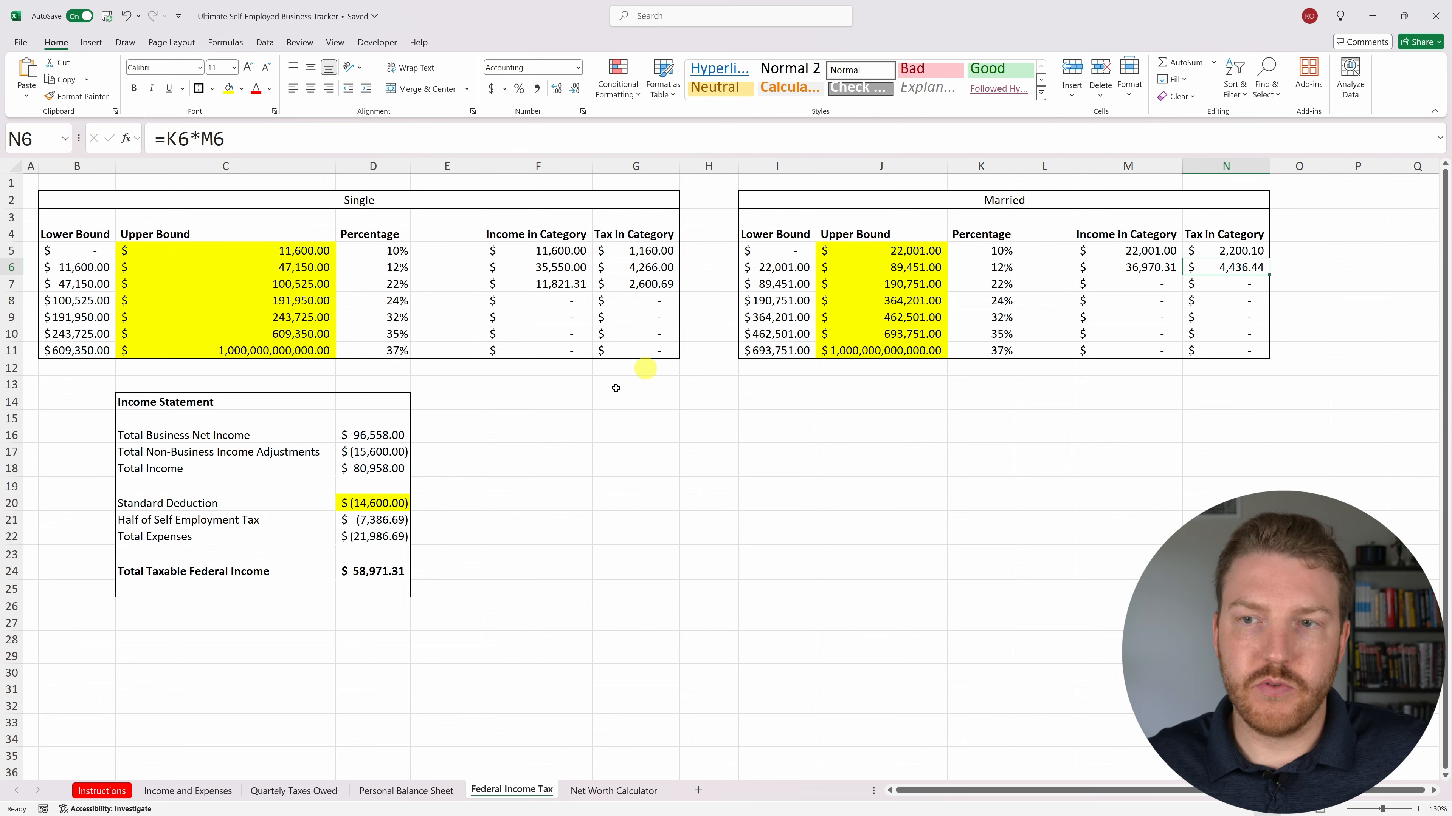
Examine the self employment tax and federal income tax formulas on the Income and Expenses sheet, enlarging the formula display.
click(216, 790)
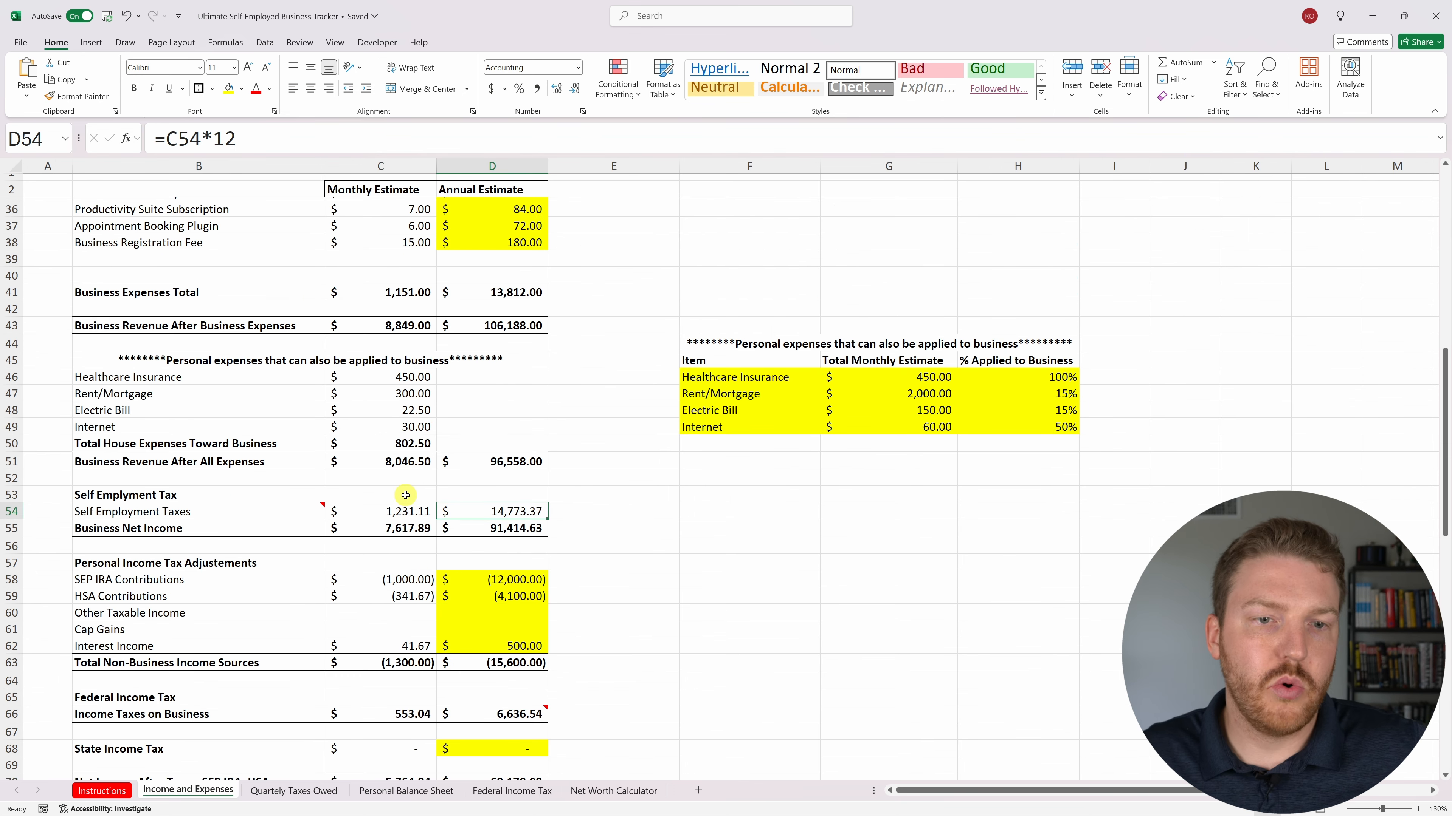
click(400, 510)
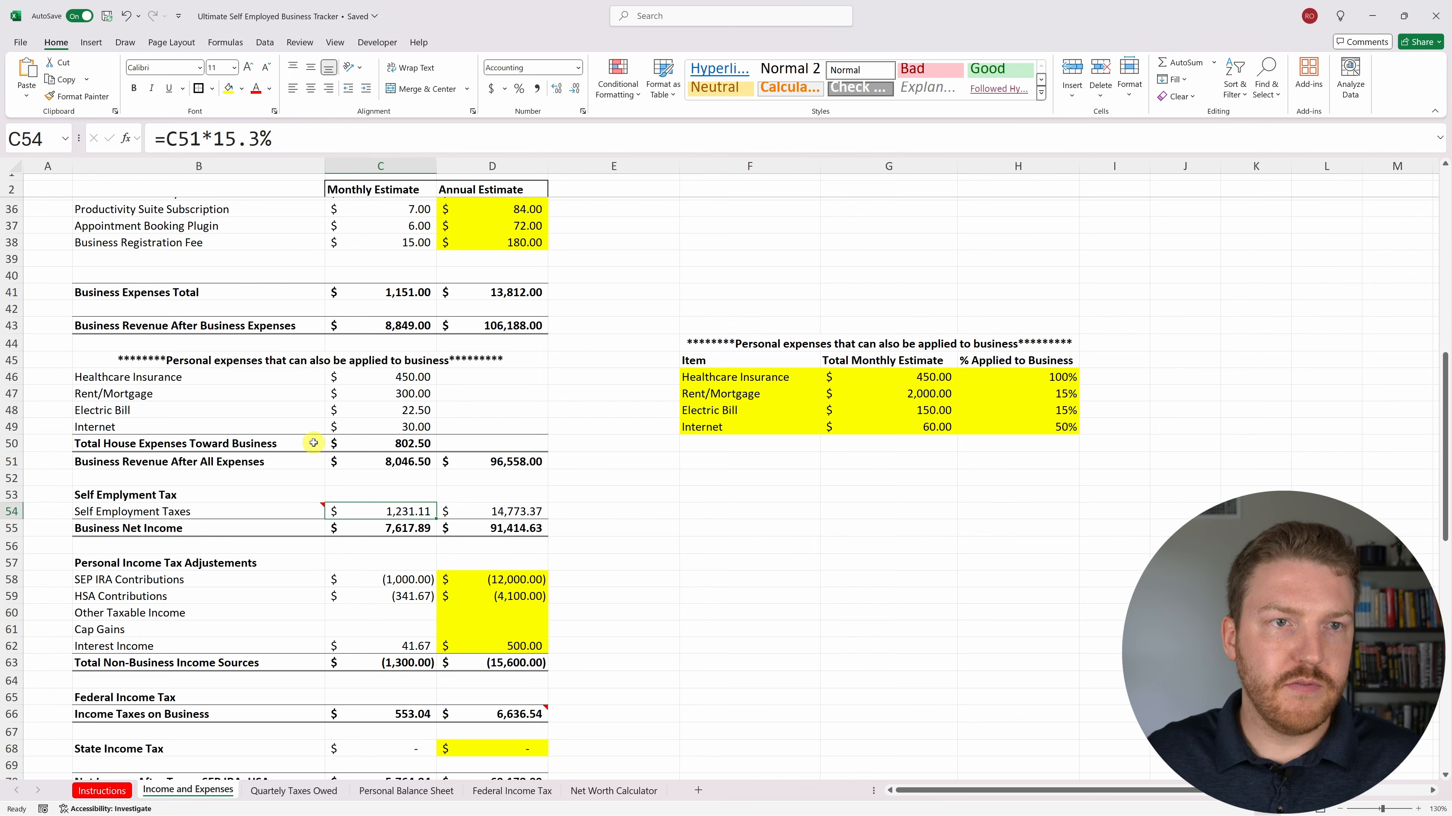
scroll(394, 640, down, 4)
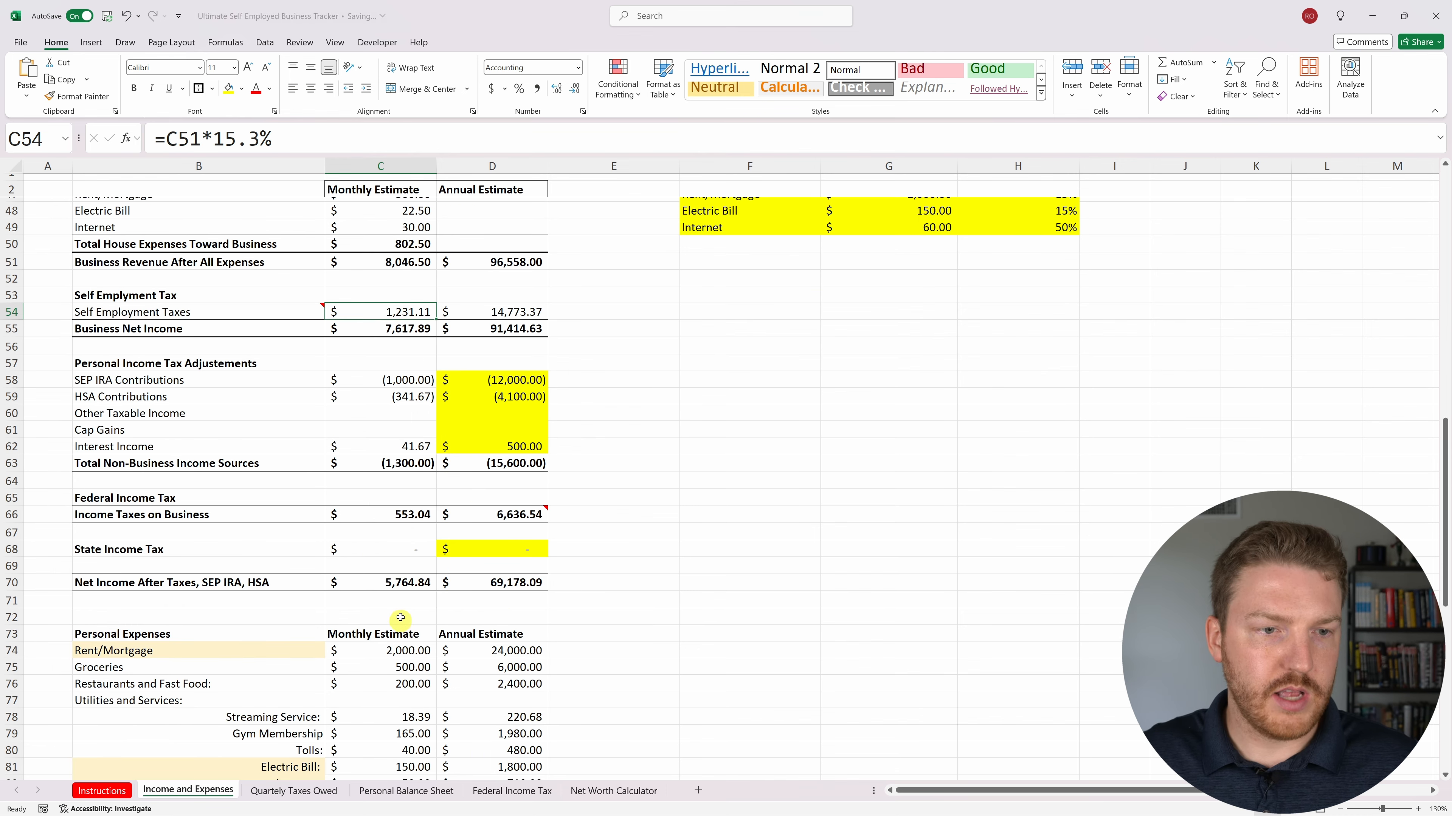
click(407, 512)
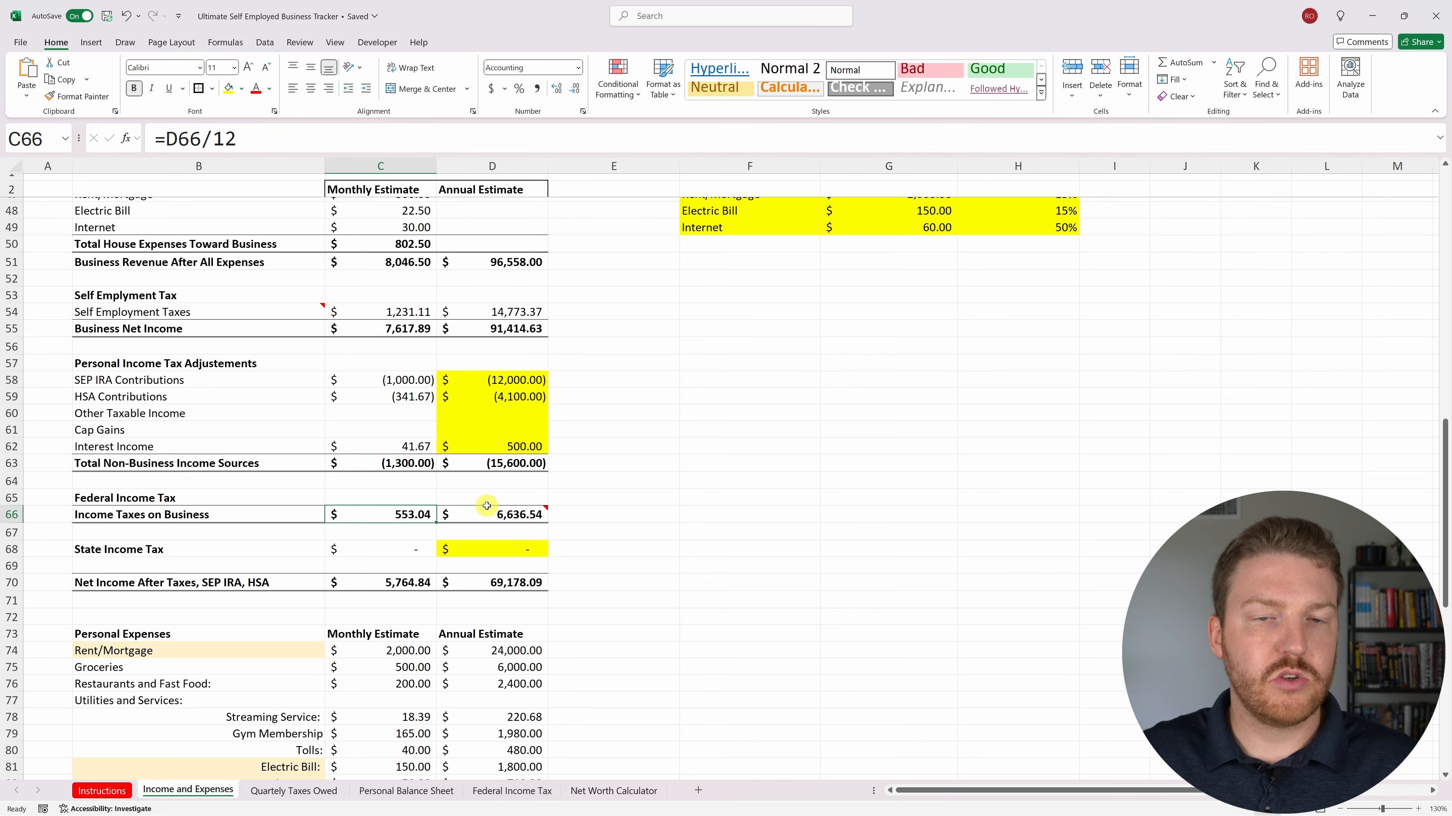
click(488, 512)
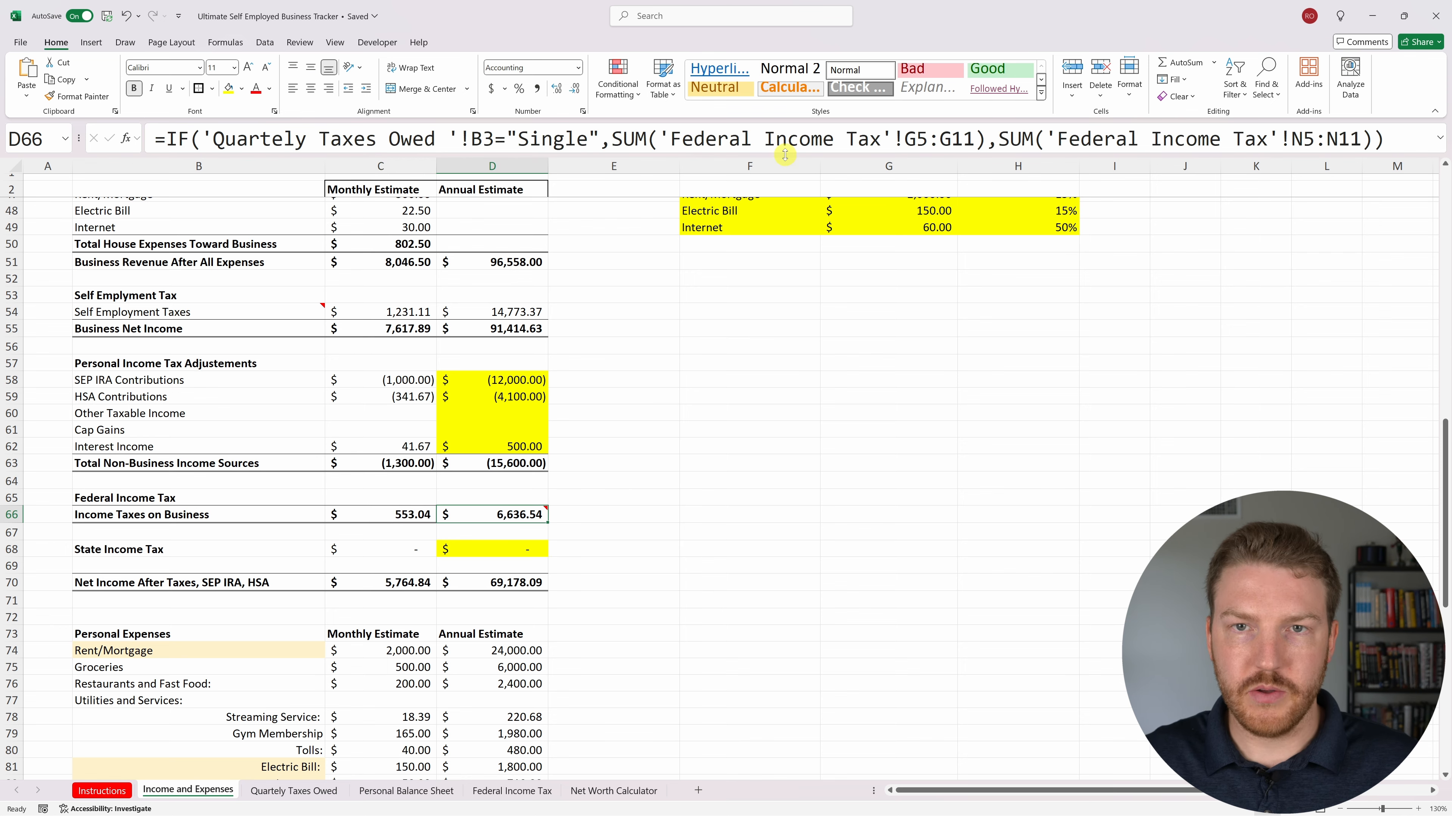
drag(768, 155, 786, 209)
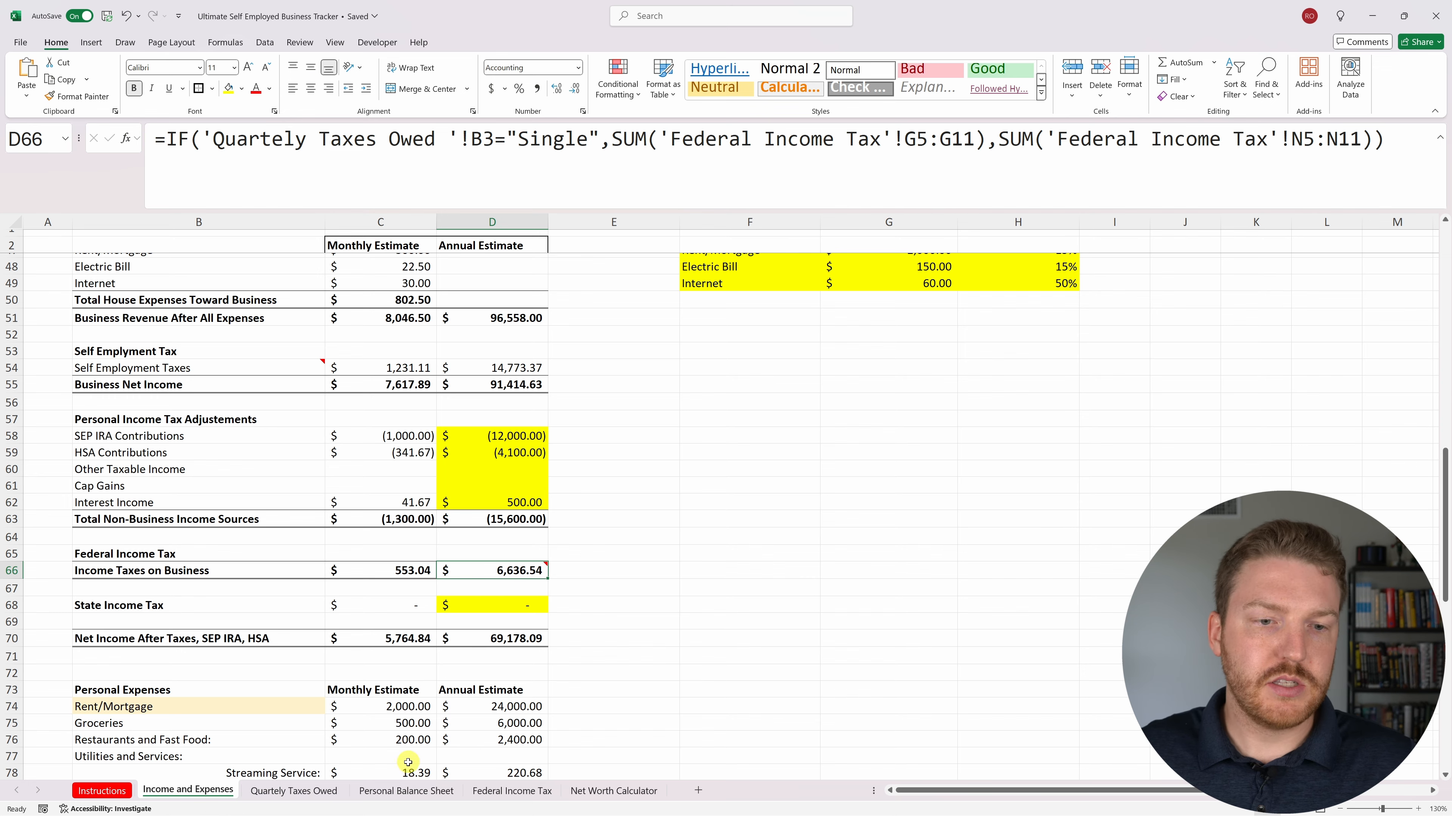
Check the available filing status choices in B3 on the Quartely Taxes Owed sheet, without changing the selection.
click(296, 791)
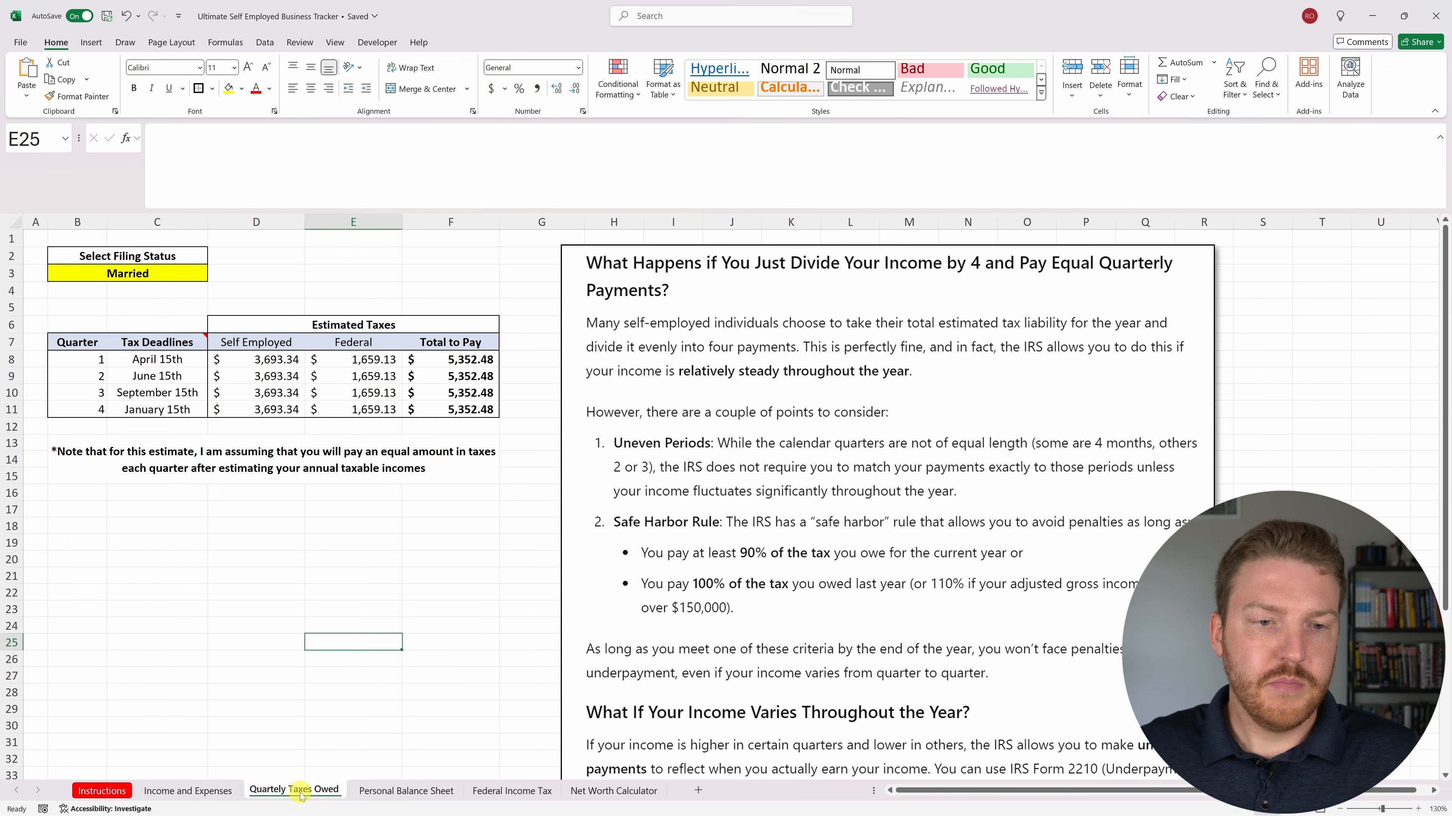
click(167, 275)
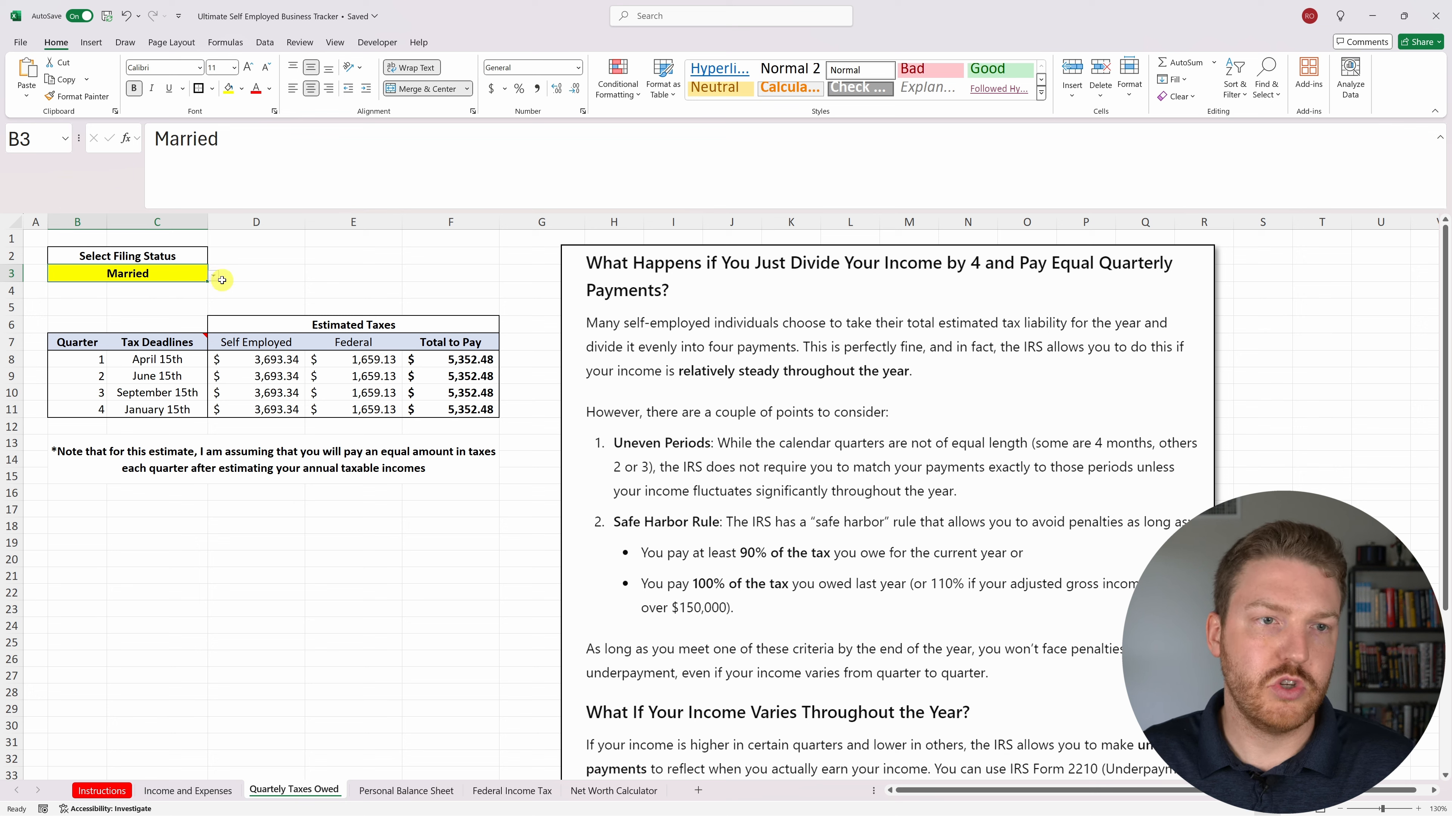
click(214, 277)
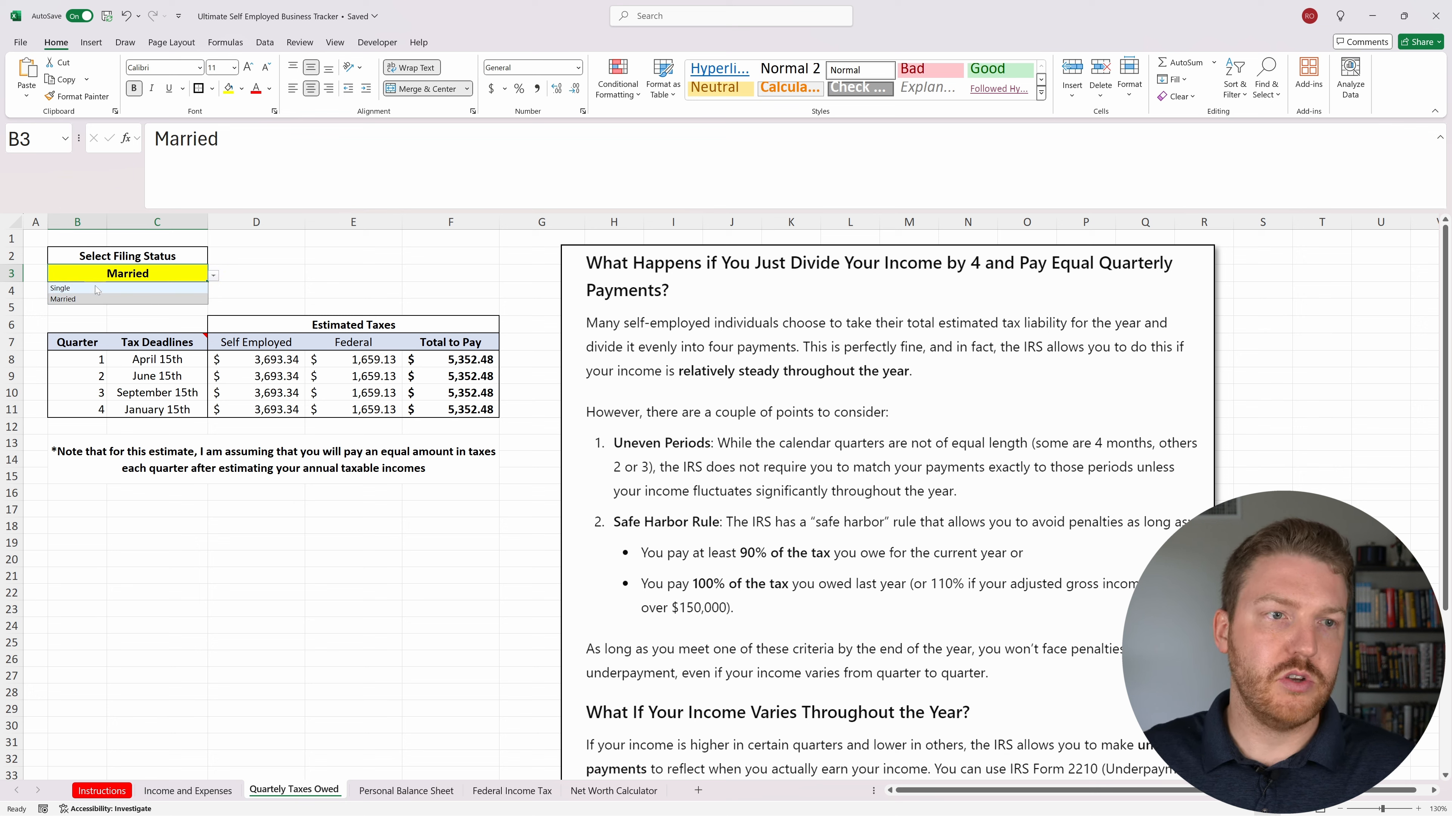
click(151, 277)
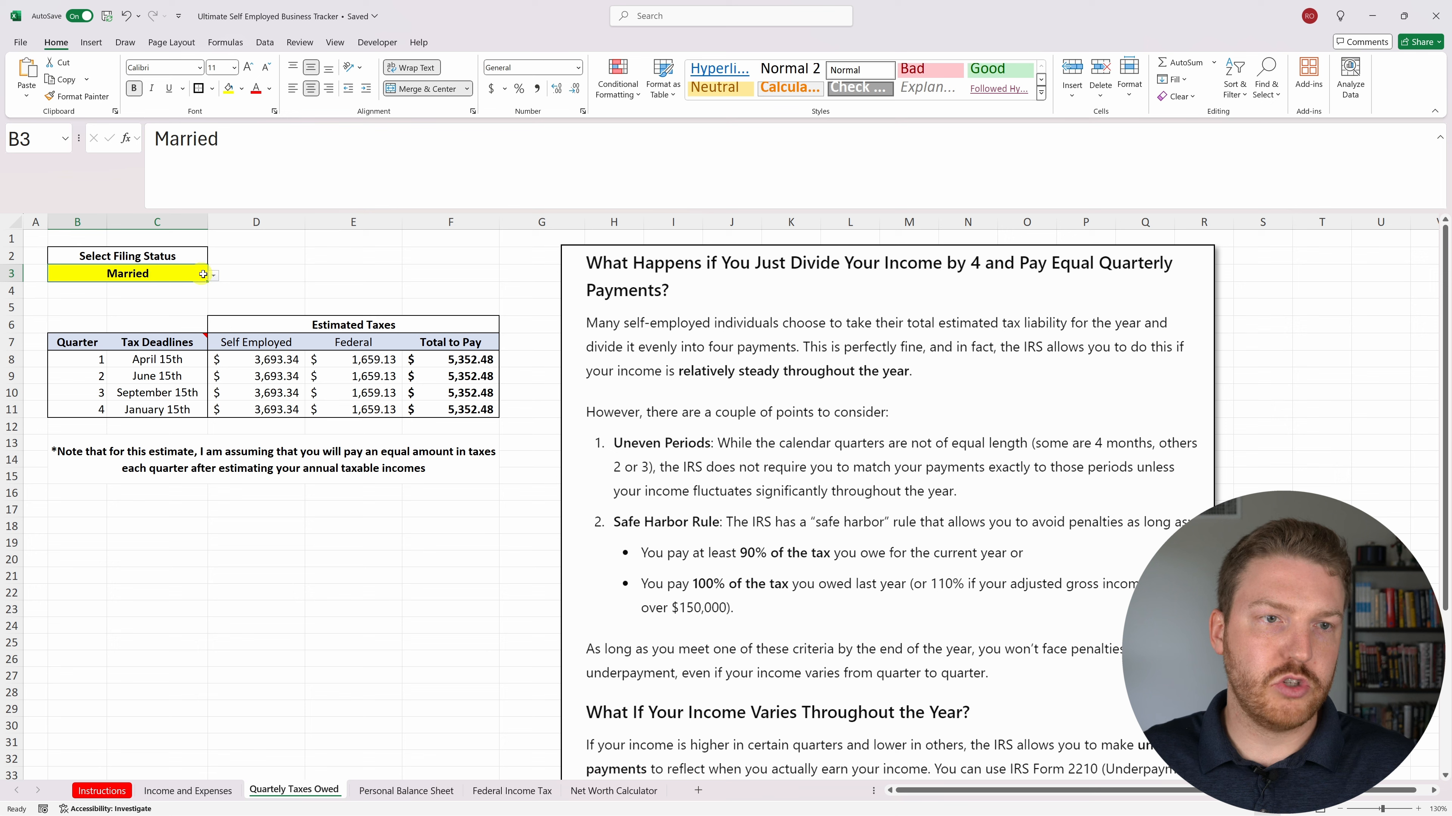
Add list data validation to E3 with the source Single,Married, and open the cell's list of choices.
click(343, 274)
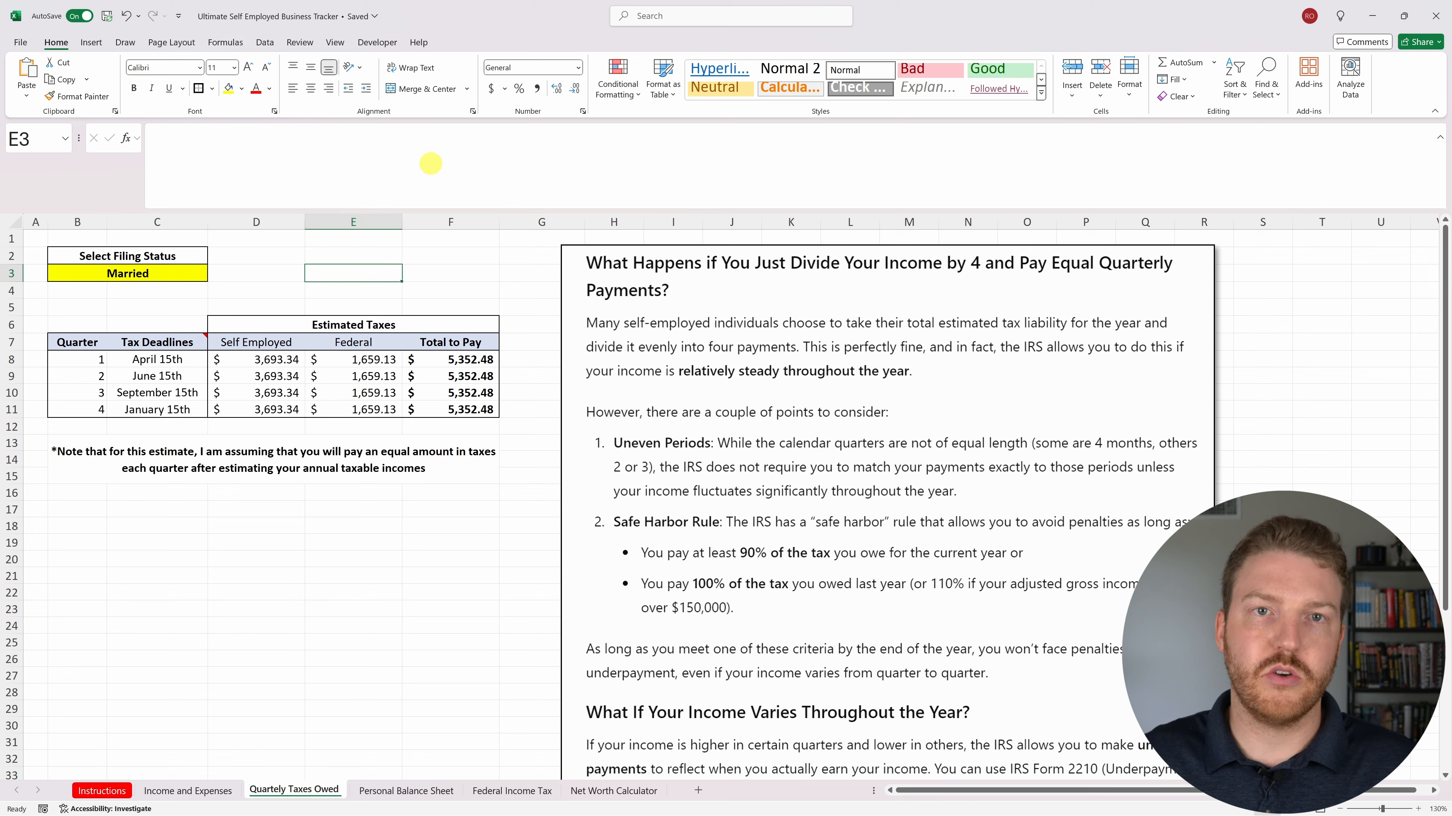
click(265, 43)
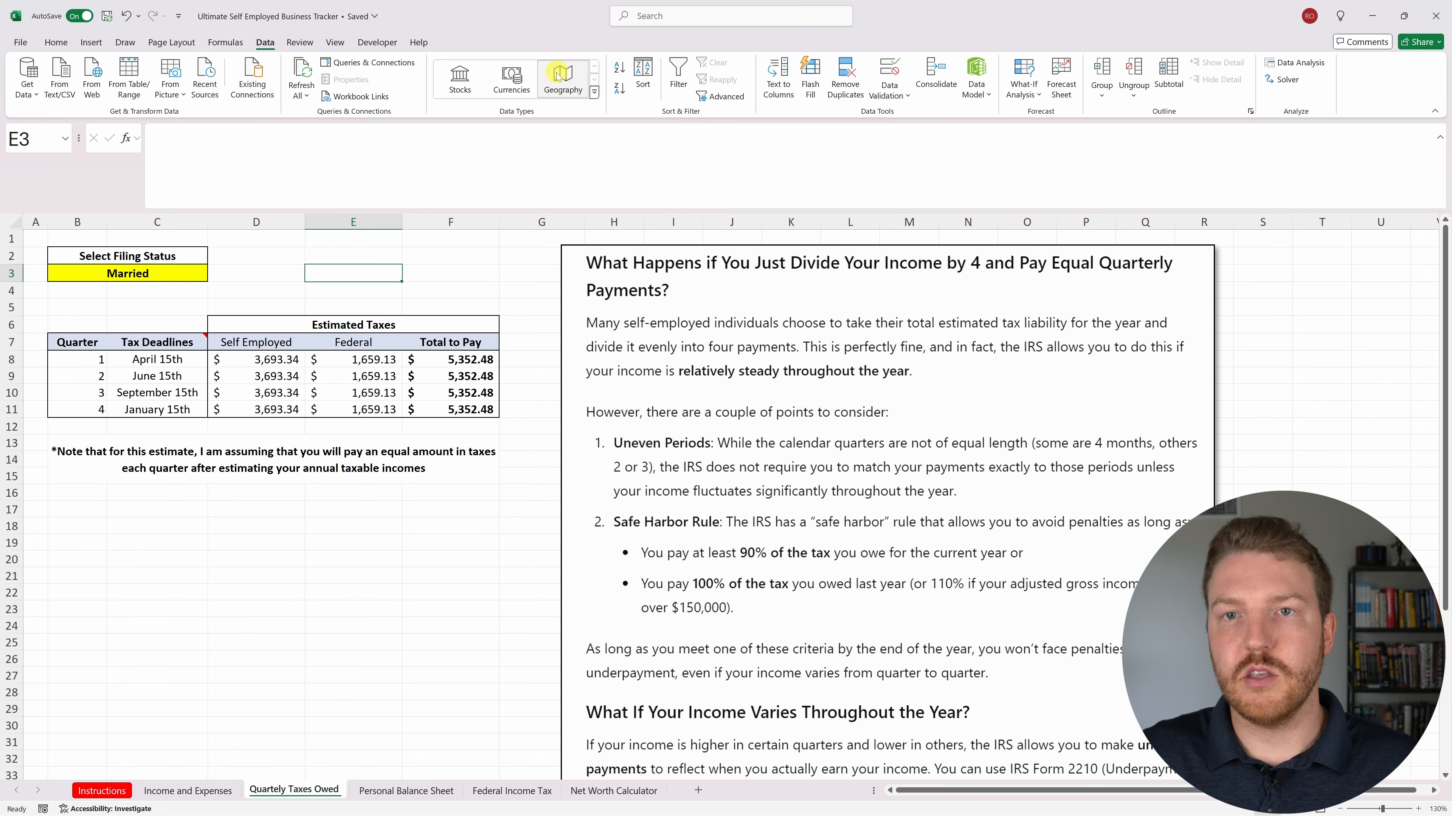
click(906, 96)
click(919, 116)
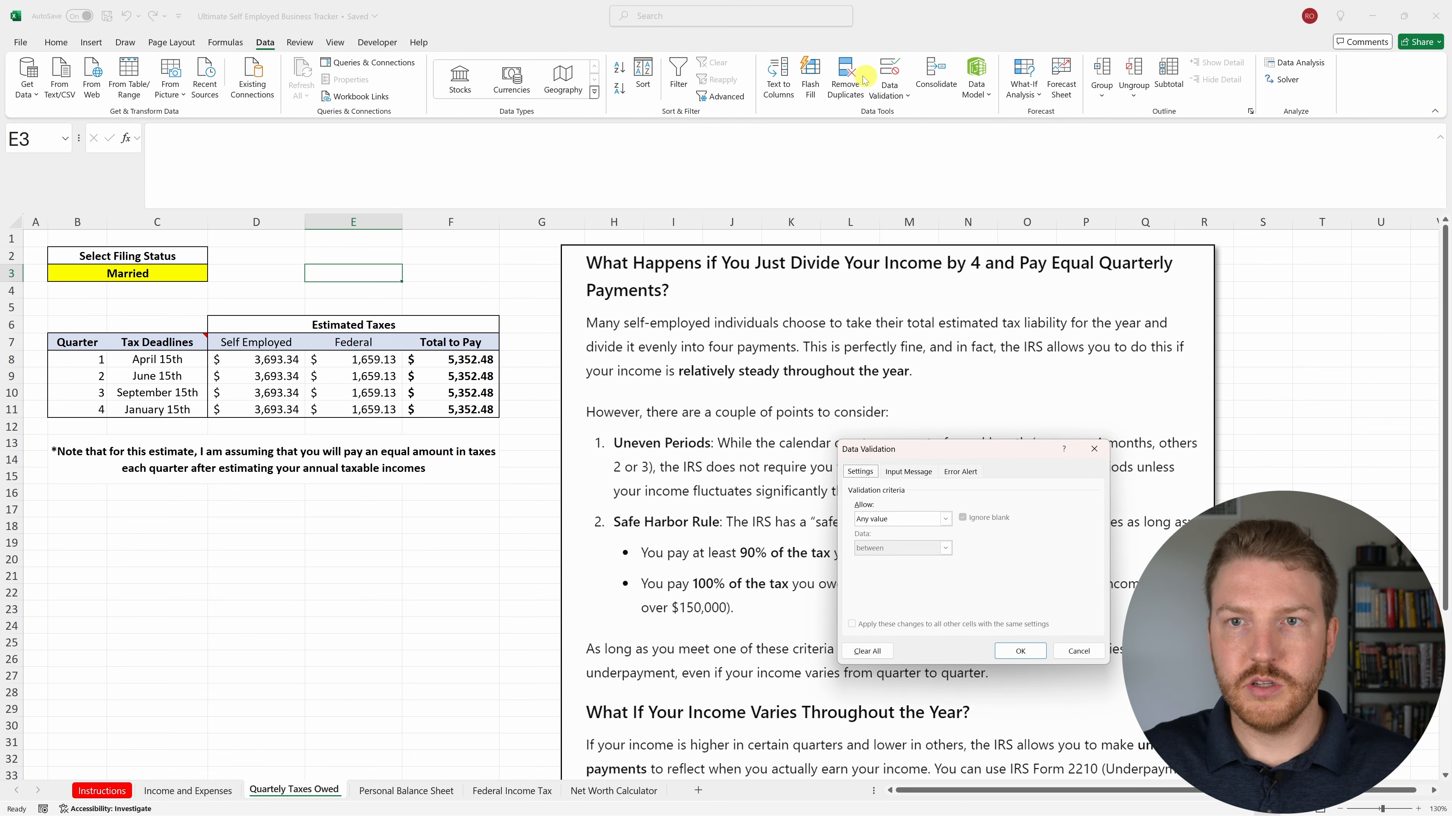
click(946, 520)
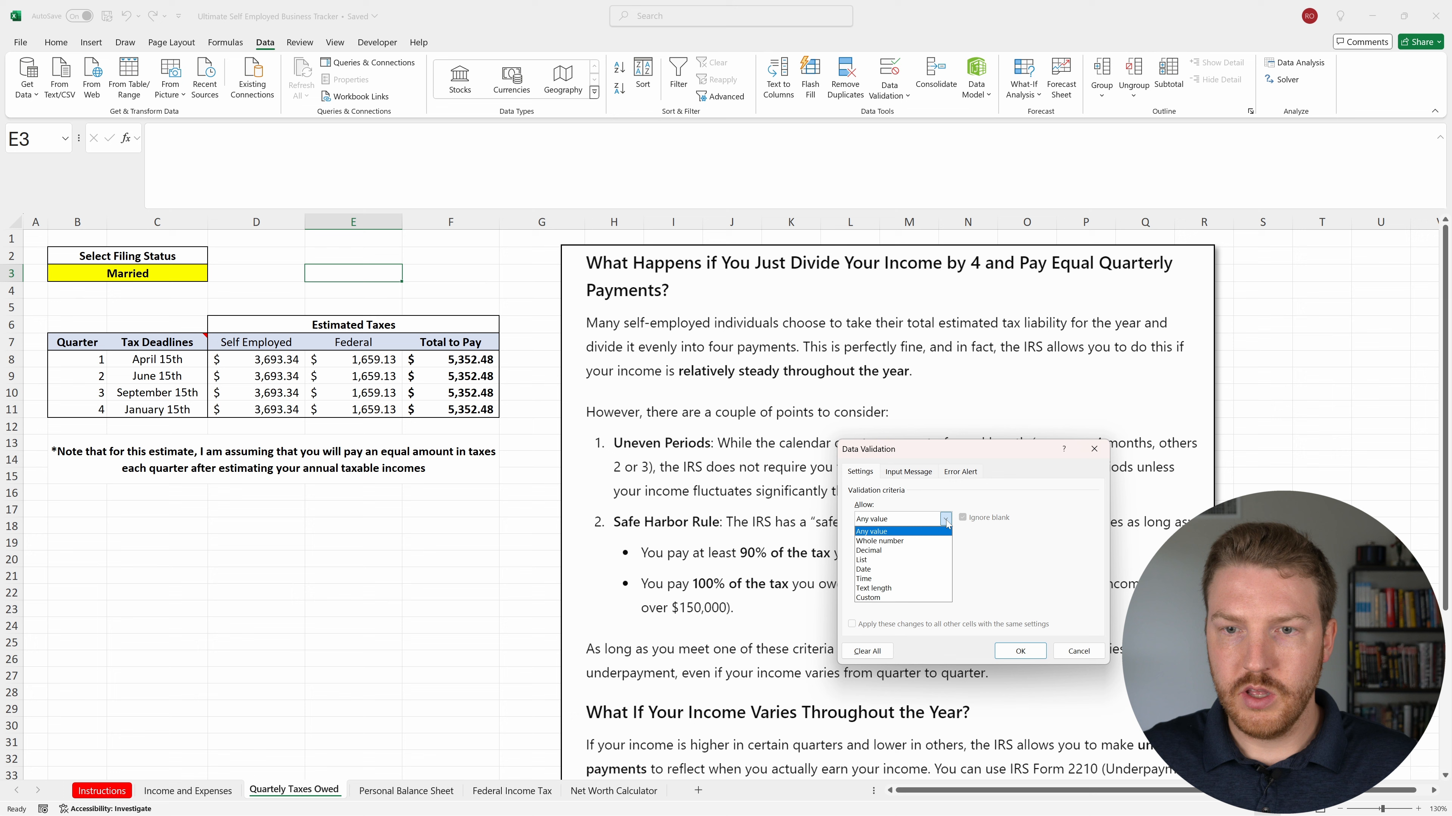
click(902, 561)
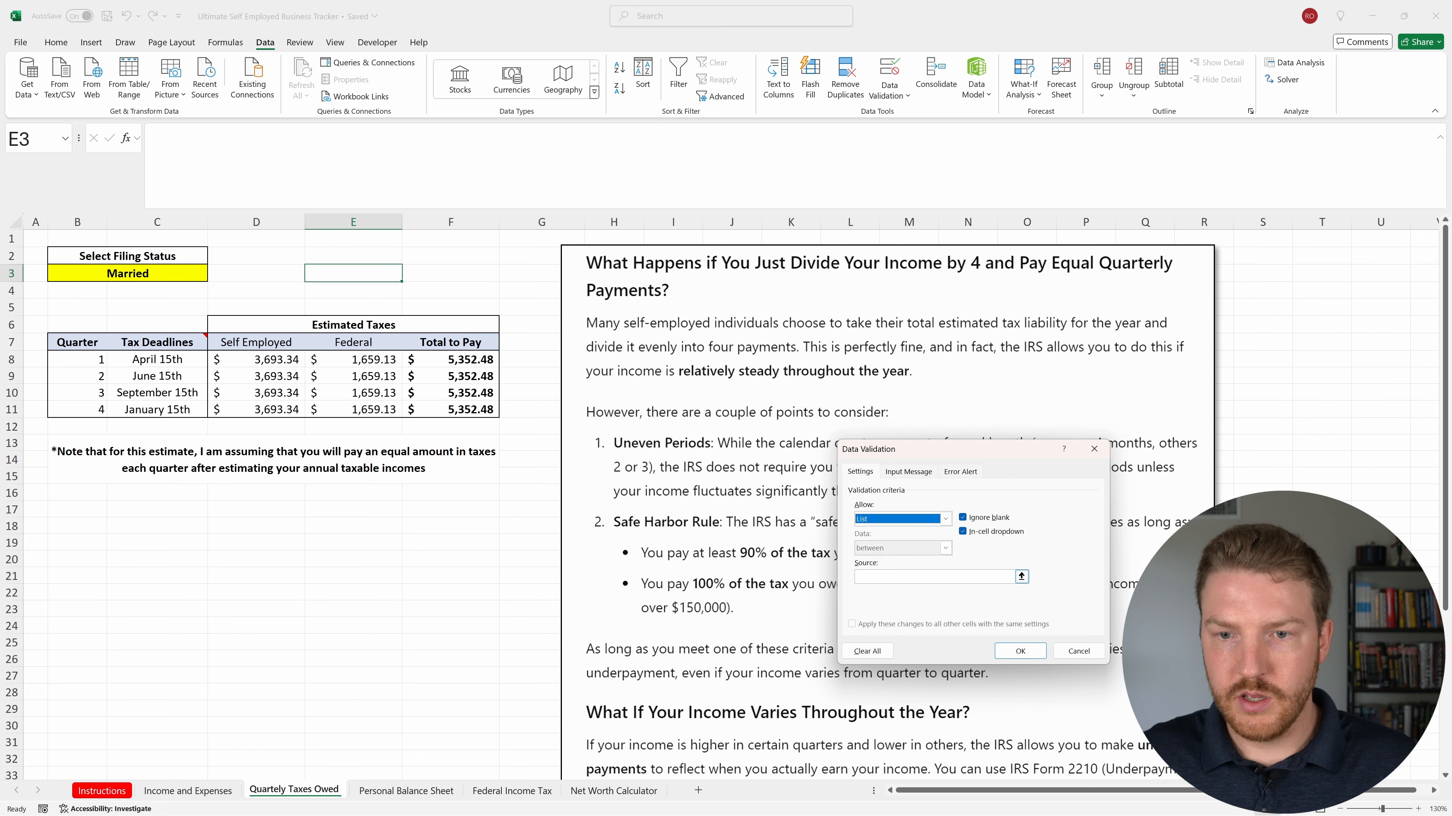
click(921, 577)
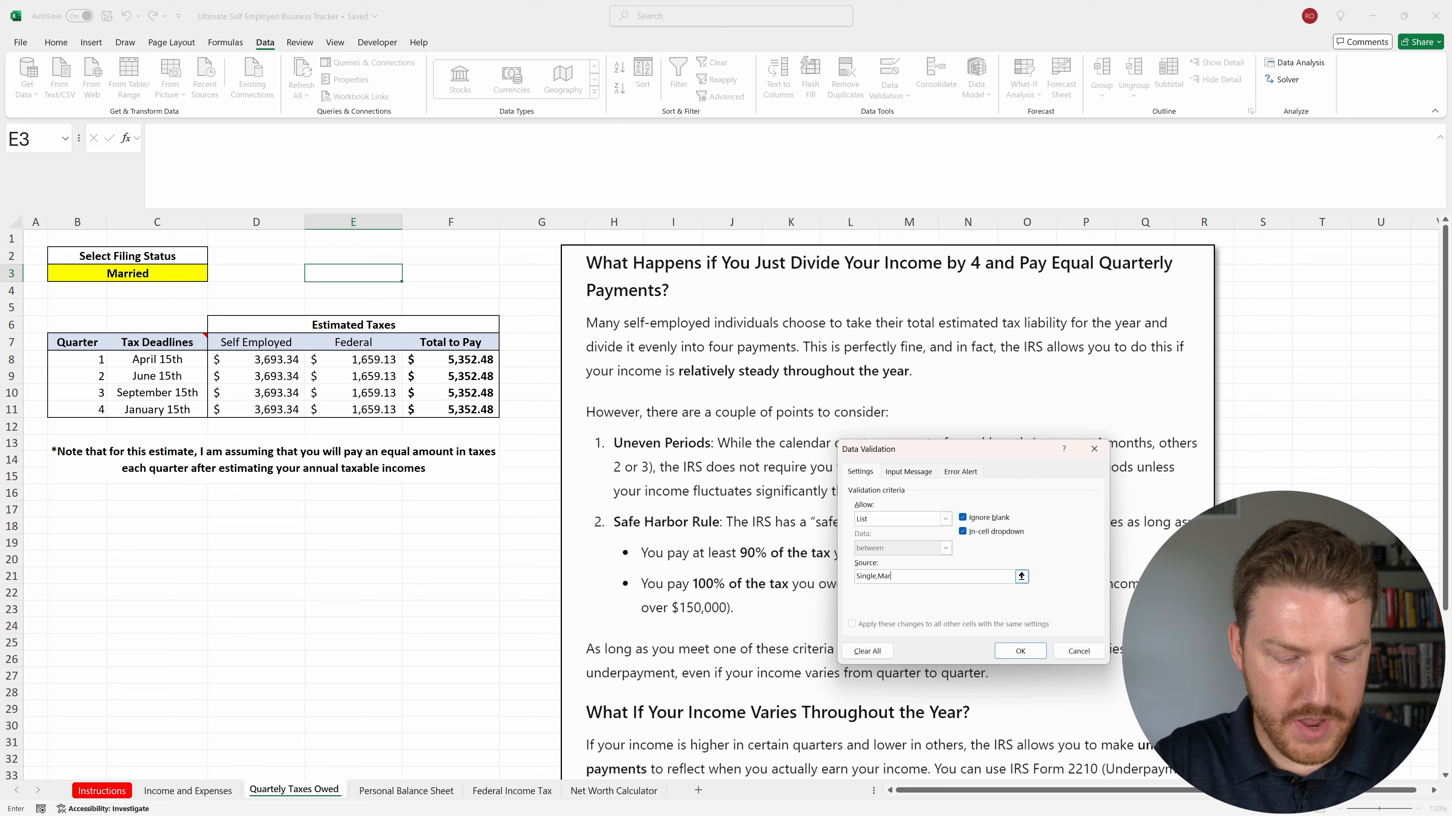
click(1023, 649)
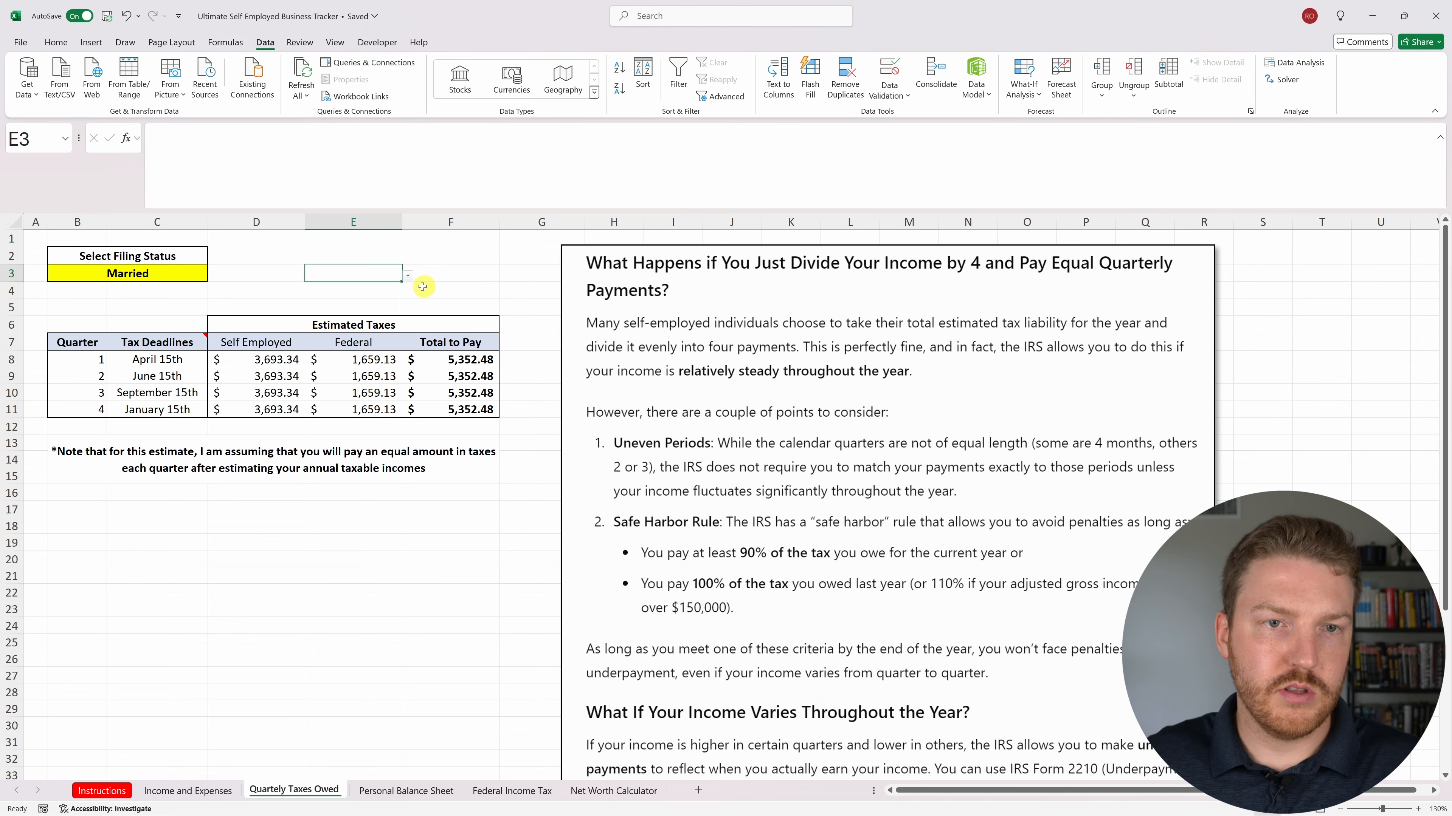
click(408, 277)
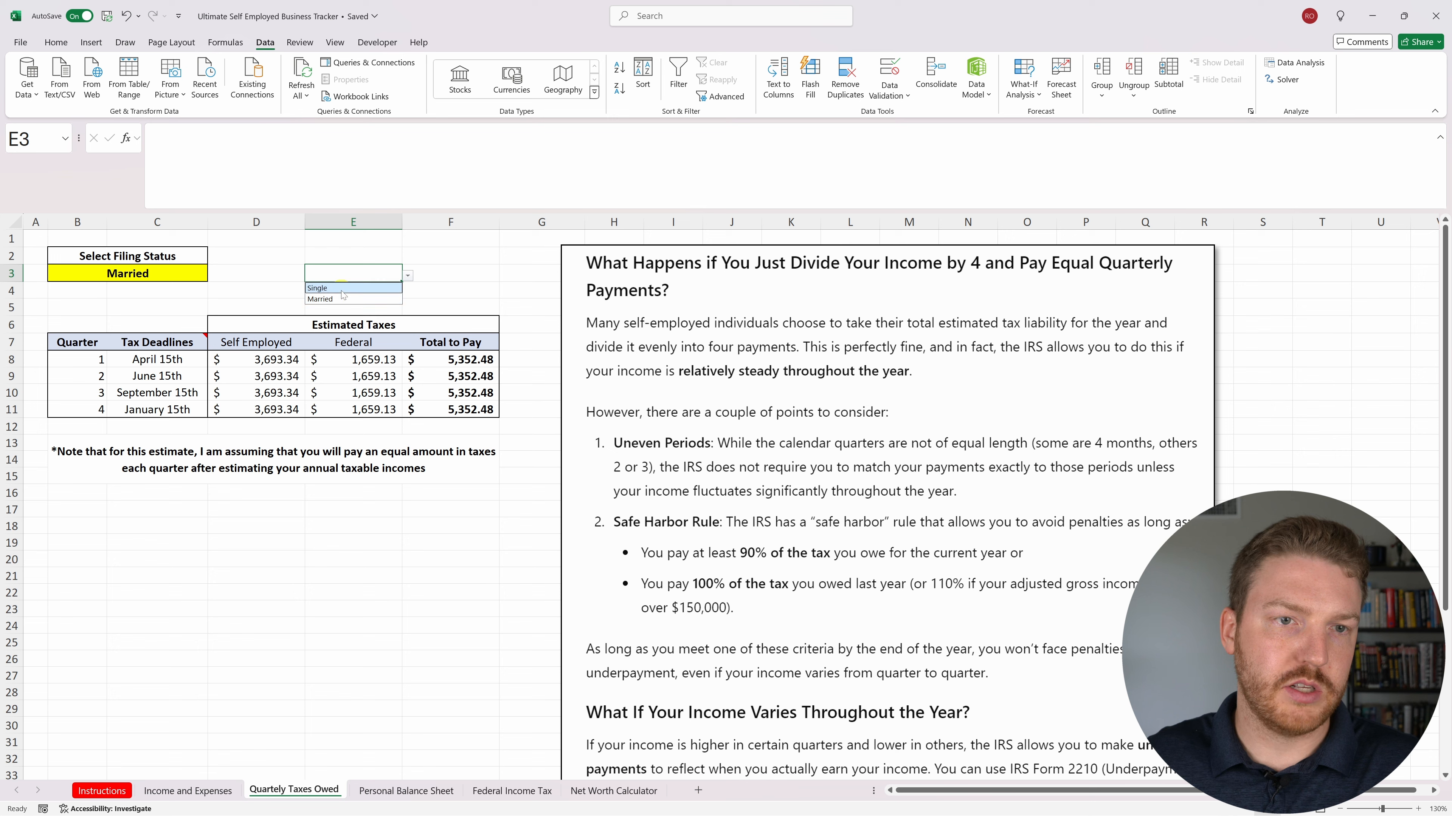
Choose Single from the list in E3 and set the filing status in B3 to Single.
click(317, 290)
click(205, 275)
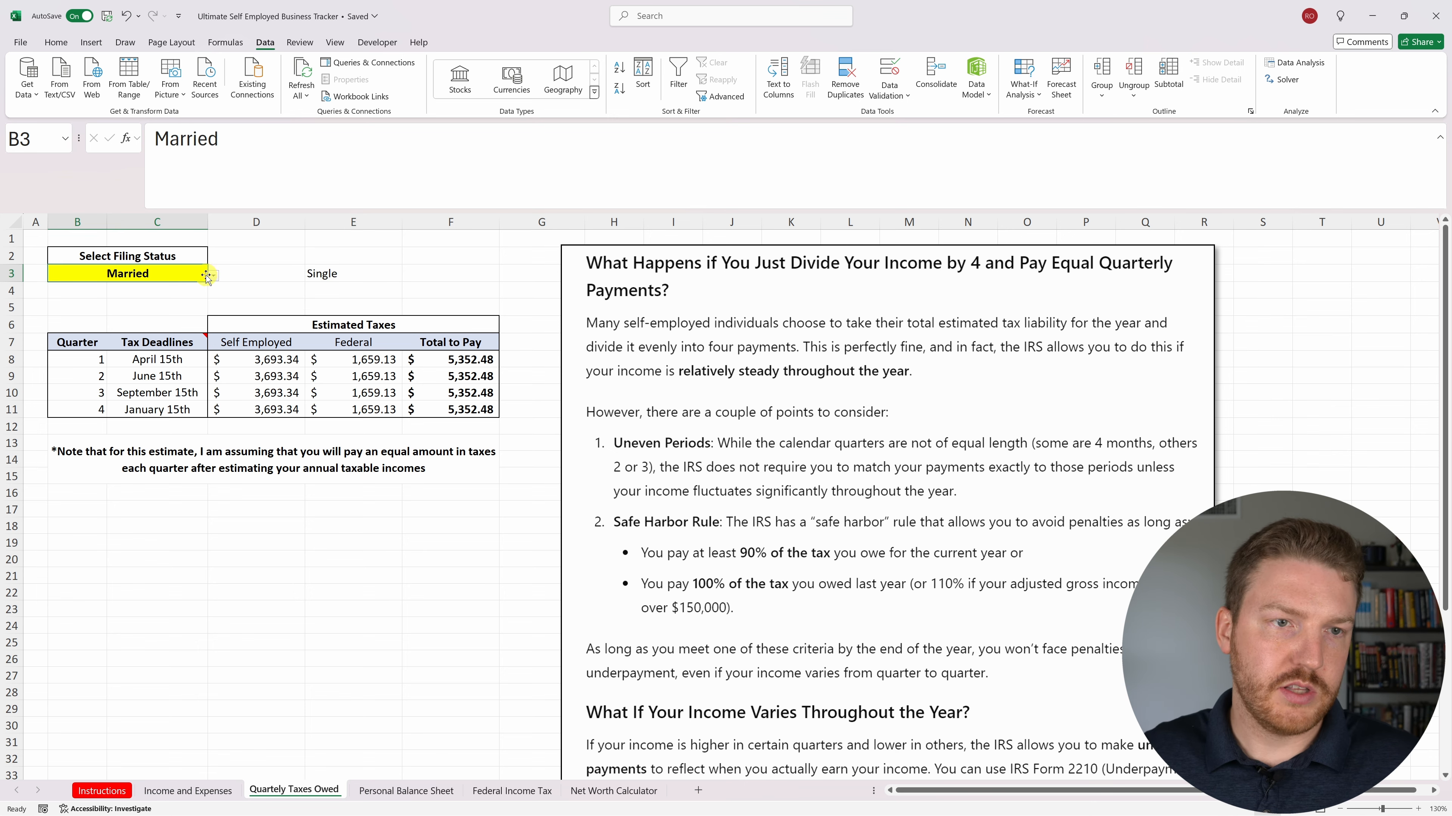
click(213, 276)
click(172, 289)
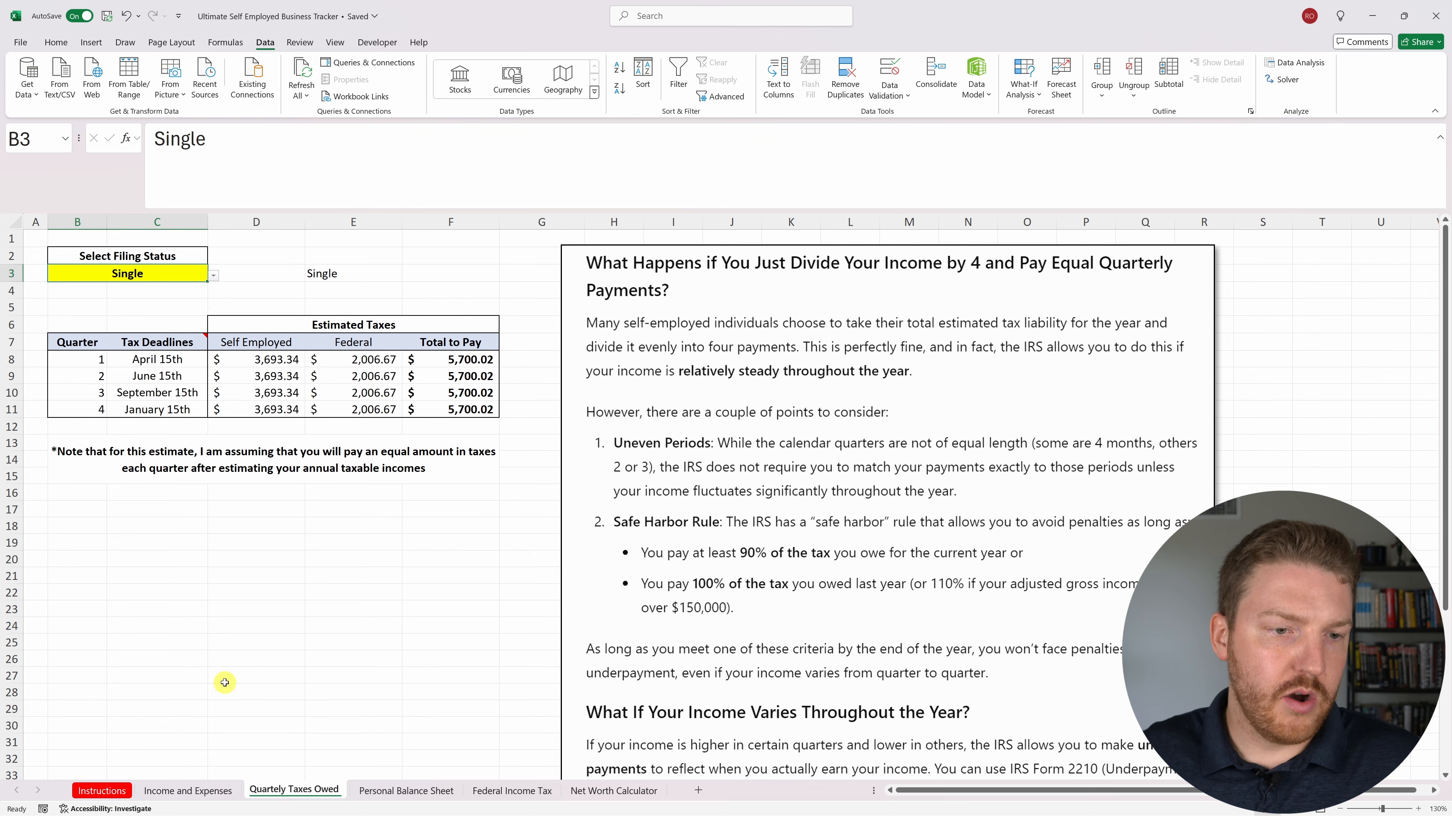
Examine the formulas in D70 and D66 on the Income and Expenses sheet and the filing status cell B3 that D66 references.
click(187, 791)
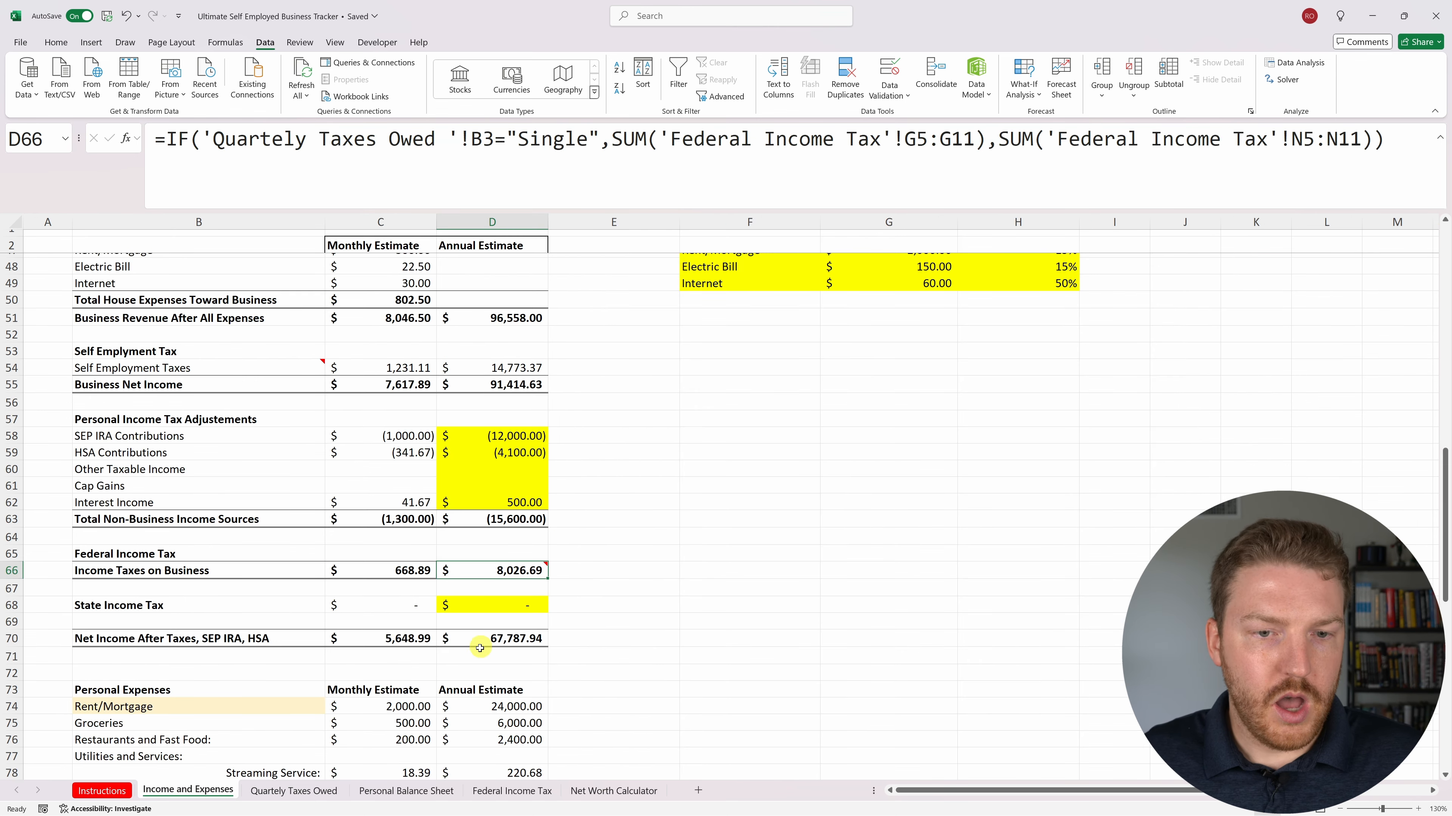
click(508, 640)
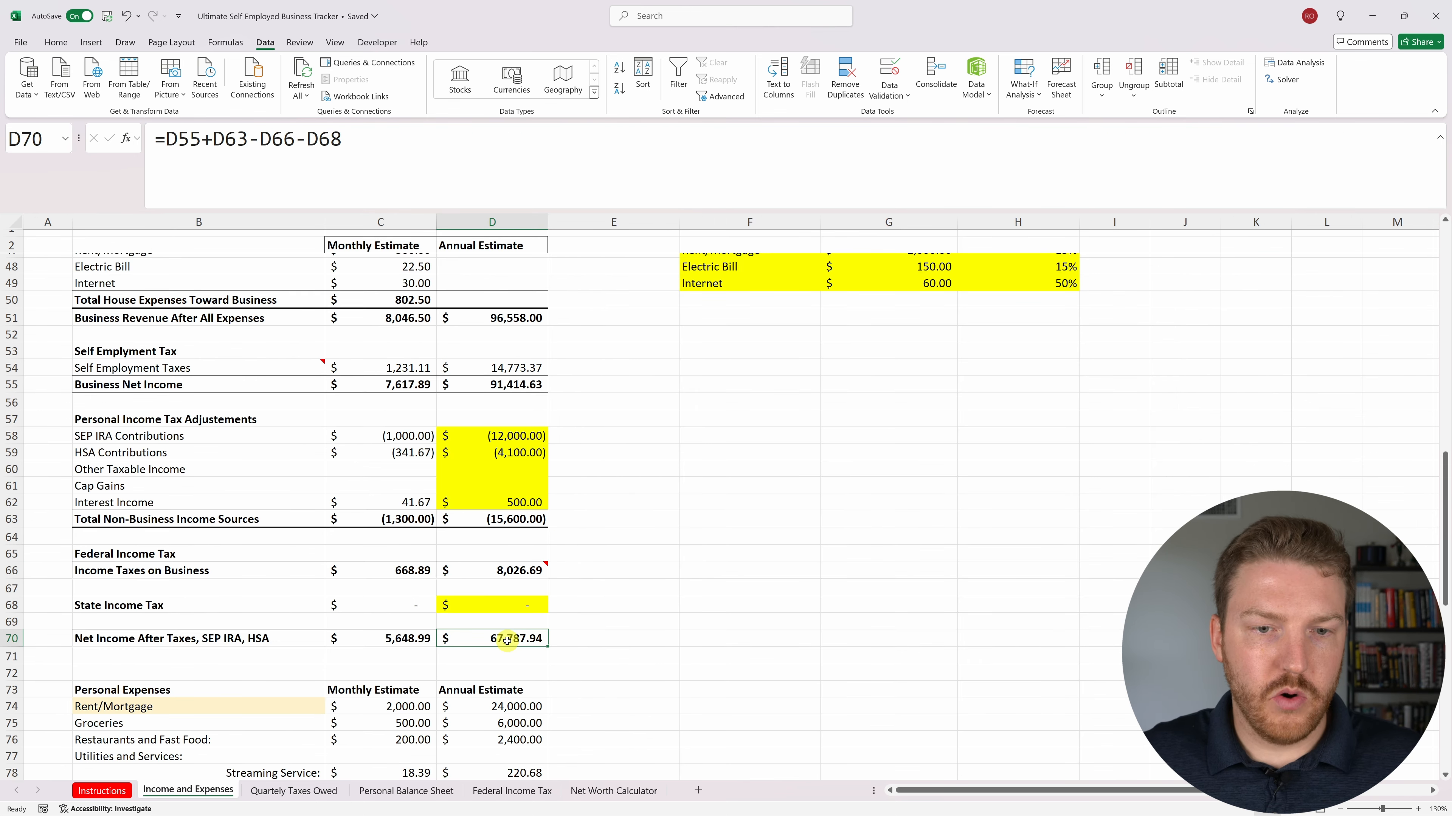
click(522, 570)
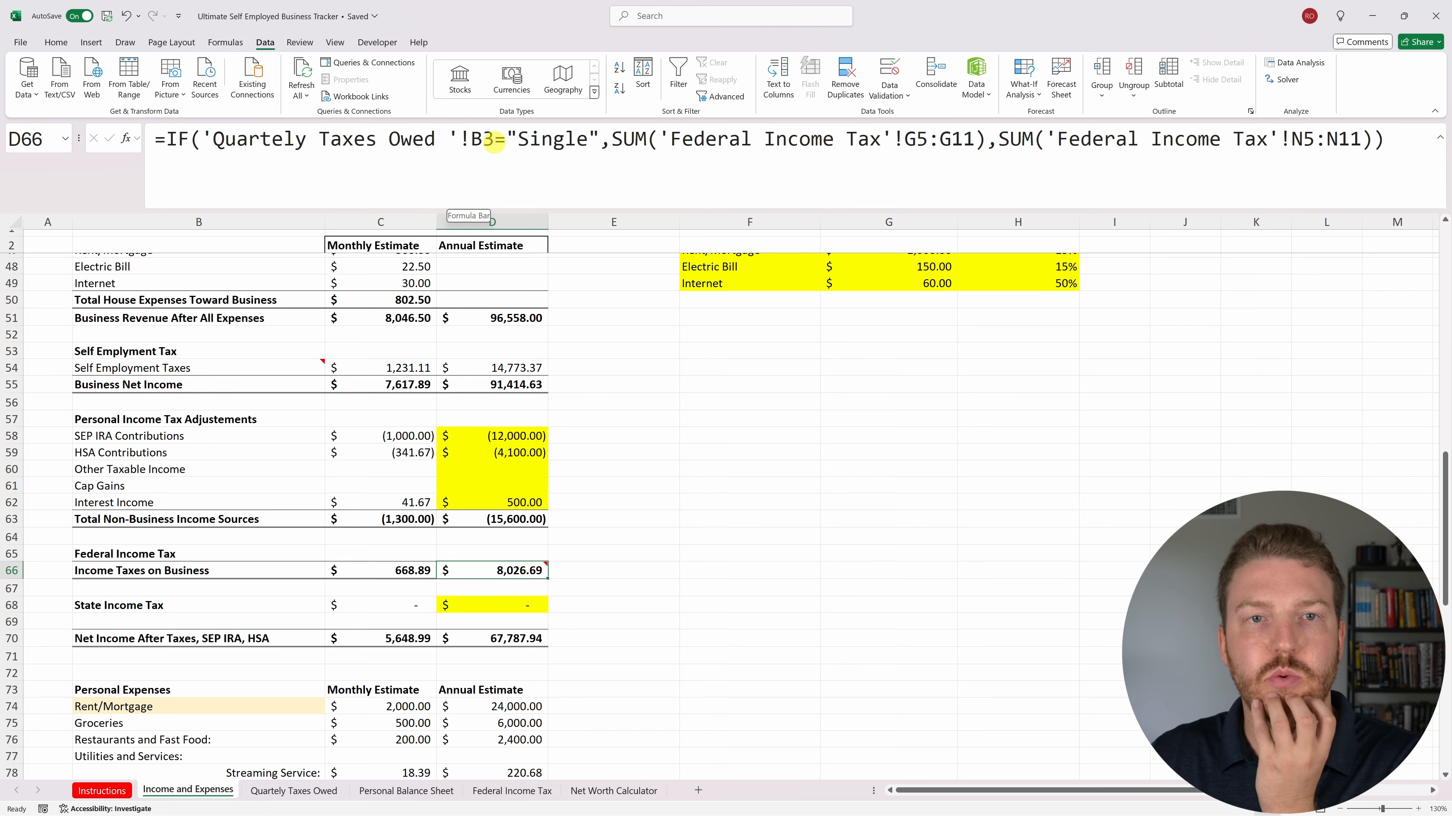
click(318, 792)
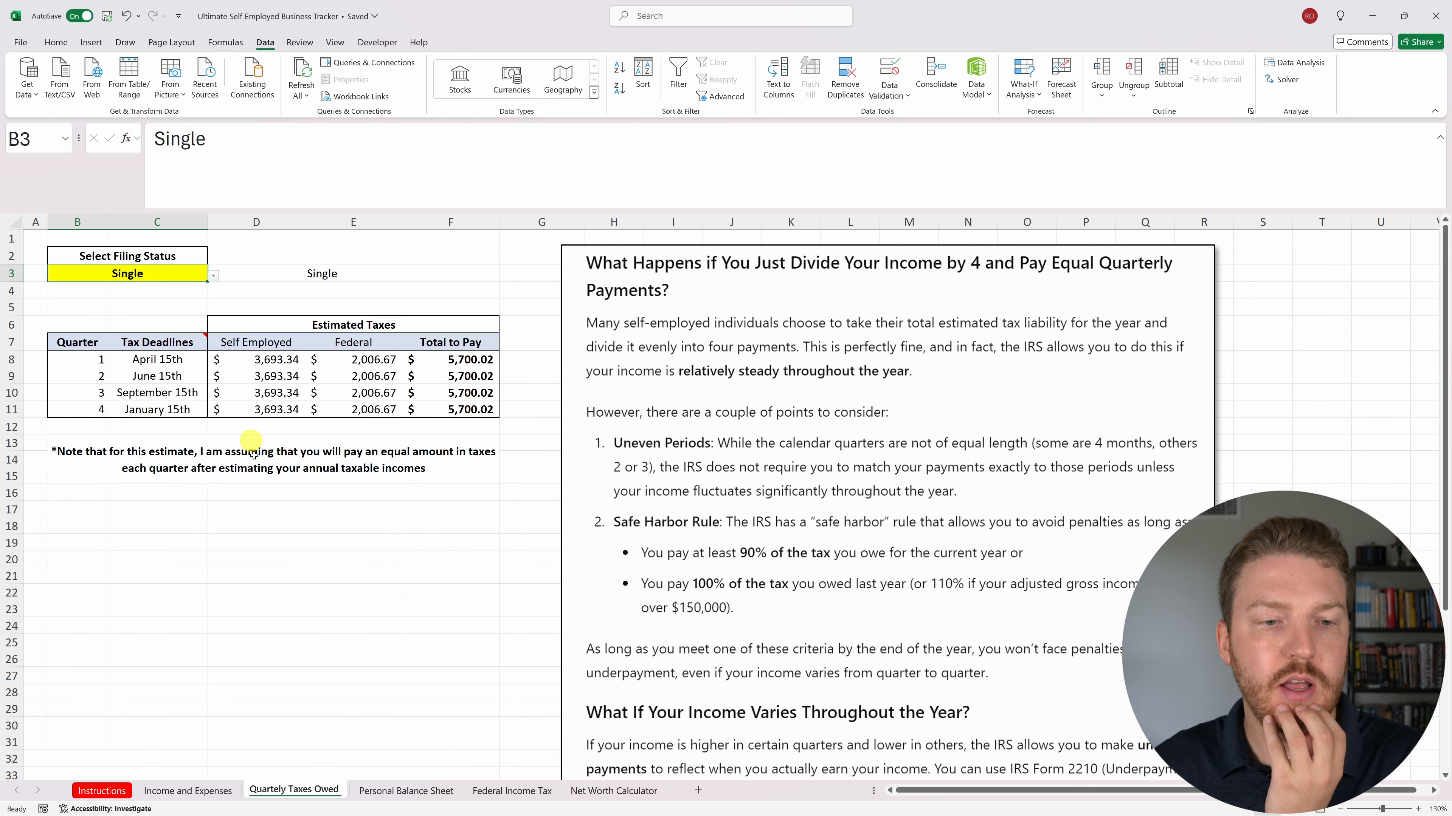
click(212, 792)
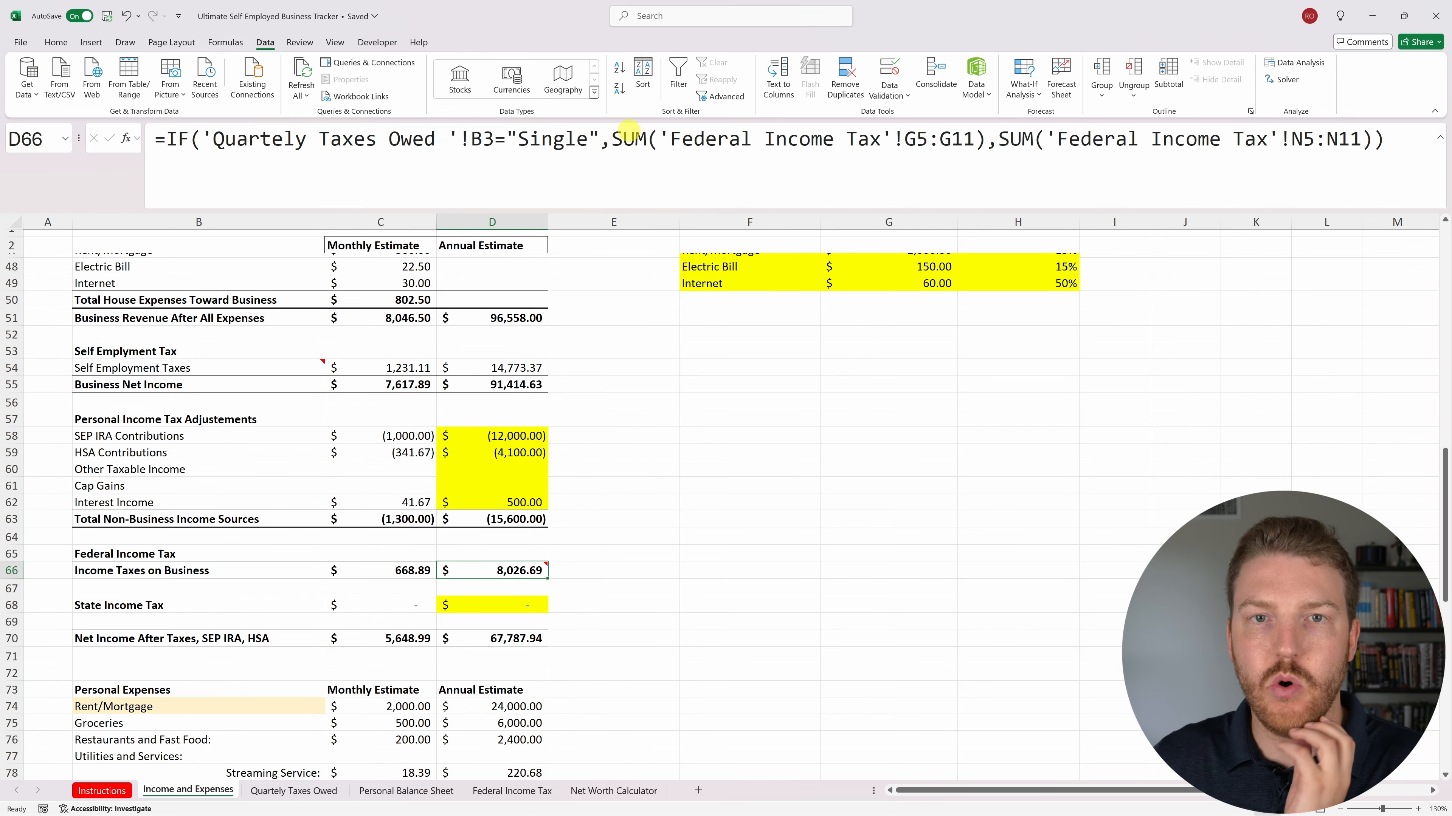
Compare the Single branch of D66's IF formula with the range G5:G11 on the Federal Income Tax sheet, returning to Income and Expenses.
drag(612, 139, 972, 140)
key(Escape)
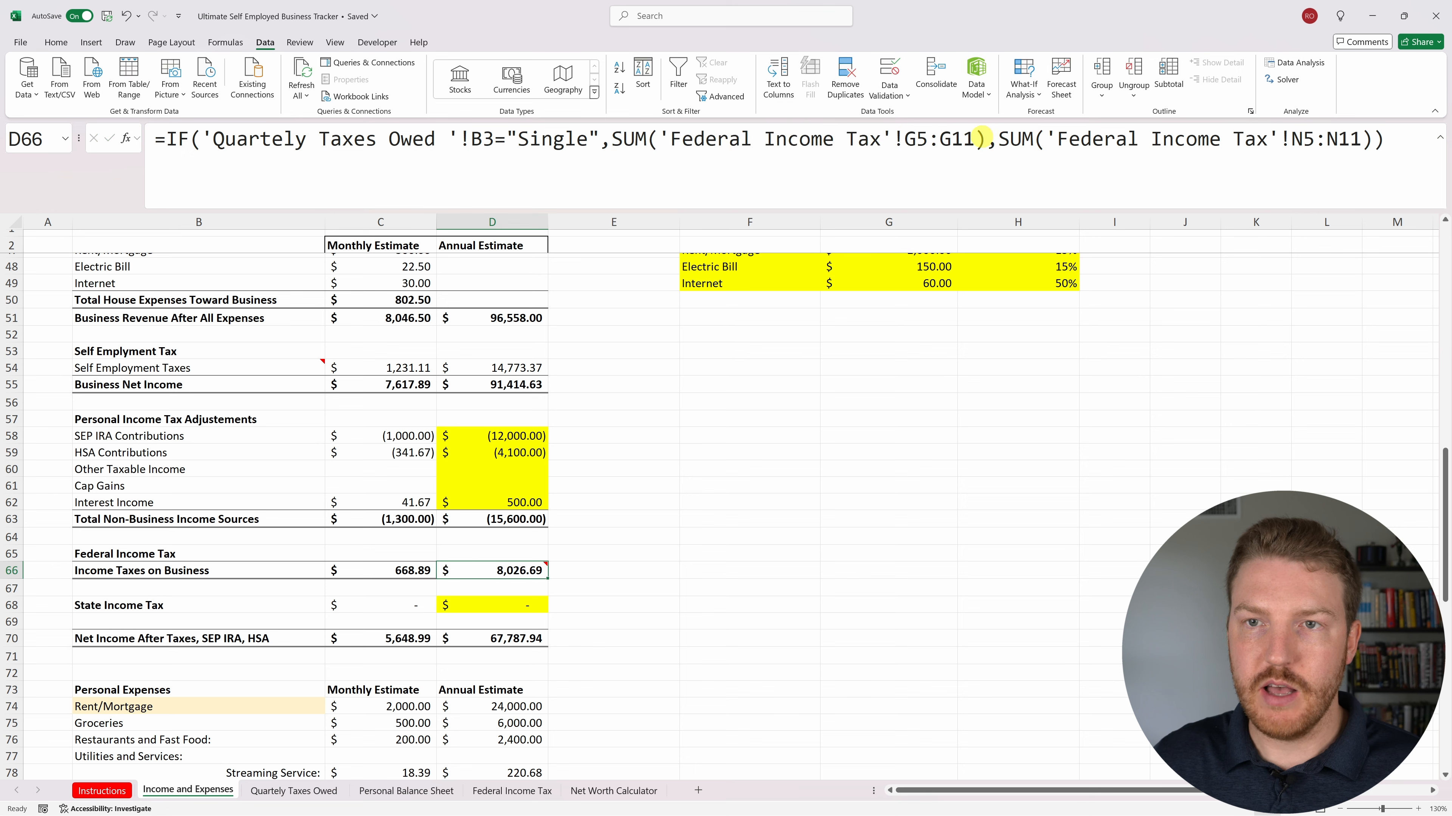
click(517, 792)
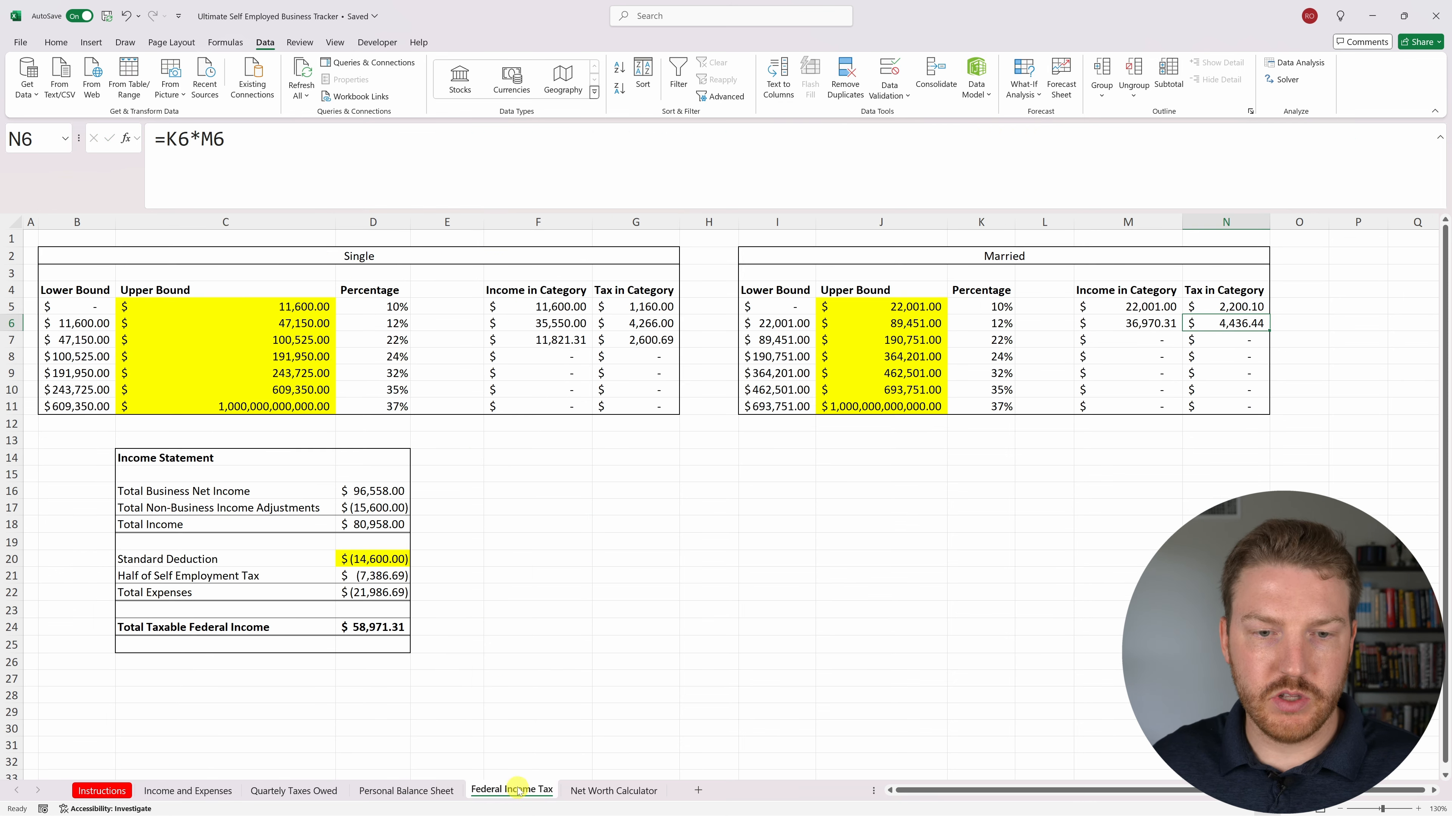
drag(635, 307, 651, 411)
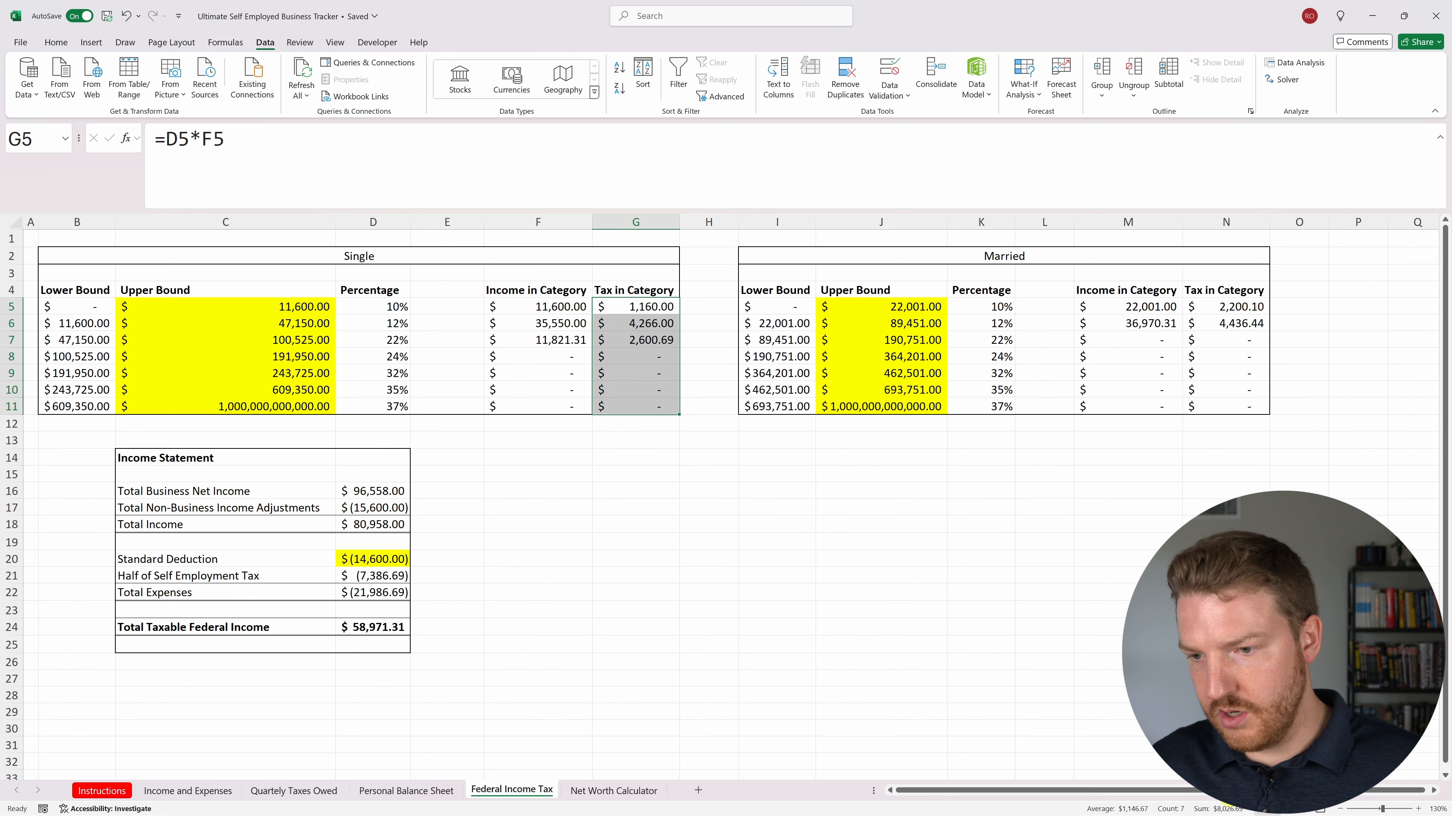
click(180, 792)
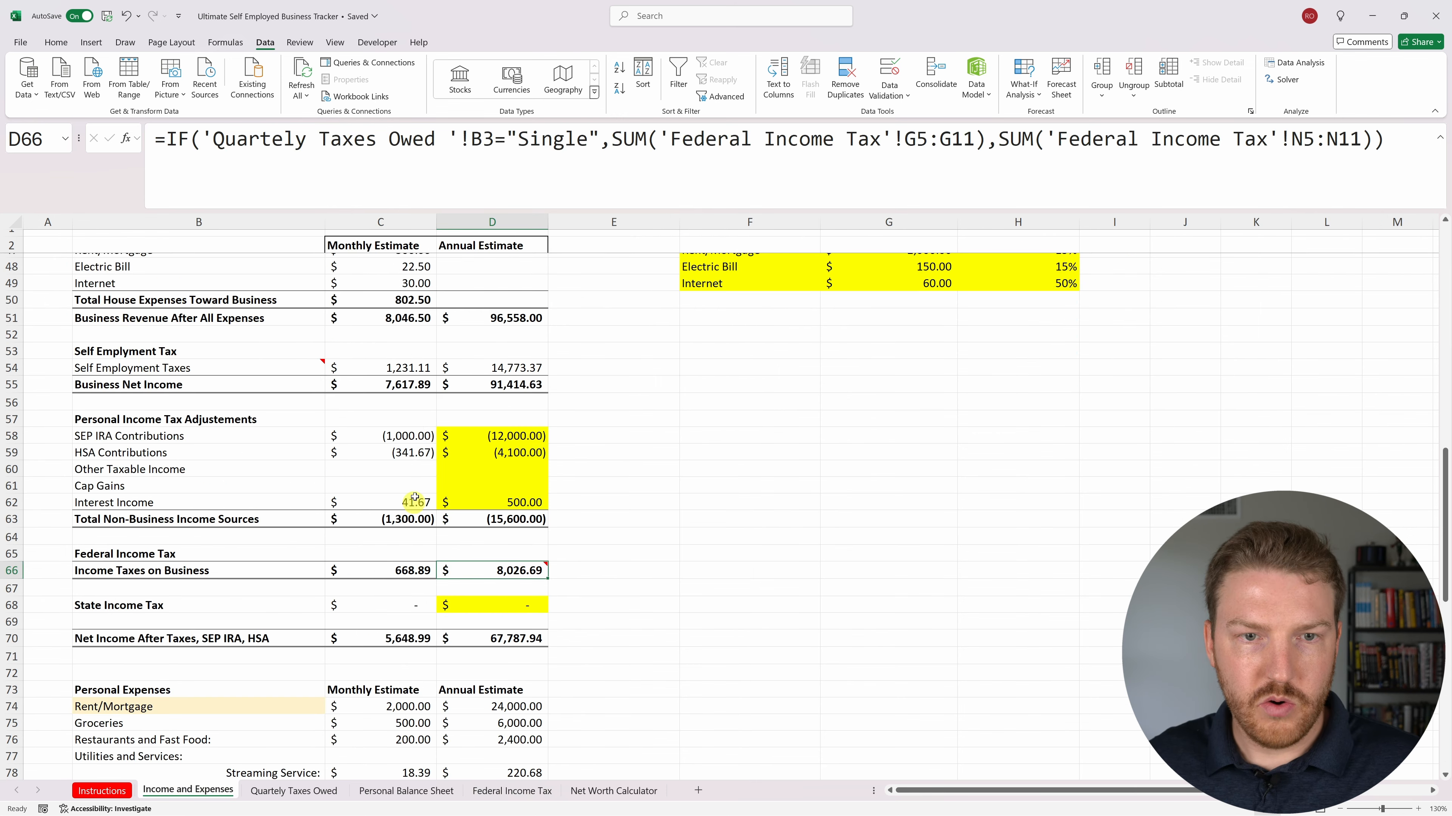
Set the filing status in B3 on the Quartely Taxes Owed sheet to Married.
click(293, 790)
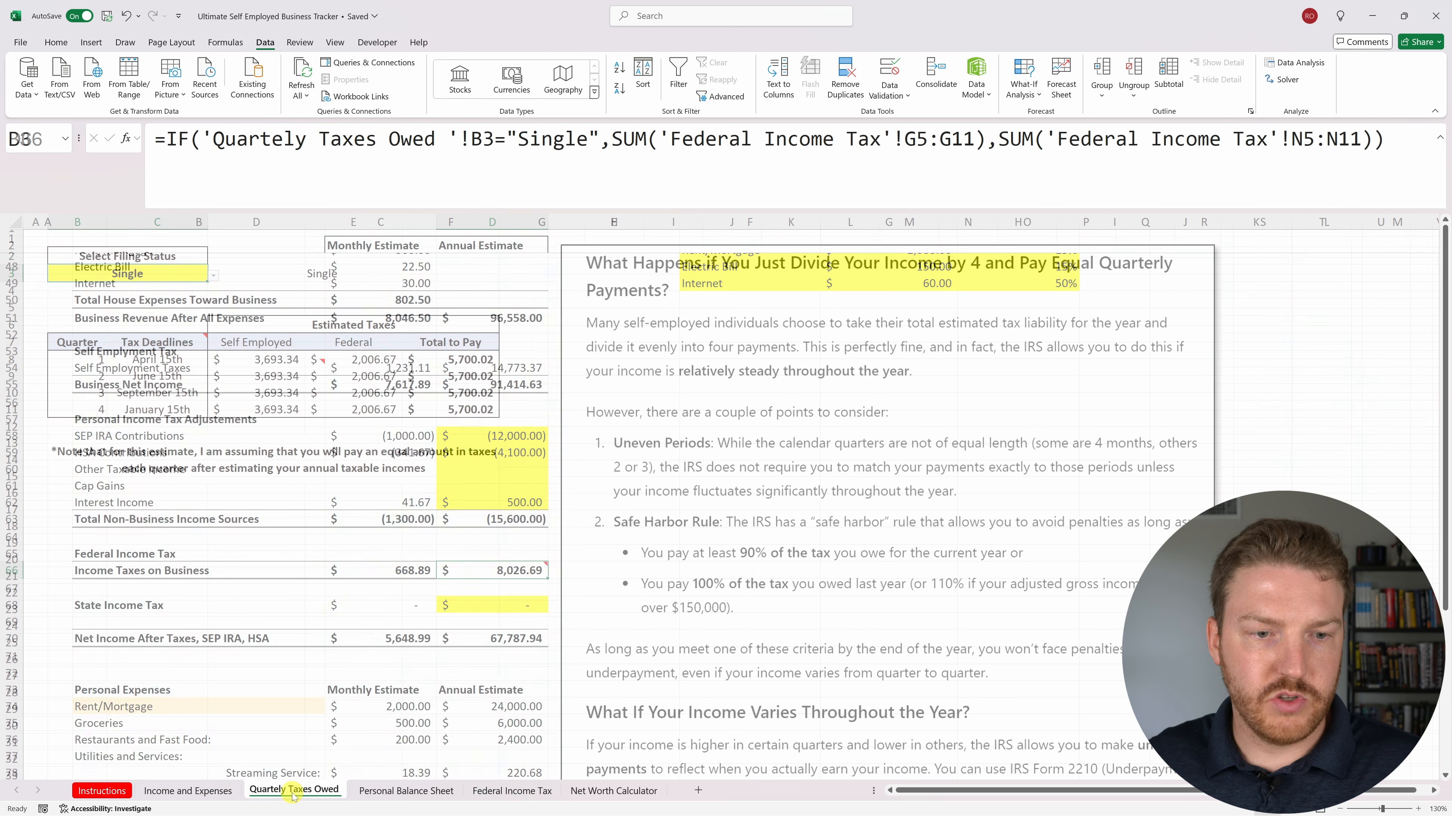
click(213, 276)
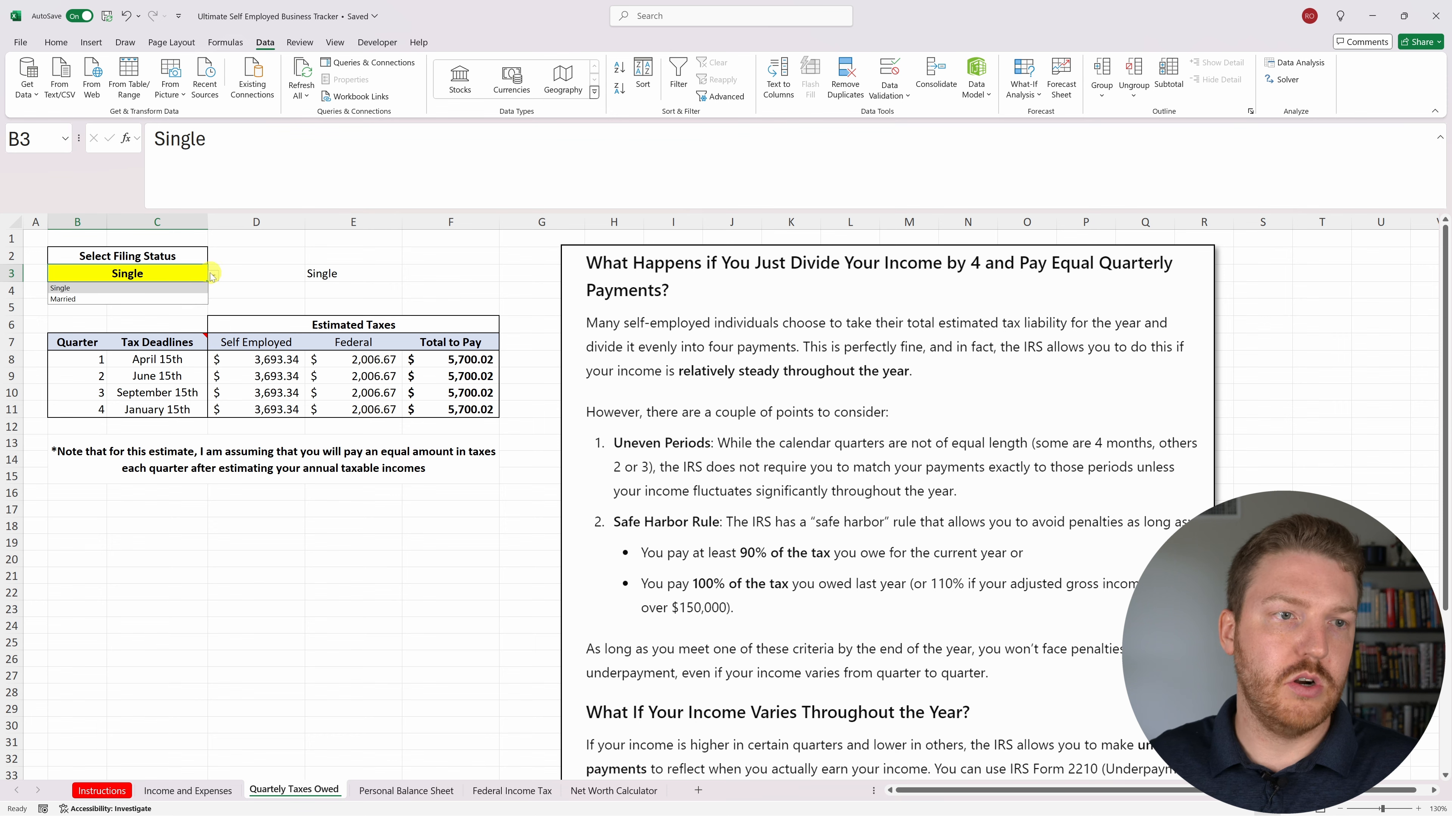
click(146, 299)
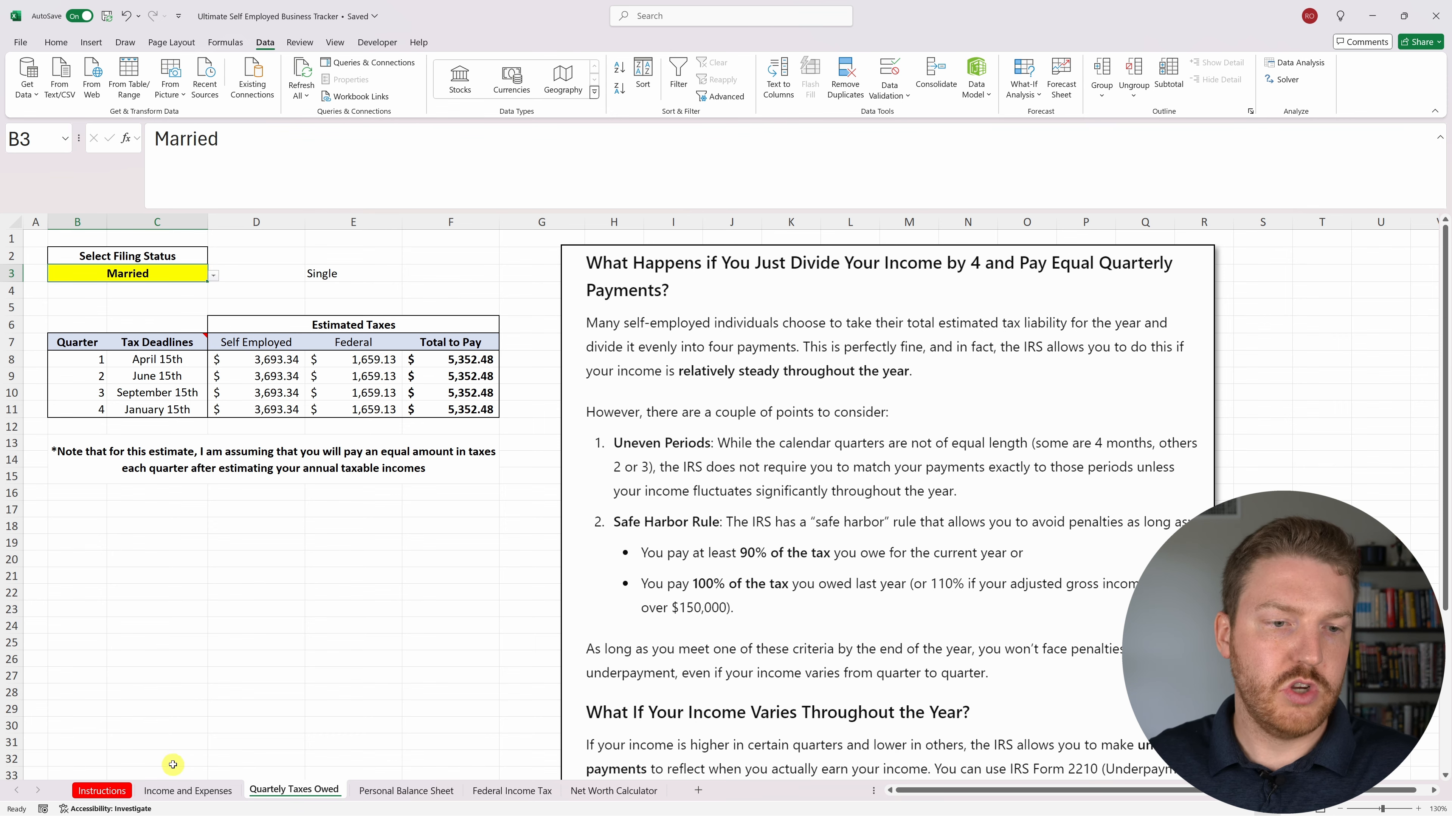
Compare the Married branch of D66's IF formula on Income and Expenses with the range N5:N11 on the Federal Income Tax sheet.
click(188, 790)
mouse_move(517, 575)
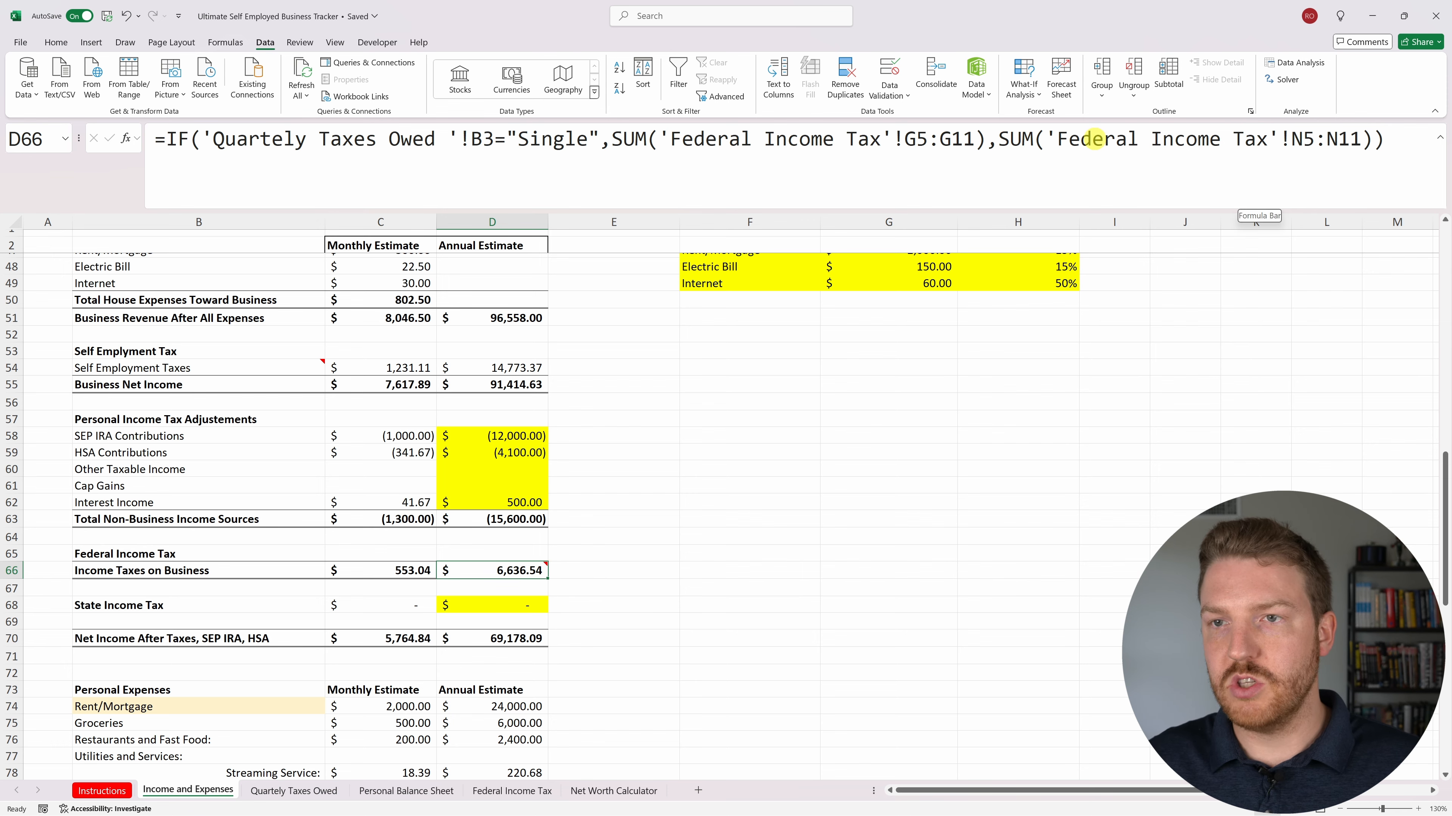
drag(1068, 140, 1320, 140)
key(Escape)
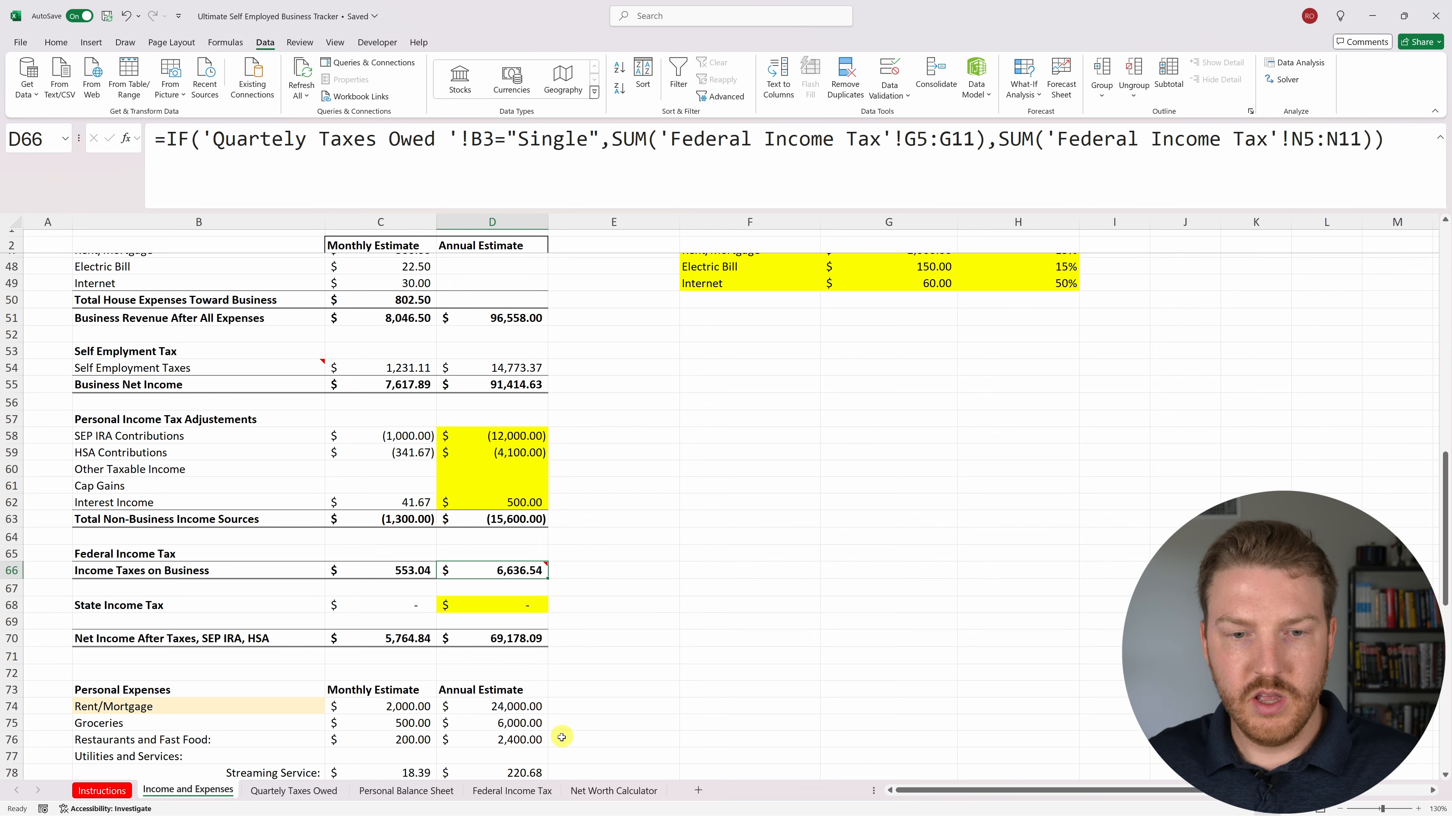
click(523, 791)
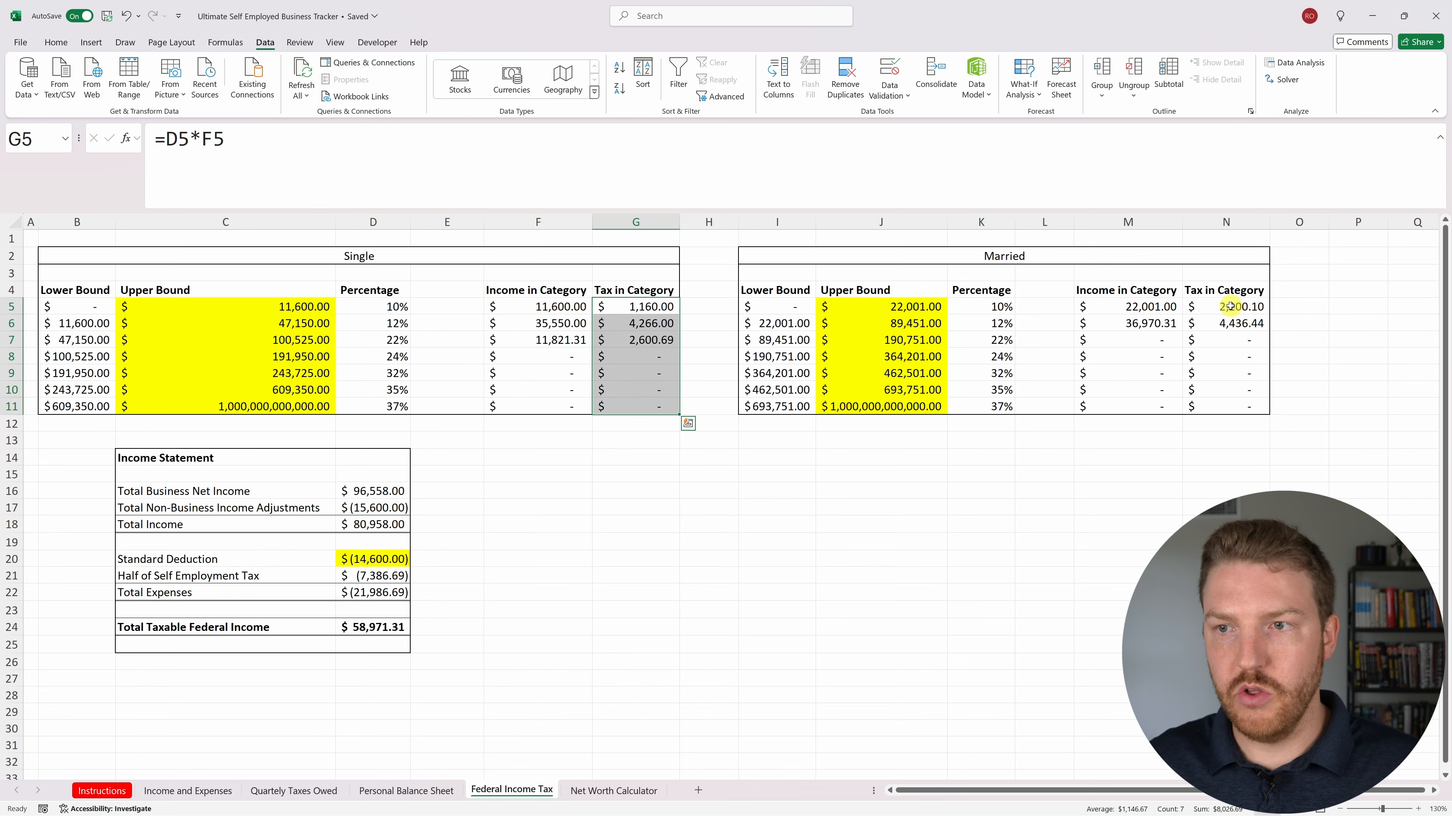
drag(1229, 309, 1231, 407)
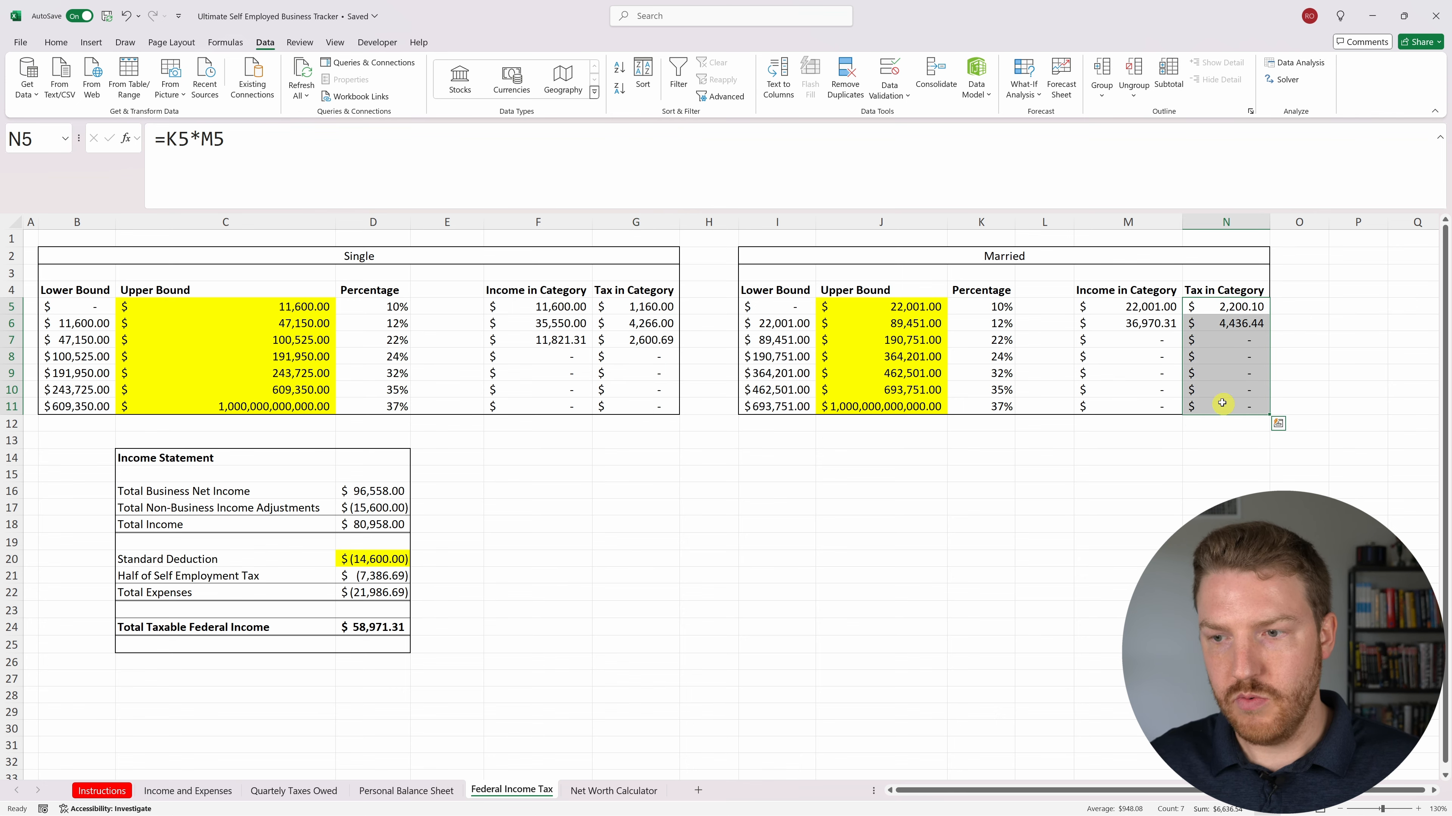
Review the Federal Income Tax and State Income Tax rows on the Income and Expenses sheet, ending on the annual state tax cell D68.
click(188, 791)
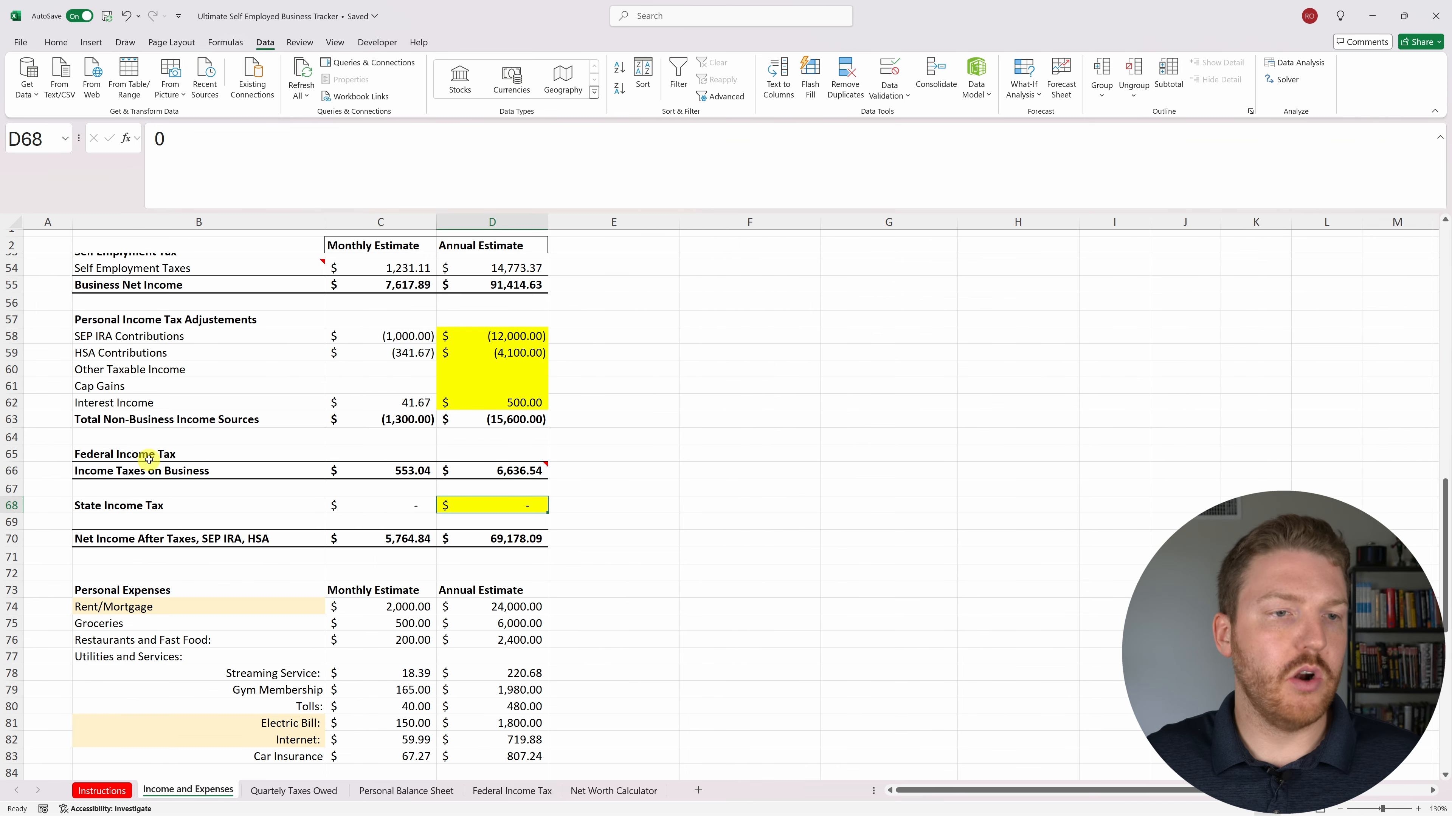
drag(151, 456, 531, 475)
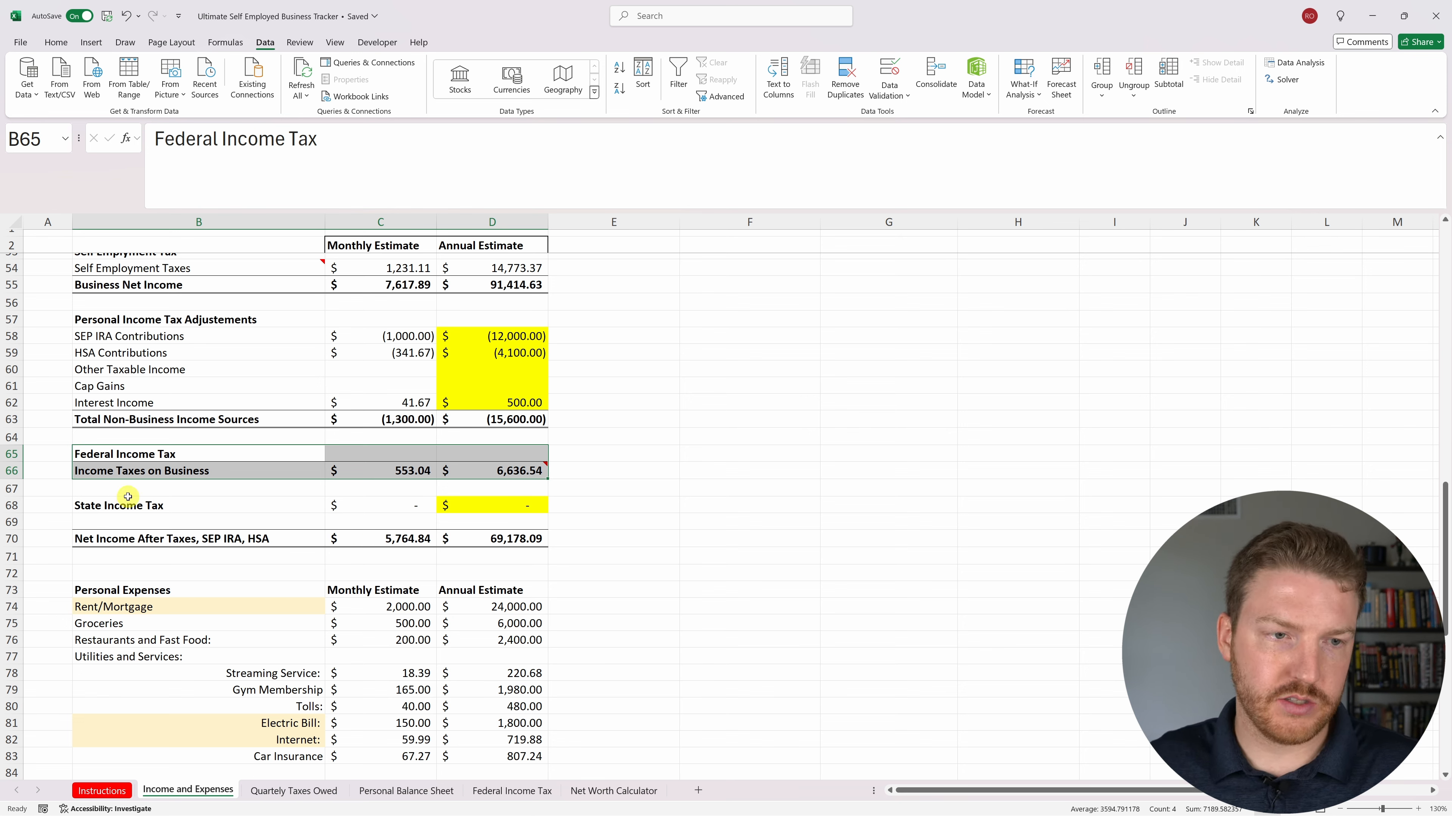
drag(130, 502, 480, 503)
click(431, 503)
click(526, 500)
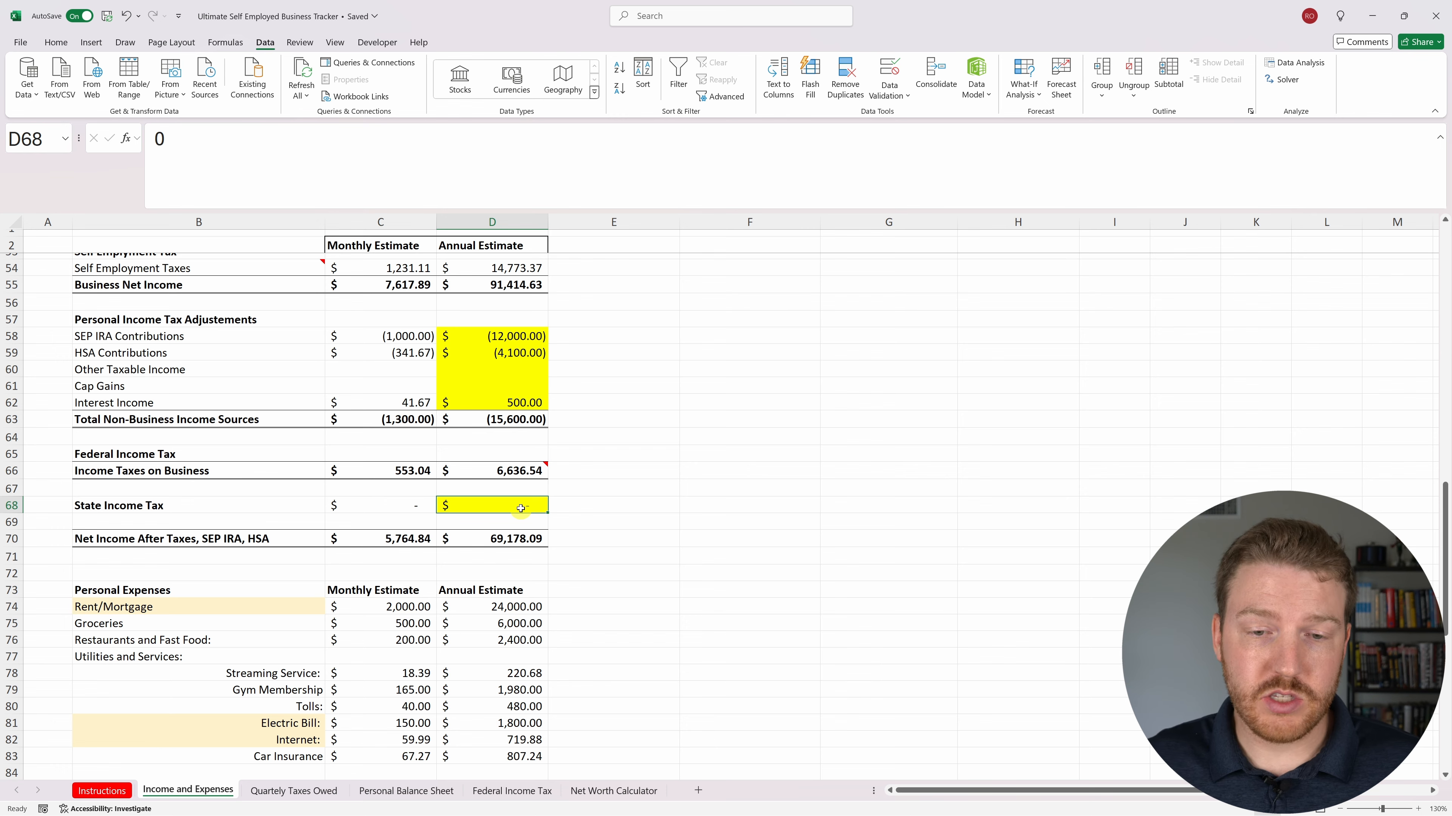
Examine the Total Income and Total Non-Business Income Adjustments formulas in the Income Statement on the Federal Income Tax sheet.
click(606, 790)
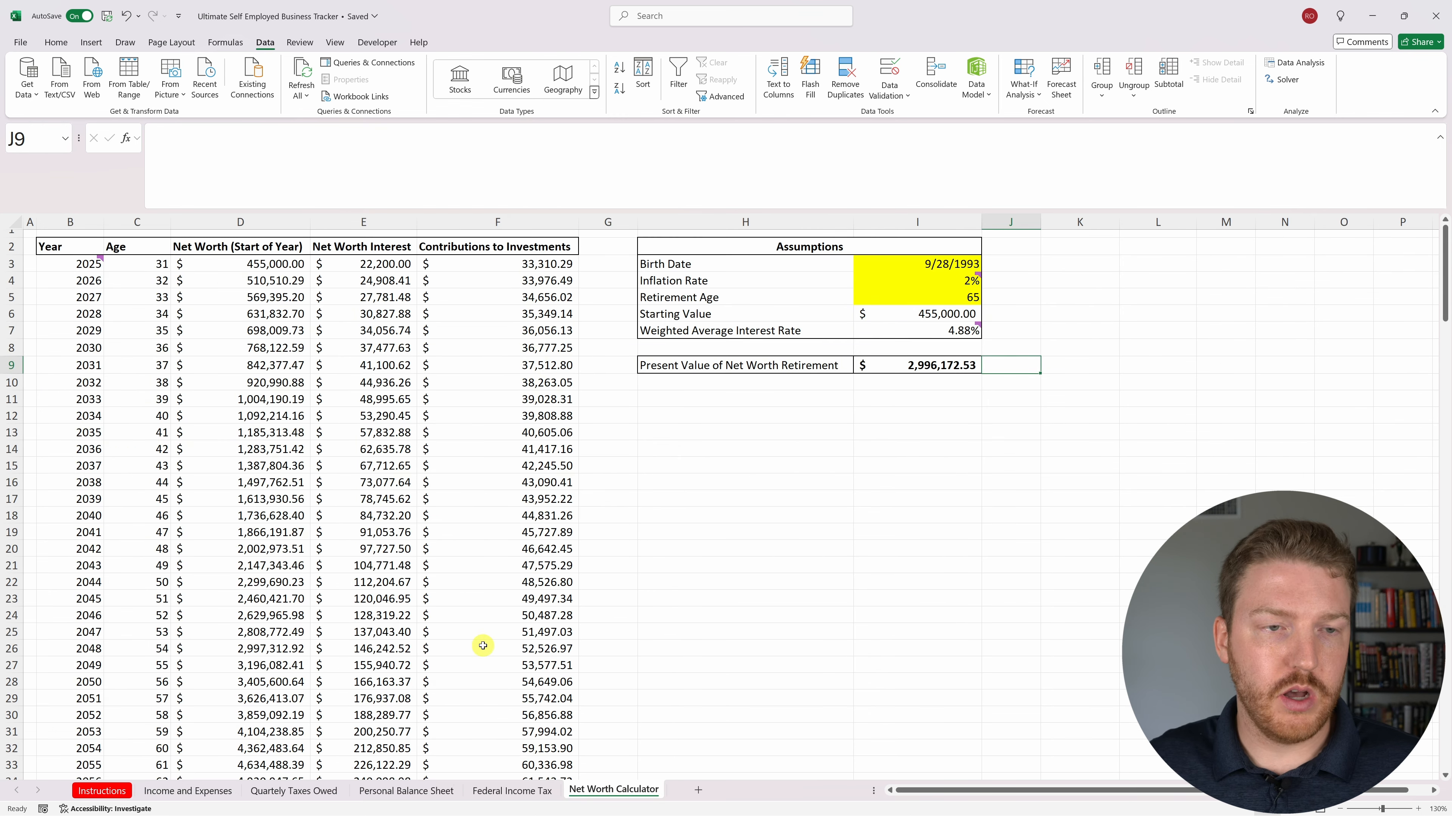
click(511, 791)
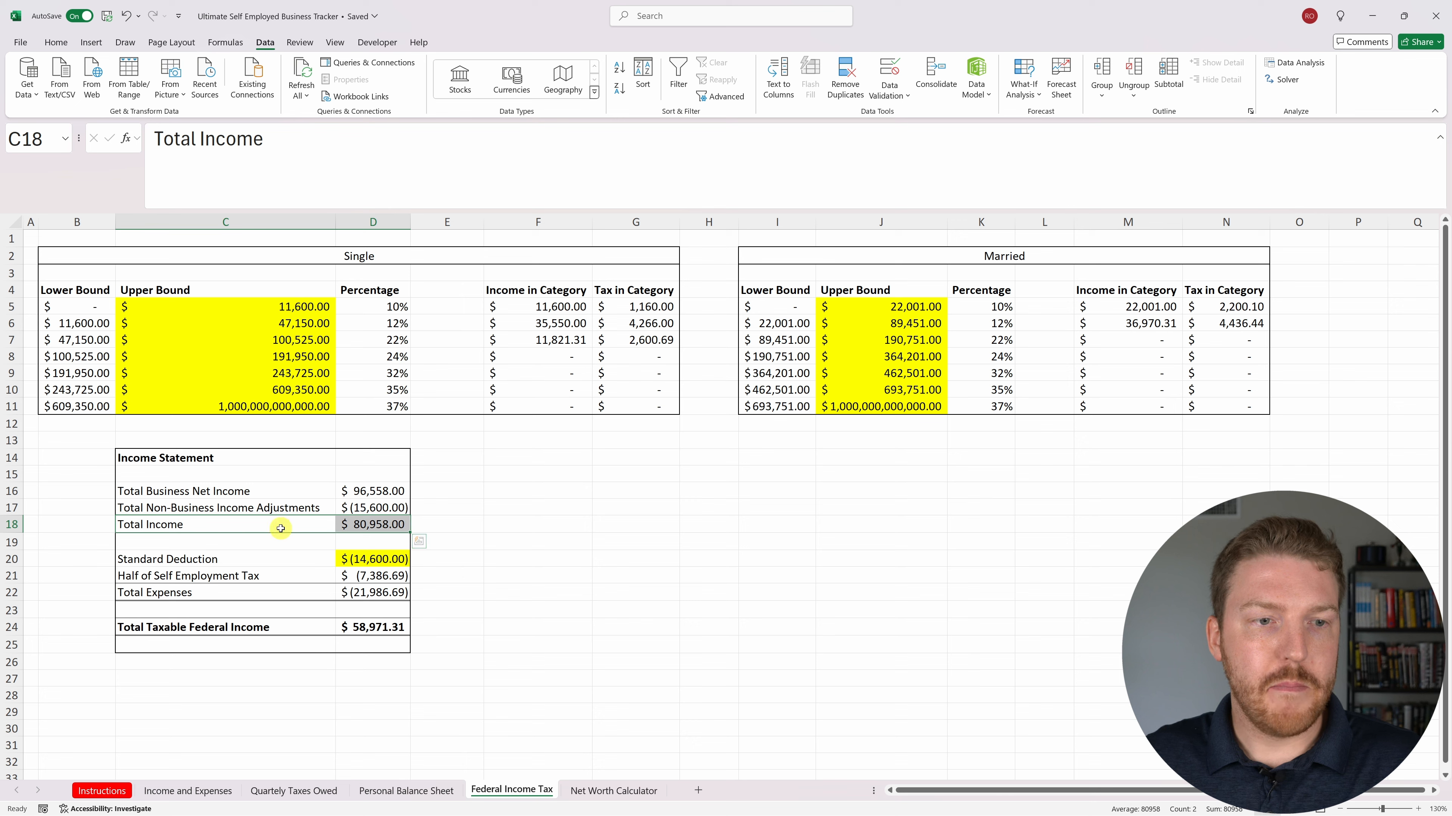
click(364, 524)
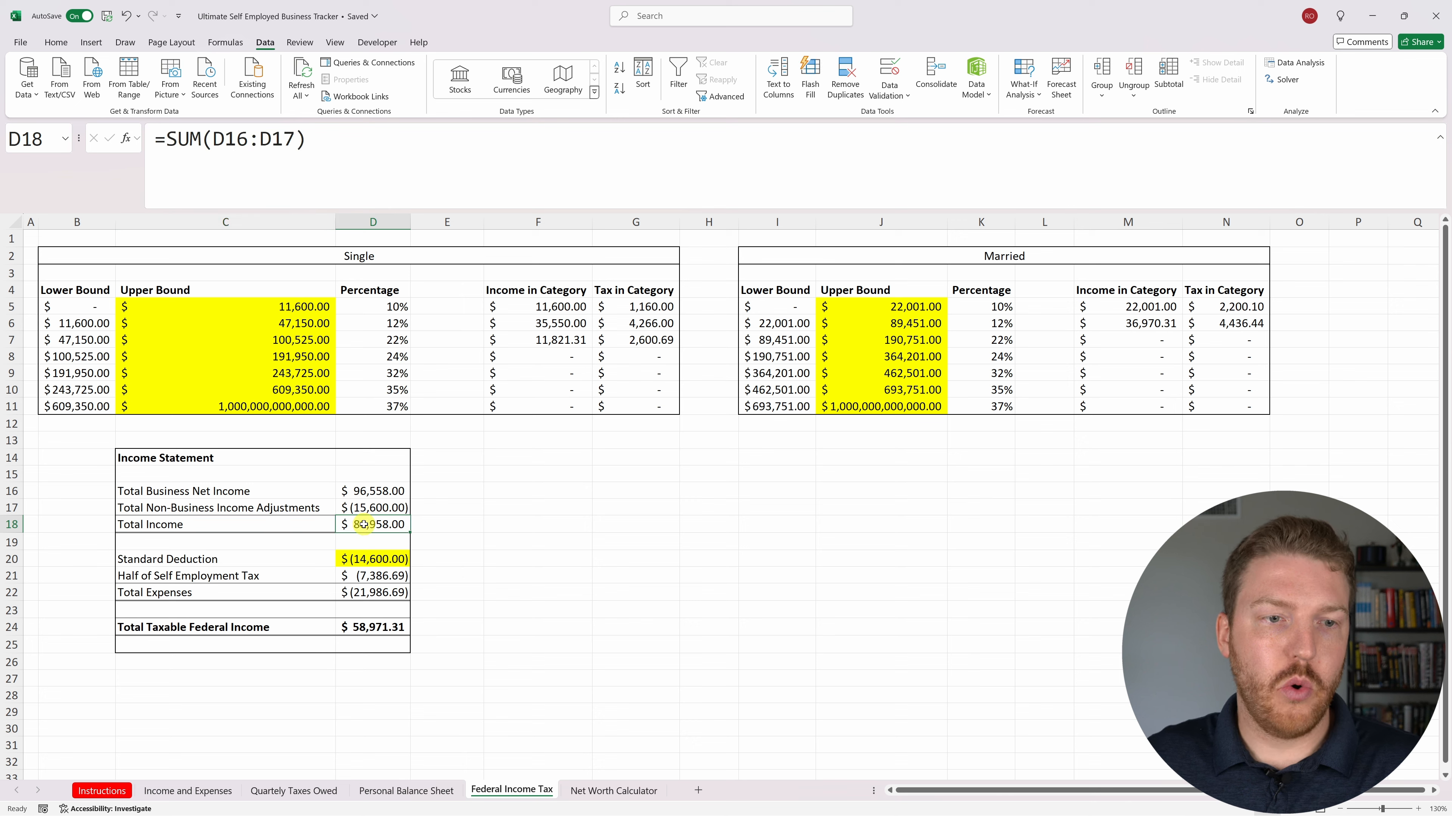
click(240, 509)
click(376, 507)
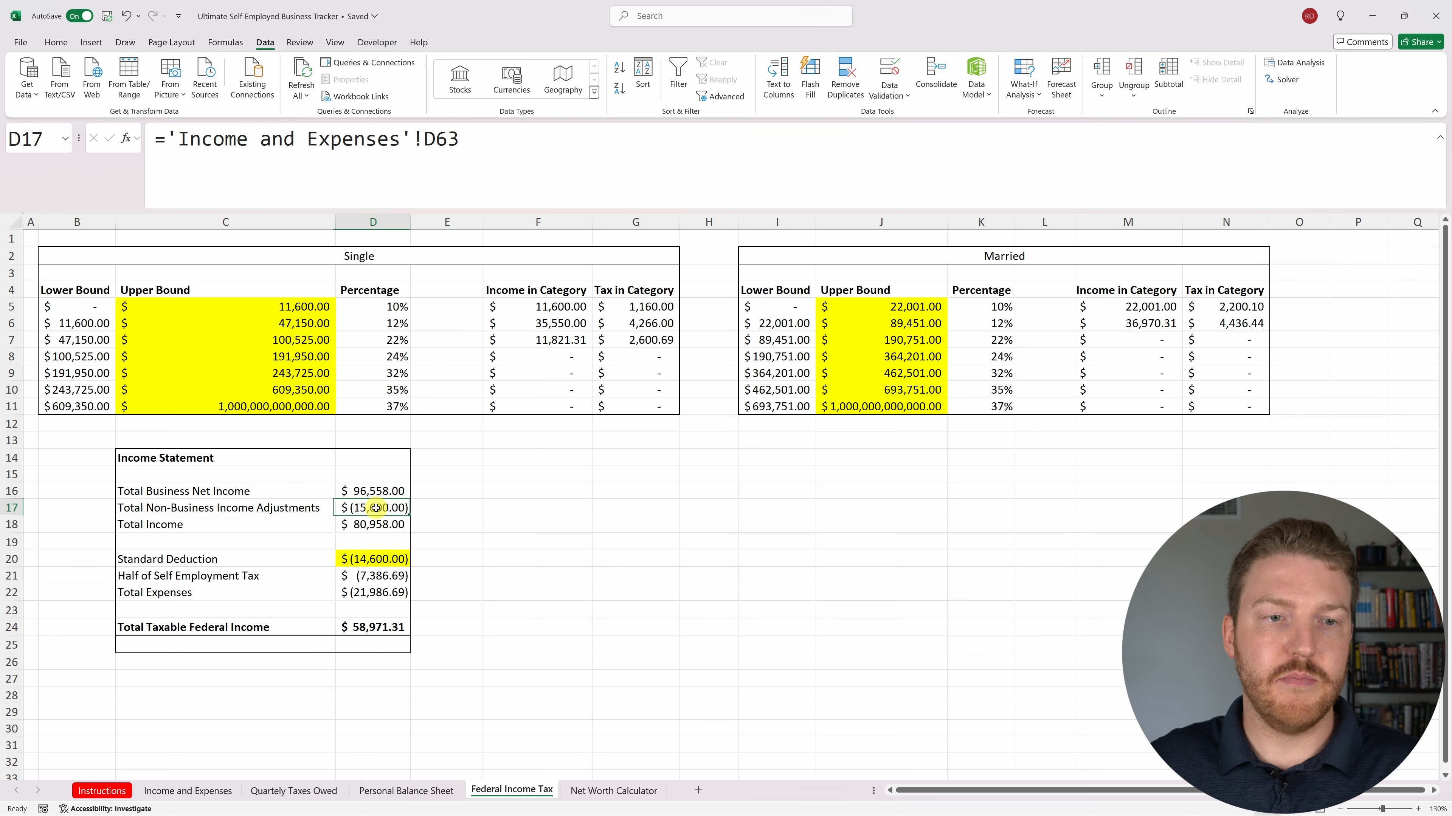
click(369, 526)
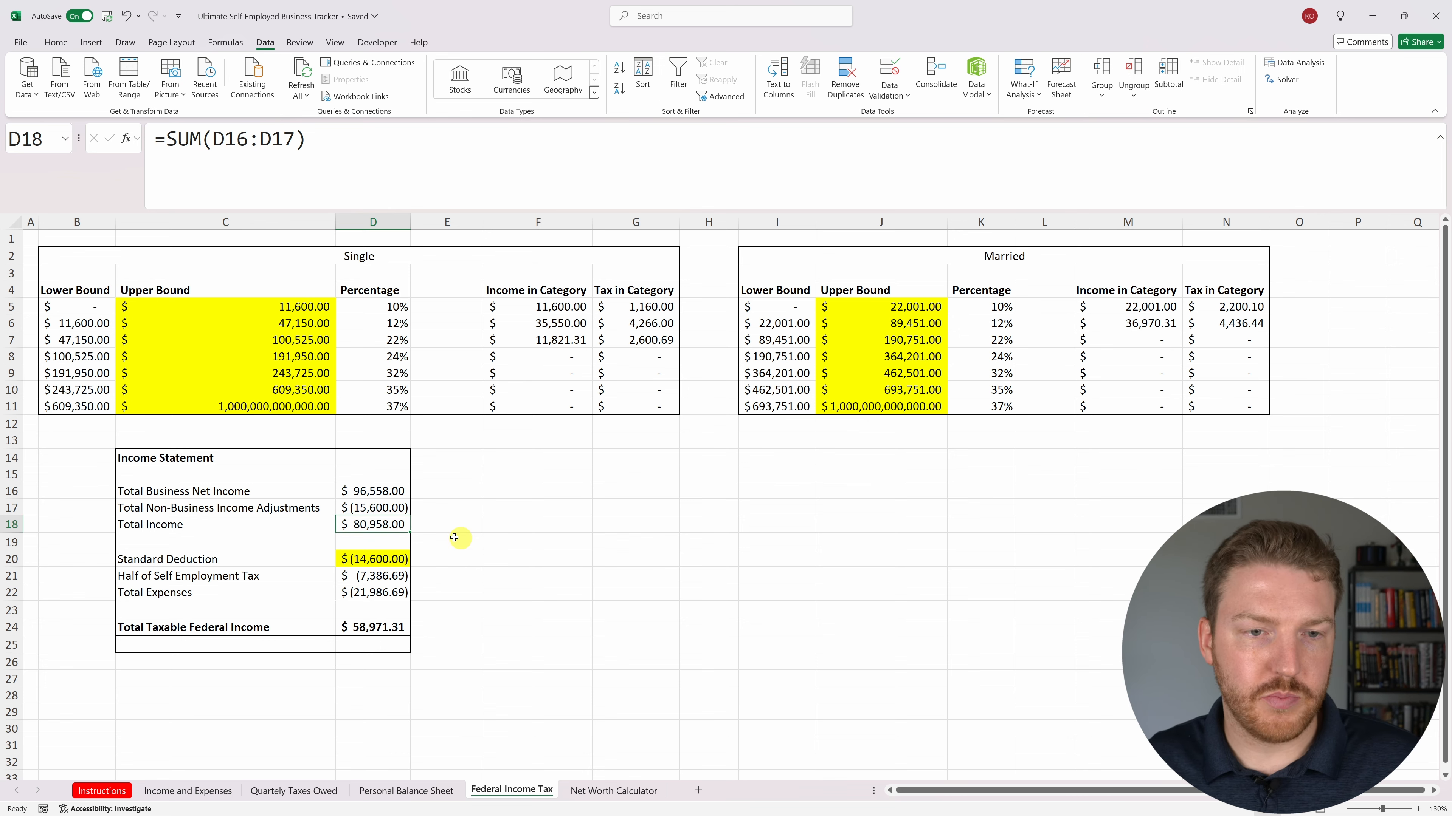
Switch to Chrome and open SmartAsset's Illinois Income Tax Calculator from the Google results for "illinois state income tax calculator".
key(super)
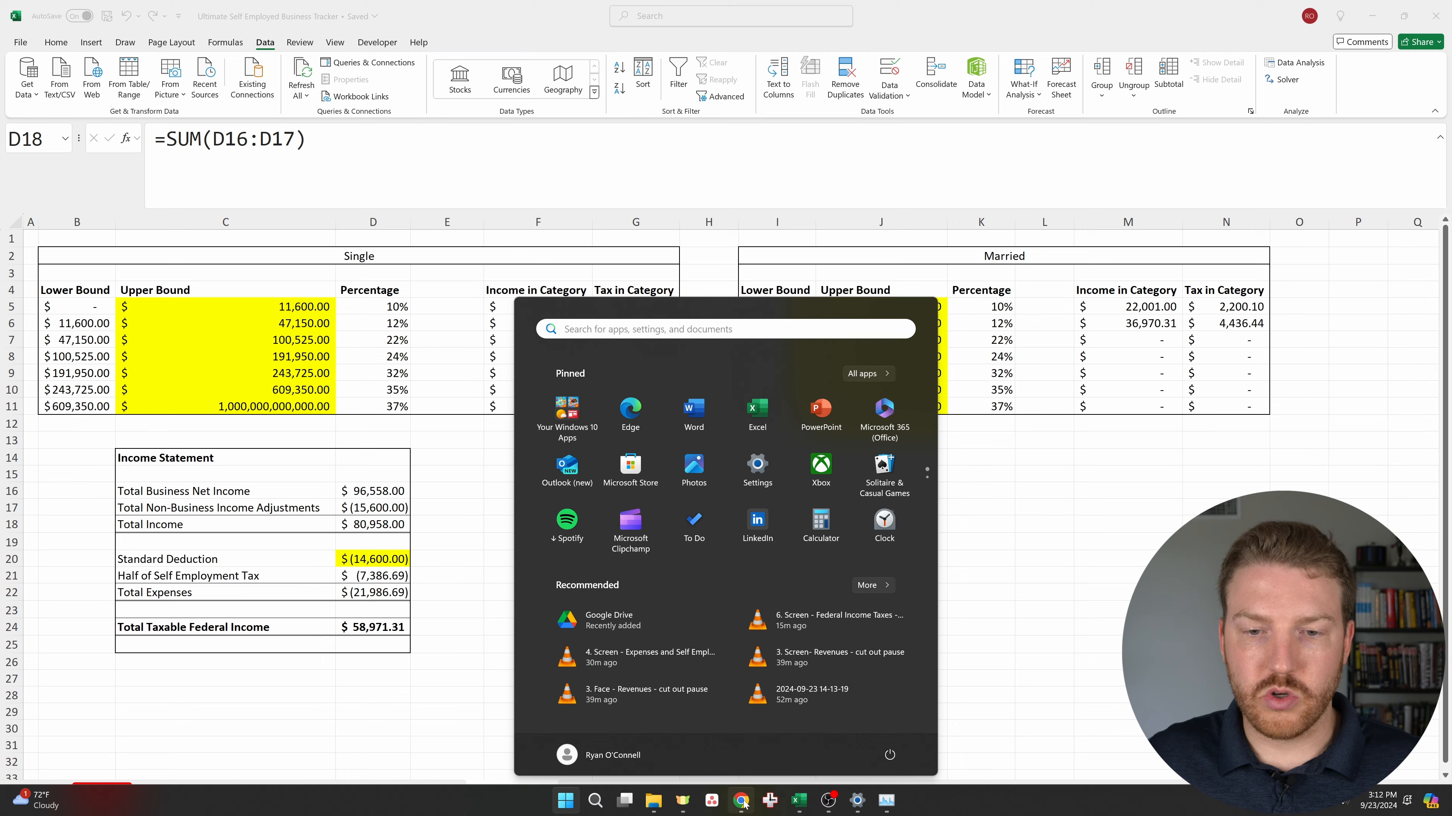
click(740, 801)
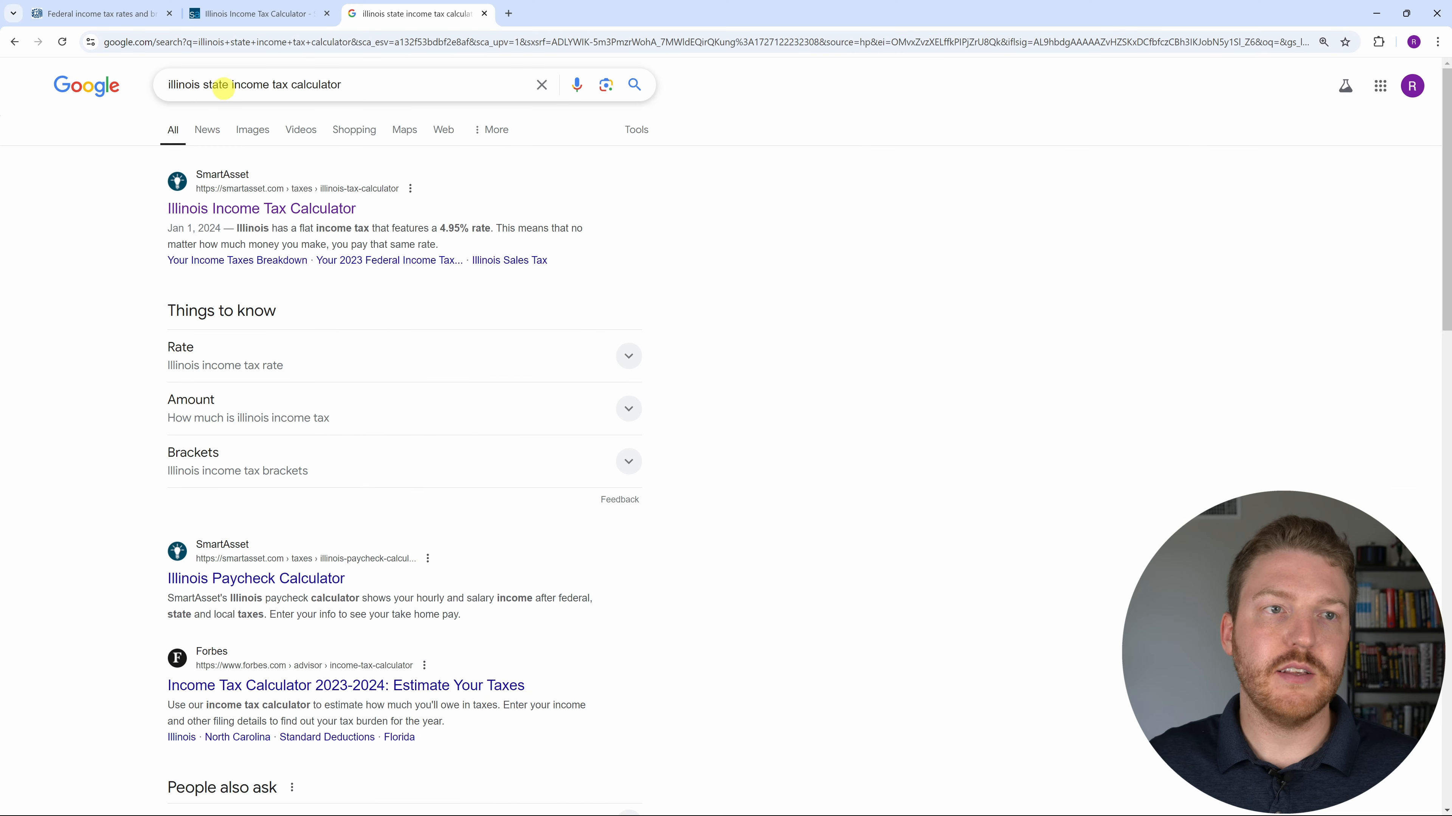
click(184, 86)
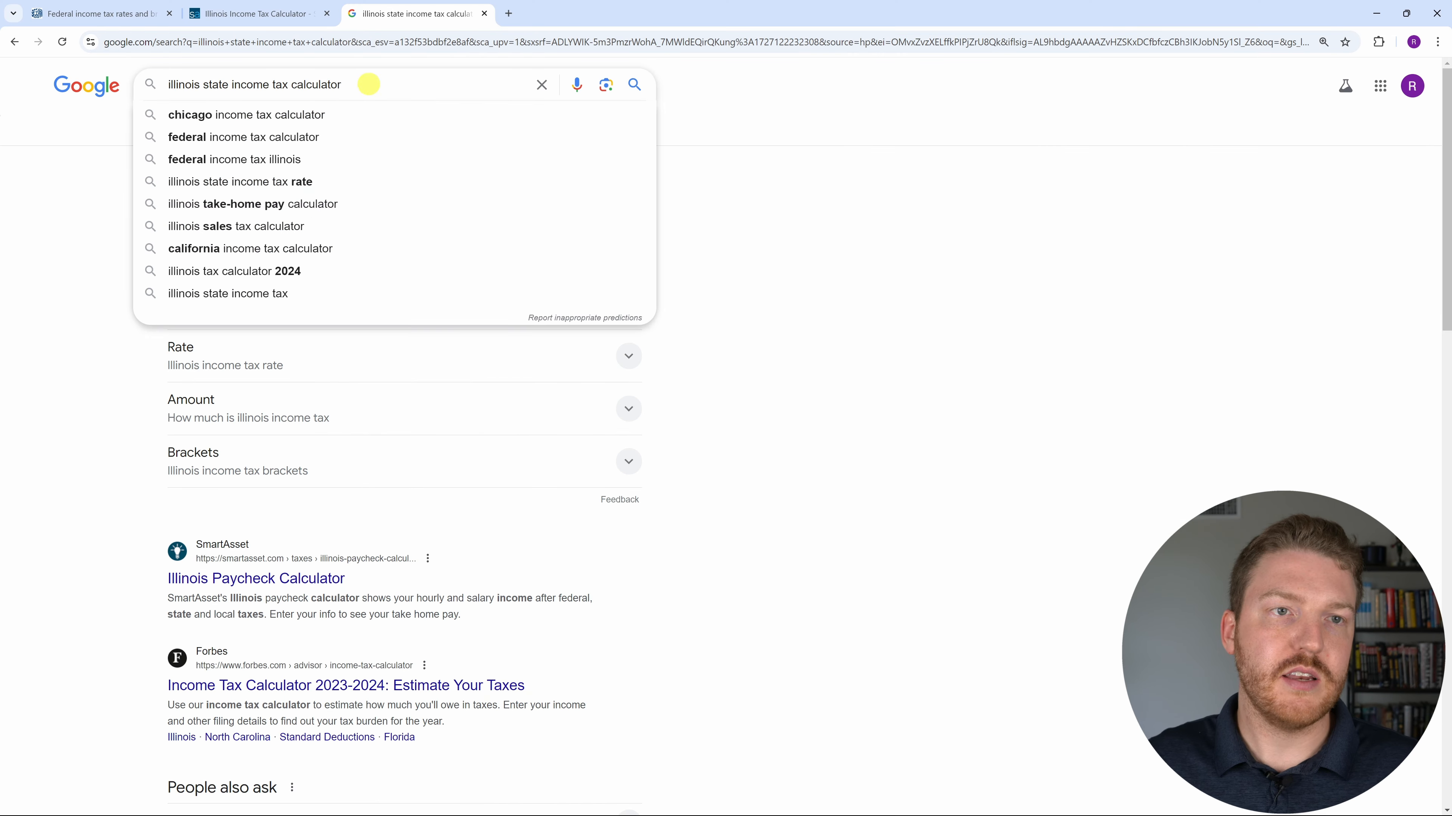
click(727, 199)
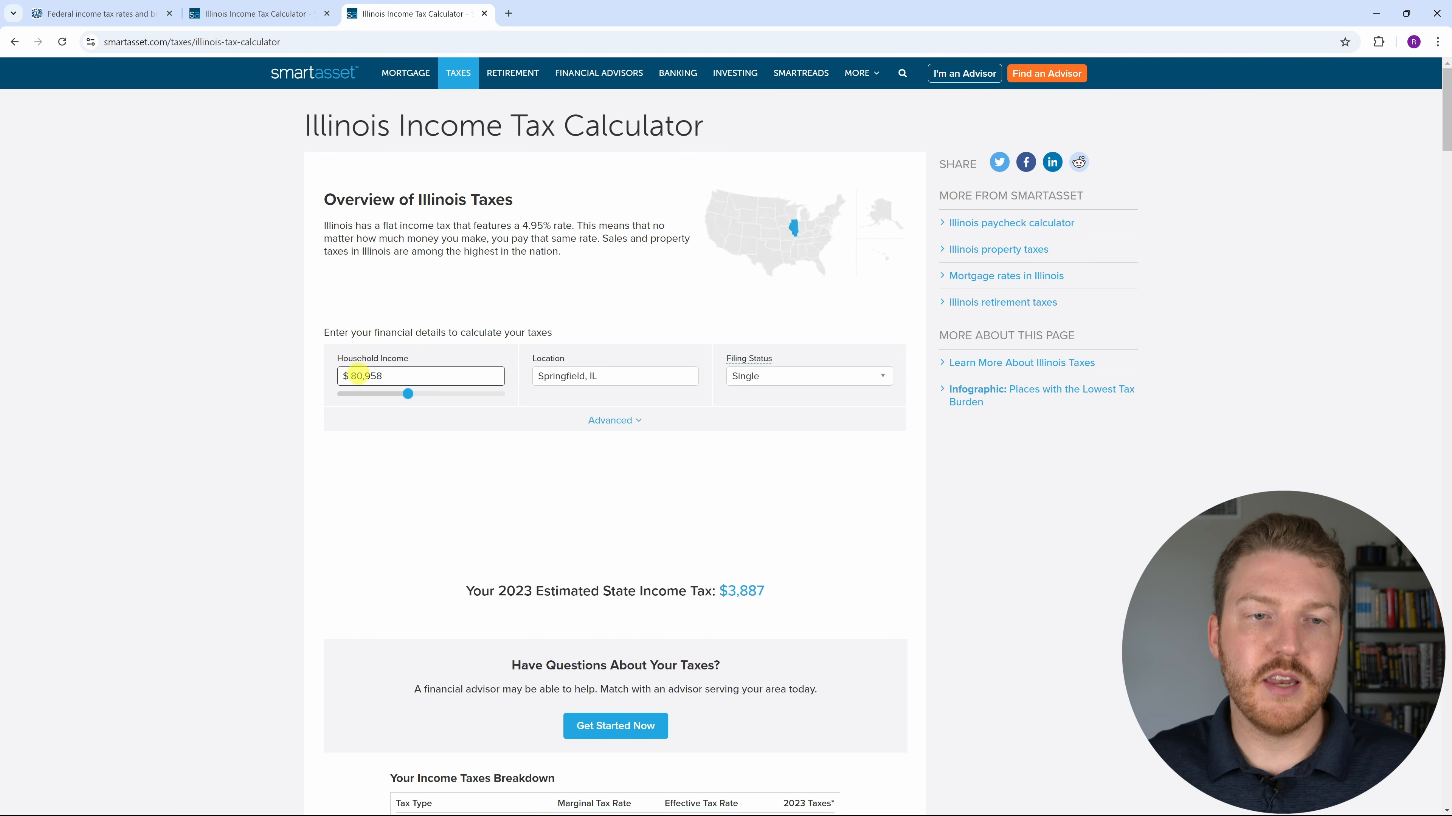
Set the calculator's location to Springfield, IL for the 80,958 household income and open the filing status choices.
click(386, 376)
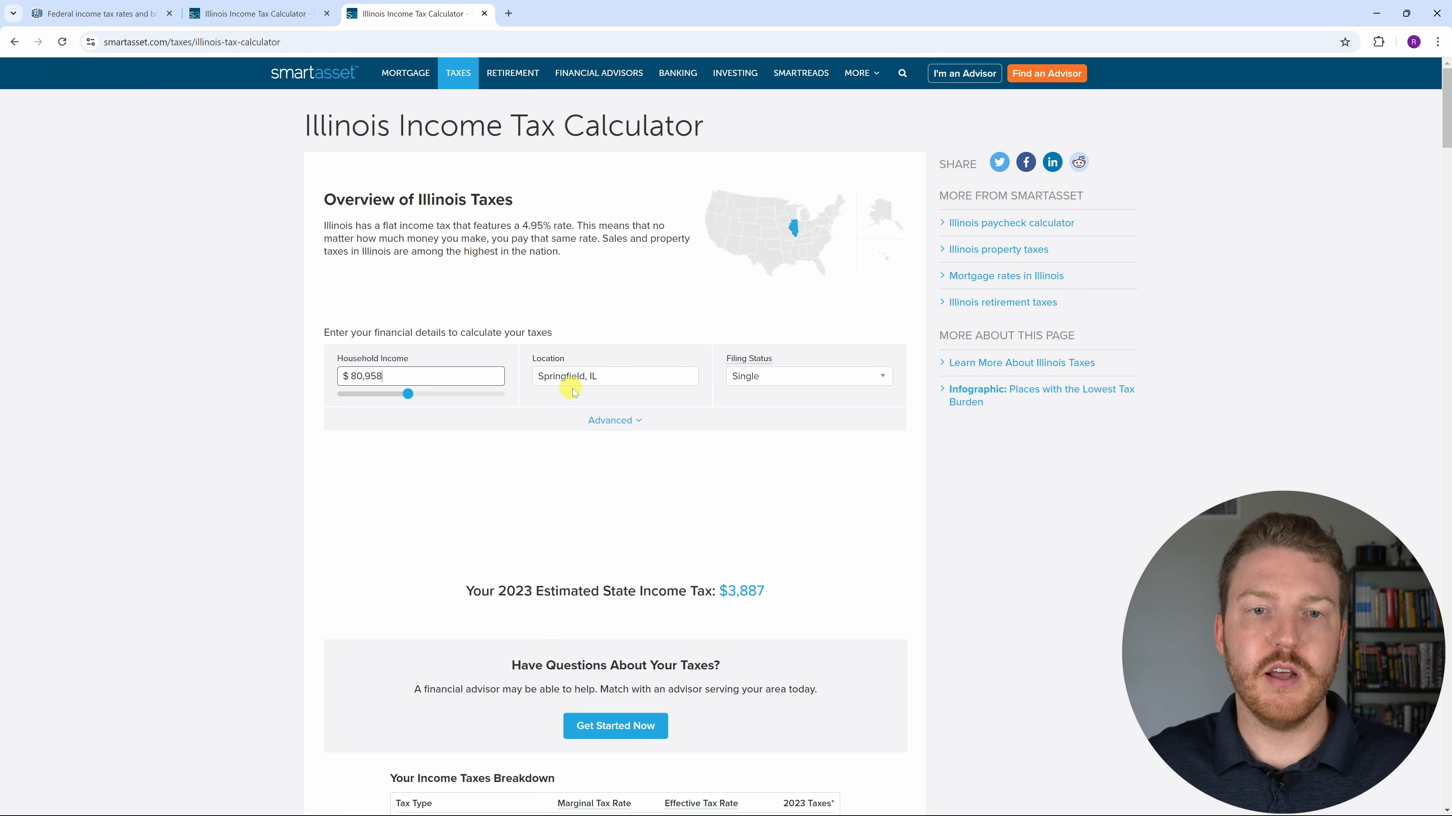
drag(598, 378, 423, 366)
text(sp)
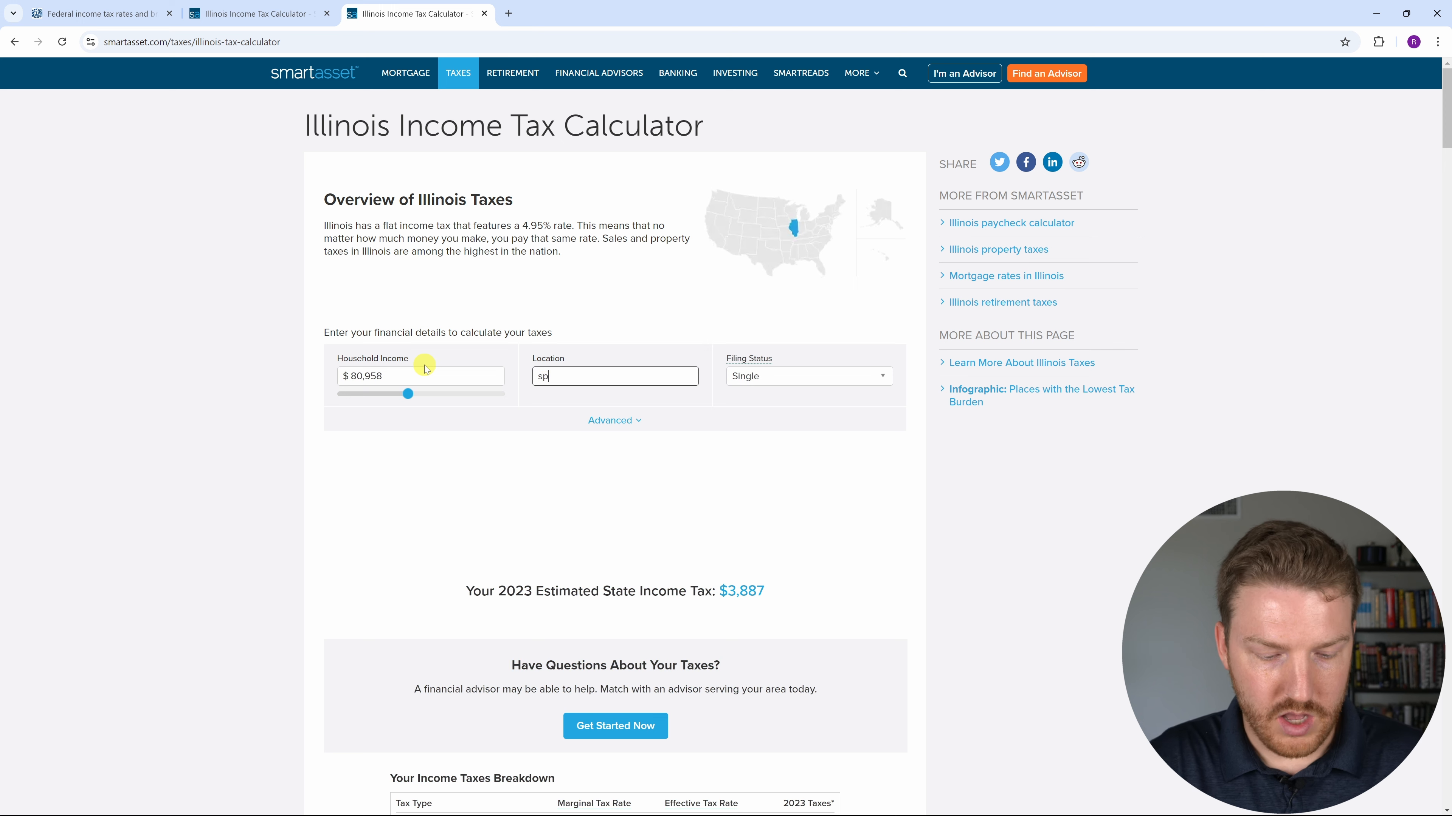
text(ringfield, AR)
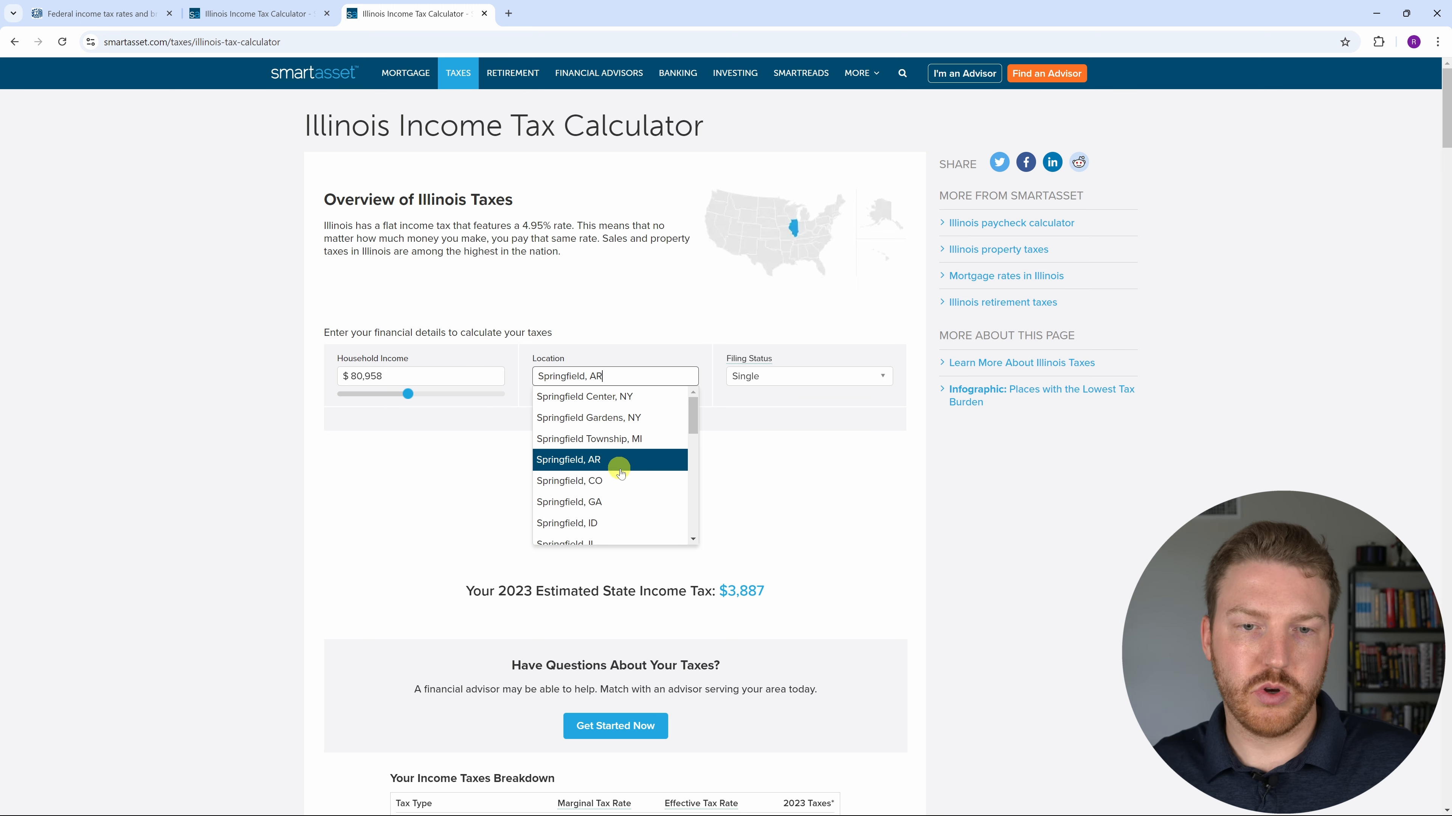
scroll(603, 480, down, 1)
click(603, 479)
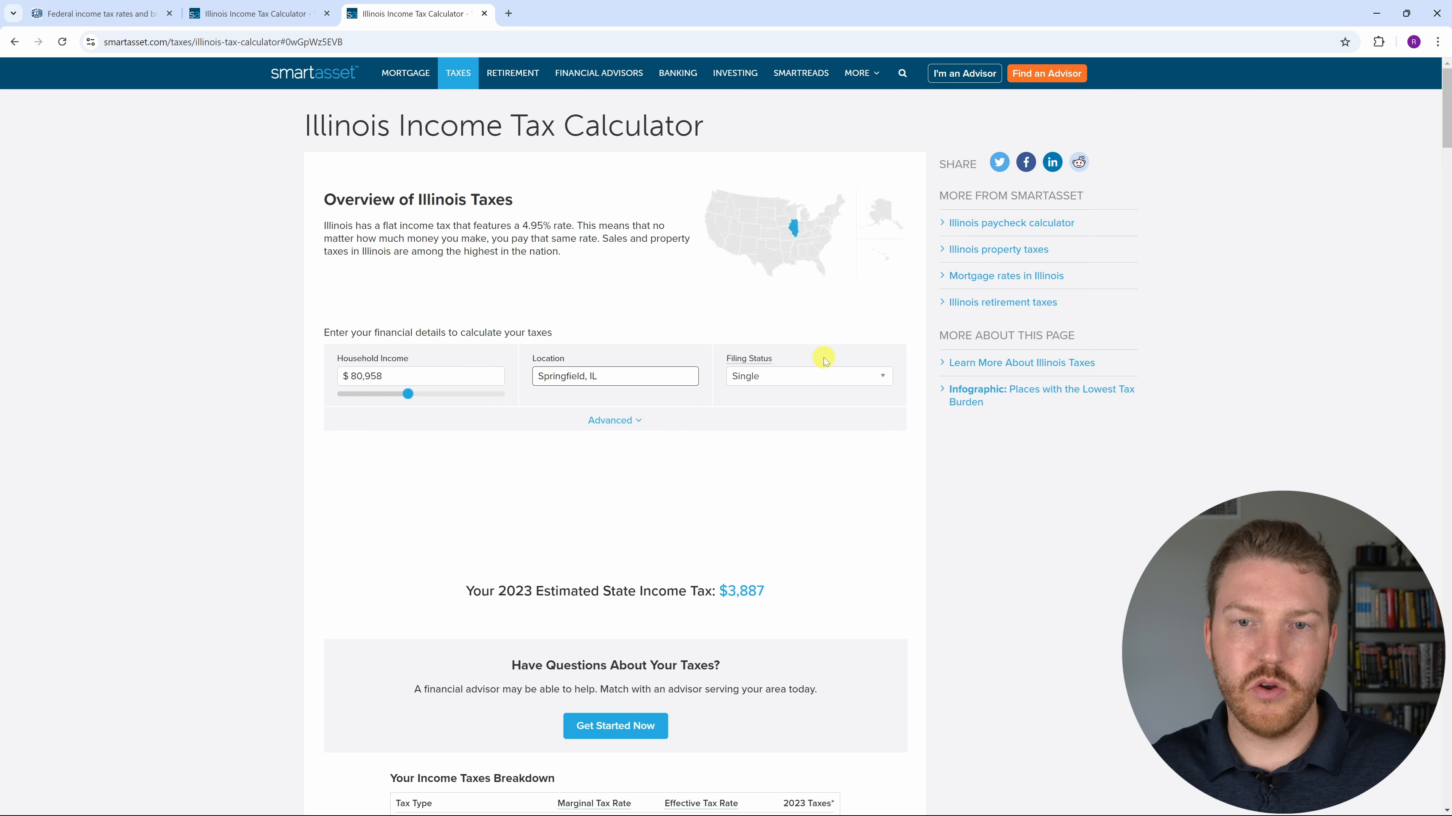
click(783, 381)
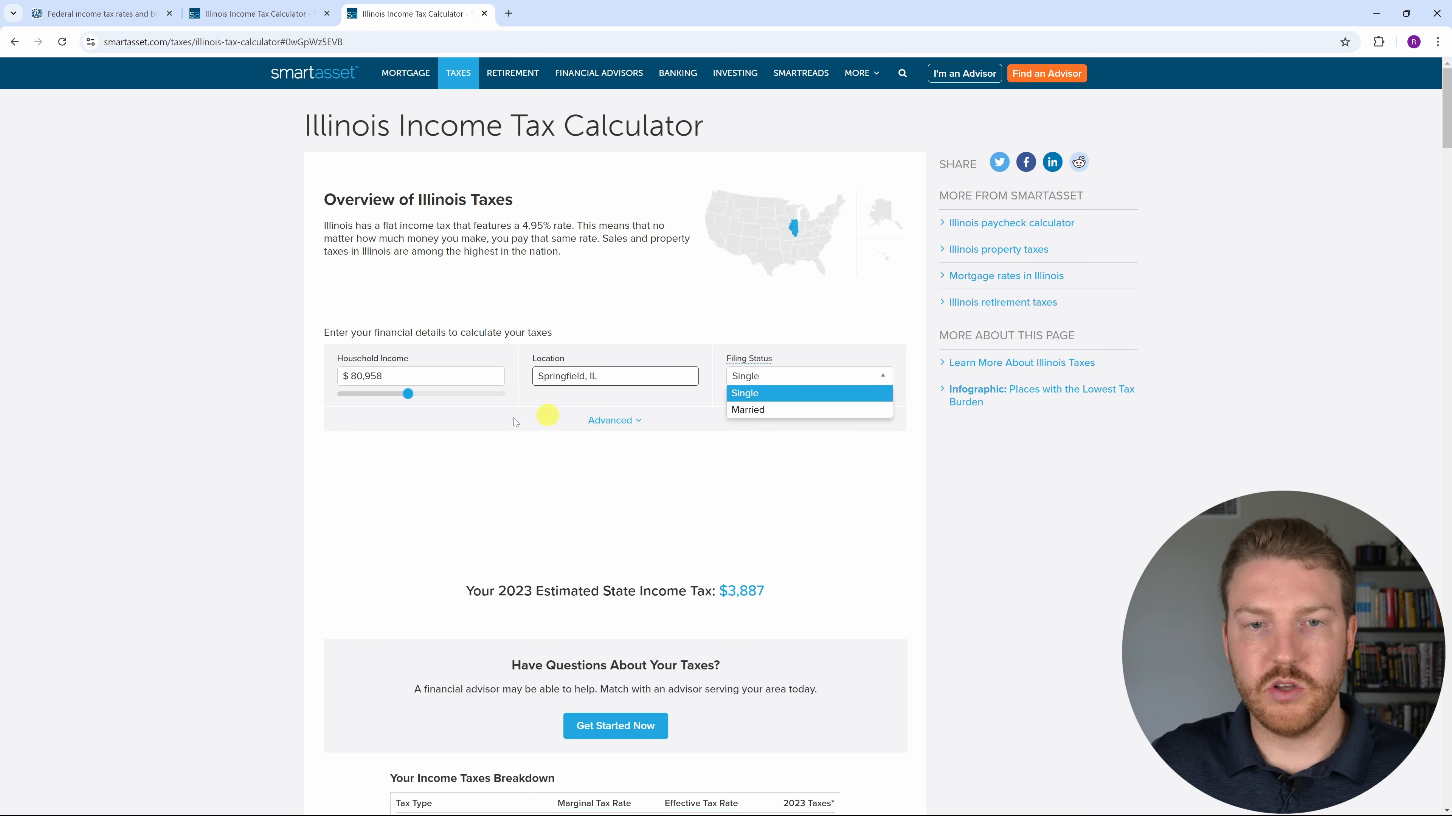
Copy the 3,887 state tax estimate for Single filing status, switch to Excel, and paste it into D68 on the Income and Expenses sheet.
click(426, 447)
drag(764, 593, 727, 590)
key(ctrl+c)
click(698, 584)
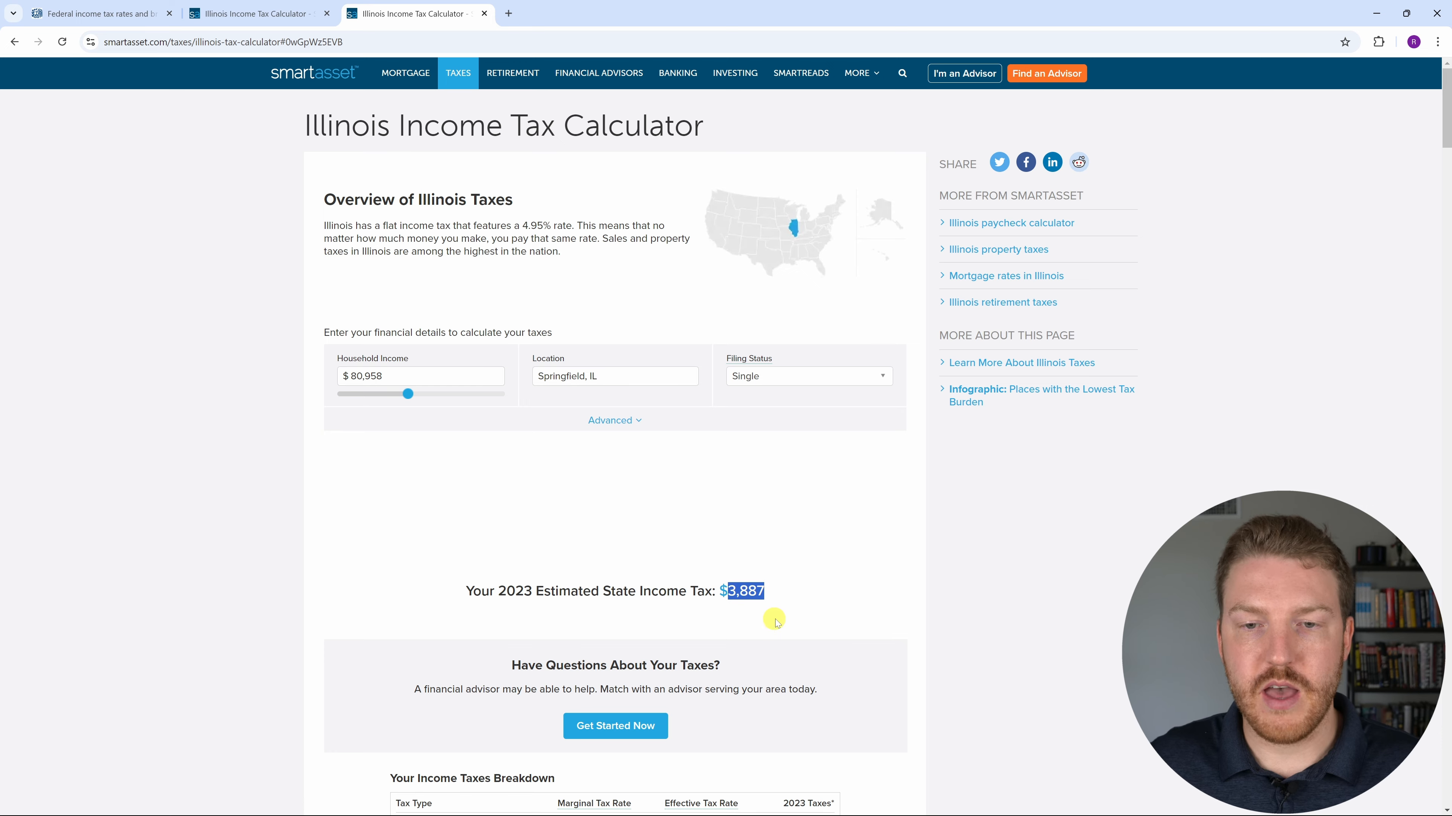
click(1376, 13)
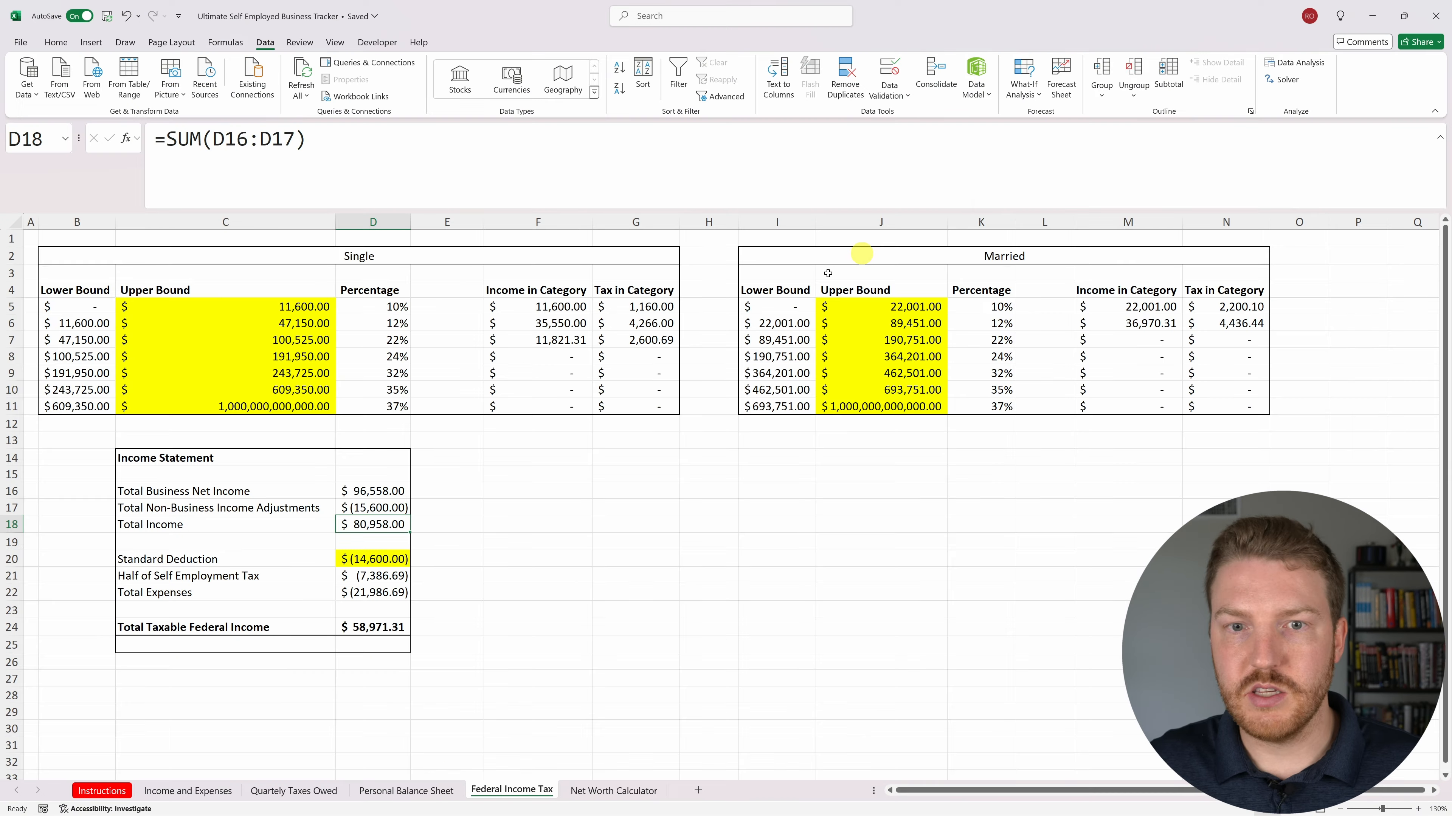
click(198, 791)
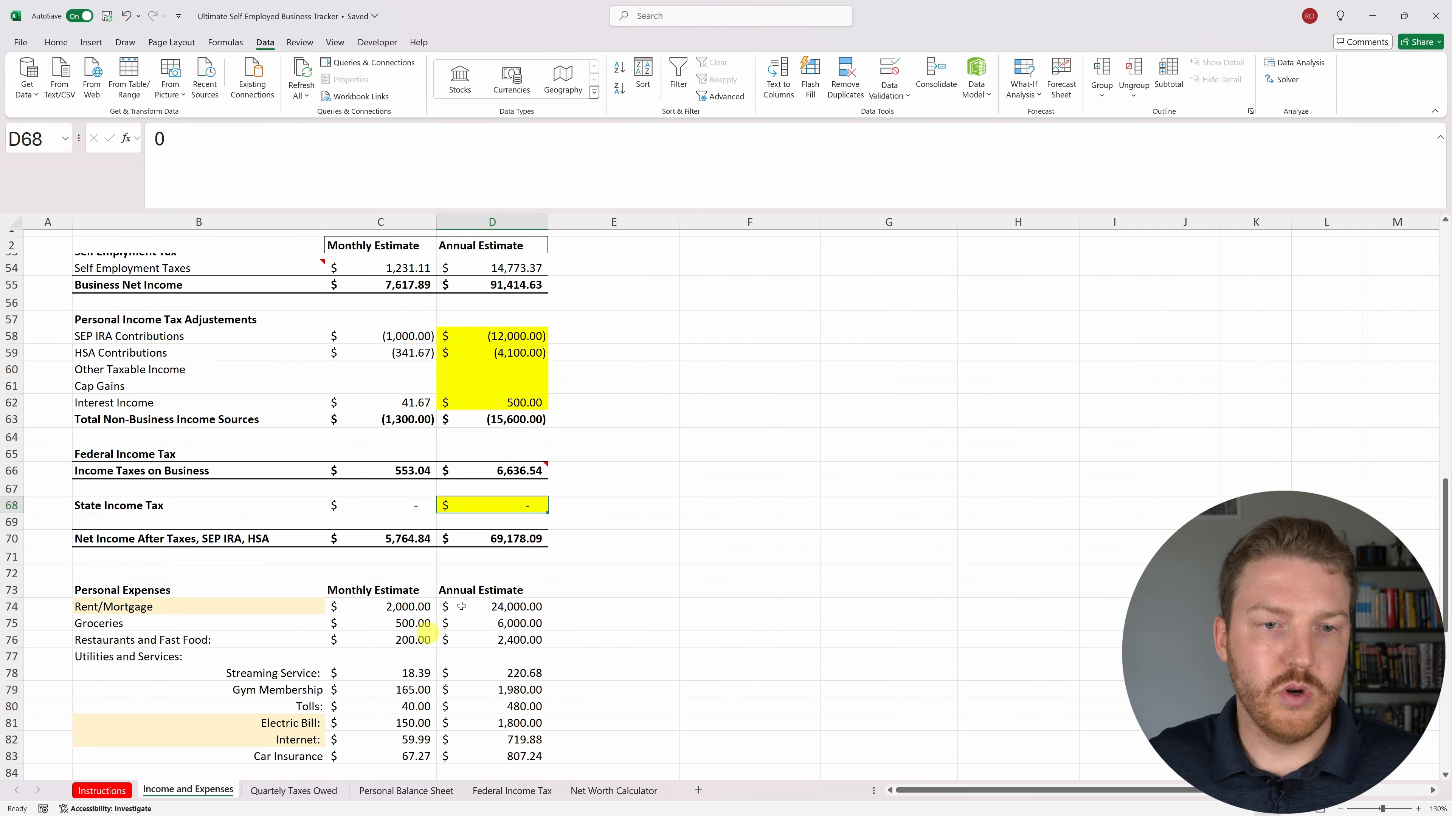
double_click(194, 175)
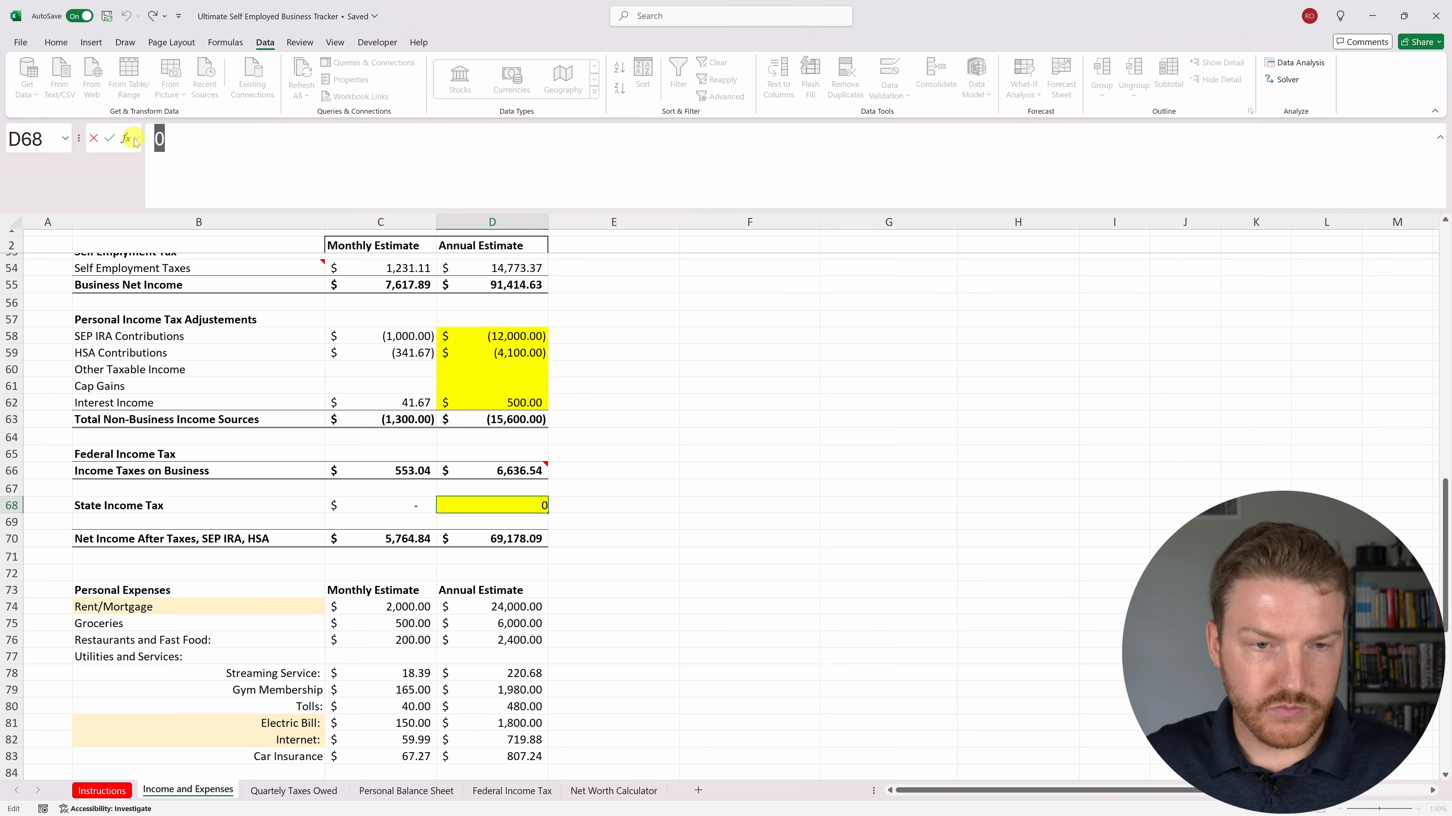
key(ctrl+v)
click(626, 355)
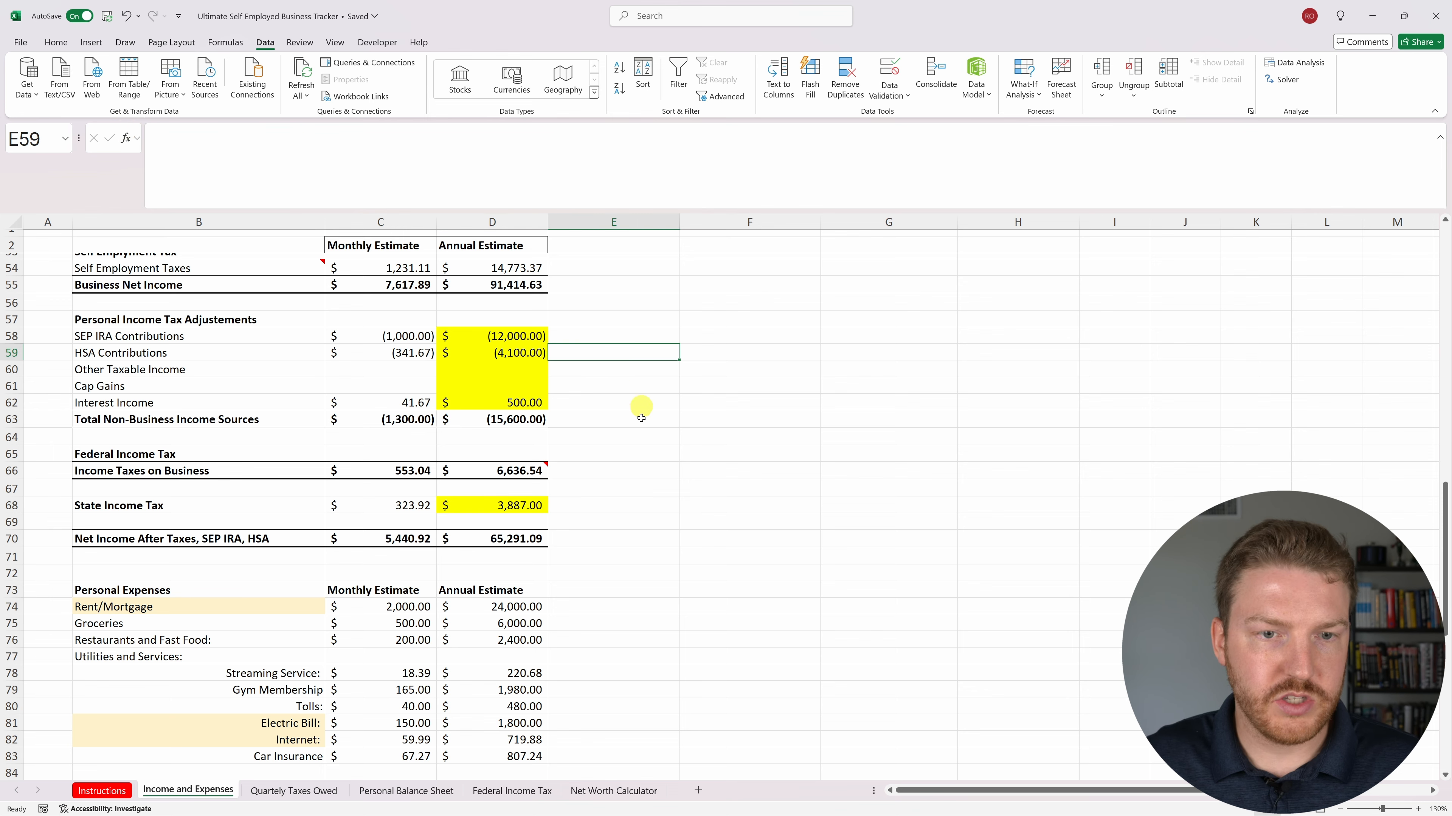
Examine the monthly State Income Tax formula in C68 and the Net Income After Taxes formula in C70.
click(400, 506)
key(F2)
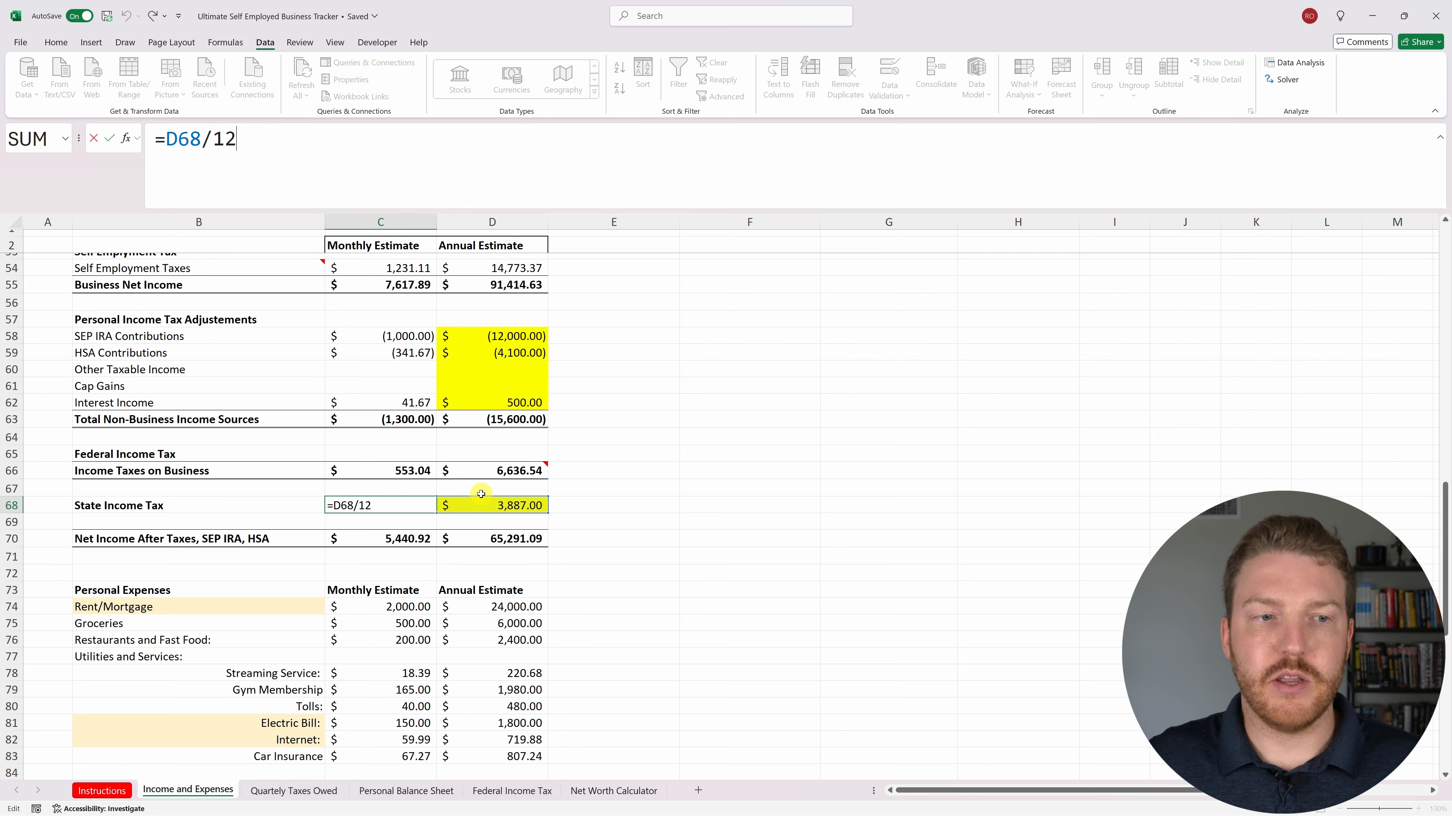
key(Return)
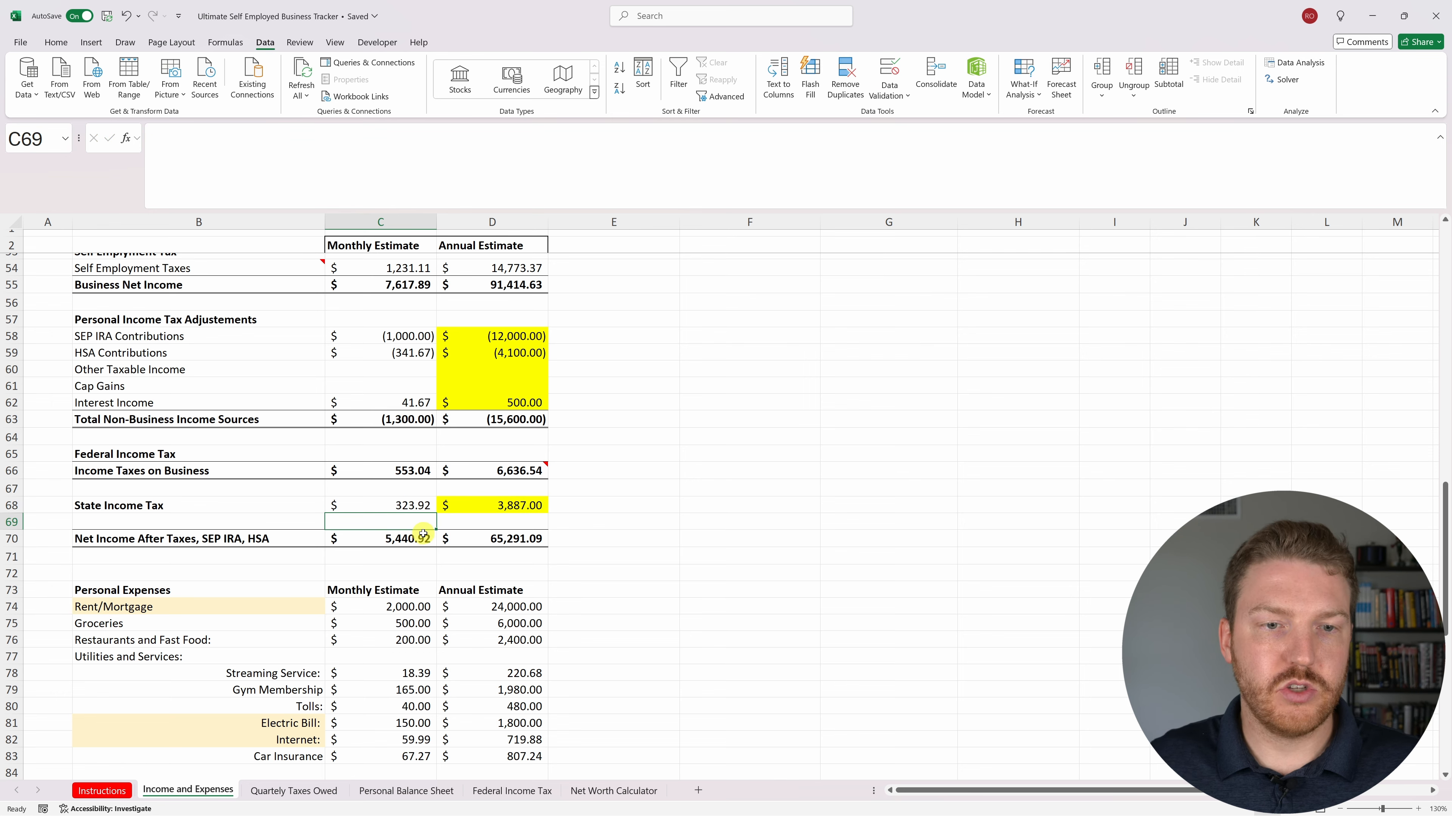
click(204, 538)
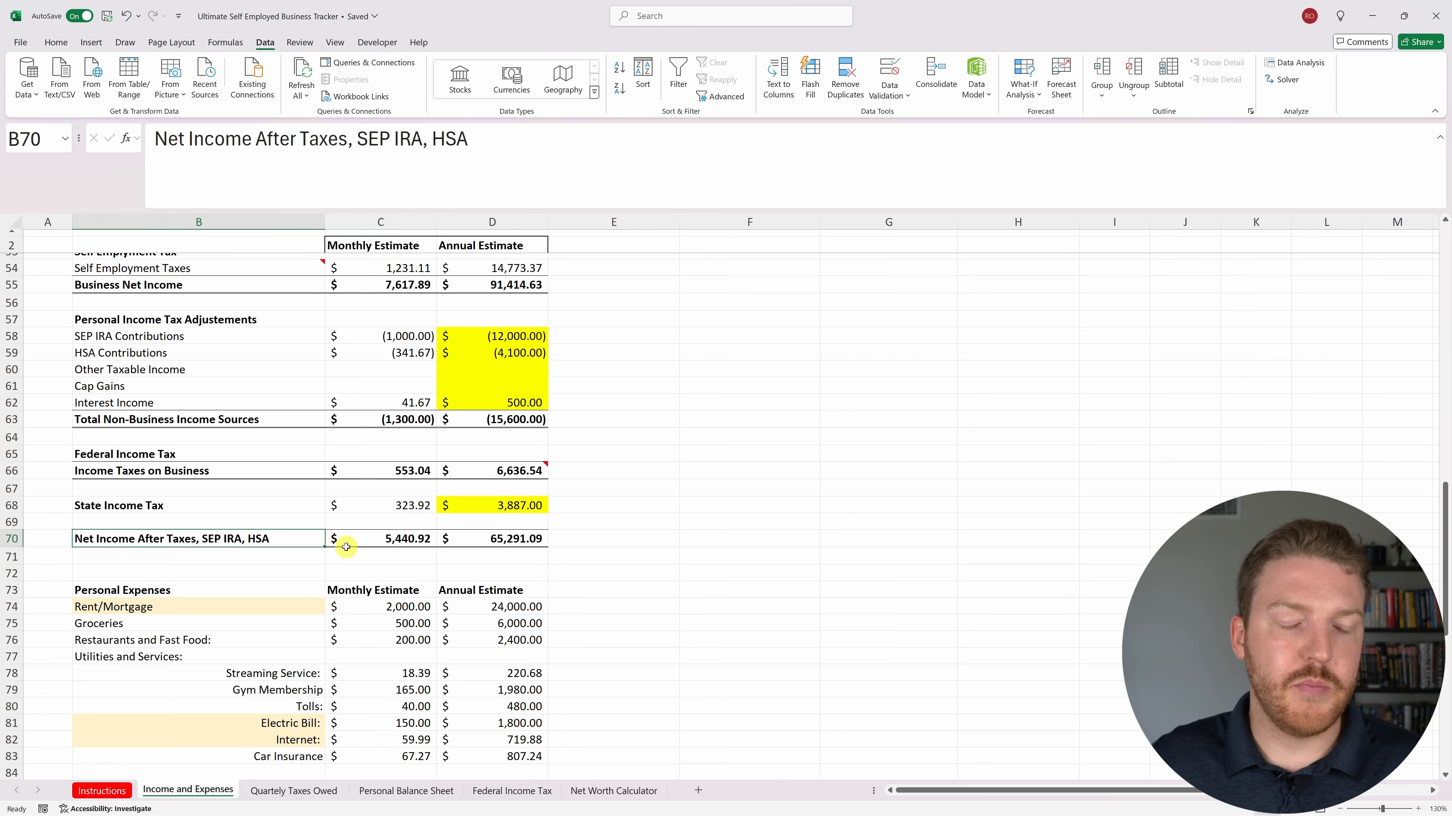
click(382, 541)
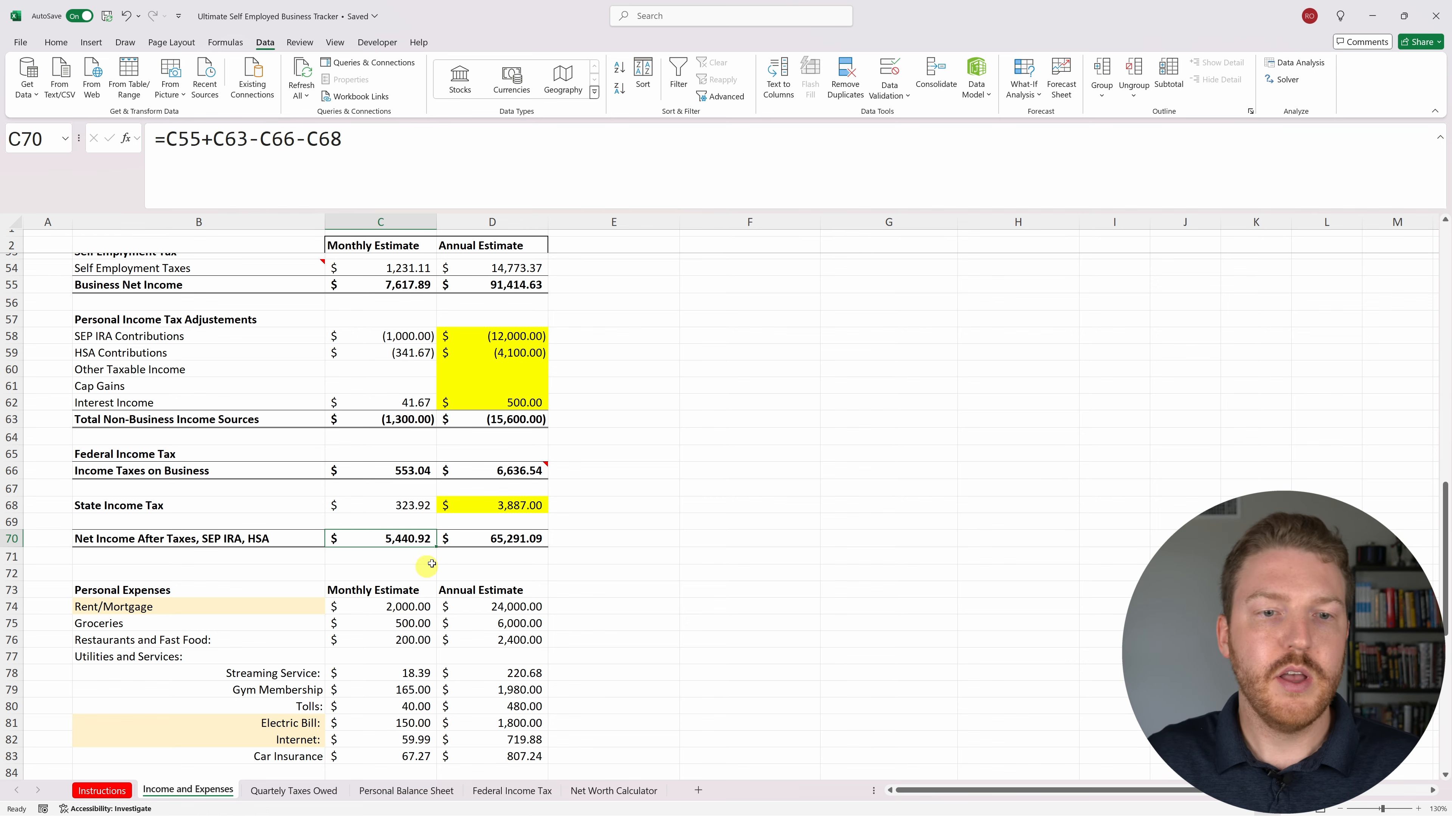
Reset the annual State Income Tax in D68 to 0.
scroll(423, 563, down, 2)
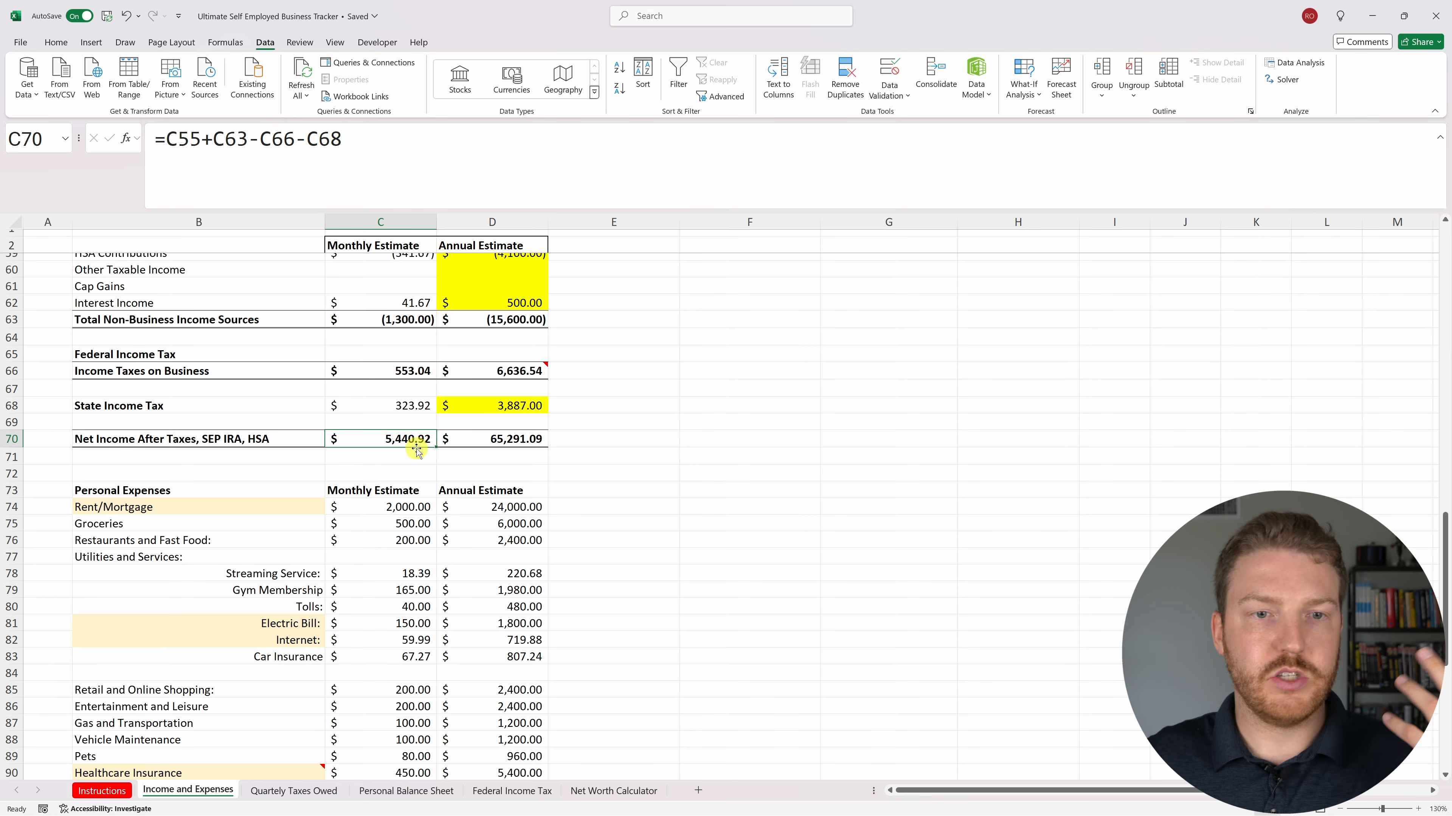
click(511, 407)
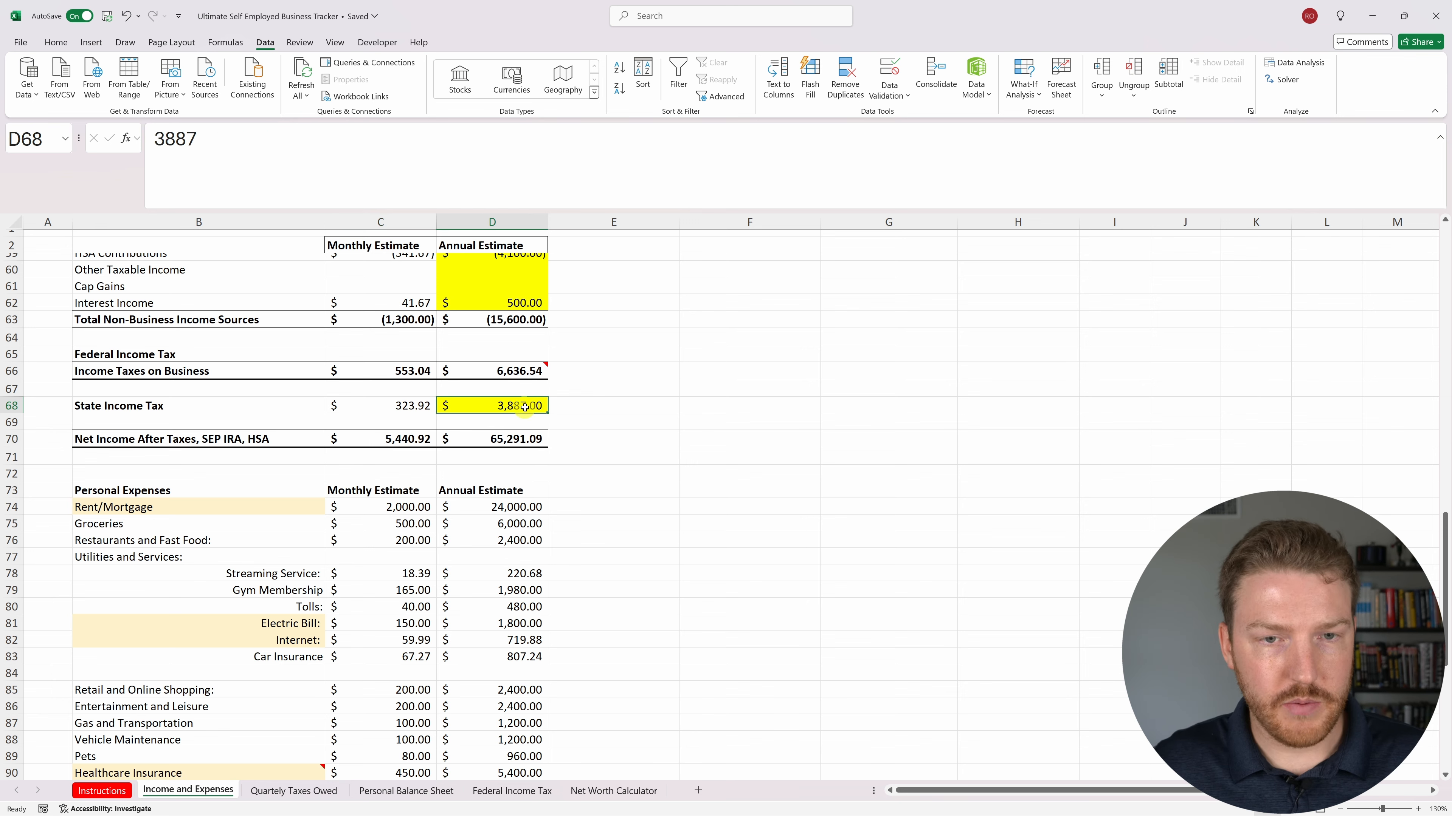
text(0)
key(Return)
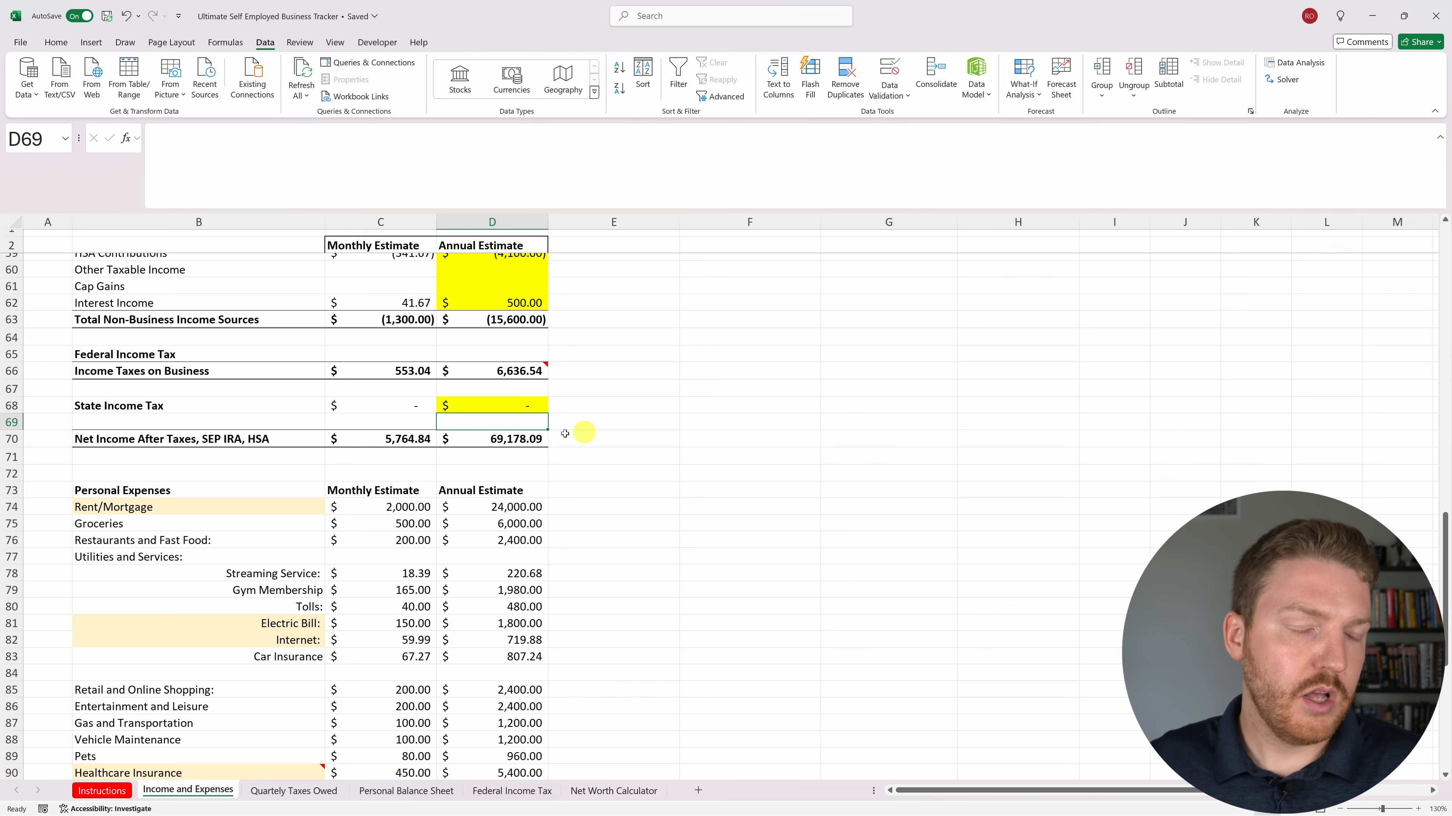
click(522, 402)
Review the monthly Personal Expenses entries from Rent/Mortgage to Healthcare Insurance in C74:C90.
scroll(700, 421, down, 3)
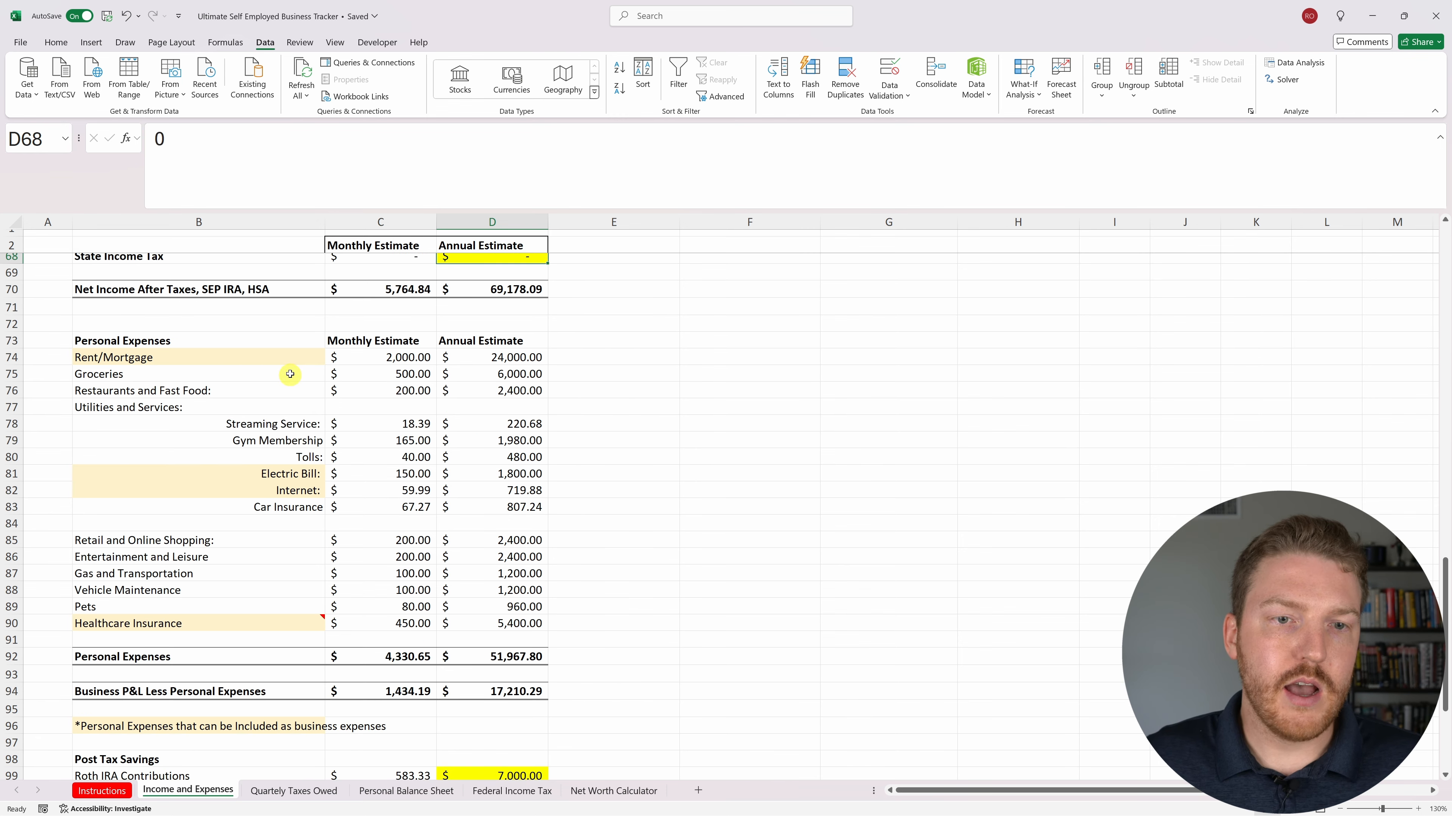
click(415, 358)
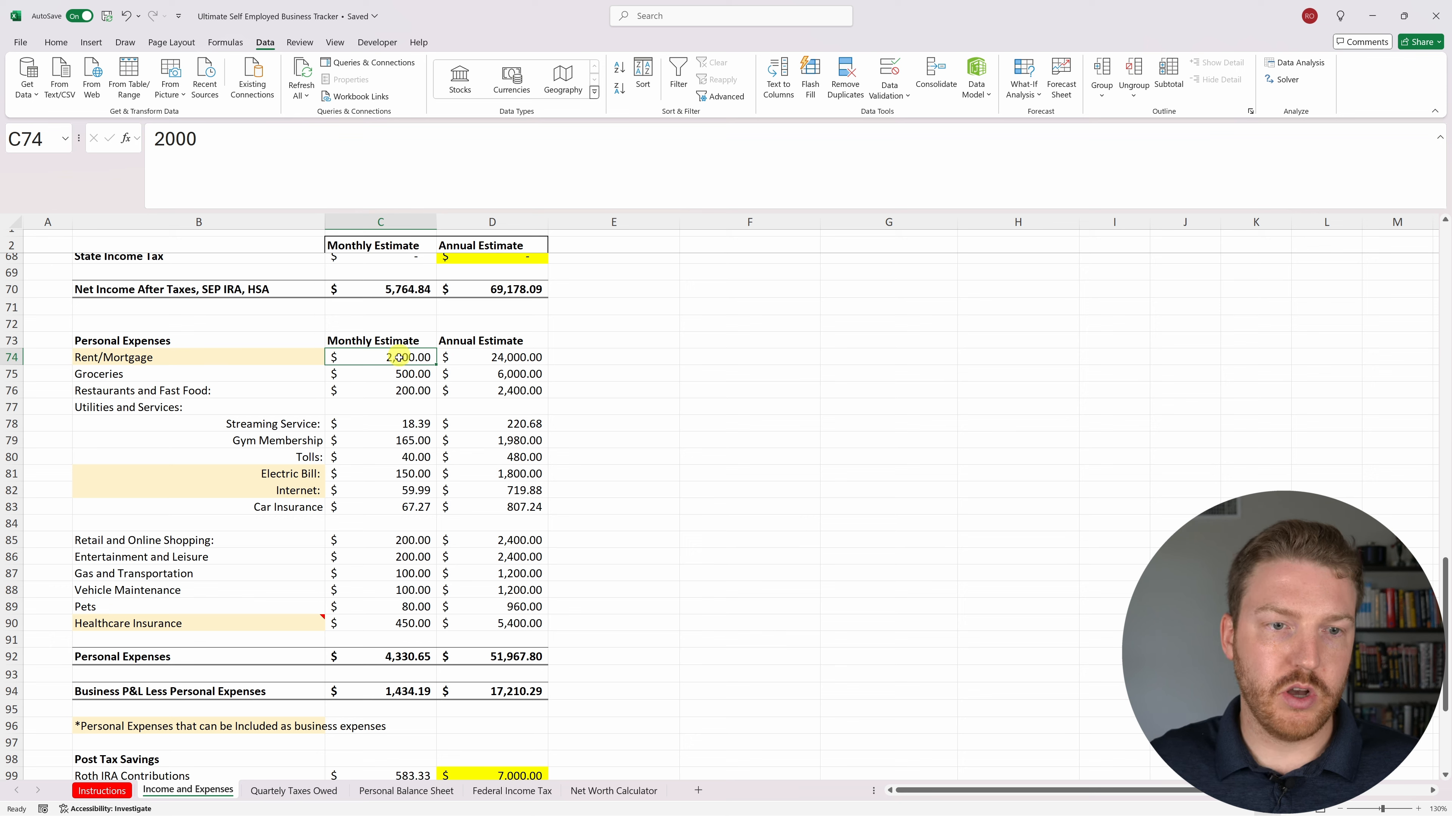
drag(399, 358, 400, 624)
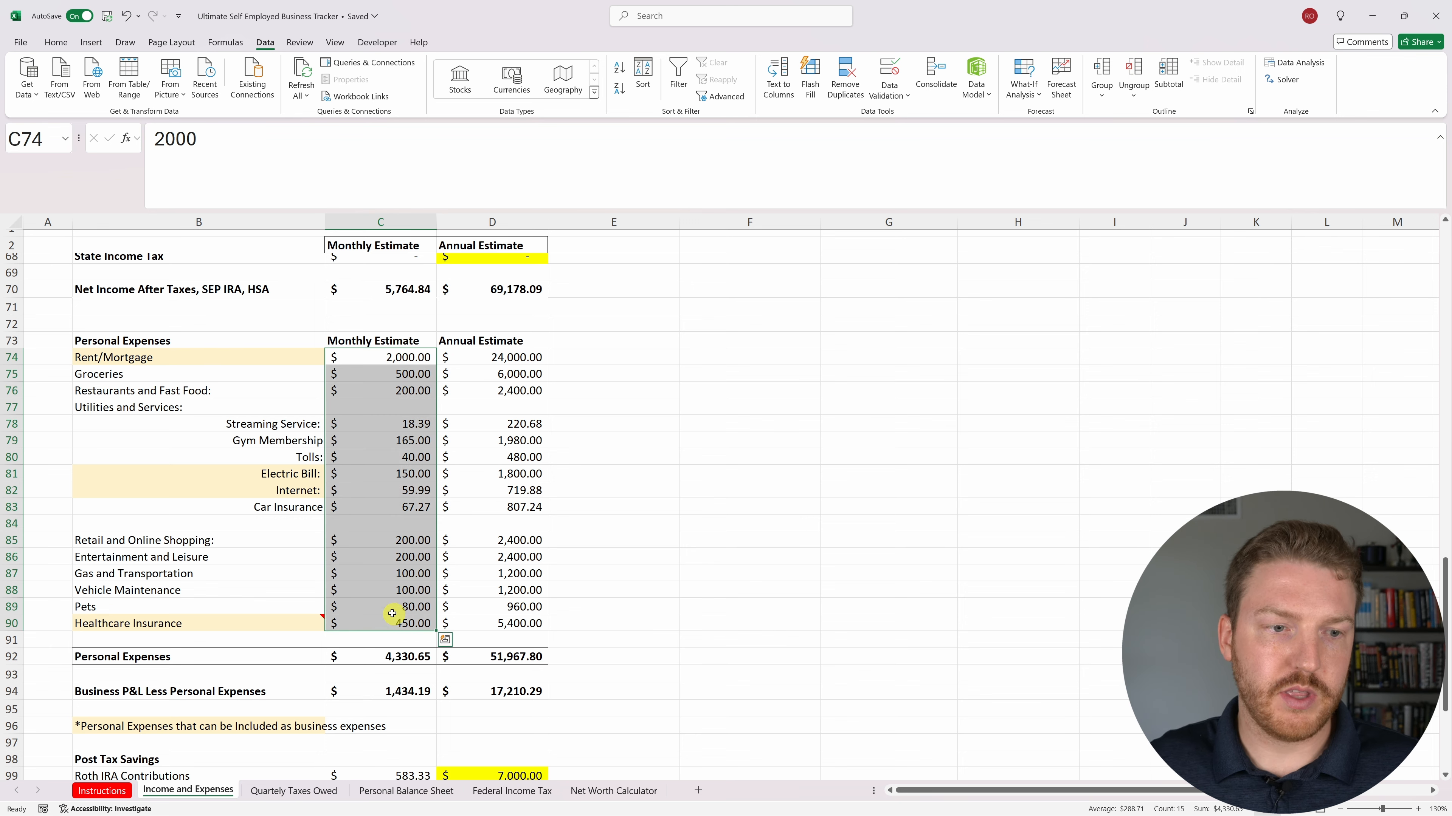
Compare the shaded Rent/Mortgage, Electric Bill, Internet and Healthcare Insurance labels with the table of personal expenses applied to business in F44:H49.
click(131, 355)
ctrl+drag(278, 472, 278, 490)
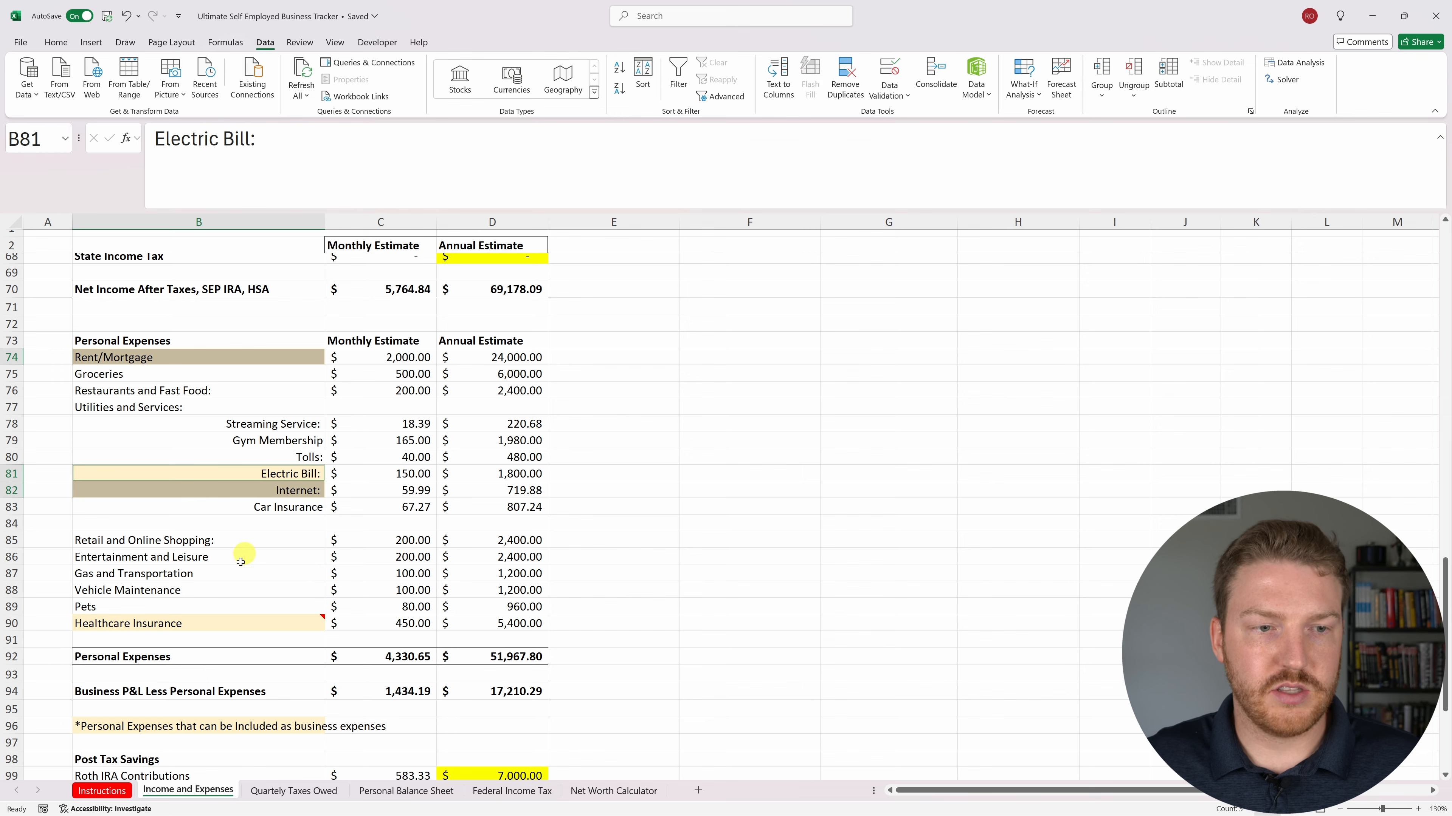
ctrl+click(241, 616)
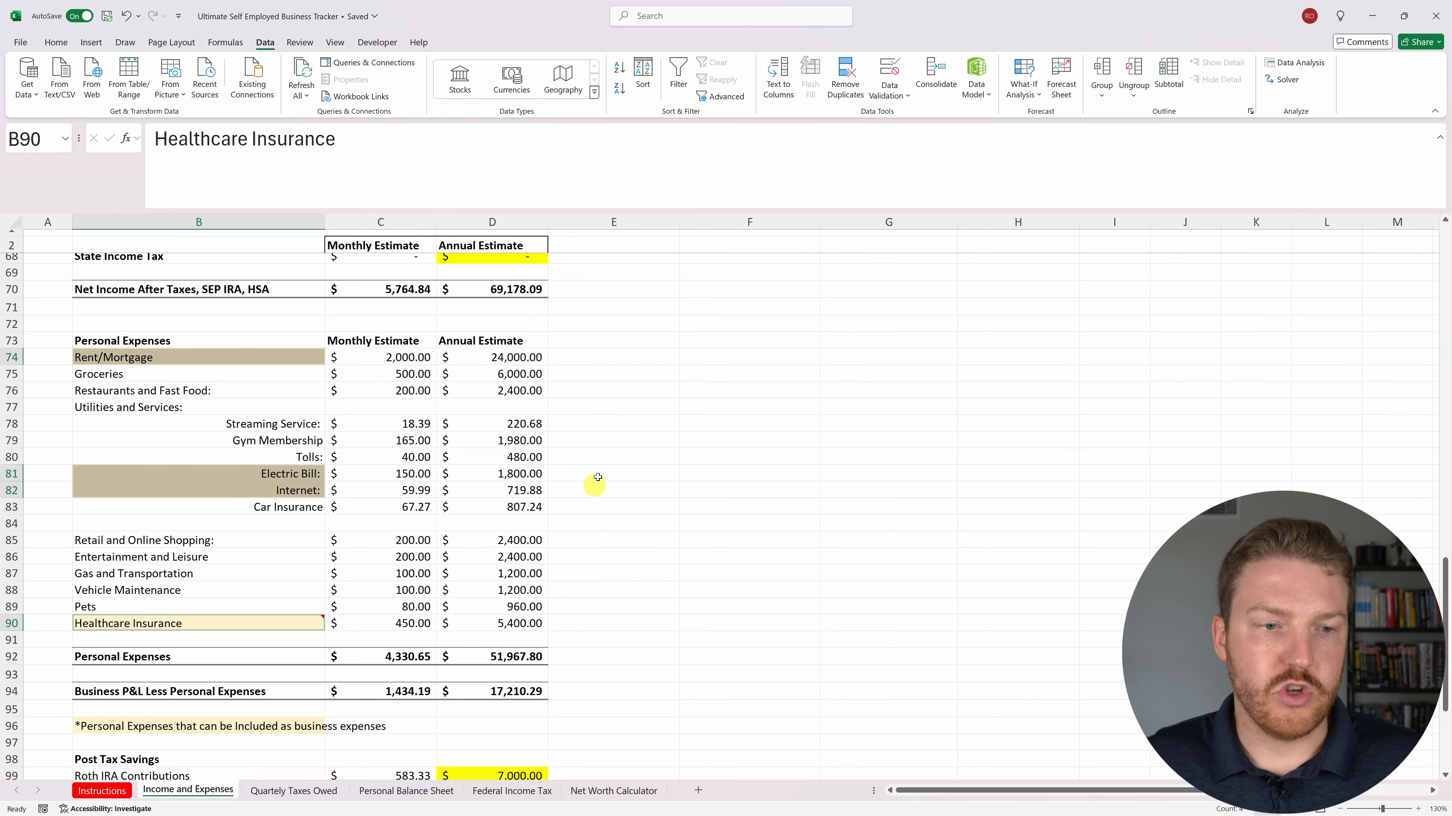
scroll(677, 498, up, 12)
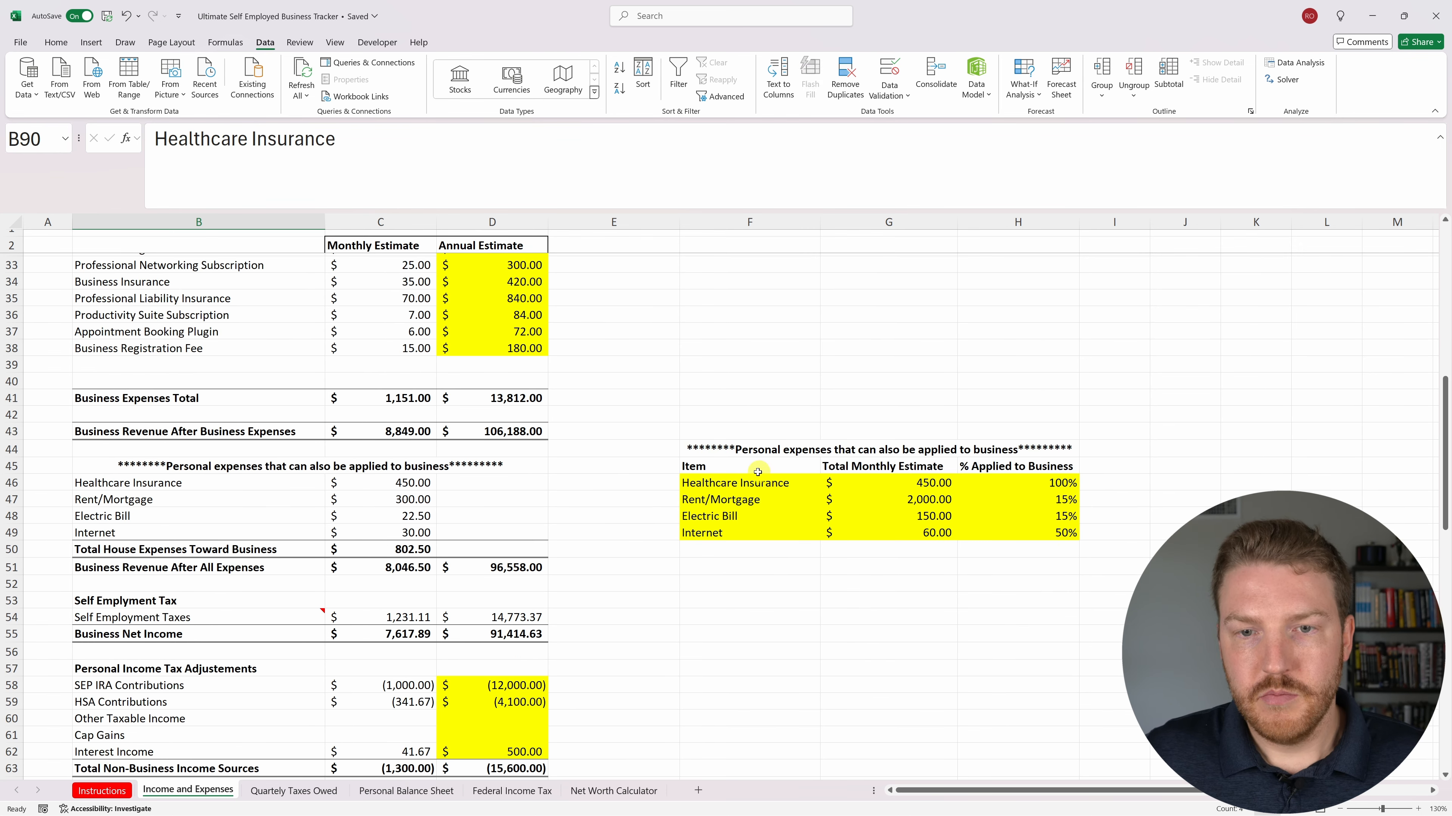
drag(733, 451, 737, 535)
scroll(416, 453, down, 11)
scroll(416, 453, down, 2)
scroll(414, 452, up, 1)
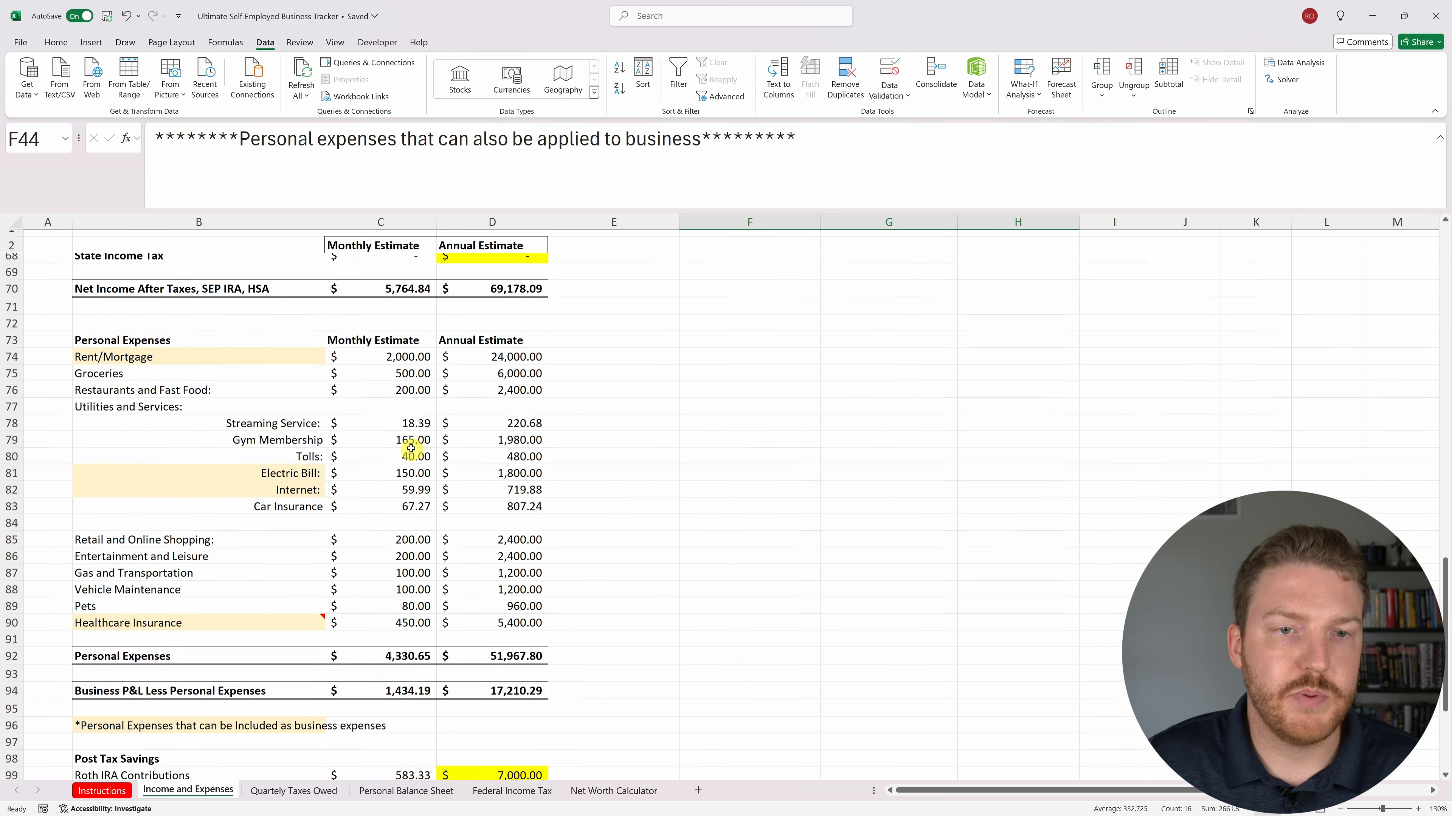
Review the monthly expenses in C75:C89 and the monthly and annual Personal Expenses totals in row 92.
drag(411, 371, 415, 603)
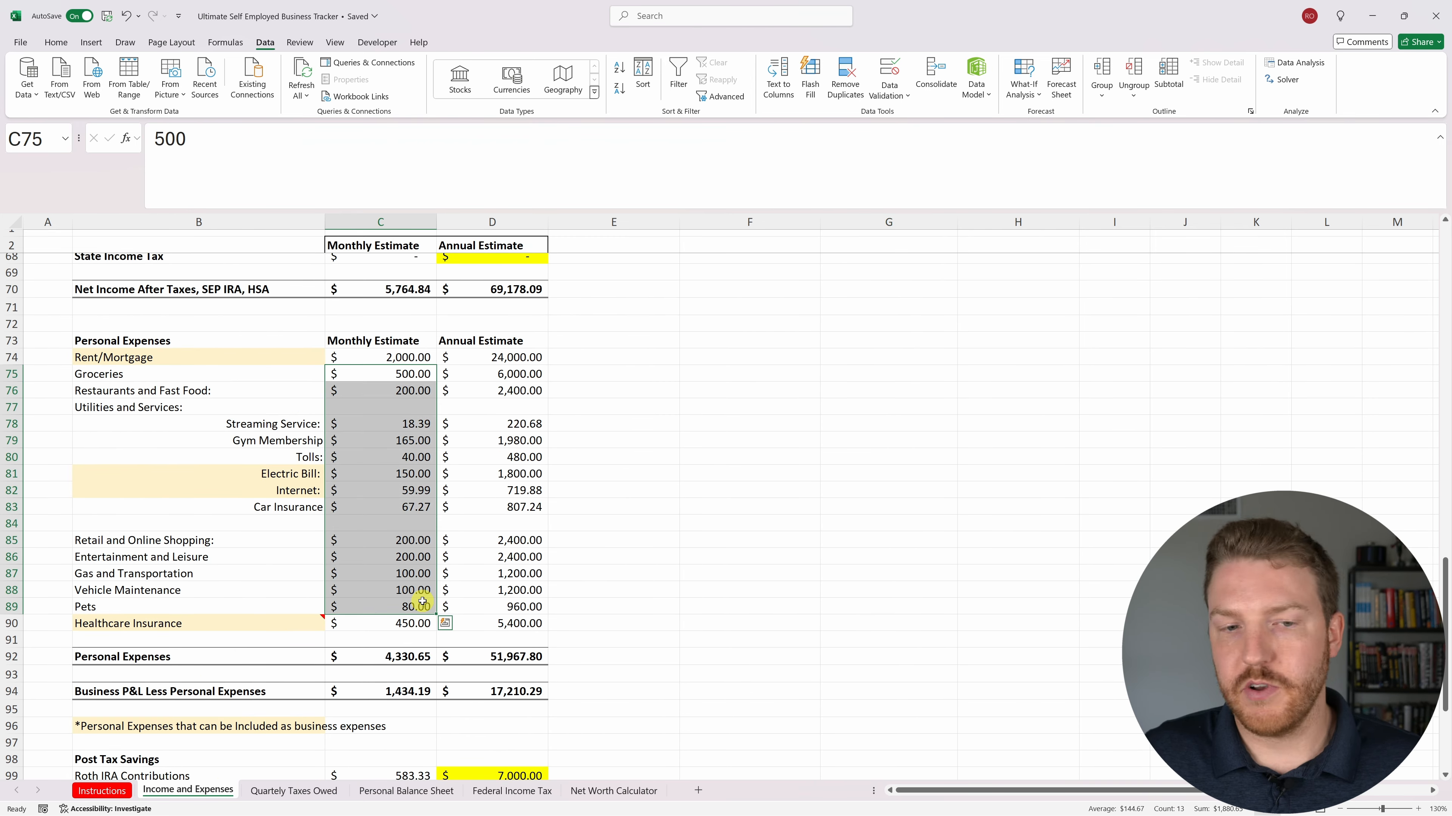
click(253, 657)
click(369, 657)
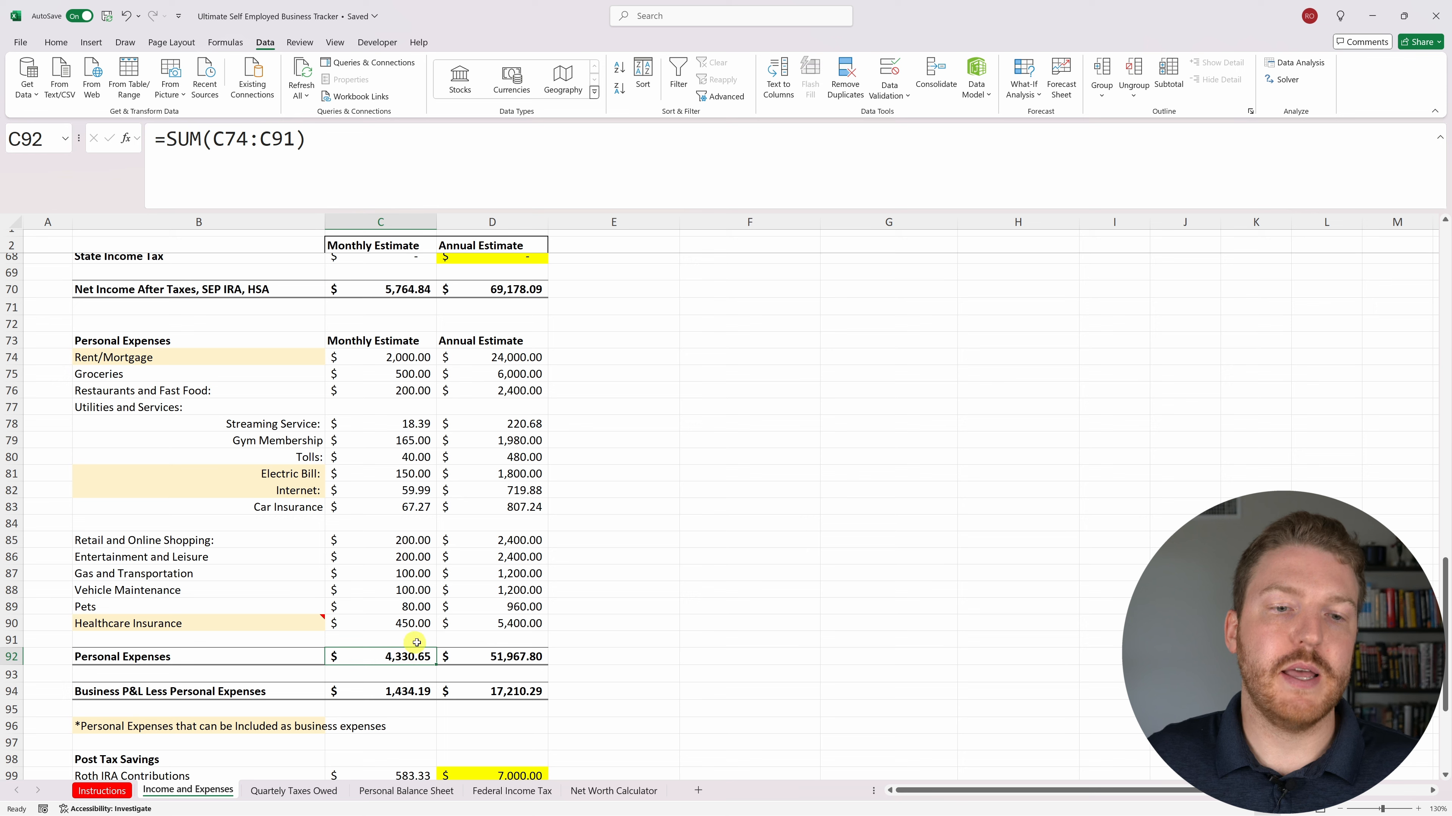
click(493, 662)
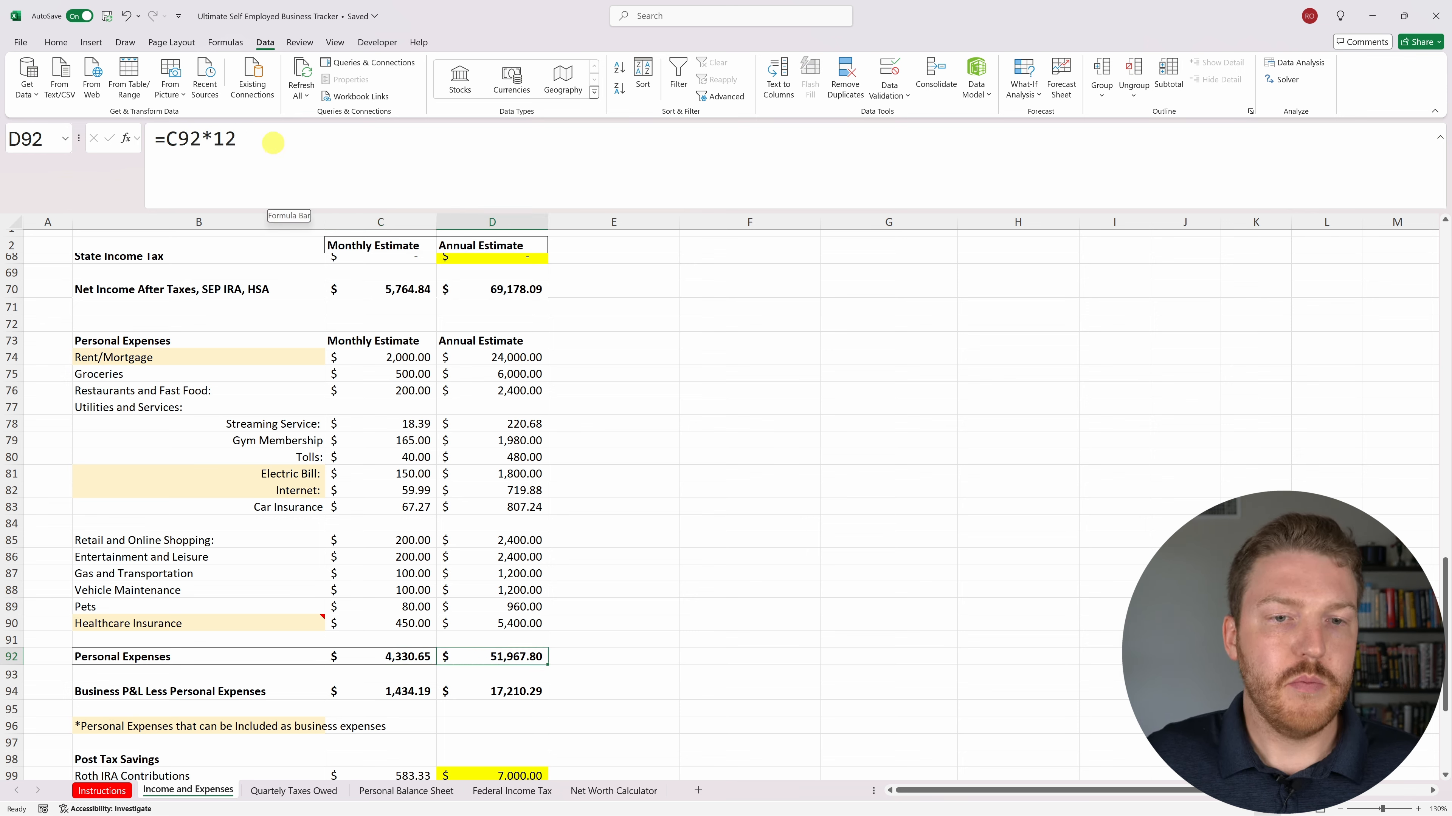
Fill the monthly Personal Expenses cells C74:C90 with yellow to mark them as input cells.
click(416, 362)
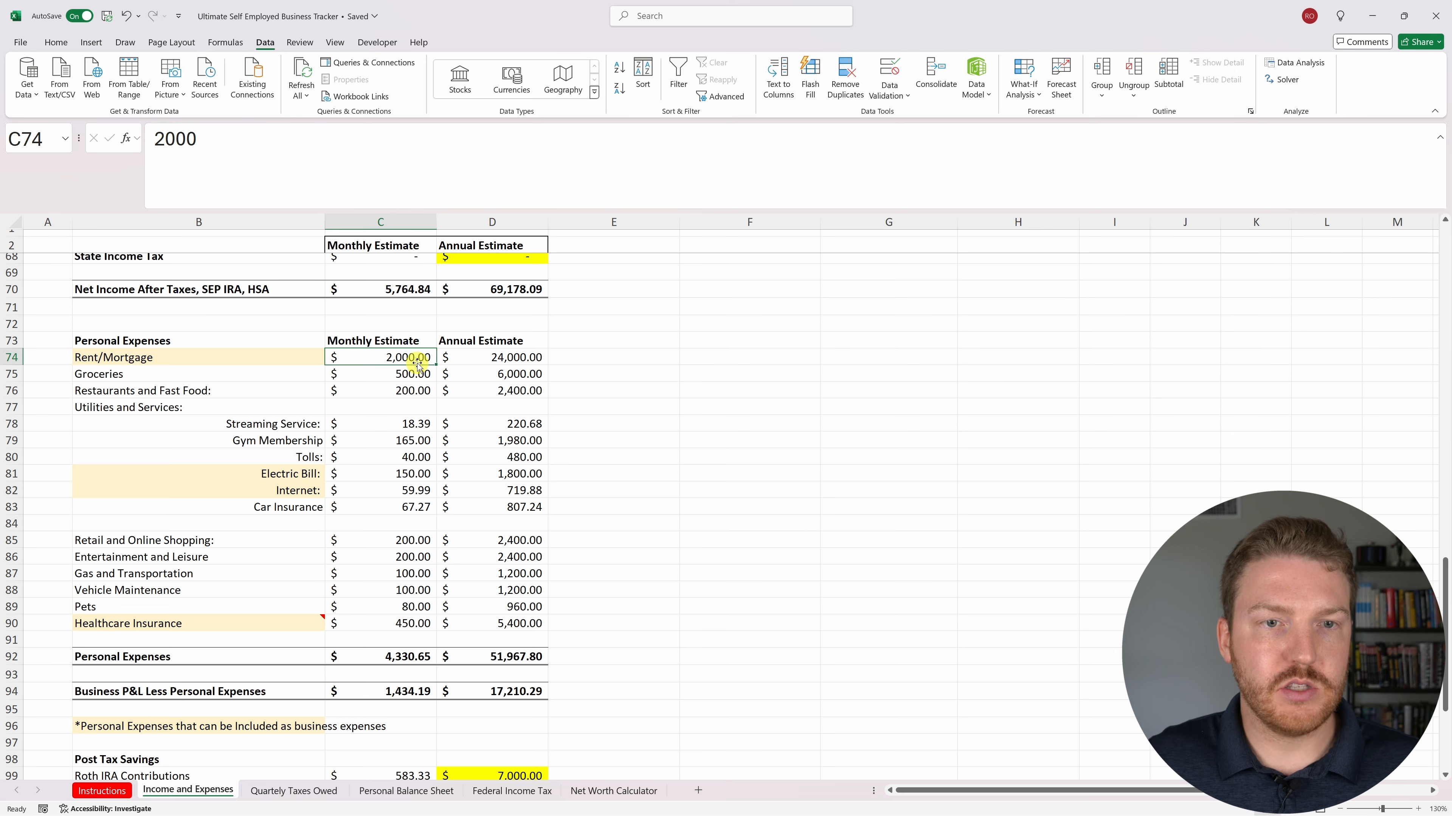
drag(416, 361, 424, 626)
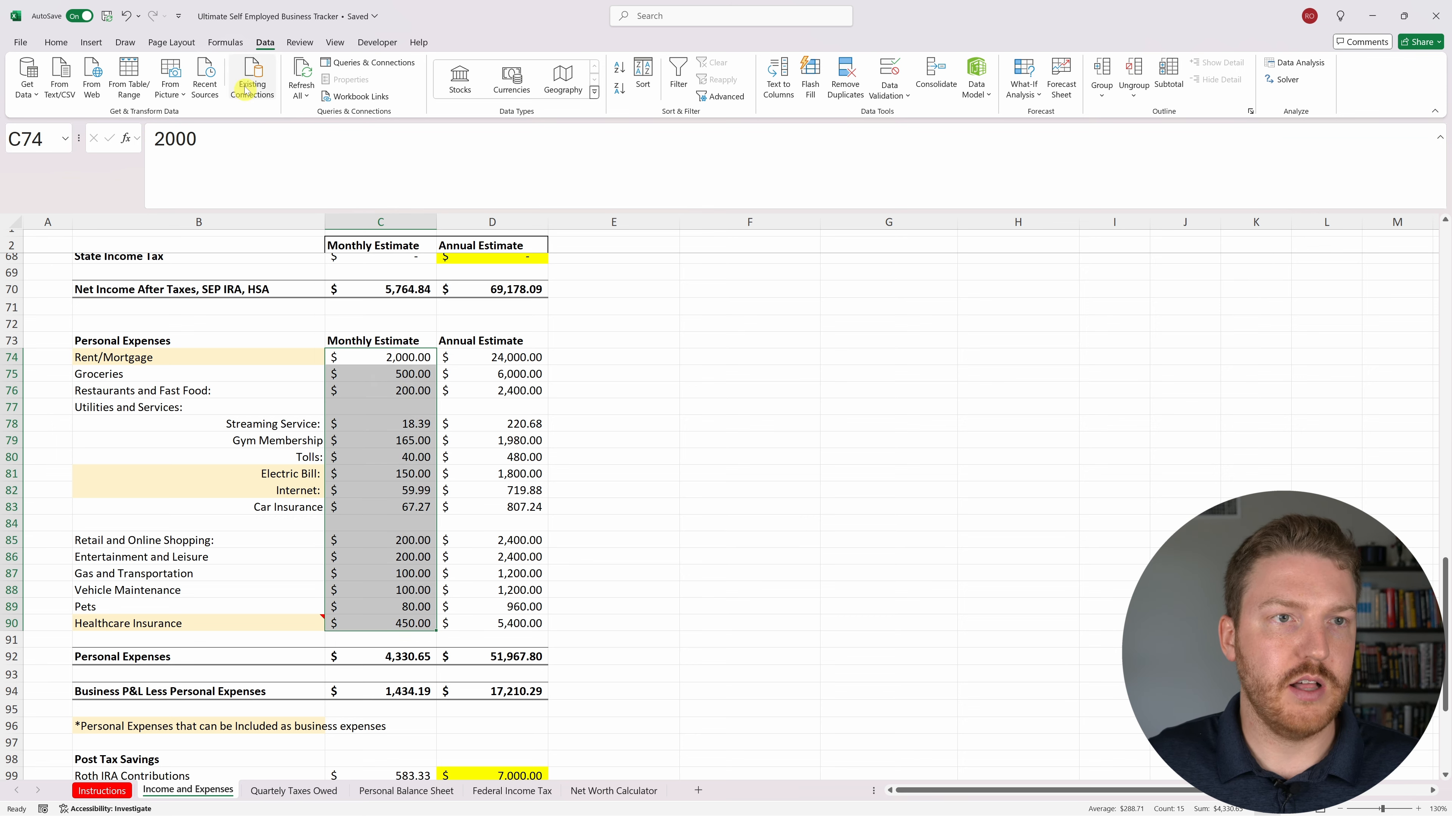
click(56, 41)
click(228, 88)
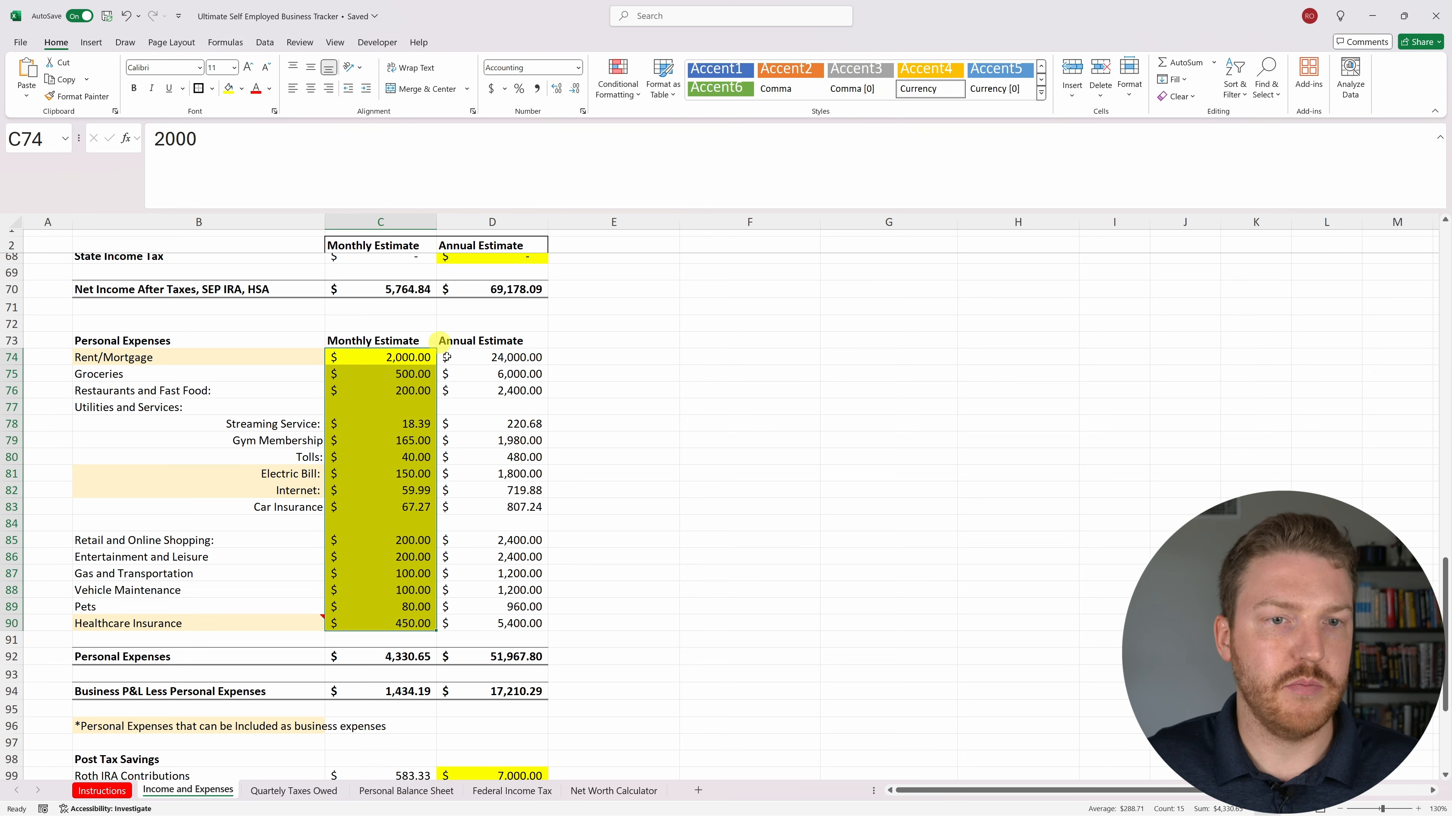
click(394, 405)
Check the annual estimate formulas for Rent/Mortgage, Groceries, and Restaurants and Fast Food in D74:D76.
click(414, 357)
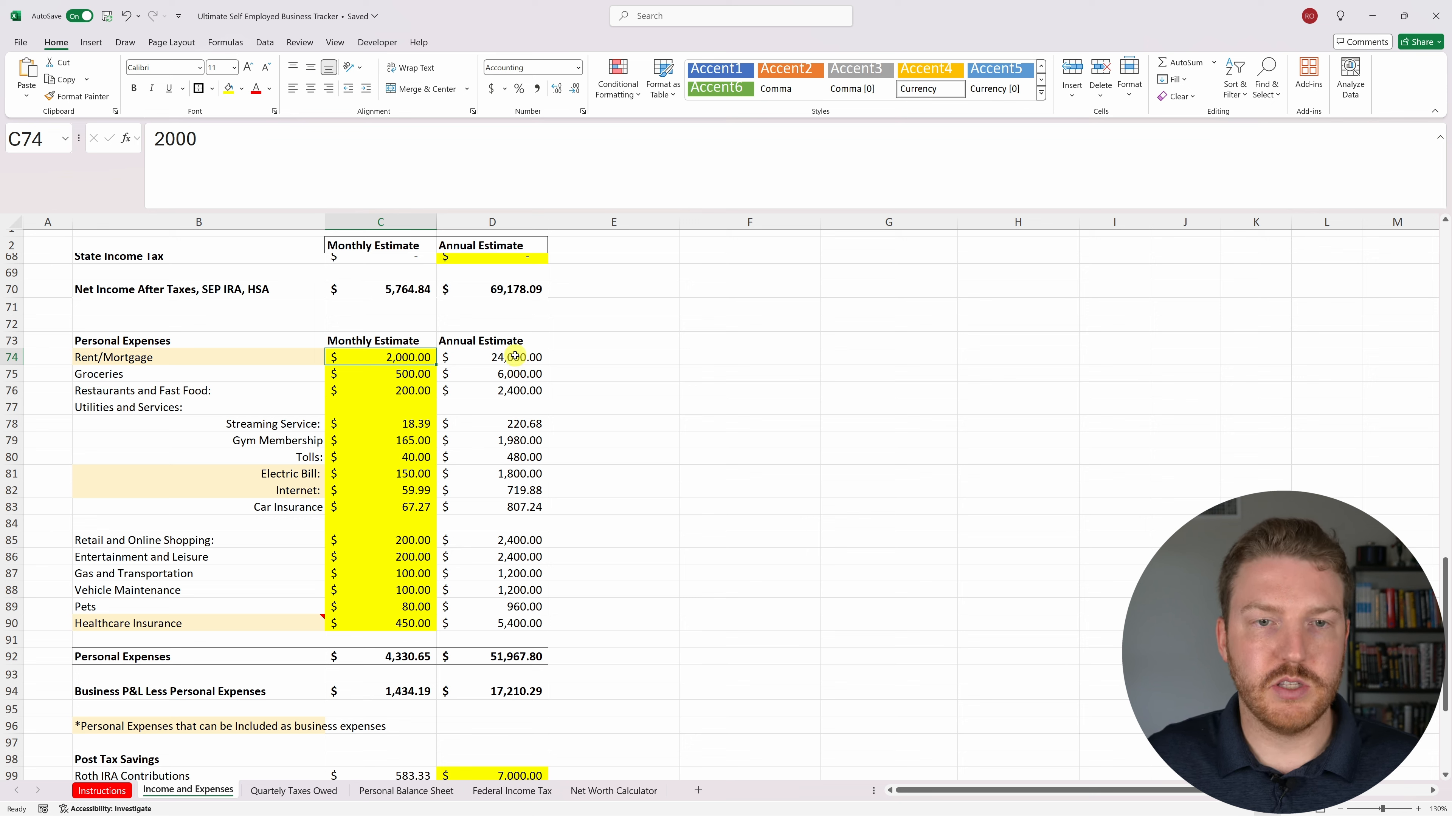
key(Right)
click(315, 162)
key(Return)
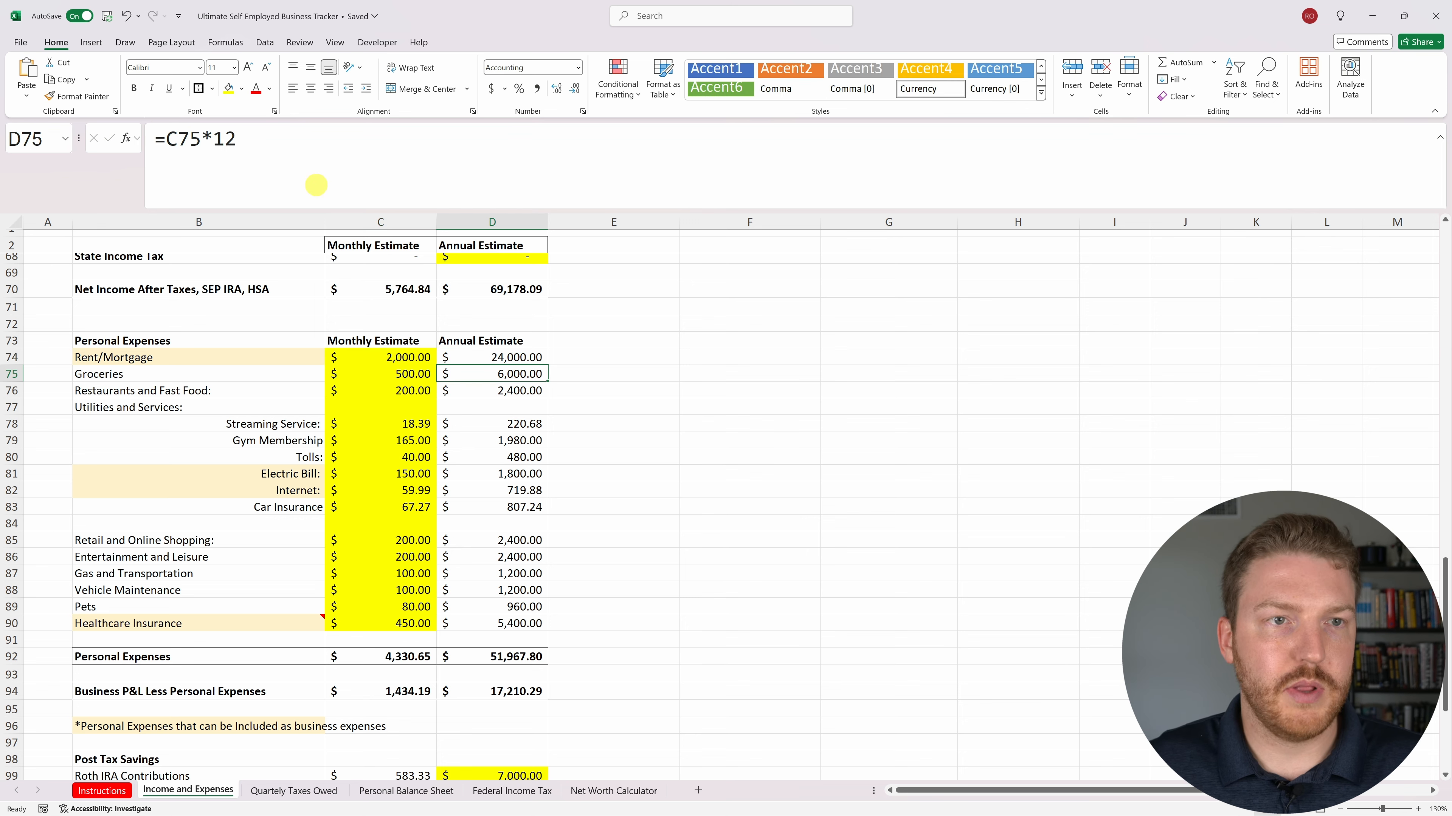
click(316, 187)
key(Return)
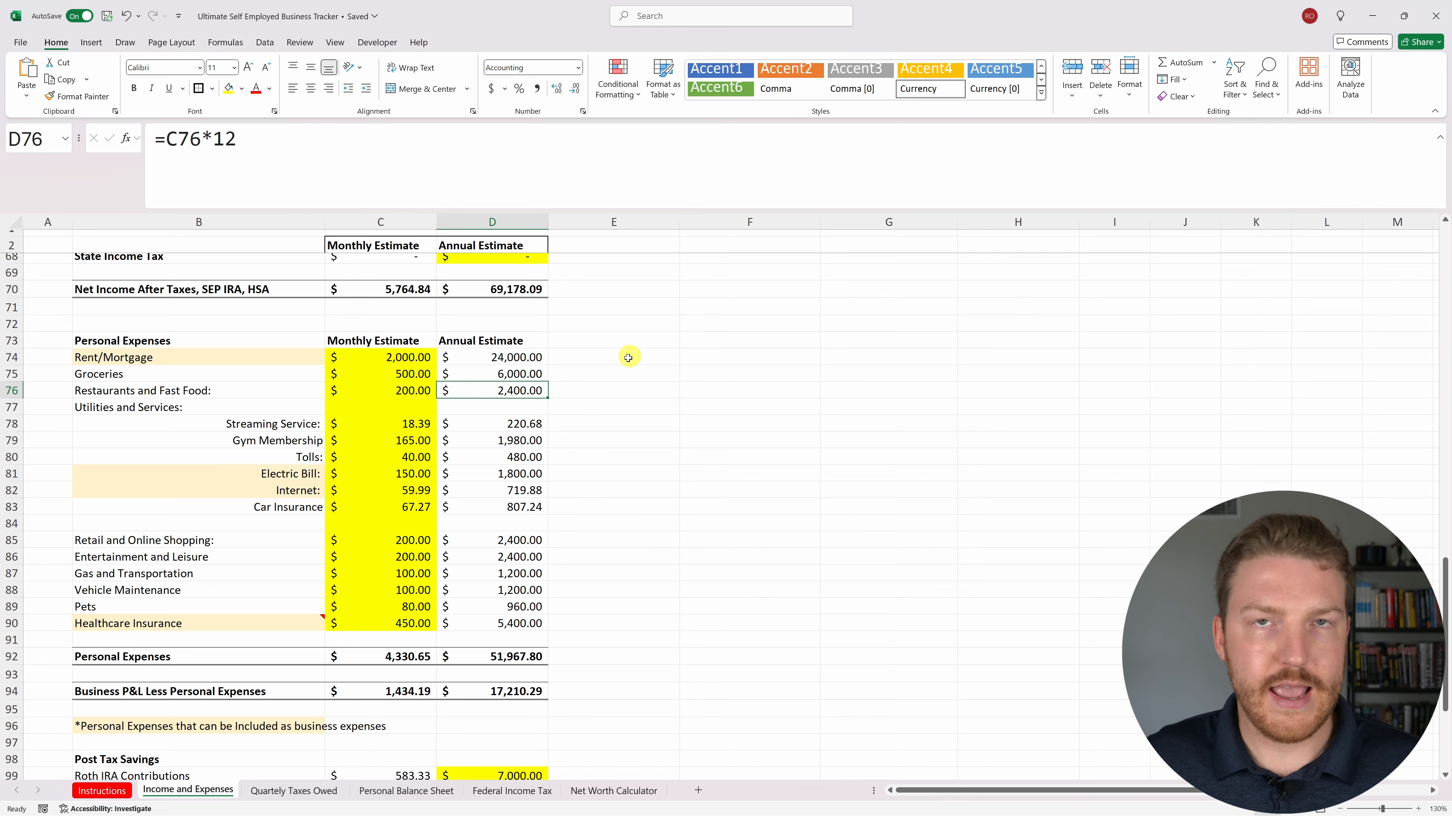
Inspect the cell references in the Personal Expenses total formulas, monthly in C92 and annual in D92.
click(403, 656)
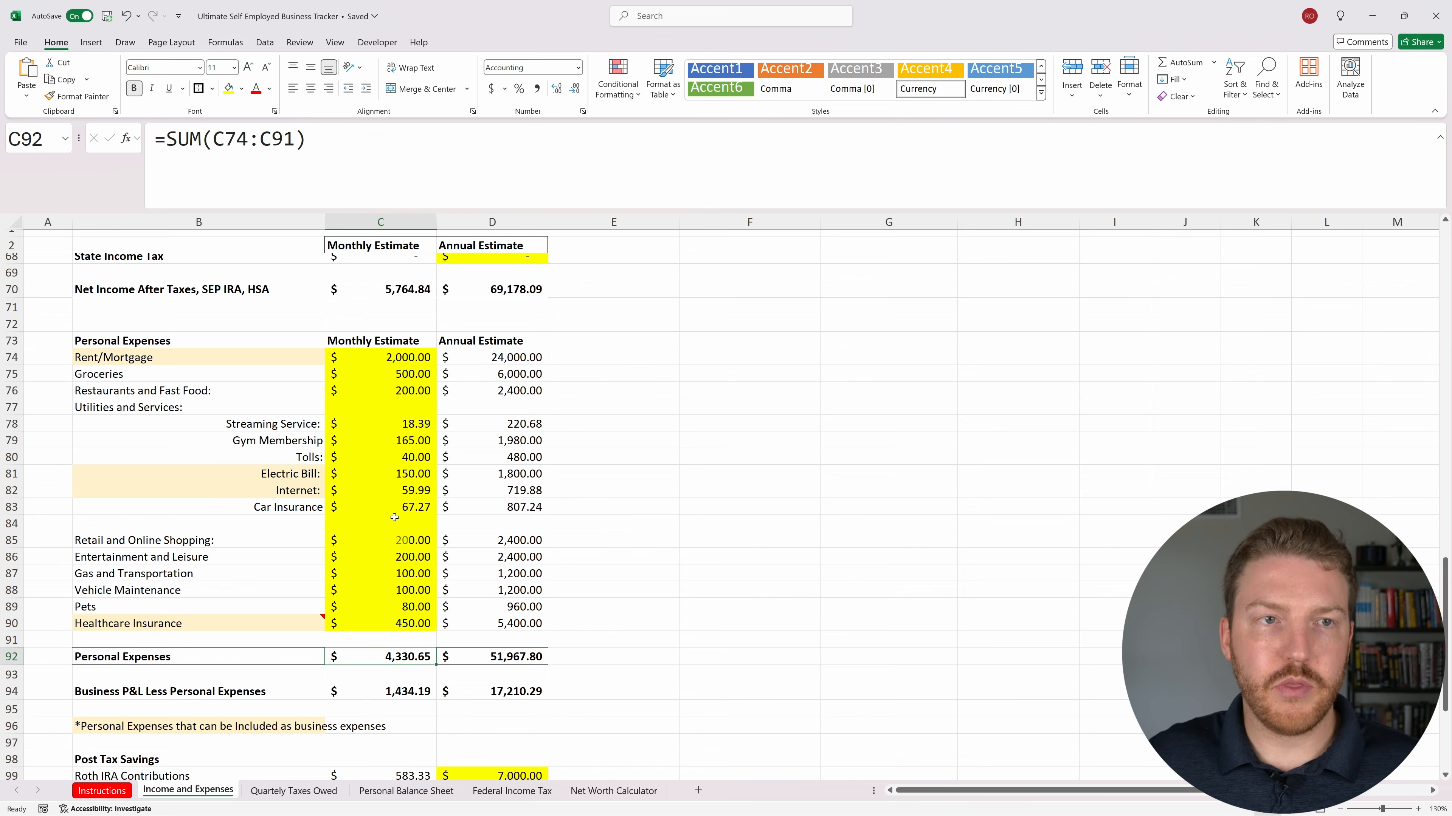
key(F2)
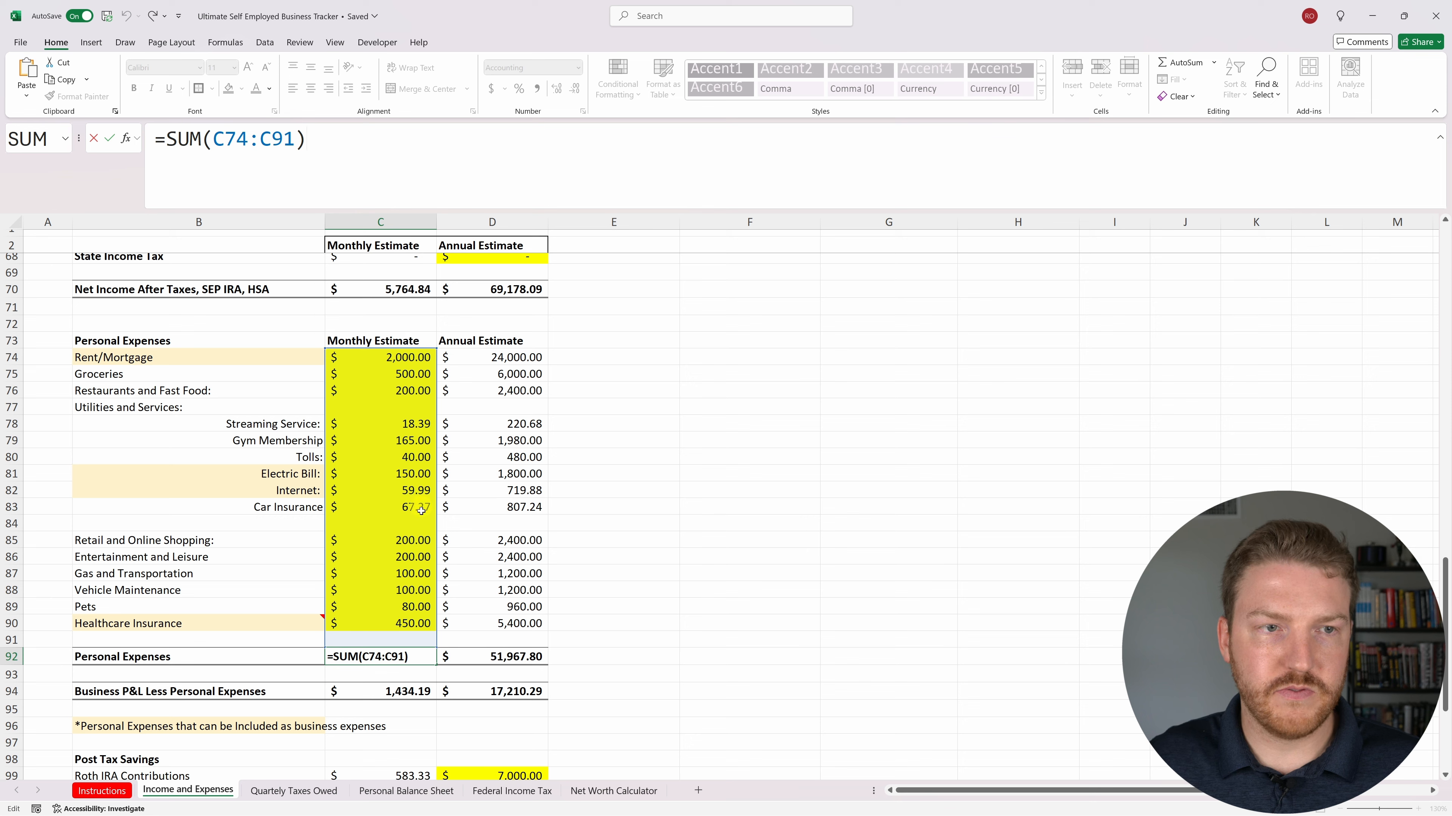
key(Escape)
click(526, 661)
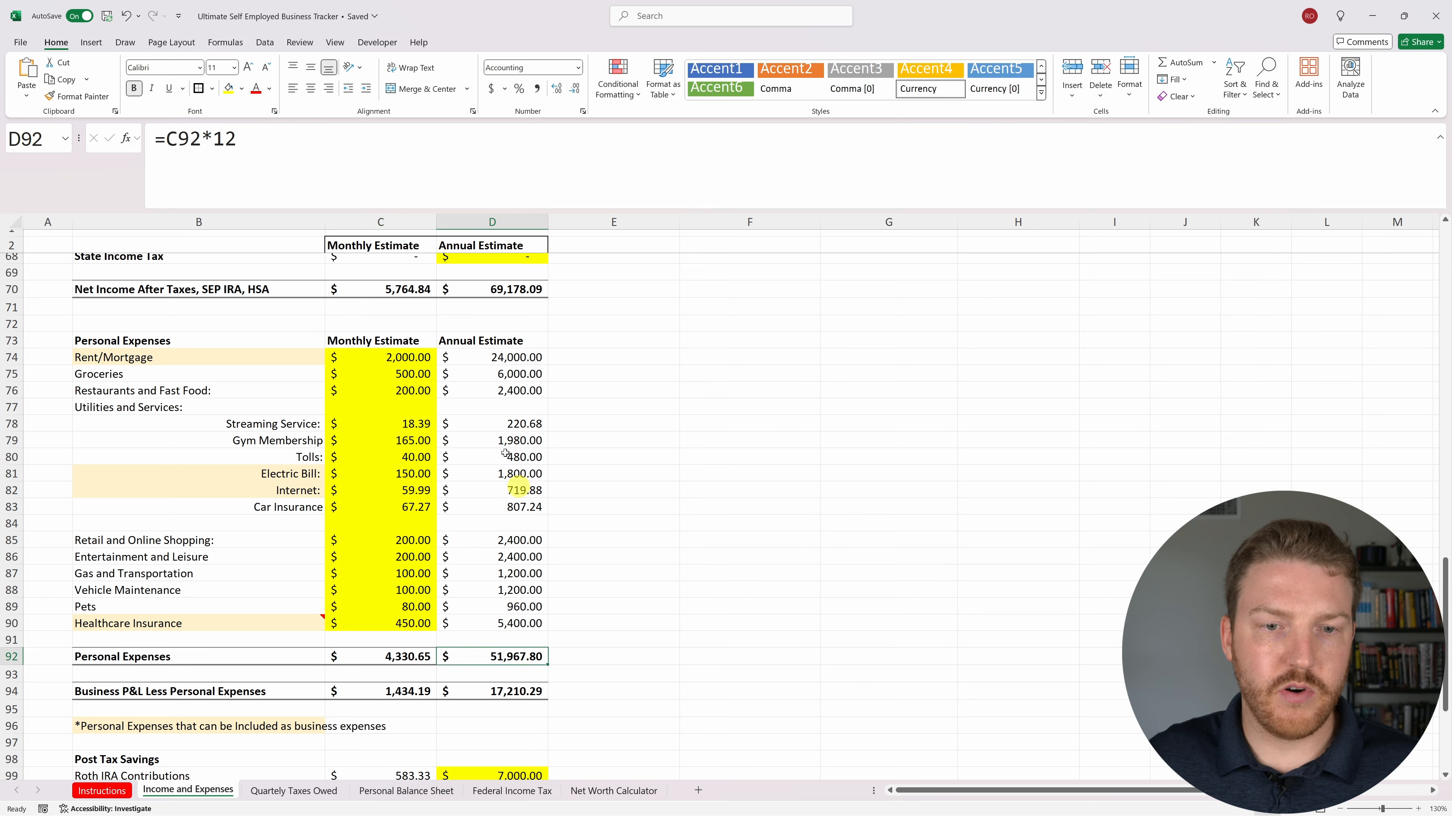
click(263, 145)
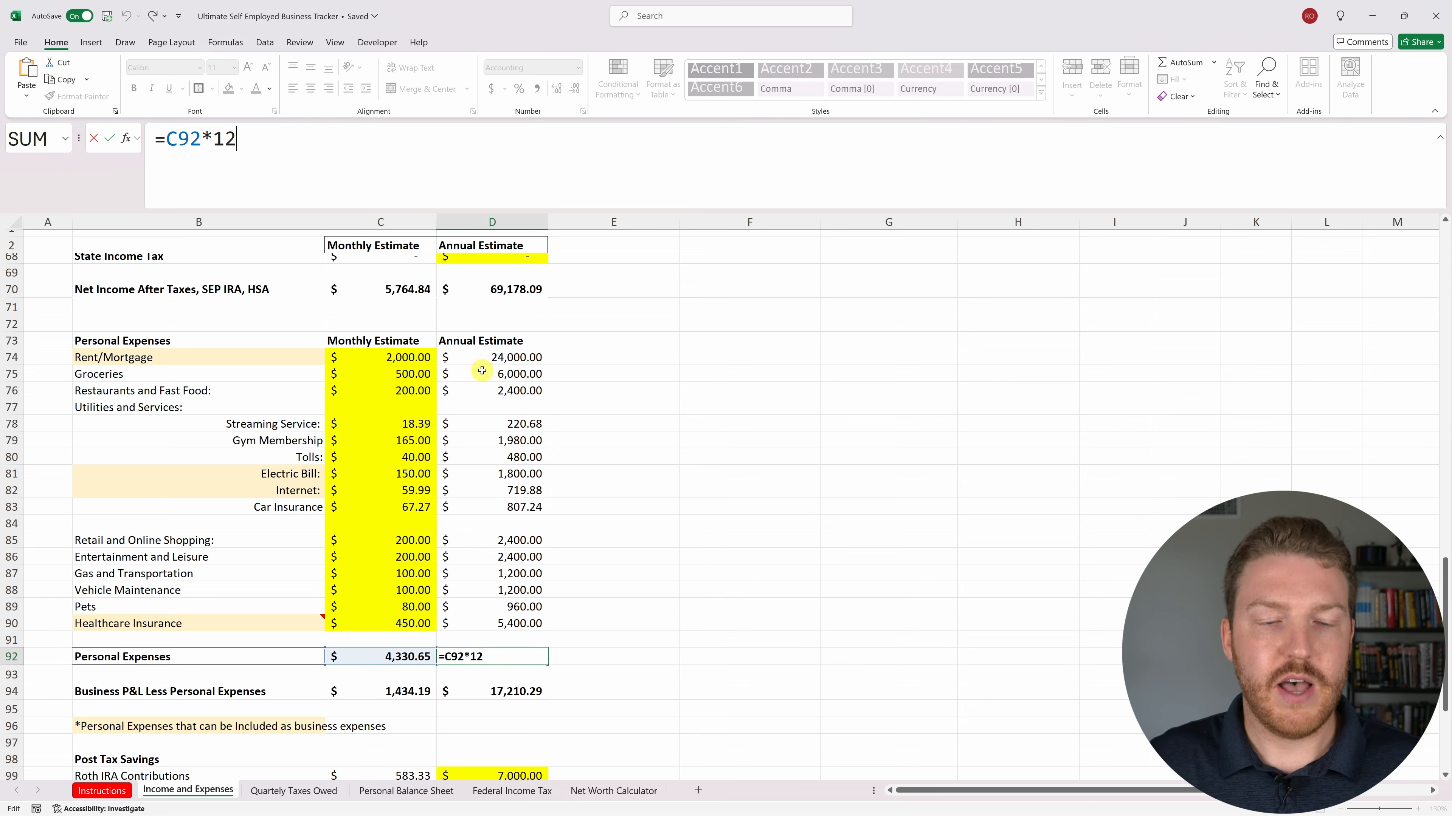
key(Return)
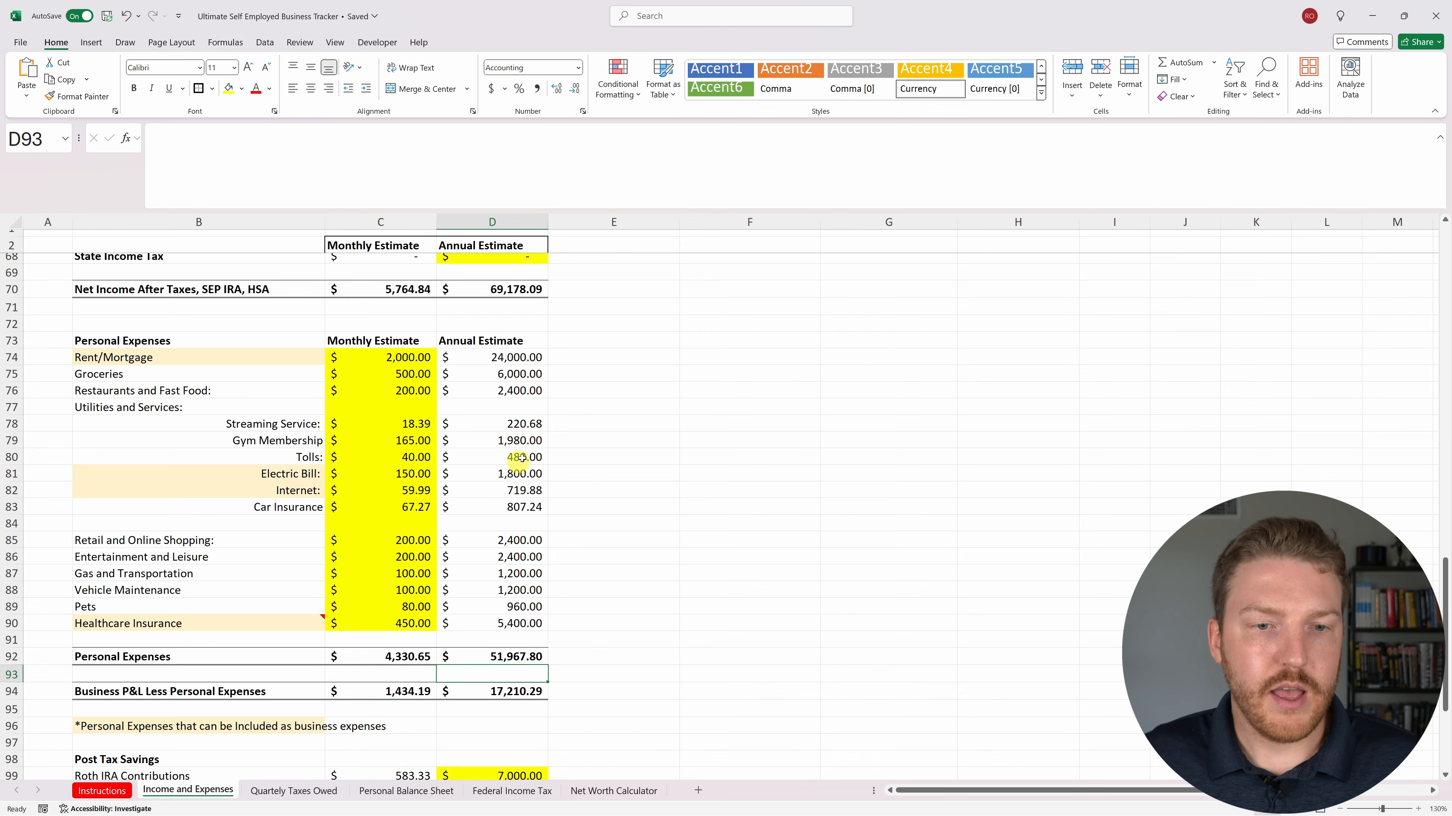
Locate the Business P&L Less Personal Expenses row and relate it to Net Income After Taxes, SEP IRA, HSA in row 70.
scroll(540, 512, down, 2)
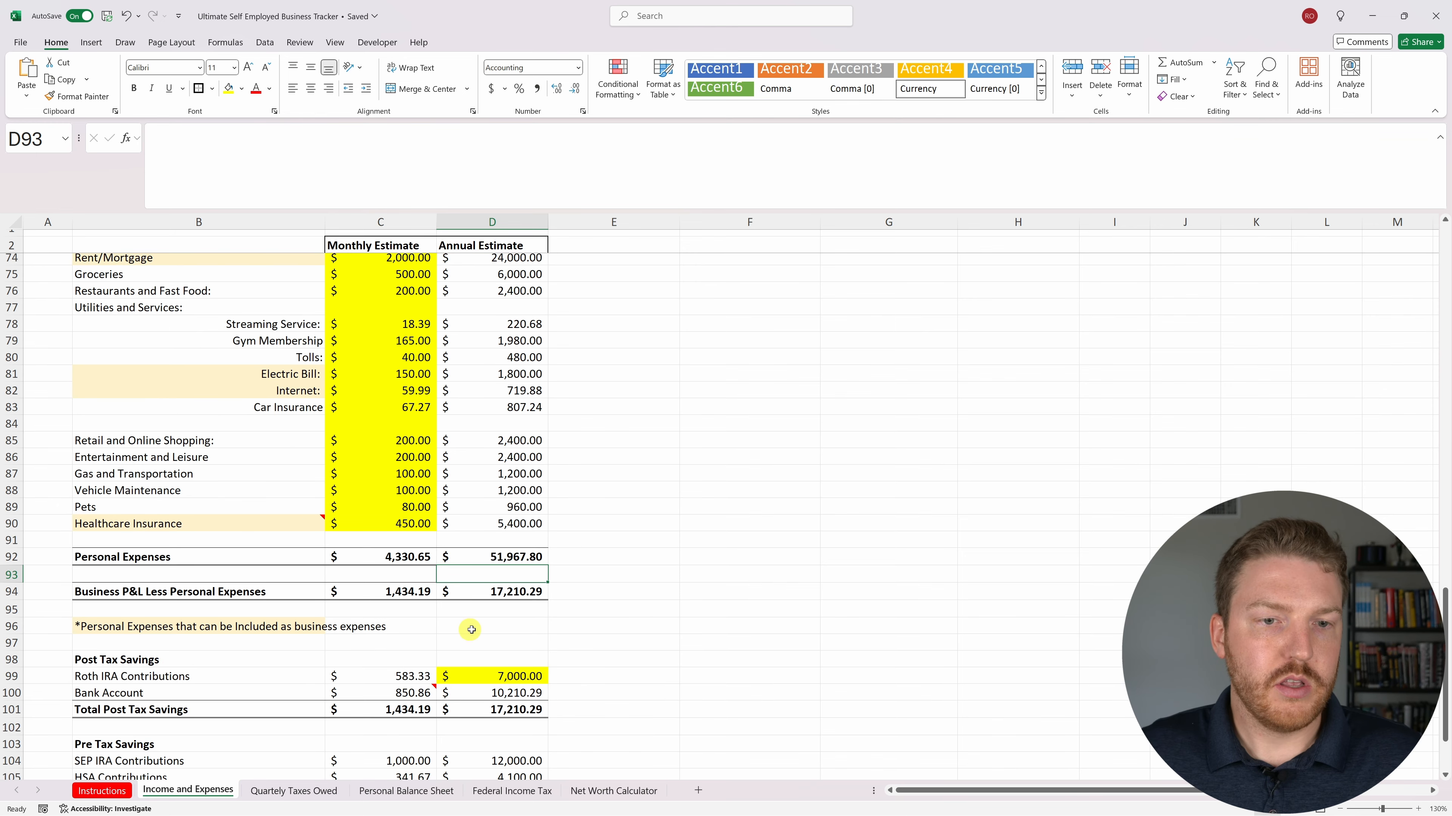
click(155, 592)
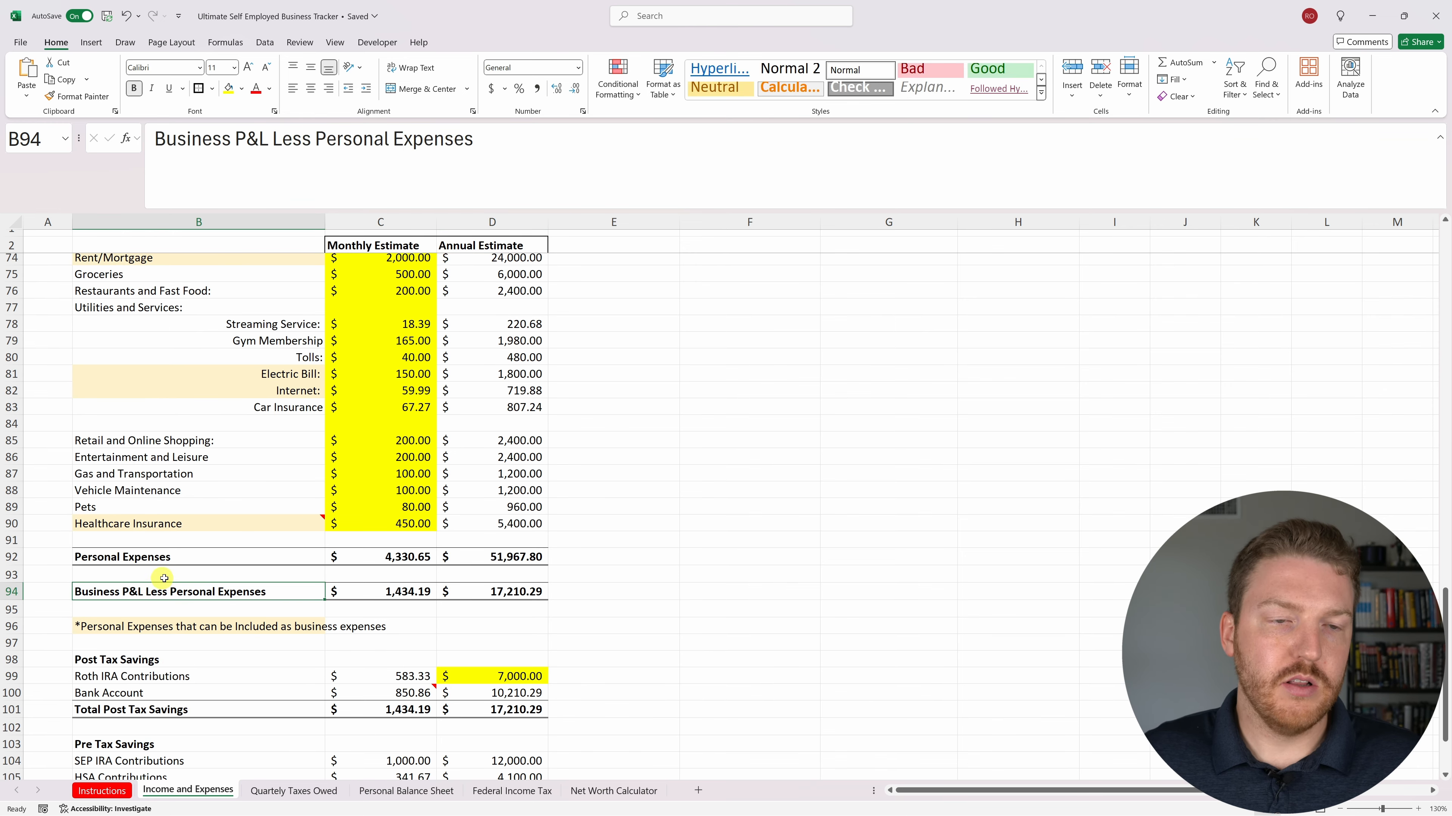
scroll(178, 572, up, 2)
click(118, 289)
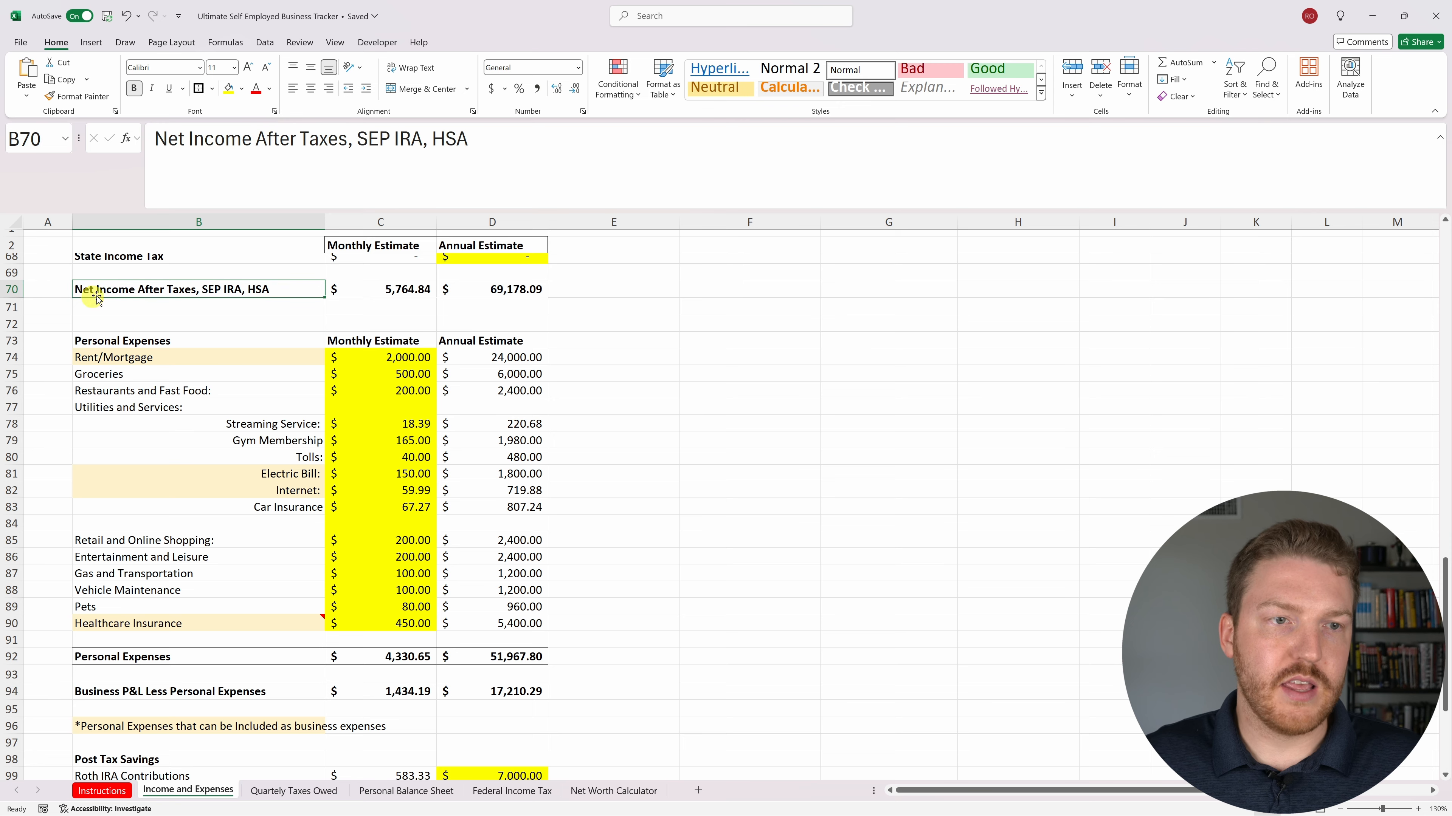
scroll(143, 520, down, 1)
click(216, 638)
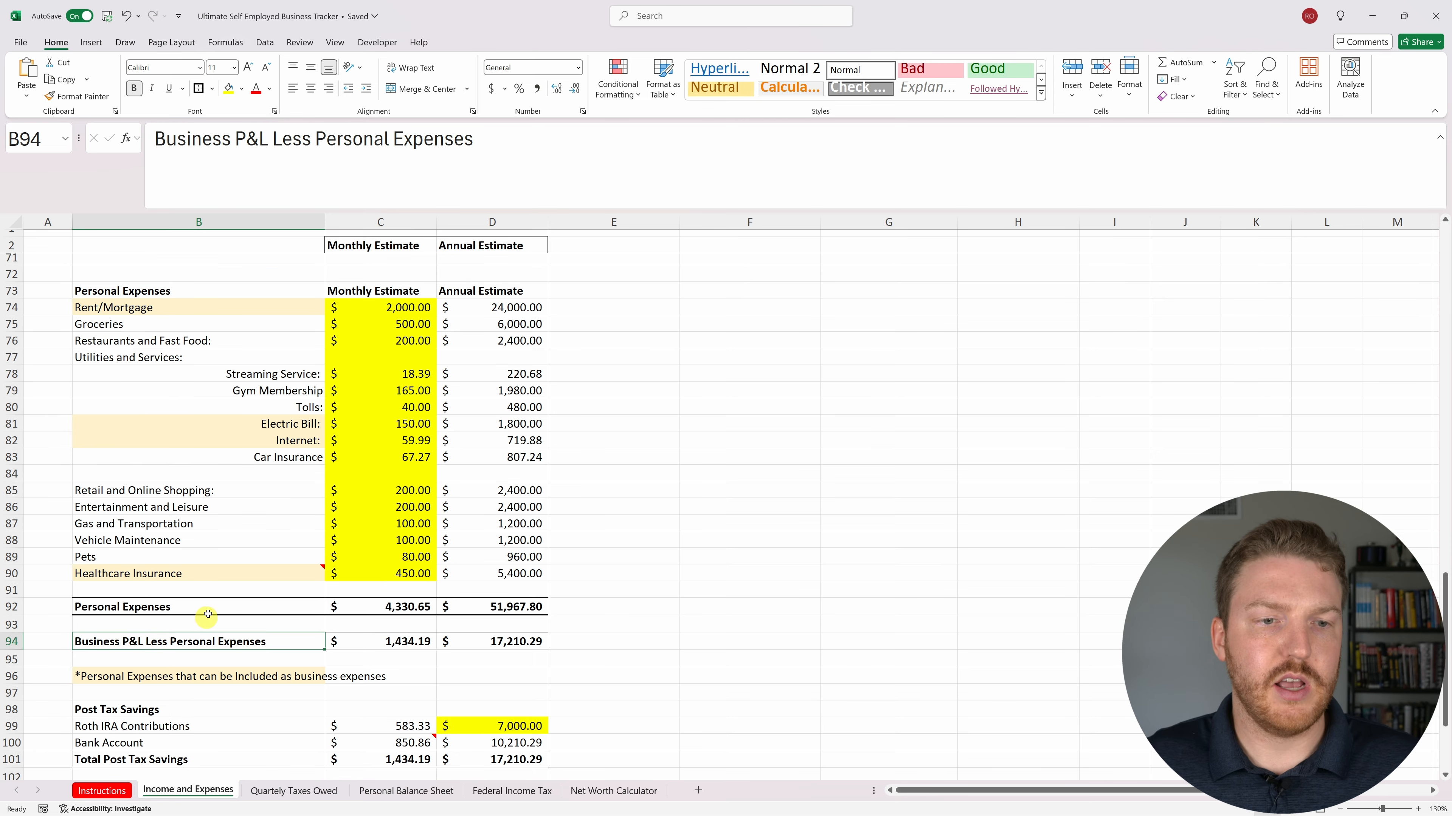
Trace the cells referenced by the monthly Business P&L Less Personal Expenses formula in C94.
click(391, 641)
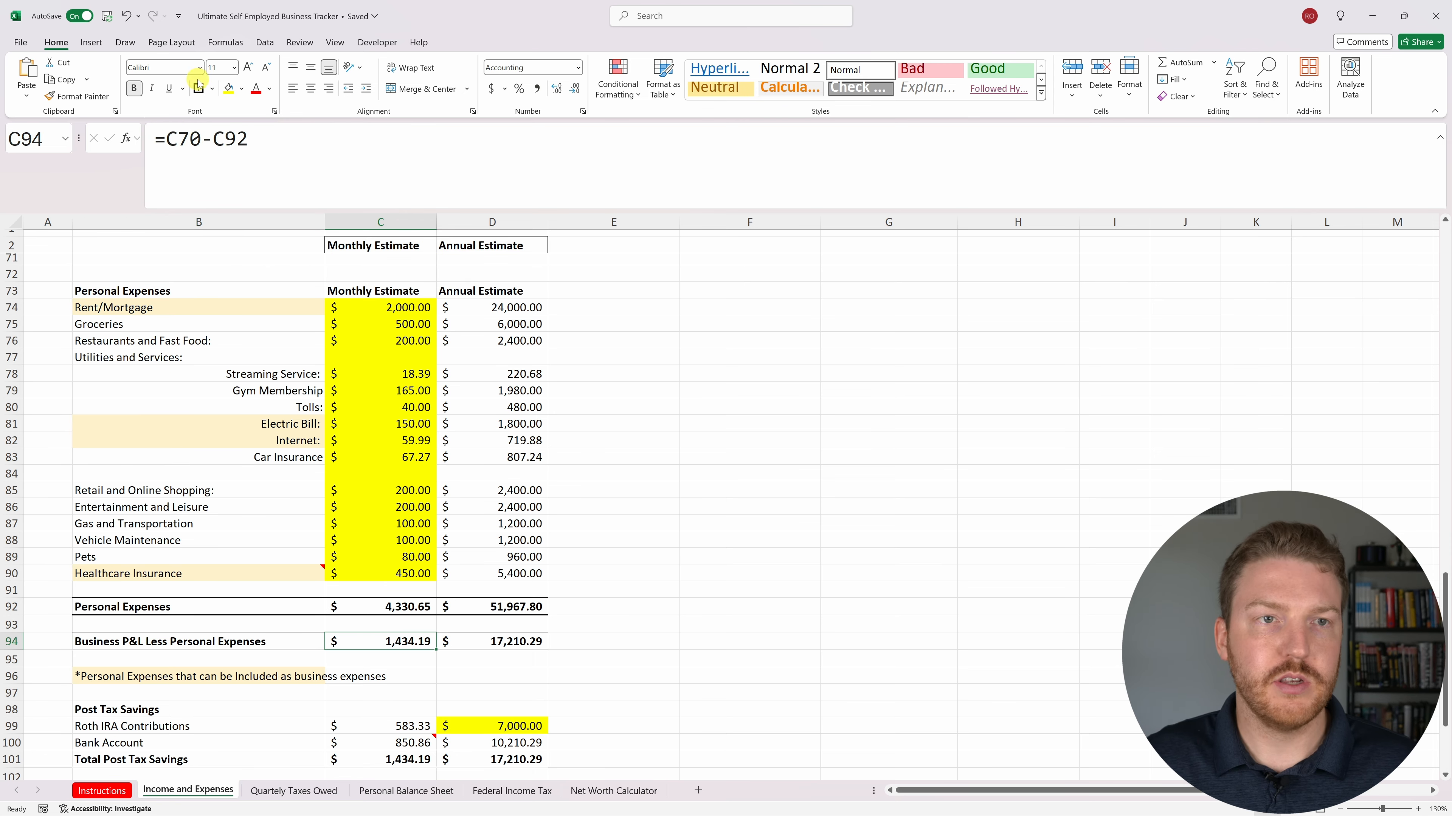
click(314, 144)
scroll(399, 395, up, 2)
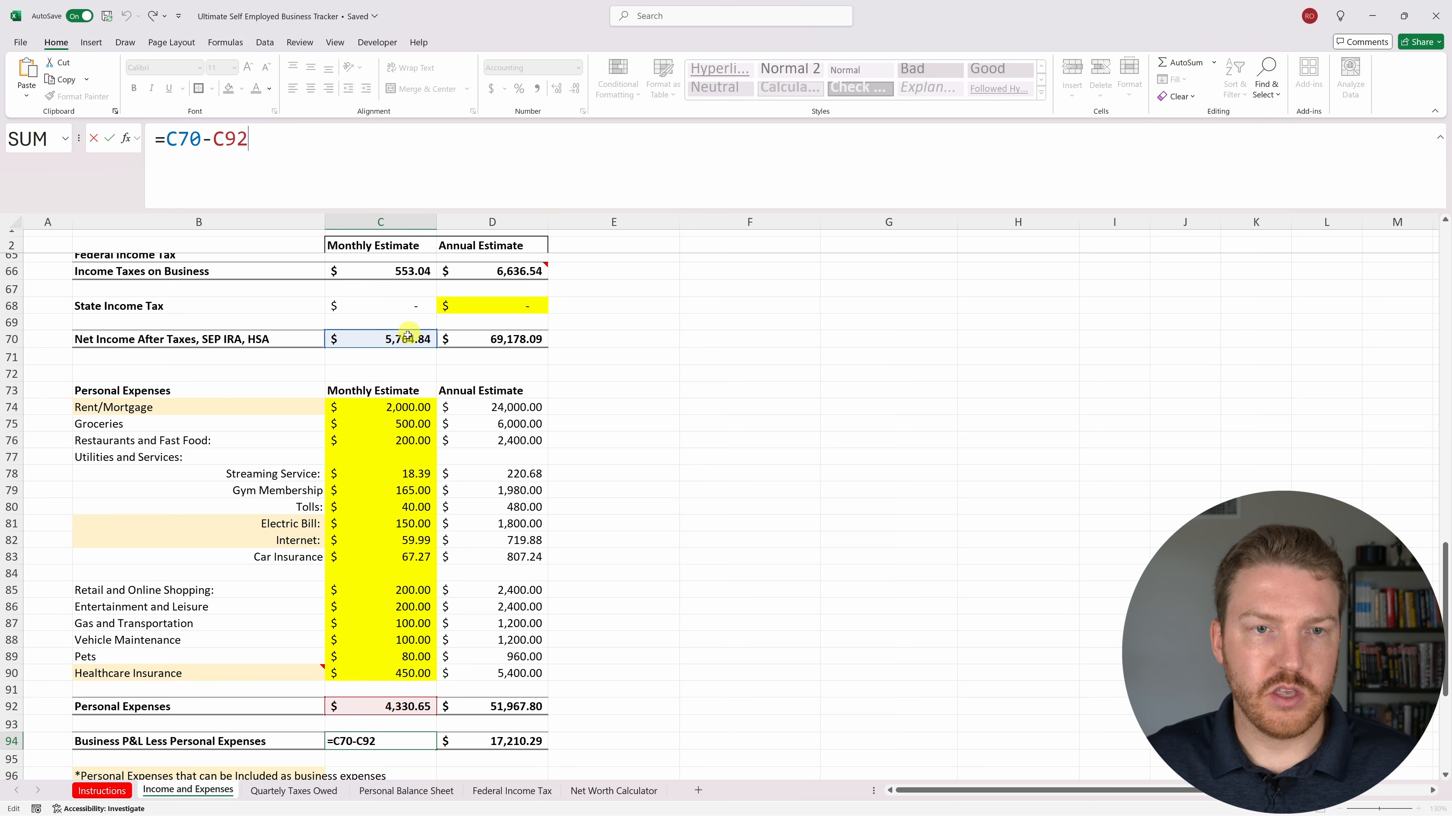
scroll(394, 354, down, 1)
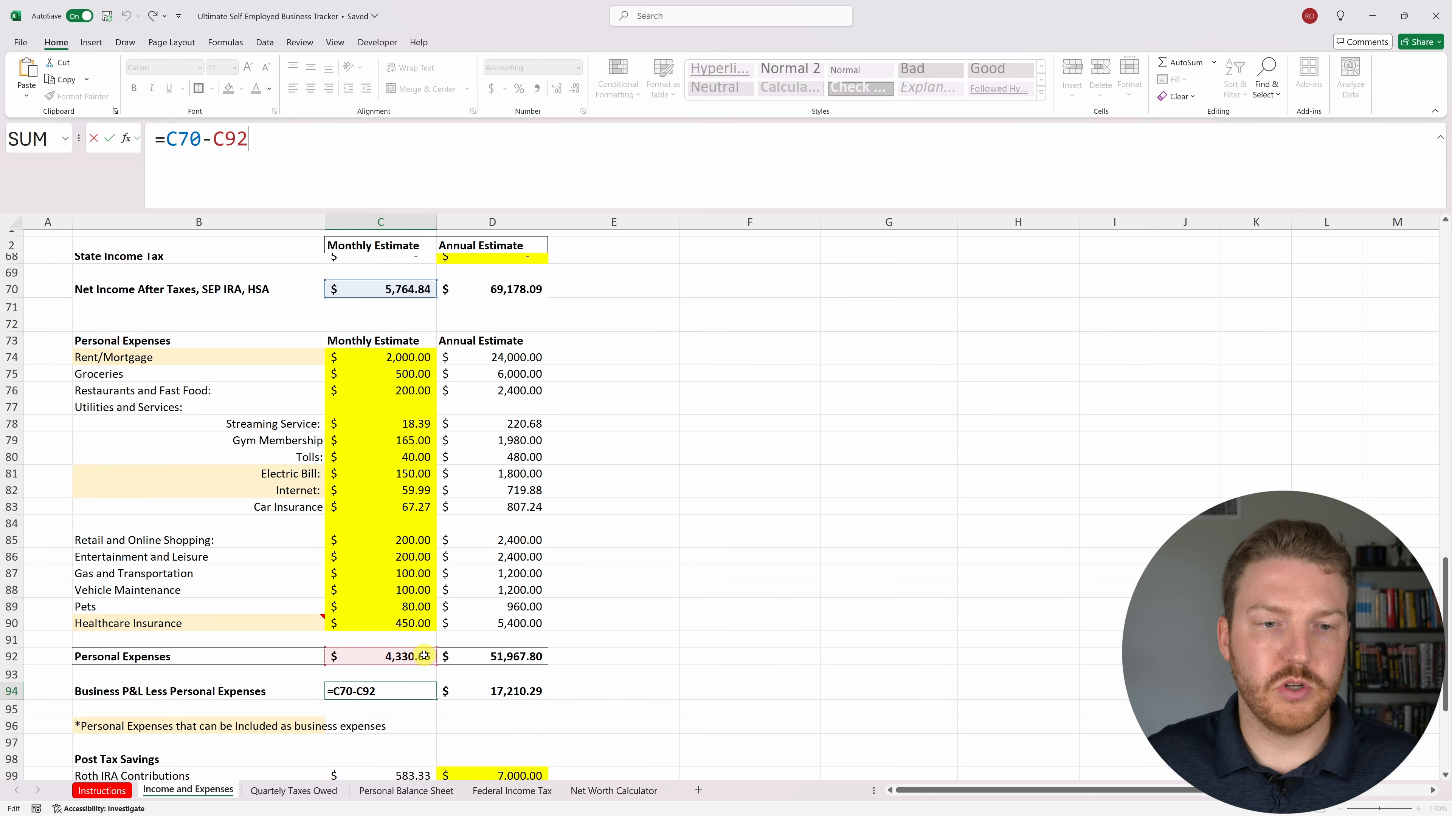
key(Return)
click(414, 693)
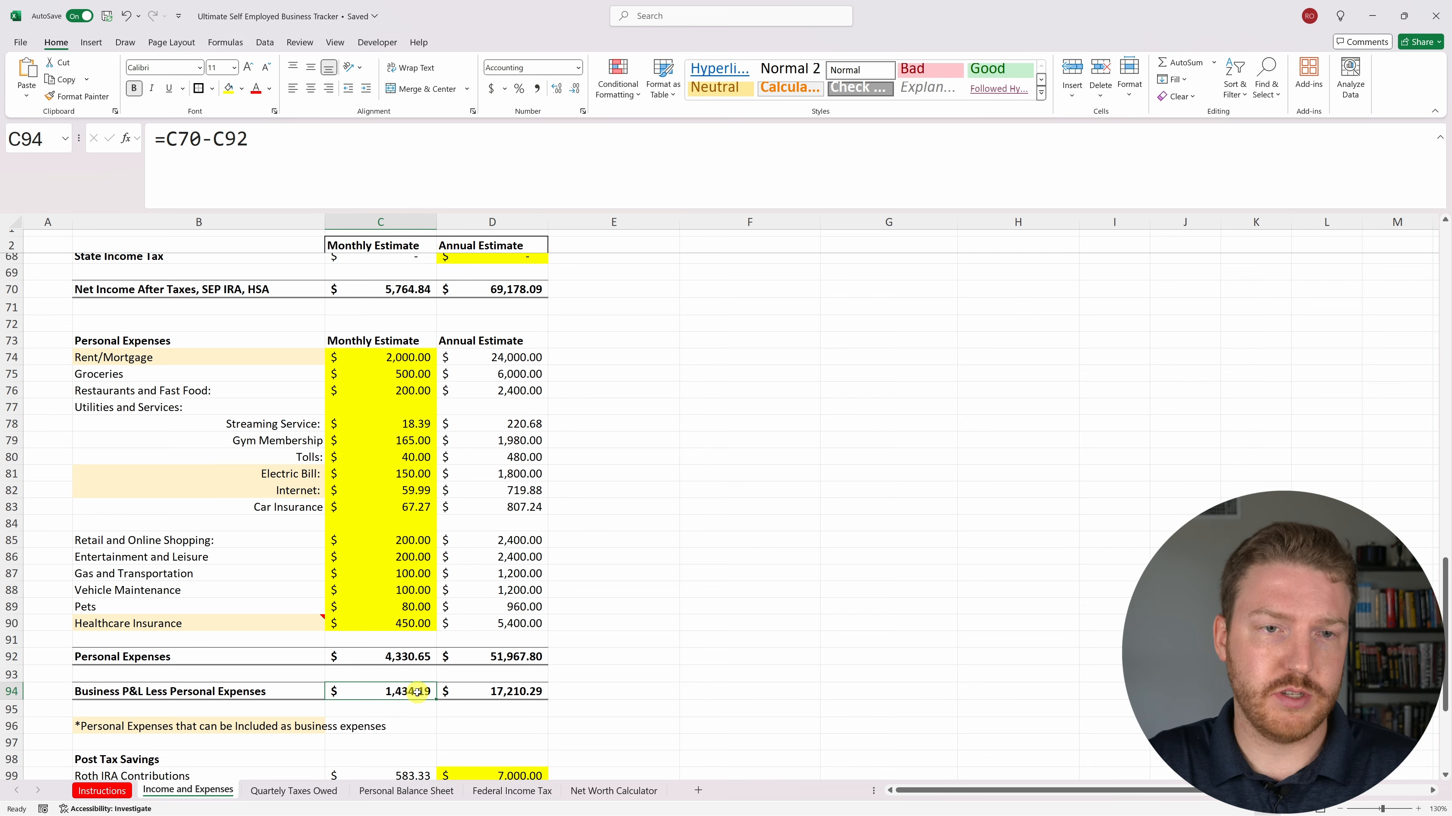
Examine Roth IRA Contributions under Post Tax Savings, checking the annual input in D99 and the monthly formula in C99.
scroll(213, 448, down, 5)
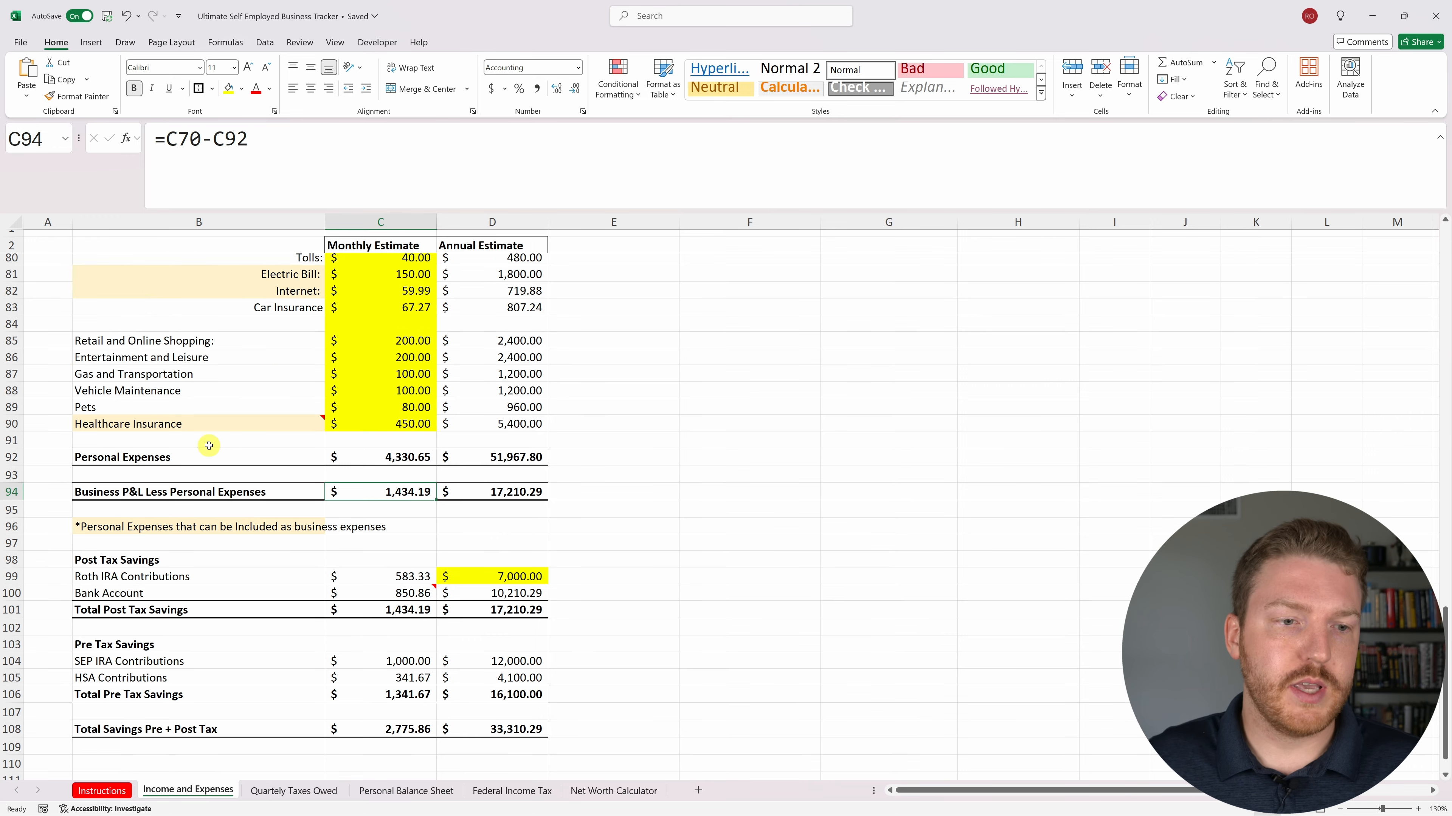
click(161, 510)
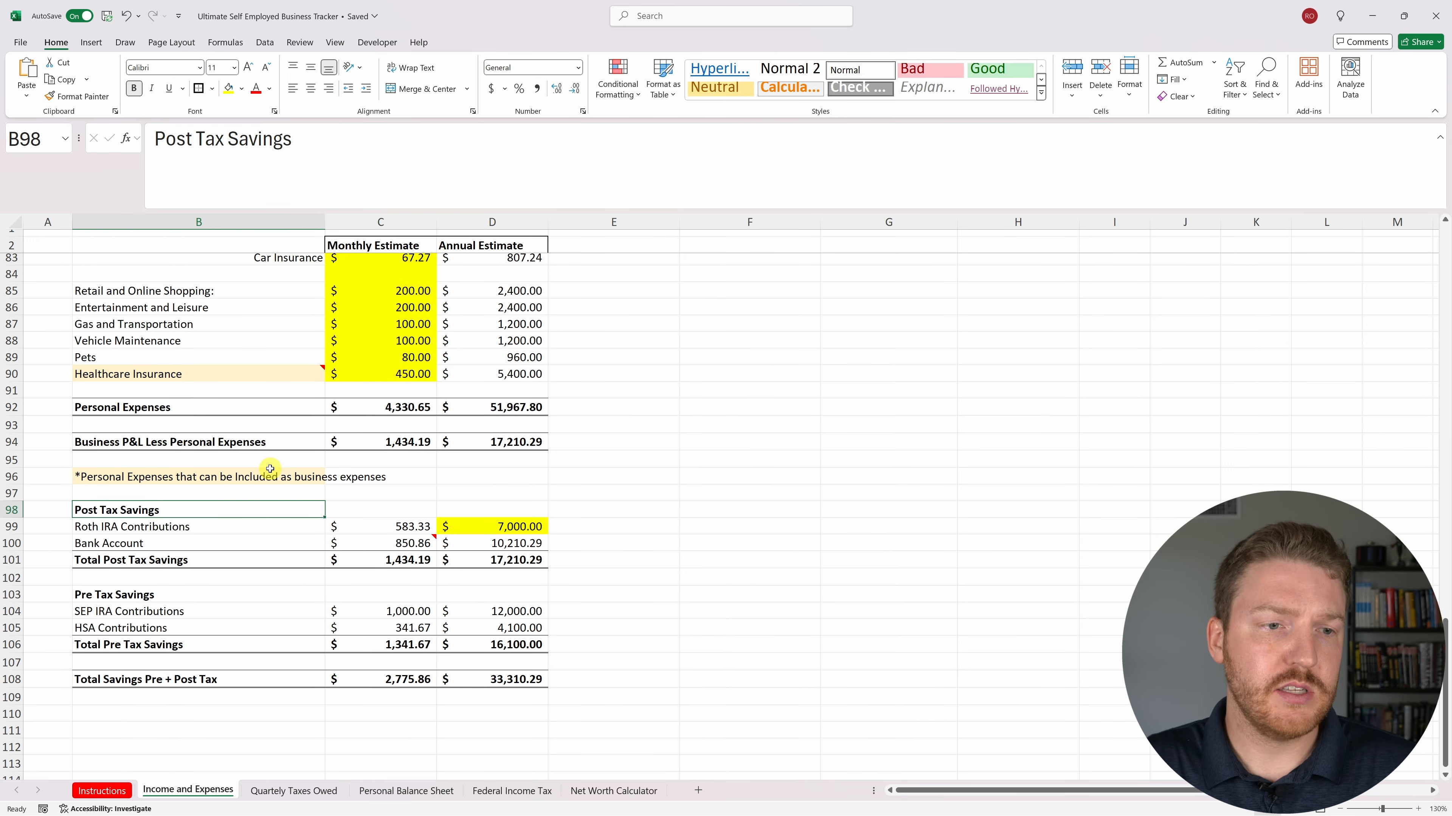
click(285, 522)
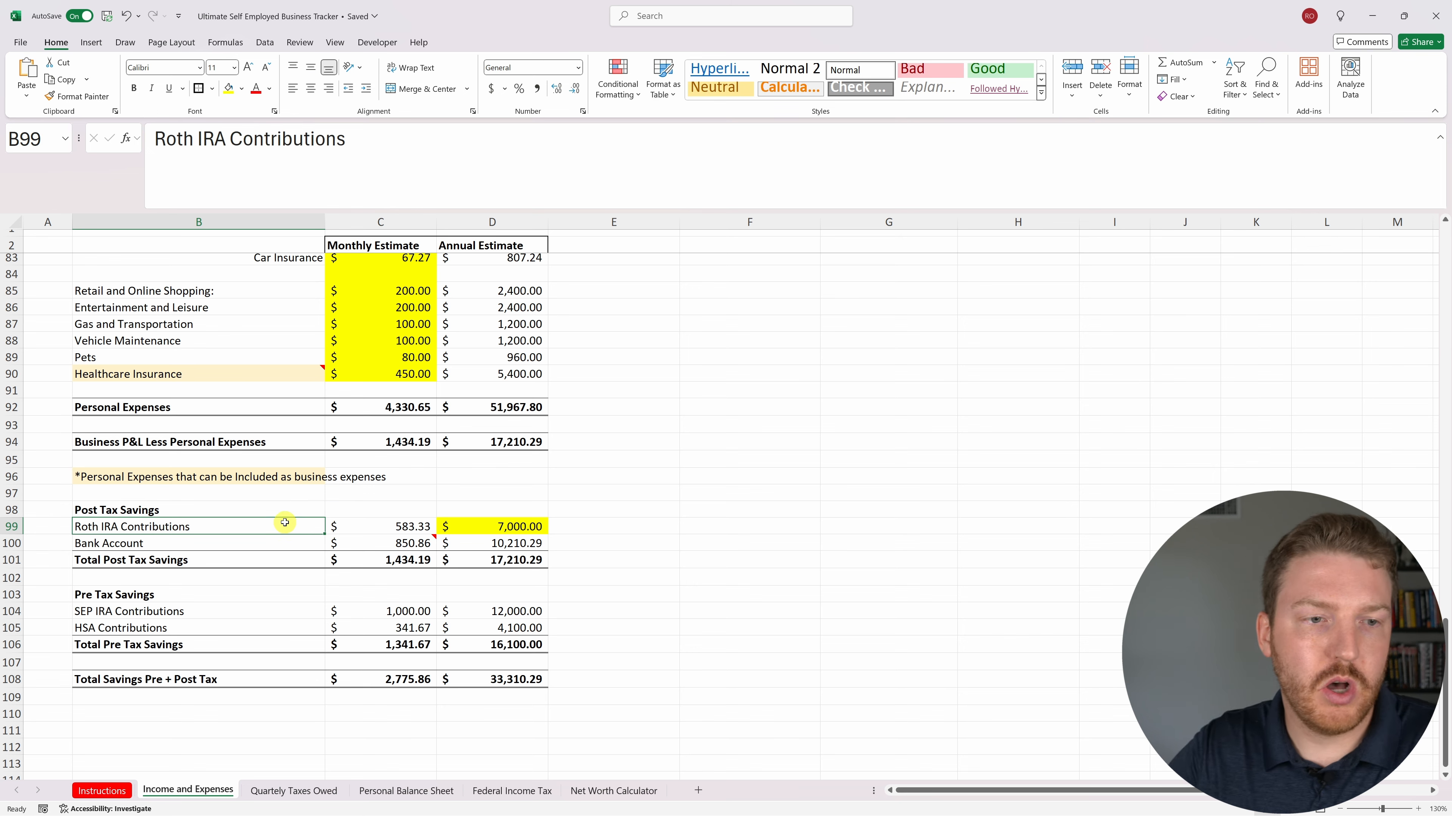
click(515, 530)
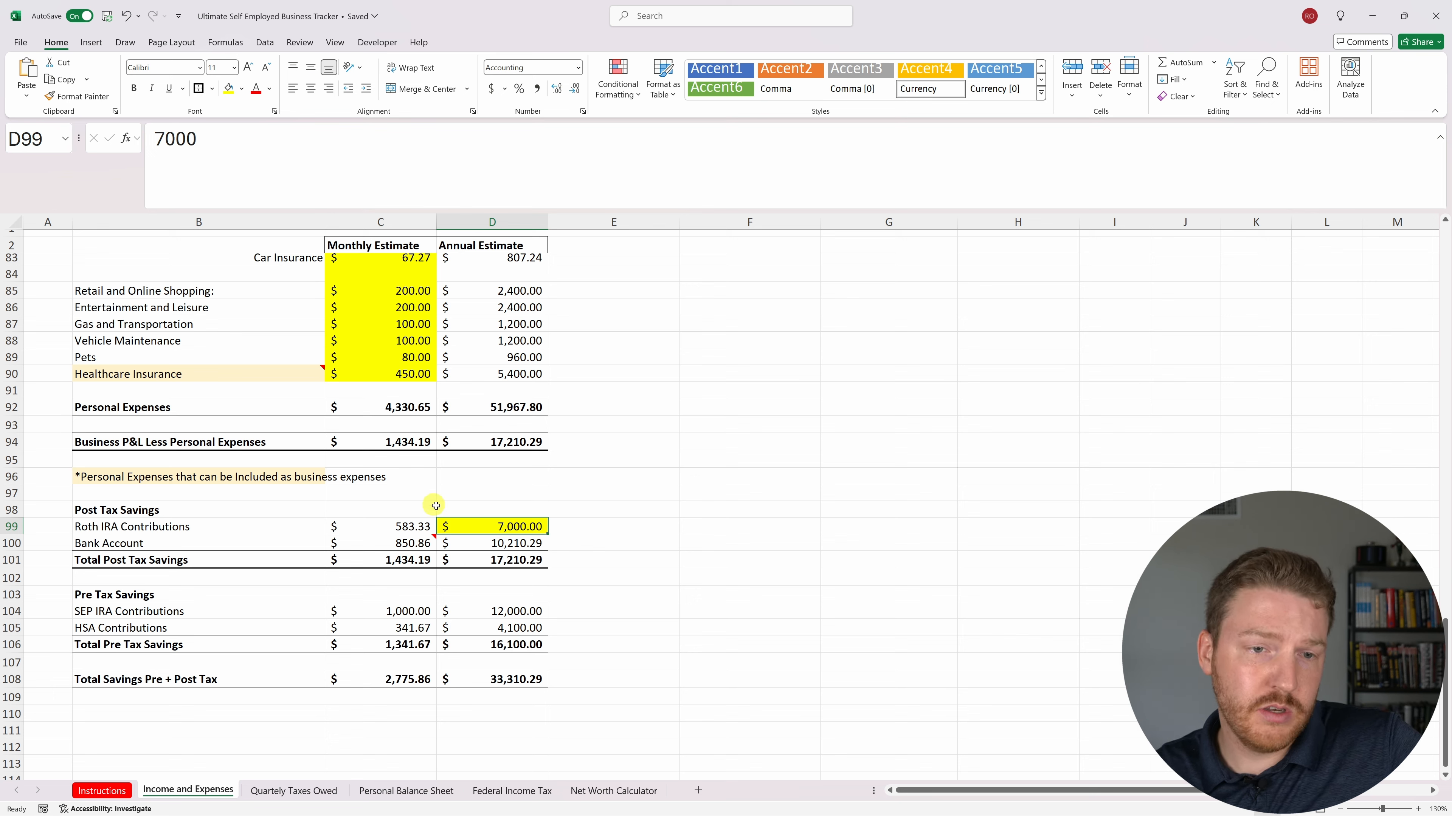
click(399, 526)
double_click(394, 527)
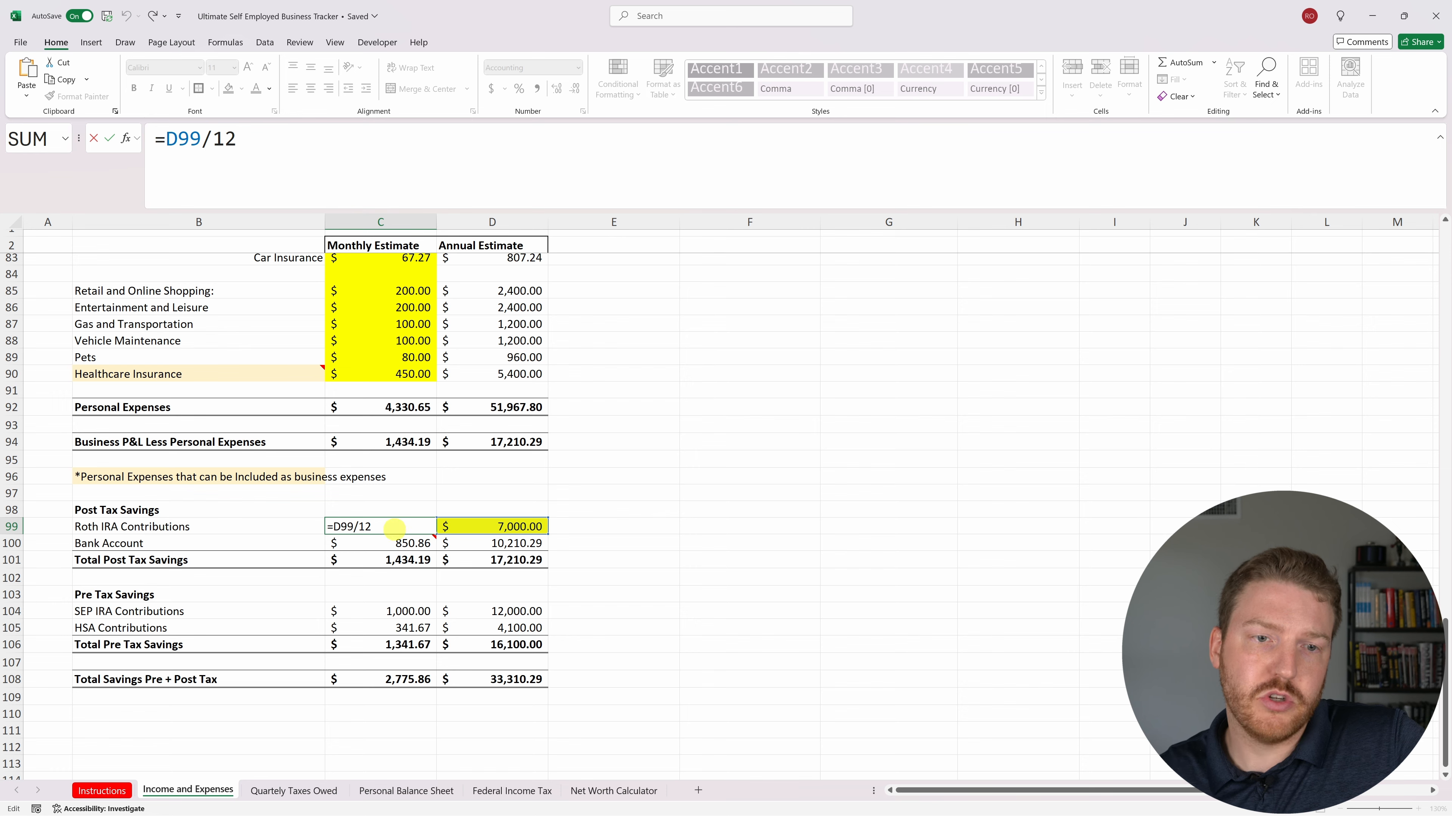
key(Return)
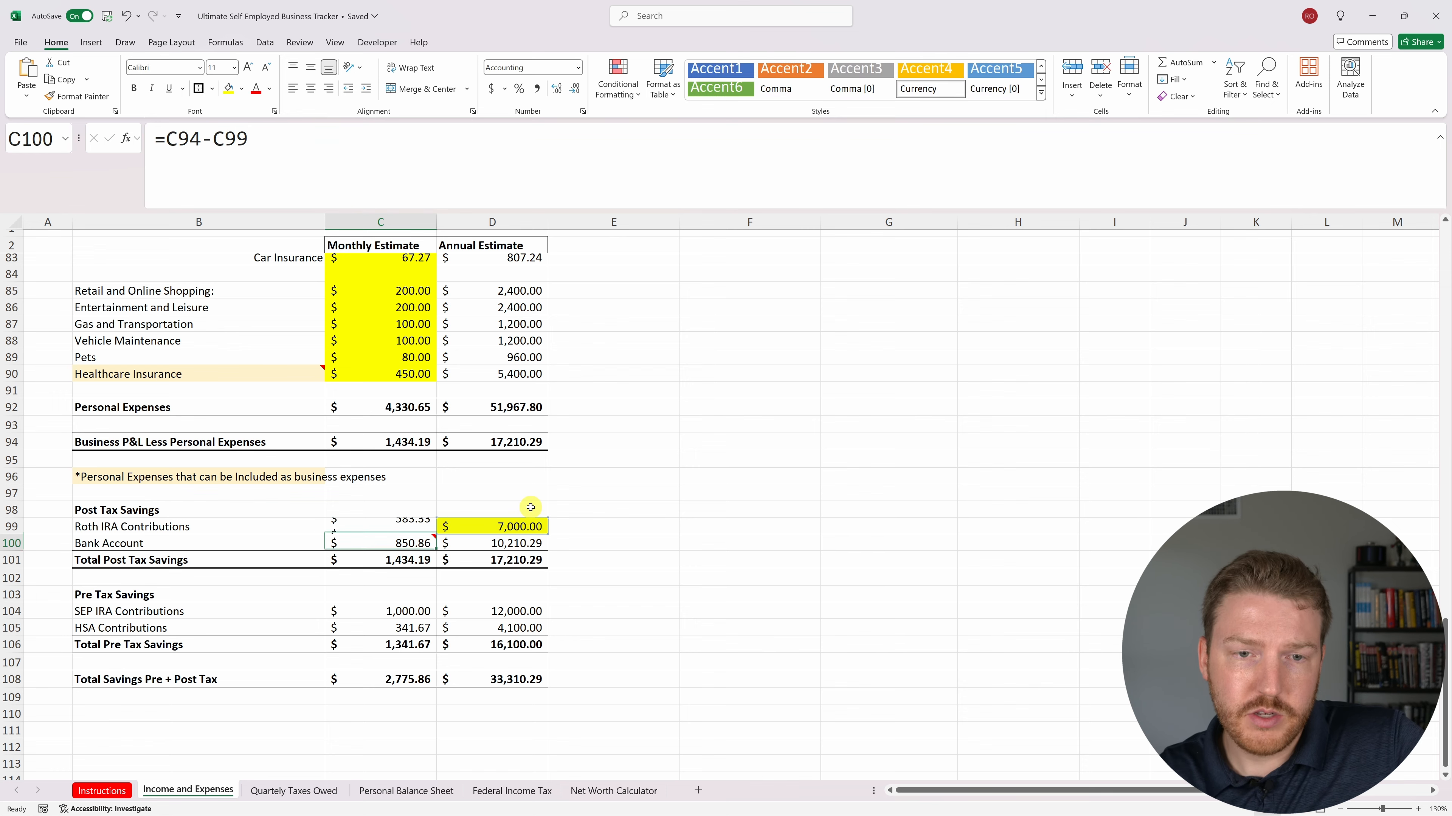
Compare the annual Roth IRA Contributions input in D99 with the Personal Income Tax Adjustments section in rows 57 to 63.
click(527, 527)
scroll(287, 516, up, 12)
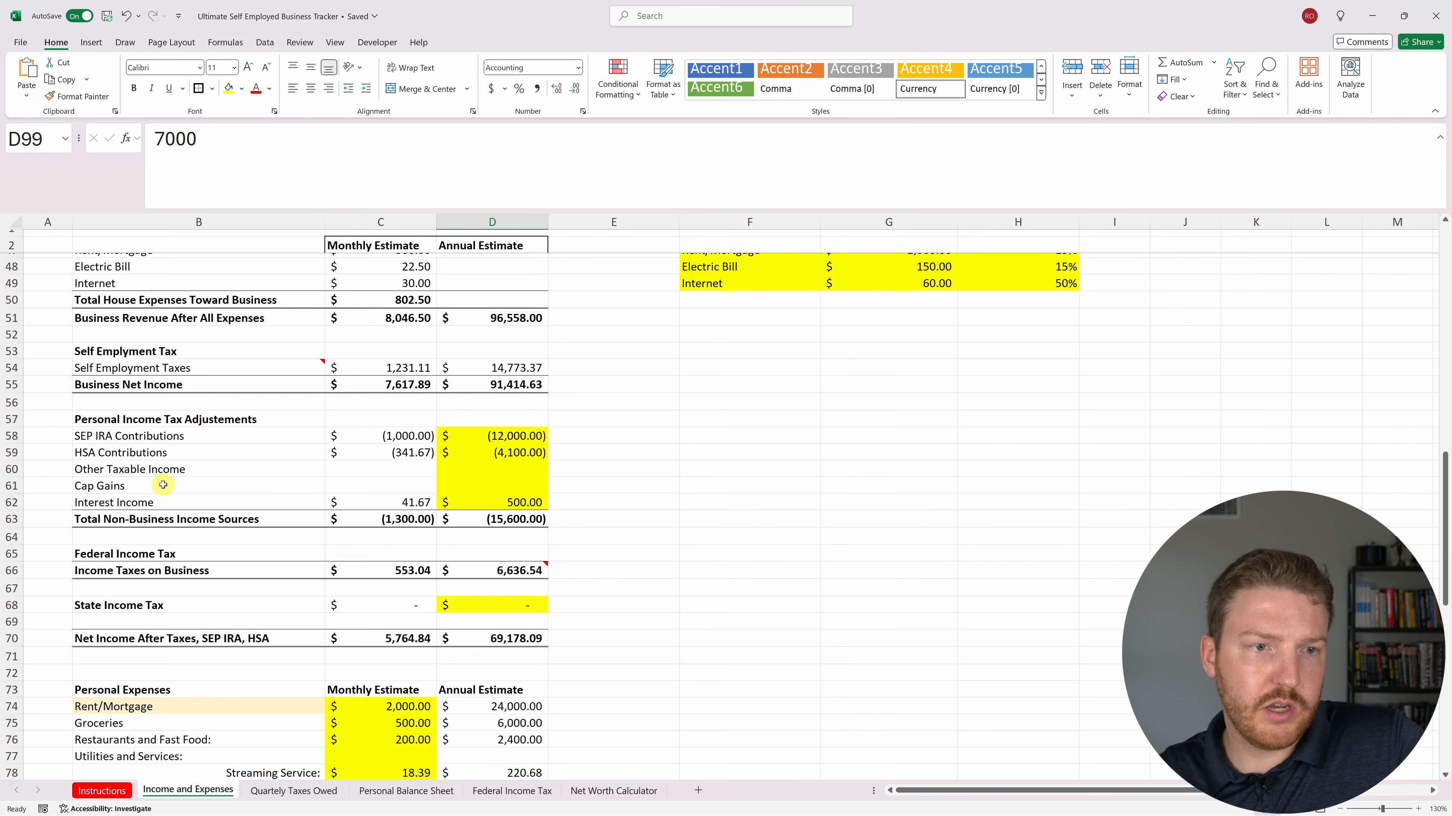
scroll(314, 480, up, 2)
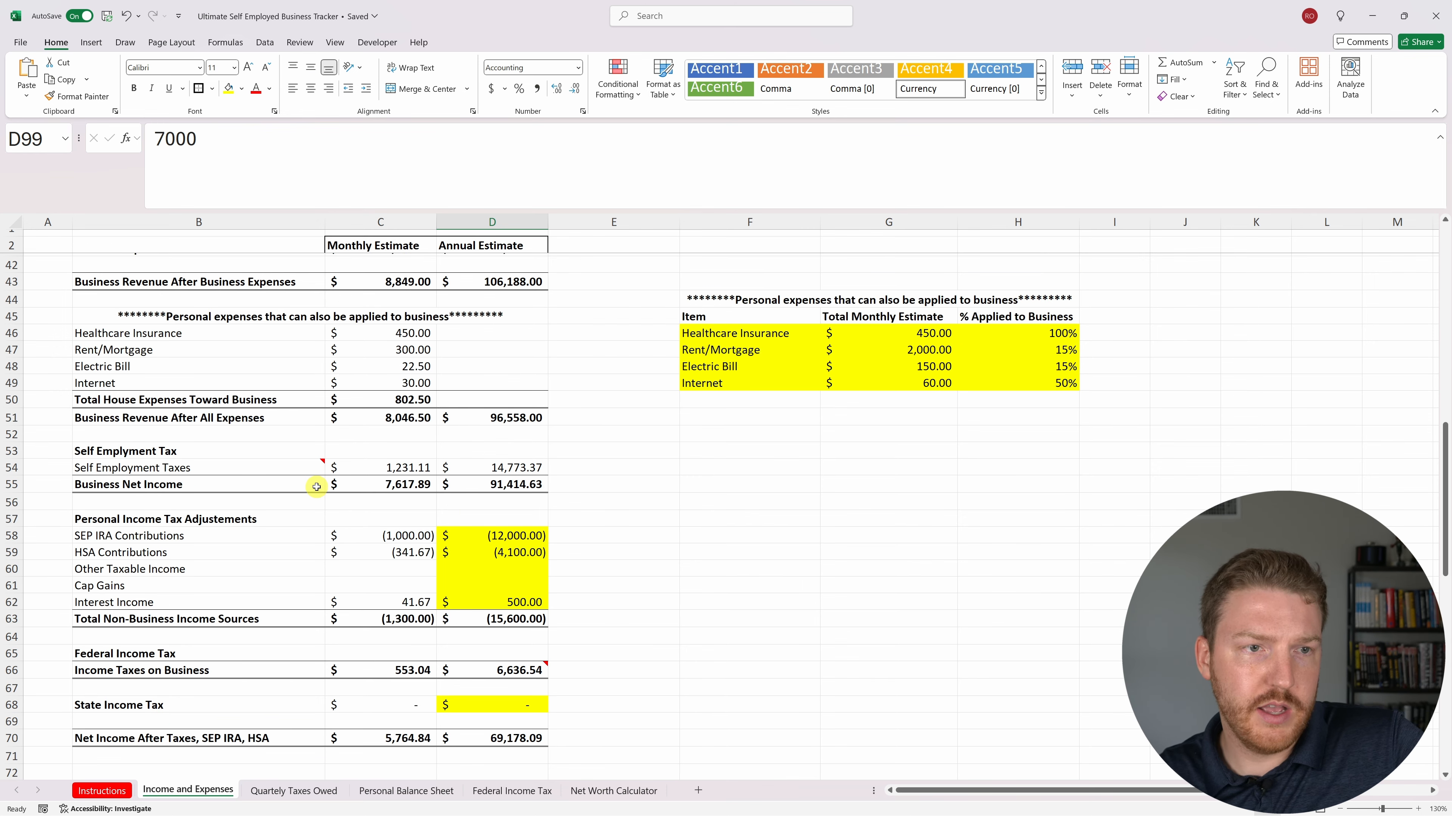
scroll(312, 483, down, 4)
scroll(308, 486, down, 13)
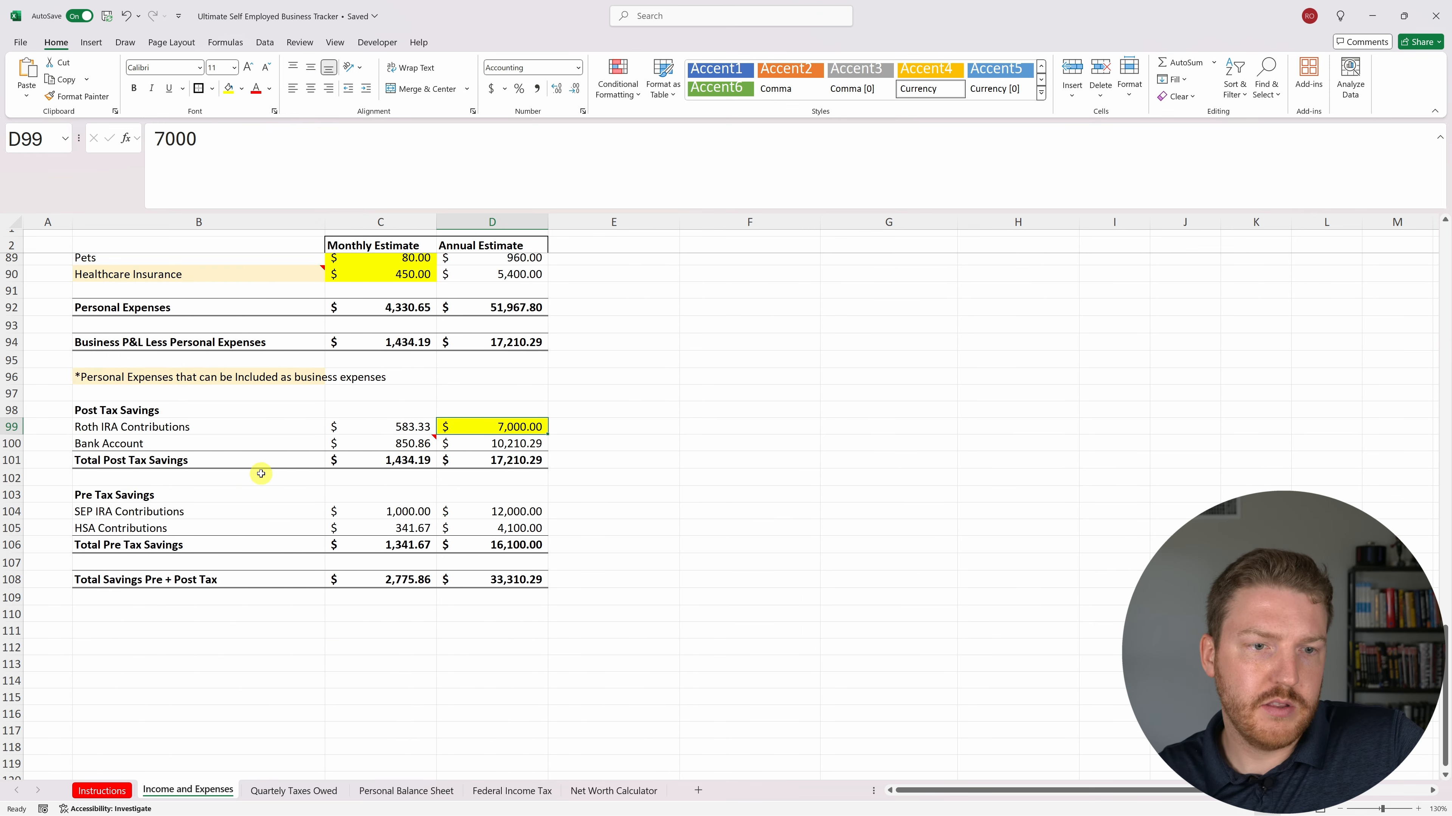
scroll(400, 497, up, 3)
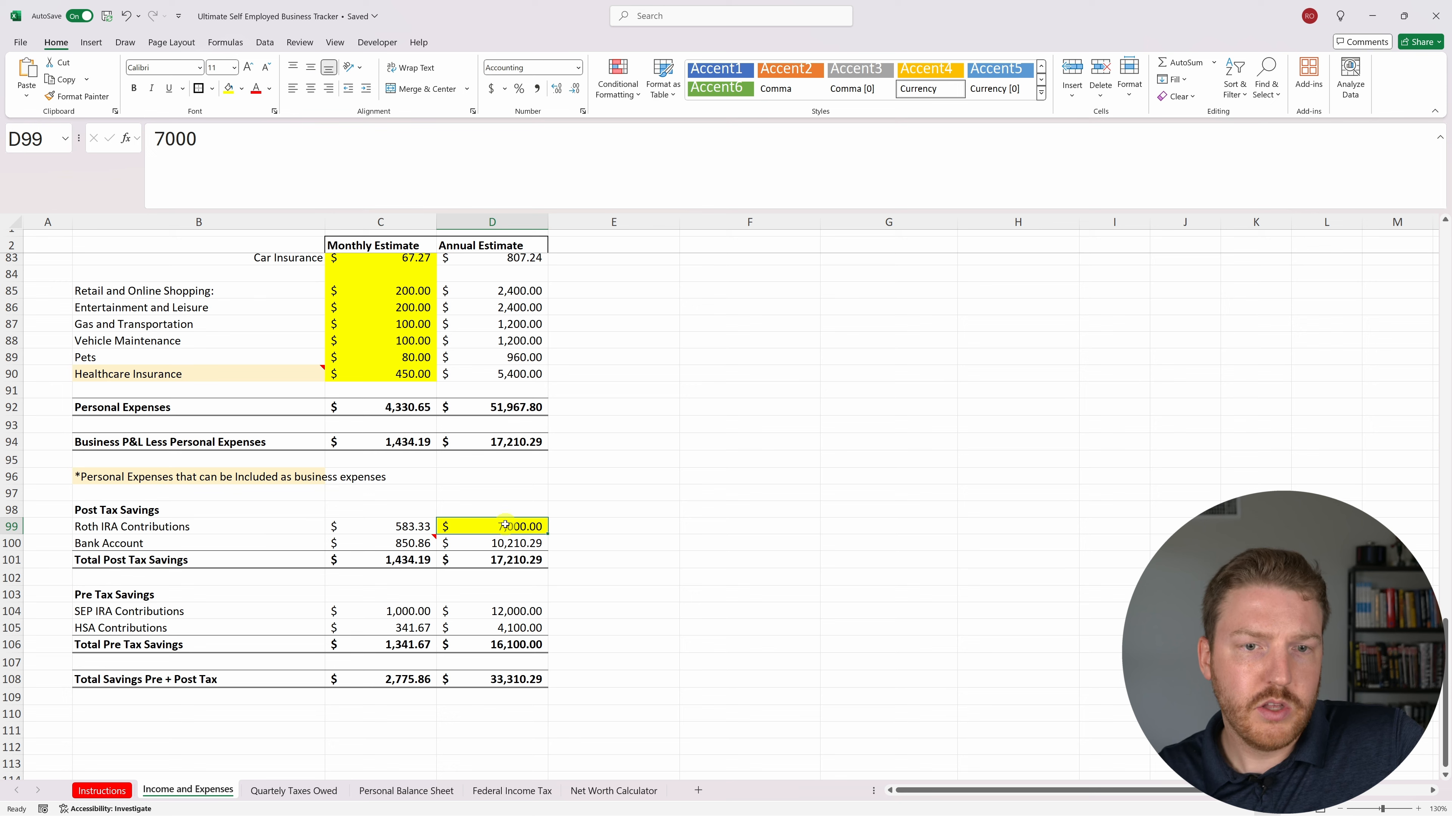
Check Business P&L Less Personal Expenses in C94 and D94 against the annual Roth IRA and Bank Account amounts in D99:D100.
click(394, 444)
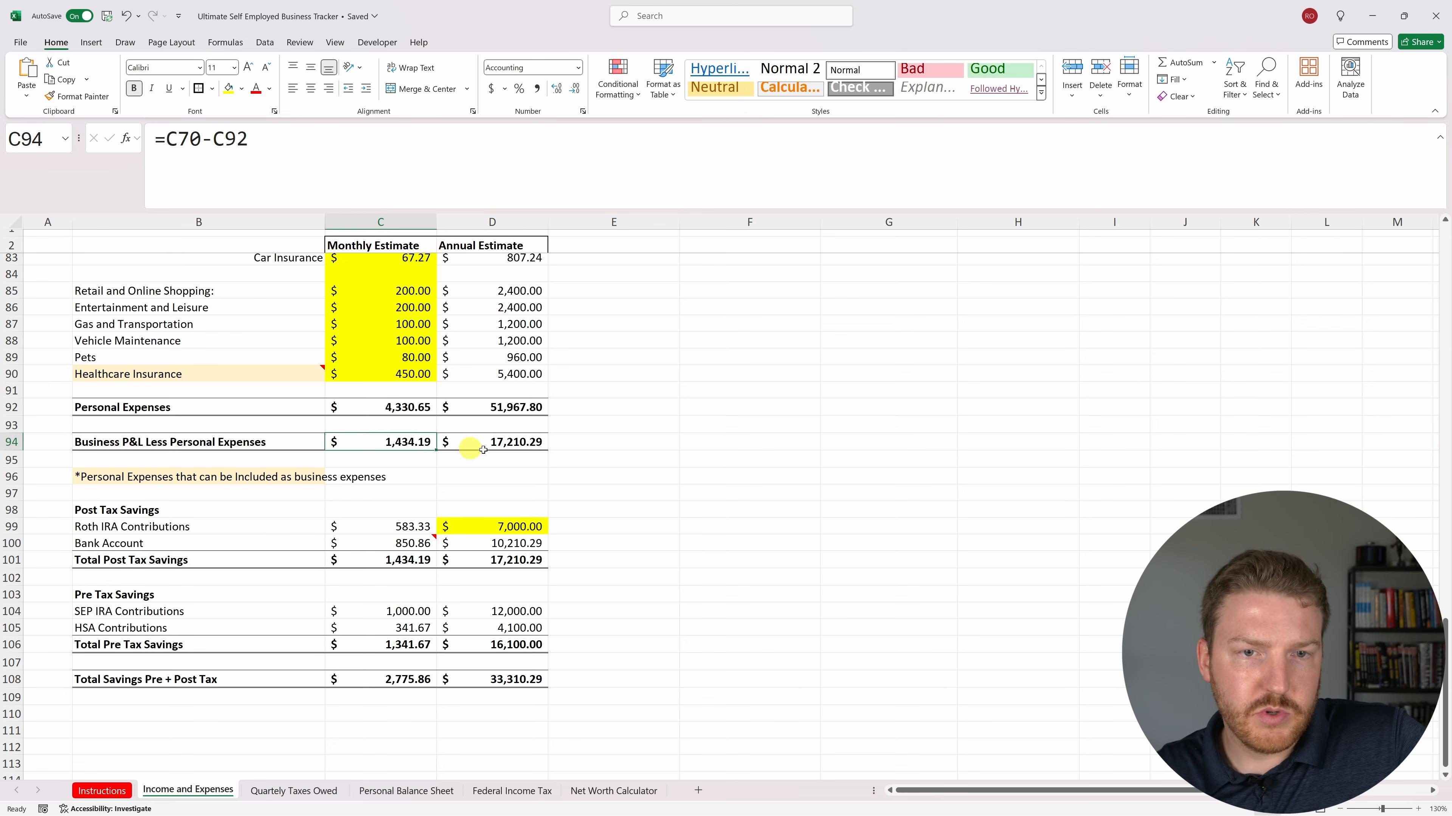
click(493, 444)
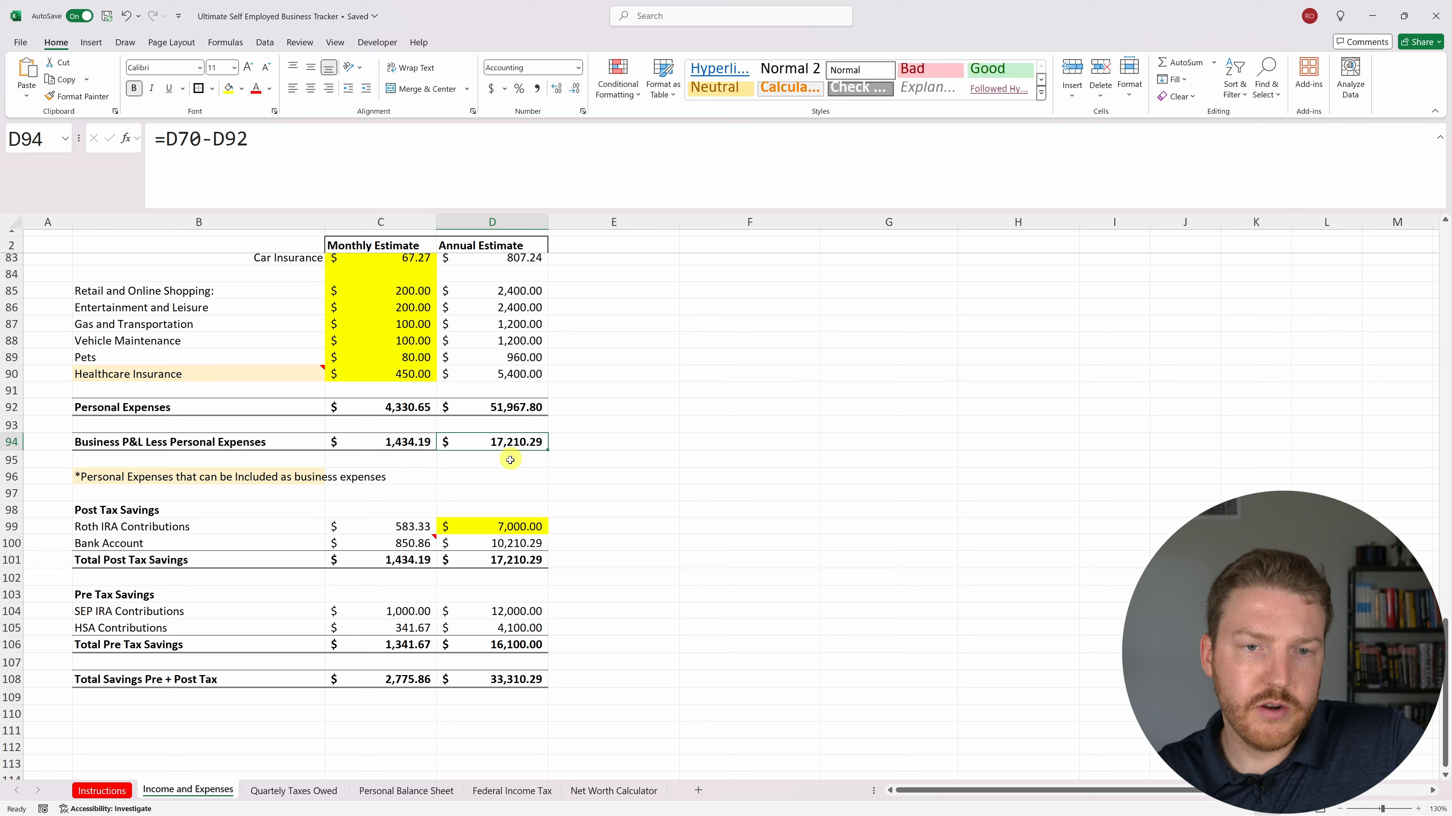
click(514, 525)
click(483, 542)
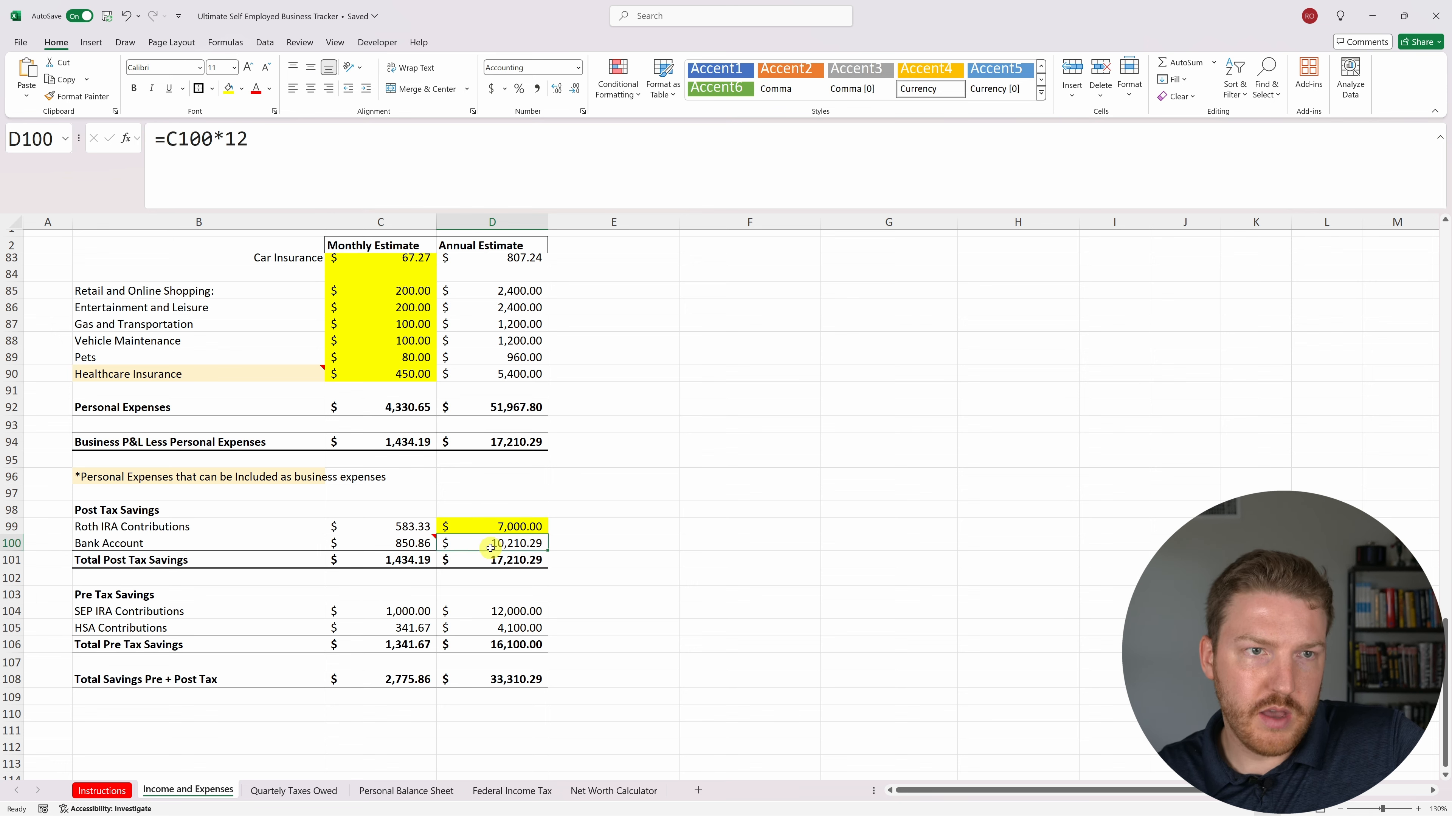
Inspect the references in the monthly Bank Account formula in C100 and read the note attached to that cell.
click(422, 547)
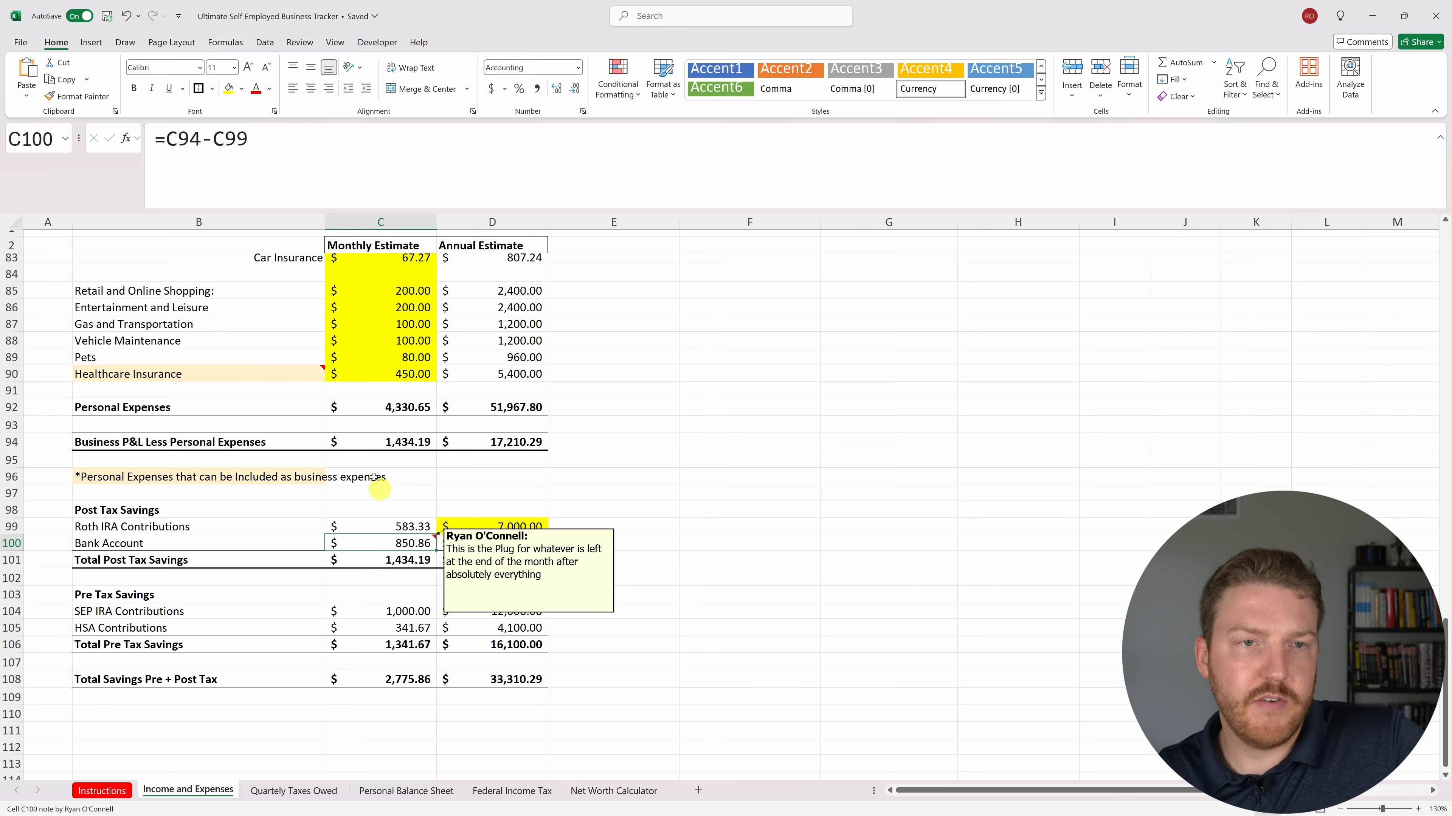
click(336, 155)
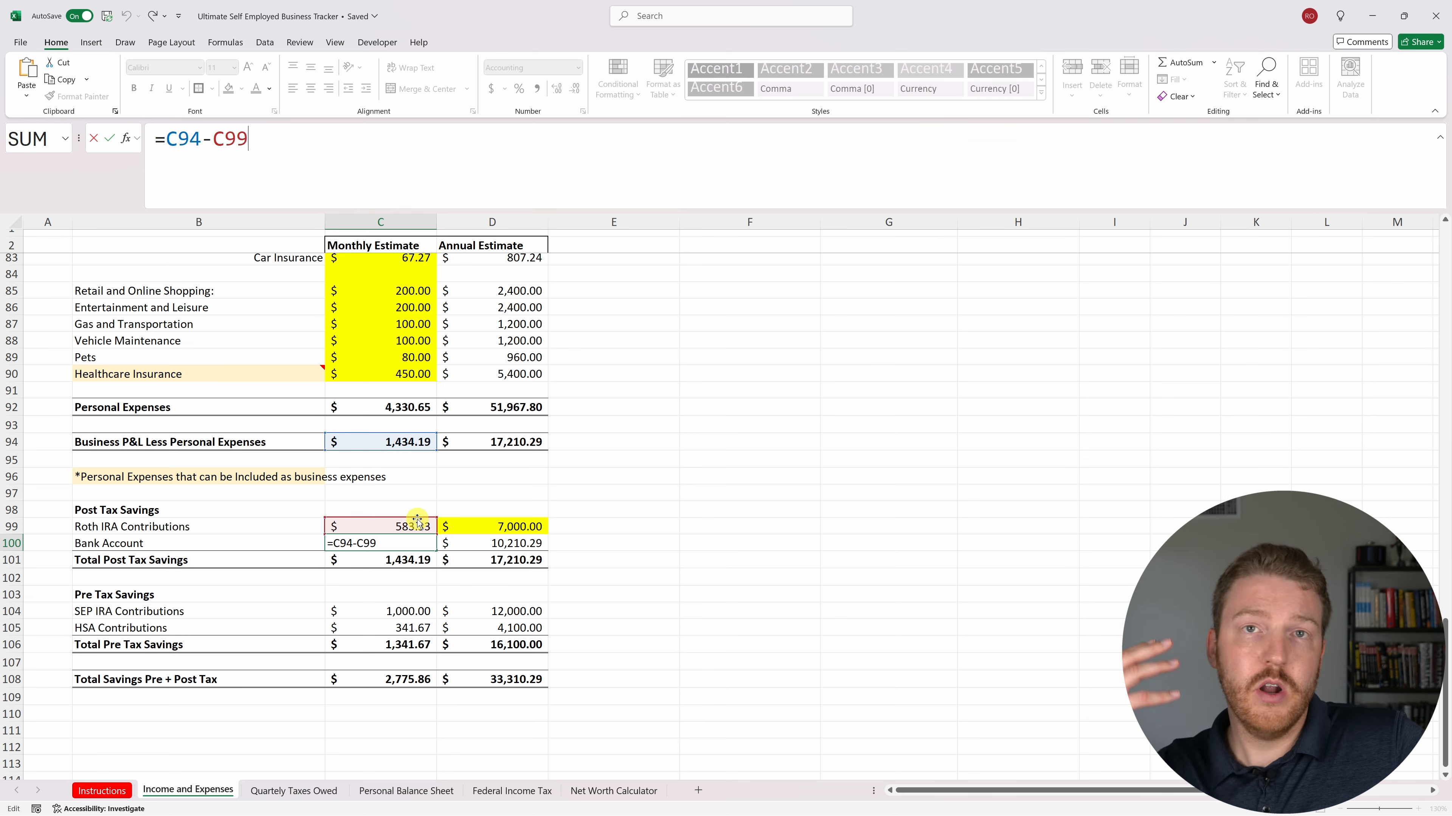
key(Return)
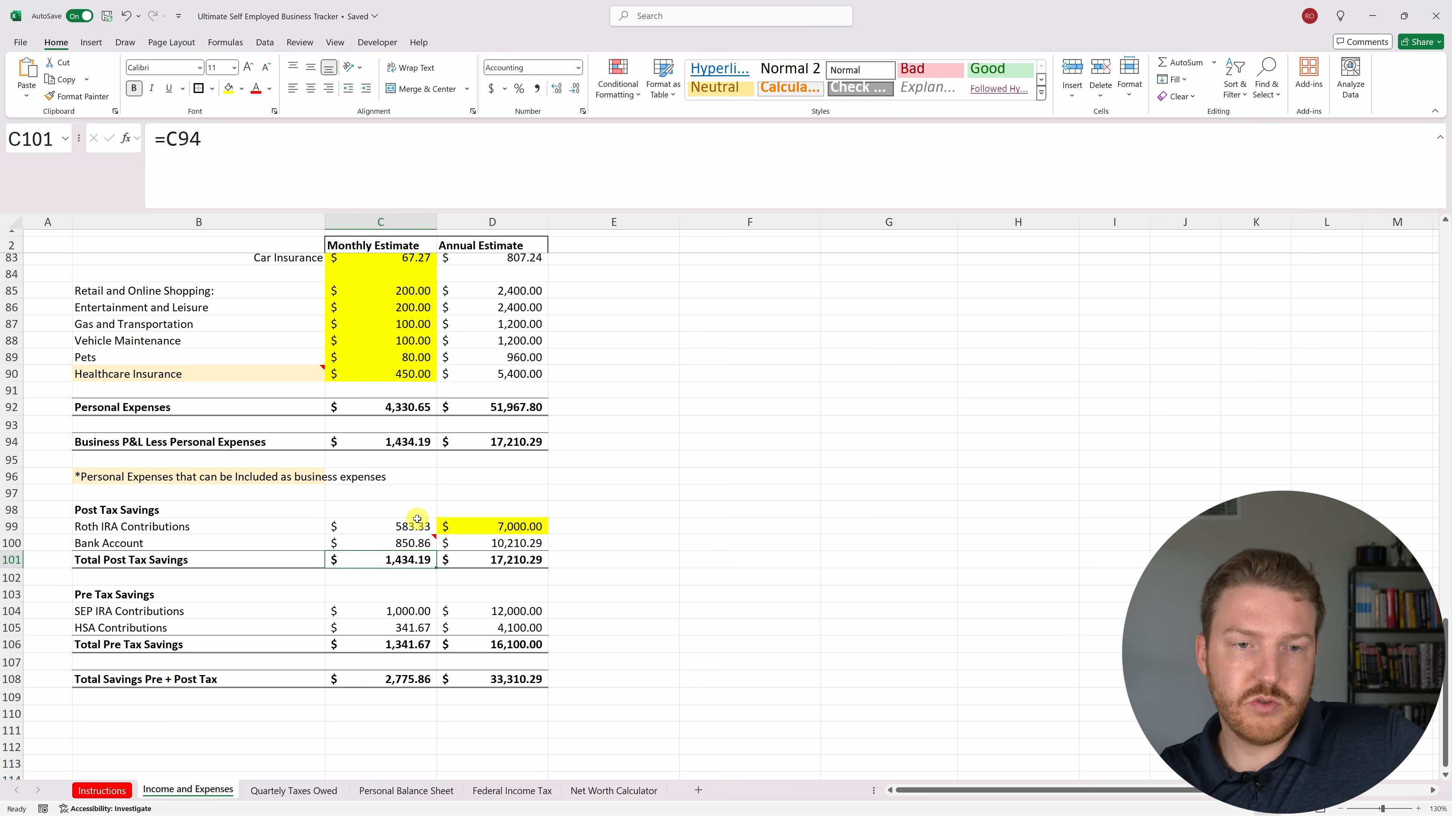
click(416, 542)
mouse_move(389, 543)
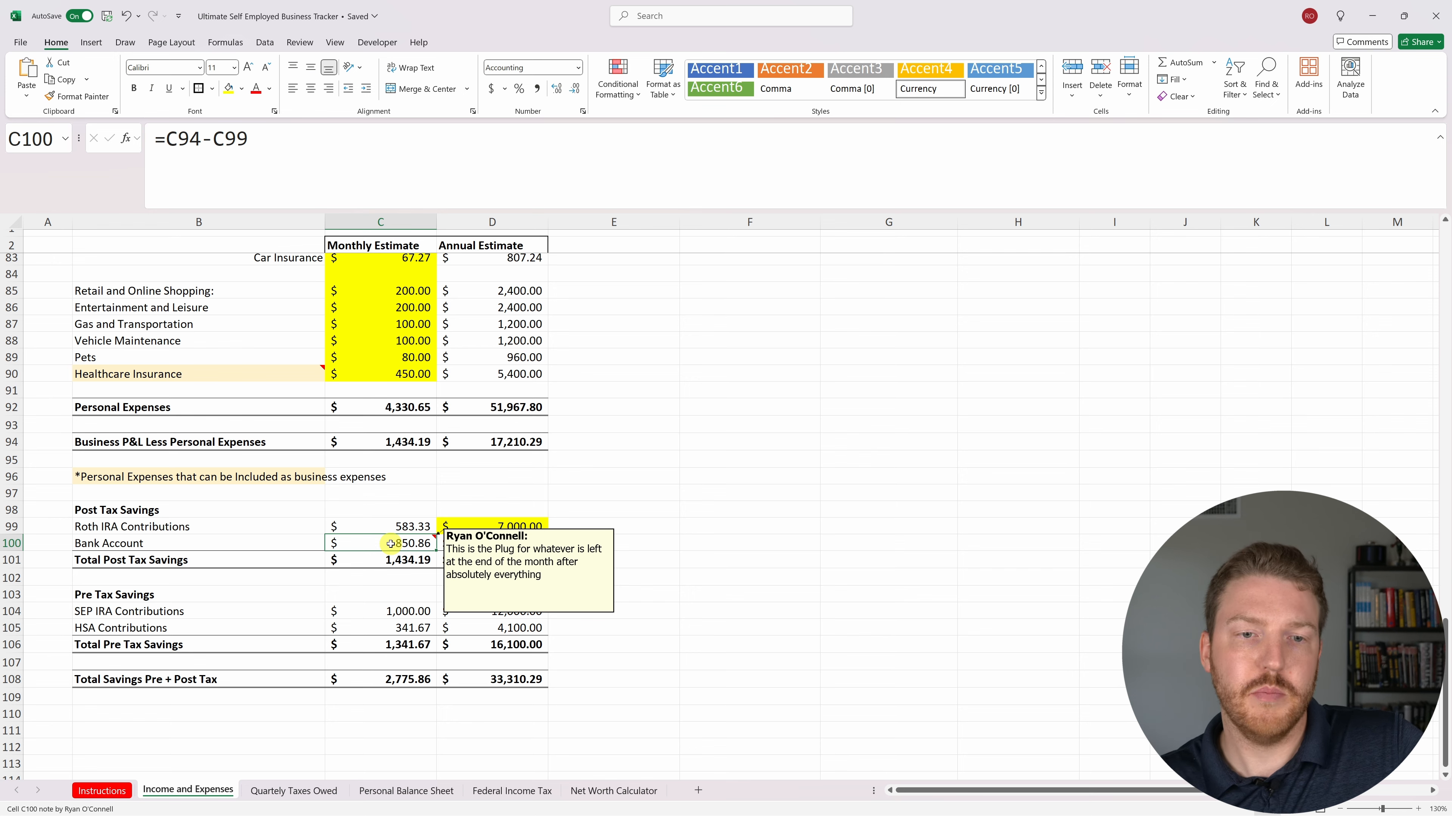
click(686, 493)
Trace the annual Bank Account formula in D100 and the annual Total Post Tax Savings formula in D101.
click(527, 529)
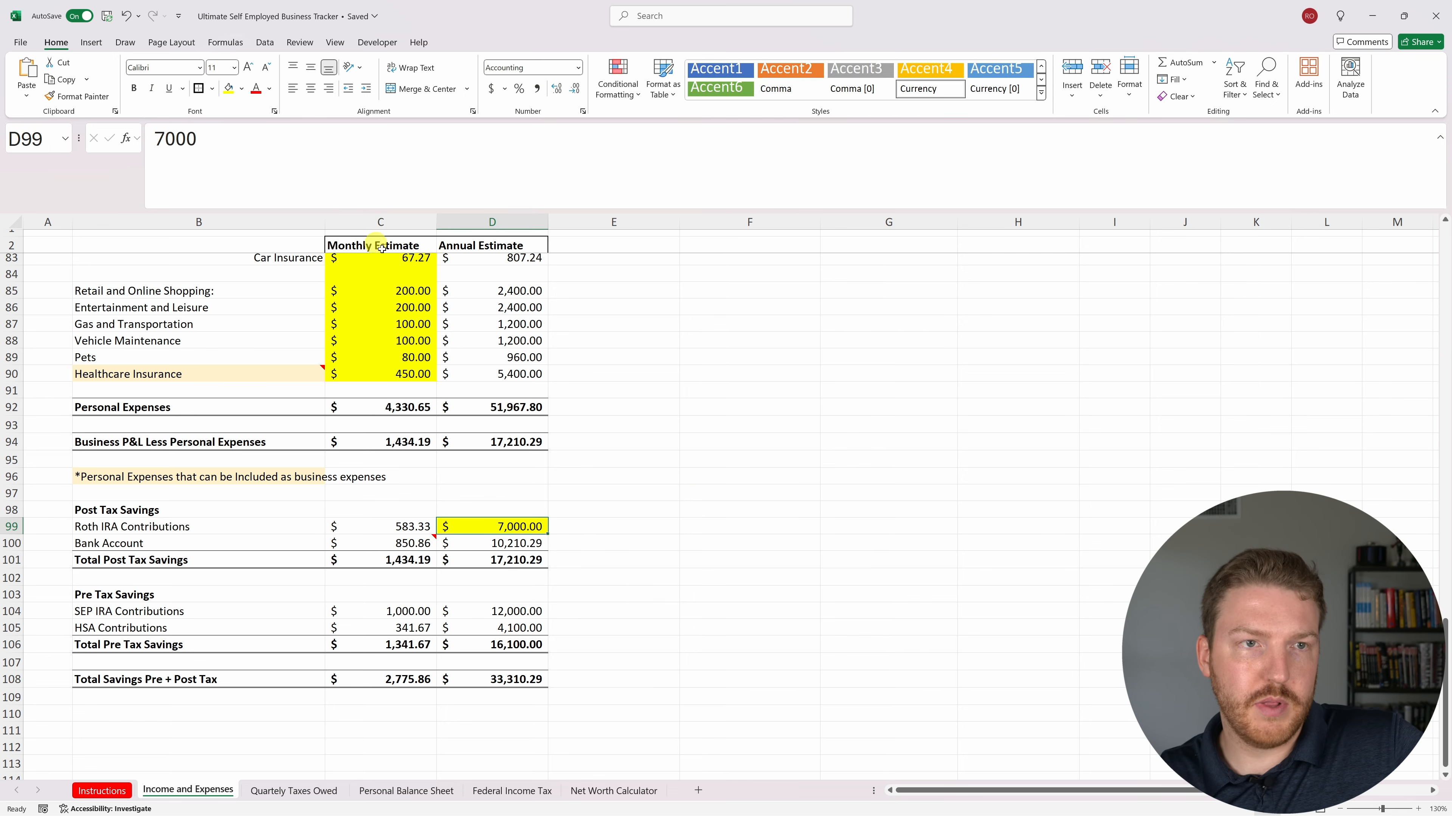
click(506, 543)
key(F2)
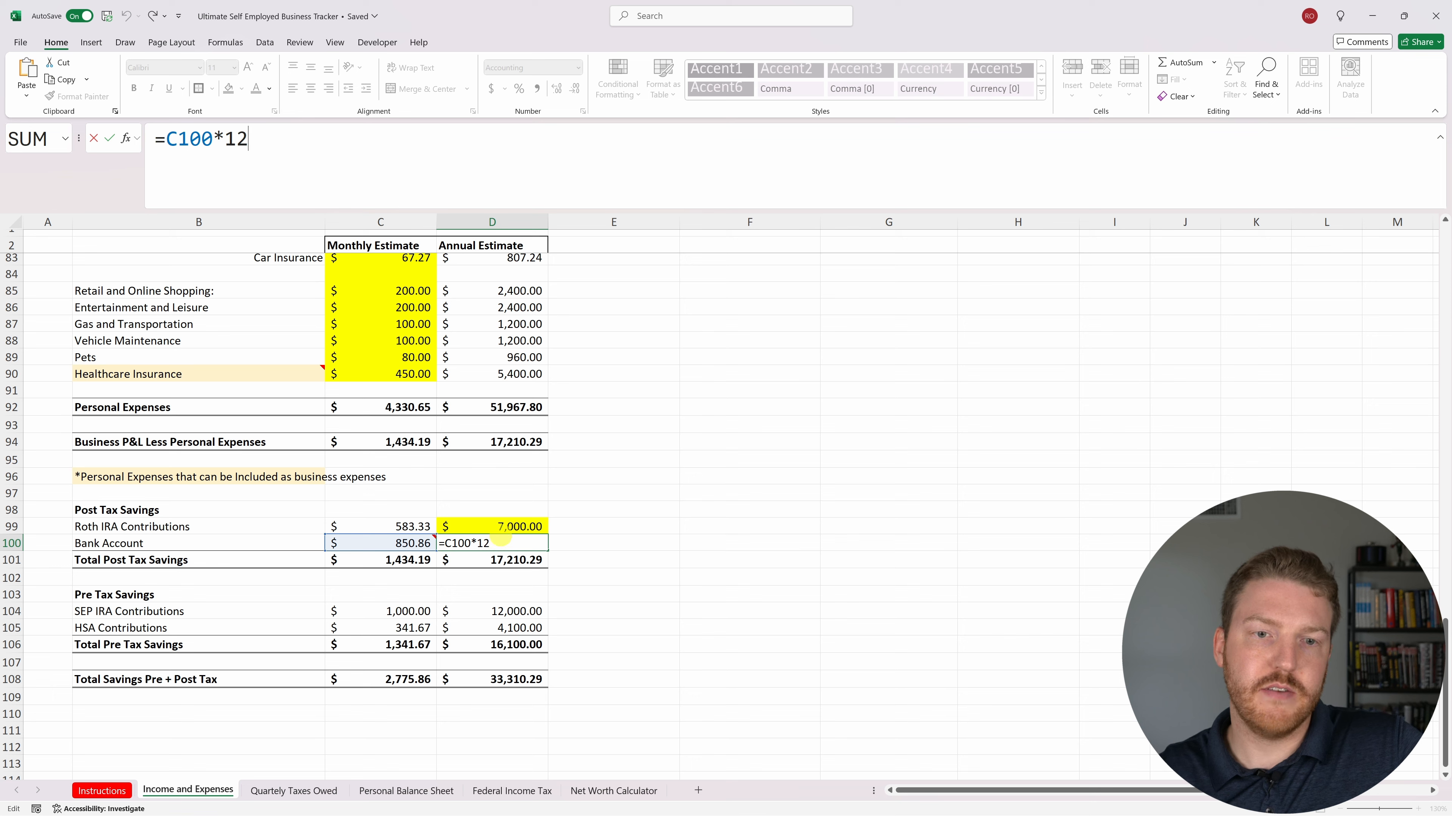
key(Return)
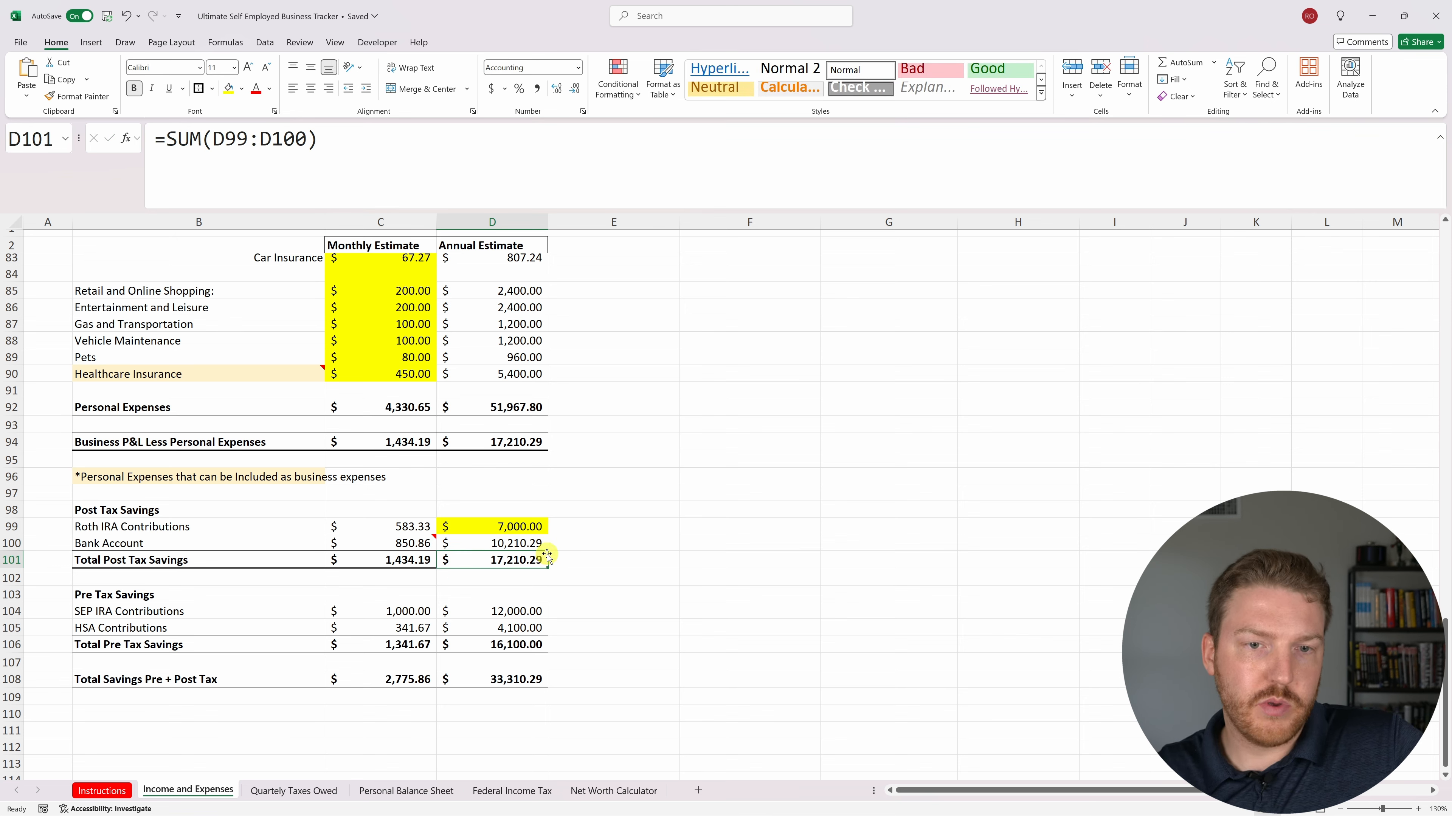
key(F2)
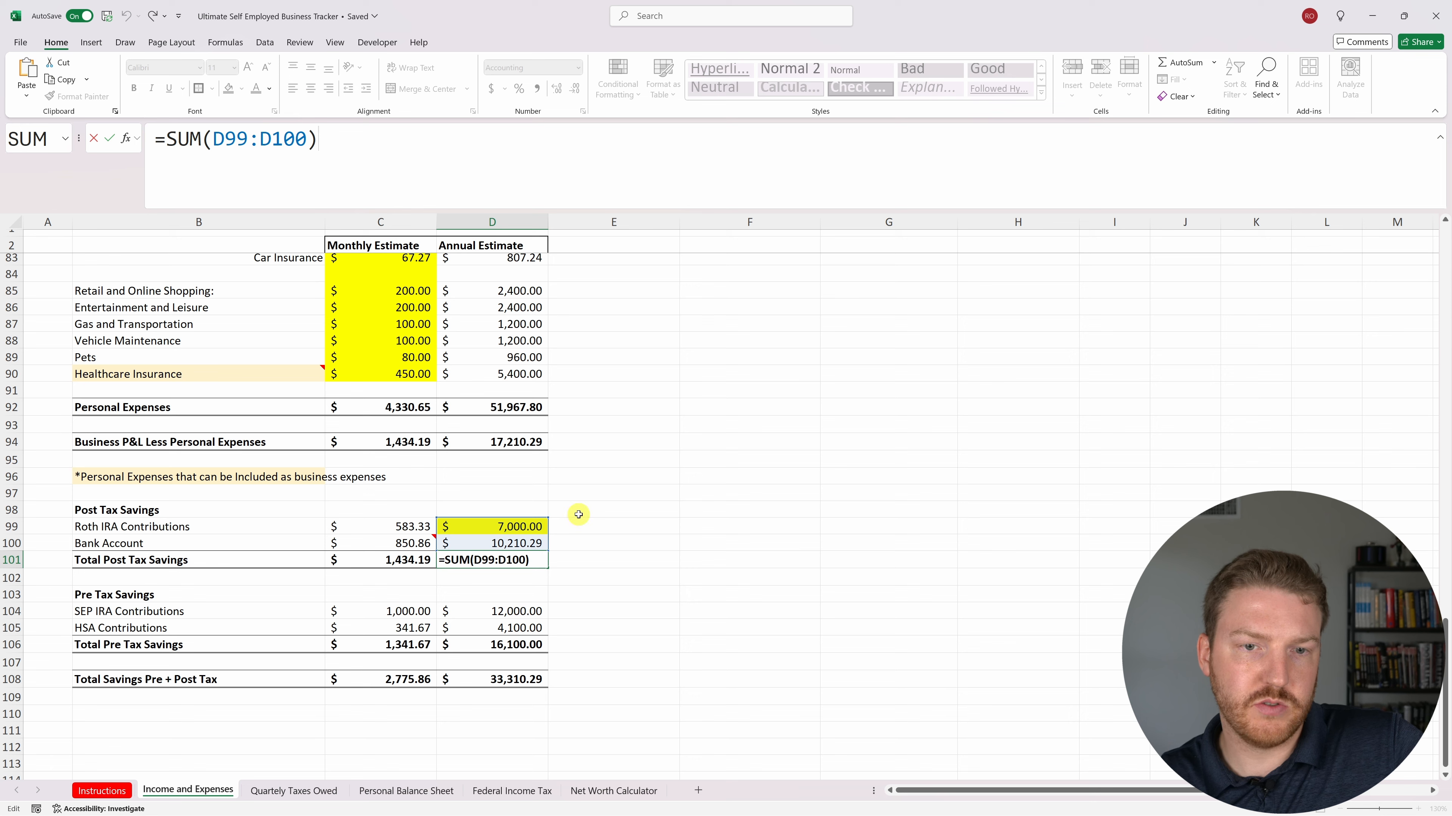
key(Return)
Check which cell the monthly Total Post Tax Savings formula in C101 refers to.
click(400, 562)
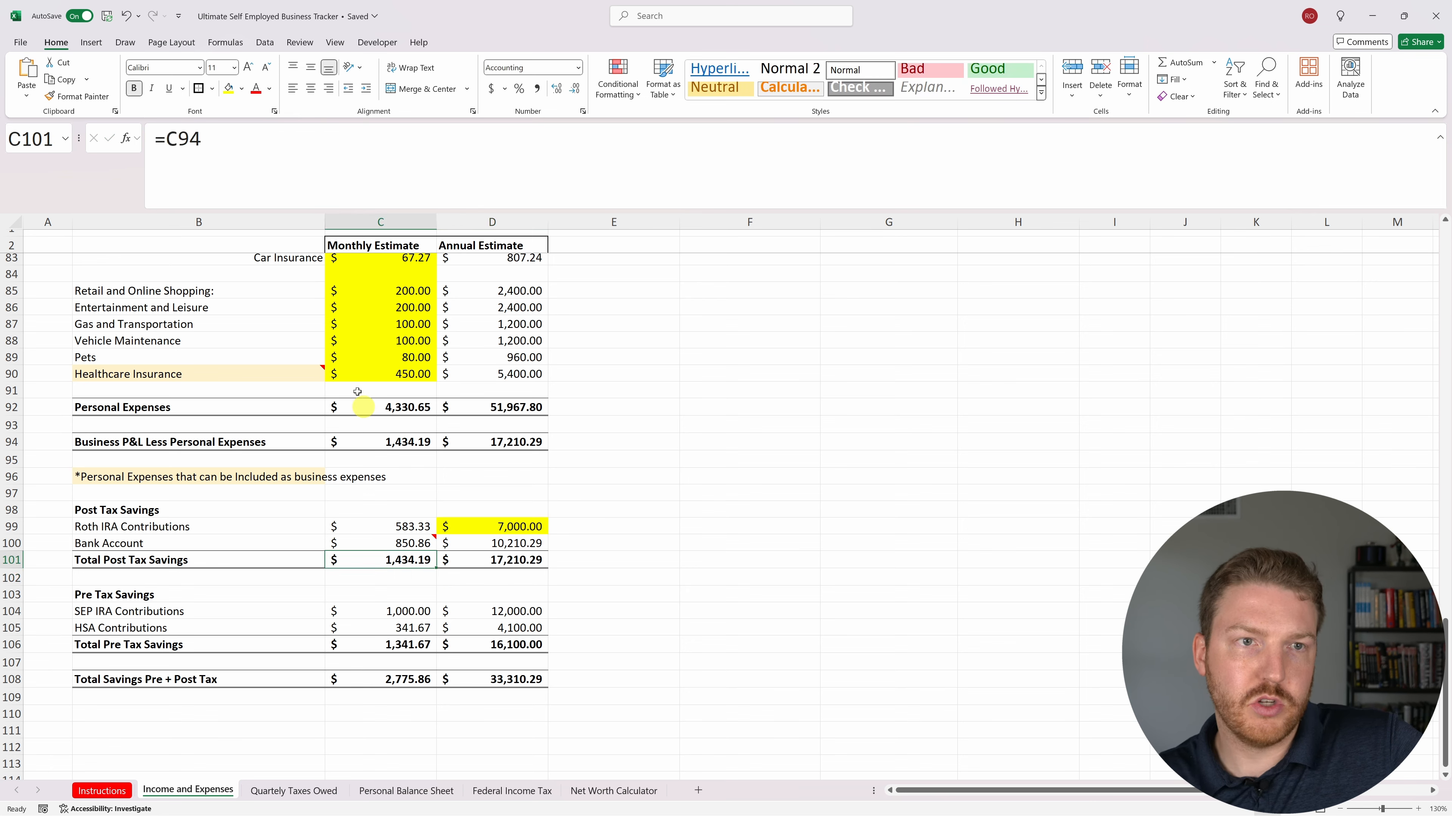
click(261, 149)
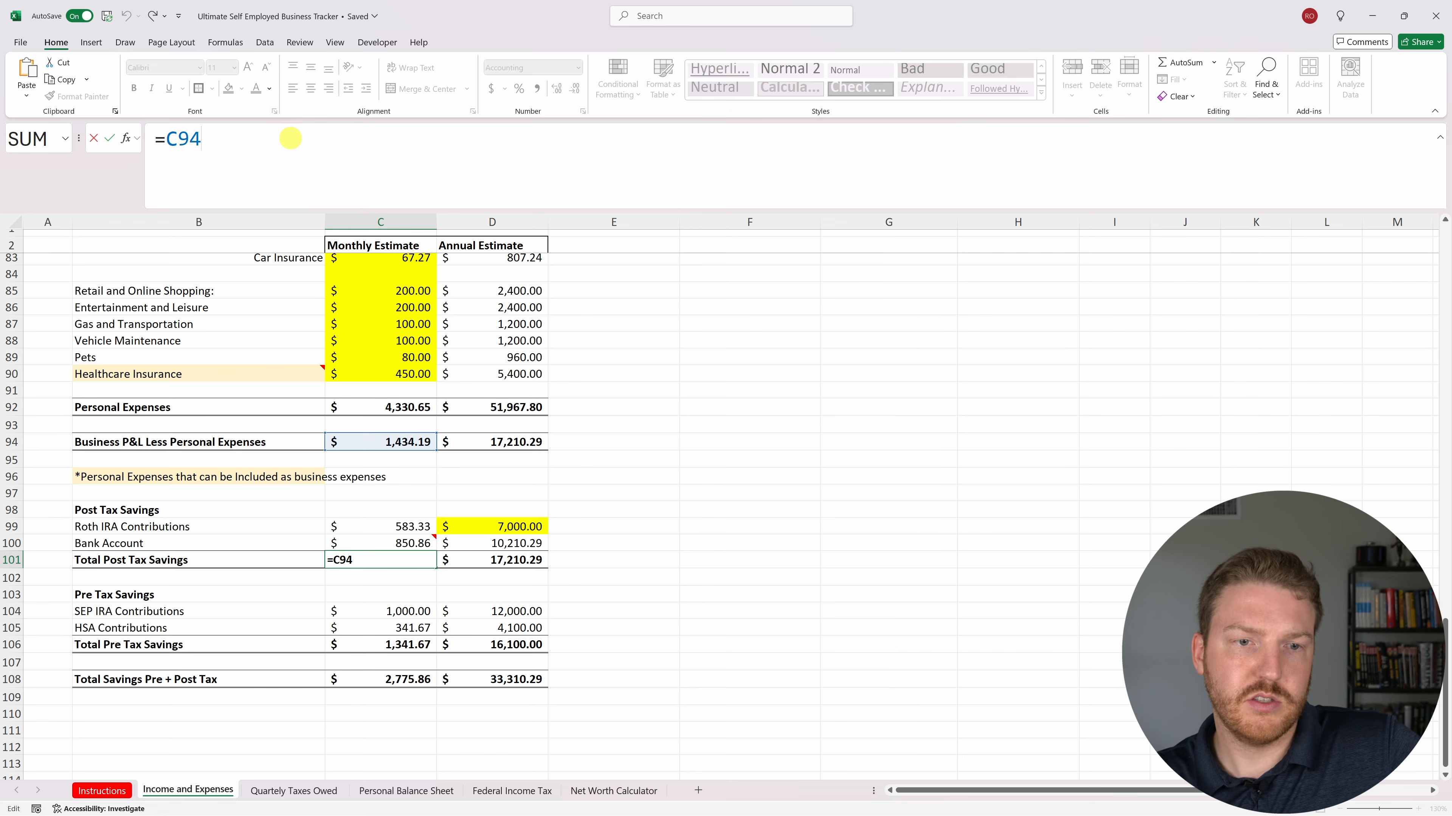
key(Return)
scroll(418, 353, up, 2)
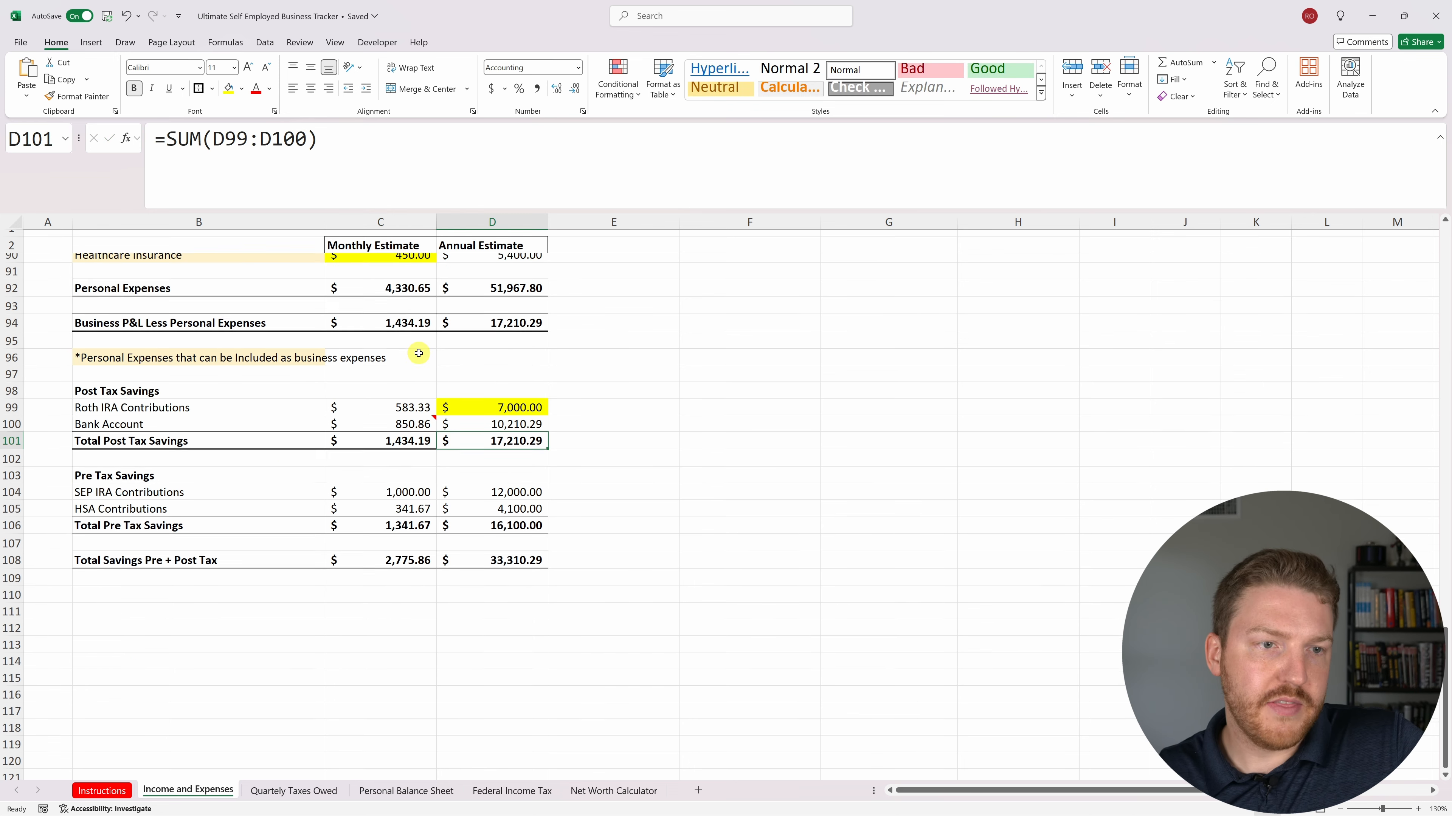
Check the SEP IRA Contributions formulas under Pre Tax Savings, annual in D104 and monthly in C104.
click(135, 545)
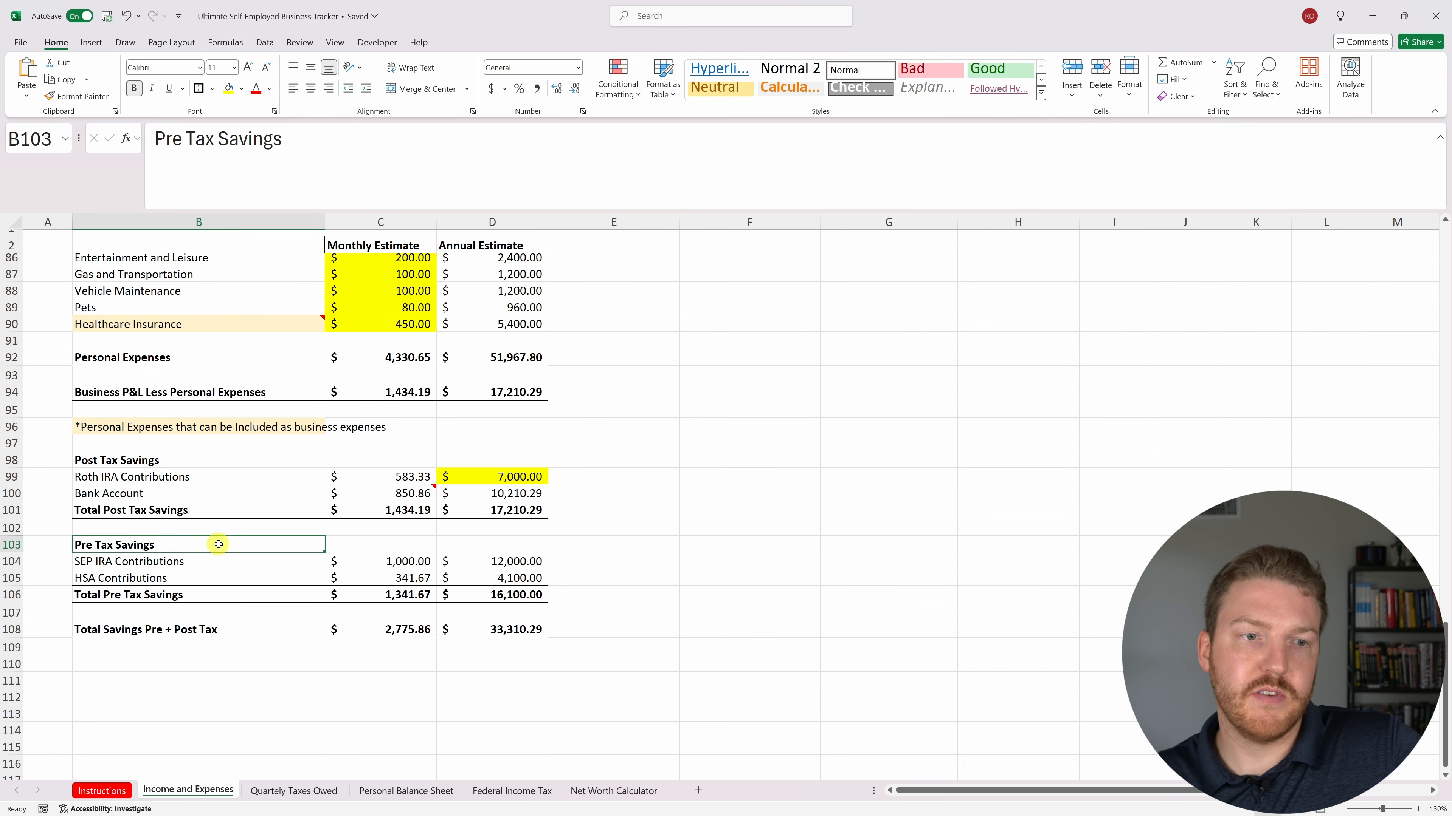
click(521, 561)
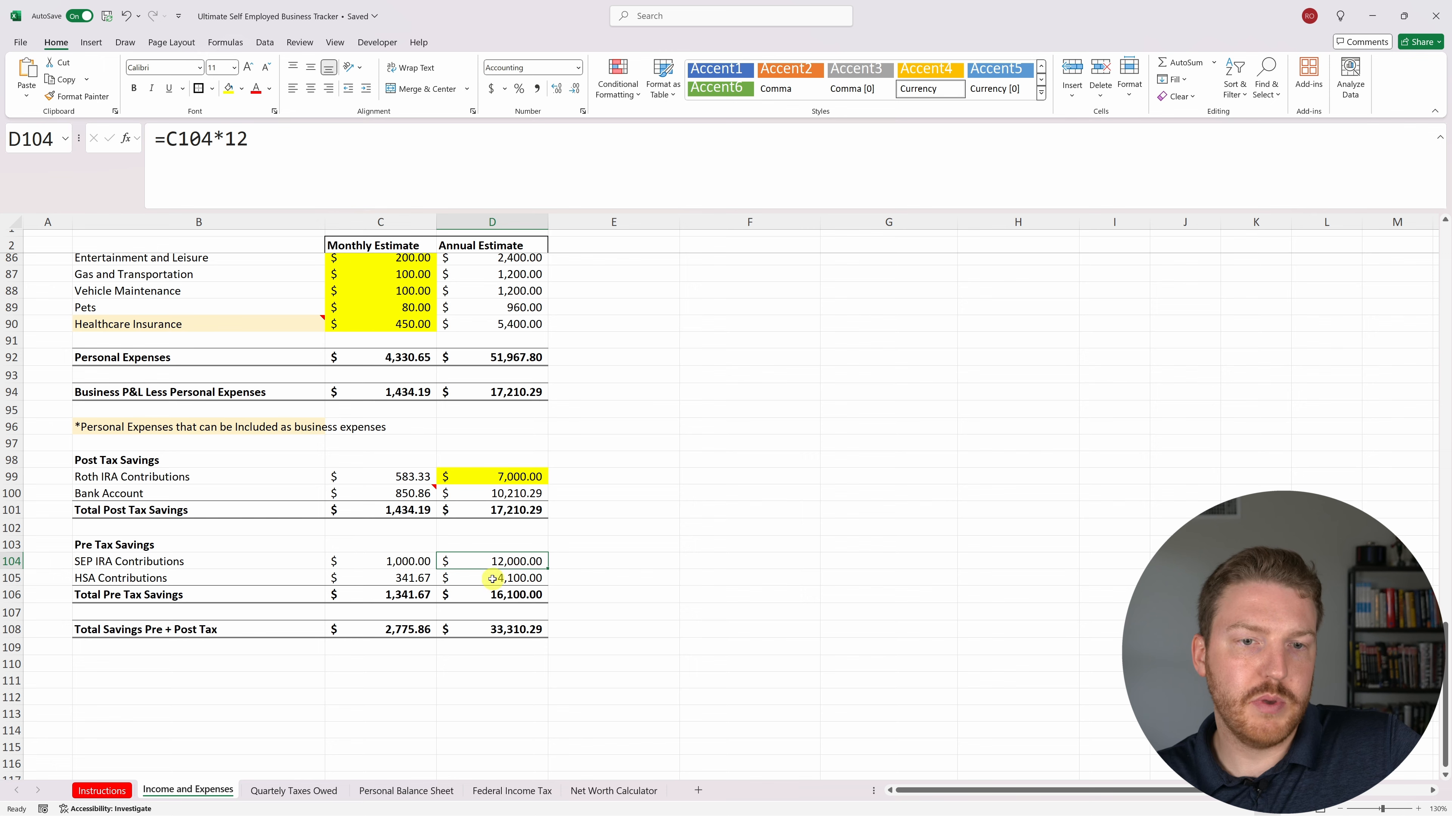
click(418, 568)
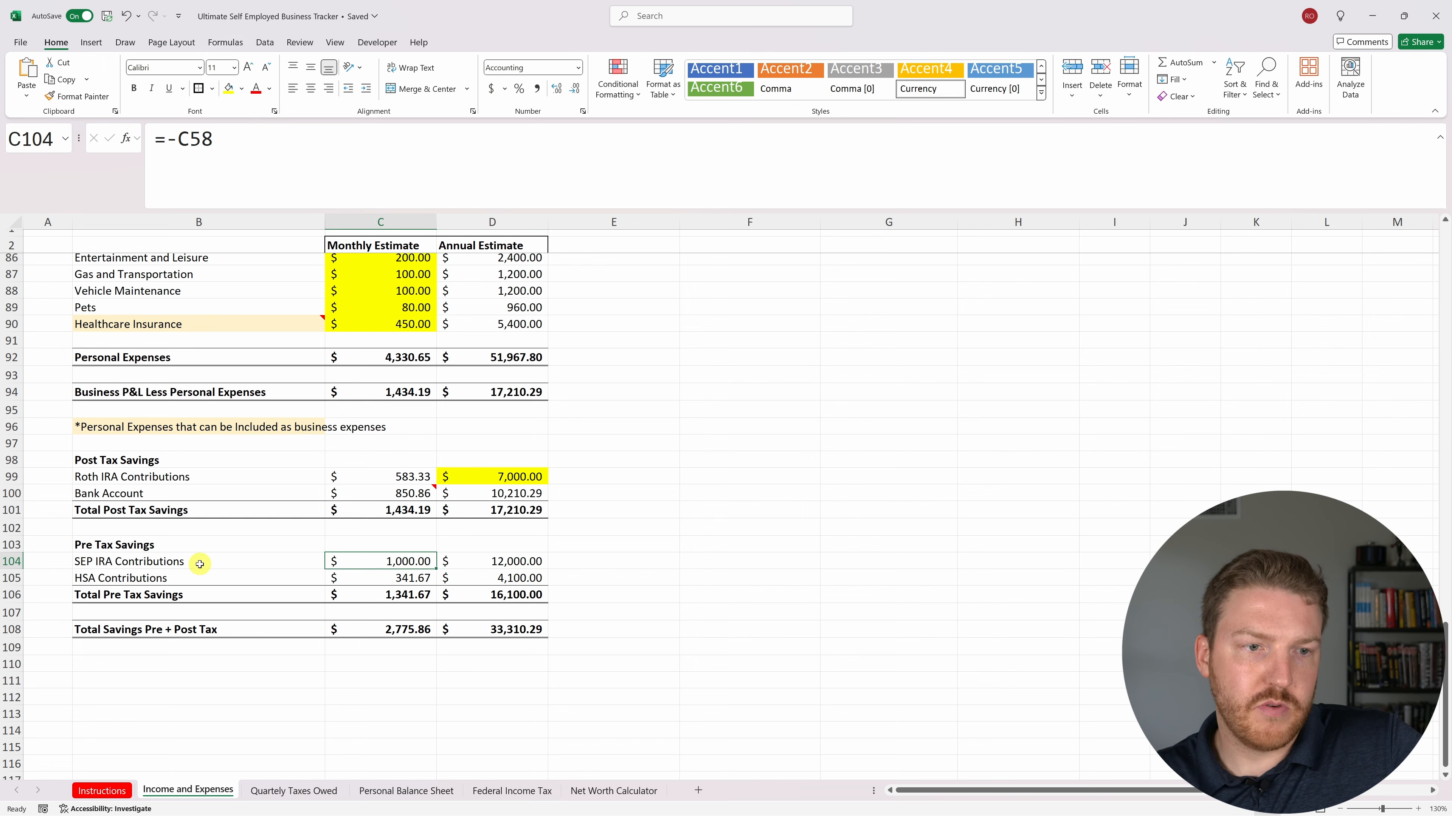
Compare the monthly SEP IRA Contributions formula in C104 with its source under Personal Income Tax Adjustements in C58.
click(161, 566)
click(379, 574)
click(379, 561)
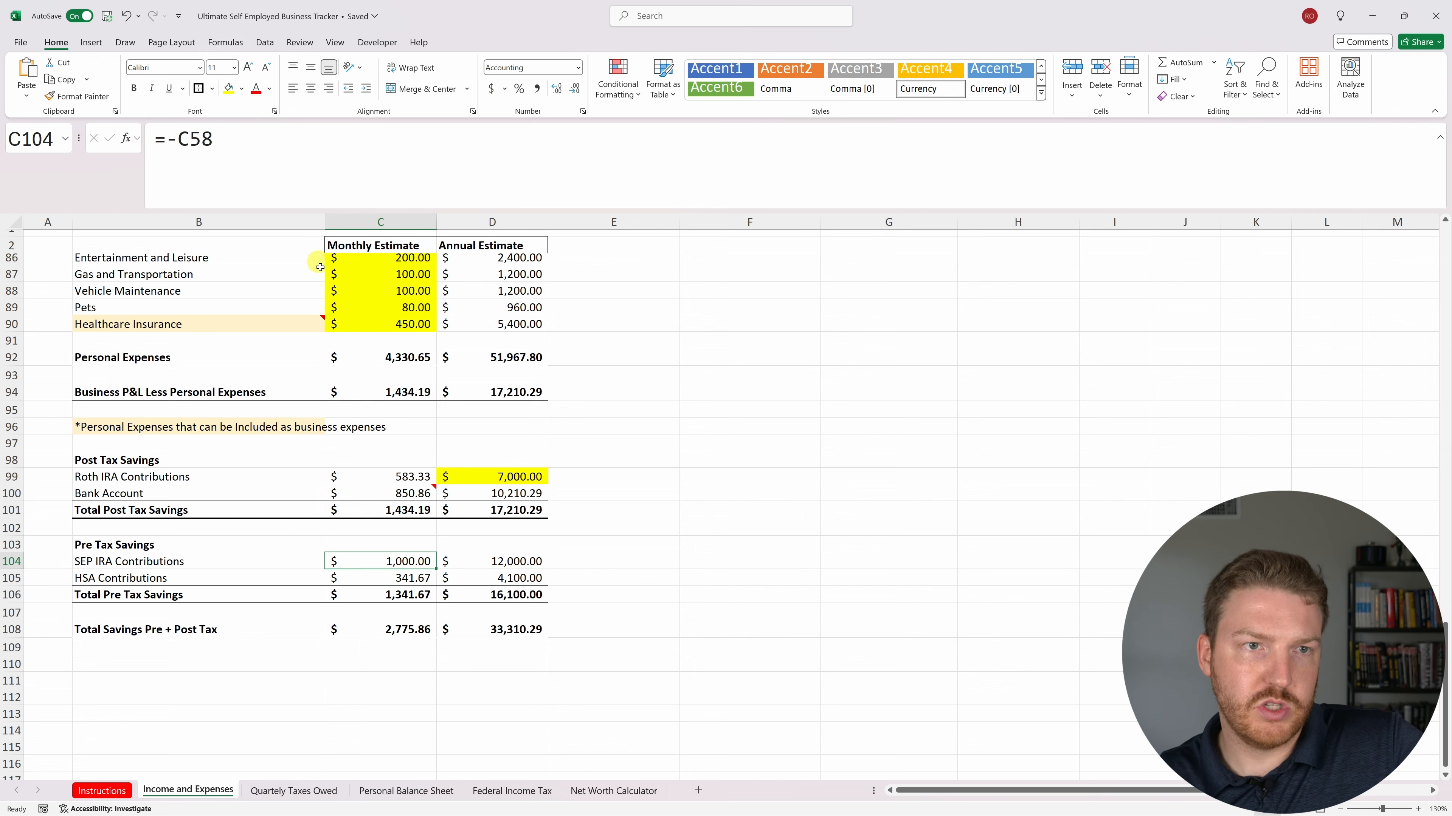
scroll(334, 275, up, 12)
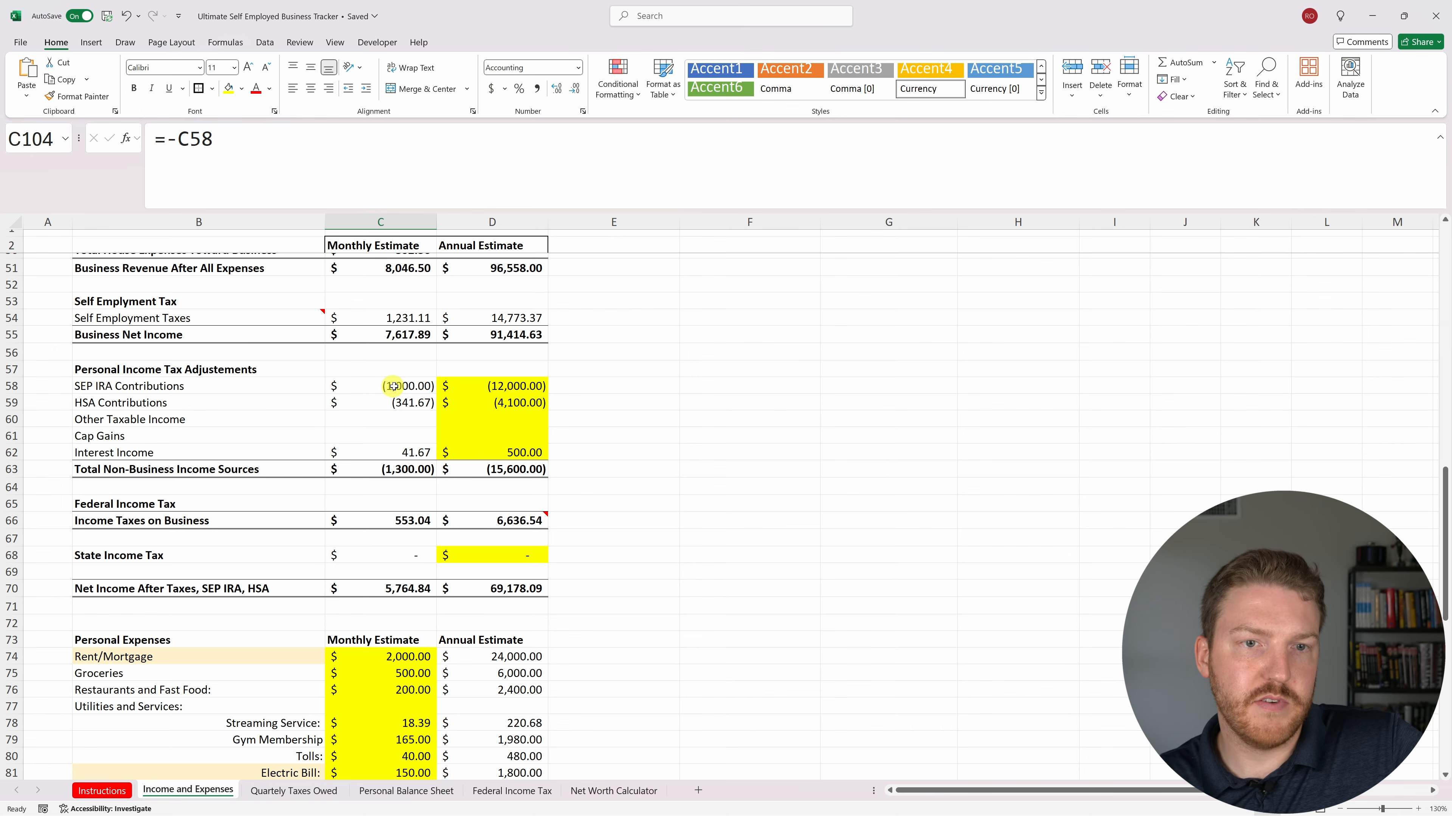
scroll(394, 386, down, 13)
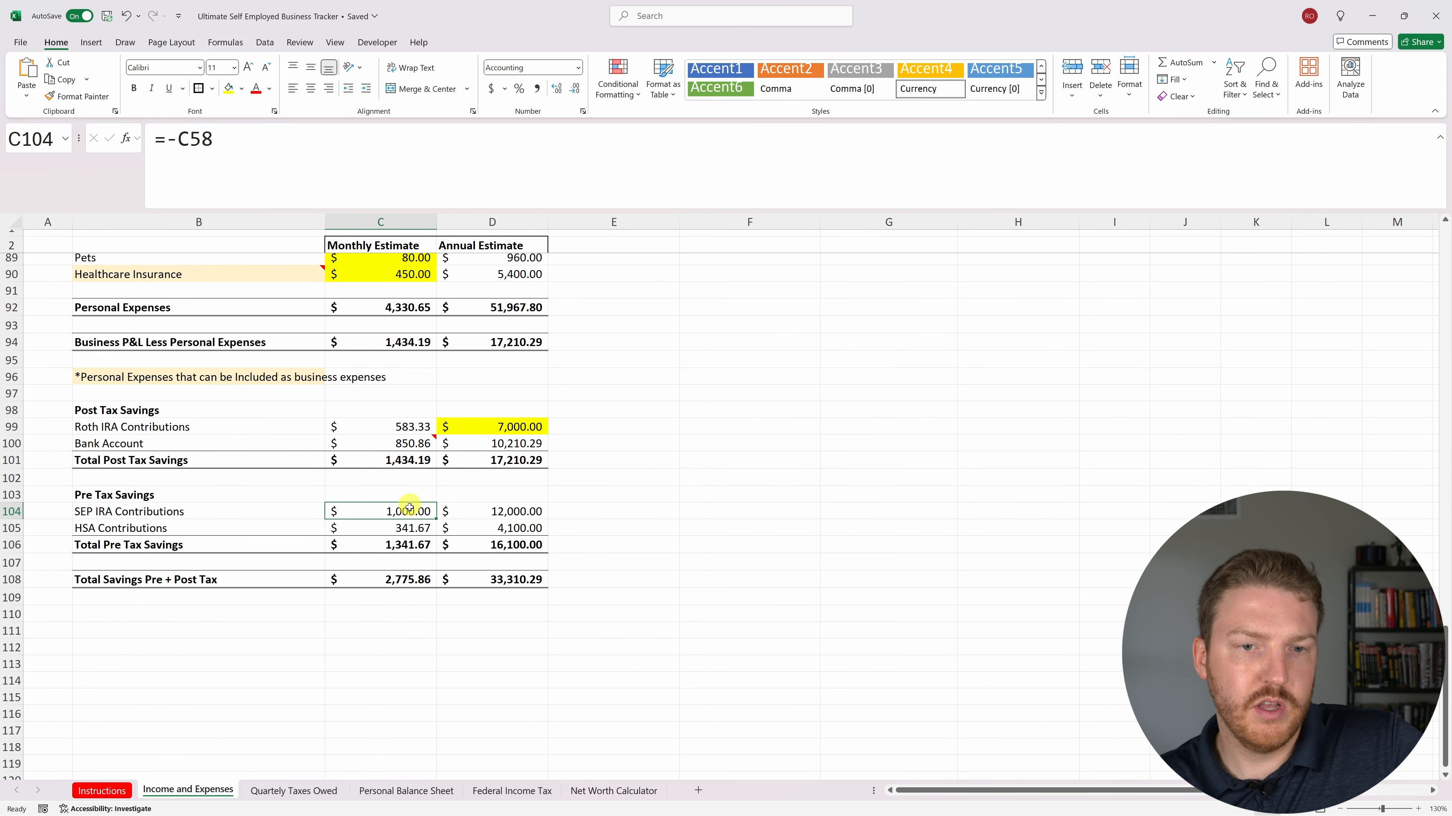
Trace the monthly HSA Contributions formula in C105 back to the HSA adjustment in C59.
click(409, 528)
scroll(323, 409, up, 7)
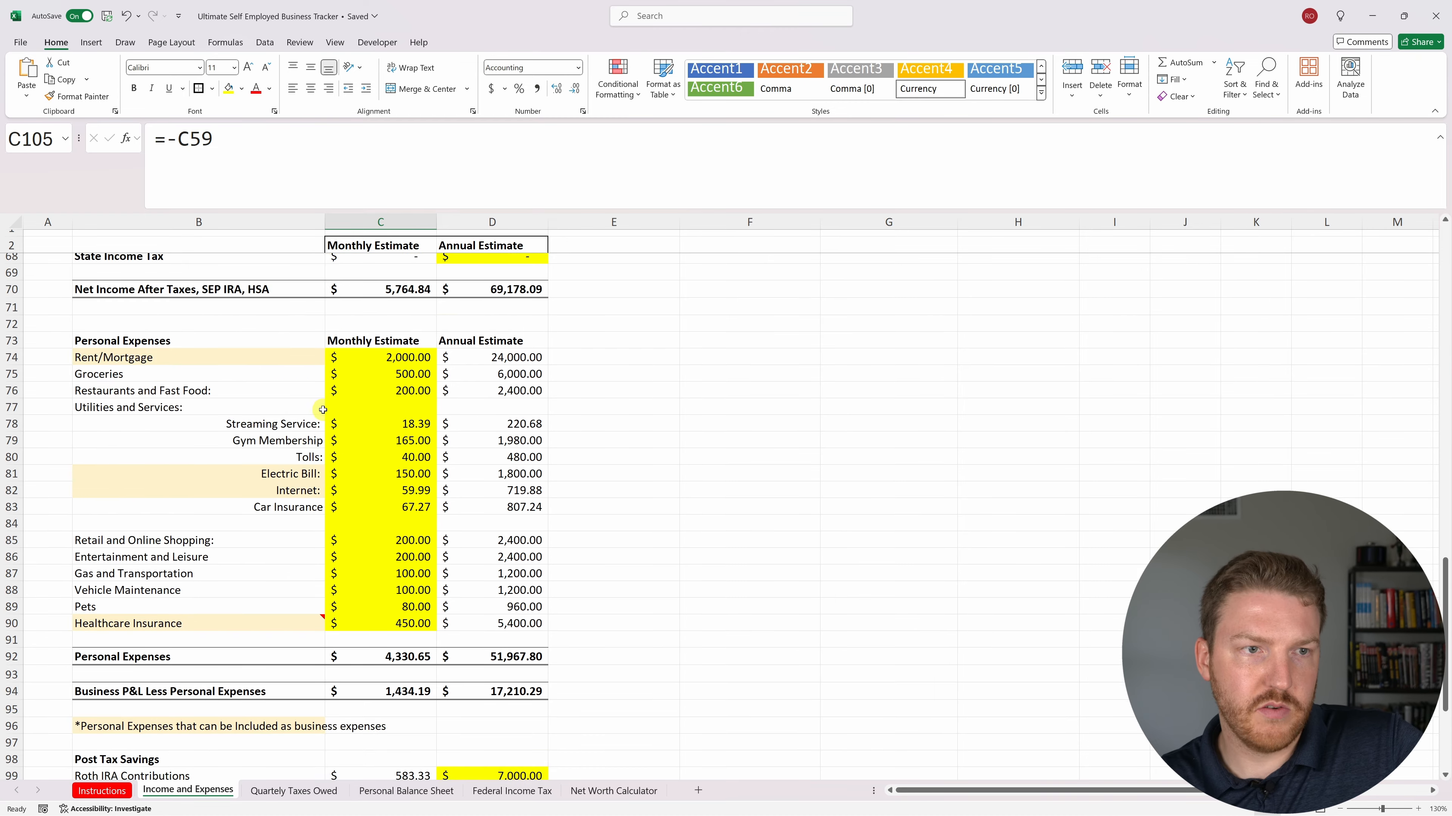
scroll(323, 410, up, 6)
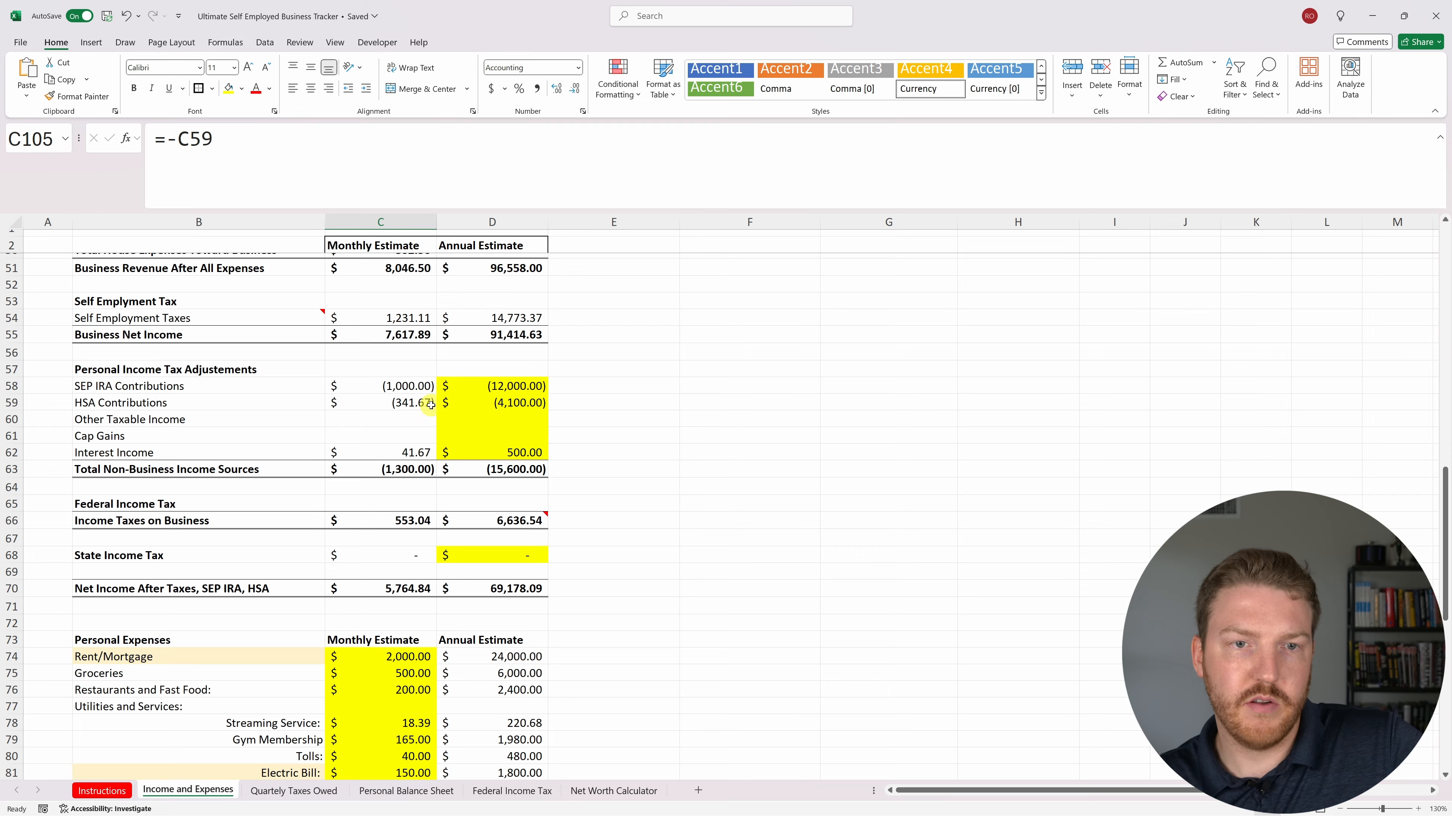
scroll(431, 404, down, 14)
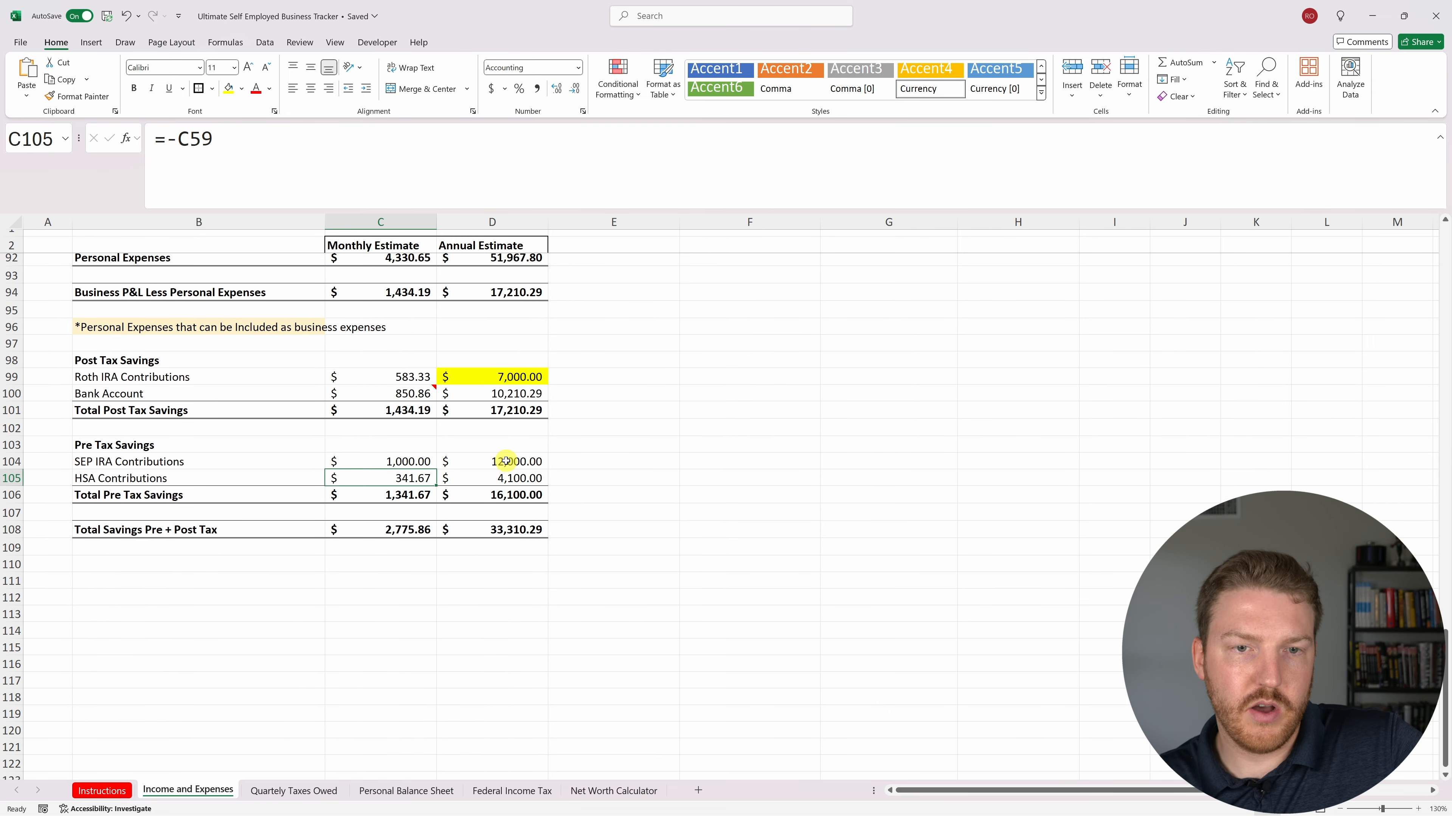
Inspect the references in the annual SEP IRA and HSA Contributions formulas in D104 and D105.
click(506, 462)
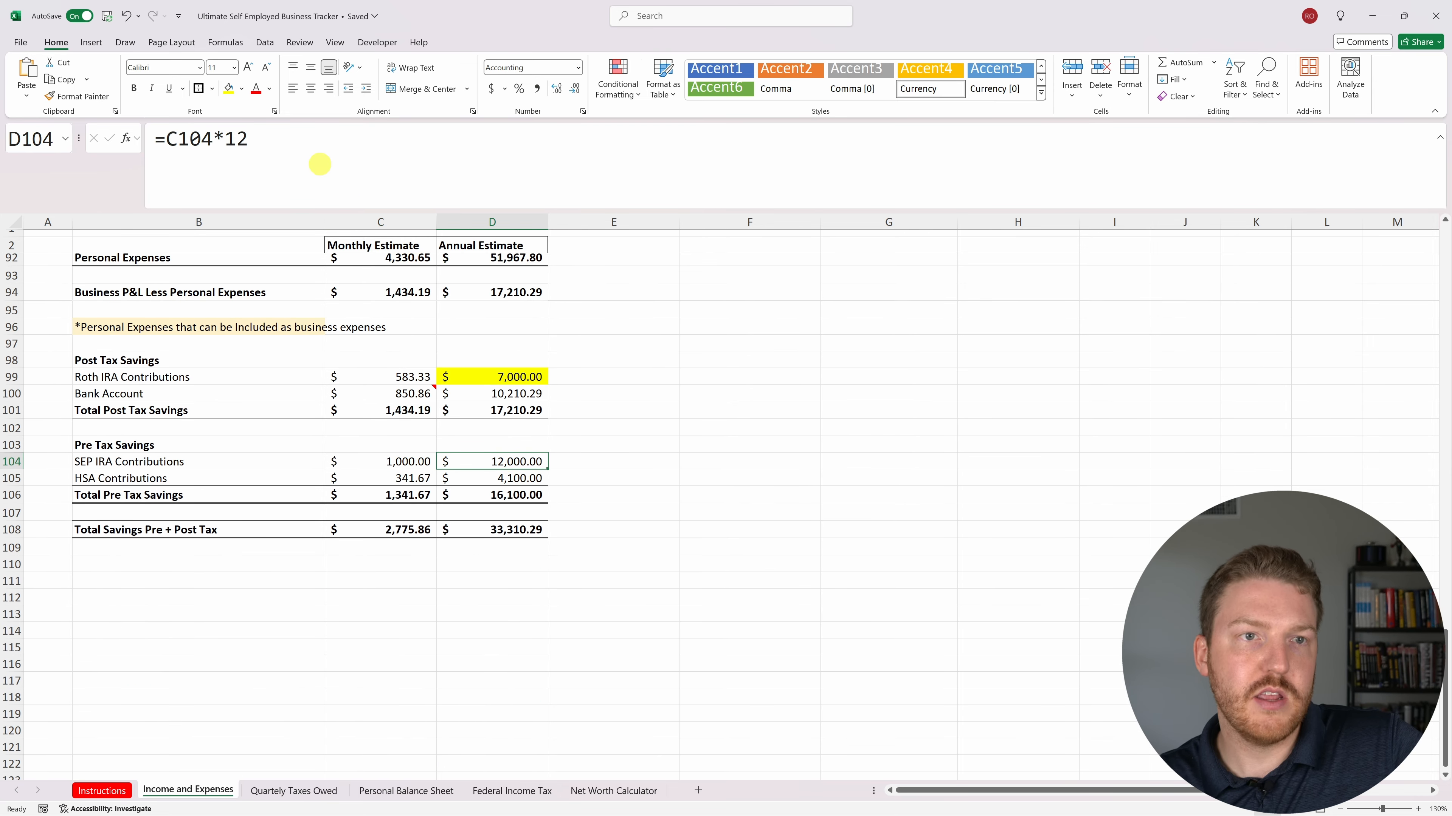
click(333, 154)
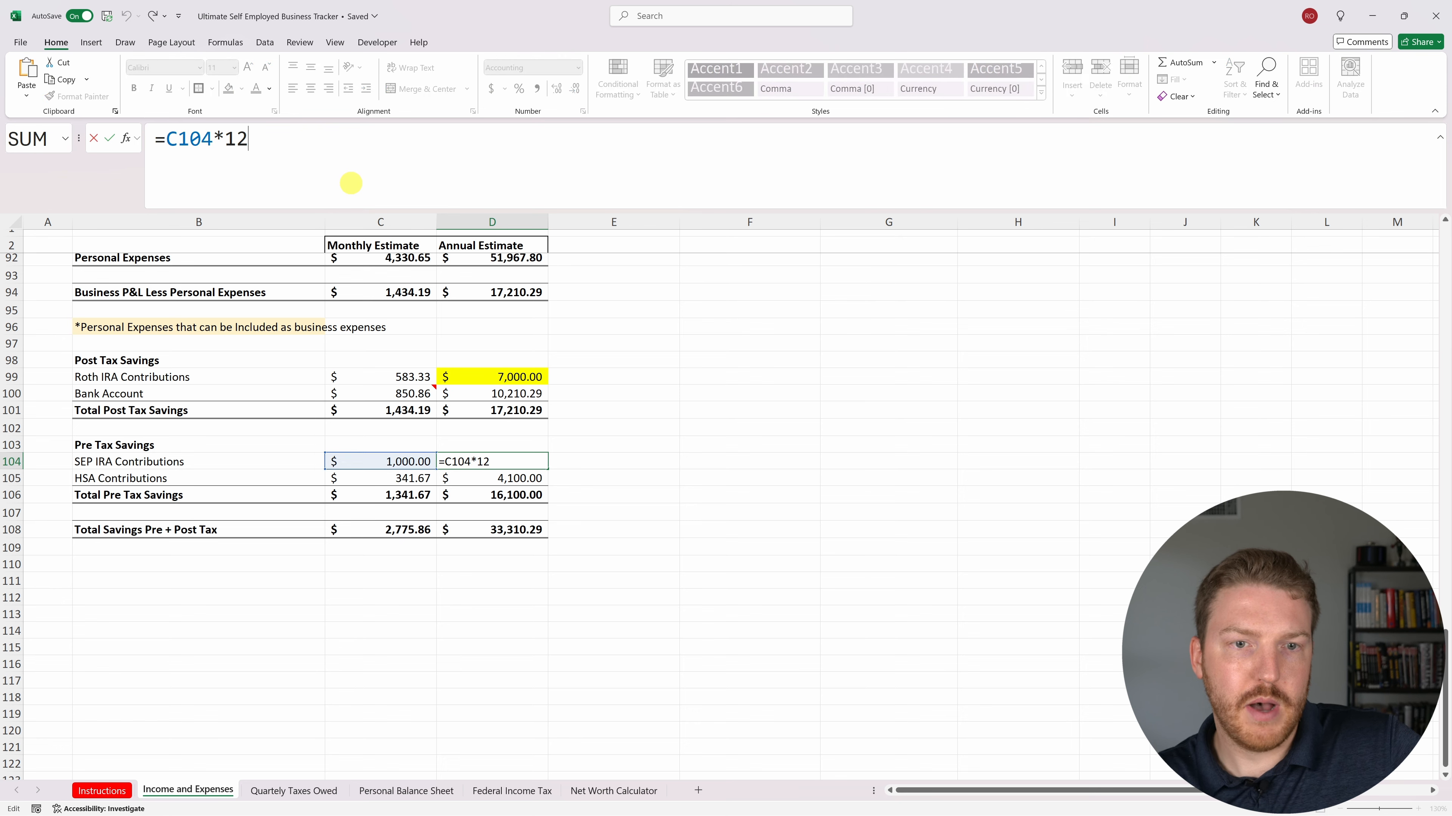
key(Return)
click(320, 163)
key(Return)
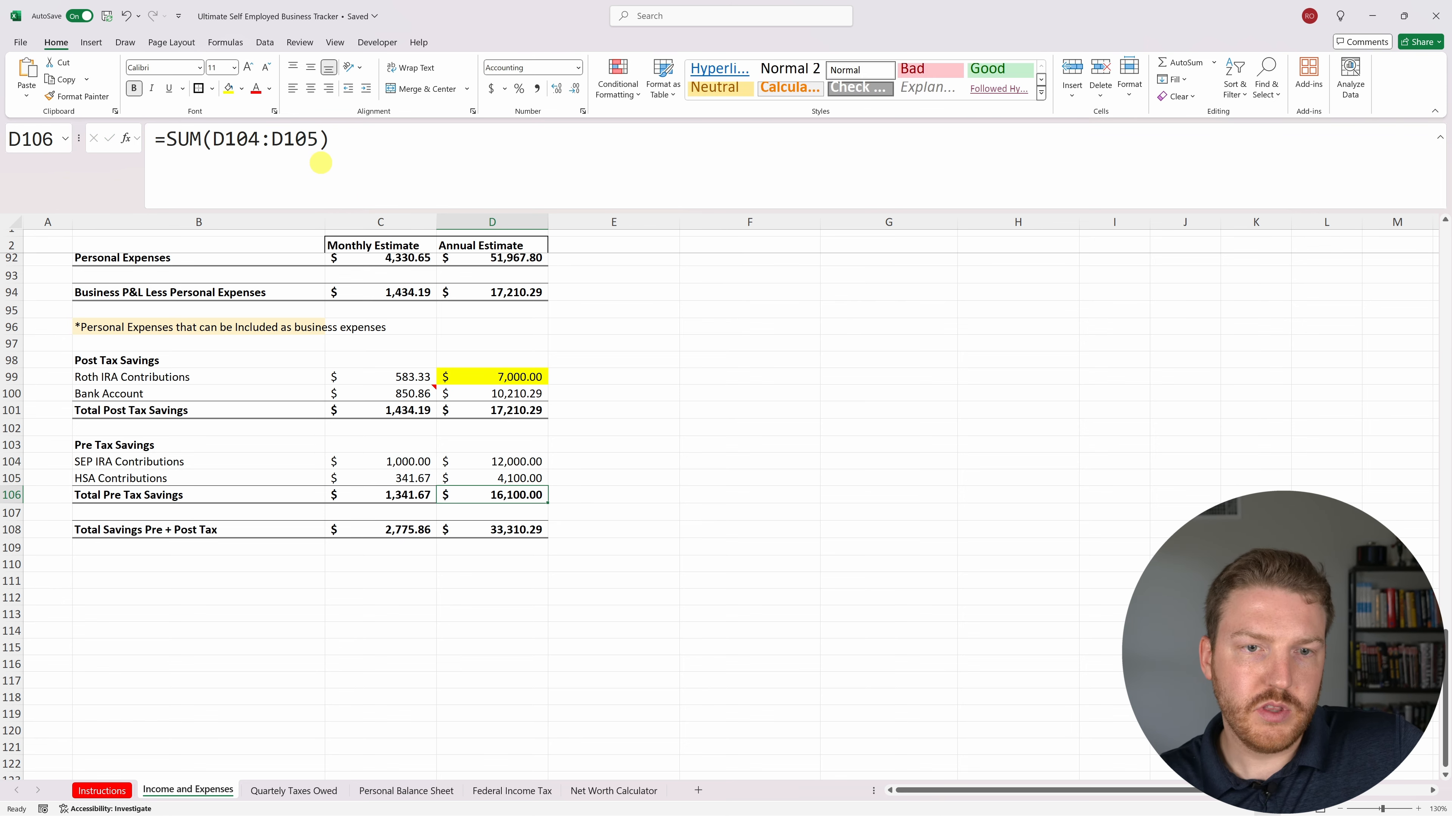
Check which cells the Total Pre Tax Savings formulas add up, annual in D106 and monthly in C106.
click(366, 154)
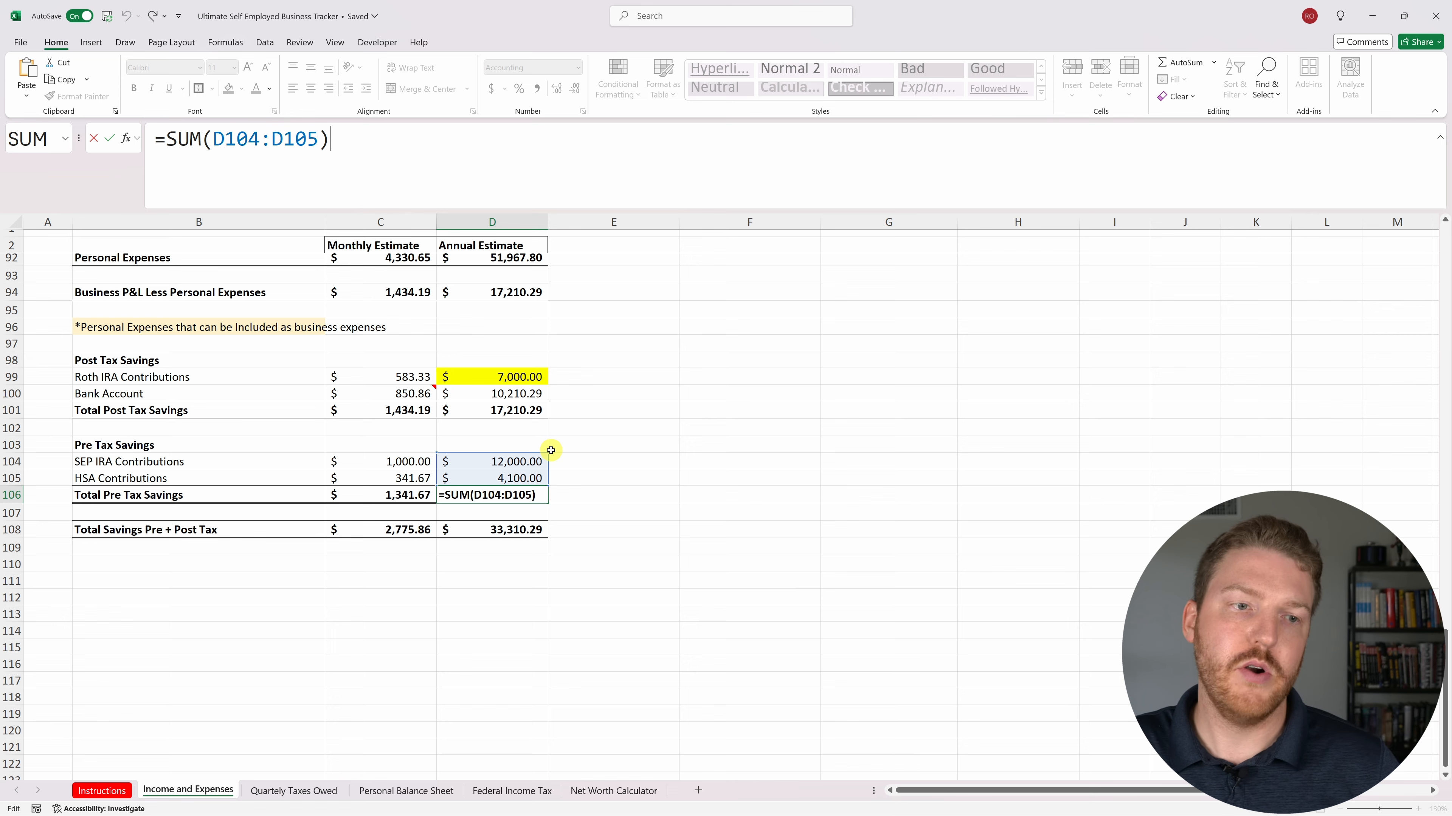
key(Return)
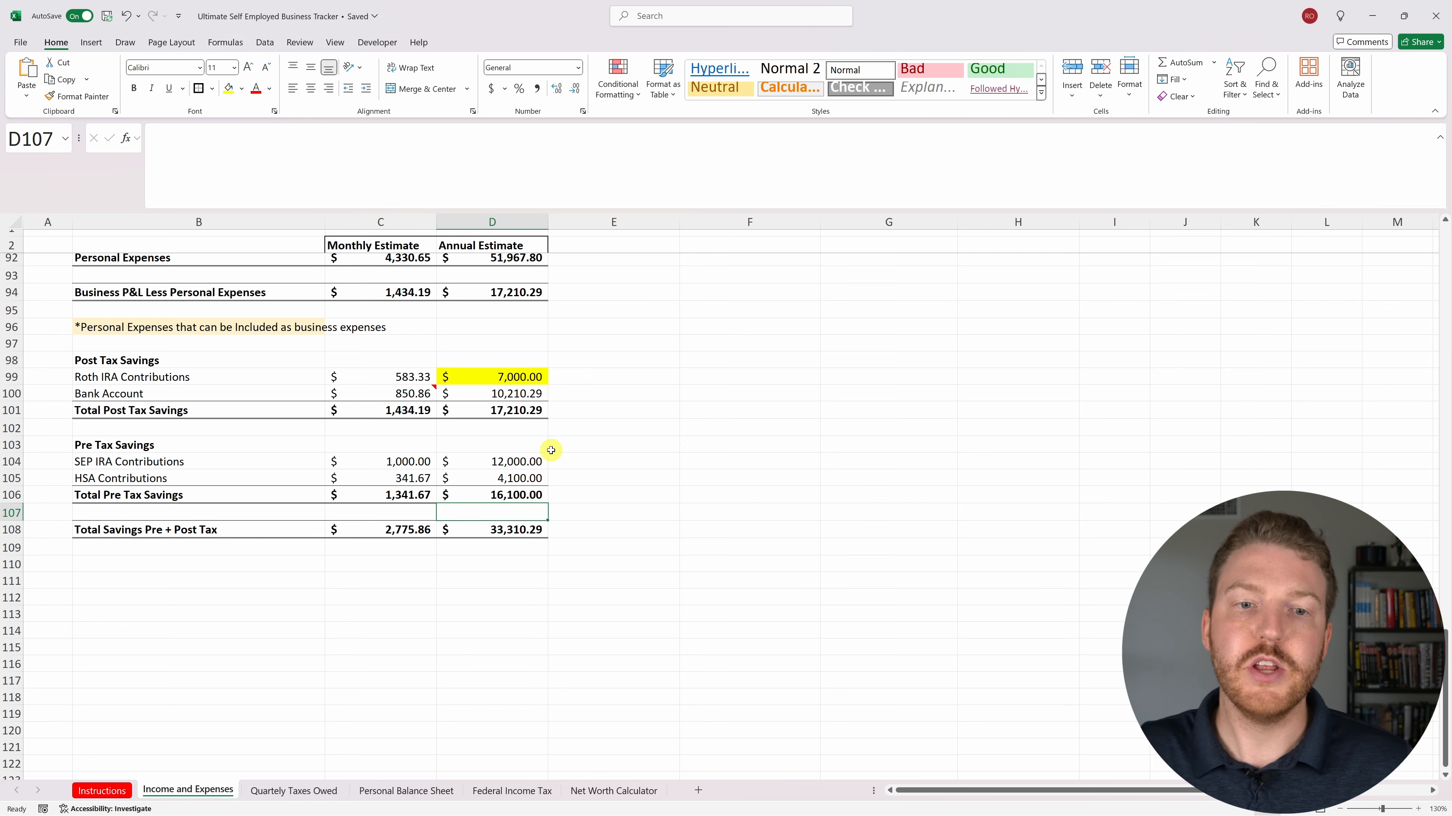
click(518, 495)
click(412, 493)
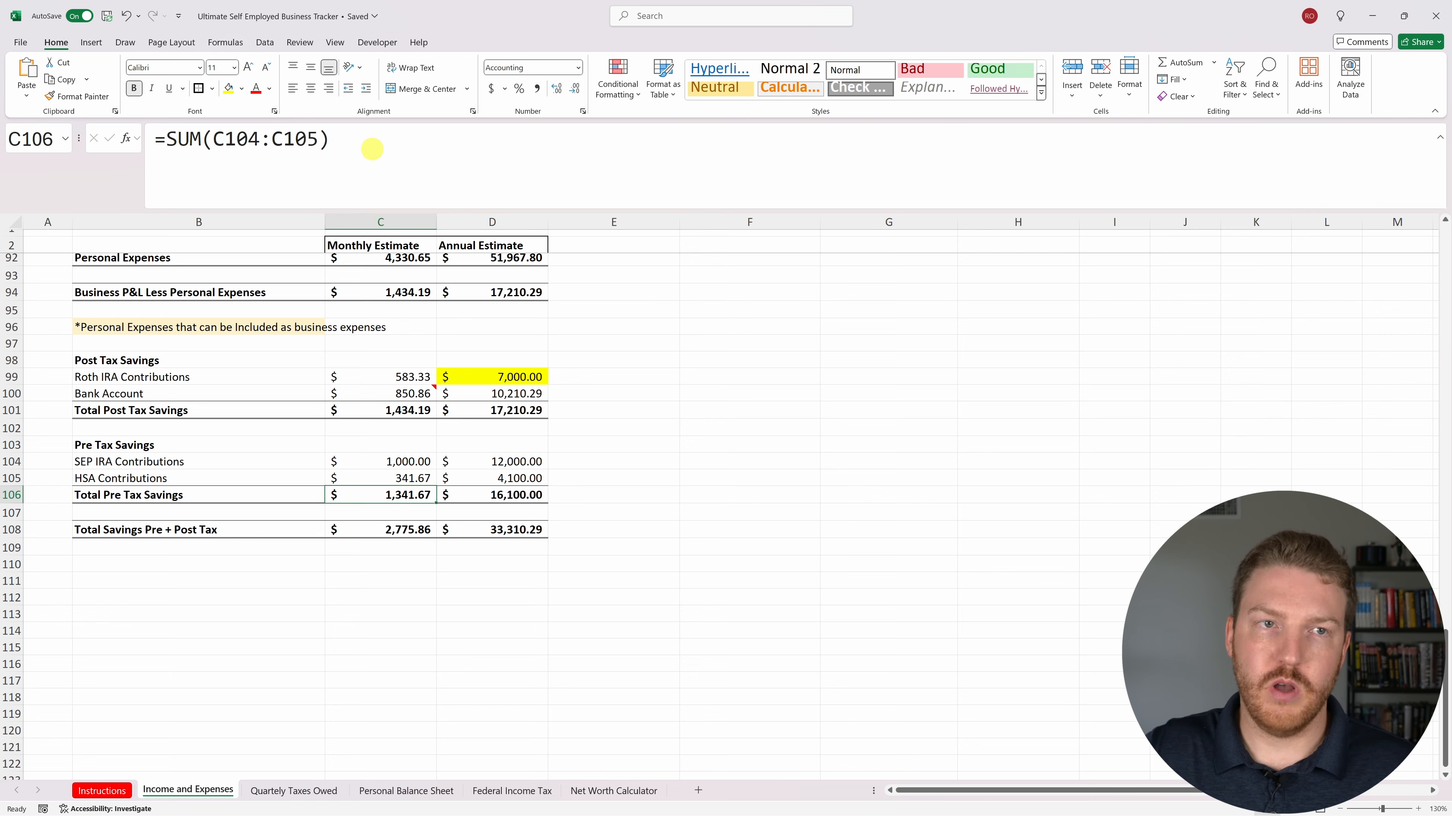
click(372, 149)
key(Return)
Trace the Total Savings Pre + Post Tax formulas, monthly in C108 and annual in D108.
key(Down)
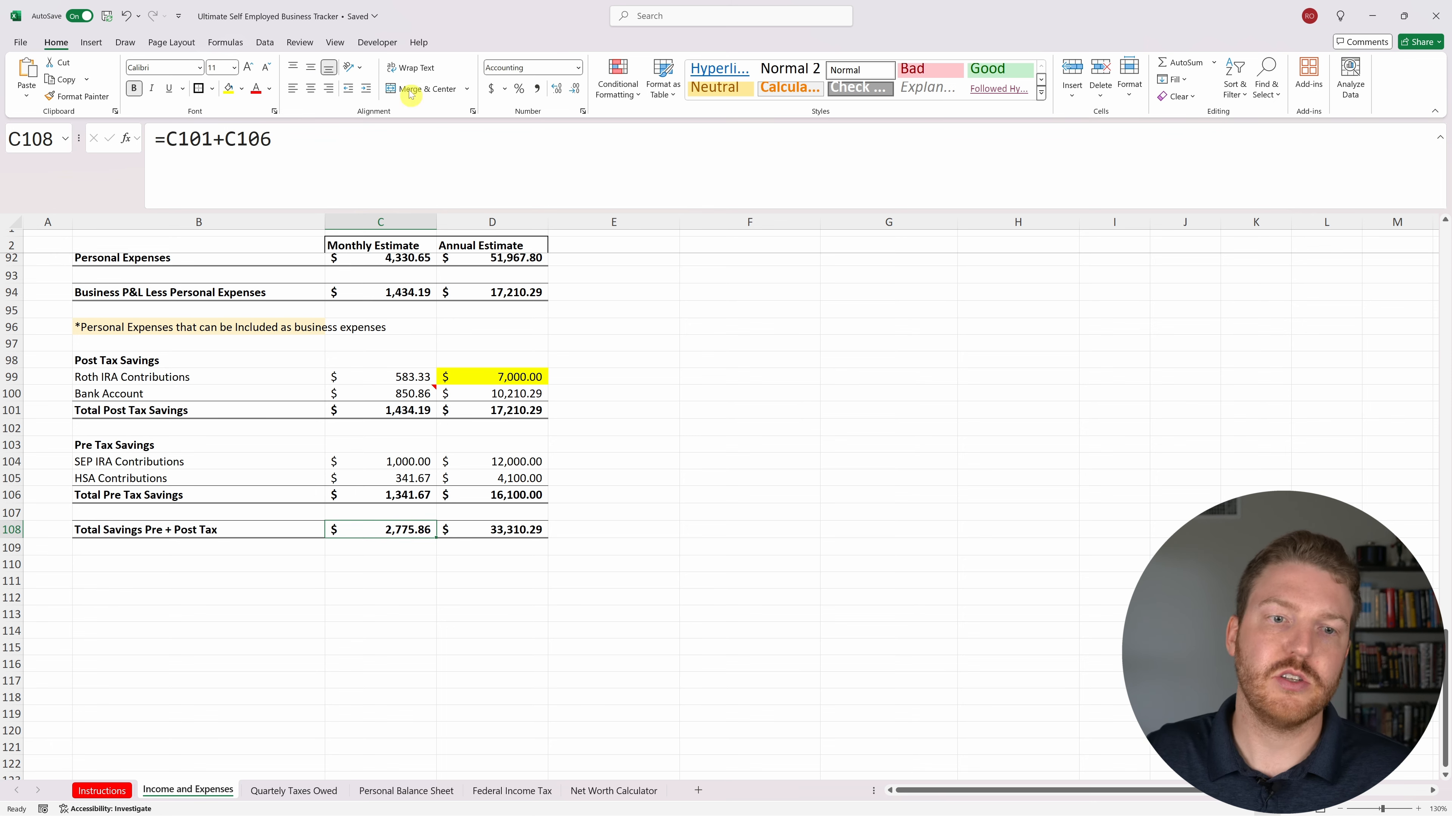
click(376, 137)
key(Return)
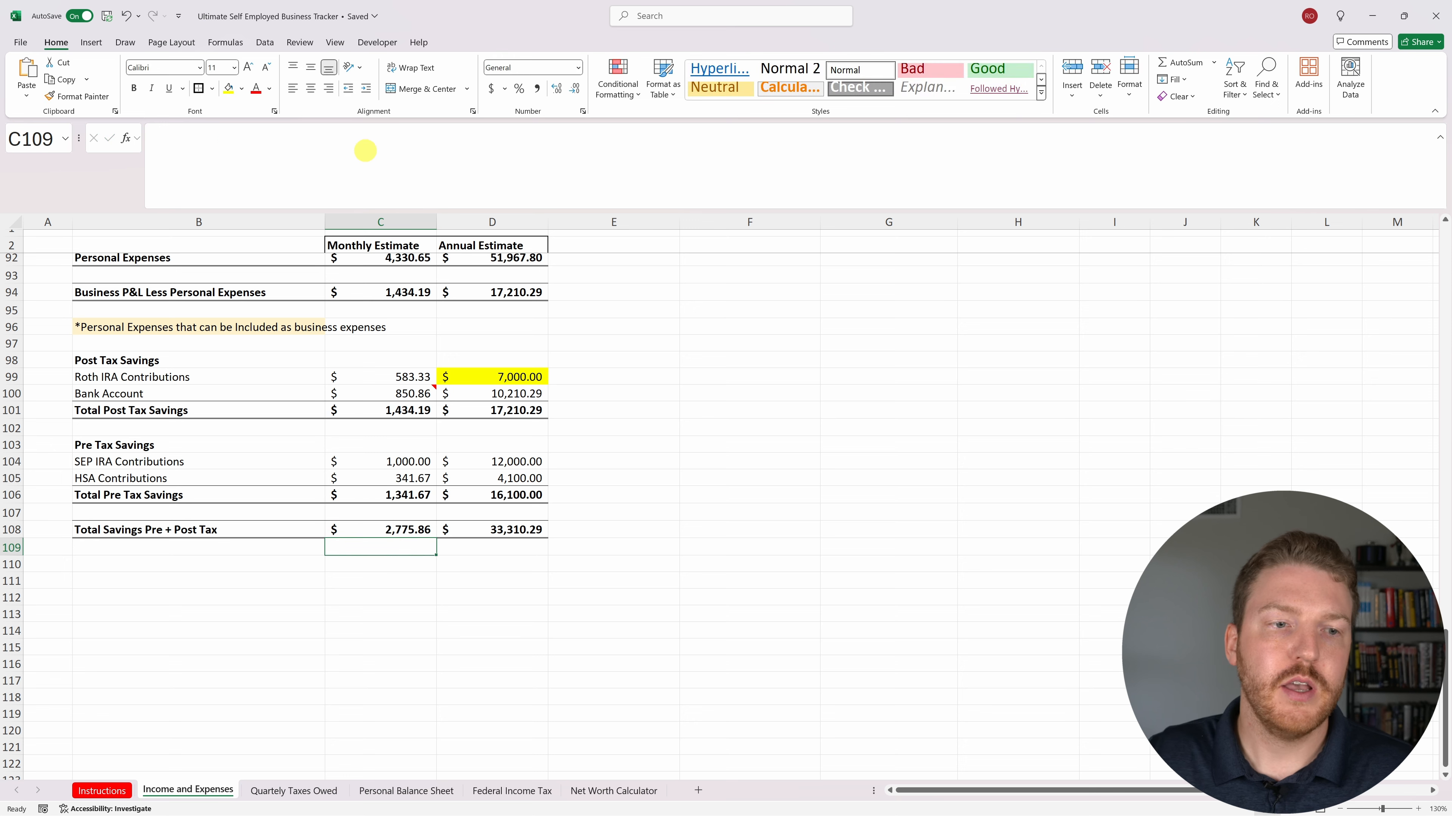
click(230, 528)
click(513, 525)
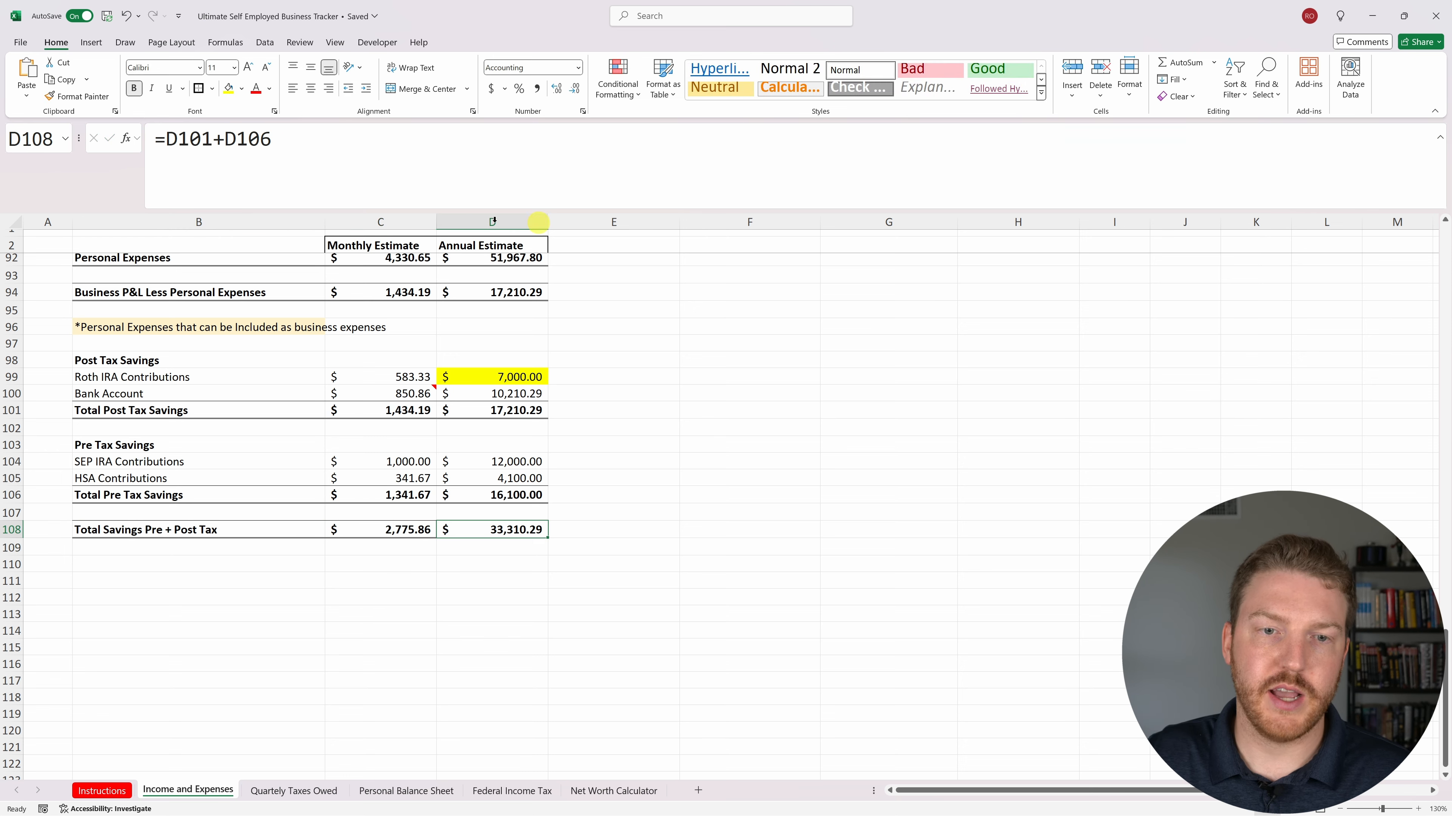
click(410, 178)
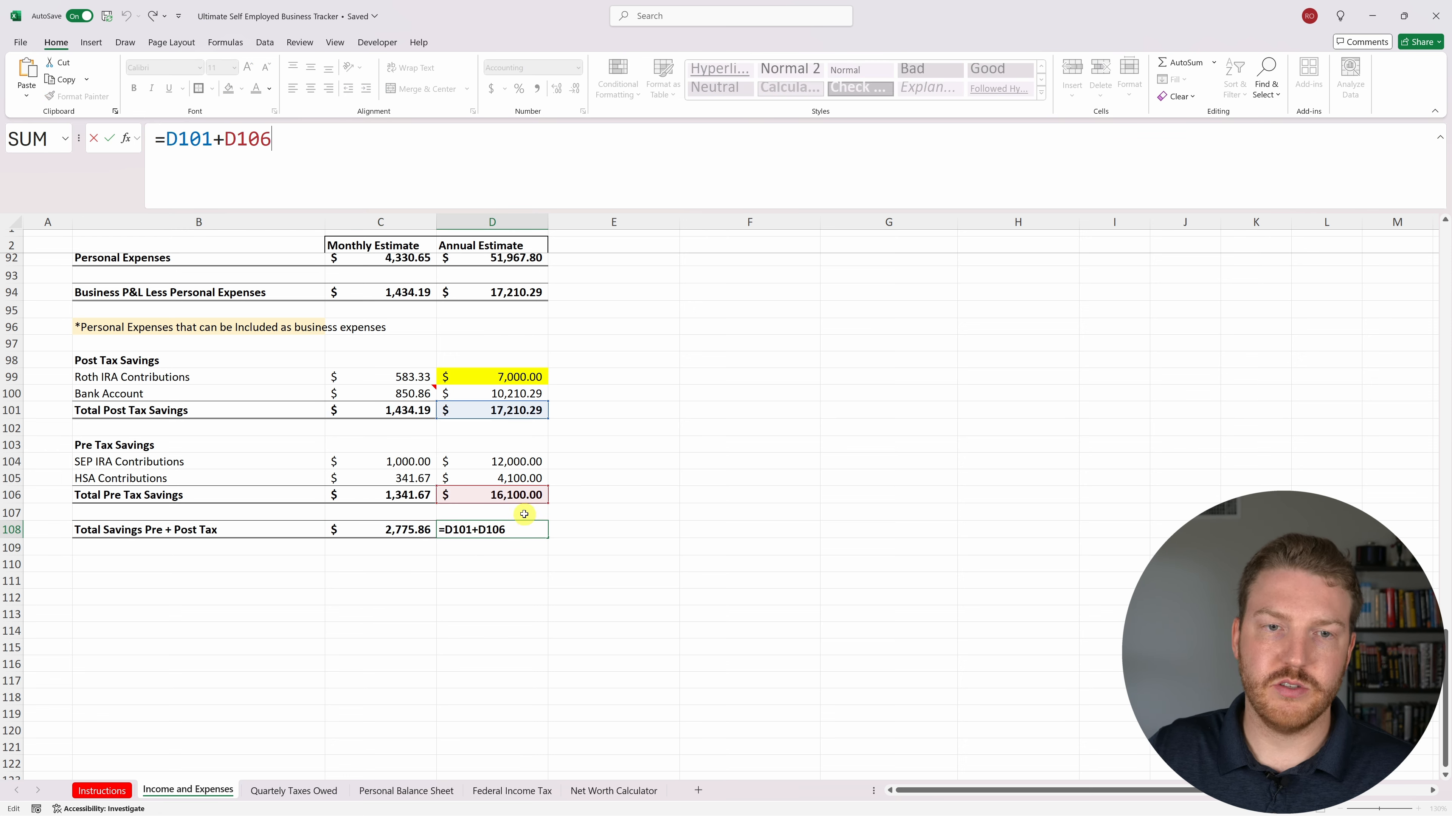
key(Return)
click(205, 524)
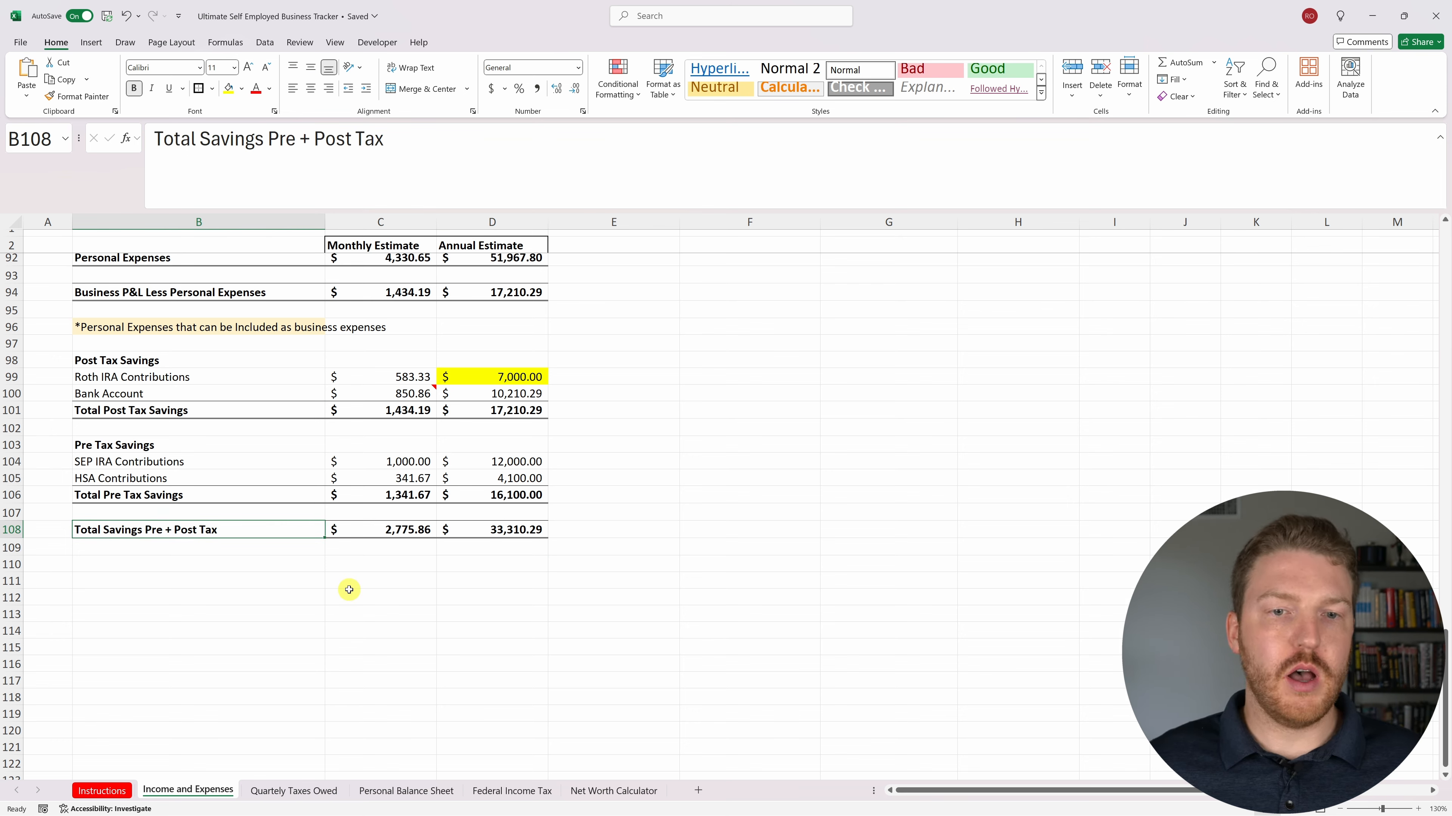
click(501, 533)
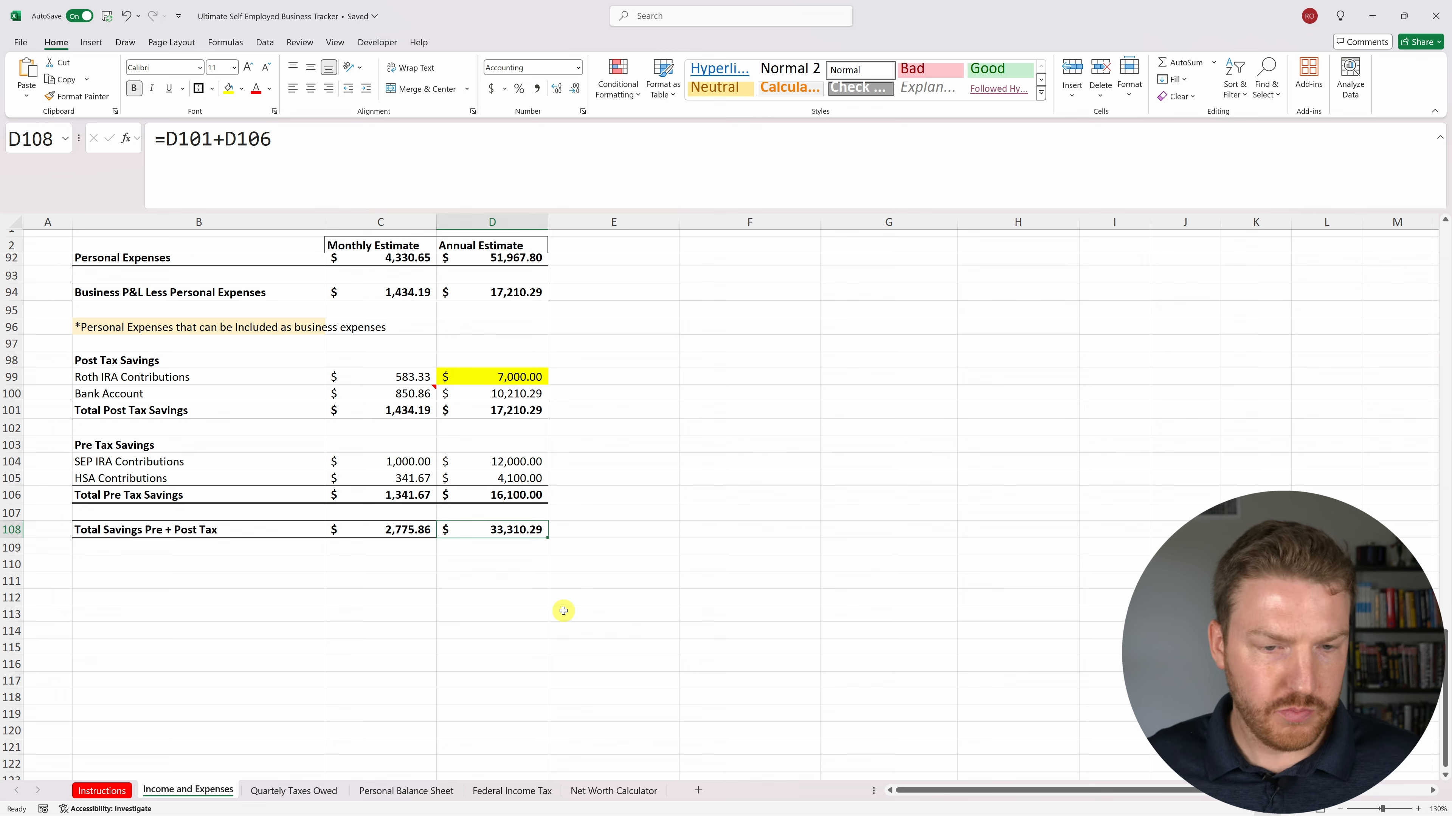
Open the Personal Balance Sheet and review the Roth IRA value and the expected interest rates of the Roth and Traditional IRA.
click(421, 795)
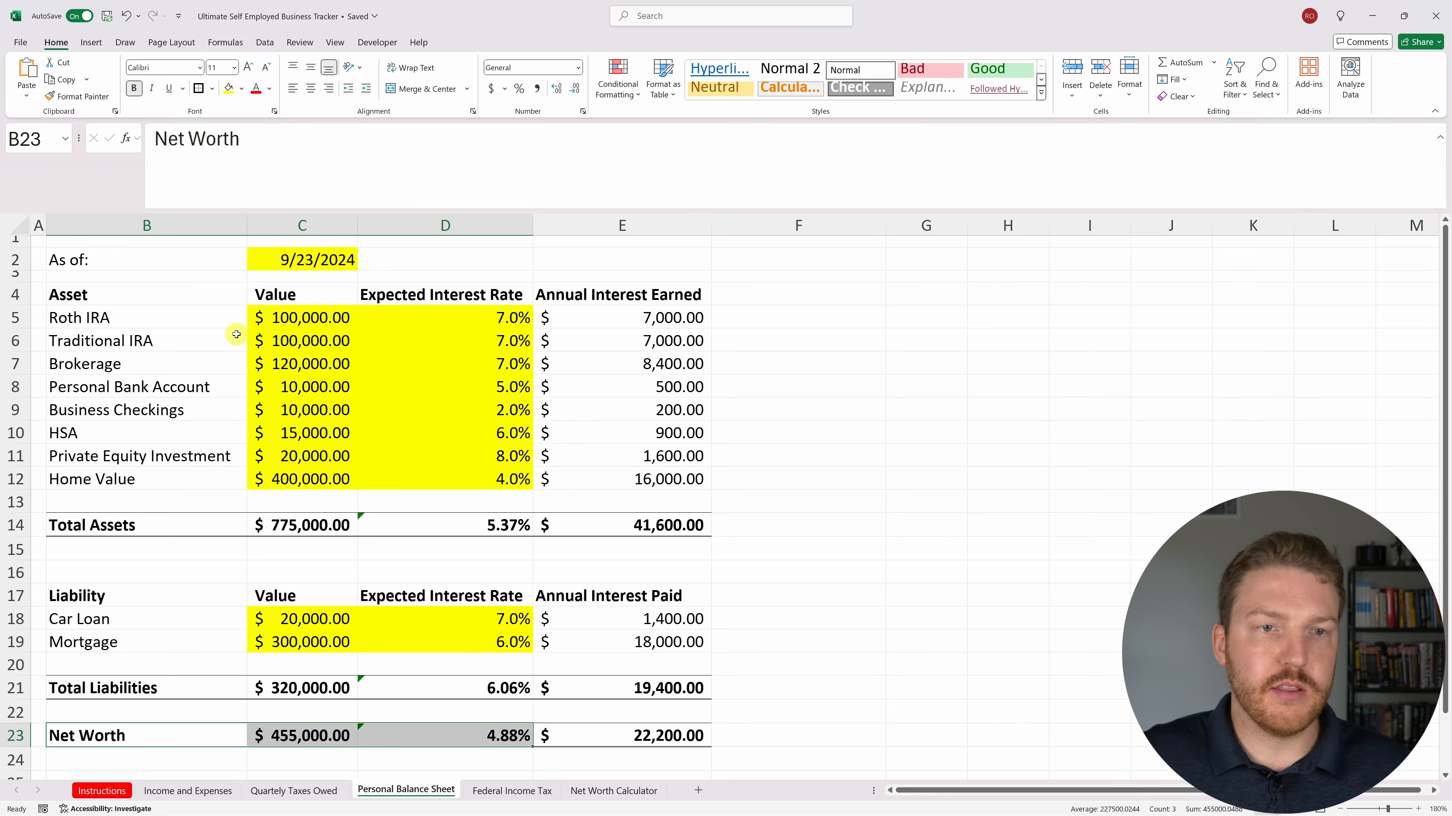
click(137, 314)
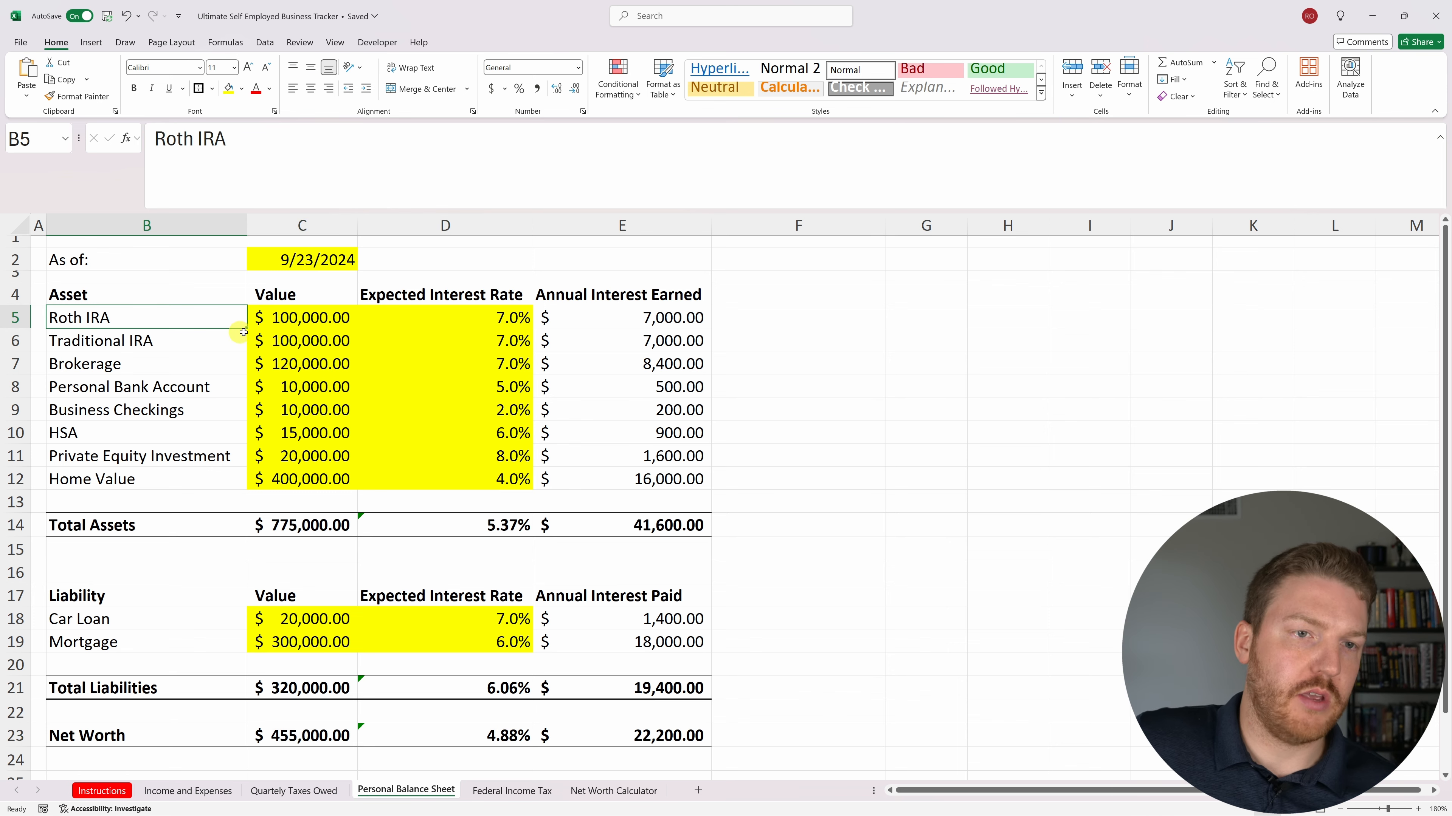
click(272, 315)
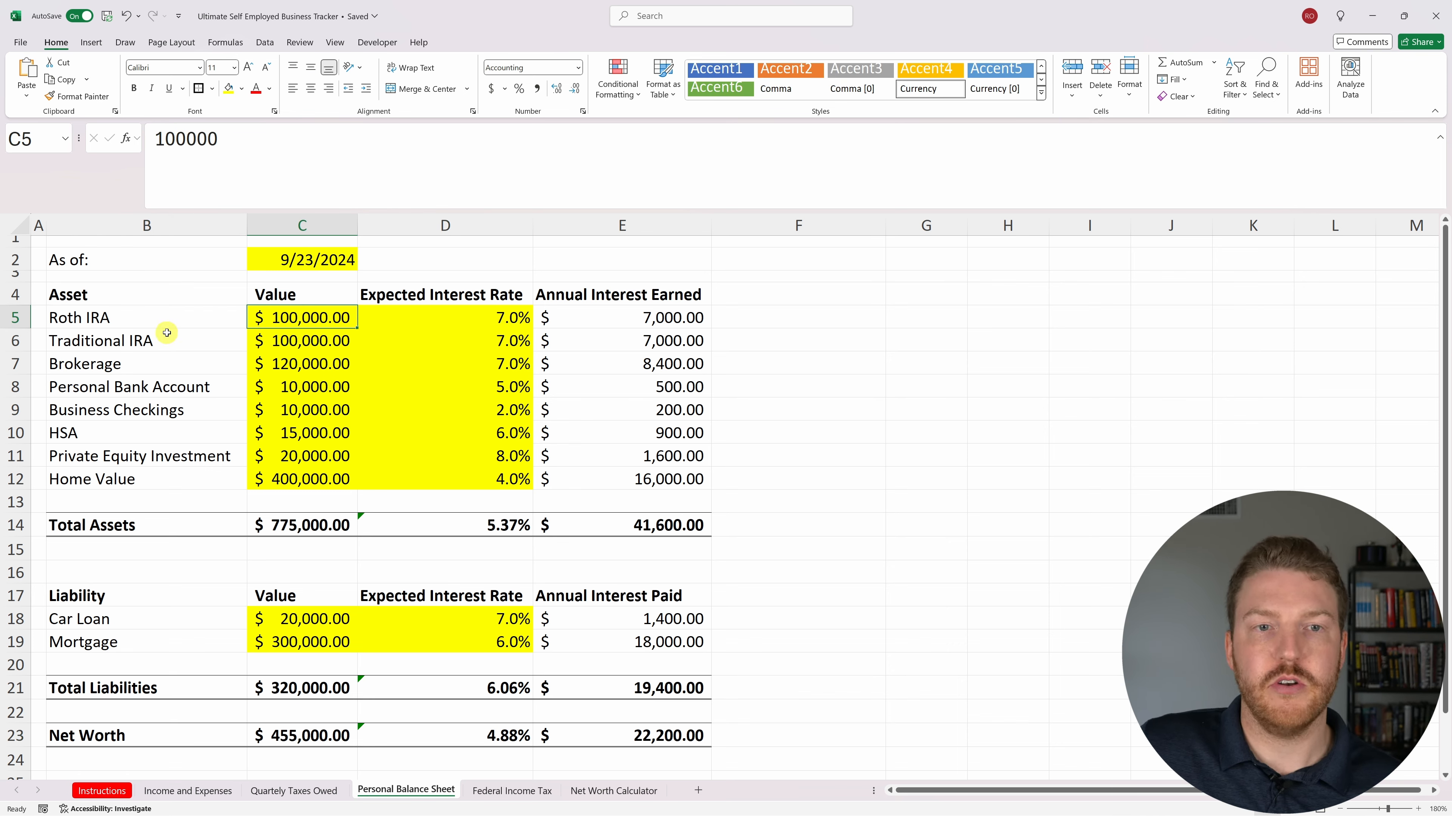
key(Right)
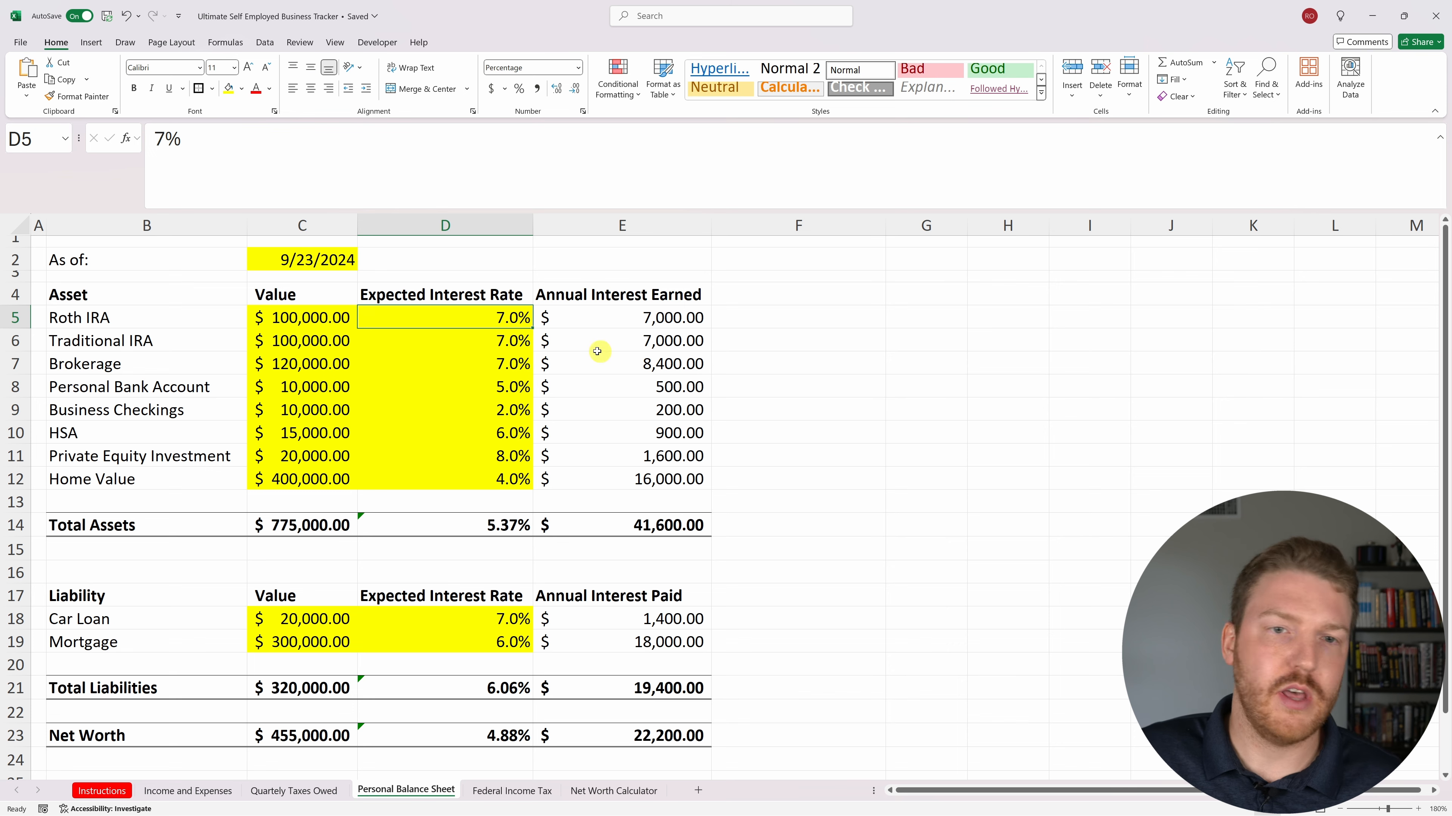
click(482, 335)
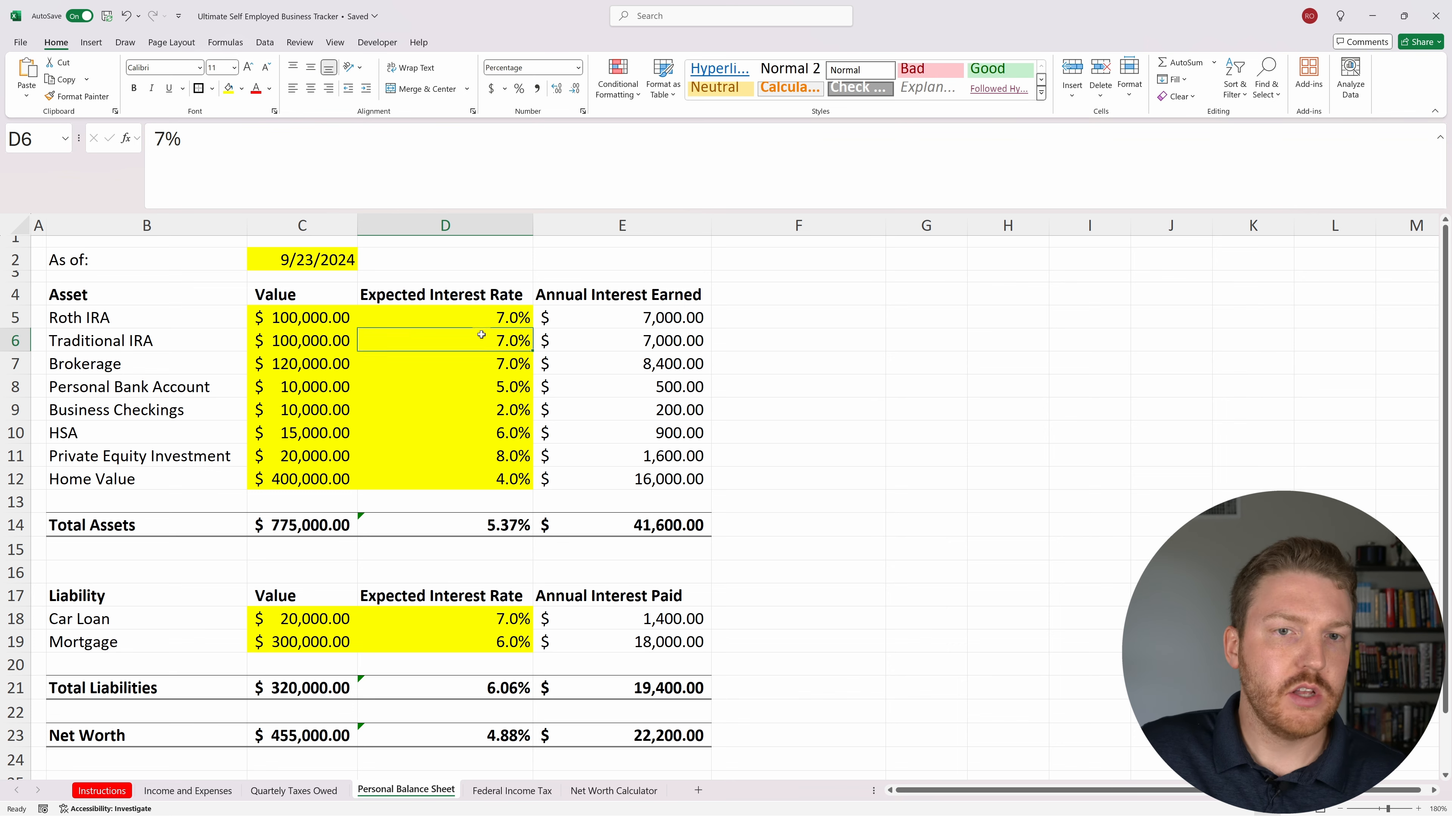
drag(500, 315, 500, 340)
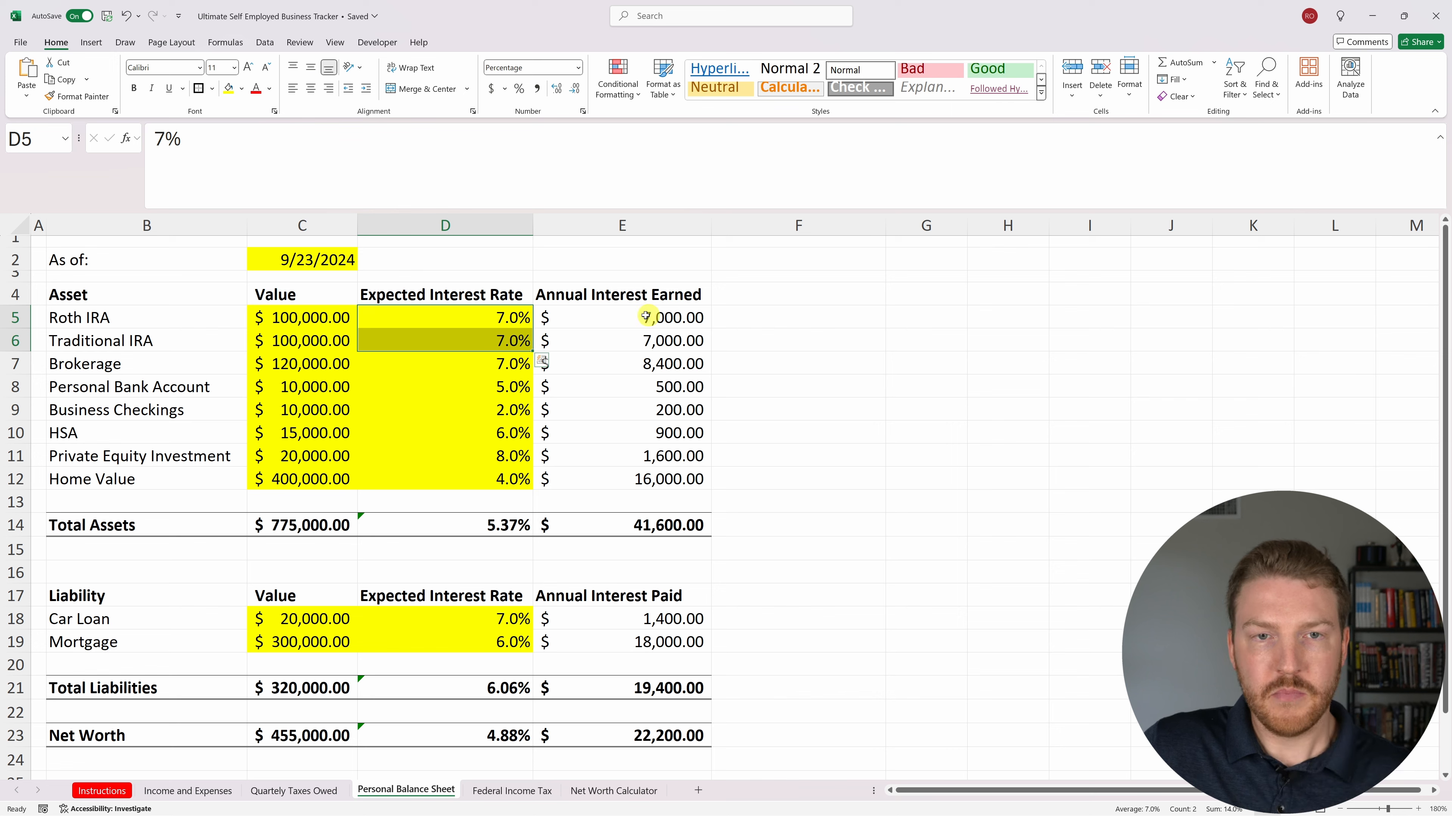
Trace the Roth IRA's Annual Interest Earned formula in E5 and review the assets' expected interest rates in D5:D12.
click(606, 316)
click(347, 139)
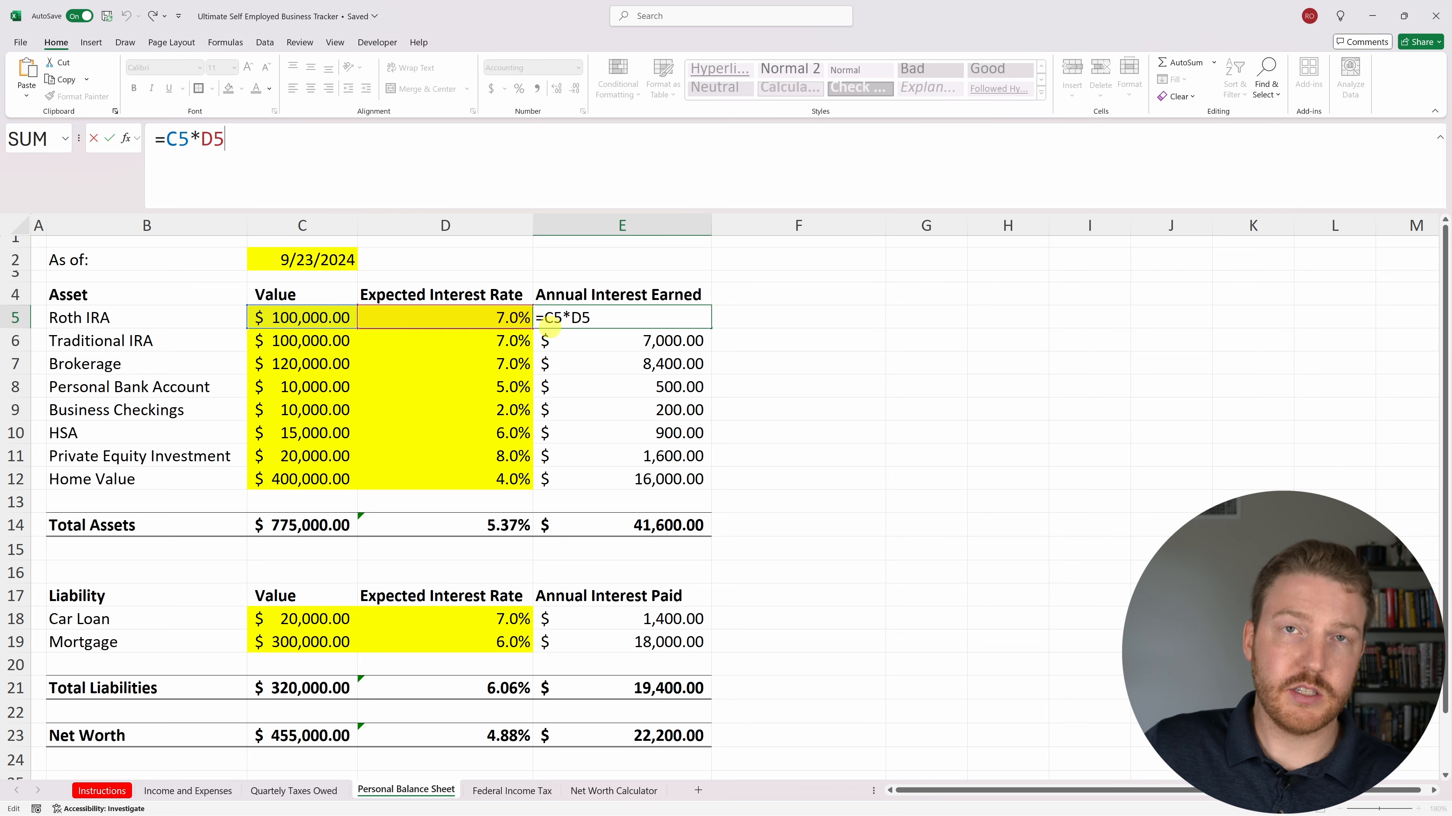
click(648, 316)
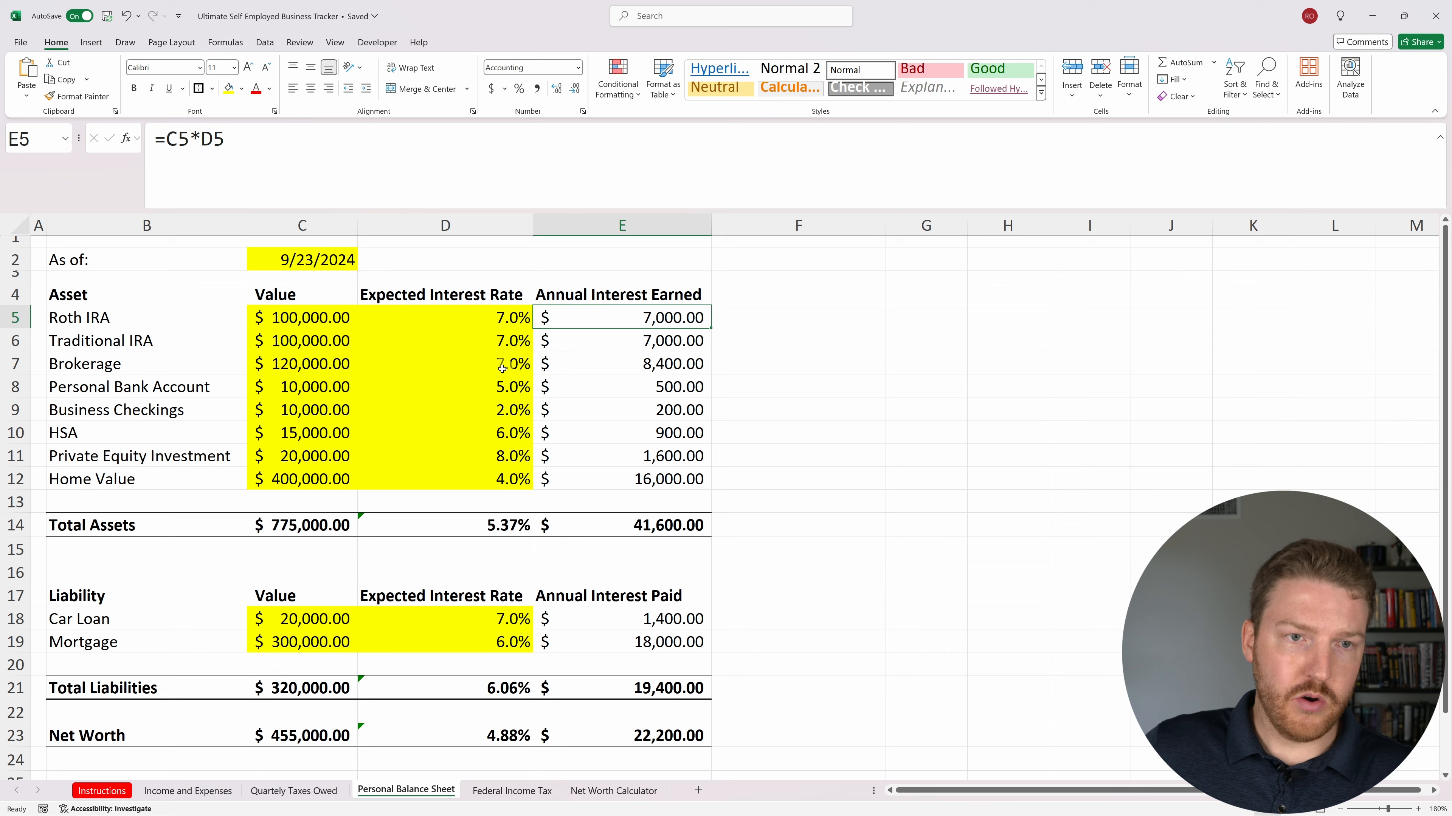
drag(144, 318, 172, 360)
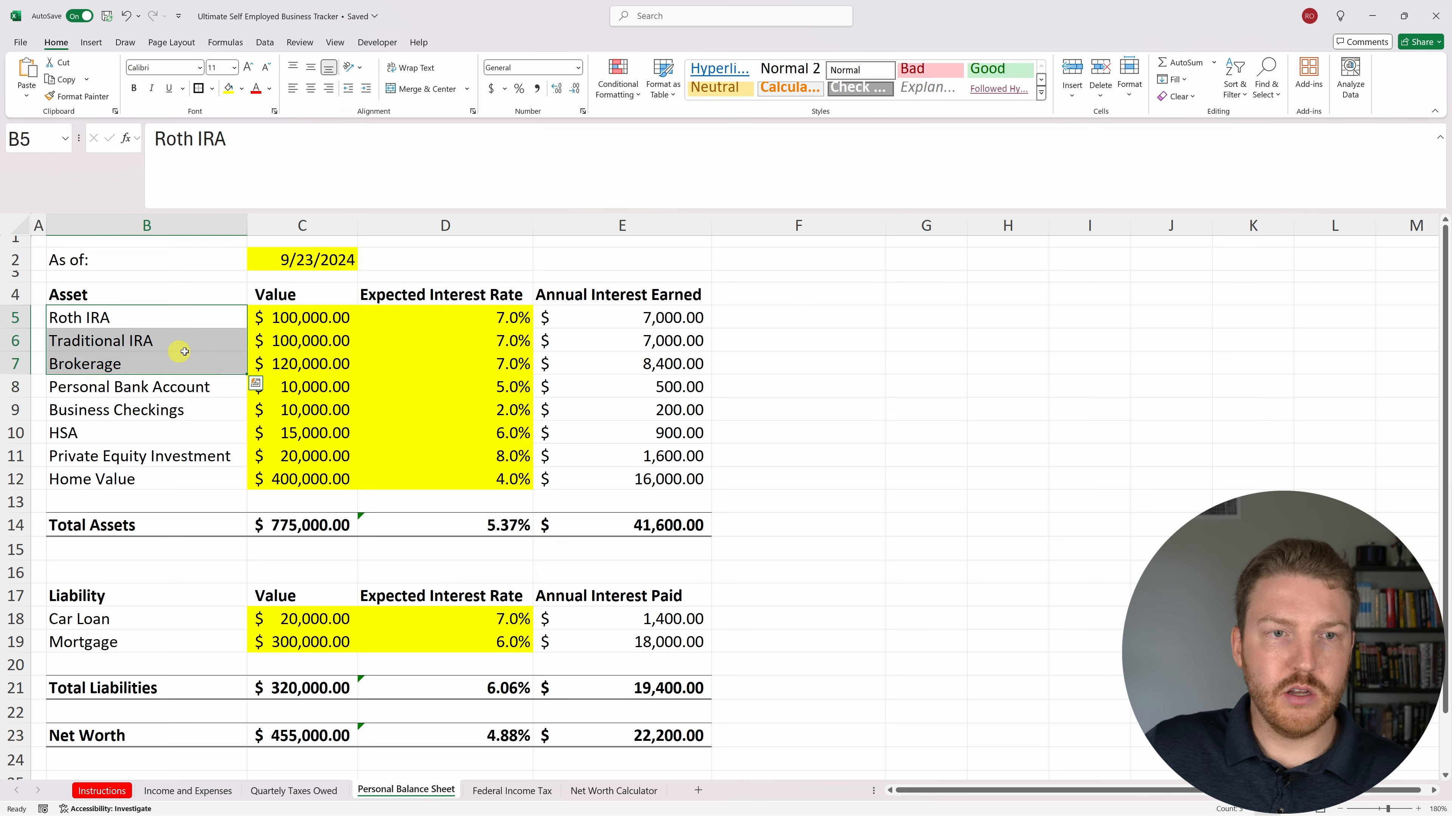
drag(478, 318, 474, 477)
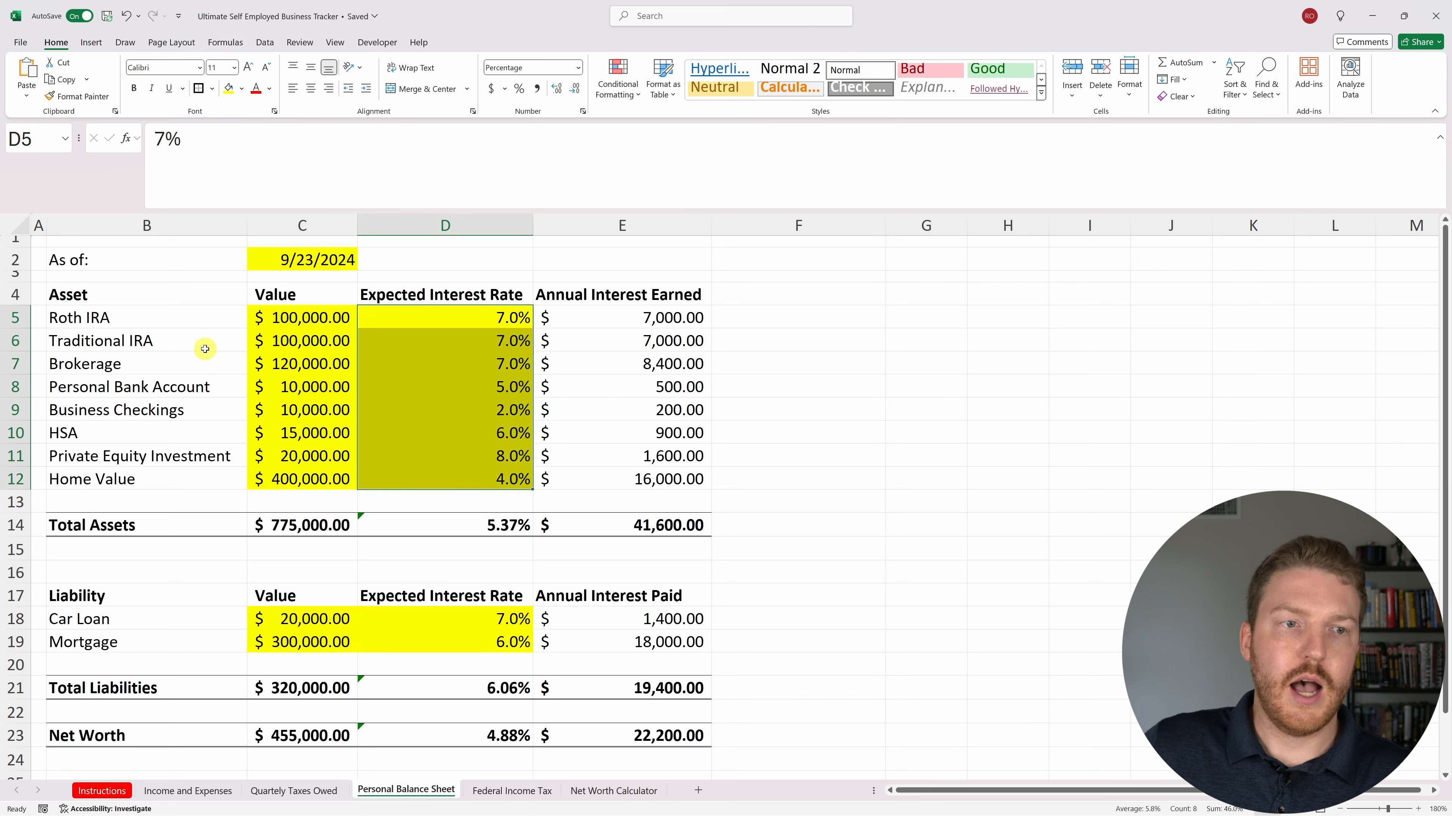
Compare the Home Value asset in row 12 with the Mortgage liability in row 19.
click(150, 480)
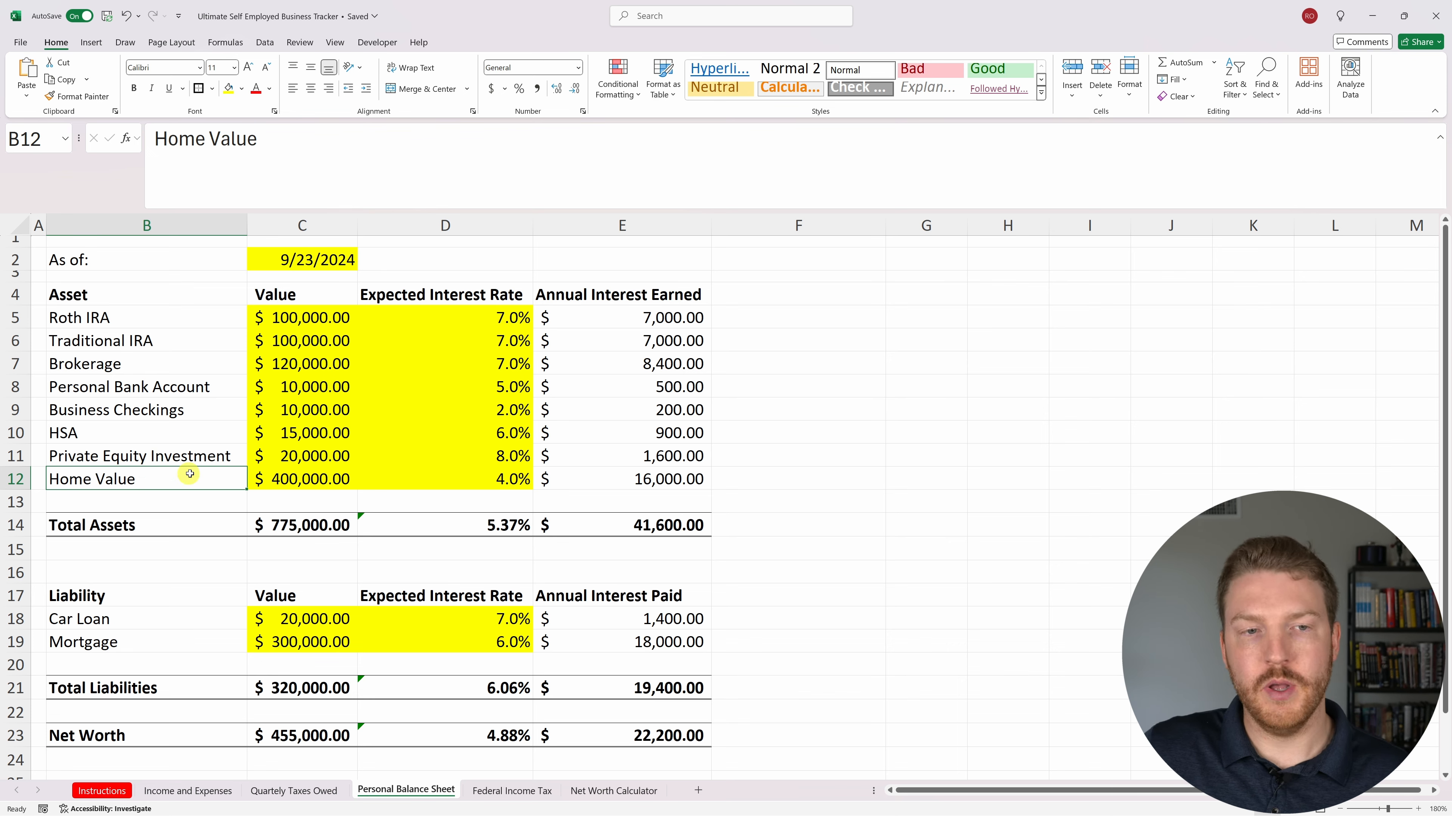
click(285, 477)
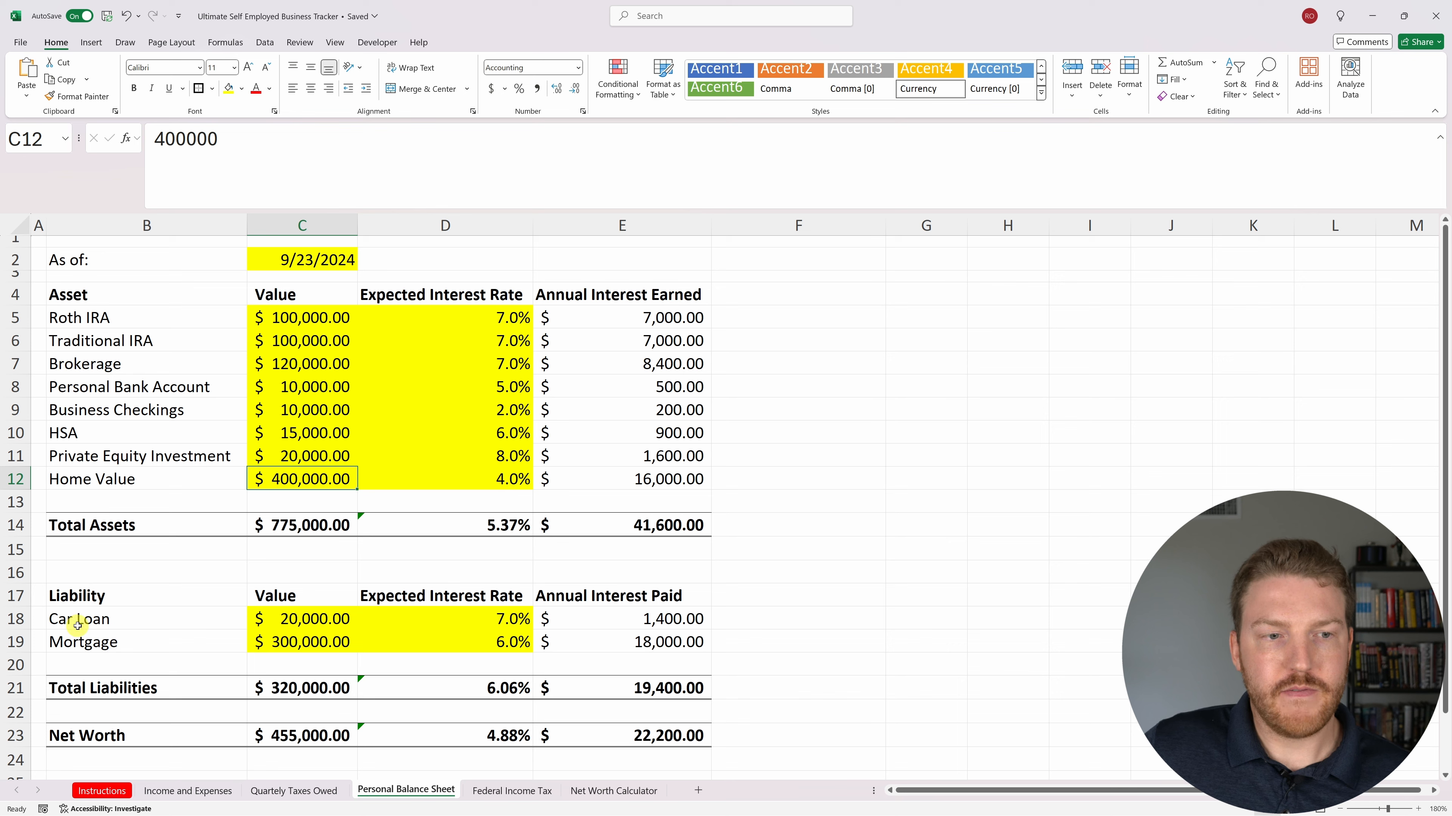
click(103, 639)
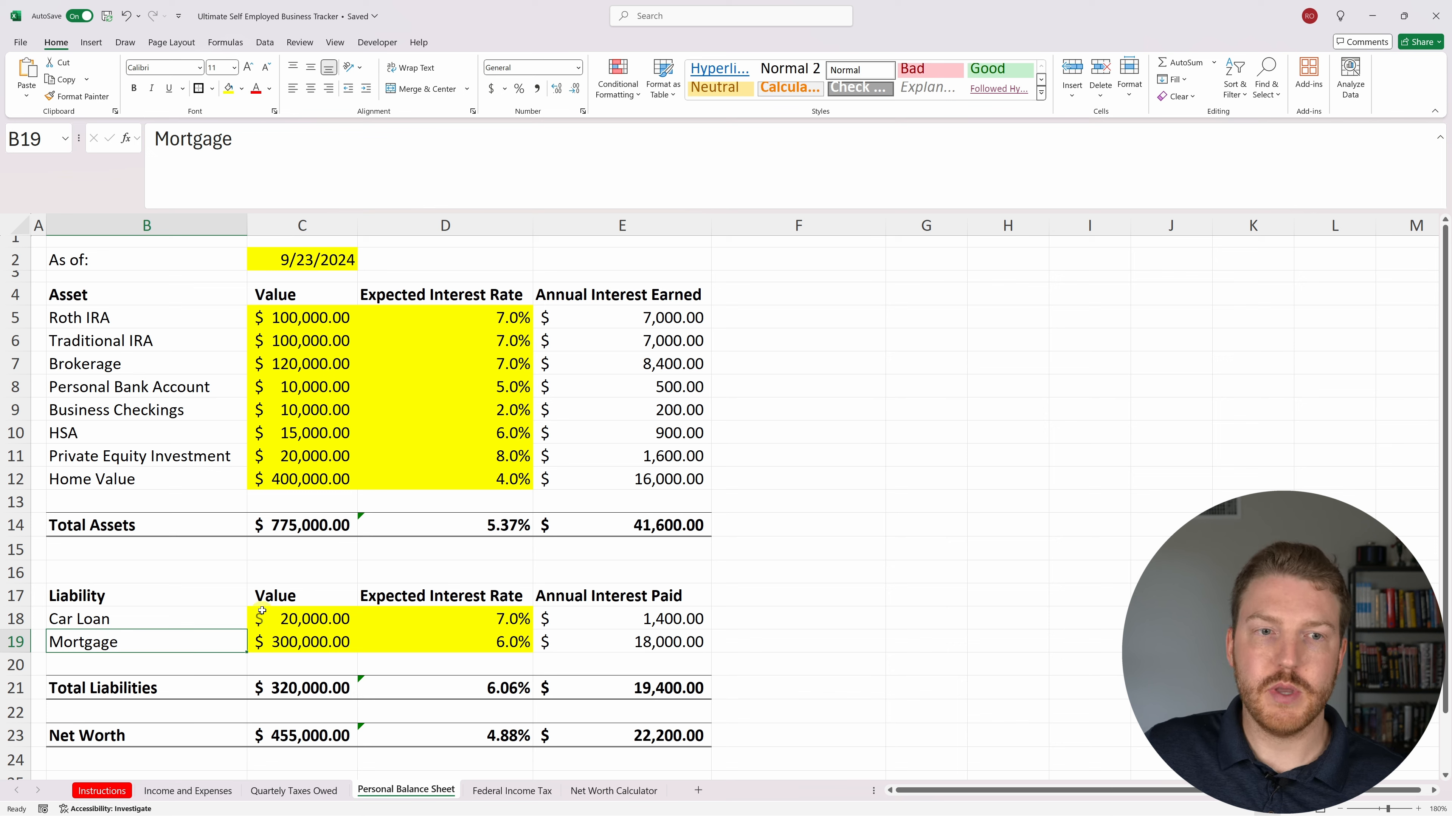
Inspect the range summed by the Total Assets formula in C14, including the Home Value entry in C12.
click(134, 523)
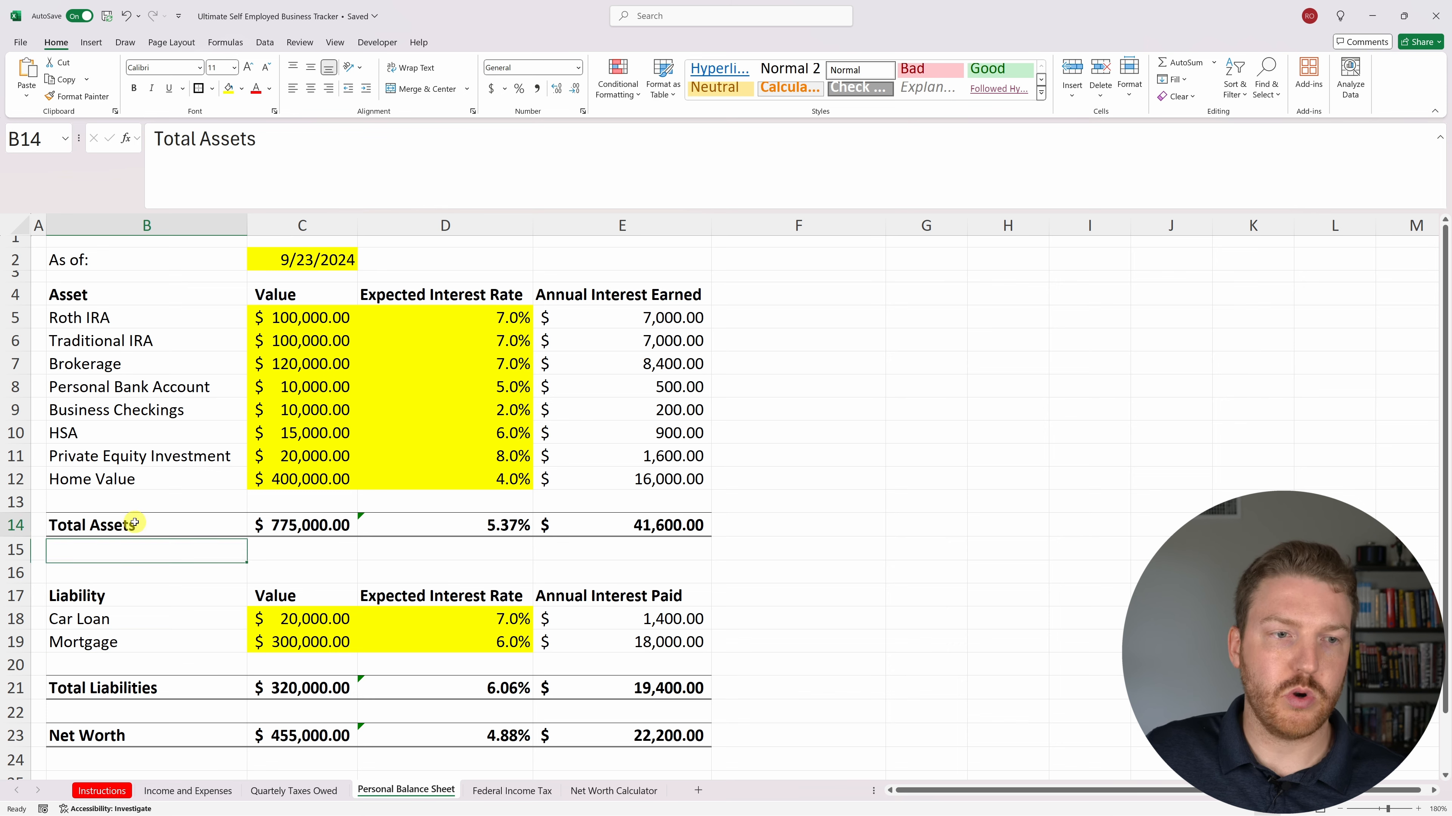
key(Right)
click(368, 171)
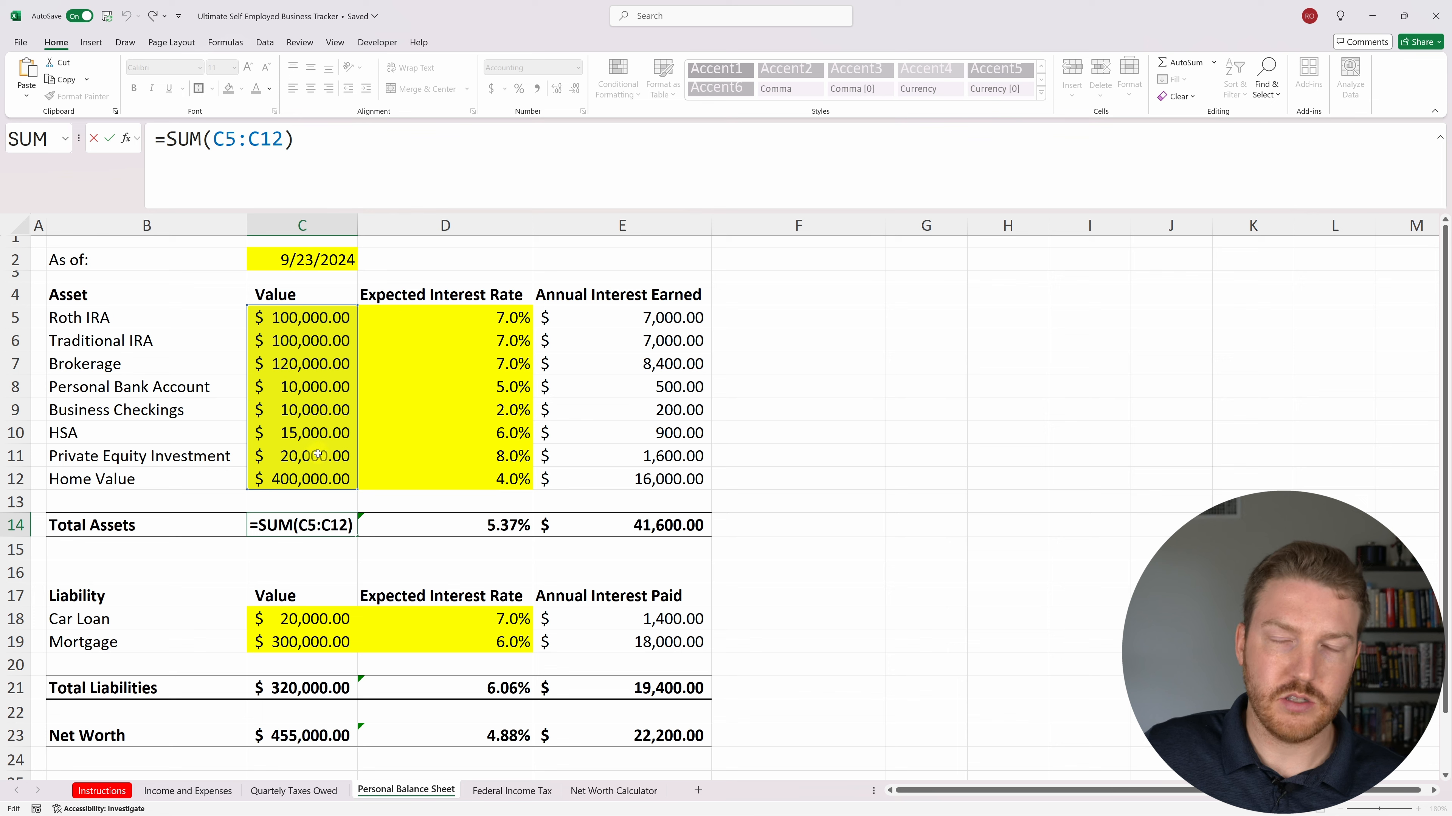
key(Return)
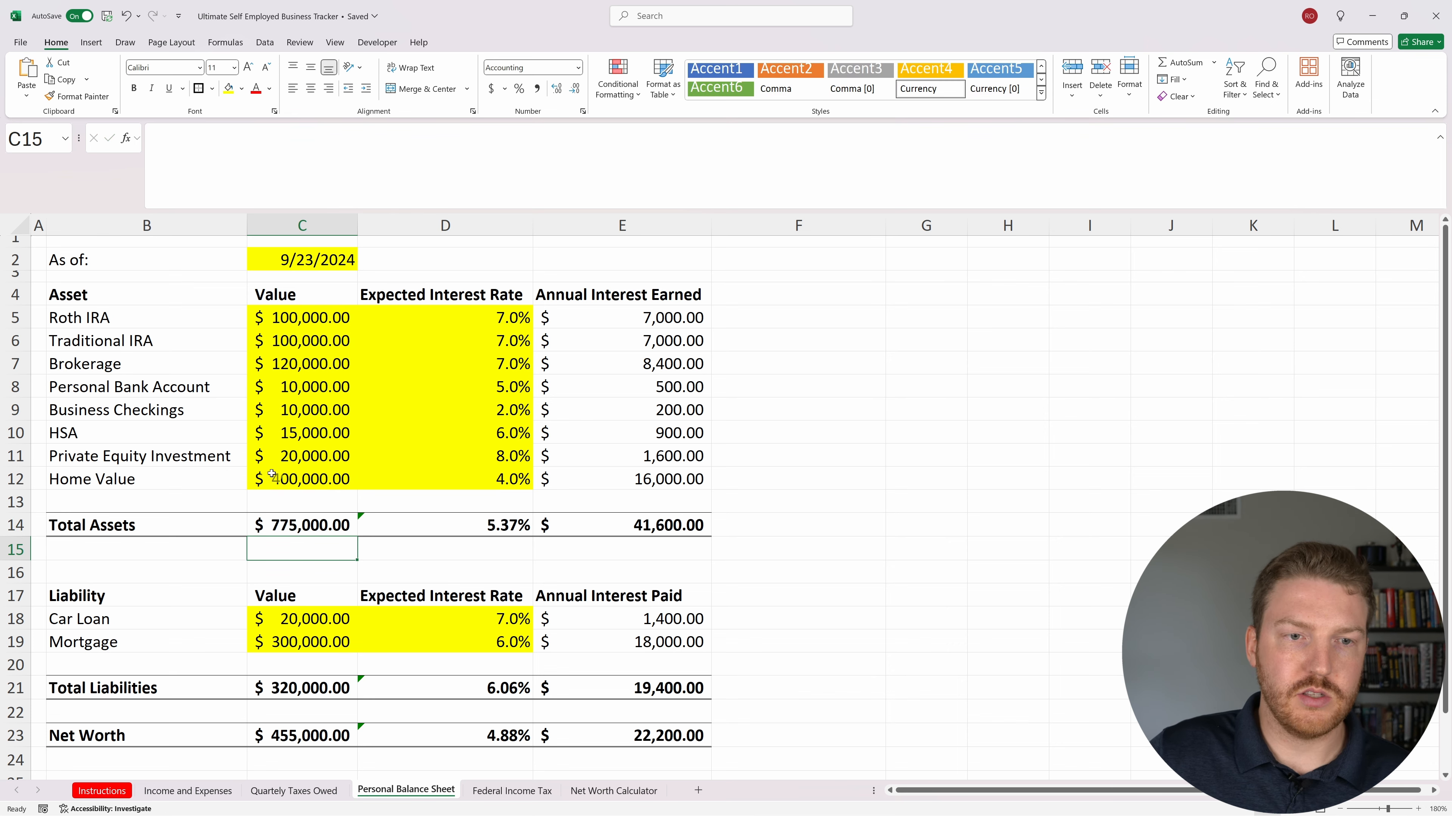
click(299, 517)
click(301, 482)
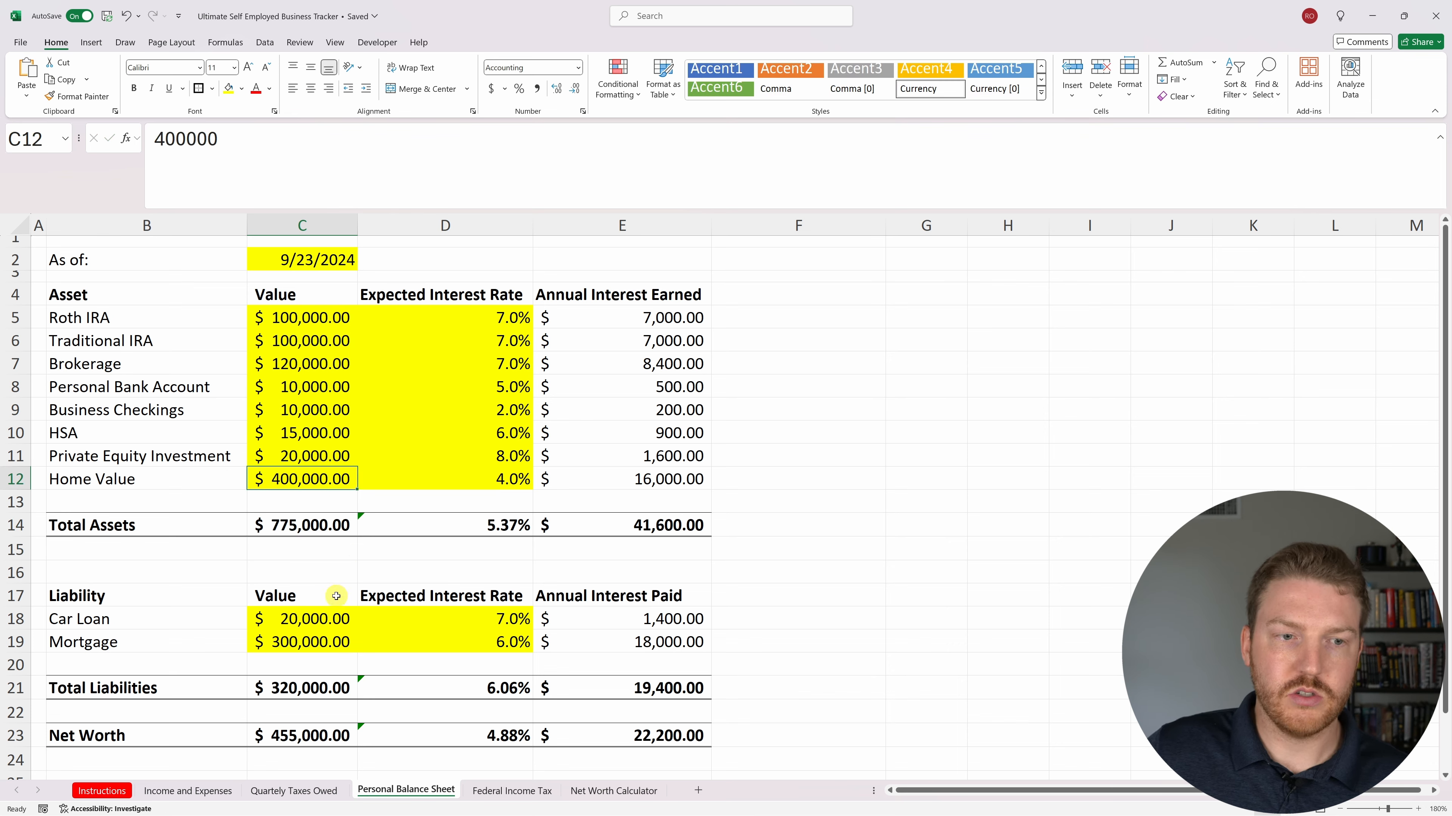
Inspect the range summed by the Total Liabilities formula in C21.
click(196, 688)
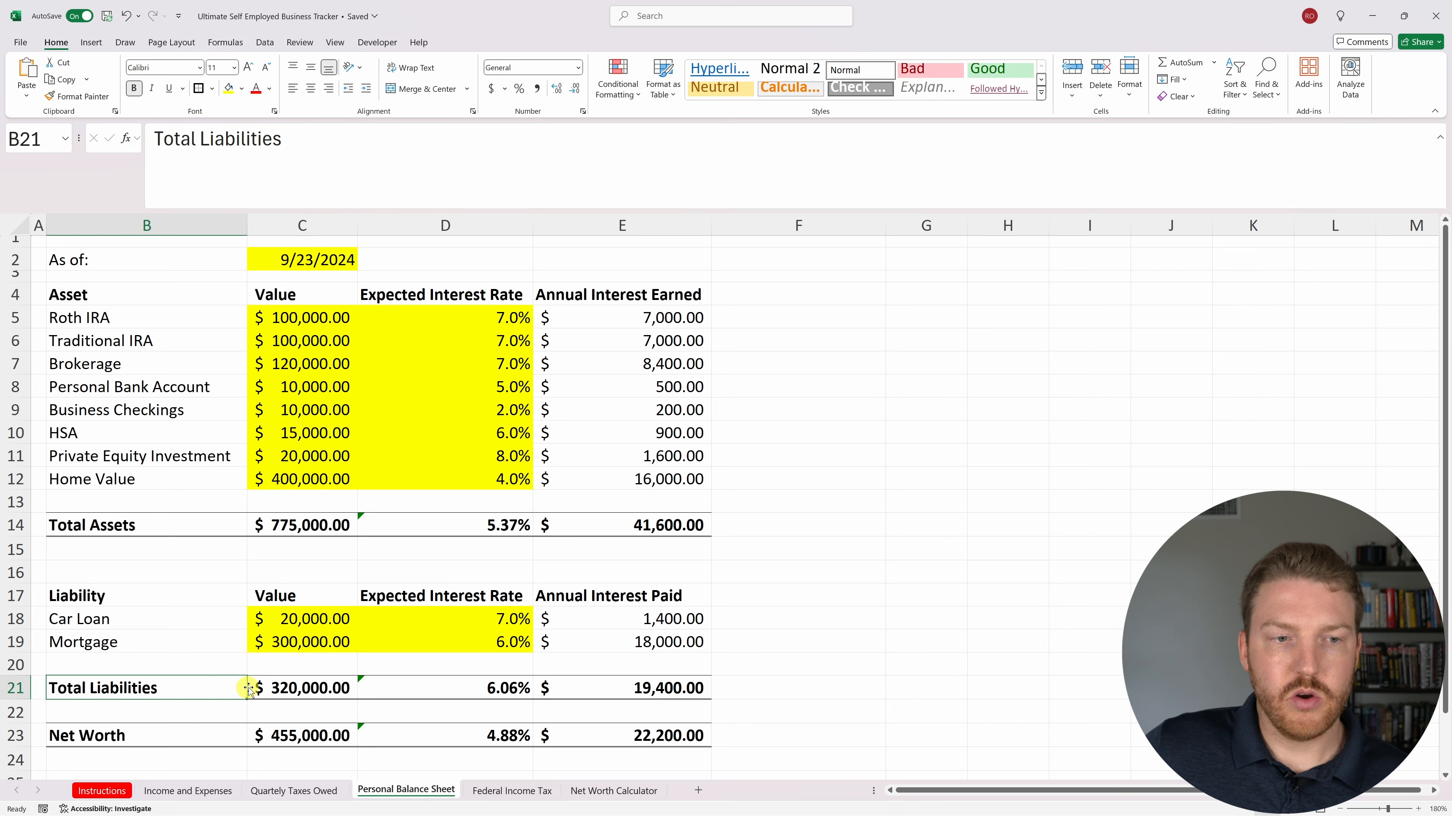
click(292, 686)
click(353, 165)
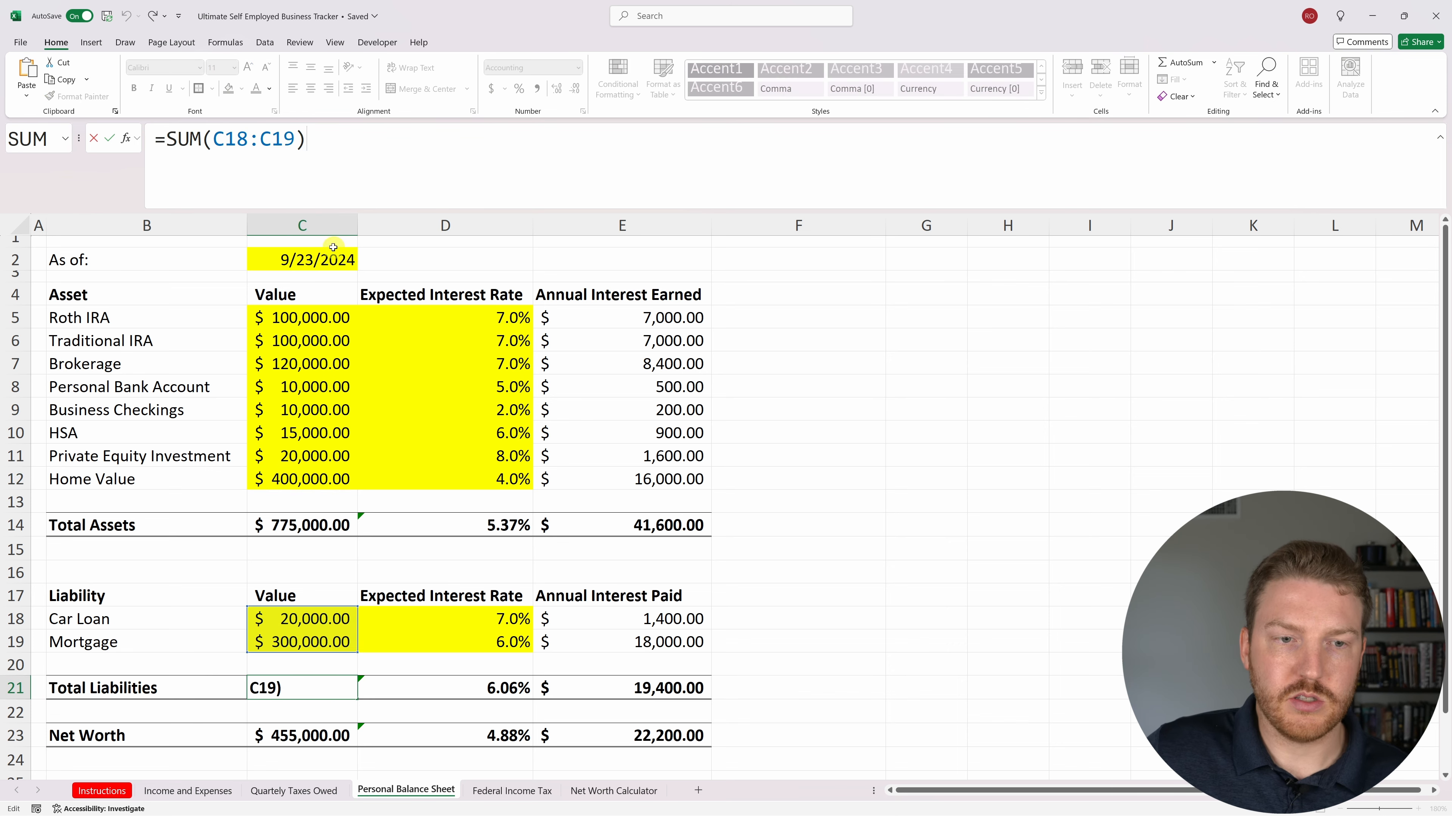
key(Return)
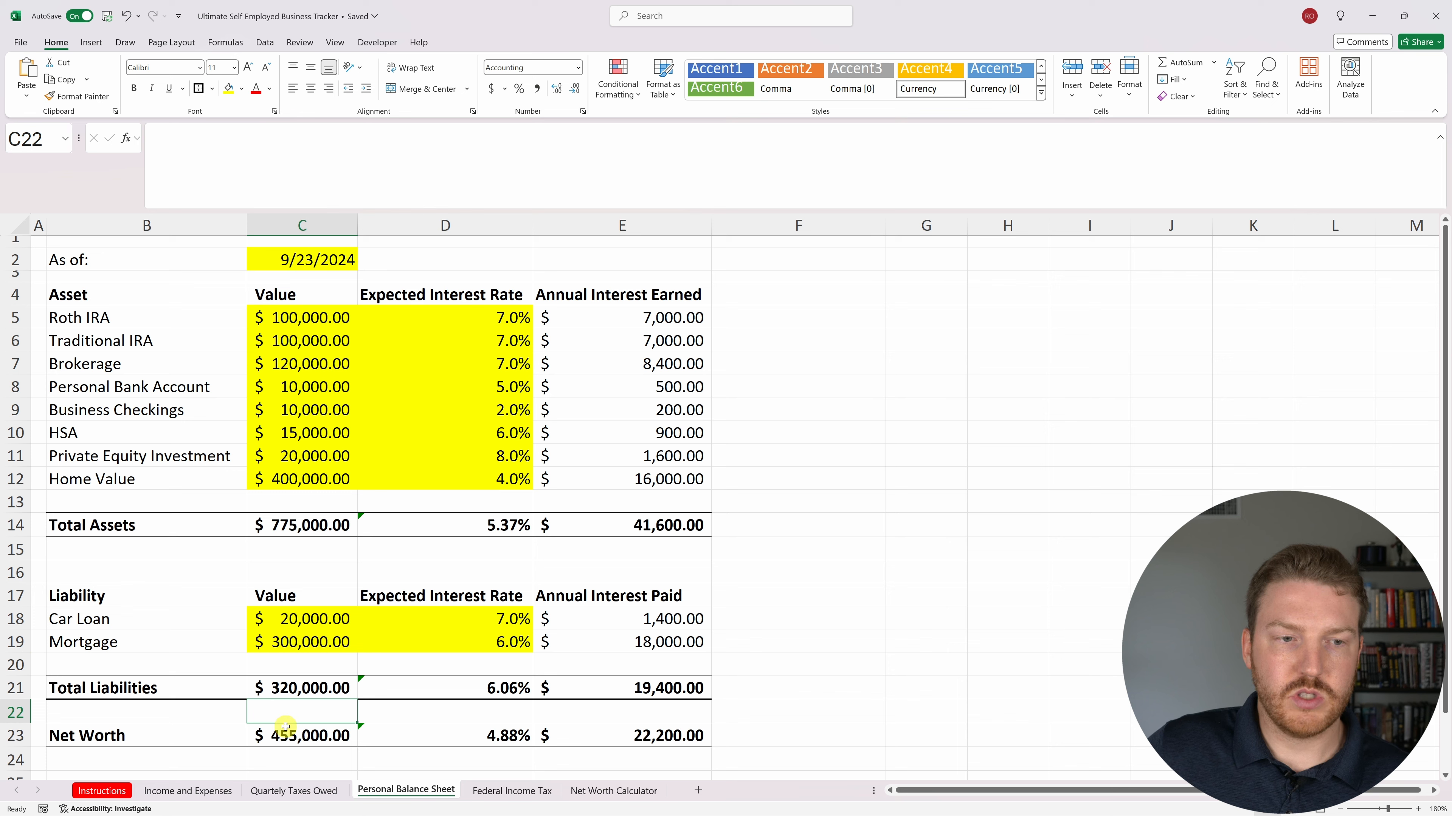
Trace the Net Worth formula in C23 to the asset and liability totals it uses.
click(102, 733)
click(291, 732)
click(268, 143)
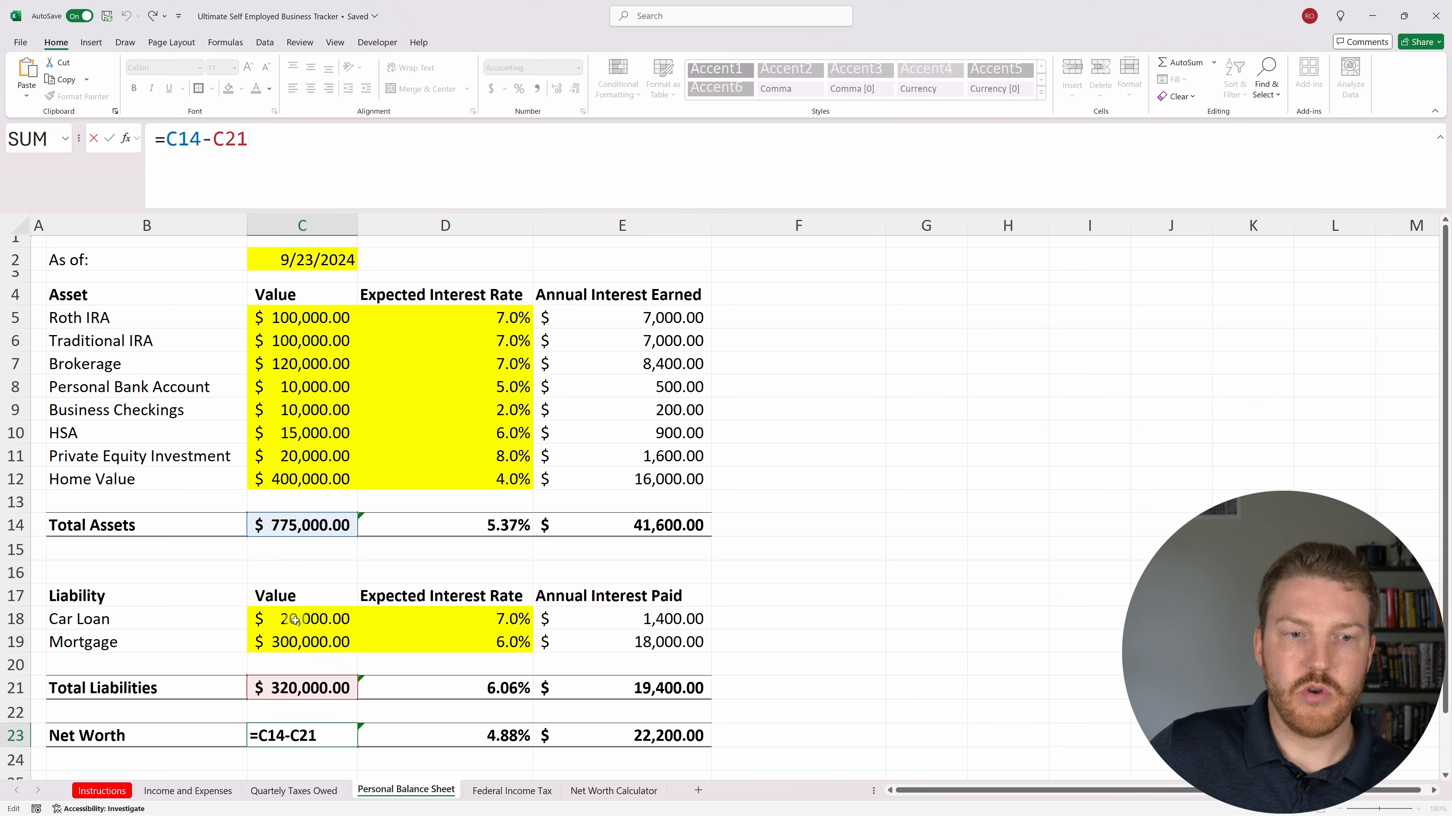
key(Return)
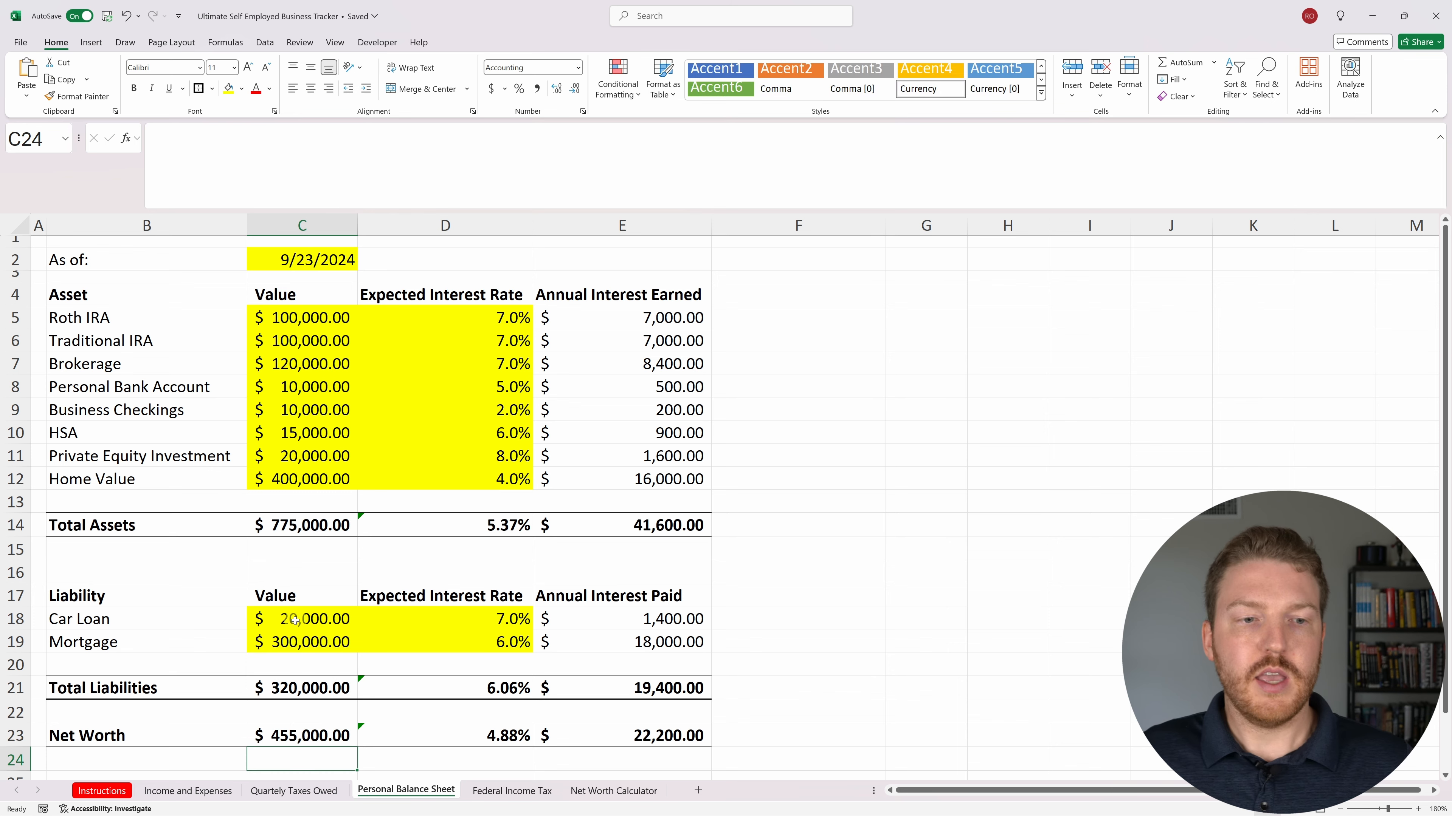
click(303, 736)
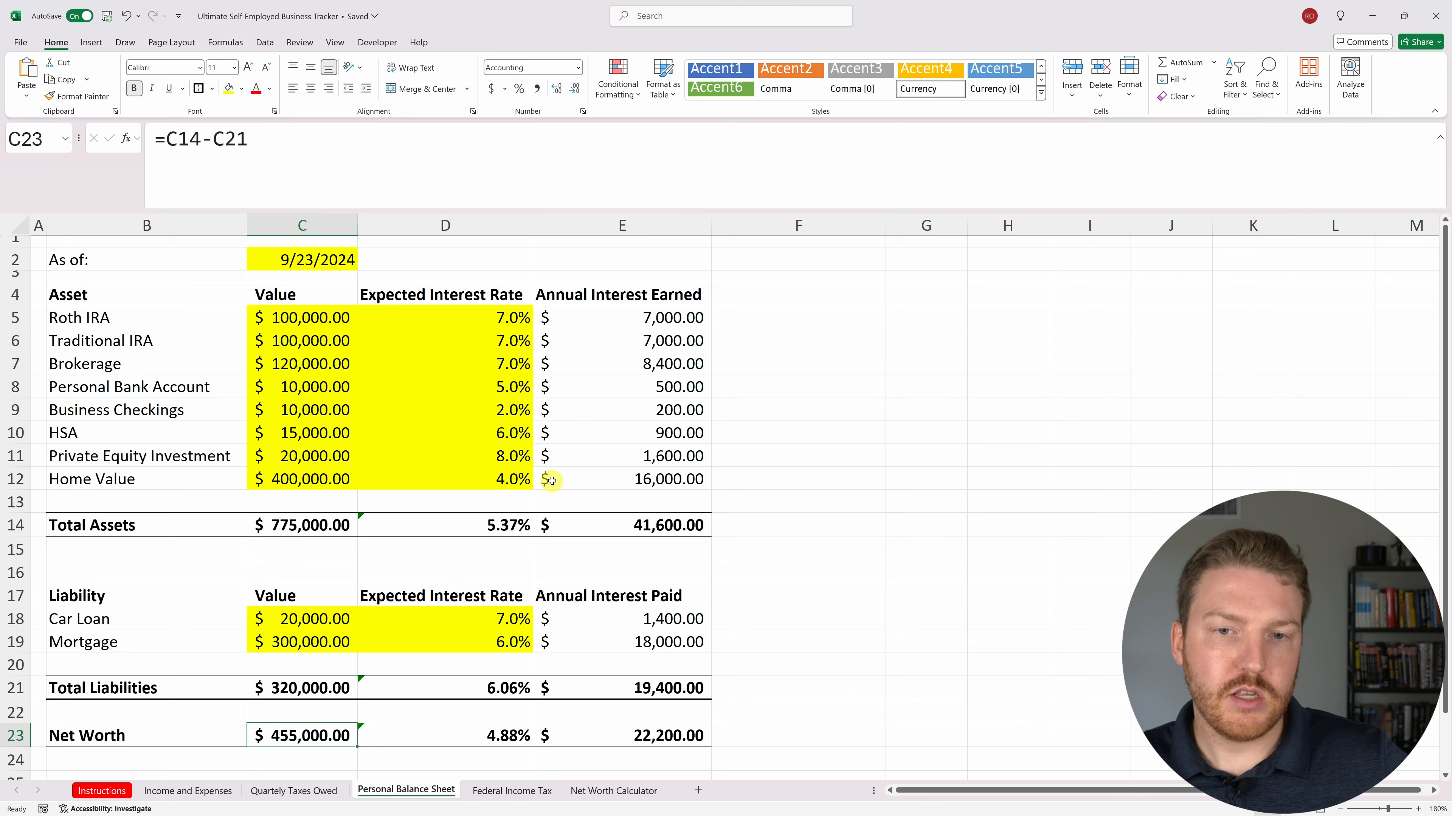
Review the Car Loan and Mortgage entries in rows 18 and 19, including their expected interest rates in D18:D19.
drag(501, 618, 501, 640)
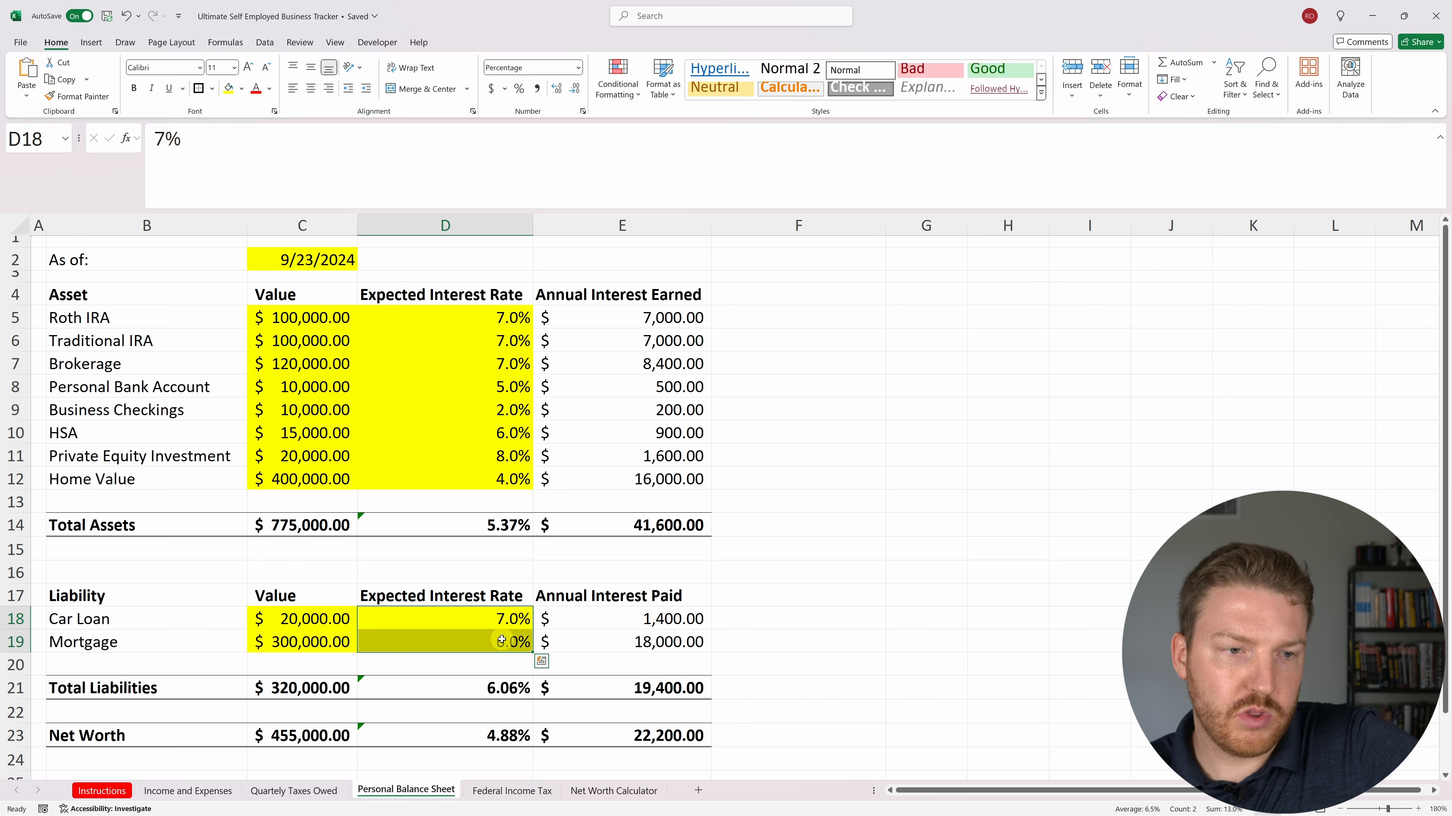
click(163, 644)
click(455, 637)
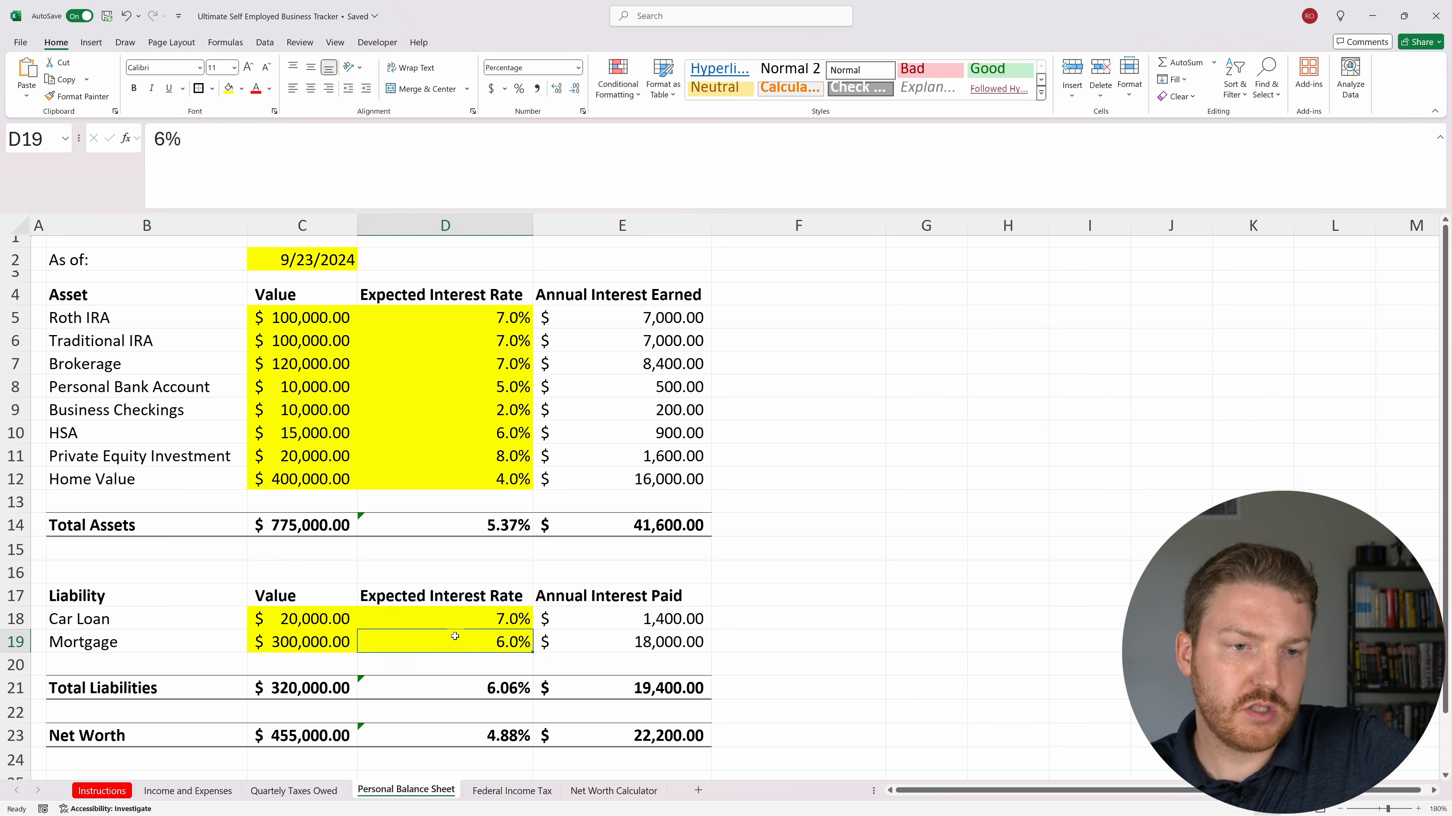
click(181, 619)
click(288, 617)
click(448, 617)
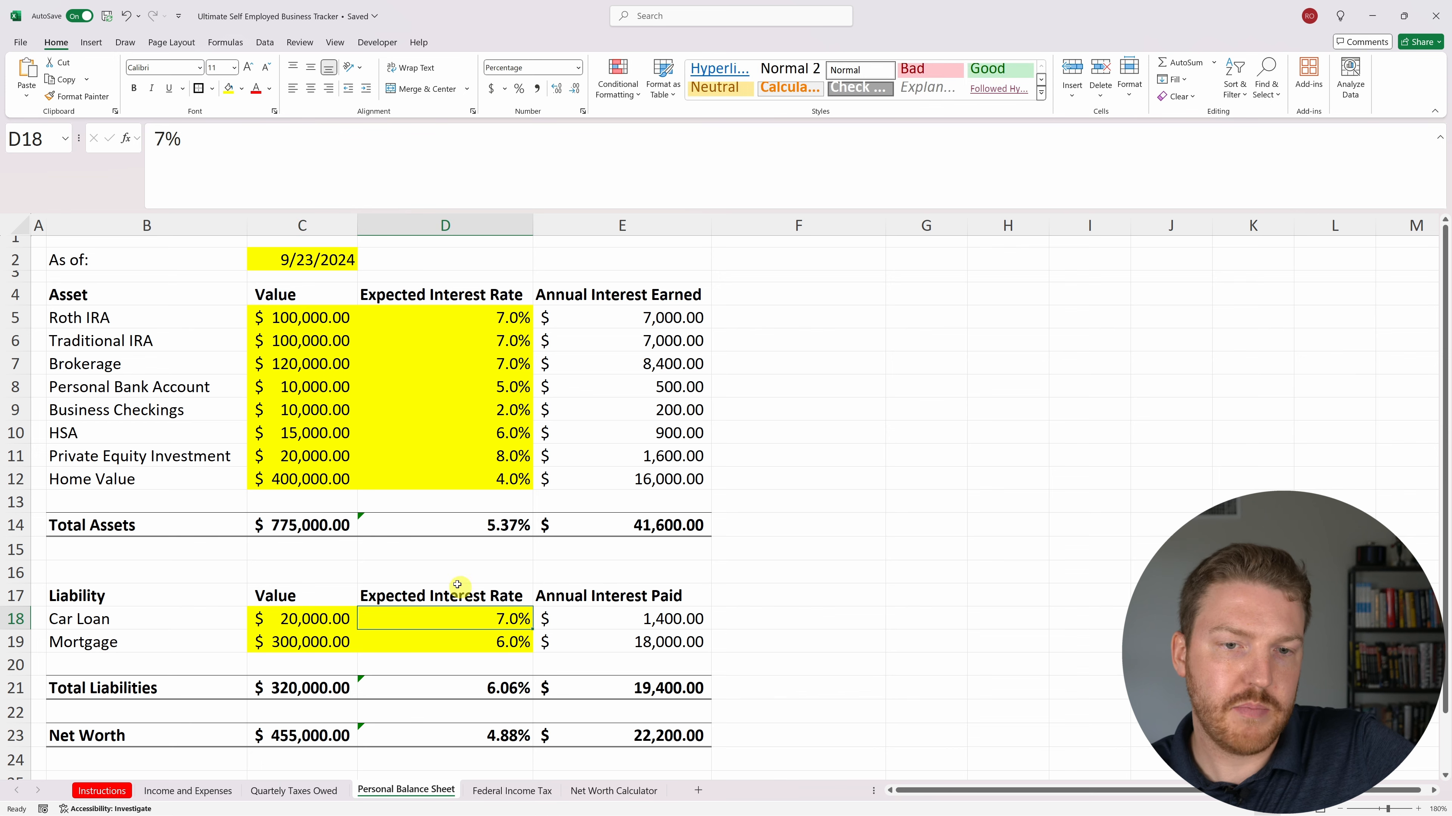
drag(125, 614, 565, 614)
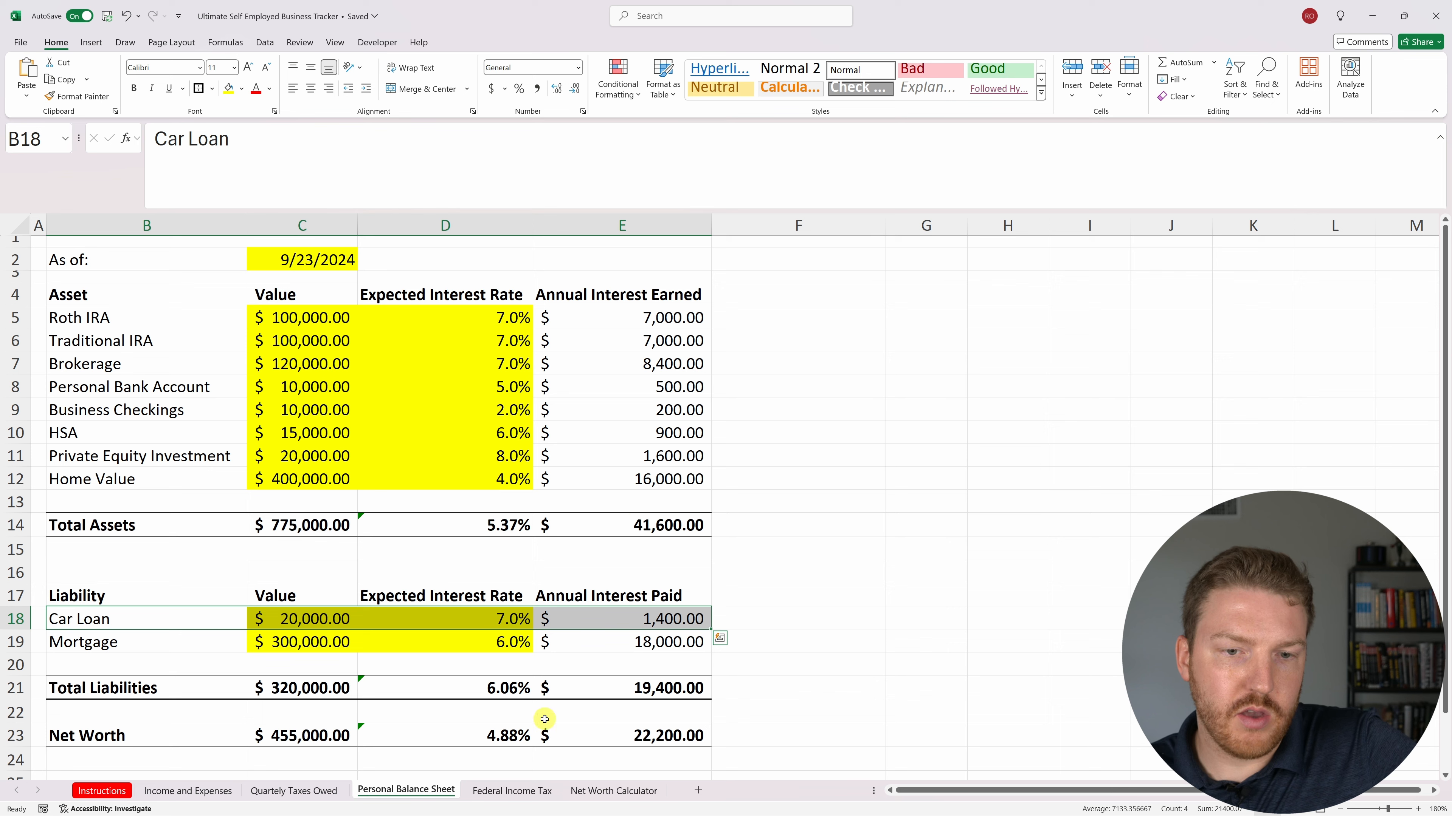
Inspect the total Annual Interest Paid formula in E21 and the liabilities' overall interest rate formula in D21.
click(654, 690)
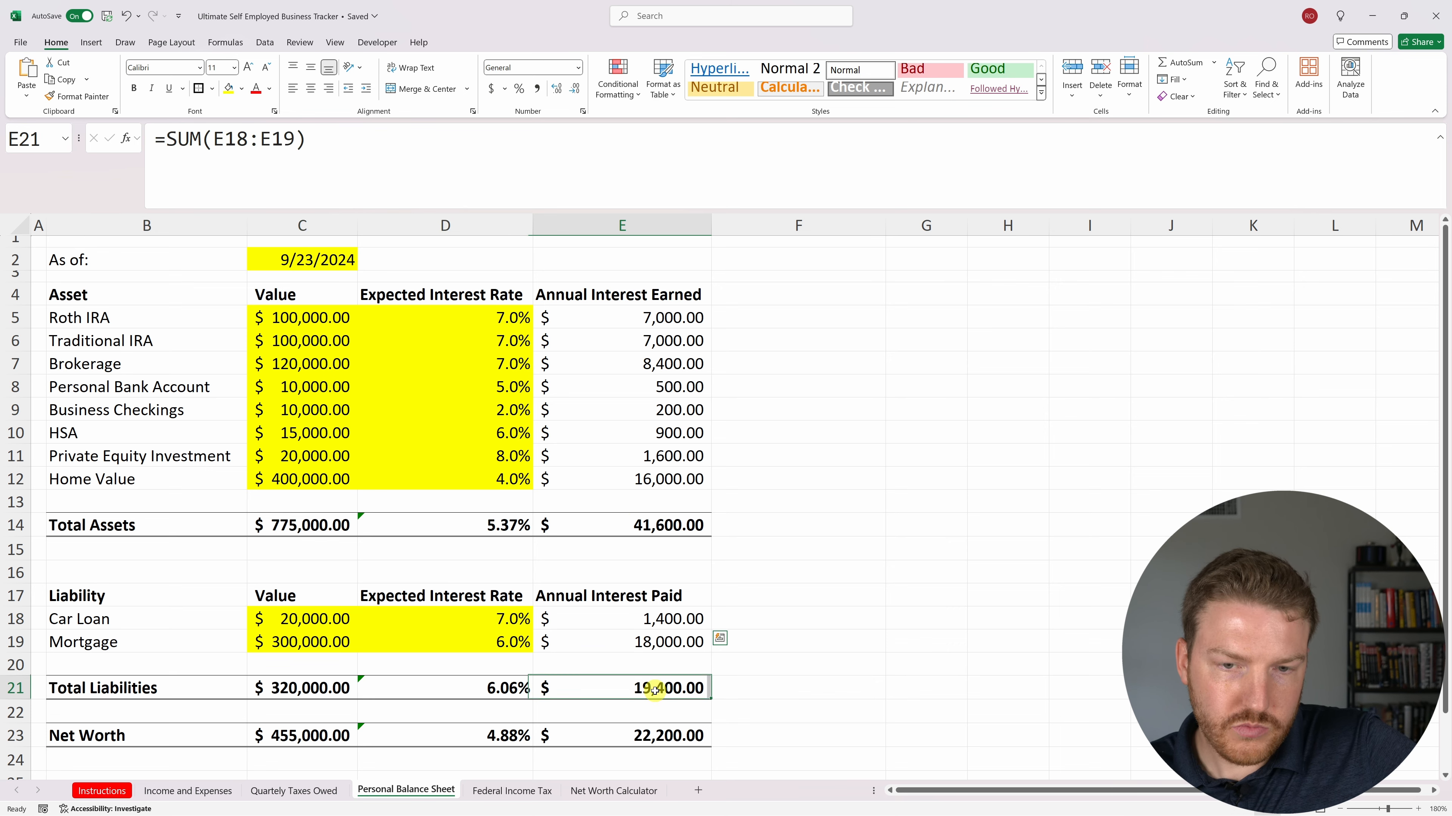
click(377, 188)
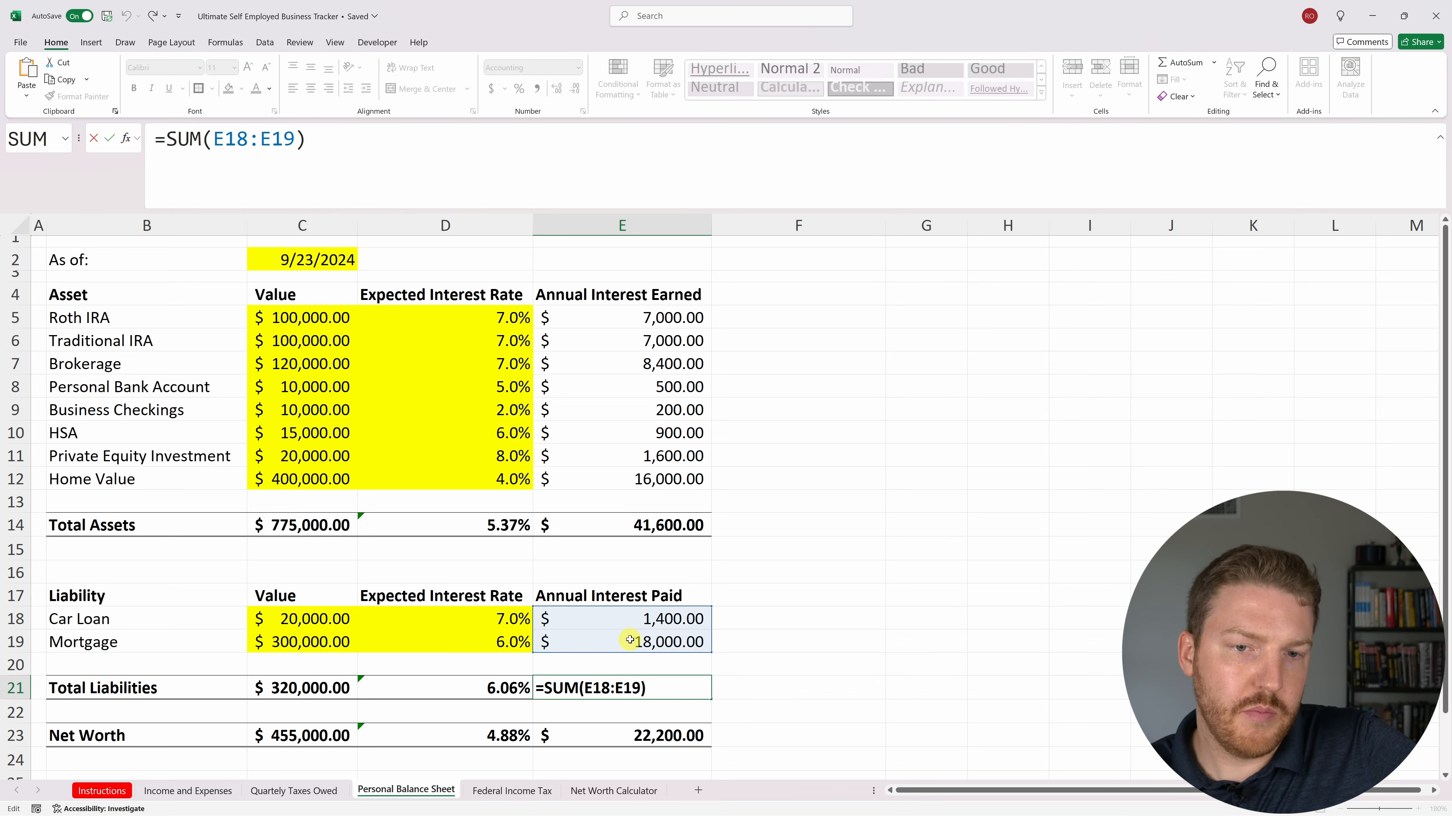
key(Return)
click(519, 688)
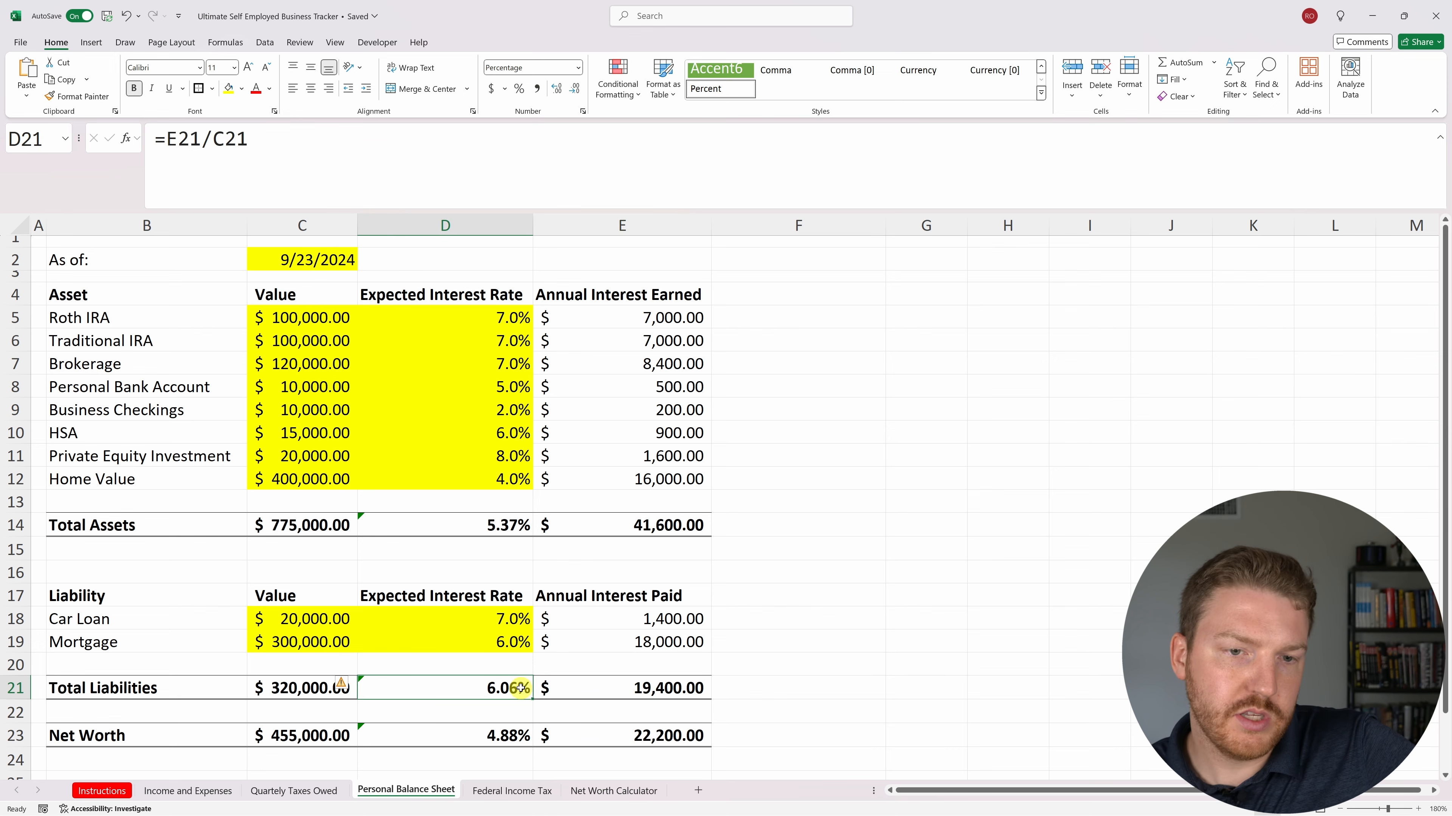
Trace the cells used by the Total Assets expected interest rate formula in D14.
click(503, 526)
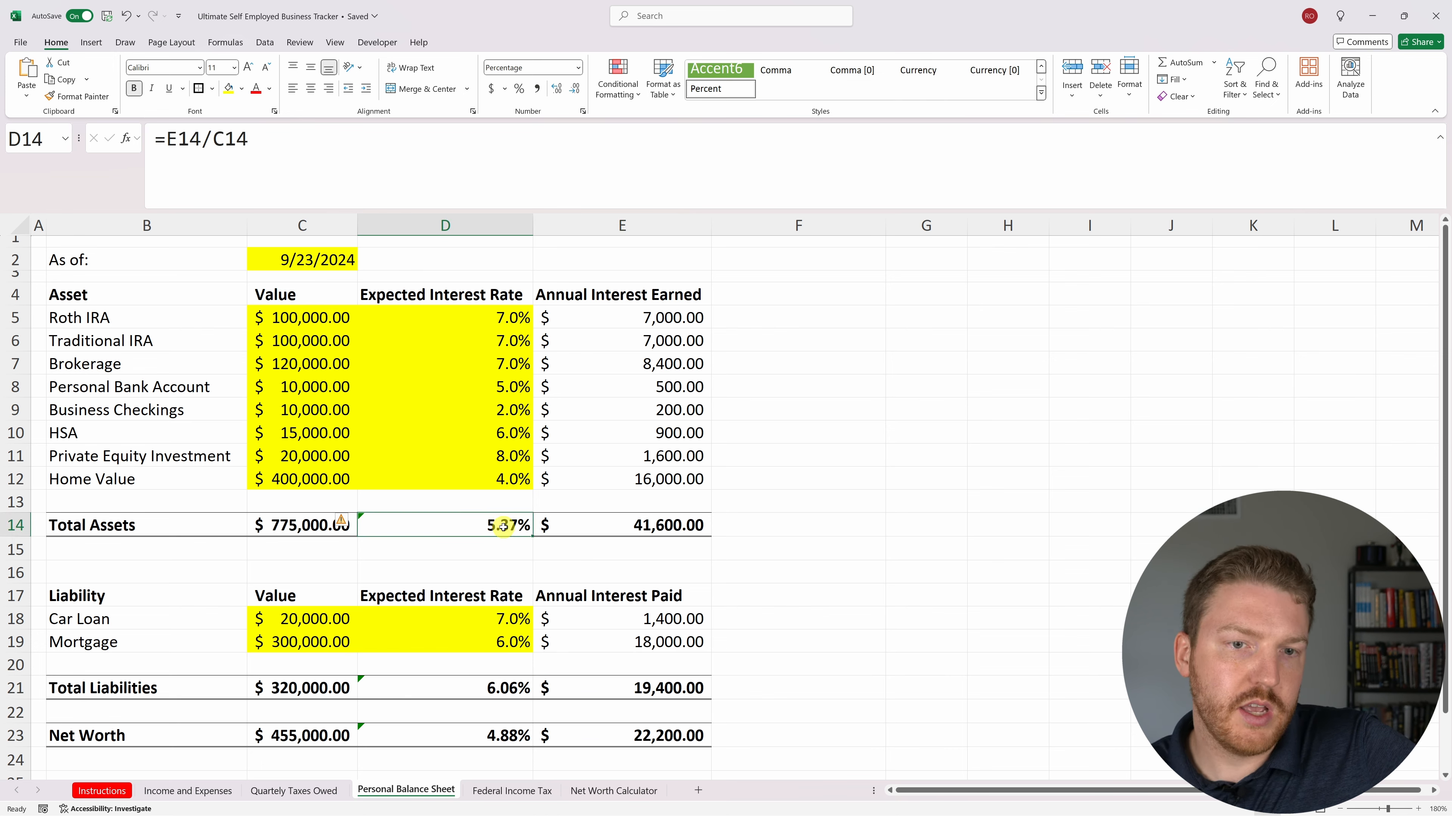
click(267, 167)
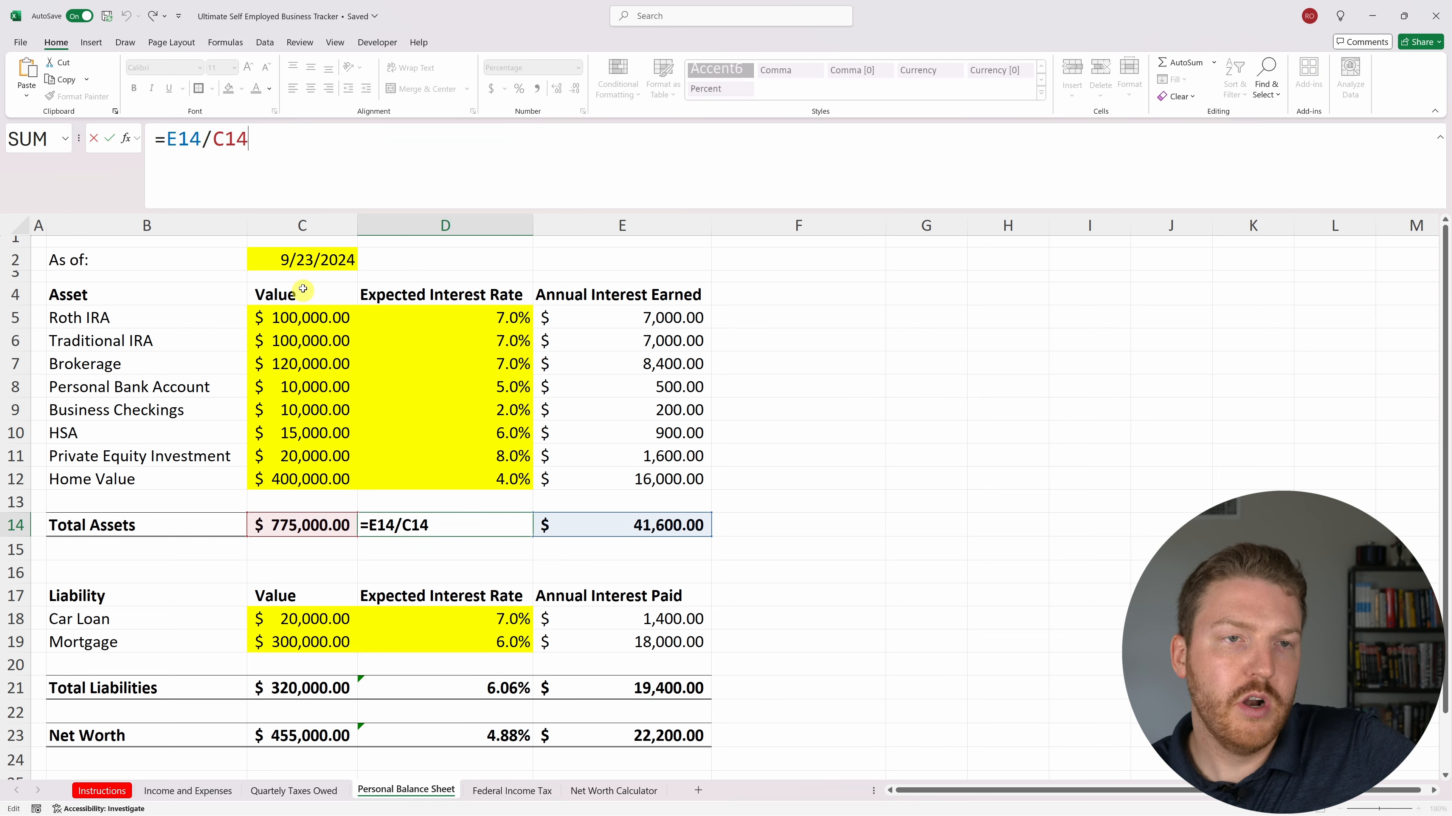
key(Return)
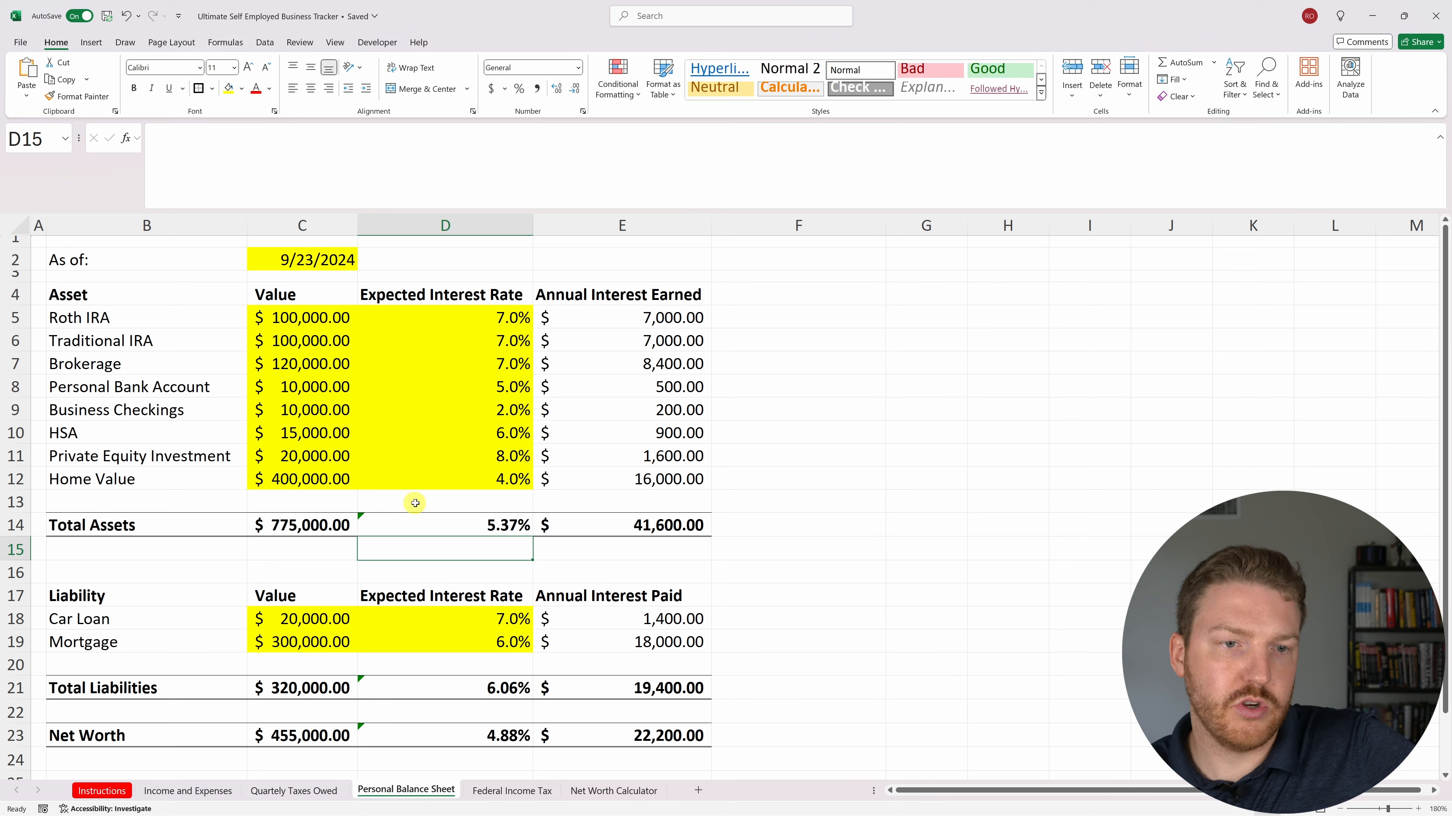
click(489, 527)
click(317, 137)
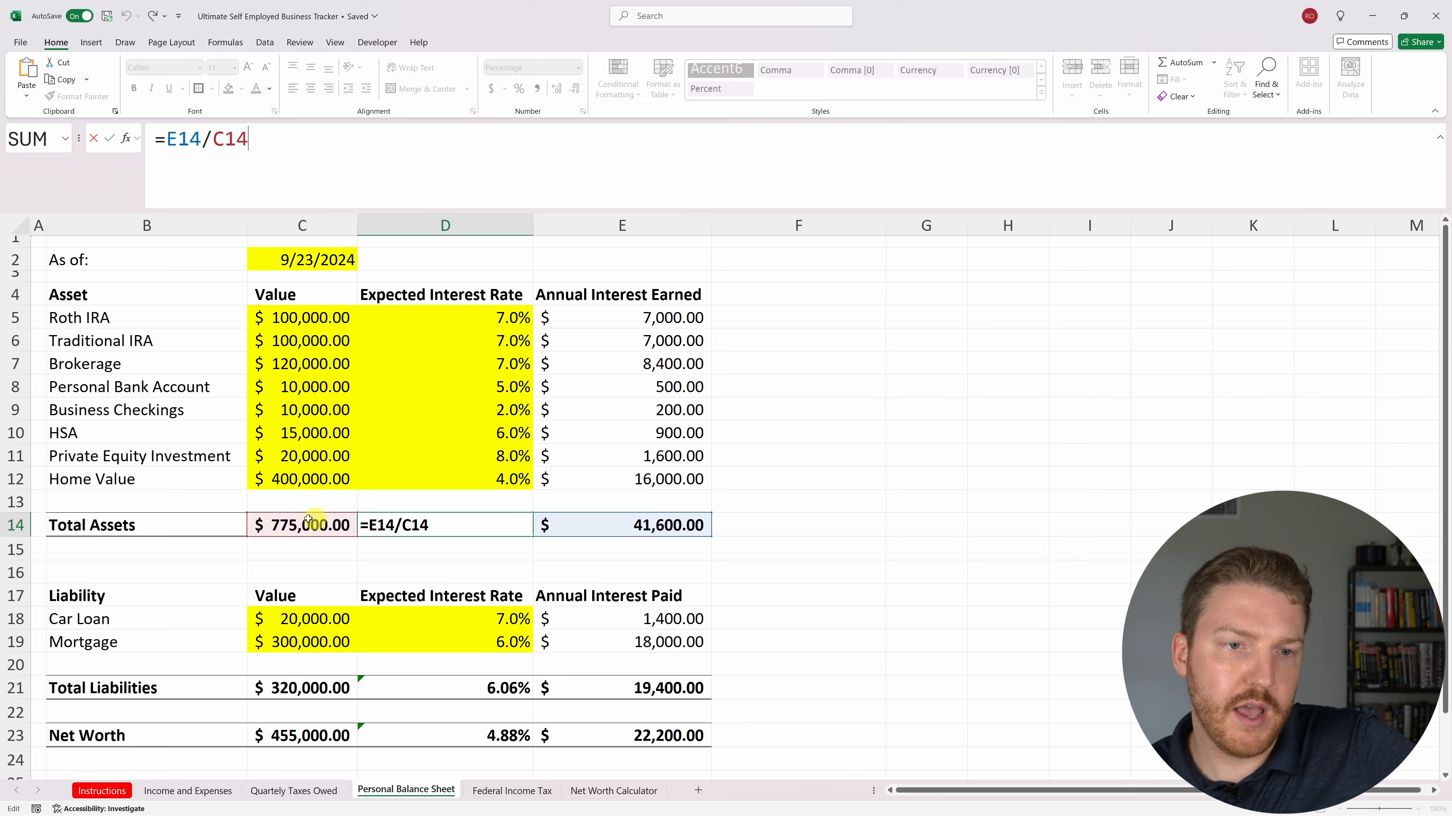
key(Return)
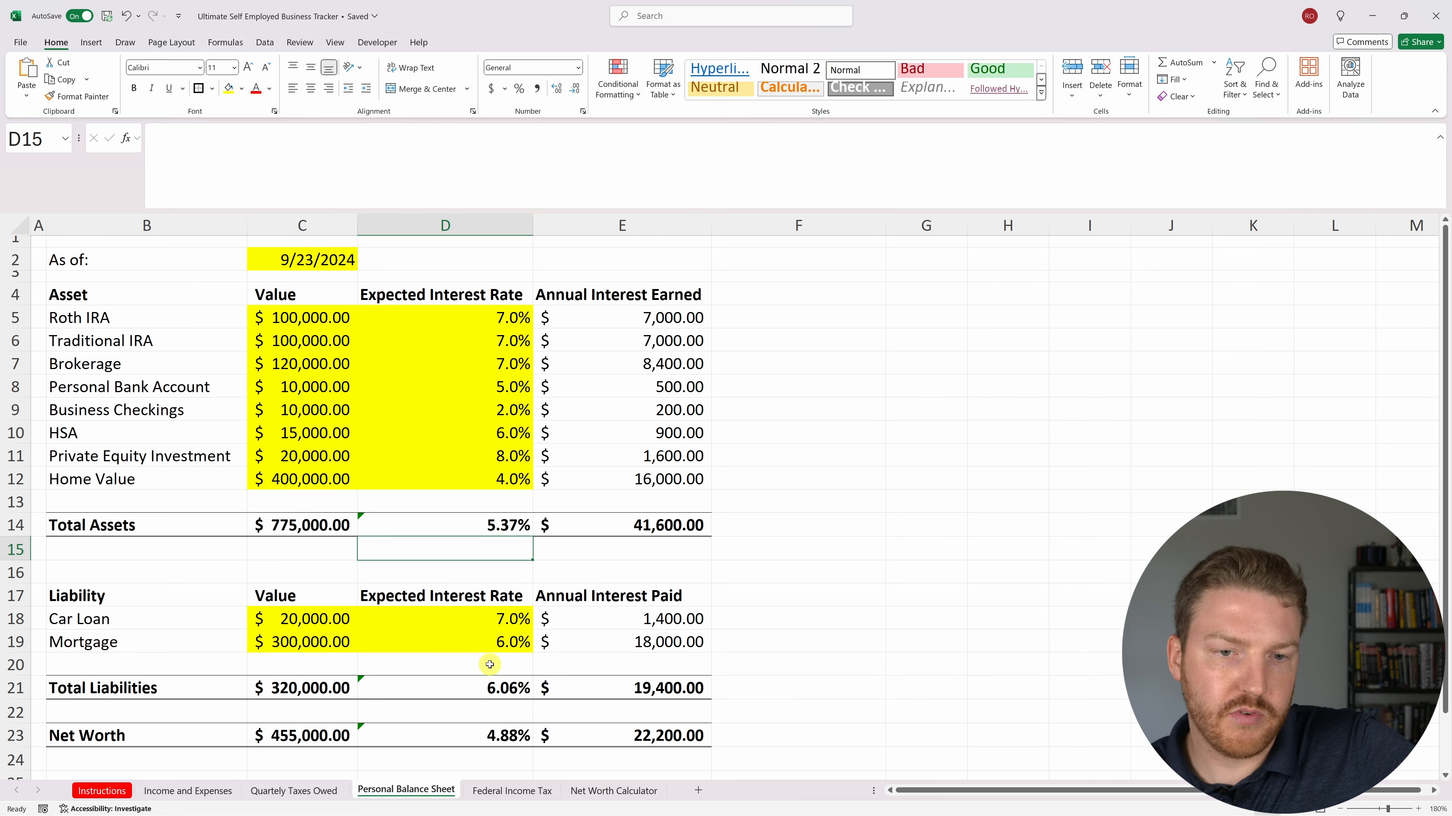
Trace the cells used by the Total Liabilities expected interest rate formula in D21.
click(491, 683)
click(309, 134)
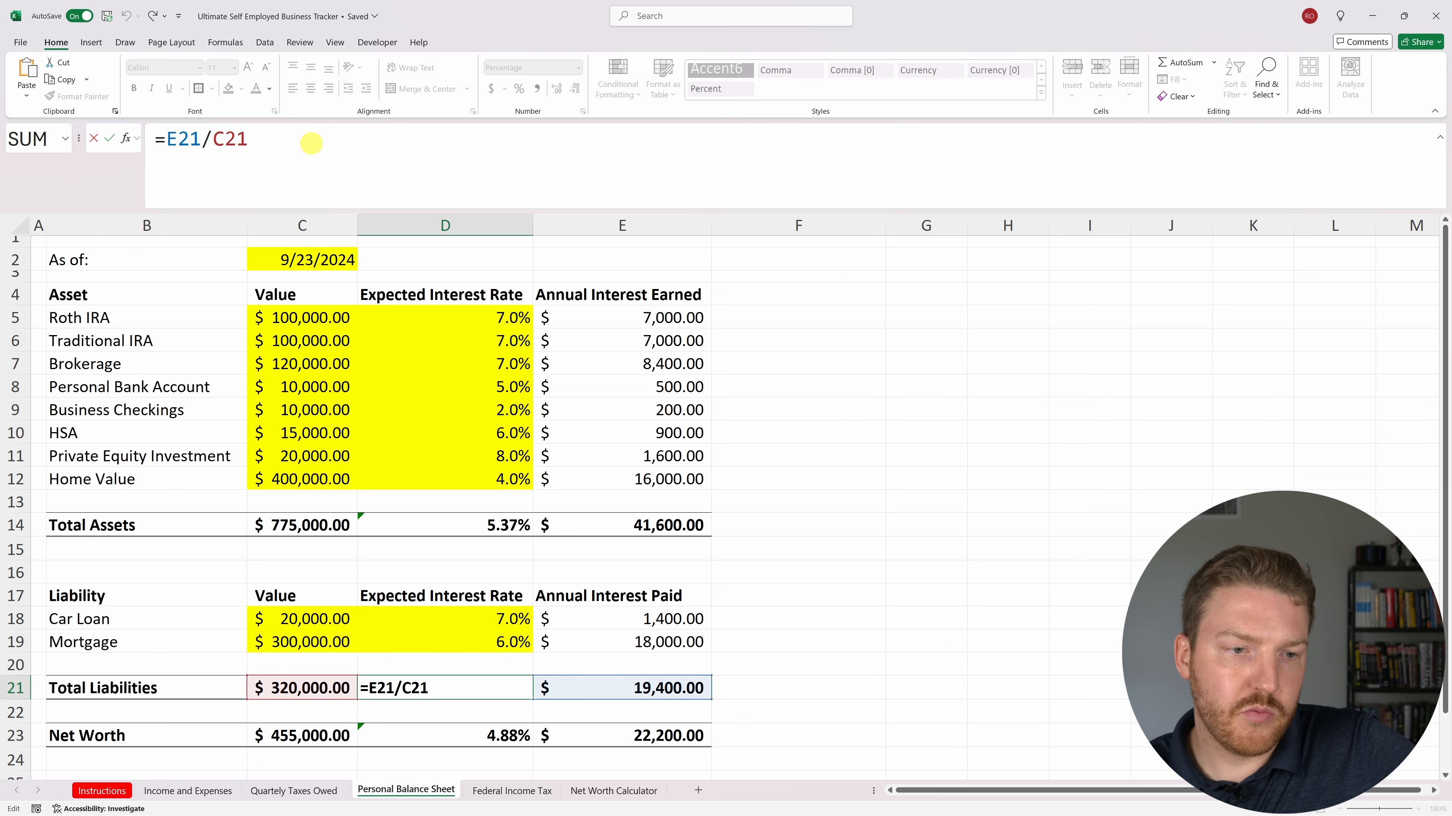
key(Return)
Inspect the Net Worth expected interest rate formula in D23 and return to the Net Worth value in C23.
click(492, 732)
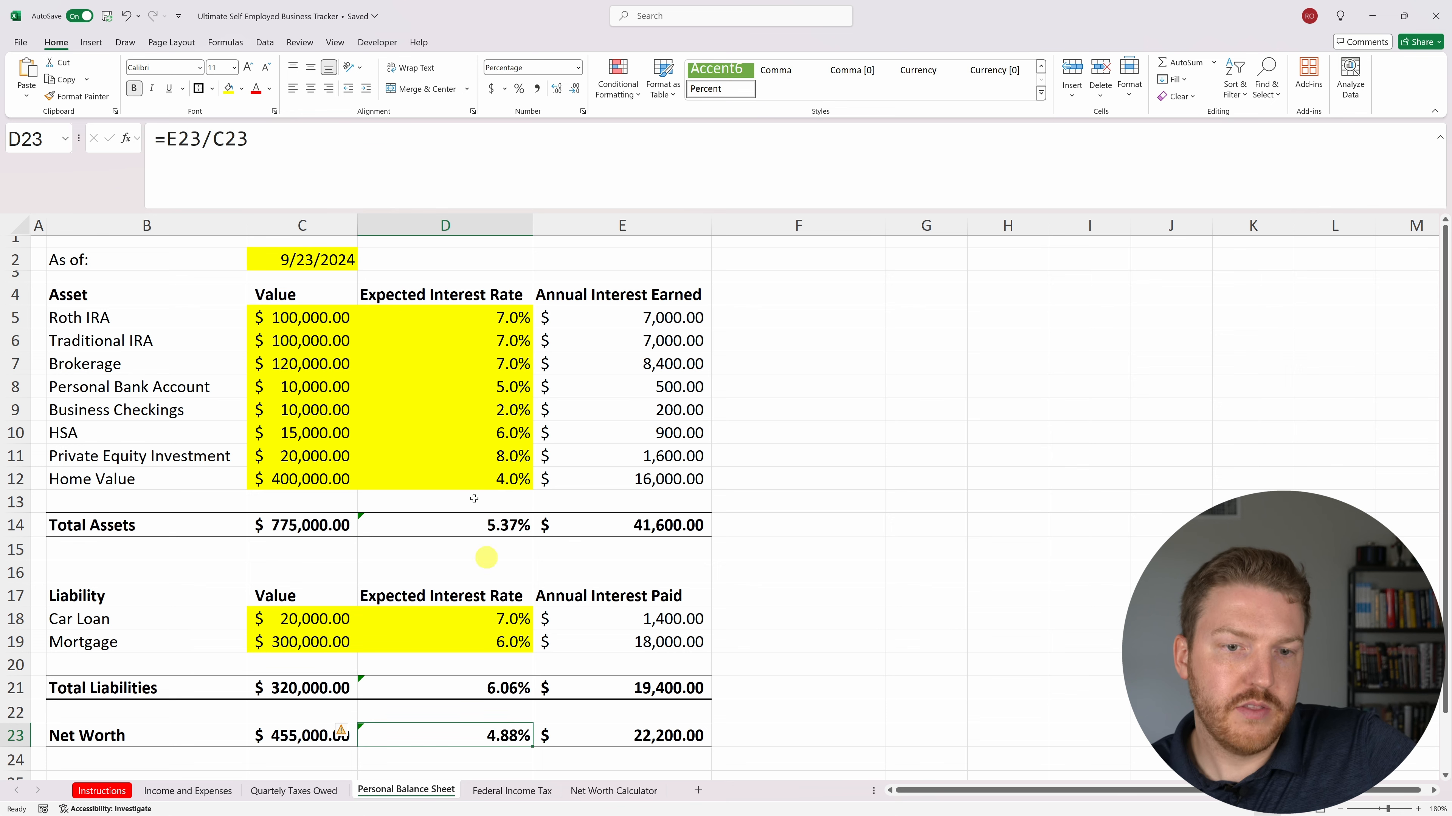
click(371, 178)
key(Return)
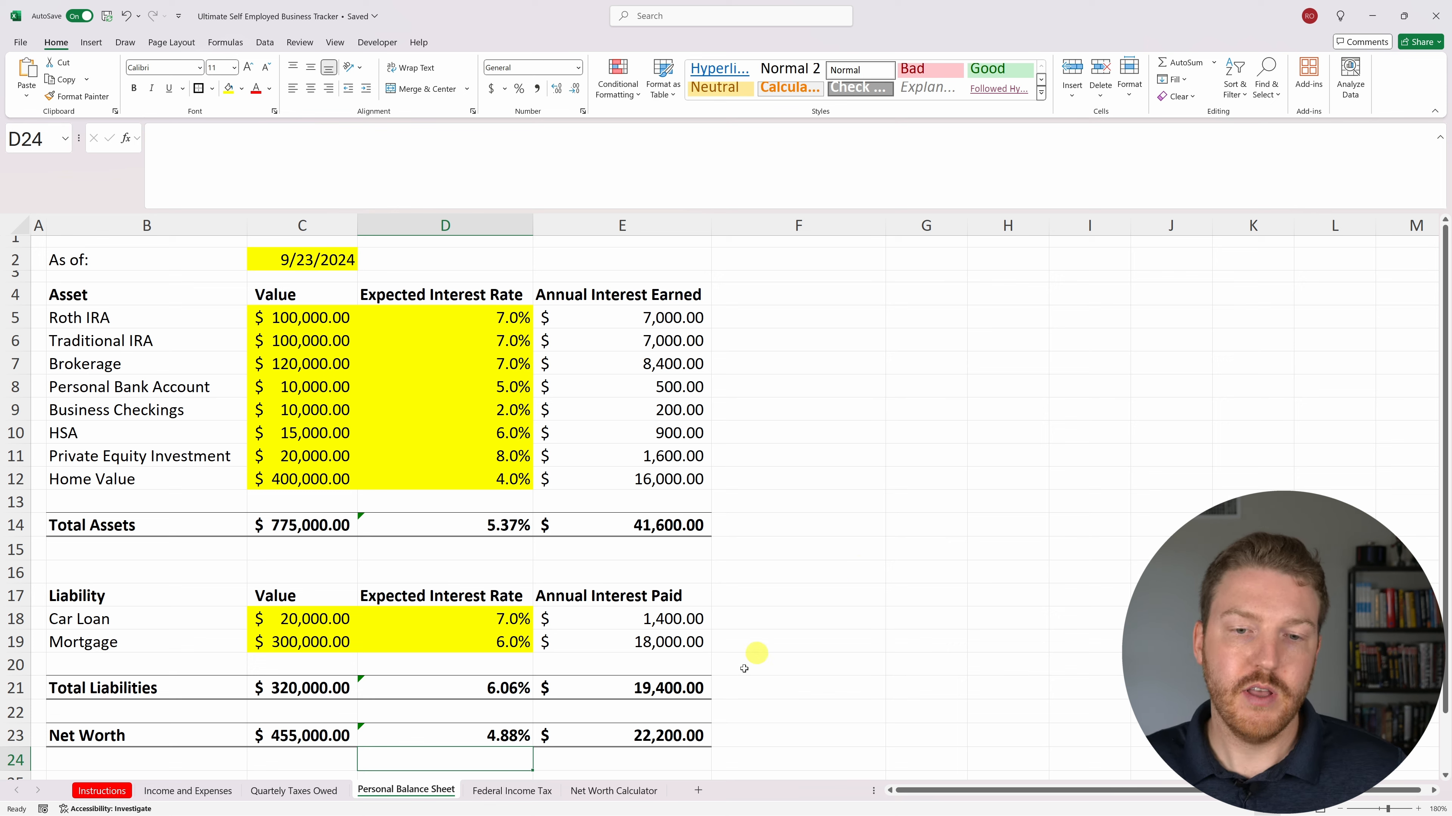
key(Up)
key(Left)
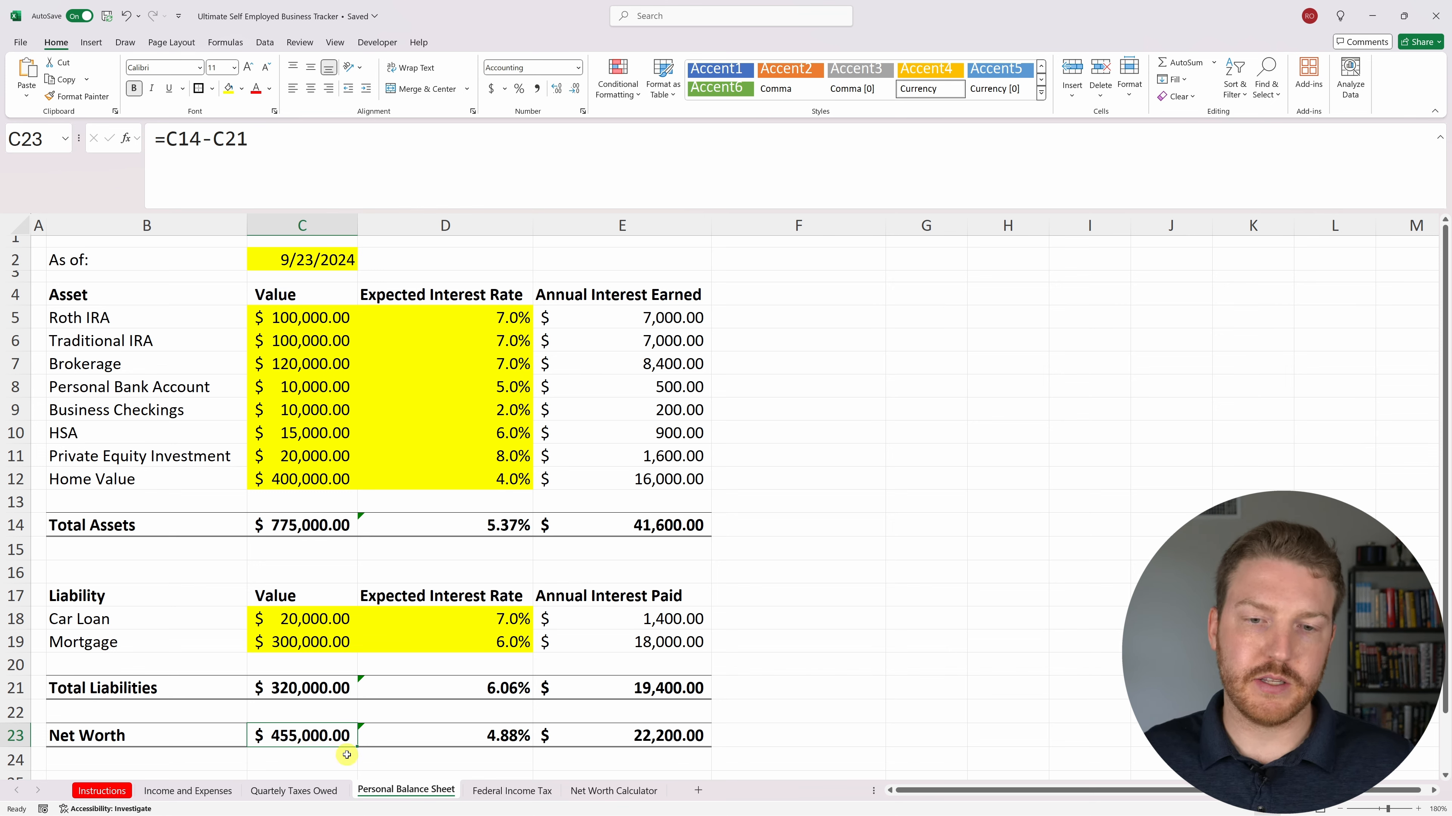
Open the Net Worth Calculator sheet and examine the starting Year formula in B3 together with its comment.
click(625, 793)
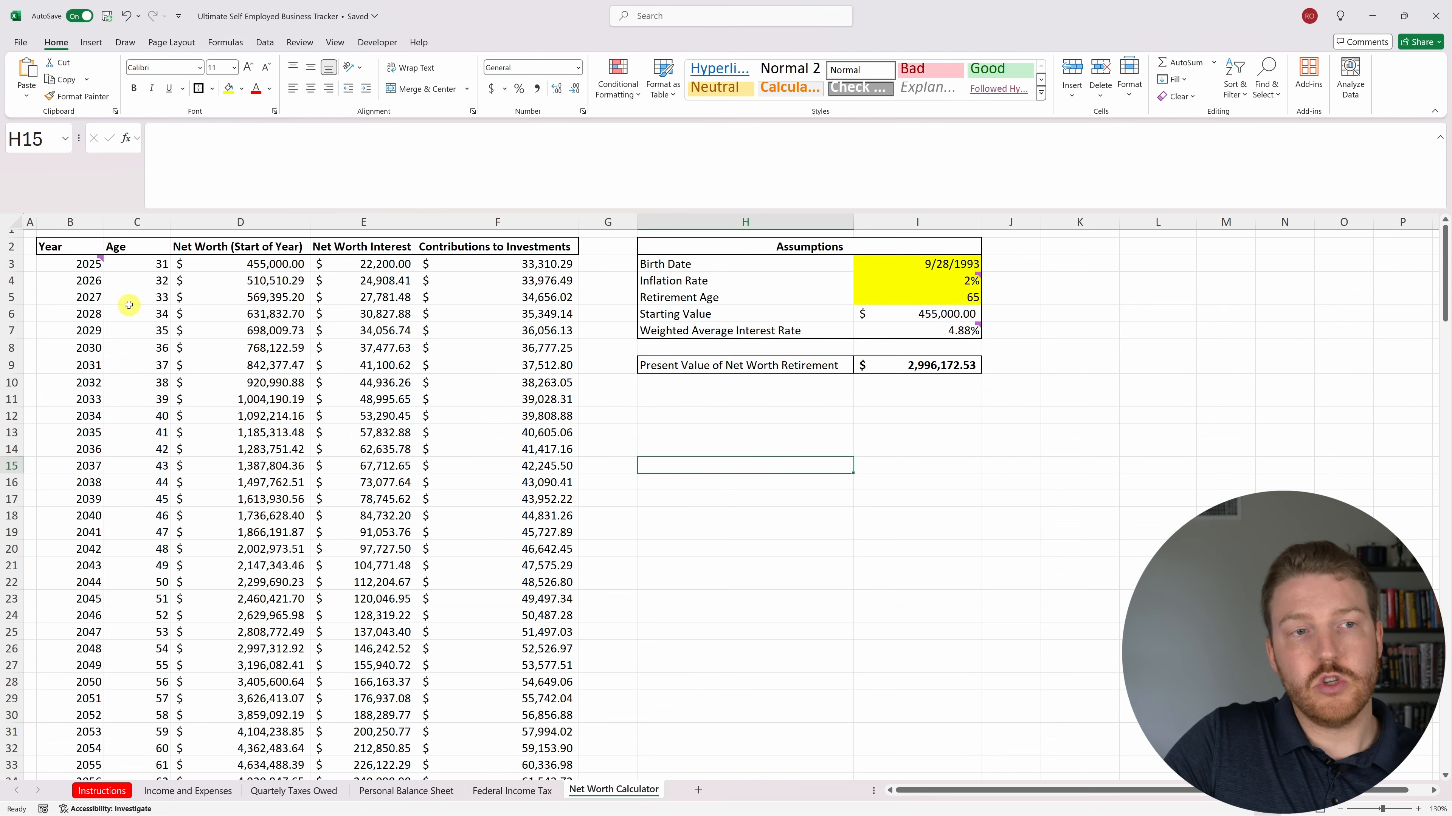
click(82, 263)
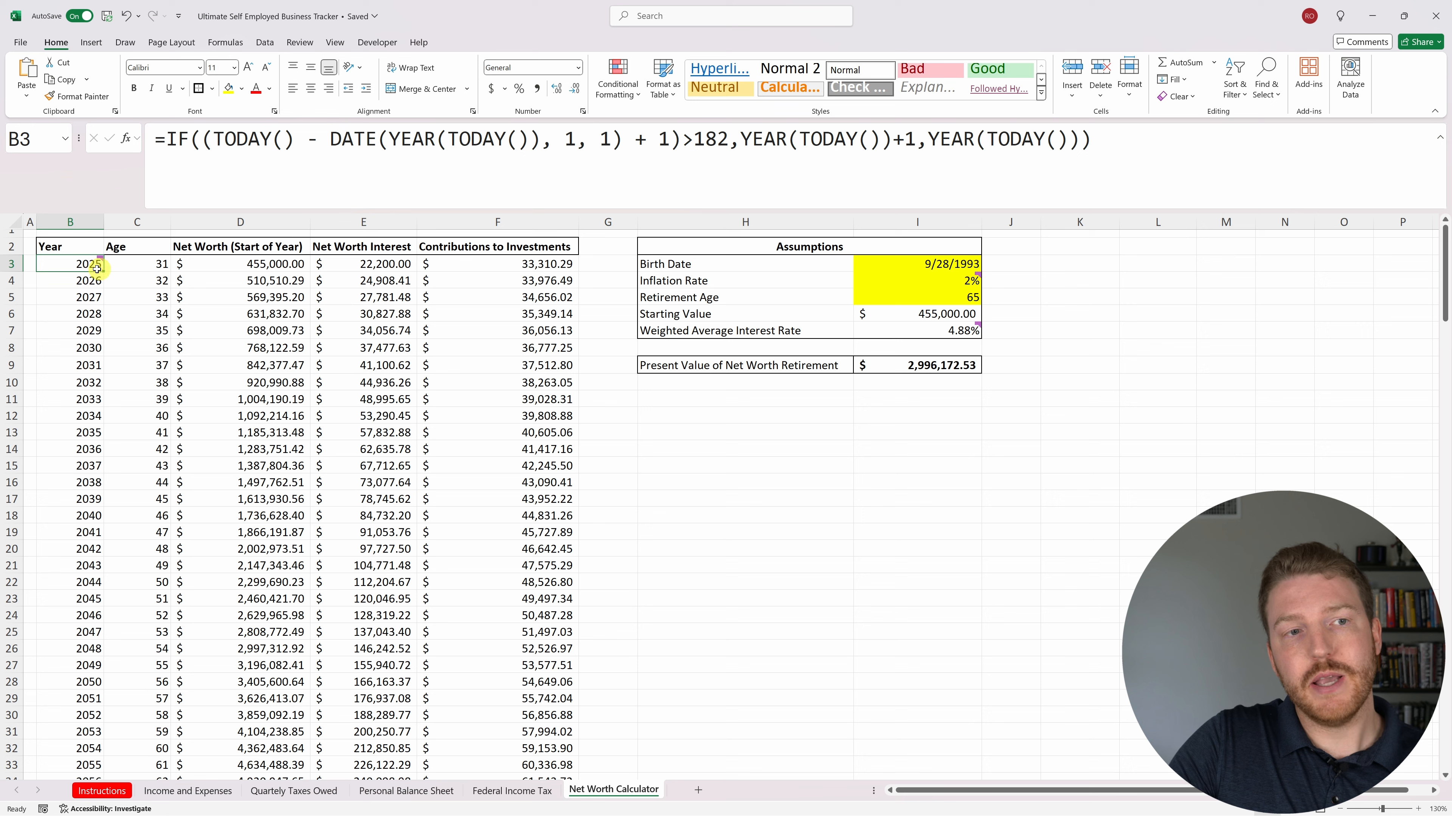
mouse_move(84, 265)
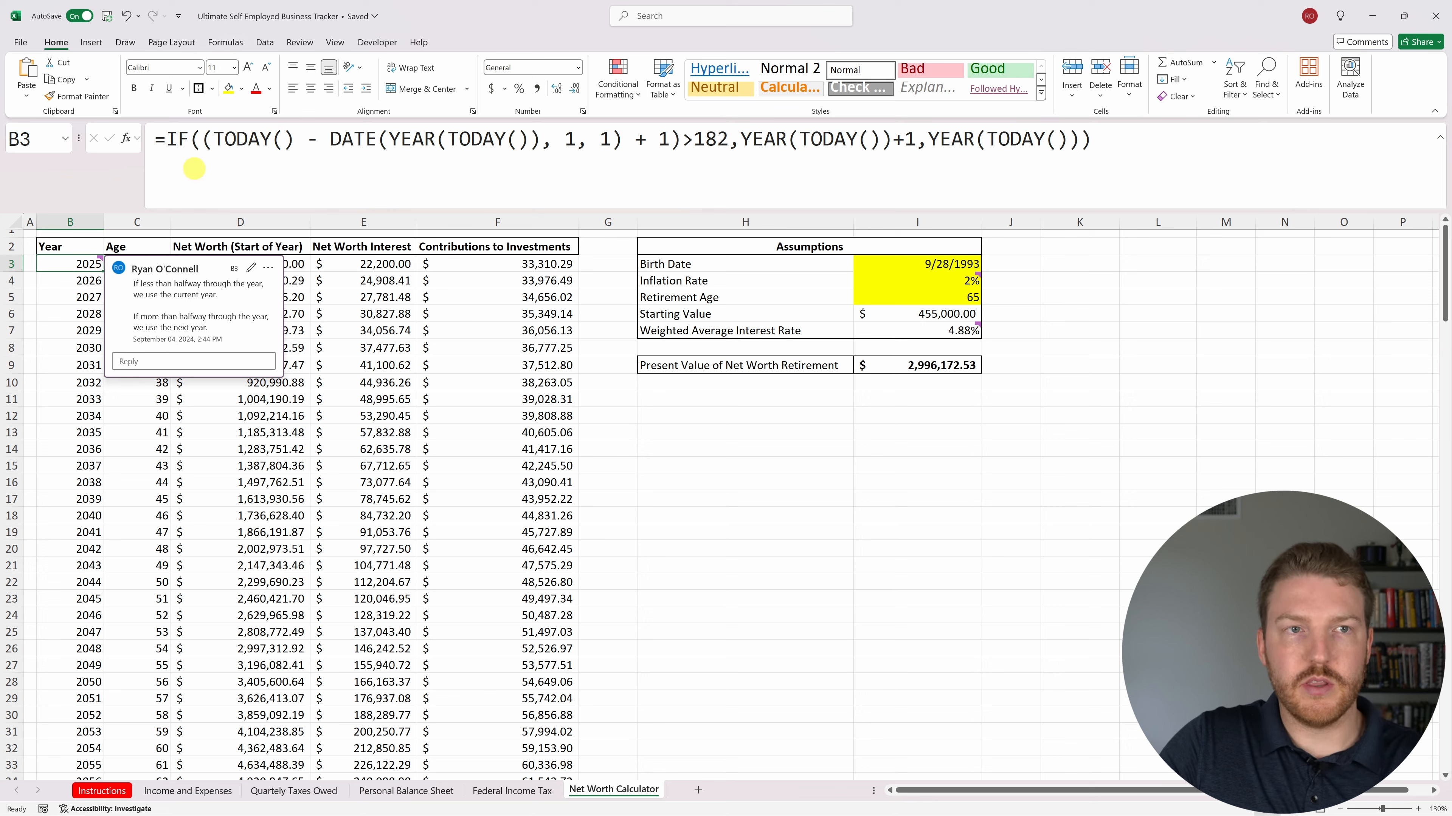
click(202, 139)
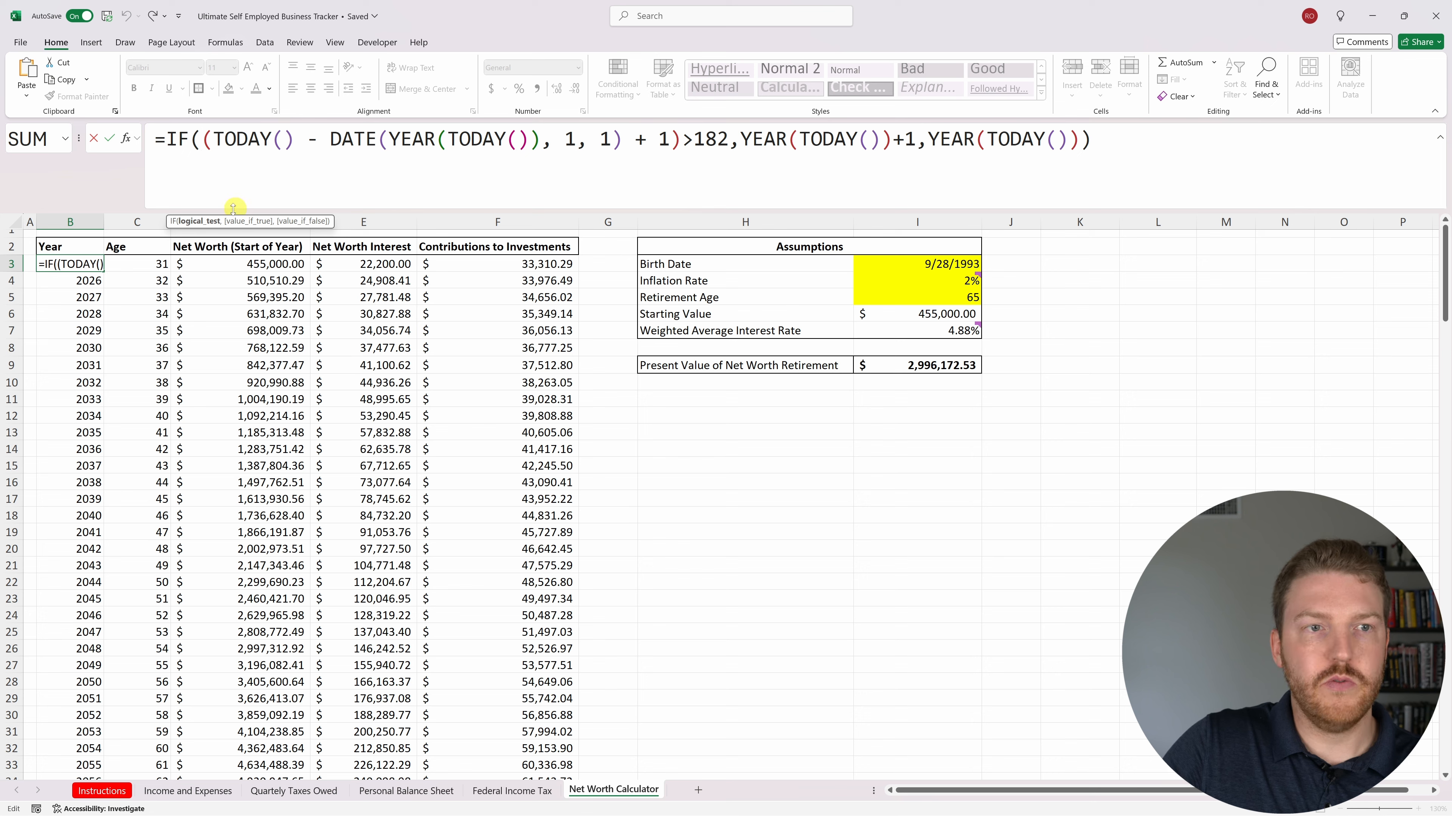
key(Escape)
Trace the first Age formula in C3 to the starting year and the Birth Date assumption in I3.
click(921, 266)
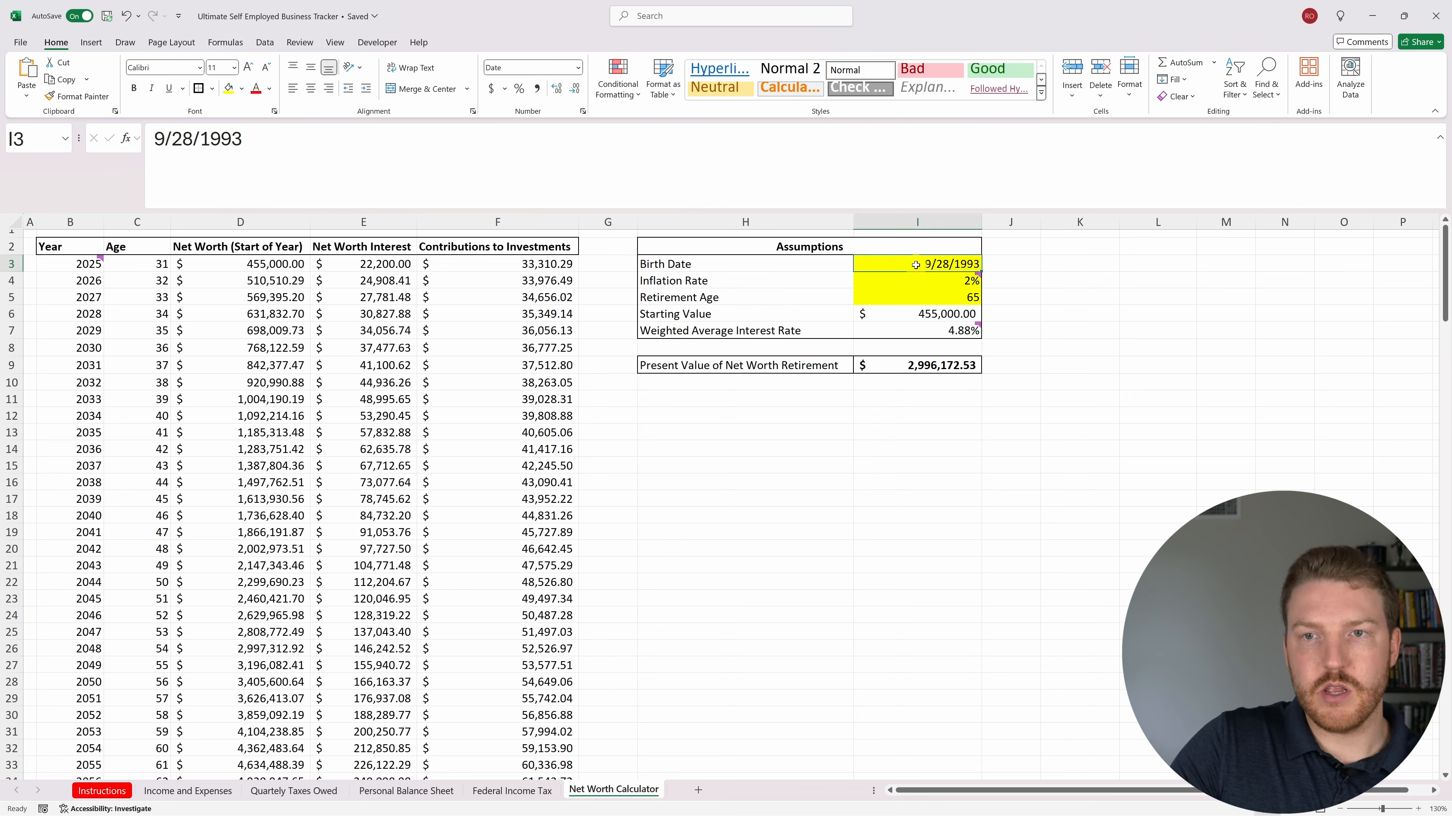
click(118, 263)
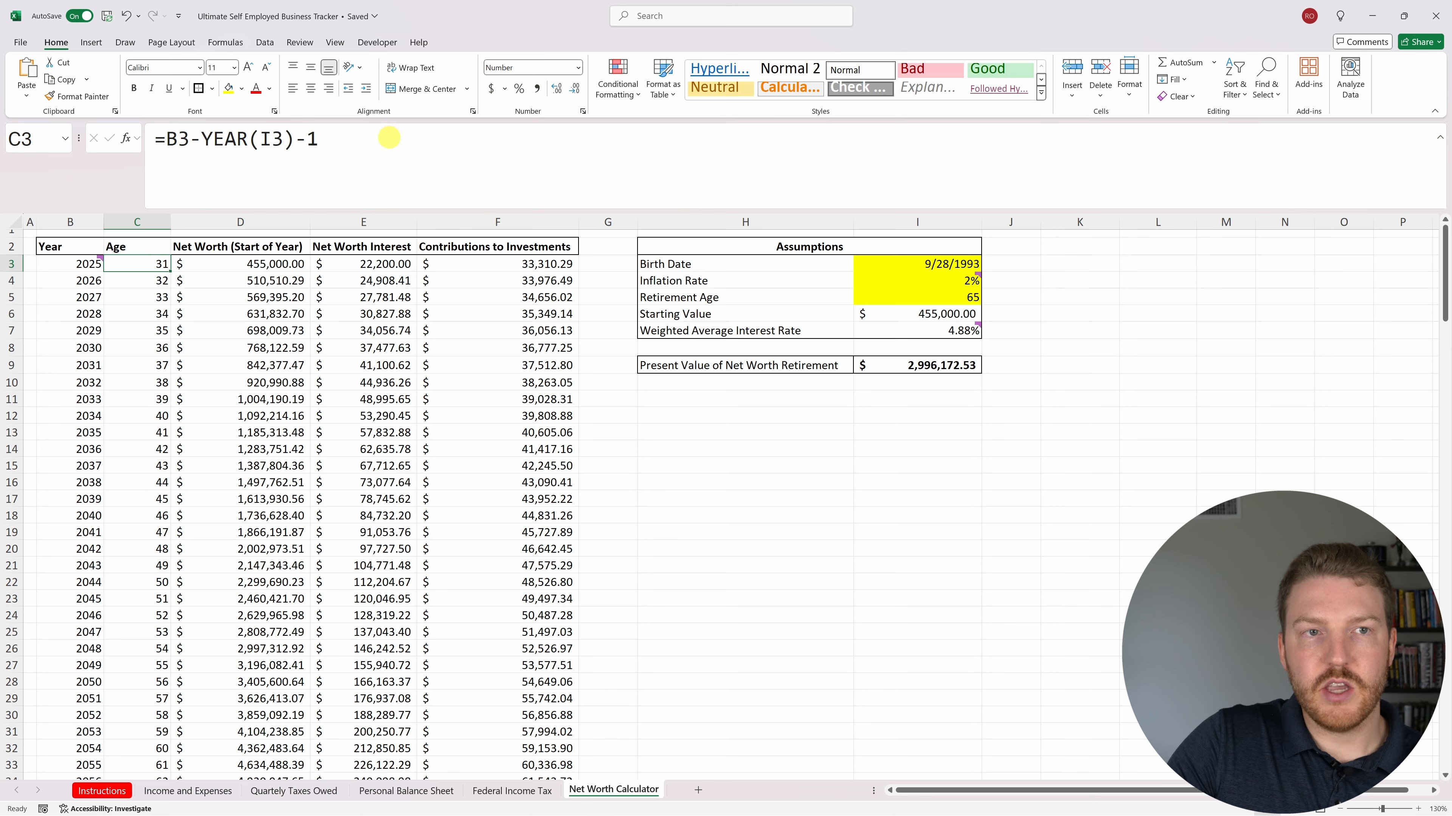
click(388, 138)
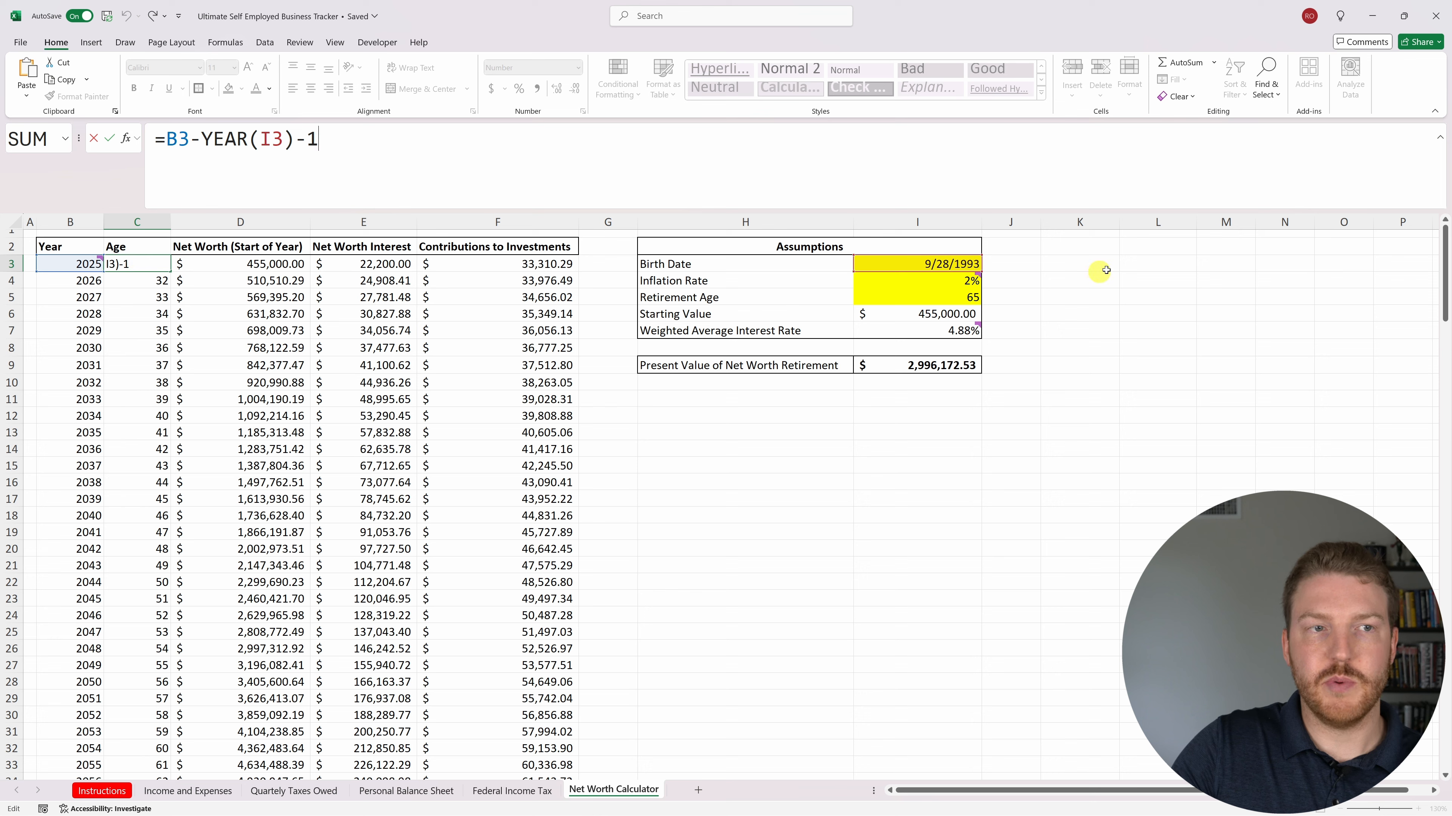
mouse_move(975, 277)
key(ctrl+Return)
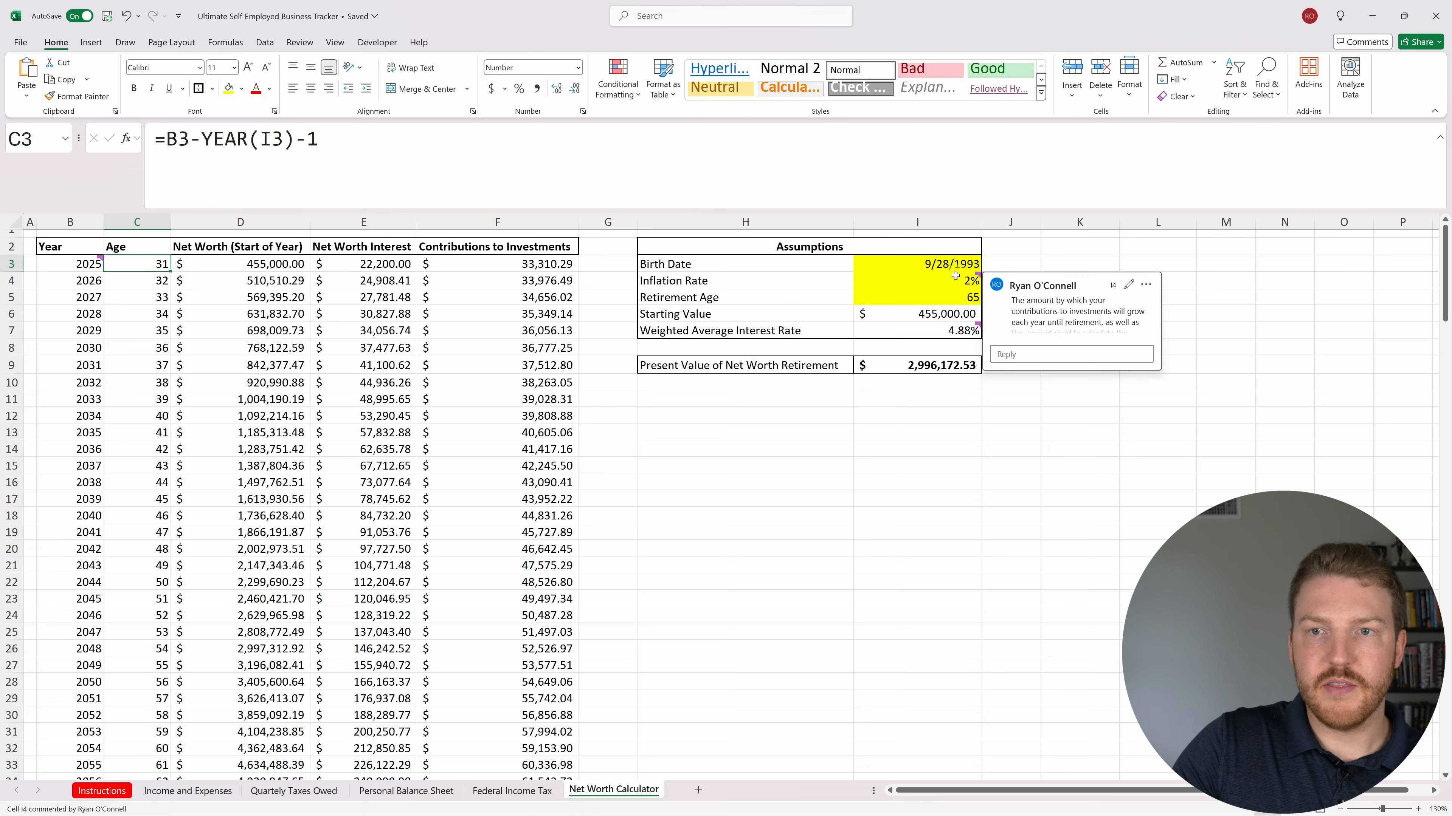
Review the Inflation Rate assumption in I4 and read the comment explaining how it is used.
click(768, 277)
click(934, 276)
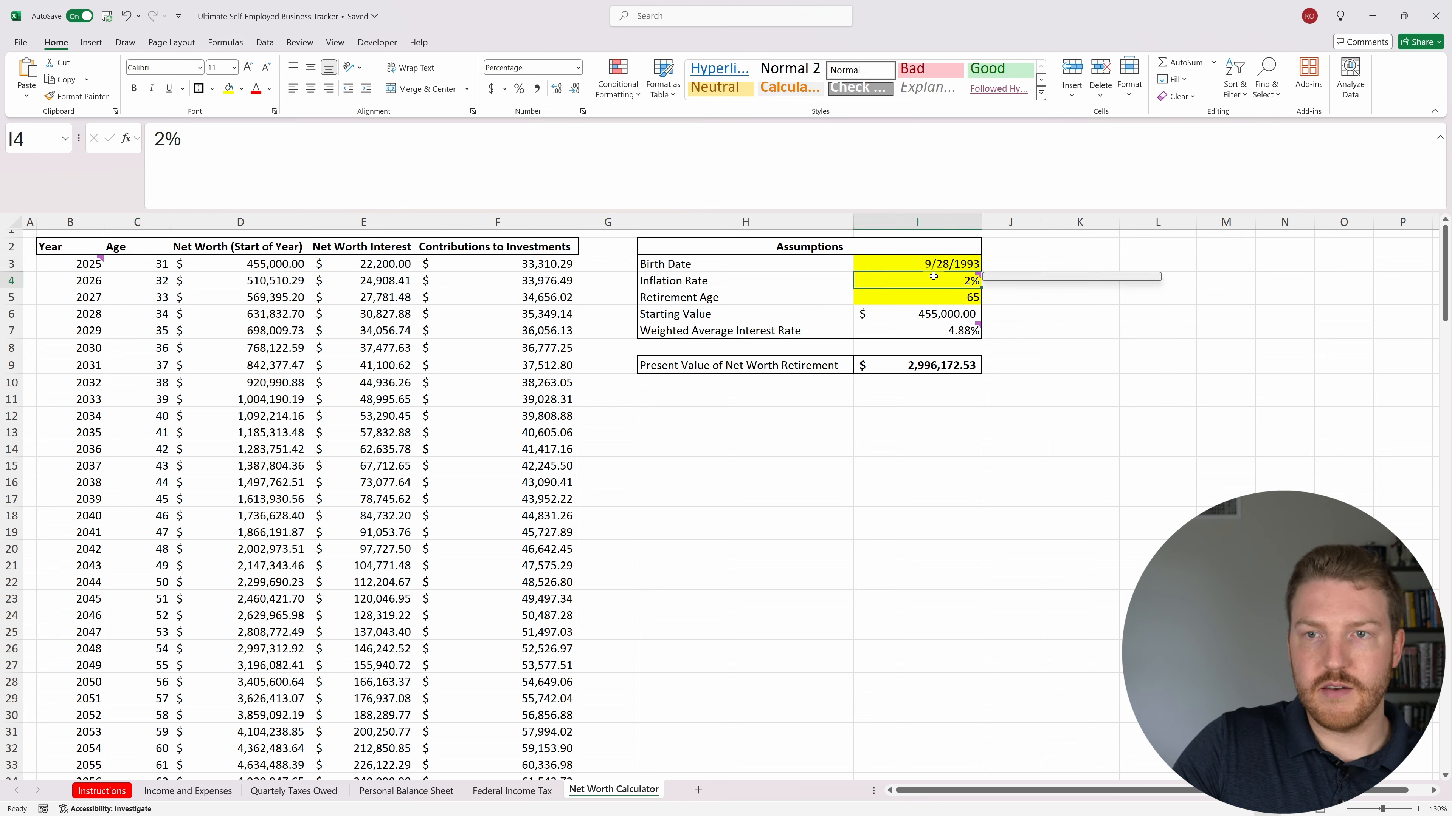
mouse_move(936, 284)
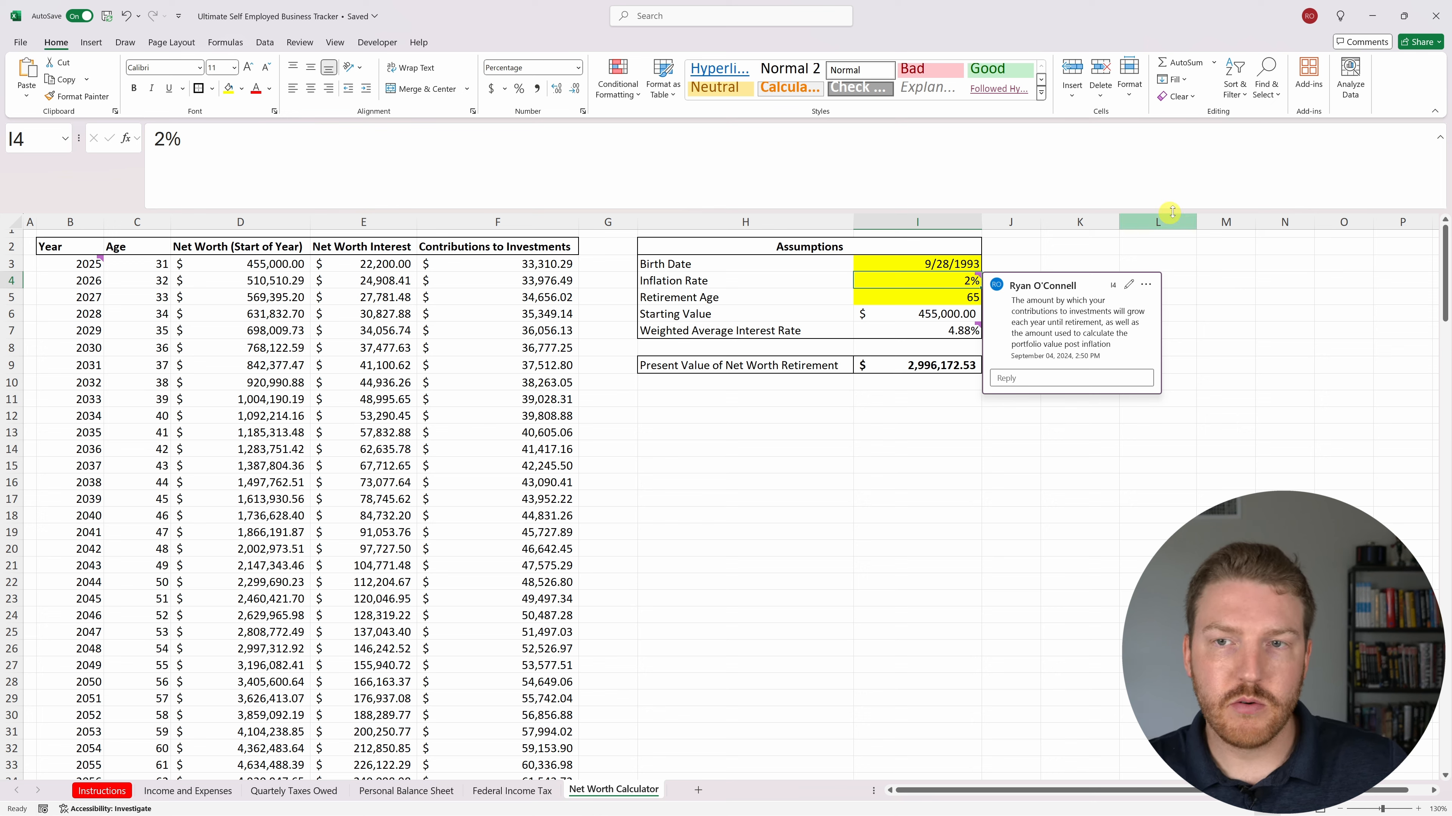
click(1227, 279)
drag(1057, 280, 917, 279)
click(801, 280)
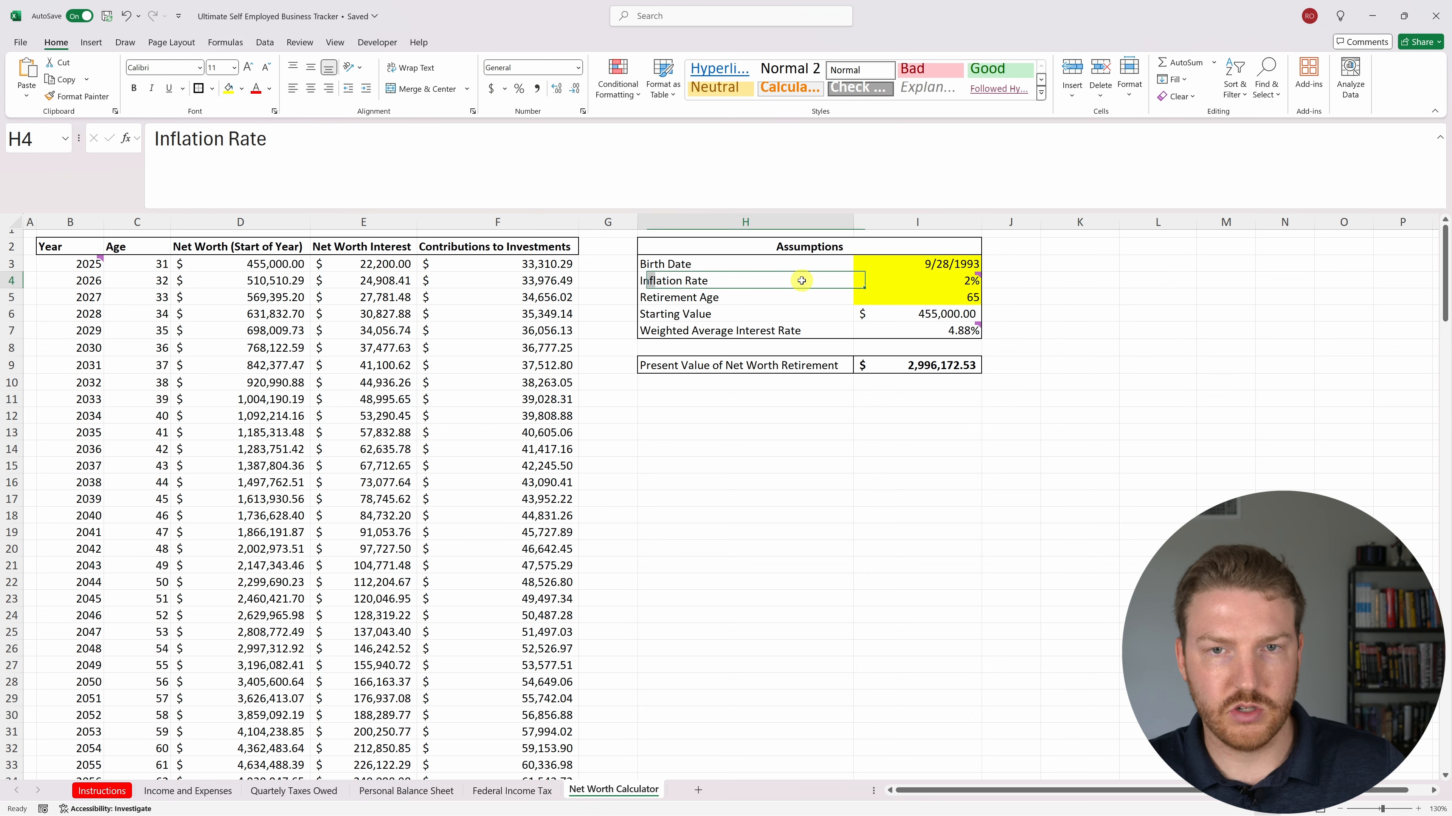
Review the Retirement Age assumption in I5.
click(799, 292)
click(1071, 299)
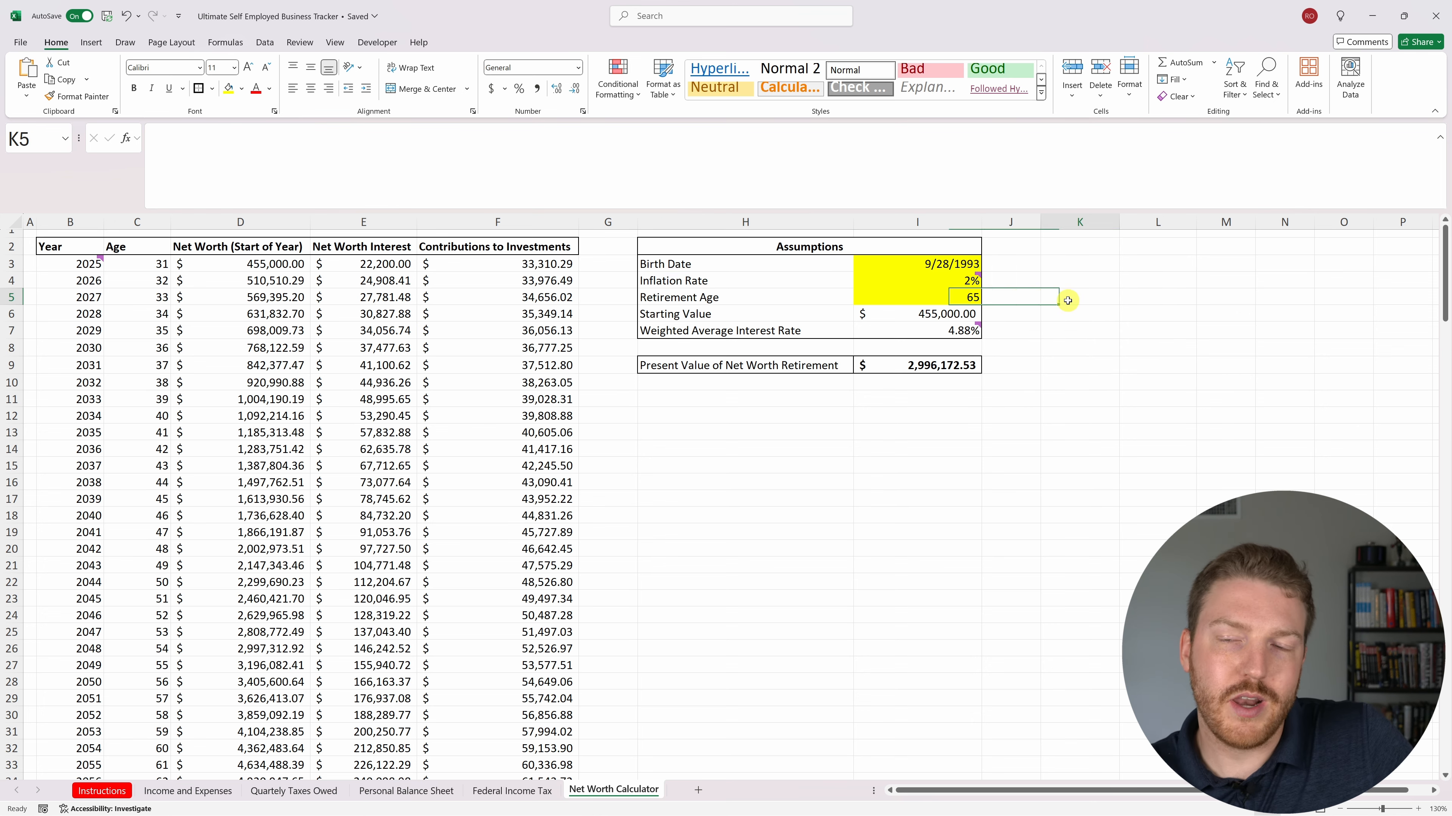
click(923, 293)
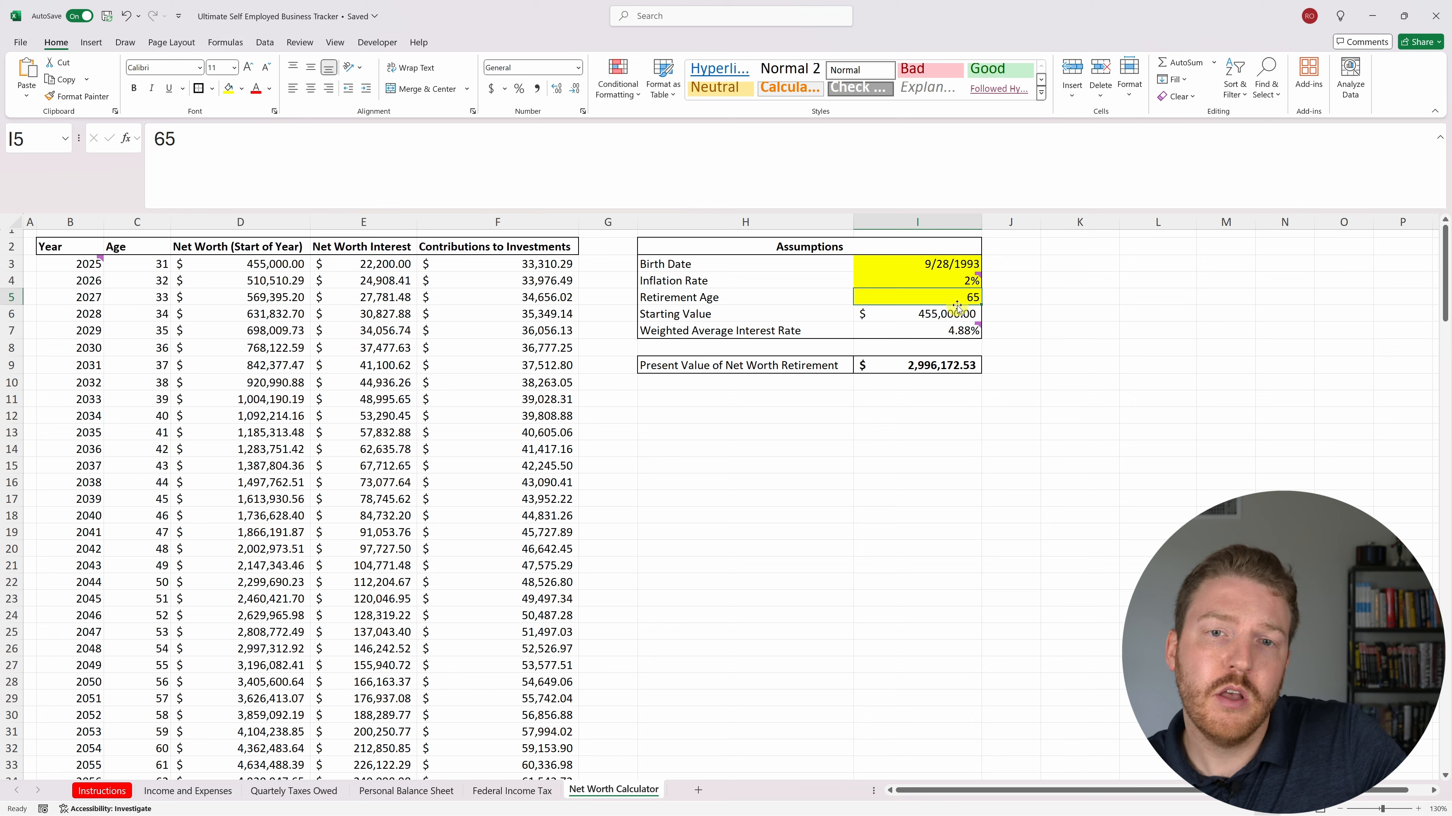
Trace the Starting Value assumption in I6 to the net worth in C23 of the Personal Balance Sheet and return to the Net Worth Calculator.
click(1080, 315)
click(756, 312)
click(877, 314)
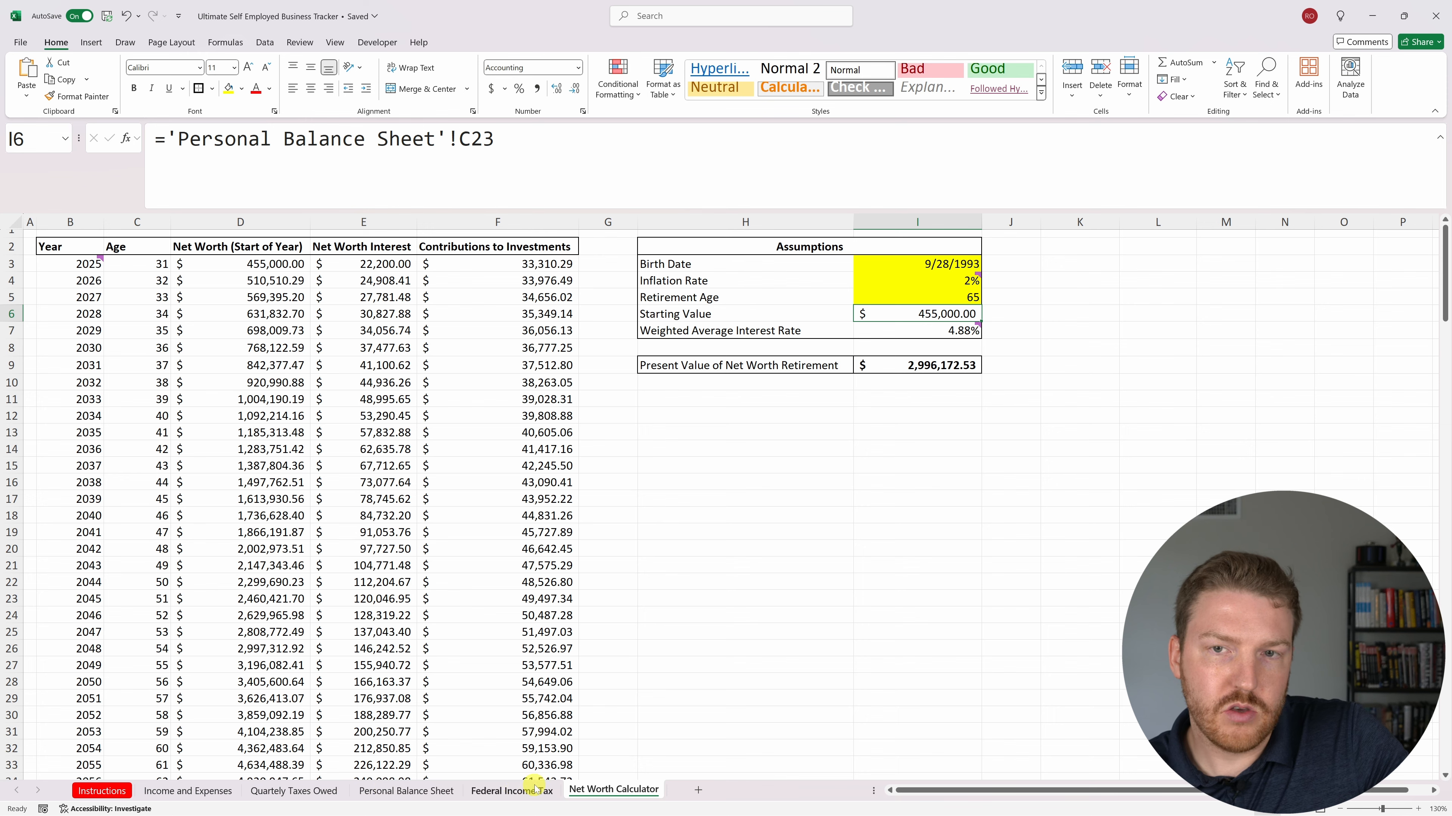
click(421, 796)
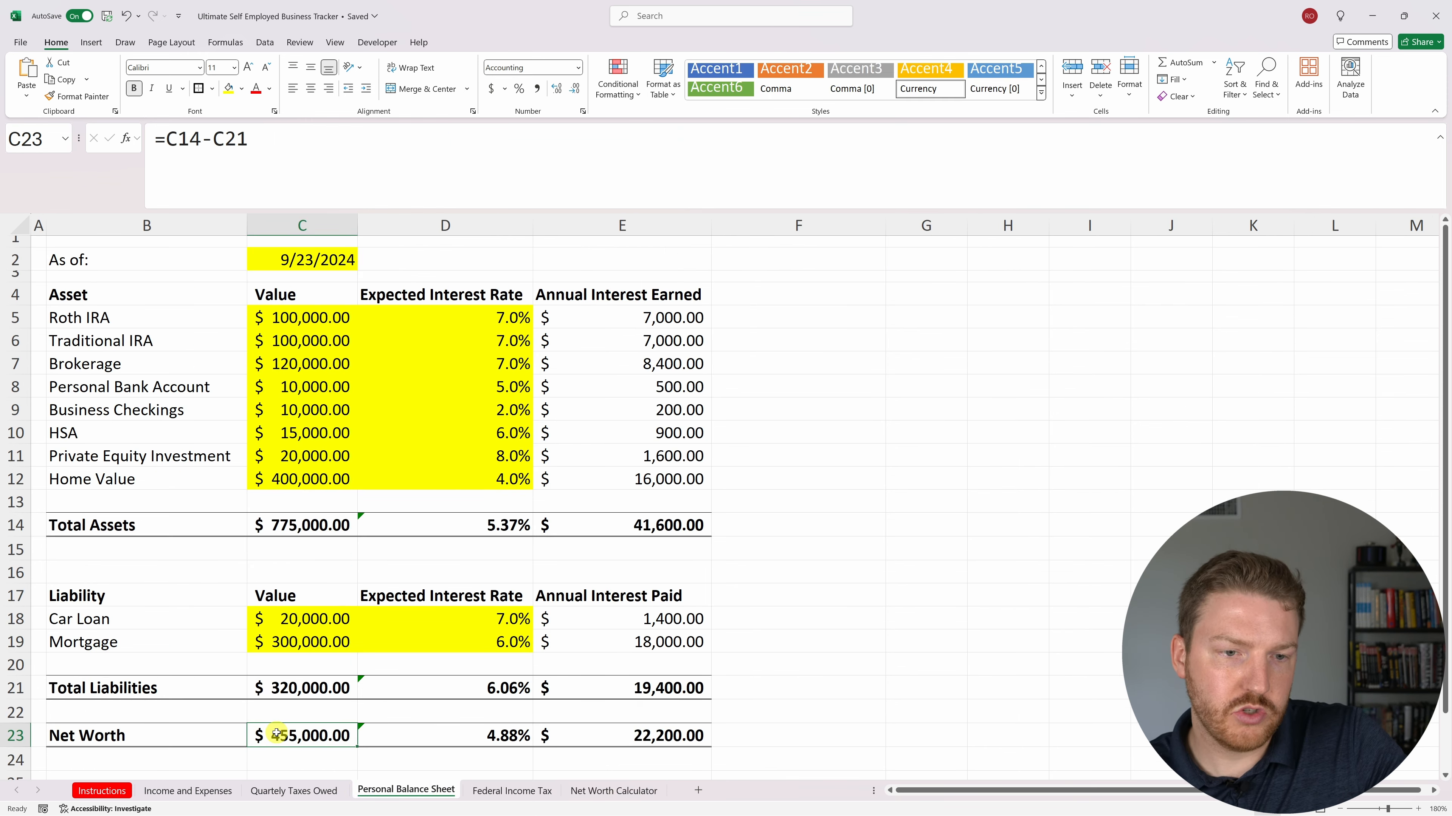
click(614, 791)
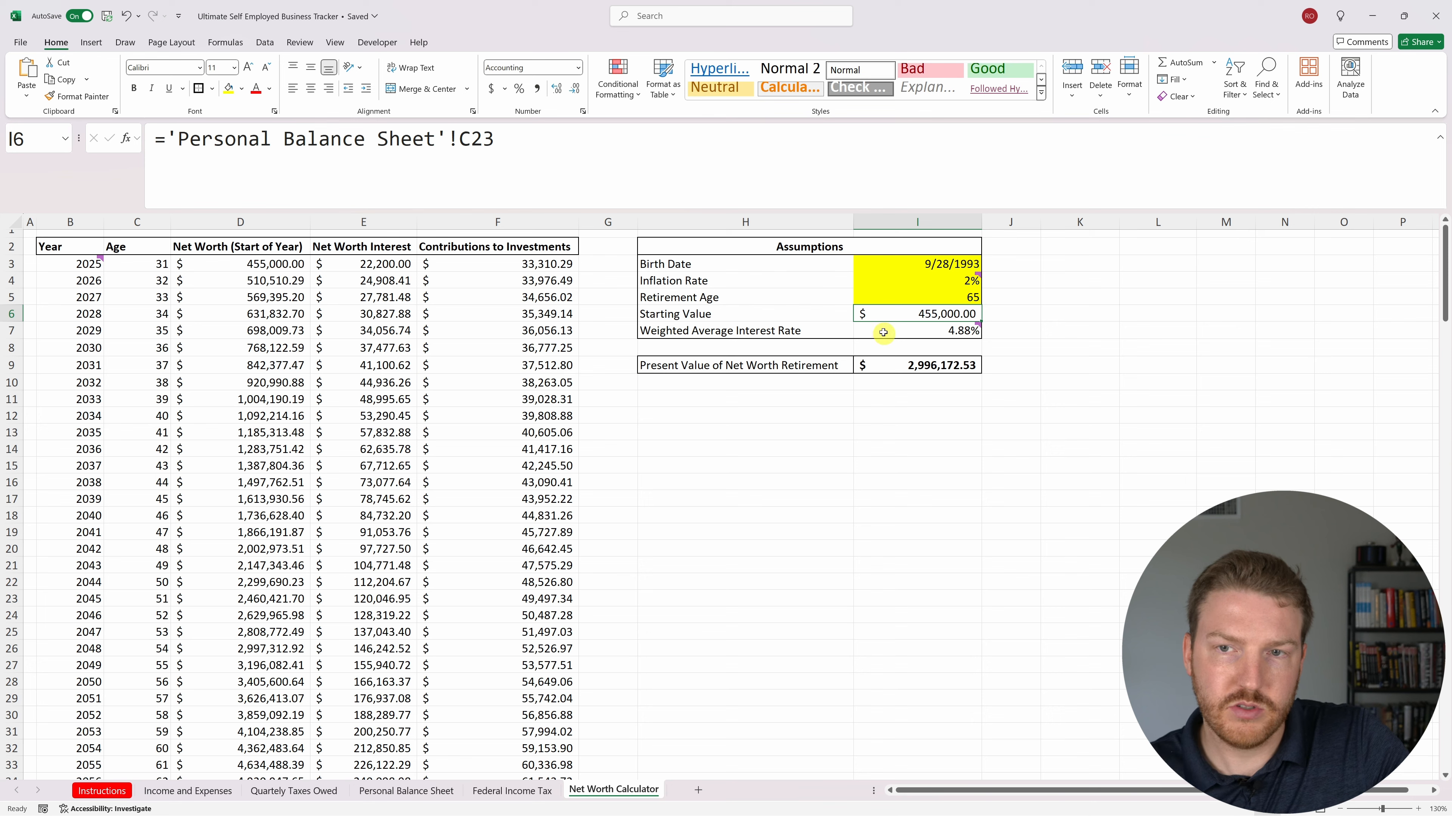
Trace the Weighted Average Interest Rate in I7 to D23 of the Personal Balance Sheet and return to the Net Worth Calculator.
click(755, 331)
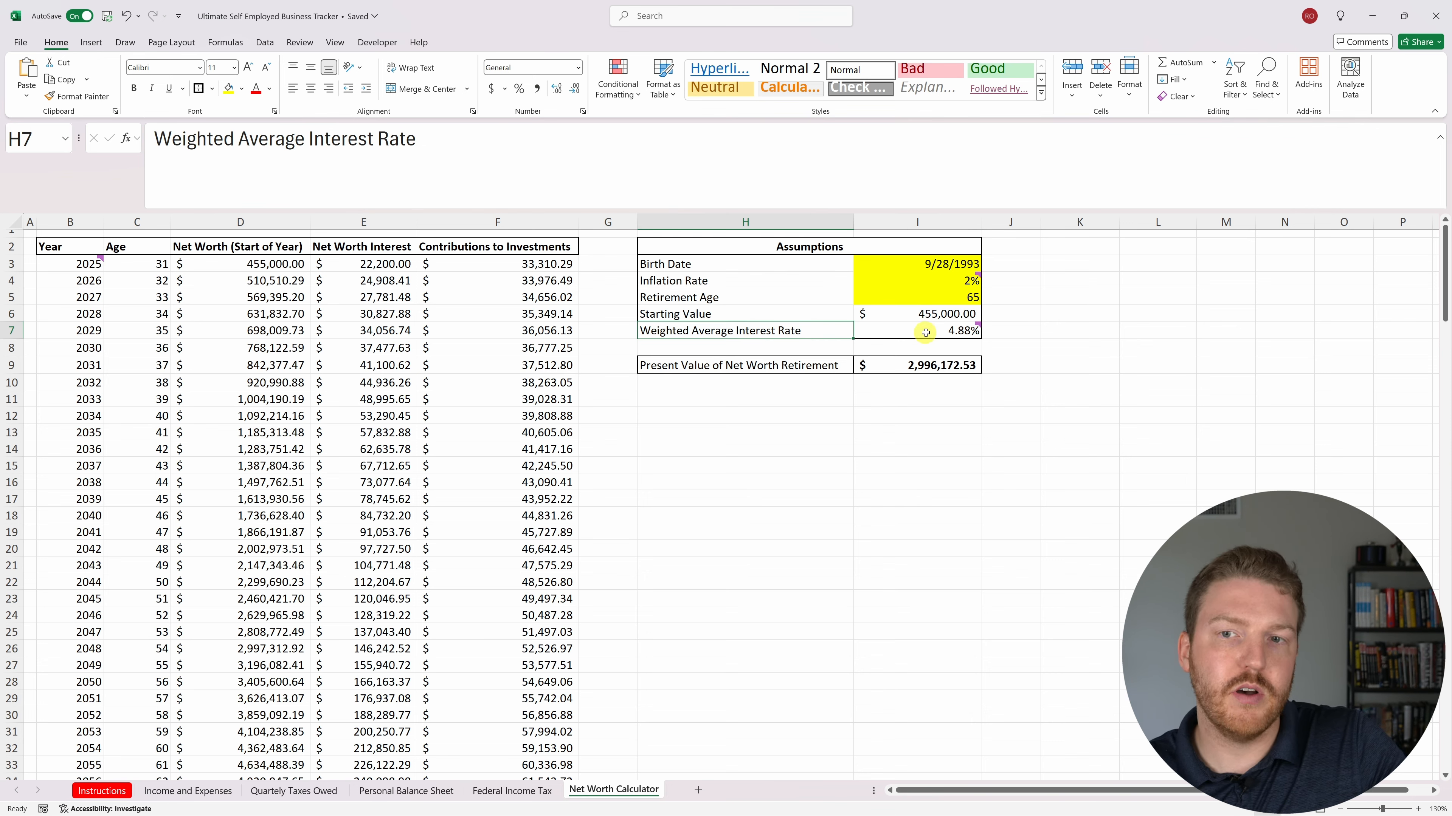
click(899, 335)
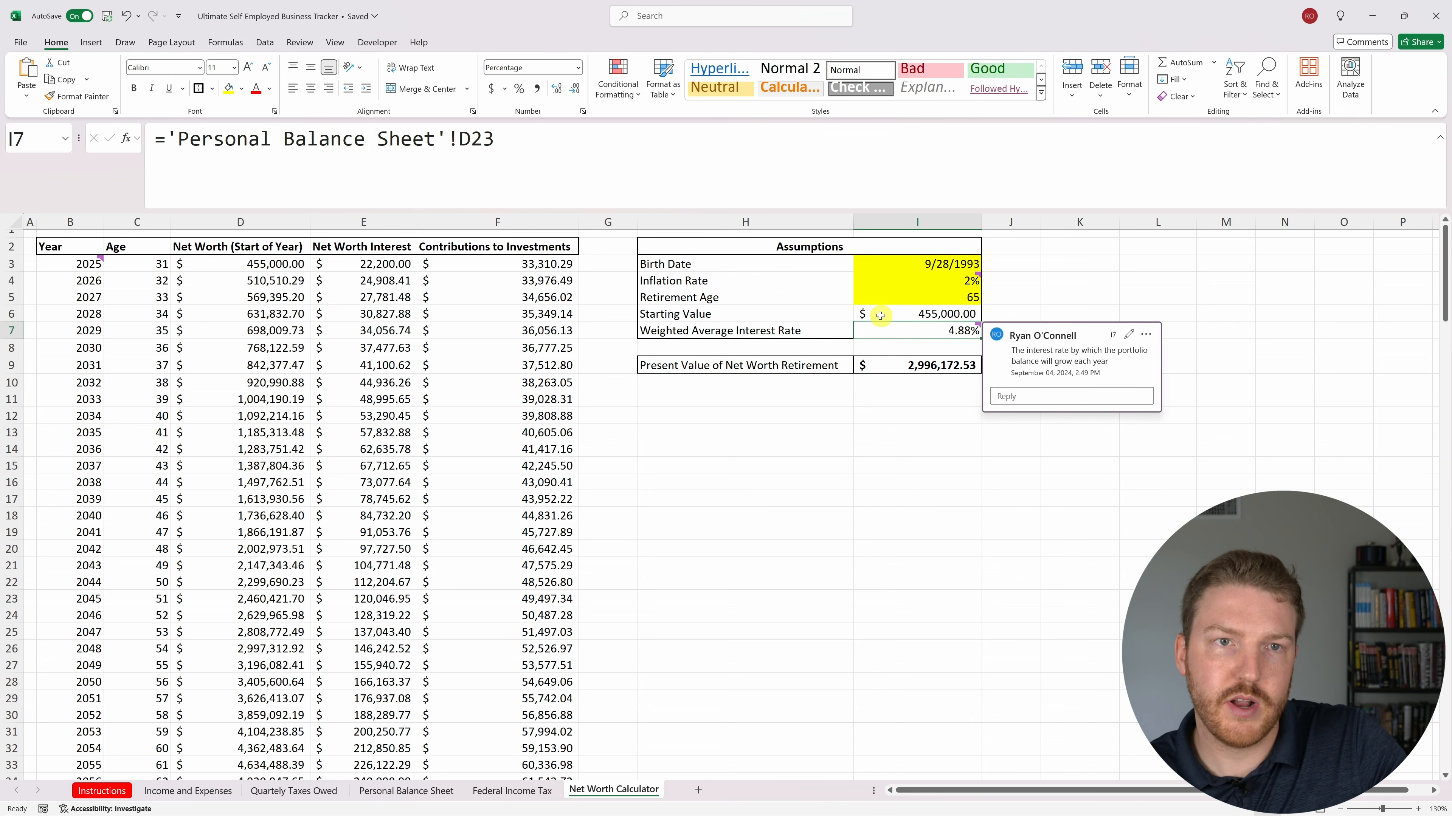
click(410, 792)
click(497, 738)
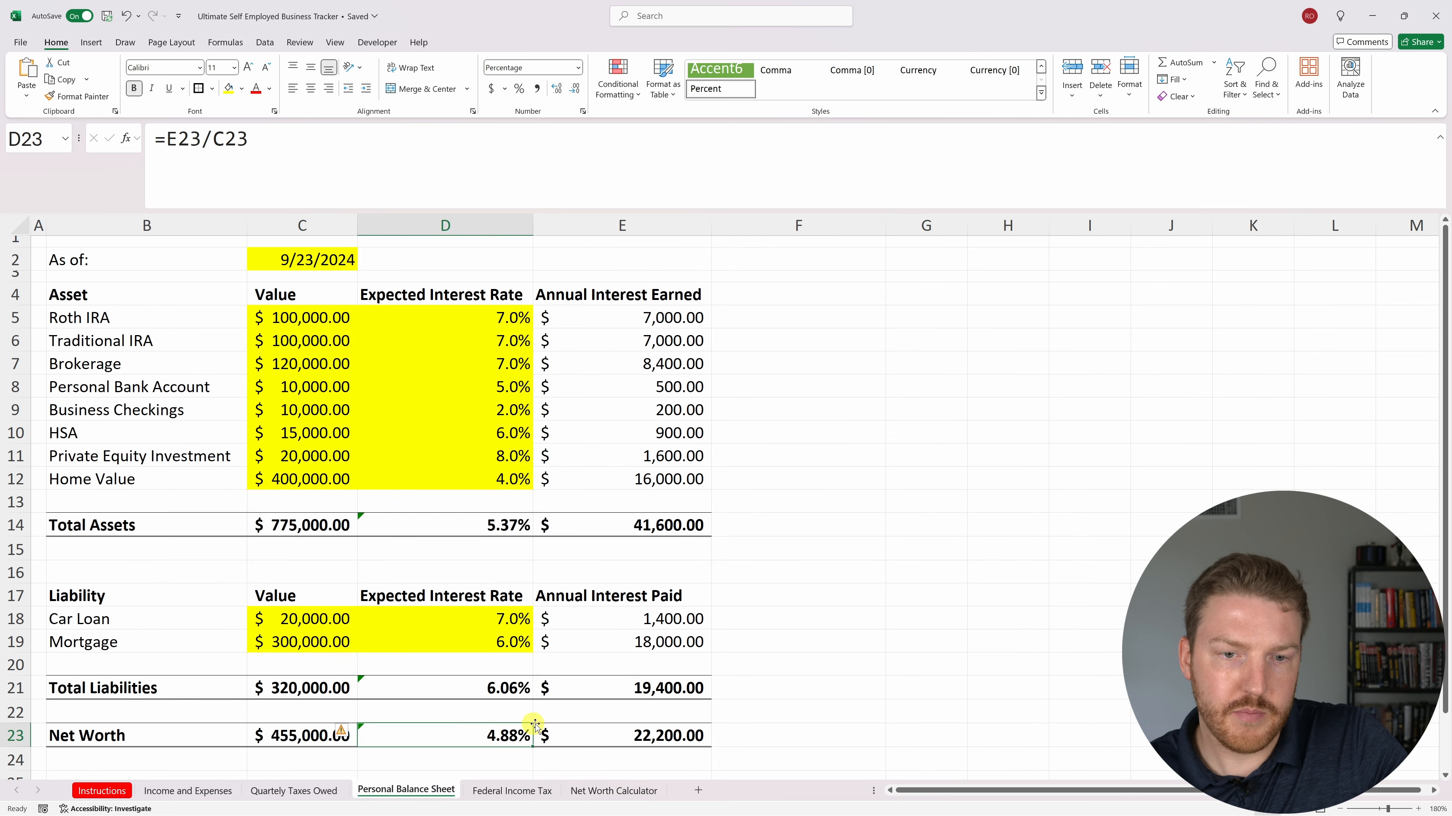
click(613, 792)
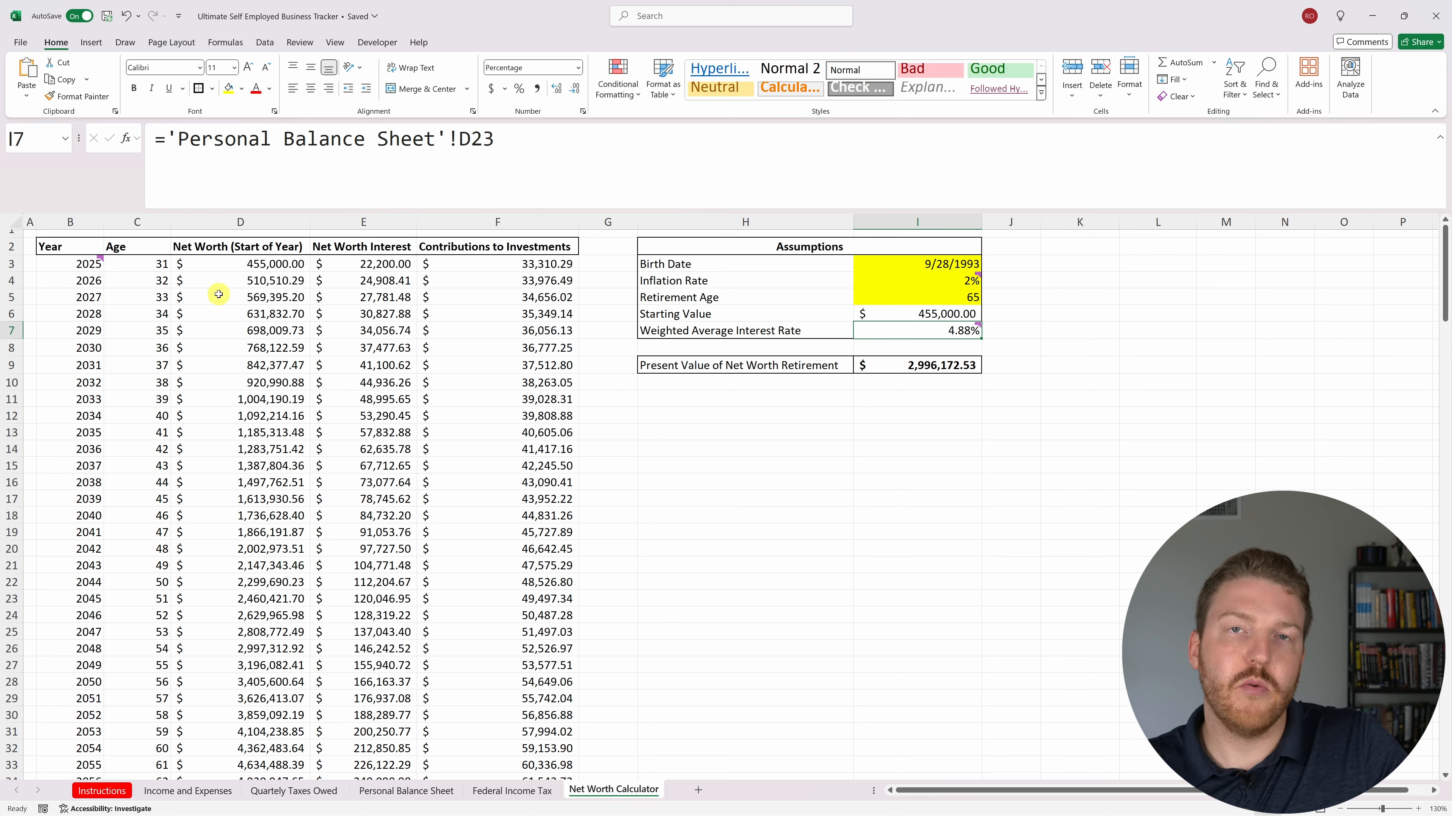
Review the first-year Net Worth (Start of Year) formula in D3 and the cells referenced by the Net Worth Interest formula in E3.
click(231, 264)
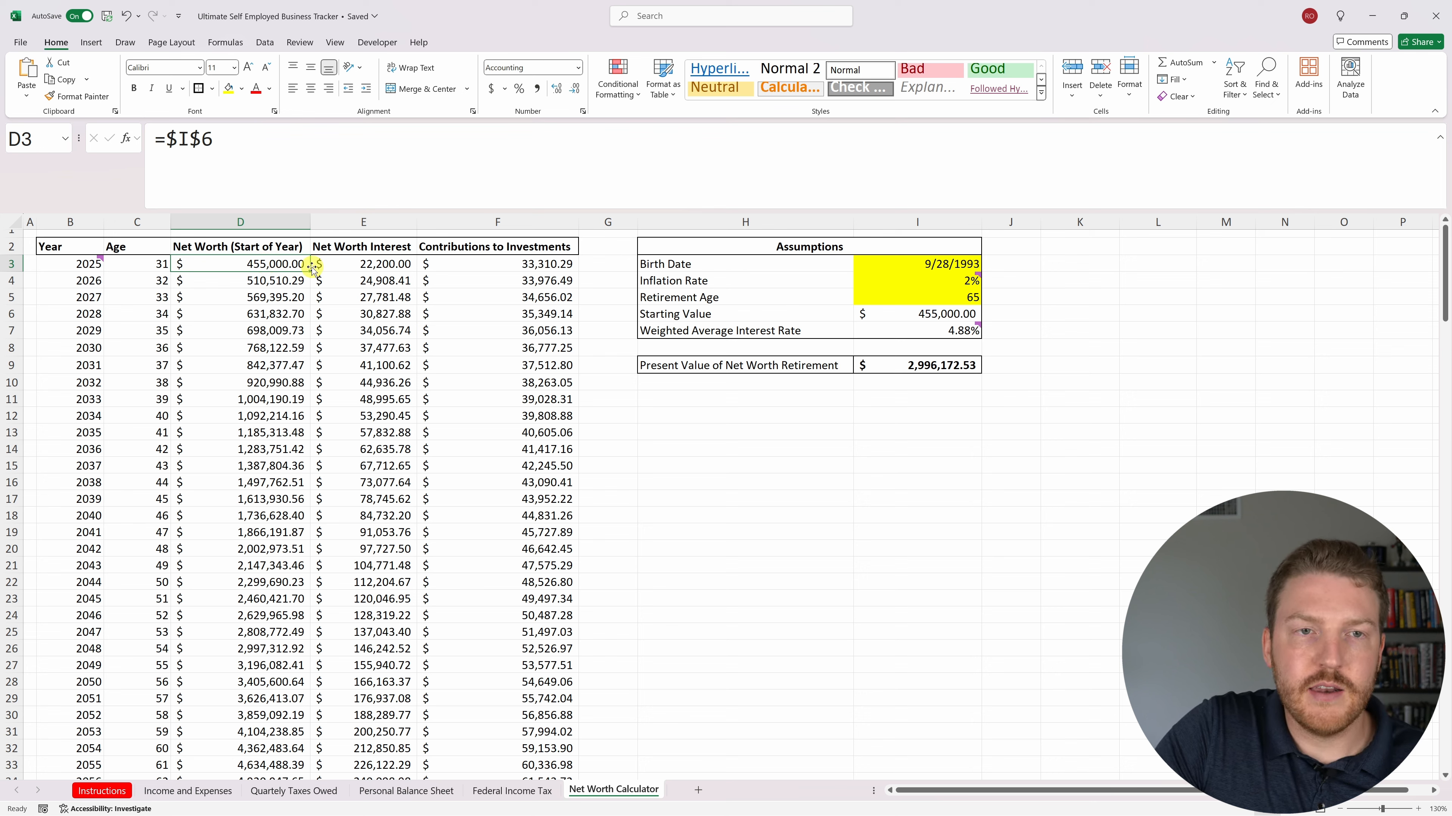
click(360, 247)
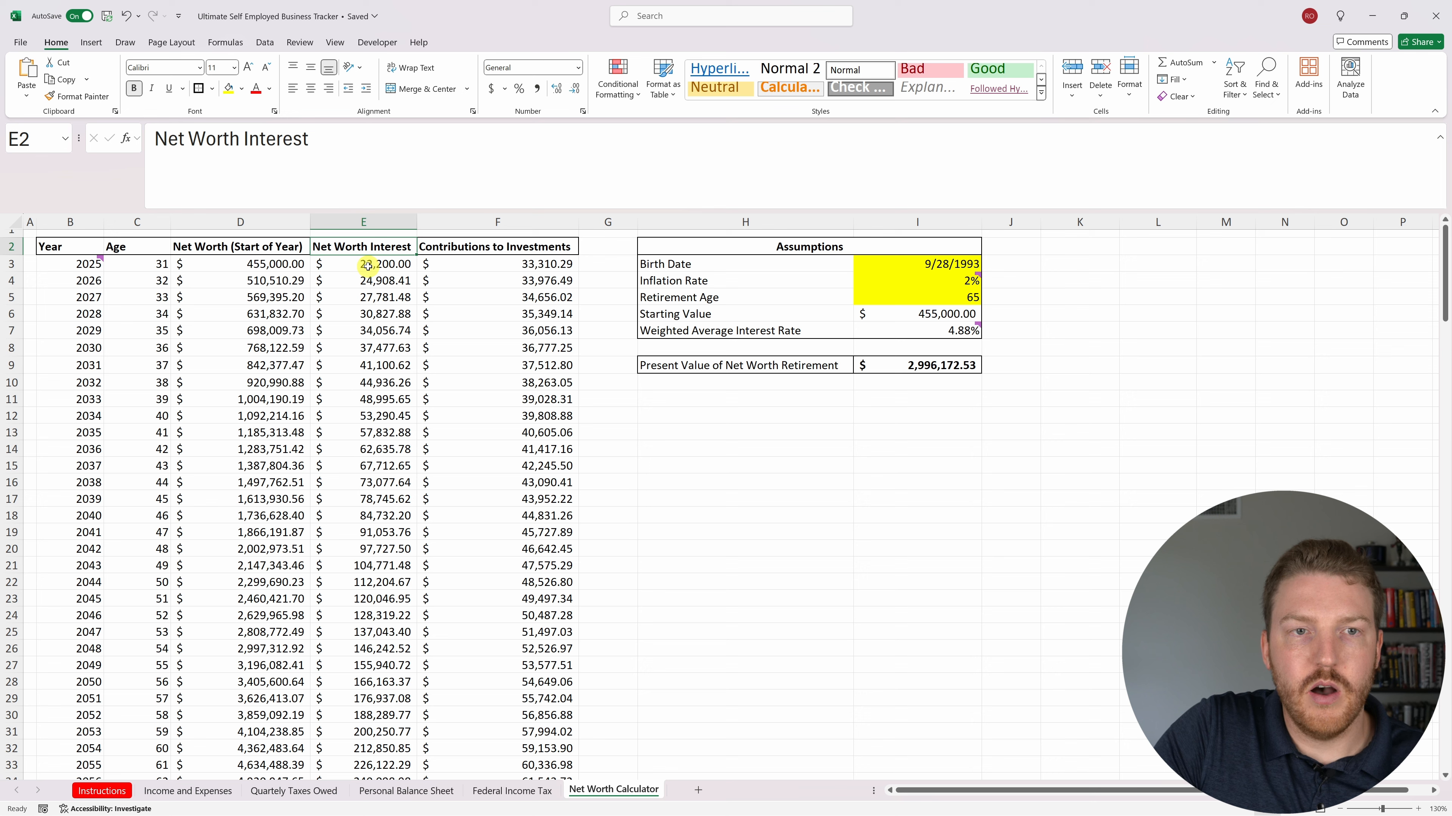
click(367, 265)
click(284, 147)
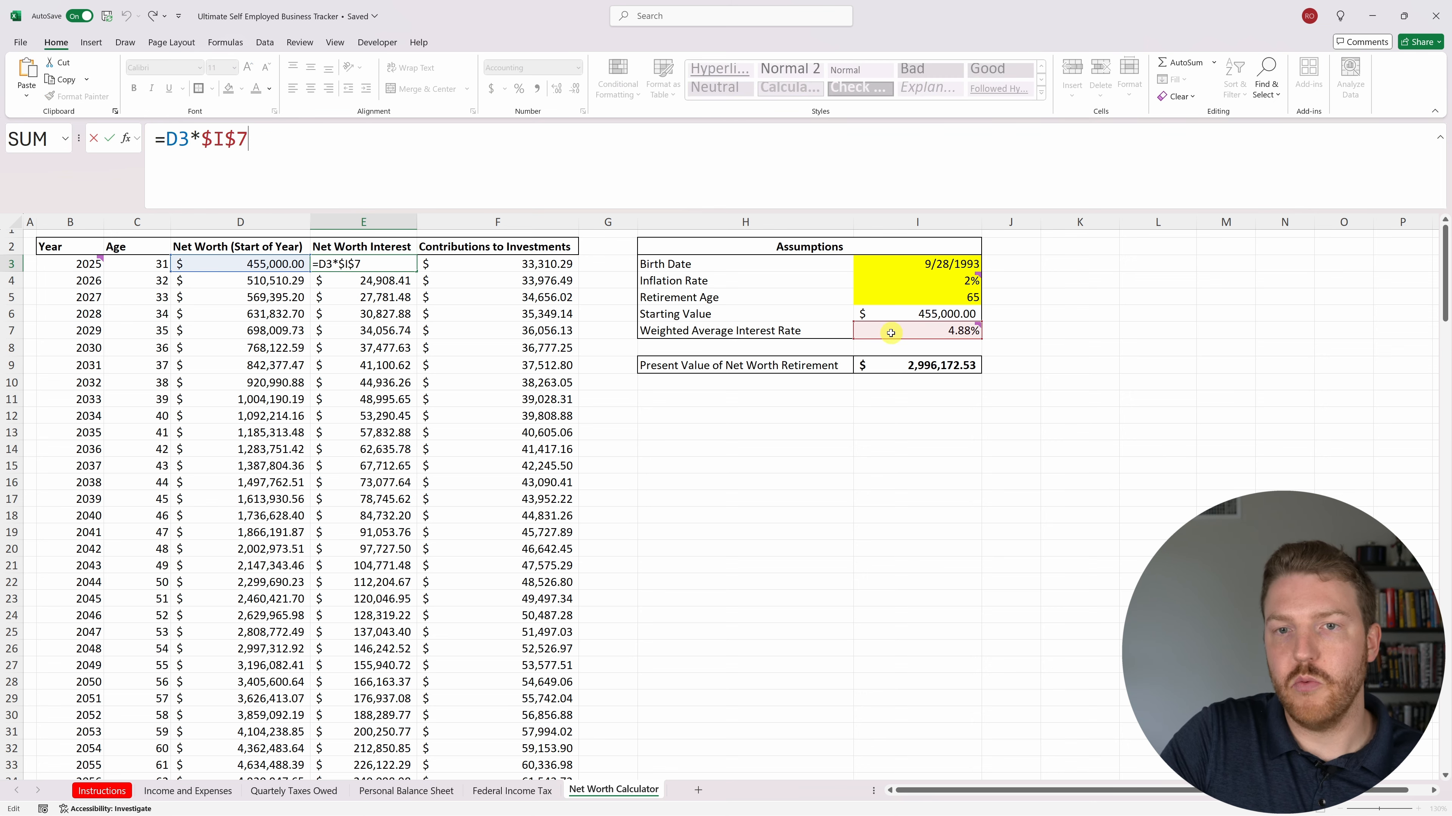
key(Return)
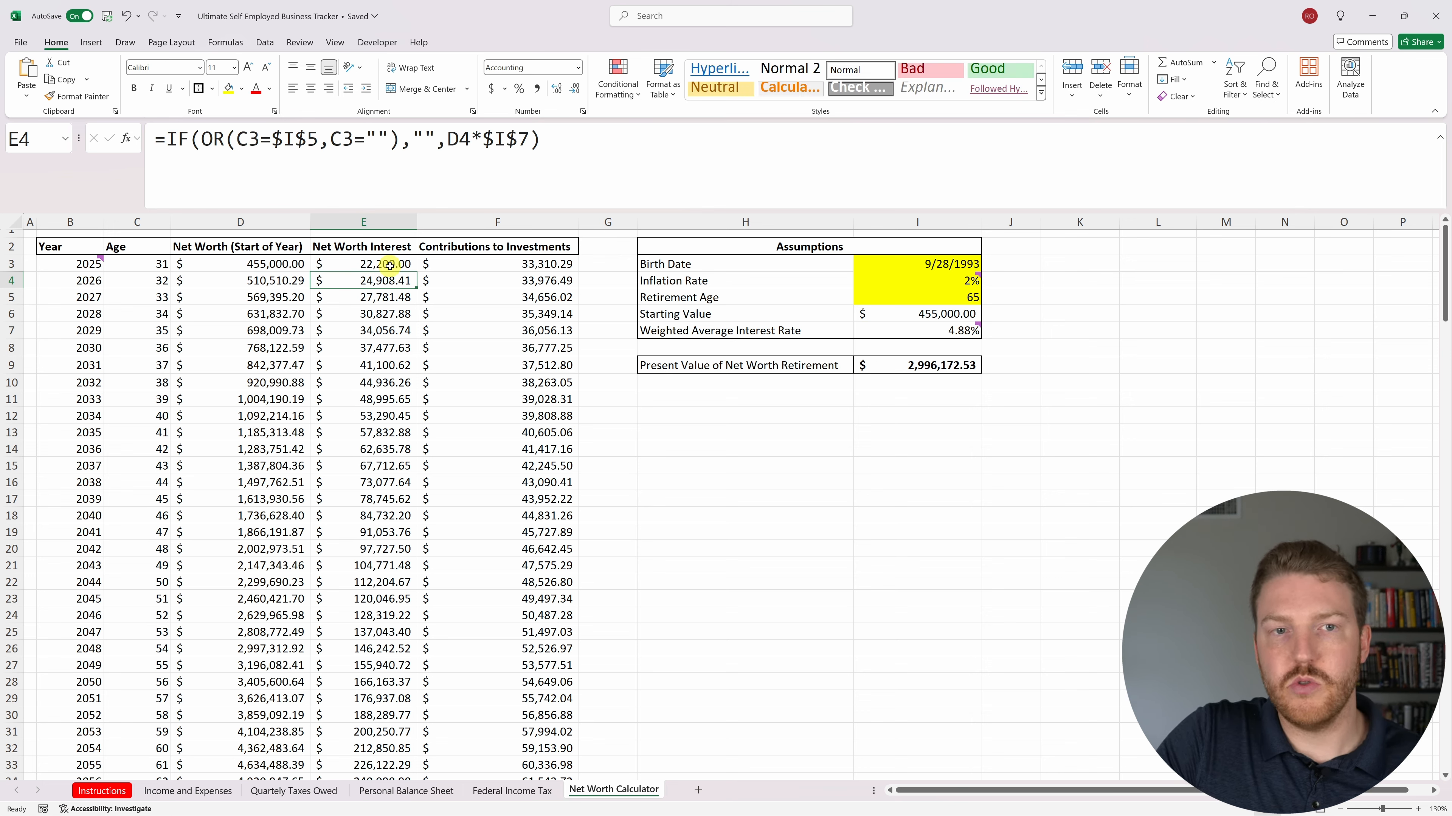
Trace the first Contributions to Investments value in F3 to D108 of the Income and Expenses sheet and return to the Net Worth Calculator.
click(511, 278)
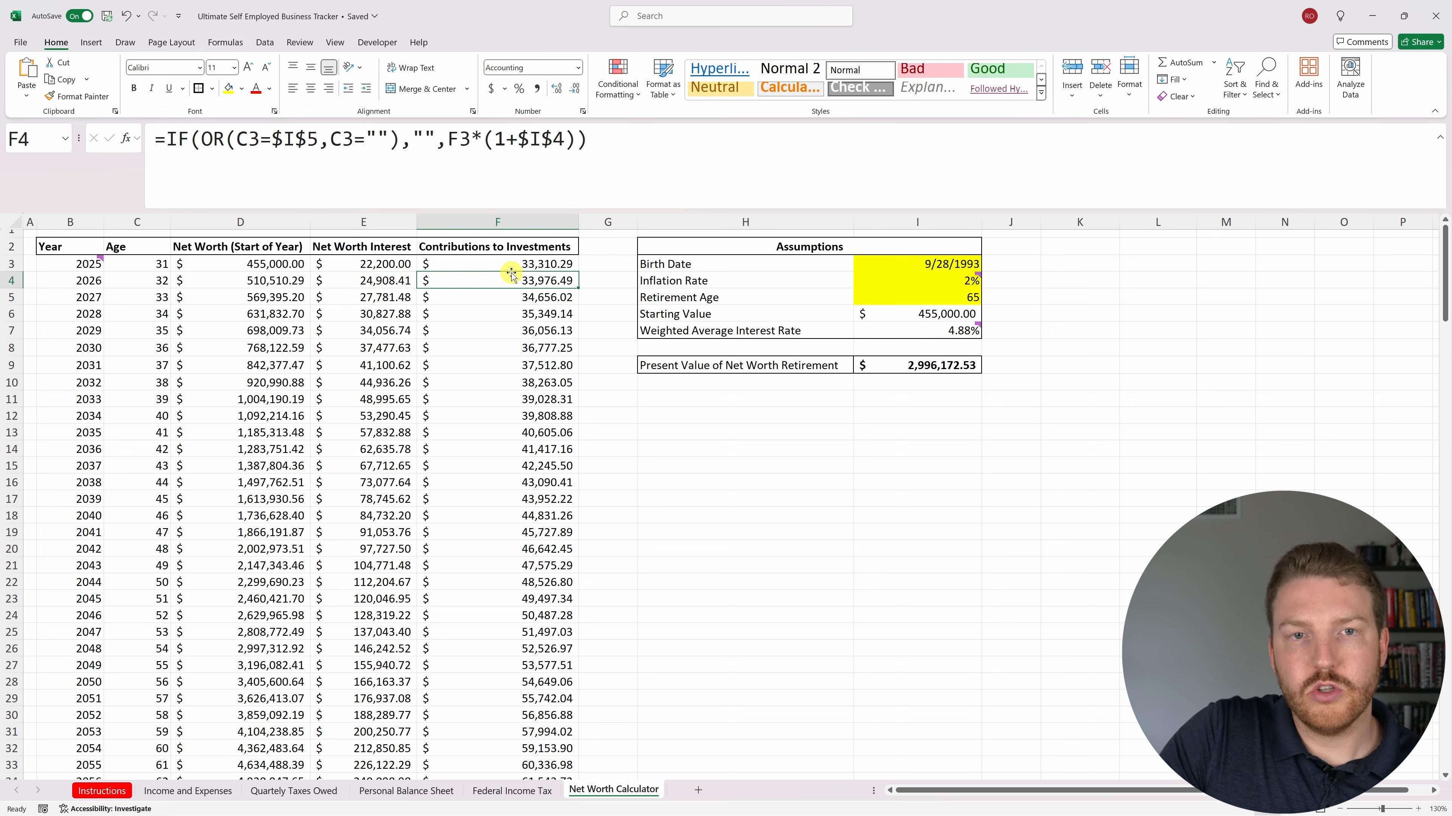
click(536, 265)
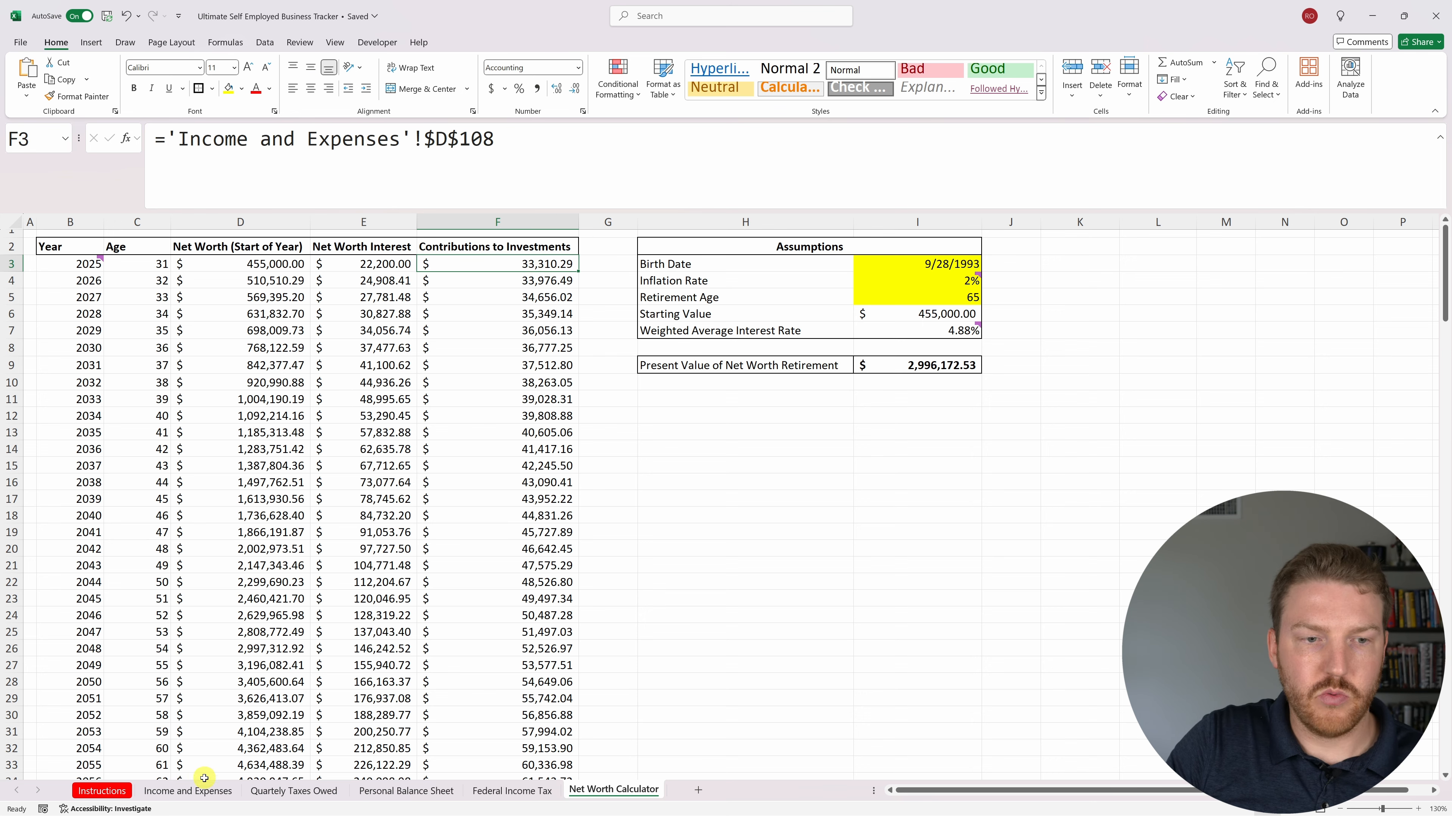
click(204, 791)
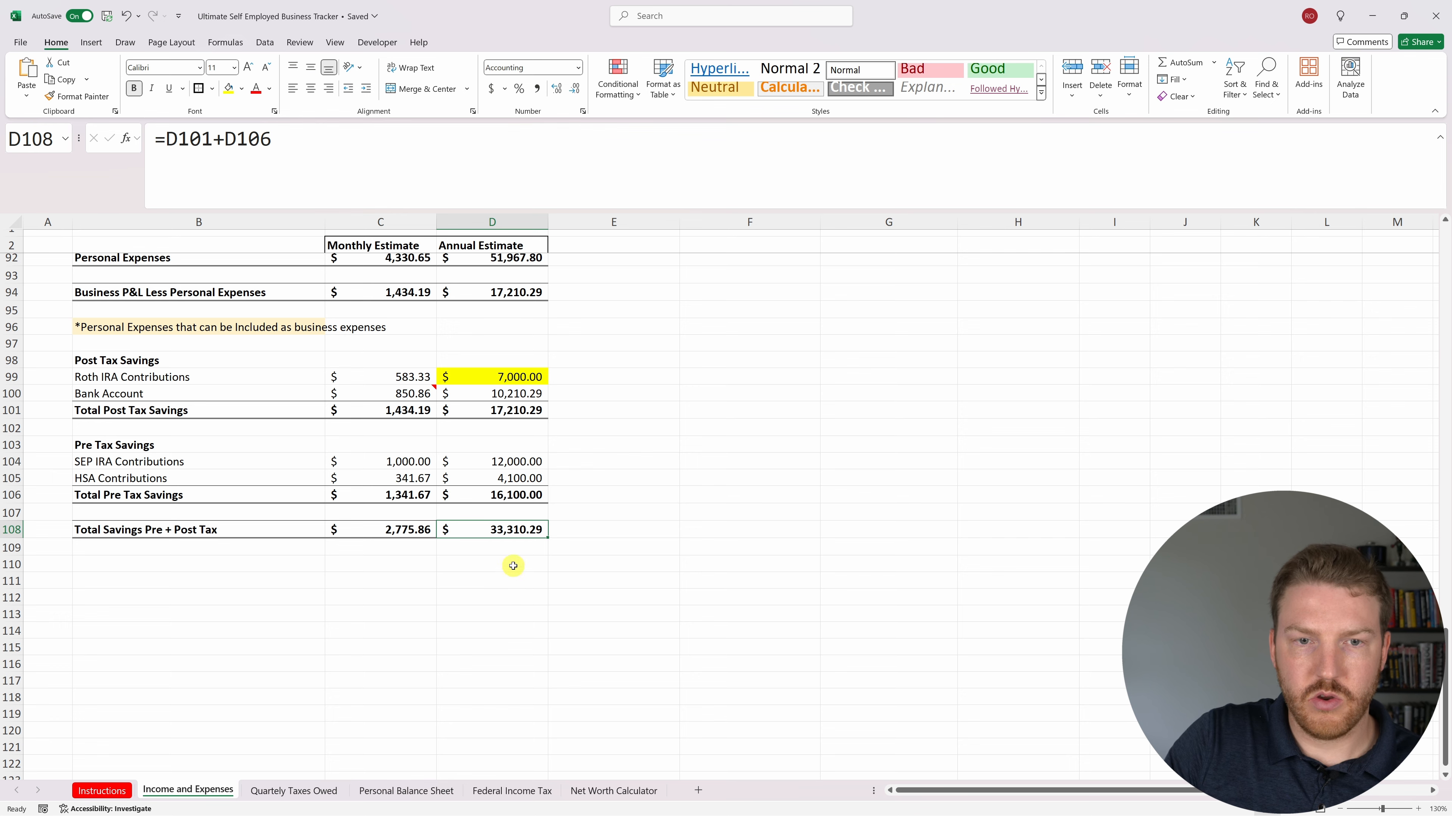
click(614, 791)
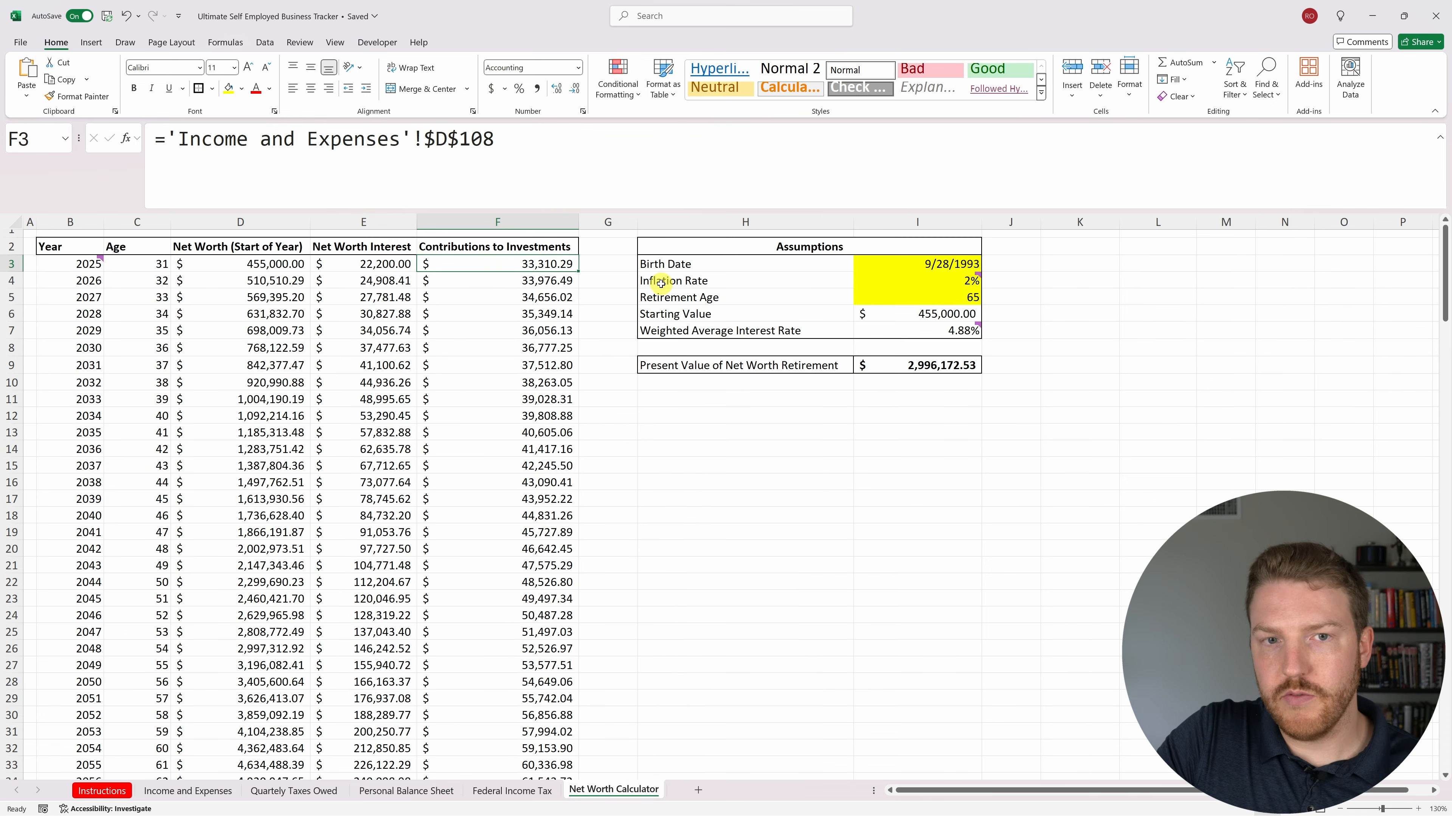
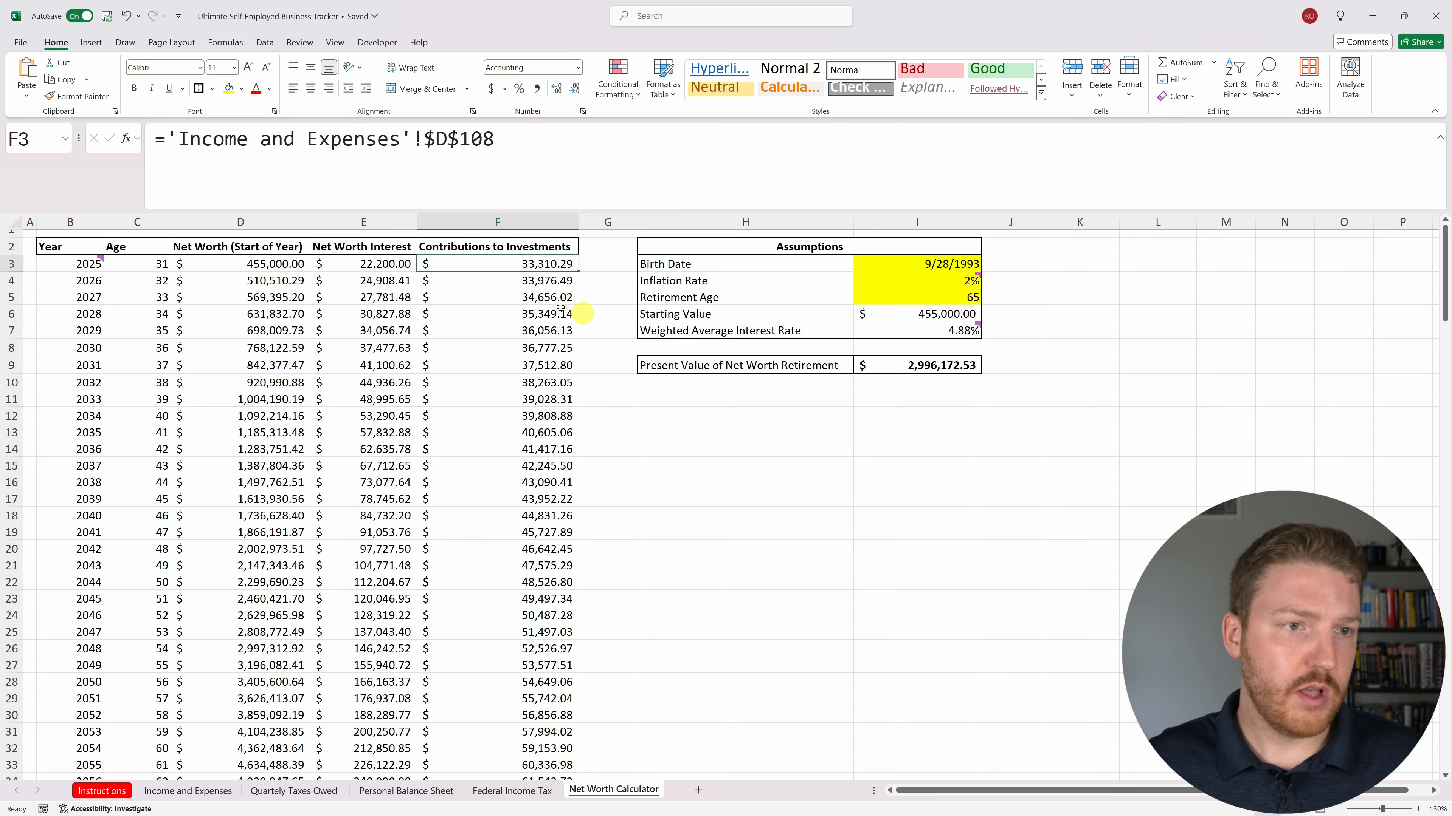
Examine the second Year formula in B4, highlighting its B3+1 result and the test of age C3 against the retirement age in I5.
click(87, 281)
mouse_move(96, 267)
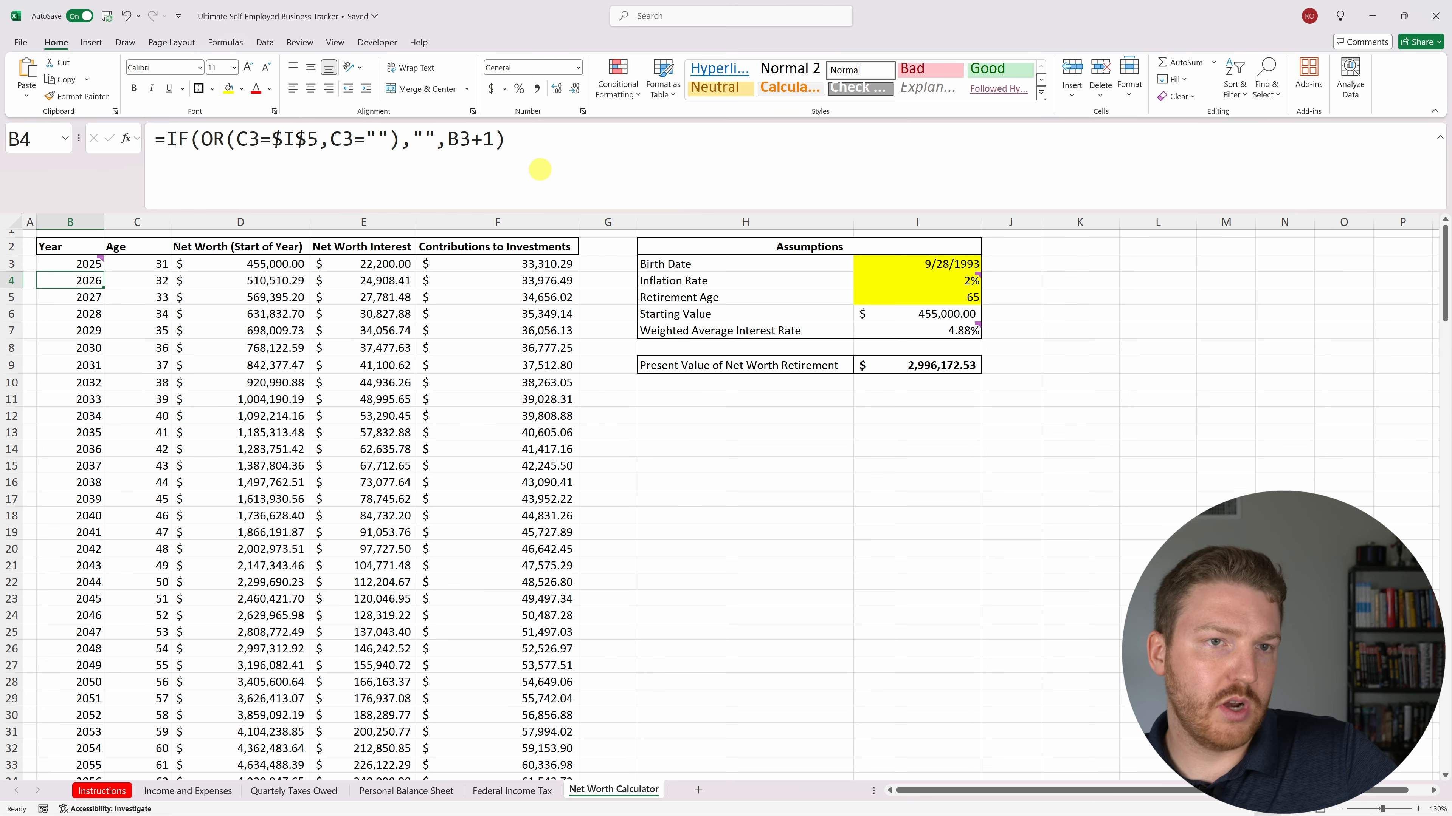
click(615, 153)
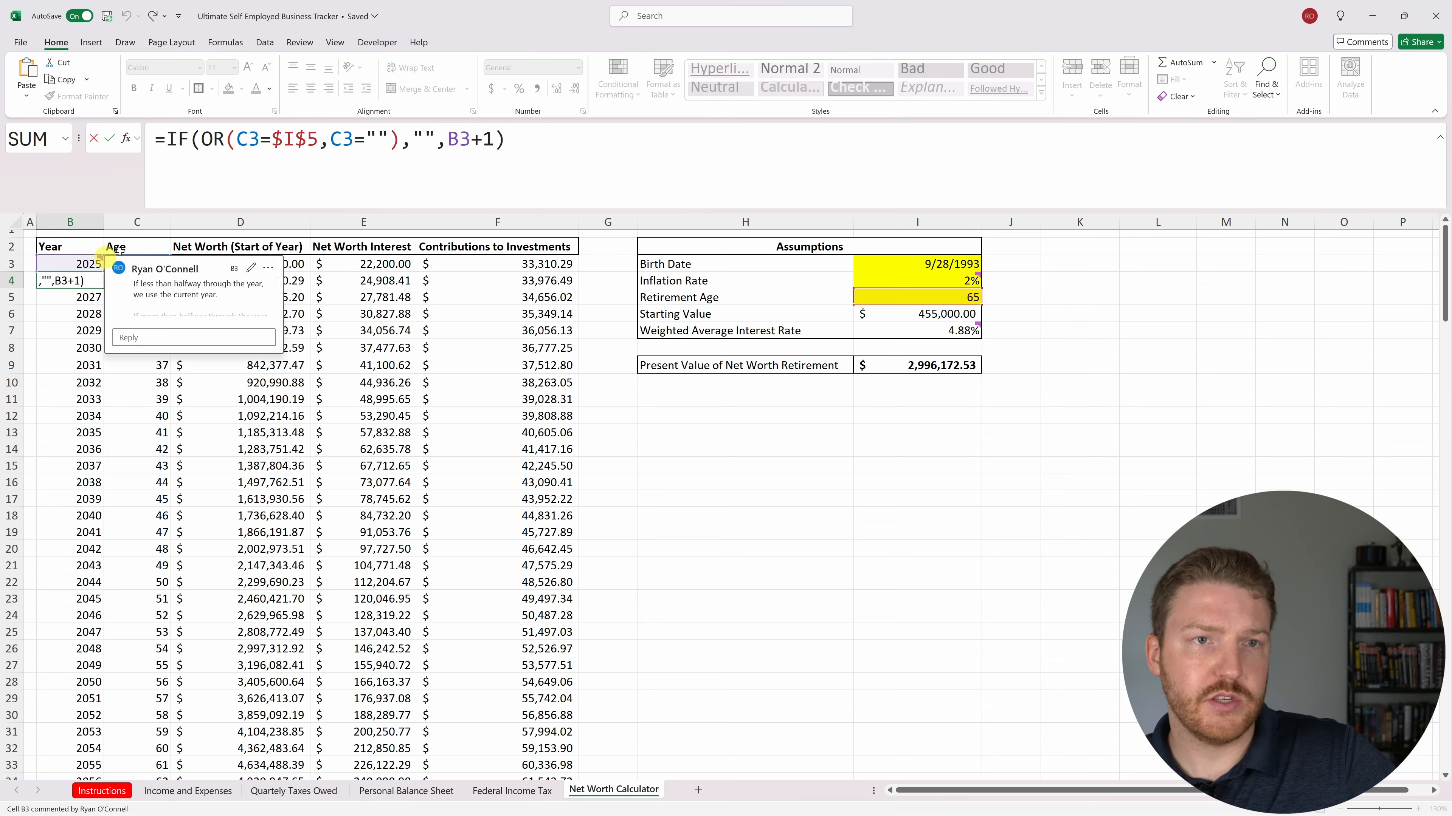
drag(451, 141, 489, 140)
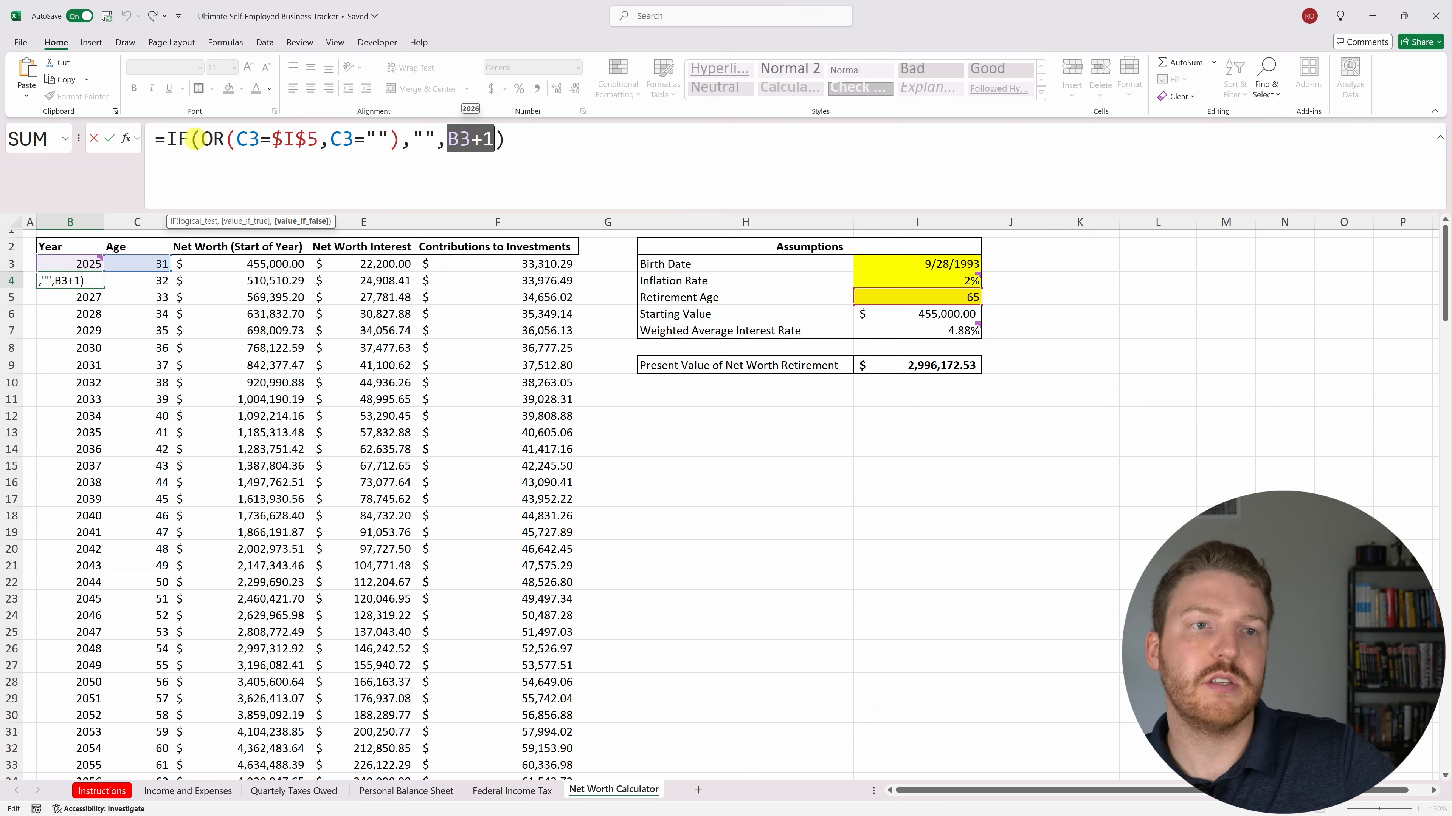
drag(202, 138, 254, 139)
click(256, 139)
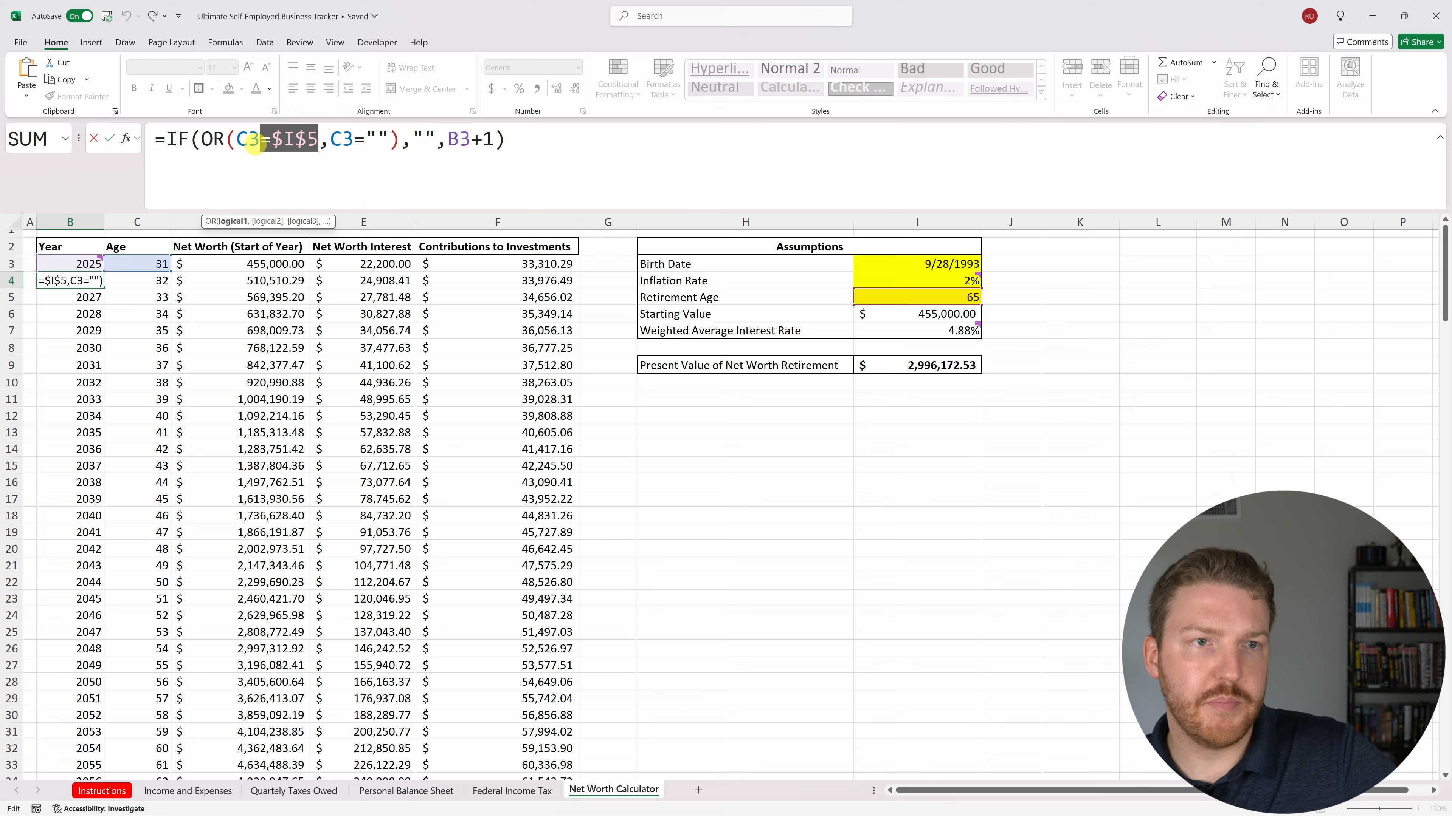
click(243, 140)
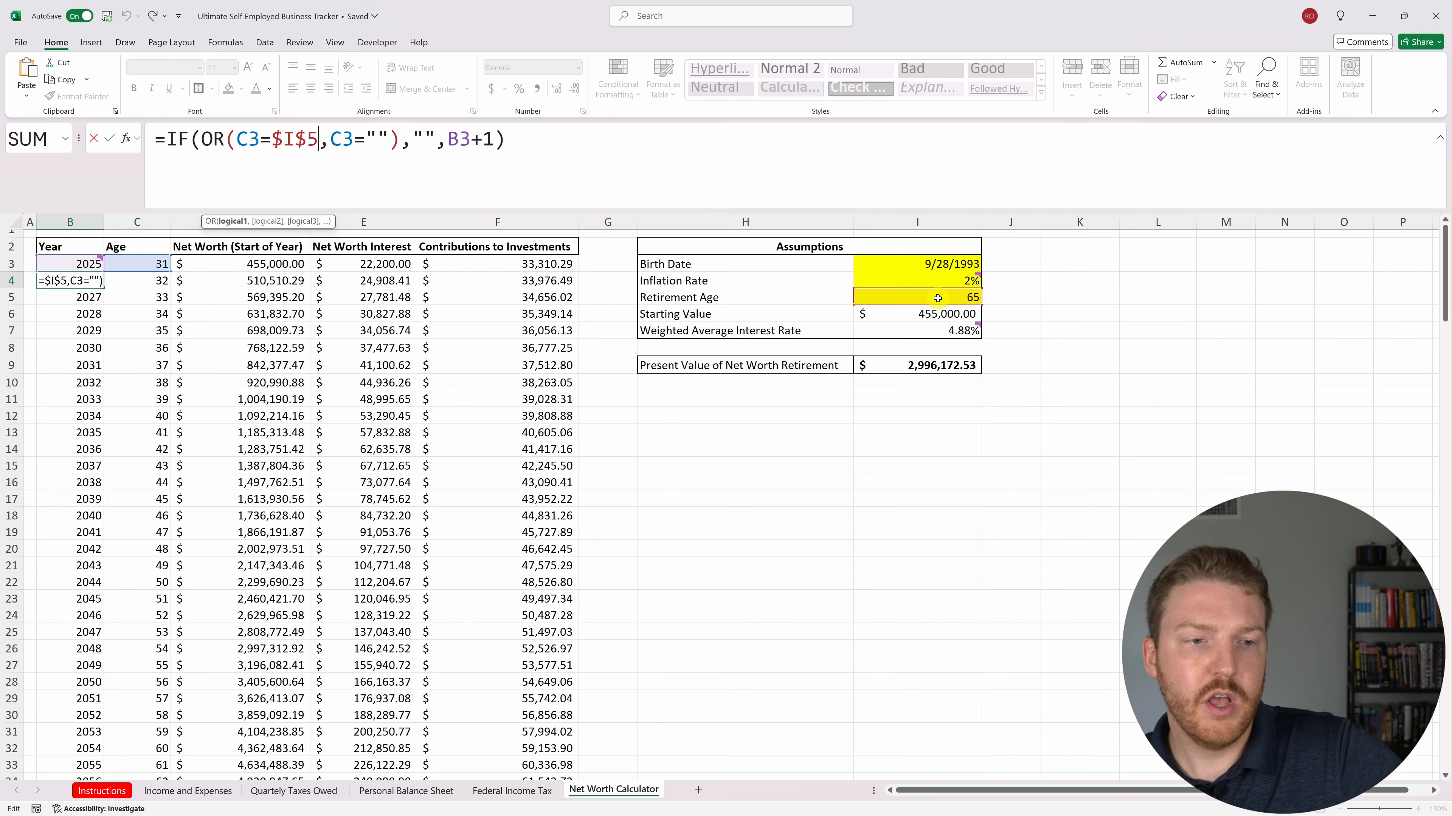
key(Return)
Inspect the projection rows from row 38 down, past the retirement age, and compare them with the Retirement Age assumption in I5.
scroll(706, 445, down, 6)
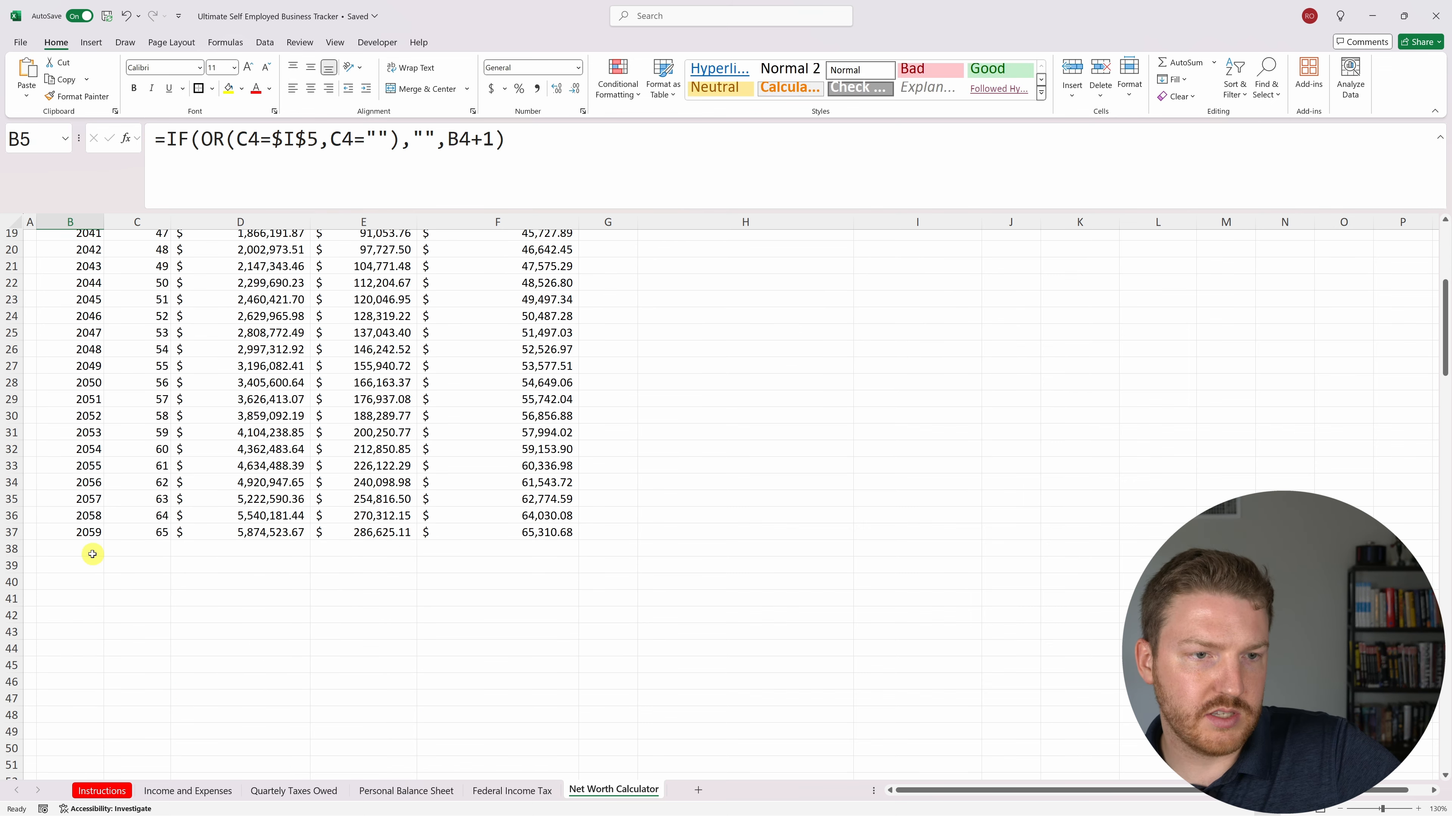
drag(92, 554, 557, 766)
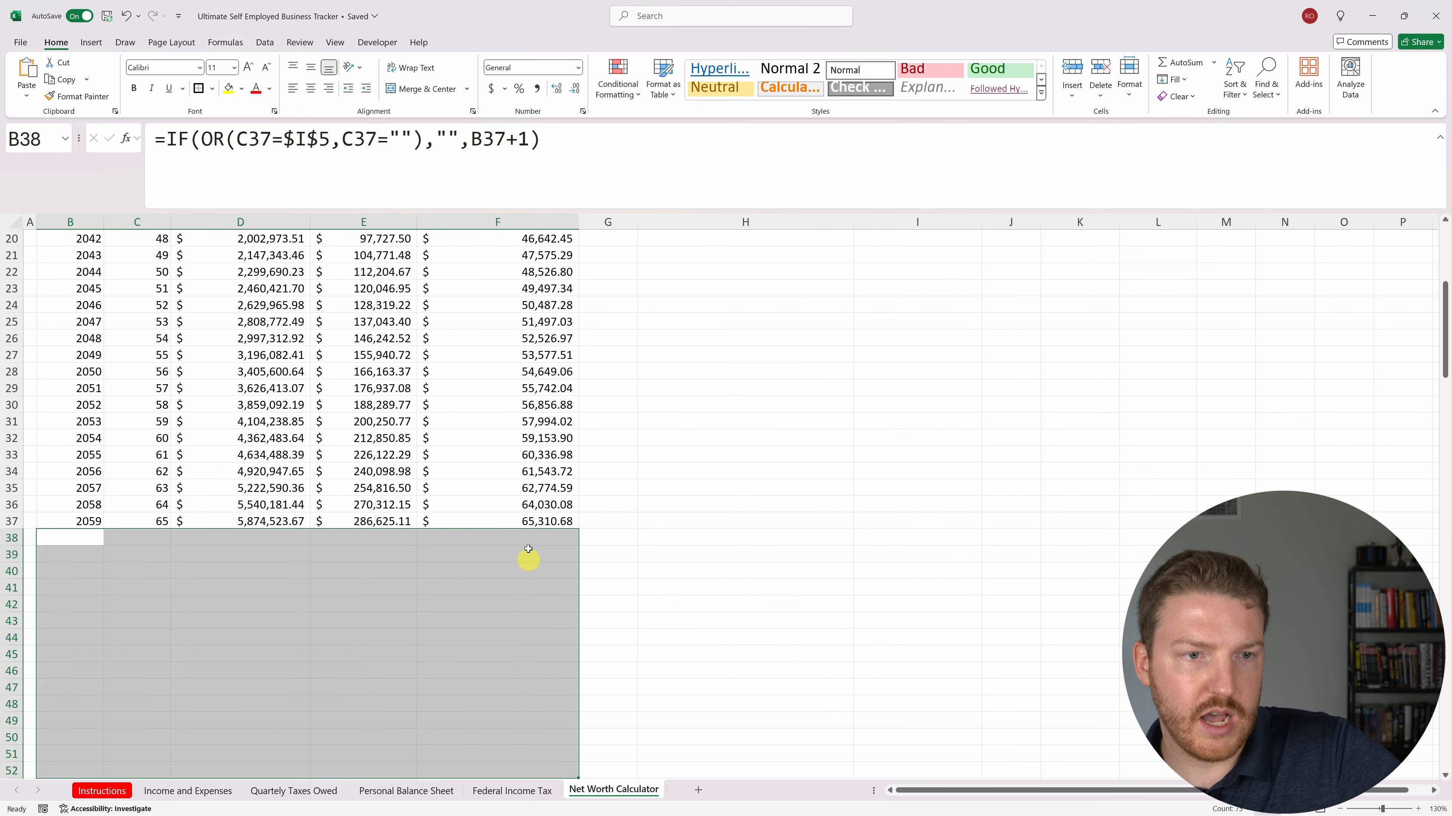
scroll(528, 549, up, 6)
click(967, 297)
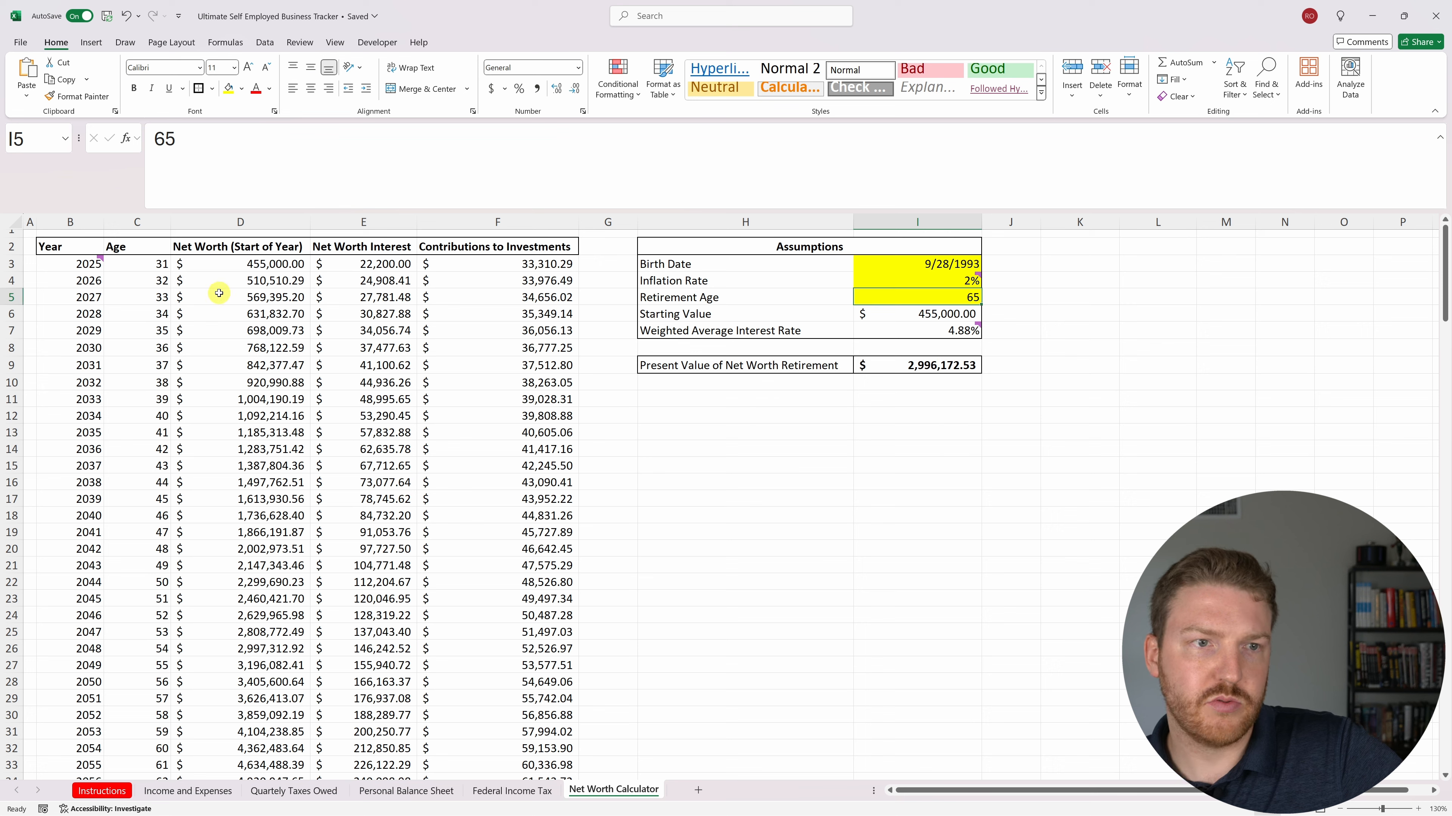
Examine the C3="" condition and the empty-text result in B4's formula, and check them against the rows past retirement.
click(84, 280)
click(335, 141)
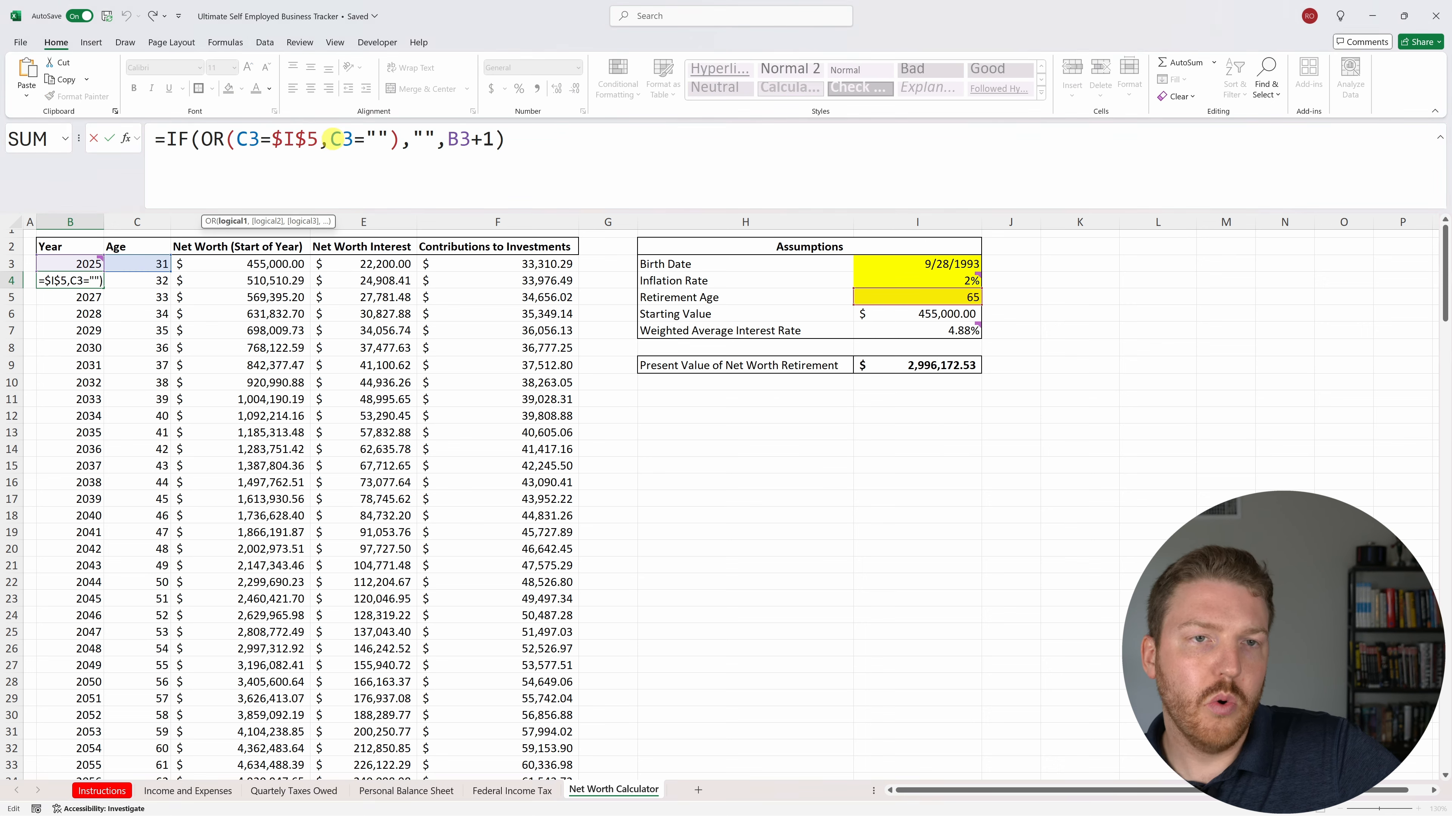
drag(335, 141, 389, 142)
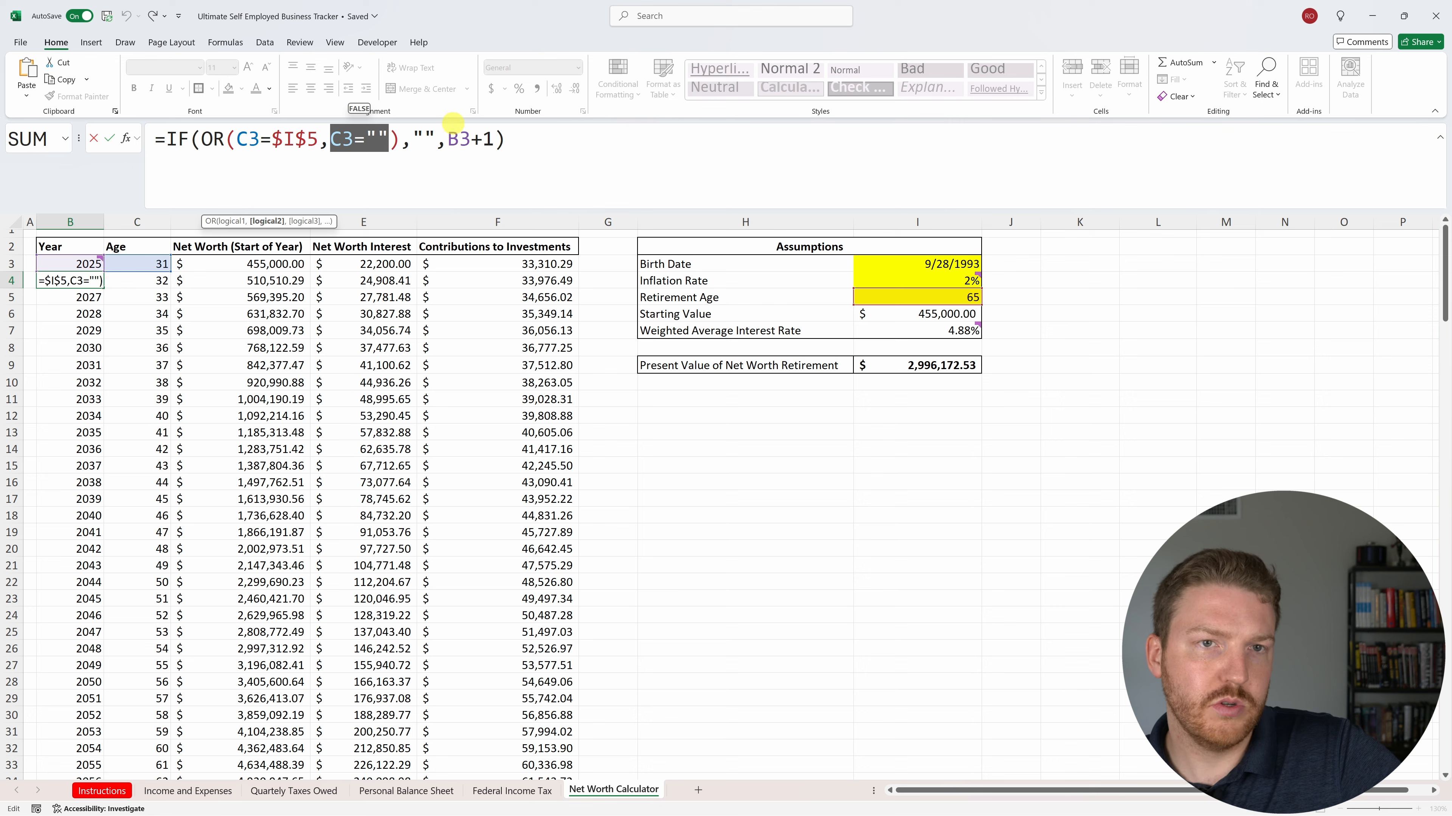
drag(436, 139, 416, 139)
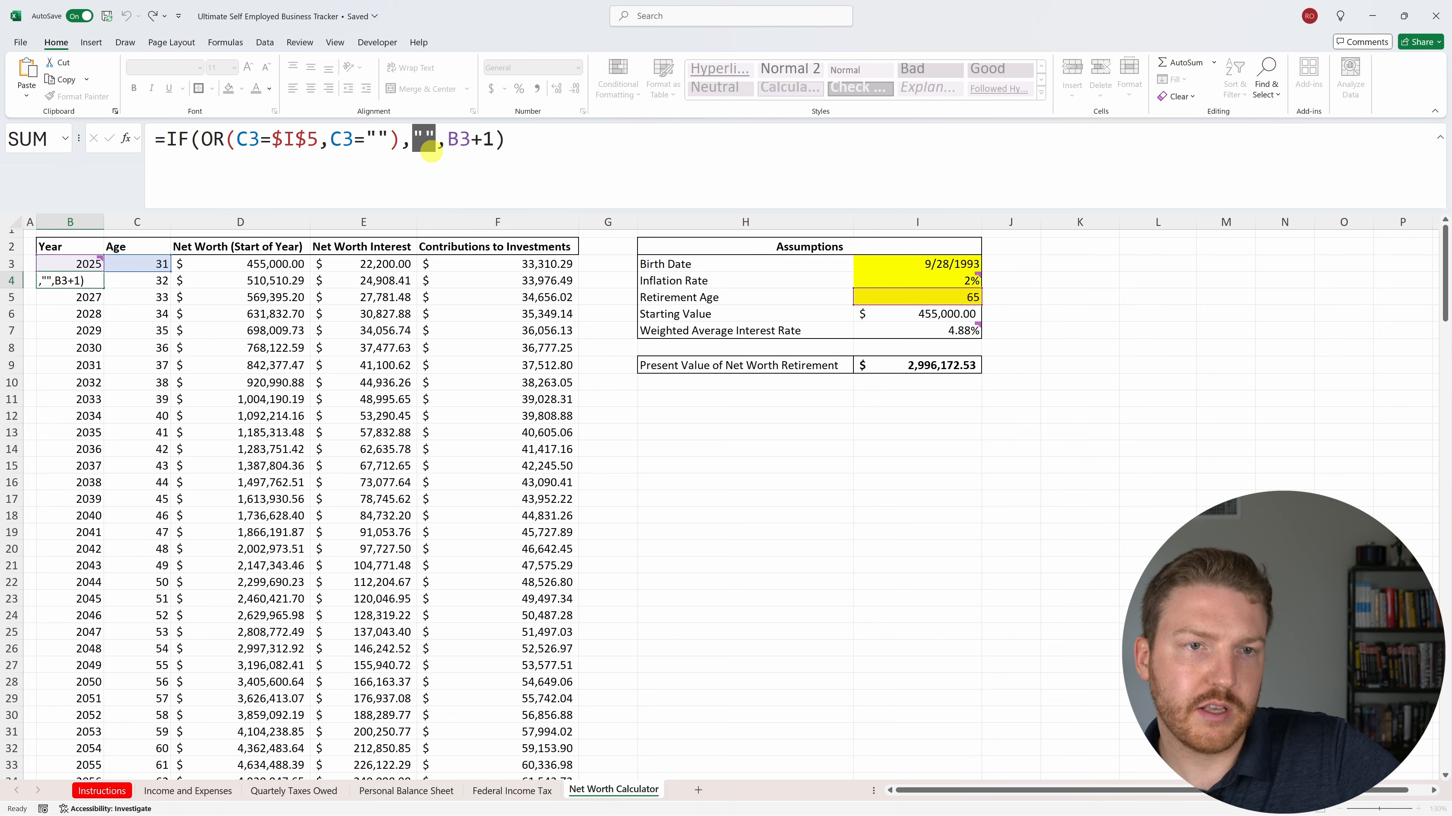
key(Return)
scroll(197, 718, down, 5)
drag(71, 597, 514, 750)
scroll(478, 411, up, 5)
Examine the second Age formula in C4, highlighting its OR condition and checking its empty-text result.
click(165, 285)
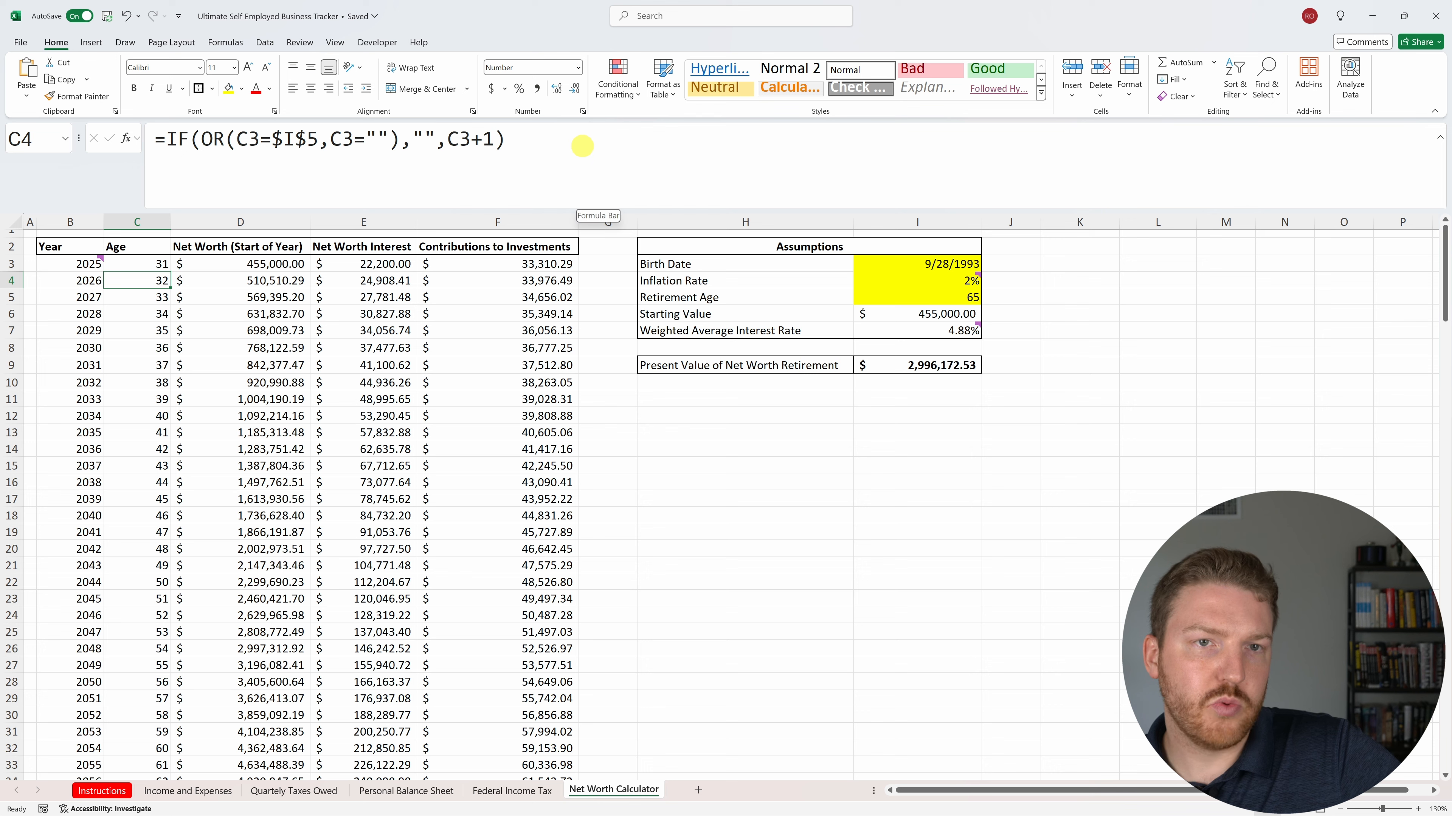
click(573, 142)
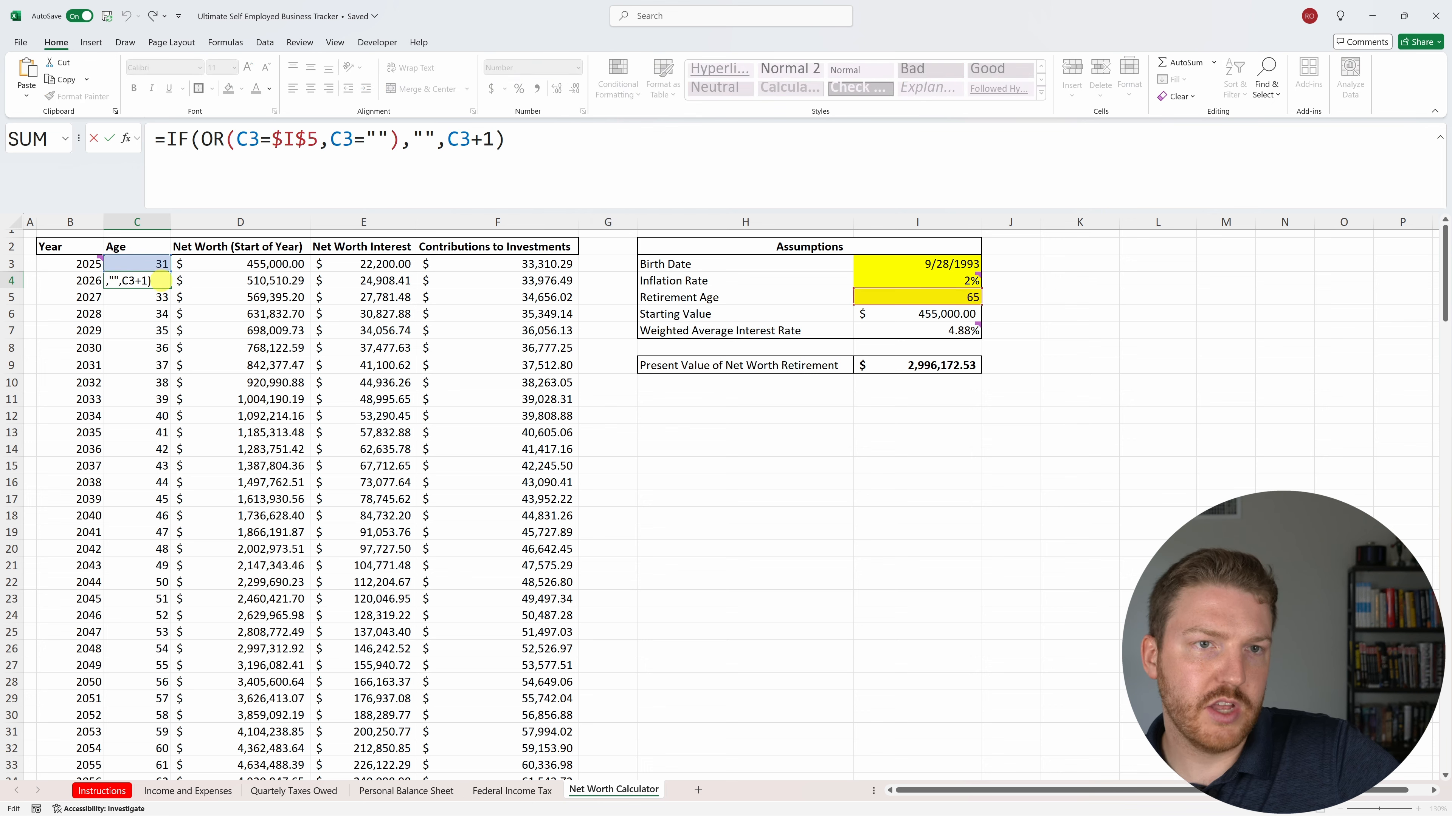
click(289, 136)
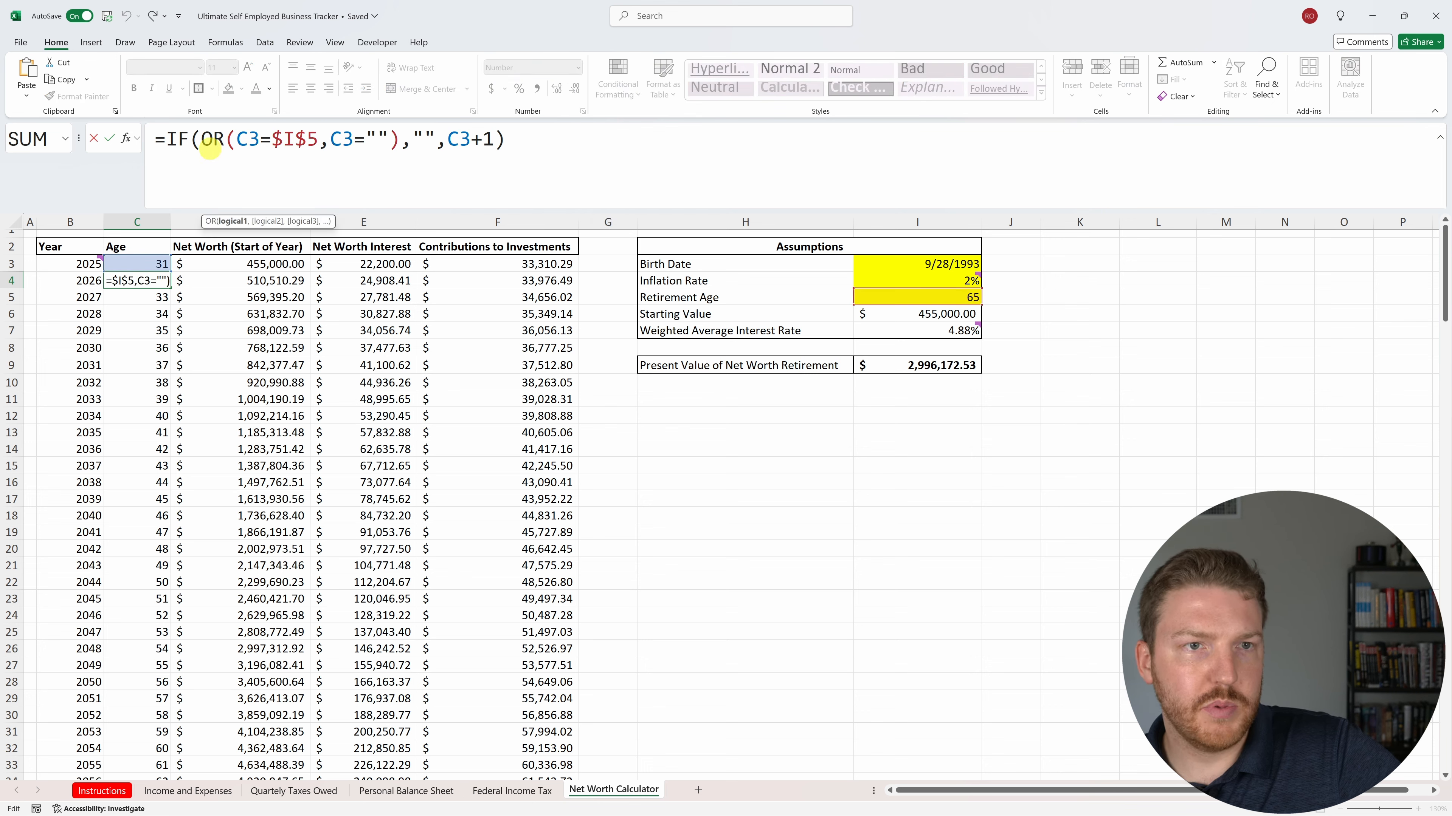
drag(201, 139, 402, 139)
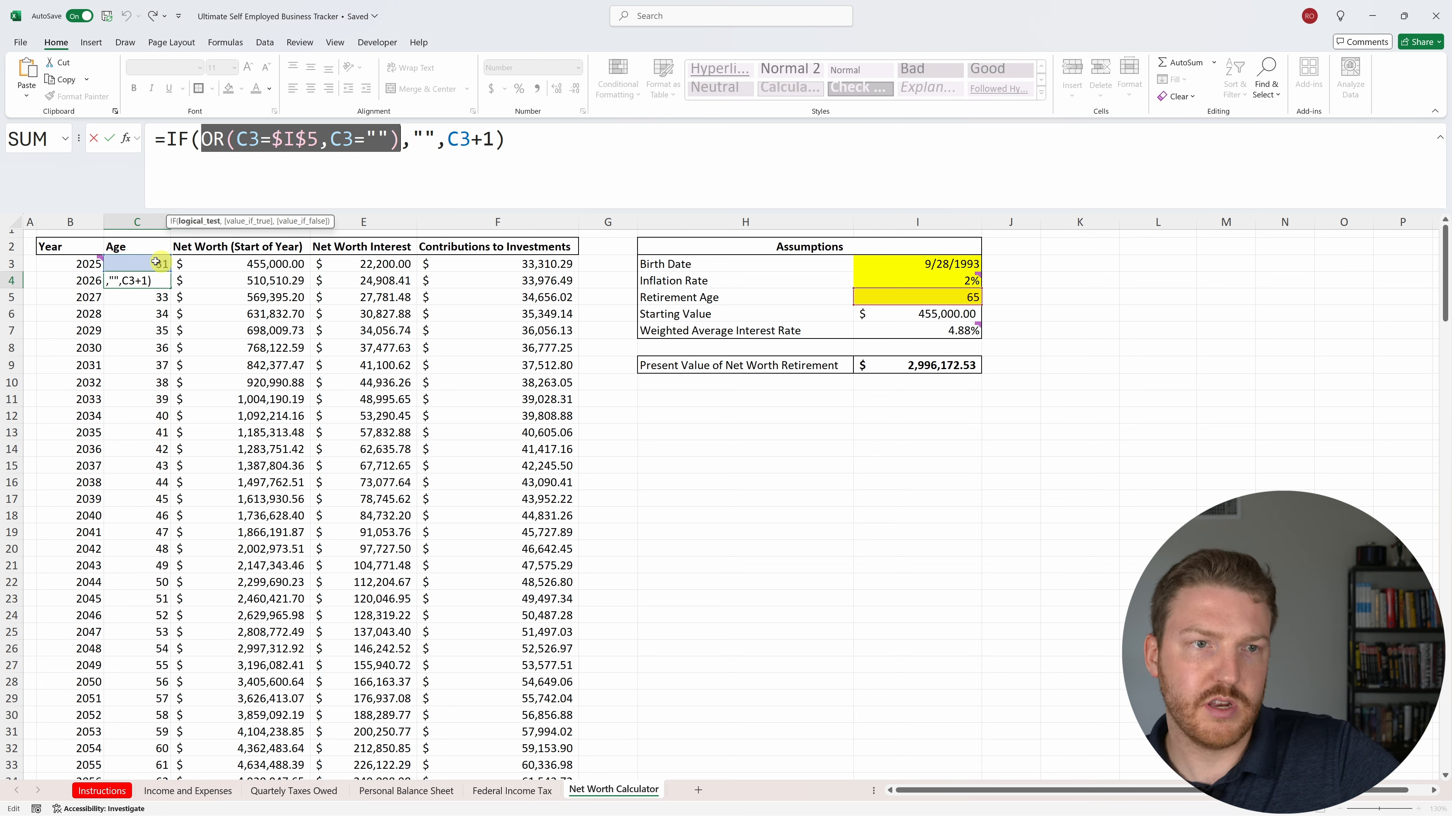
click(423, 139)
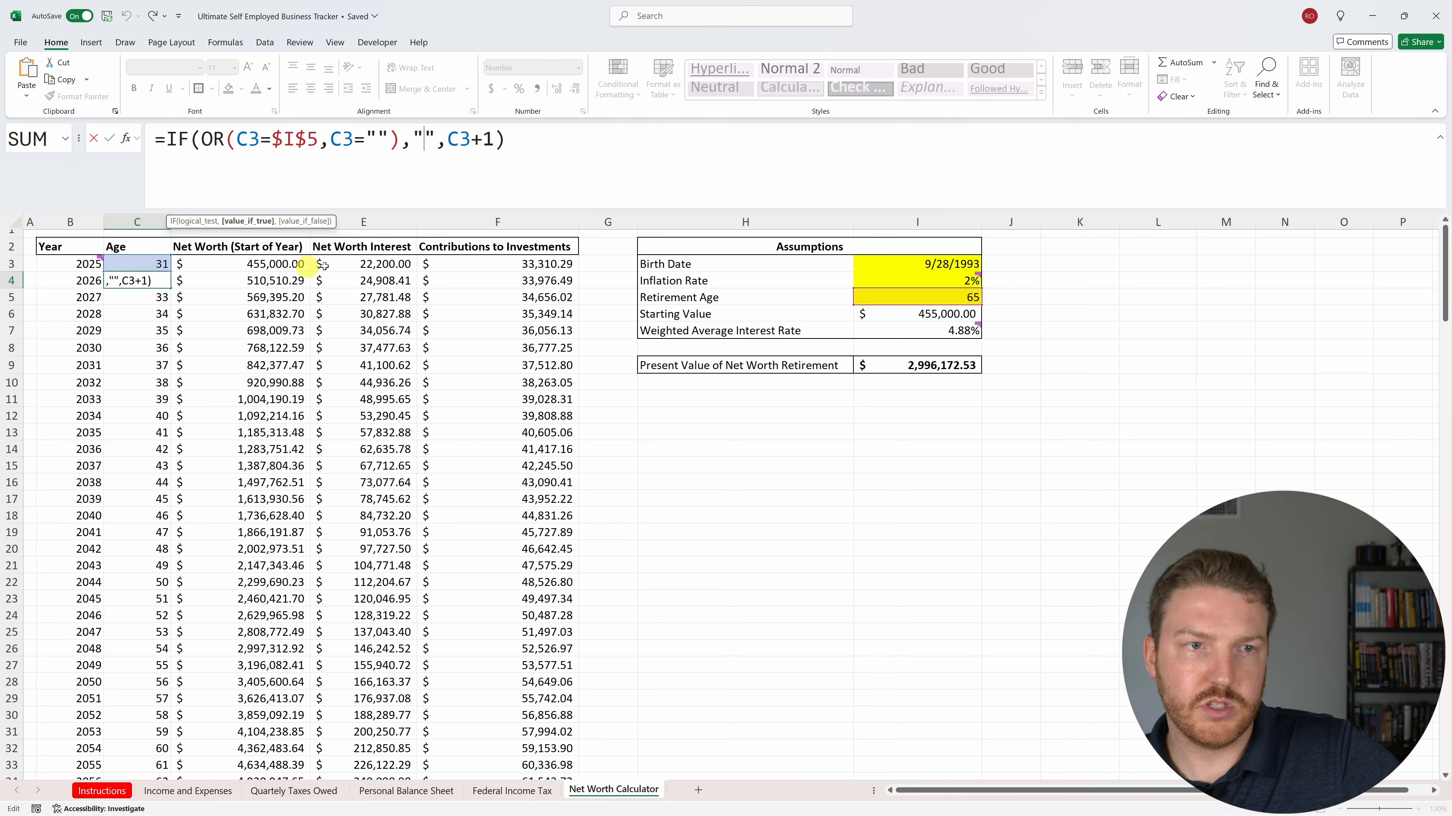
key(Return)
Examine the second Net Worth formula in D4, highlighting its OR condition and checking its D3+E3+F3 result.
click(279, 281)
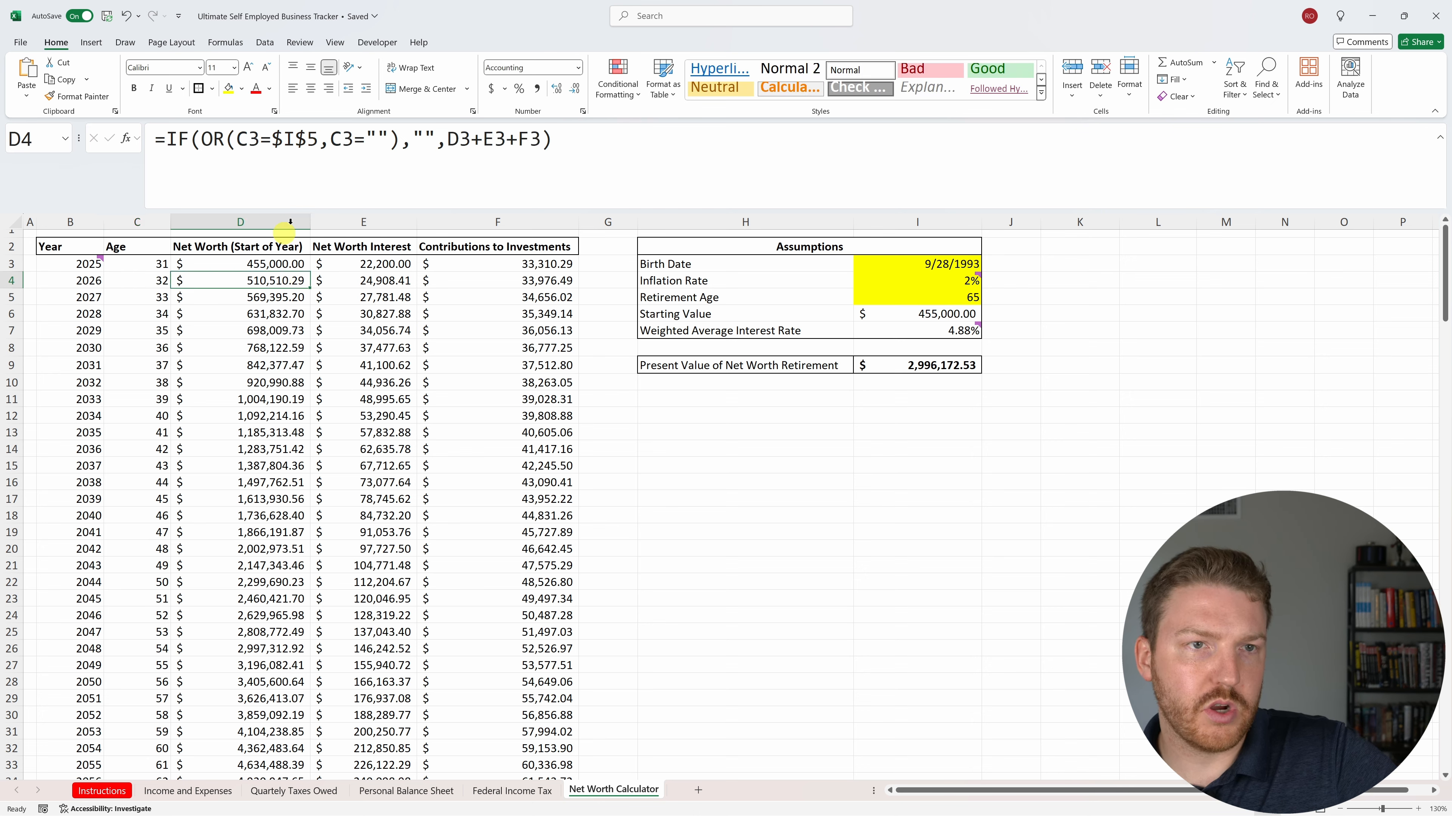
click(645, 155)
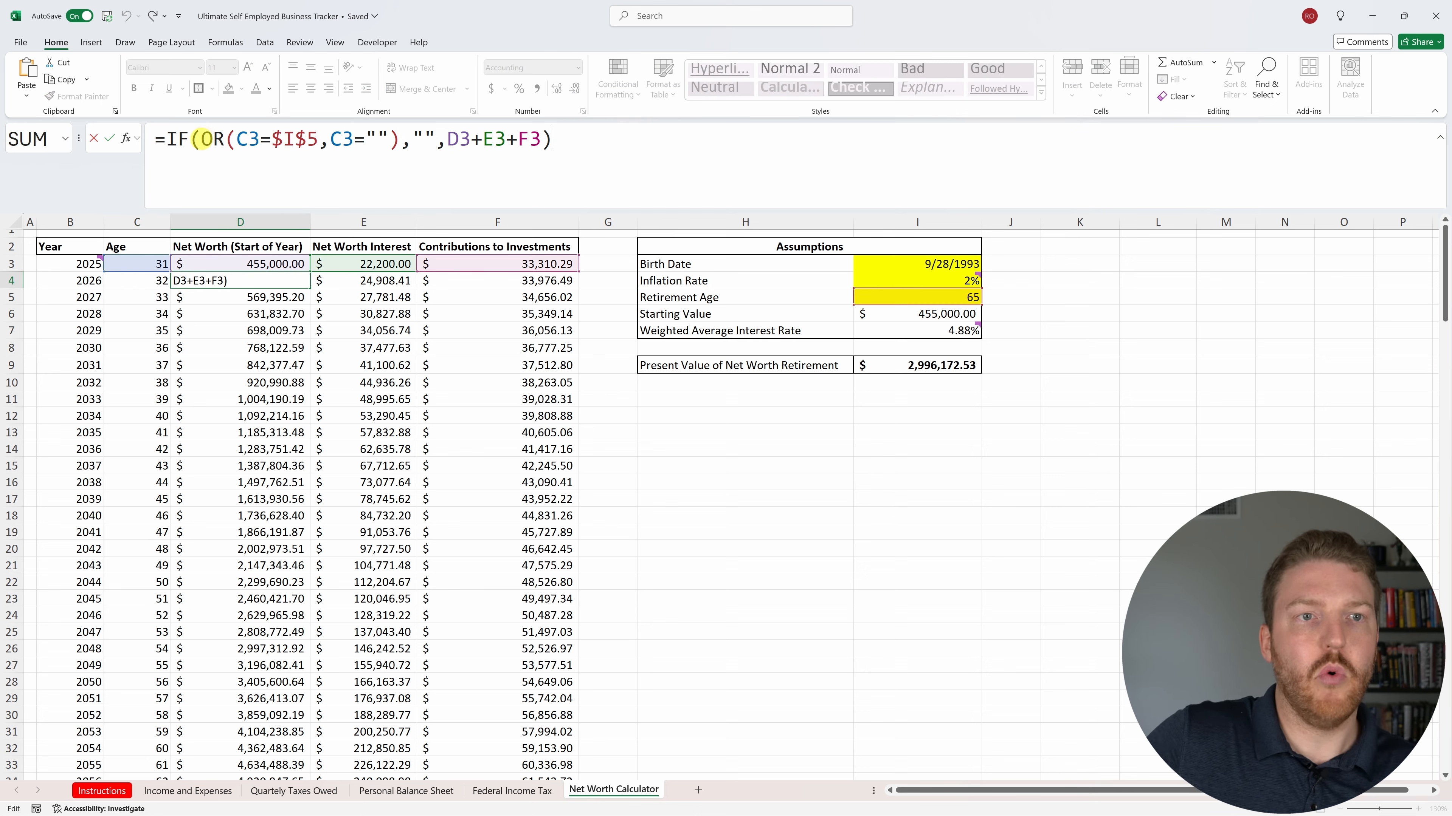
drag(203, 140, 403, 142)
click(480, 161)
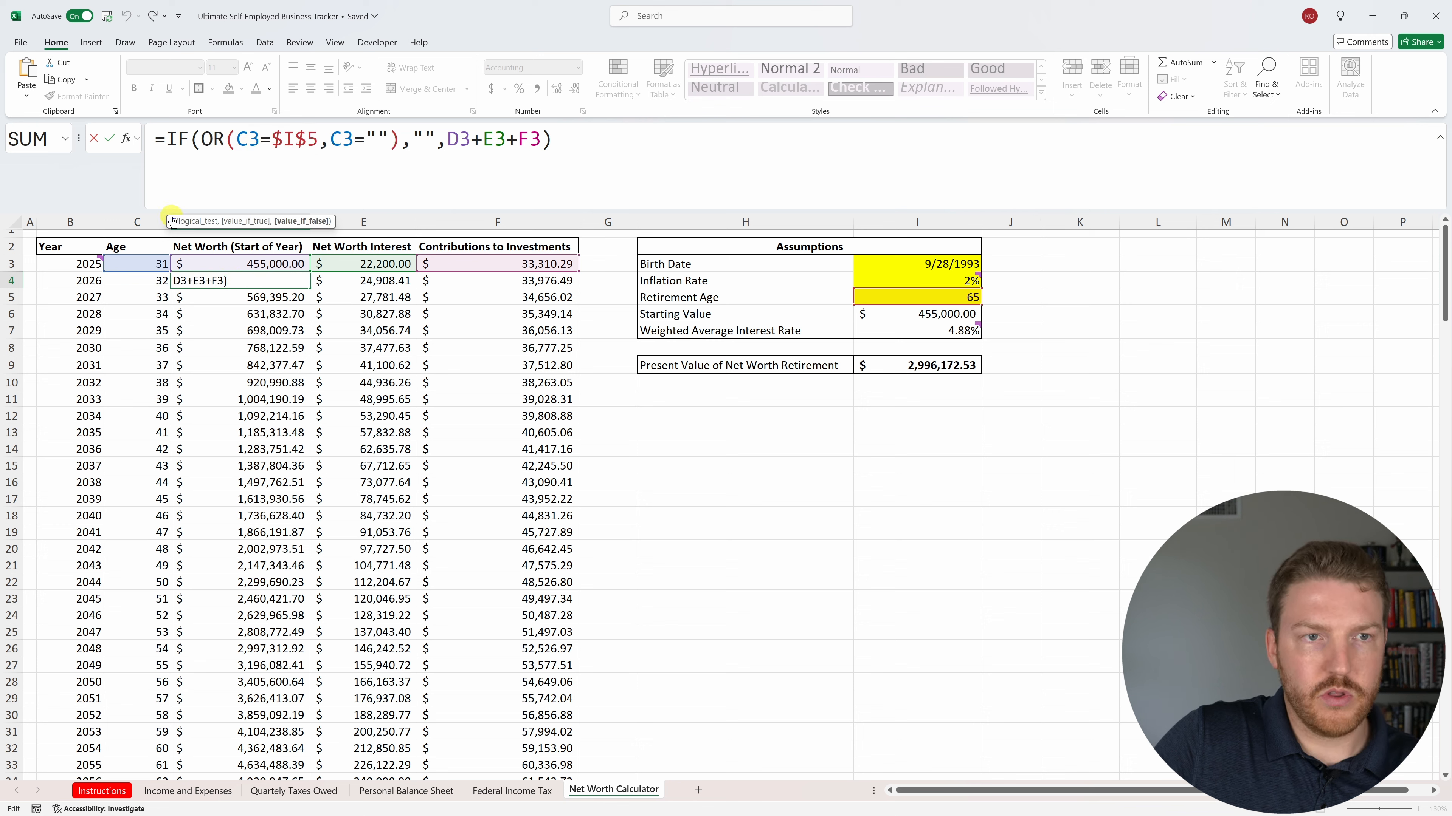
drag(169, 220, 73, 178)
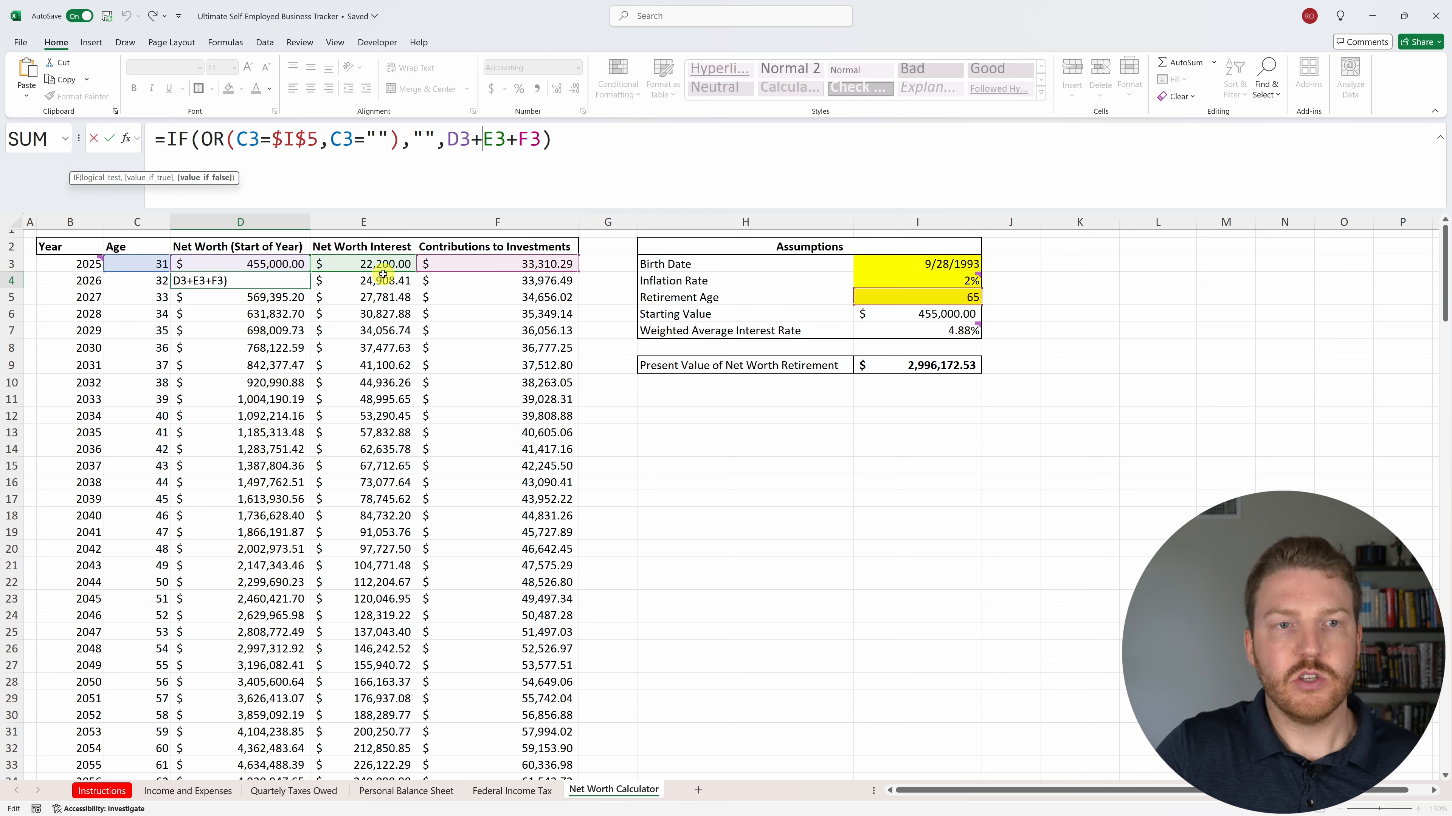
key(Return)
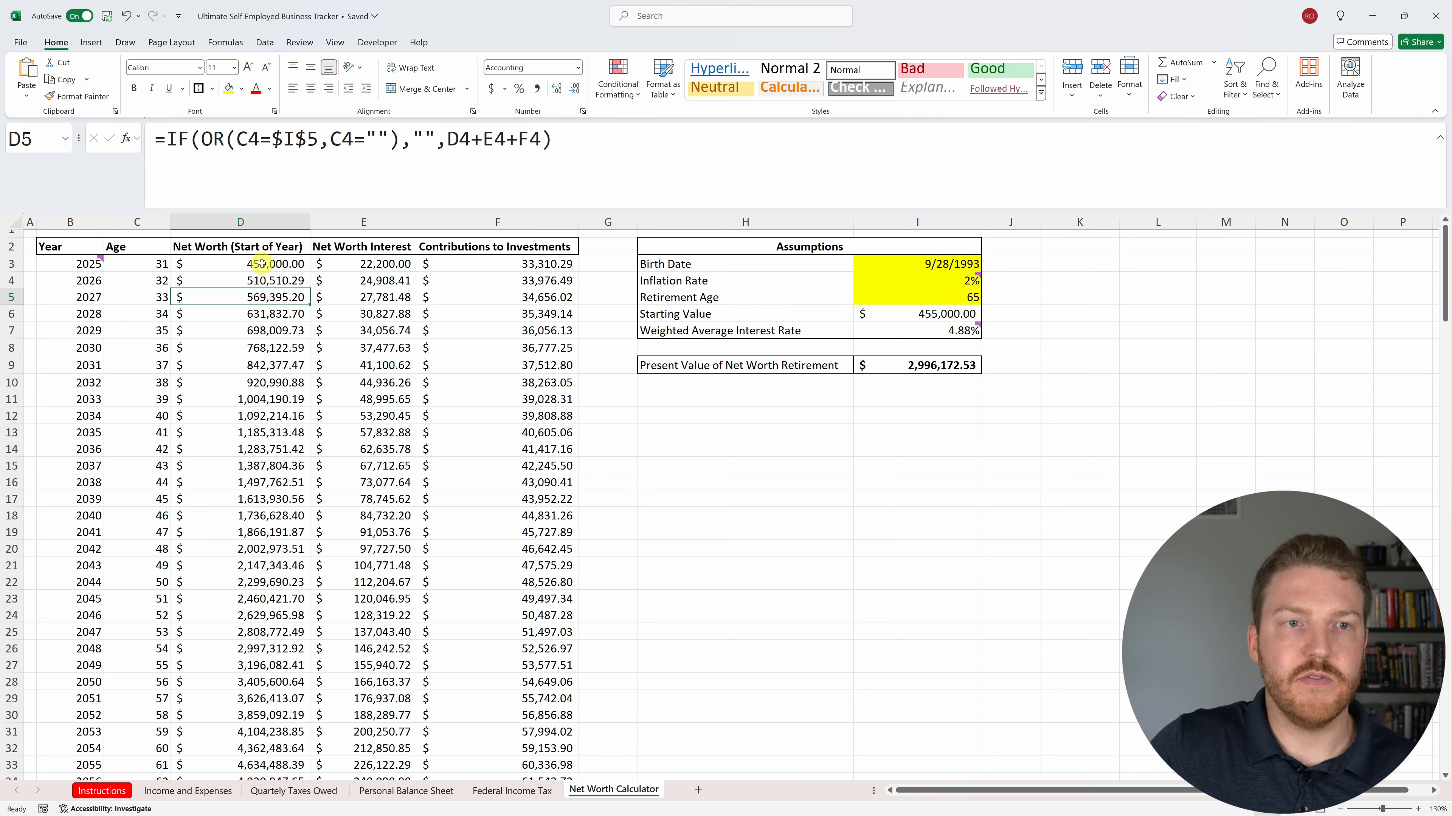
Trace the 2026 net worth in D4 back to the first-year net worth, interest and contributions in D3, E3 and F3.
click(261, 264)
mouse_move(92, 265)
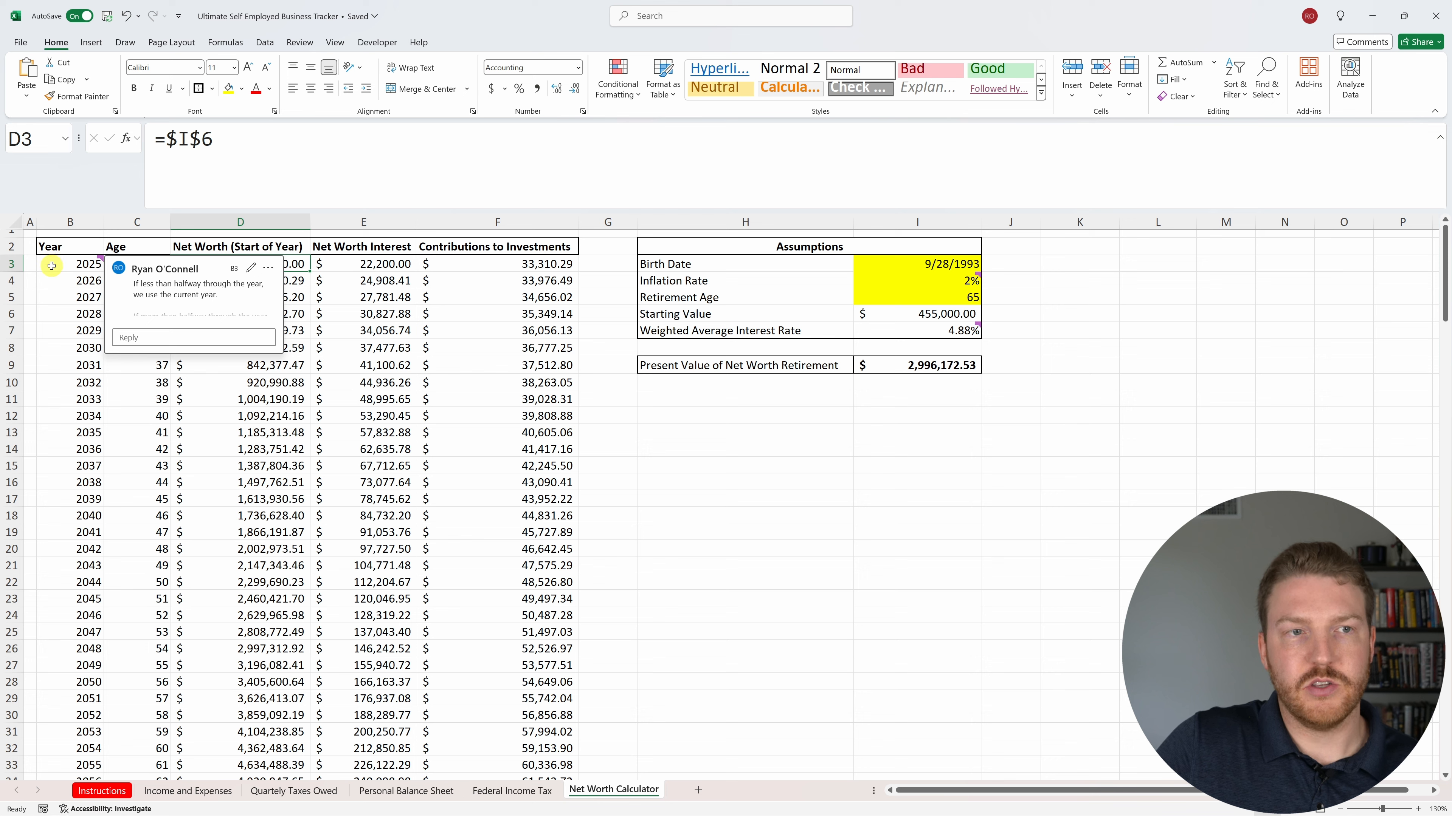
click(49, 285)
click(281, 284)
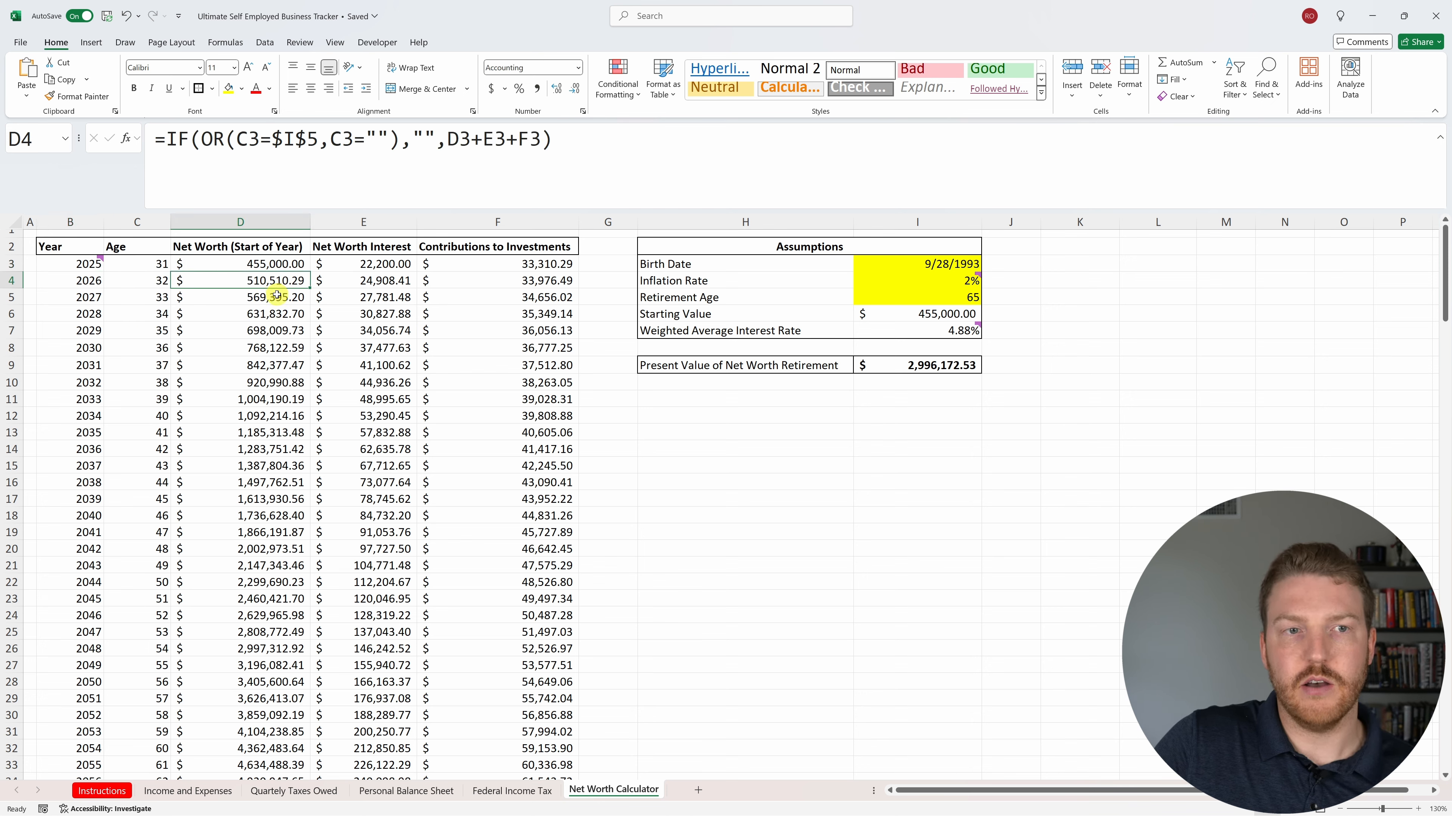
click(344, 263)
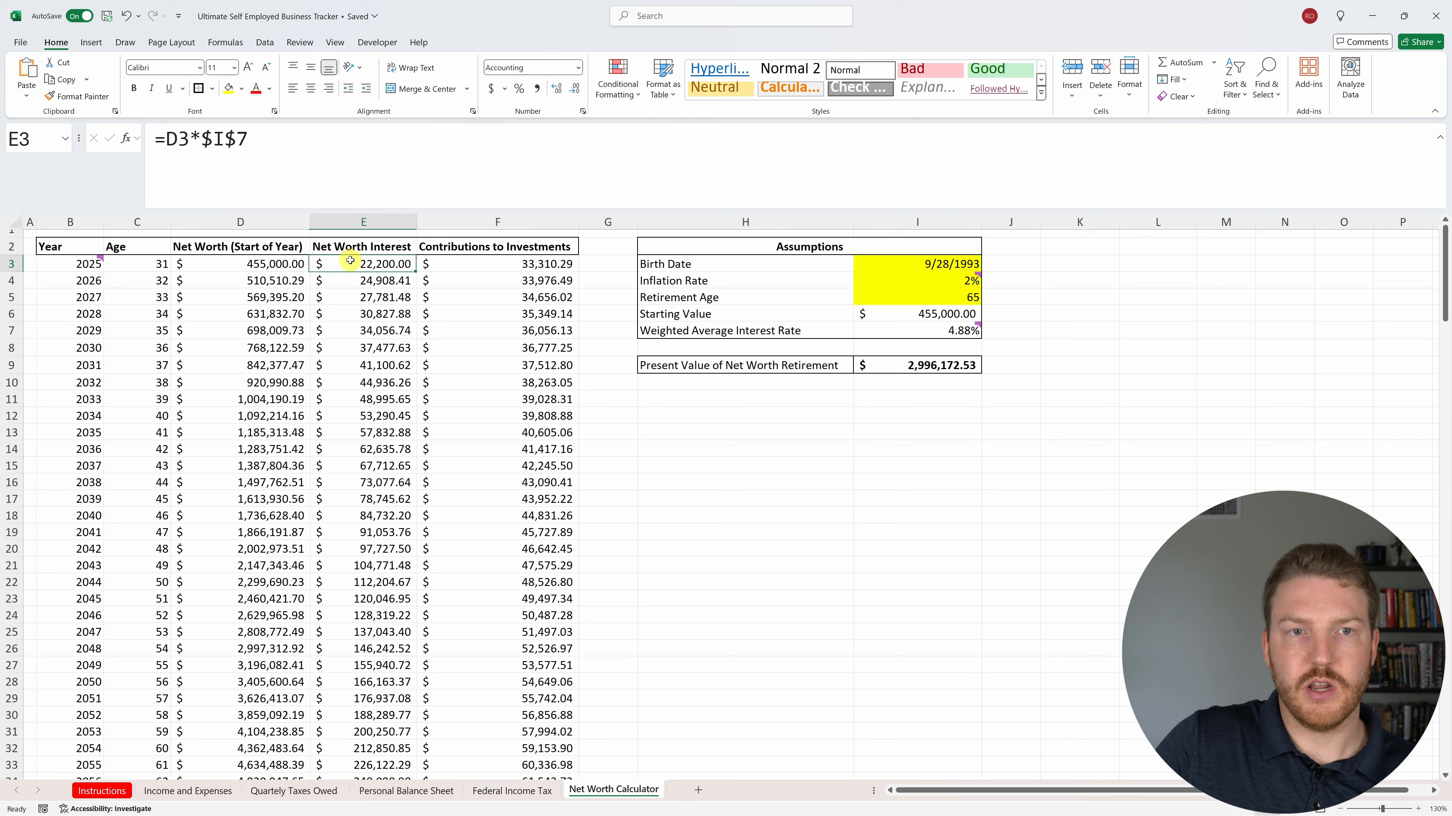
click(546, 264)
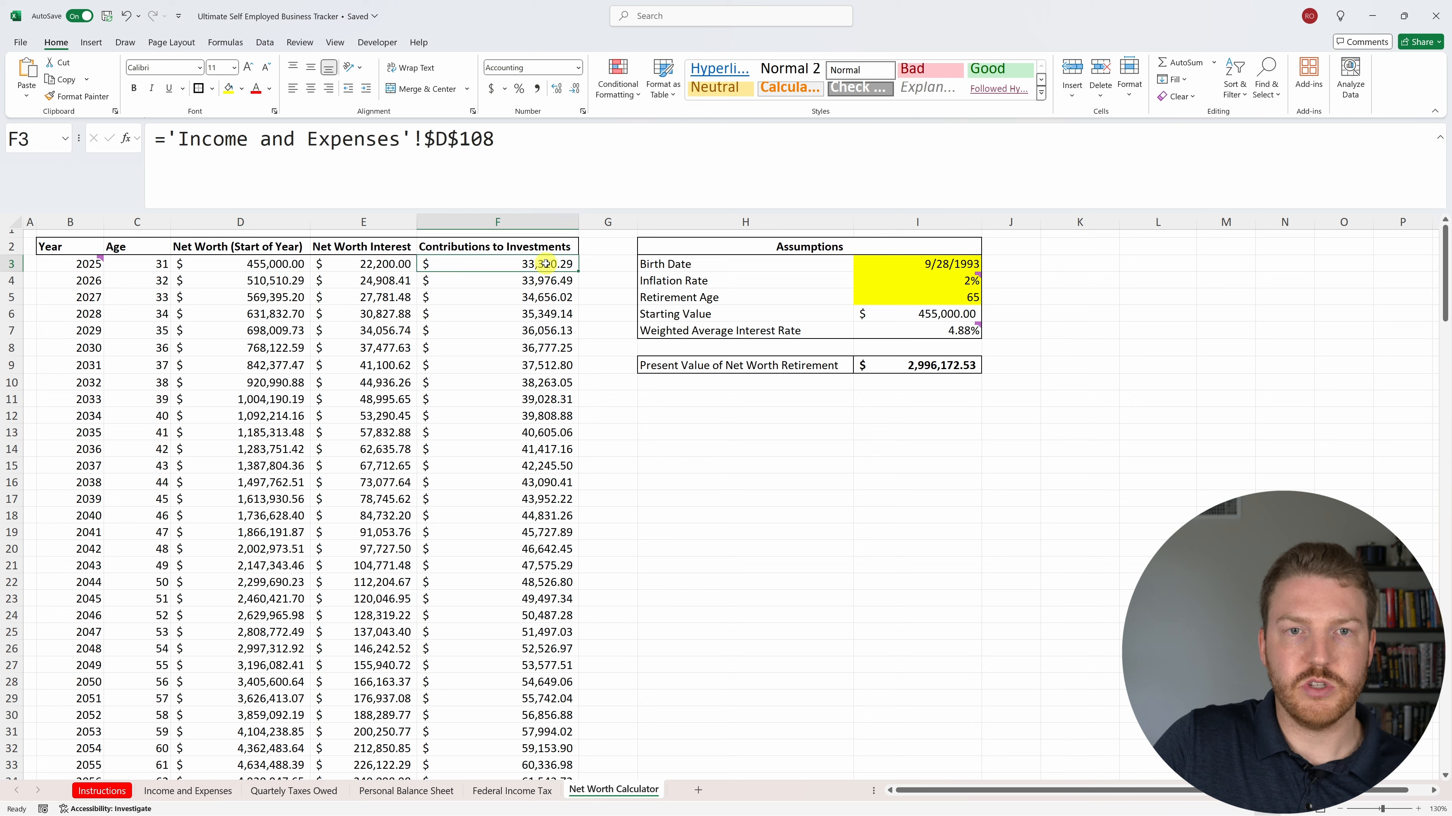
click(288, 287)
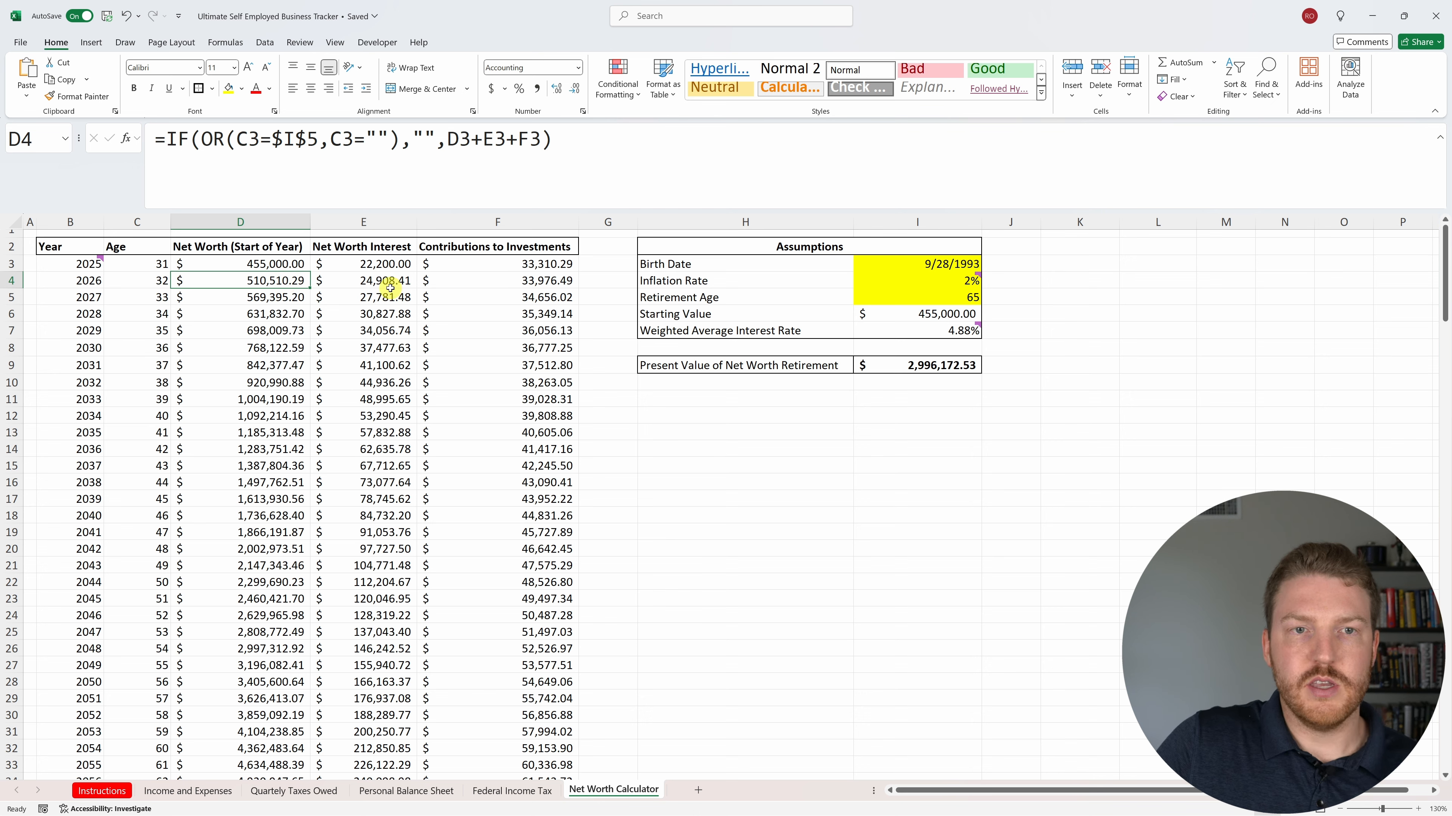
Examine the second Net Worth Interest formula in E4, highlighting its OR condition and empty-text result, and checking the D4*$I$7 part.
click(378, 282)
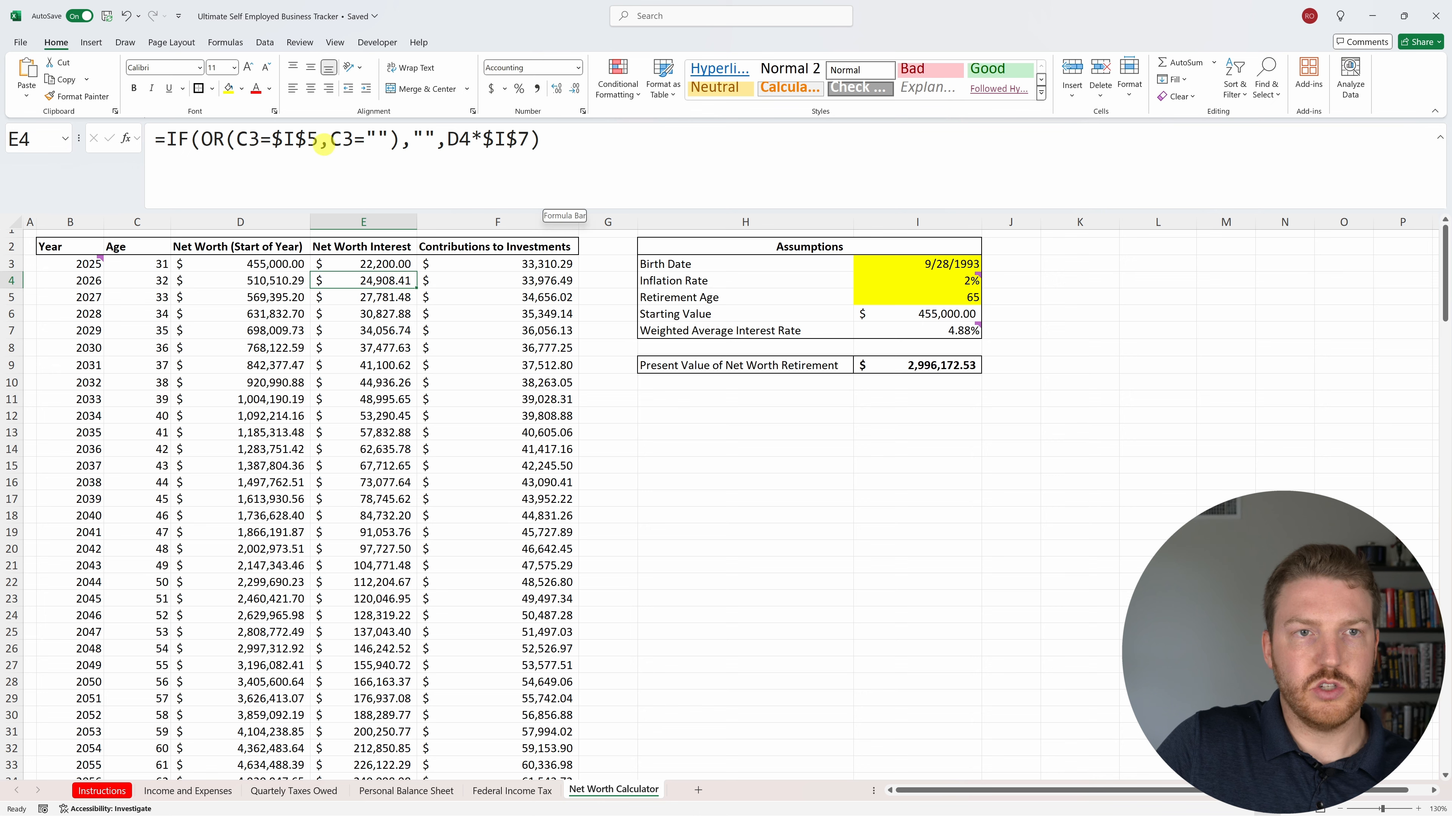
click(319, 140)
drag(436, 143, 207, 157)
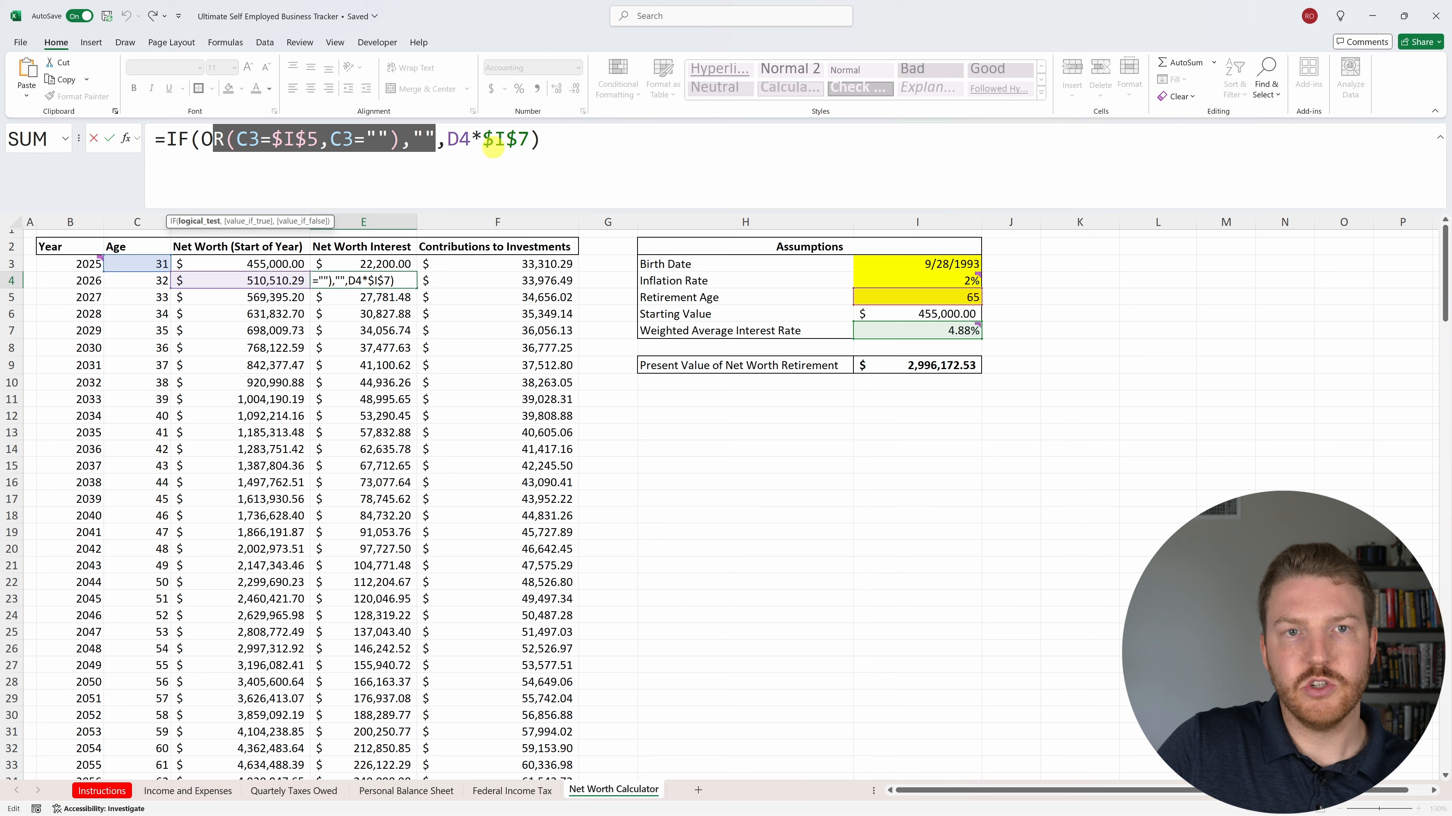
click(485, 146)
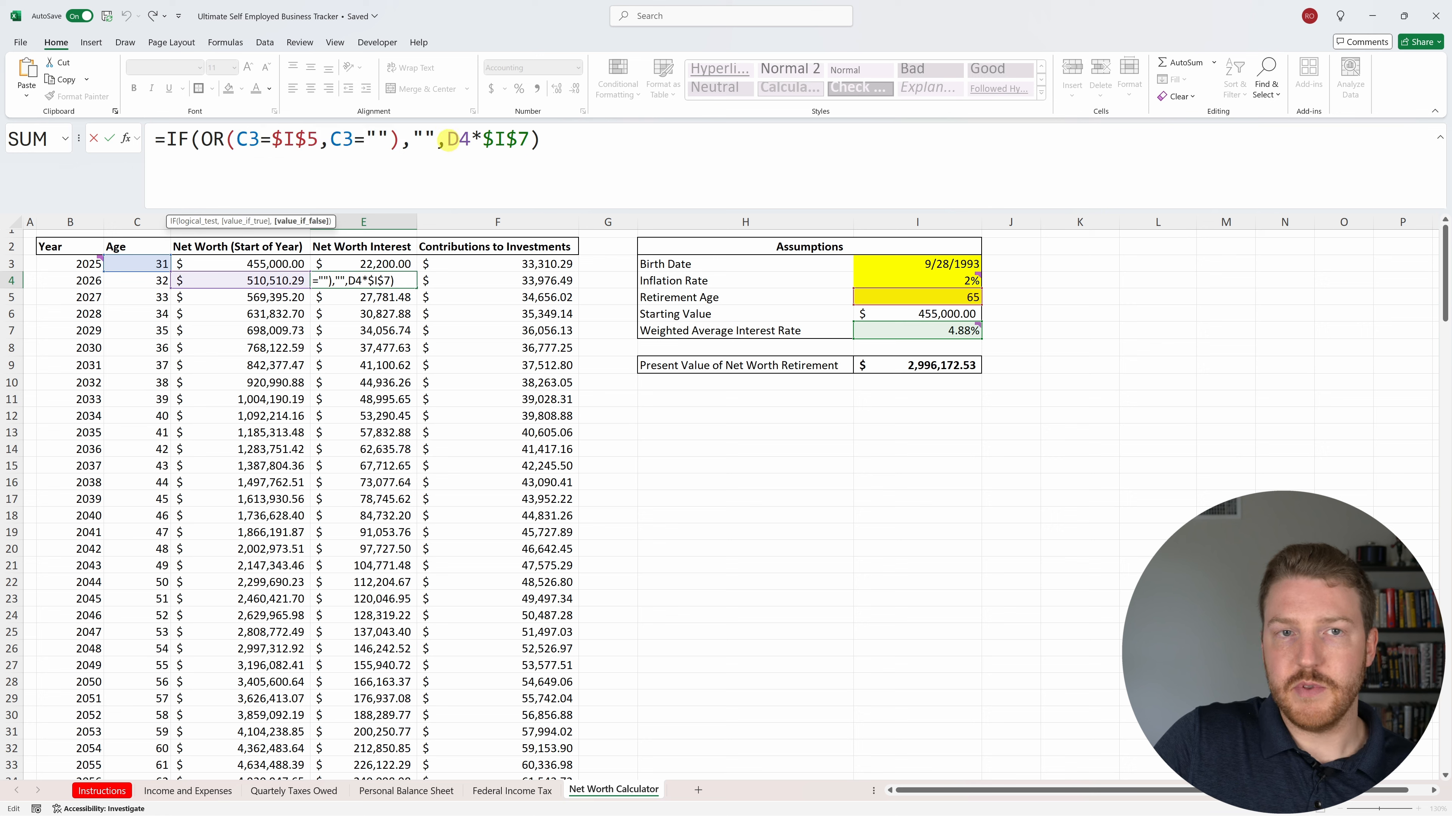
double_click(457, 139)
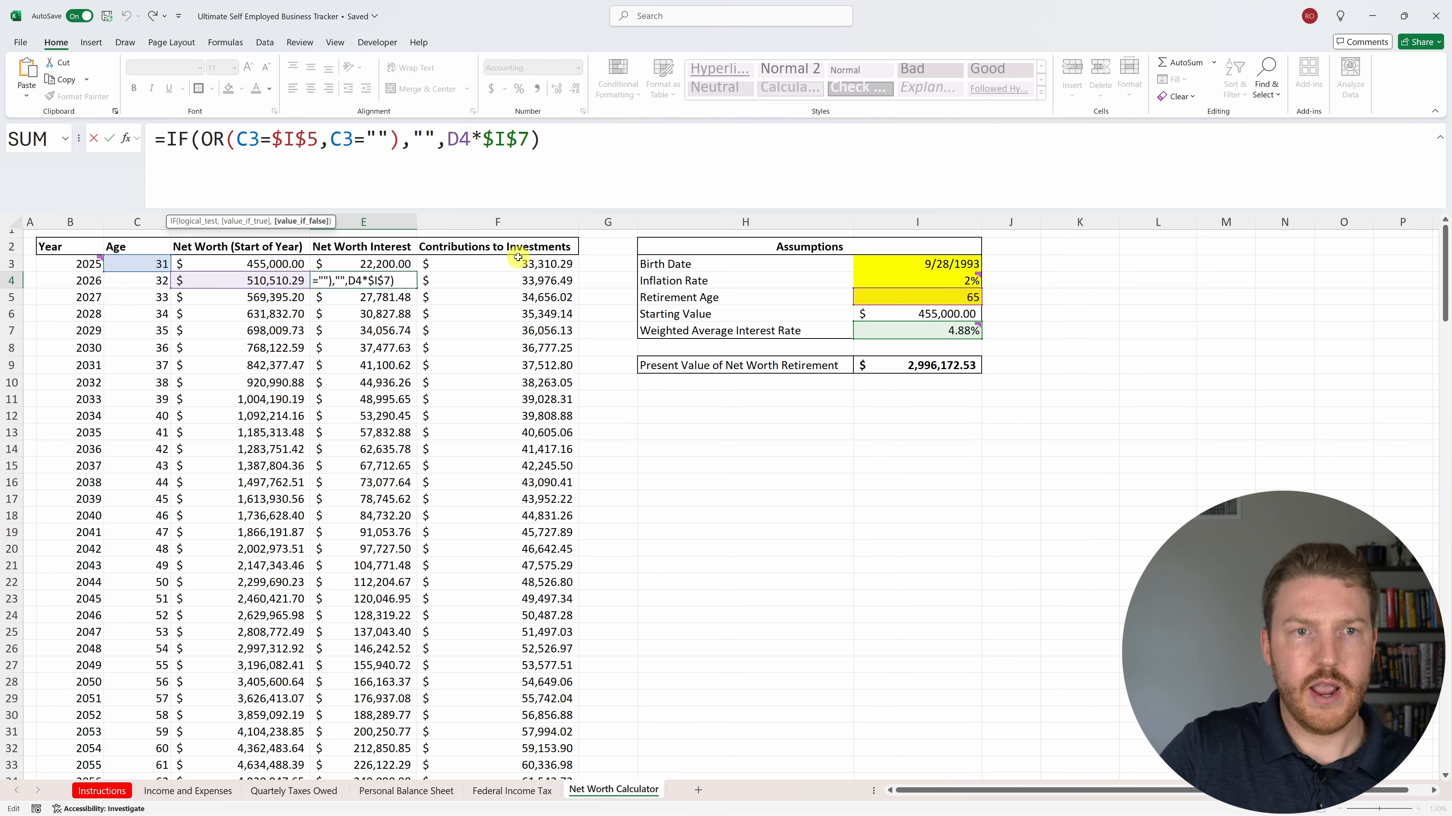
key(Return)
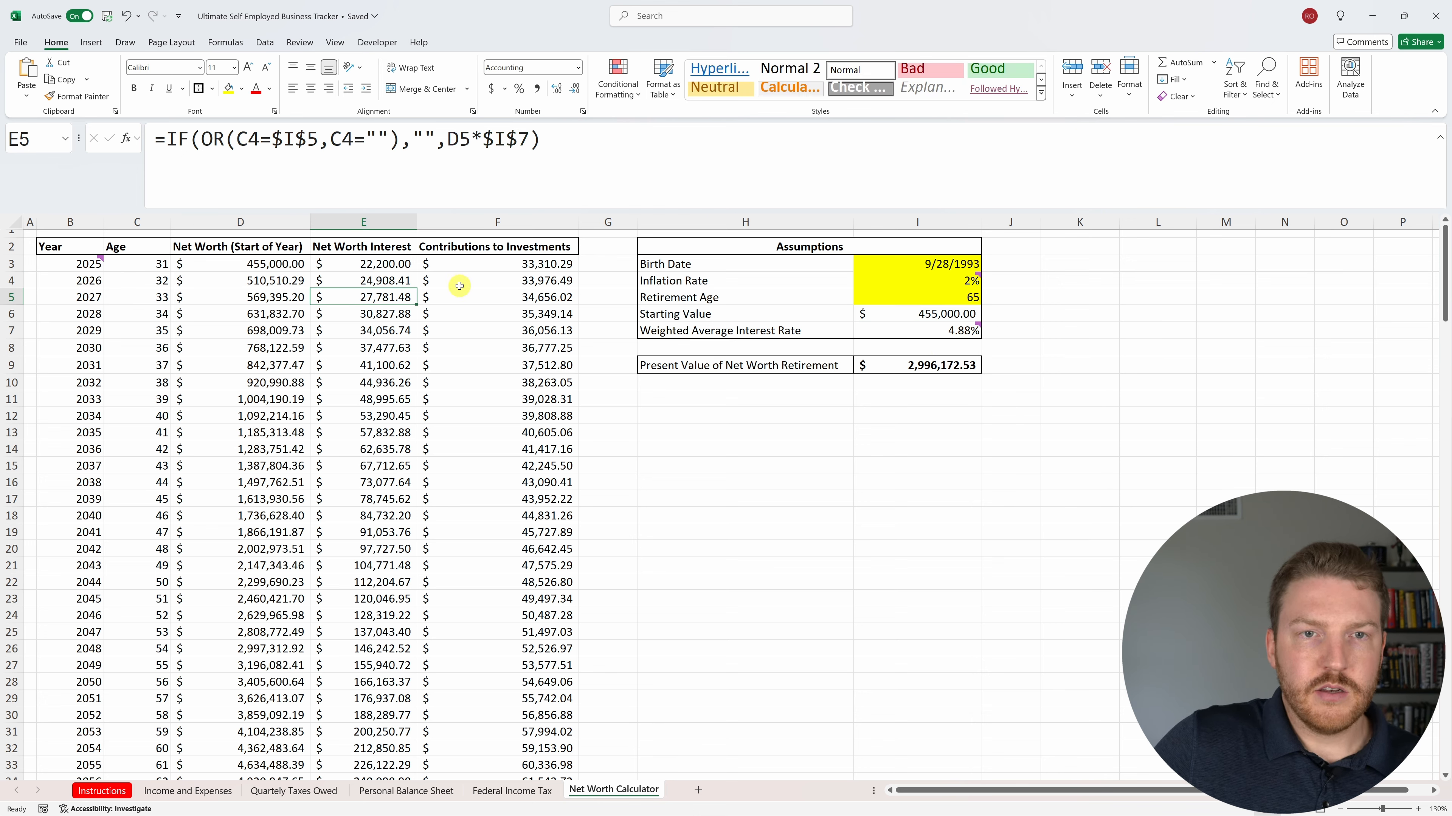
Examine the second Contributions to Investments formula in F4, highlighting its OR condition and checking F3*(1+$I$4) against the Inflation Rate.
click(490, 284)
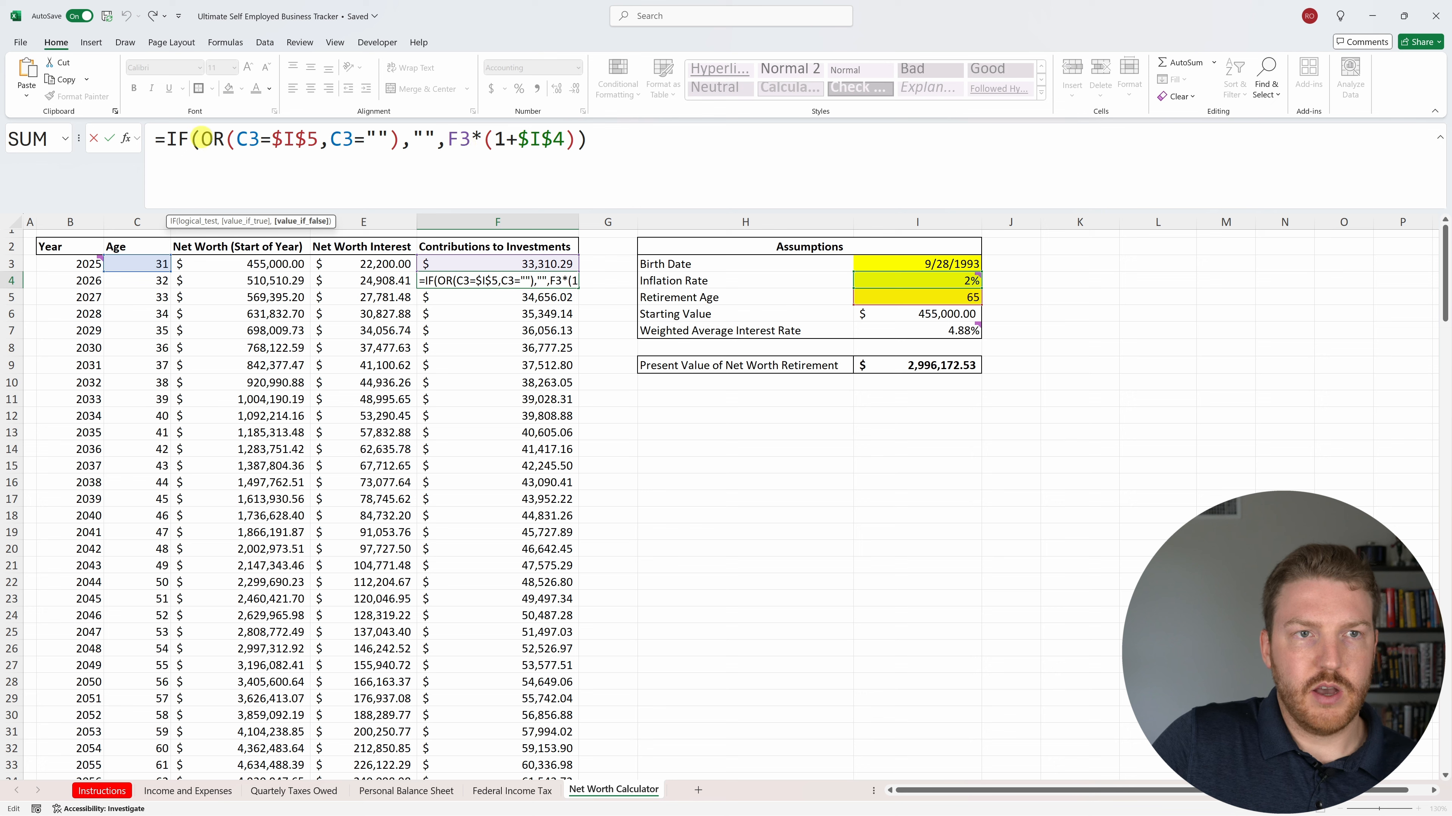
drag(201, 141, 429, 141)
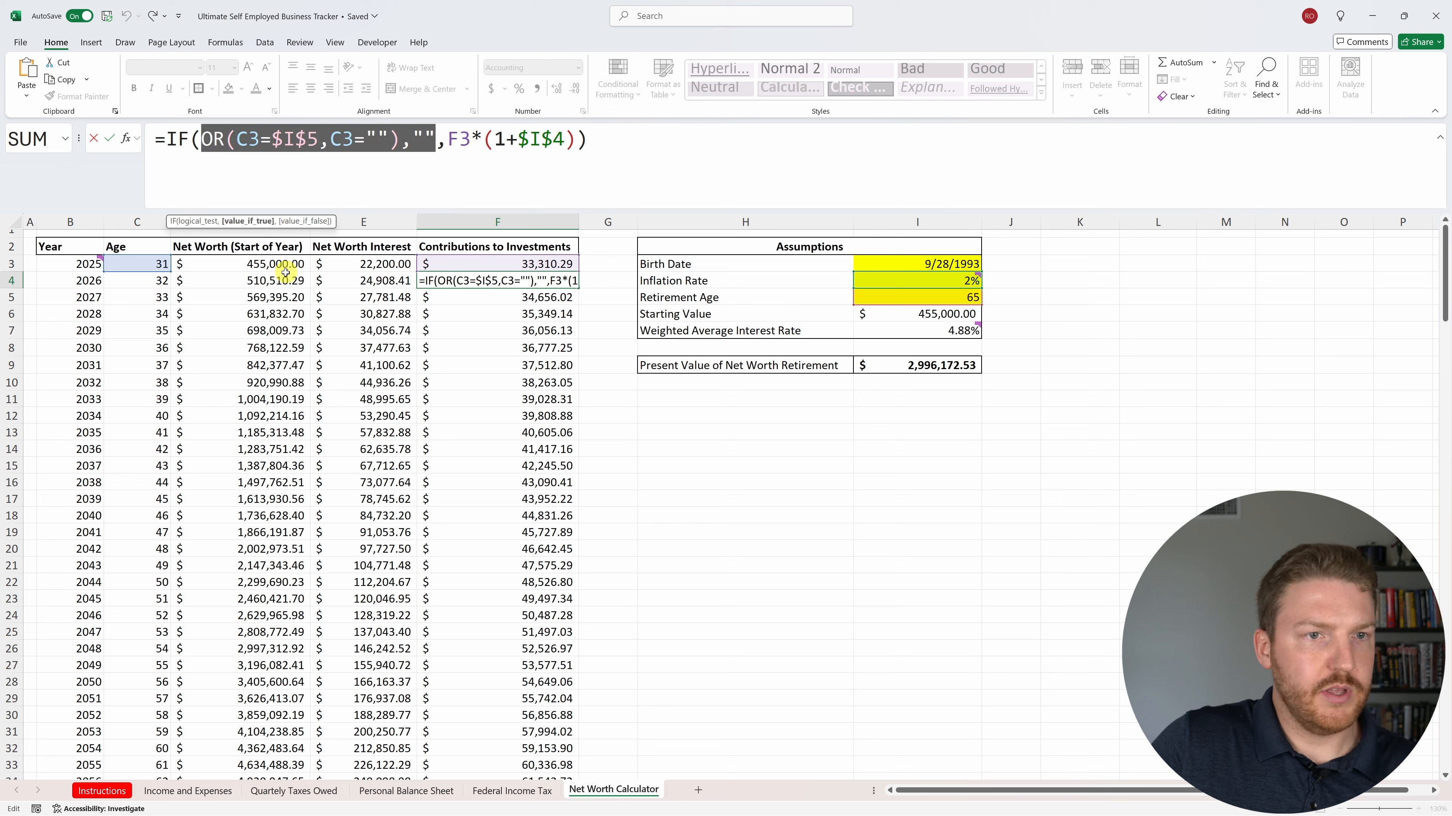
click(237, 140)
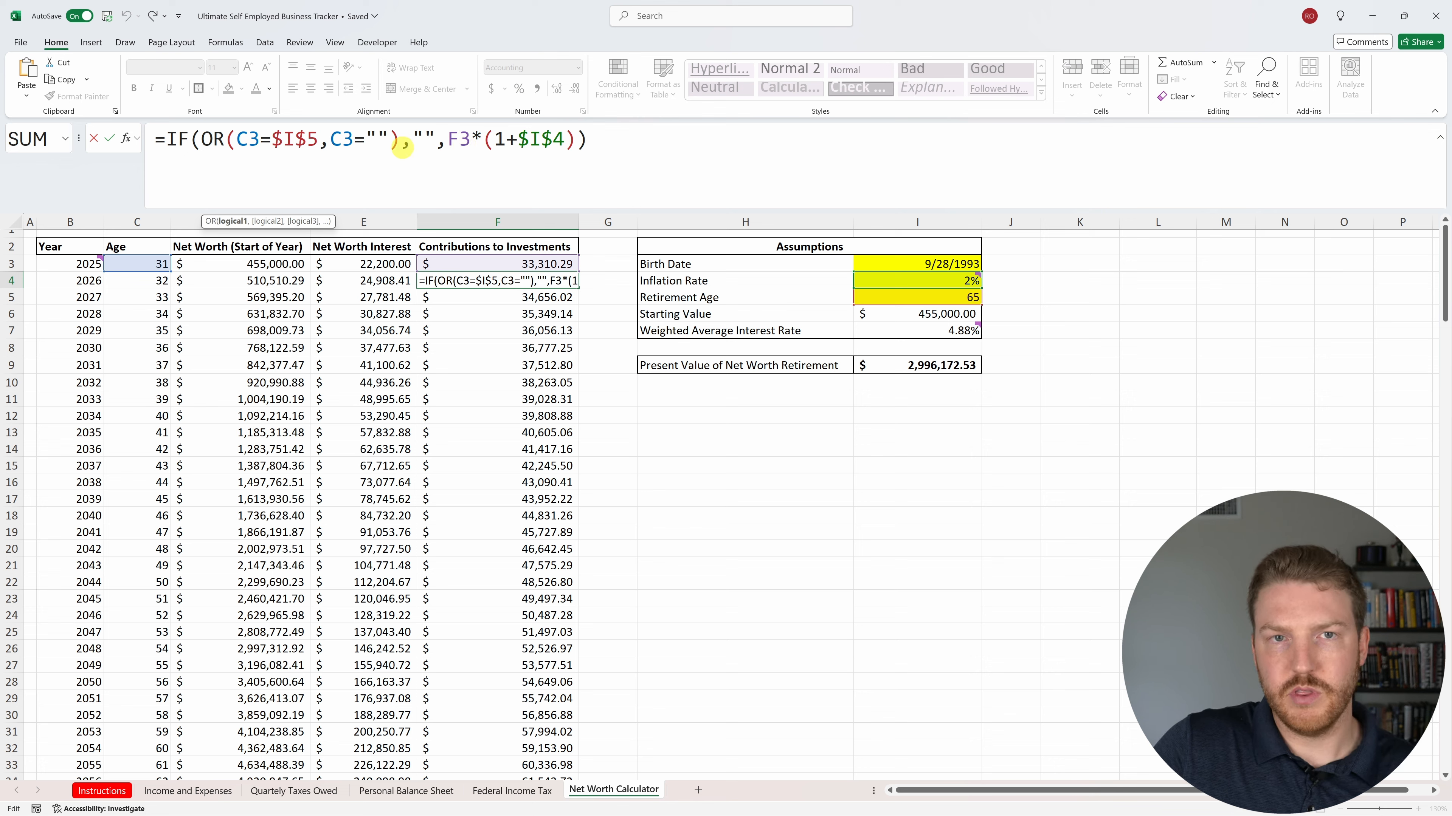
click(455, 139)
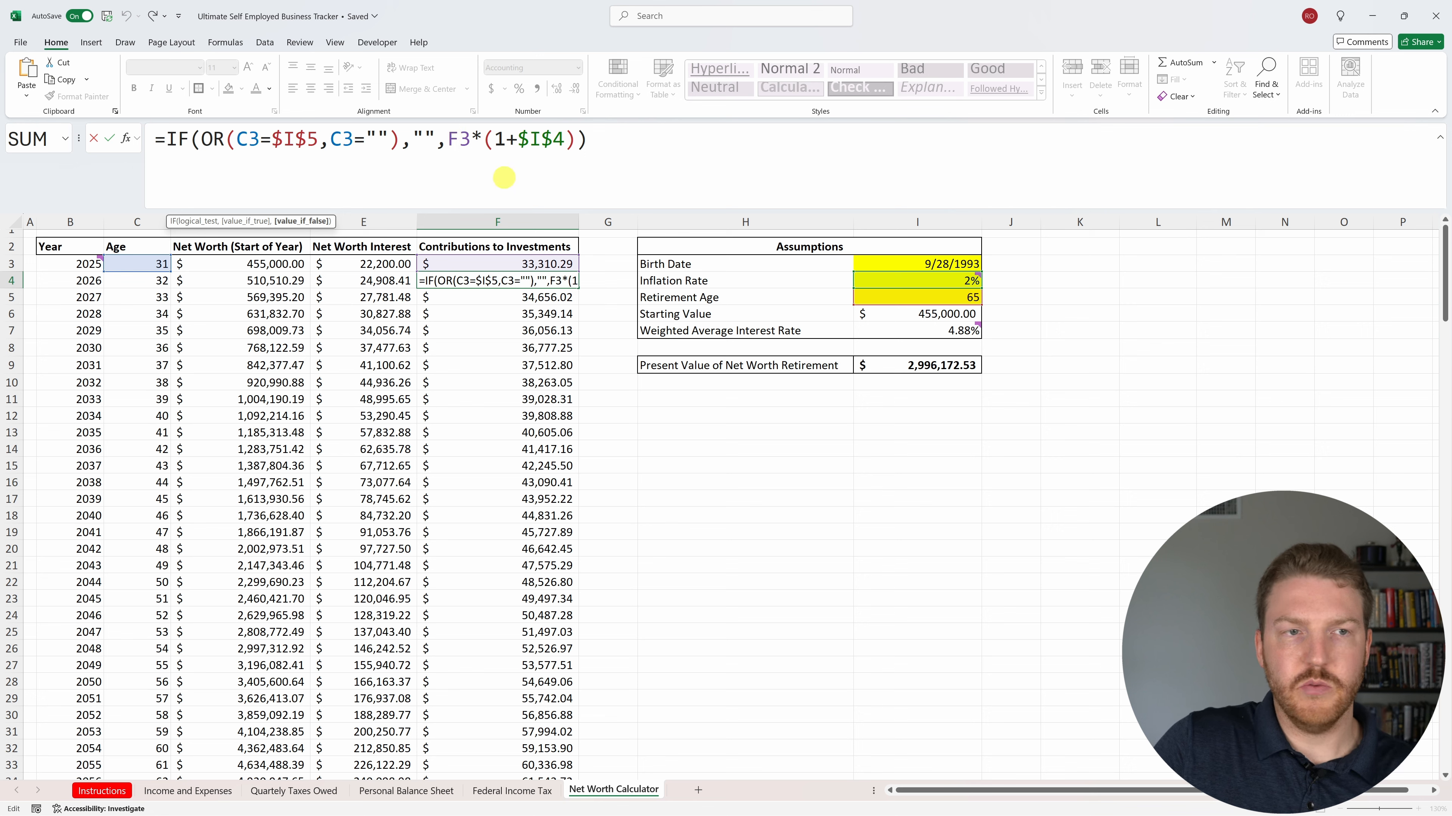
click(461, 139)
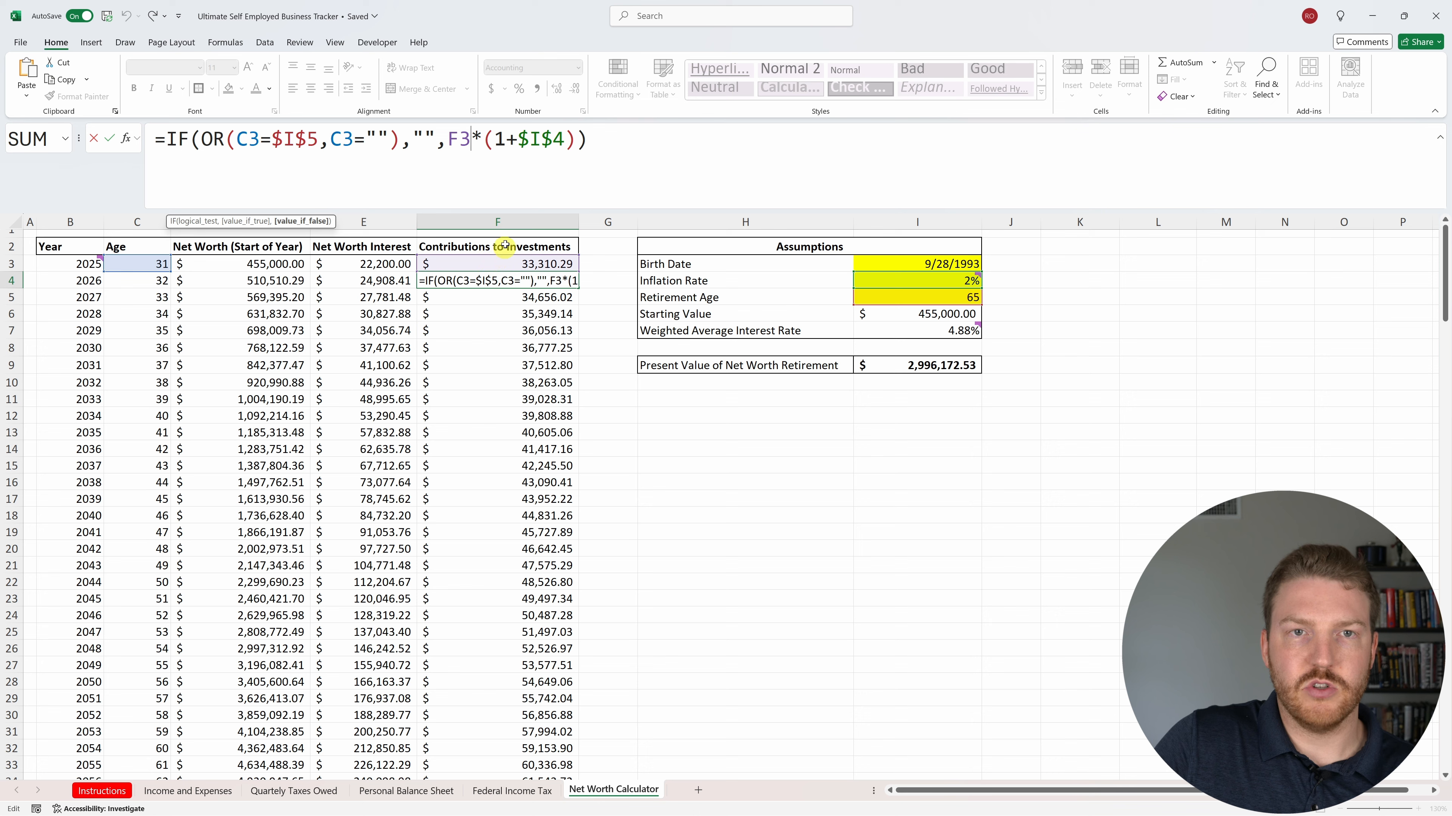
click(519, 139)
mouse_move(883, 284)
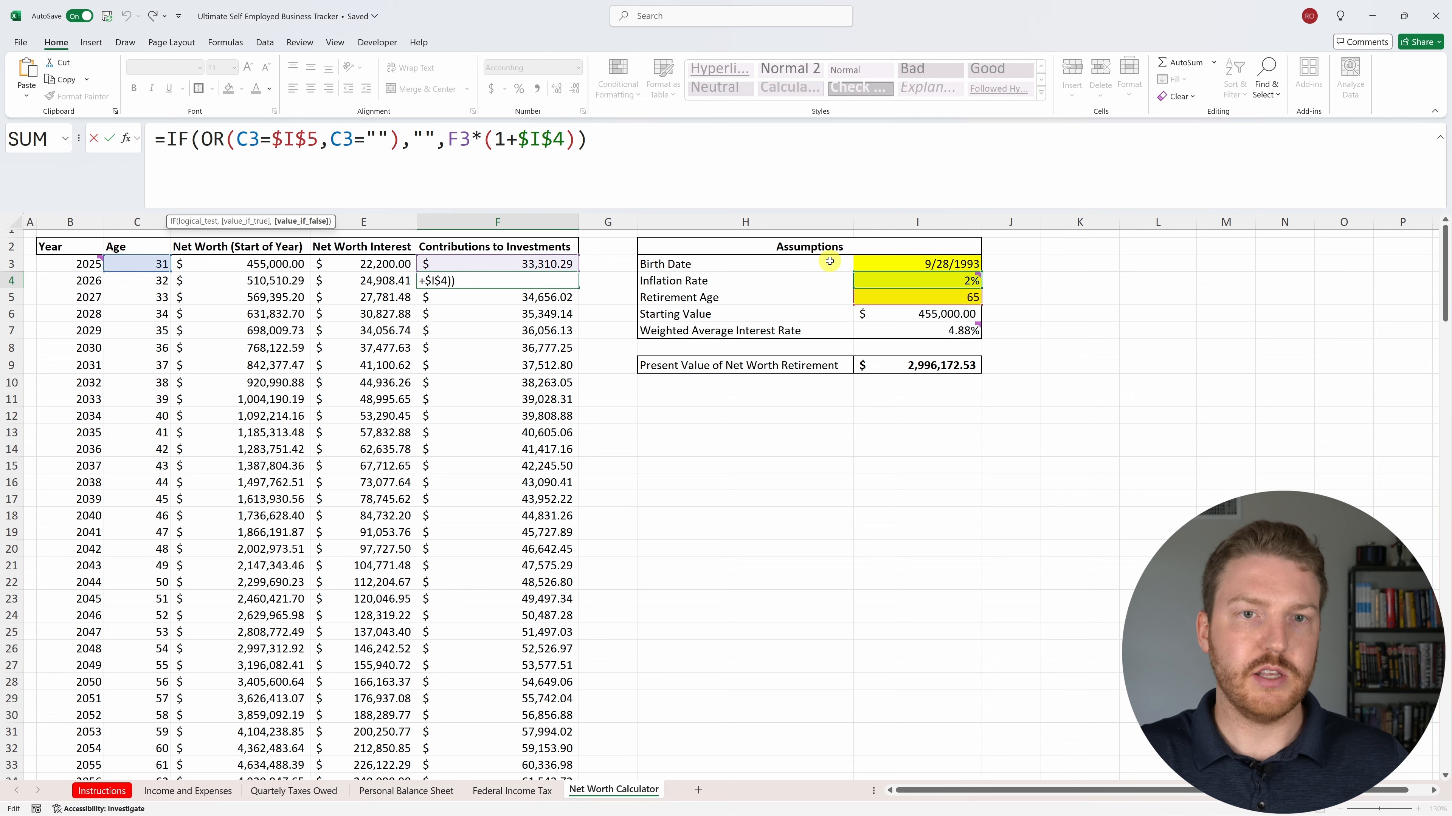
key(Return)
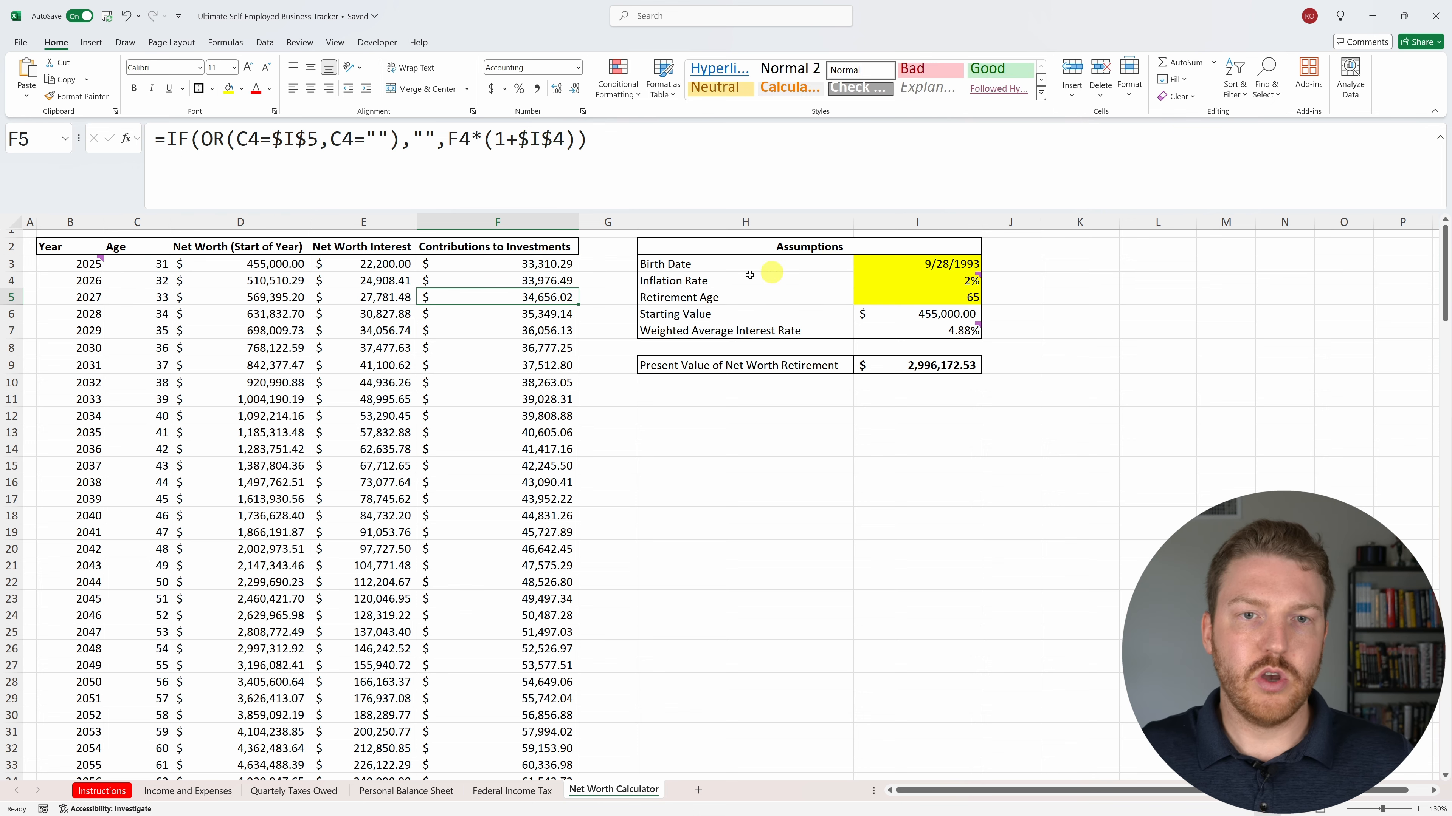
Inspect the Contributions to Investments column down to the retirement row and the final net worth in D37.
drag(517, 266, 531, 778)
scroll(506, 605, down, 3)
drag(527, 682, 527, 450)
click(235, 683)
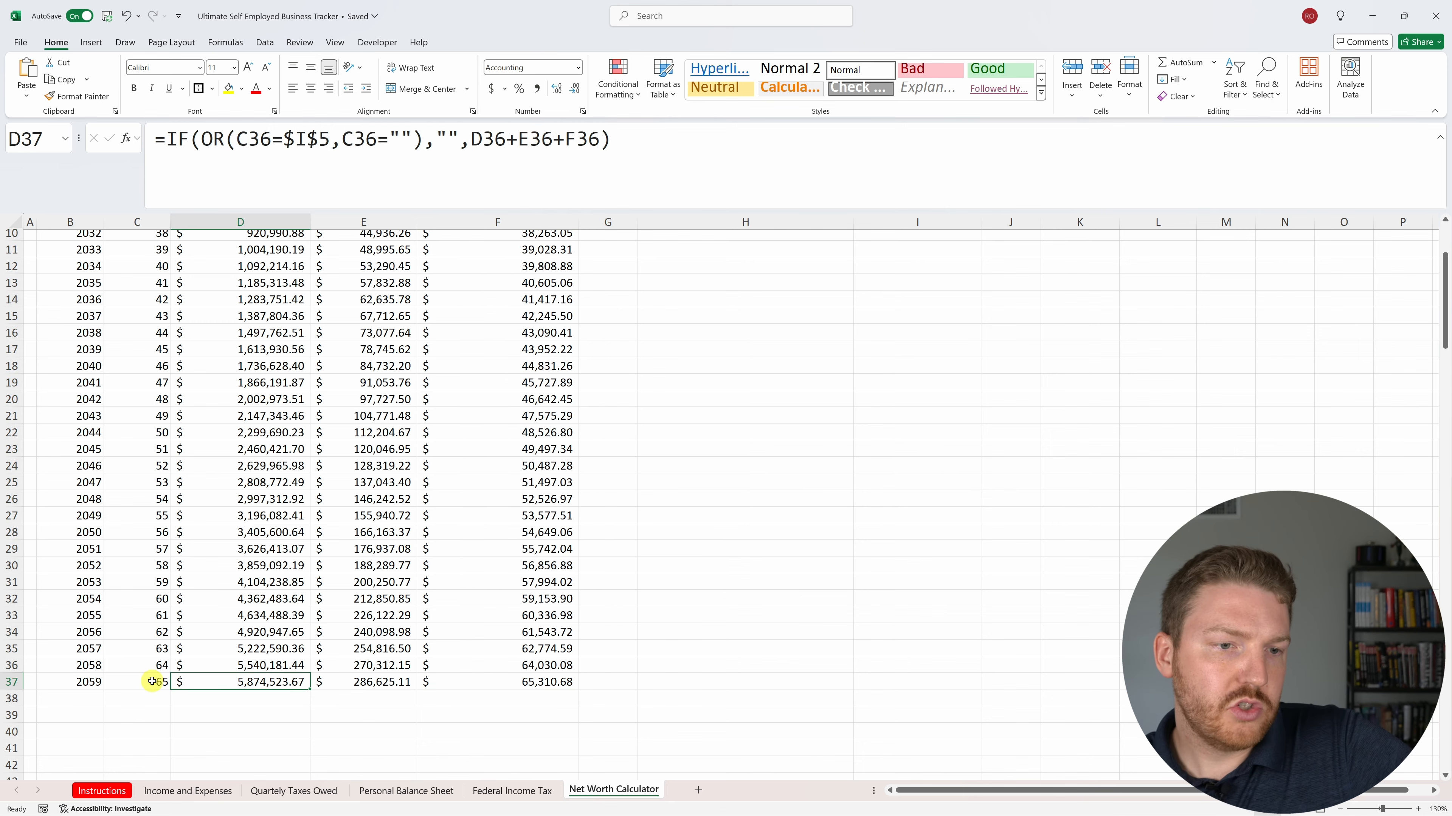
Freeze the panes above row 3 so the header row remains in view while scrolling.
scroll(274, 623, up, 3)
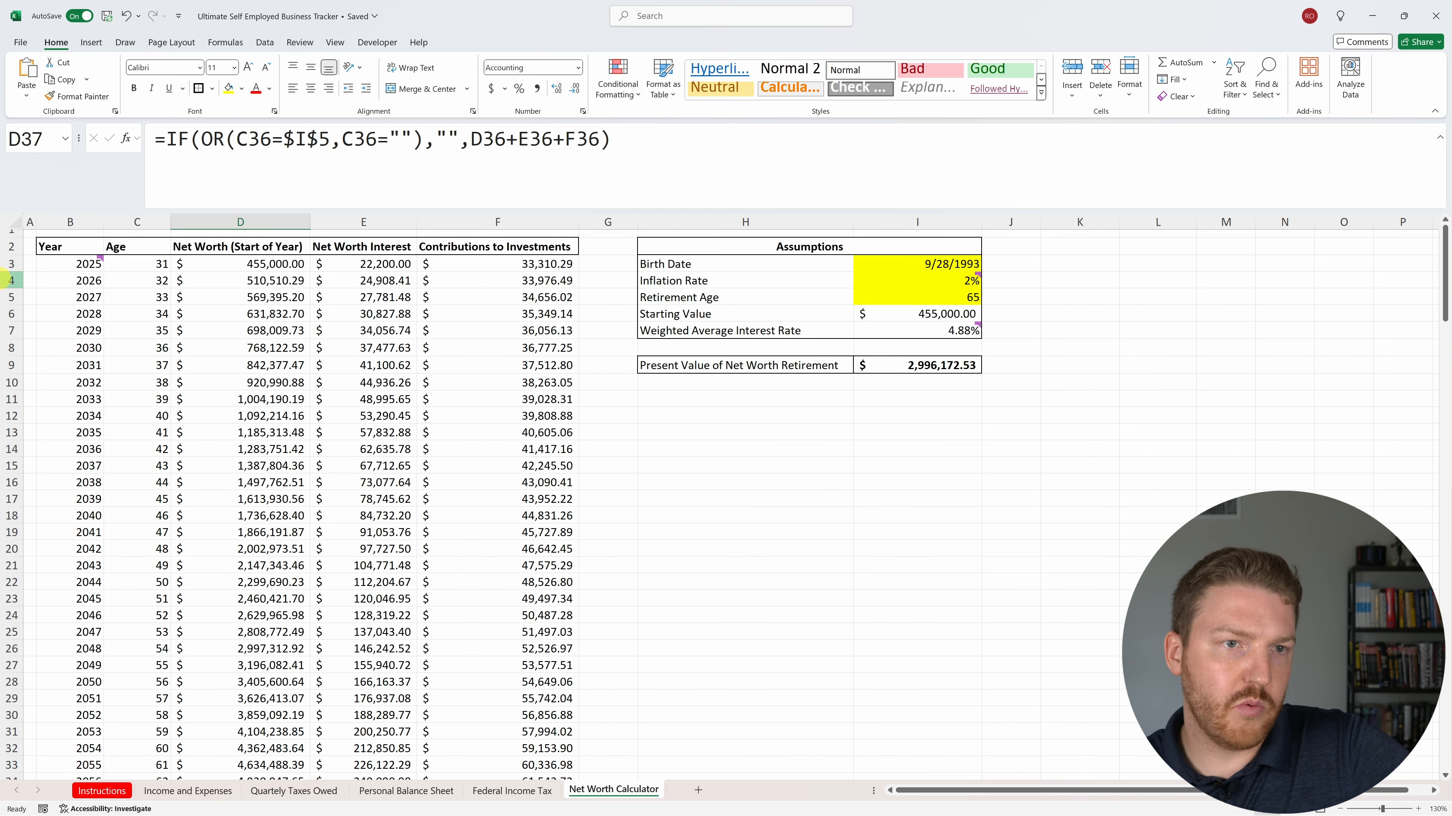
click(11, 263)
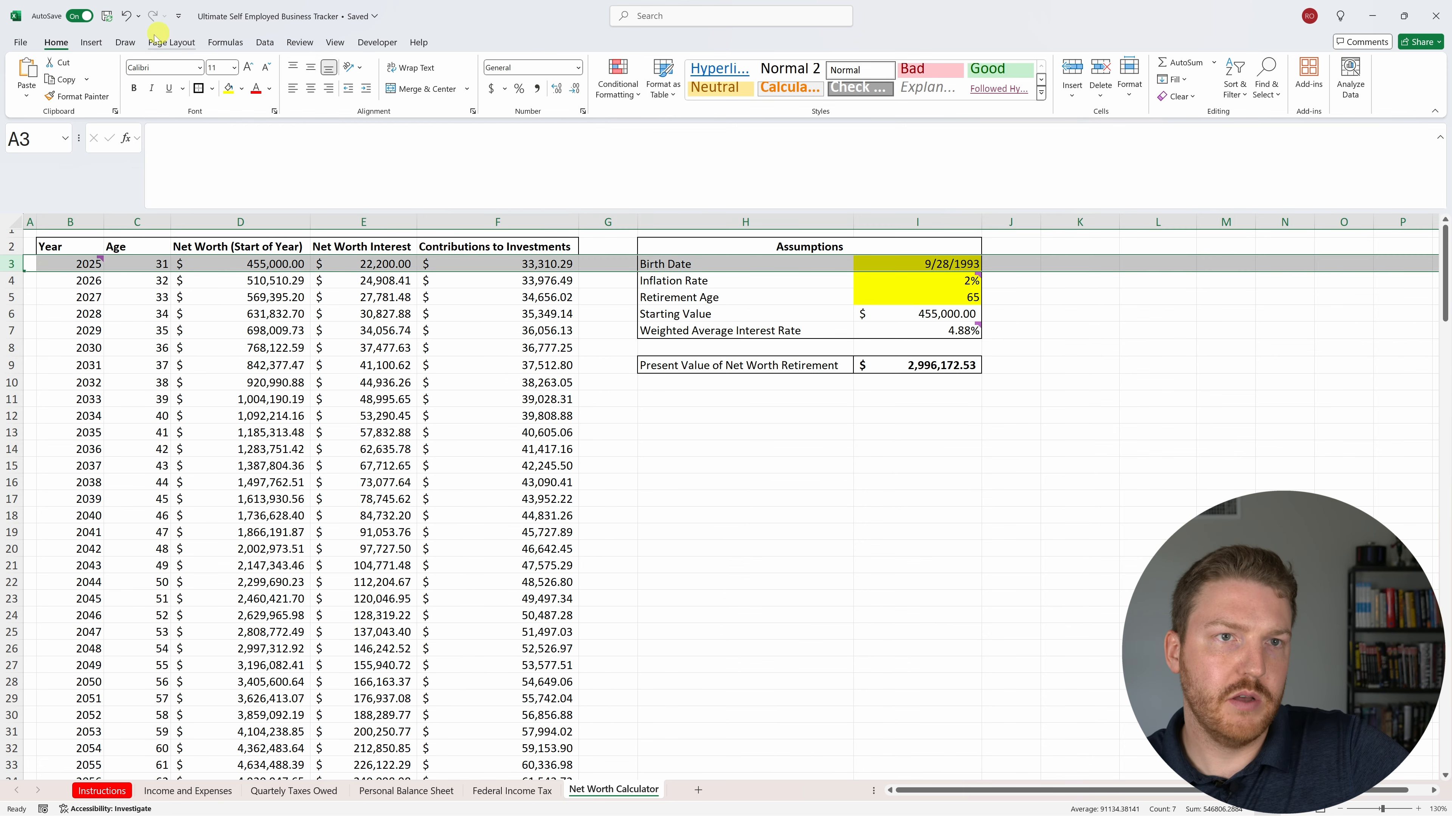
click(334, 43)
click(686, 86)
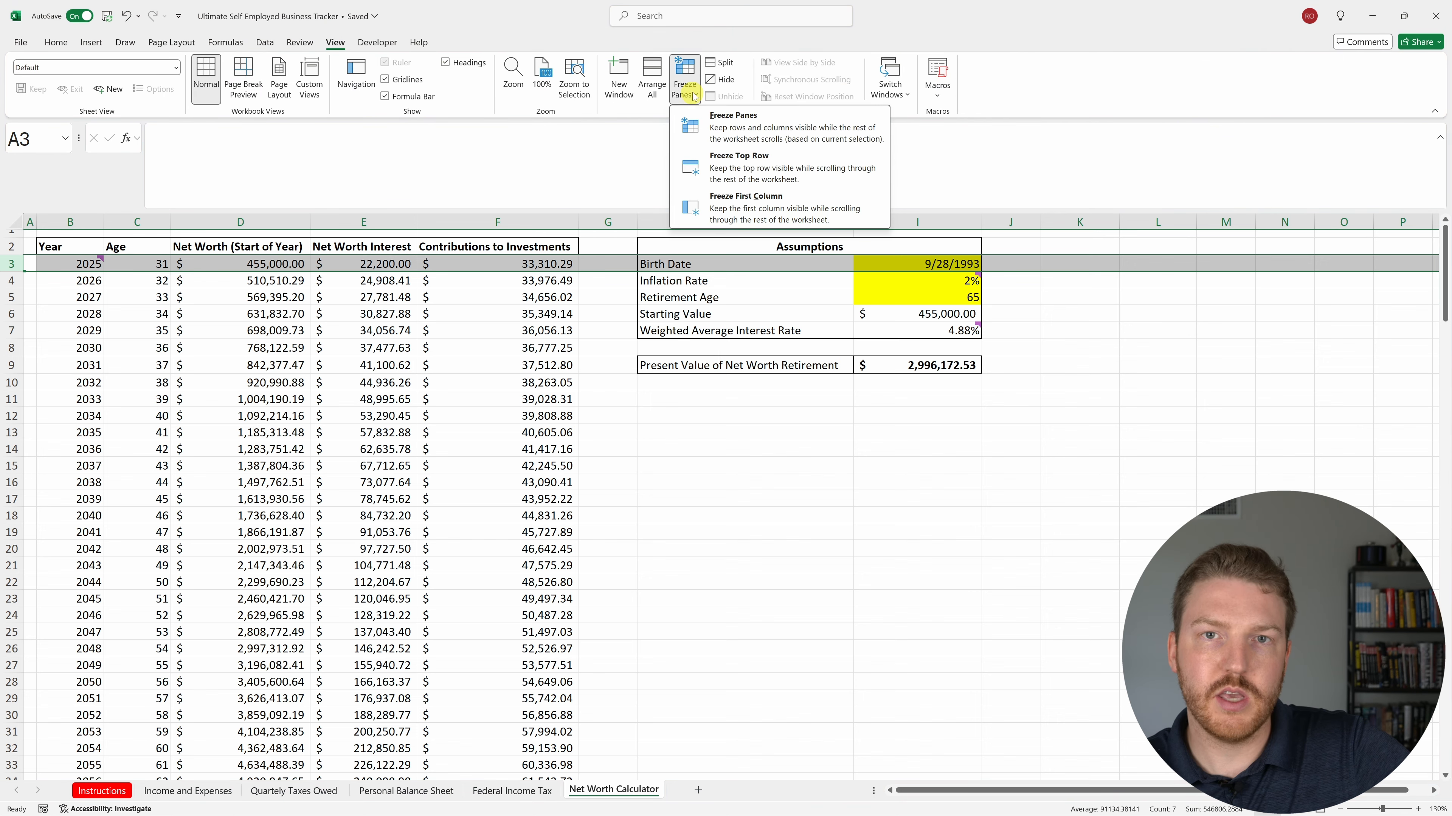
click(732, 130)
click(794, 497)
Examine the retirement row 37, checking its net worth in D37 against its year in B37.
scroll(762, 485, down, 3)
scroll(763, 485, down, 2)
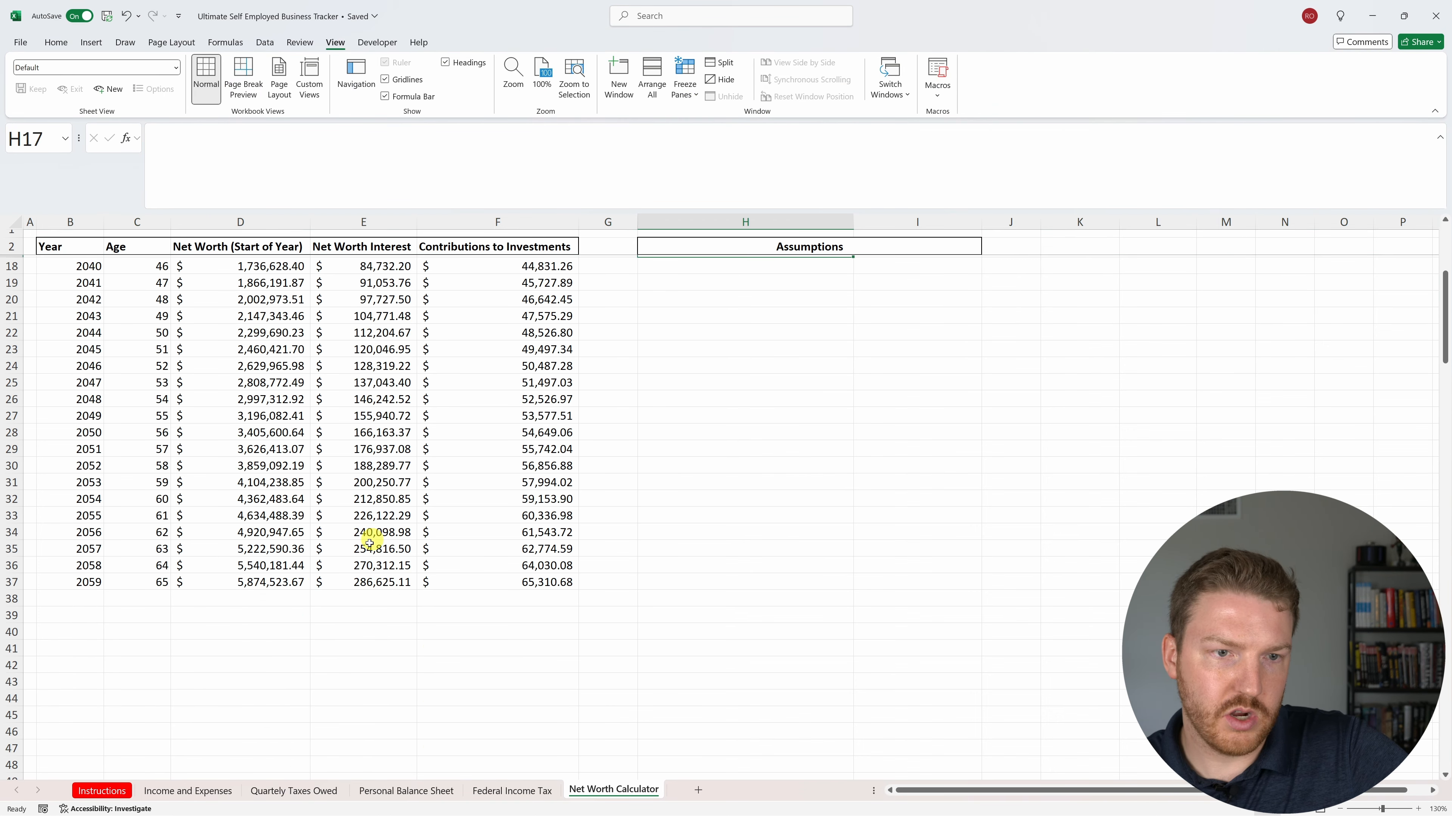
click(246, 582)
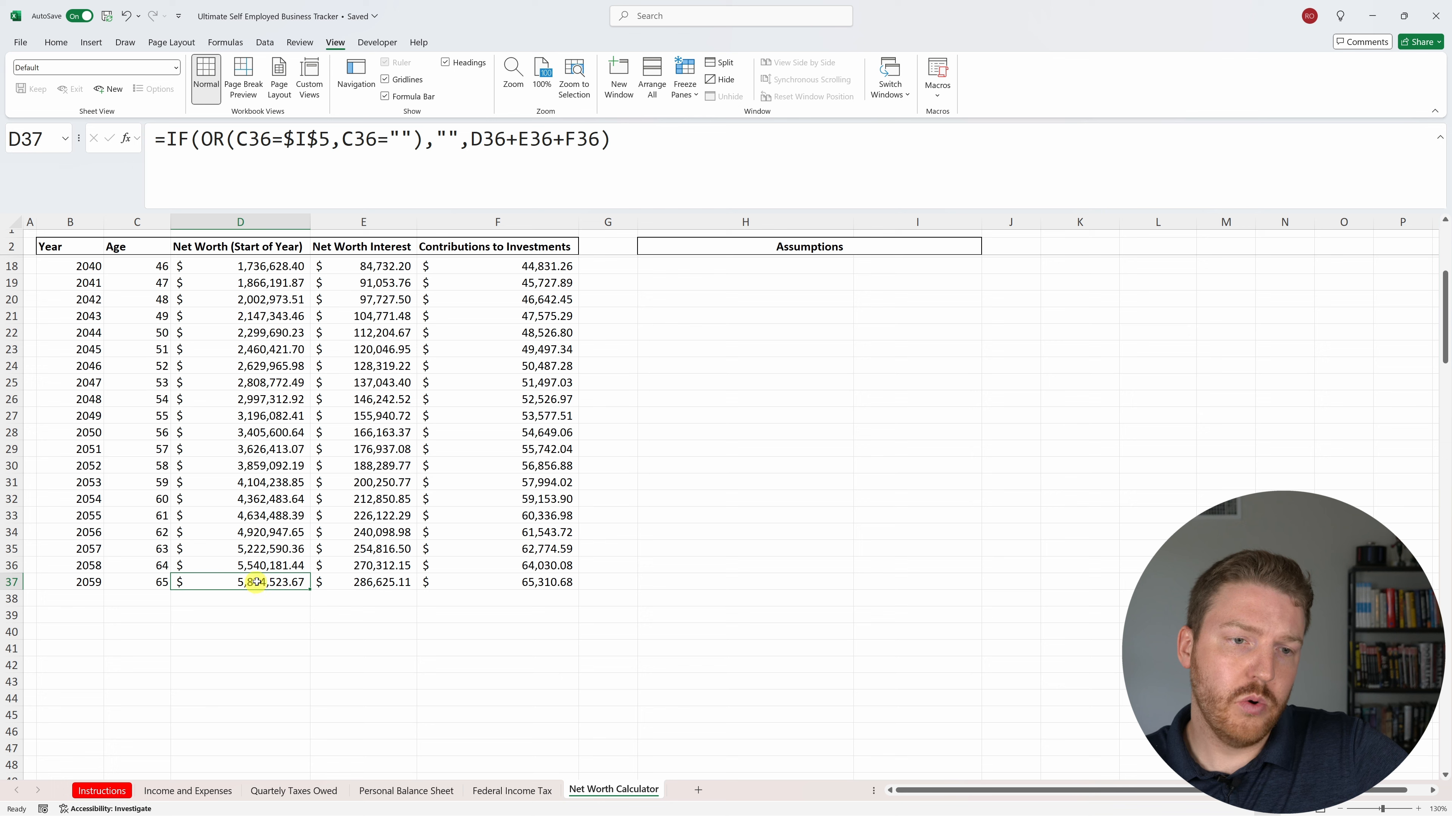
click(63, 582)
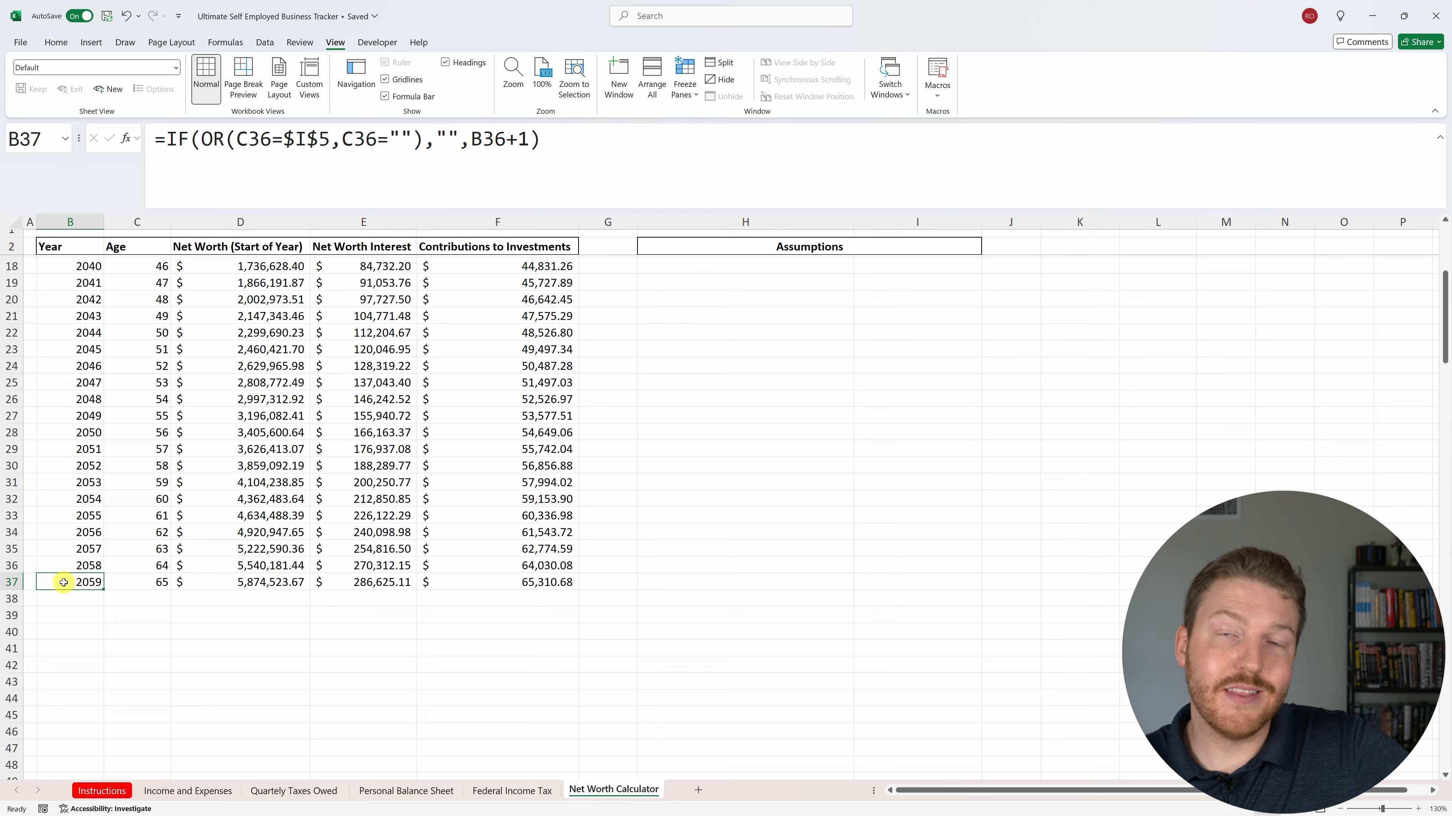
click(279, 581)
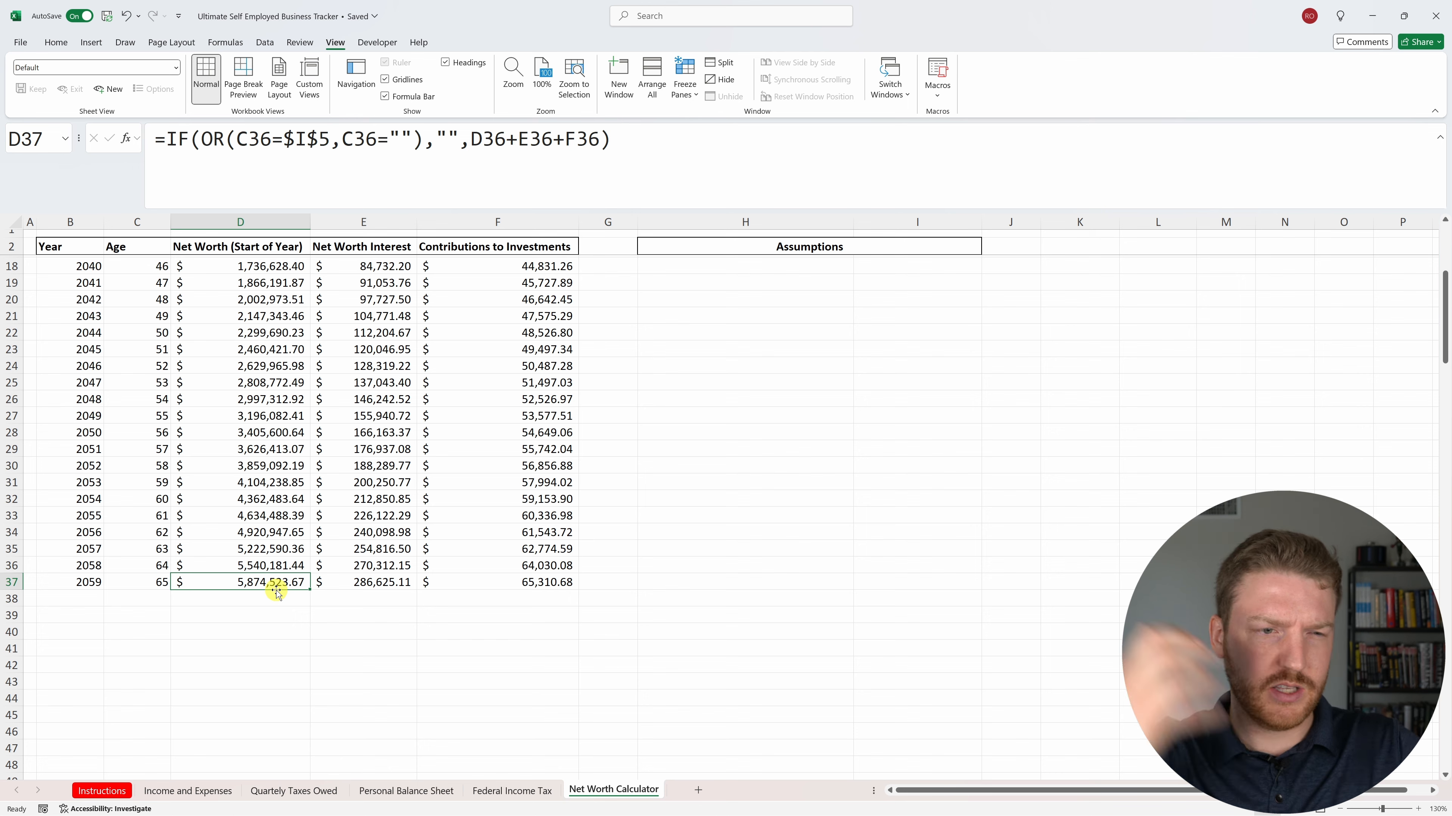
Examine the Present Value of Net Worth Retirement formula in I9, tracing its net worth range to the retirement row and highlighting the whole formula.
scroll(276, 586, up, 5)
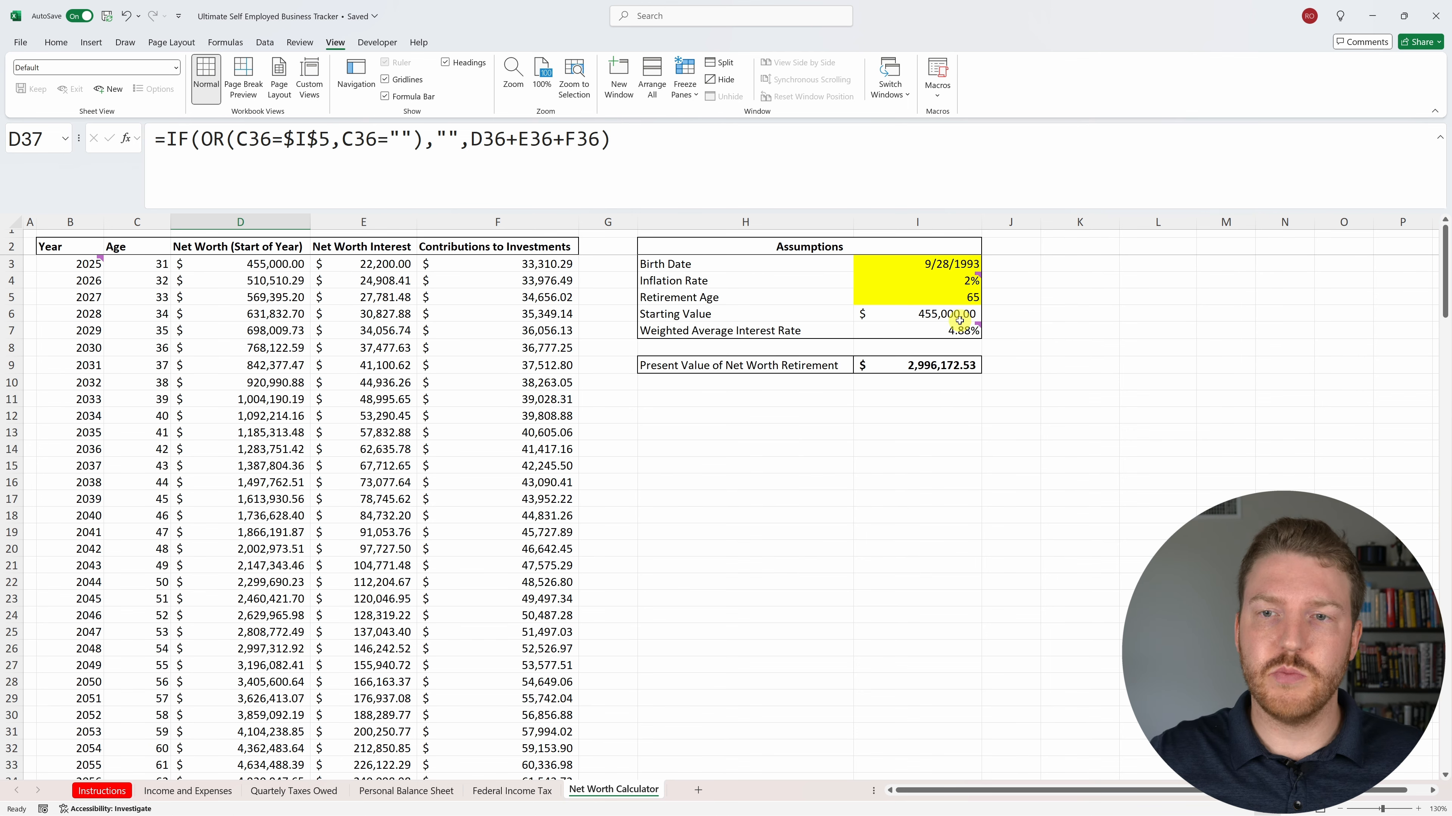
click(959, 365)
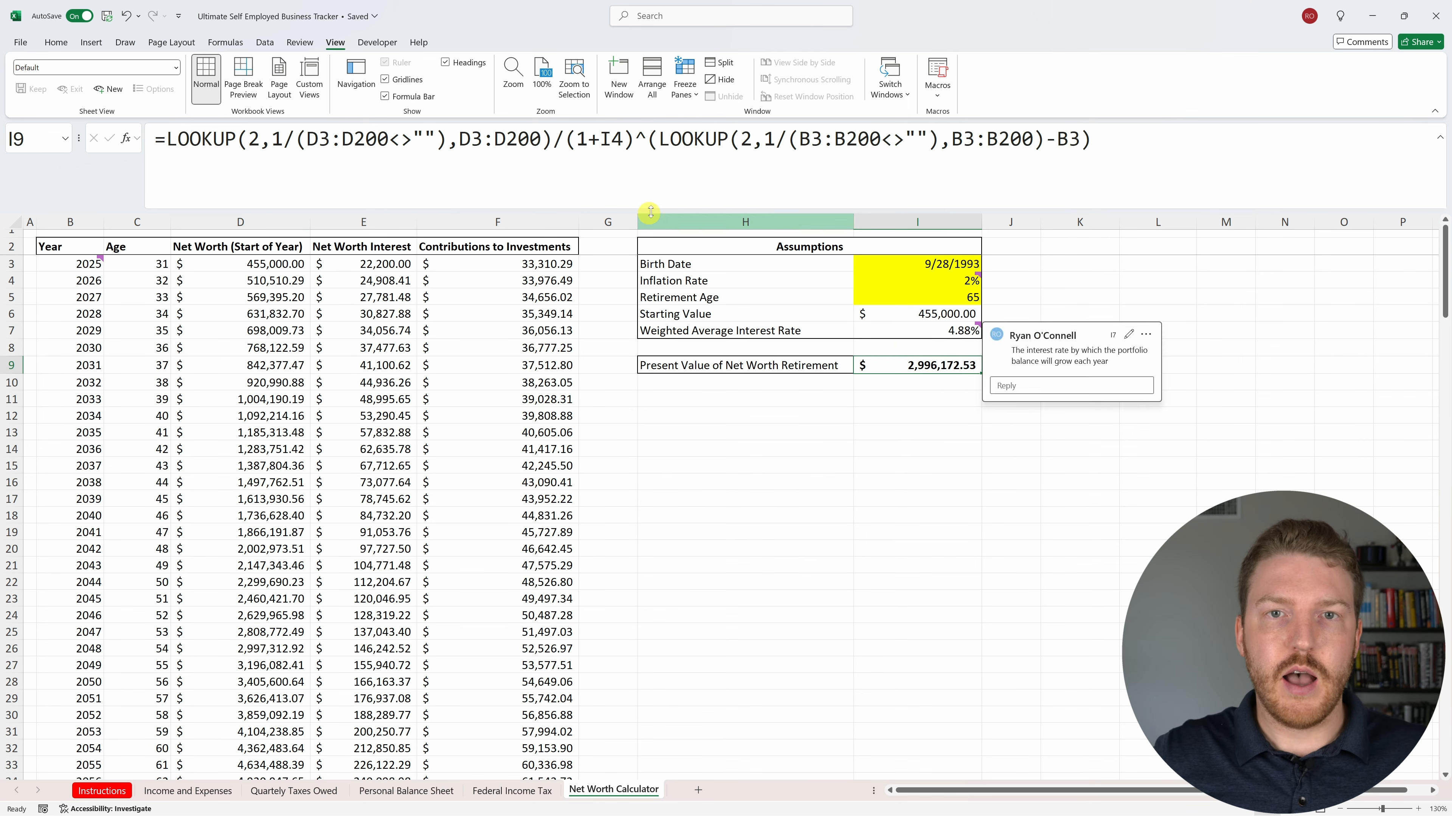
click(1172, 136)
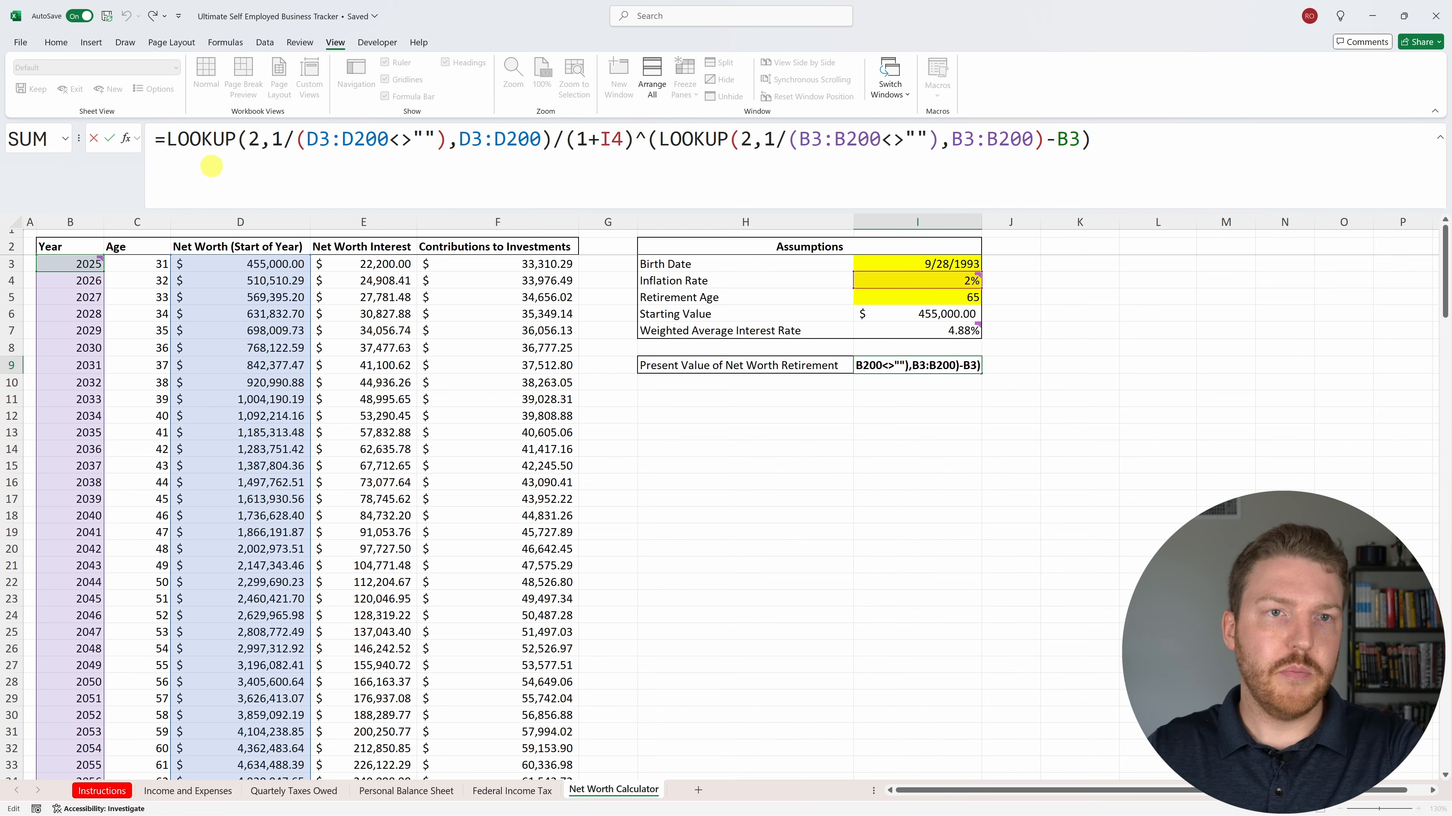
scroll(171, 308, down, 6)
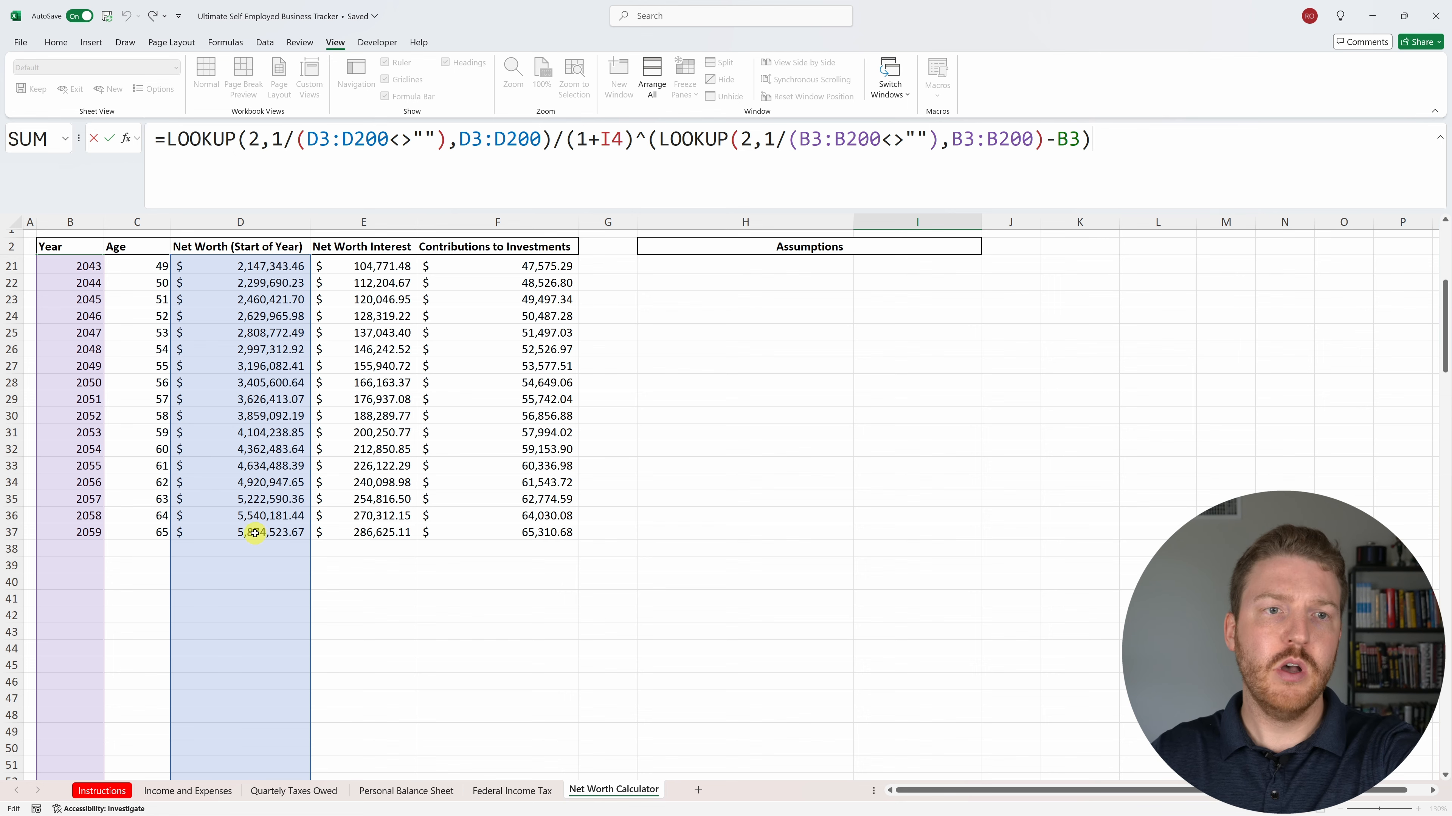
scroll(254, 533, up, 6)
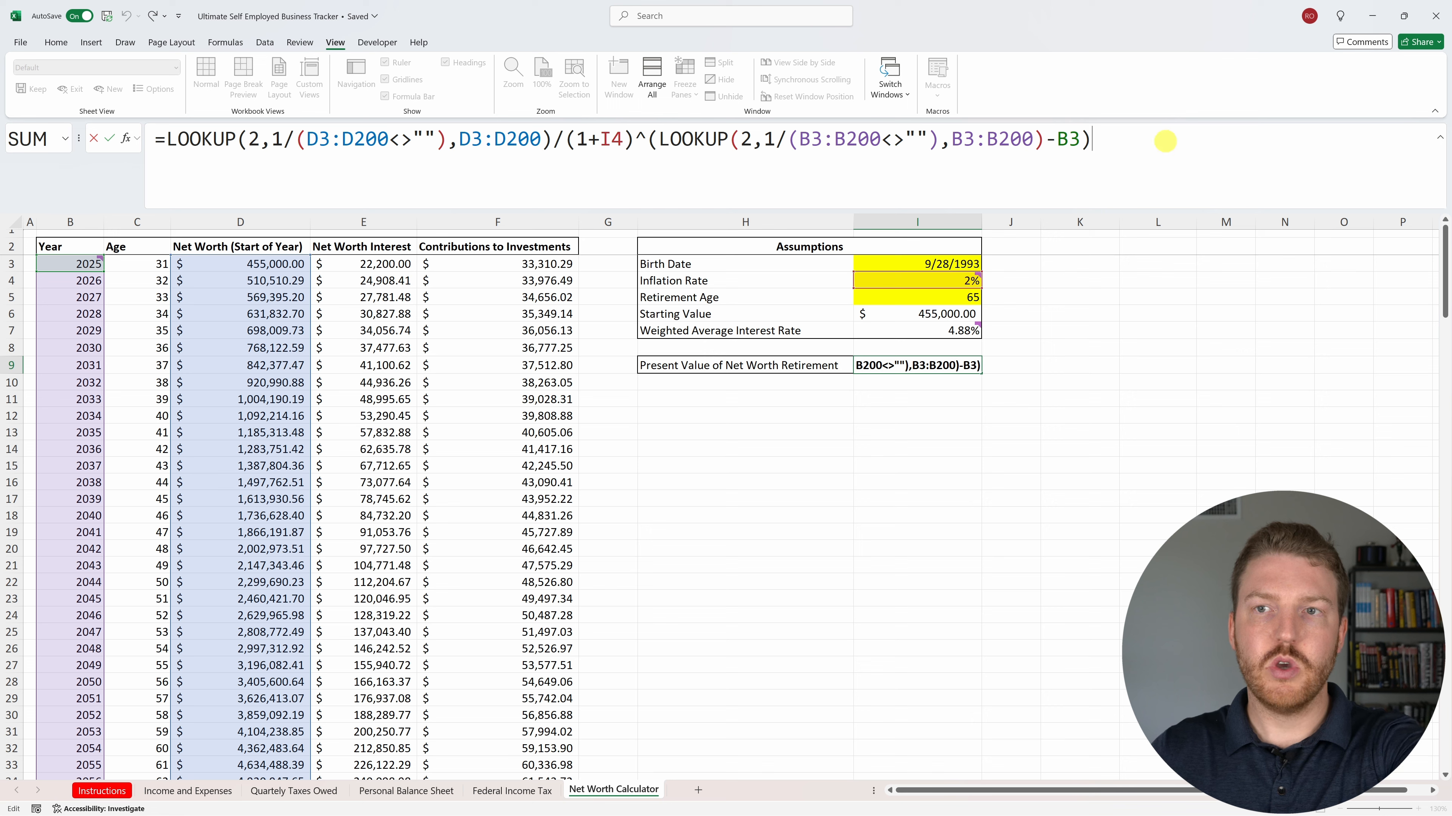
drag(1118, 143, 156, 159)
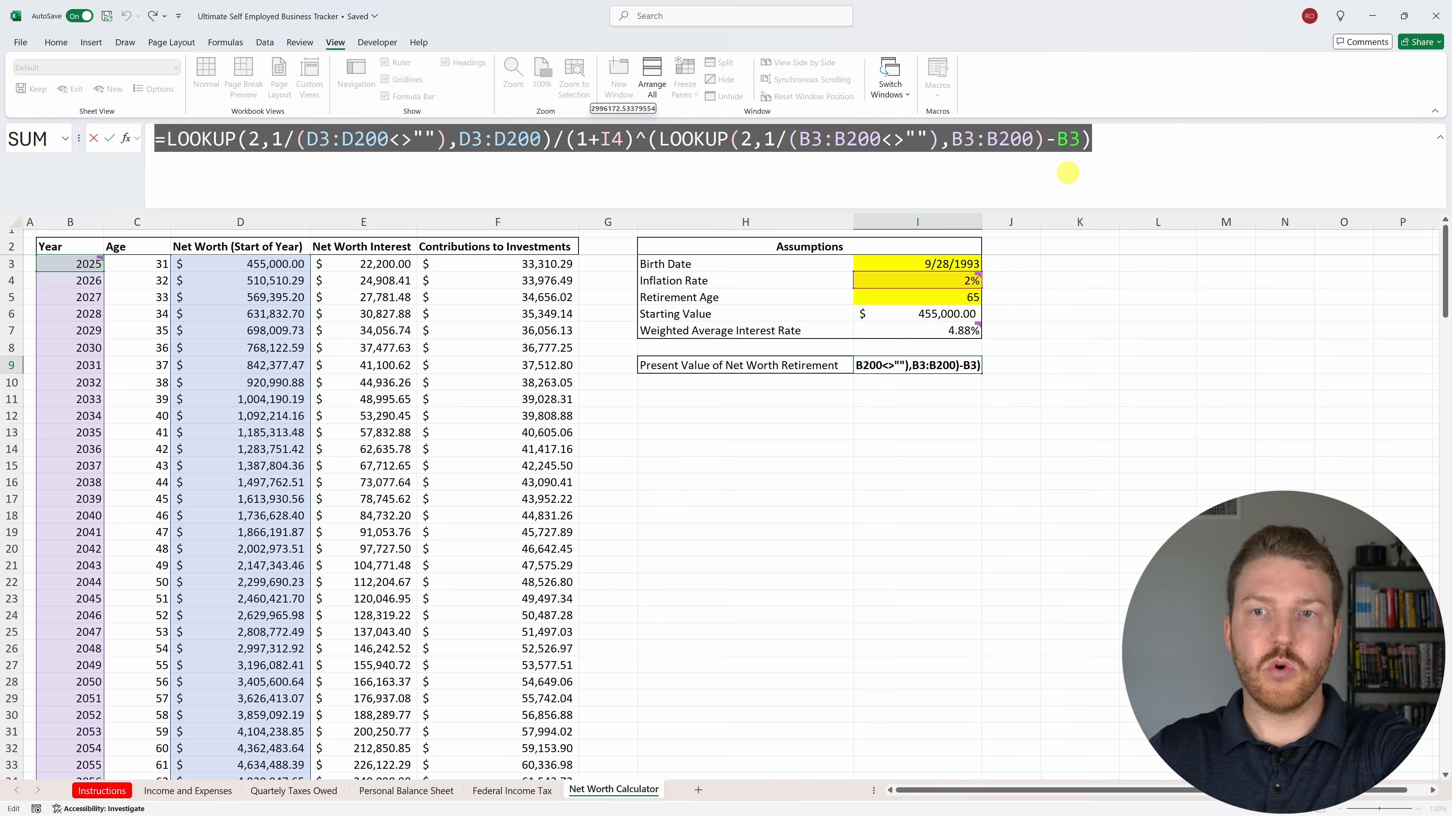
click(1117, 168)
Highlight the first LOOKUP over D3:D200 in the I9 formula and check it against the final net worth in D37.
drag(551, 139, 148, 143)
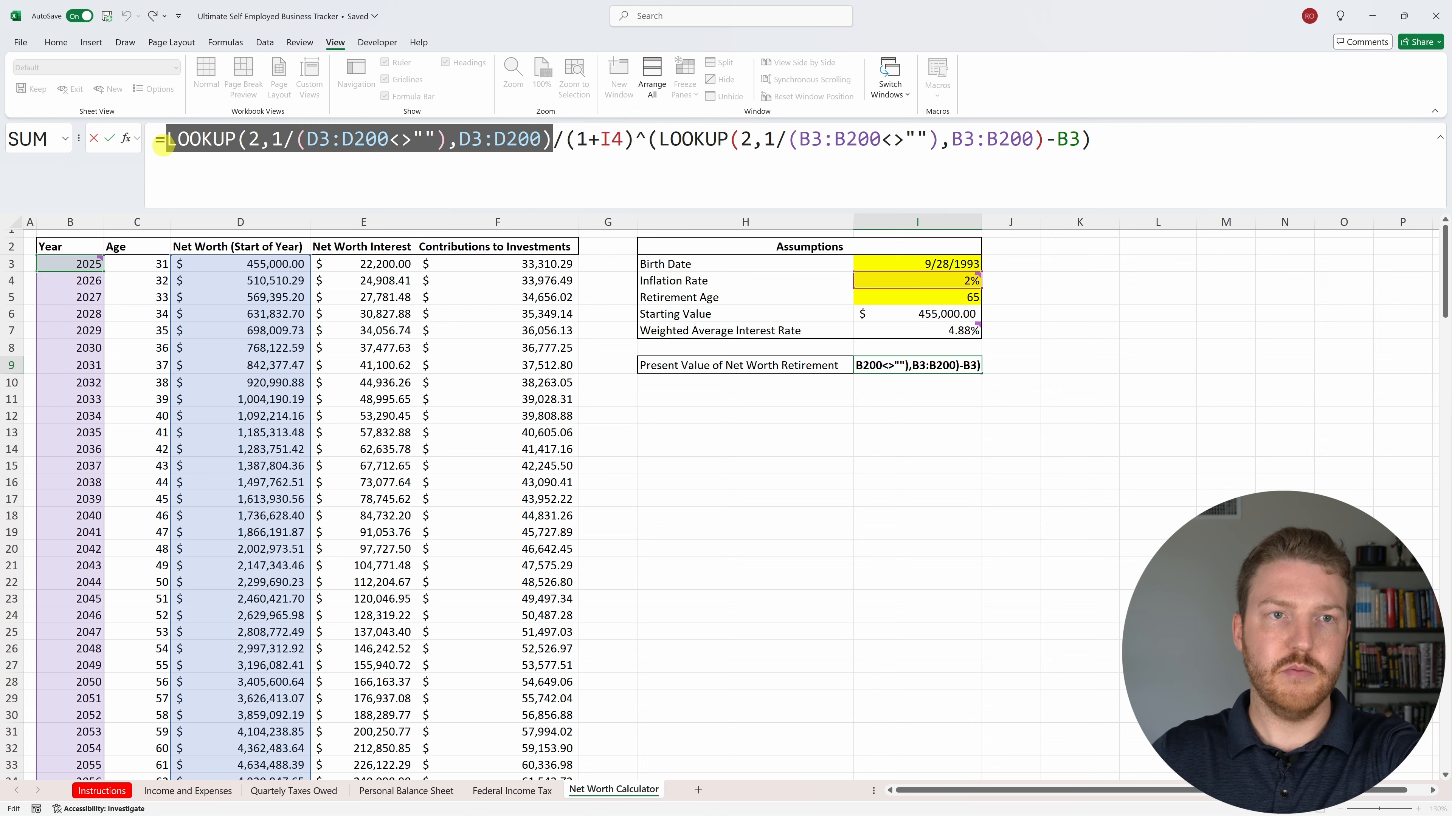
scroll(369, 472, down, 4)
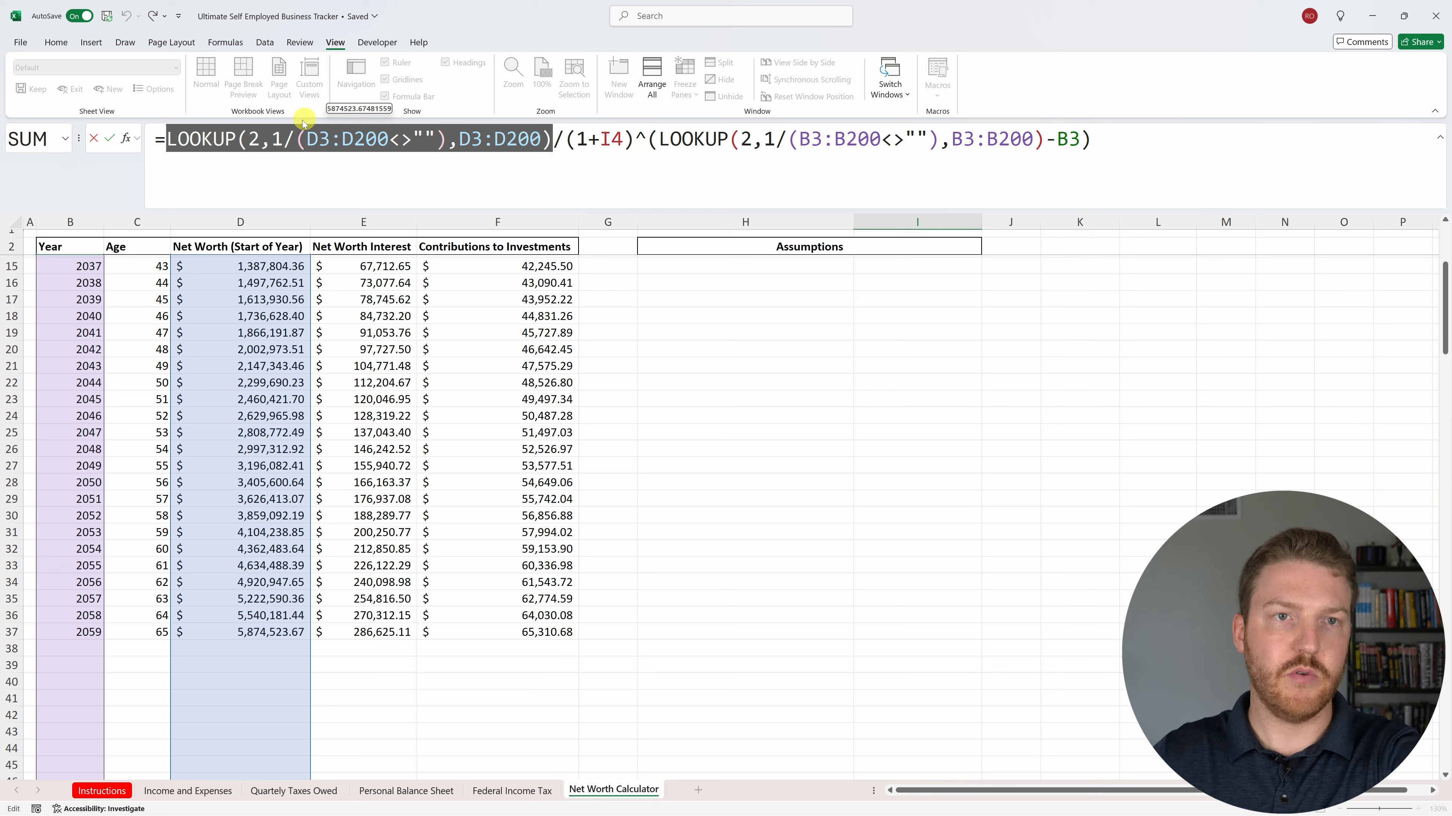
click(586, 141)
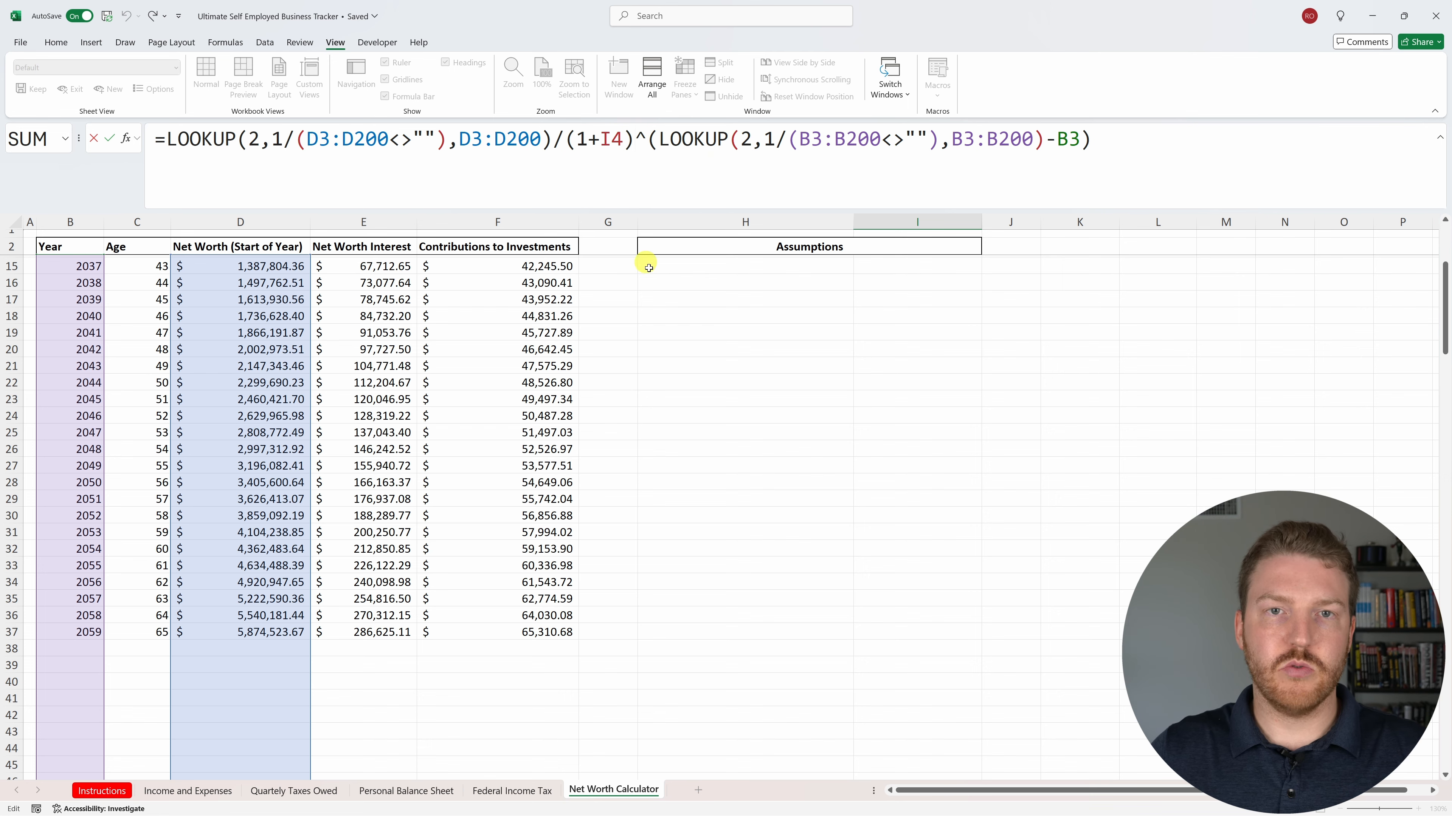
Highlight the division sign and the (1+I4) discount factor in the I9 formula, checking I4 against the Inflation Rate.
scroll(648, 267, up, 4)
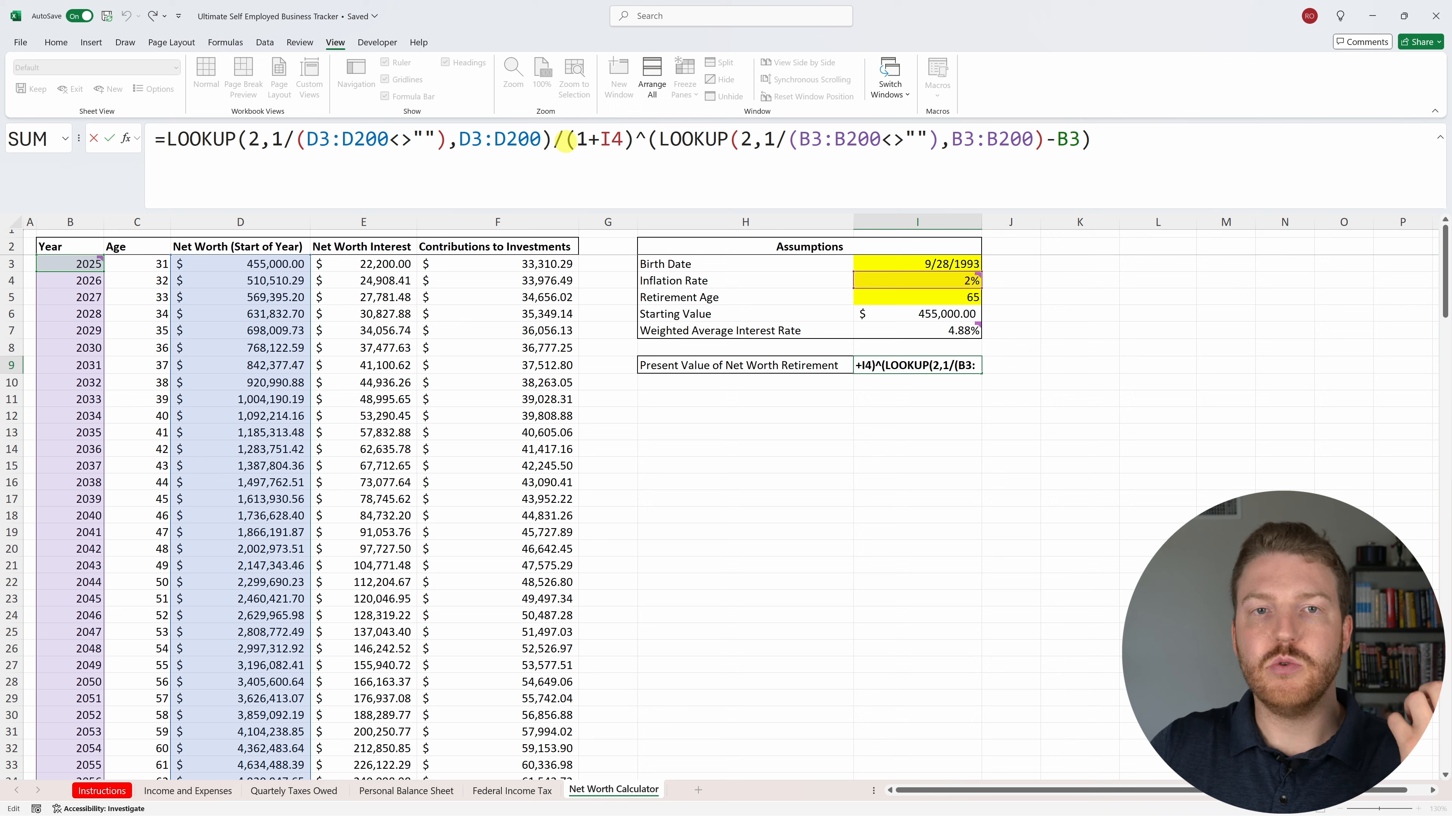
drag(566, 140, 554, 141)
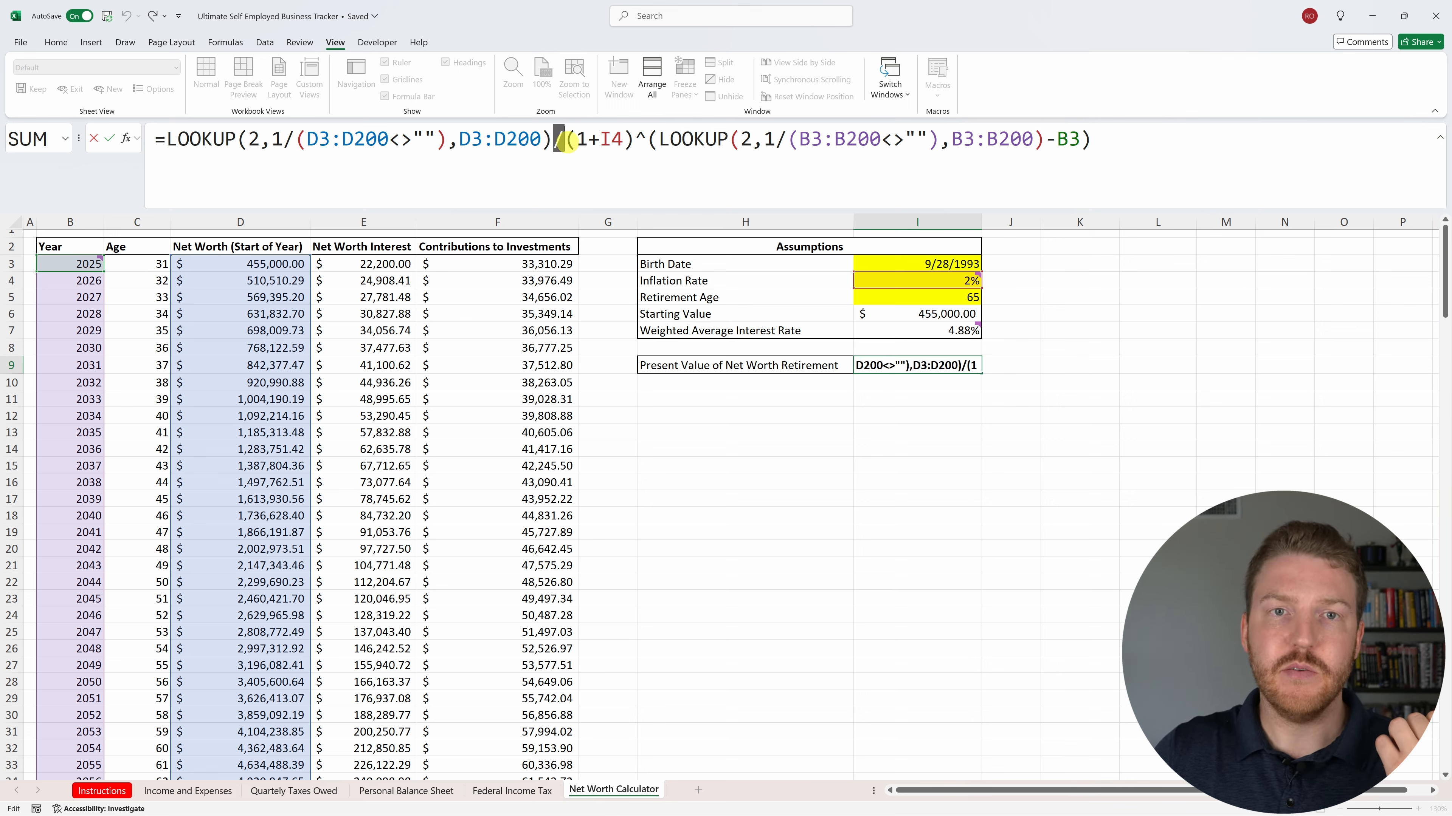
click(588, 139)
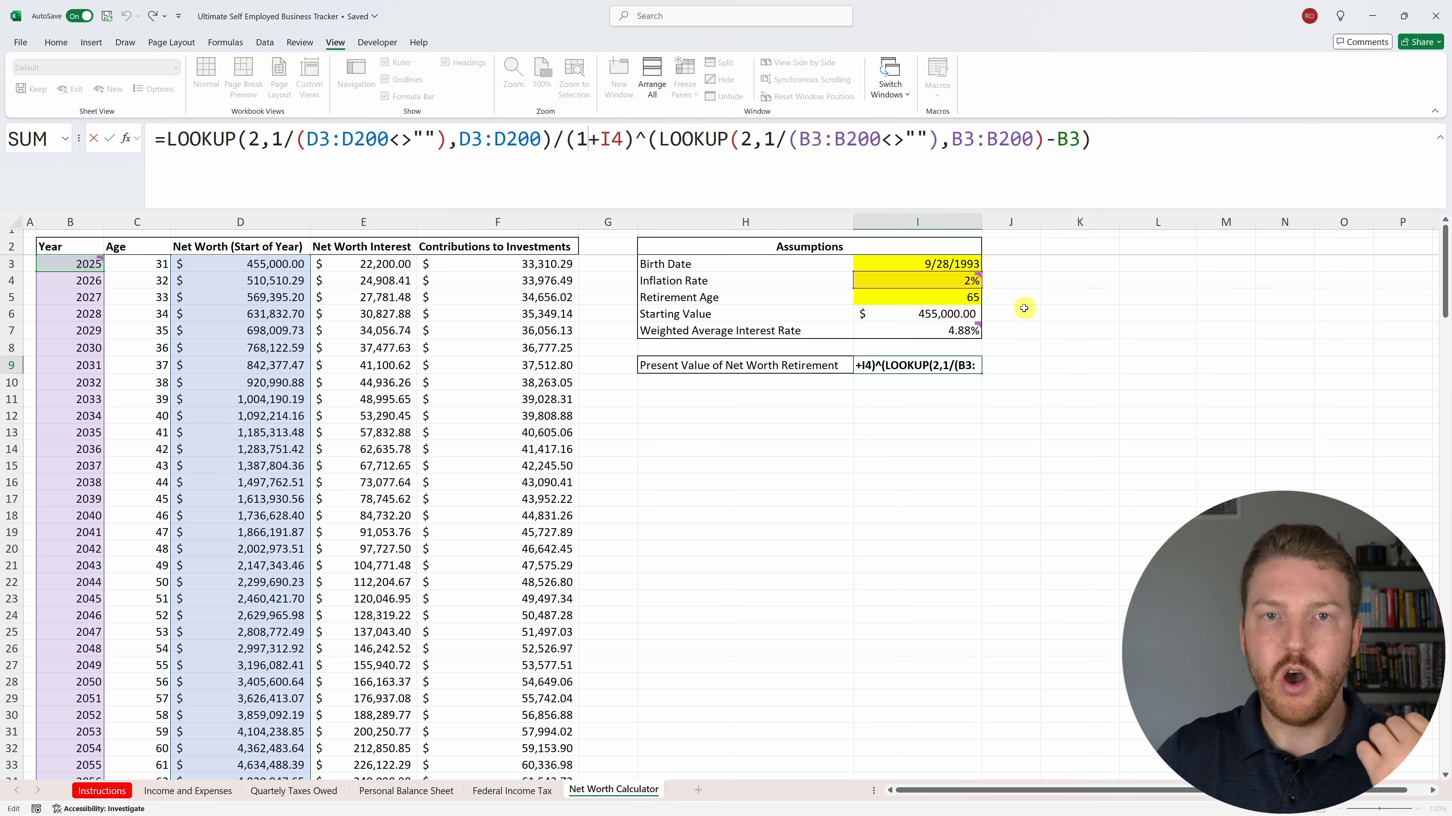
mouse_move(973, 280)
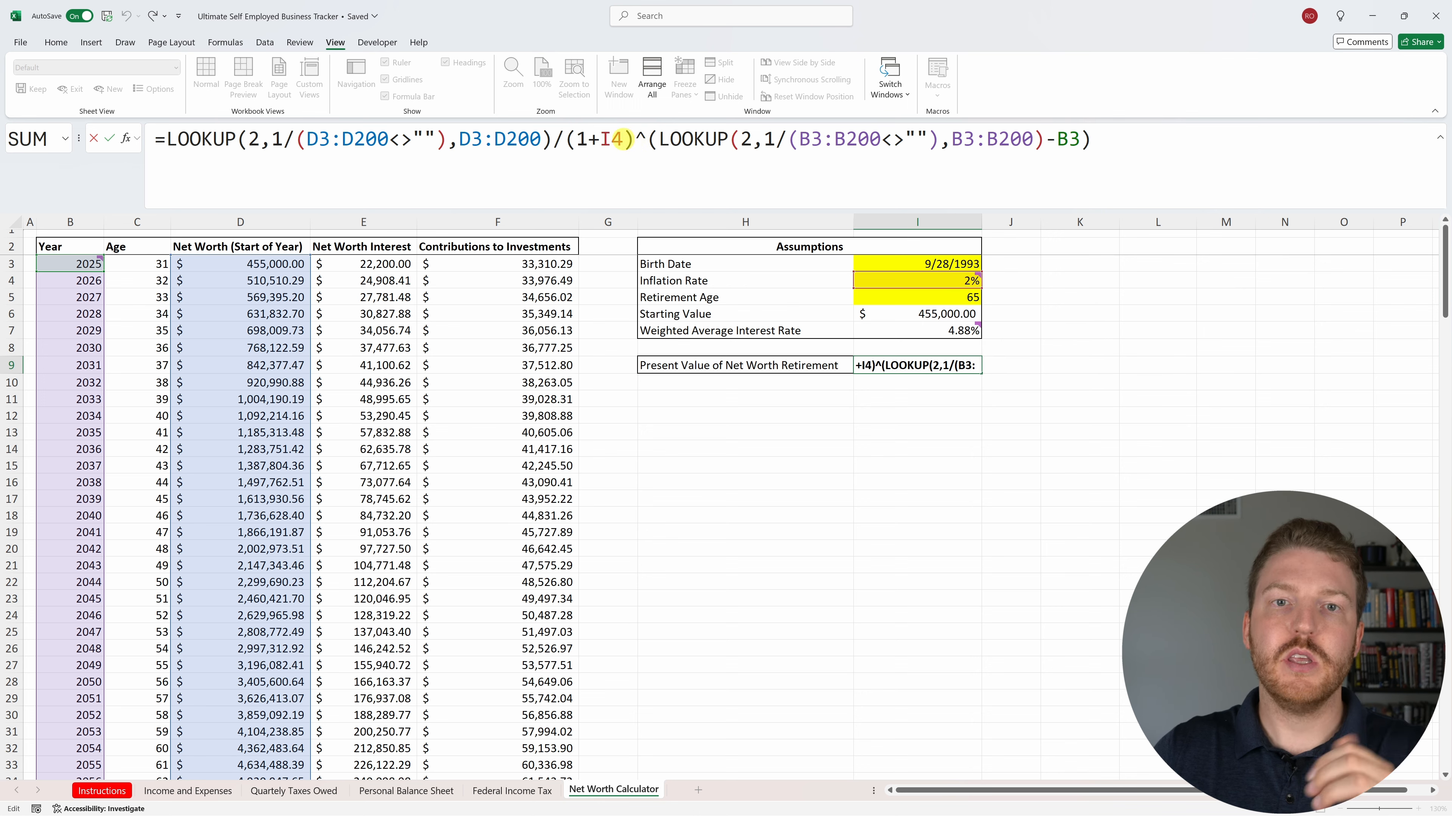
drag(633, 140, 567, 140)
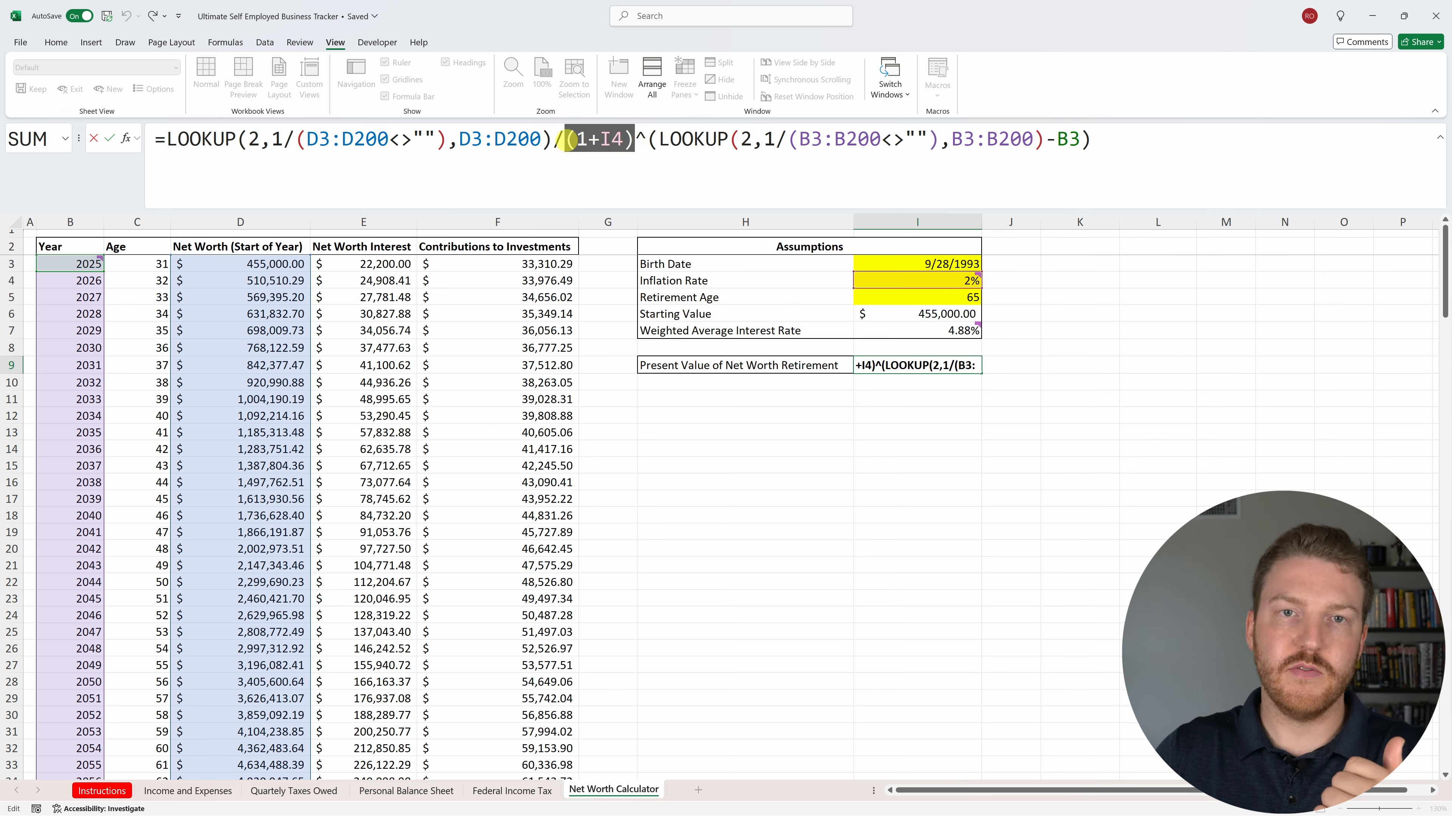
Examine the second LOOKUP over B3:B200 against the retirement year in B37, and the subtracted B3 against the starting year.
scroll(126, 360, down, 4)
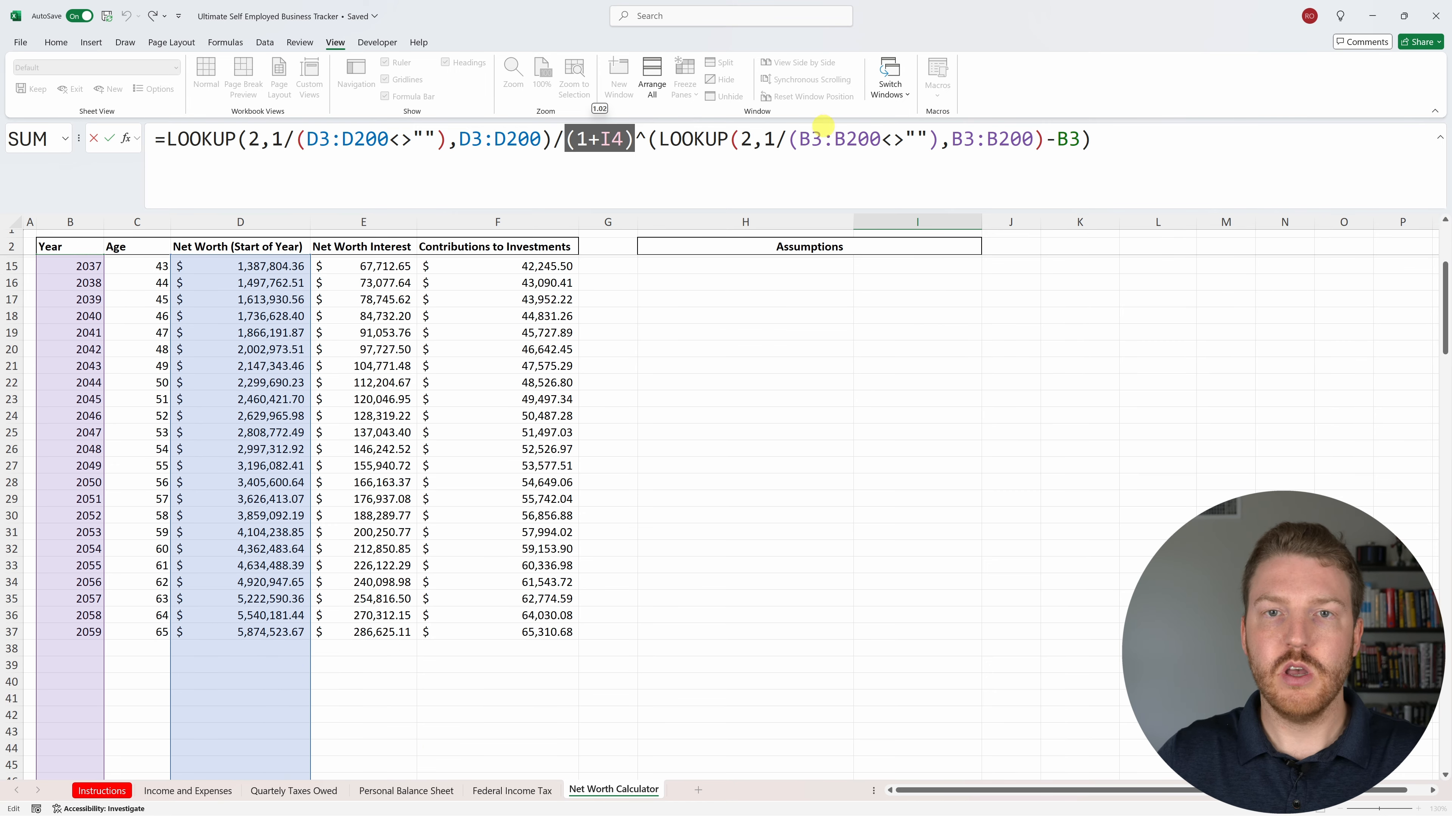
click(828, 134)
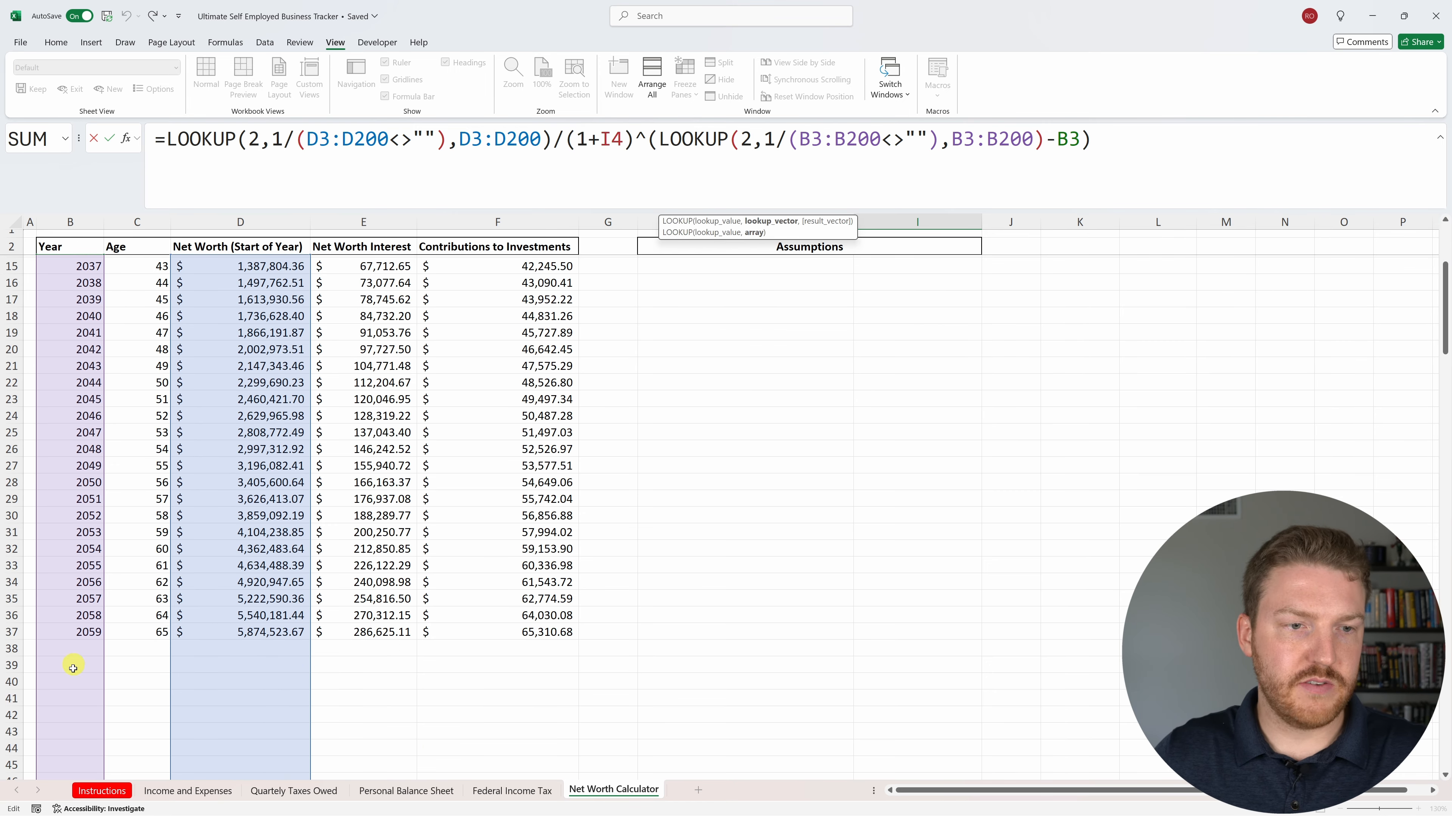
click(725, 146)
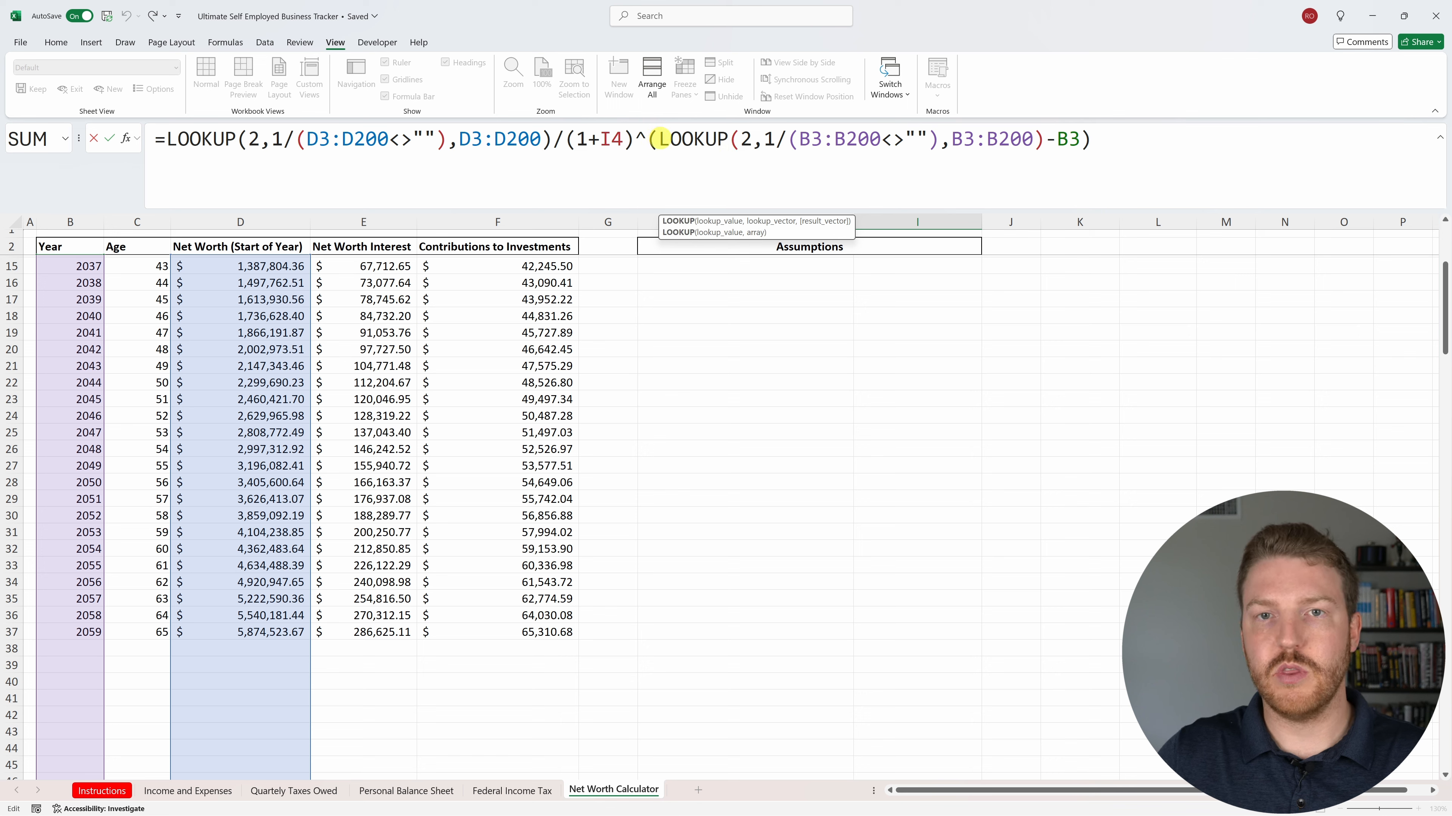
drag(662, 139, 1044, 144)
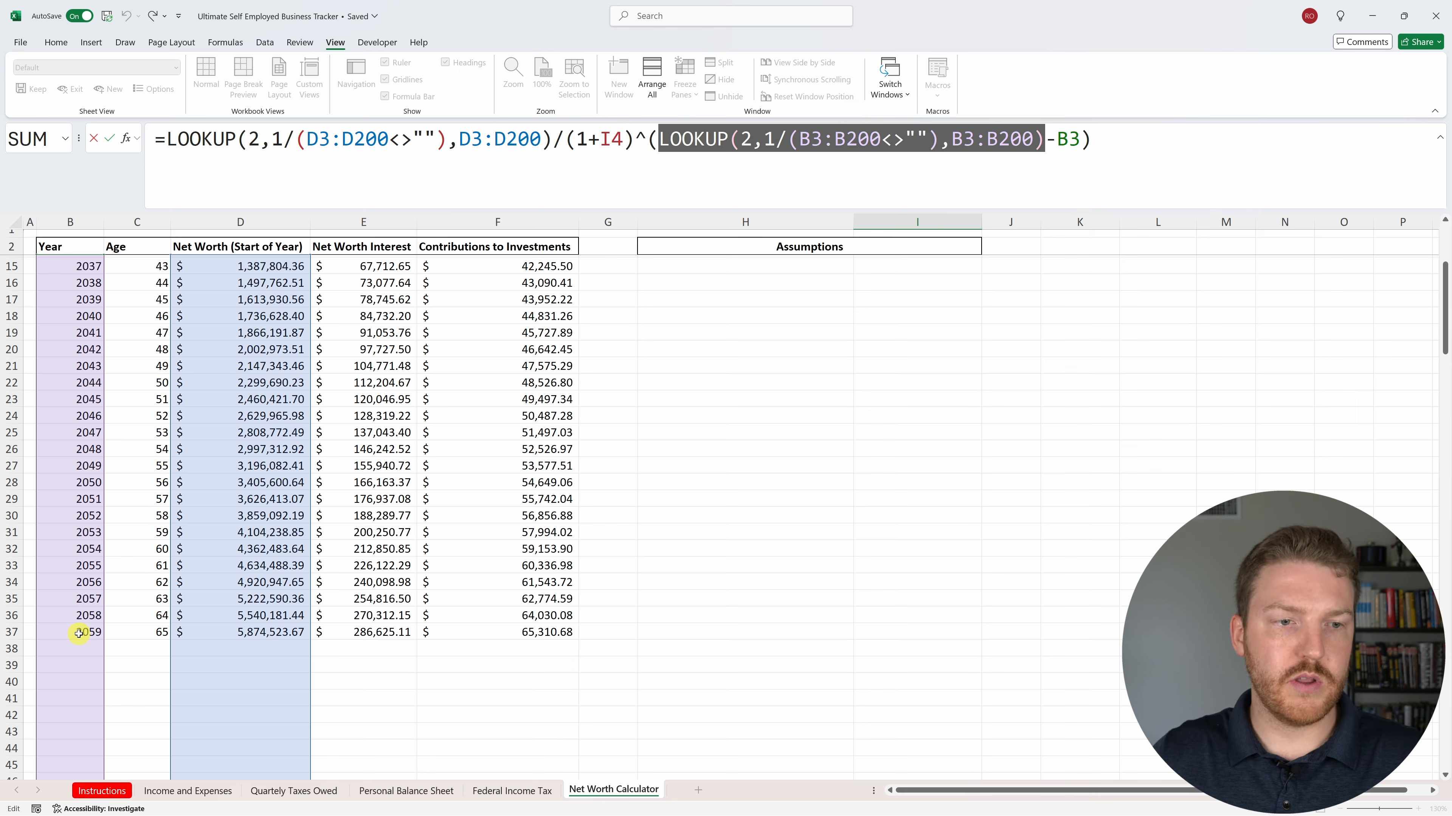
click(1072, 140)
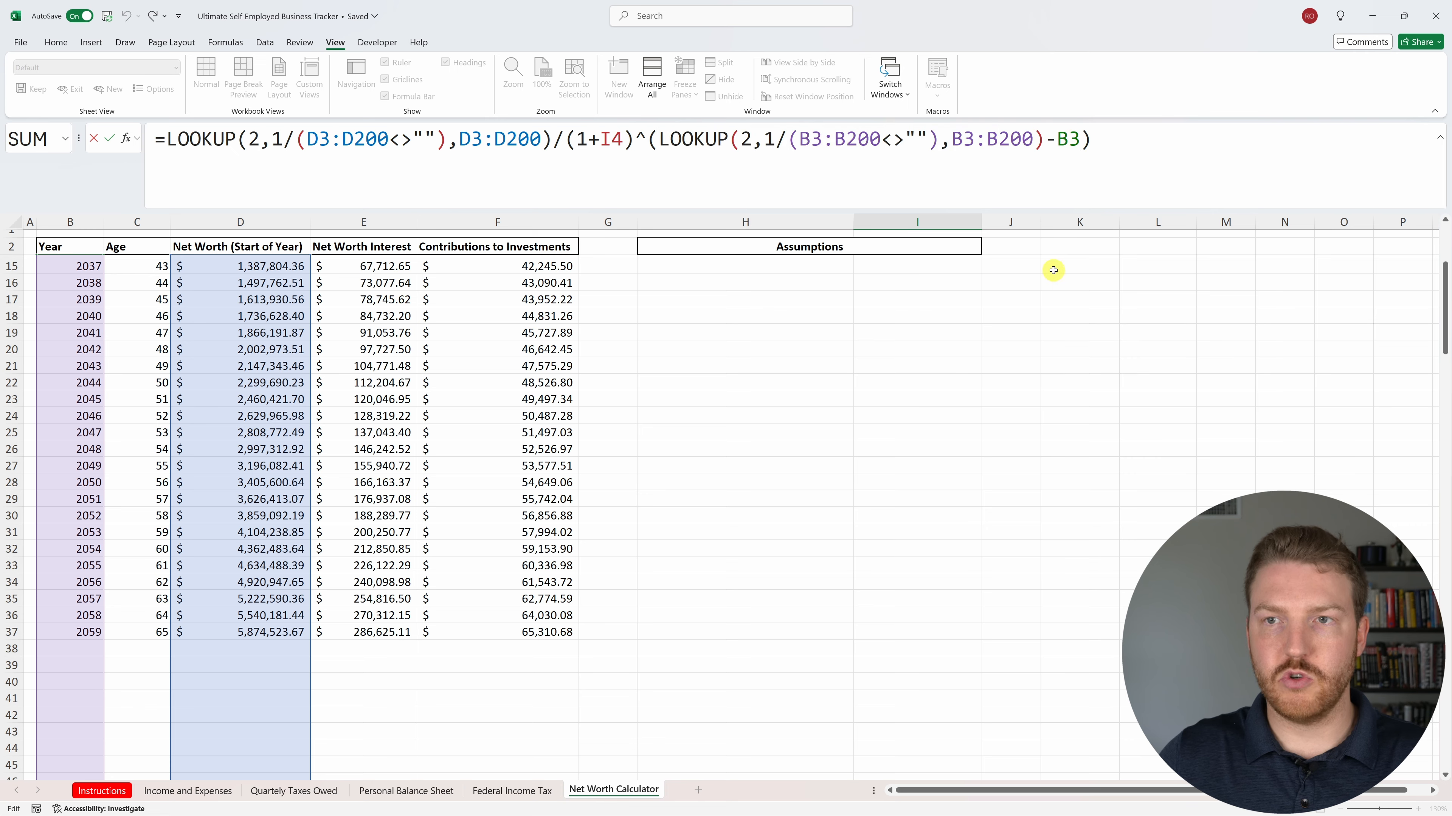
scroll(1053, 270, up, 4)
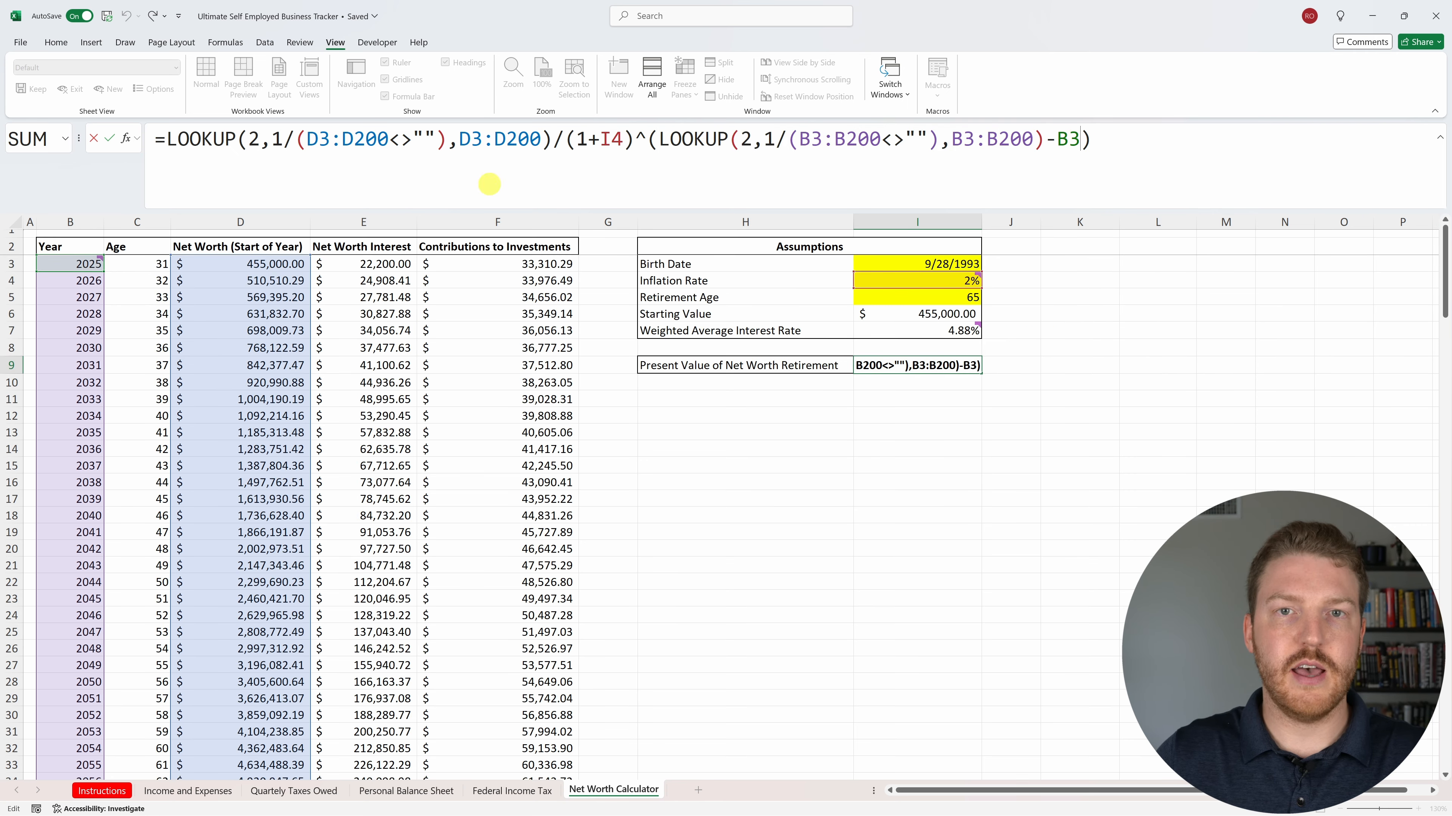
Highlight the full exponent, the second LOOKUP minus B3, to evaluate the years until retirement, and leave the I9 formula unchanged.
scroll(95, 472, down, 4)
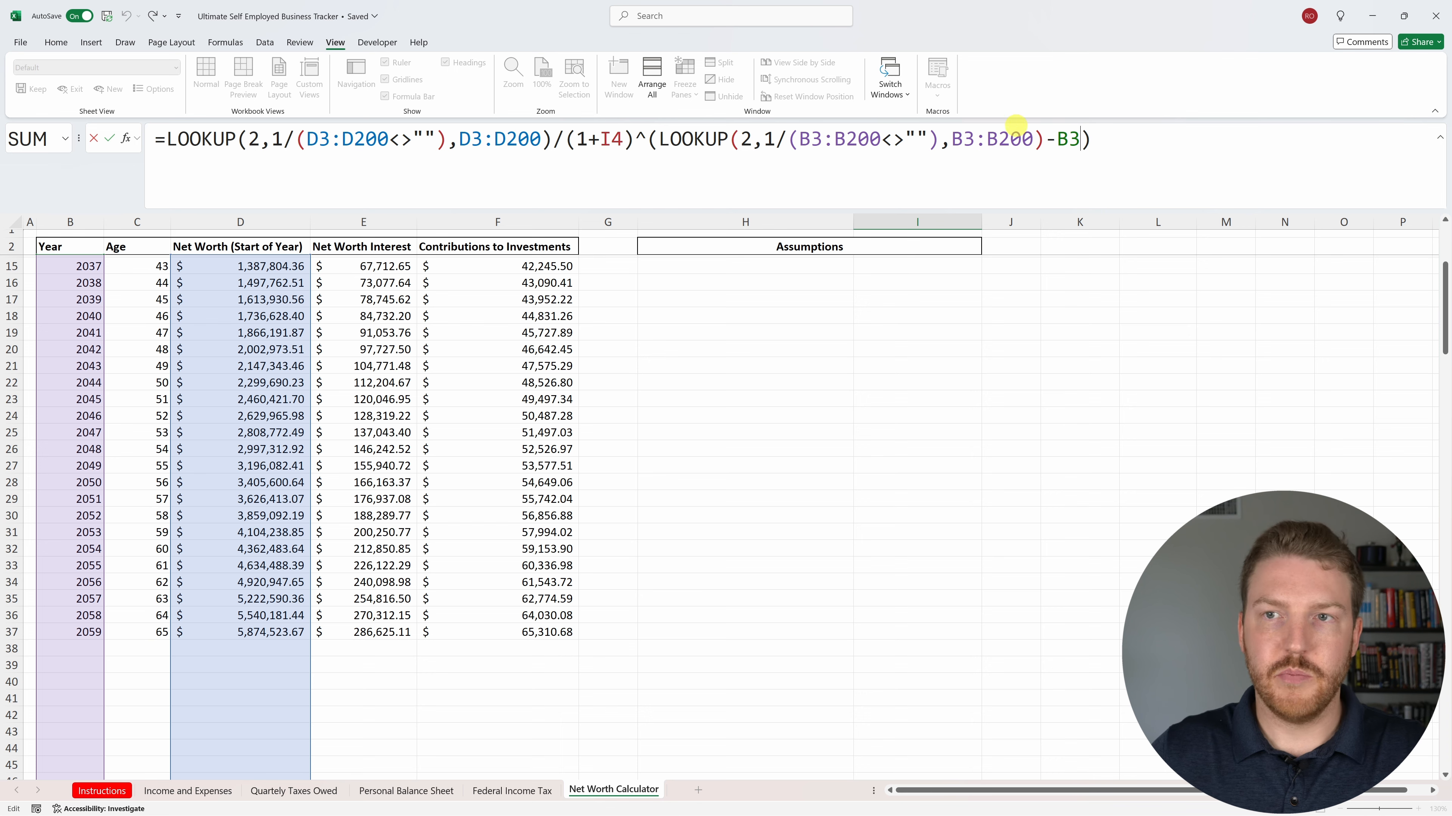
drag(1079, 139, 655, 141)
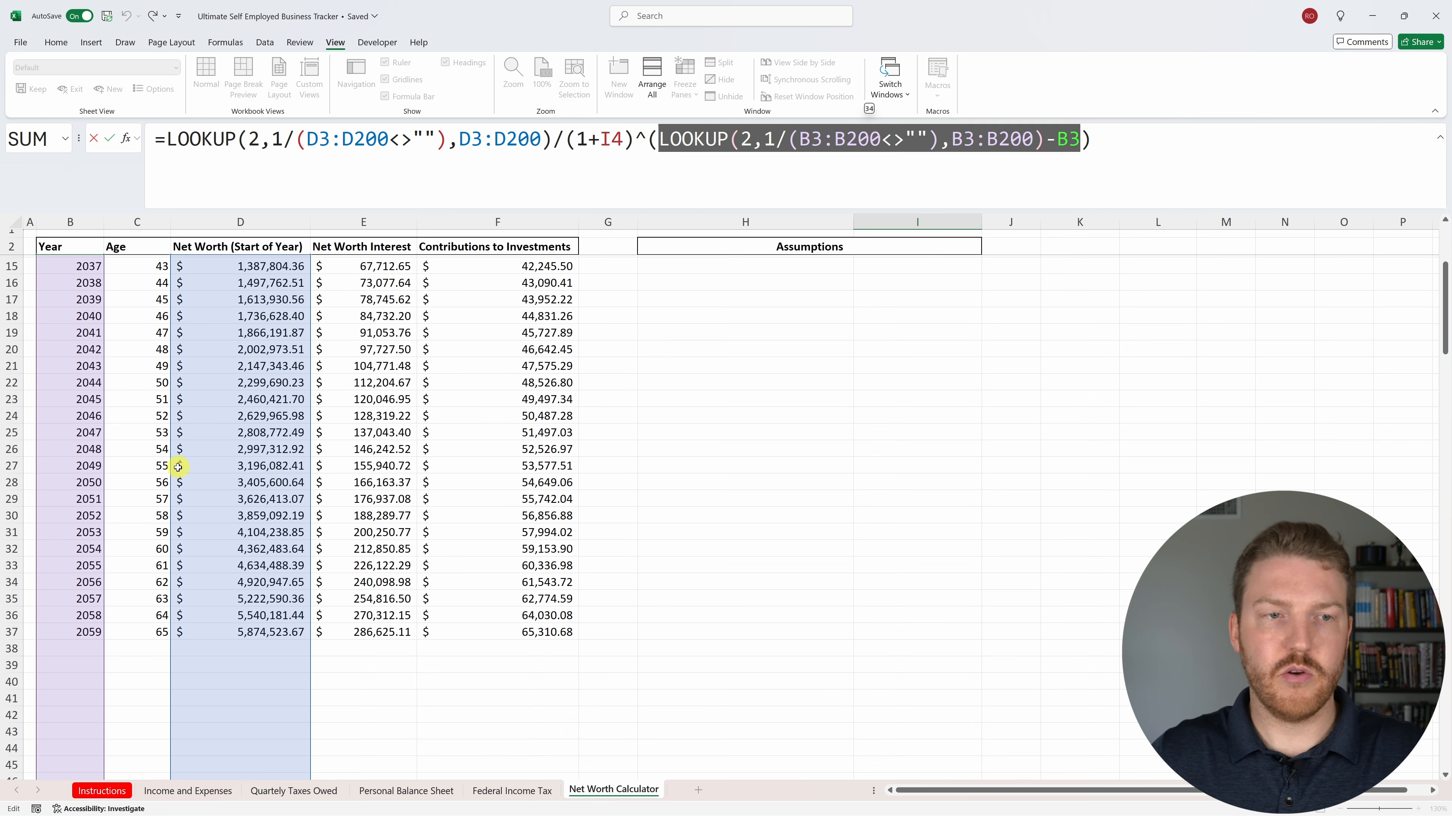
scroll(175, 467, up, 4)
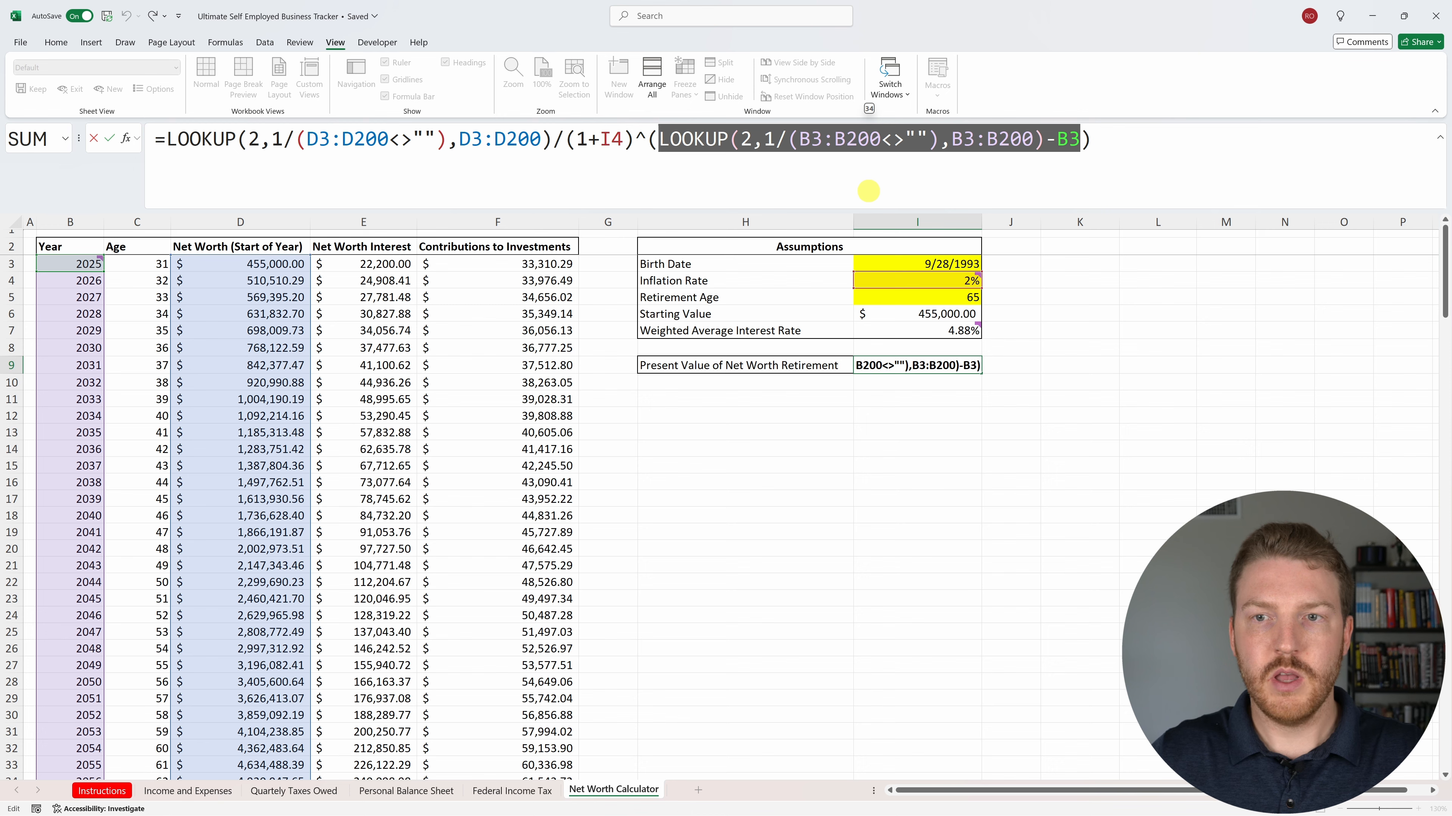
key(Escape)
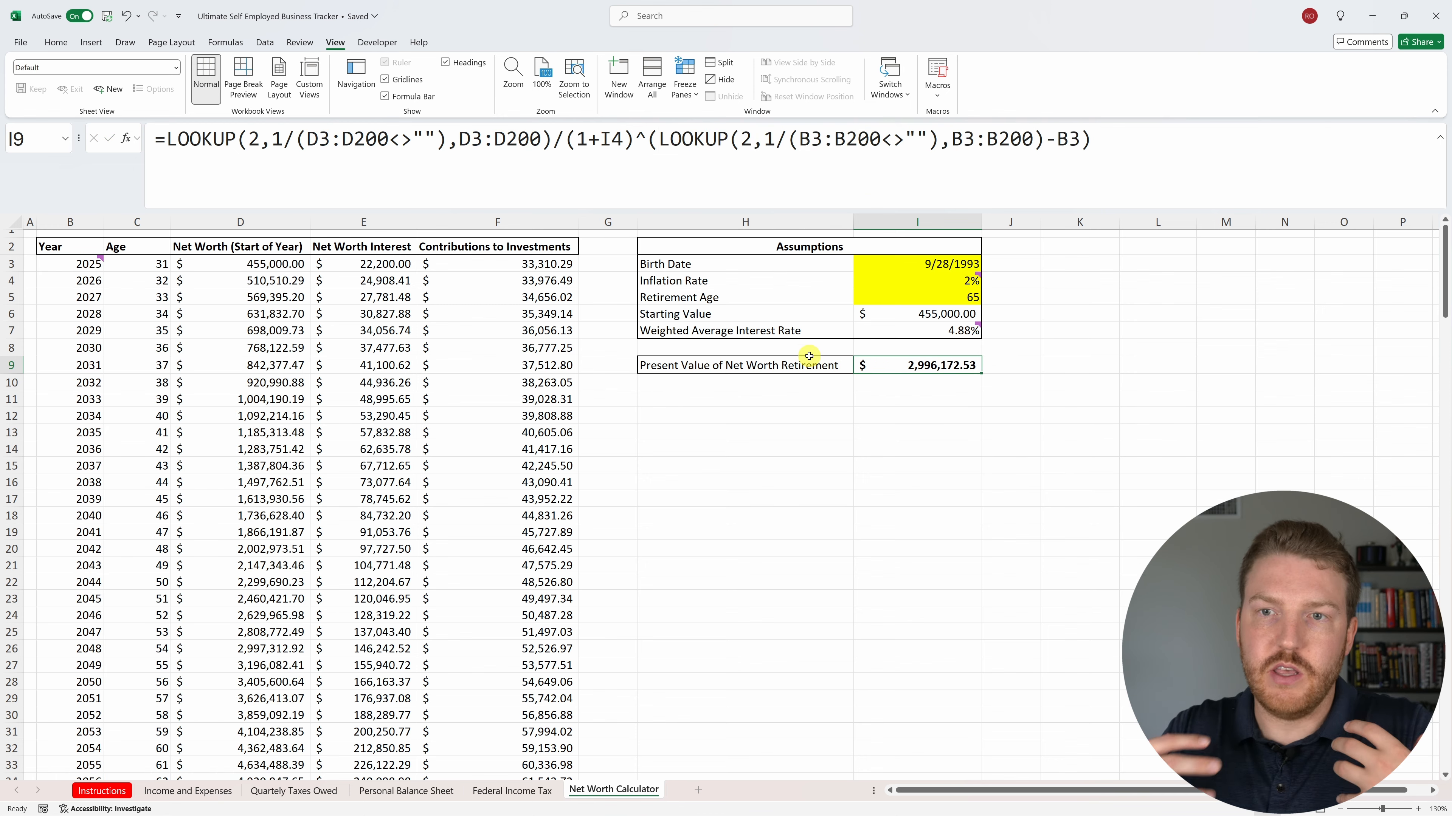
Compare the Inflation Rate row and the retirement net worth in D37 with the present value in I9.
drag(889, 282, 759, 282)
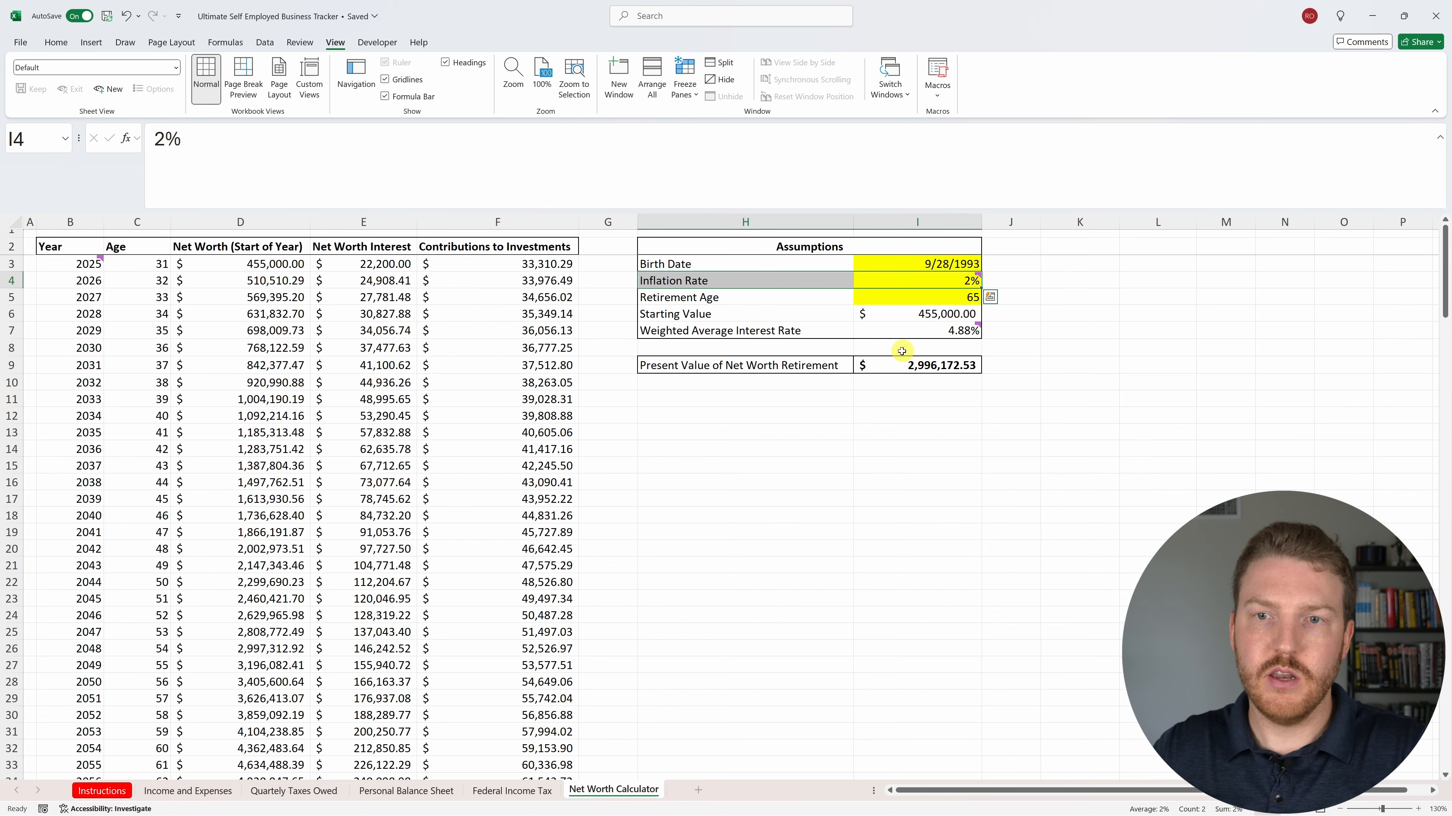
scroll(556, 376, down, 4)
click(274, 631)
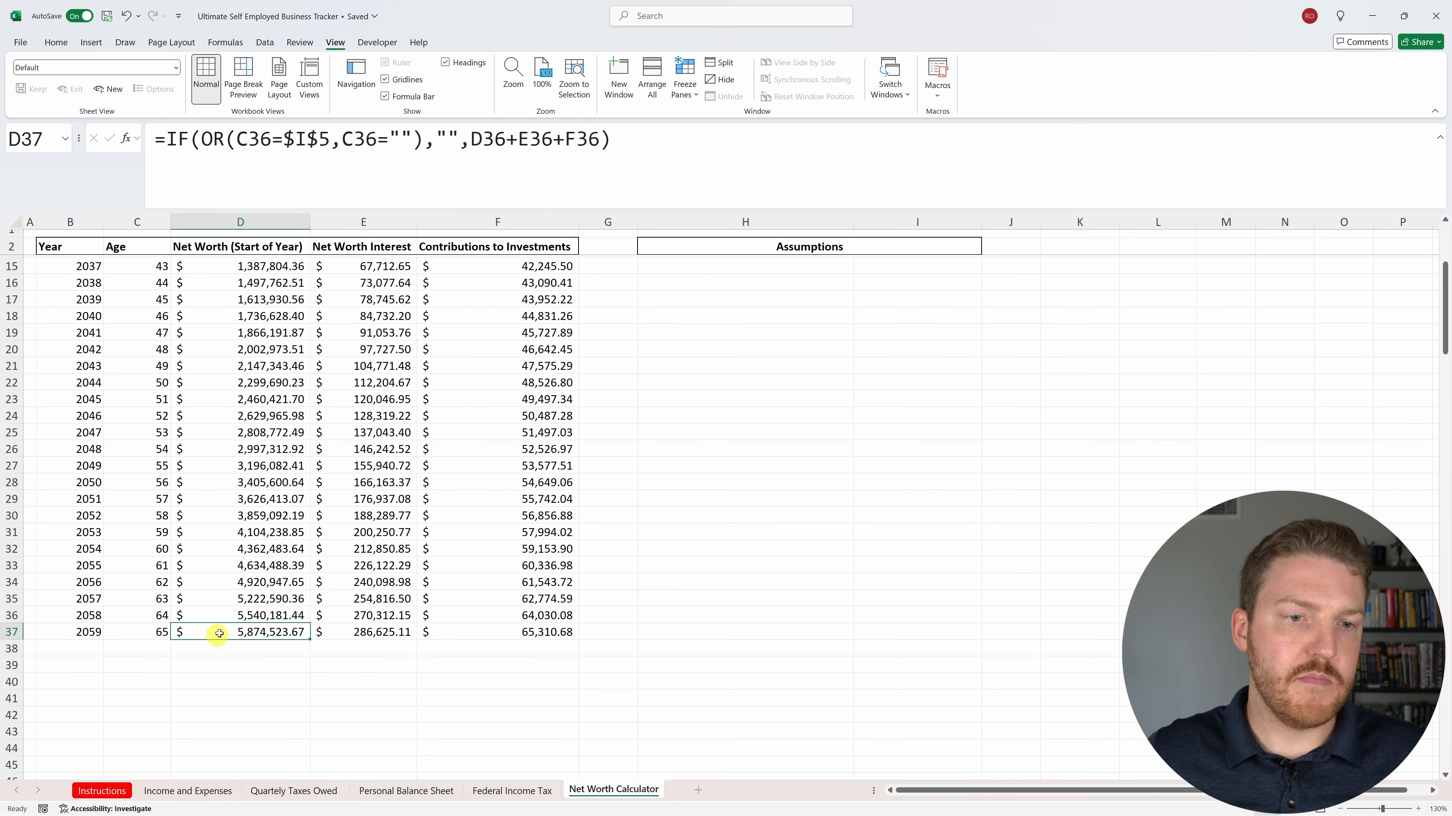
scroll(369, 599, up, 4)
click(921, 368)
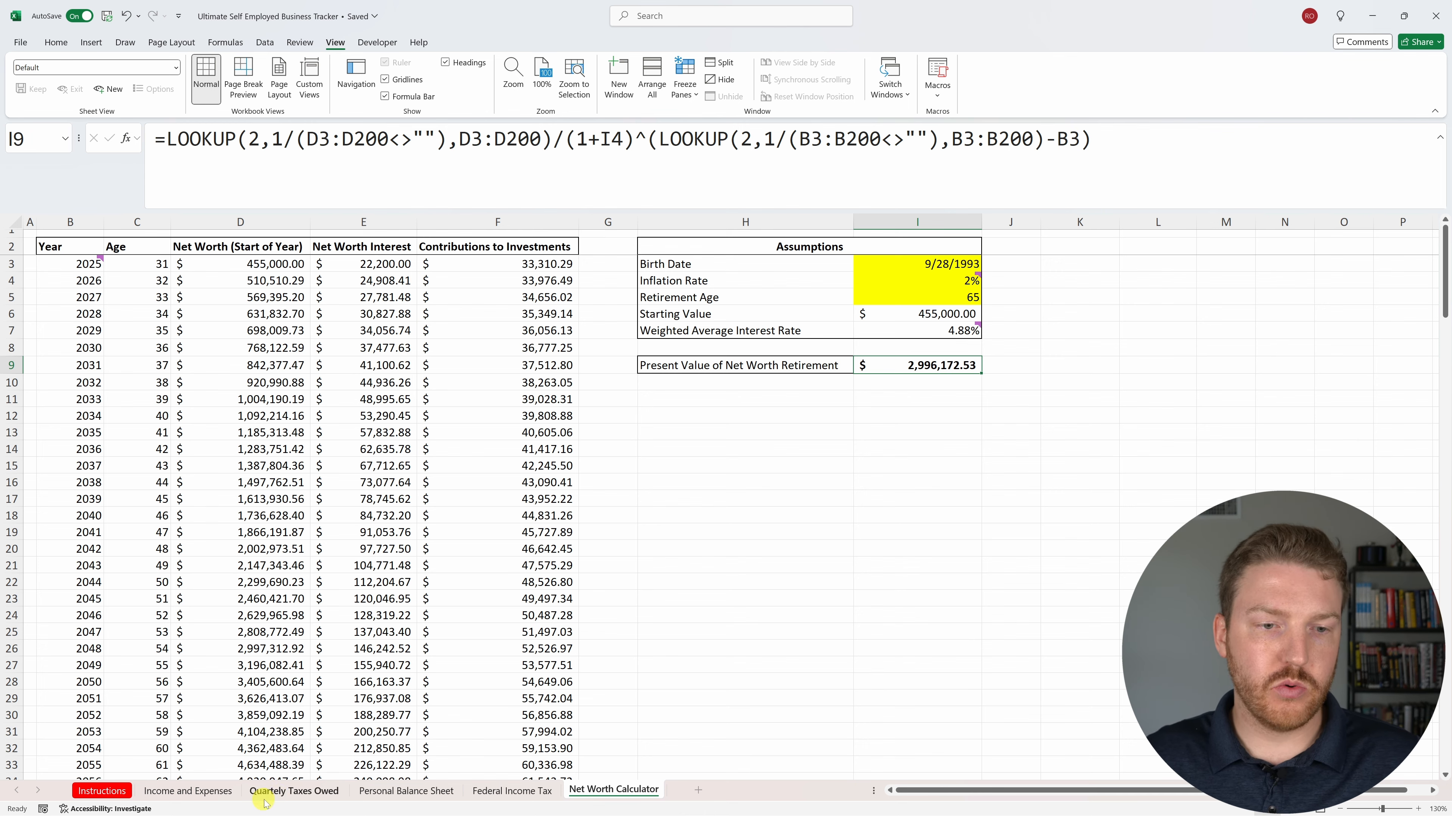
Clear the leftover "Single" entry from cell E3 on the Quartely Taxes Owed sheet.
click(293, 795)
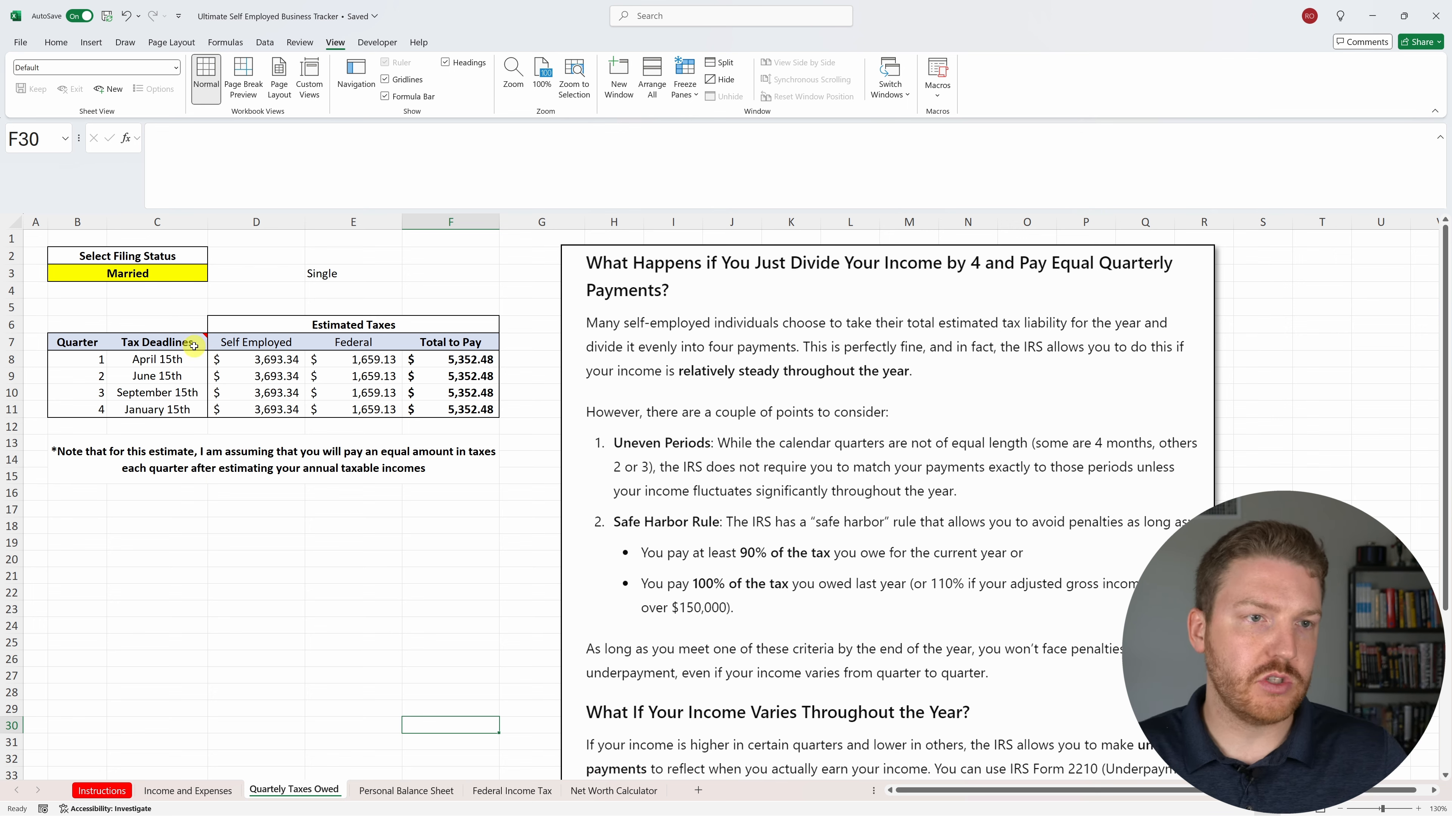
click(339, 274)
key(Delete)
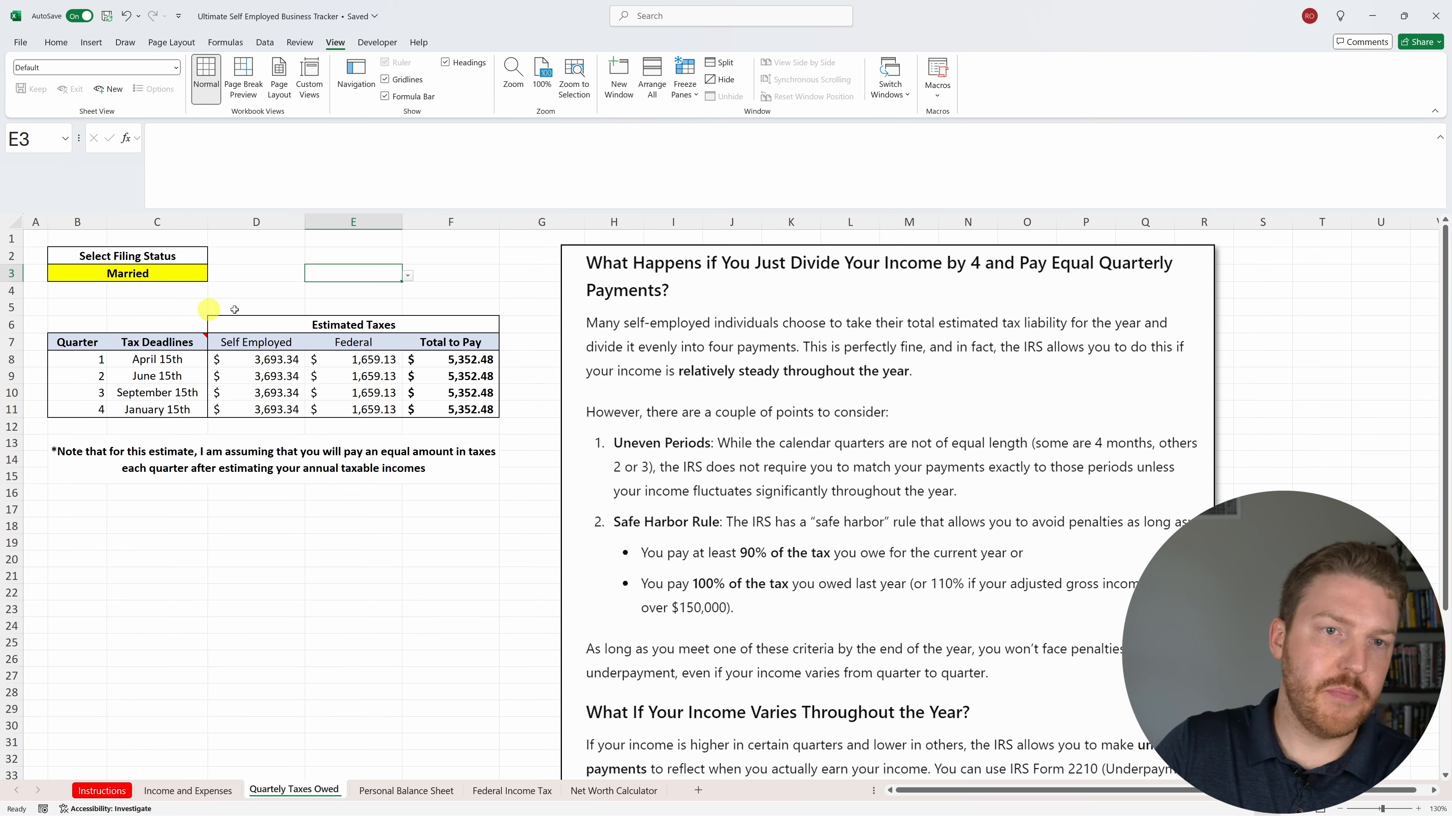
Examine the Quarter and Tax Deadlines columns for all four quarters and read the note on the Tax Deadlines header.
click(122, 346)
drag(85, 347, 90, 410)
drag(144, 343, 144, 410)
click(197, 378)
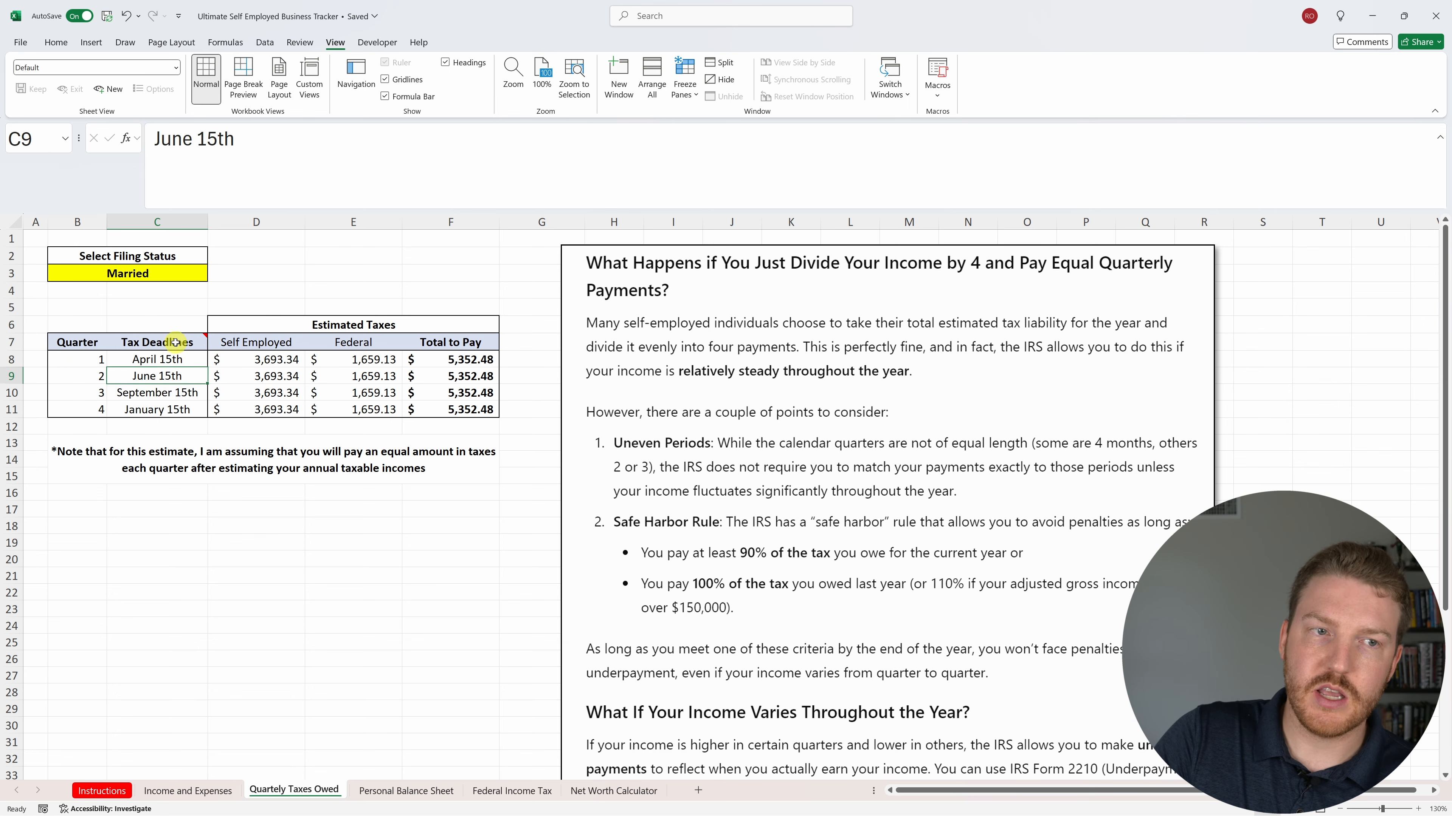
click(175, 342)
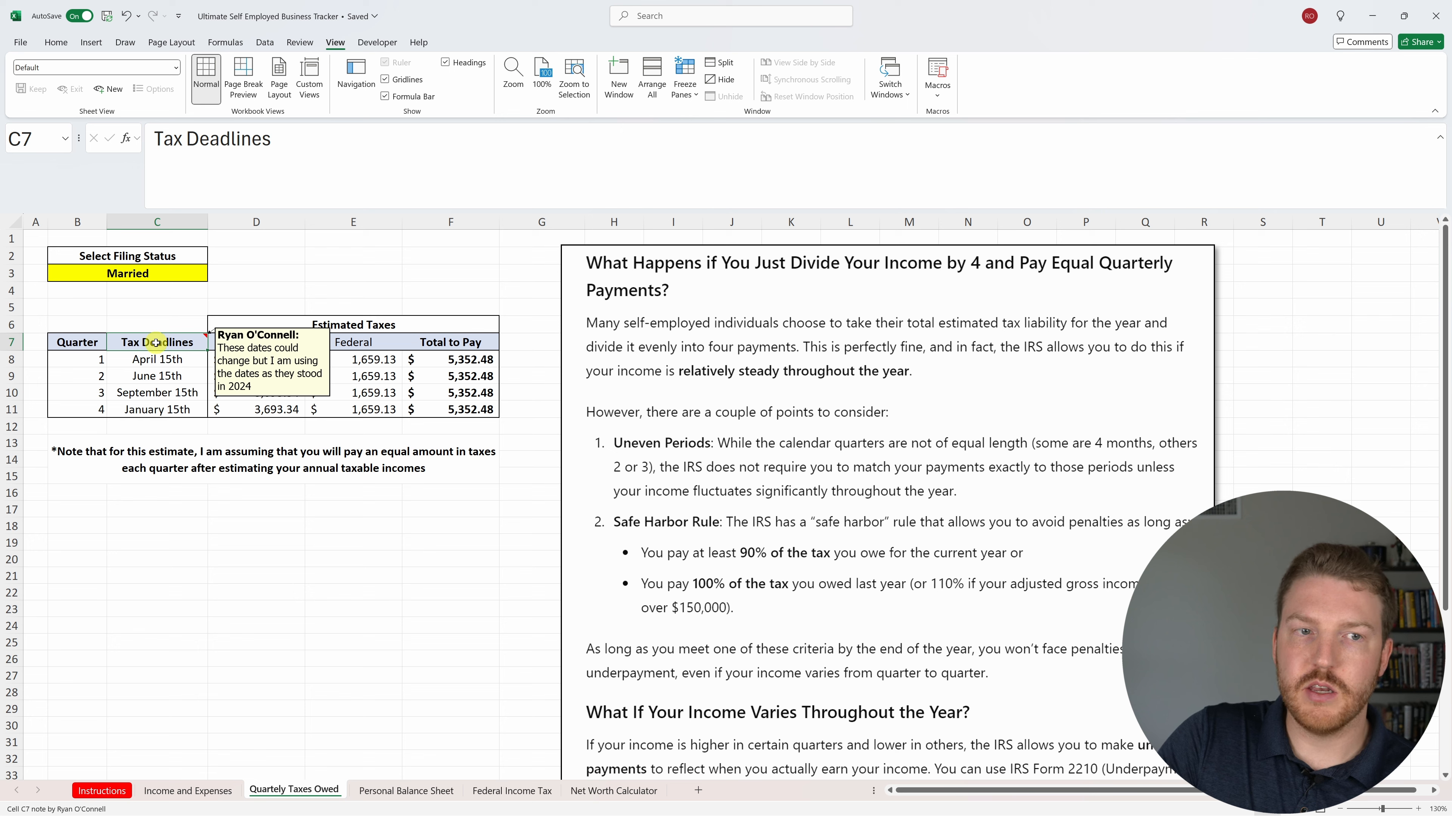
click(164, 392)
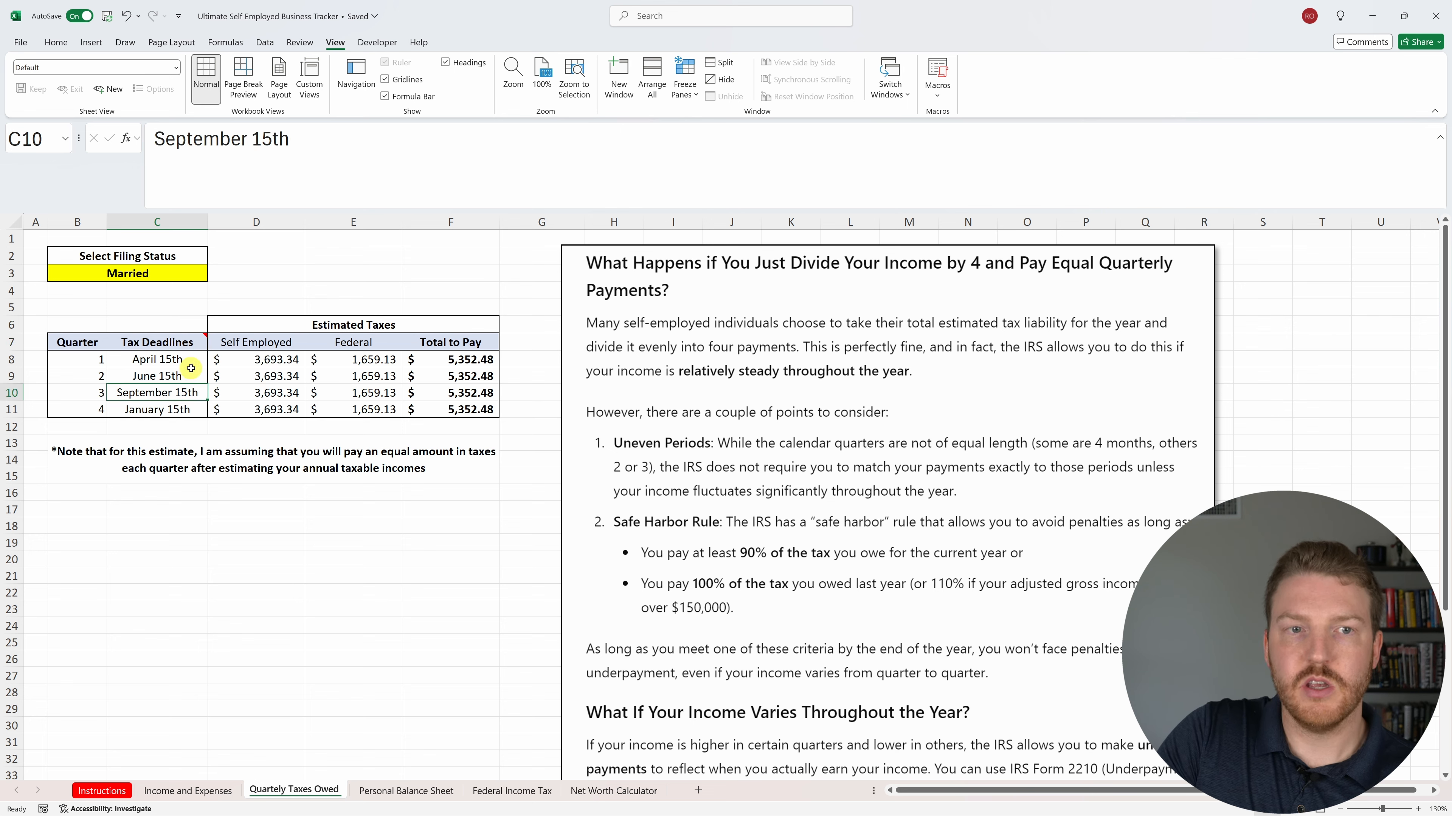
Inspect the Estimated Taxes section, highlighting the quarter 1 row from its deadline through Total to Pay.
click(323, 327)
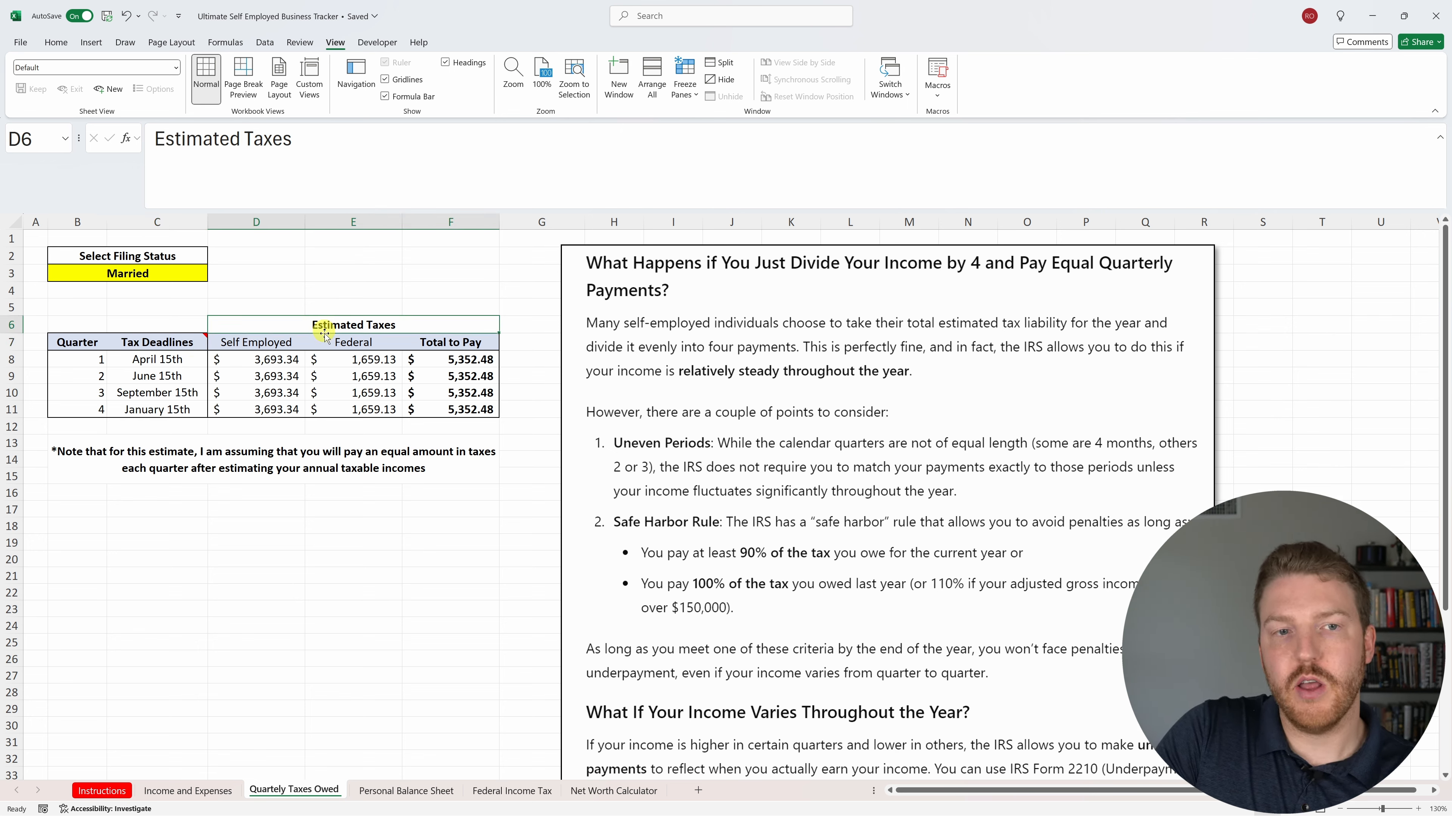
drag(87, 360, 166, 376)
drag(383, 377, 468, 356)
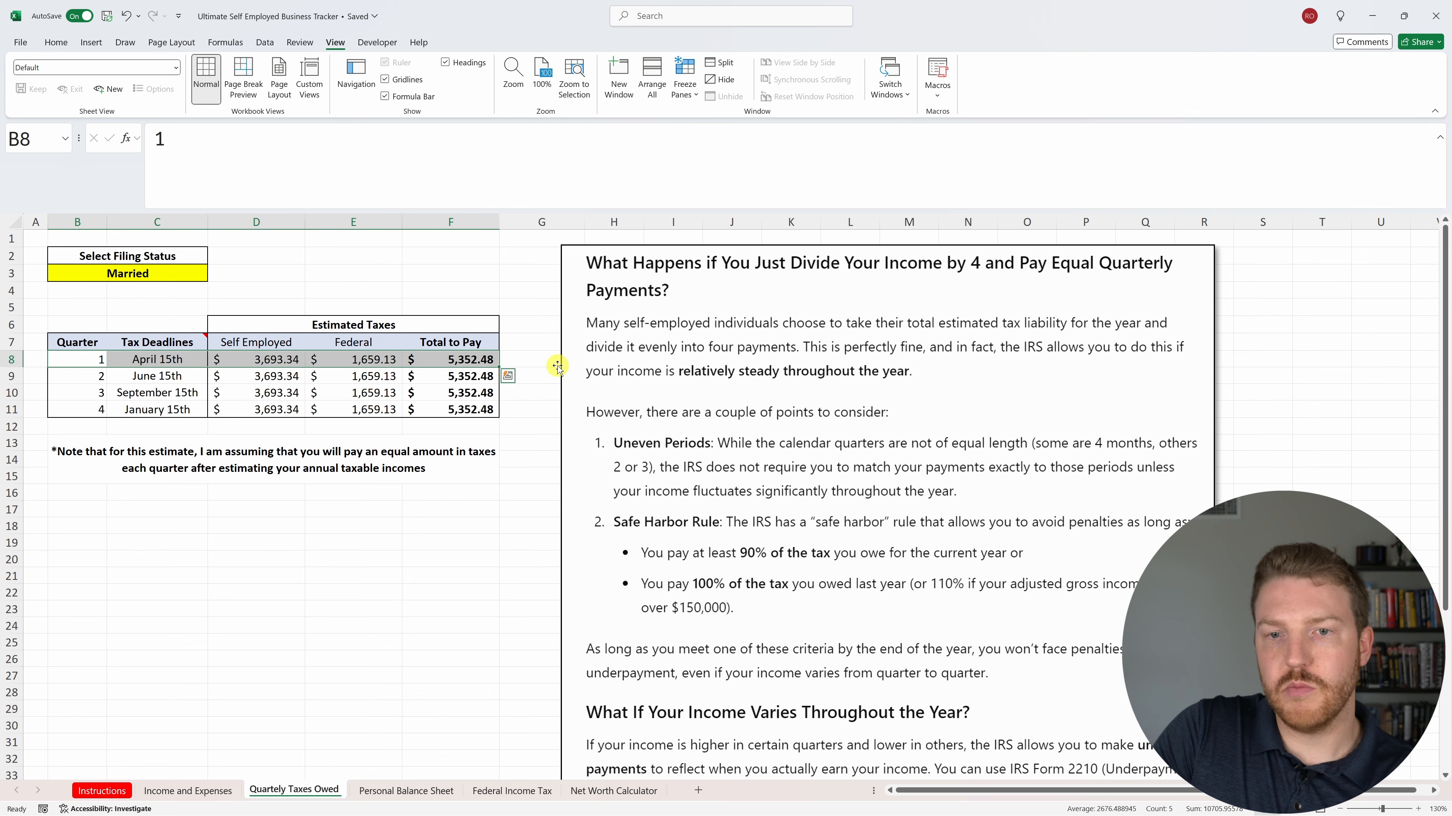
Read the note on dividing income by 4 for equal quarterly payments, and select the quarter 1 Total to Pay.
click(566, 385)
scroll(754, 403, down, 4)
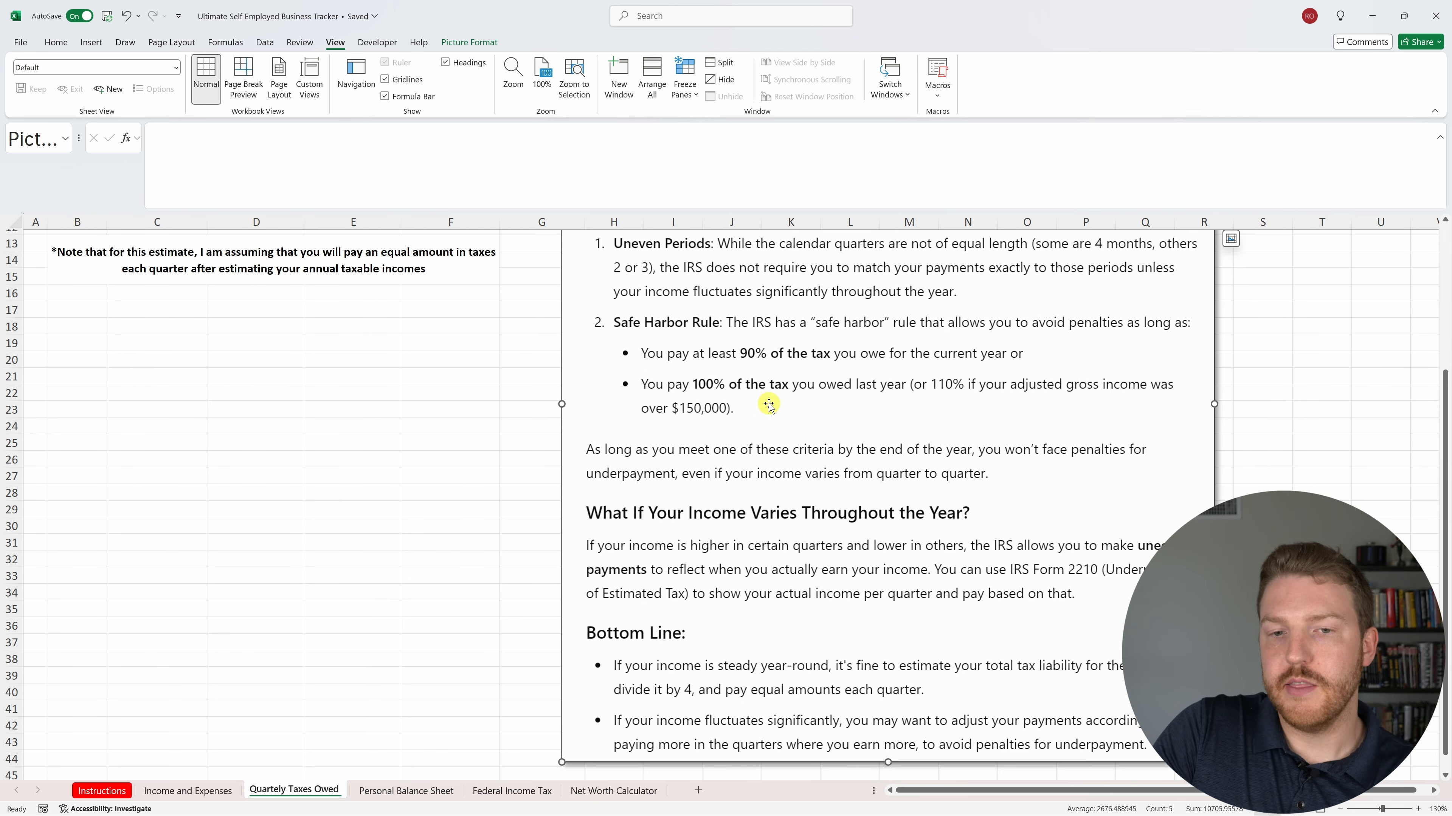
scroll(769, 404, up, 4)
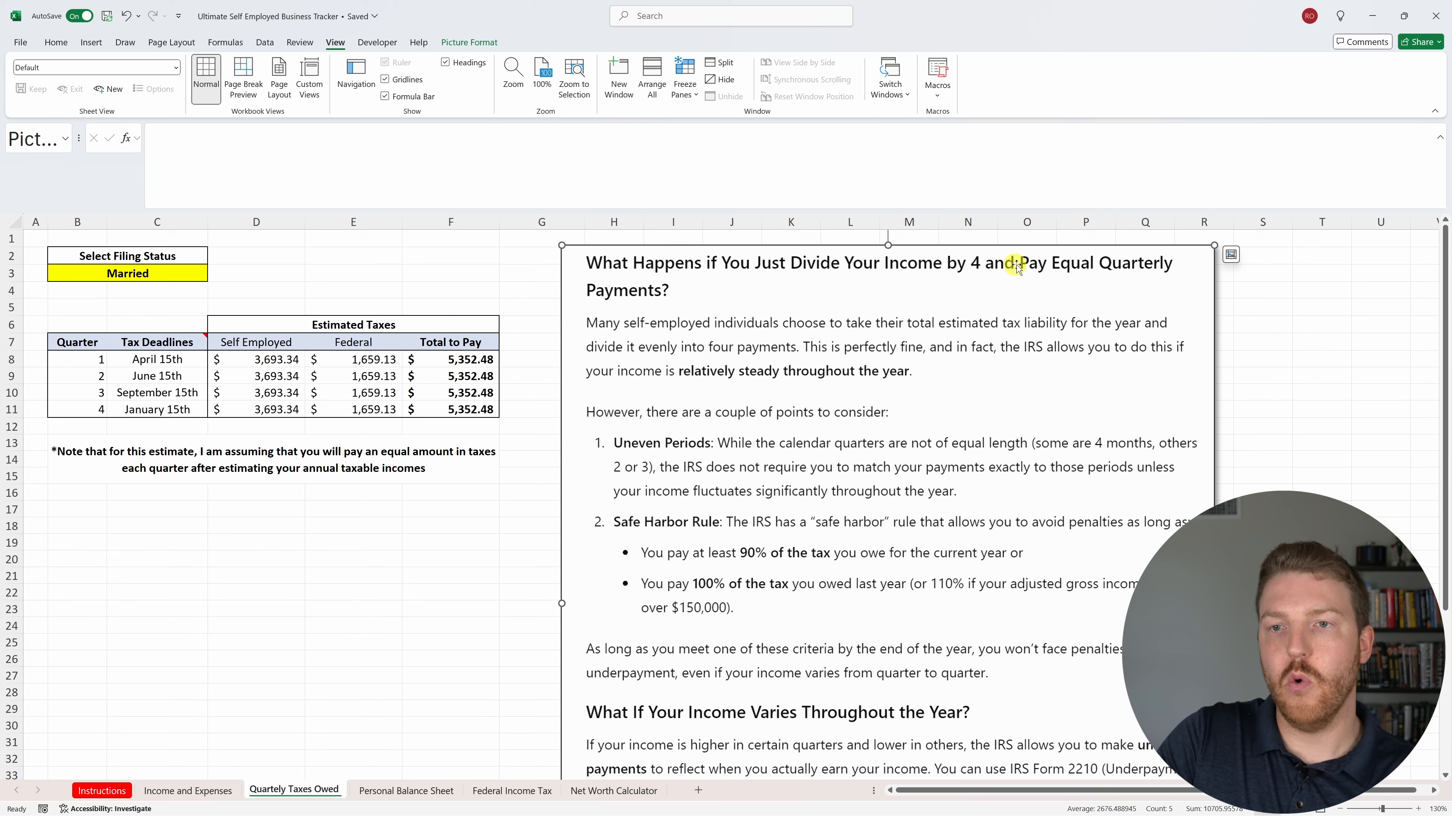
click(481, 359)
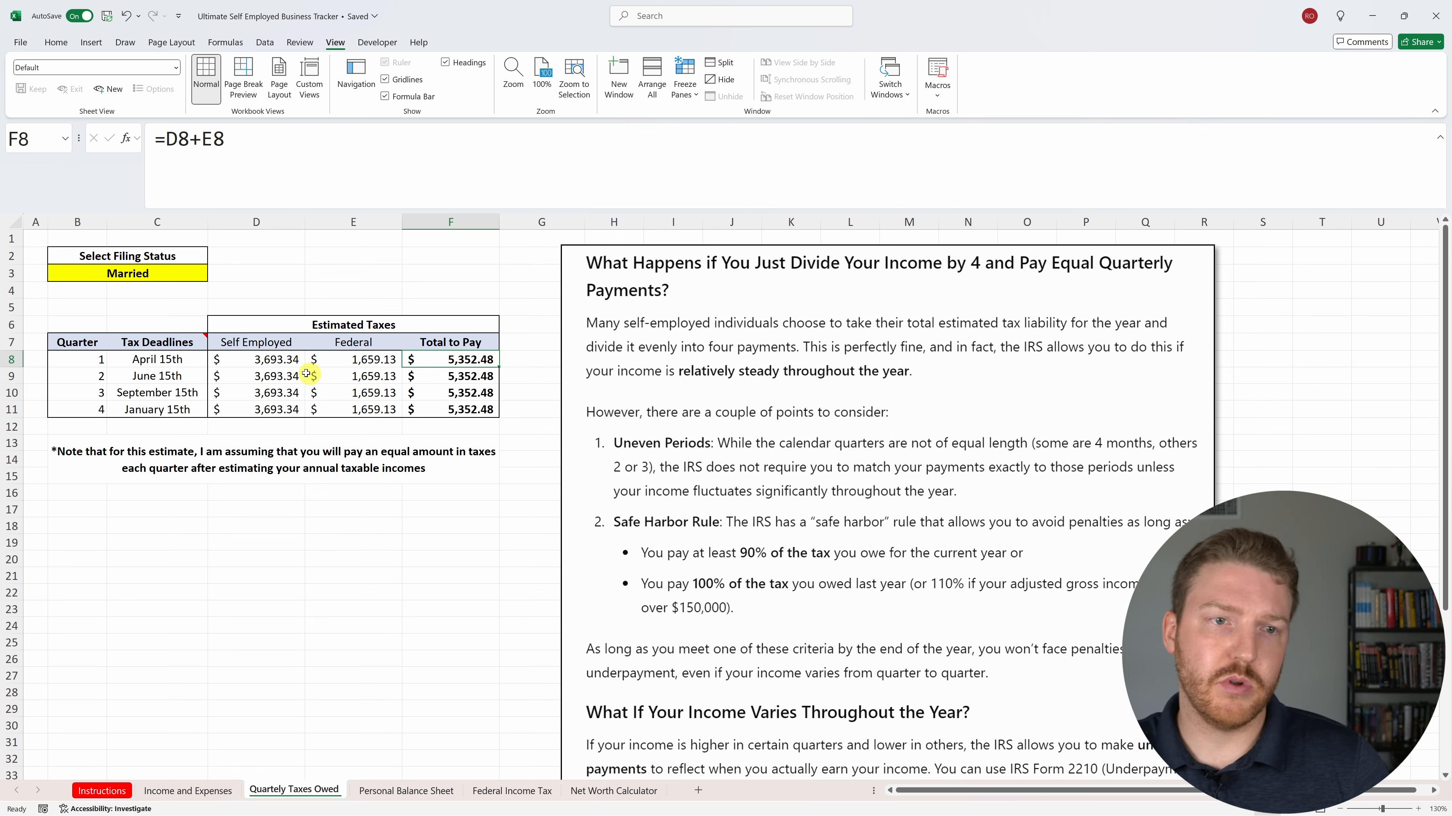
Trace the quarter 1 Self Employed formula in D8 to the annual Self Employment Taxes in D54 on the Income and Expenses sheet.
click(281, 362)
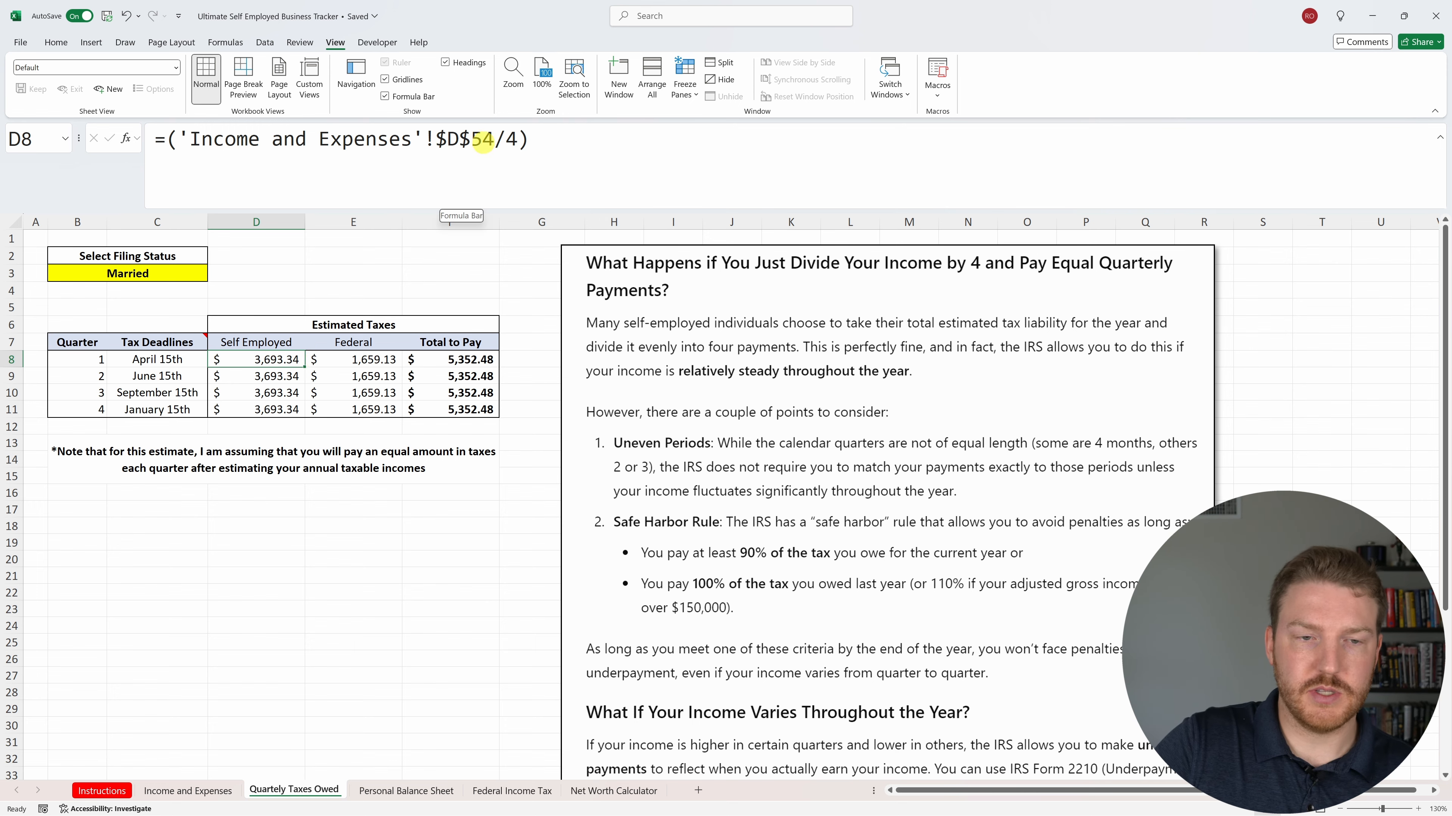
click(197, 792)
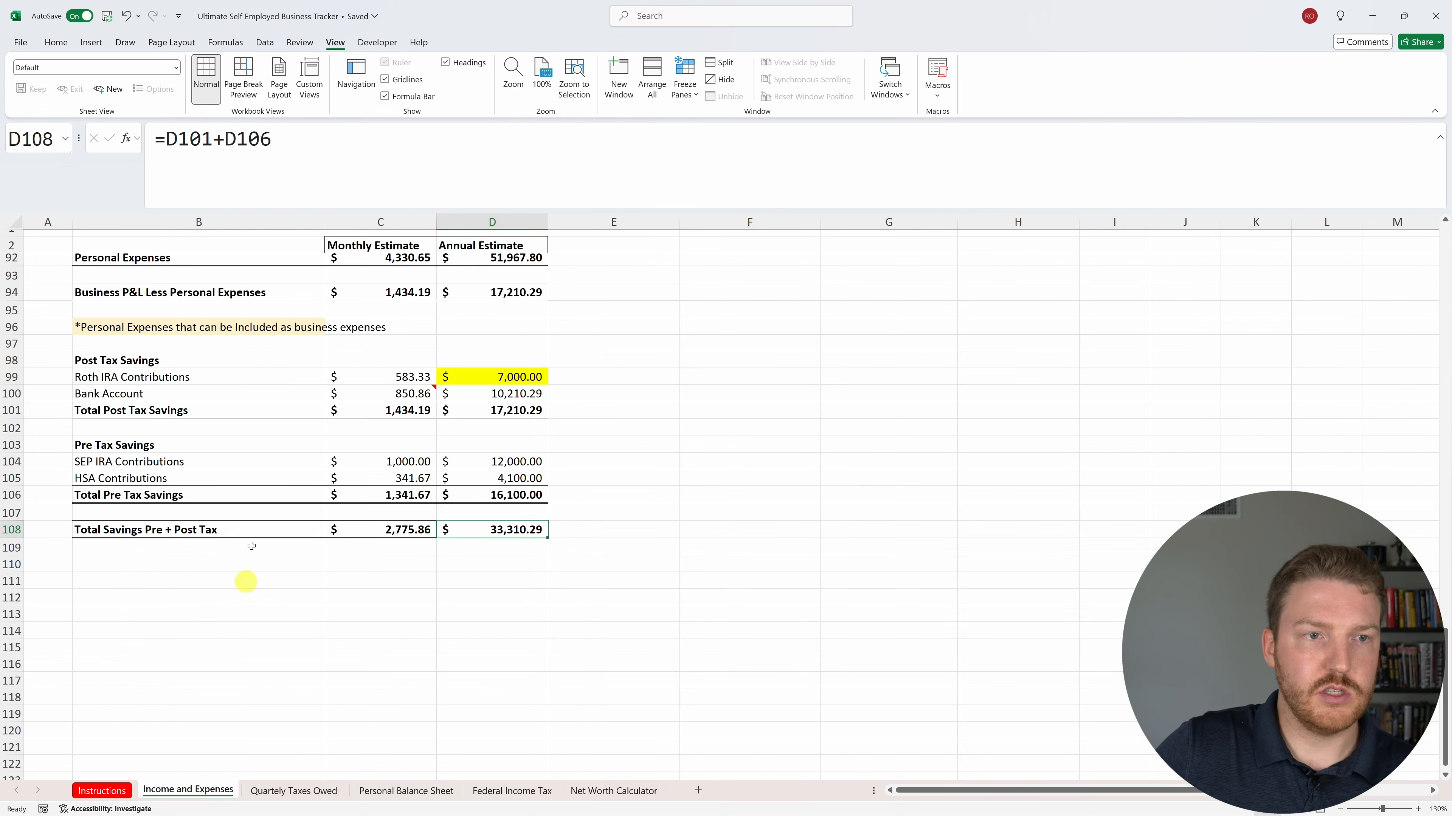
scroll(318, 425, up, 12)
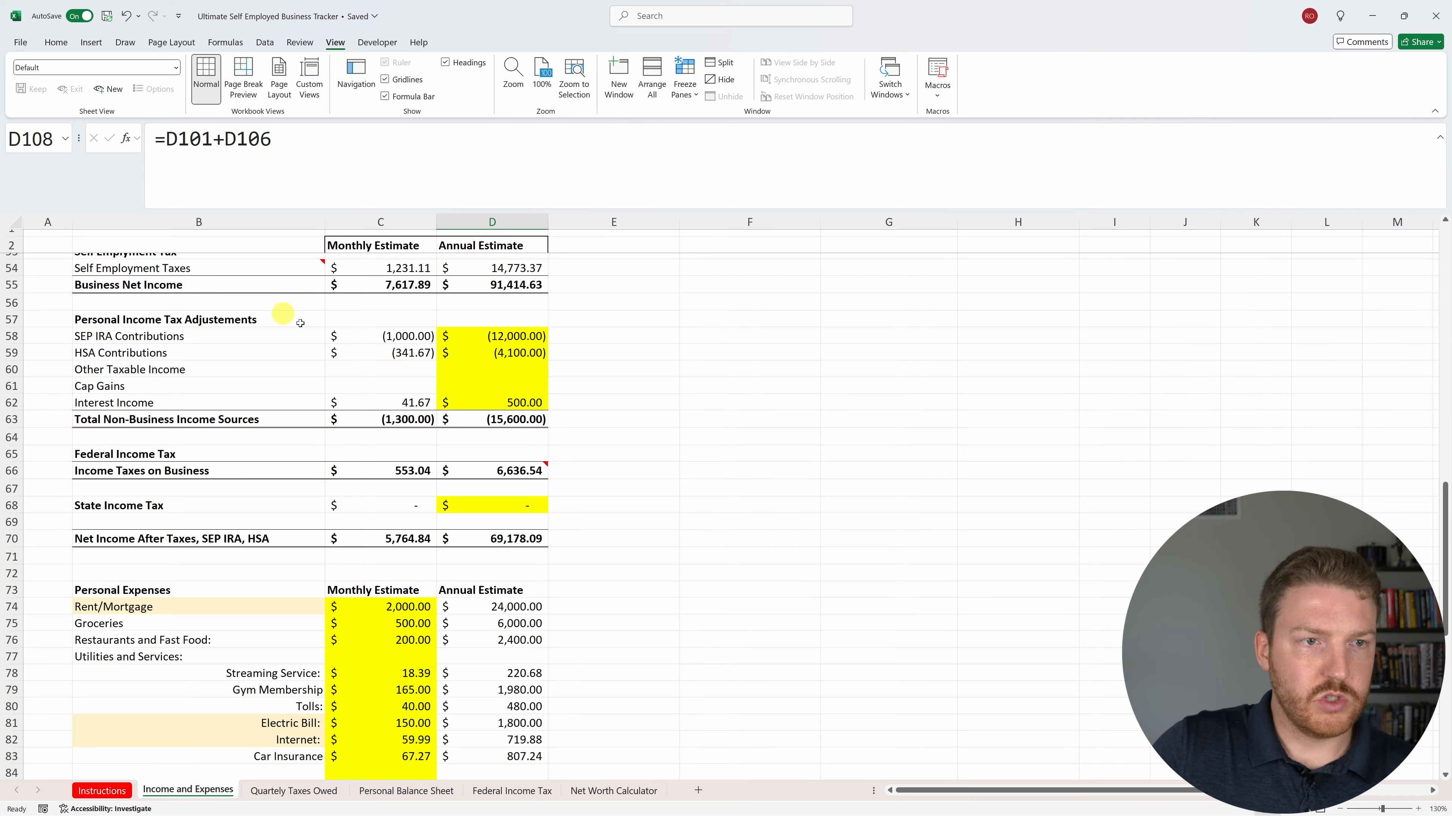
scroll(286, 315, up, 1)
click(489, 315)
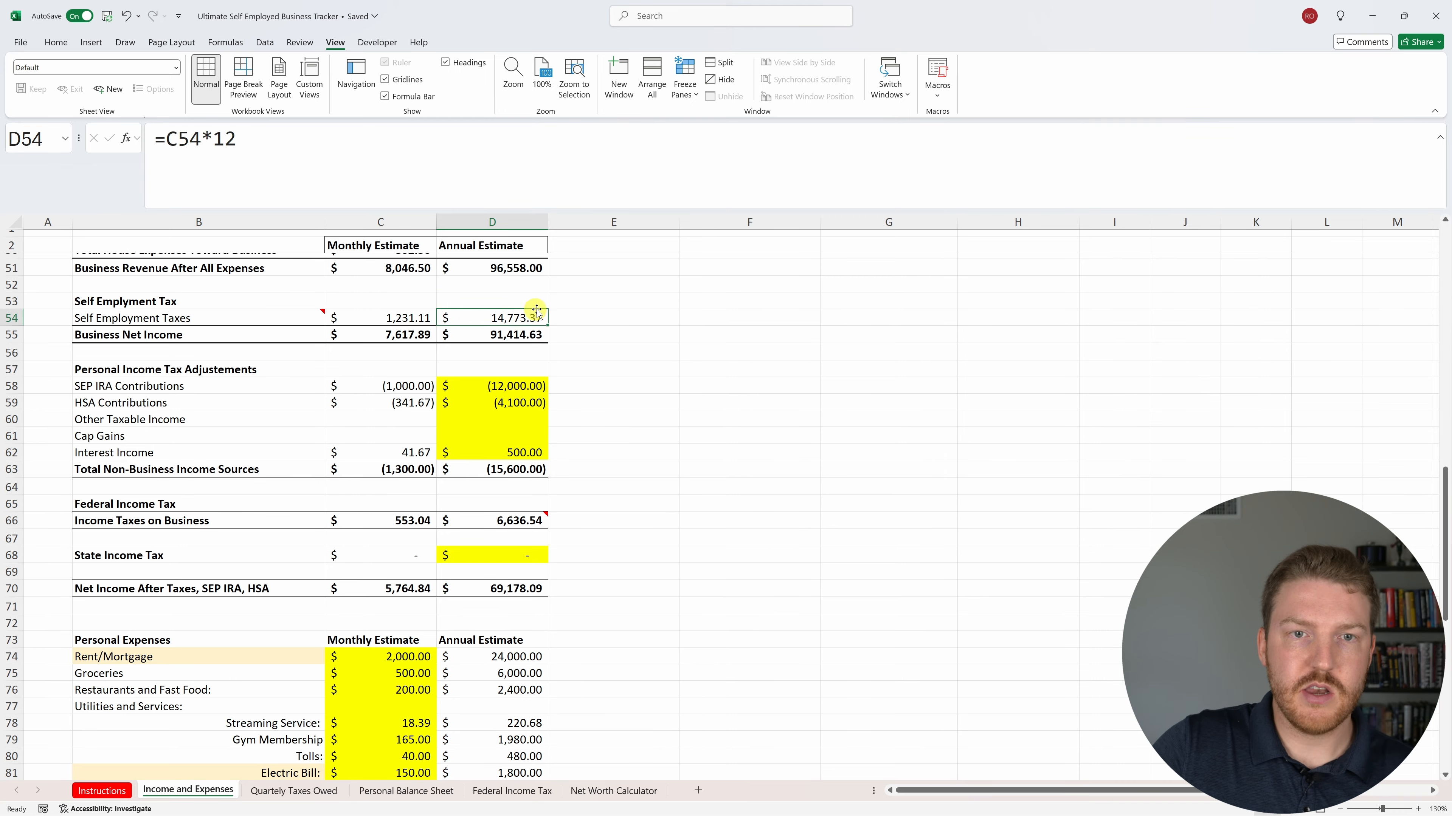
click(300, 794)
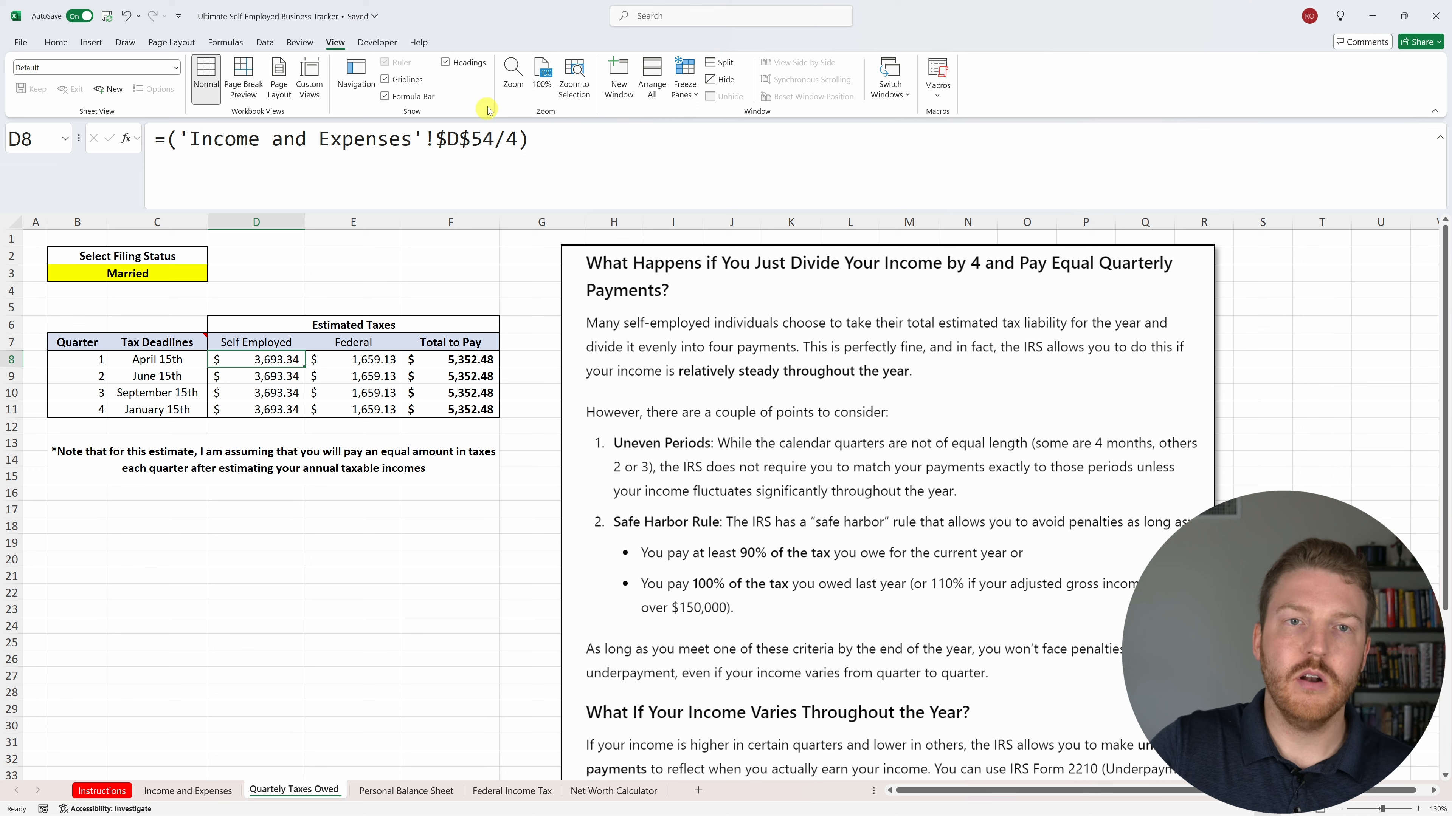
Compare the Self Employed tax formulas across all four quarters, D8 through D11, on the Quartely Taxes Owed sheet.
drag(284, 363, 286, 409)
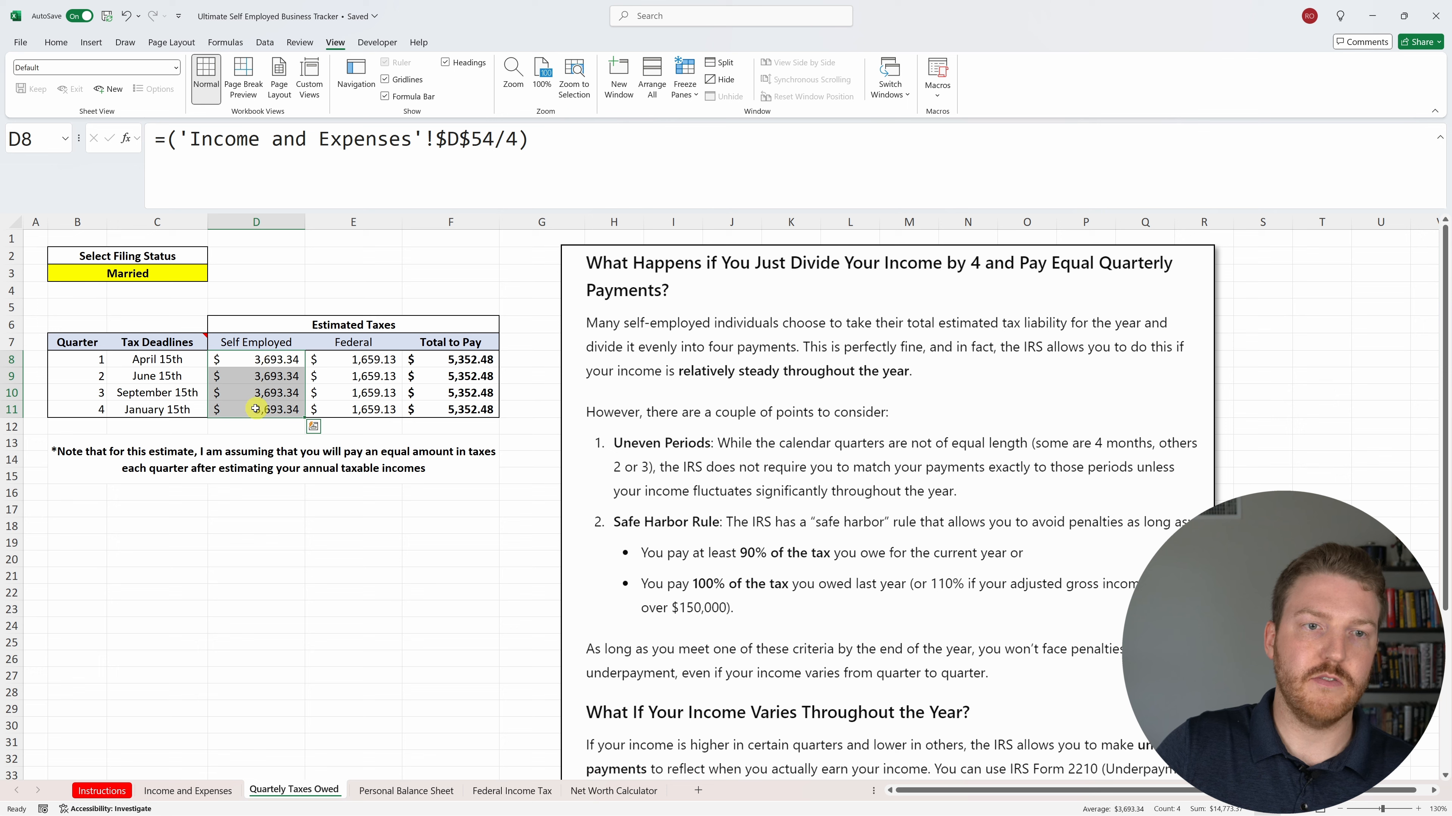
click(259, 359)
click(259, 376)
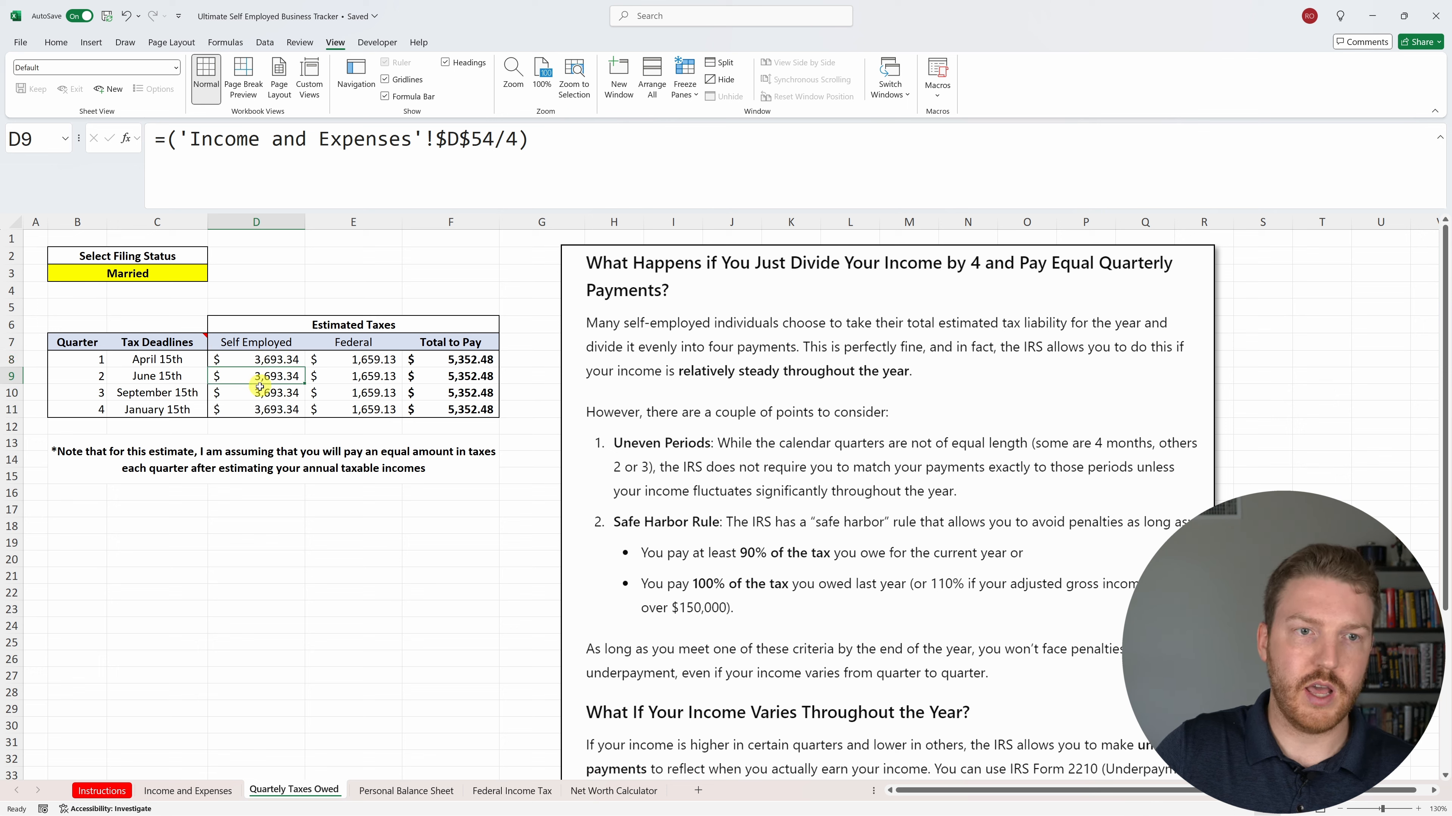
click(259, 392)
click(259, 409)
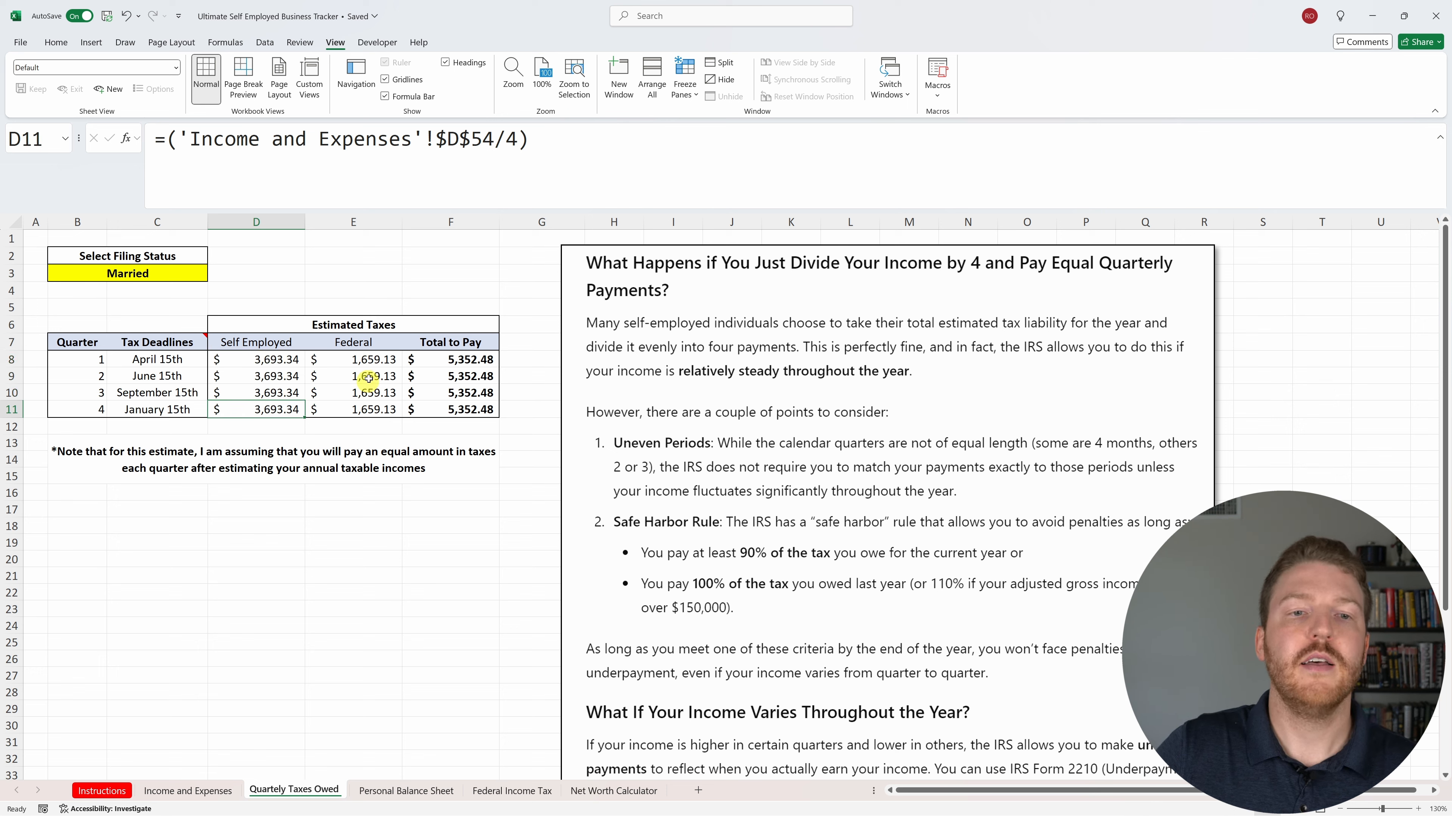
Trace the quarterly Federal tax formula in E8 to Income Taxes on Business in D66 of Income and Expenses, and highlight E8:E11.
click(374, 361)
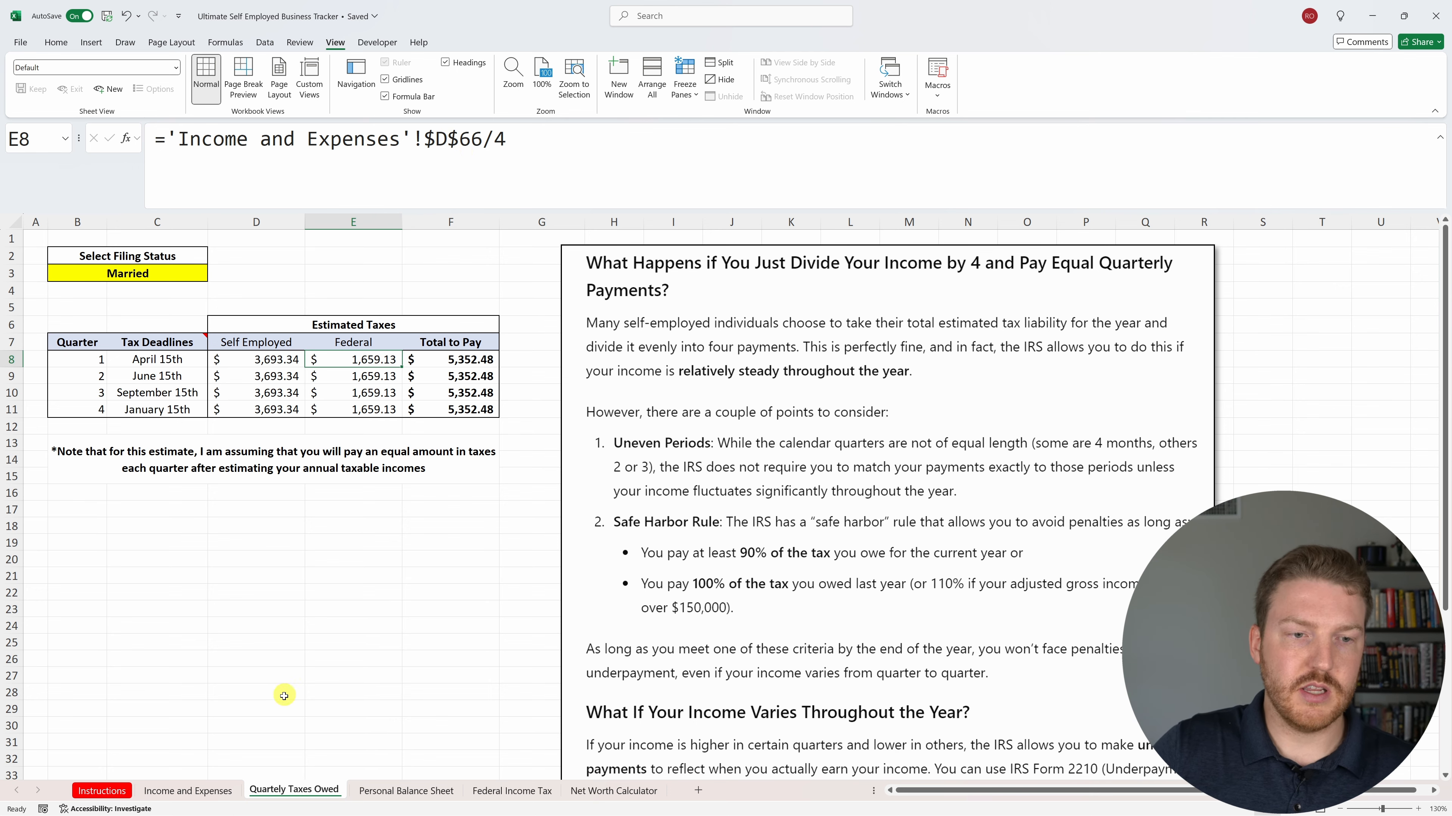
click(215, 791)
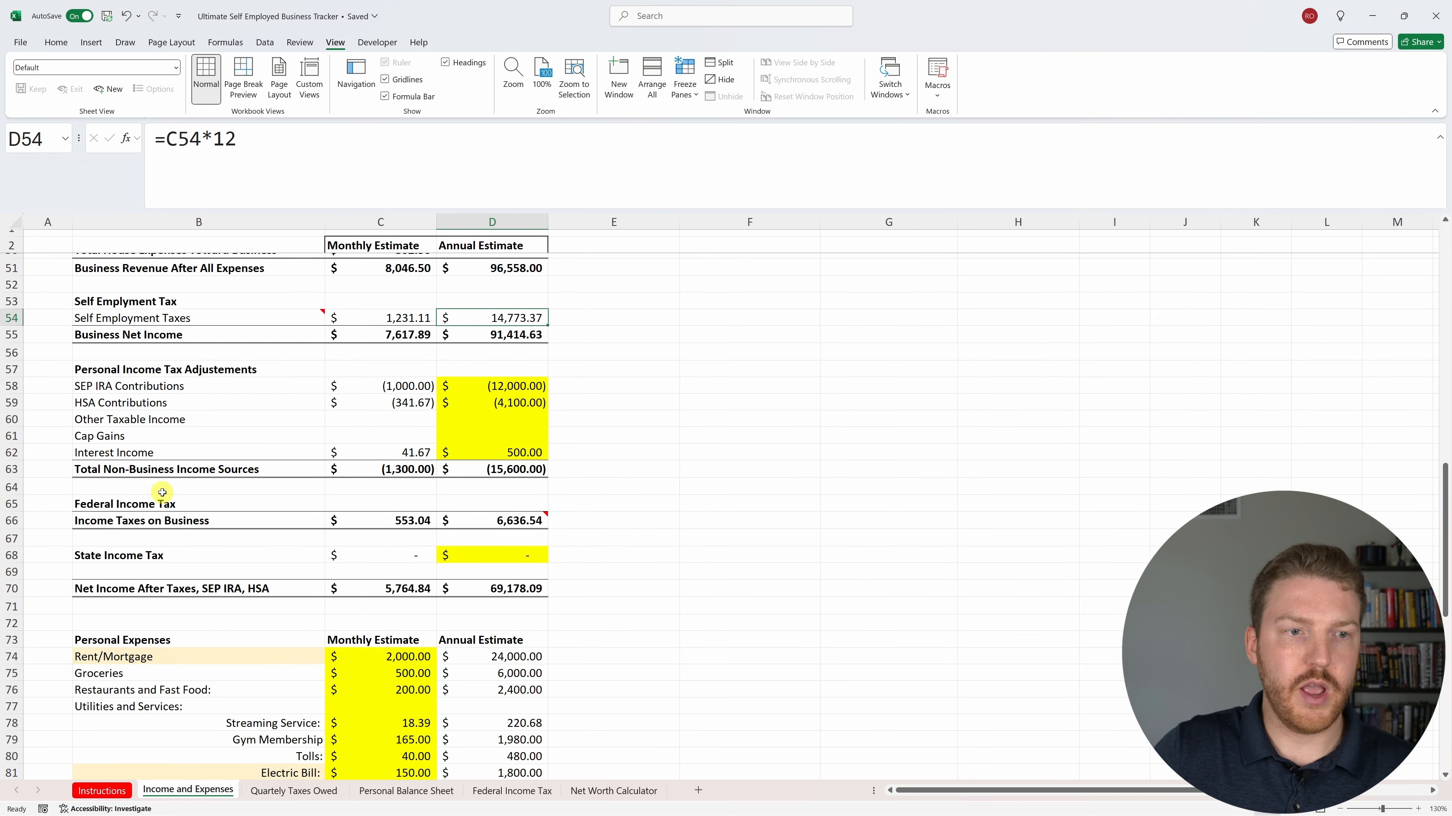
click(502, 521)
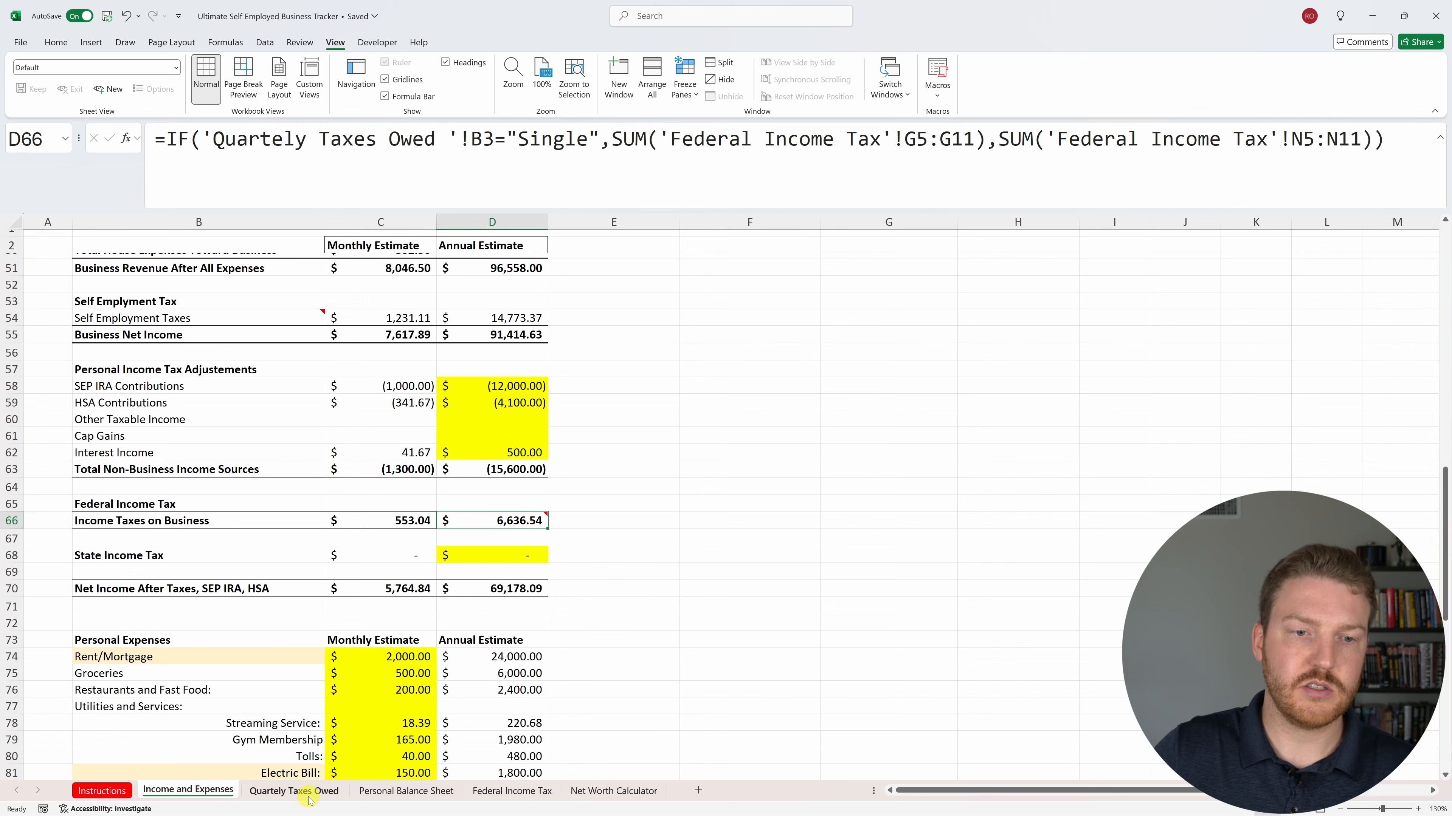
click(294, 792)
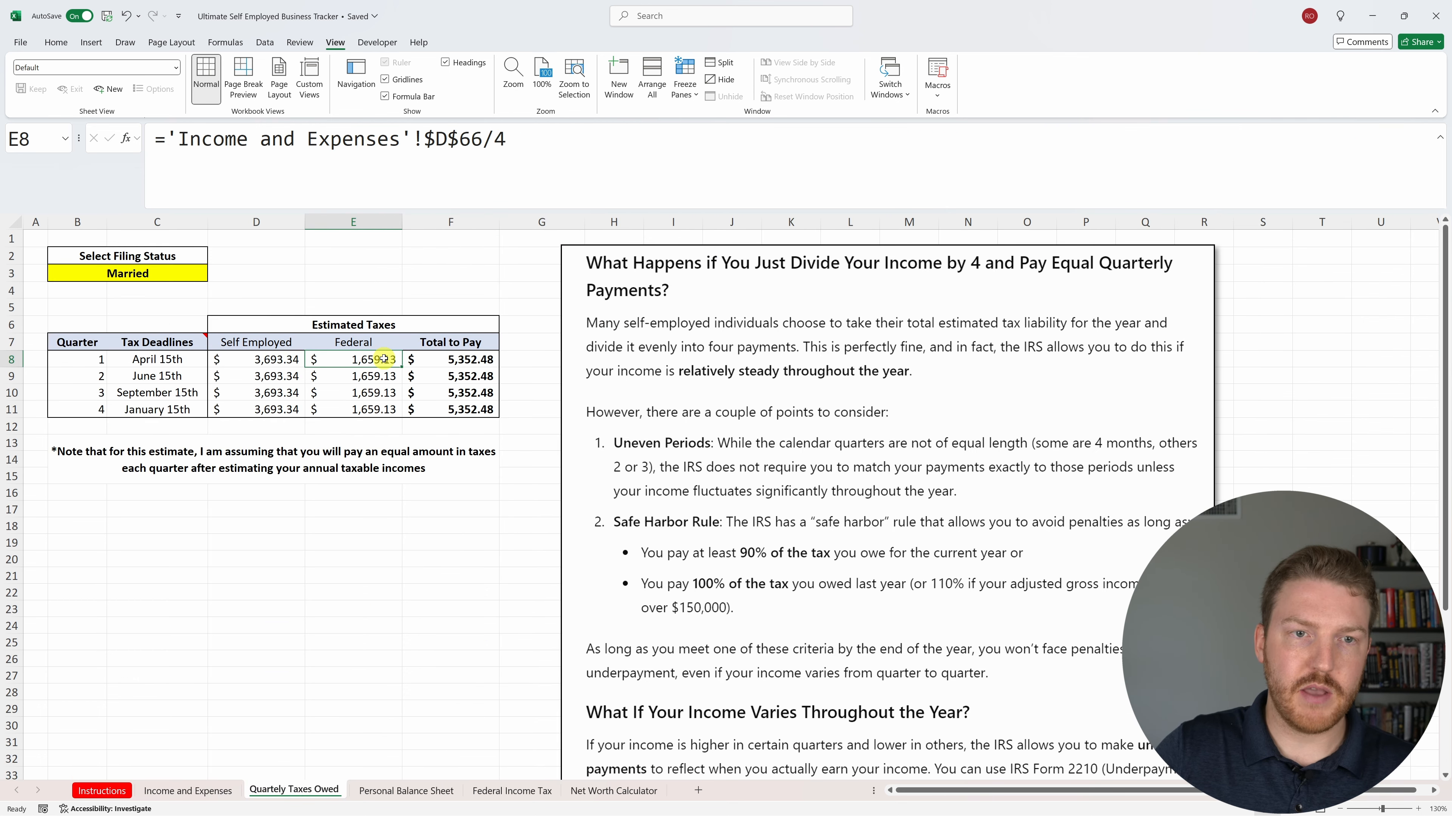
drag(384, 359, 377, 410)
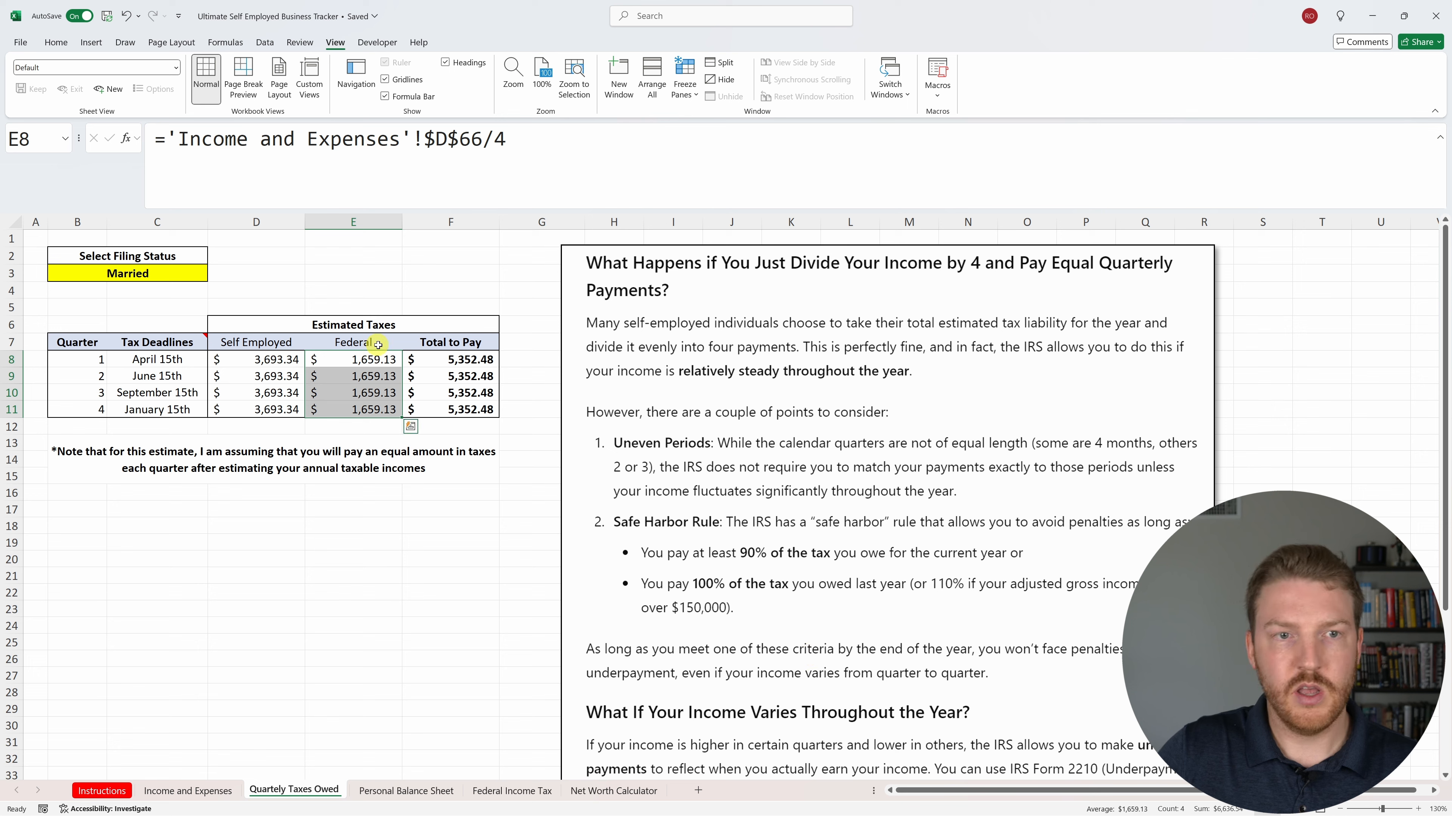
Inspect the Total to Pay formula in F8 and its referenced cells, and check the totals down to quarter 4.
click(462, 360)
click(330, 198)
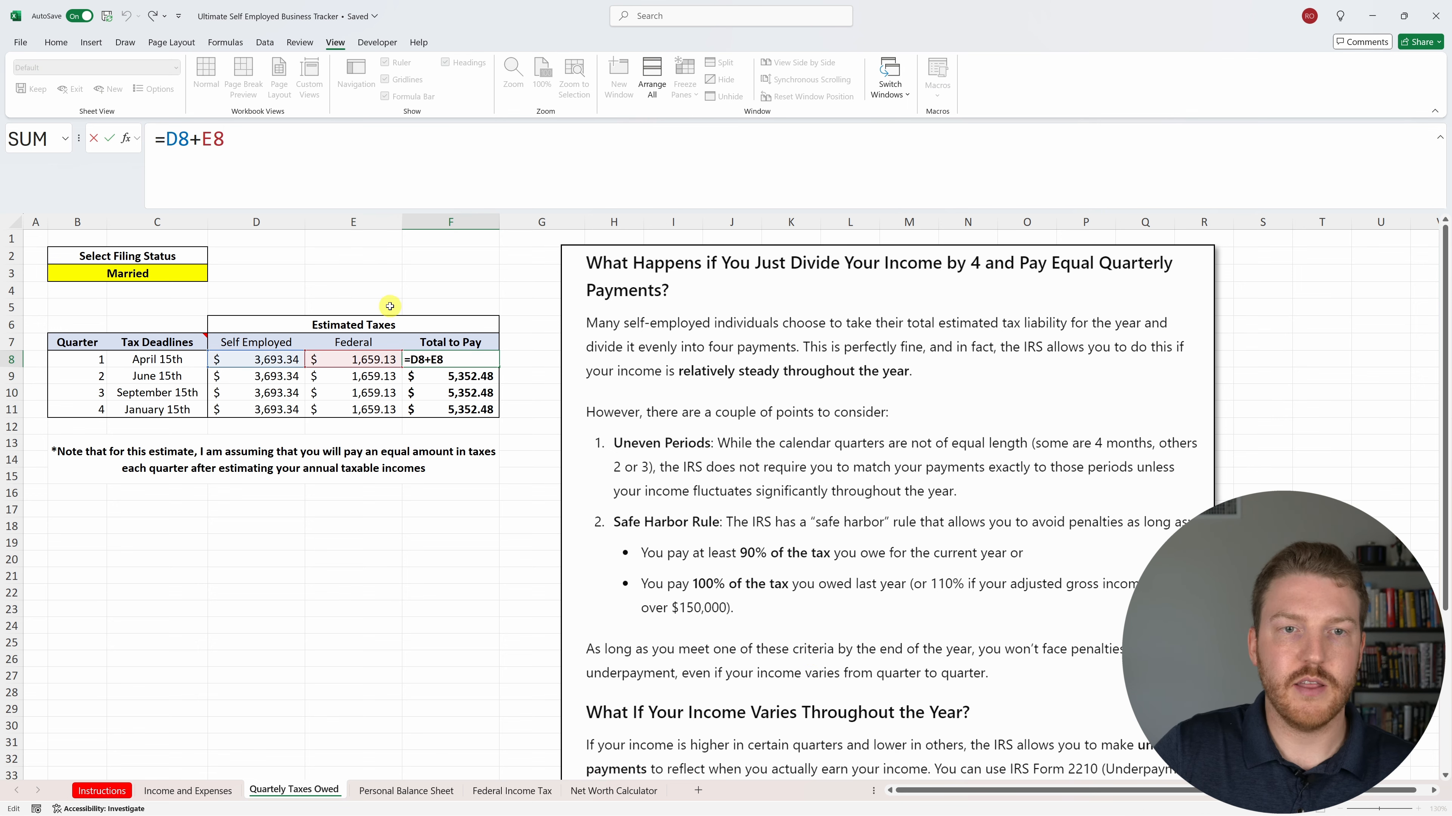
key(Return)
key(Down)
key(Down)
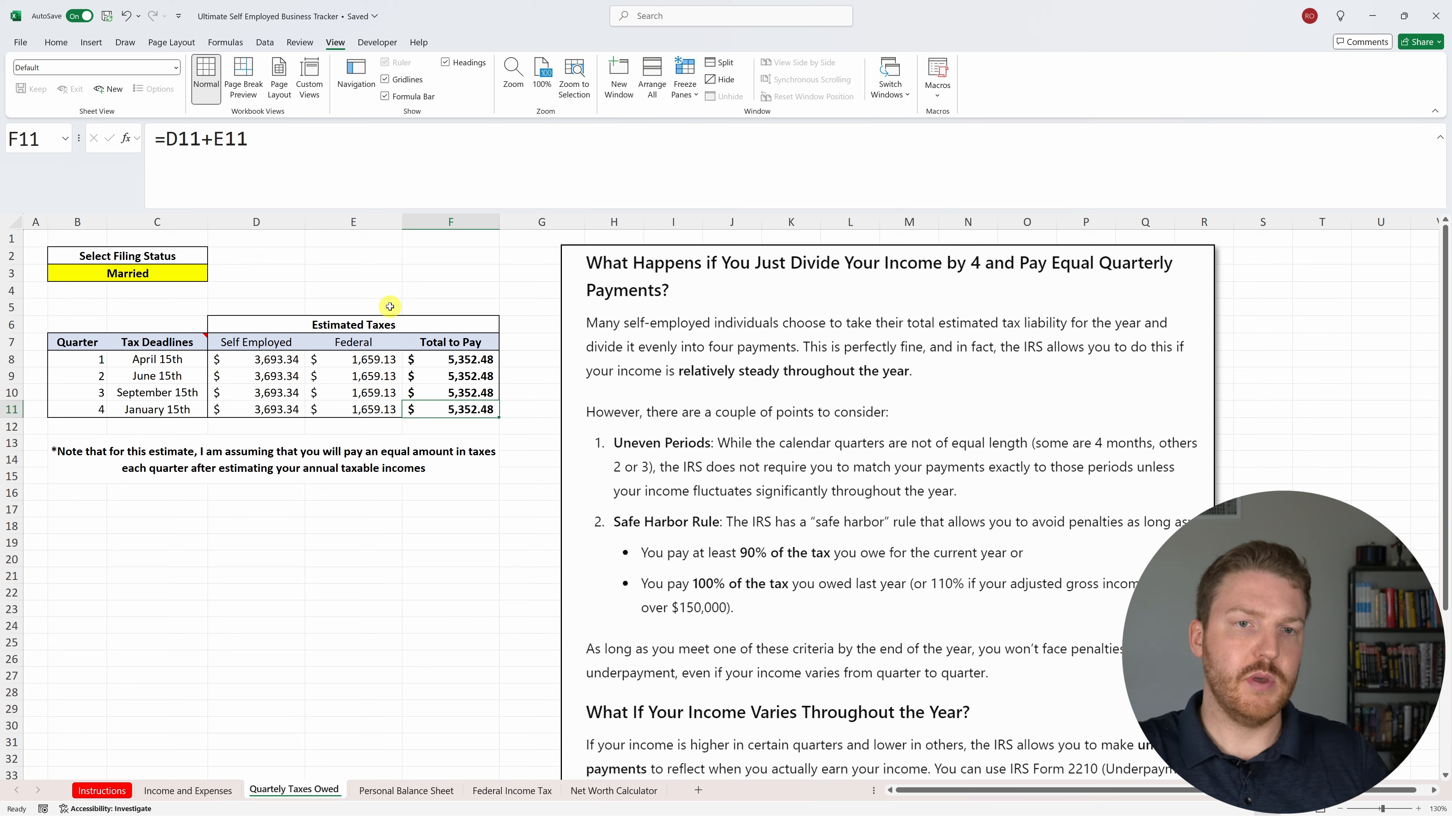
click(469, 357)
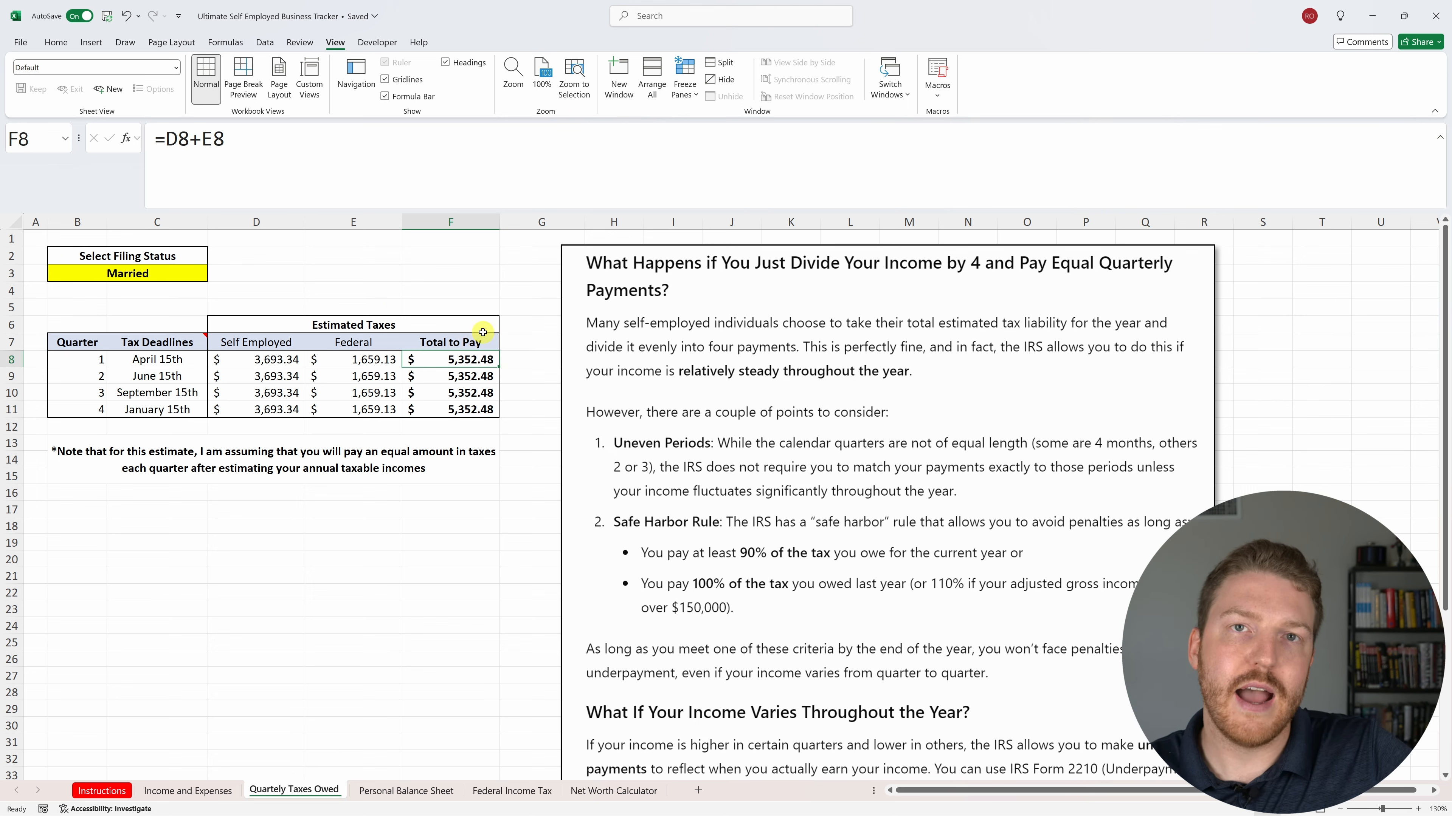